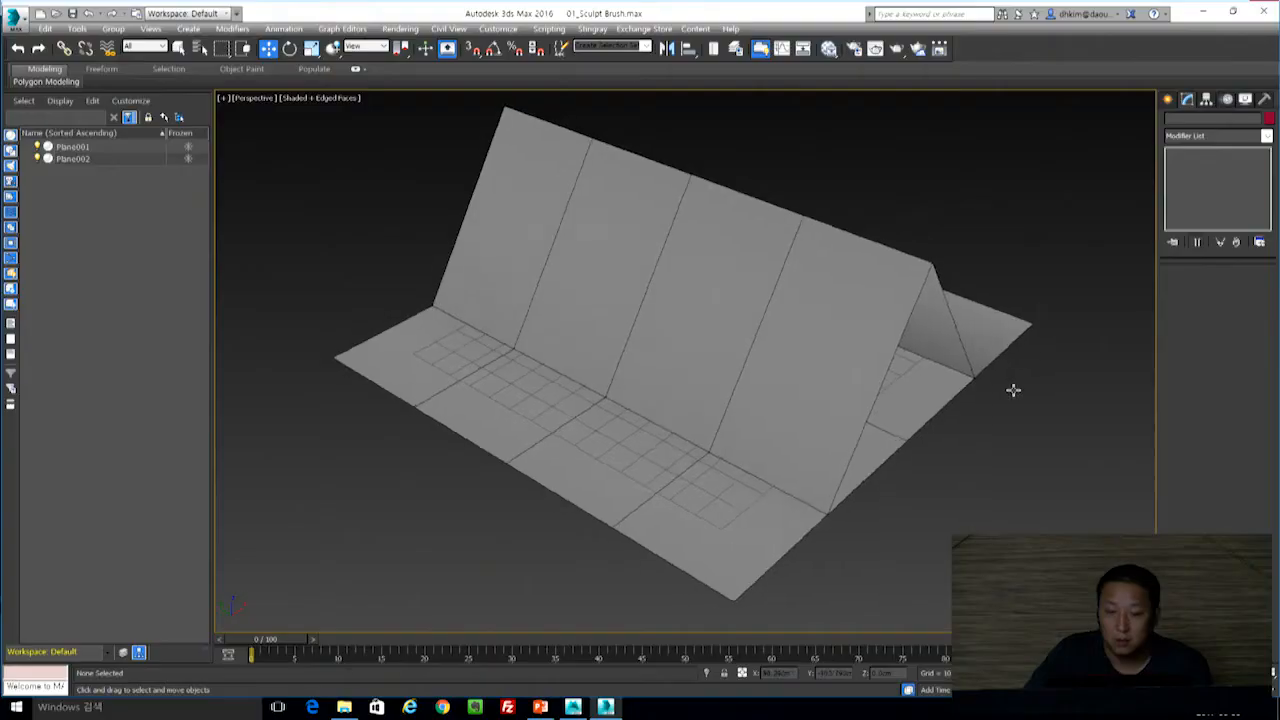
Select both the flat plane and the folded plane and send them to Mudbox as a new scene.
{"action": "middle_click_drag", "start_coordinate": [1011, 386], "coordinate": [540, 460], "text": "alt"}
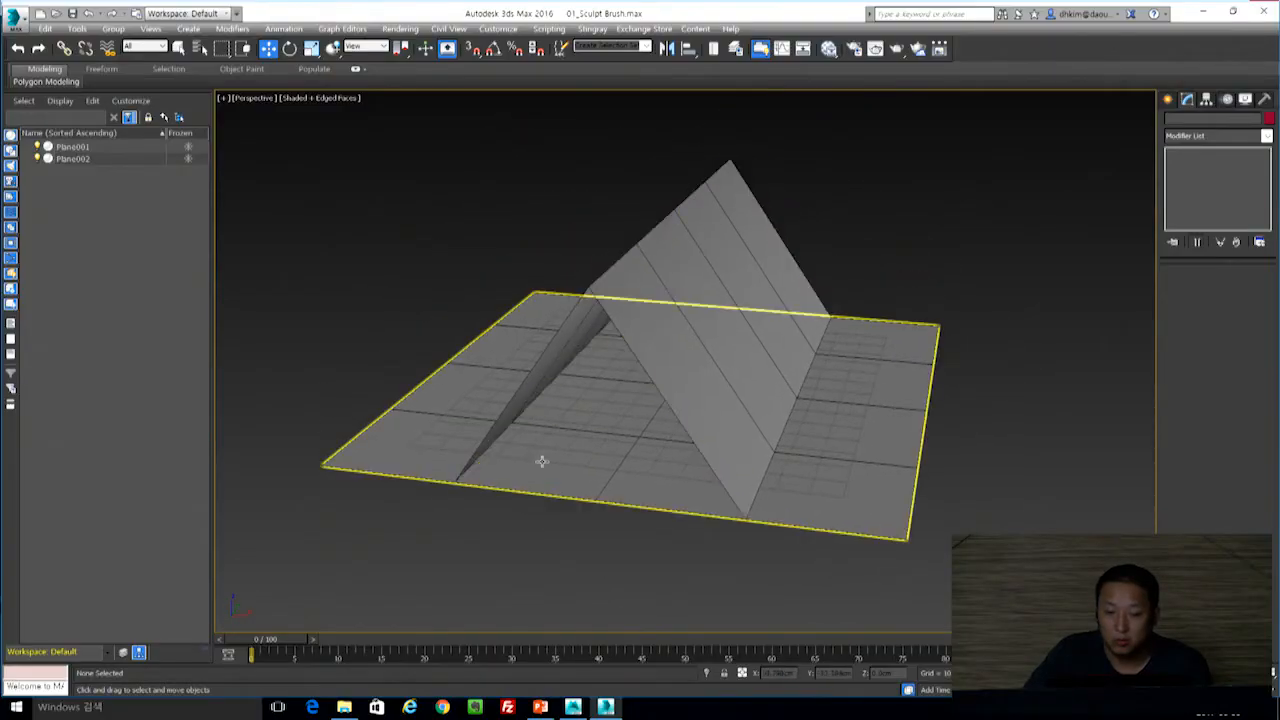
{"action": "left_click", "coordinate": [457, 437]}
{"action": "middle_click_drag", "start_coordinate": [457, 437], "coordinate": [852, 477], "text": "alt"}
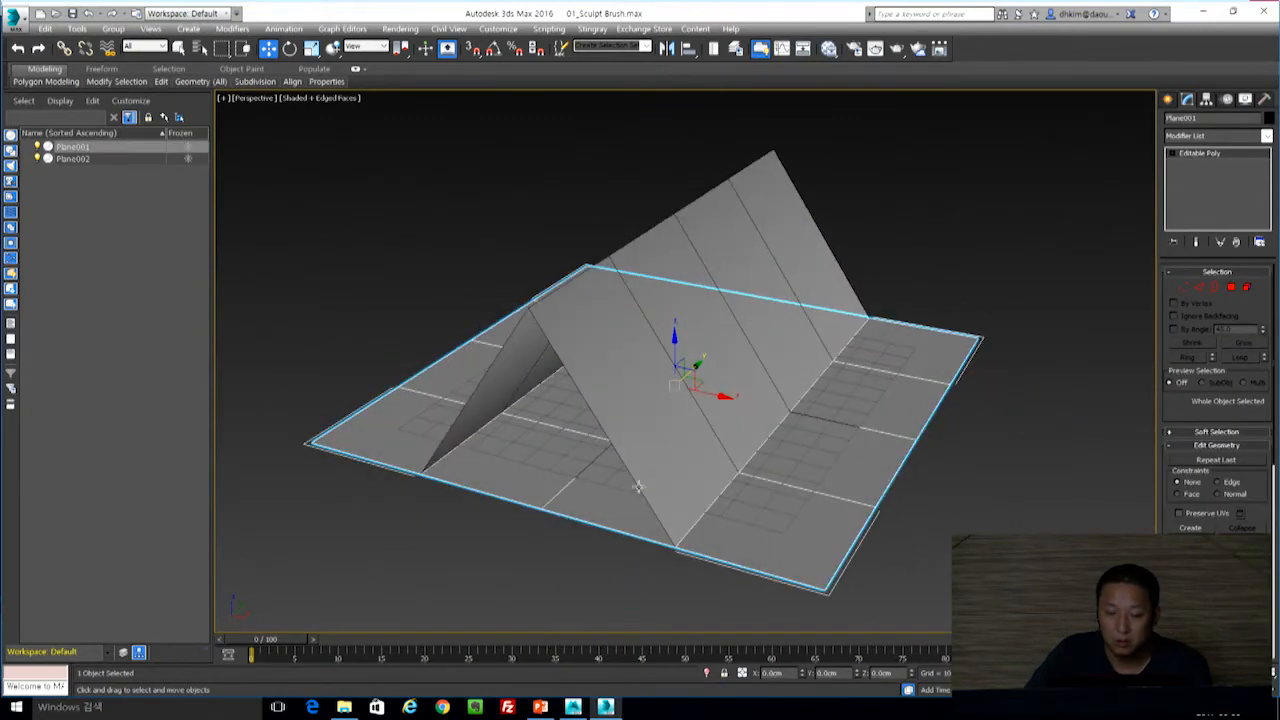
{"action": "middle_click_drag", "start_coordinate": [564, 498], "coordinate": [480, 300]}
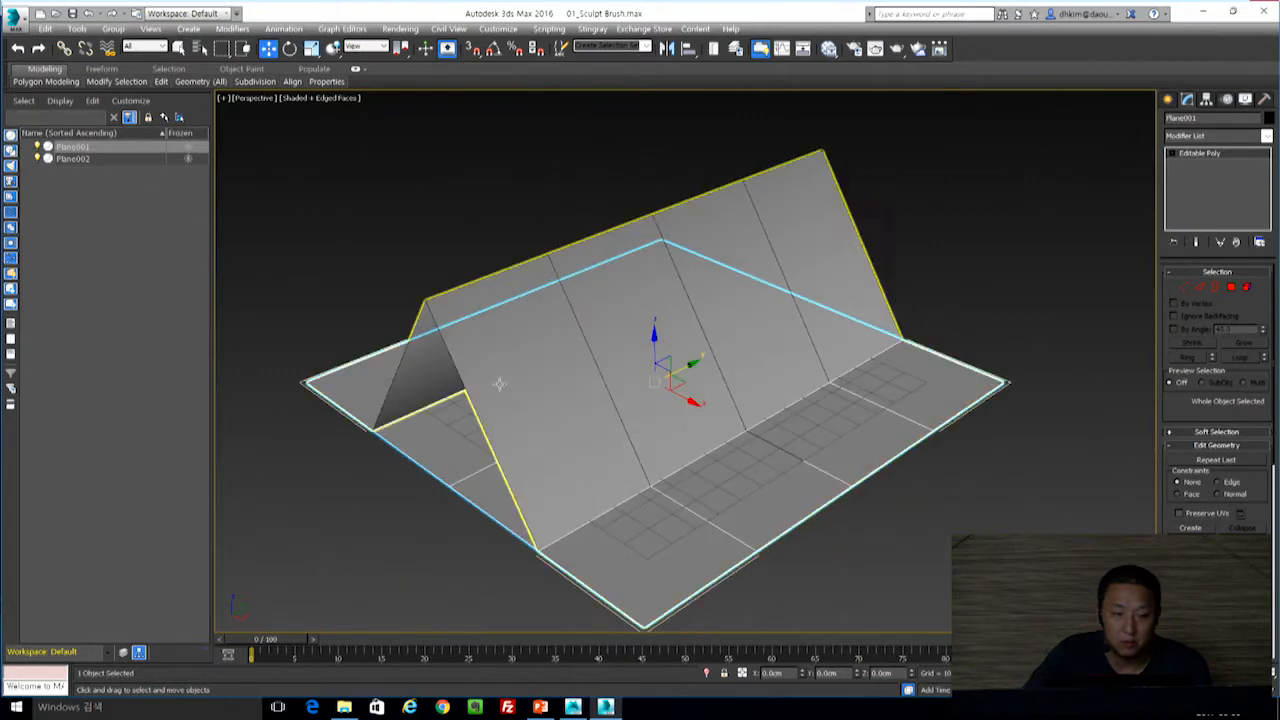
{"action": "left_click_drag", "start_coordinate": [397, 193], "coordinate": [667, 489]}
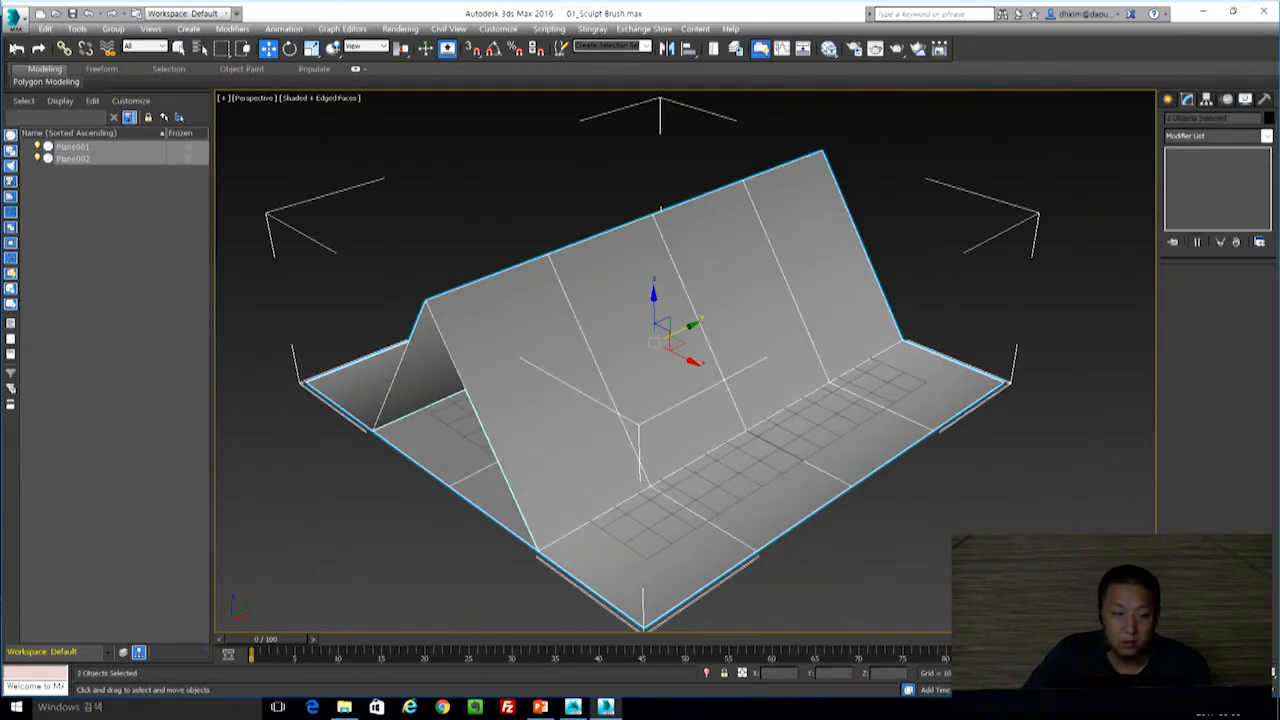
{"action": "left_click", "coordinate": [14, 18]}
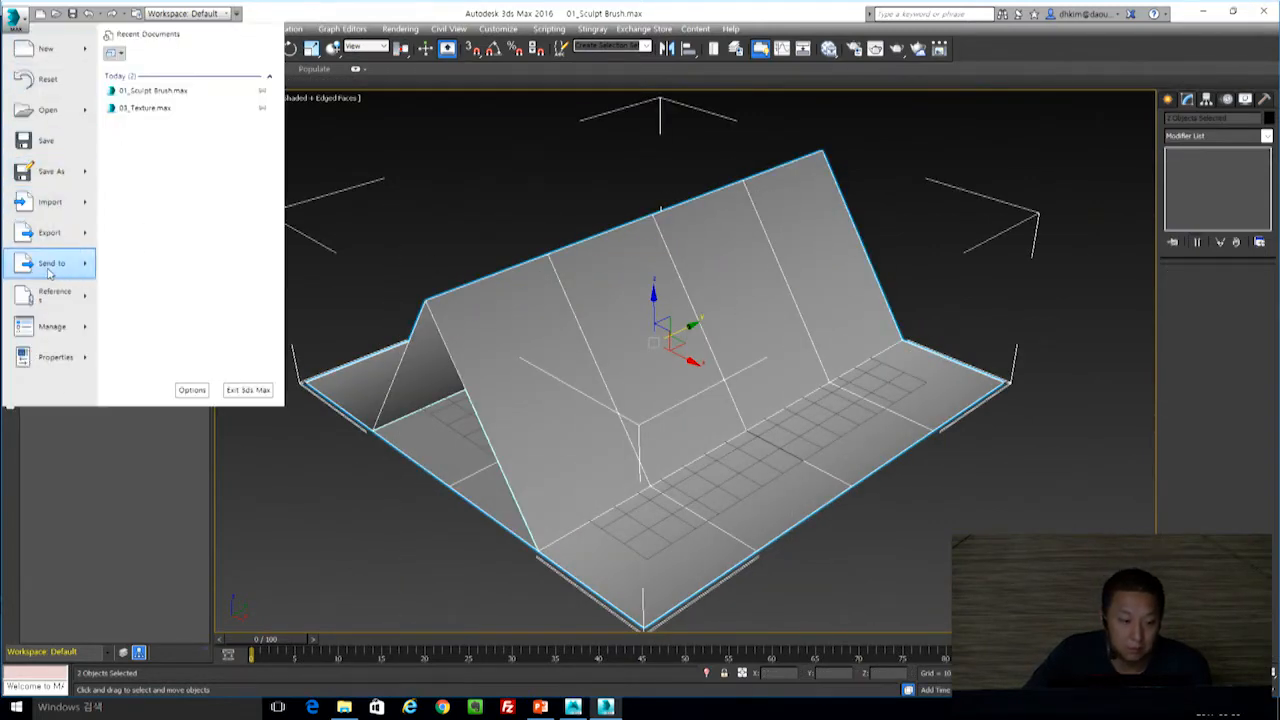
{"action": "mouse_move", "coordinate": [50, 268]}
{"action": "mouse_move", "coordinate": [184, 150]}
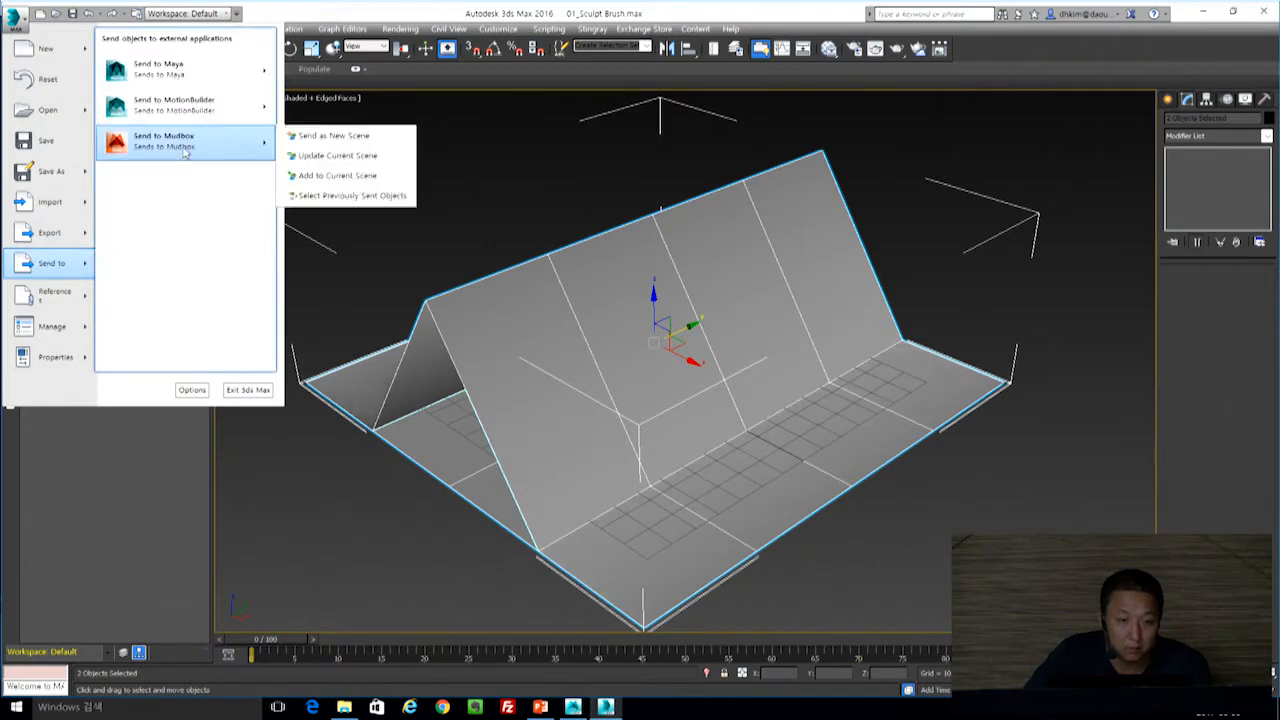
{"action": "left_click", "coordinate": [330, 136]}
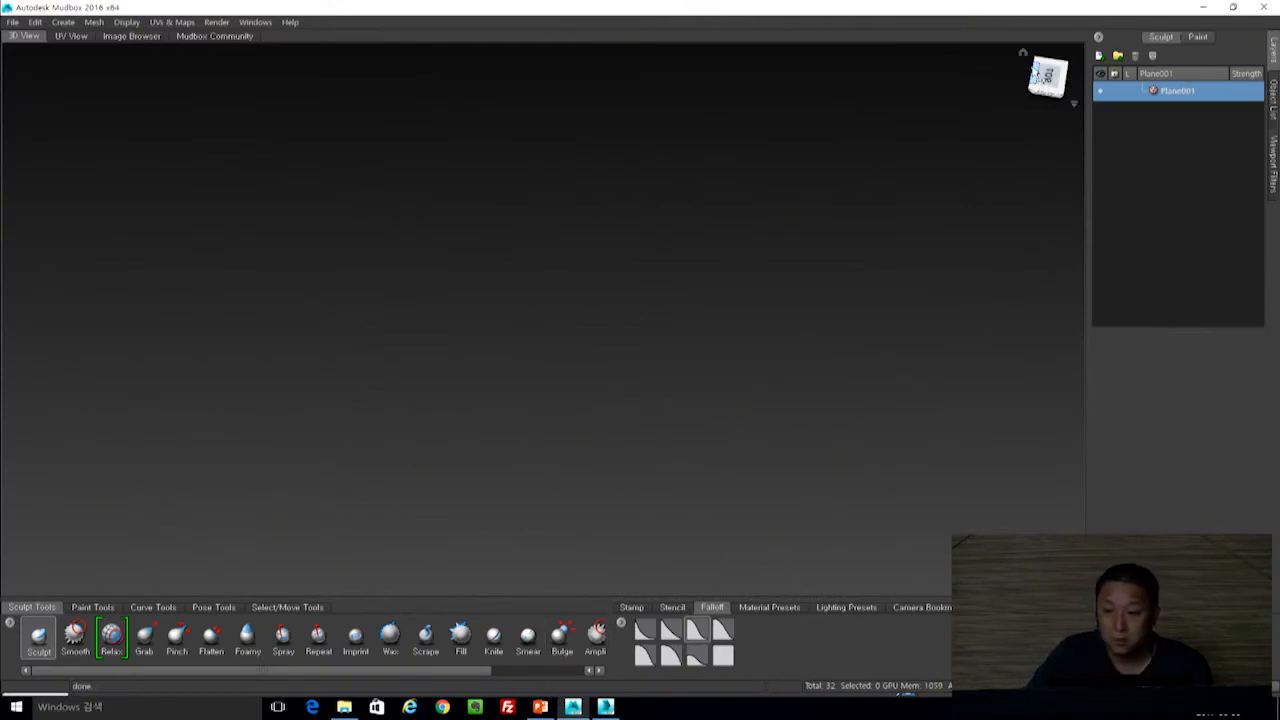
Bring the imported planes into view and display the stamp collection, browsing further along its images.
{"action": "left_click", "coordinate": [1045, 82]}
{"action": "left_click_drag", "start_coordinate": [851, 237], "coordinate": [829, 270], "text": "alt"}
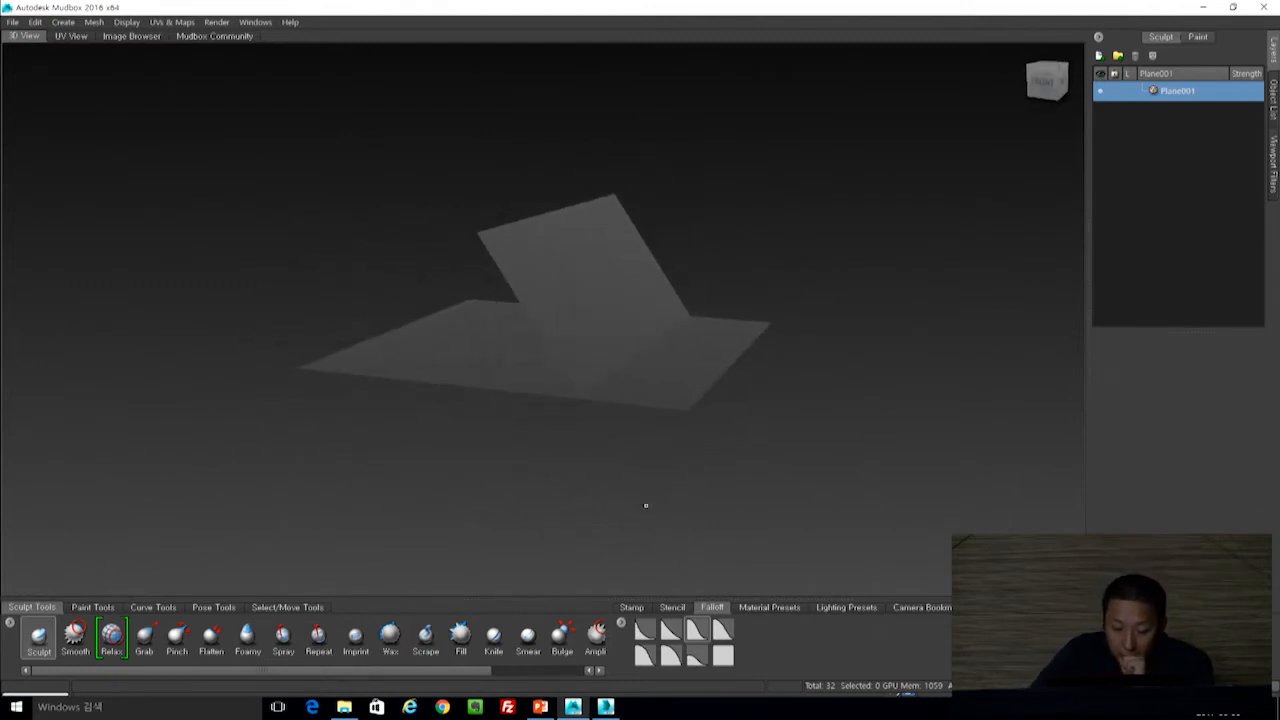
{"action": "left_click", "coordinate": [630, 608]}
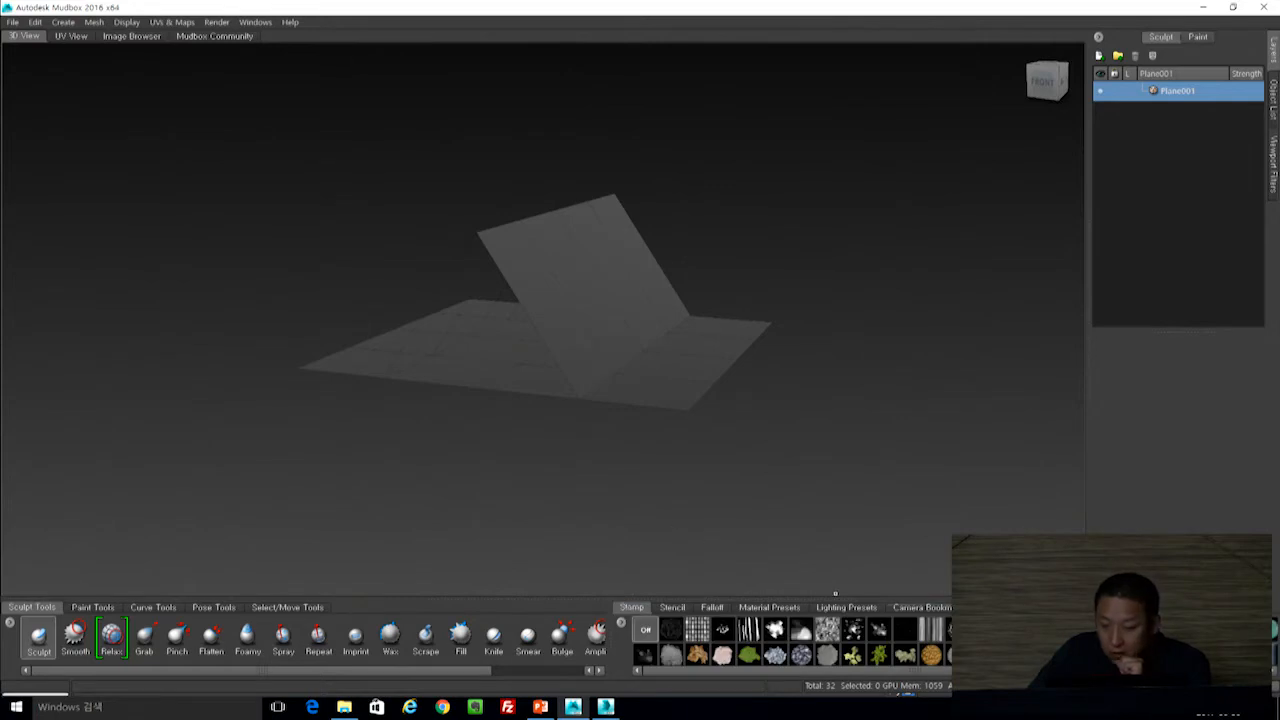
{"action": "left_click_drag", "start_coordinate": [835, 671], "coordinate": [902, 671]}
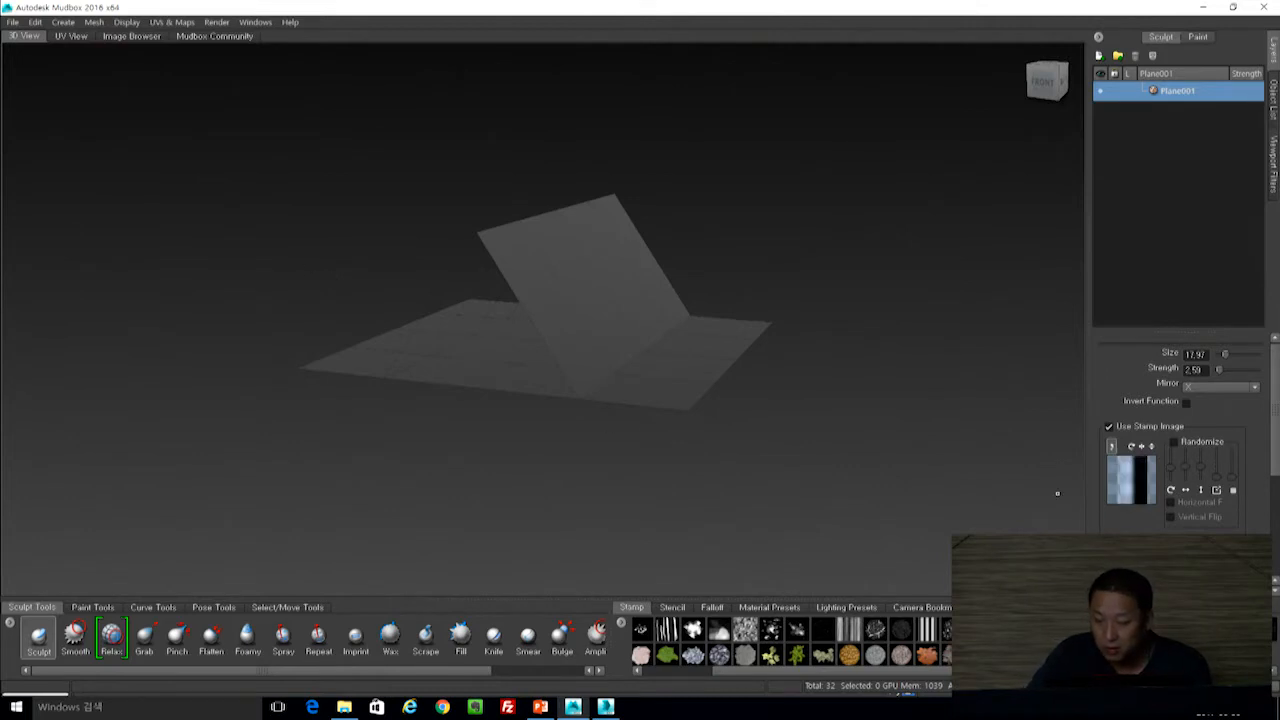
Start a new texture map extraction operation and choose Vector Displacement Map as the map to generate.
{"action": "middle_click_drag", "start_coordinate": [782, 330], "coordinate": [804, 310], "text": "alt"}
{"action": "left_click_drag", "start_coordinate": [804, 309], "coordinate": [340, 74], "text": "alt"}
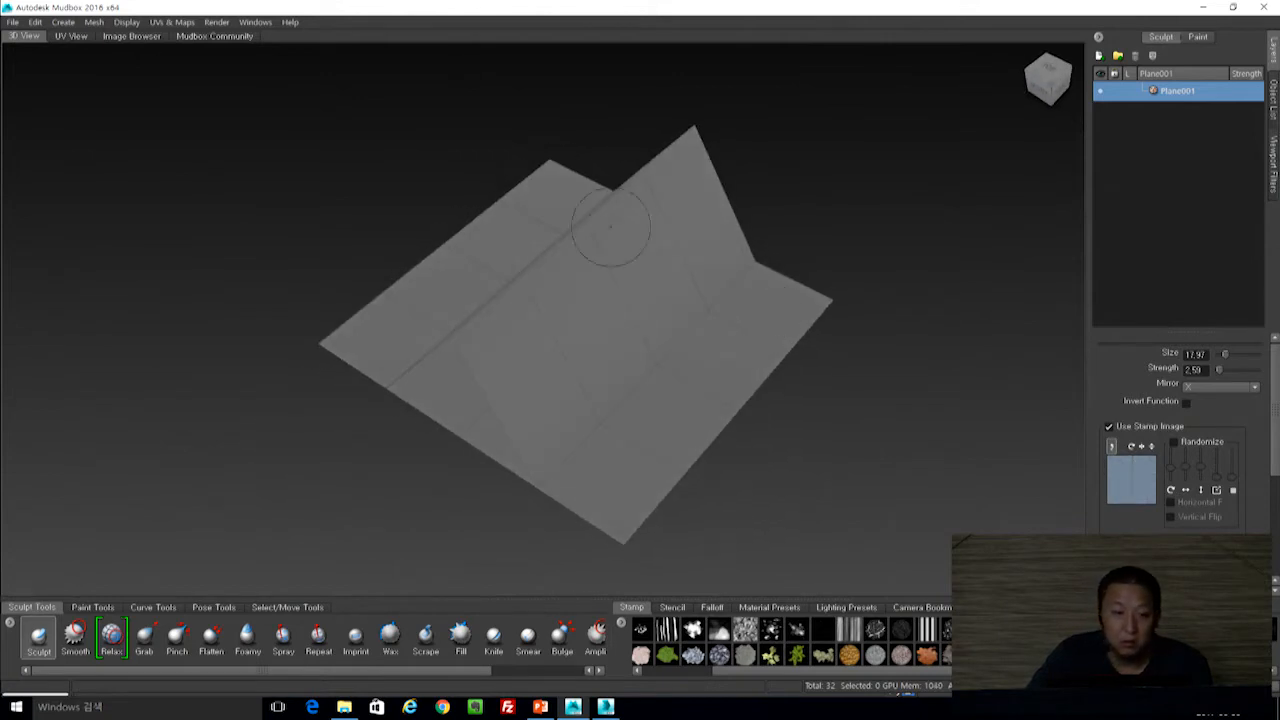
{"action": "left_click", "coordinate": [160, 22]}
{"action": "mouse_move", "coordinate": [226, 114]}
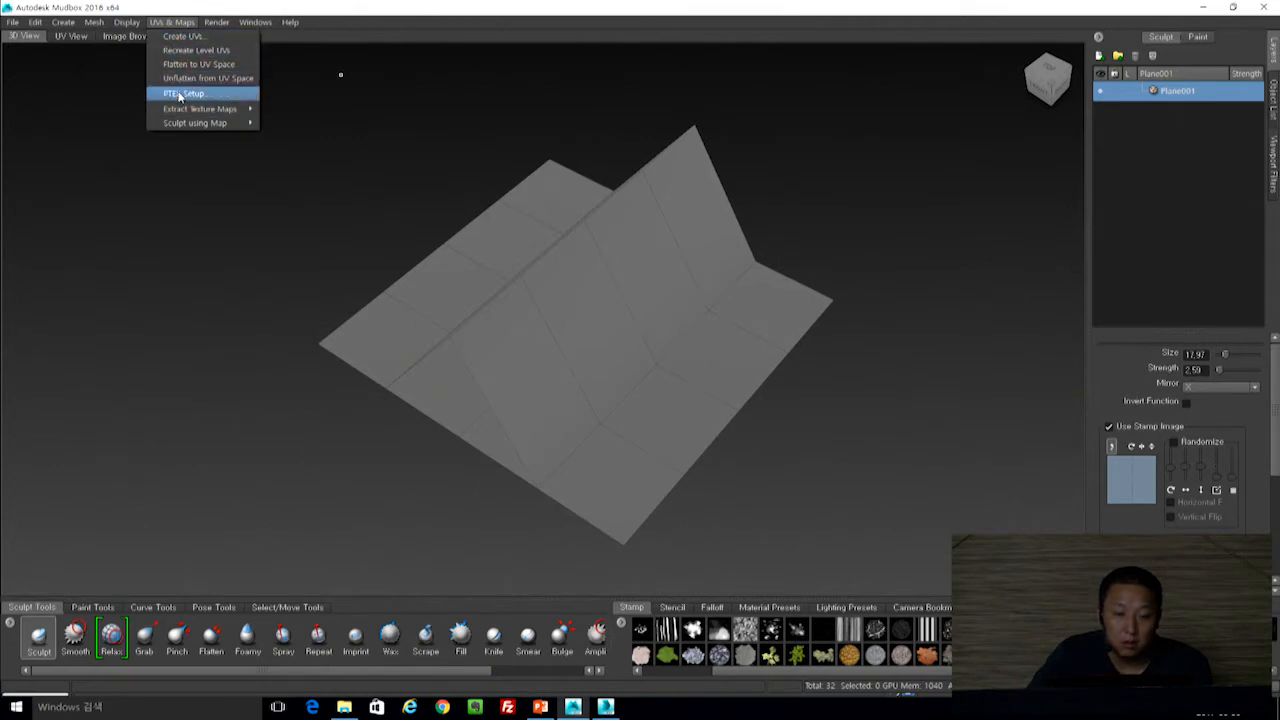
{"action": "left_click", "coordinate": [293, 110]}
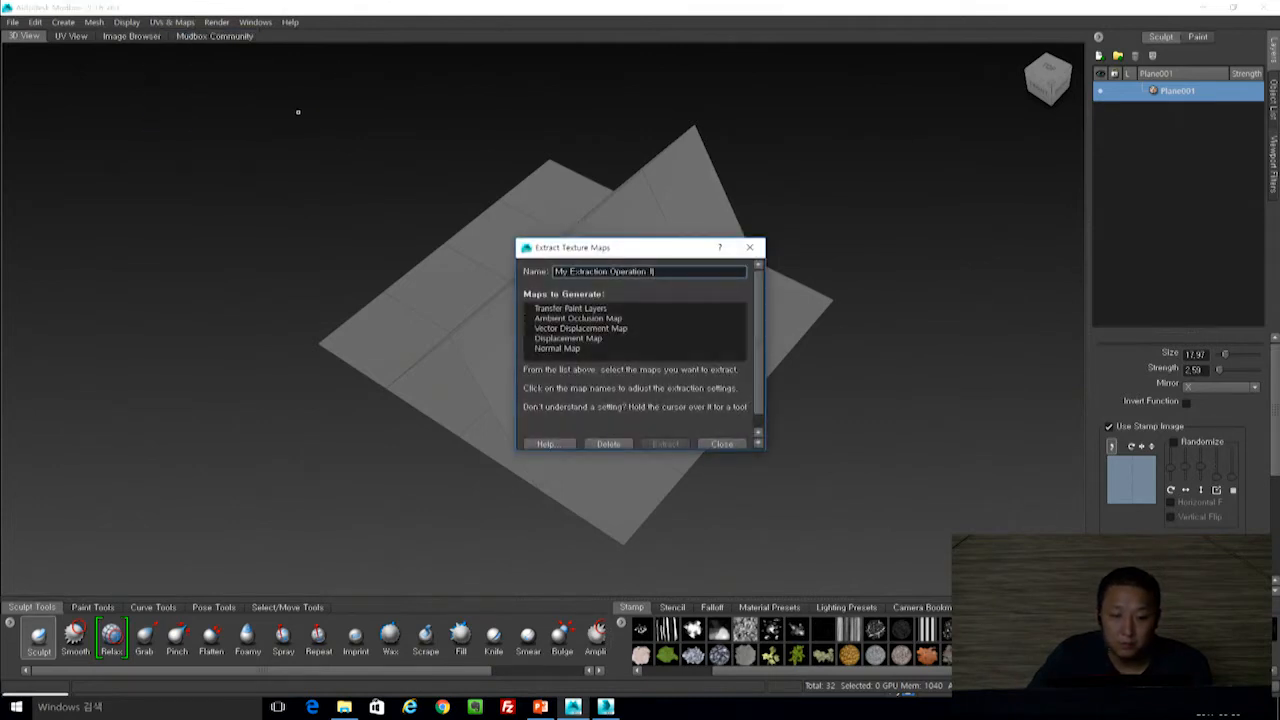
{"action": "left_click", "coordinate": [609, 331]}
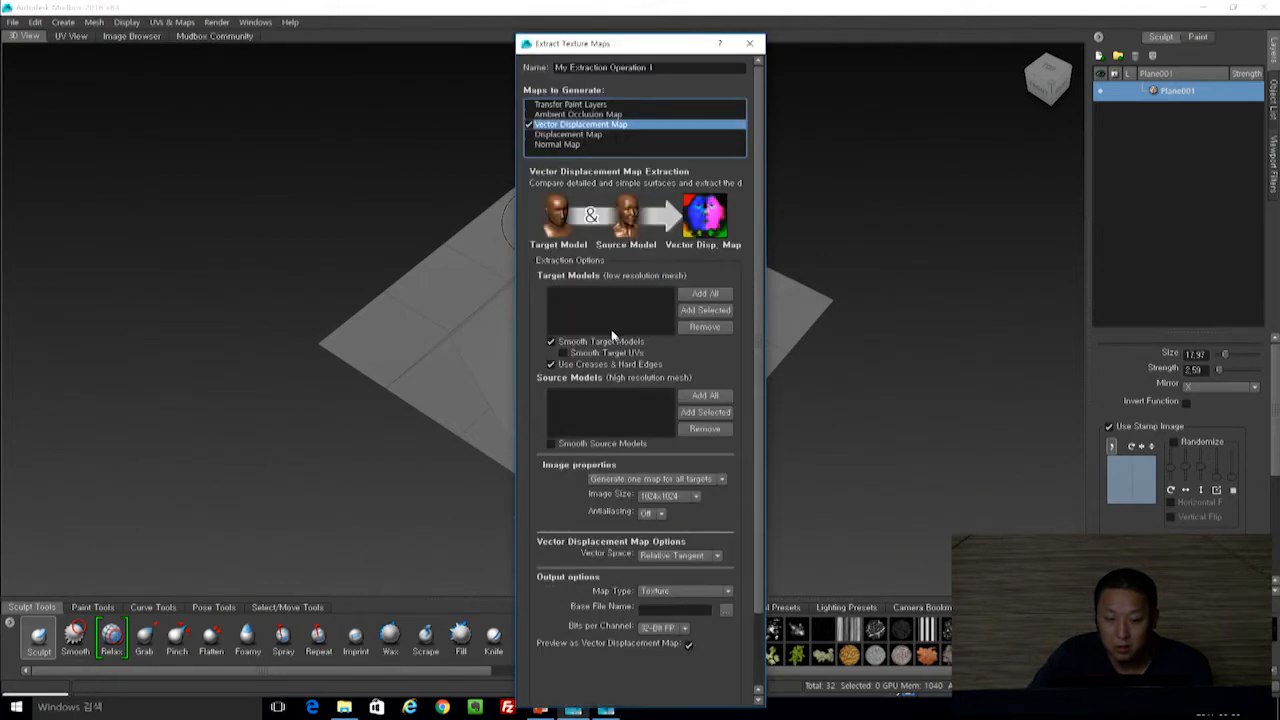
Assign only Plane001 as the target model and only Plane002 as the source model of the extraction.
{"action": "left_click", "coordinate": [705, 293]}
{"action": "left_click", "coordinate": [705, 395]}
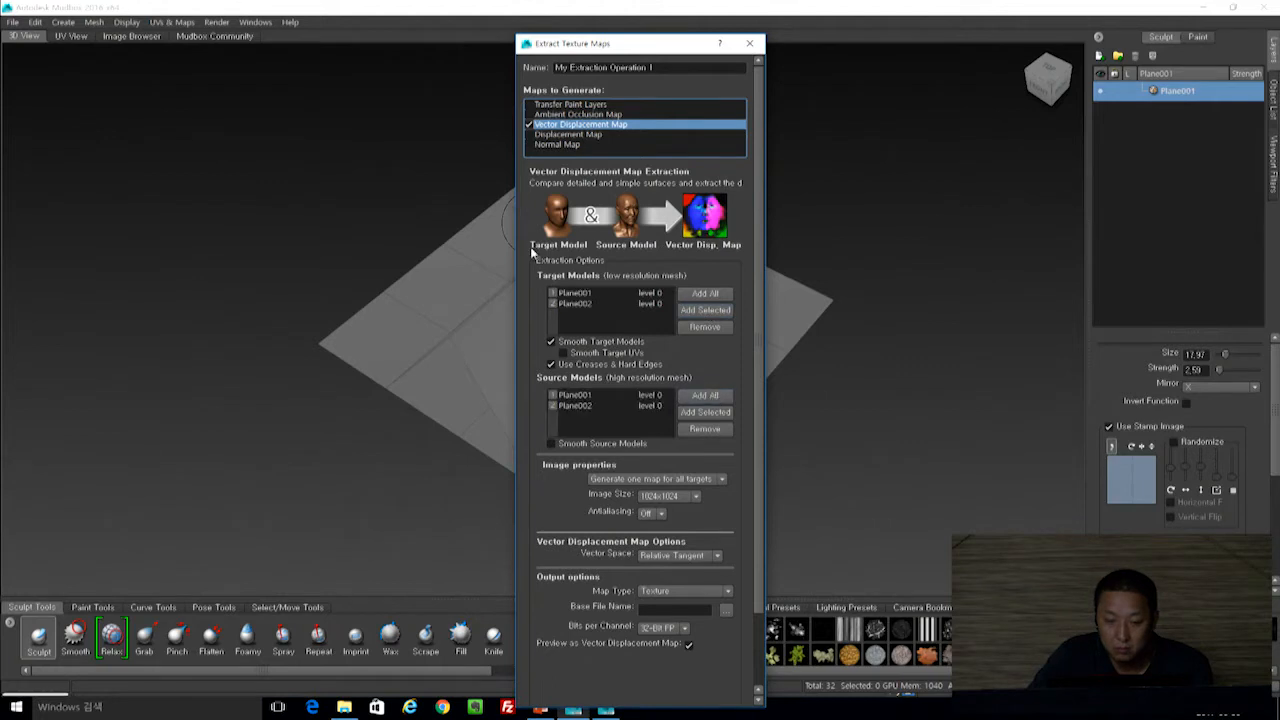
{"action": "left_click", "coordinate": [575, 304]}
{"action": "left_click", "coordinate": [704, 327]}
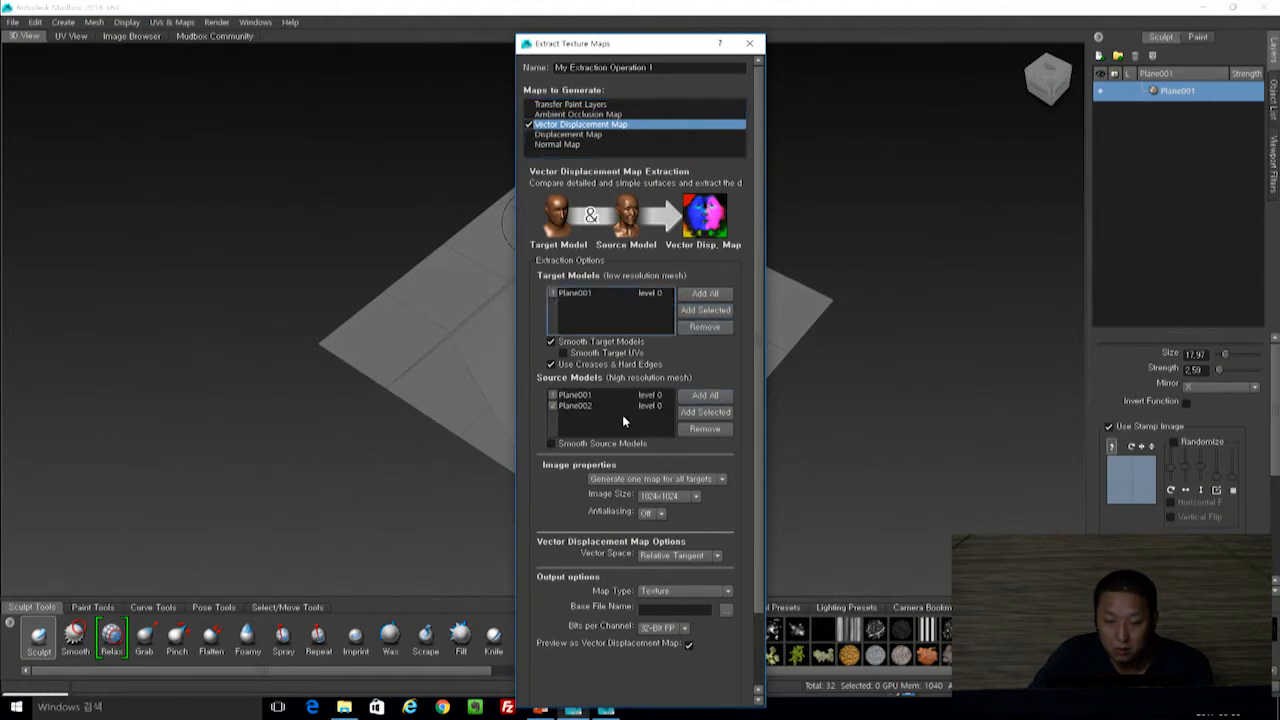
{"action": "left_click", "coordinate": [577, 395]}
{"action": "left_click", "coordinate": [704, 428]}
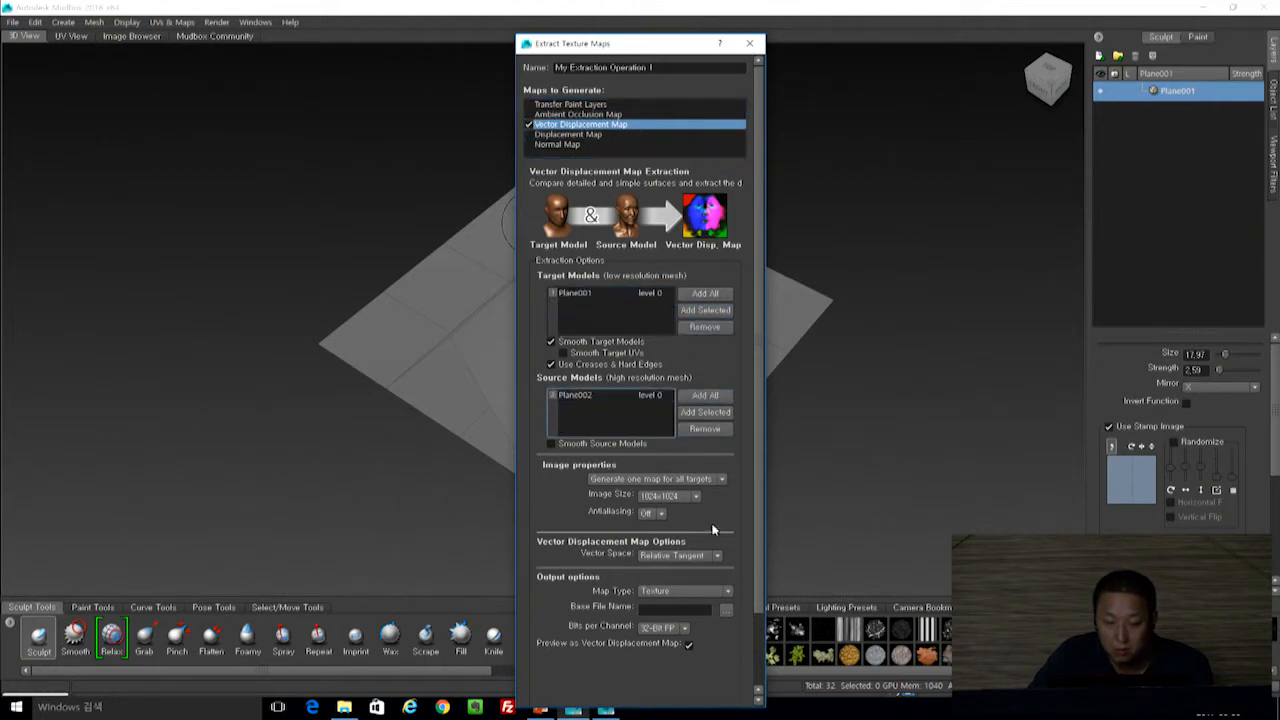
Set the extraction's base file name to 002 in folder T, as a 32-bit floating point TIFF.
{"action": "left_click", "coordinate": [729, 612]}
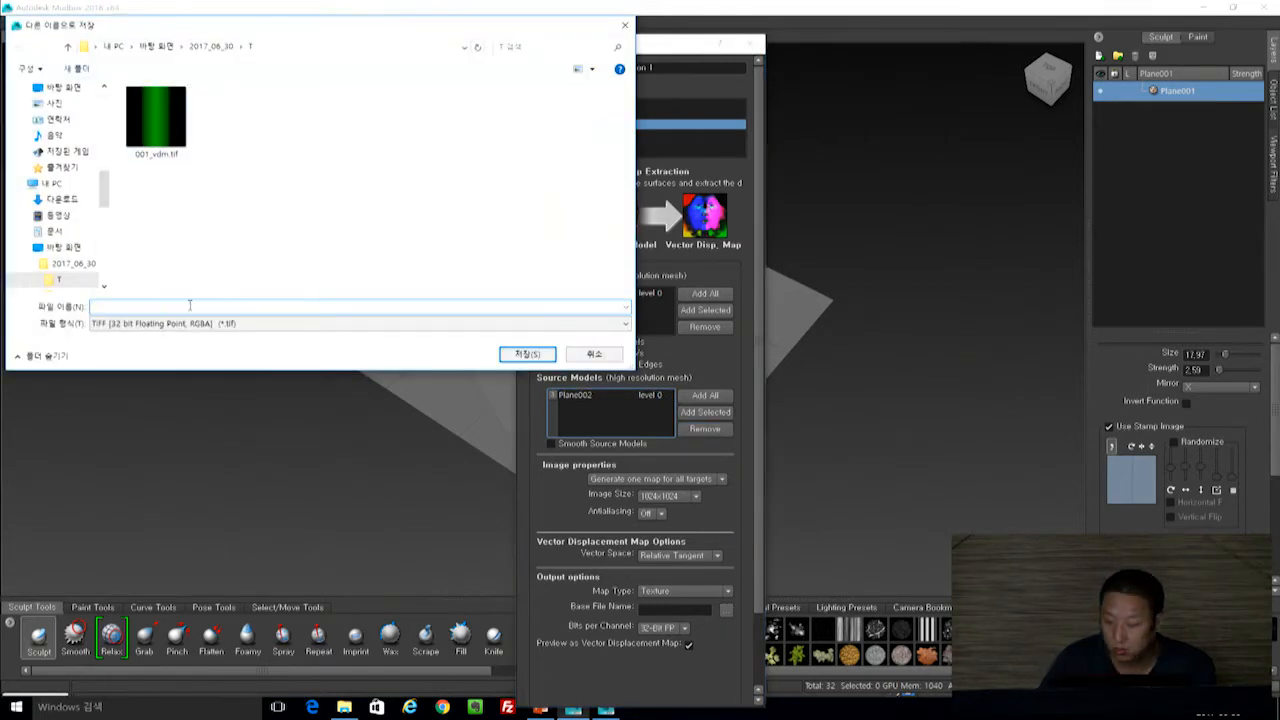
{"action": "type", "text": "002"}
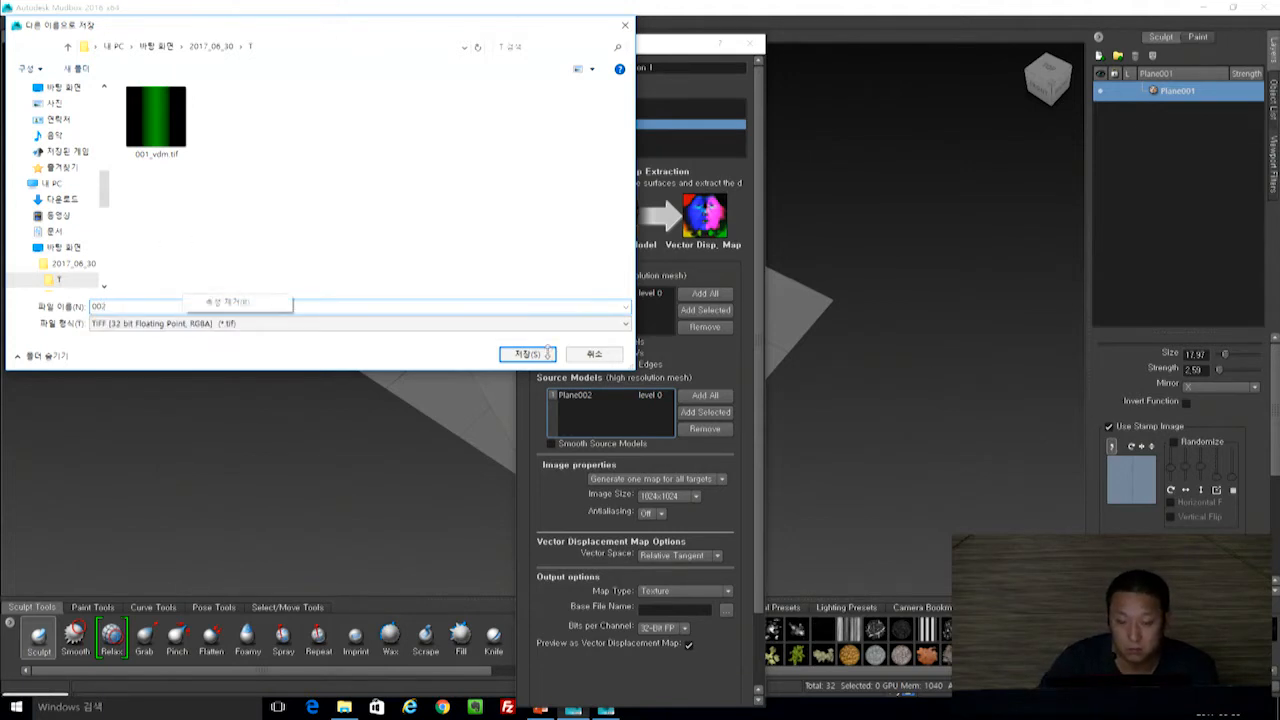
{"action": "left_click", "coordinate": [547, 353]}
{"action": "left_click", "coordinate": [612, 390]}
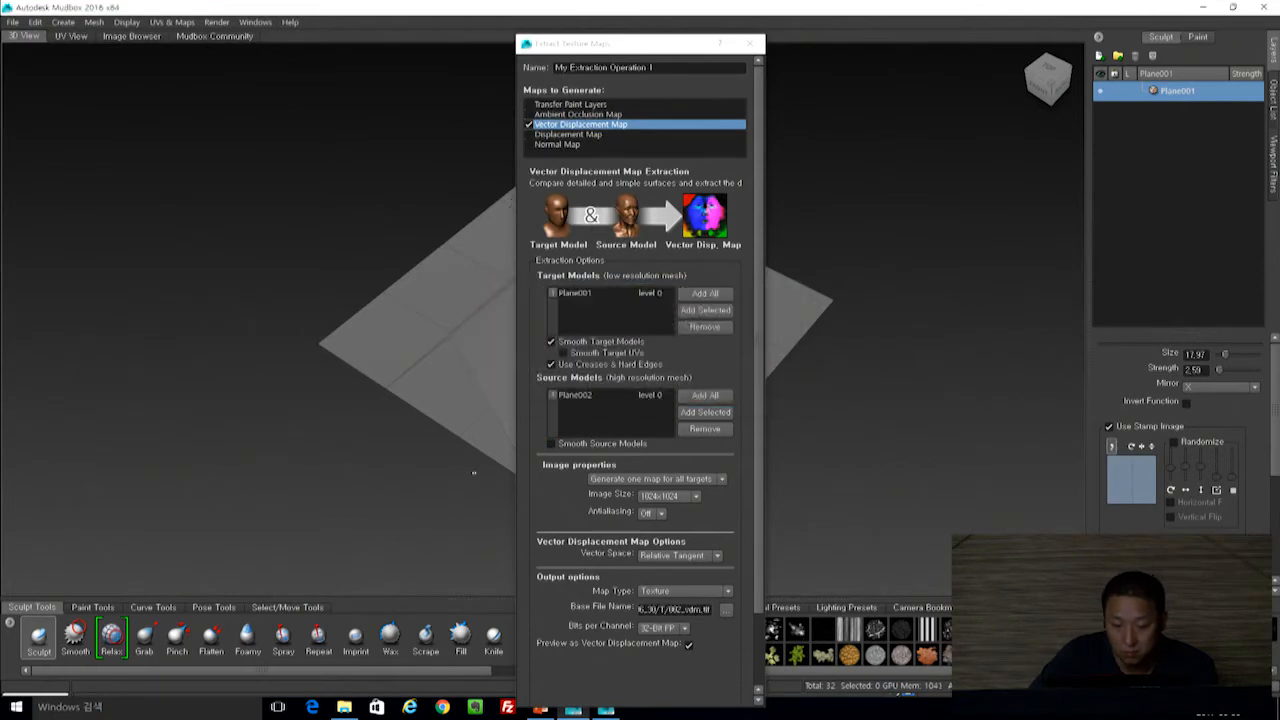
Extract the vector displacement map and close the extraction results.
{"action": "scroll", "coordinate": [760, 598], "scroll_direction": "down", "scroll_amount": 3}
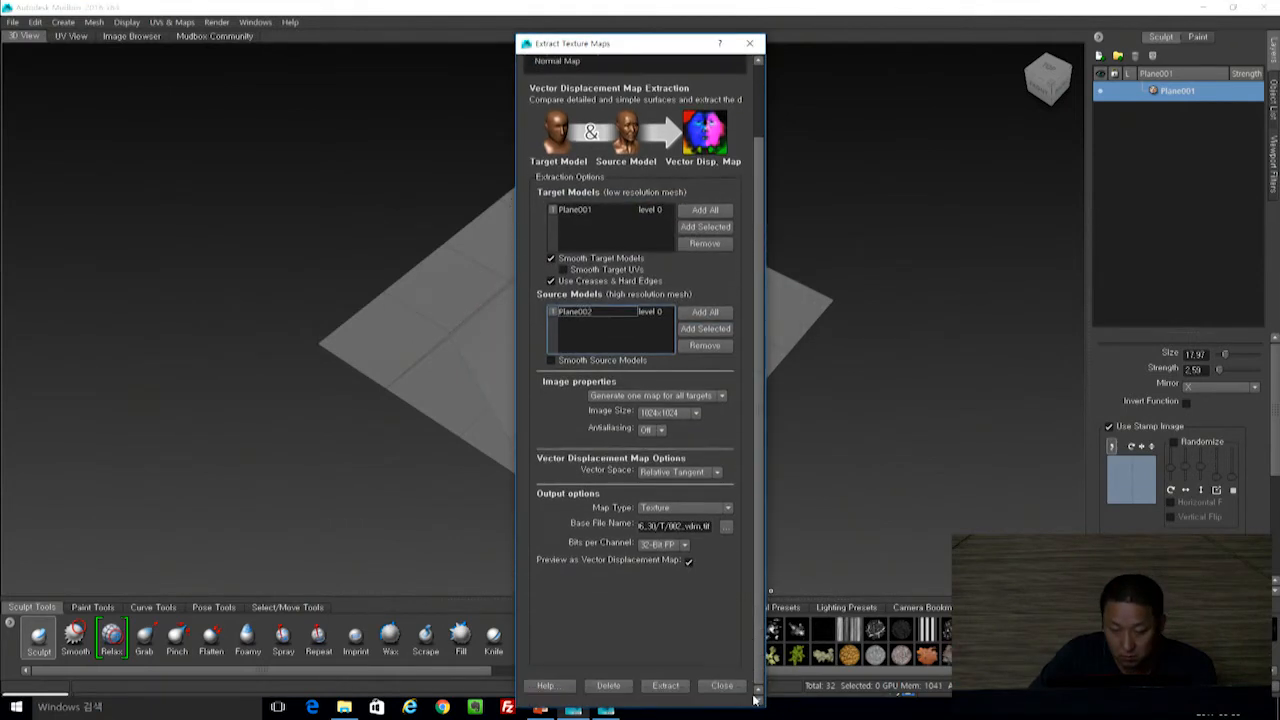
{"action": "left_click", "coordinate": [672, 685]}
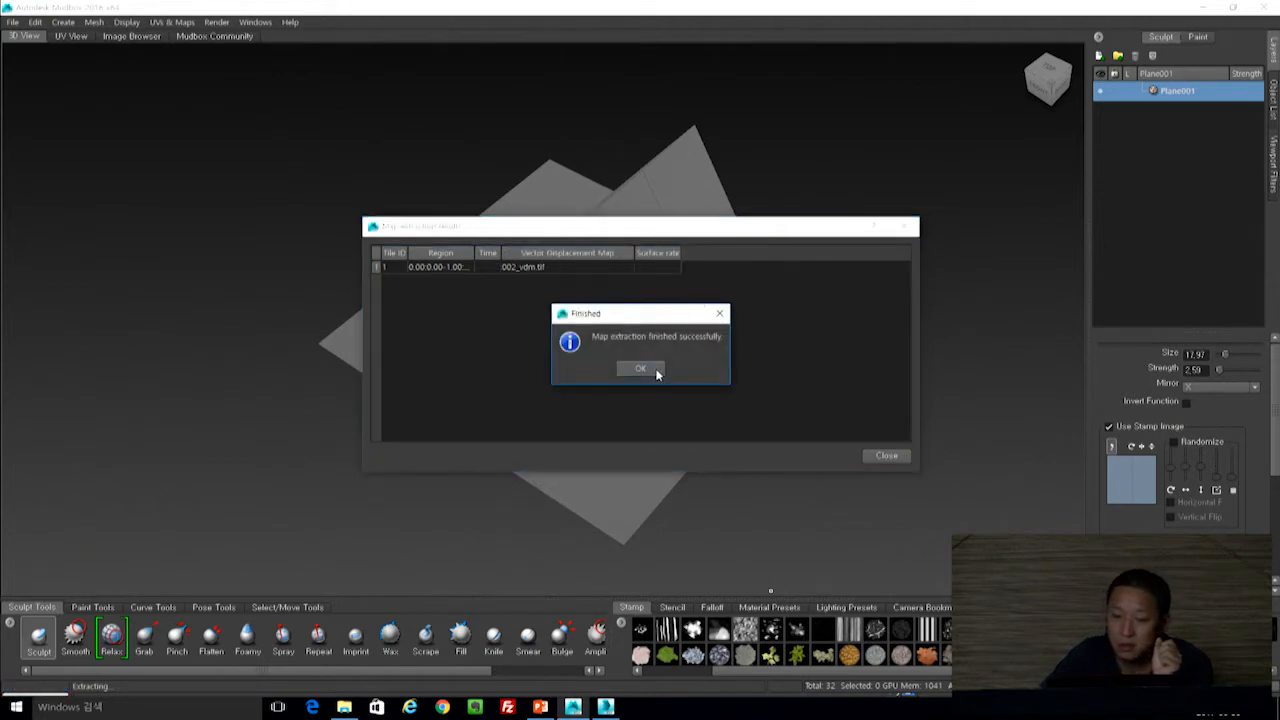
{"action": "left_click", "coordinate": [643, 369]}
{"action": "left_click", "coordinate": [886, 457]}
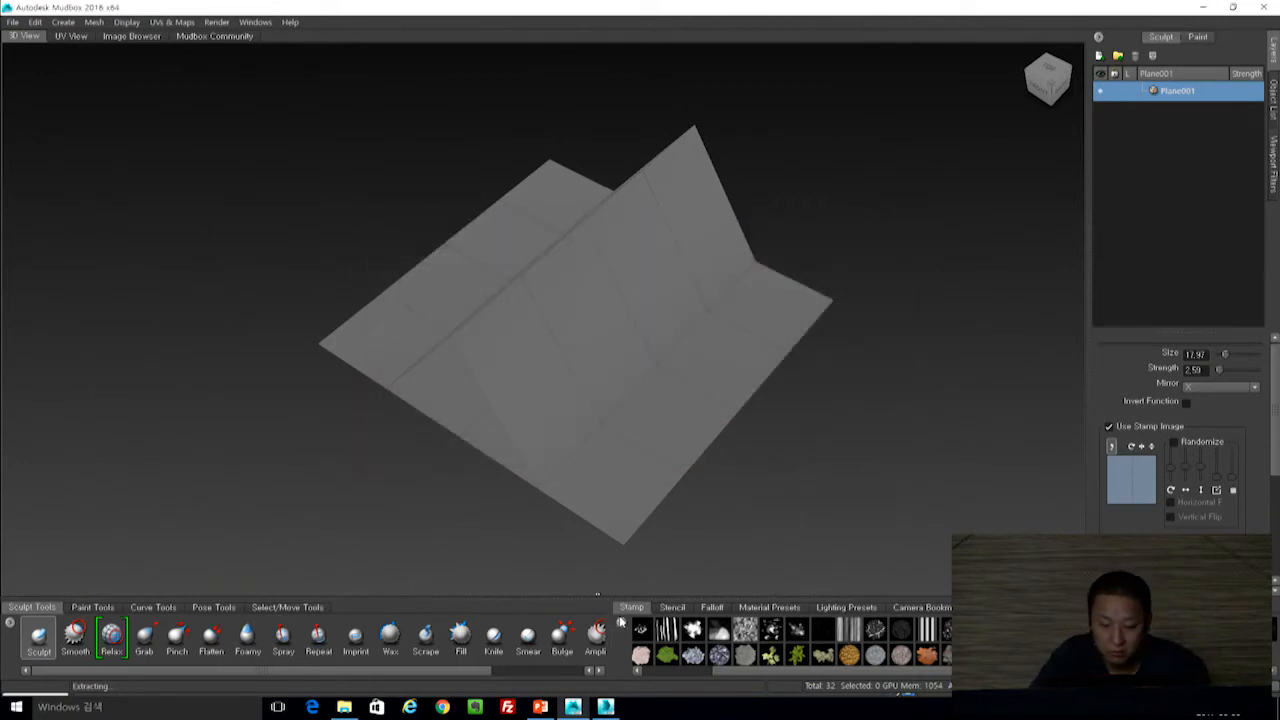
Load 002_vdm.tif as the stamp image for the Sculpt tool.
{"action": "left_click", "coordinate": [643, 628]}
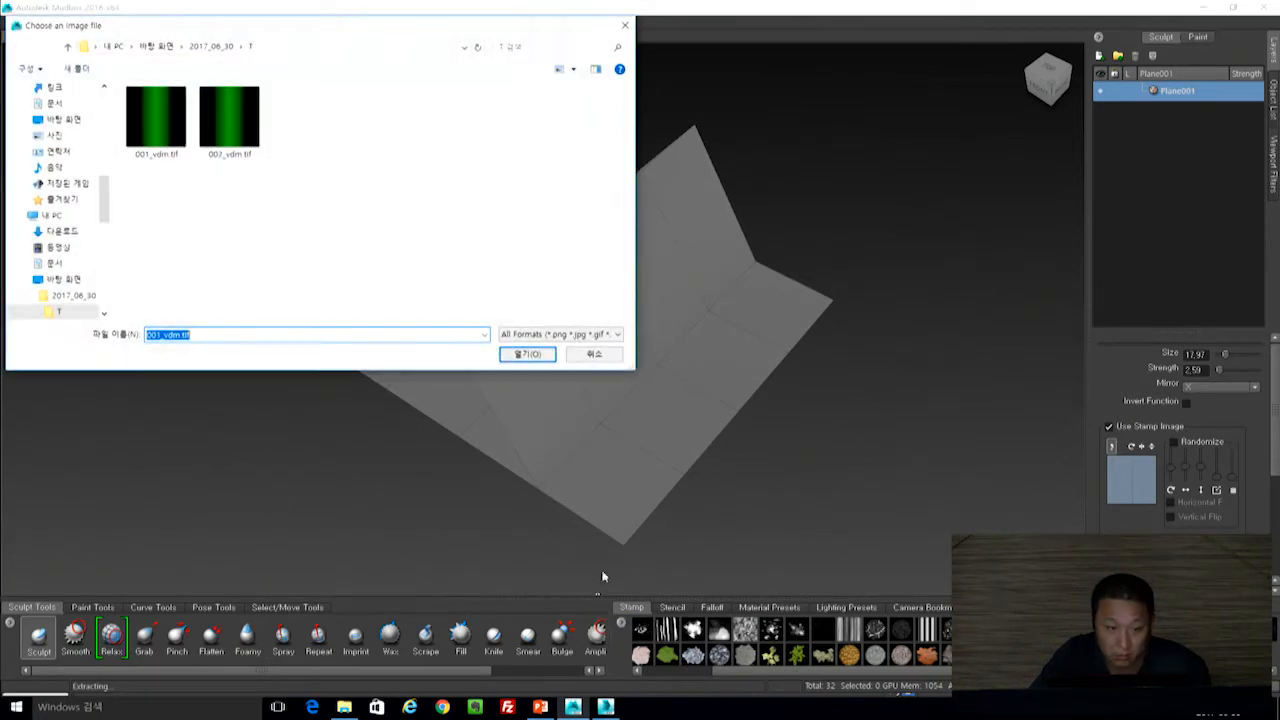
{"action": "left_click", "coordinate": [238, 122]}
{"action": "double_click", "coordinate": [232, 130]}
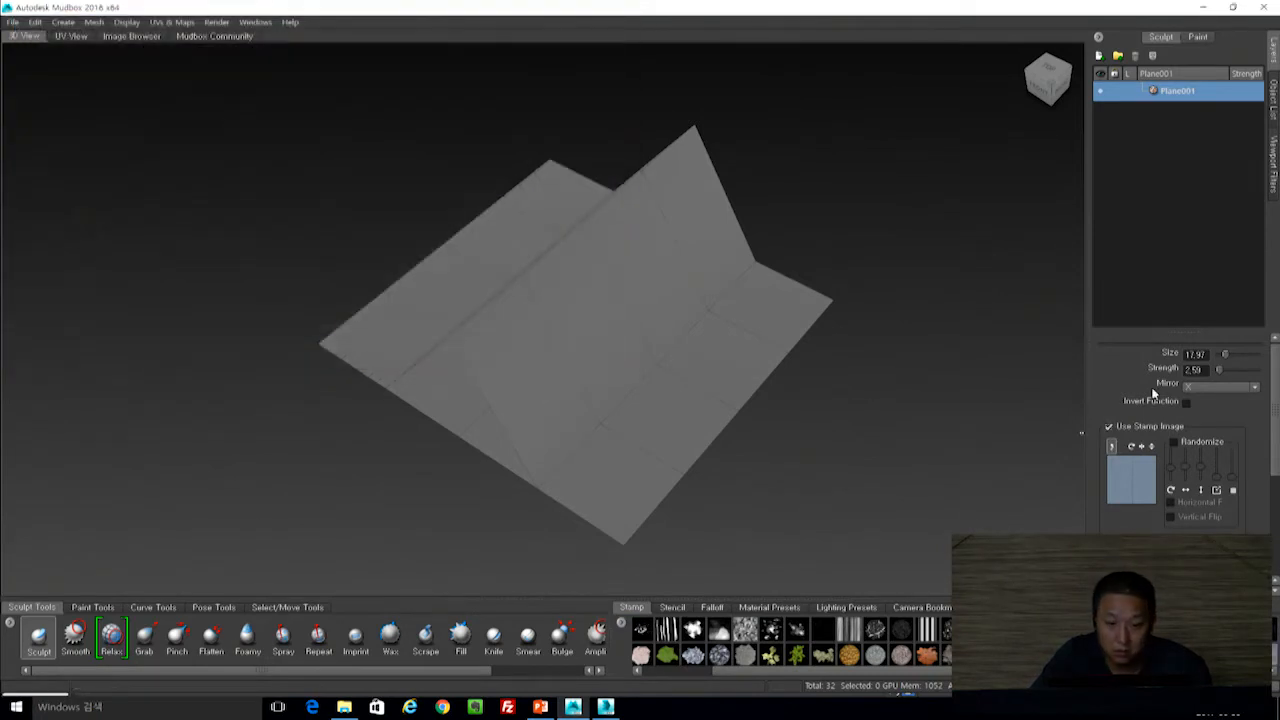
Replace the planes with a new basic head mesh.
{"action": "left_click", "coordinate": [94, 22]}
{"action": "mouse_move", "coordinate": [72, 24]}
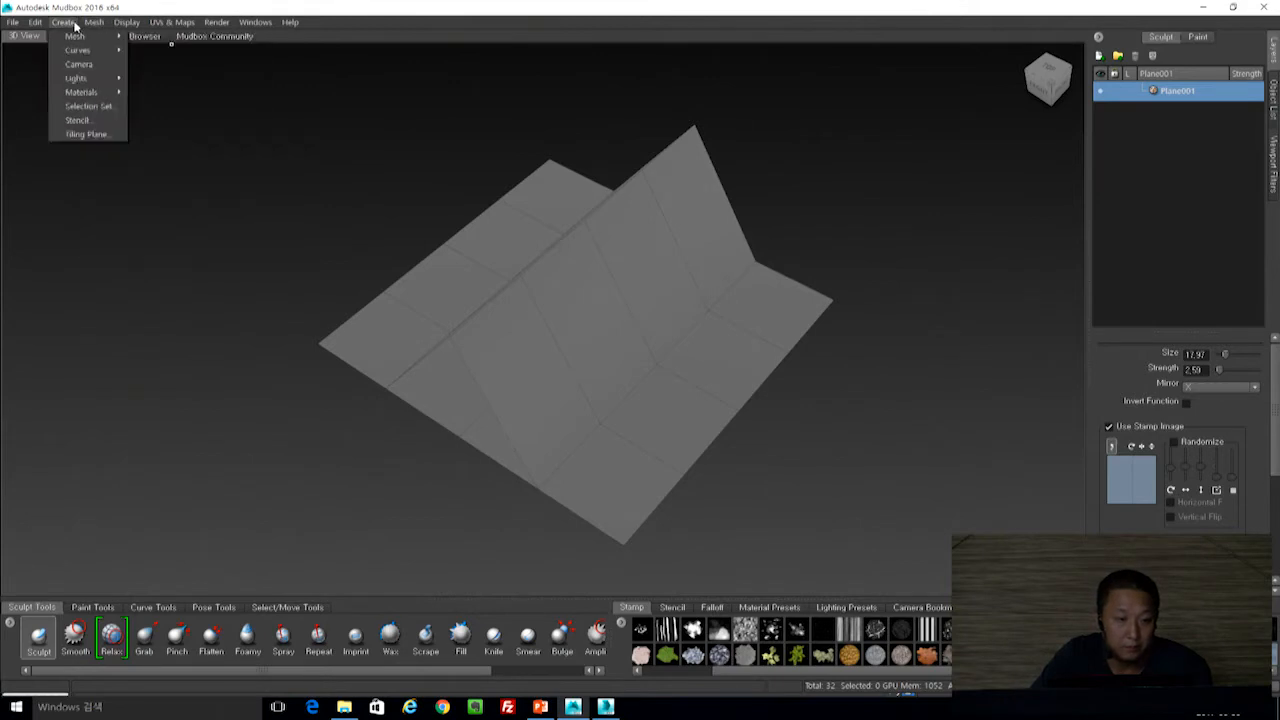
{"action": "left_click", "coordinate": [144, 37]}
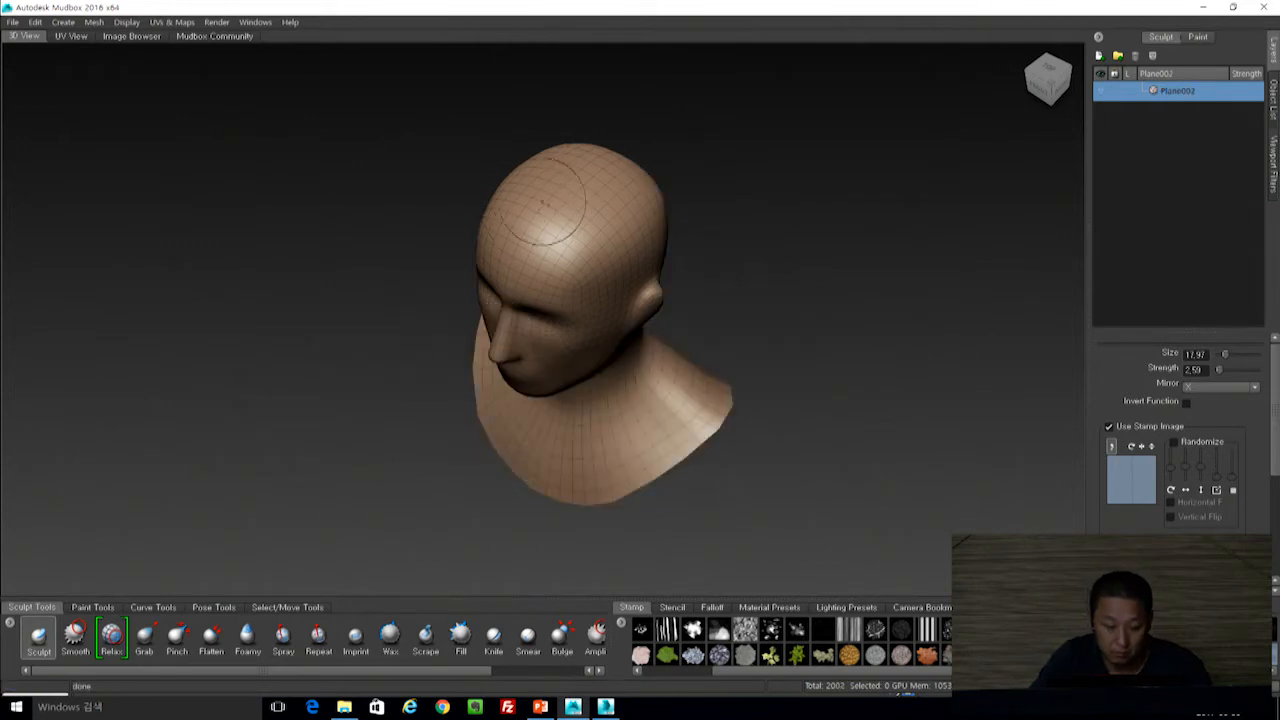
Subdivide the head mesh to level 2 and hide its wireframe.
{"action": "left_click_drag", "start_coordinate": [763, 180], "coordinate": [665, 277], "text": "alt"}
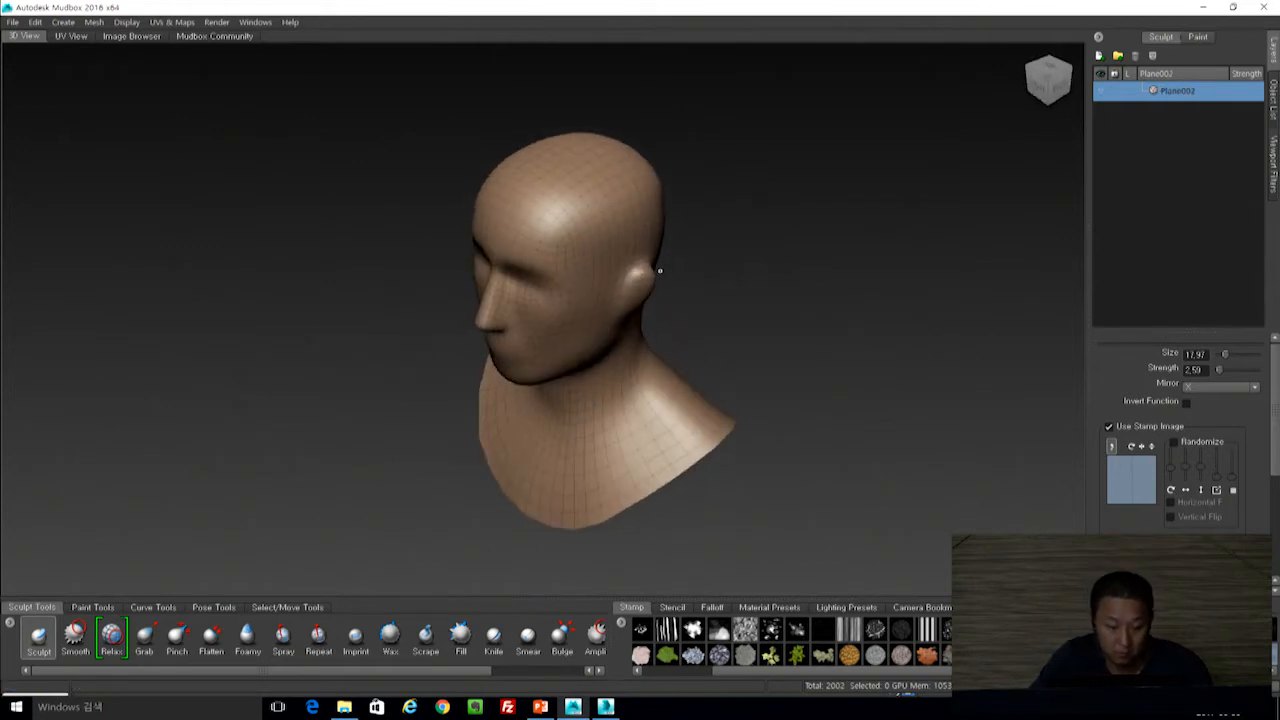
{"action": "key", "text": "shift+d"}
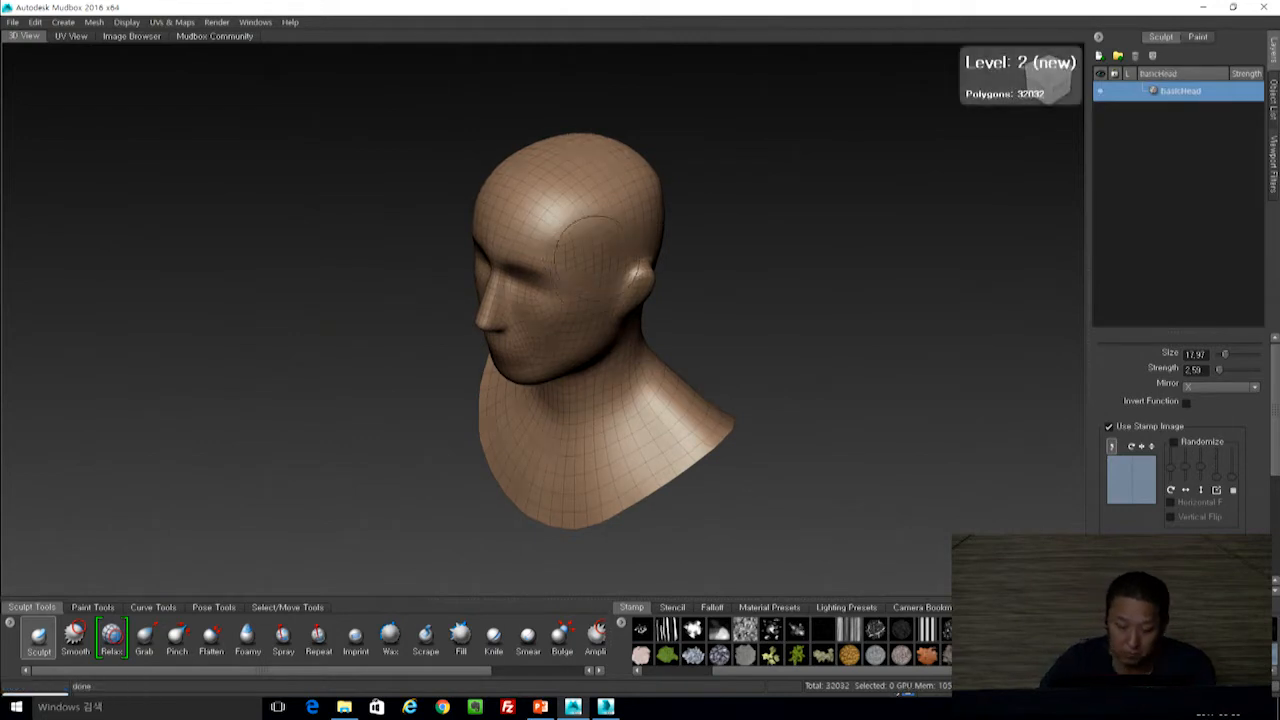
{"action": "key", "text": "w"}
{"action": "left_click_drag", "start_coordinate": [790, 207], "coordinate": [605, 168], "text": "alt"}
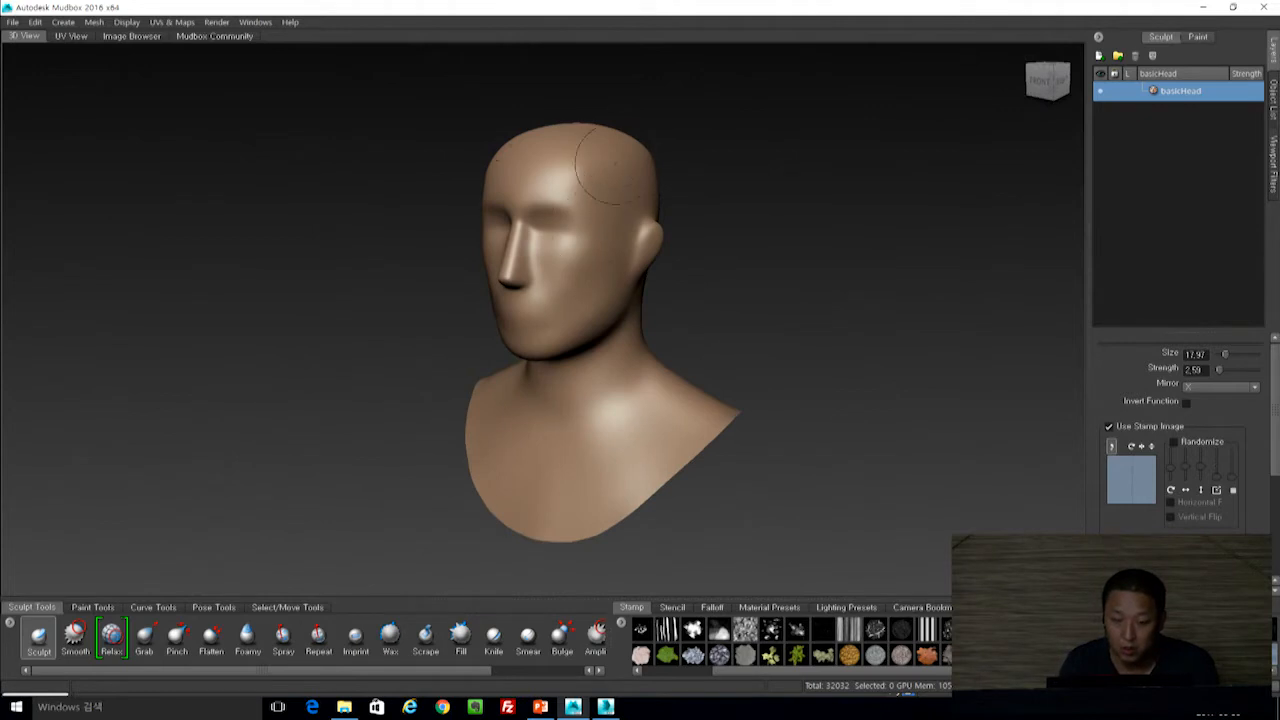
Set the Sculpt strength to 100 and sculpt a mirrored stamp stroke from the forehead's side down to the jaw.
{"action": "left_click", "coordinate": [1224, 371]}
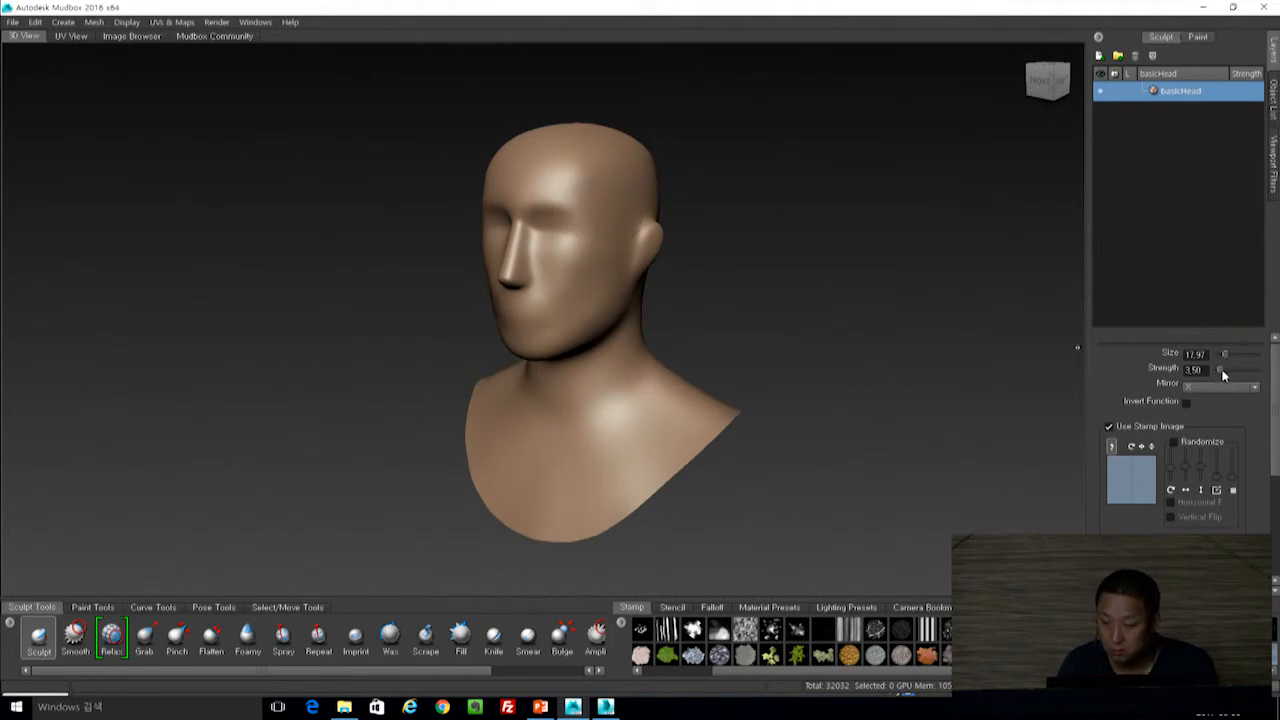
{"action": "left_click_drag", "start_coordinate": [1222, 370], "coordinate": [1277, 379]}
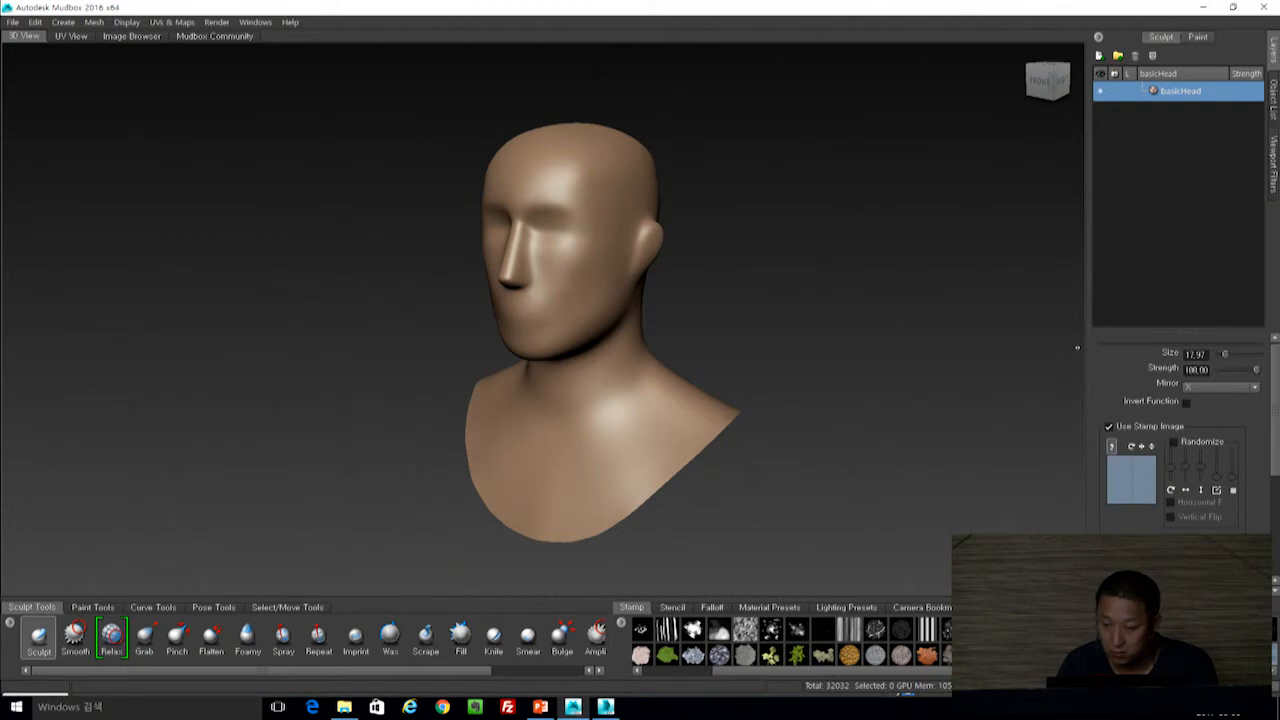
{"action": "left_click_drag", "start_coordinate": [608, 172], "coordinate": [571, 306]}
Sculpt a mirrored stamp stroke from below the ear down the neck to the upper chest.
{"action": "left_click_drag", "start_coordinate": [733, 200], "coordinate": [938, 376], "text": "alt"}
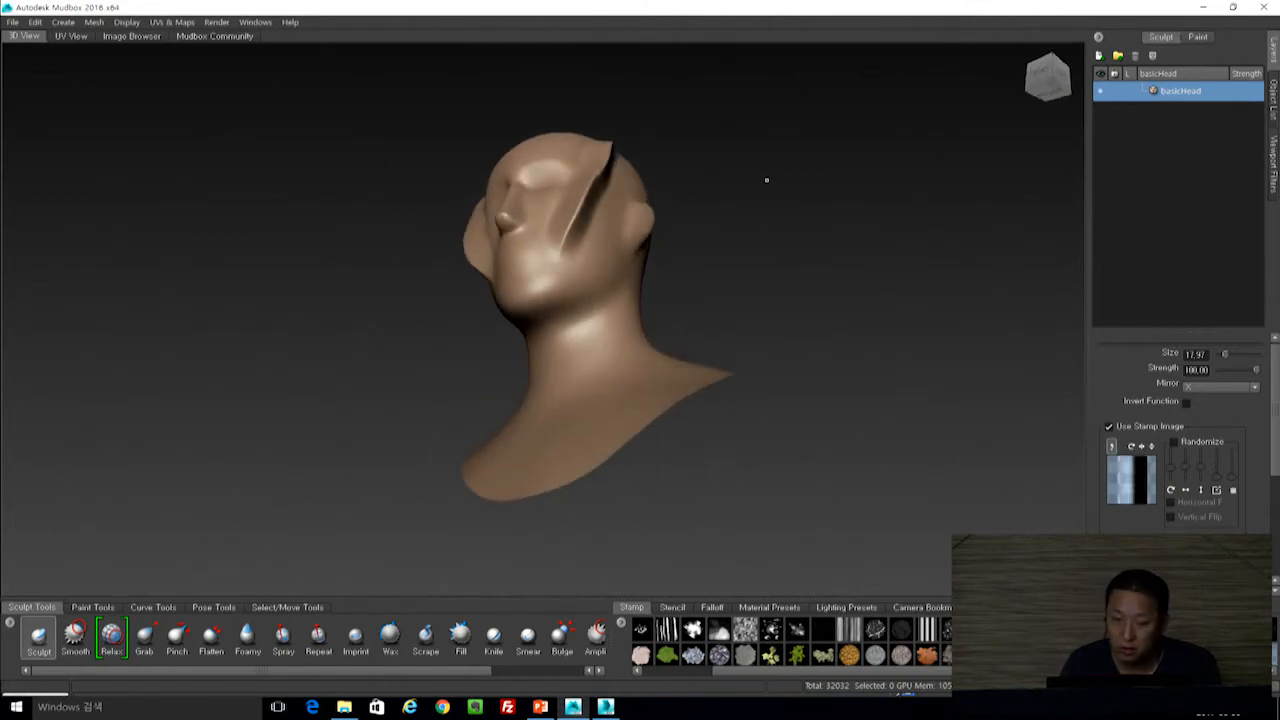
{"action": "left_click_drag", "start_coordinate": [755, 199], "coordinate": [738, 258], "text": "alt"}
{"action": "left_click_drag", "start_coordinate": [625, 341], "coordinate": [575, 443]}
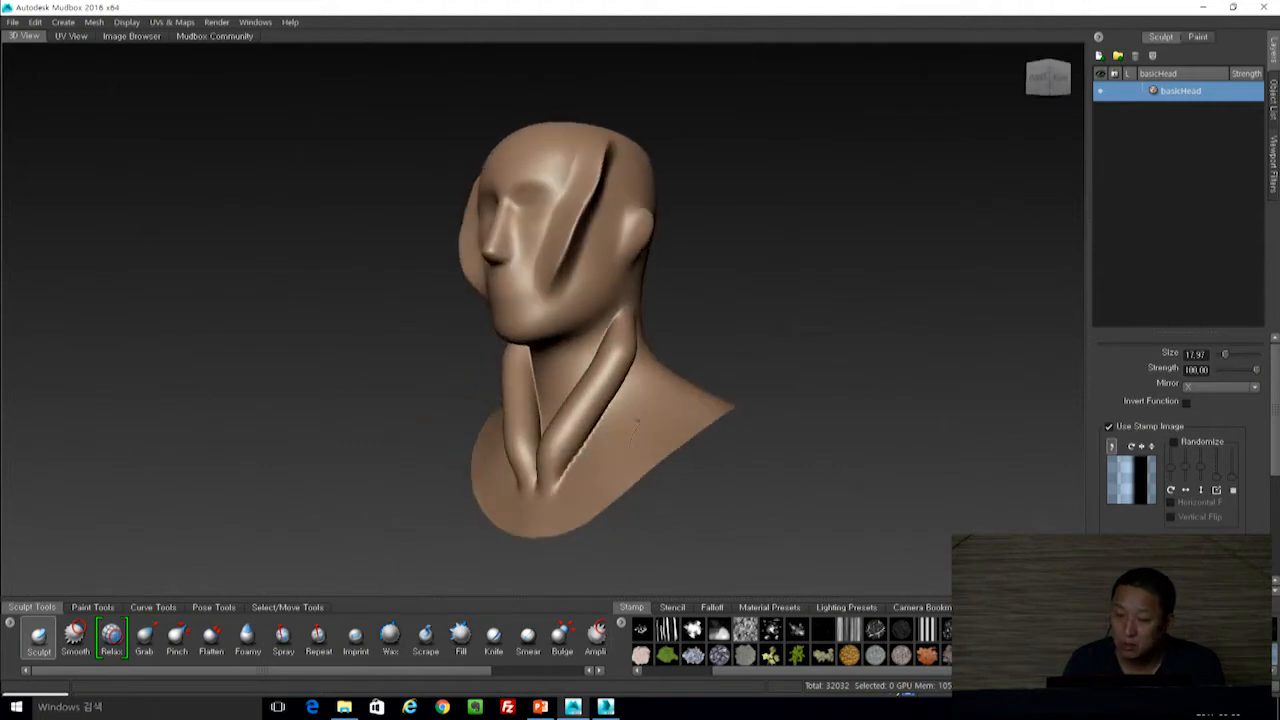
Load the human ear stencil and scale it down over the side of the neck behind the existing ear.
{"action": "left_click", "coordinate": [672, 608]}
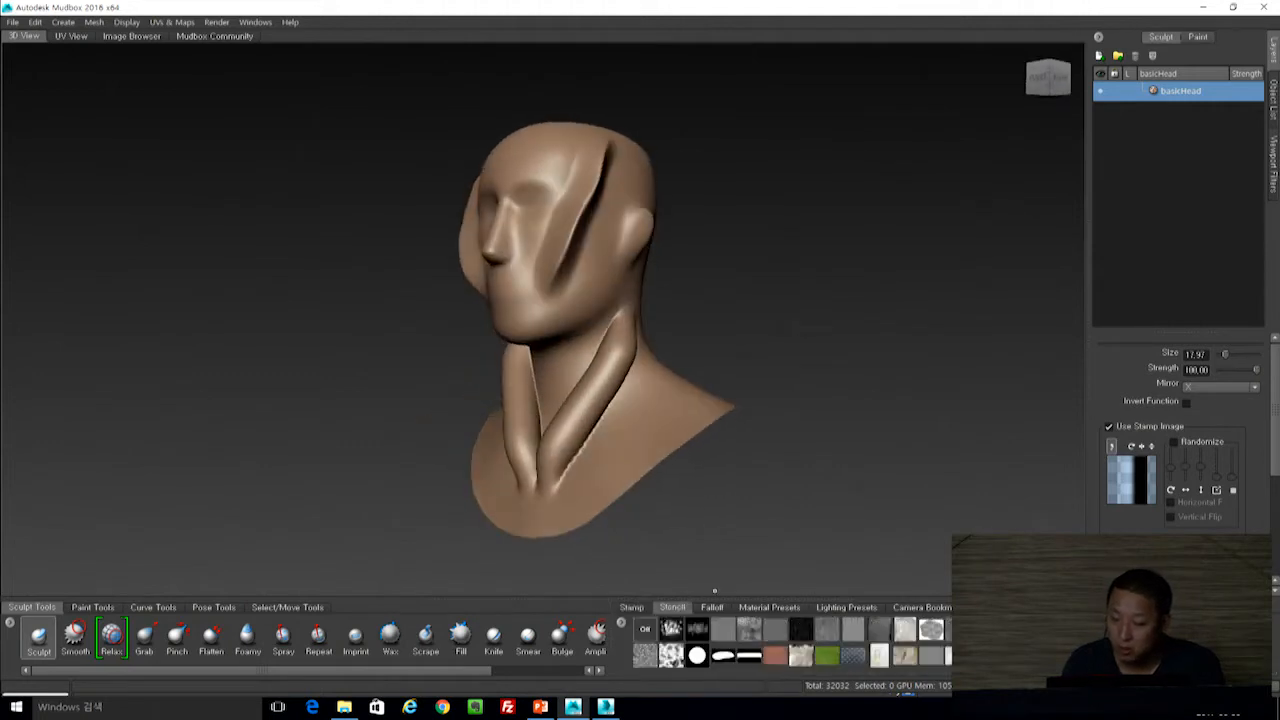
{"action": "left_click", "coordinate": [879, 656]}
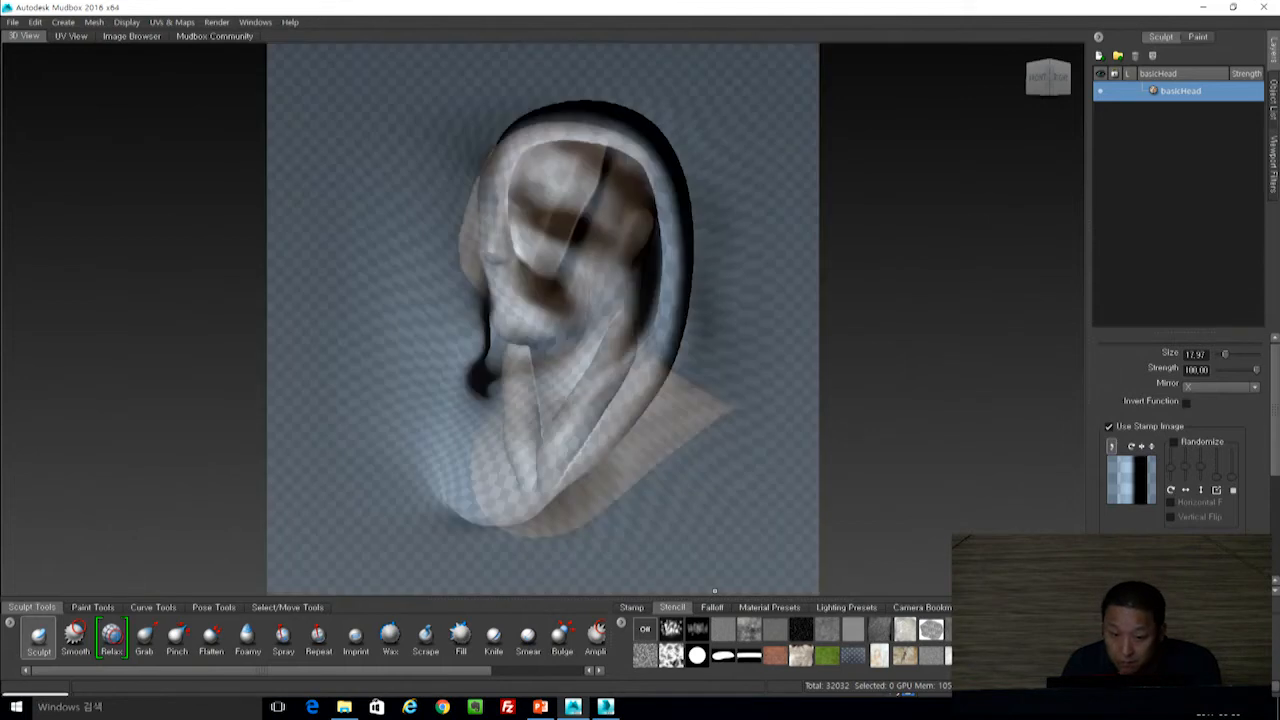
{"action": "left_click_drag", "start_coordinate": [914, 260], "coordinate": [710, 276], "text": "alt"}
{"action": "right_click_drag", "start_coordinate": [765, 276], "coordinate": [686, 186]}
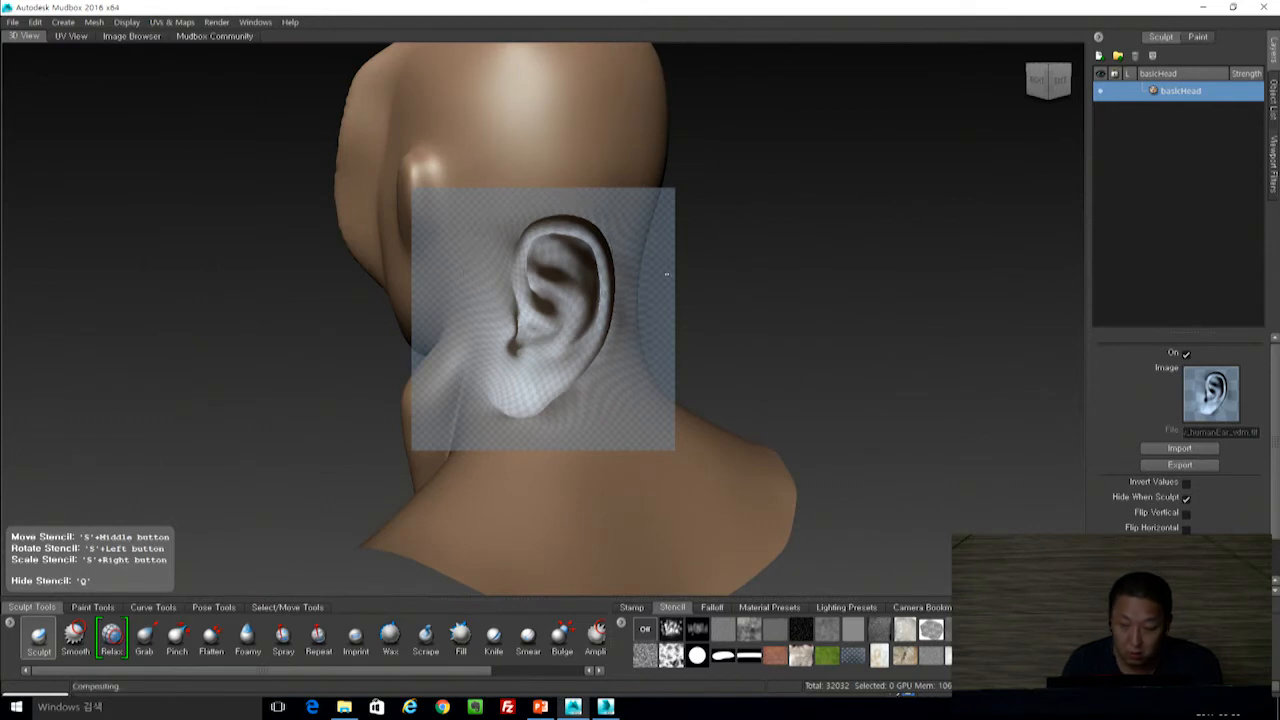
Turn off the stamp image and sculpt a mirrored ear through the ear stencil behind the existing ear.
{"action": "left_click", "coordinate": [1050, 373]}
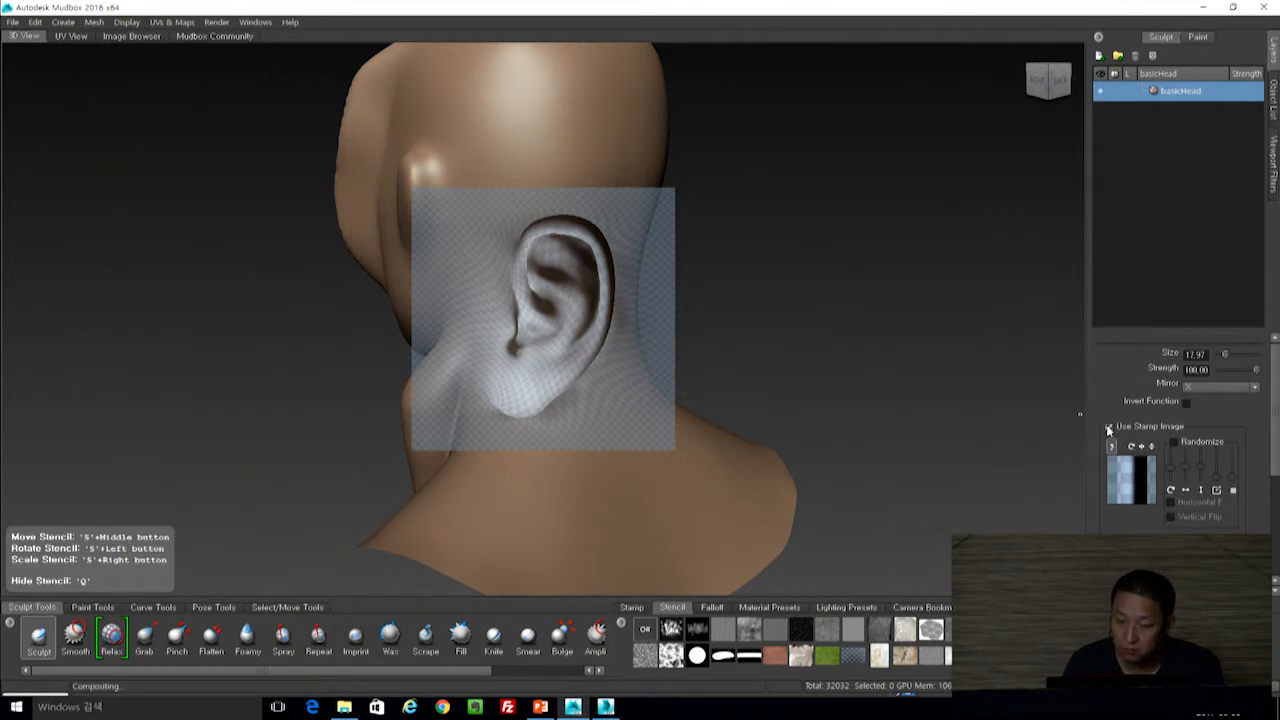
{"action": "left_click", "coordinate": [645, 628]}
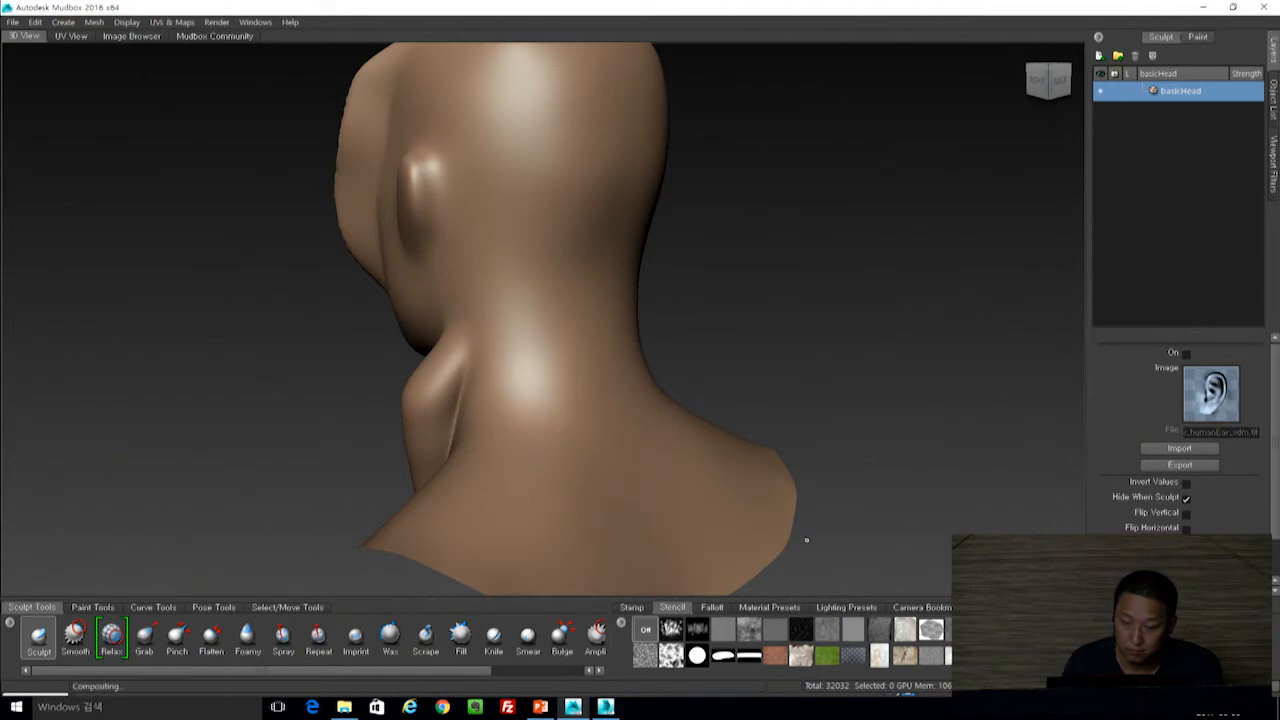
{"action": "left_click", "coordinate": [631, 607]}
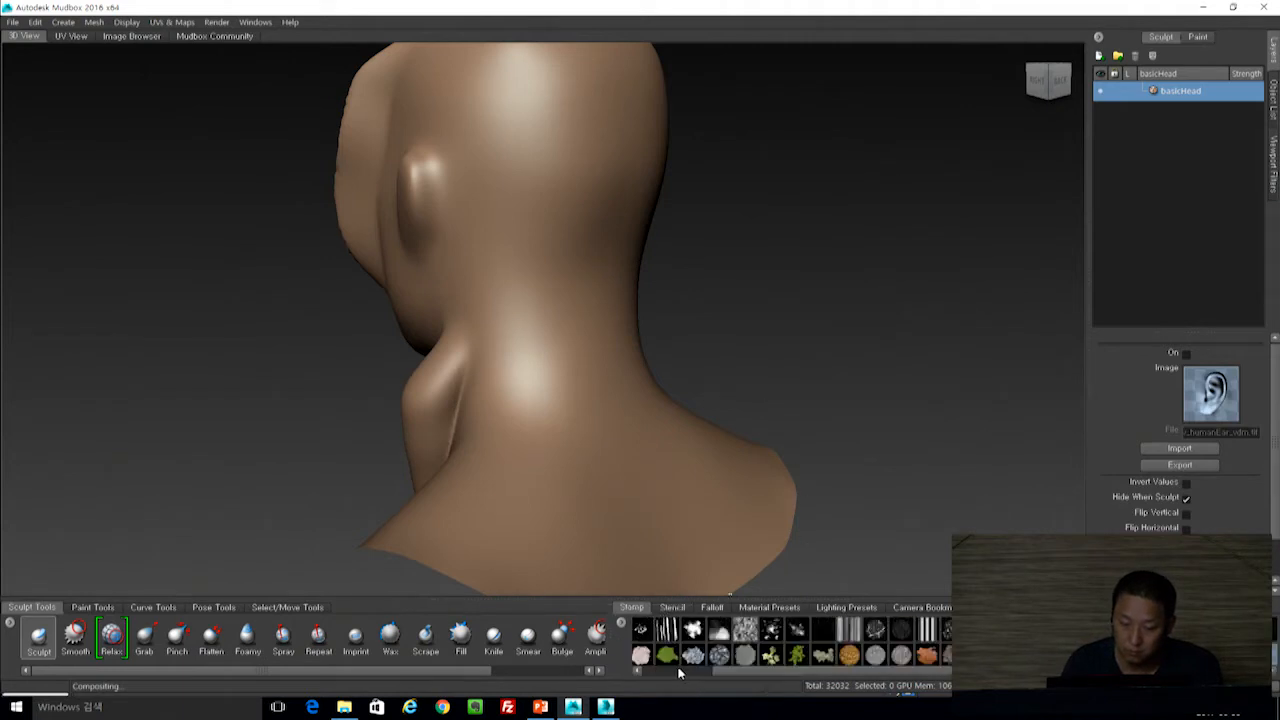
{"action": "left_click", "coordinate": [672, 607]}
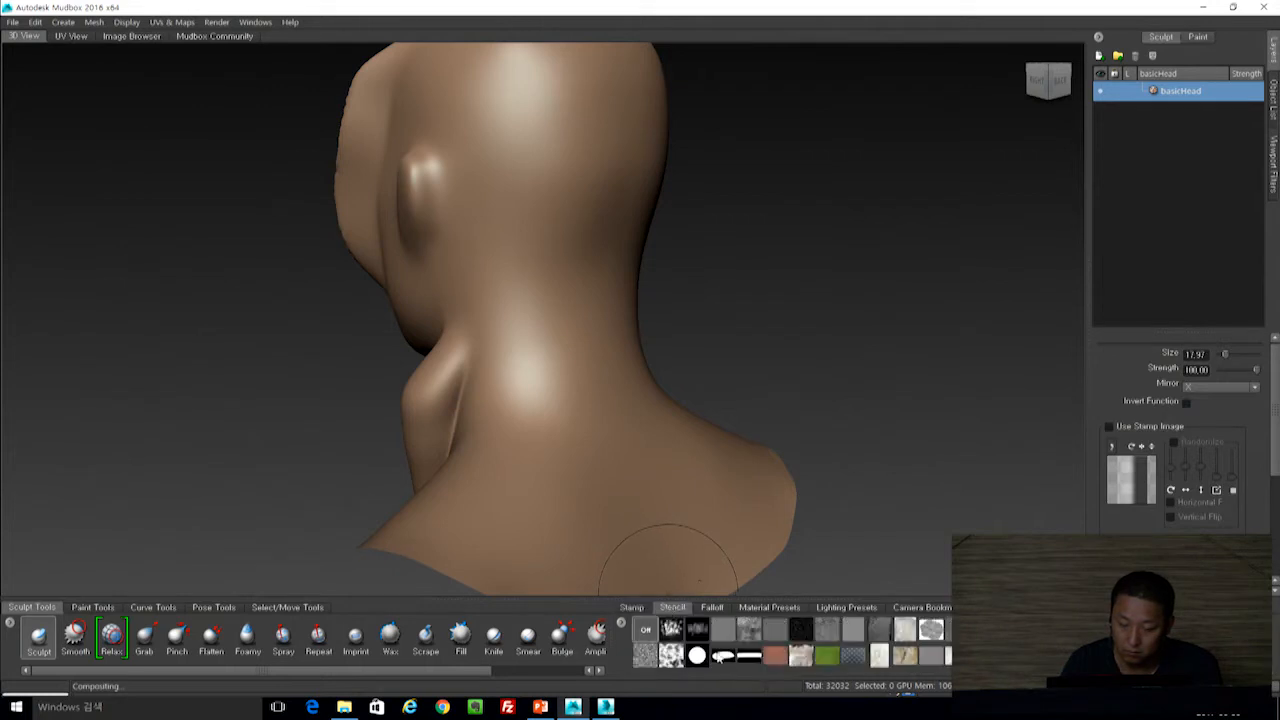
{"action": "mouse_move", "coordinate": [546, 268]}
{"action": "left_mouse_down"}
{"action": "mouse_move", "coordinate": [582, 313]}
{"action": "mouse_move", "coordinate": [590, 288]}
{"action": "mouse_move", "coordinate": [572, 322]}
{"action": "left_mouse_up"}
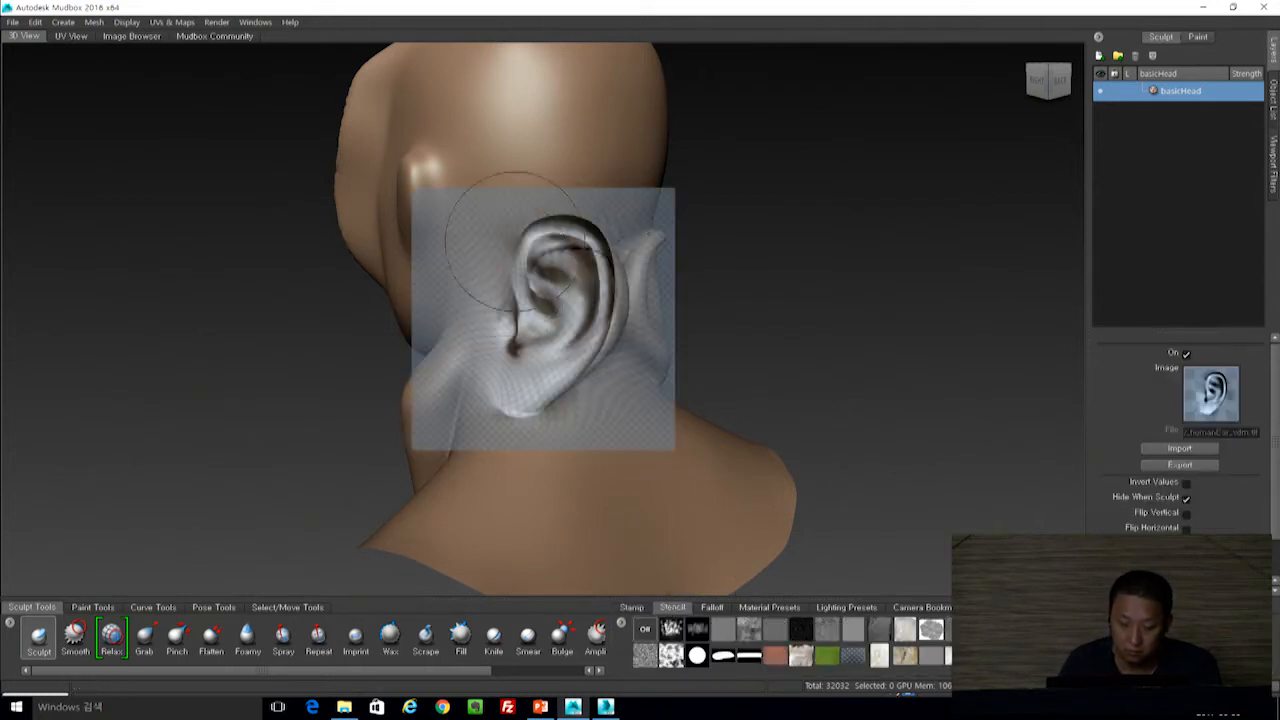
Select the custom vector displacement stamp for the Sculpt brush again.
{"action": "mouse_move", "coordinate": [850, 300]}
{"action": "left_mouse_down", "text": "alt"}
{"action": "mouse_move", "coordinate": [330, 235]}
{"action": "mouse_move", "coordinate": [420, 440]}
{"action": "mouse_move", "coordinate": [458, 204]}
{"action": "left_mouse_up", "text": "alt"}
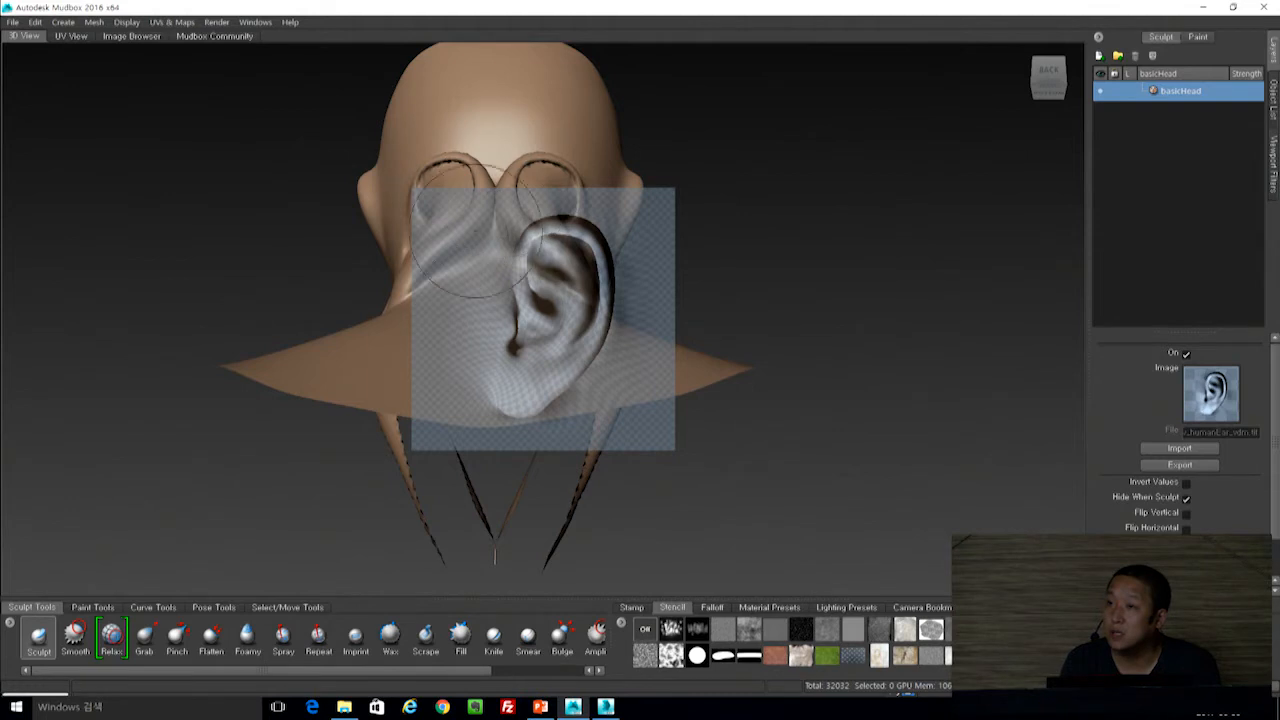
{"action": "left_click_drag", "start_coordinate": [445, 193], "coordinate": [814, 306], "text": "alt"}
{"action": "left_click", "coordinate": [631, 607]}
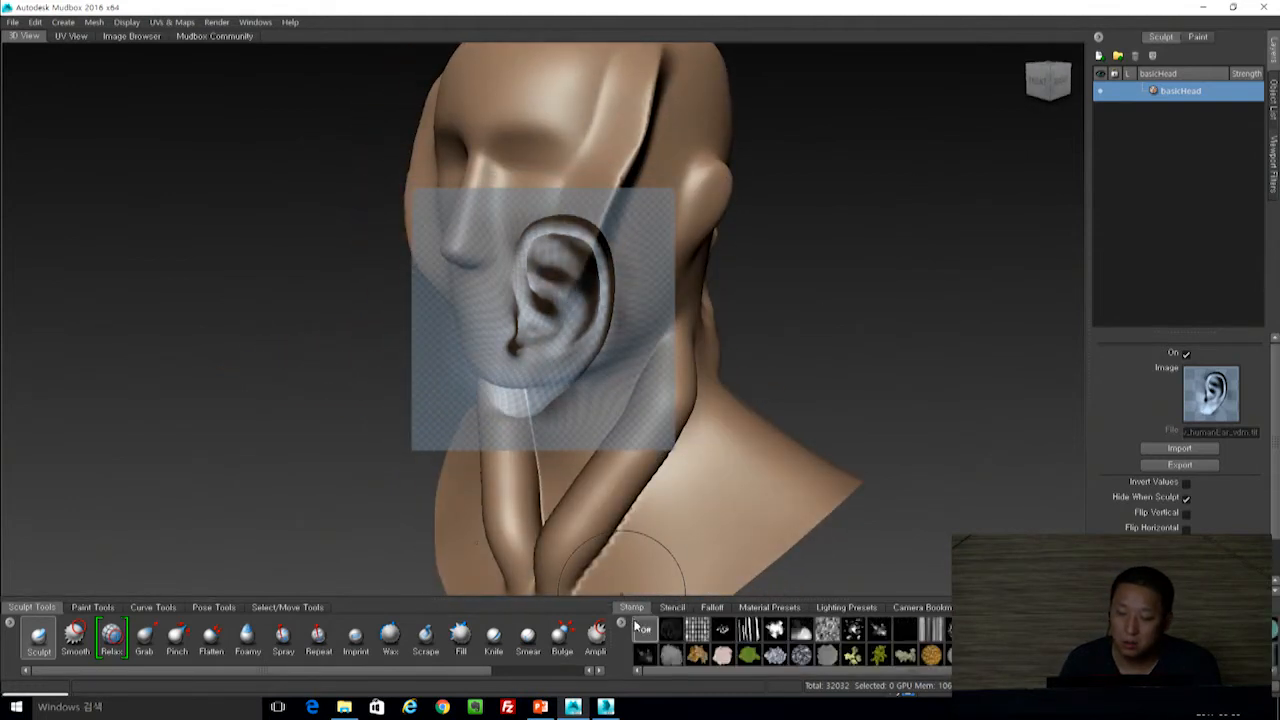
{"action": "left_click_drag", "start_coordinate": [917, 671], "coordinate": [987, 671]}
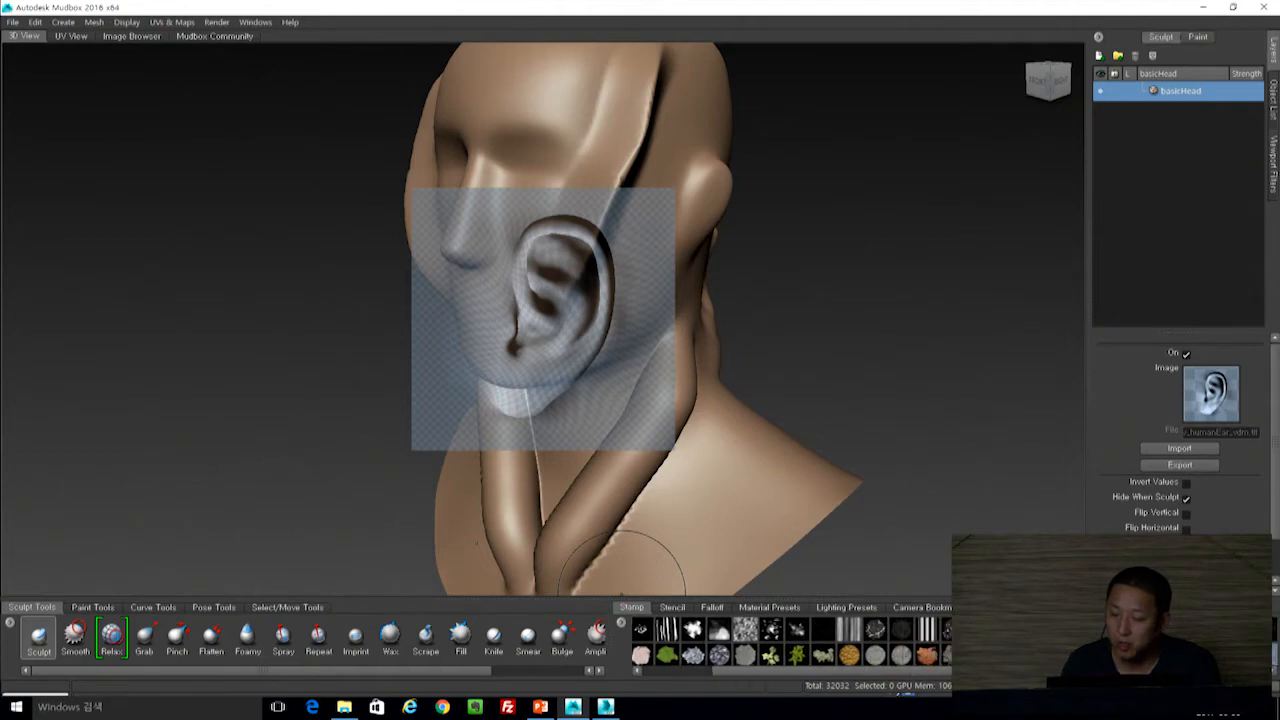
{"action": "left_click", "coordinate": [1004, 642]}
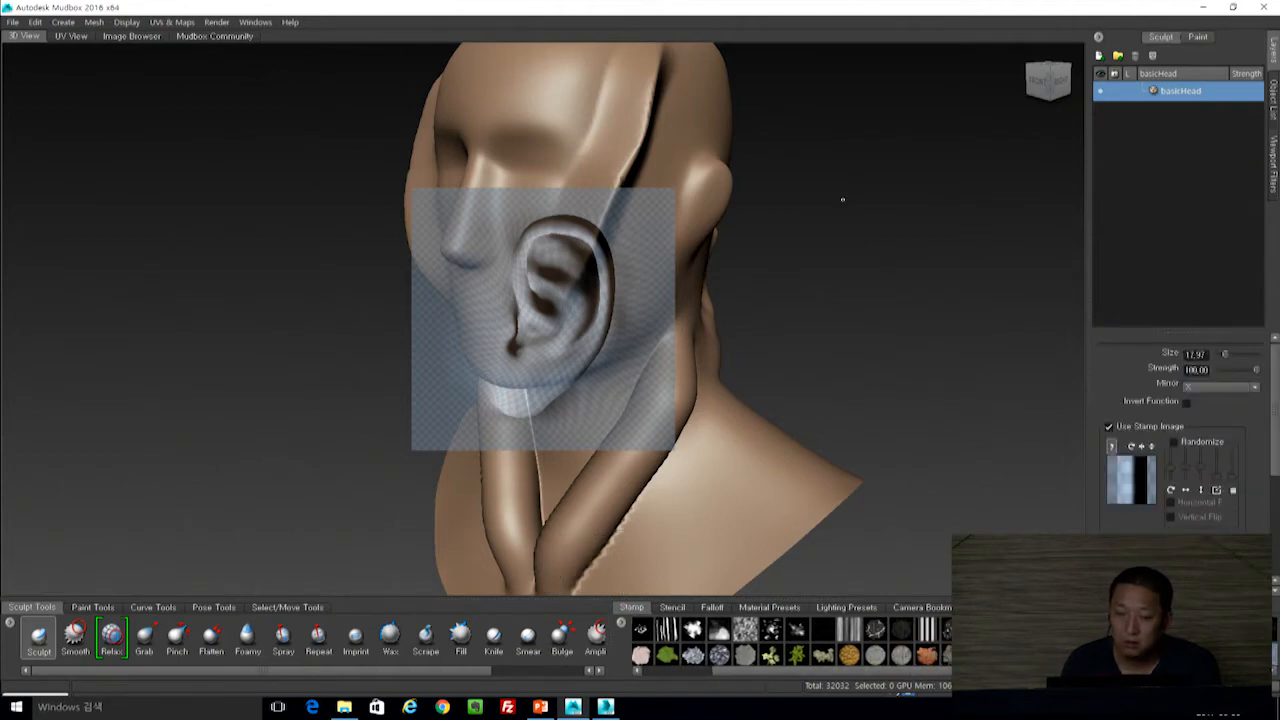
Hide the ear stencil and sculpt a mirrored stamp stroke down the side of the head to just above the original ear.
{"action": "mouse_move", "coordinate": [843, 199]}
{"action": "left_mouse_down", "text": "alt"}
{"action": "mouse_move", "coordinate": [900, 203]}
{"action": "mouse_move", "coordinate": [848, 160]}
{"action": "mouse_move", "coordinate": [845, 175]}
{"action": "left_mouse_up", "text": "alt"}
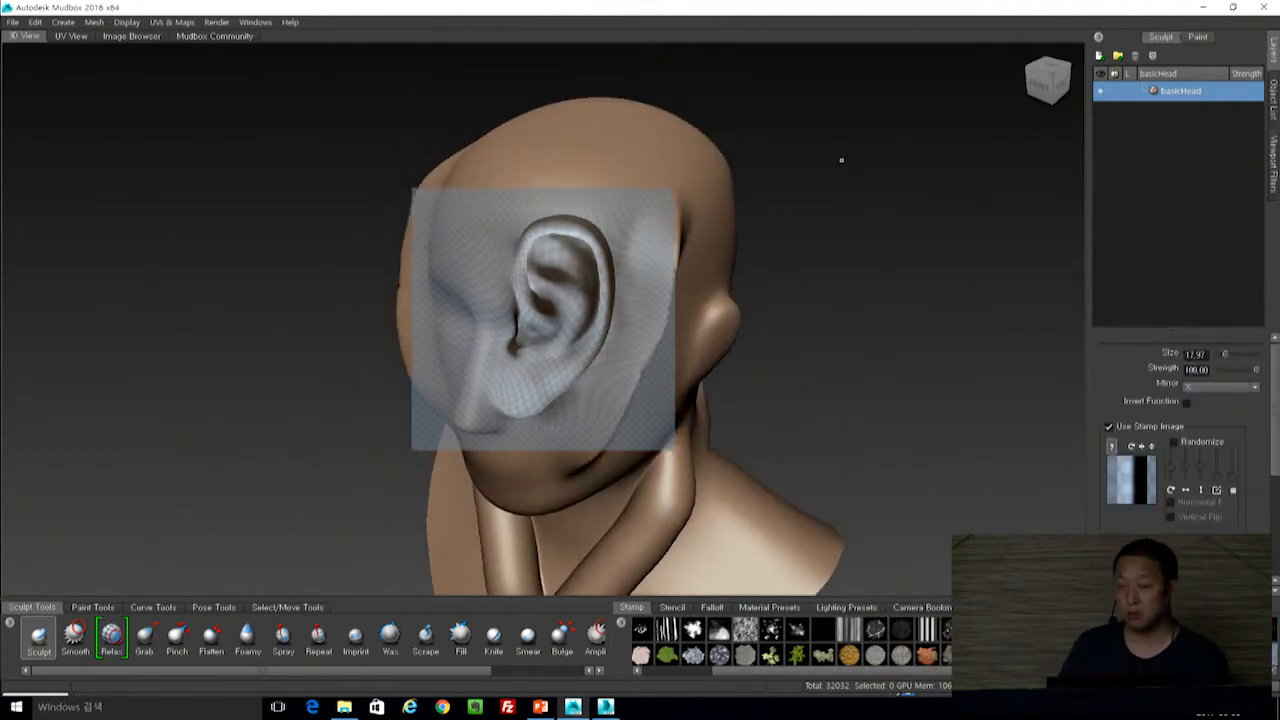
{"action": "left_click_drag", "start_coordinate": [815, 257], "coordinate": [781, 201], "text": "alt"}
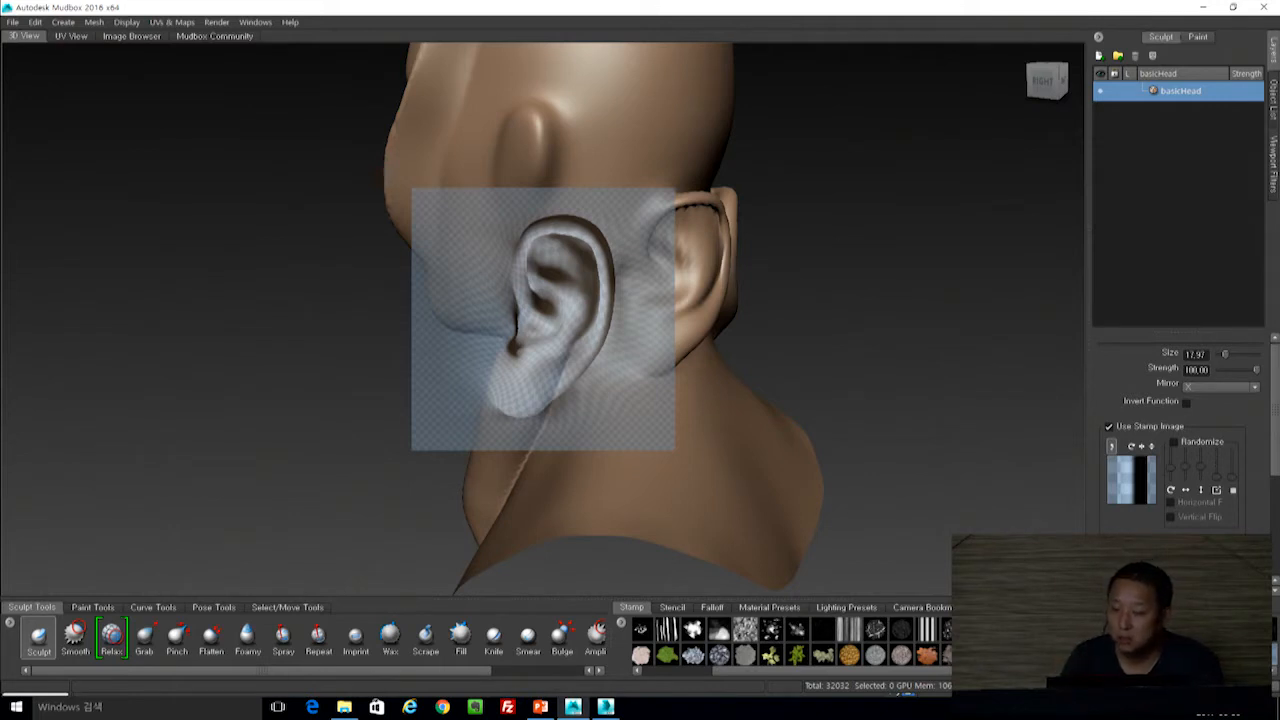
{"action": "left_click_drag", "start_coordinate": [872, 235], "coordinate": [920, 260], "text": "alt"}
{"action": "middle_click_drag", "start_coordinate": [920, 260], "coordinate": [808, 412], "text": "alt"}
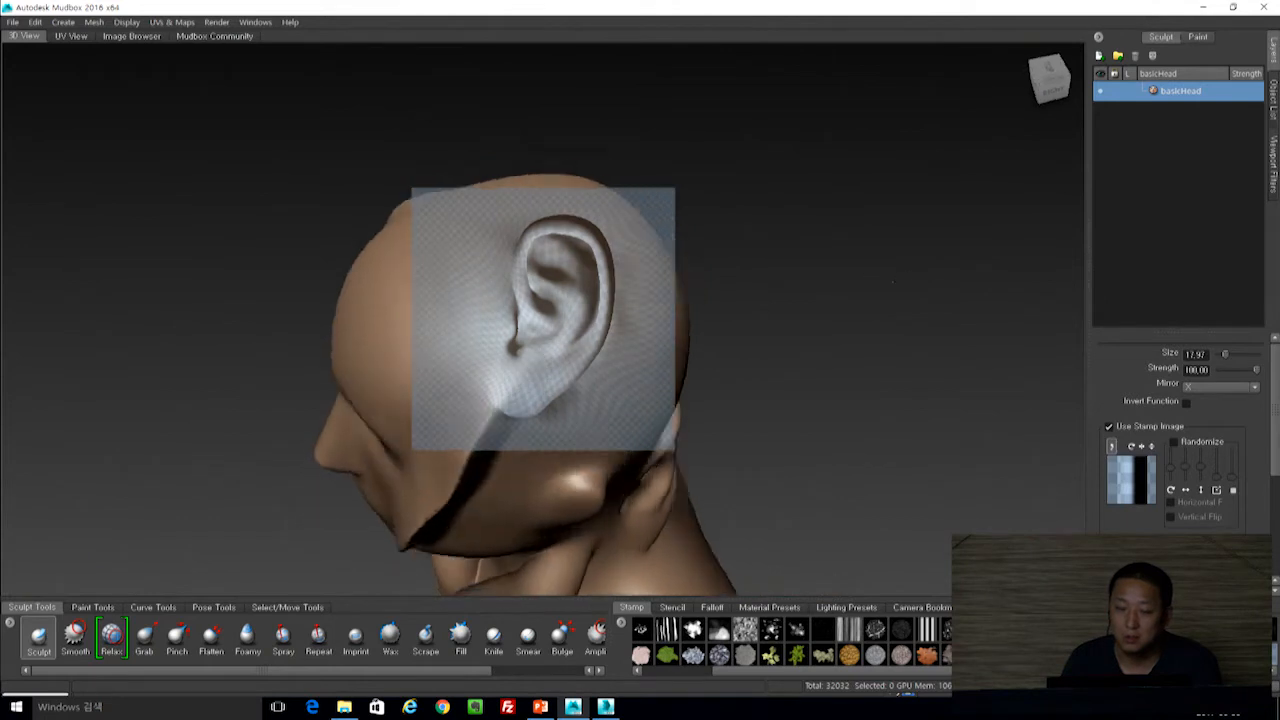
{"action": "left_click_drag", "start_coordinate": [808, 412], "coordinate": [907, 243], "text": "alt"}
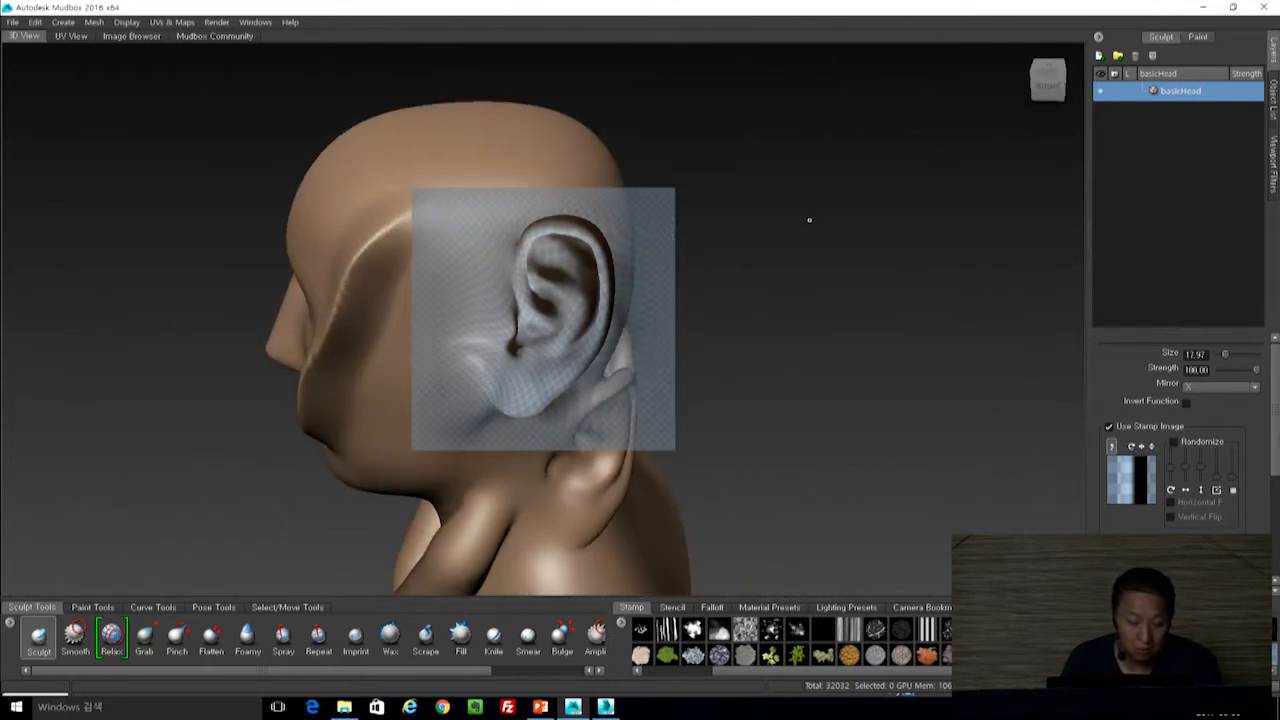
{"action": "key", "text": "q"}
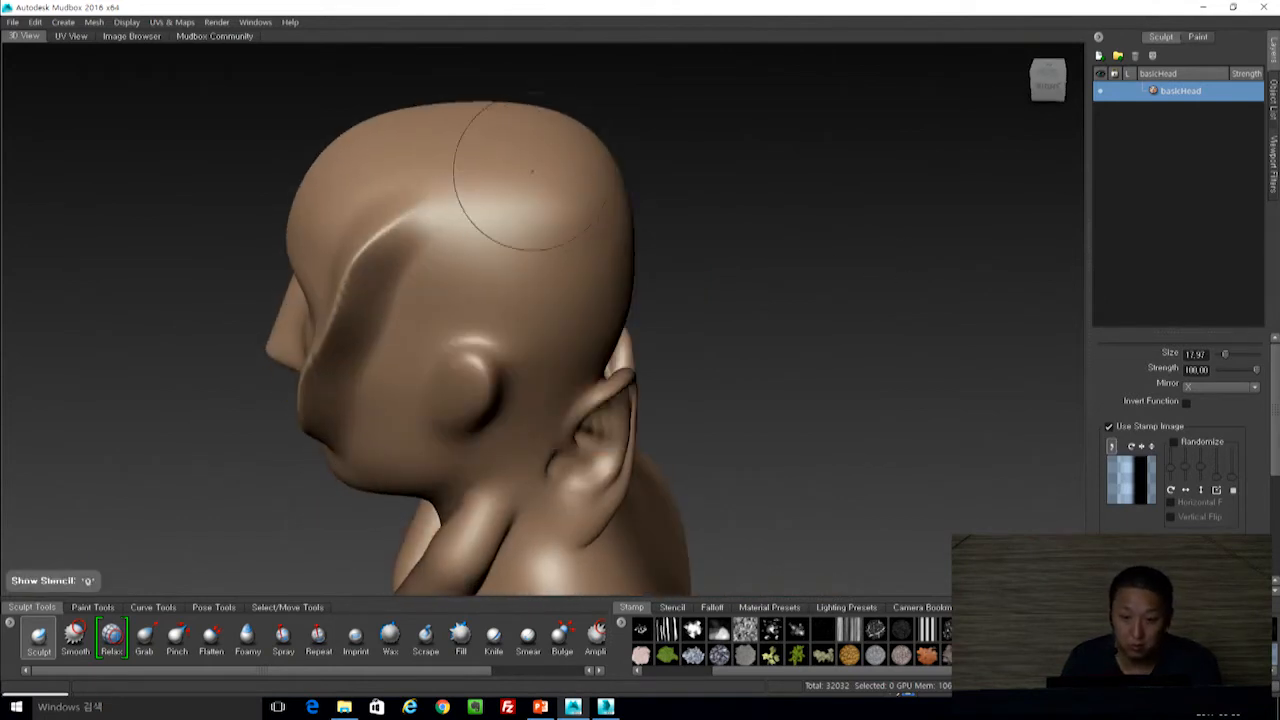
{"action": "left_click_drag", "start_coordinate": [540, 148], "coordinate": [474, 302]}
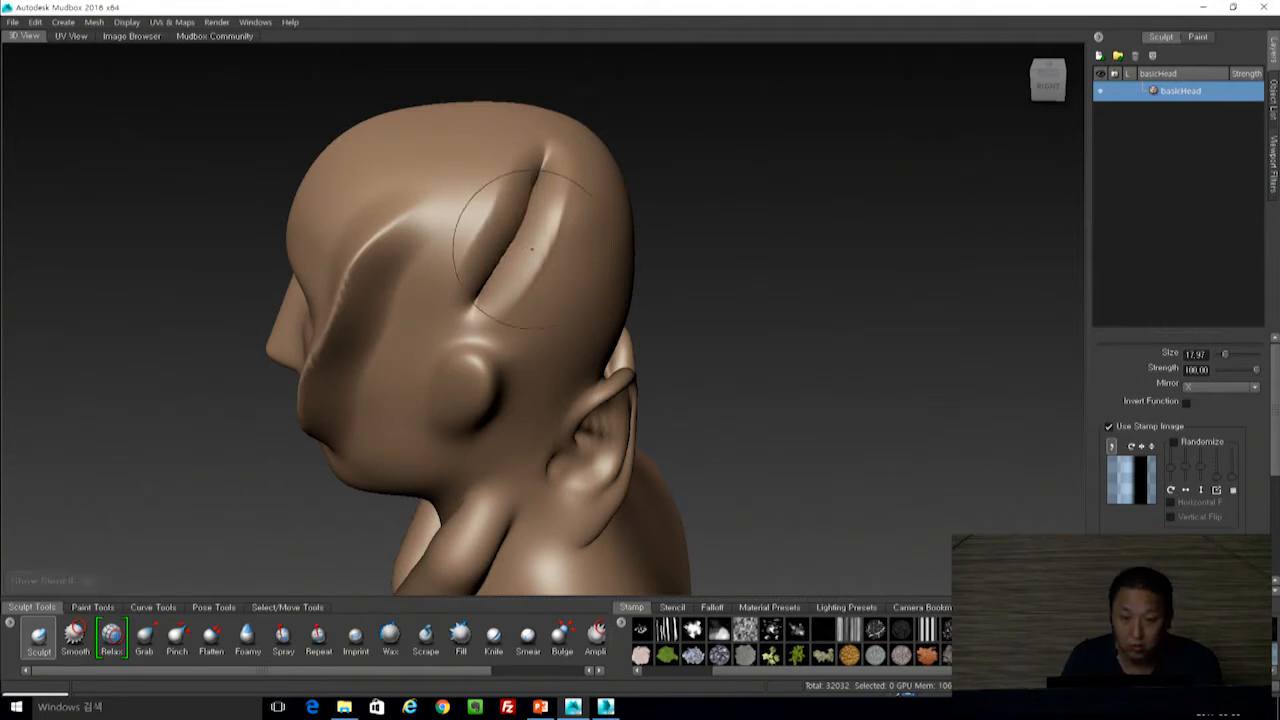
{"action": "mouse_move", "coordinate": [731, 275]}
{"action": "left_mouse_down", "text": "alt"}
{"action": "mouse_move", "coordinate": [672, 195]}
{"action": "mouse_move", "coordinate": [737, 294]}
{"action": "mouse_move", "coordinate": [586, 137]}
{"action": "mouse_move", "coordinate": [839, 197]}
{"action": "mouse_move", "coordinate": [731, 183]}
{"action": "left_mouse_up", "text": "alt"}
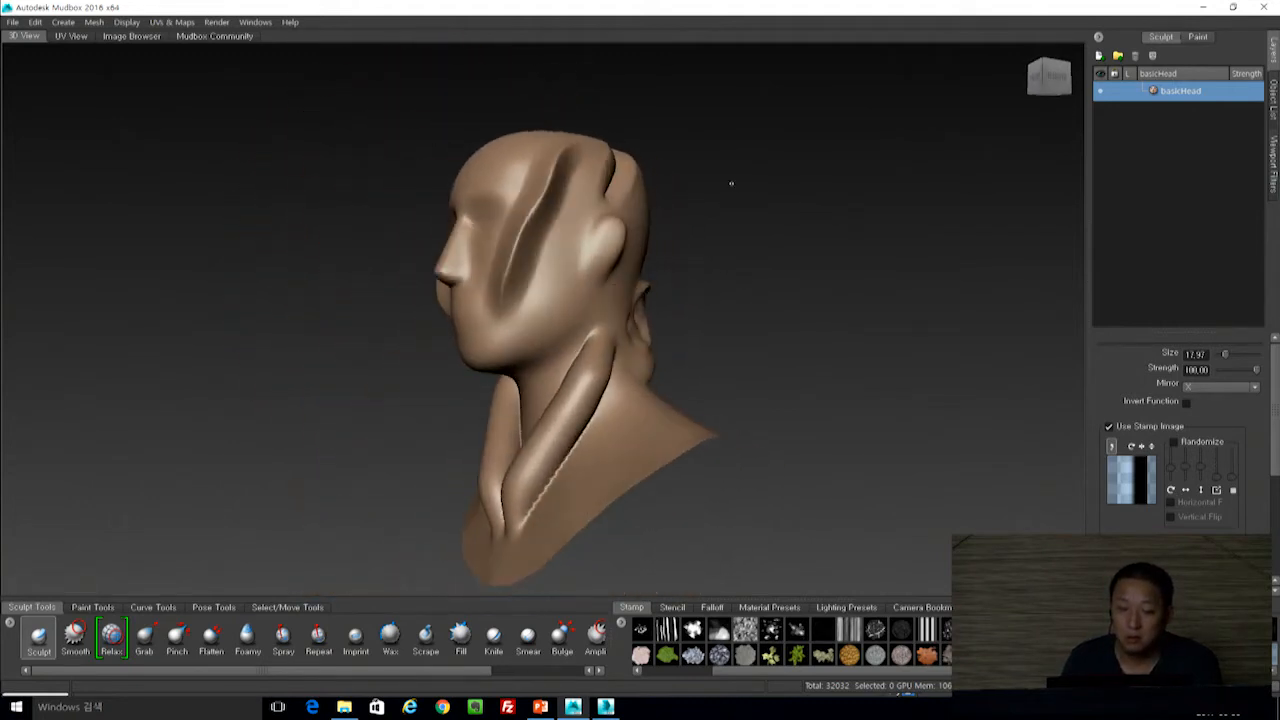
Turn the stamp off, set the Sculpt size to 6.69 and strength to 8.80, and sculpt a mirrored ridge in front of the ear.
{"action": "left_click", "coordinate": [656, 667]}
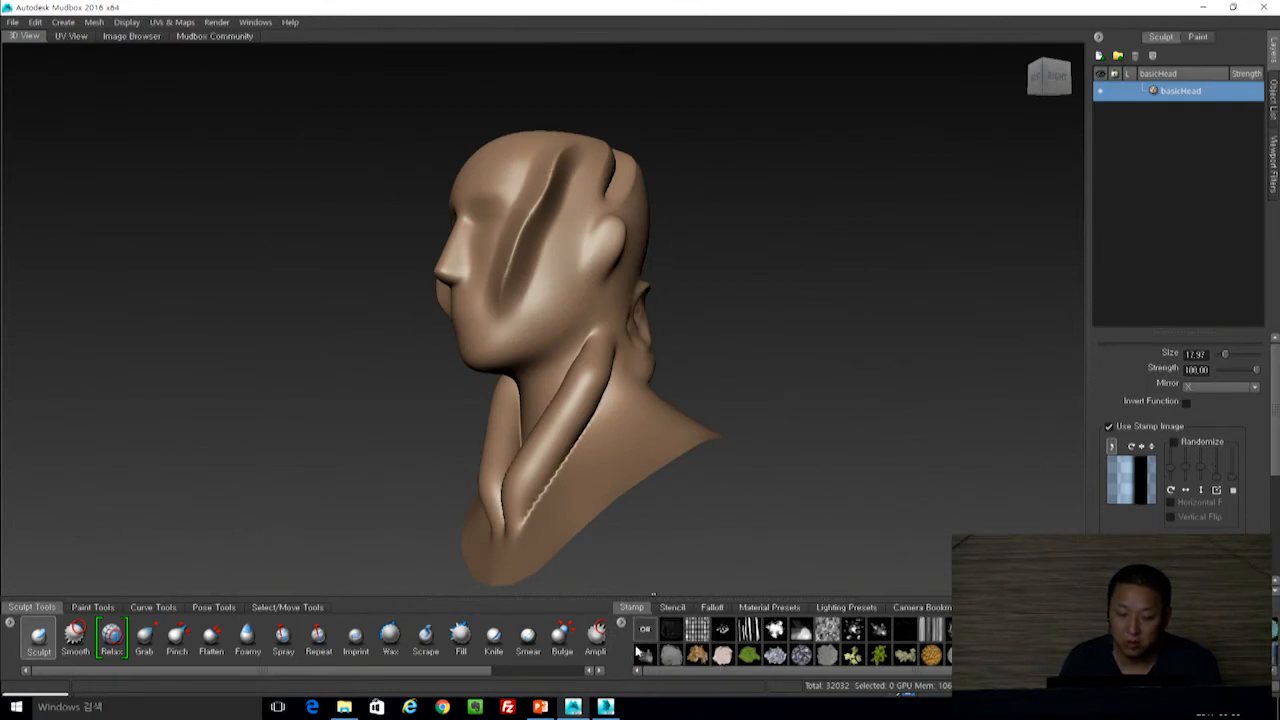
{"action": "left_click", "coordinate": [645, 629]}
{"action": "right_click_drag", "start_coordinate": [687, 170], "coordinate": [554, 132], "text": "alt"}
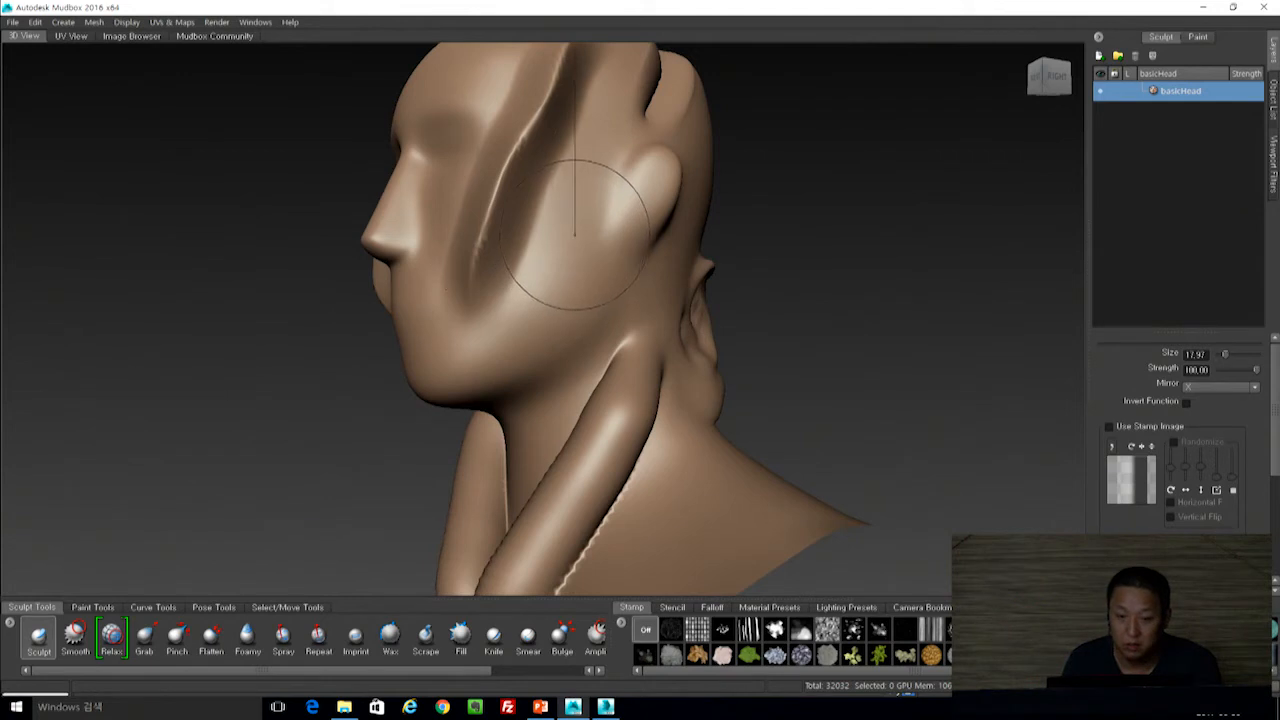
{"action": "left_click_drag", "start_coordinate": [577, 235], "coordinate": [530, 235]}
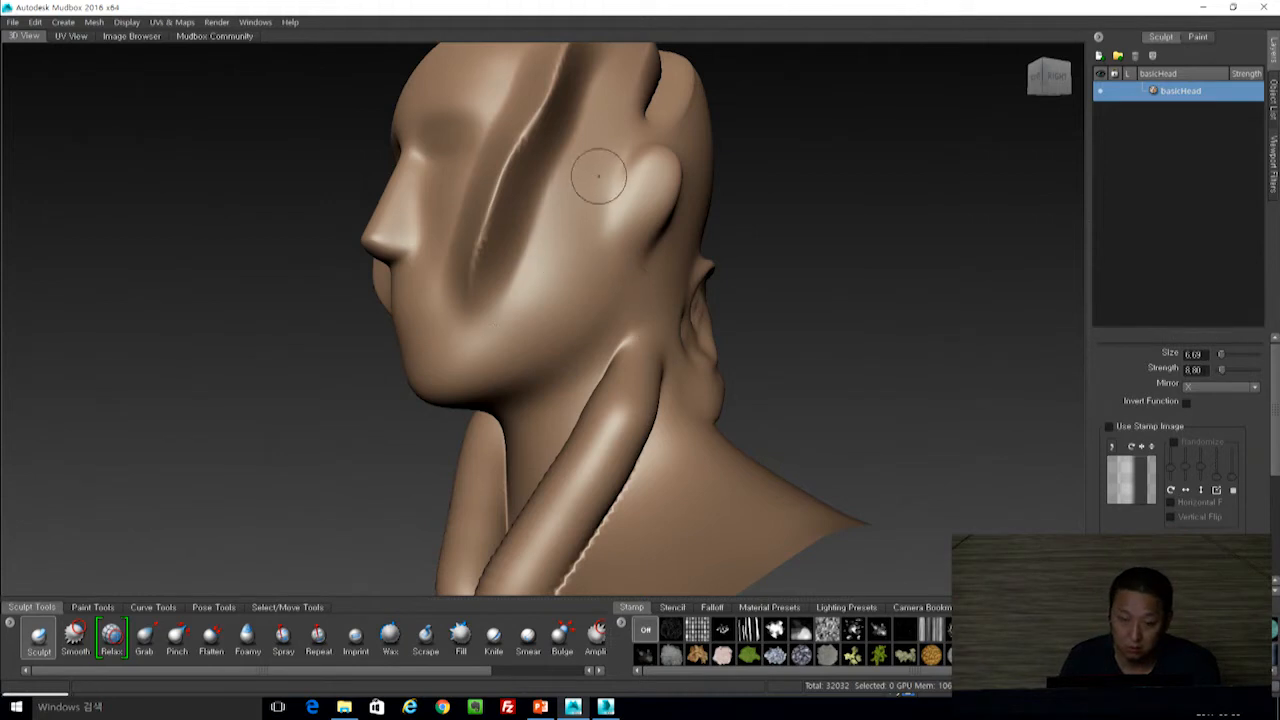
{"action": "left_click_drag", "start_coordinate": [594, 166], "coordinate": [542, 302]}
{"action": "left_click_drag", "start_coordinate": [626, 221], "coordinate": [590, 208], "text": "alt"}
{"action": "mouse_move", "coordinate": [430, 155]}
{"action": "left_mouse_down"}
{"action": "mouse_move", "coordinate": [400, 172]}
{"action": "mouse_move", "coordinate": [380, 220]}
{"action": "left_mouse_up"}
{"action": "left_click_drag", "start_coordinate": [689, 178], "coordinate": [793, 188], "text": "alt"}
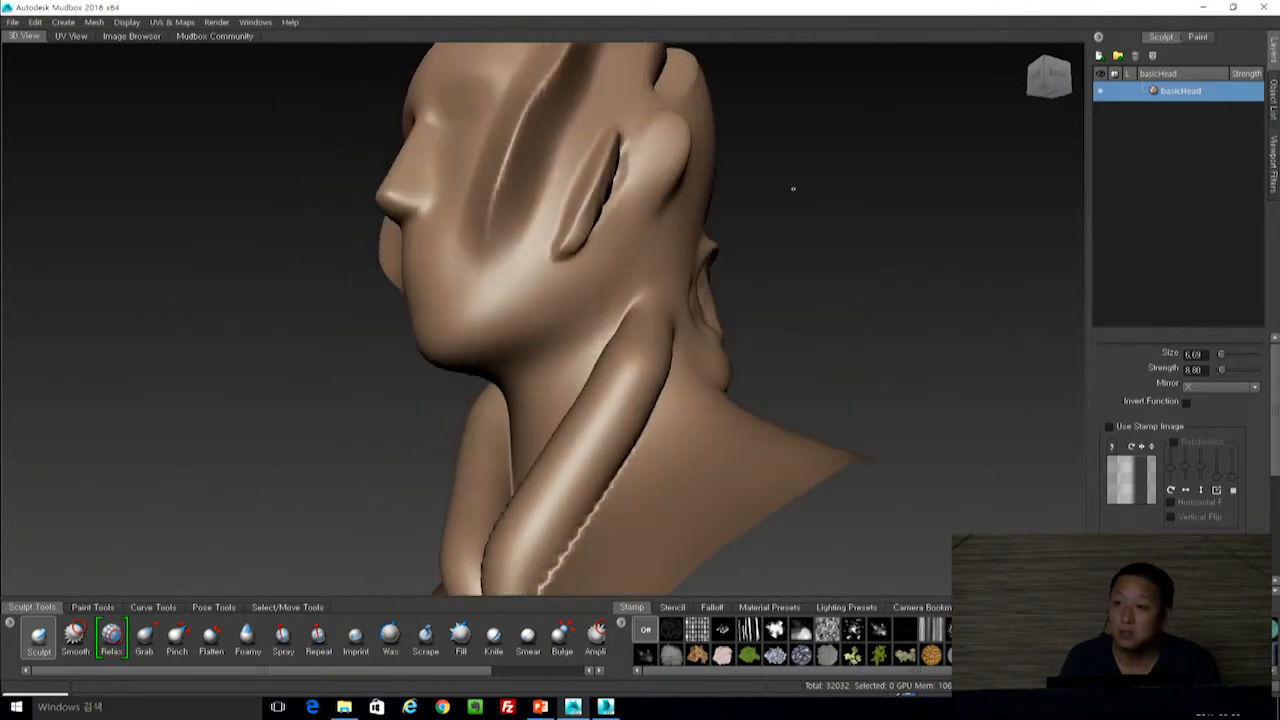
Enable a different vector displacement stamp with Sculpt strength 100 and brush size 10.09.
{"action": "left_click", "coordinate": [1217, 655]}
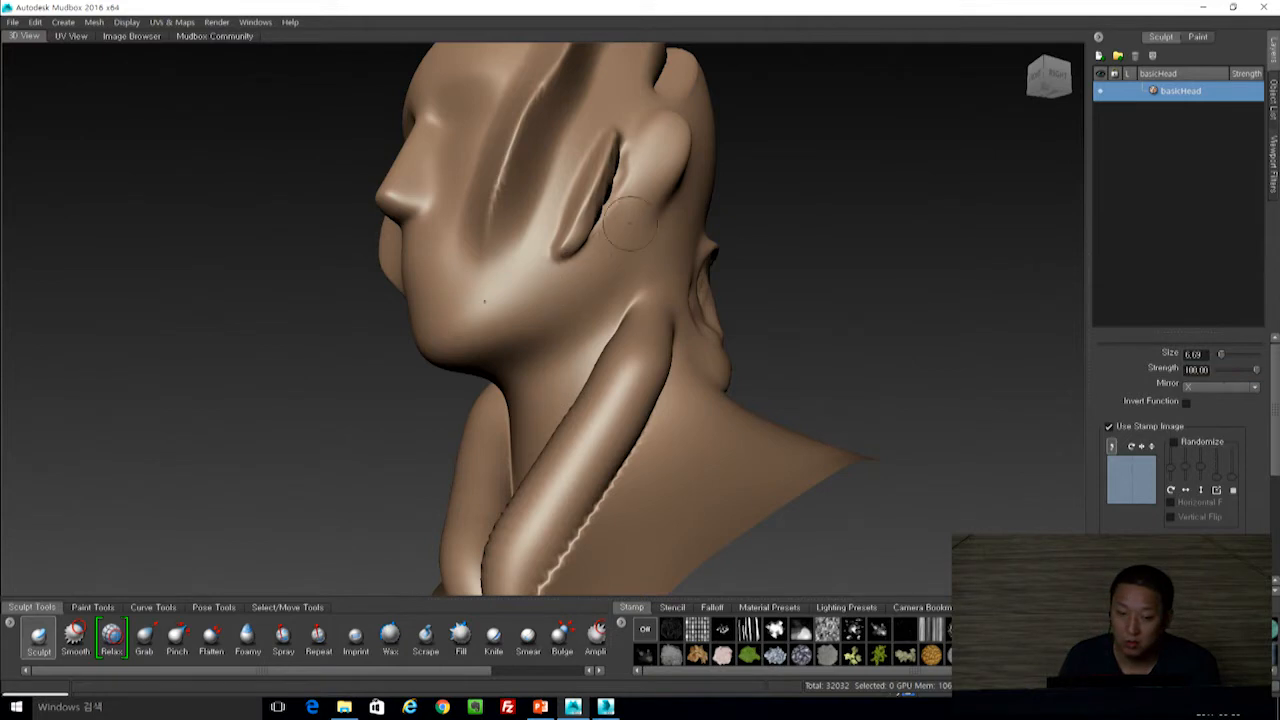
{"action": "left_click_drag", "start_coordinate": [580, 289], "coordinate": [645, 285]}
{"action": "mouse_move", "coordinate": [645, 232]}
{"action": "left_mouse_down"}
{"action": "mouse_move", "coordinate": [582, 290]}
{"action": "mouse_move", "coordinate": [628, 235]}
{"action": "left_mouse_up"}
{"action": "left_click_drag", "start_coordinate": [799, 328], "coordinate": [660, 330], "text": "alt"}
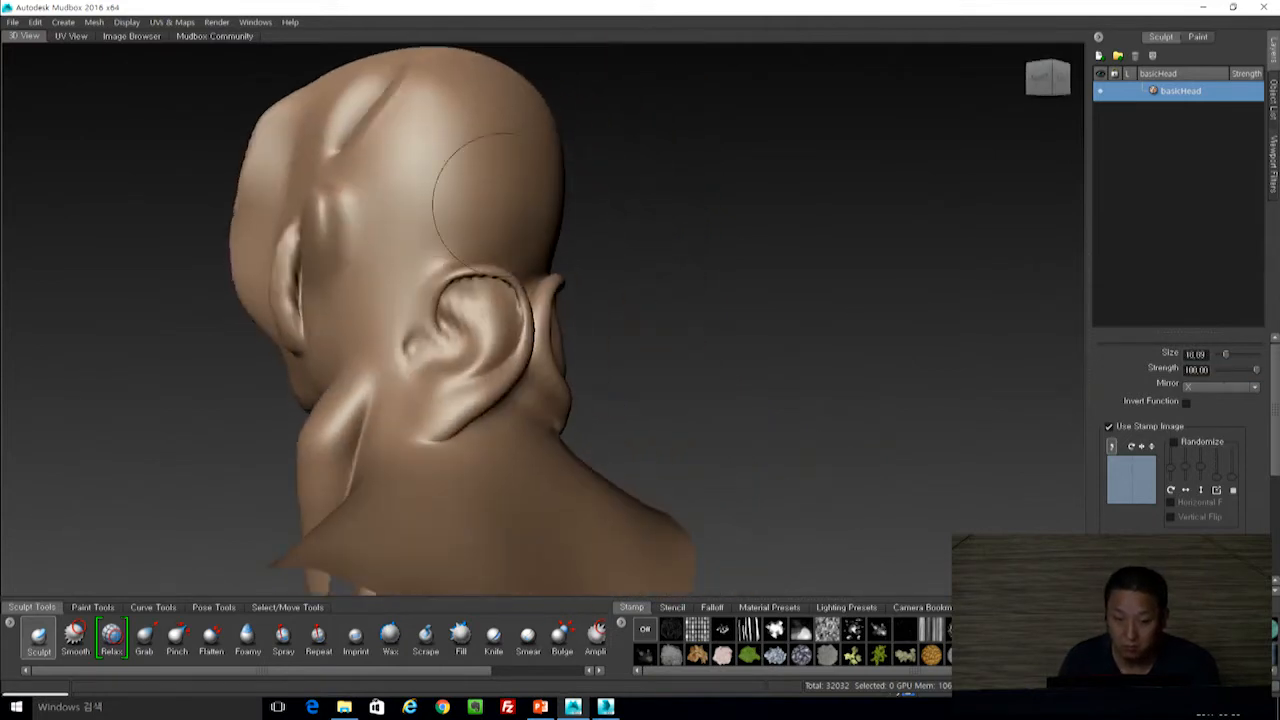
Switch to another custom stamp and sculpt a thick mirrored stroke on the back of the head above the stencilled ear.
{"action": "left_click", "coordinate": [1190, 655]}
{"action": "left_click_drag", "start_coordinate": [1100, 671], "coordinate": [1159, 671]}
{"action": "left_click", "coordinate": [1155, 655]}
{"action": "left_click_drag", "start_coordinate": [464, 136], "coordinate": [420, 232]}
Pick a further custom stamp and sculpt a narrower mirrored stroke behind the thick one on the back of the head.
{"action": "left_click", "coordinate": [1125, 655]}
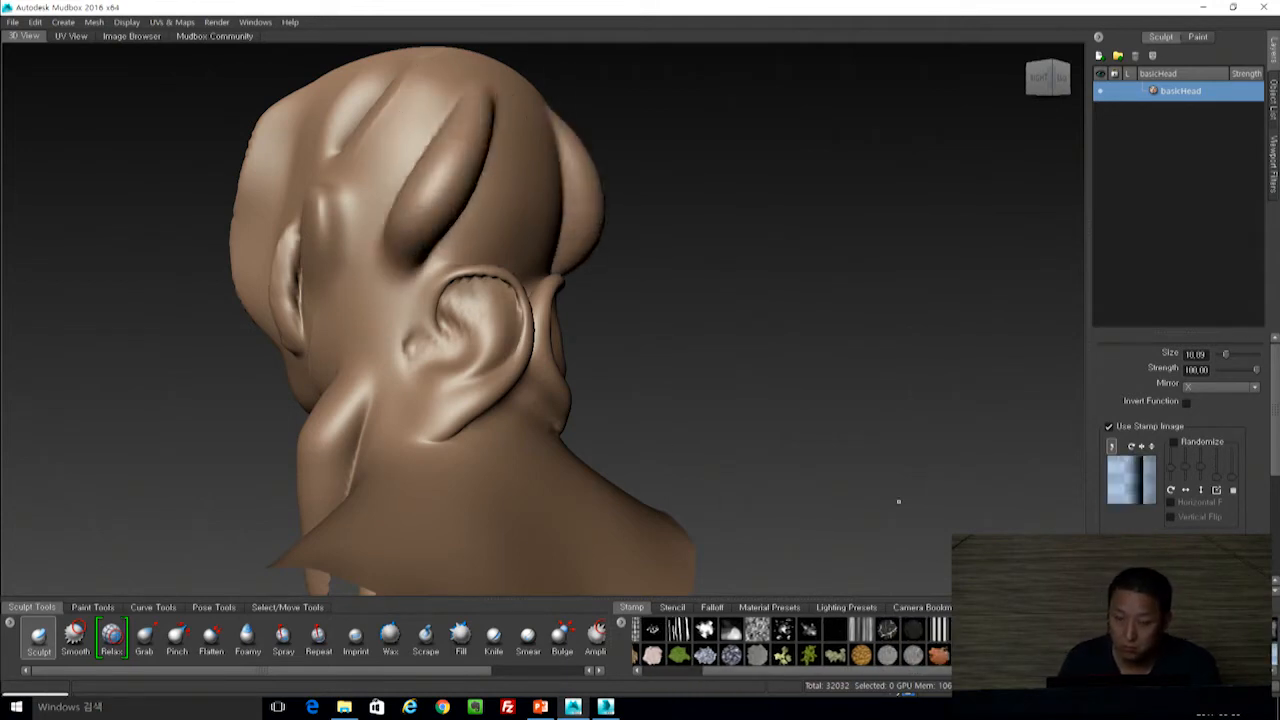
{"action": "left_click_drag", "start_coordinate": [523, 152], "coordinate": [486, 228]}
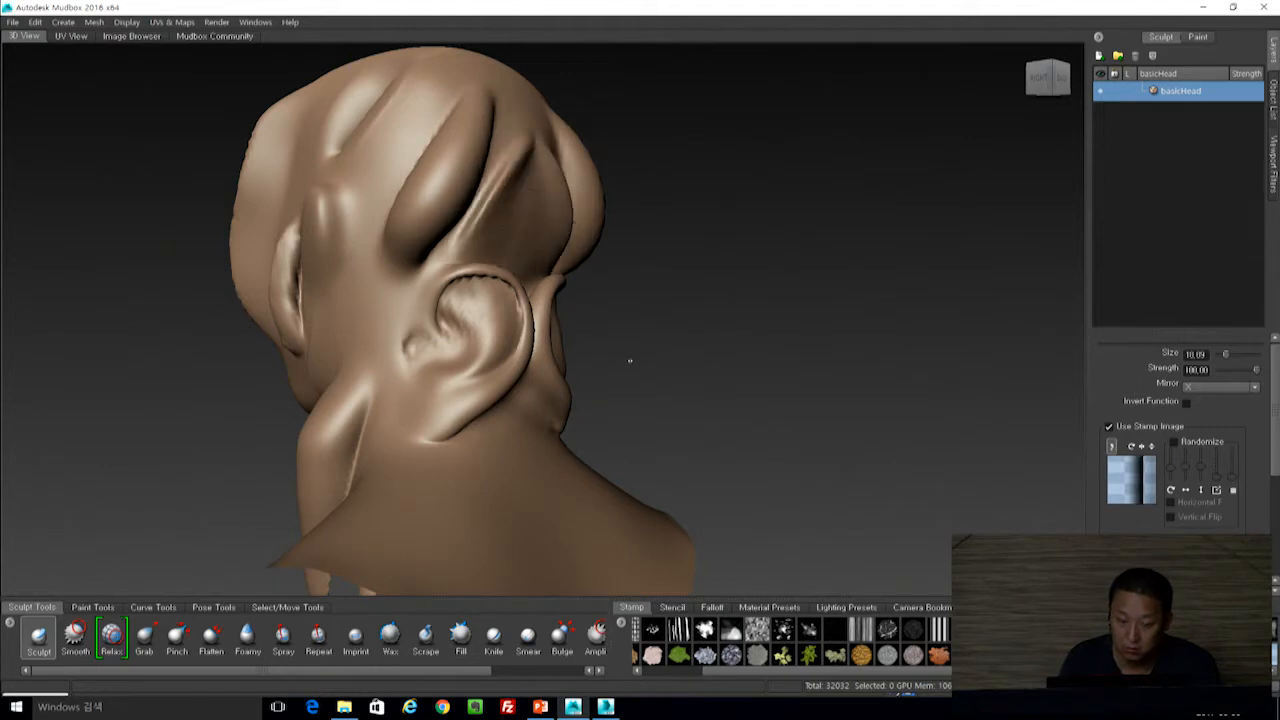
Sculpt a mirrored stamp stroke down the back of the neck below the stencilled ear.
{"action": "middle_click_drag", "start_coordinate": [626, 478], "coordinate": [676, 289], "text": "alt"}
{"action": "mouse_move", "coordinate": [676, 289]}
{"action": "left_mouse_down", "text": "alt"}
{"action": "mouse_move", "coordinate": [465, 312]}
{"action": "mouse_move", "coordinate": [374, 458]}
{"action": "mouse_move", "coordinate": [300, 440]}
{"action": "mouse_move", "coordinate": [320, 300]}
{"action": "left_mouse_up", "text": "alt"}
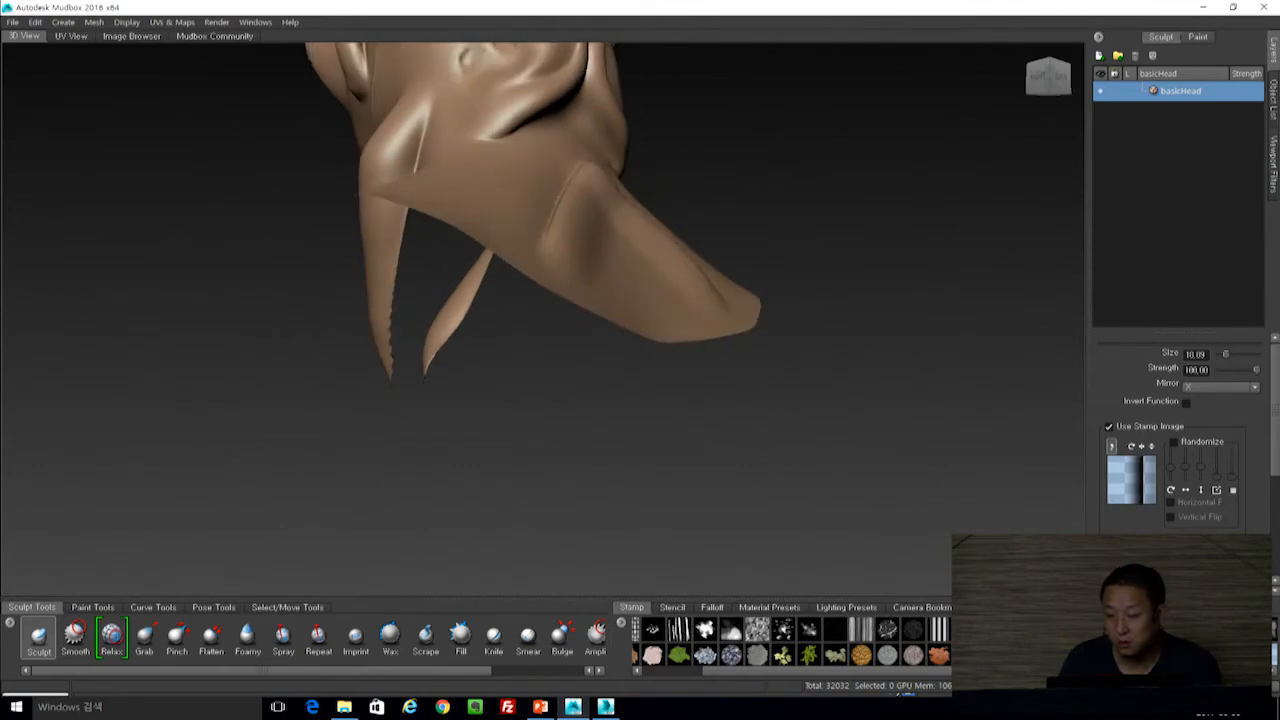
{"action": "left_click_drag", "start_coordinate": [538, 138], "coordinate": [494, 200]}
{"action": "left_click_drag", "start_coordinate": [735, 168], "coordinate": [586, 228], "text": "alt"}
{"action": "left_click_drag", "start_coordinate": [385, 230], "coordinate": [262, 338], "text": "shift"}
{"action": "mouse_move", "coordinate": [708, 222]}
{"action": "left_mouse_down", "text": "alt"}
{"action": "mouse_move", "coordinate": [830, 255]}
{"action": "mouse_move", "coordinate": [986, 271]}
{"action": "mouse_move", "coordinate": [774, 277]}
{"action": "mouse_move", "coordinate": [859, 256]}
{"action": "left_mouse_up", "text": "alt"}
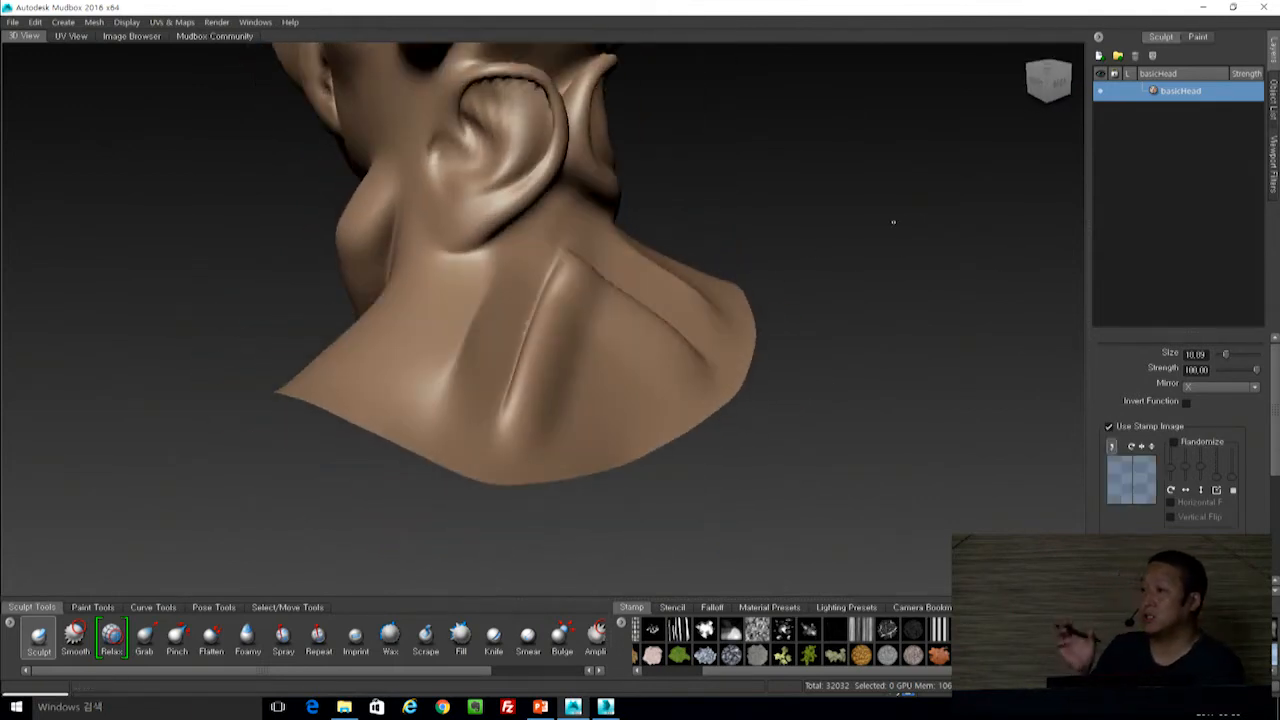
Smooth the stamped ridge running from the temple down the cheek.
{"action": "left_click_drag", "start_coordinate": [684, 340], "coordinate": [847, 461], "text": "alt"}
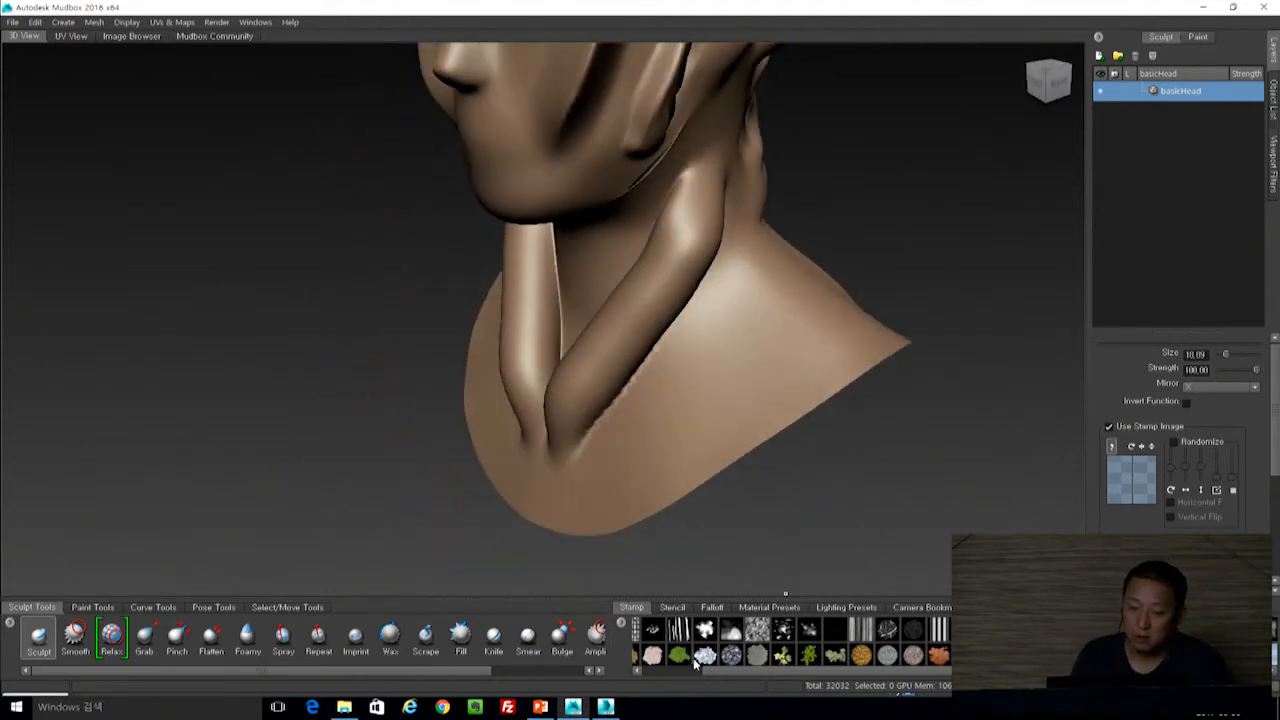
{"action": "left_click_drag", "start_coordinate": [707, 677], "coordinate": [627, 683]}
{"action": "left_click_drag", "start_coordinate": [851, 211], "coordinate": [790, 252], "text": "alt"}
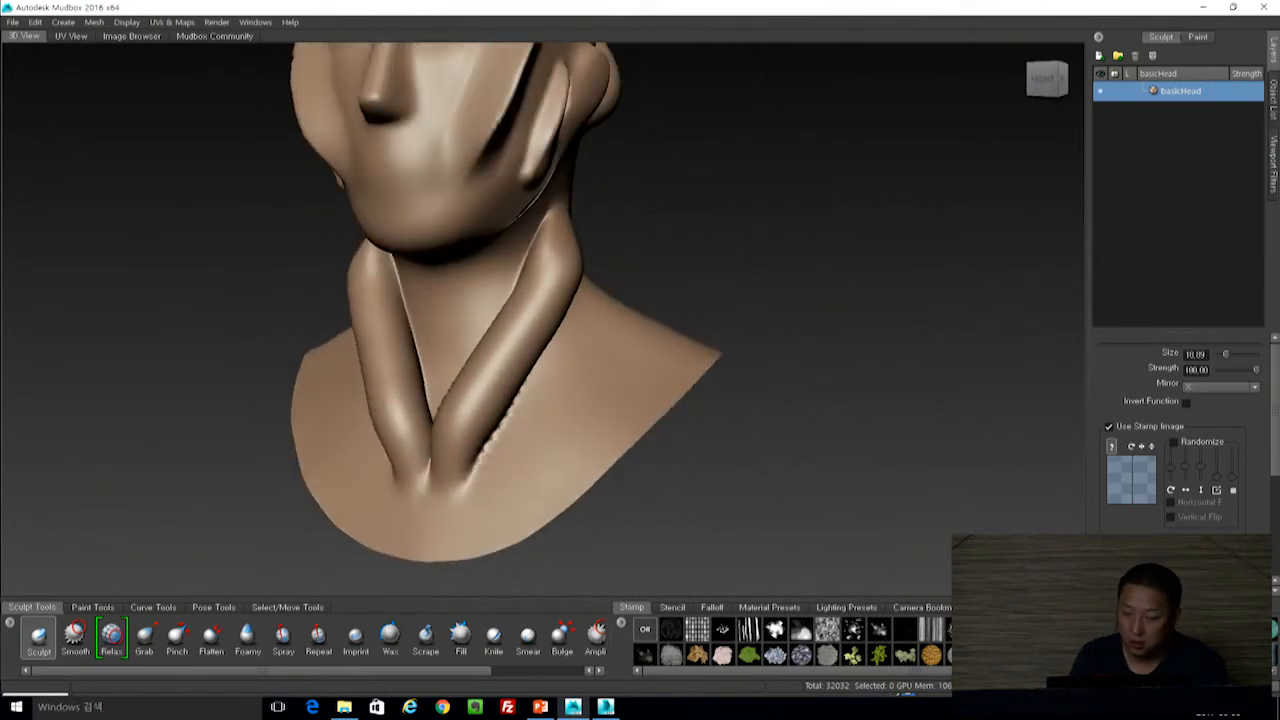
{"action": "left_click_drag", "start_coordinate": [1000, 671], "coordinate": [1069, 671]}
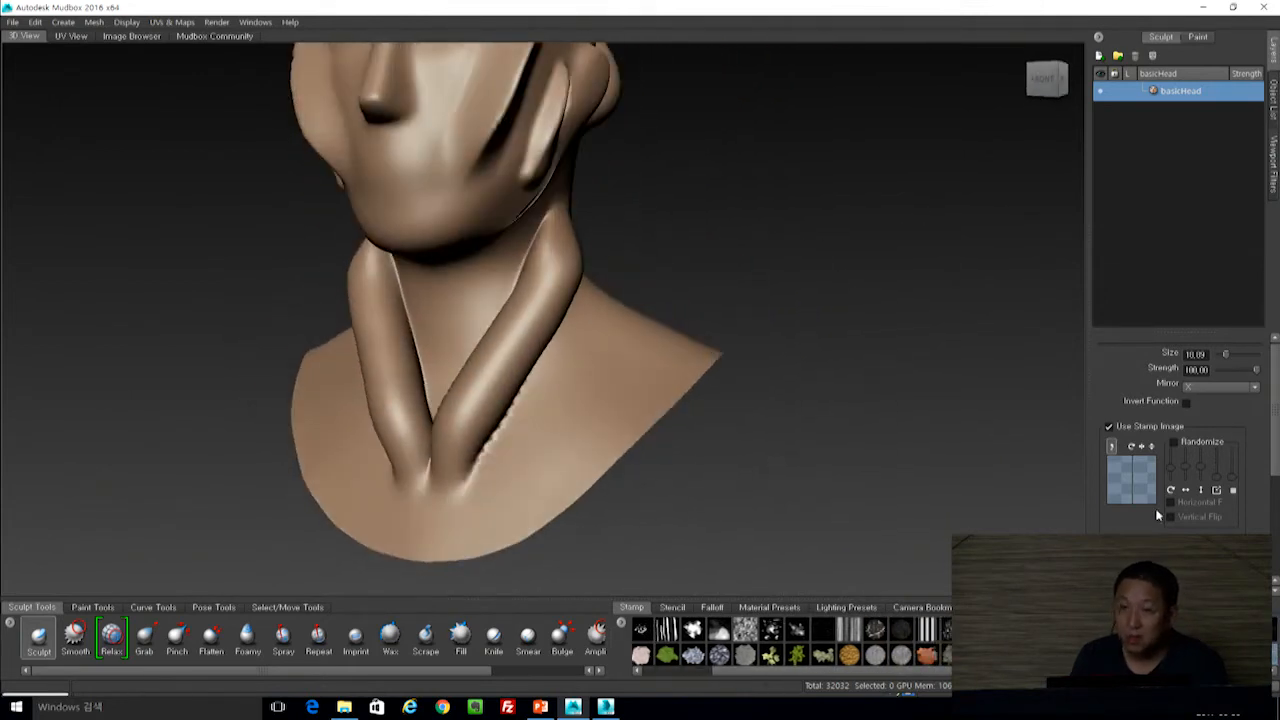
{"action": "mouse_move", "coordinate": [807, 220]}
{"action": "left_mouse_down", "text": "alt"}
{"action": "mouse_move", "coordinate": [857, 194]}
{"action": "mouse_move", "coordinate": [889, 283]}
{"action": "mouse_move", "coordinate": [805, 267]}
{"action": "mouse_move", "coordinate": [808, 250]}
{"action": "left_mouse_up", "text": "alt"}
{"action": "left_click_drag", "start_coordinate": [522, 112], "coordinate": [504, 208], "text": "shift"}
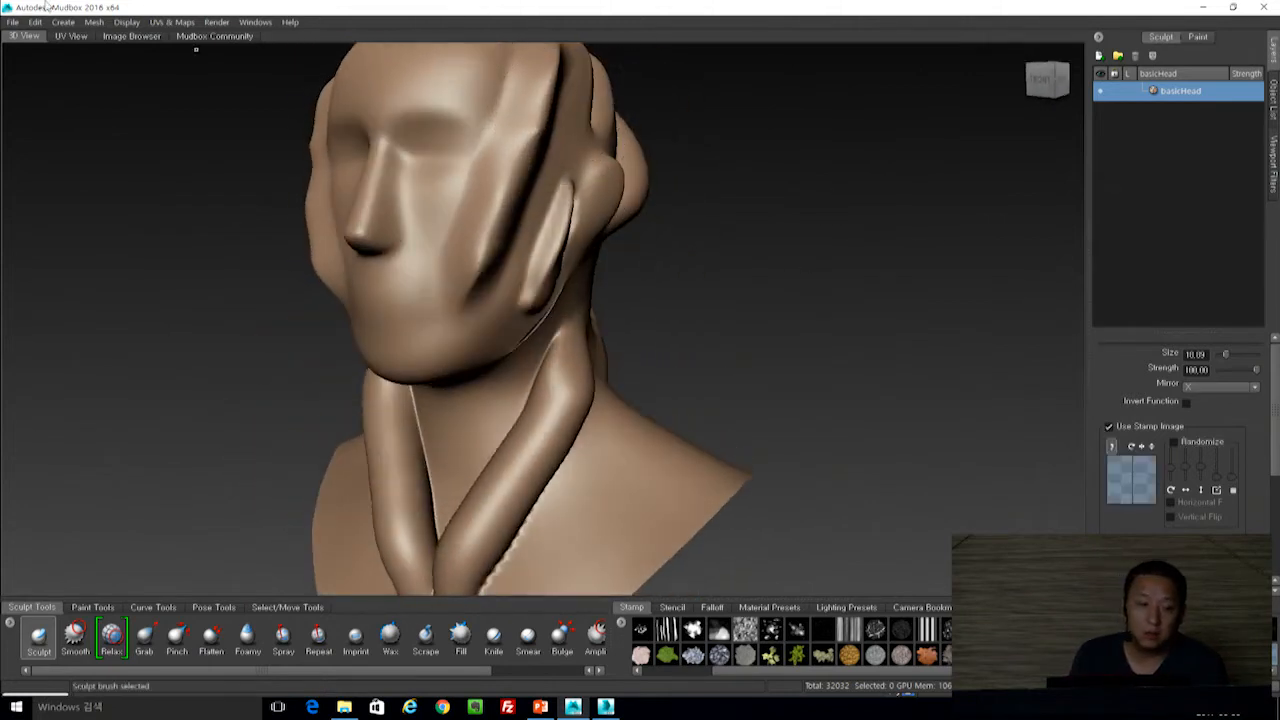
Start a new scene without saving the sculpted head.
{"action": "left_click", "coordinate": [13, 22]}
{"action": "left_click", "coordinate": [40, 38]}
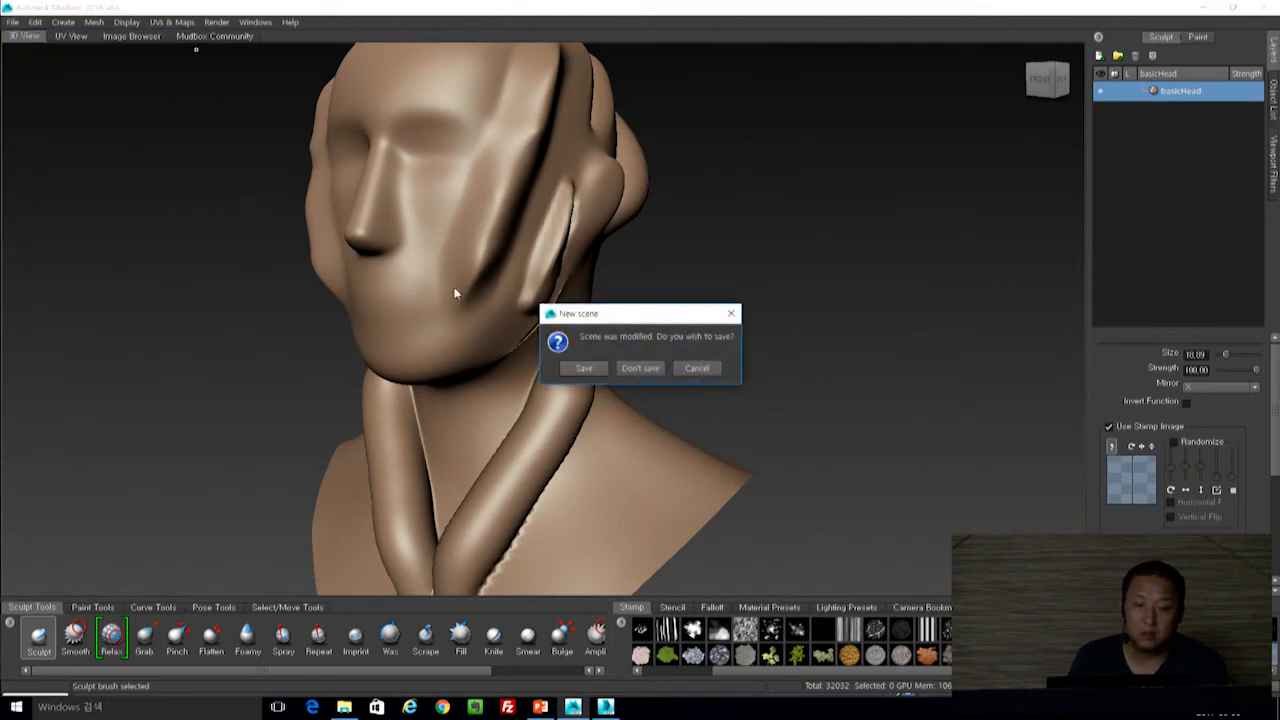
{"action": "left_click", "coordinate": [636, 369]}
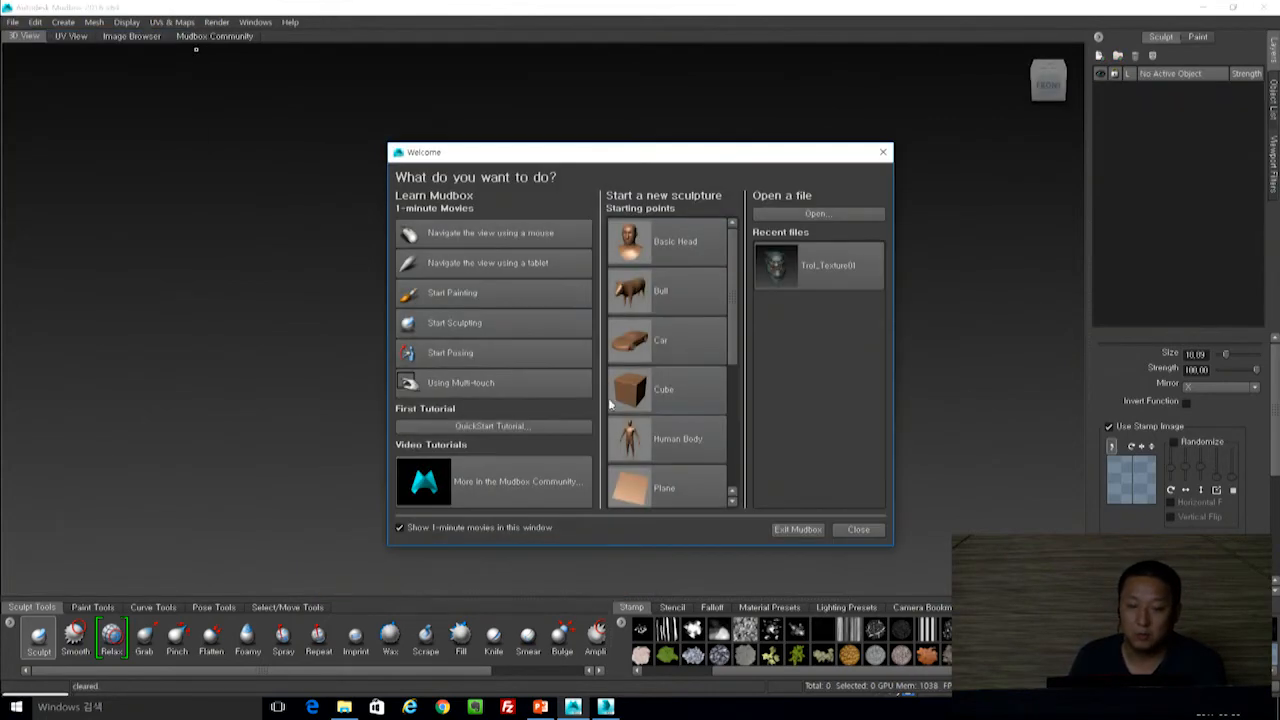
Start a new sculpture from the Plane starting point and subdivide it to level 4.
{"action": "left_click", "coordinate": [647, 490]}
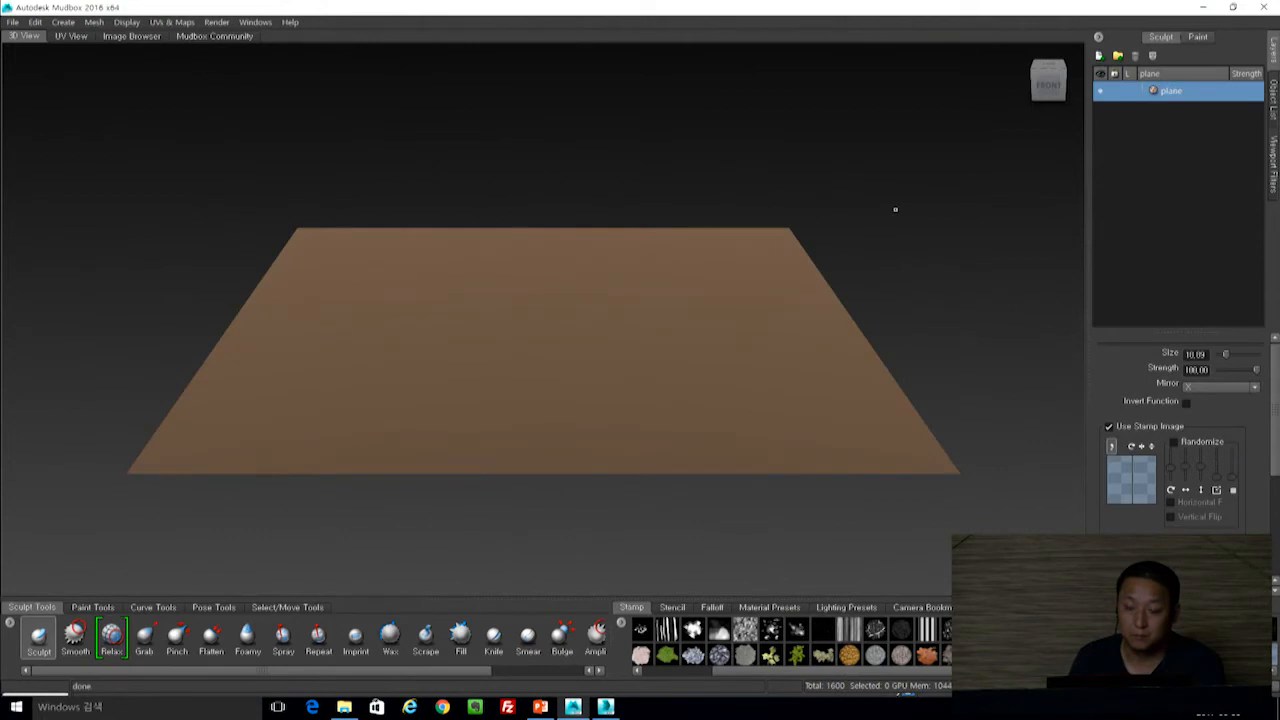
{"action": "mouse_move", "coordinate": [907, 234]}
{"action": "left_mouse_down", "text": "alt"}
{"action": "mouse_move", "coordinate": [851, 283]}
{"action": "mouse_move", "coordinate": [858, 312]}
{"action": "left_mouse_up", "text": "alt"}
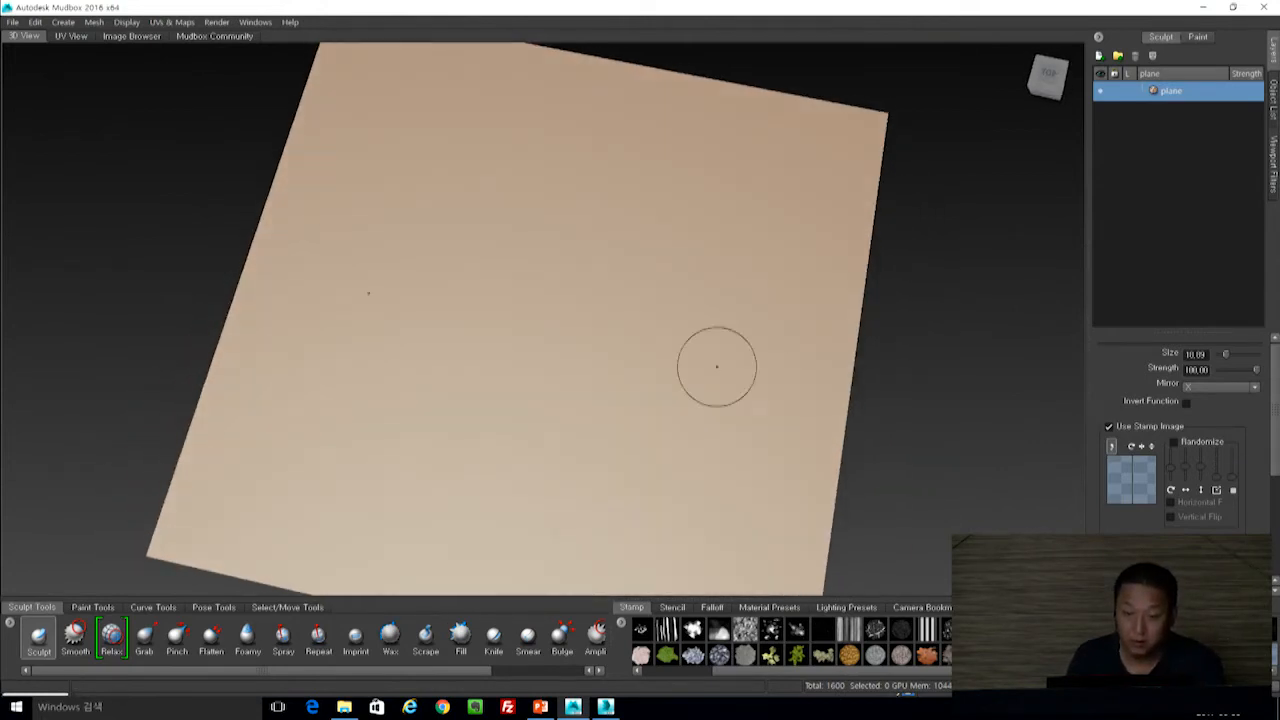
{"action": "key", "text": "shift+d"}
{"action": "key", "text": "shift+d"}
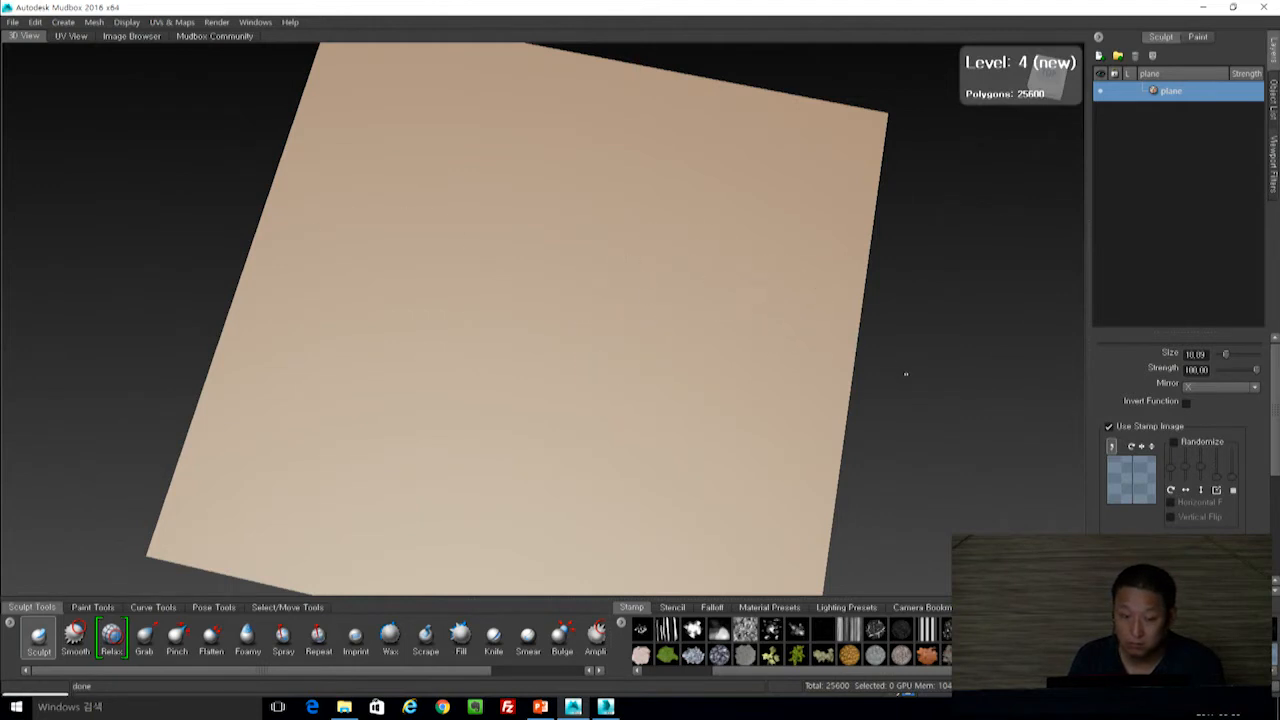
{"action": "left_click_drag", "start_coordinate": [941, 370], "coordinate": [889, 261], "text": "alt"}
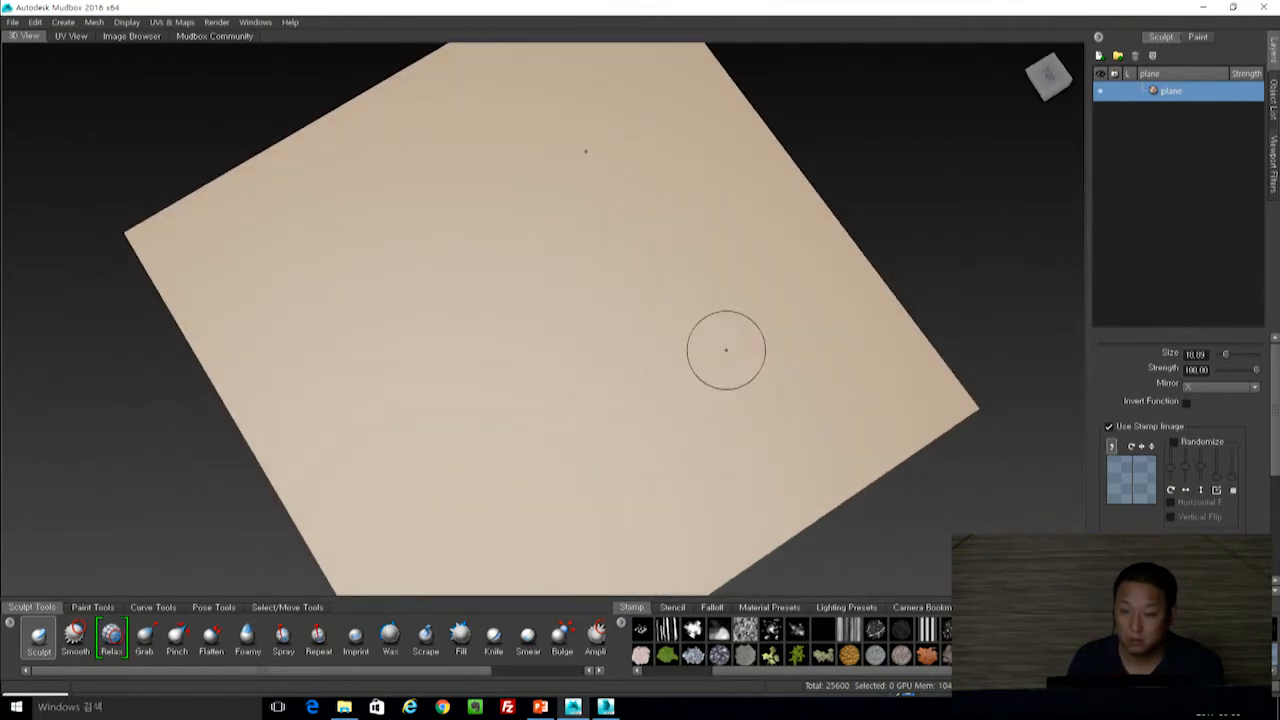
Turn off mirroring for the Sculpt tool and enlarge its brush to size 38.95.
{"action": "left_click", "coordinate": [1237, 385]}
{"action": "left_click", "coordinate": [1210, 398]}
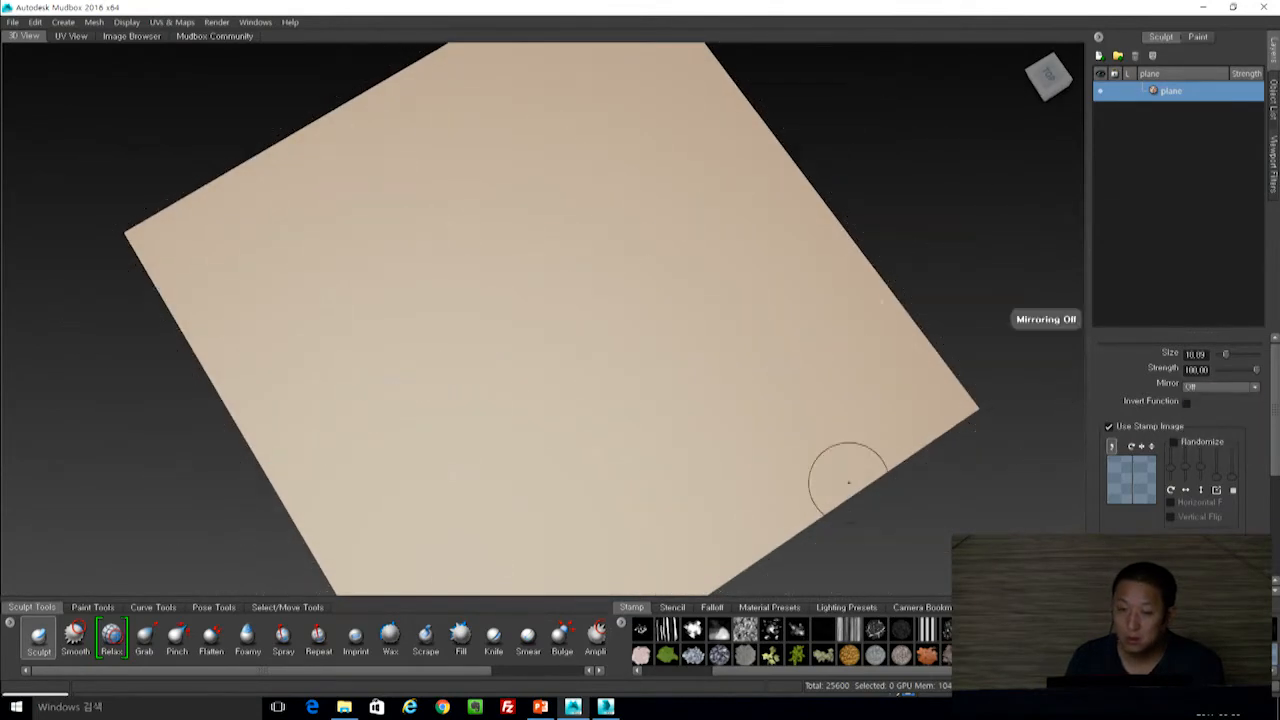
{"action": "mouse_move", "coordinate": [746, 209]}
{"action": "left_mouse_down", "text": "alt"}
{"action": "mouse_move", "coordinate": [714, 171]}
{"action": "mouse_move", "coordinate": [692, 219]}
{"action": "left_mouse_up", "text": "alt"}
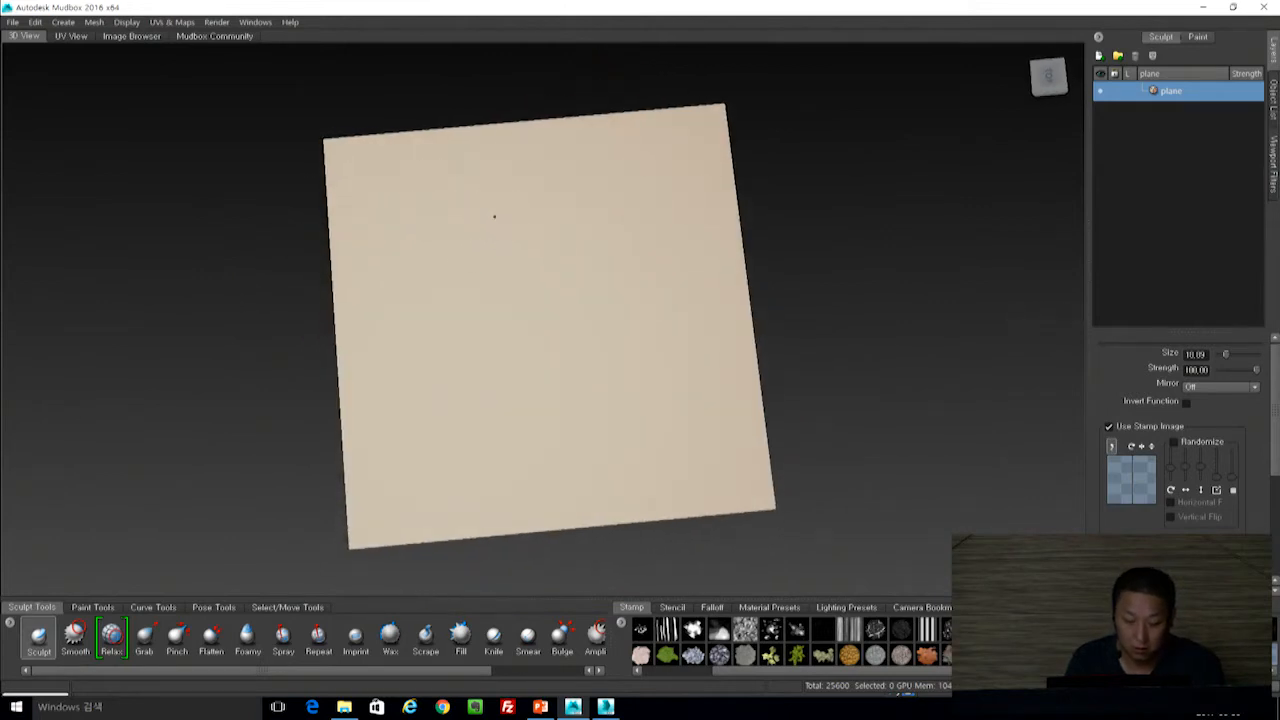
{"action": "key", "text": "b"}
{"action": "left_click_drag", "start_coordinate": [449, 243], "coordinate": [484, 227]}
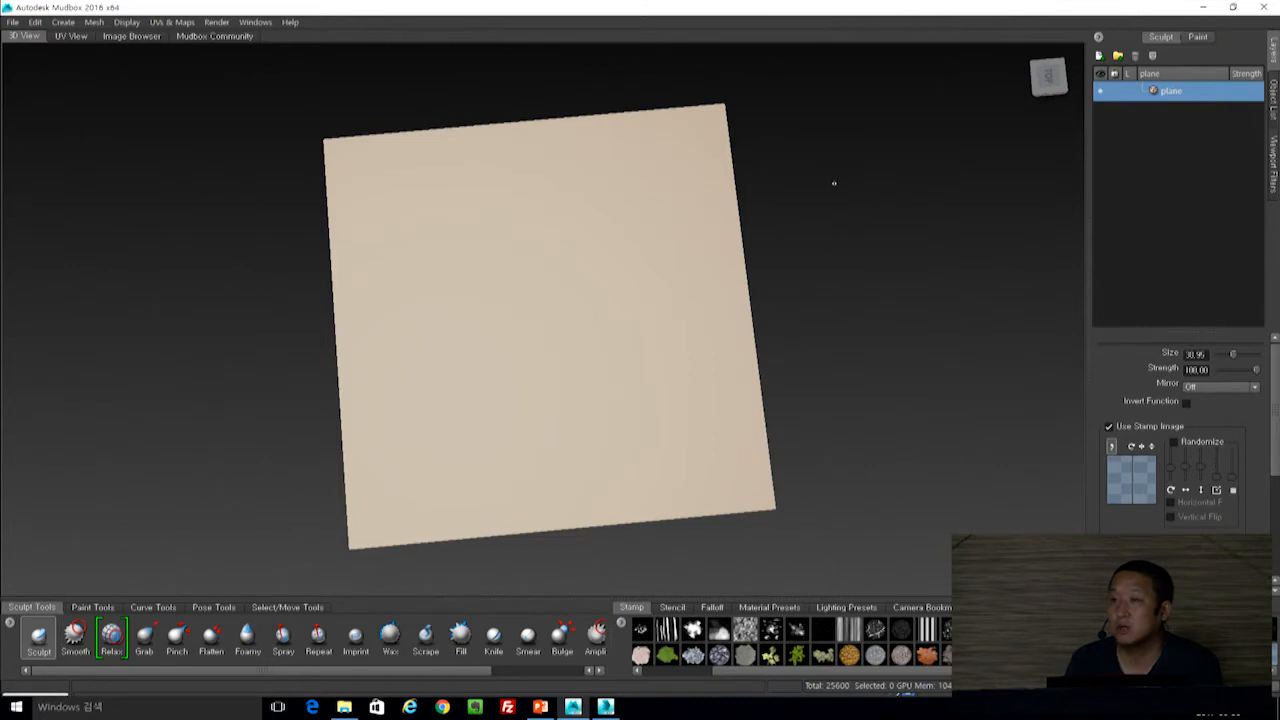
{"action": "left_click_drag", "start_coordinate": [859, 182], "coordinate": [855, 196], "text": "alt"}
Switch off the Sculpt tool's stamp image, undoing the test strokes made near the plane's corner.
{"action": "left_click_drag", "start_coordinate": [378, 172], "coordinate": [470, 235]}
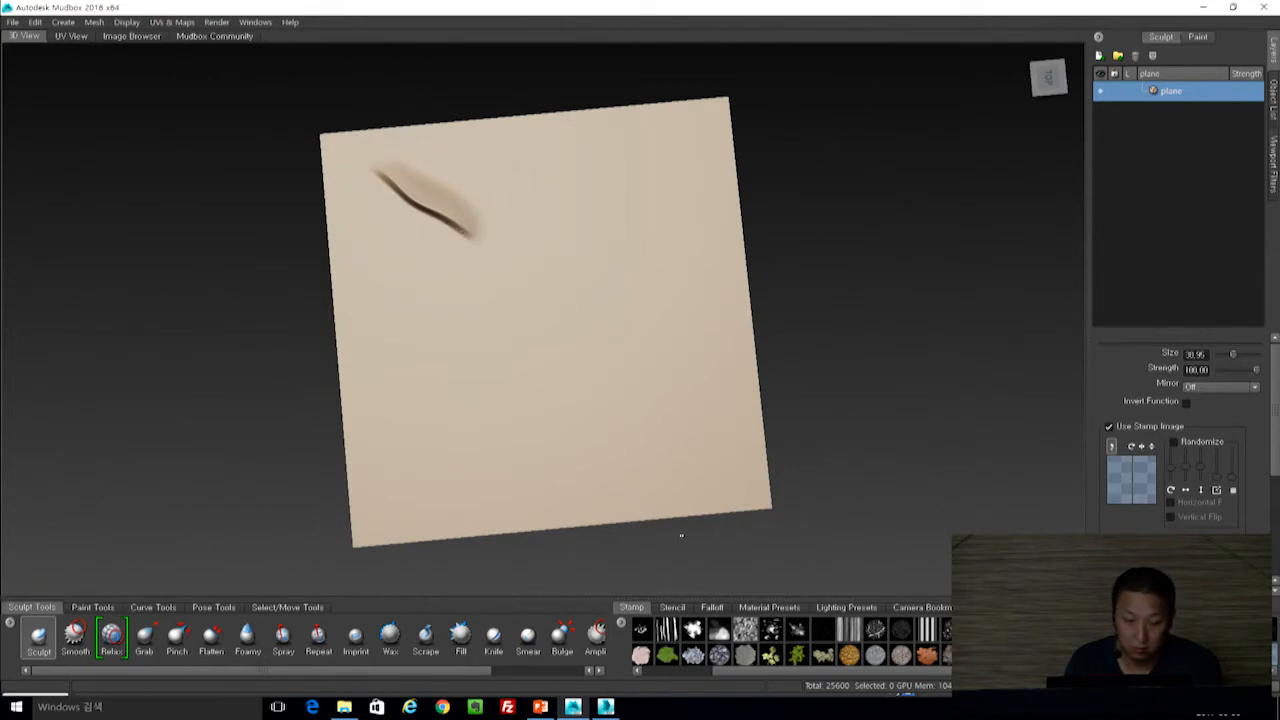
{"action": "key", "text": "ctrl+z"}
{"action": "left_click", "coordinate": [639, 673]}
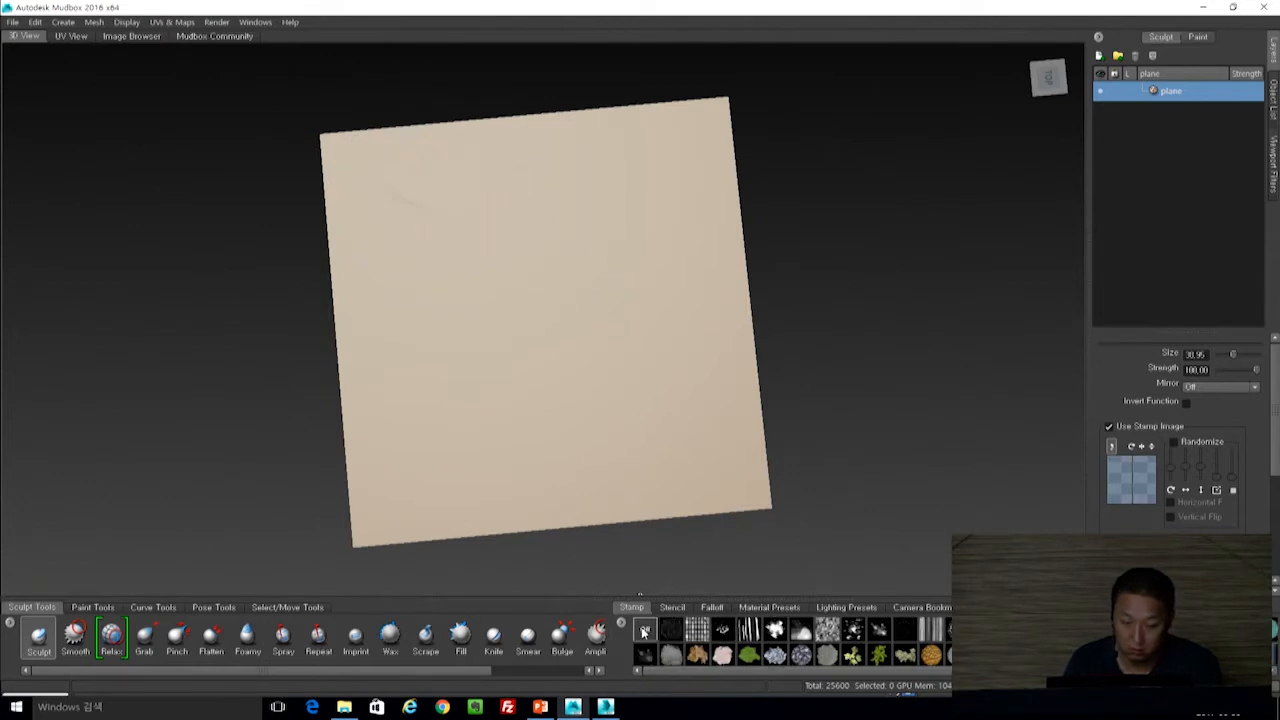
{"action": "left_click", "coordinate": [643, 632]}
{"action": "left_click_drag", "start_coordinate": [378, 174], "coordinate": [450, 213]}
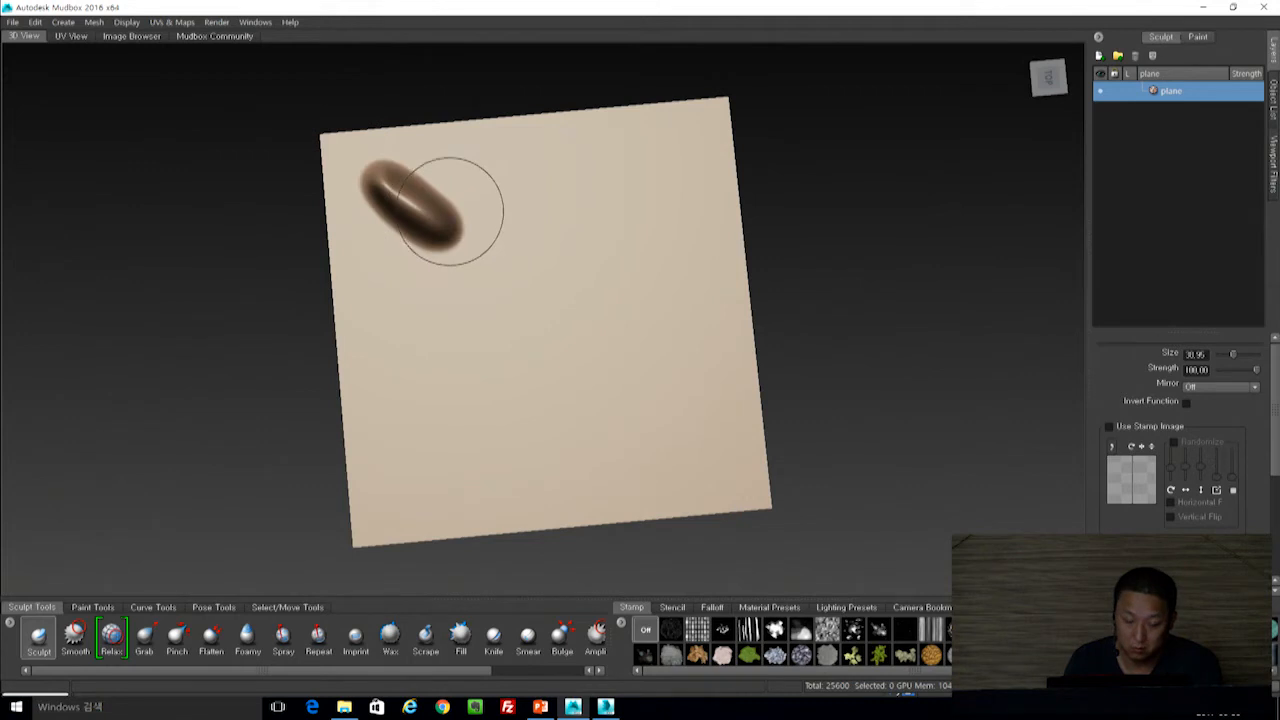
{"action": "key", "text": "ctrl+z"}
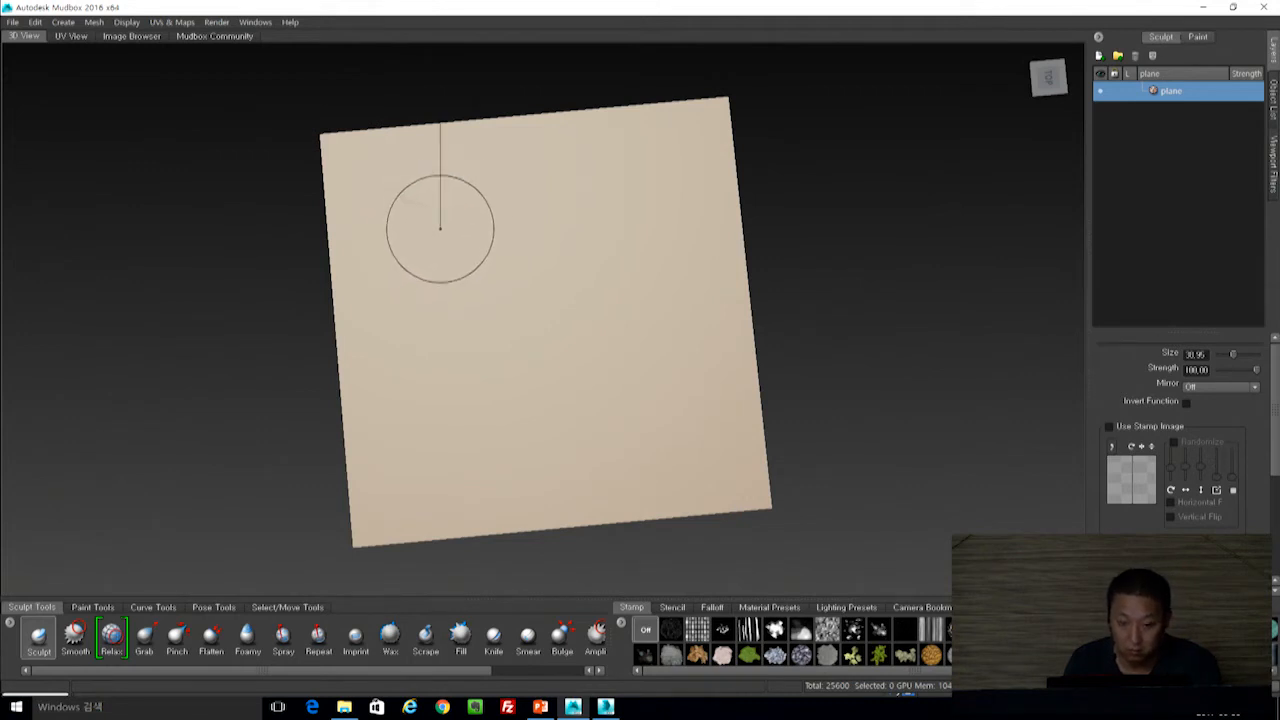
Sculpt and smooth a Y-shaped pair of folds in the plane's upper-left area with brush size 35.62 and strength 12.51.
{"action": "mouse_move", "coordinate": [646, 356]}
{"action": "left_mouse_down"}
{"action": "mouse_move", "coordinate": [646, 388]}
{"action": "mouse_move", "coordinate": [646, 347]}
{"action": "left_mouse_up"}
{"action": "left_click_drag", "start_coordinate": [374, 186], "coordinate": [456, 231]}
{"action": "left_click_drag", "start_coordinate": [548, 162], "coordinate": [392, 287]}
{"action": "left_click_drag", "start_coordinate": [415, 205], "coordinate": [379, 177], "text": "shift"}
{"action": "left_click_drag", "start_coordinate": [526, 158], "coordinate": [382, 293], "text": "shift"}
Sculpt a diamond-shaped loop of folds with a trailing ridge across the plane's lower right half, smoothing the ridges.
{"action": "mouse_move", "coordinate": [478, 383]}
{"action": "left_mouse_down"}
{"action": "mouse_move", "coordinate": [571, 316]}
{"action": "mouse_move", "coordinate": [625, 312]}
{"action": "mouse_move", "coordinate": [700, 340]}
{"action": "left_mouse_up"}
{"action": "mouse_move", "coordinate": [514, 360]}
{"action": "left_mouse_down"}
{"action": "mouse_move", "coordinate": [630, 390]}
{"action": "mouse_move", "coordinate": [697, 343]}
{"action": "left_mouse_up"}
{"action": "left_click_drag", "start_coordinate": [549, 347], "coordinate": [564, 321], "text": "shift"}
{"action": "mouse_move", "coordinate": [716, 352]}
{"action": "left_mouse_down", "text": "shift"}
{"action": "mouse_move", "coordinate": [540, 394]}
{"action": "mouse_move", "coordinate": [520, 378]}
{"action": "left_mouse_up", "text": "shift"}
{"action": "left_click_drag", "start_coordinate": [521, 358], "coordinate": [456, 384]}
{"action": "left_click_drag", "start_coordinate": [506, 362], "coordinate": [434, 388]}
{"action": "left_click_drag", "start_coordinate": [701, 350], "coordinate": [720, 348]}
{"action": "mouse_move", "coordinate": [600, 315]}
{"action": "left_mouse_down"}
{"action": "mouse_move", "coordinate": [538, 358]}
{"action": "mouse_move", "coordinate": [702, 341]}
{"action": "left_mouse_up"}
{"action": "mouse_move", "coordinate": [540, 370]}
{"action": "left_mouse_down"}
{"action": "mouse_move", "coordinate": [592, 390]}
{"action": "mouse_move", "coordinate": [700, 347]}
{"action": "mouse_move", "coordinate": [466, 369]}
{"action": "mouse_move", "coordinate": [659, 329]}
{"action": "mouse_move", "coordinate": [628, 396]}
{"action": "left_mouse_up"}
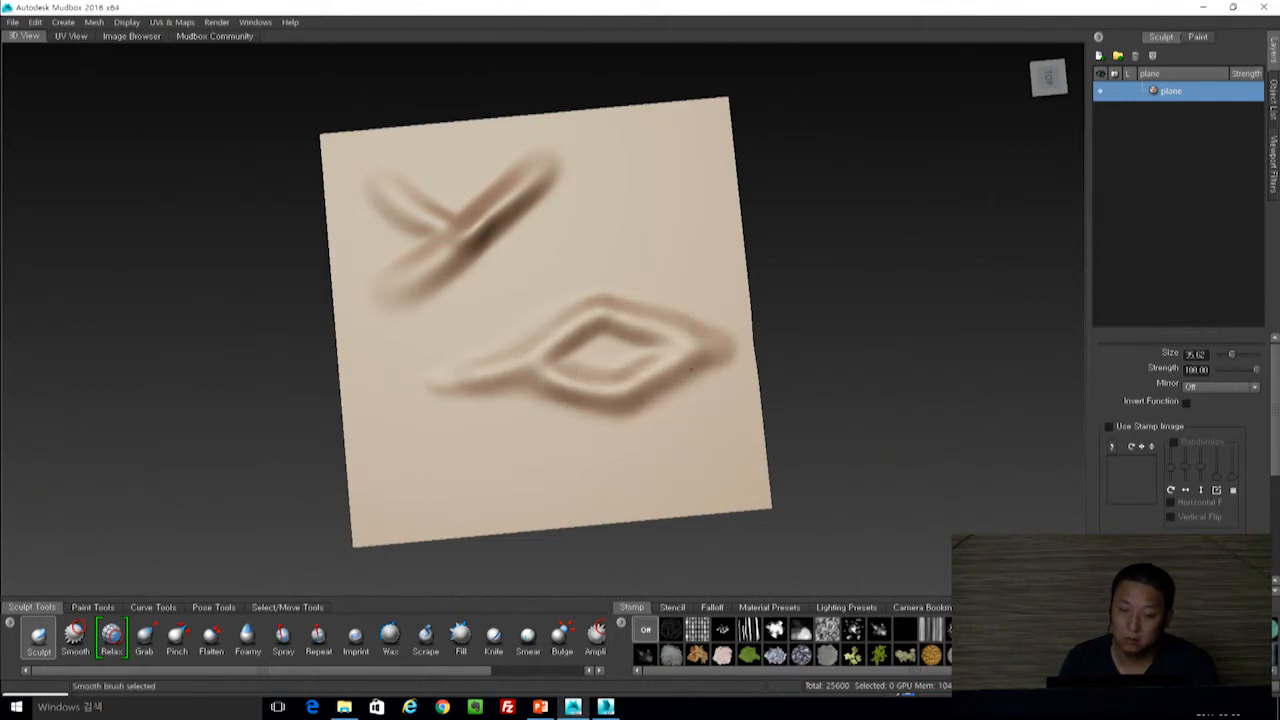
Sculpt another long fold below the diamond and soften the end of the upper fold.
{"action": "mouse_move", "coordinate": [454, 471]}
{"action": "left_mouse_down"}
{"action": "mouse_move", "coordinate": [611, 431]}
{"action": "mouse_move", "coordinate": [458, 471]}
{"action": "left_mouse_up"}
{"action": "mouse_move", "coordinate": [458, 471]}
{"action": "left_mouse_down"}
{"action": "mouse_move", "coordinate": [636, 406]}
{"action": "mouse_move", "coordinate": [485, 462]}
{"action": "left_mouse_up"}
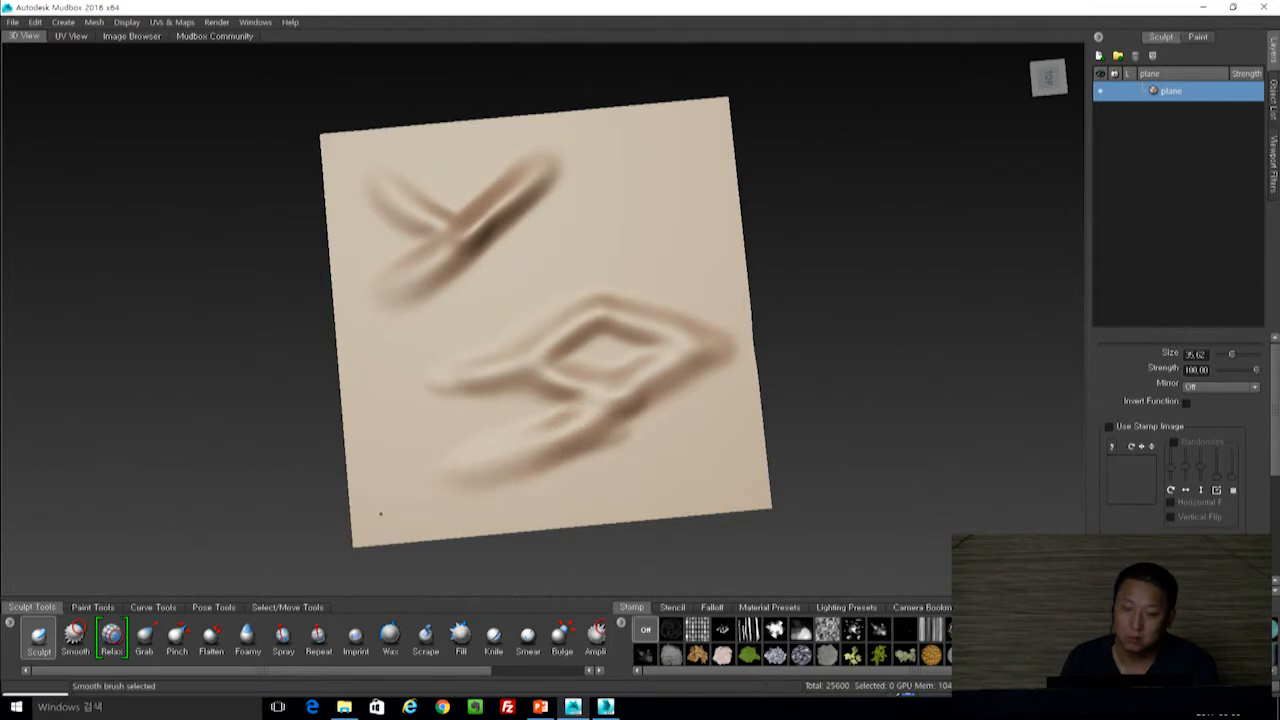
{"action": "mouse_move", "coordinate": [516, 217]}
{"action": "left_mouse_down", "text": "shift"}
{"action": "mouse_move", "coordinate": [480, 240]}
{"action": "mouse_move", "coordinate": [520, 180]}
{"action": "mouse_move", "coordinate": [548, 240]}
{"action": "mouse_move", "coordinate": [560, 190]}
{"action": "left_mouse_up", "text": "shift"}
Set up a new Vector Displacement Map extraction for the plane with the output file named 003 in folder T.
{"action": "left_click", "coordinate": [172, 22]}
{"action": "mouse_move", "coordinate": [210, 110]}
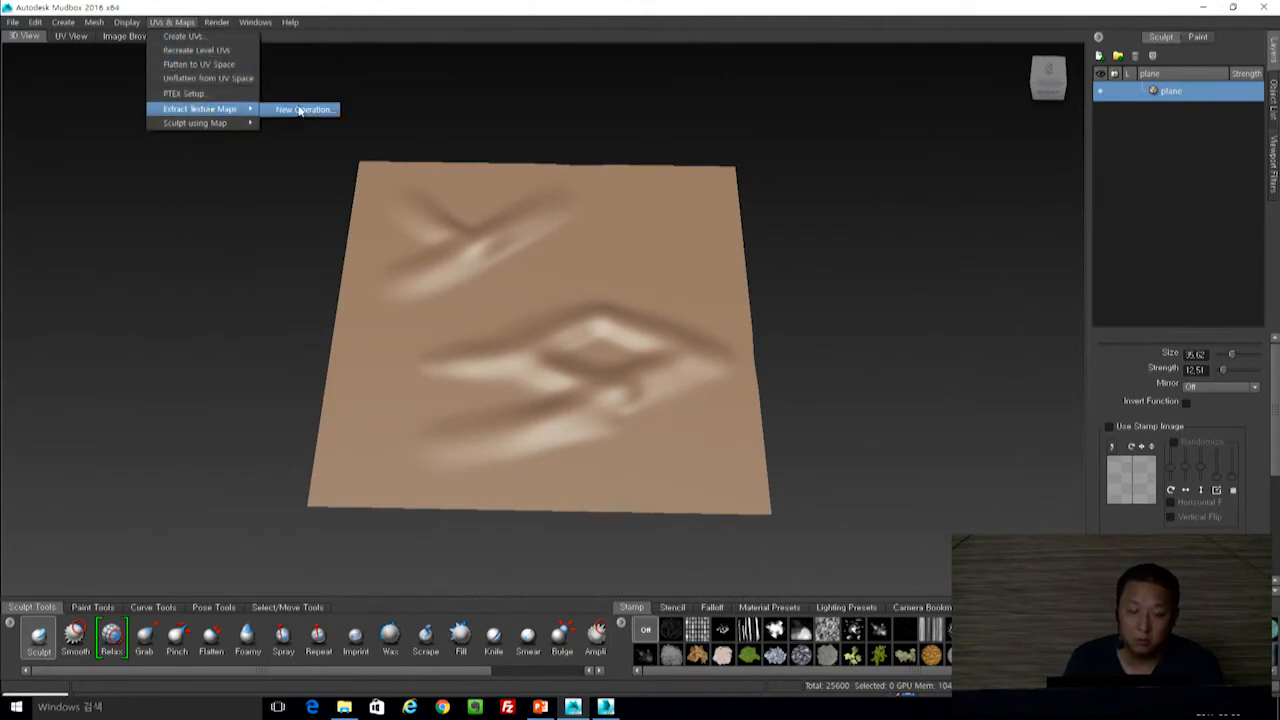
{"action": "left_click", "coordinate": [298, 111]}
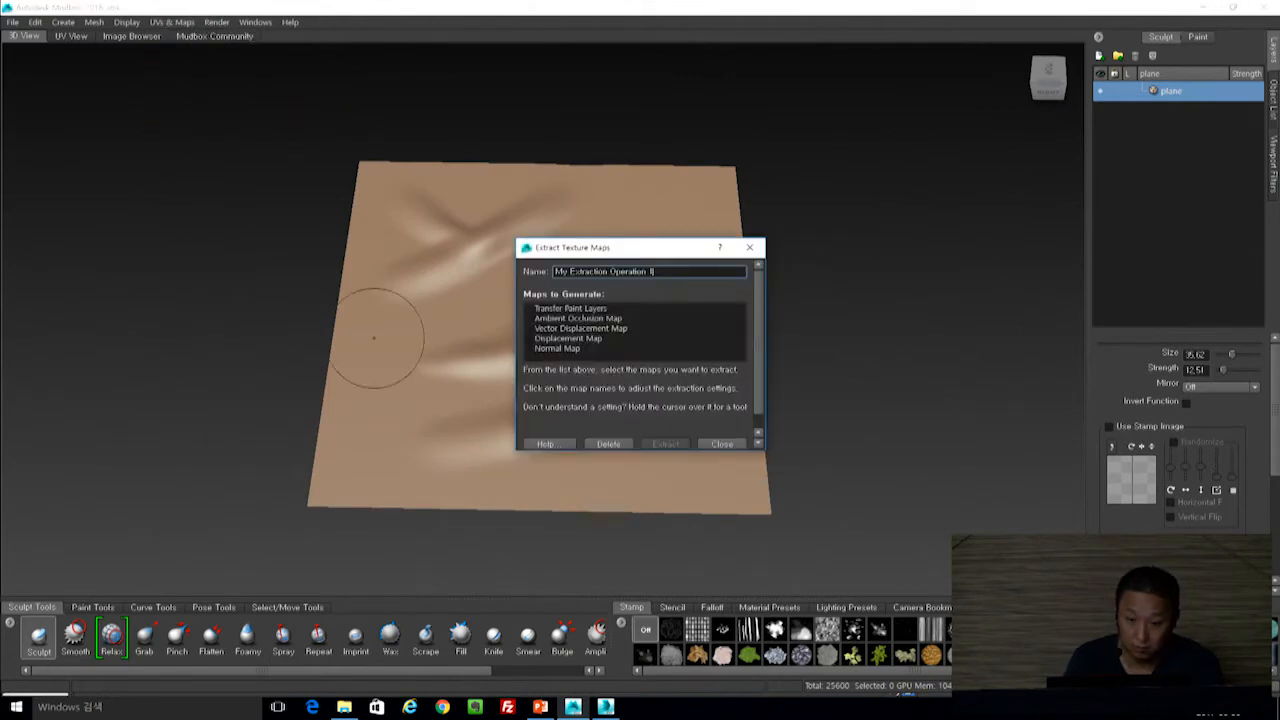
{"action": "left_click", "coordinate": [566, 333]}
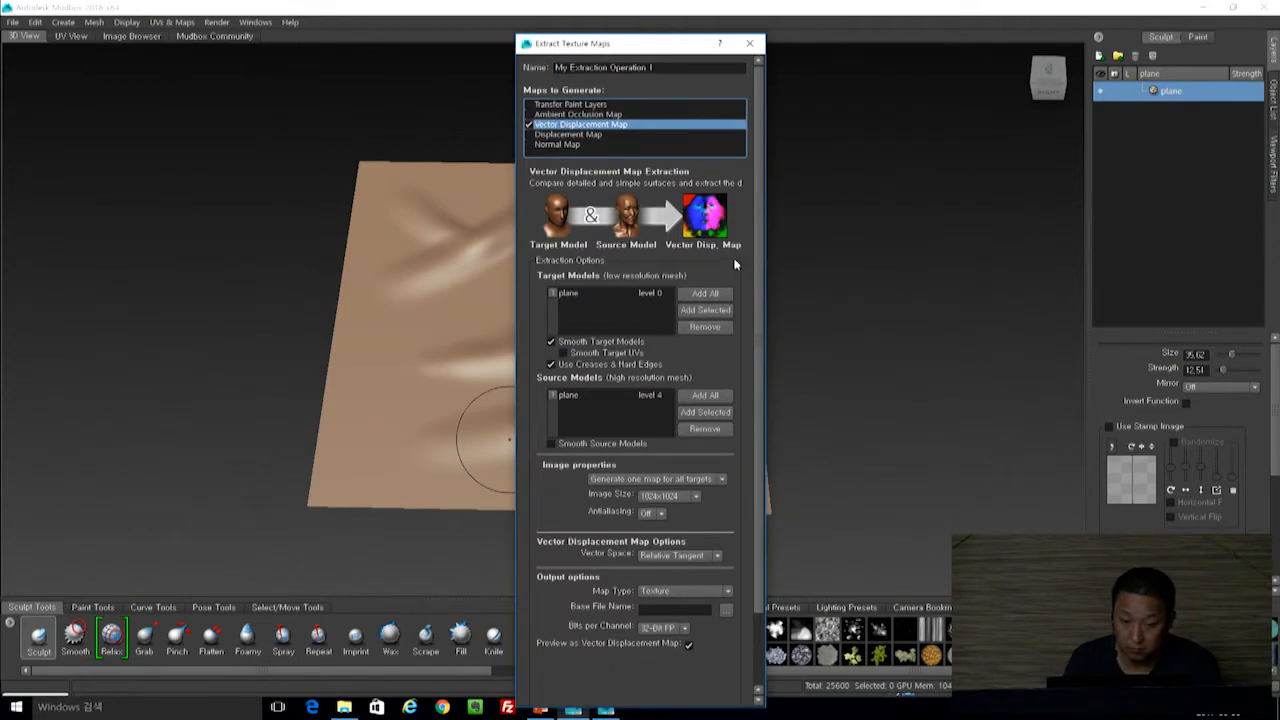
{"action": "left_click", "coordinate": [726, 609]}
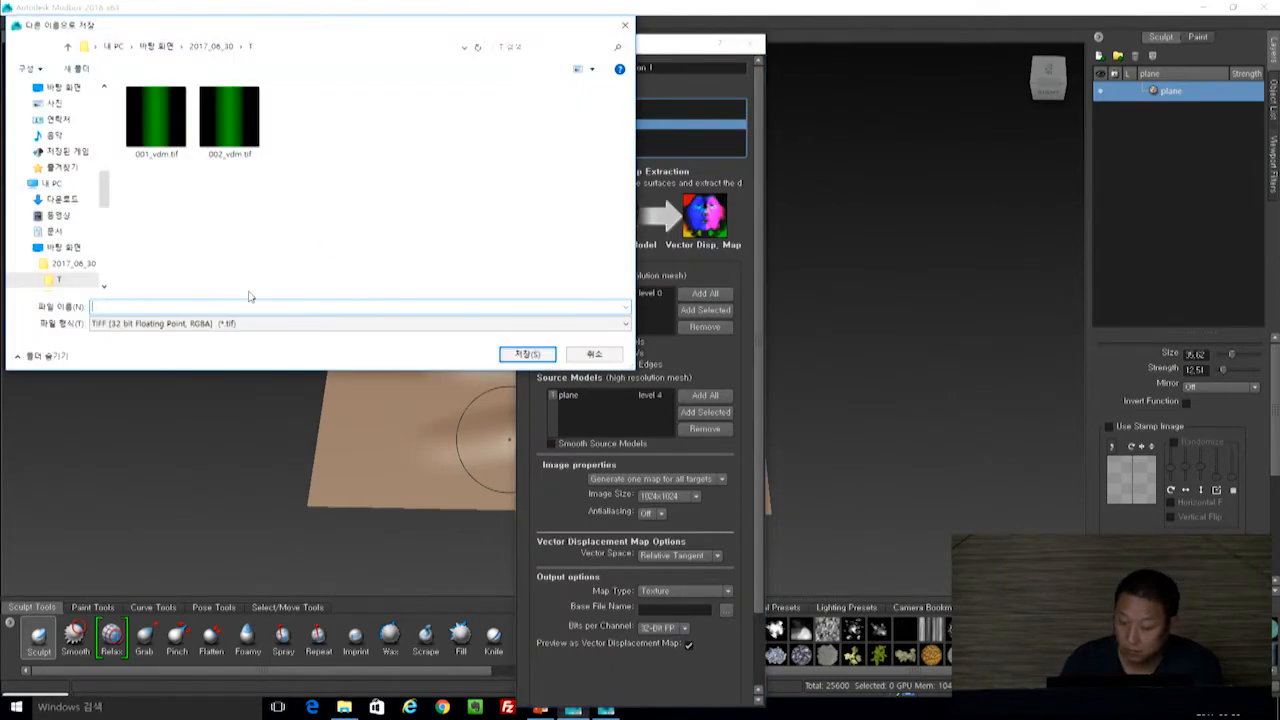
{"action": "type", "text": "003"}
{"action": "key", "text": "Return"}
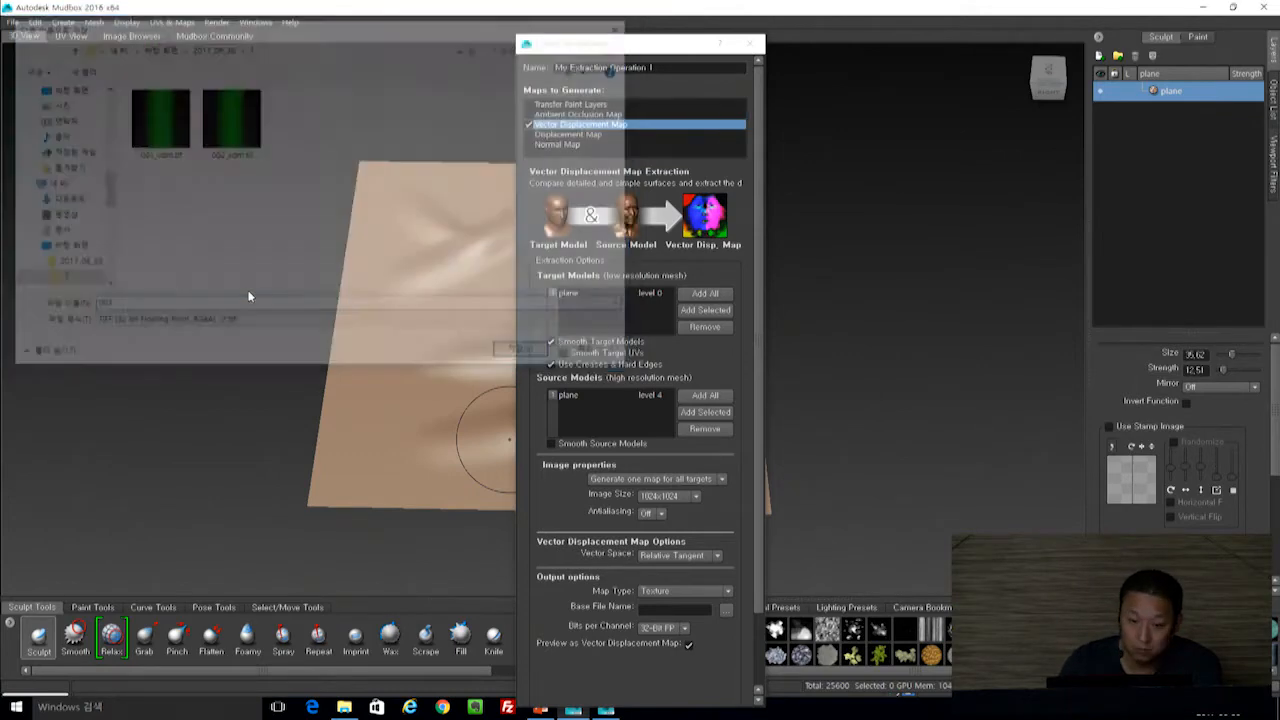
{"action": "left_click", "coordinate": [614, 391]}
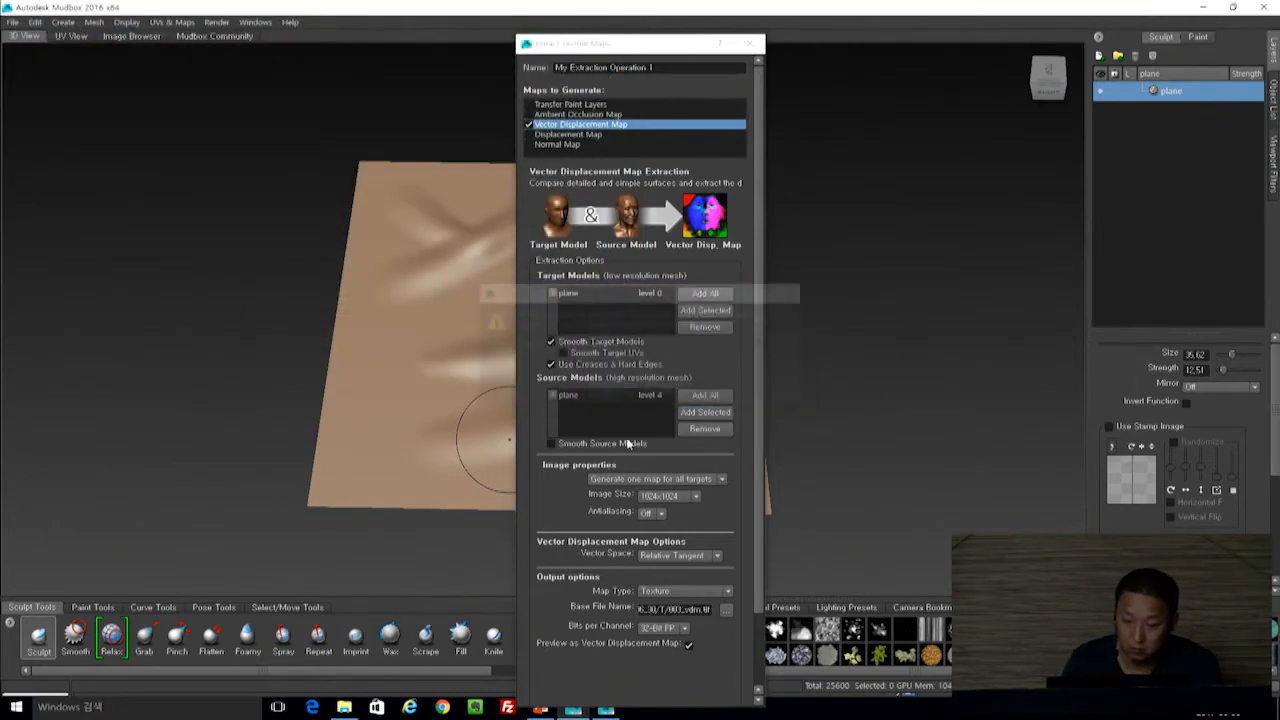
Extract the vector displacement map and close the extraction results.
{"action": "scroll", "coordinate": [739, 557], "scroll_direction": "down", "scroll_amount": 3}
{"action": "left_click", "coordinate": [666, 686]}
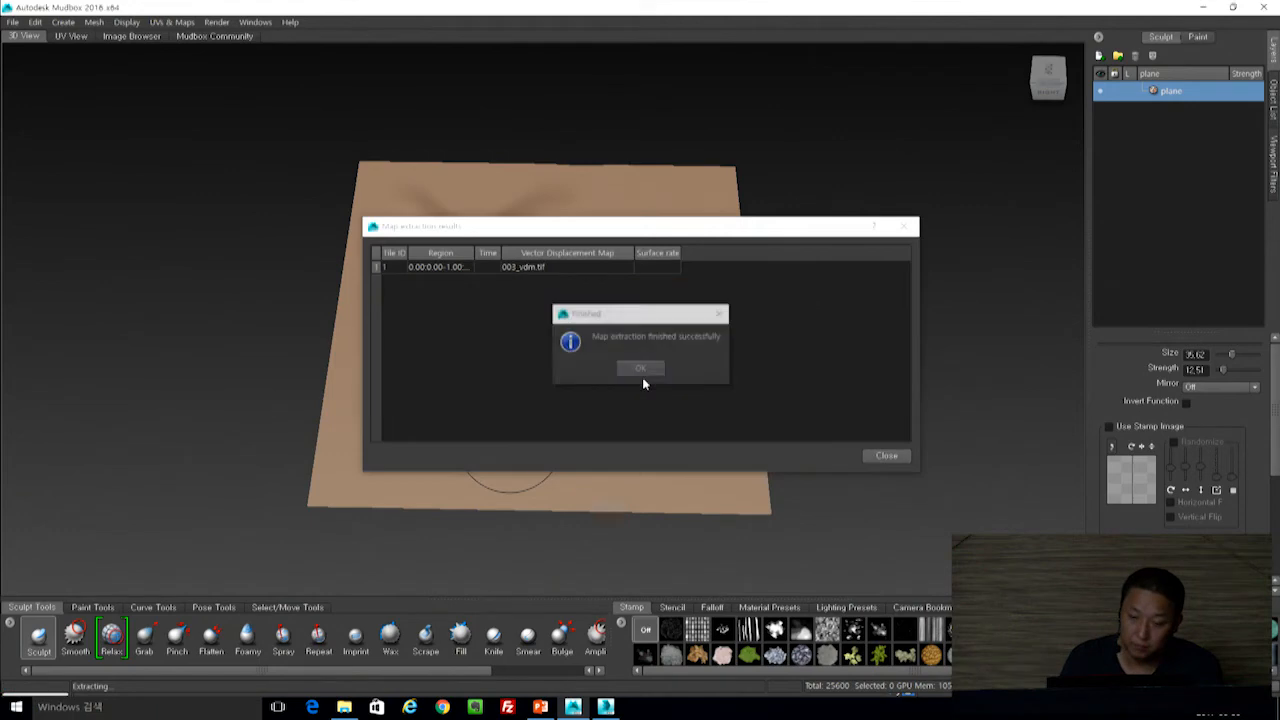
{"action": "left_click", "coordinate": [641, 368]}
{"action": "left_click", "coordinate": [882, 456]}
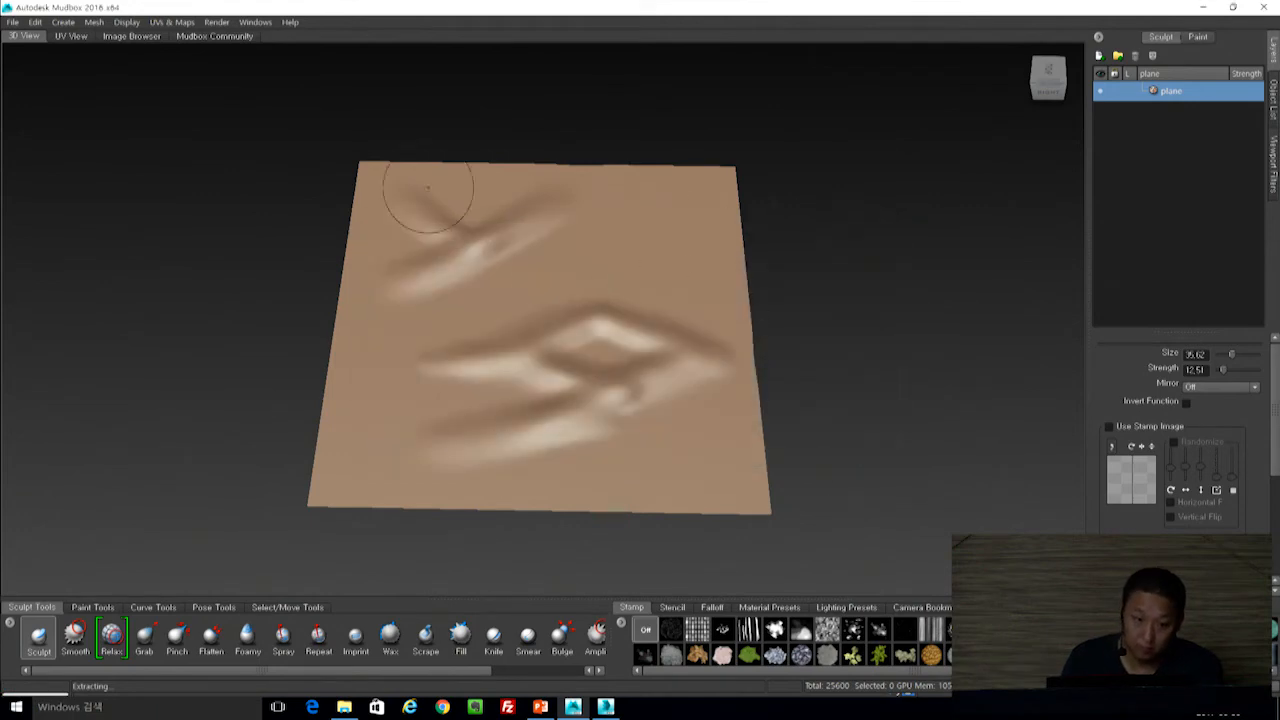
Add a Human Body mesh to the scene and hide the sculpted plane.
{"action": "left_click", "coordinate": [94, 22]}
{"action": "left_click", "coordinate": [62, 22]}
{"action": "mouse_move", "coordinate": [79, 43]}
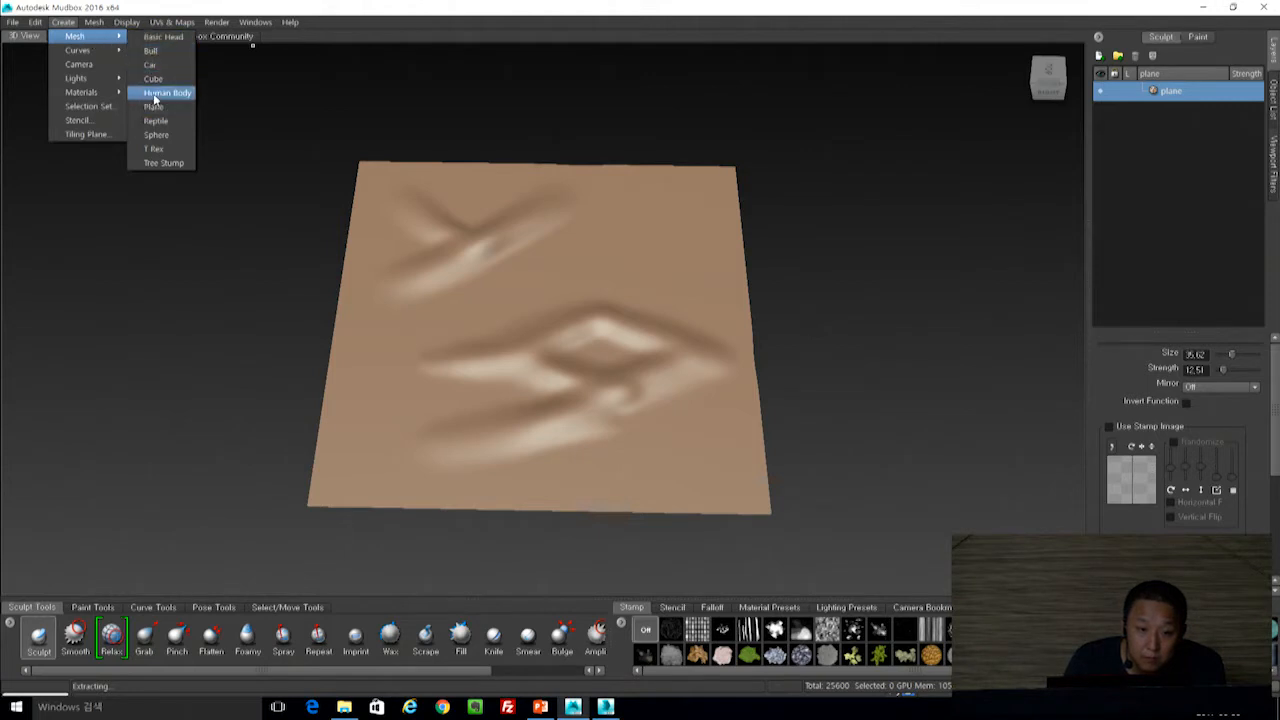
{"action": "left_click", "coordinate": [154, 92]}
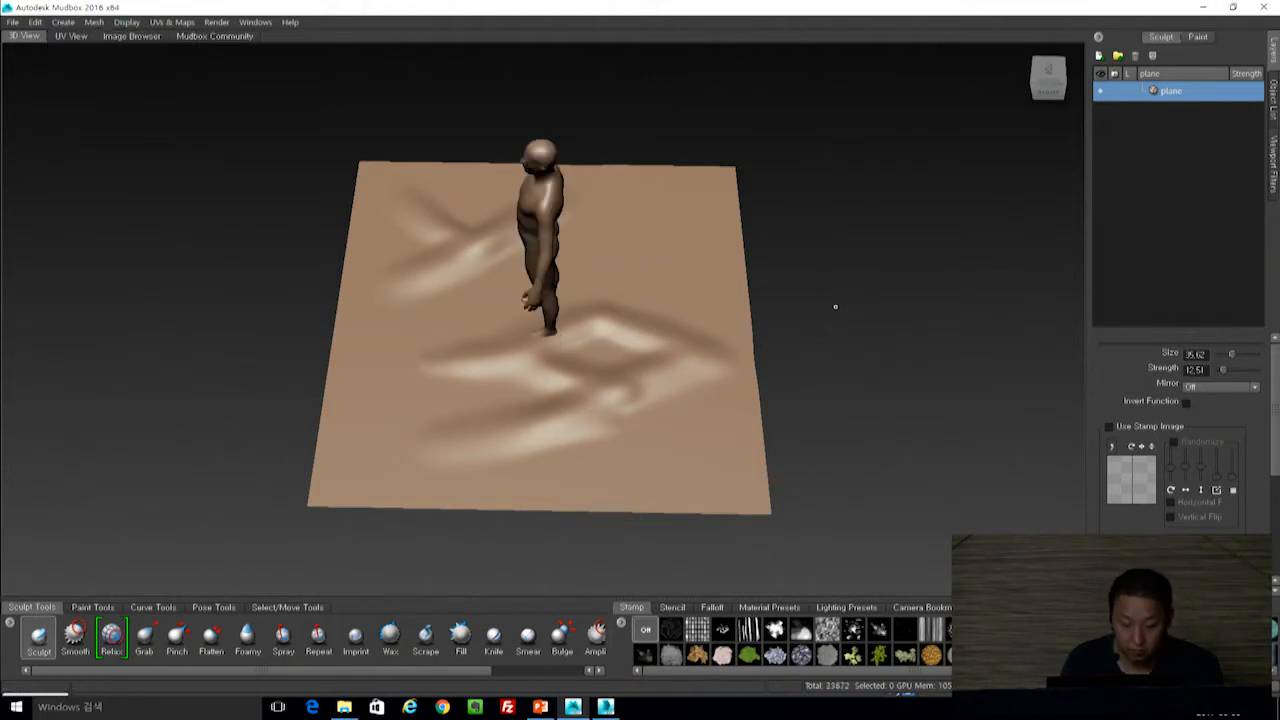
{"action": "left_click_drag", "start_coordinate": [835, 306], "coordinate": [670, 287], "text": "alt"}
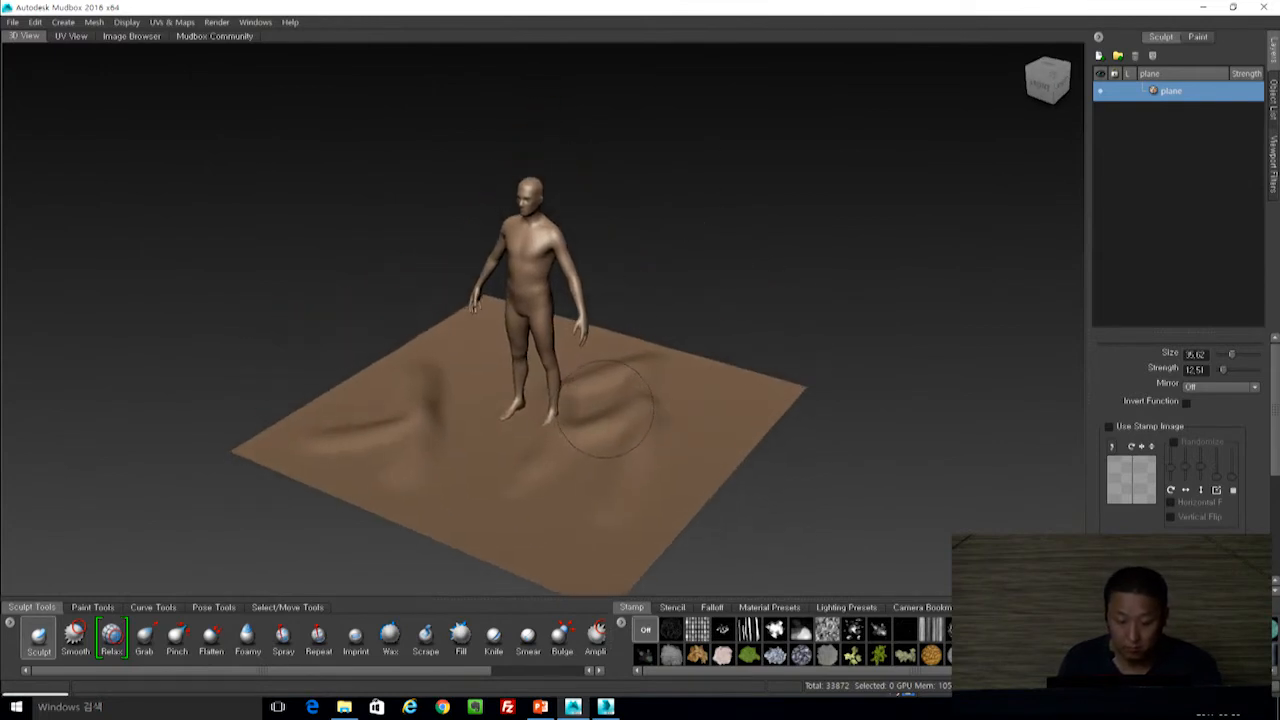
{"action": "key", "text": "h"}
{"action": "right_click_drag", "start_coordinate": [651, 226], "coordinate": [726, 455]}
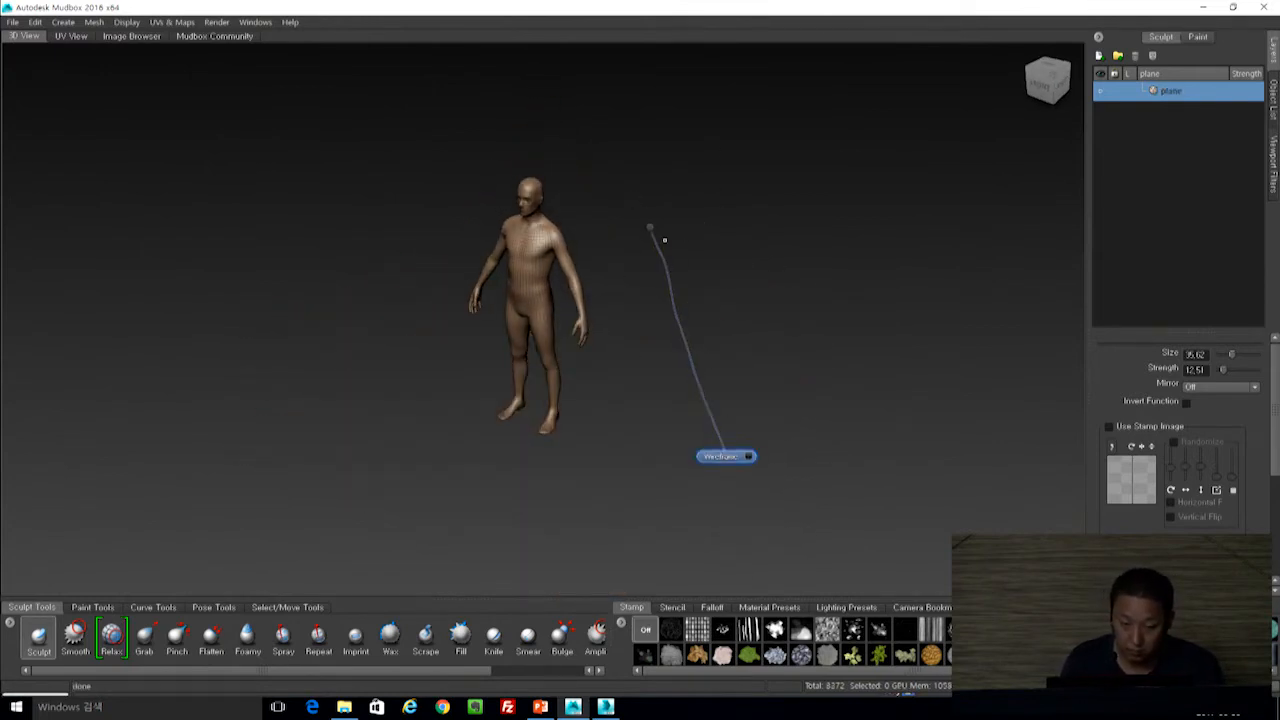
Subdivide the human body mesh to level 3.
{"action": "right_click_drag", "start_coordinate": [657, 217], "coordinate": [789, 326], "text": "alt"}
{"action": "middle_click_drag", "start_coordinate": [789, 326], "coordinate": [776, 562], "text": "alt"}
{"action": "left_click_drag", "start_coordinate": [685, 345], "coordinate": [788, 256], "text": "alt"}
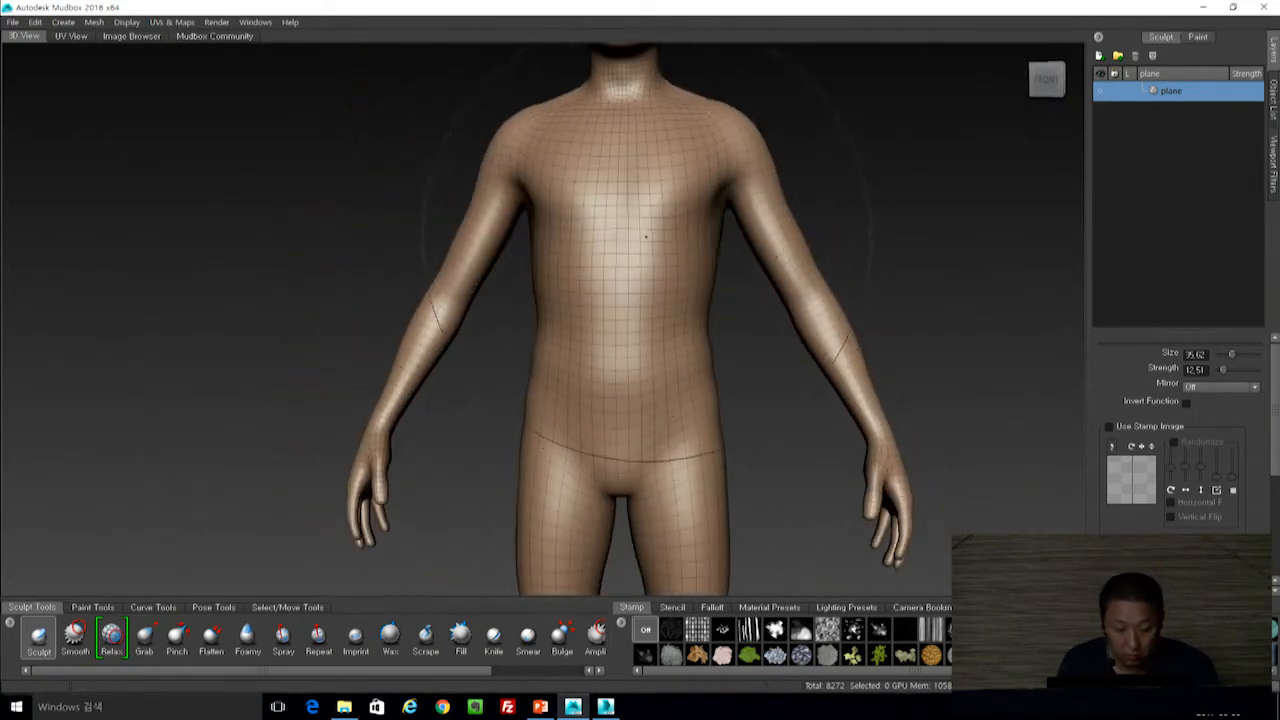
{"action": "key", "text": "shift+d"}
{"action": "key", "text": "shift+d"}
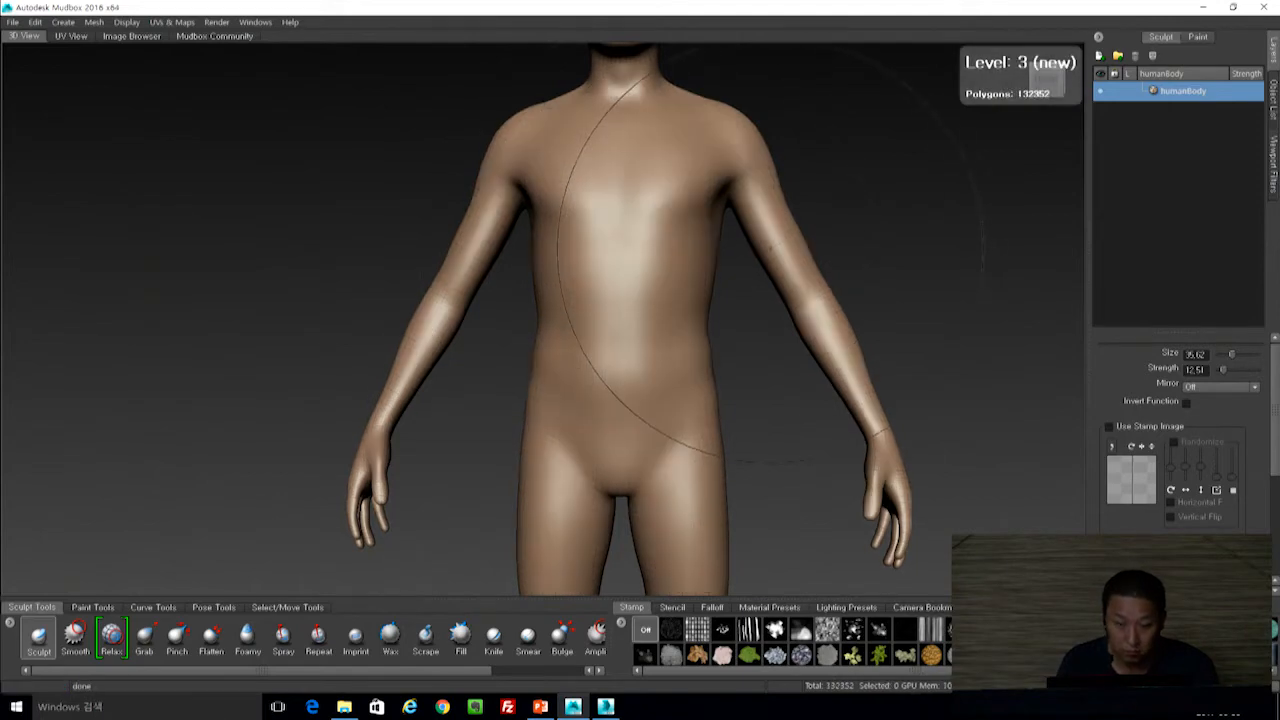
{"action": "left_click_drag", "start_coordinate": [645, 253], "coordinate": [871, 250], "text": "alt"}
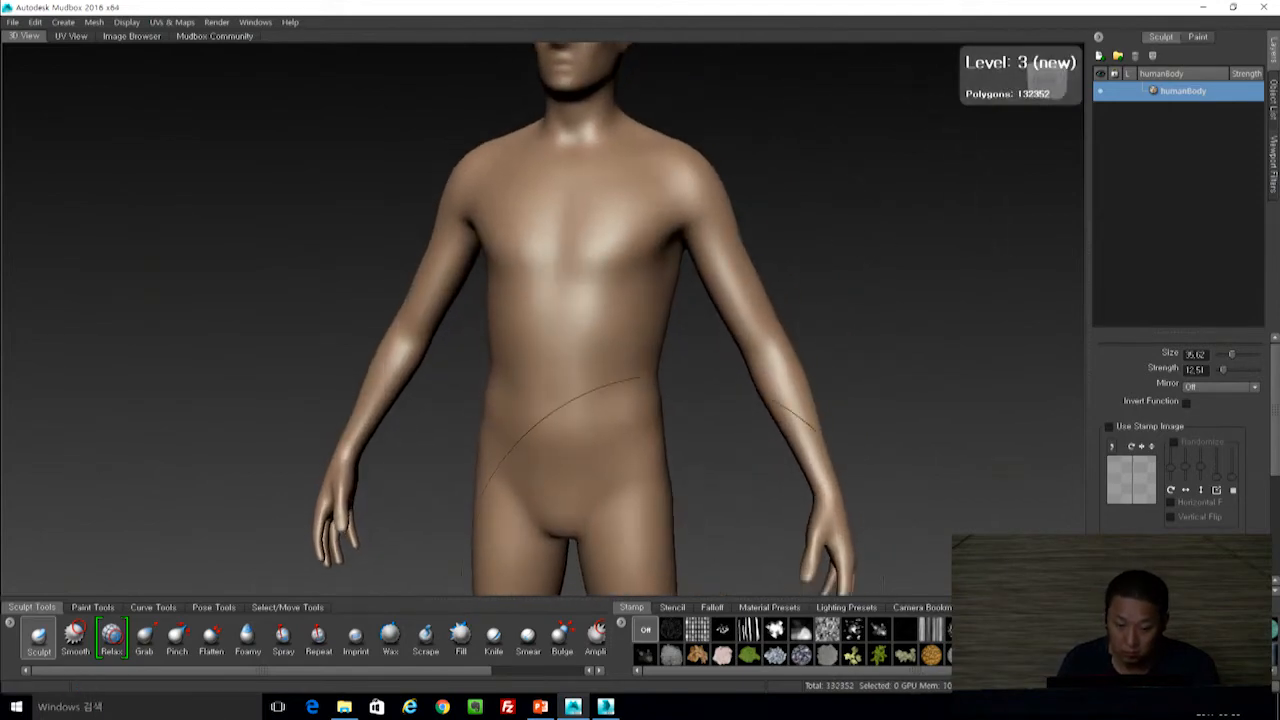
Load 003_vdm.tif from the T folder inside the desktop's 2017_06_30 folder as a custom stencil.
{"action": "left_click", "coordinate": [672, 607]}
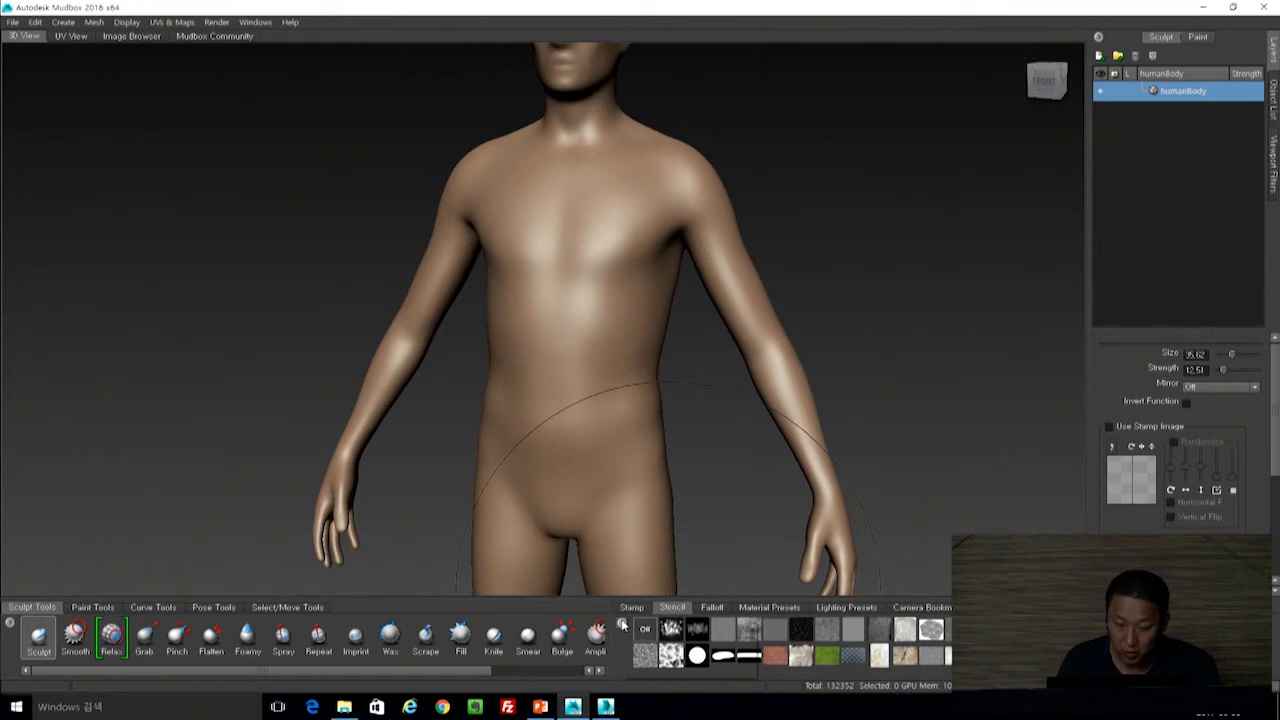
{"action": "right_click", "coordinate": [634, 624]}
{"action": "left_click", "coordinate": [656, 627]}
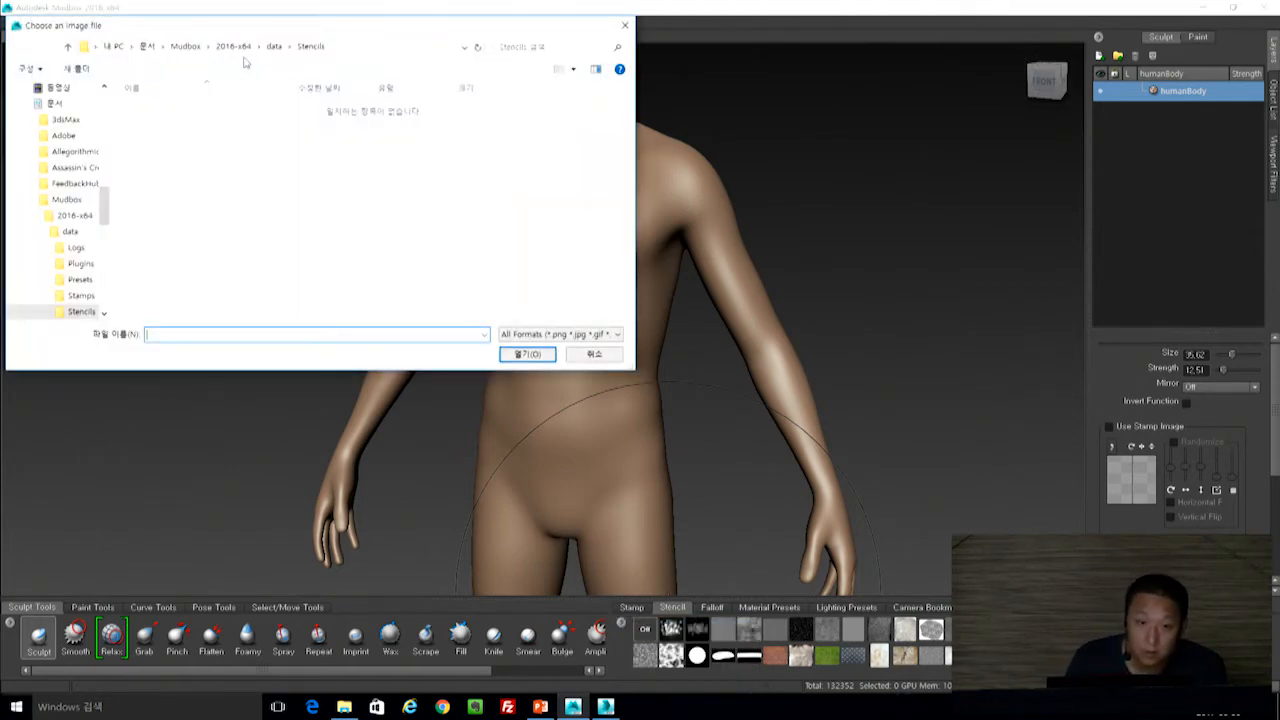
{"action": "left_click_drag", "start_coordinate": [103, 190], "coordinate": [113, 97]}
{"action": "left_click", "coordinate": [63, 204]}
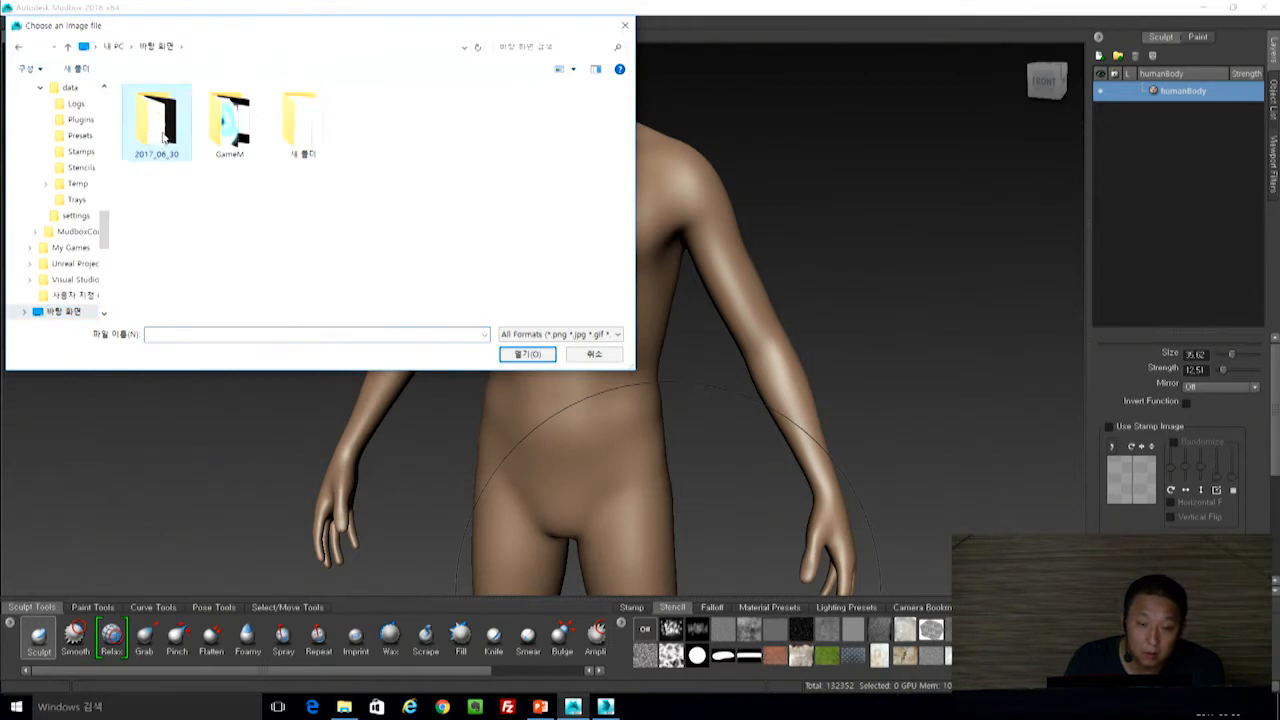
{"action": "double_click", "coordinate": [144, 108]}
{"action": "left_click", "coordinate": [311, 125]}
{"action": "left_click", "coordinate": [528, 354]}
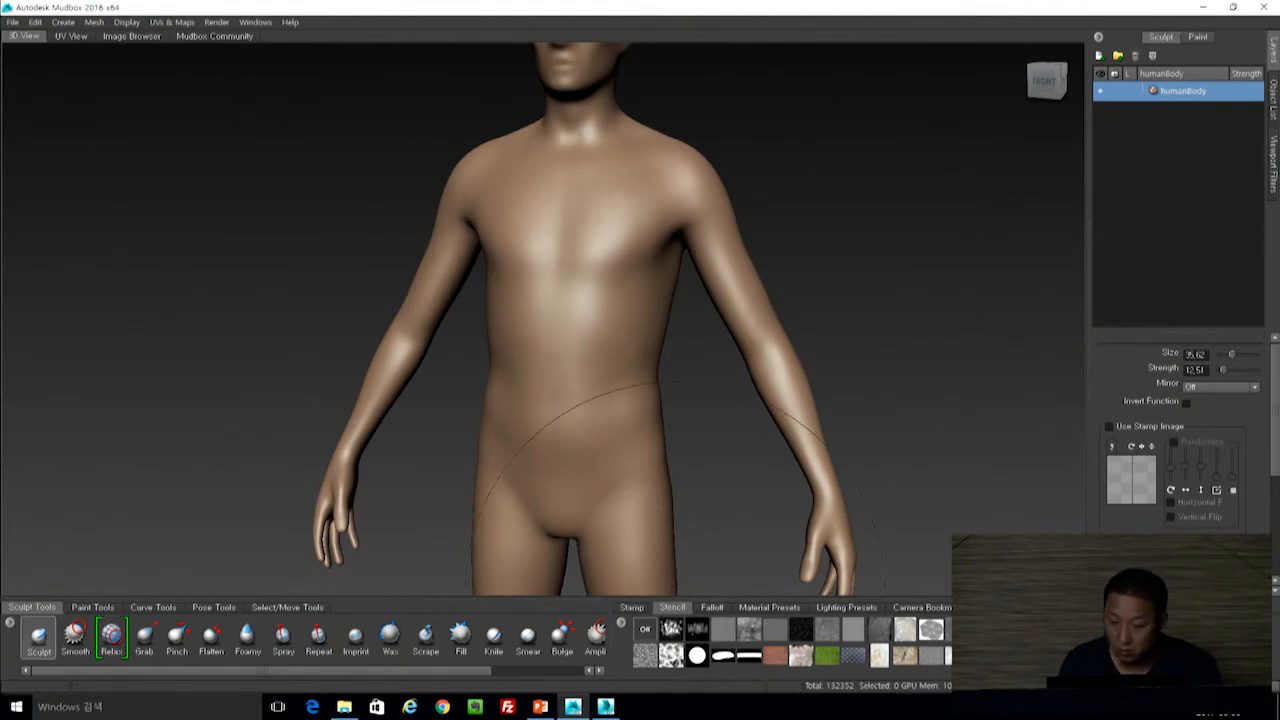
Scale down, rotate and move the fold stencil over the side of the body's torso, and reduce the brush size.
{"action": "mouse_move", "coordinate": [857, 206]}
{"action": "left_mouse_down", "text": "alt"}
{"action": "mouse_move", "coordinate": [770, 262]}
{"action": "mouse_move", "coordinate": [868, 205]}
{"action": "left_mouse_up", "text": "alt"}
{"action": "left_click_drag", "start_coordinate": [820, 282], "coordinate": [847, 292], "text": "alt"}
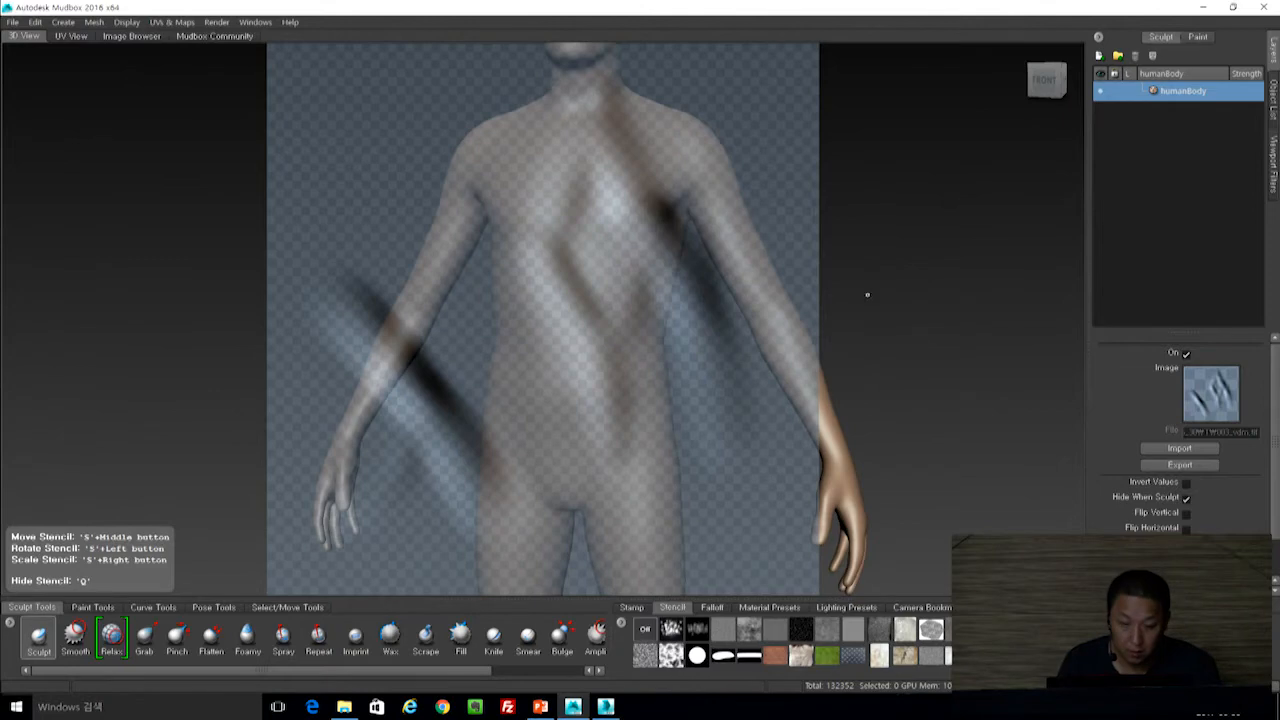
{"action": "right_click_drag", "start_coordinate": [858, 286], "coordinate": [672, 262]}
{"action": "left_click_drag", "start_coordinate": [672, 262], "coordinate": [700, 225]}
{"action": "middle_click_drag", "start_coordinate": [699, 223], "coordinate": [782, 189]}
{"action": "left_click_drag", "start_coordinate": [826, 231], "coordinate": [890, 485]}
{"action": "middle_click_drag", "start_coordinate": [799, 342], "coordinate": [806, 379]}
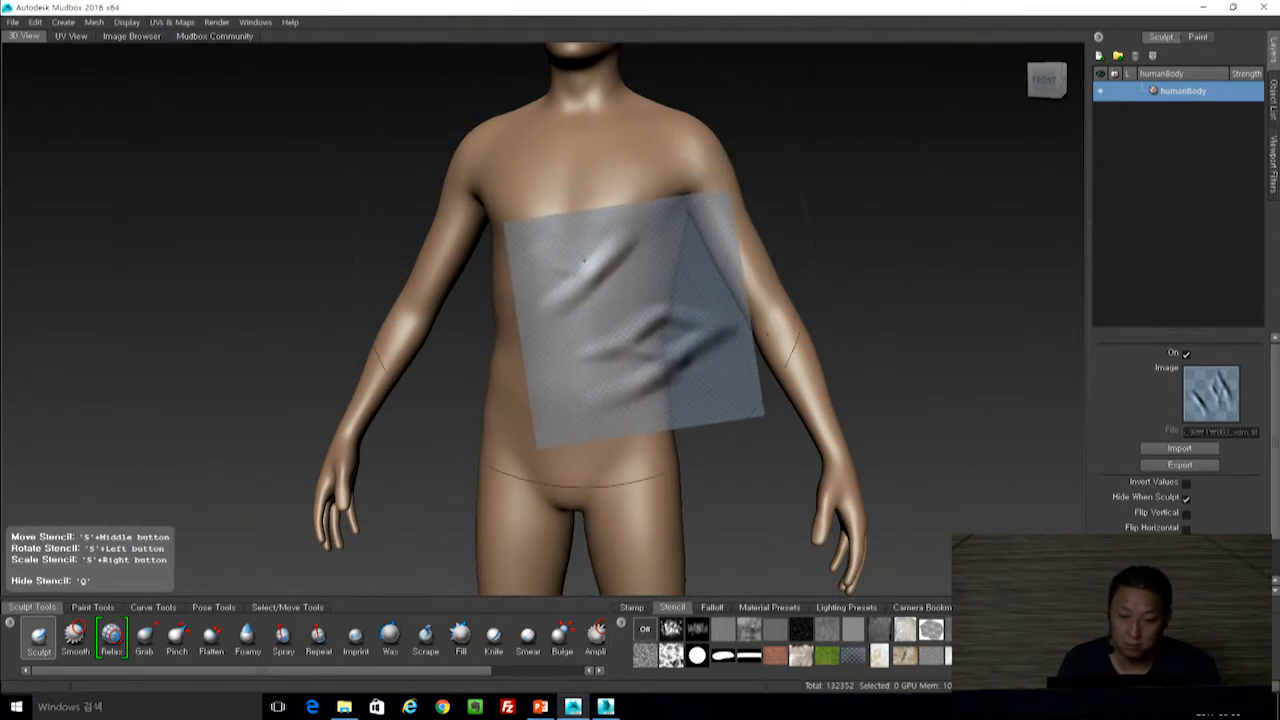
{"action": "mouse_move", "coordinate": [603, 250]}
{"action": "left_mouse_down"}
{"action": "mouse_move", "coordinate": [467, 246]}
{"action": "mouse_move", "coordinate": [489, 244]}
{"action": "left_mouse_up"}
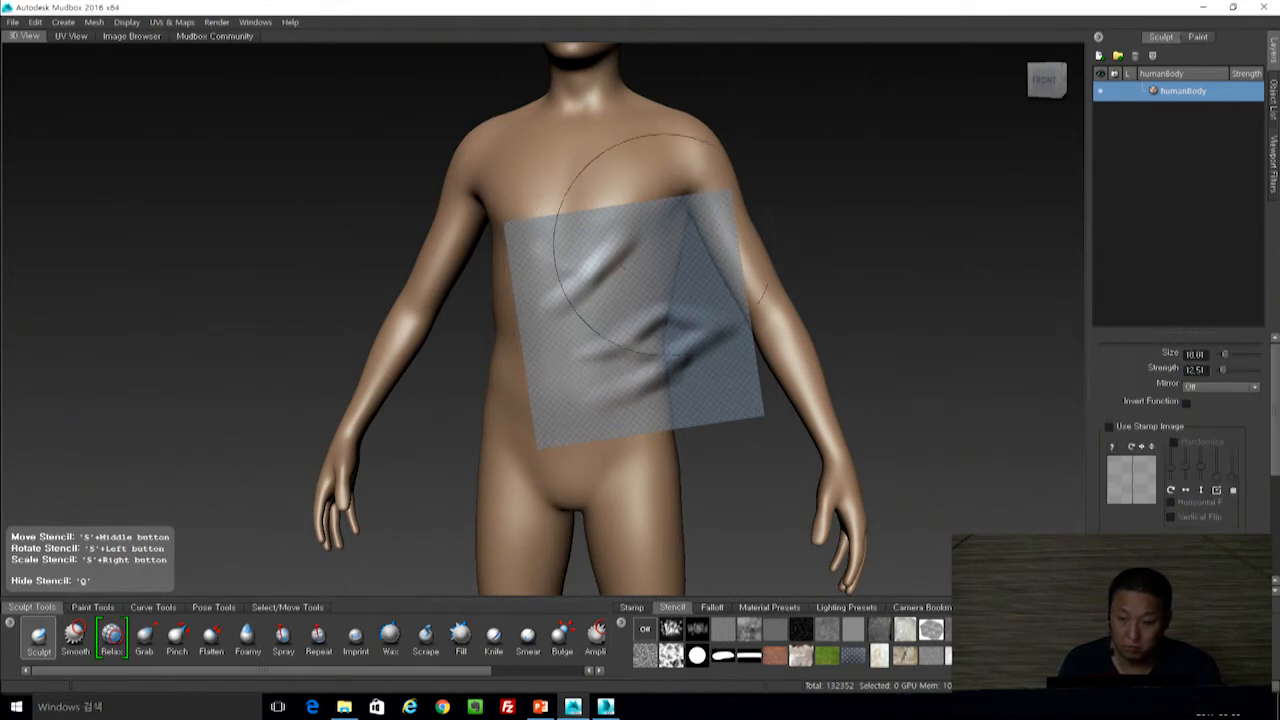
Set the brush strength to 57.90 and sculpt the folds through the stencil onto the side of the torso.
{"action": "left_click_drag", "start_coordinate": [1222, 374], "coordinate": [1240, 370]}
{"action": "key", "text": "q"}
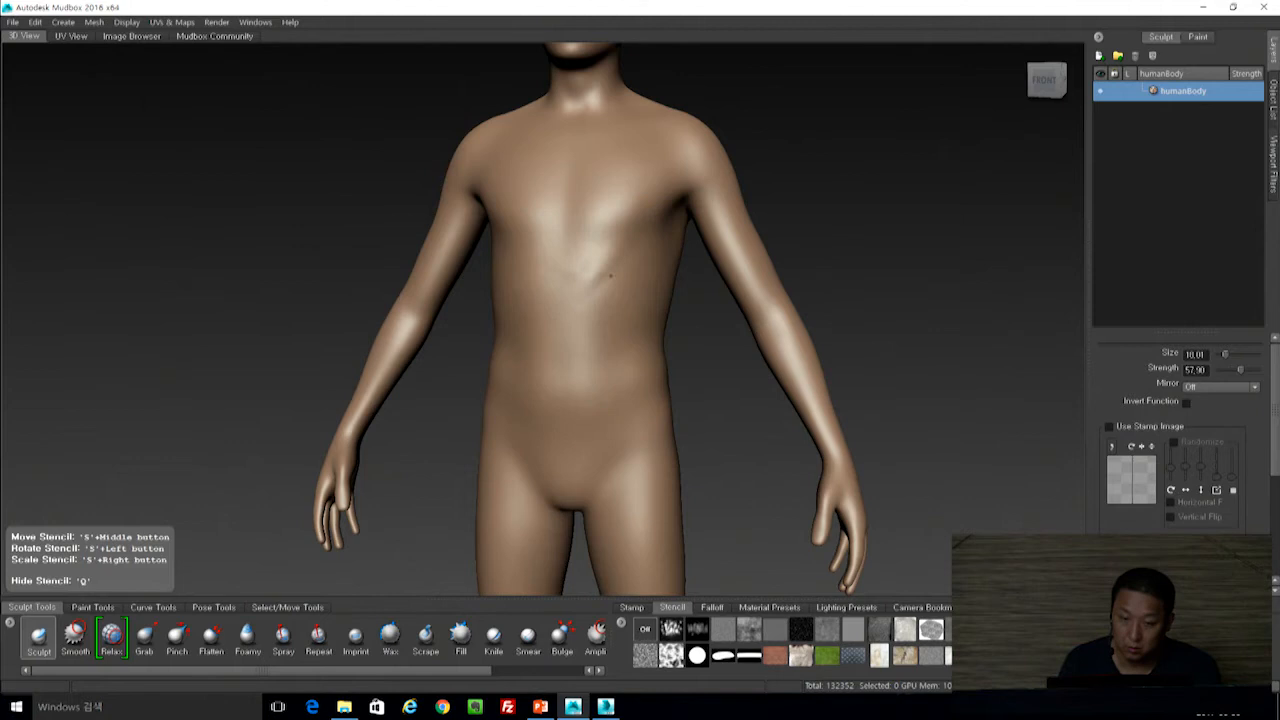
{"action": "key", "text": "q"}
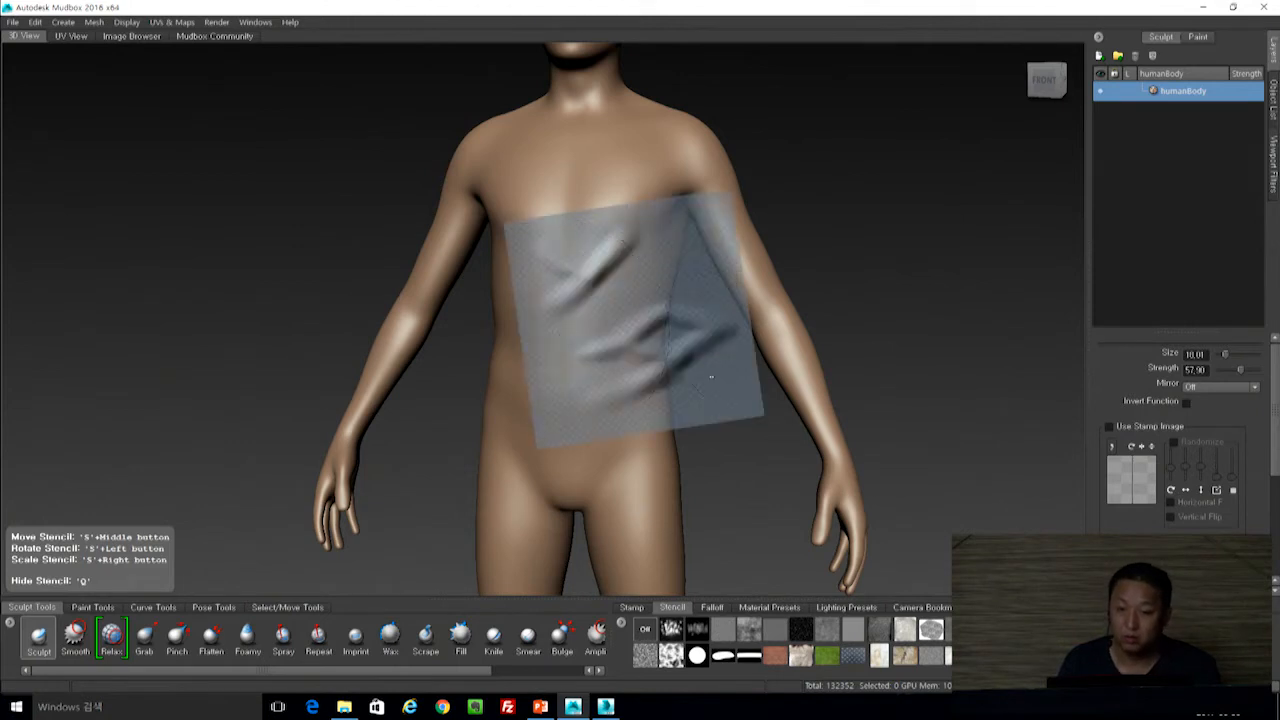
Move, rotate and scale down the fold stencil to cover the body's elbow, and reduce the brush size to about 8.11.
{"action": "middle_click_drag", "start_coordinate": [883, 250], "coordinate": [985, 228]}
{"action": "left_click_drag", "start_coordinate": [934, 270], "coordinate": [925, 232]}
{"action": "right_click_drag", "start_coordinate": [909, 206], "coordinate": [953, 250], "text": "alt"}
{"action": "middle_click_drag", "start_coordinate": [953, 250], "coordinate": [716, 250], "text": "alt"}
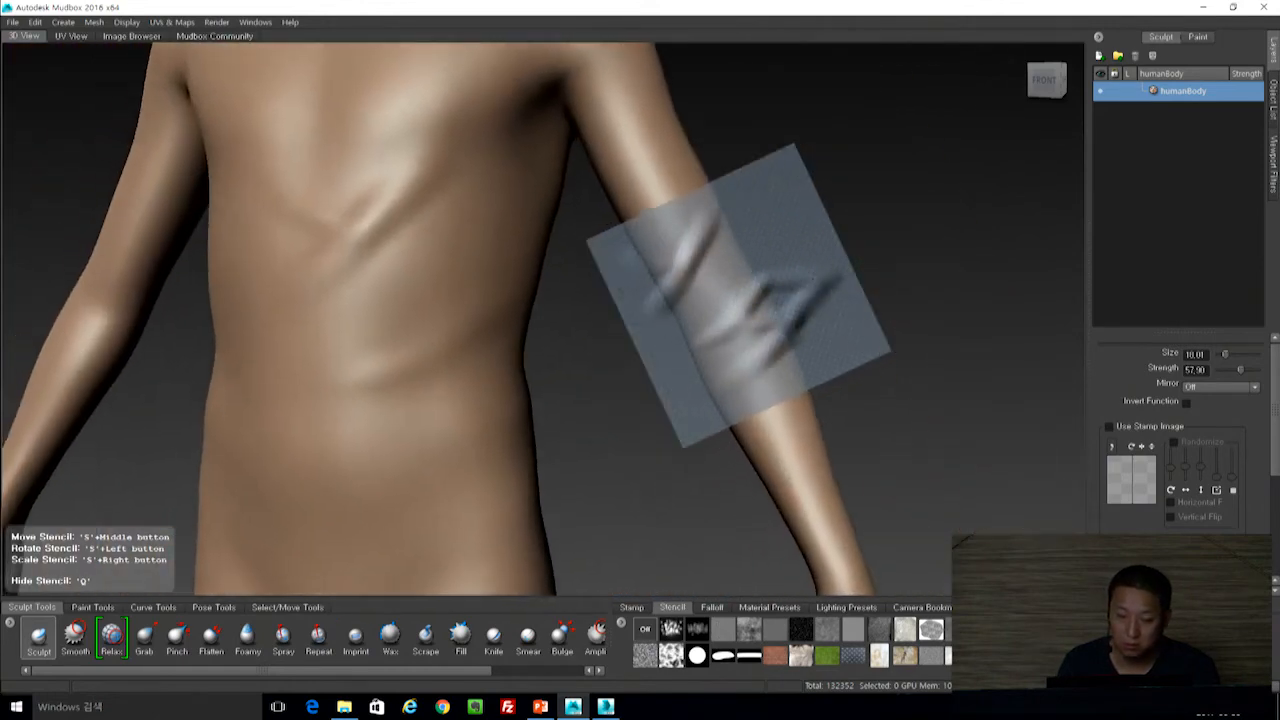
{"action": "middle_click_drag", "start_coordinate": [901, 330], "coordinate": [892, 309], "text": "alt"}
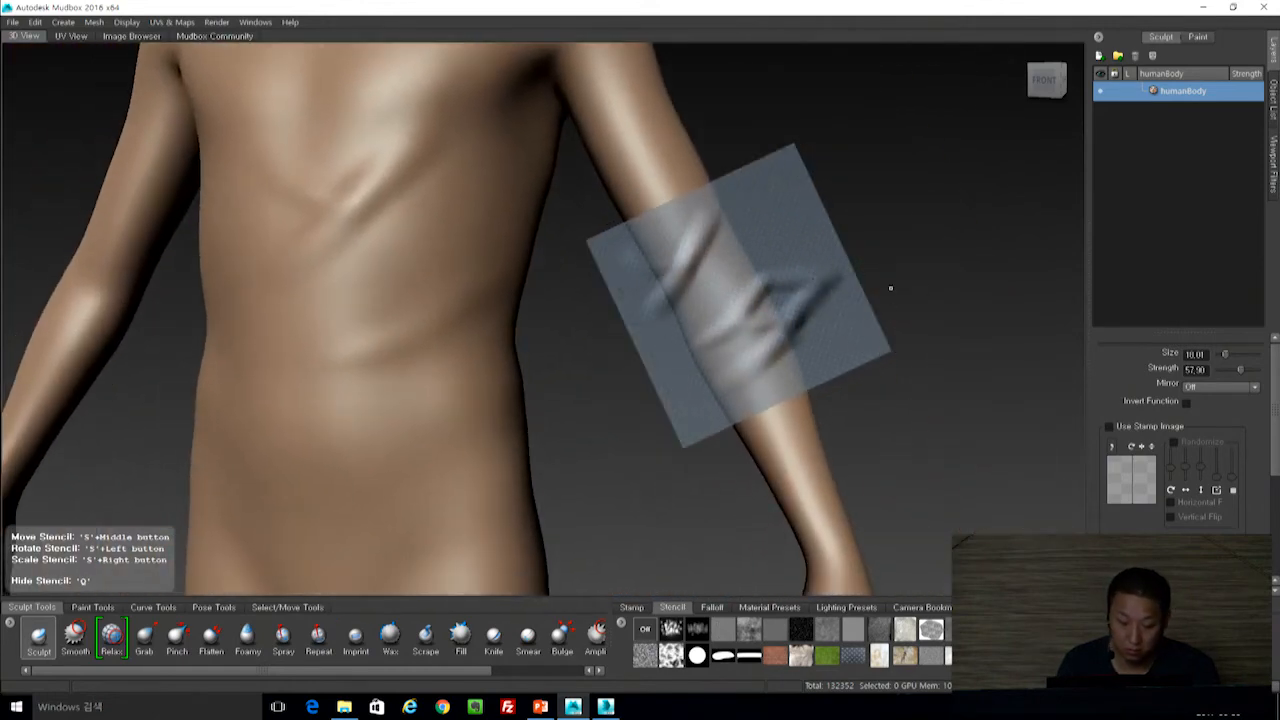
{"action": "right_click_drag", "start_coordinate": [933, 264], "coordinate": [874, 272]}
{"action": "middle_click_drag", "start_coordinate": [874, 272], "coordinate": [834, 268]}
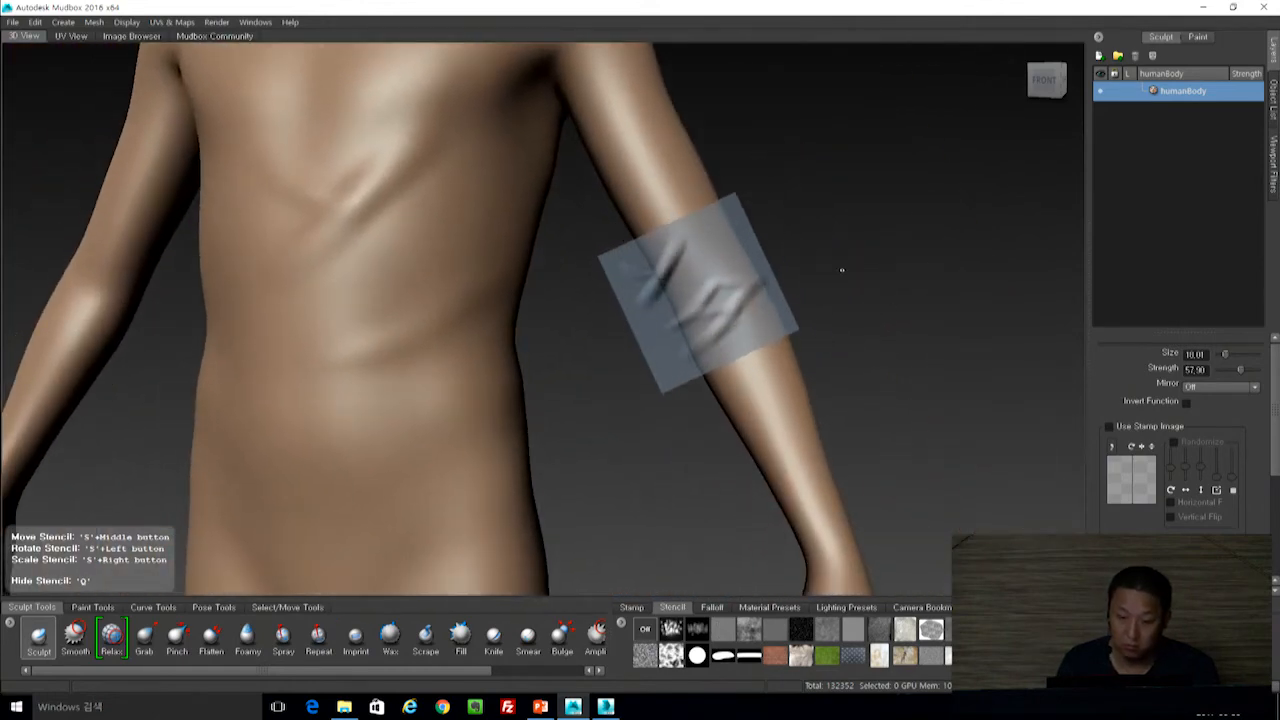
{"action": "right_click_drag", "start_coordinate": [834, 268], "coordinate": [817, 248]}
{"action": "left_click_drag", "start_coordinate": [719, 288], "coordinate": [701, 300]}
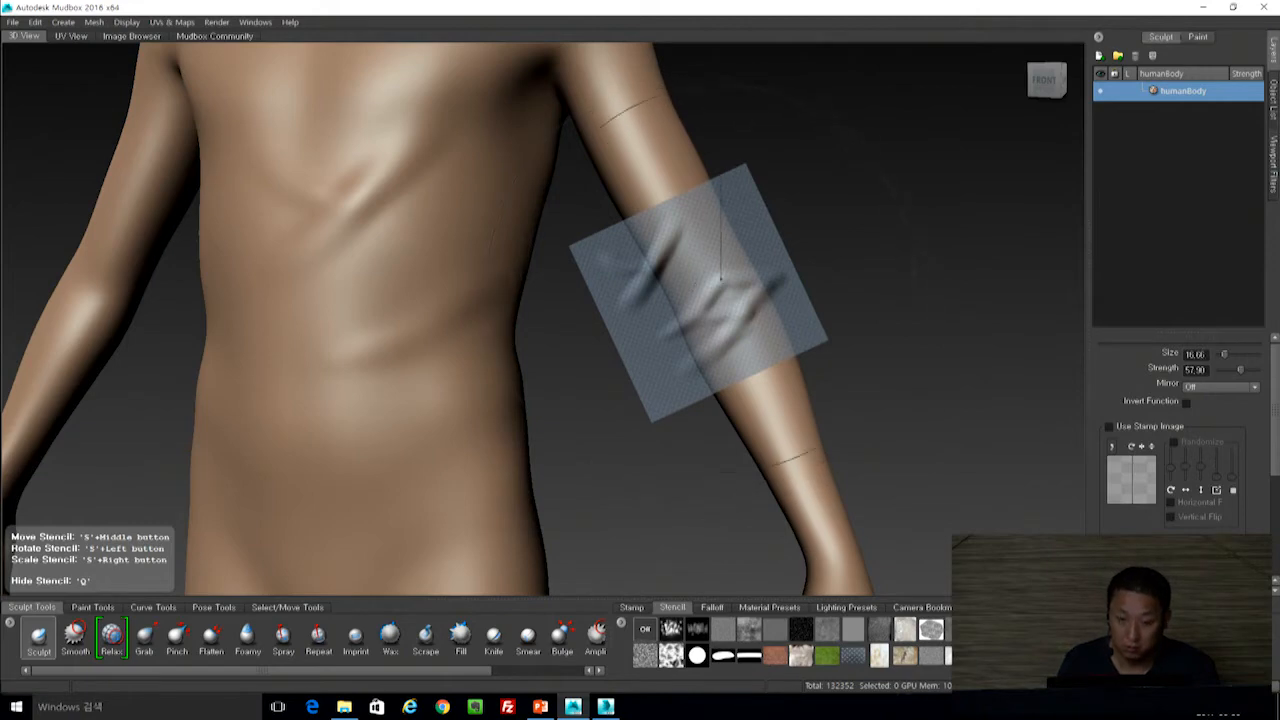
Sculpt the stencil's folds onto the elbow, raising the brush strength to 100 for a deeper imprint.
{"action": "key", "text": "q"}
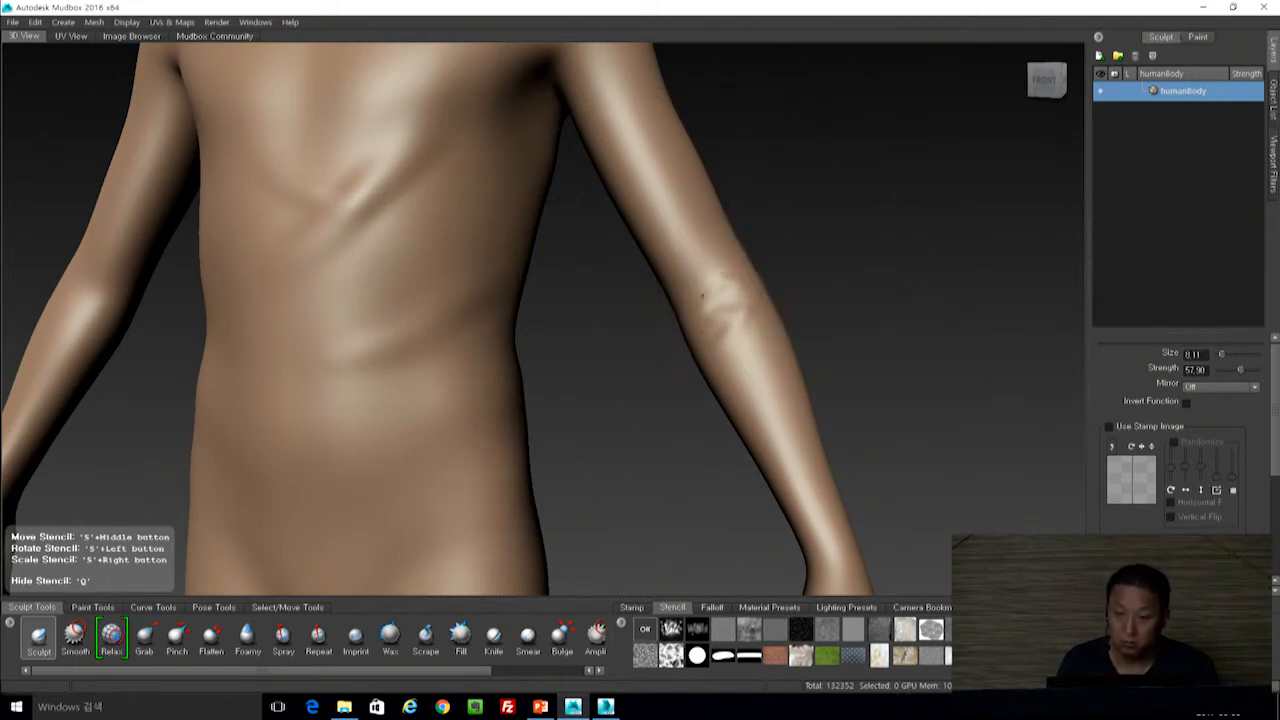
{"action": "key", "text": "q"}
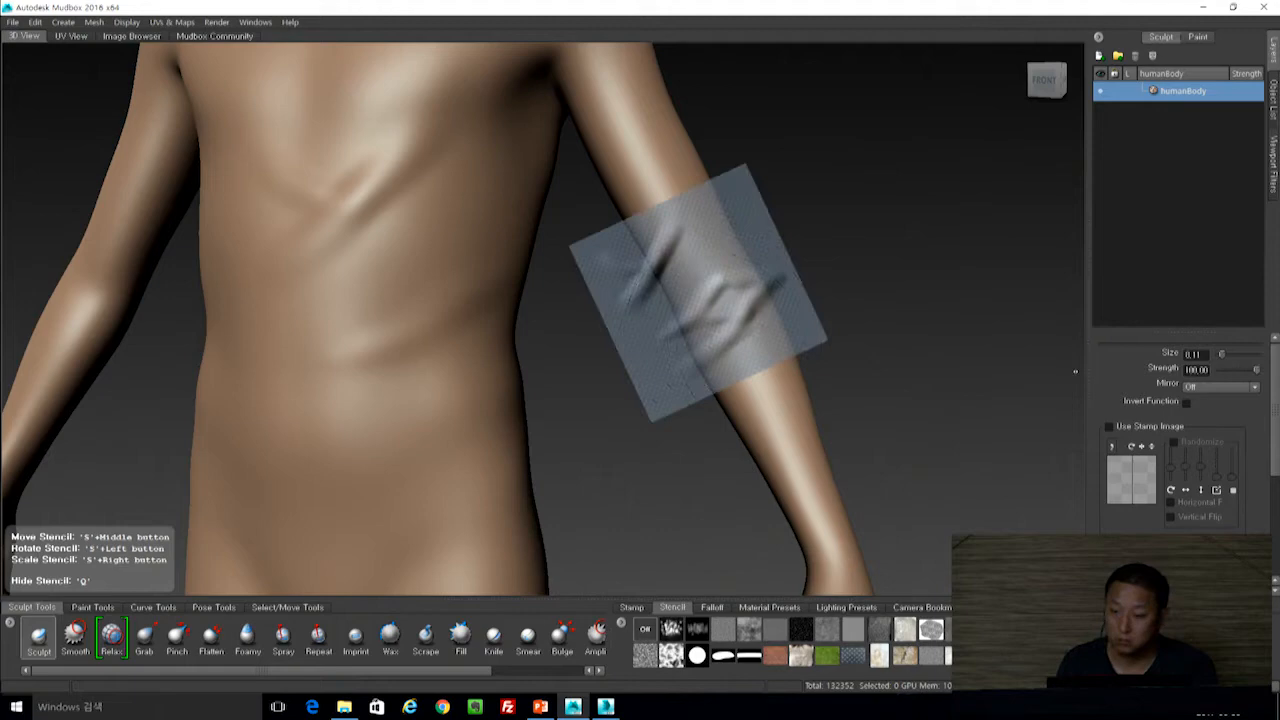
{"action": "key", "text": "q"}
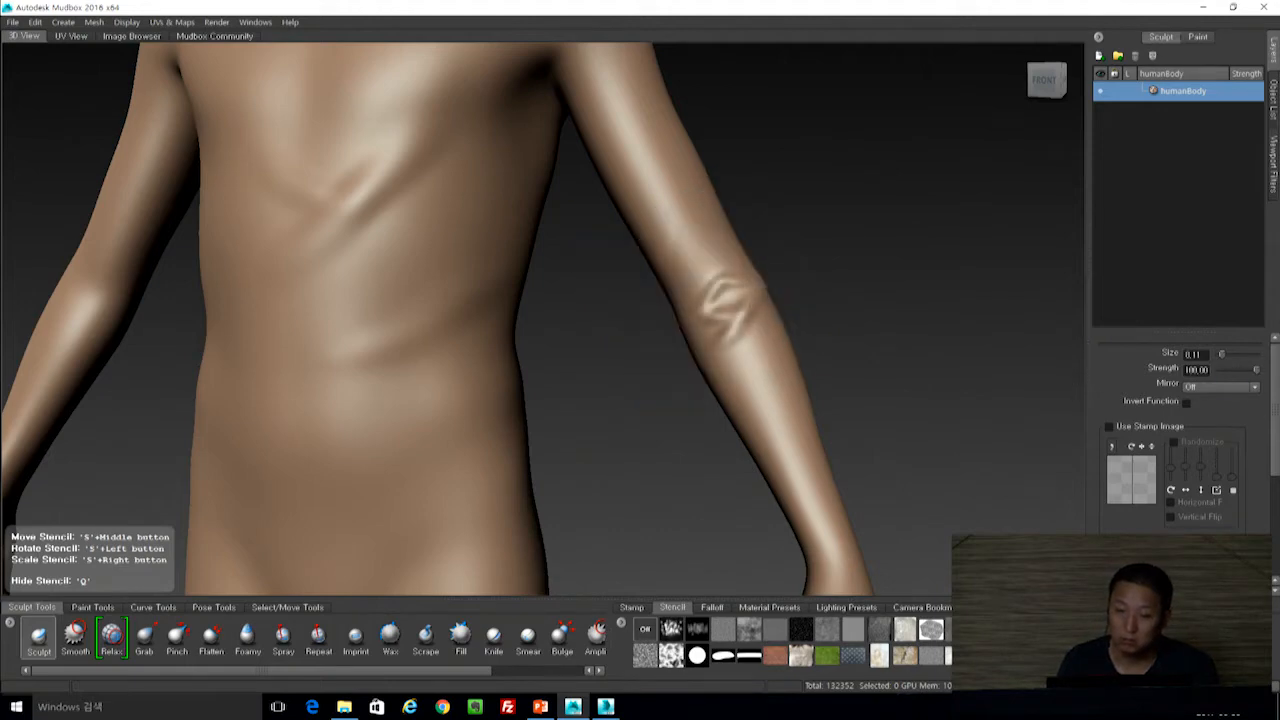
{"action": "key", "text": "q"}
Sculpt the stencil's folds onto the upper arm just below the shoulder.
{"action": "left_click_drag", "start_coordinate": [766, 131], "coordinate": [765, 233], "text": "alt"}
{"action": "key", "text": "q"}
{"action": "key", "text": "q"}
{"action": "key", "text": "q"}
{"action": "key", "text": "q"}
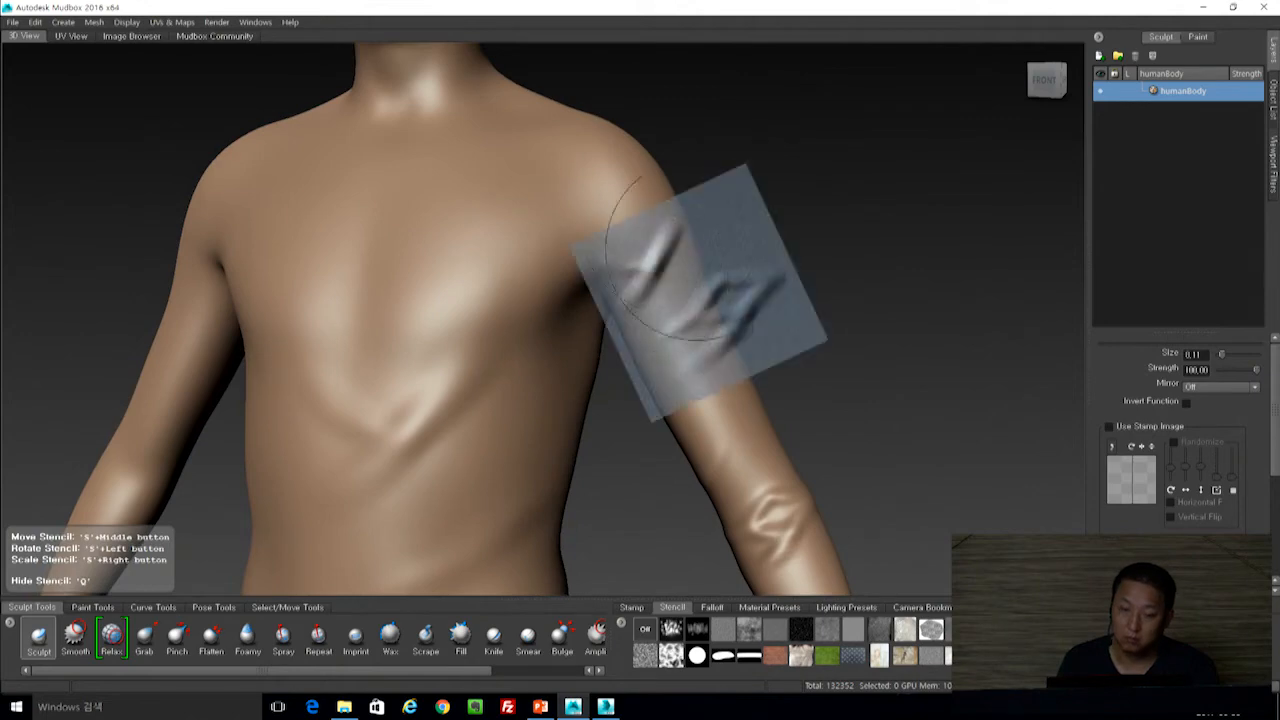
Show the scene grid and turn the fold stencil off.
{"action": "right_click_drag", "start_coordinate": [879, 252], "coordinate": [820, 108]}
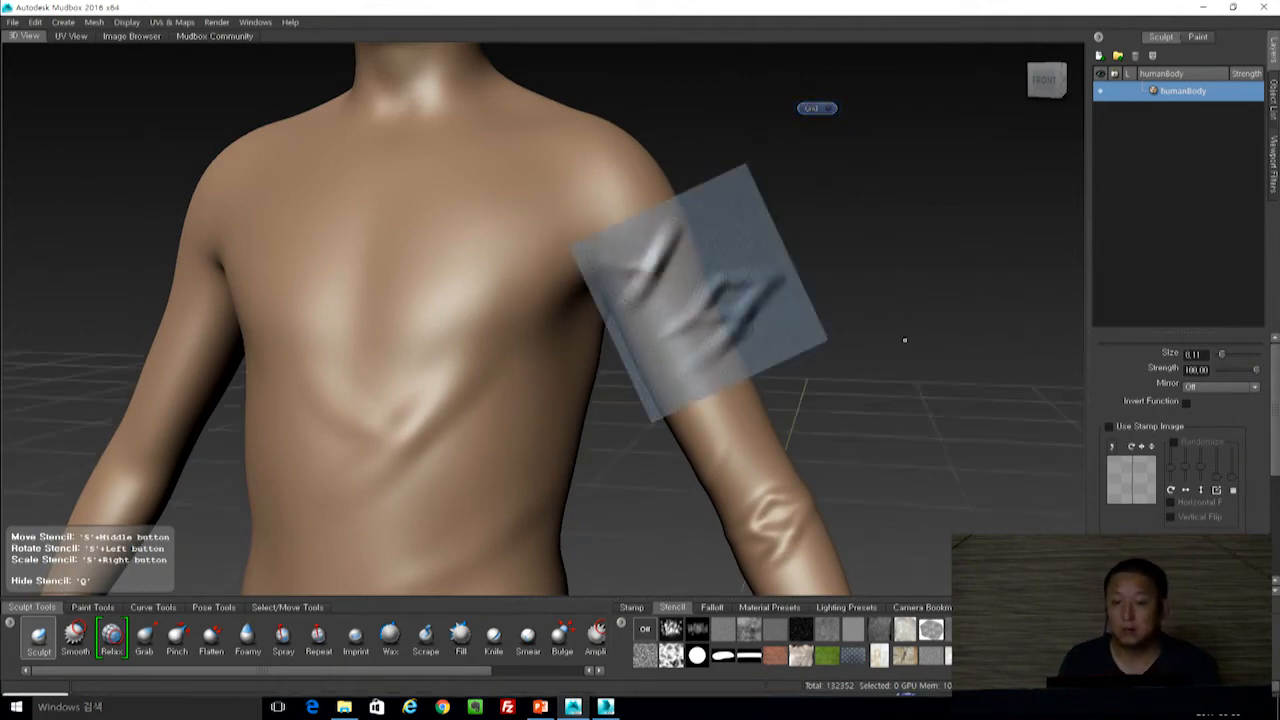
{"action": "right_click_drag", "start_coordinate": [905, 340], "coordinate": [831, 180], "text": "alt"}
{"action": "left_click_drag", "start_coordinate": [831, 180], "coordinate": [883, 245], "text": "alt"}
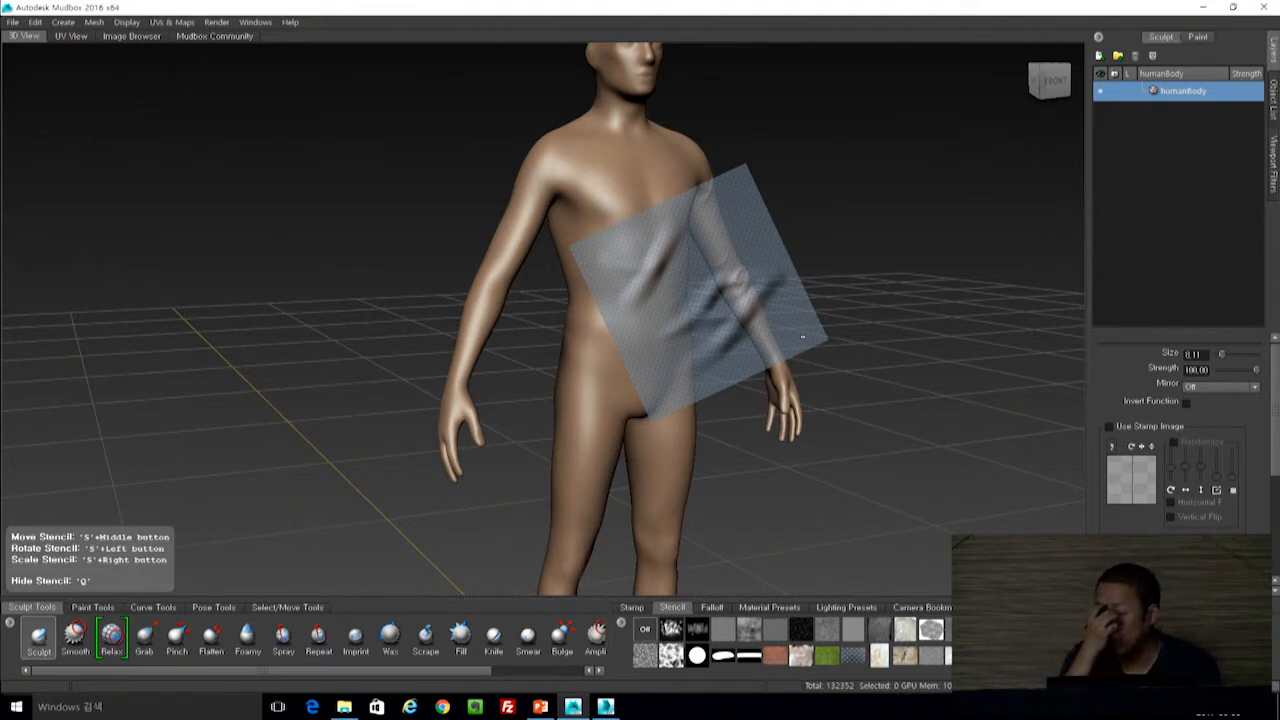
{"action": "left_click_drag", "start_coordinate": [865, 316], "coordinate": [732, 277], "text": "alt"}
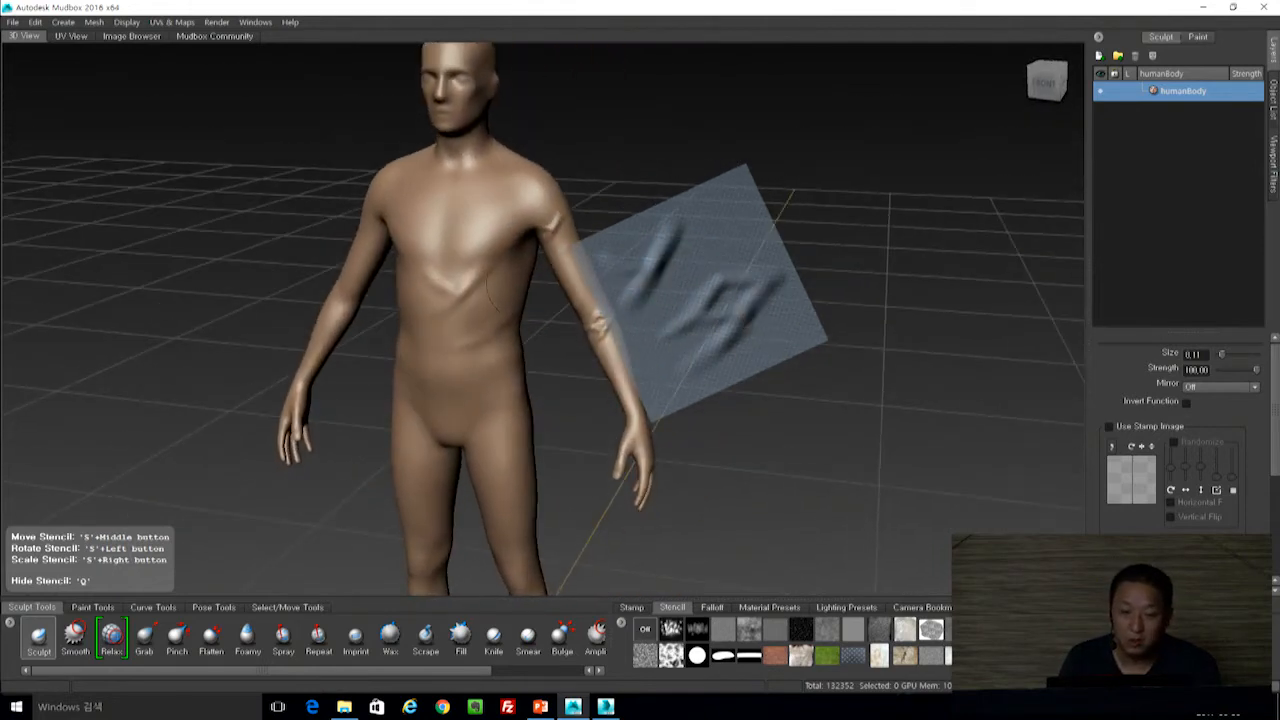
{"action": "left_click", "coordinate": [645, 629]}
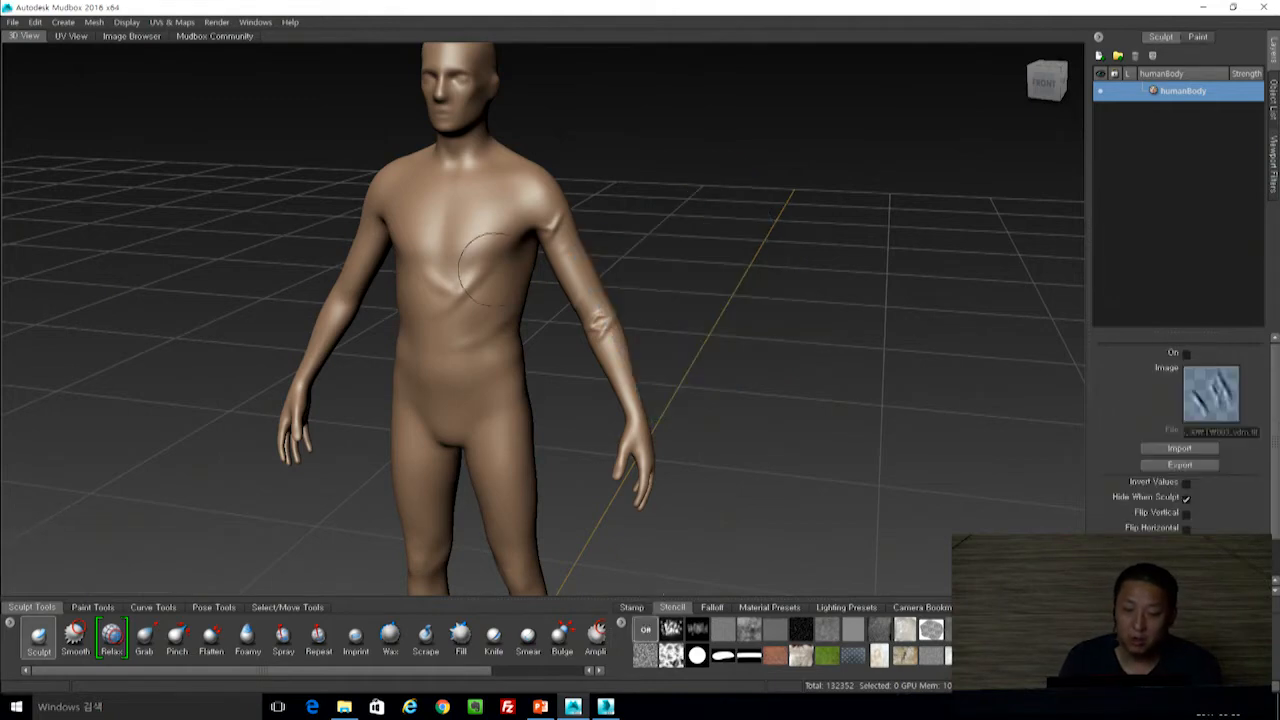
Examine the sculpted folds on the torso, elbow and shoulder from several angles and distances.
{"action": "left_click_drag", "start_coordinate": [797, 183], "coordinate": [839, 163], "text": "alt"}
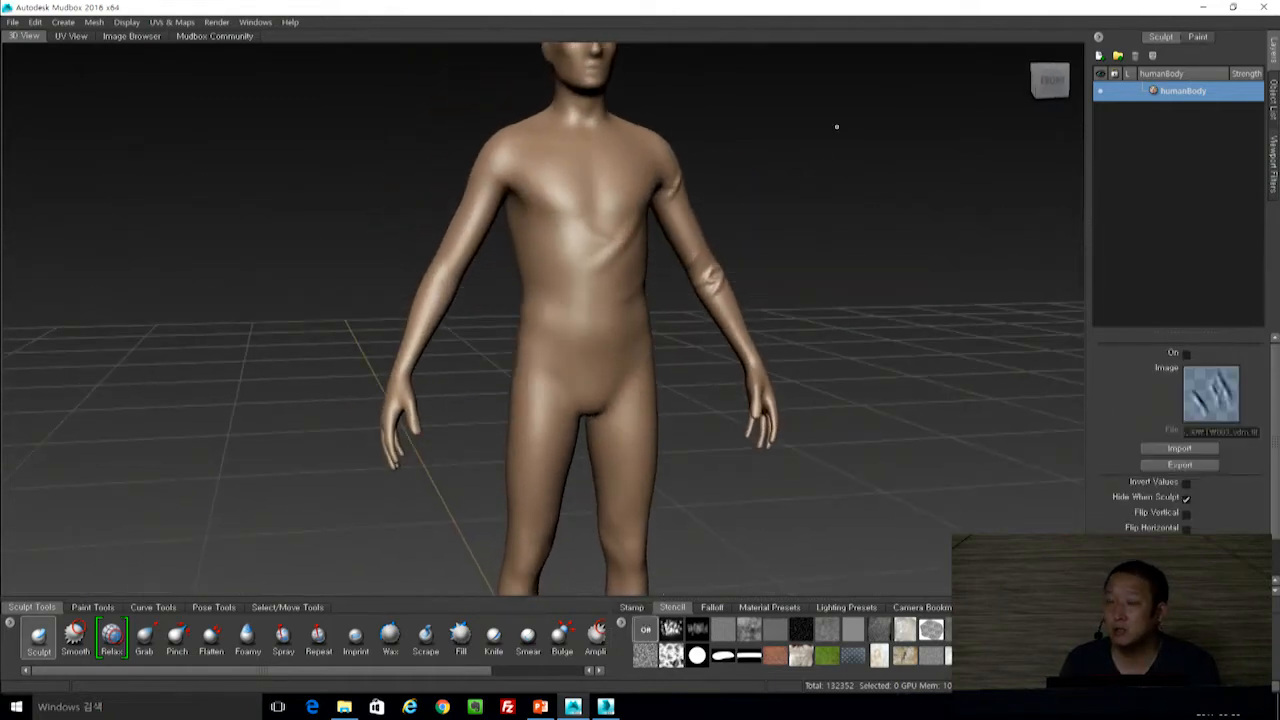
{"action": "mouse_move", "coordinate": [800, 51]}
{"action": "left_mouse_down", "text": "alt"}
{"action": "mouse_move", "coordinate": [640, 150]}
{"action": "mouse_move", "coordinate": [668, 145]}
{"action": "left_mouse_up", "text": "alt"}
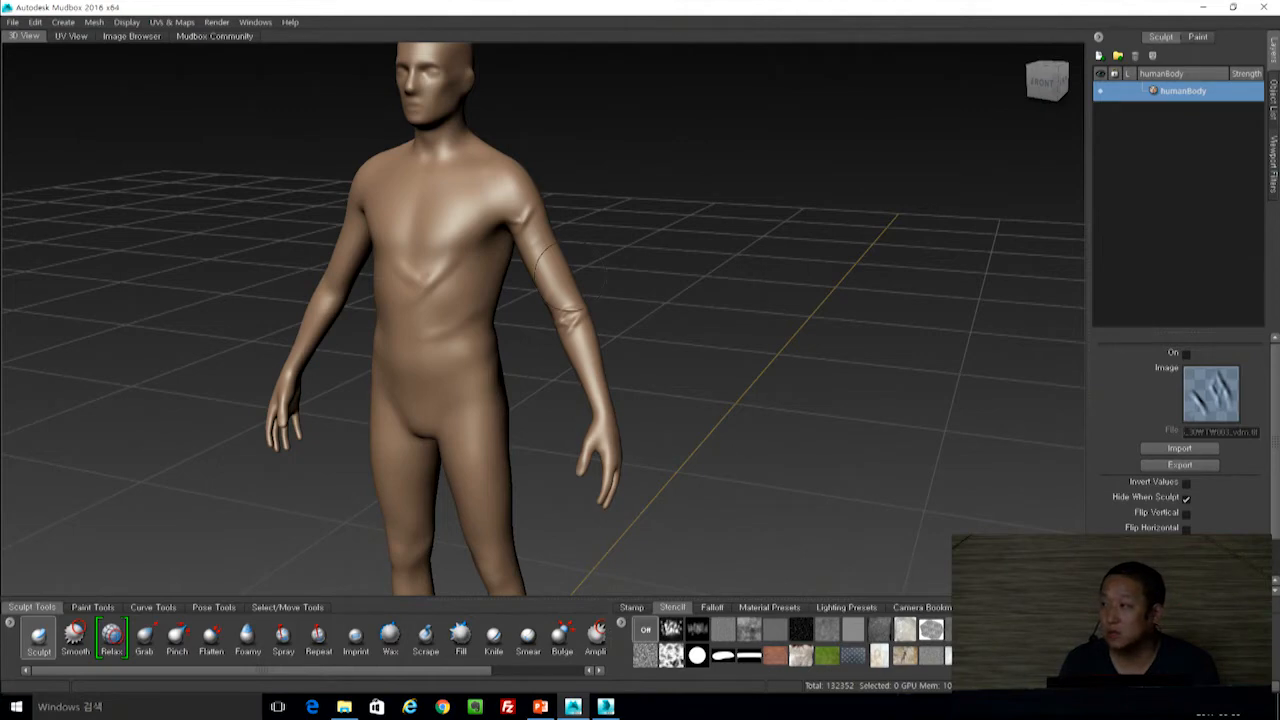
{"action": "right_click_drag", "start_coordinate": [687, 149], "coordinate": [660, 209], "text": "alt"}
{"action": "middle_click_drag", "start_coordinate": [660, 209], "coordinate": [728, 274], "text": "alt"}
{"action": "left_click_drag", "start_coordinate": [728, 274], "coordinate": [880, 262], "text": "alt"}
{"action": "middle_click_drag", "start_coordinate": [880, 262], "coordinate": [806, 263], "text": "alt"}
{"action": "left_click_drag", "start_coordinate": [806, 263], "coordinate": [796, 289], "text": "alt"}
{"action": "right_click_drag", "start_coordinate": [788, 265], "coordinate": [763, 223], "text": "alt"}
{"action": "middle_click_drag", "start_coordinate": [725, 306], "coordinate": [797, 229], "text": "alt"}
{"action": "right_click_drag", "start_coordinate": [797, 229], "coordinate": [788, 216], "text": "alt"}
{"action": "left_click_drag", "start_coordinate": [788, 216], "coordinate": [808, 172], "text": "alt"}
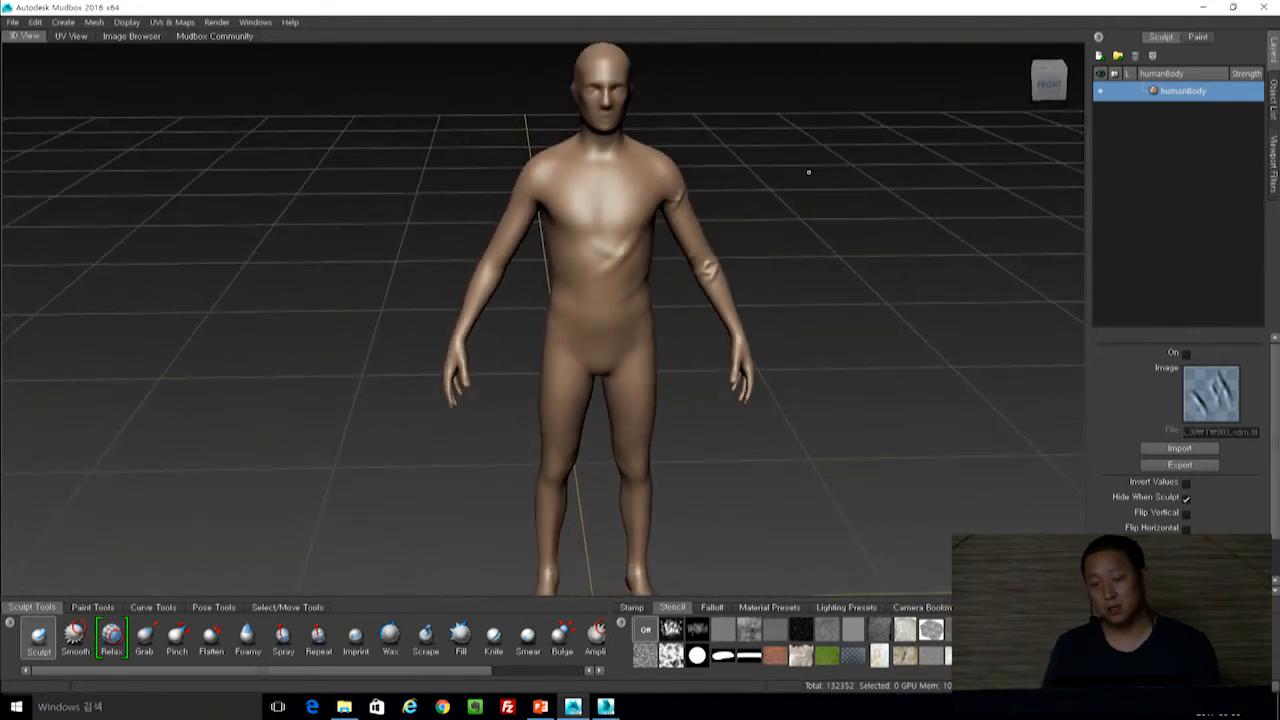
{"action": "left_click_drag", "start_coordinate": [817, 271], "coordinate": [778, 257], "text": "alt"}
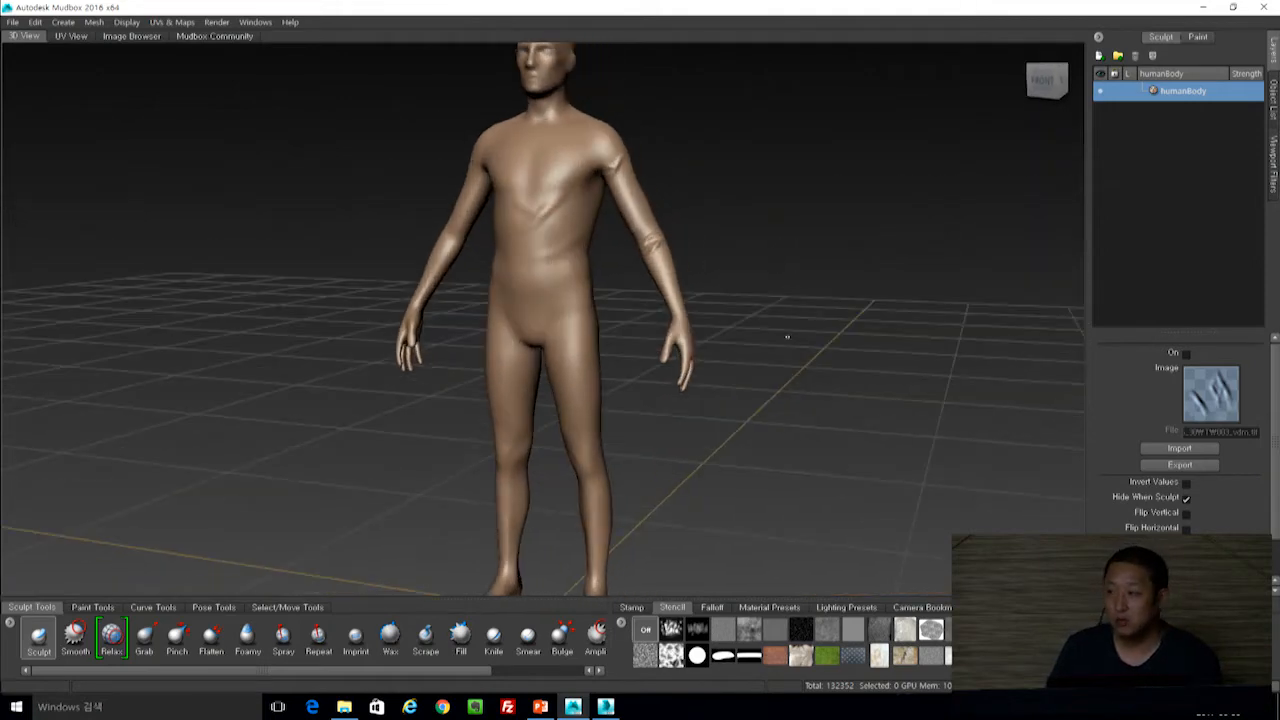
{"action": "left_click_drag", "start_coordinate": [787, 188], "coordinate": [822, 184], "text": "alt"}
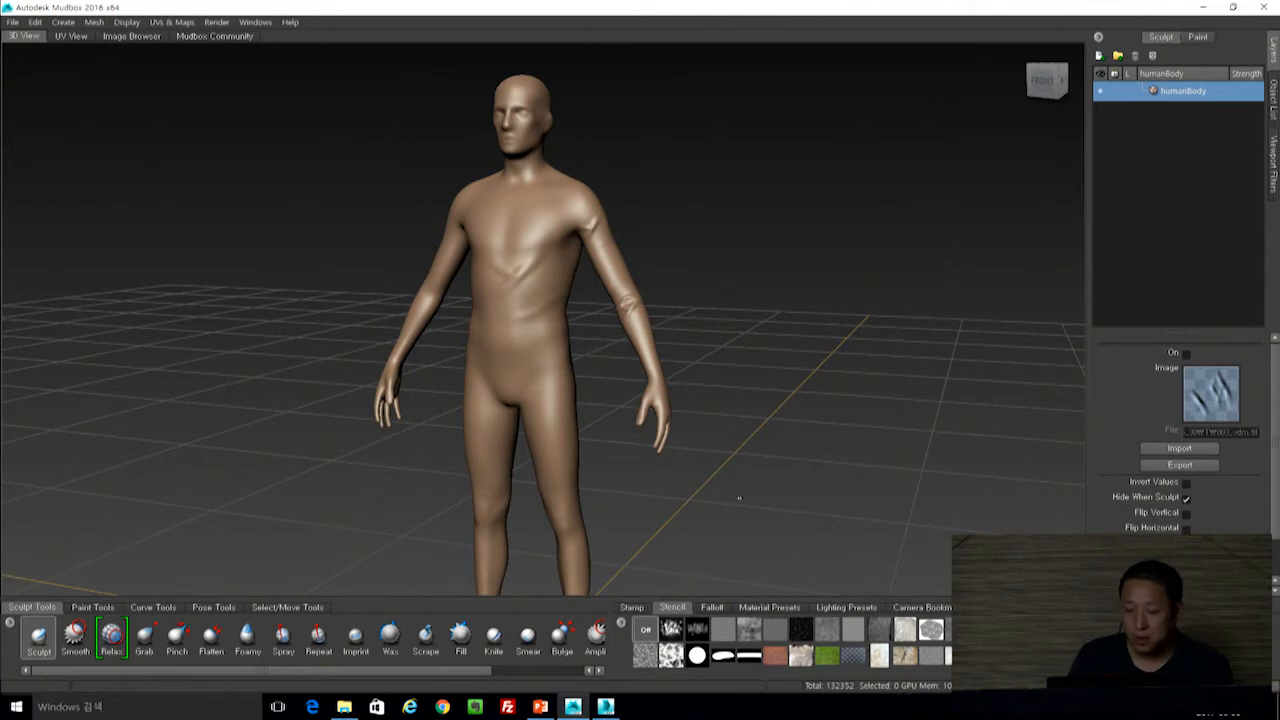
{"action": "mouse_move", "coordinate": [752, 300]}
{"action": "middle_mouse_down"}
{"action": "mouse_move", "coordinate": [721, 324]}
{"action": "mouse_move", "coordinate": [655, 305]}
{"action": "mouse_move", "coordinate": [740, 290]}
{"action": "mouse_move", "coordinate": [682, 277]}
{"action": "mouse_move", "coordinate": [757, 63]}
{"action": "mouse_move", "coordinate": [740, 423]}
{"action": "mouse_move", "coordinate": [790, 240]}
{"action": "mouse_move", "coordinate": [819, 226]}
{"action": "mouse_move", "coordinate": [880, 243]}
{"action": "mouse_move", "coordinate": [691, 257]}
{"action": "mouse_move", "coordinate": [807, 216]}
{"action": "middle_mouse_up"}
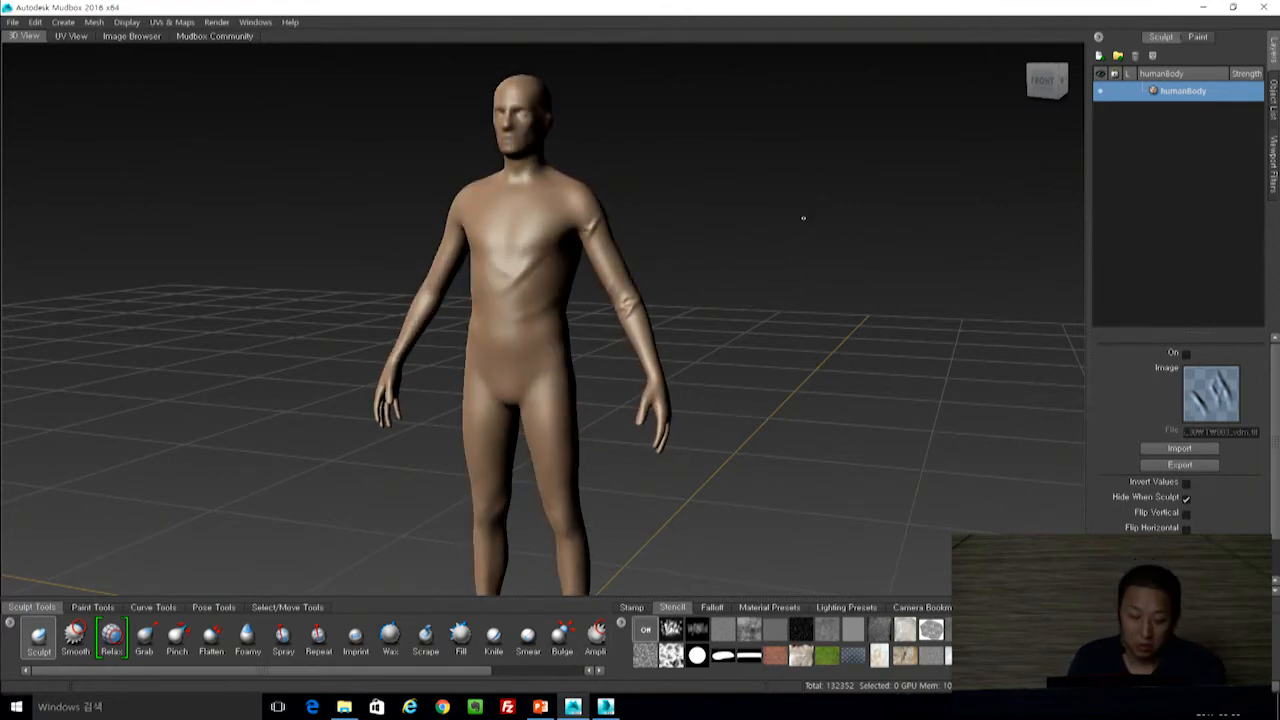
{"action": "left_click_drag", "start_coordinate": [796, 215], "coordinate": [866, 229], "text": "alt"}
{"action": "middle_click_drag", "start_coordinate": [866, 229], "coordinate": [763, 240], "text": "alt"}
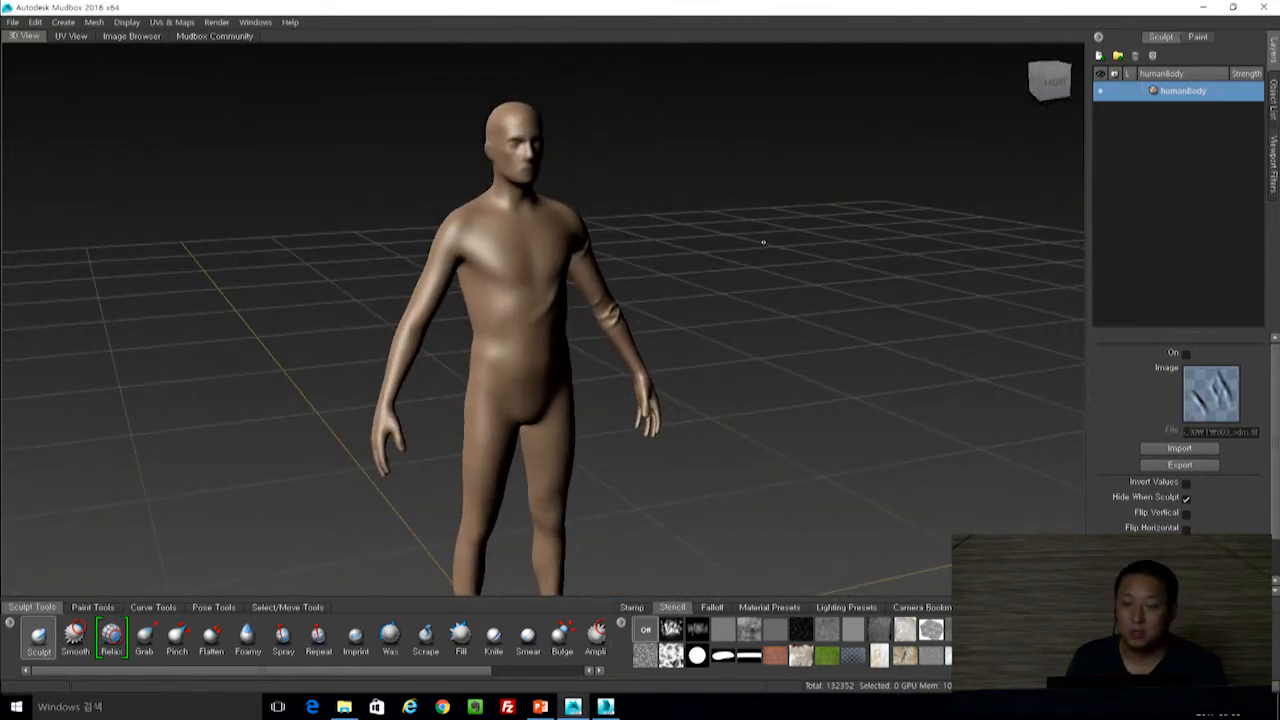
{"action": "right_click_drag", "start_coordinate": [763, 240], "coordinate": [860, 270], "text": "alt"}
{"action": "left_click_drag", "start_coordinate": [760, 270], "coordinate": [745, 225], "text": "alt"}
{"action": "middle_click_drag", "start_coordinate": [745, 225], "coordinate": [770, 430], "text": "alt"}
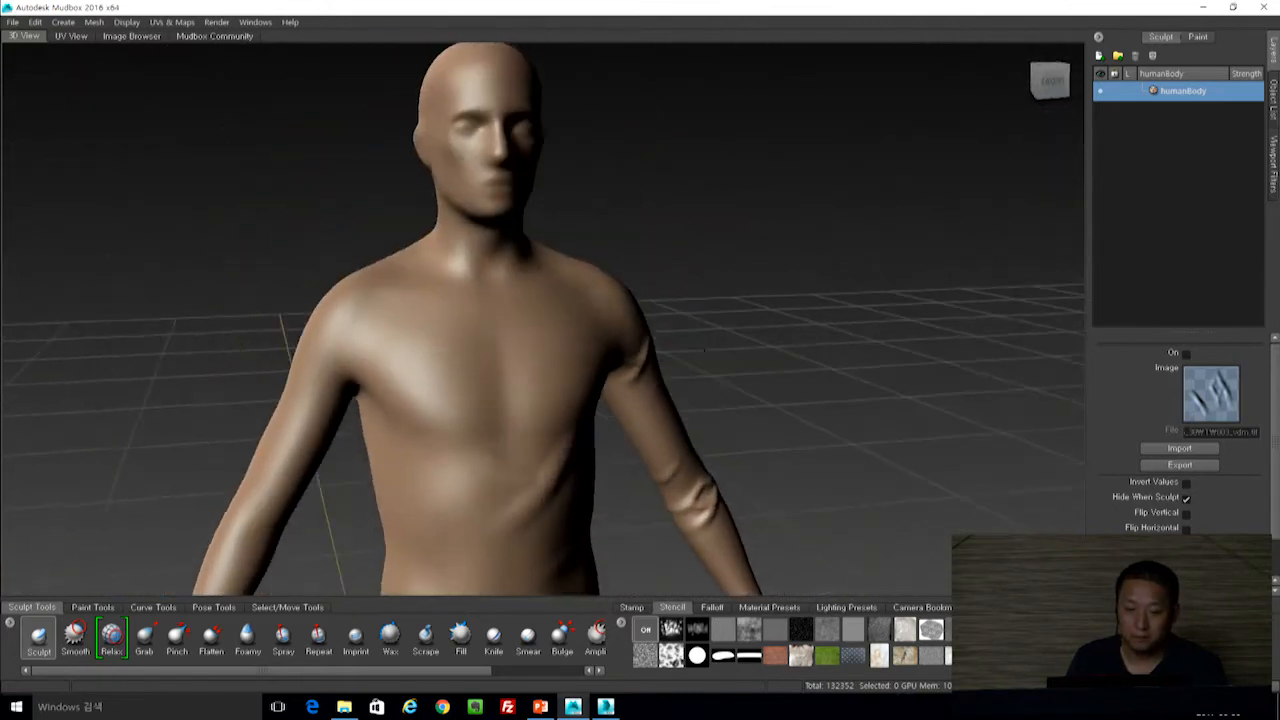
{"action": "left_click_drag", "start_coordinate": [770, 430], "coordinate": [800, 415], "text": "alt"}
{"action": "middle_click_drag", "start_coordinate": [552, 490], "coordinate": [660, 416], "text": "alt"}
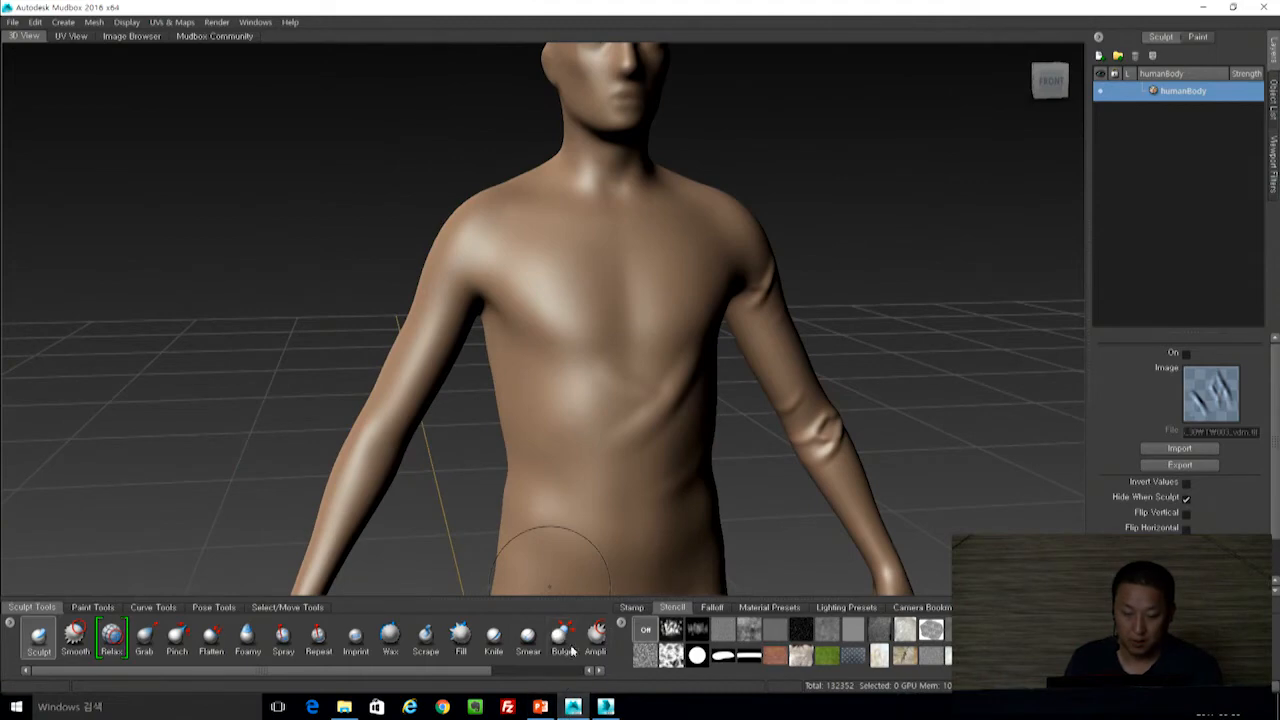
{"action": "right_click_drag", "start_coordinate": [870, 347], "coordinate": [853, 219], "text": "alt"}
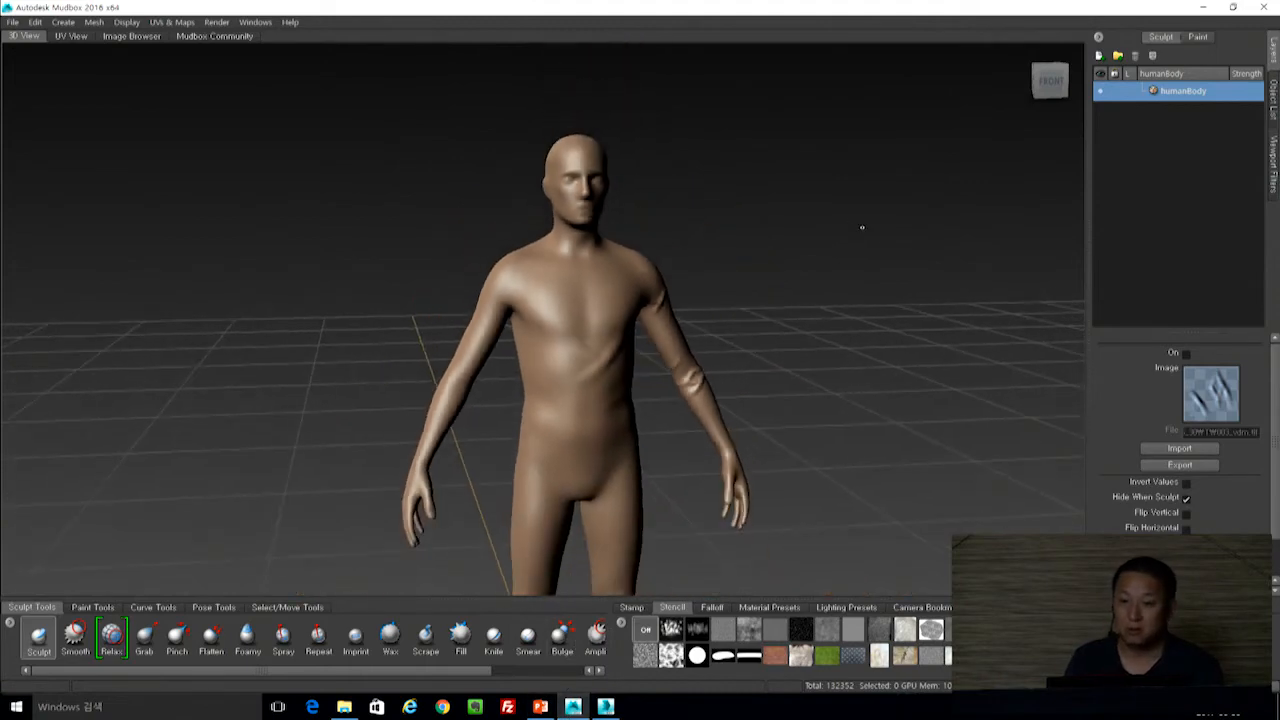
{"action": "right_click_drag", "start_coordinate": [861, 282], "coordinate": [843, 294], "text": "alt"}
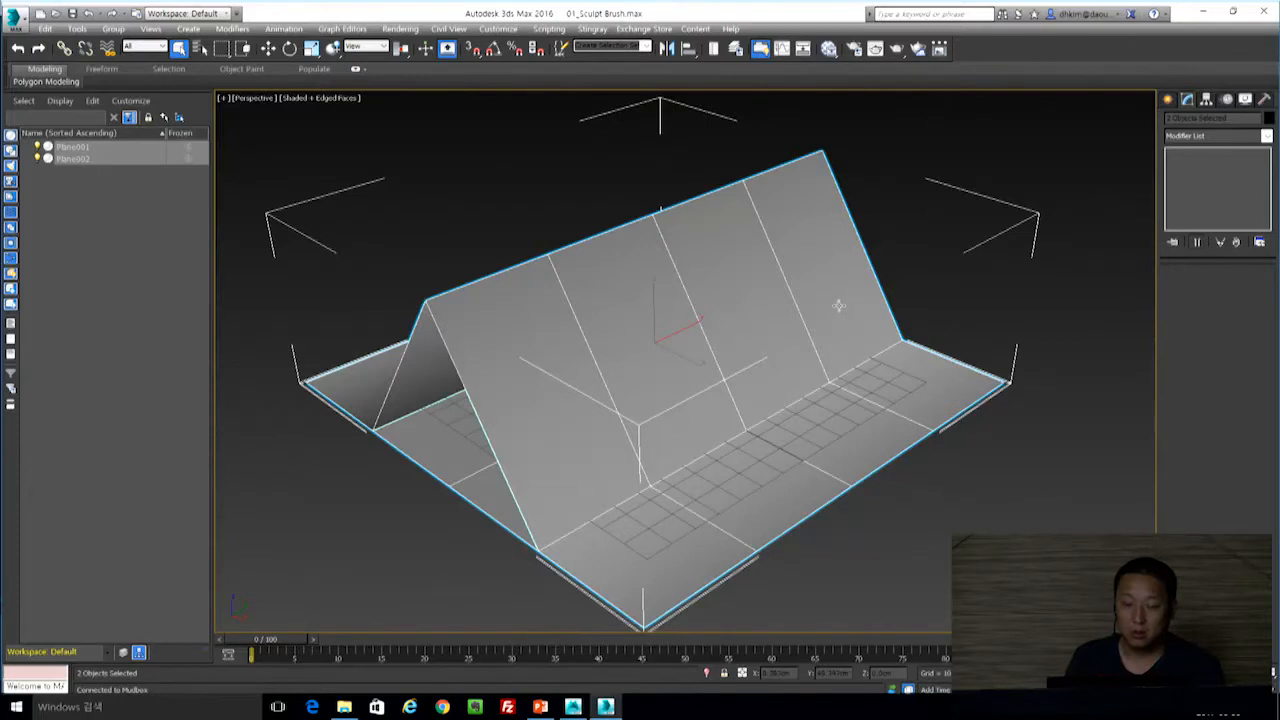
Switch to the PowerPoint presentation and run its slide show up to the 스컬팅 slide with the two plaster busts.
{"action": "key", "text": "alt+Tab"}
{"action": "key", "text": "alt+Tab"}
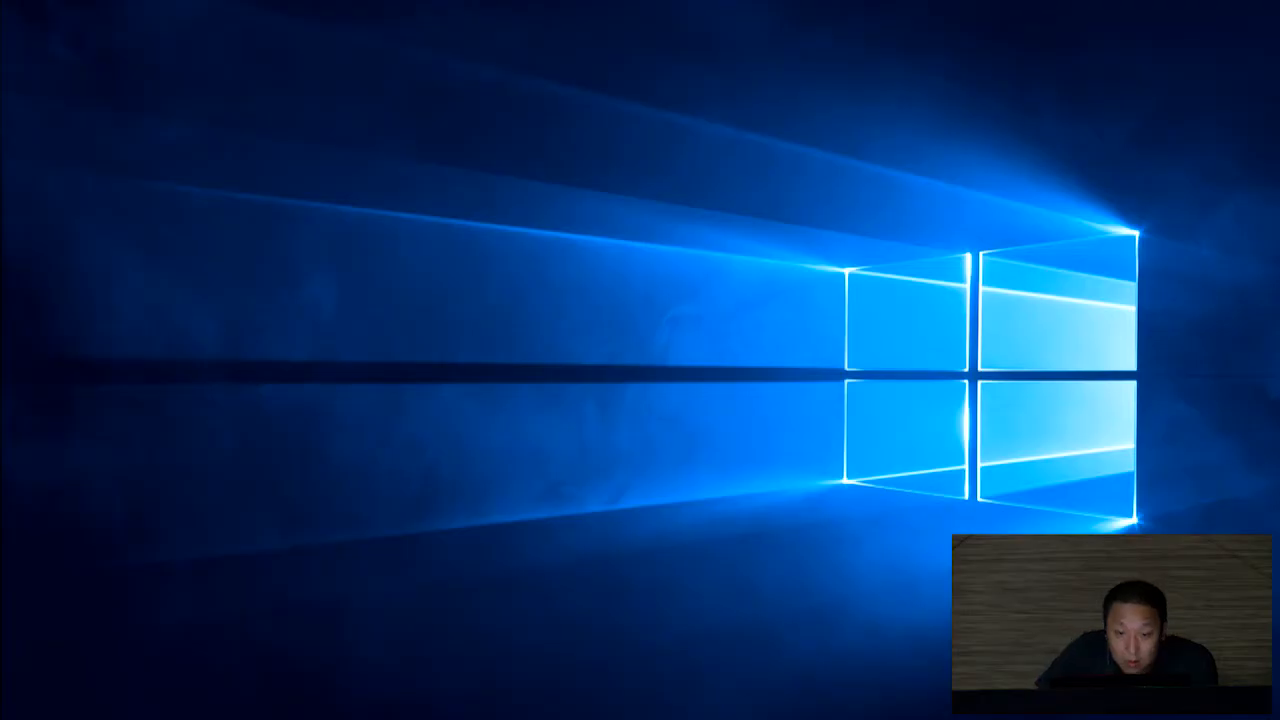
{"action": "key", "text": "F5"}
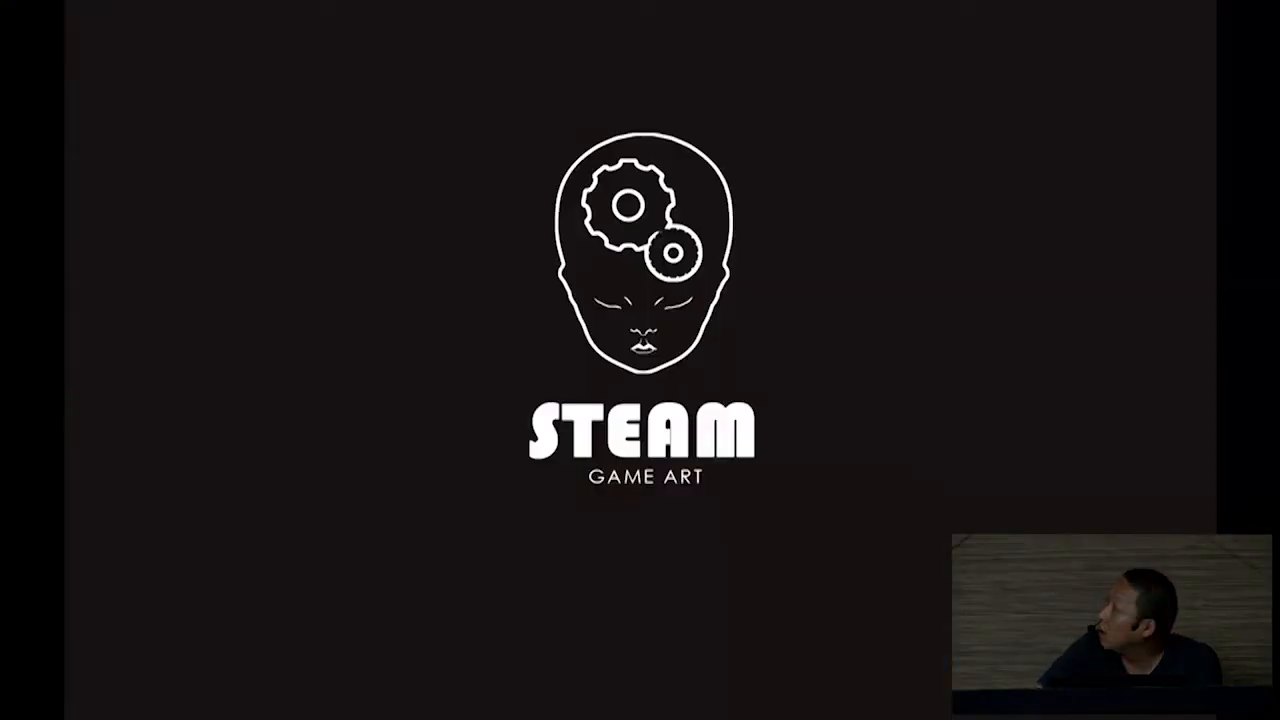
{"action": "key", "text": "Right"}
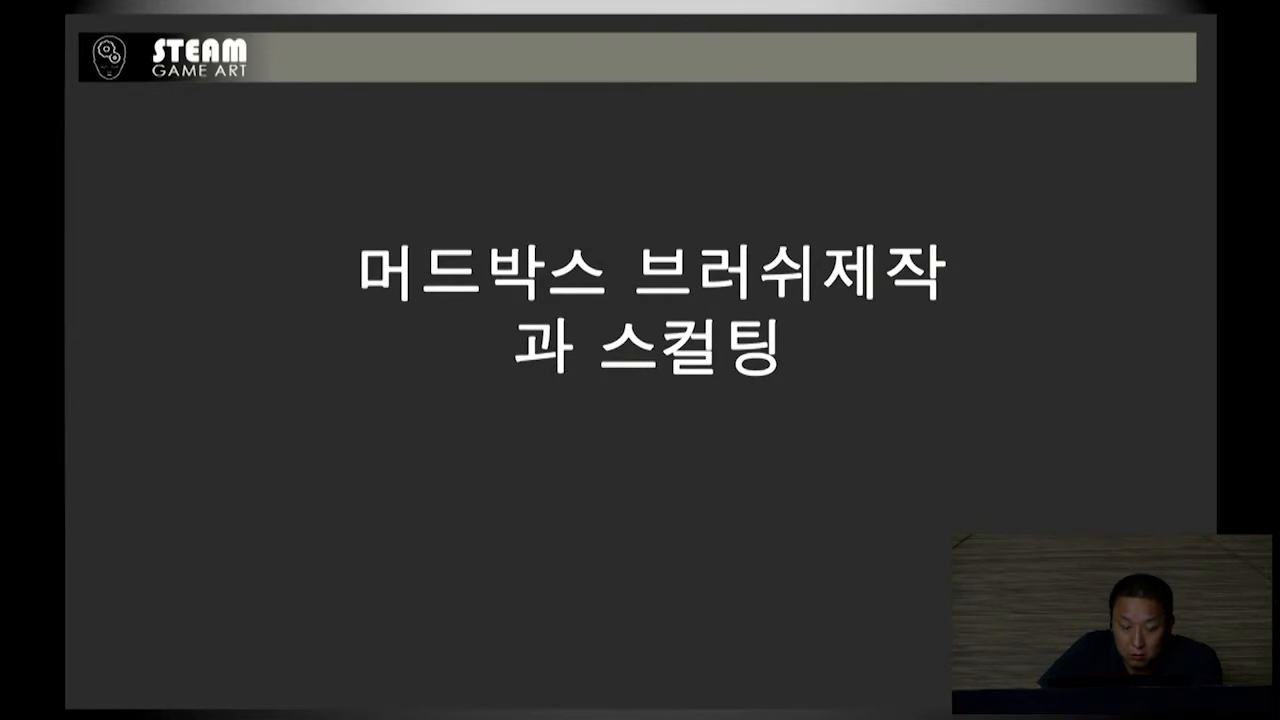
{"action": "key", "text": "Right"}
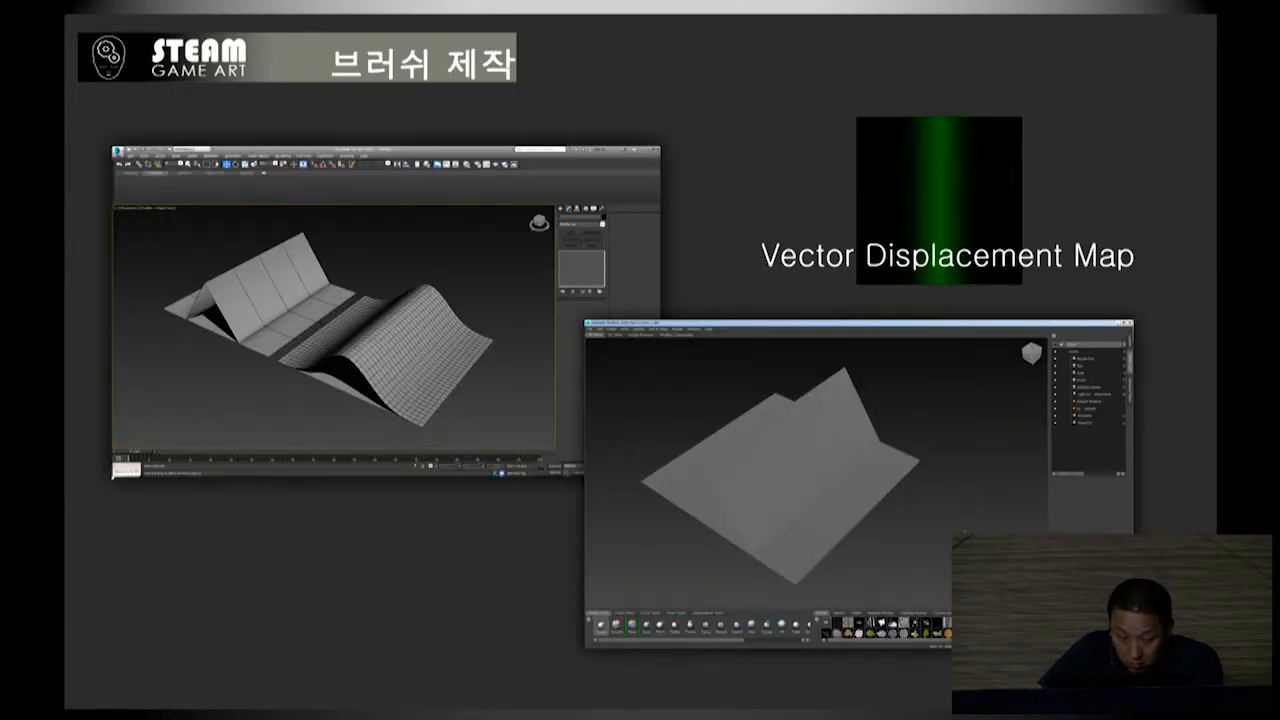
{"action": "key", "text": "Right"}
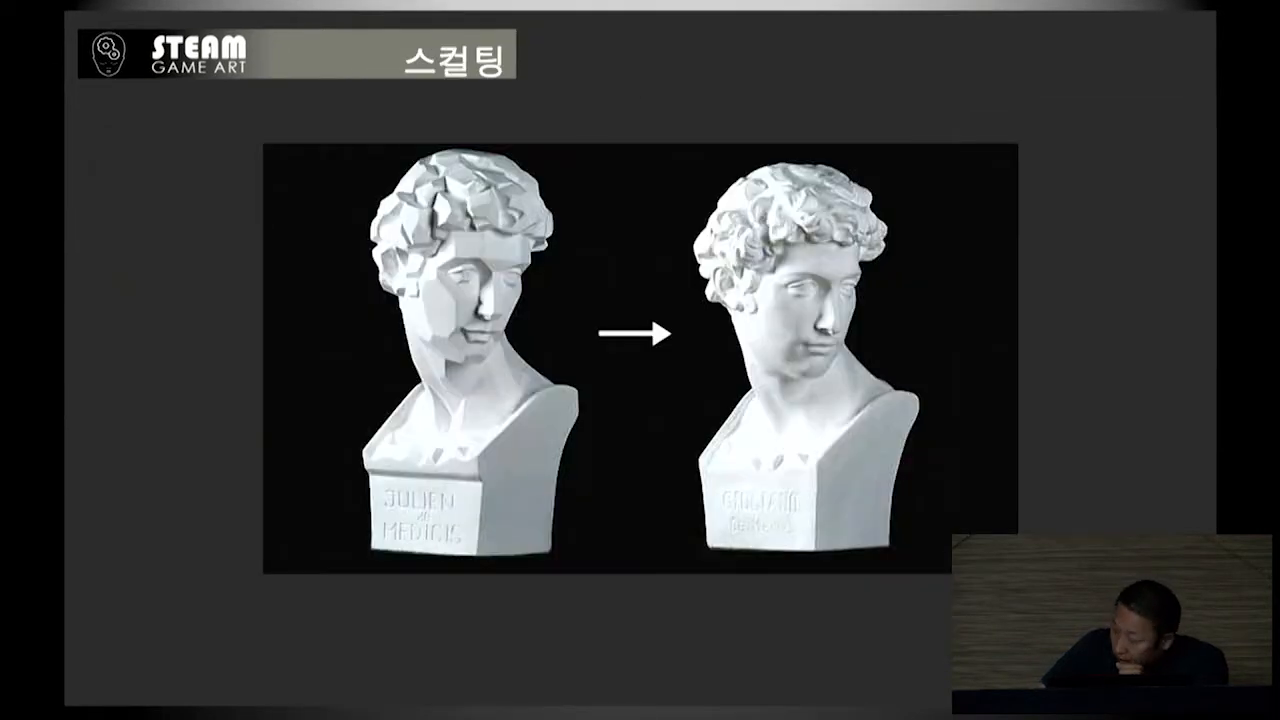
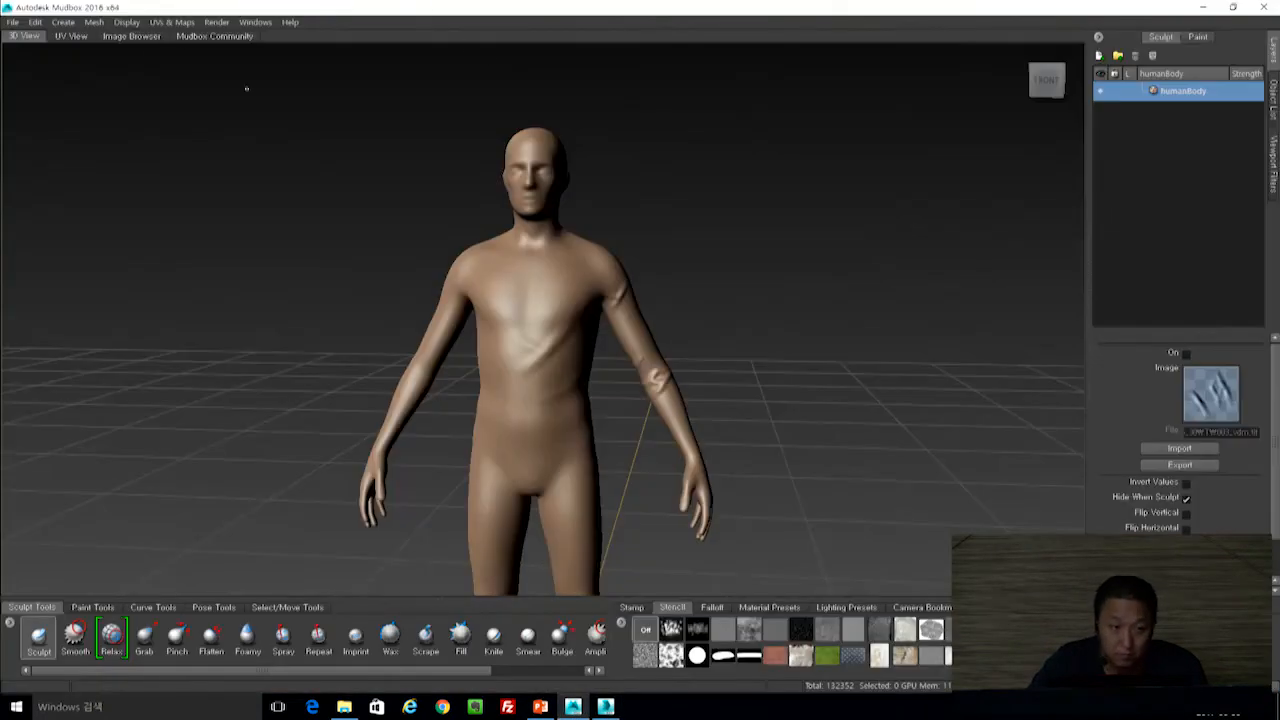
Start a new scene without saving the current one, using the Basic Head template.
{"action": "left_click", "coordinate": [14, 22]}
{"action": "left_click", "coordinate": [30, 37]}
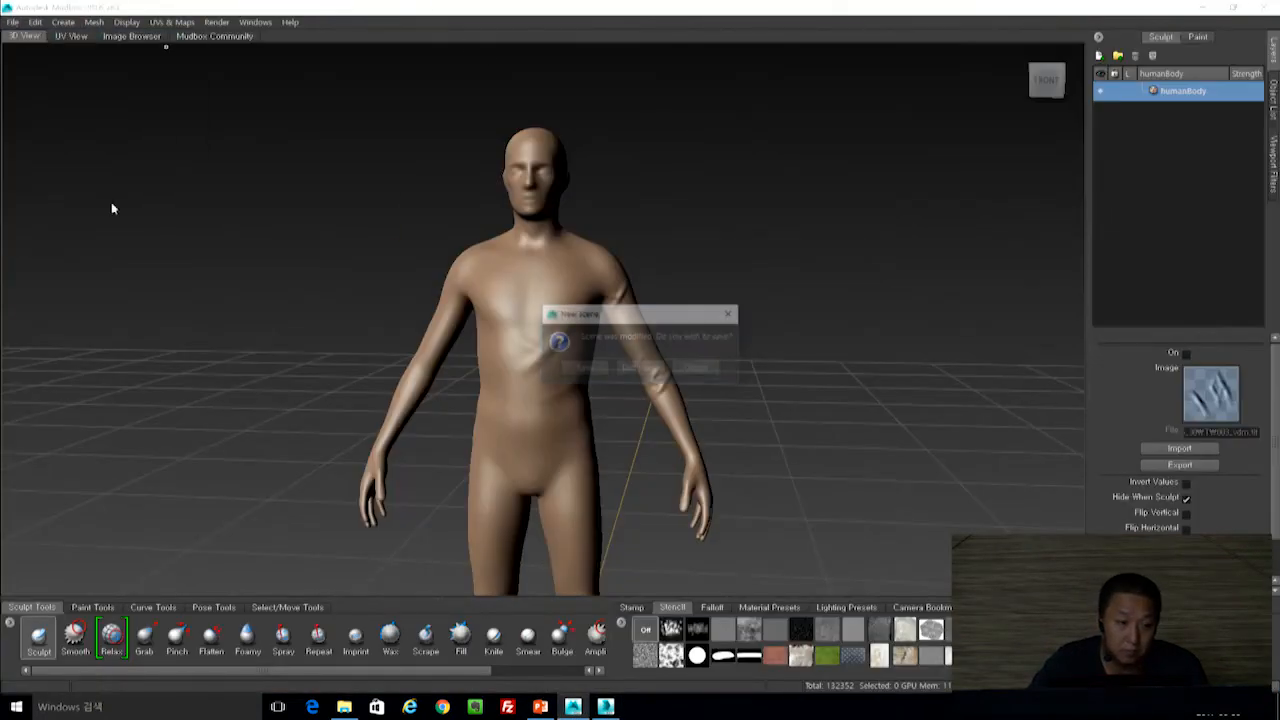
{"action": "left_click", "coordinate": [626, 368]}
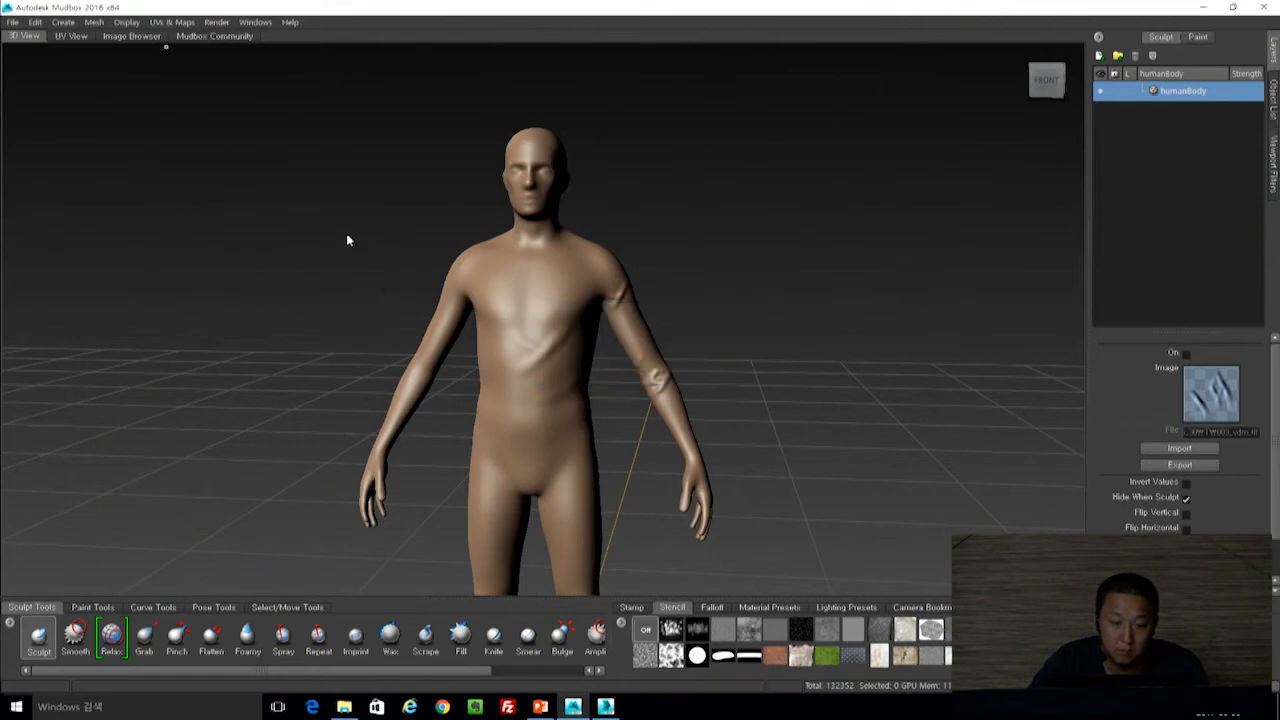
{"action": "left_click", "coordinate": [660, 242]}
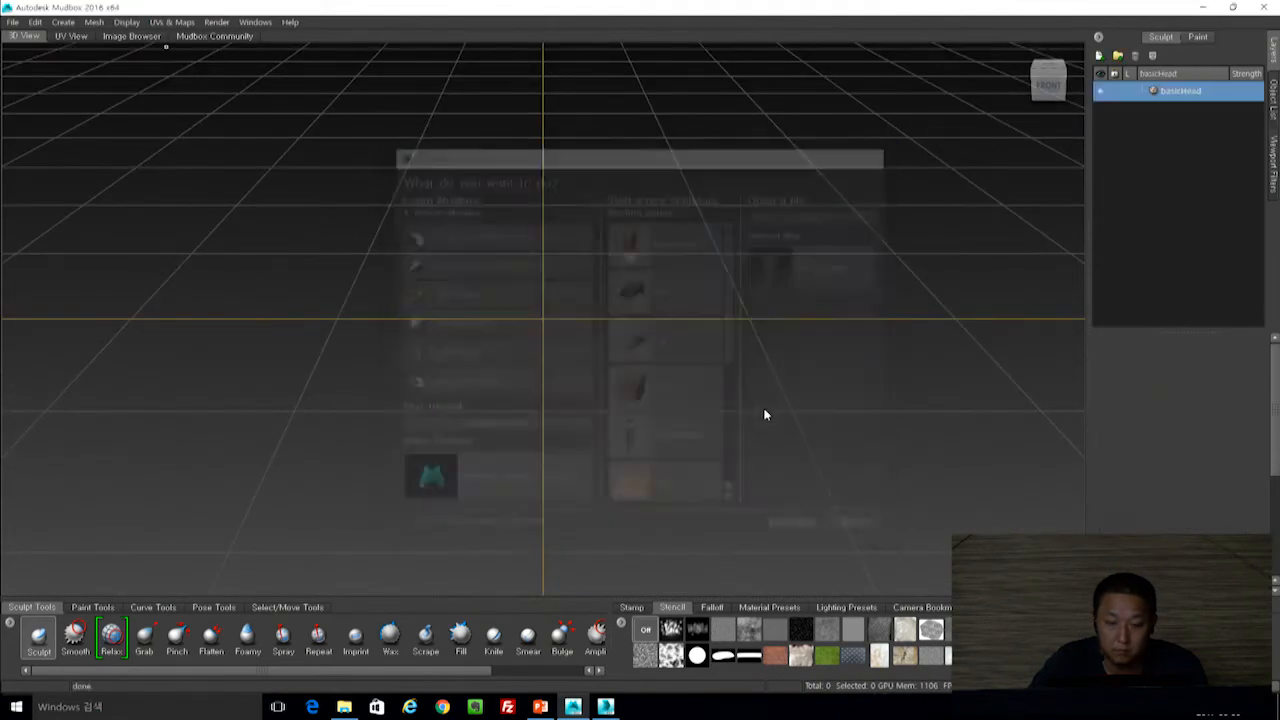
{"action": "left_click_drag", "start_coordinate": [777, 300], "coordinate": [738, 252], "text": "alt"}
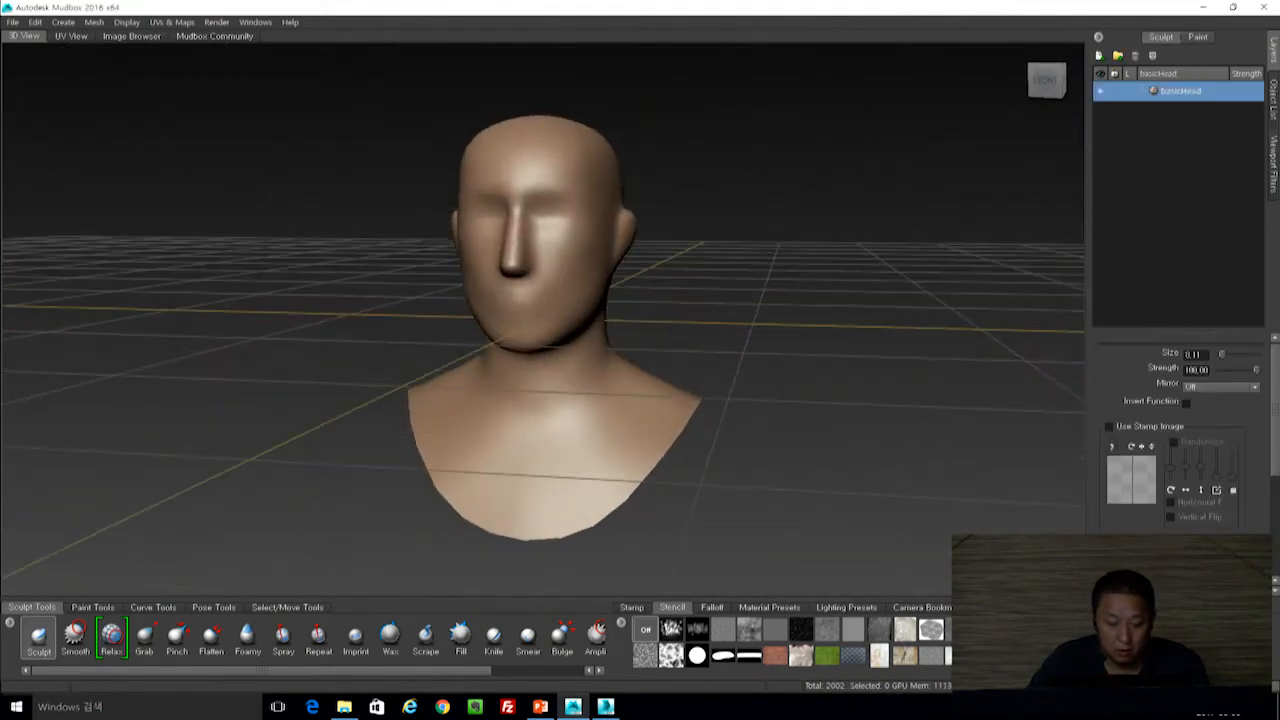
Hide the scene grid and subdivide the basic head mesh by two levels.
{"action": "right_click", "coordinate": [745, 260]}
{"action": "left_click", "coordinate": [743, 234]}
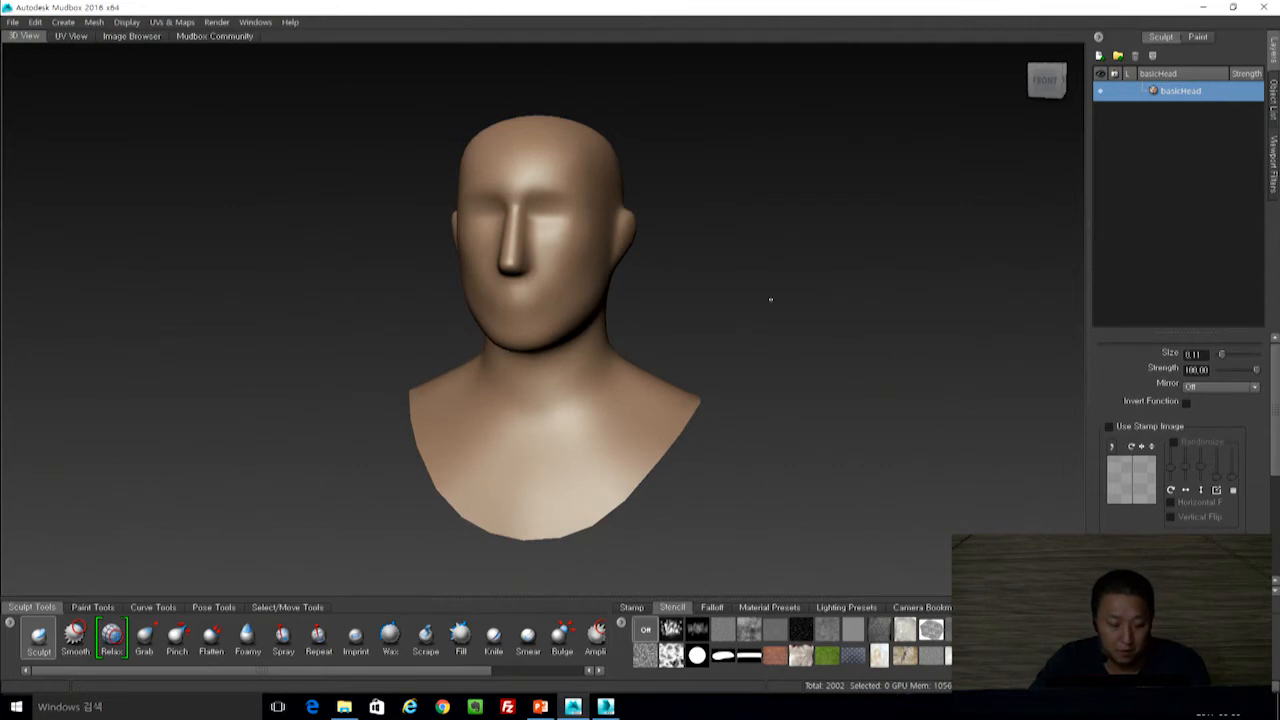
{"action": "key", "text": "shift+d"}
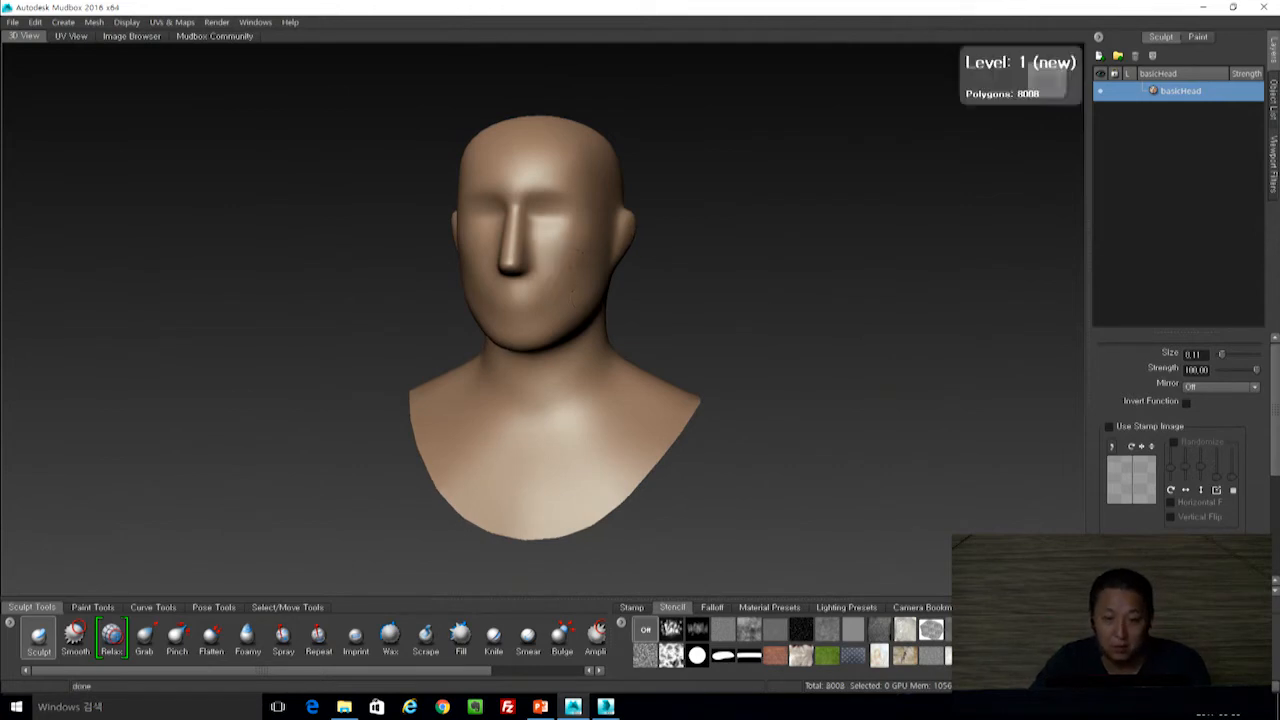
{"action": "key", "text": "shift+d"}
{"action": "left_click_drag", "start_coordinate": [815, 322], "coordinate": [857, 312], "text": "alt"}
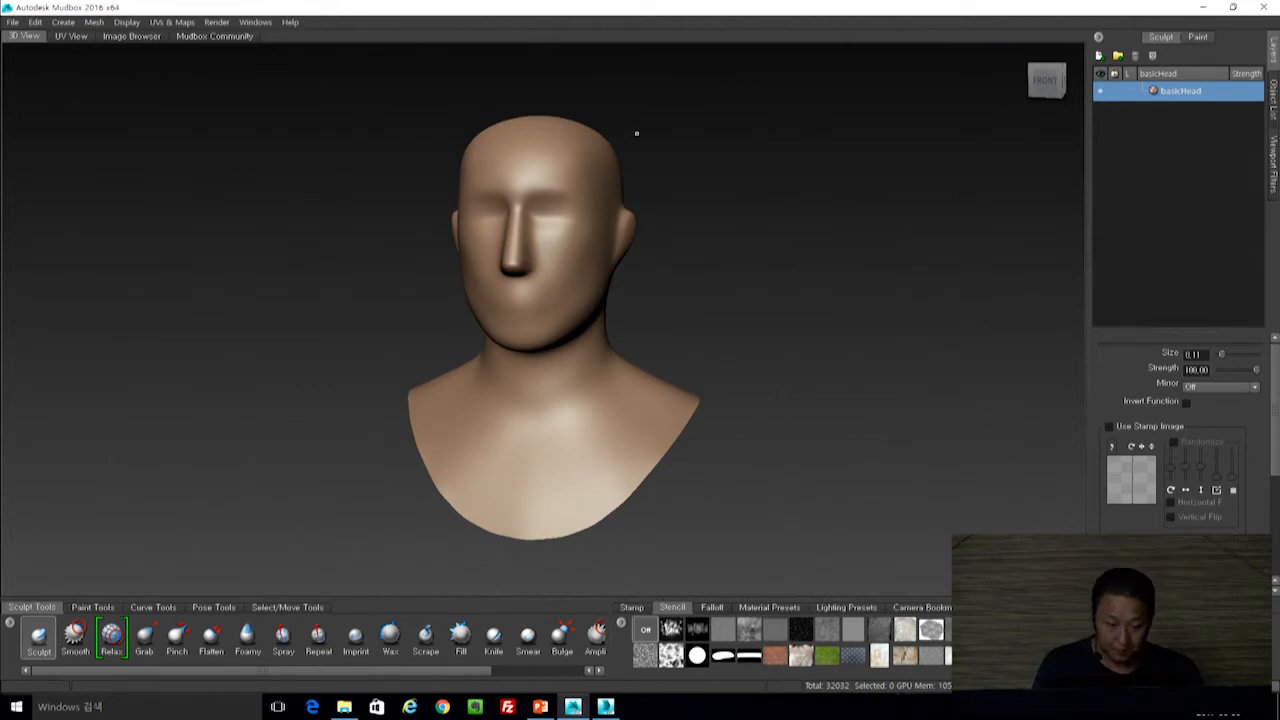
Mirror the Sculpt brush across X and set its size to 21.59.
{"action": "left_click_drag", "start_coordinate": [784, 190], "coordinate": [722, 188], "text": "alt"}
{"action": "right_click_drag", "start_coordinate": [716, 180], "coordinate": [790, 186], "text": "alt"}
{"action": "left_click_drag", "start_coordinate": [798, 196], "coordinate": [731, 189], "text": "alt"}
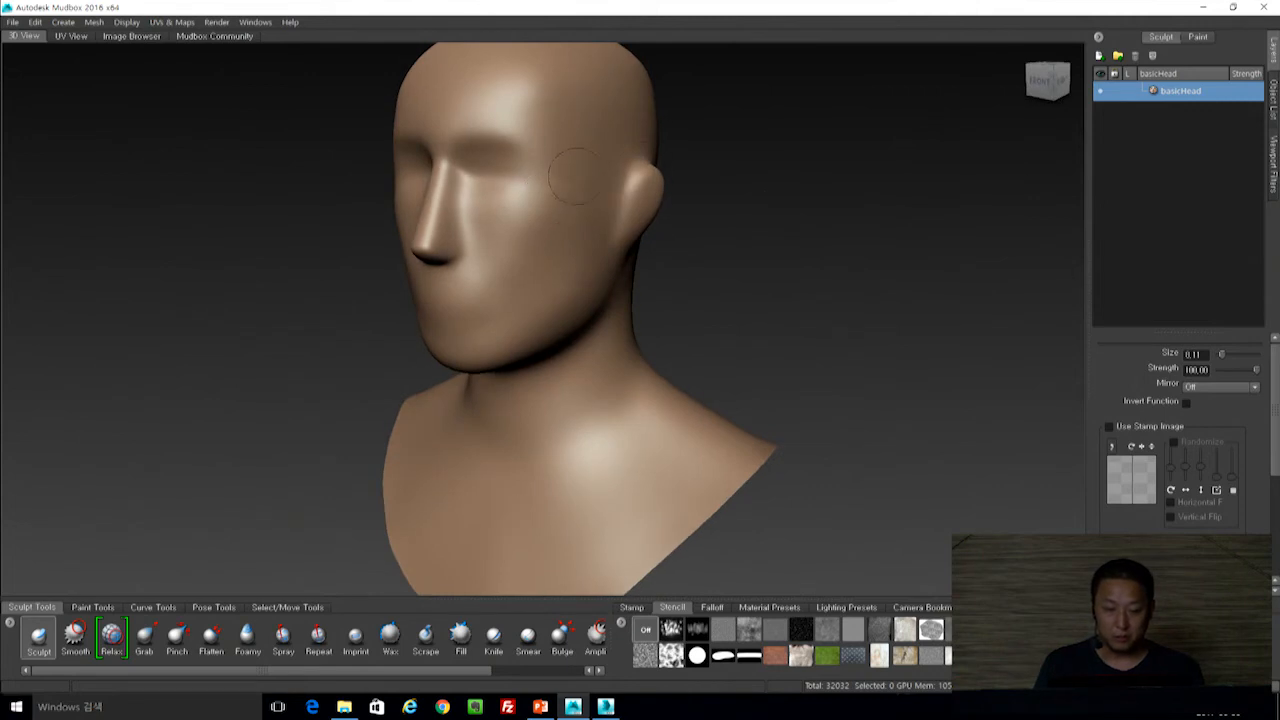
{"action": "left_click", "coordinate": [1222, 387]}
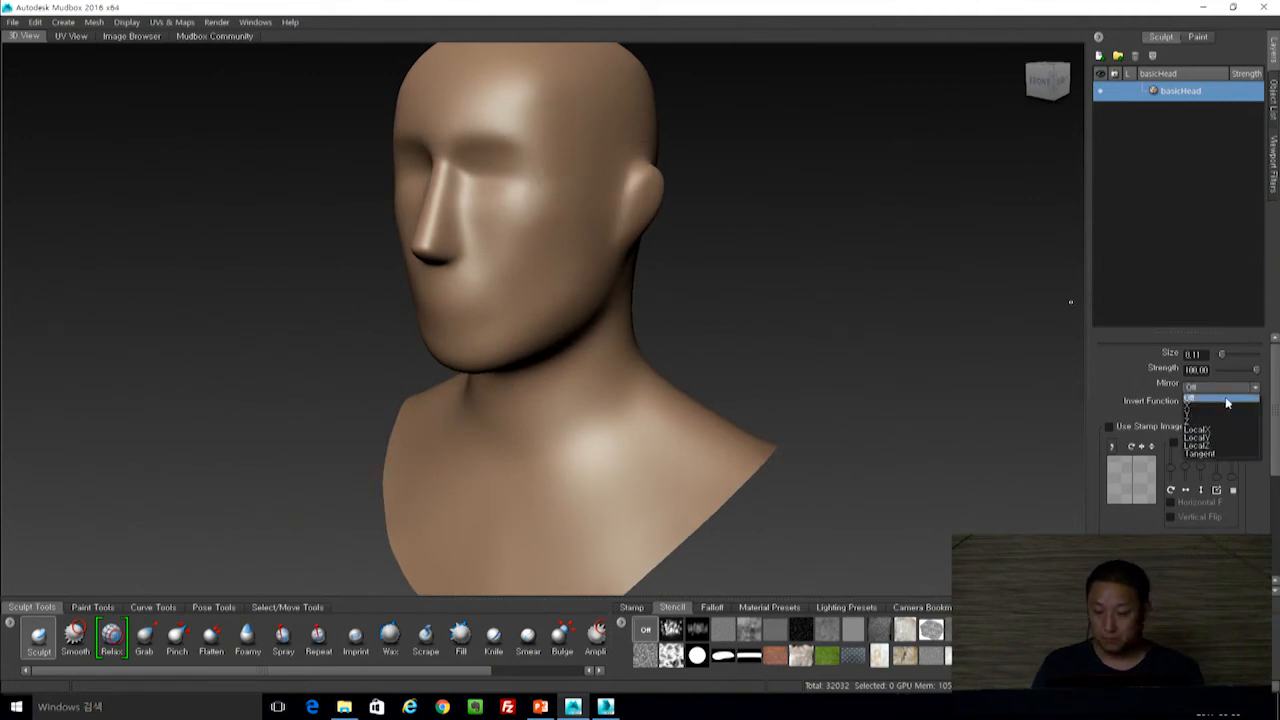
{"action": "left_click", "coordinate": [1222, 411]}
{"action": "left_click_drag", "start_coordinate": [803, 246], "coordinate": [526, 191], "text": "alt"}
{"action": "left_click_drag", "start_coordinate": [538, 243], "coordinate": [570, 243]}
Turn off the stencil and stamp, and set the Sculpt brush strength to 5.02.
{"action": "left_click", "coordinate": [649, 629]}
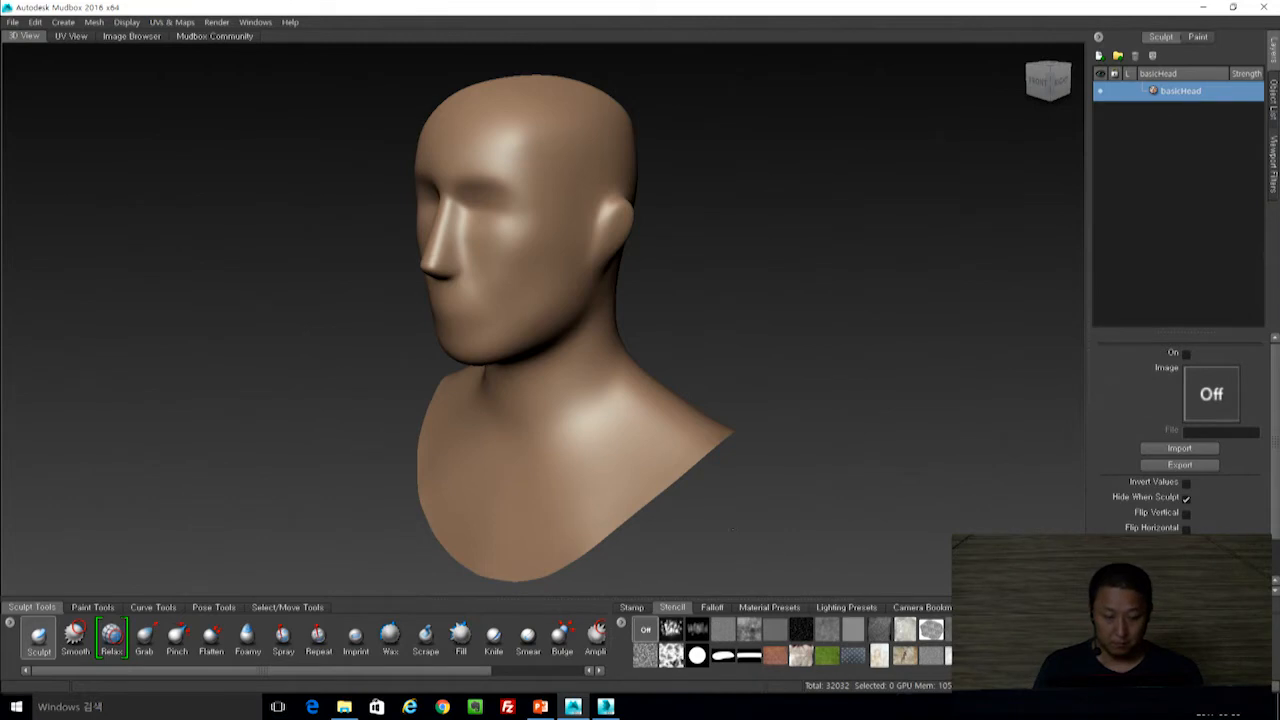
{"action": "left_click", "coordinate": [731, 530]}
{"action": "left_click", "coordinate": [1255, 372]}
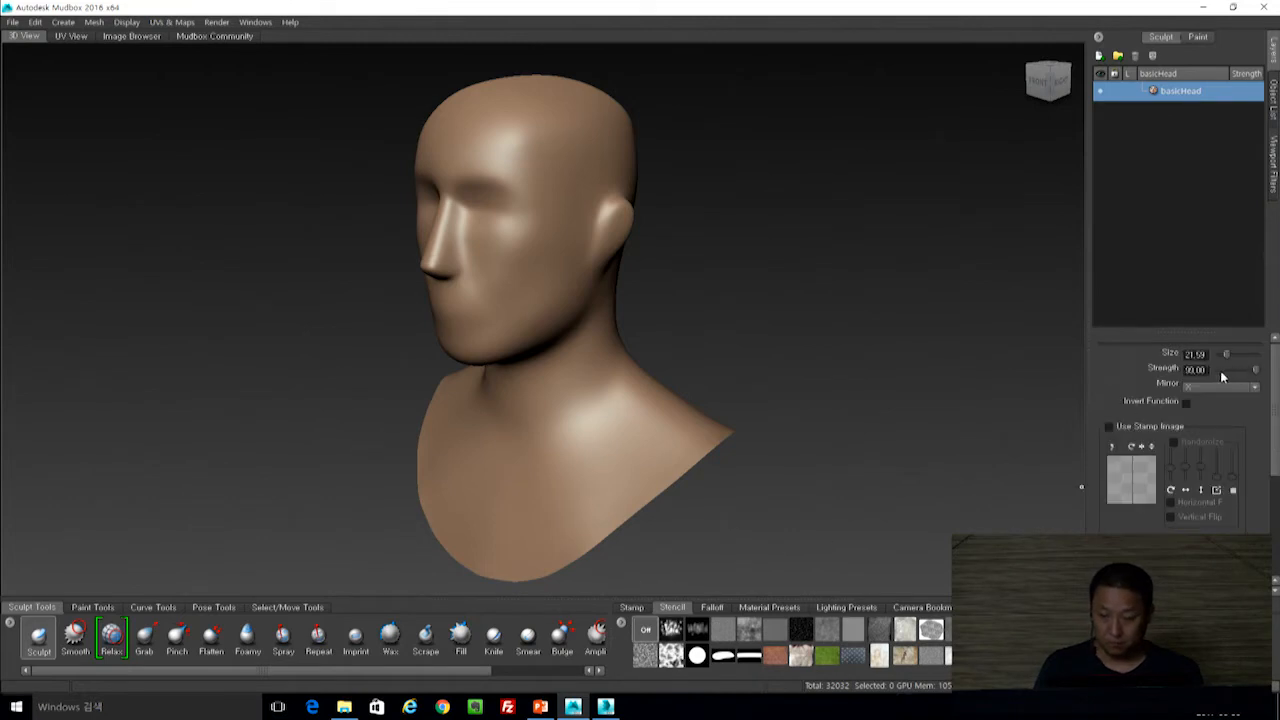
{"action": "left_click_drag", "start_coordinate": [1250, 369], "coordinate": [1230, 369]}
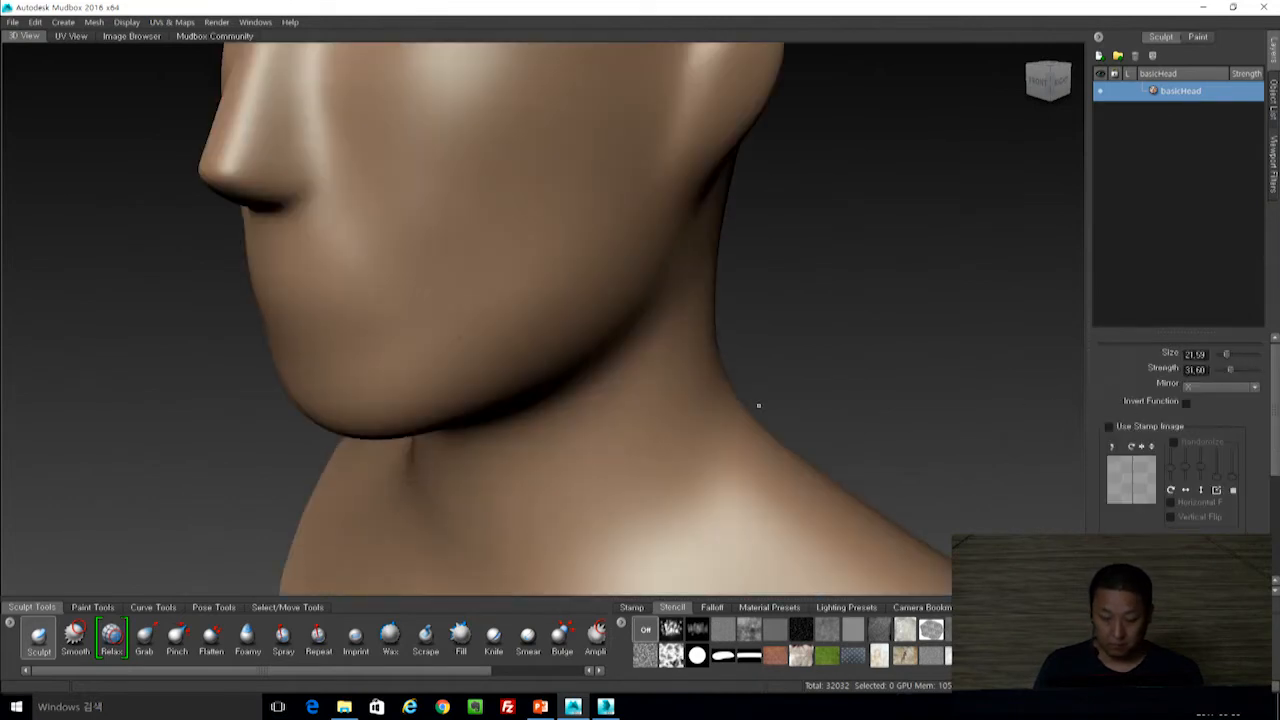
{"action": "left_click_drag", "start_coordinate": [592, 68], "coordinate": [592, 222]}
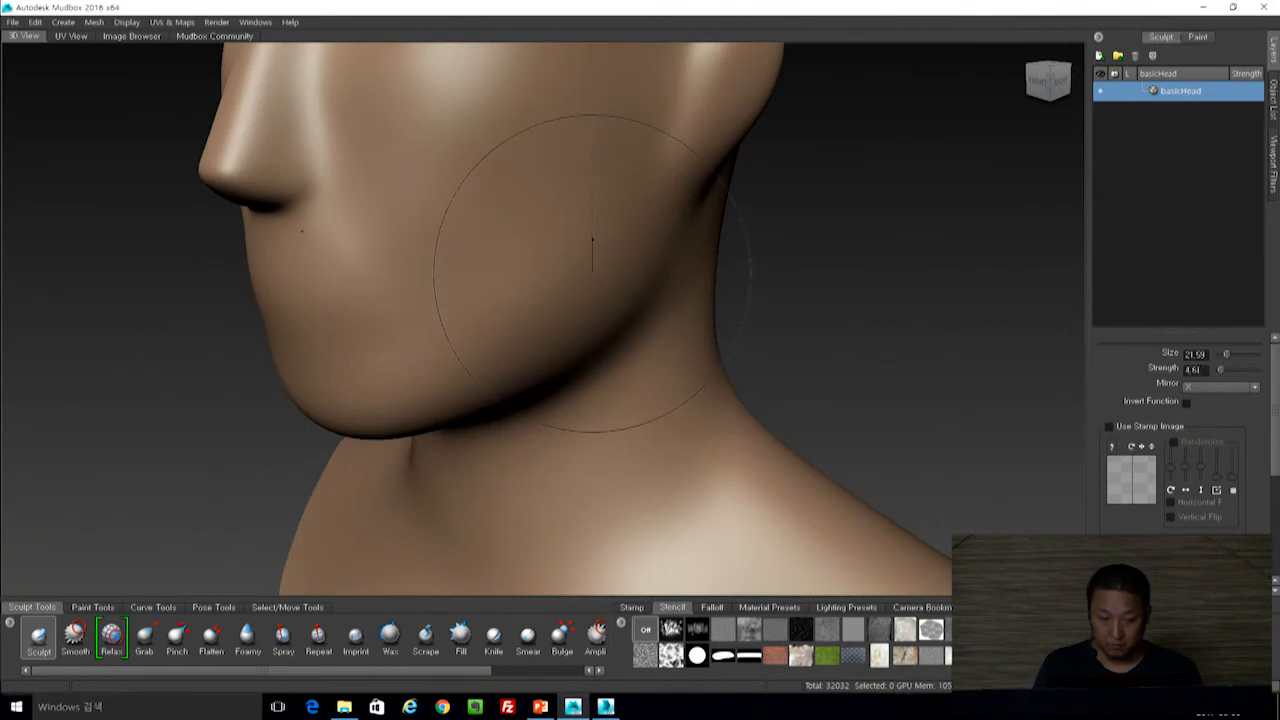
{"action": "left_click", "coordinate": [632, 607]}
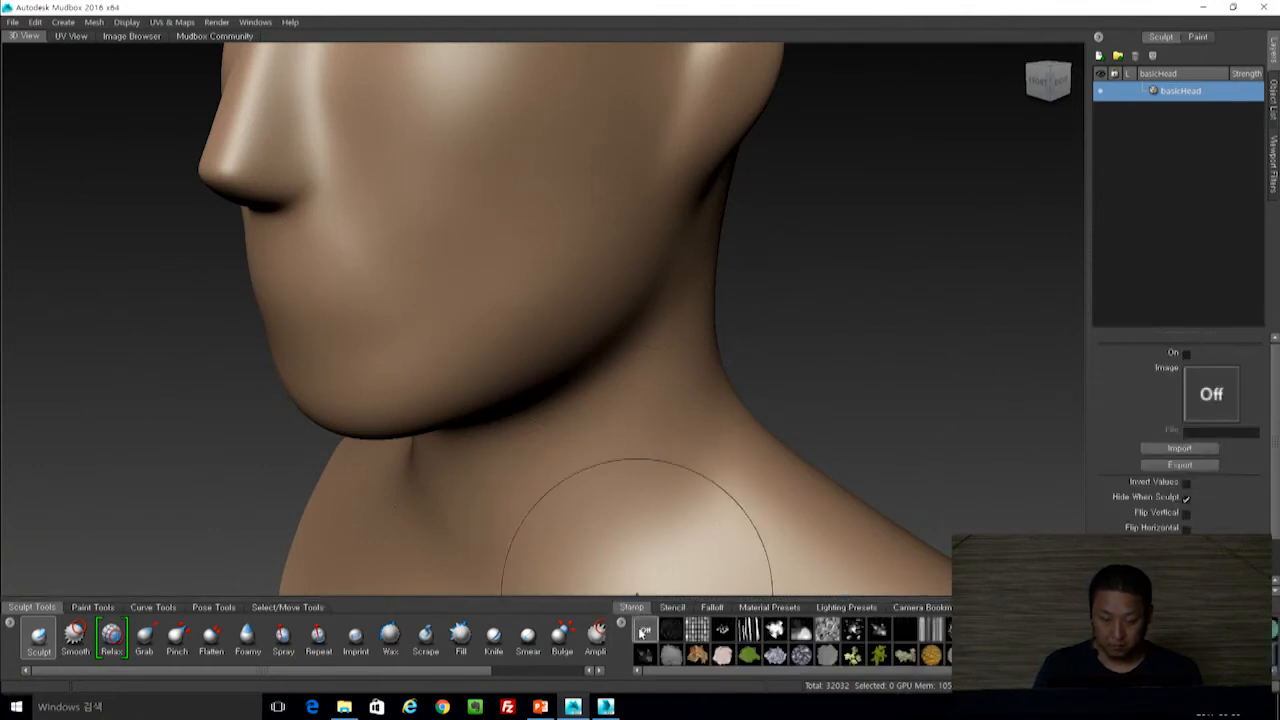
{"action": "left_click", "coordinate": [643, 632]}
Pull the brow and eye sockets down the face using the Grab brush at size 40.31.
{"action": "right_click_drag", "start_coordinate": [857, 335], "coordinate": [759, 234], "text": "alt"}
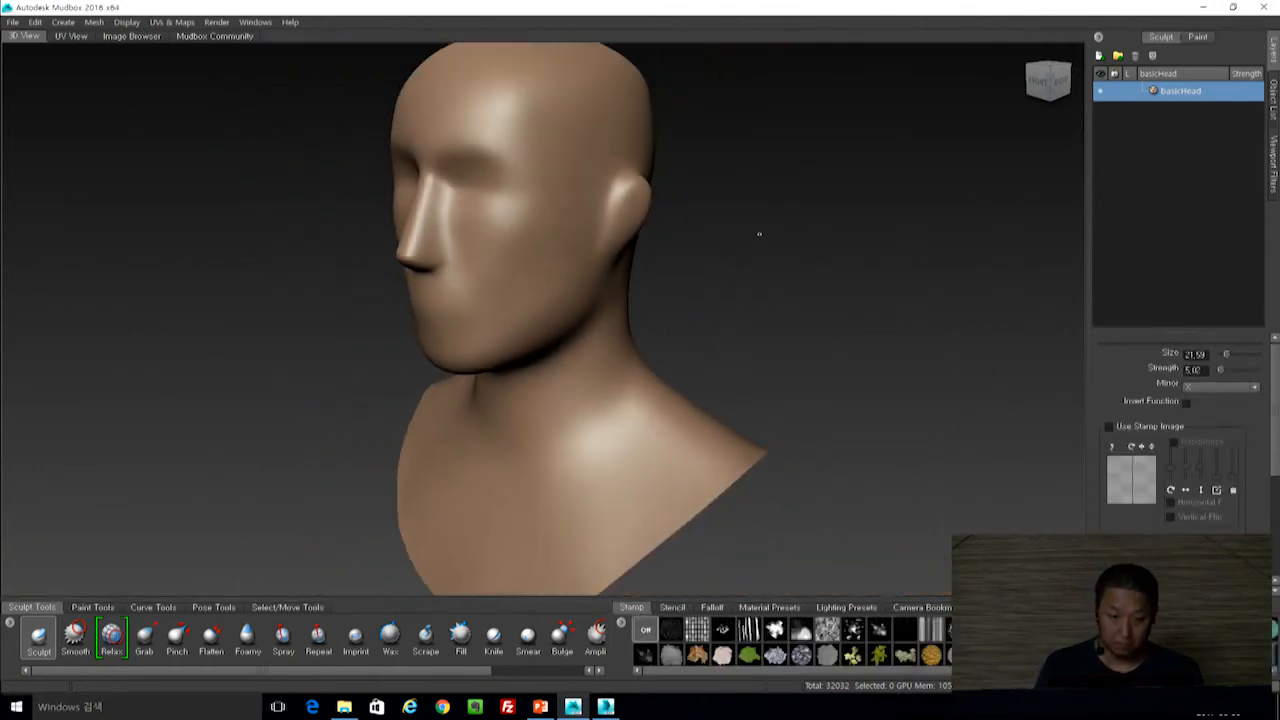
{"action": "left_click_drag", "start_coordinate": [759, 234], "coordinate": [754, 274], "text": "alt"}
{"action": "right_click_drag", "start_coordinate": [754, 274], "coordinate": [734, 286], "text": "alt"}
{"action": "middle_click_drag", "start_coordinate": [734, 286], "coordinate": [729, 361], "text": "alt"}
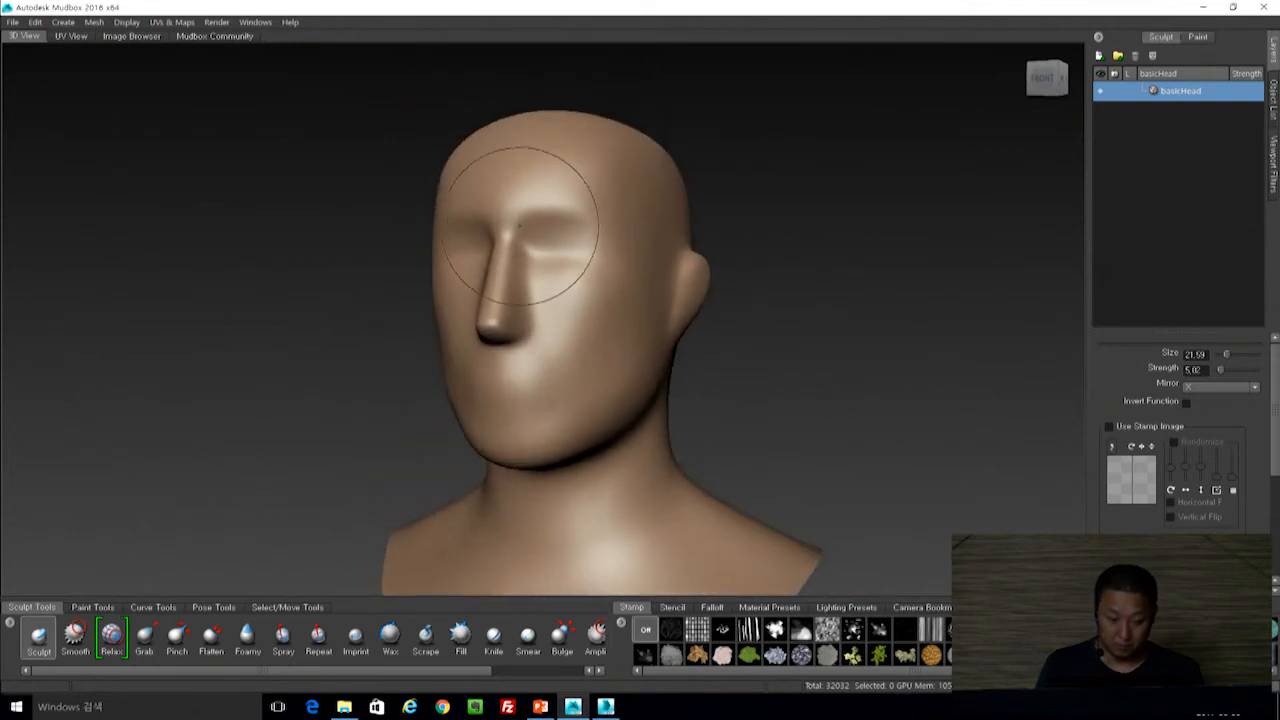
{"action": "left_click_drag", "start_coordinate": [520, 226], "coordinate": [591, 457], "text": "alt"}
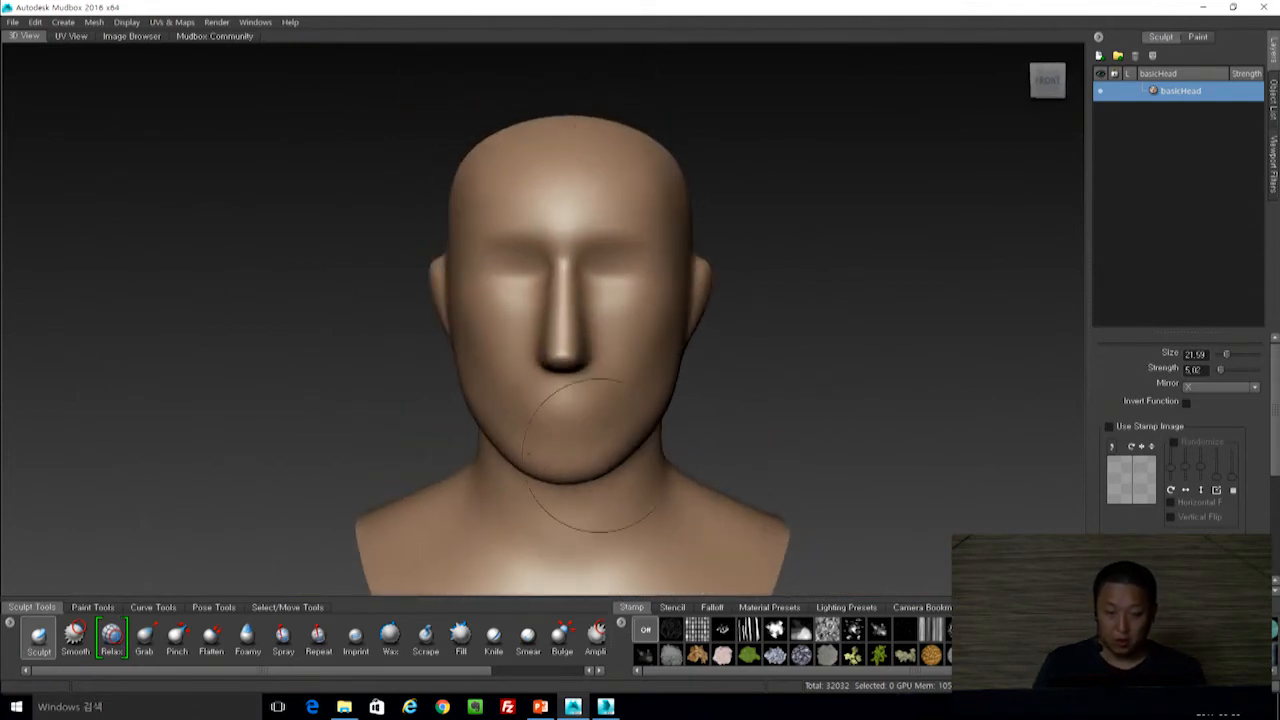
{"action": "mouse_move", "coordinate": [780, 280]}
{"action": "left_mouse_down", "text": "alt"}
{"action": "mouse_move", "coordinate": [897, 298]}
{"action": "mouse_move", "coordinate": [700, 300]}
{"action": "left_mouse_up", "text": "alt"}
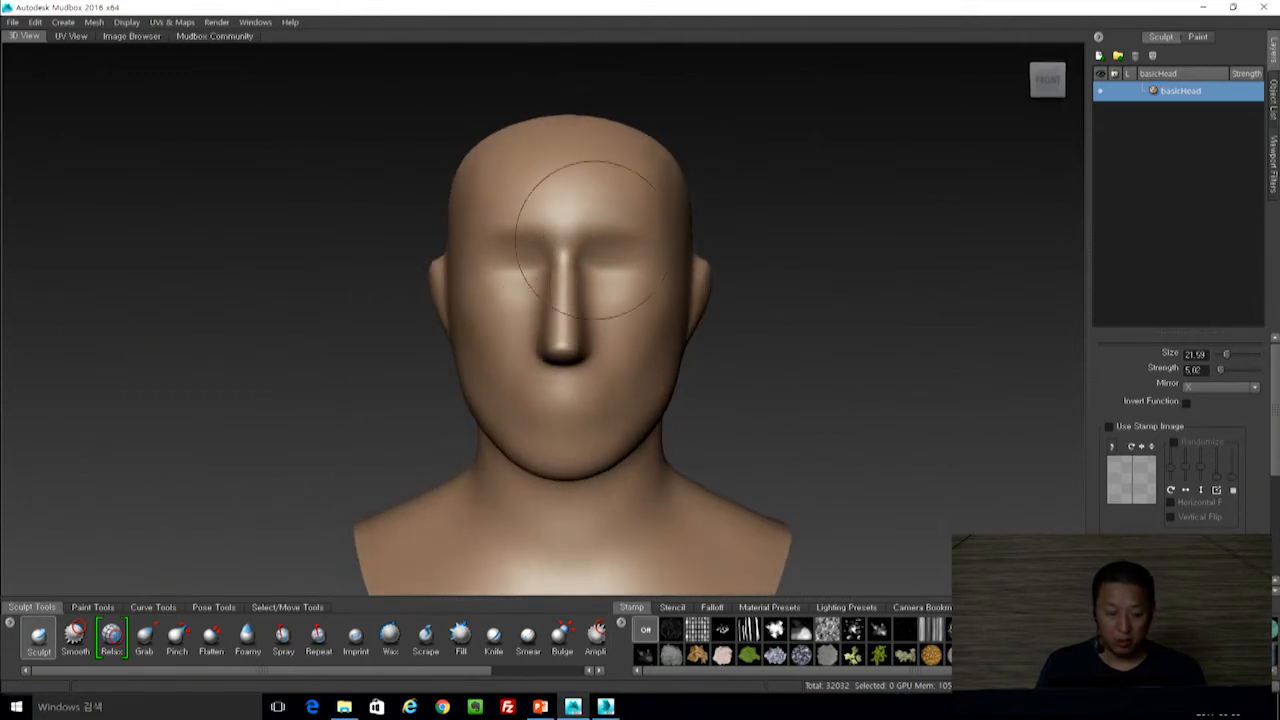
{"action": "key", "text": "3"}
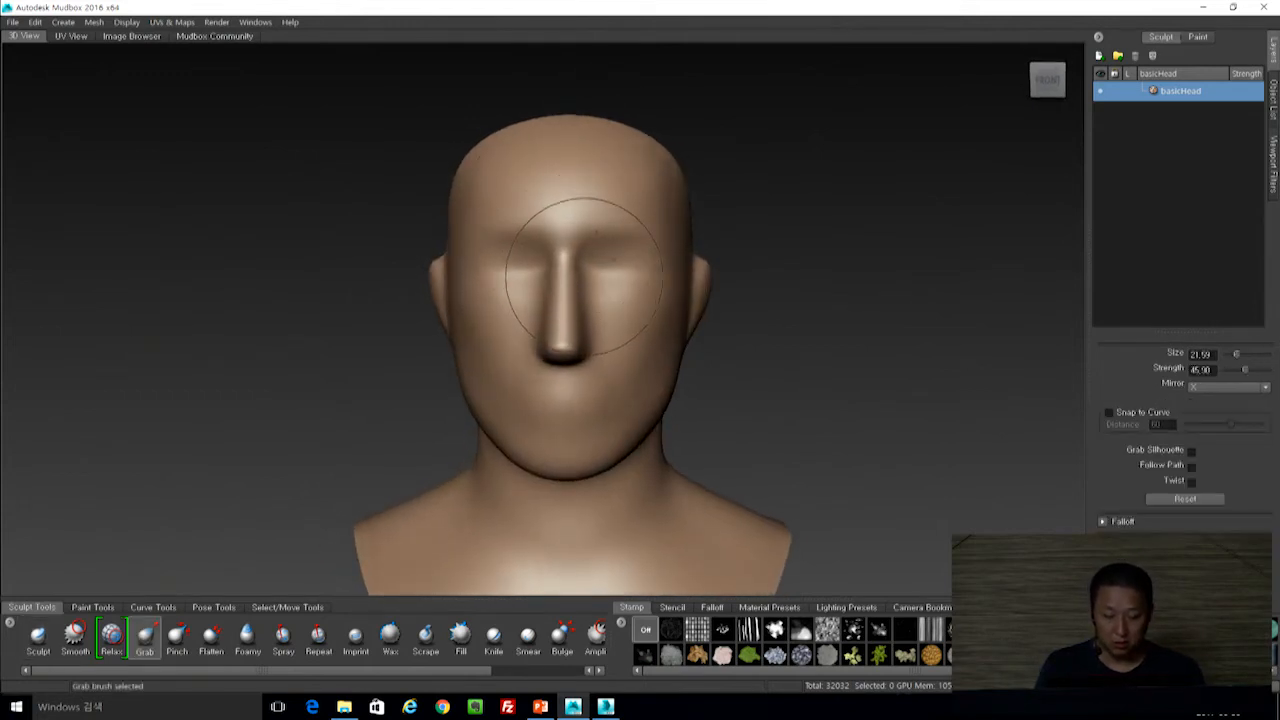
{"action": "key", "text": "b"}
{"action": "left_click_drag", "start_coordinate": [600, 286], "coordinate": [605, 251]}
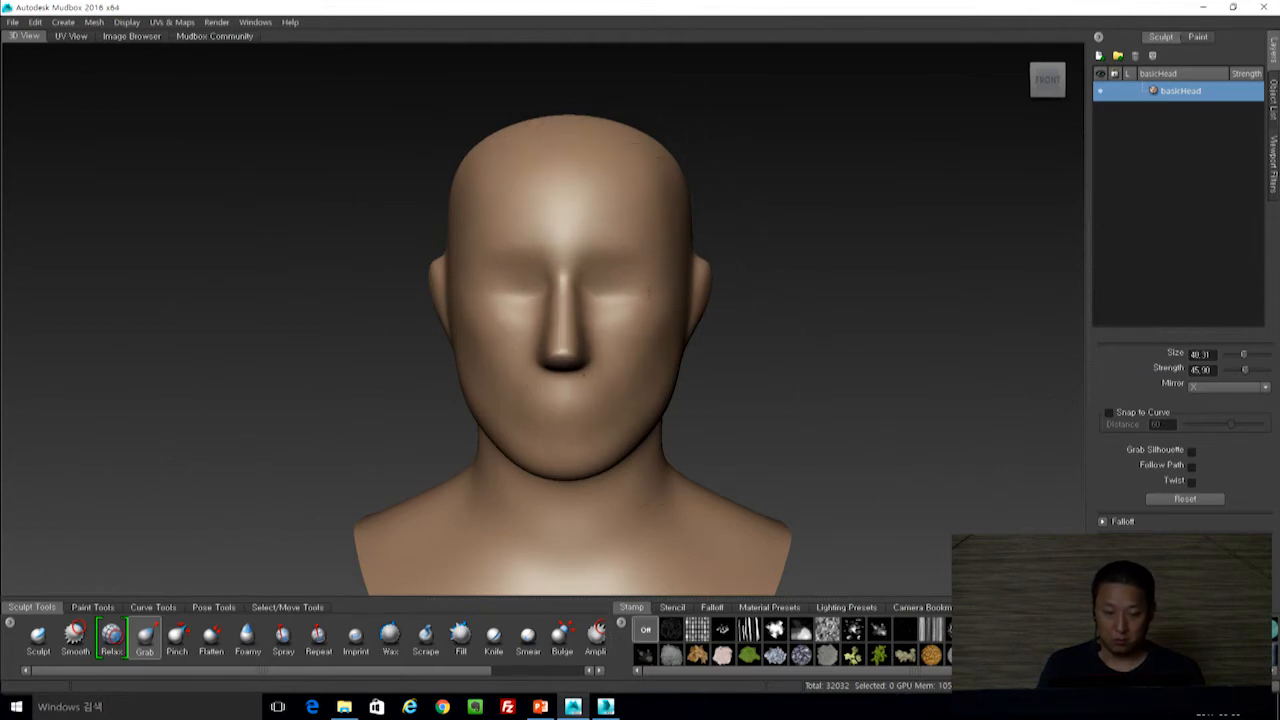
Sculpt a cheekbone ridge from below the eye toward the ear with the Sculpt brush at size 16.81.
{"action": "right_click_drag", "start_coordinate": [816, 342], "coordinate": [803, 206], "text": "alt"}
{"action": "left_click_drag", "start_coordinate": [803, 206], "coordinate": [731, 243], "text": "alt"}
{"action": "left_click_drag", "start_coordinate": [600, 280], "coordinate": [548, 281]}
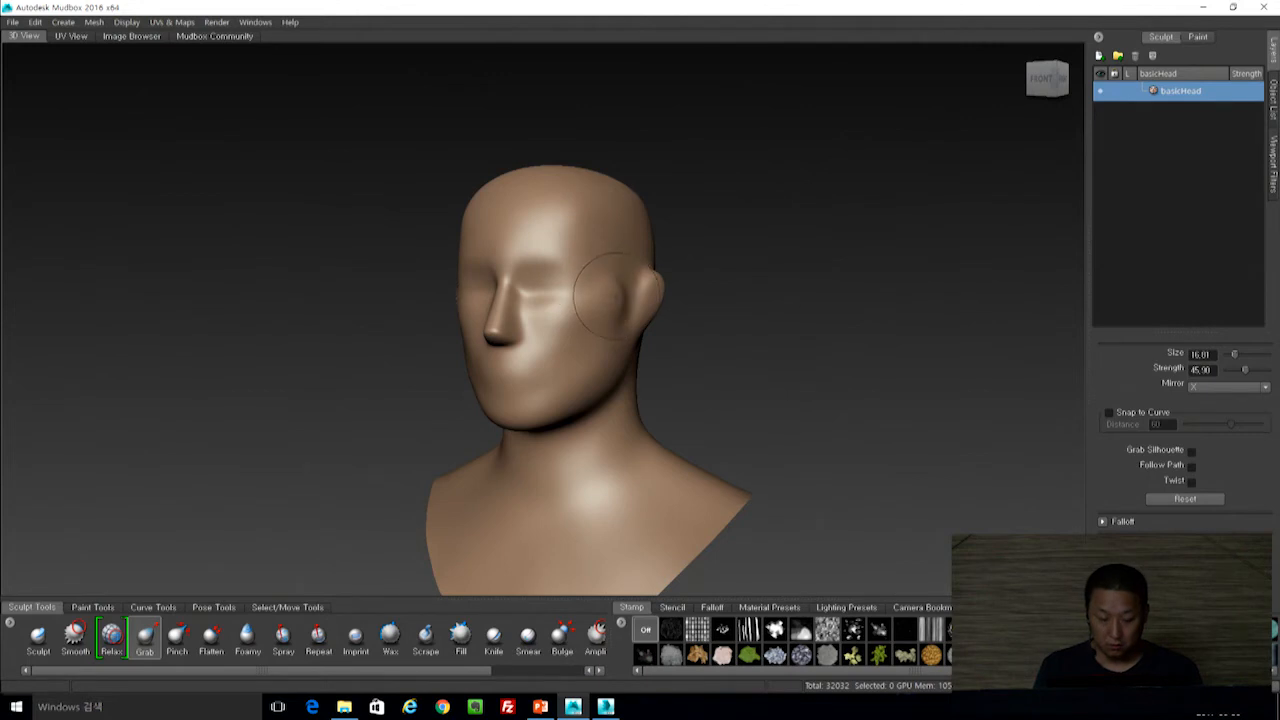
{"action": "key", "text": "1"}
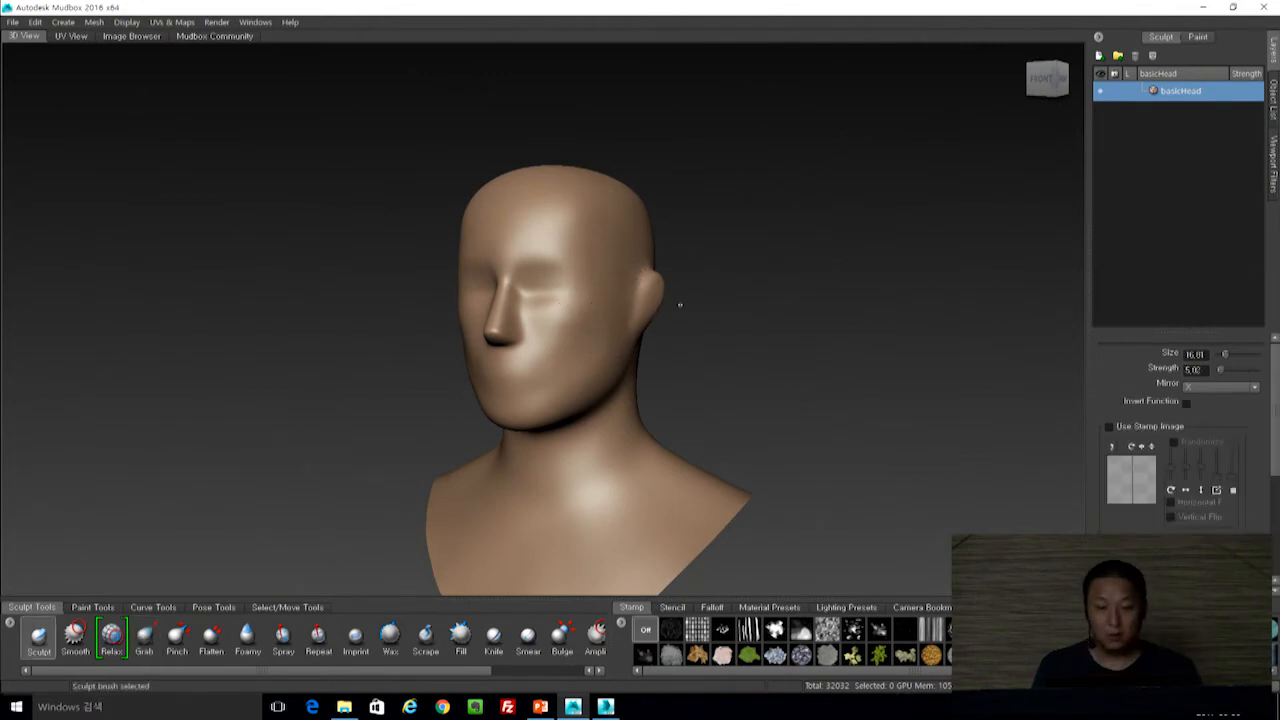
{"action": "left_click_drag", "start_coordinate": [608, 312], "coordinate": [592, 302], "text": "alt"}
{"action": "right_click_drag", "start_coordinate": [593, 304], "coordinate": [604, 302], "text": "alt"}
{"action": "left_click_drag", "start_coordinate": [551, 320], "coordinate": [632, 296]}
{"action": "left_click_drag", "start_coordinate": [632, 296], "coordinate": [676, 288], "text": "alt"}
{"action": "left_click_drag", "start_coordinate": [823, 272], "coordinate": [880, 268], "text": "alt"}
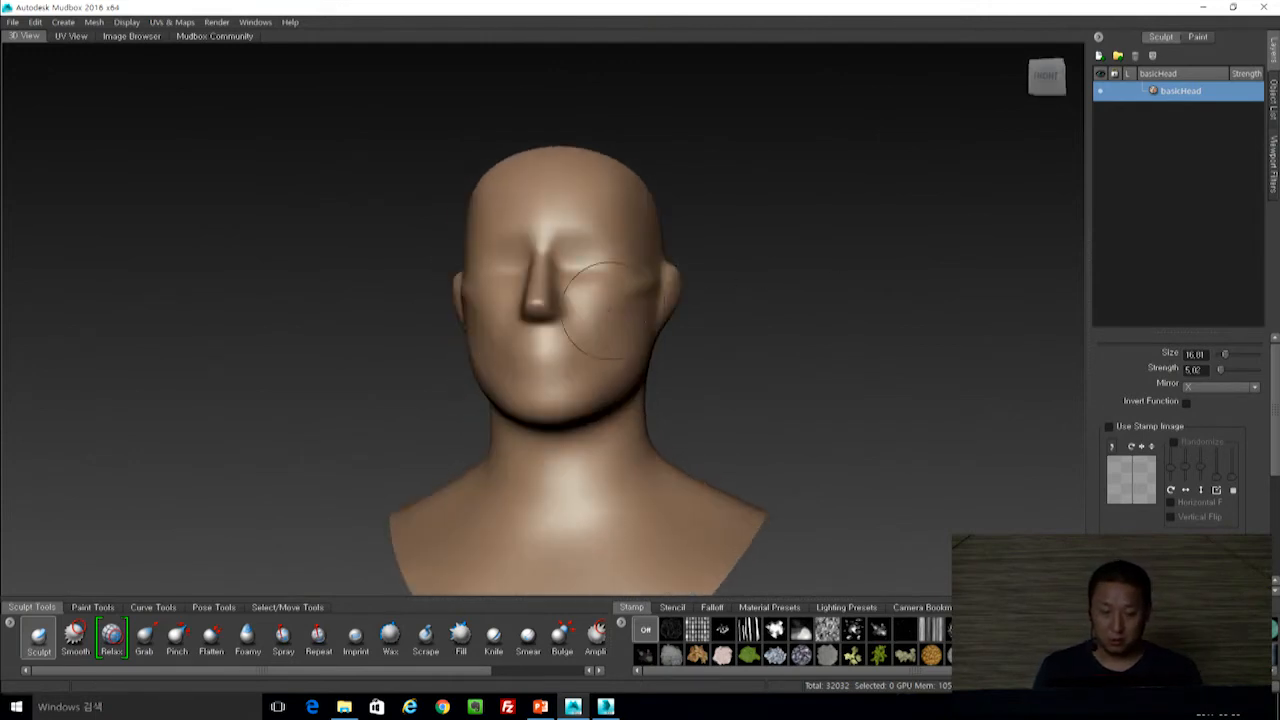
Sculpt a ridge from the cheekbone down beside the mouth and another along the temple.
{"action": "left_click_drag", "start_coordinate": [729, 266], "coordinate": [660, 272], "text": "alt"}
{"action": "mouse_move", "coordinate": [582, 318]}
{"action": "left_mouse_down"}
{"action": "mouse_move", "coordinate": [595, 321]}
{"action": "mouse_move", "coordinate": [602, 302]}
{"action": "mouse_move", "coordinate": [572, 366]}
{"action": "left_mouse_up"}
{"action": "left_click_drag", "start_coordinate": [735, 316], "coordinate": [668, 334], "text": "alt"}
{"action": "left_click_drag", "start_coordinate": [543, 253], "coordinate": [585, 292]}
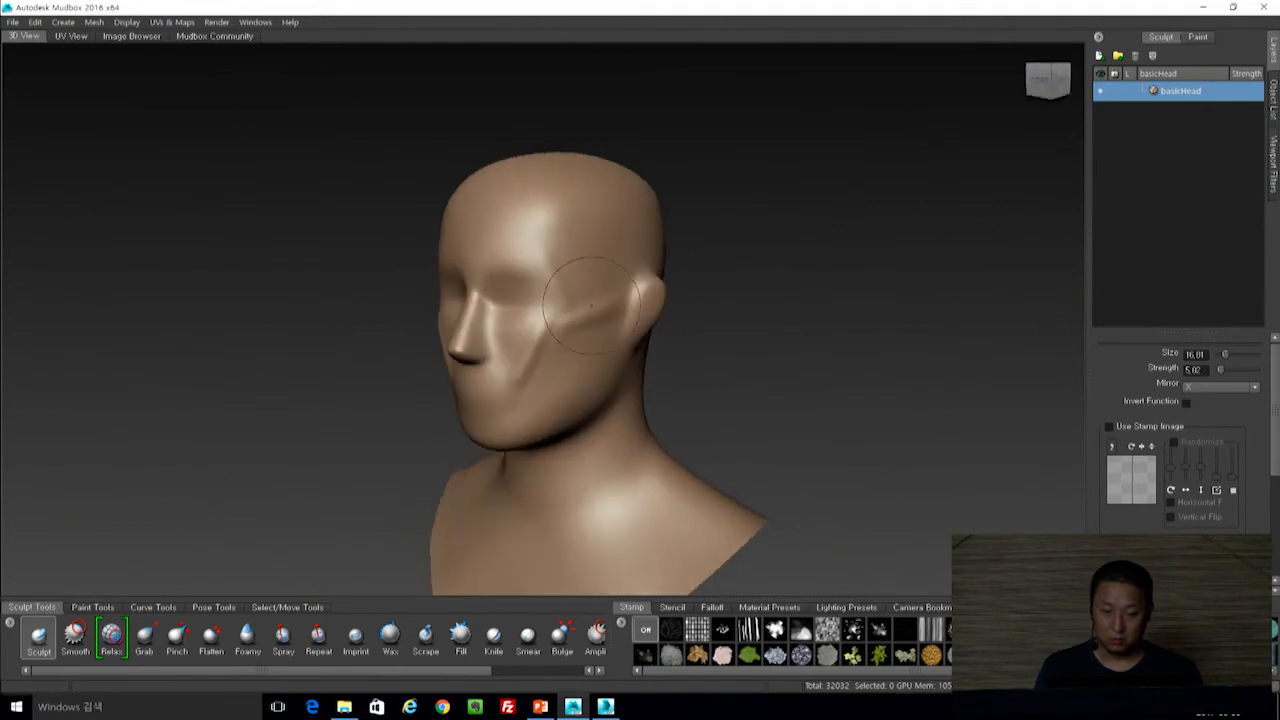
Build up the chin and jawline, and sculpt ridges from the cheekbone and ear down to the jaw.
{"action": "left_click_drag", "start_coordinate": [608, 384], "coordinate": [654, 351], "text": "alt"}
{"action": "left_click_drag", "start_coordinate": [501, 399], "coordinate": [514, 397]}
{"action": "left_click_drag", "start_coordinate": [615, 300], "coordinate": [508, 337], "text": "alt"}
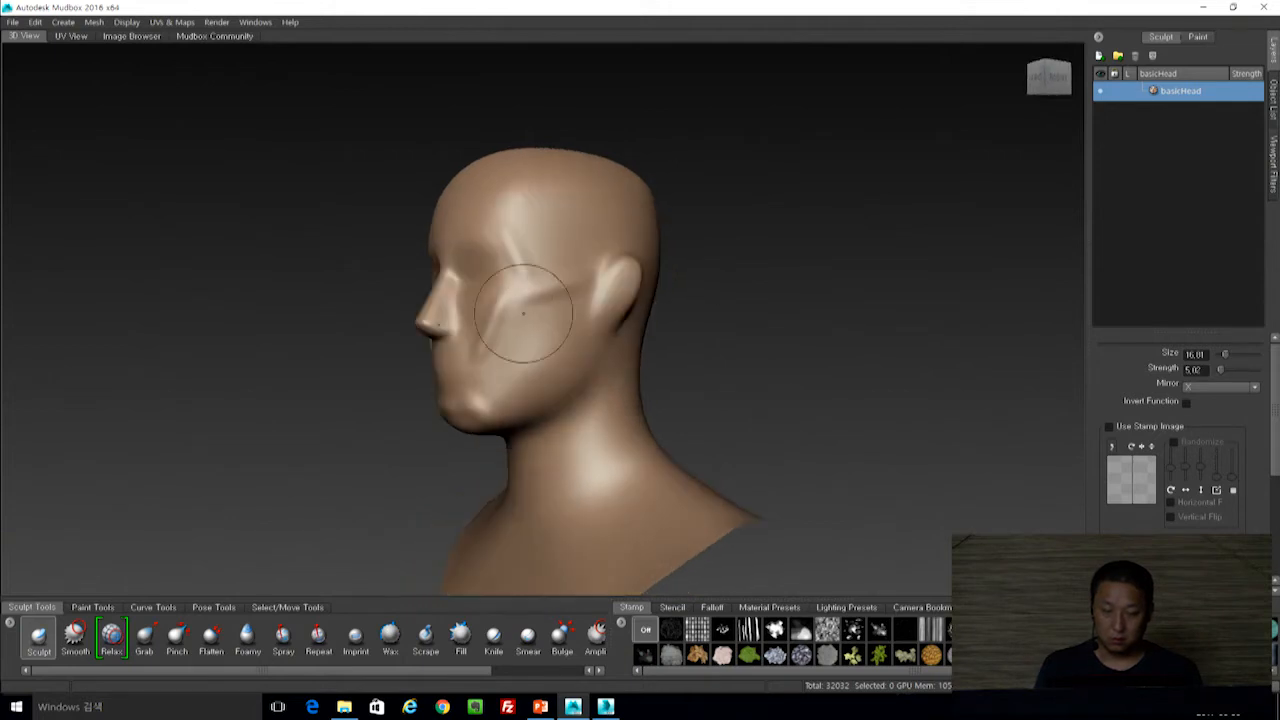
{"action": "left_click_drag", "start_coordinate": [590, 284], "coordinate": [570, 366]}
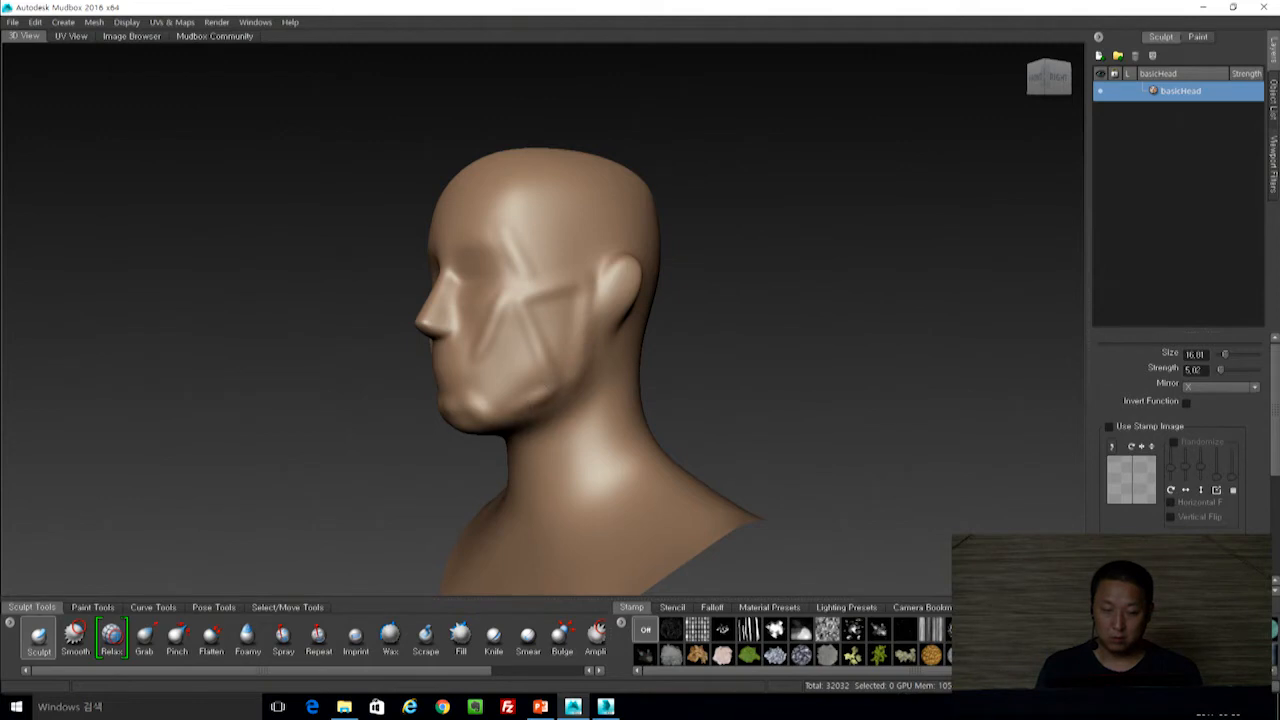
{"action": "mouse_move", "coordinate": [780, 314]}
{"action": "left_mouse_down", "text": "alt"}
{"action": "mouse_move", "coordinate": [843, 332]}
{"action": "mouse_move", "coordinate": [771, 331]}
{"action": "left_mouse_up", "text": "alt"}
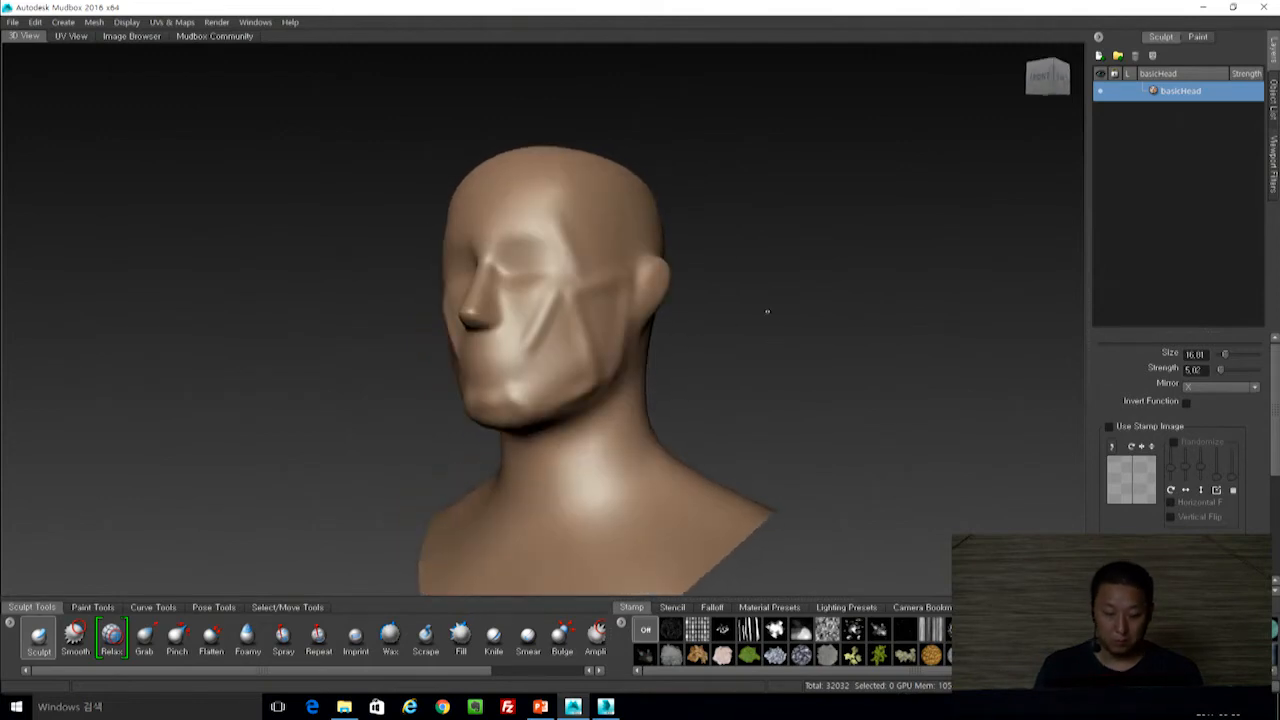
Flatten the planes of the cheek and jaw using the Flatten brush at strength 15.00.
{"action": "key", "text": "6"}
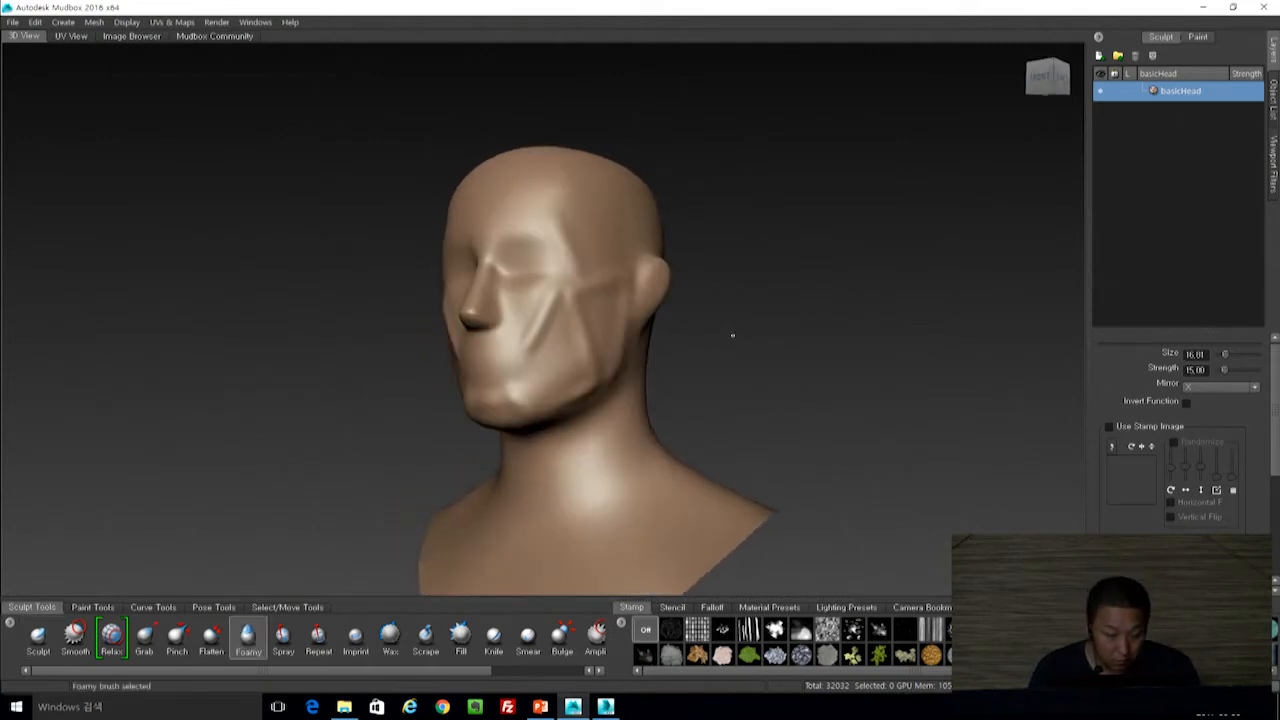
{"action": "key", "text": "5"}
{"action": "mouse_move", "coordinate": [603, 326]}
{"action": "left_mouse_down"}
{"action": "mouse_move", "coordinate": [584, 356]}
{"action": "mouse_move", "coordinate": [553, 364]}
{"action": "mouse_move", "coordinate": [580, 272]}
{"action": "left_mouse_up"}
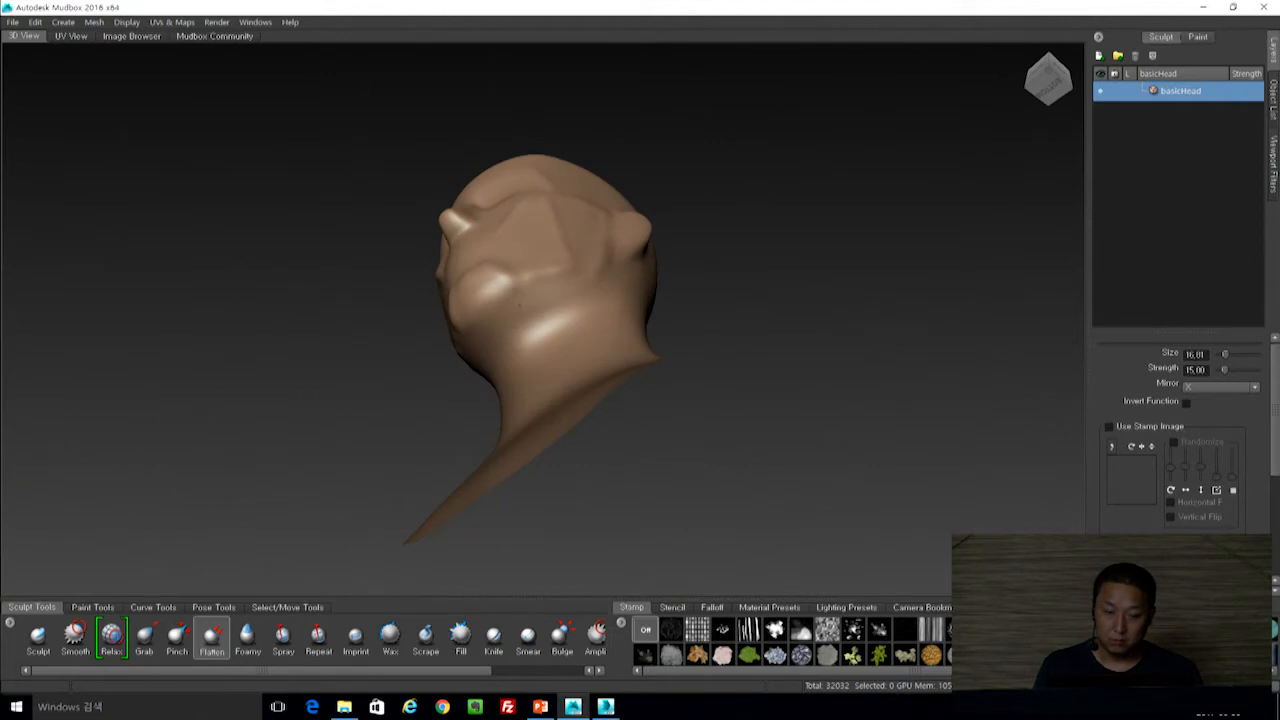
{"action": "left_click_drag", "start_coordinate": [689, 236], "coordinate": [640, 330], "text": "alt"}
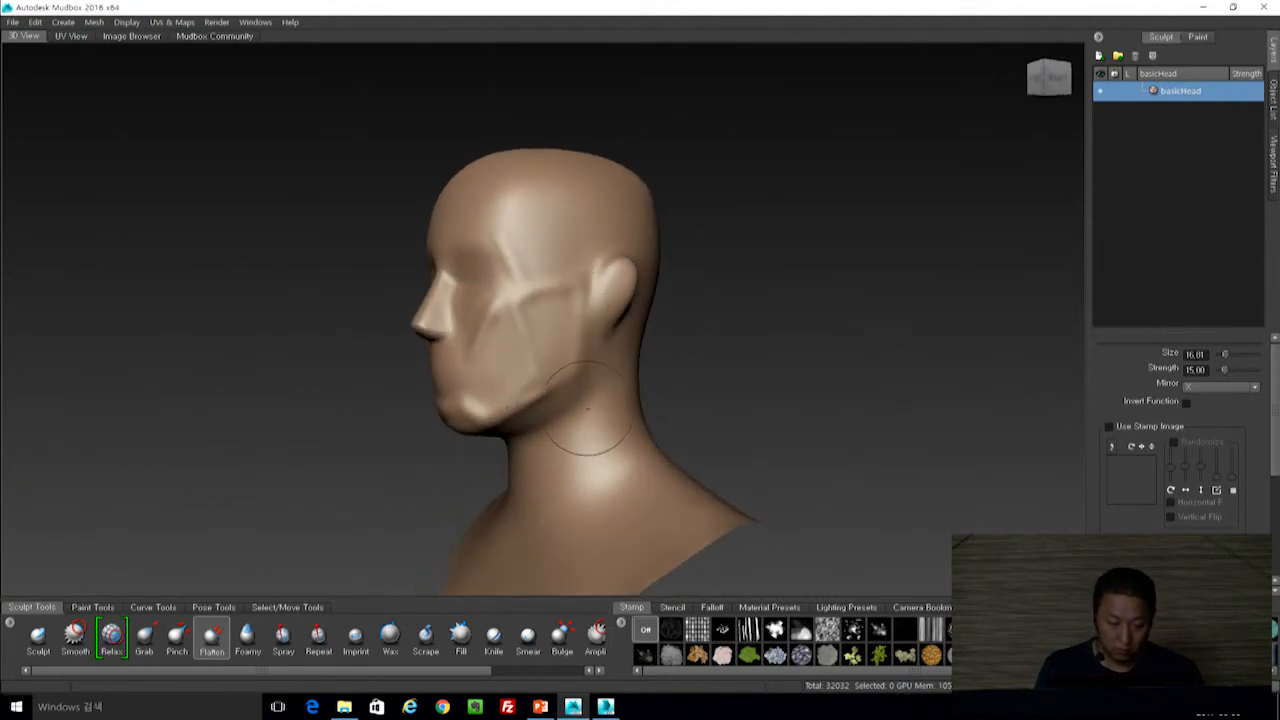
Reinforce the jaw edge and sculpt the forms around the mouth and eyes with the Sculpt brush.
{"action": "key", "text": "1"}
{"action": "mouse_move", "coordinate": [566, 430]}
{"action": "left_mouse_down"}
{"action": "mouse_move", "coordinate": [612, 322]}
{"action": "mouse_move", "coordinate": [676, 318]}
{"action": "mouse_move", "coordinate": [684, 274]}
{"action": "mouse_move", "coordinate": [724, 318]}
{"action": "left_mouse_up"}
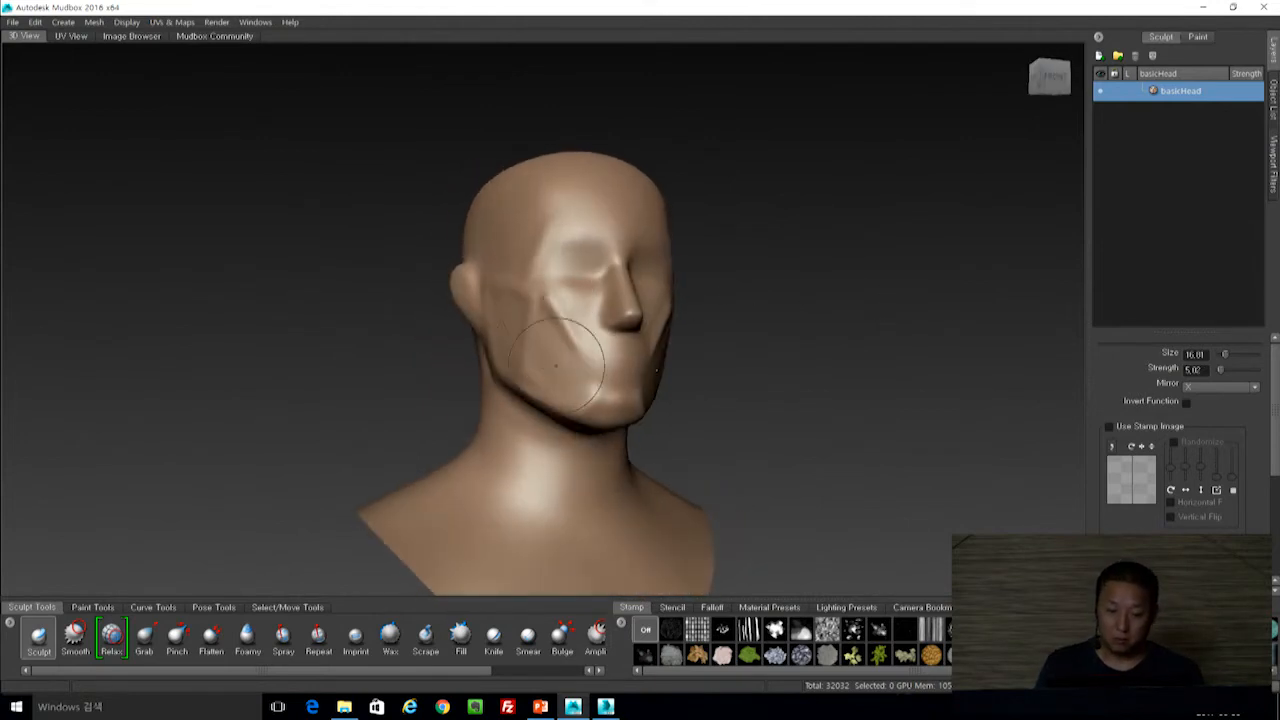
{"action": "left_click_drag", "start_coordinate": [608, 358], "coordinate": [600, 320]}
{"action": "left_click_drag", "start_coordinate": [684, 350], "coordinate": [602, 353], "text": "alt"}
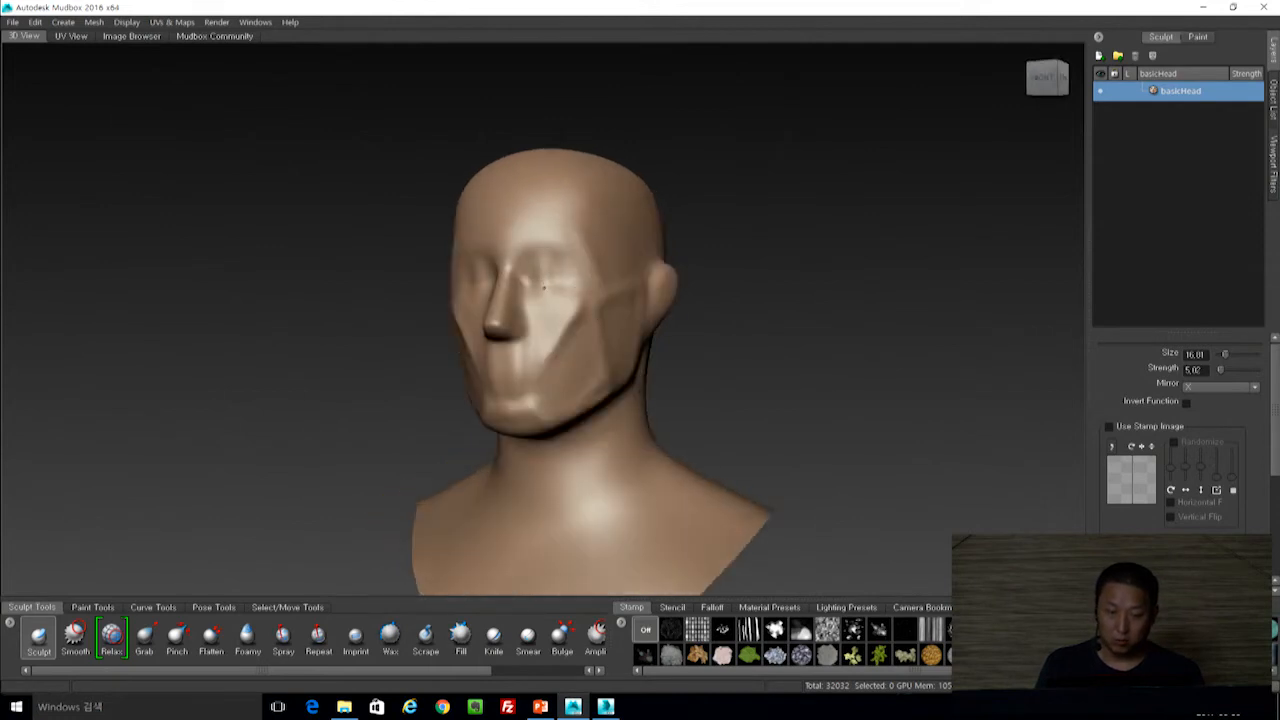
Sculpt the neck muscle running from behind the ear down toward the base of the throat.
{"action": "mouse_move", "coordinate": [560, 258]}
{"action": "left_mouse_down", "text": "alt"}
{"action": "mouse_move", "coordinate": [1040, 300]}
{"action": "mouse_move", "coordinate": [797, 392]}
{"action": "left_mouse_up", "text": "alt"}
{"action": "middle_click_drag", "start_coordinate": [797, 392], "coordinate": [818, 296], "text": "alt"}
{"action": "mouse_move", "coordinate": [818, 296]}
{"action": "left_mouse_down", "text": "alt"}
{"action": "mouse_move", "coordinate": [740, 340]}
{"action": "mouse_move", "coordinate": [843, 260]}
{"action": "left_mouse_up", "text": "alt"}
{"action": "left_click_drag", "start_coordinate": [517, 242], "coordinate": [460, 194], "text": "alt"}
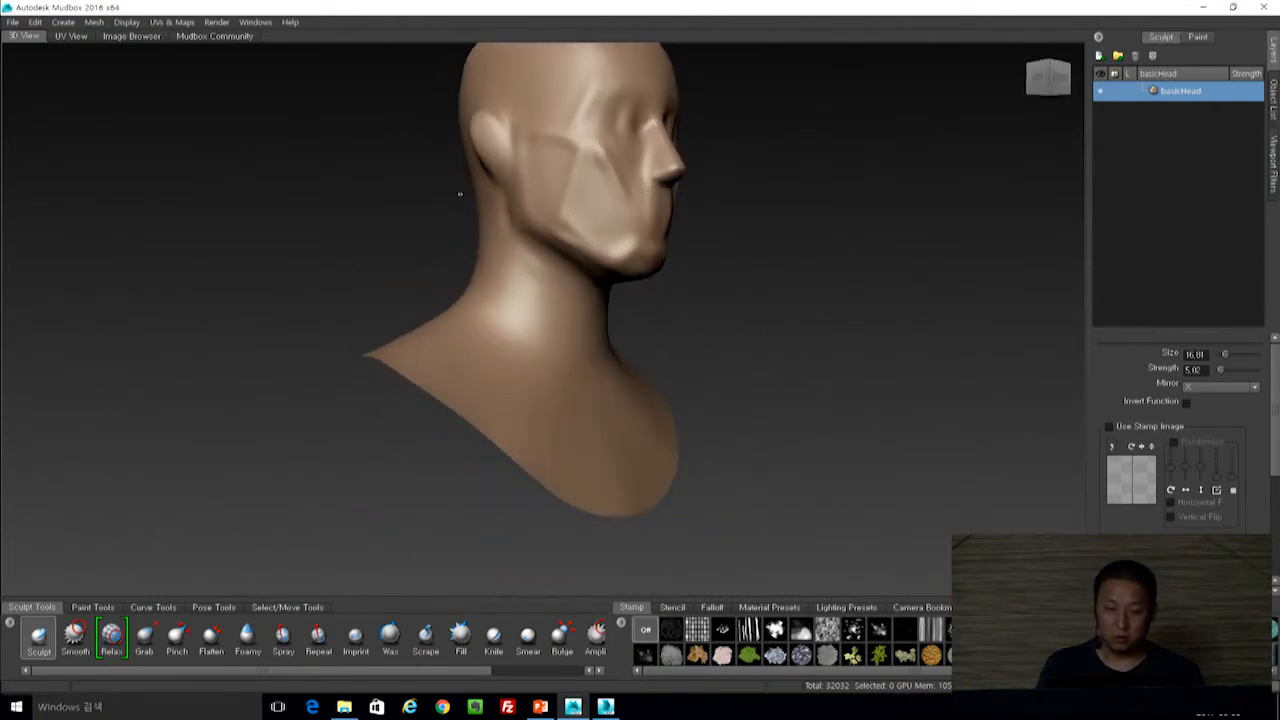
{"action": "mouse_move", "coordinate": [514, 294]}
{"action": "left_mouse_down"}
{"action": "mouse_move", "coordinate": [518, 210]}
{"action": "mouse_move", "coordinate": [520, 240]}
{"action": "left_mouse_up"}
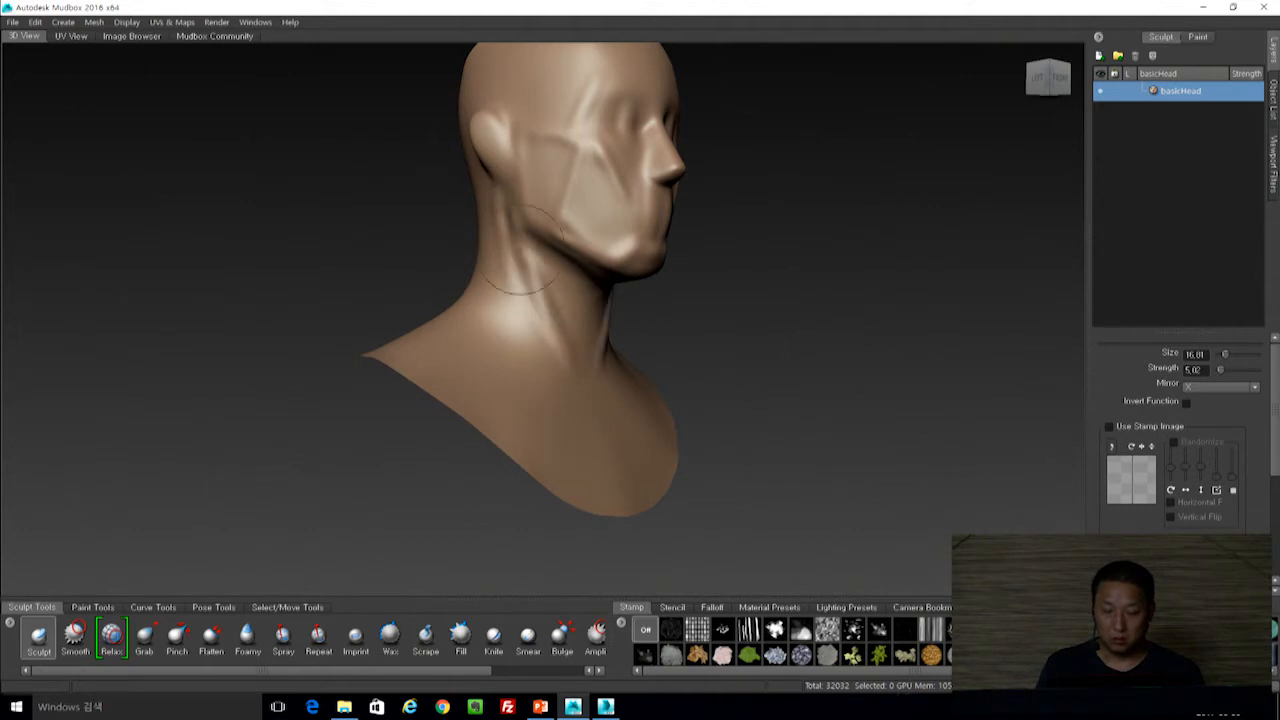
Sculpt the collarbones and the lower neck muscles on the front of the bust.
{"action": "left_click_drag", "start_coordinate": [728, 349], "coordinate": [706, 350], "text": "alt"}
{"action": "mouse_move", "coordinate": [572, 282]}
{"action": "left_mouse_down"}
{"action": "mouse_move", "coordinate": [572, 345]}
{"action": "mouse_move", "coordinate": [660, 317]}
{"action": "left_mouse_up"}
{"action": "mouse_move", "coordinate": [526, 270]}
{"action": "left_mouse_down"}
{"action": "mouse_move", "coordinate": [553, 375]}
{"action": "mouse_move", "coordinate": [549, 417]}
{"action": "left_mouse_up"}
{"action": "left_click_drag", "start_coordinate": [432, 397], "coordinate": [530, 412]}
{"action": "mouse_move", "coordinate": [489, 345]}
{"action": "left_mouse_down"}
{"action": "mouse_move", "coordinate": [470, 362]}
{"action": "mouse_move", "coordinate": [505, 335]}
{"action": "mouse_move", "coordinate": [487, 323]}
{"action": "left_mouse_up"}
Build up the back of the neck using the Sculpt brush at size 35.99.
{"action": "left_click_drag", "start_coordinate": [736, 237], "coordinate": [950, 262], "text": "alt"}
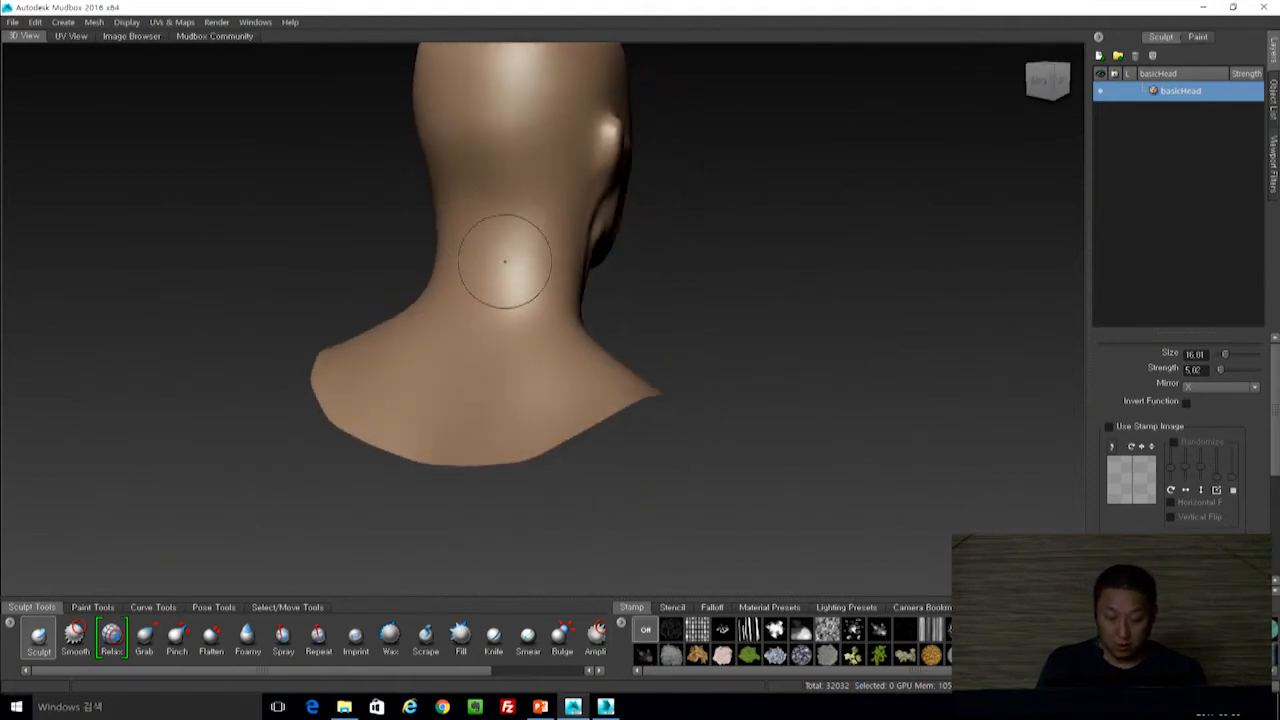
{"action": "key", "text": "b"}
{"action": "mouse_move", "coordinate": [509, 283]}
{"action": "left_mouse_down"}
{"action": "mouse_move", "coordinate": [507, 228]}
{"action": "mouse_move", "coordinate": [496, 300]}
{"action": "left_mouse_up"}
{"action": "mouse_move", "coordinate": [500, 206]}
{"action": "left_mouse_down"}
{"action": "mouse_move", "coordinate": [497, 323]}
{"action": "mouse_move", "coordinate": [496, 291]}
{"action": "left_mouse_up"}
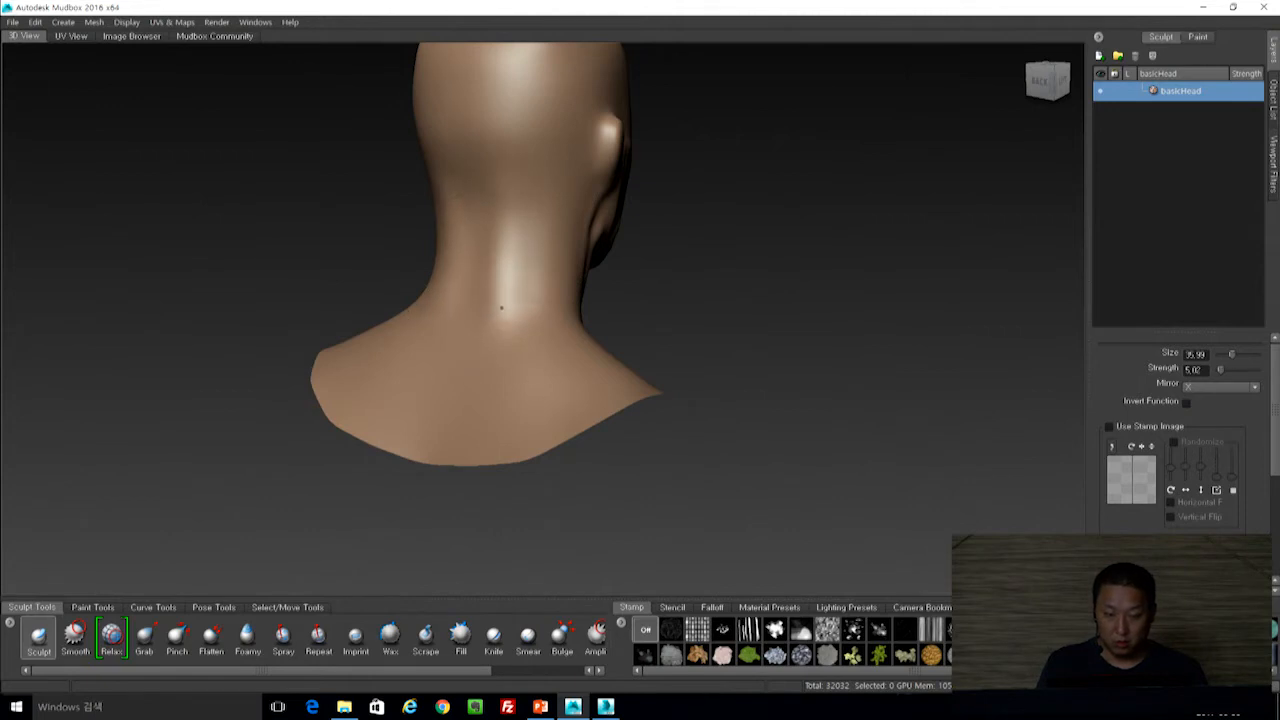
Sculpt the trapezius muscles across the upper back and the vertebra bump at the neck's base, finishing at brush size 17.03.
{"action": "left_click_drag", "start_coordinate": [740, 357], "coordinate": [471, 302], "text": "alt"}
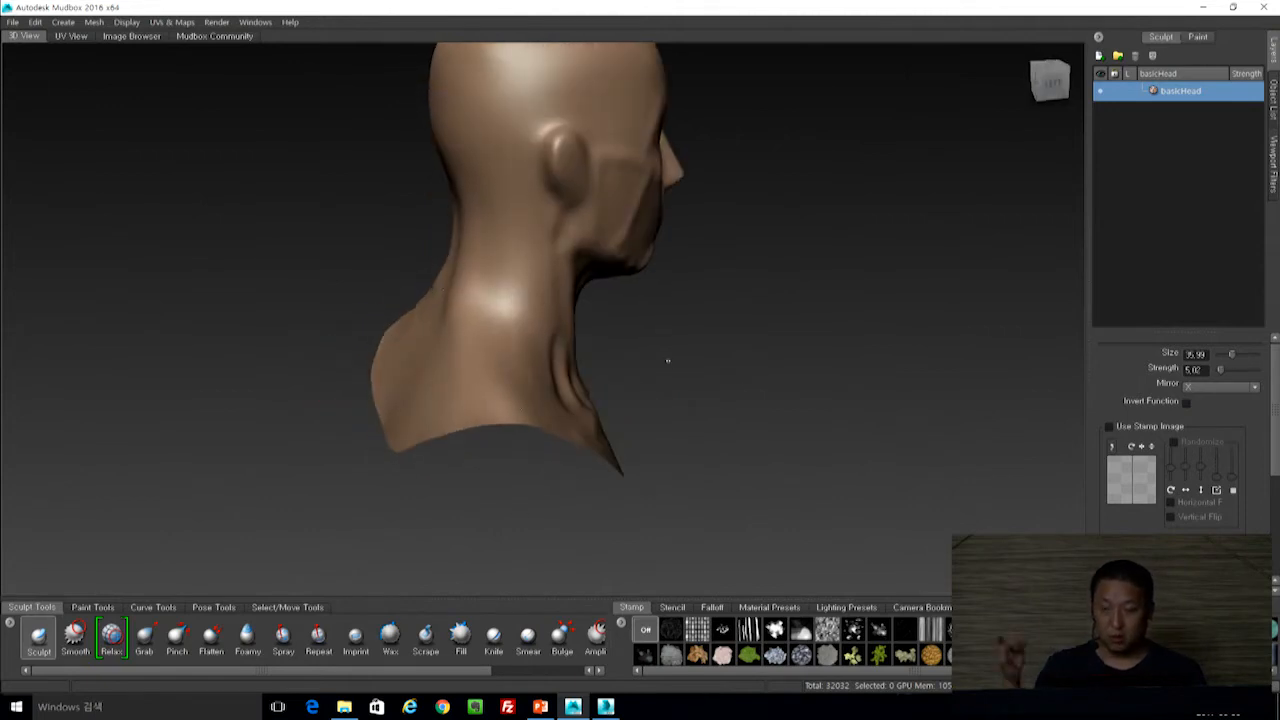
{"action": "left_click_drag", "start_coordinate": [545, 258], "coordinate": [565, 488], "text": "alt"}
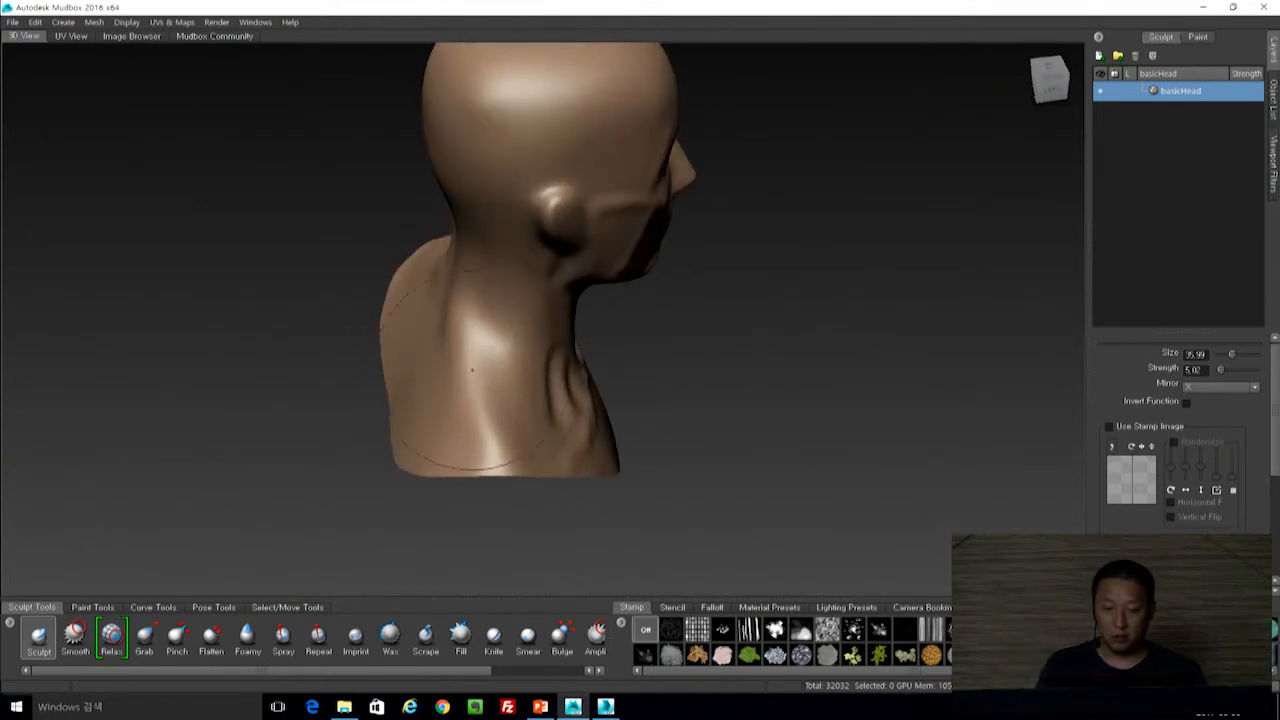
{"action": "left_click_drag", "start_coordinate": [652, 369], "coordinate": [760, 292], "text": "alt"}
{"action": "mouse_move", "coordinate": [498, 335]}
{"action": "left_mouse_down"}
{"action": "mouse_move", "coordinate": [462, 326]}
{"action": "mouse_move", "coordinate": [514, 384]}
{"action": "left_mouse_up"}
{"action": "left_click_drag", "start_coordinate": [475, 309], "coordinate": [584, 430]}
{"action": "mouse_move", "coordinate": [469, 362]}
{"action": "left_mouse_down"}
{"action": "mouse_move", "coordinate": [491, 420]}
{"action": "mouse_move", "coordinate": [612, 398]}
{"action": "left_mouse_up"}
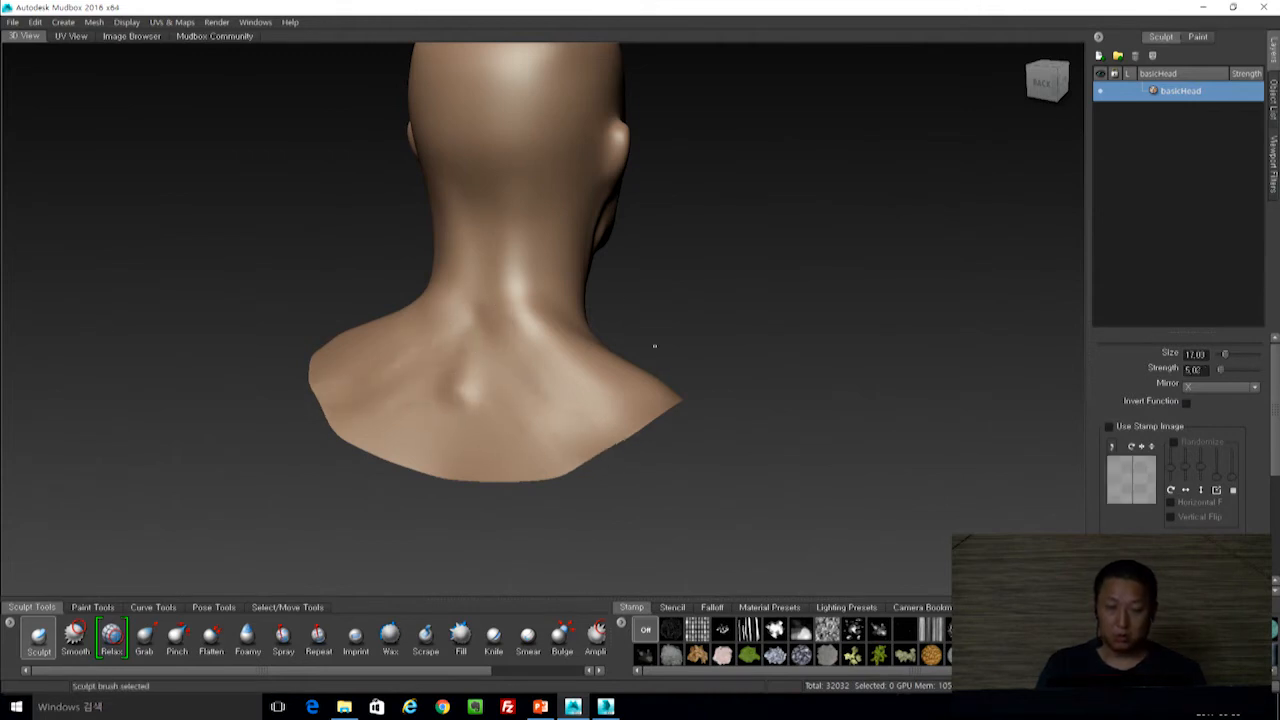
Sculpt the muscle columns down the back of the neck with the Sculpt brush at size 17.03.
{"action": "left_click_drag", "start_coordinate": [505, 225], "coordinate": [508, 303]}
{"action": "left_click_drag", "start_coordinate": [537, 250], "coordinate": [548, 318]}
{"action": "left_click_drag", "start_coordinate": [755, 298], "coordinate": [526, 261], "text": "alt"}
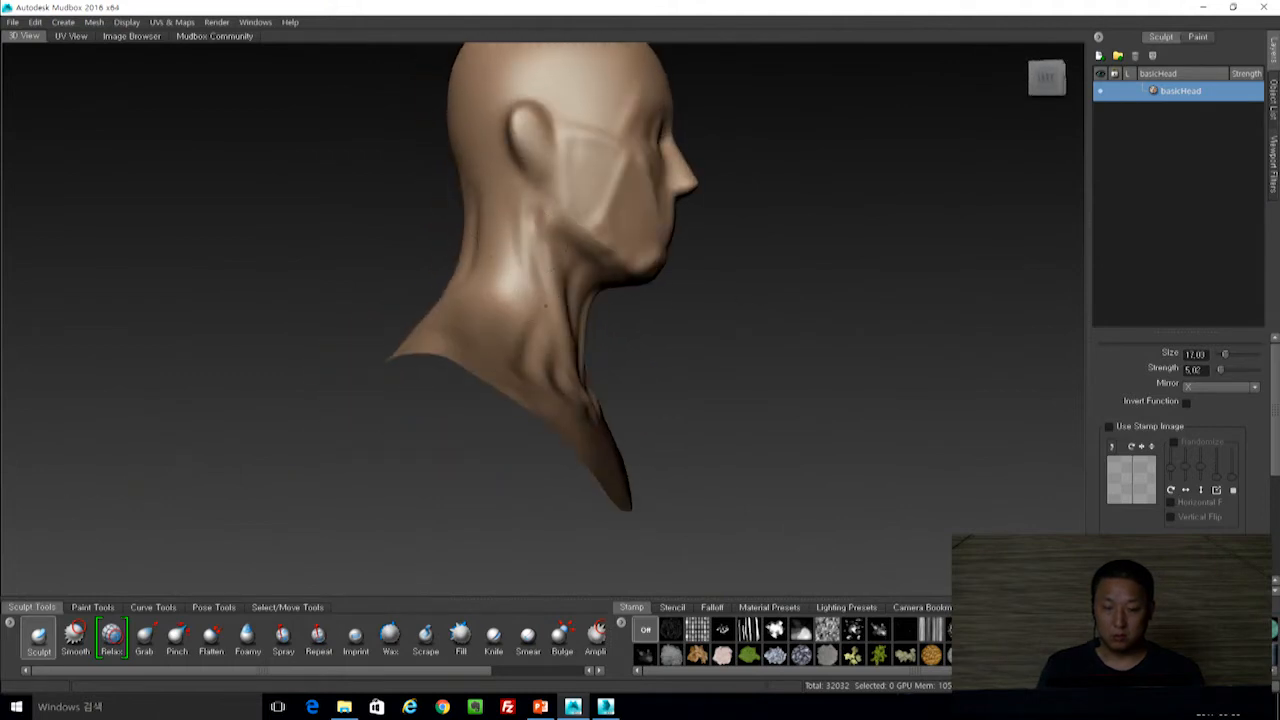
{"action": "left_click_drag", "start_coordinate": [880, 235], "coordinate": [669, 217], "text": "alt"}
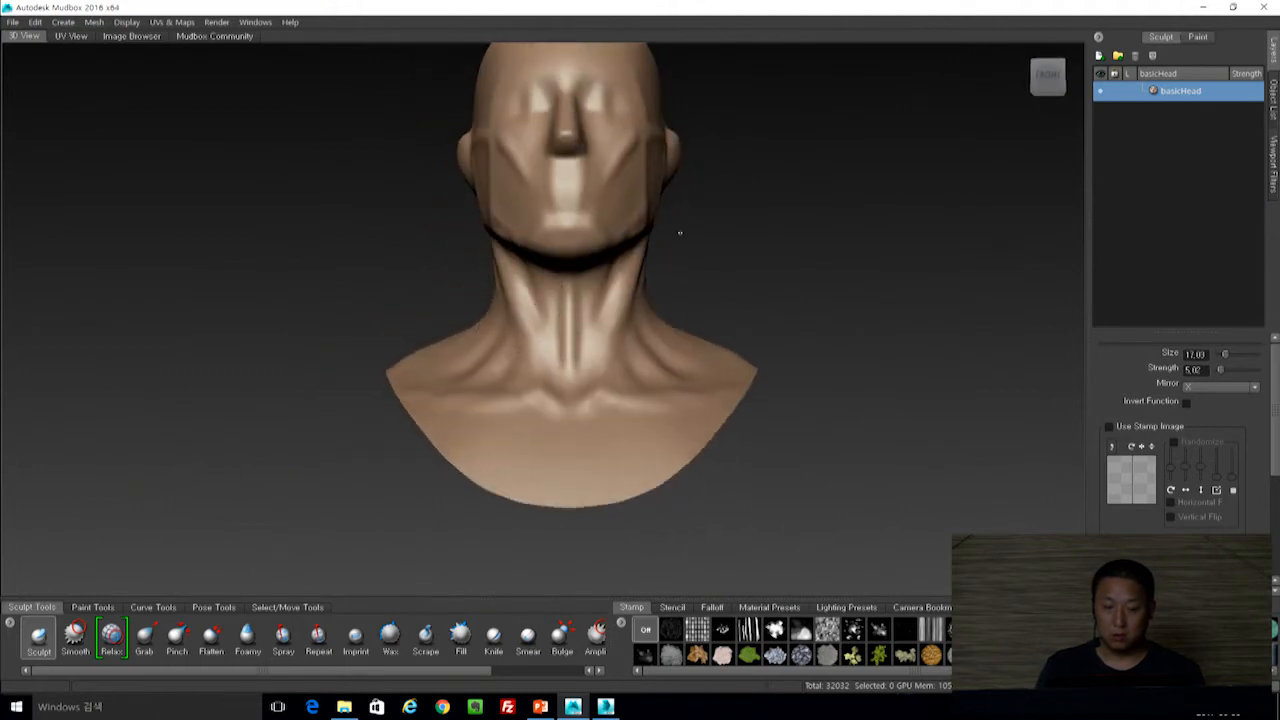
Sculpt the brow ridge and the area between nose and eye sockets at brush size 17.03.
{"action": "middle_click_drag", "start_coordinate": [700, 168], "coordinate": [690, 316], "text": "alt"}
{"action": "left_click_drag", "start_coordinate": [690, 316], "coordinate": [714, 337], "text": "alt"}
{"action": "right_click_drag", "start_coordinate": [714, 337], "coordinate": [743, 371], "text": "alt"}
{"action": "left_click_drag", "start_coordinate": [743, 371], "coordinate": [788, 383], "text": "alt"}
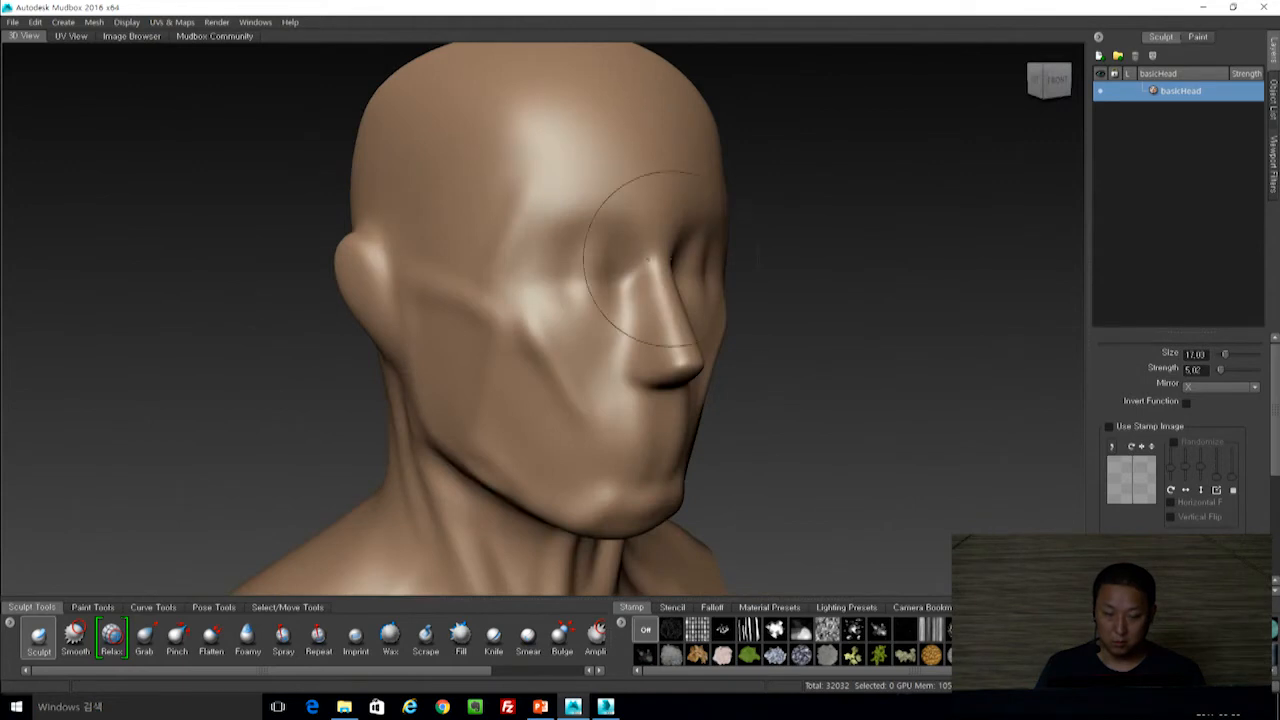
{"action": "left_click_drag", "start_coordinate": [795, 292], "coordinate": [778, 267], "text": "alt"}
{"action": "mouse_move", "coordinate": [635, 366]}
{"action": "left_mouse_down"}
{"action": "mouse_move", "coordinate": [640, 382]}
{"action": "mouse_move", "coordinate": [618, 396]}
{"action": "mouse_move", "coordinate": [586, 214]}
{"action": "left_mouse_up"}
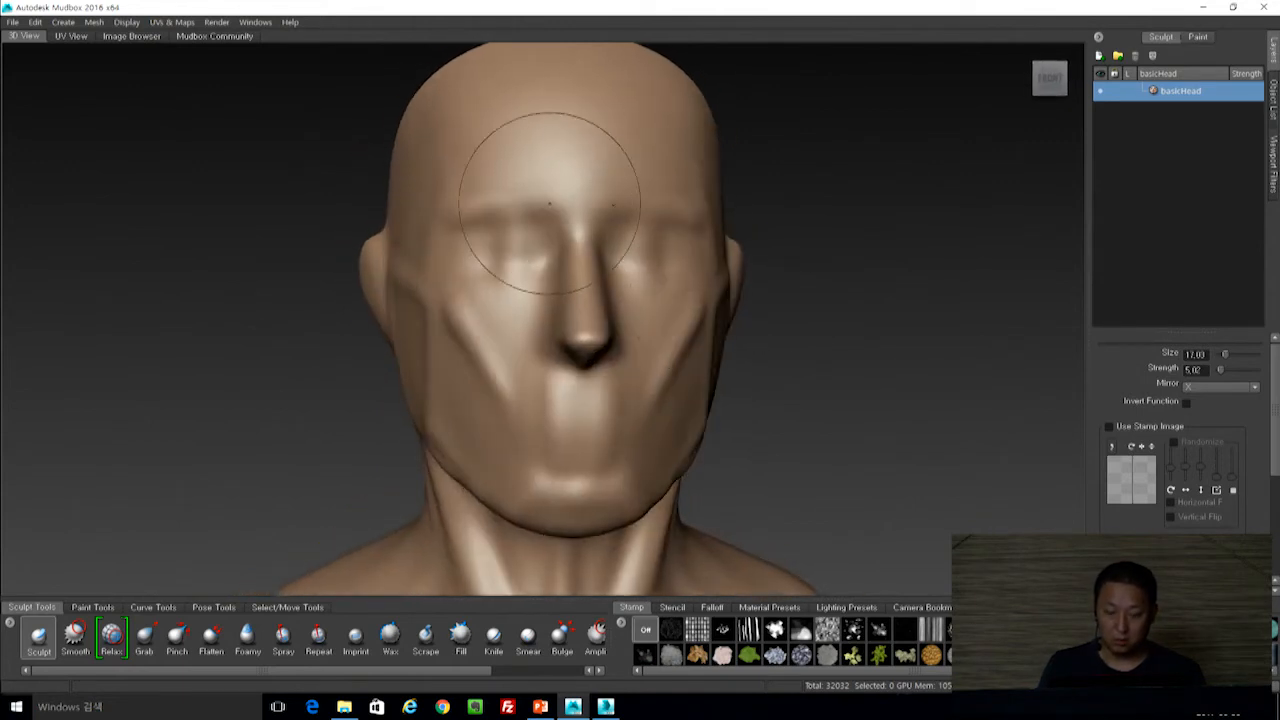
{"action": "mouse_move", "coordinate": [554, 203]}
{"action": "left_mouse_down"}
{"action": "mouse_move", "coordinate": [550, 214]}
{"action": "mouse_move", "coordinate": [560, 198]}
{"action": "left_mouse_up"}
Refine the outer eye socket beneath the brow at brush size 9.83, softening the surface with Relax.
{"action": "right_click_drag", "start_coordinate": [843, 300], "coordinate": [803, 249], "text": "alt"}
{"action": "left_click_drag", "start_coordinate": [803, 249], "coordinate": [498, 229], "text": "alt"}
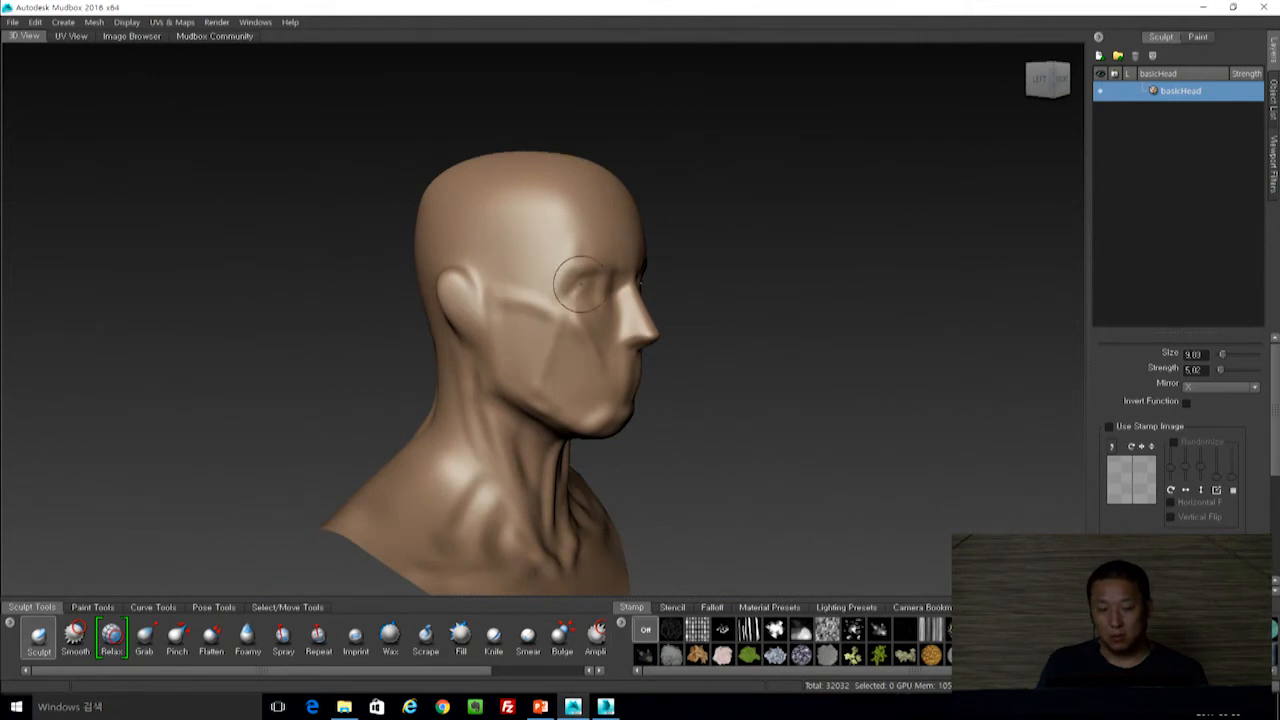
{"action": "left_click_drag", "start_coordinate": [562, 277], "coordinate": [570, 270], "text": "shift"}
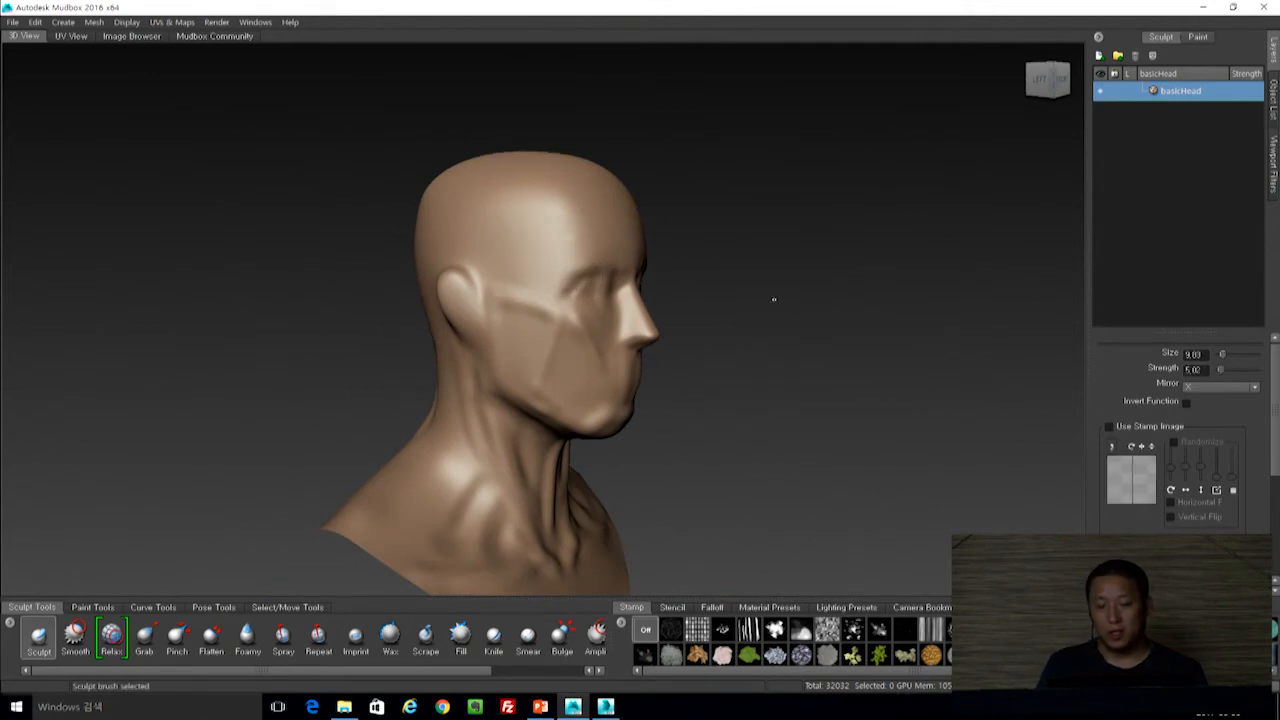
Reshape the crown of the skull in profile using the Grab brush at size 44.64.
{"action": "left_click_drag", "start_coordinate": [665, 171], "coordinate": [696, 352], "text": "alt"}
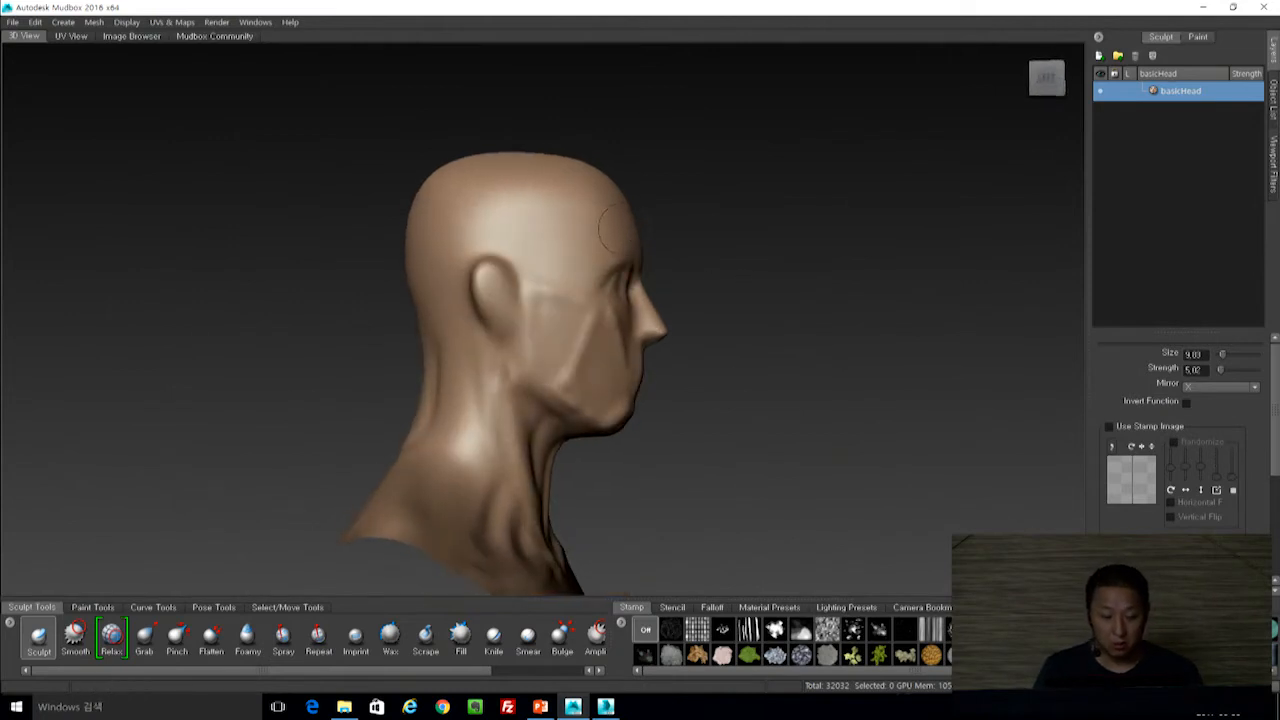
{"action": "key", "text": "3"}
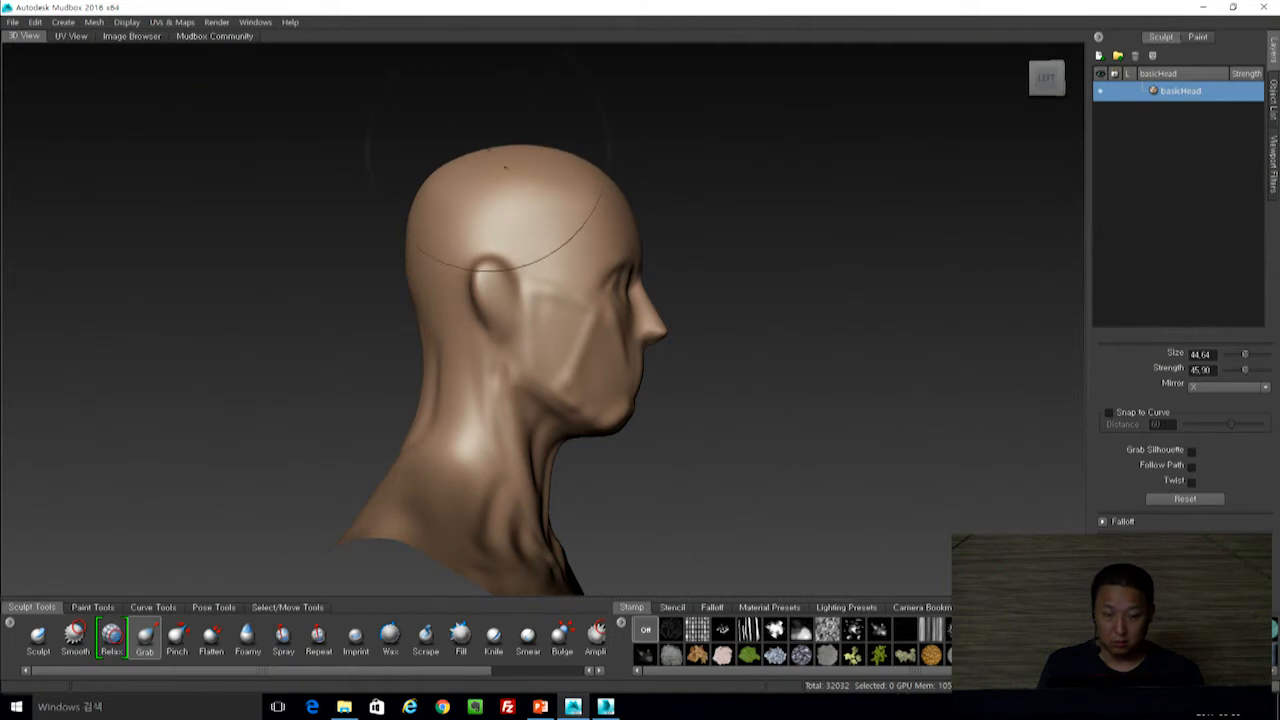
{"action": "mouse_move", "coordinate": [734, 286]}
{"action": "left_mouse_down", "text": "alt"}
{"action": "mouse_move", "coordinate": [570, 298]}
{"action": "mouse_move", "coordinate": [763, 277]}
{"action": "left_mouse_up", "text": "alt"}
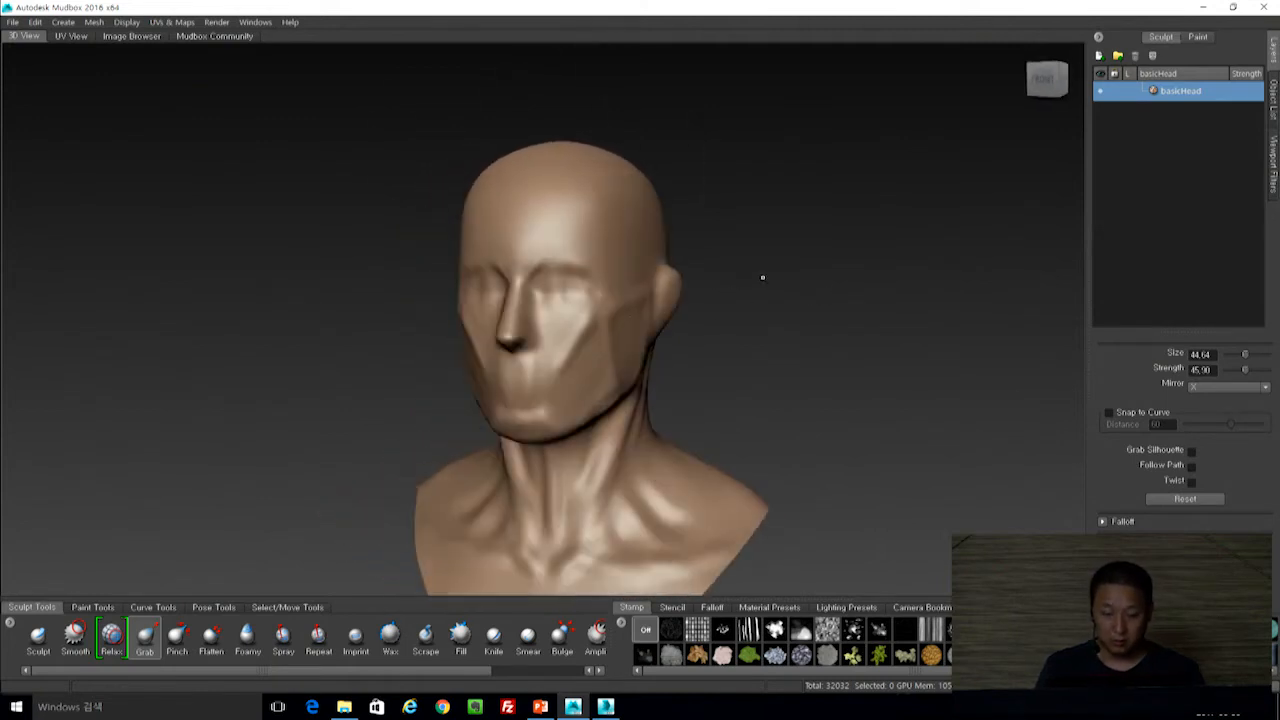
Sculpt the forehead and its side planes with the Sculpt brush at size 20.61.
{"action": "key", "text": "1"}
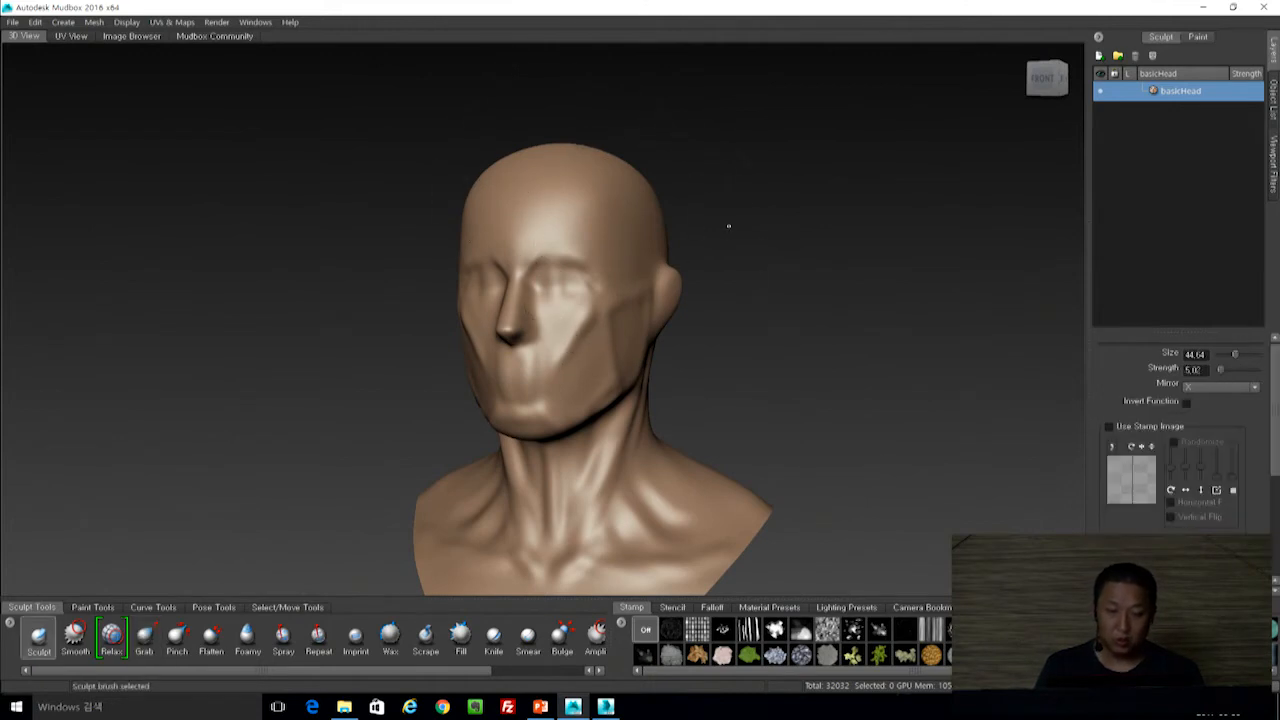
{"action": "key", "text": "b"}
{"action": "left_click_drag", "start_coordinate": [567, 221], "coordinate": [530, 221]}
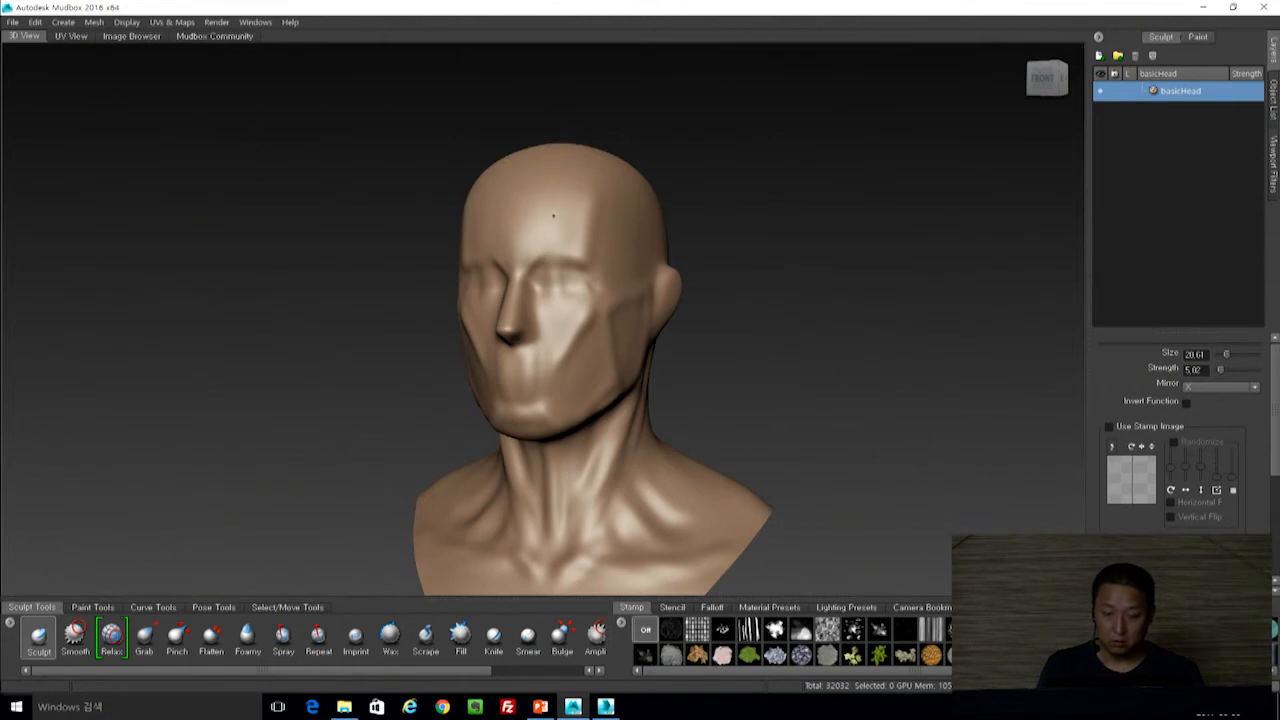
{"action": "left_click_drag", "start_coordinate": [650, 277], "coordinate": [590, 287], "text": "alt"}
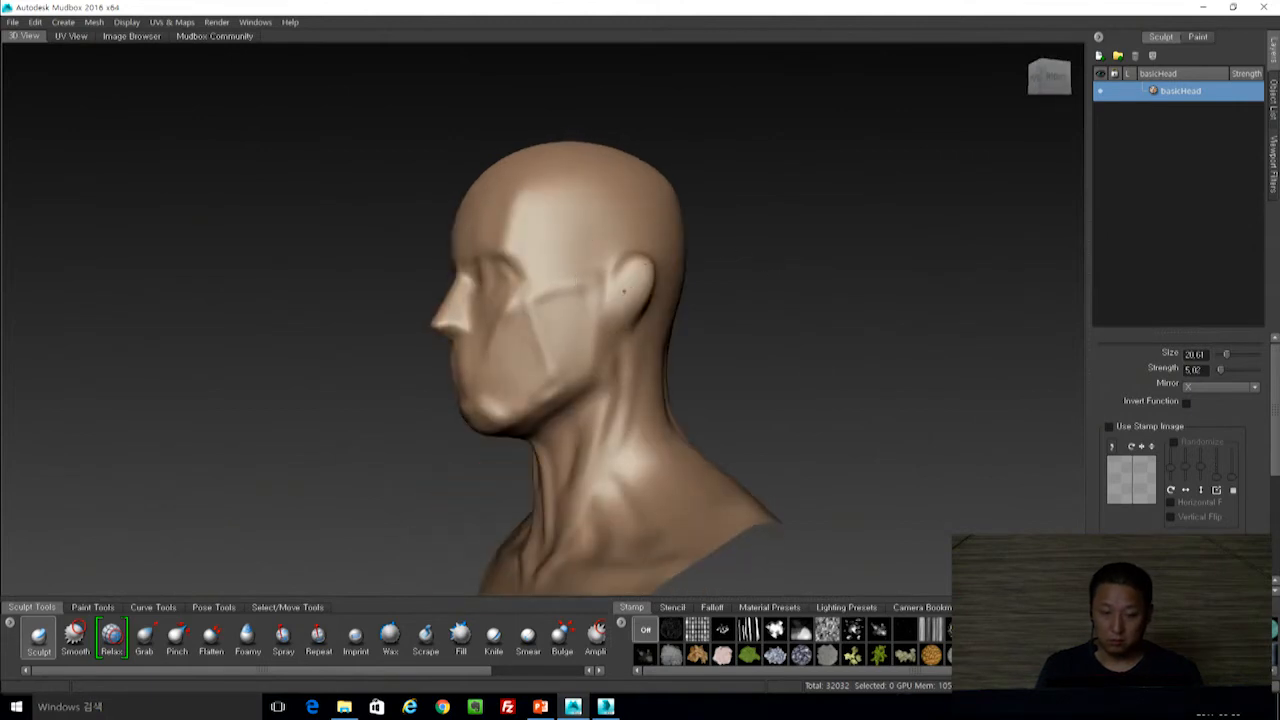
Sculpt the front of the throat and reshape its profile with the Grab brush at size 28.61.
{"action": "left_click_drag", "start_coordinate": [736, 293], "coordinate": [852, 258], "text": "alt"}
{"action": "left_click_drag", "start_coordinate": [560, 450], "coordinate": [563, 466]}
{"action": "left_click_drag", "start_coordinate": [708, 328], "coordinate": [595, 366], "text": "alt"}
{"action": "middle_click_drag", "start_coordinate": [595, 368], "coordinate": [668, 316], "text": "alt"}
{"action": "key", "text": "3"}
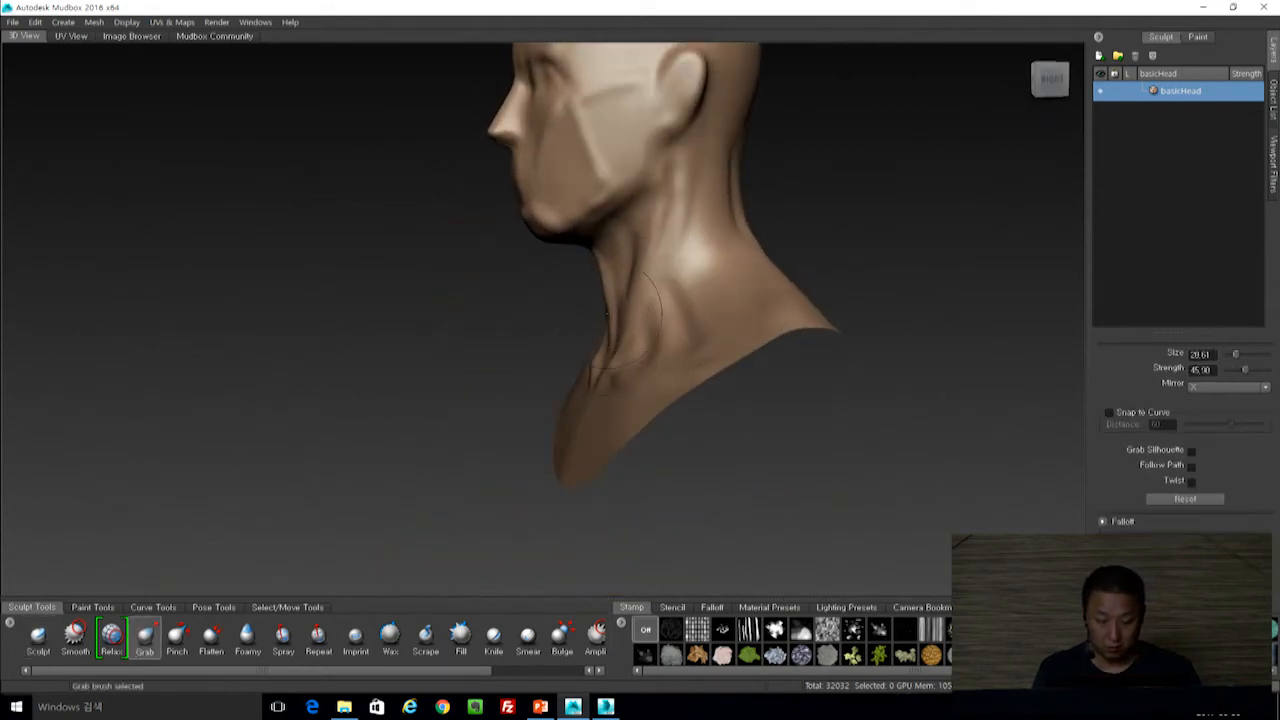
{"action": "mouse_move", "coordinate": [613, 312]}
{"action": "left_mouse_down"}
{"action": "mouse_move", "coordinate": [664, 312]}
{"action": "mouse_move", "coordinate": [619, 317]}
{"action": "left_mouse_up"}
{"action": "left_click_drag", "start_coordinate": [617, 272], "coordinate": [619, 233]}
Adjust the throat contour just beneath the chin with the Grab brush at size 42.79.
{"action": "middle_click_drag", "start_coordinate": [854, 201], "coordinate": [664, 338], "text": "alt"}
{"action": "mouse_move", "coordinate": [664, 338]}
{"action": "left_mouse_down", "text": "alt"}
{"action": "mouse_move", "coordinate": [612, 350]}
{"action": "mouse_move", "coordinate": [655, 332]}
{"action": "left_mouse_up", "text": "alt"}
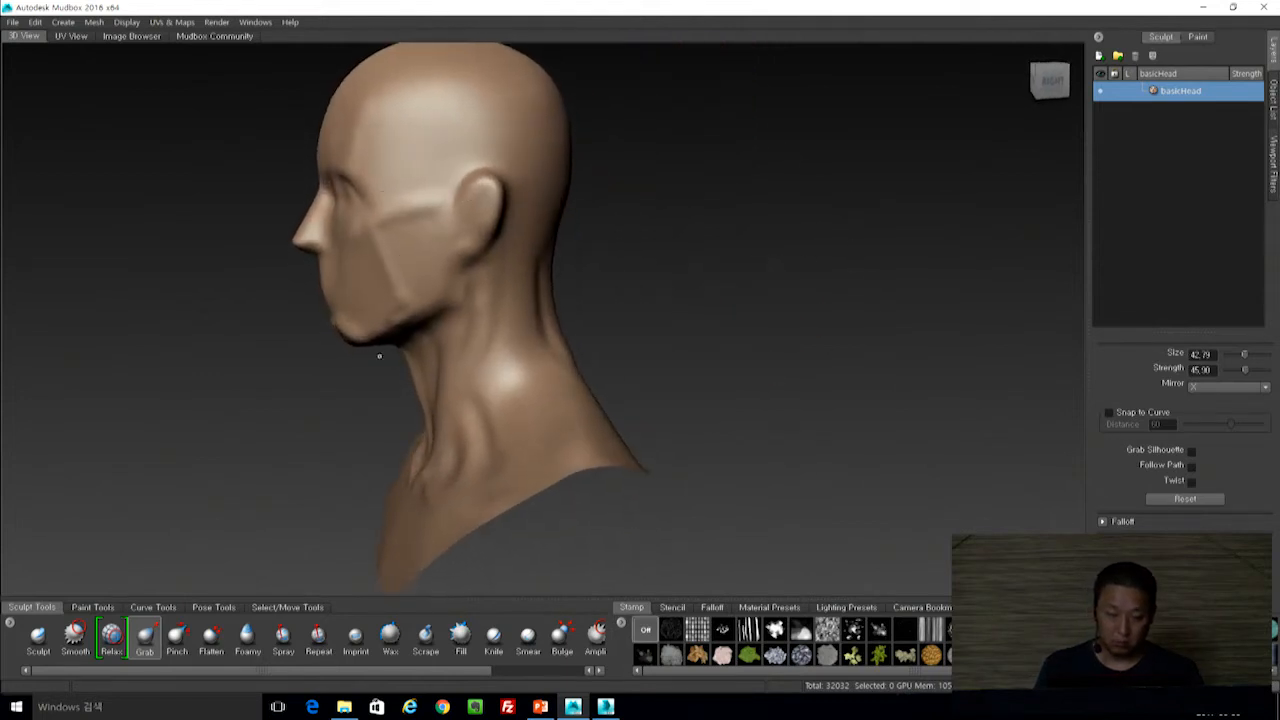
{"action": "left_click_drag", "start_coordinate": [414, 357], "coordinate": [407, 357]}
{"action": "mouse_move", "coordinate": [640, 305]}
{"action": "left_mouse_down", "text": "alt"}
{"action": "mouse_move", "coordinate": [926, 263]}
{"action": "mouse_move", "coordinate": [858, 220]}
{"action": "left_mouse_up", "text": "alt"}
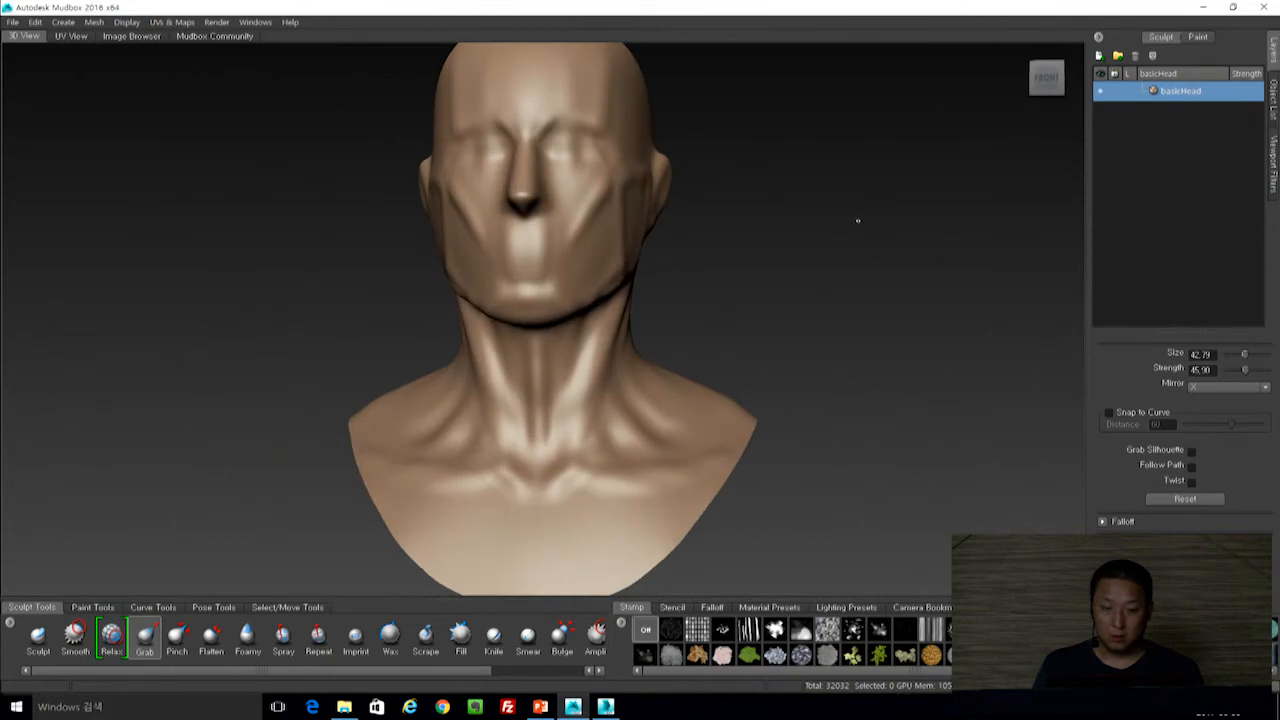
Sculpt the inner eye sockets beside the nose bridge with the Sculpt brush at size 9.21.
{"action": "right_click_drag", "start_coordinate": [815, 269], "coordinate": [820, 246], "text": "alt"}
{"action": "left_click_drag", "start_coordinate": [820, 246], "coordinate": [846, 262], "text": "alt"}
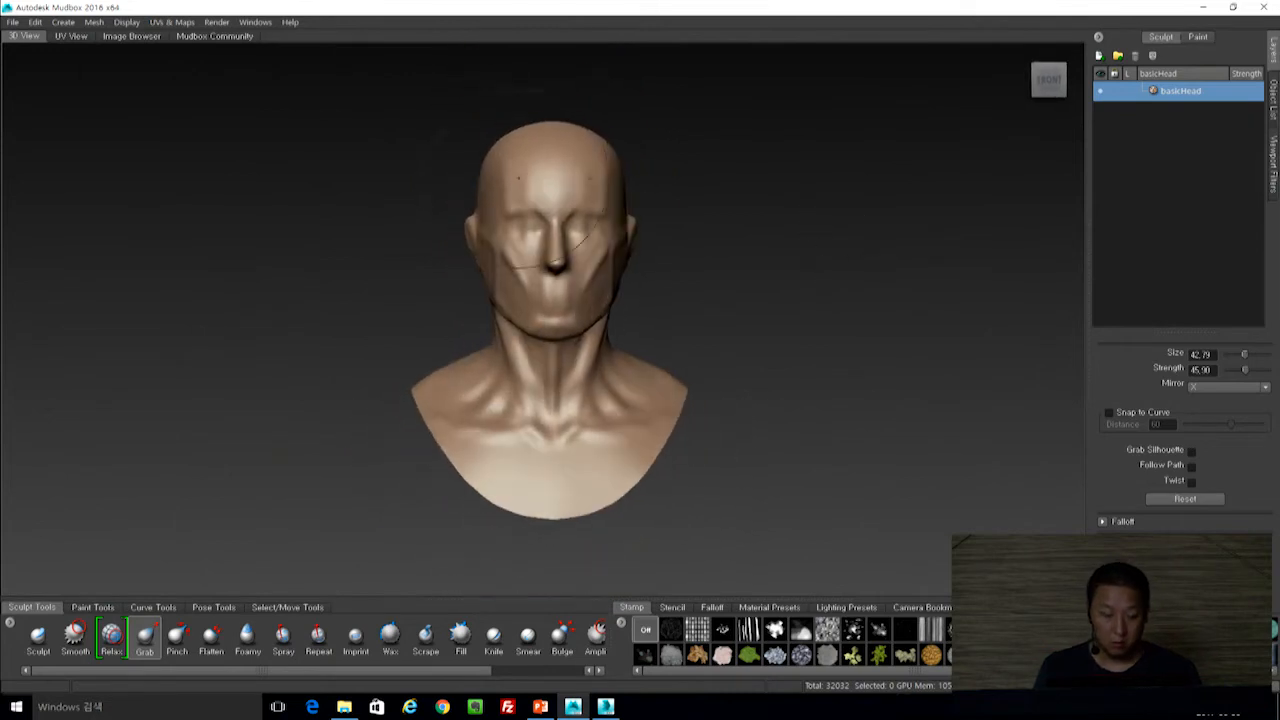
{"action": "key", "text": "1"}
{"action": "left_click_drag", "start_coordinate": [562, 243], "coordinate": [573, 222]}
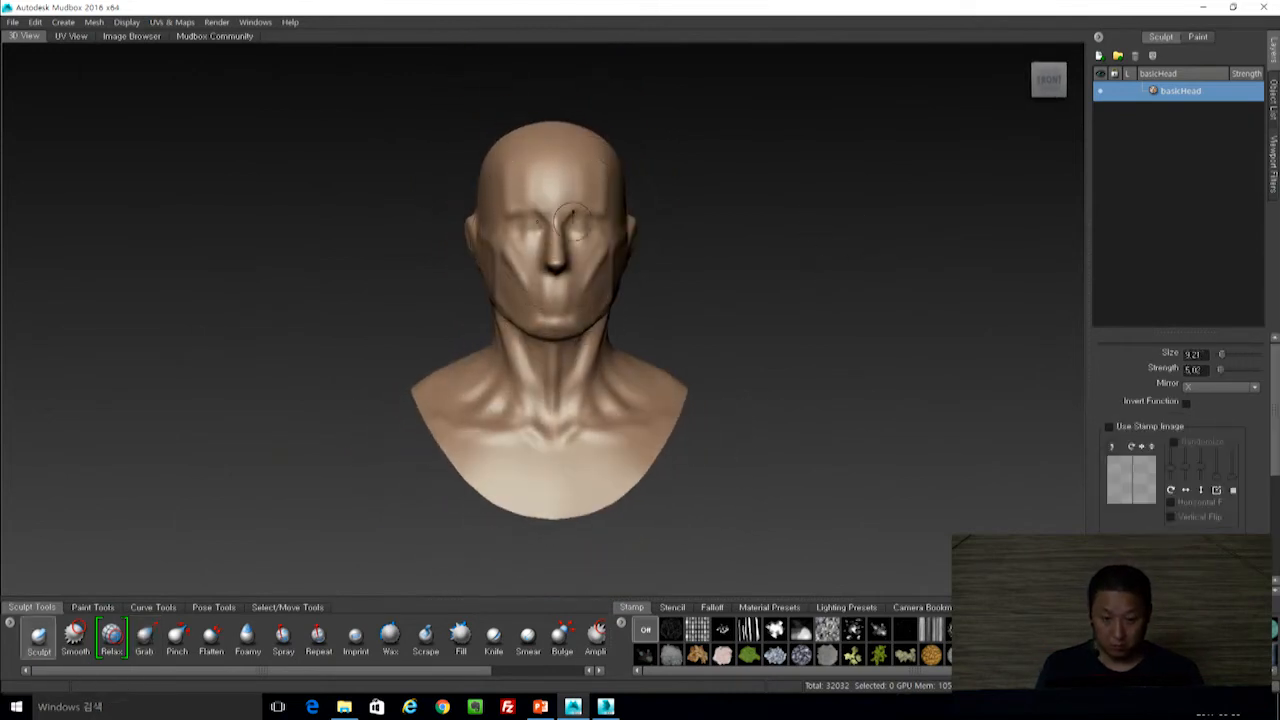
Relax the face surface at brush size 31.74 and strength 100.00, and switch to the Grab brush.
{"action": "right_click_drag", "start_coordinate": [753, 93], "coordinate": [762, 180], "text": "alt"}
{"action": "mouse_move", "coordinate": [762, 180]}
{"action": "left_mouse_down", "text": "alt"}
{"action": "mouse_move", "coordinate": [692, 205]}
{"action": "mouse_move", "coordinate": [685, 184]}
{"action": "left_mouse_up", "text": "alt"}
{"action": "key", "text": "shift"}
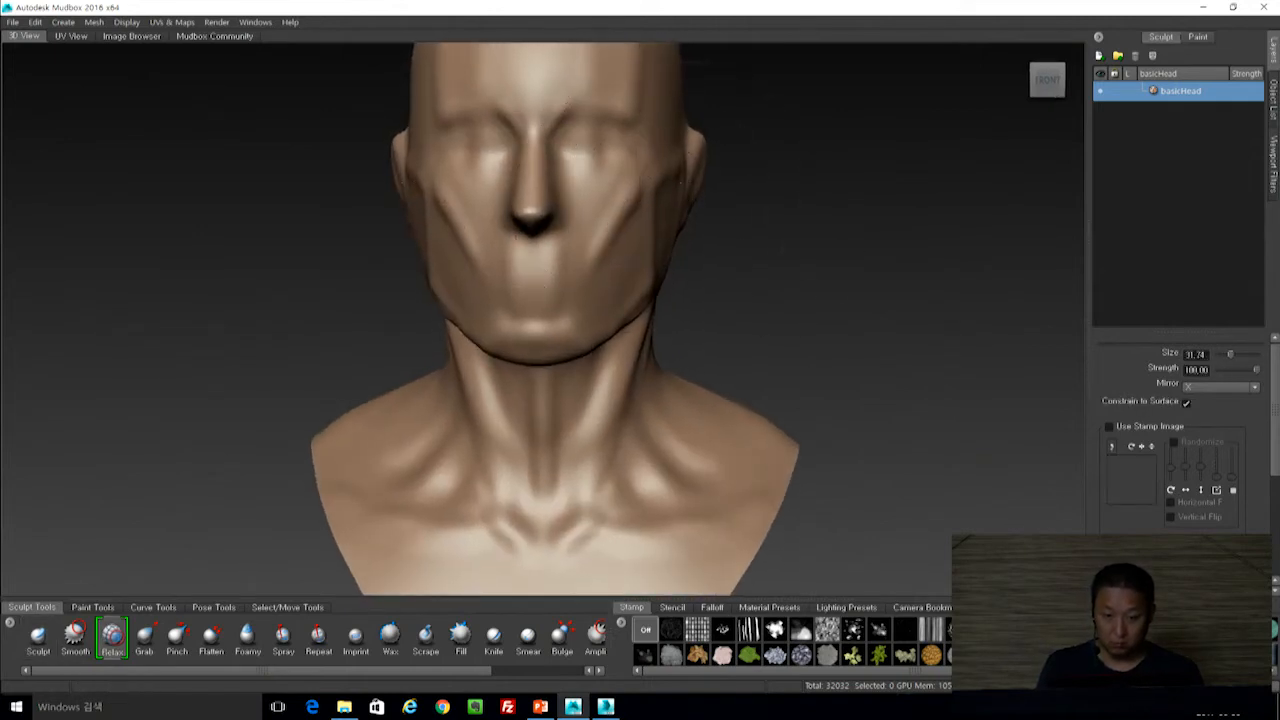
{"action": "key", "text": "3"}
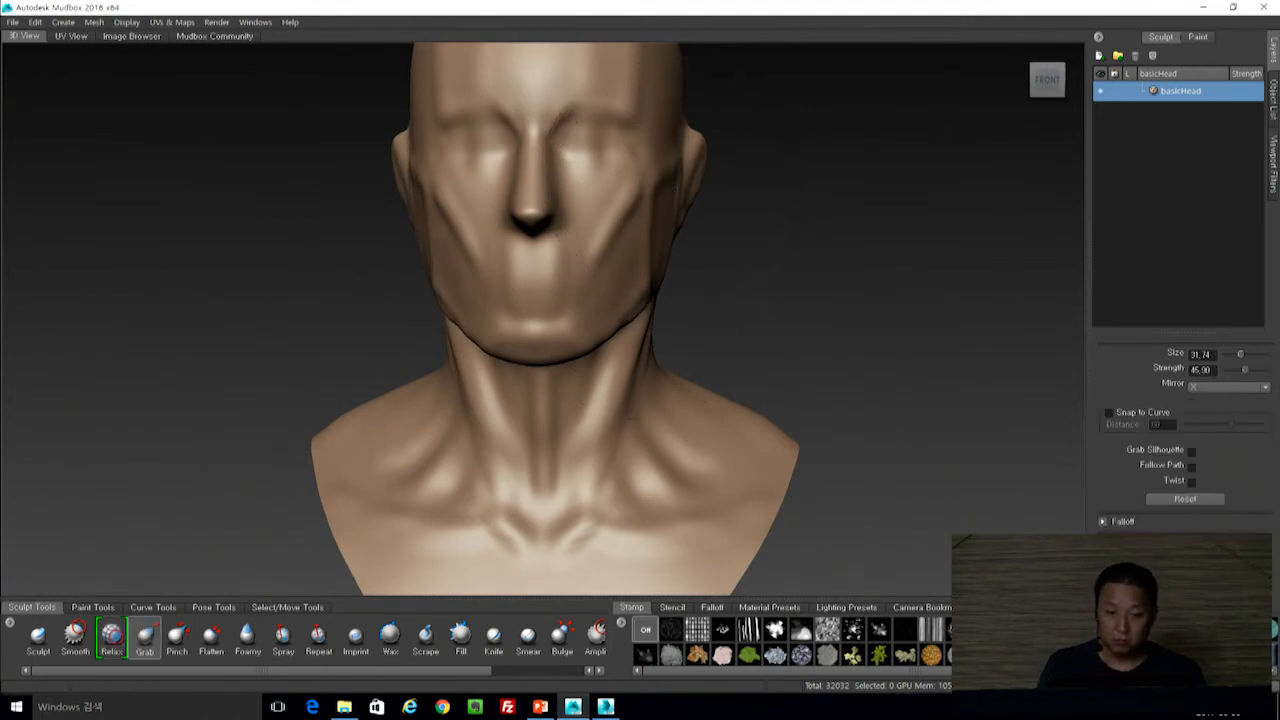
{"action": "scroll", "coordinate": [790, 283], "scroll_direction": "down", "scroll_amount": 3}
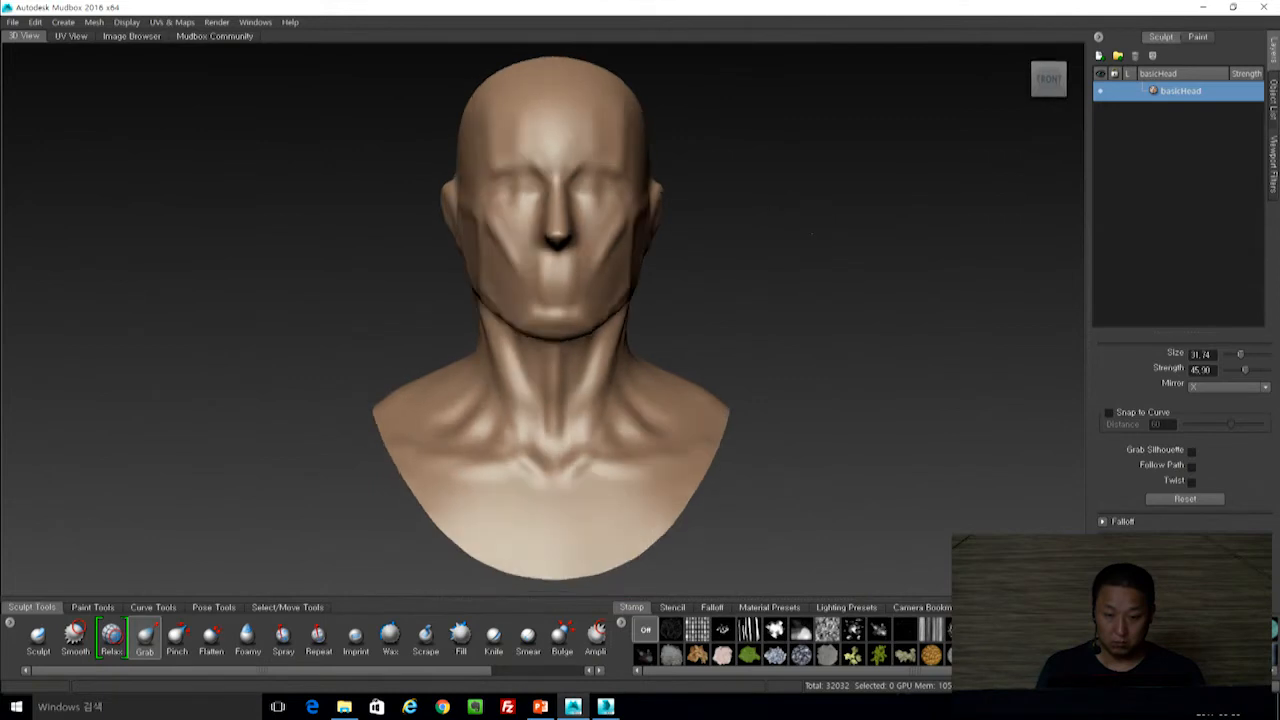
Build up the wings of the nose with the Sculpt brush at size 9.09.
{"action": "key", "text": "1"}
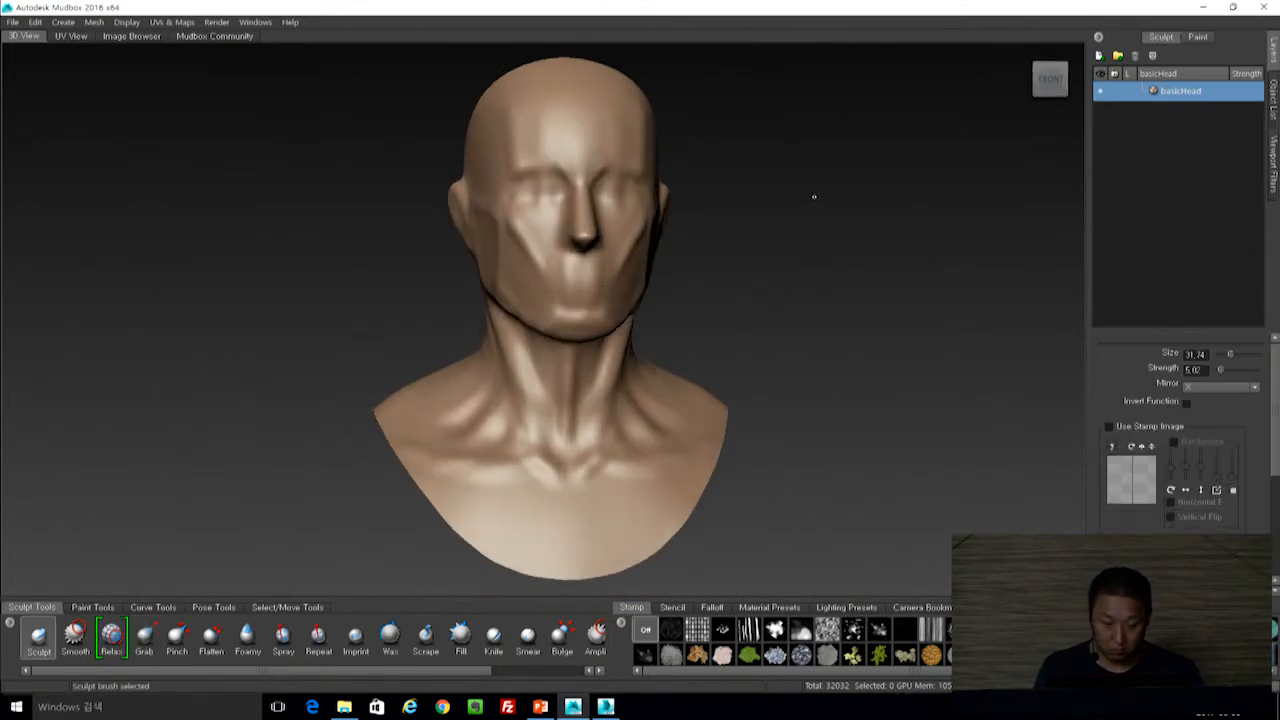
{"action": "left_click_drag", "start_coordinate": [834, 216], "coordinate": [768, 160], "text": "alt"}
{"action": "right_click_drag", "start_coordinate": [775, 190], "coordinate": [844, 334], "text": "alt"}
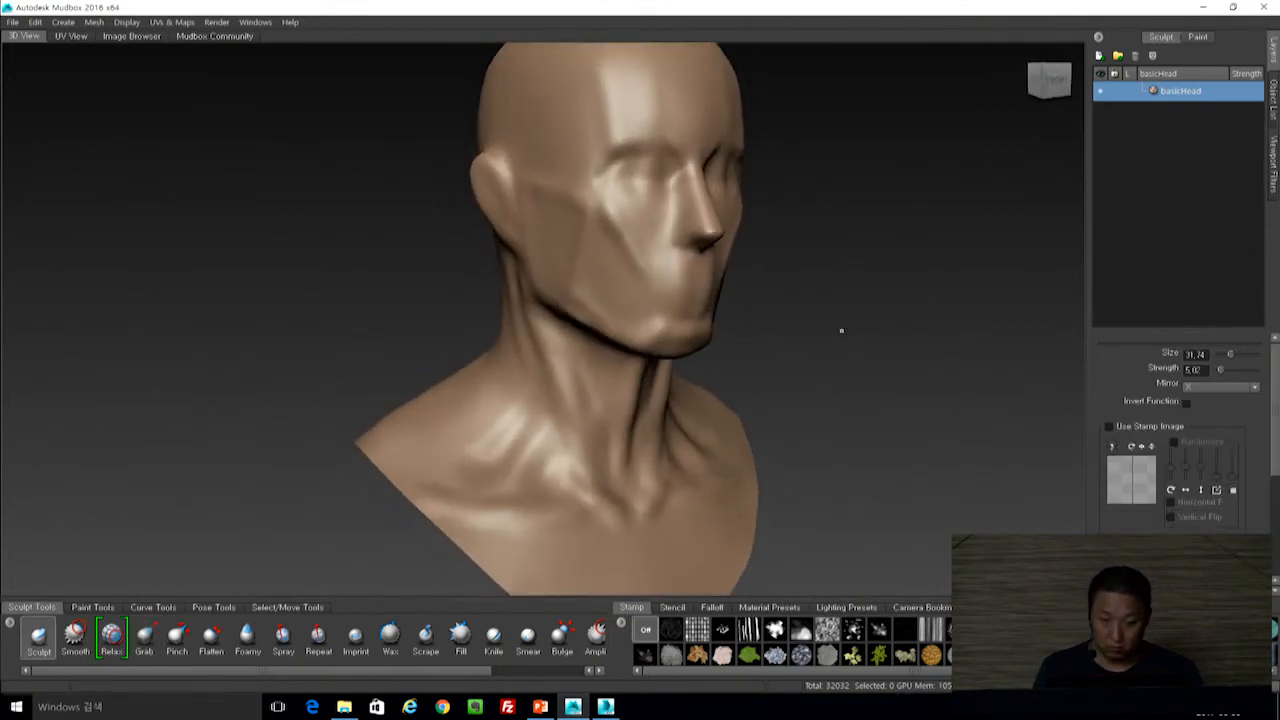
{"action": "key", "text": "b"}
{"action": "left_click_drag", "start_coordinate": [670, 198], "coordinate": [671, 236]}
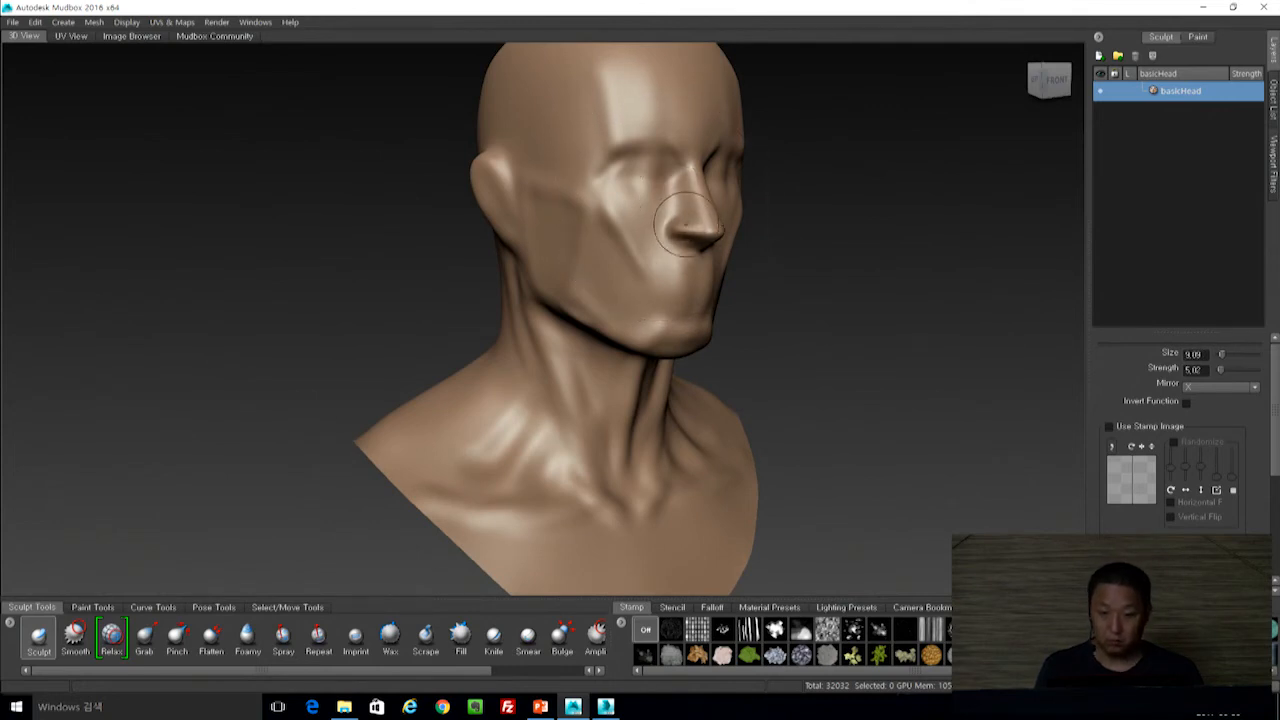
Sculpt the mouth corners and the line between the lips at brush size 9.09 and strength 3.22.
{"action": "key", "text": "shift"}
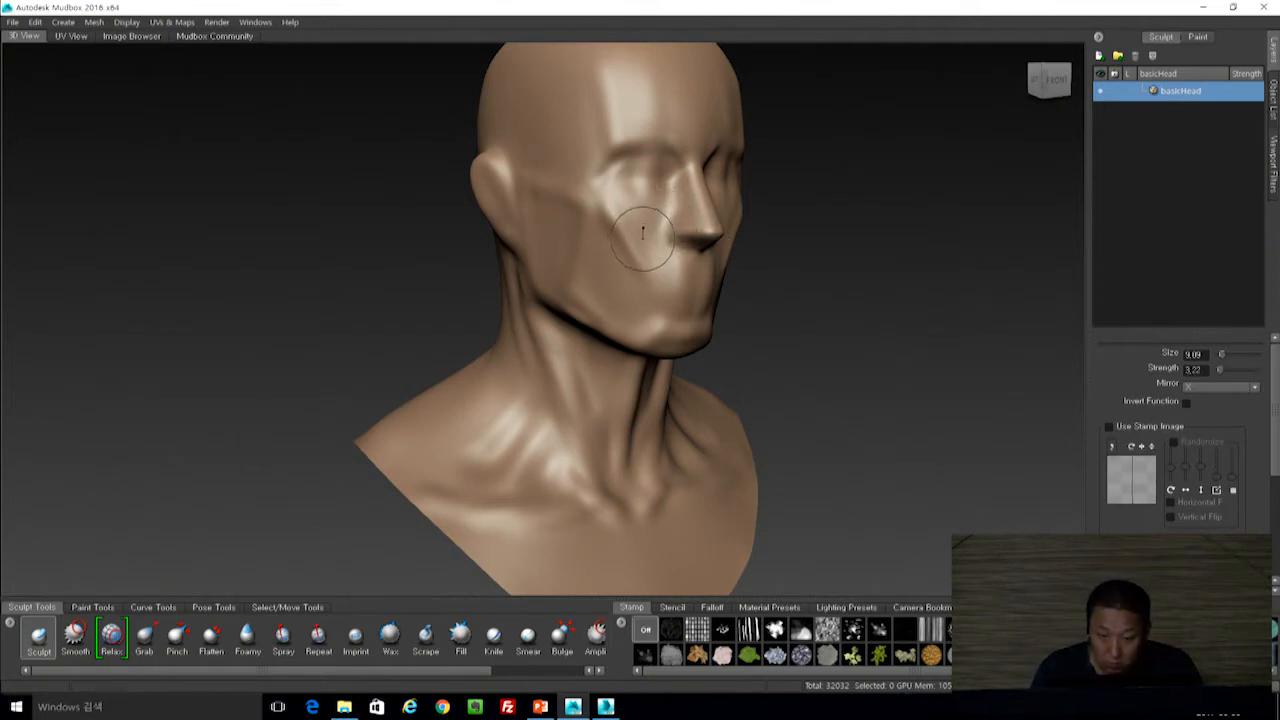
{"action": "left_click_drag", "start_coordinate": [823, 244], "coordinate": [650, 241], "text": "alt"}
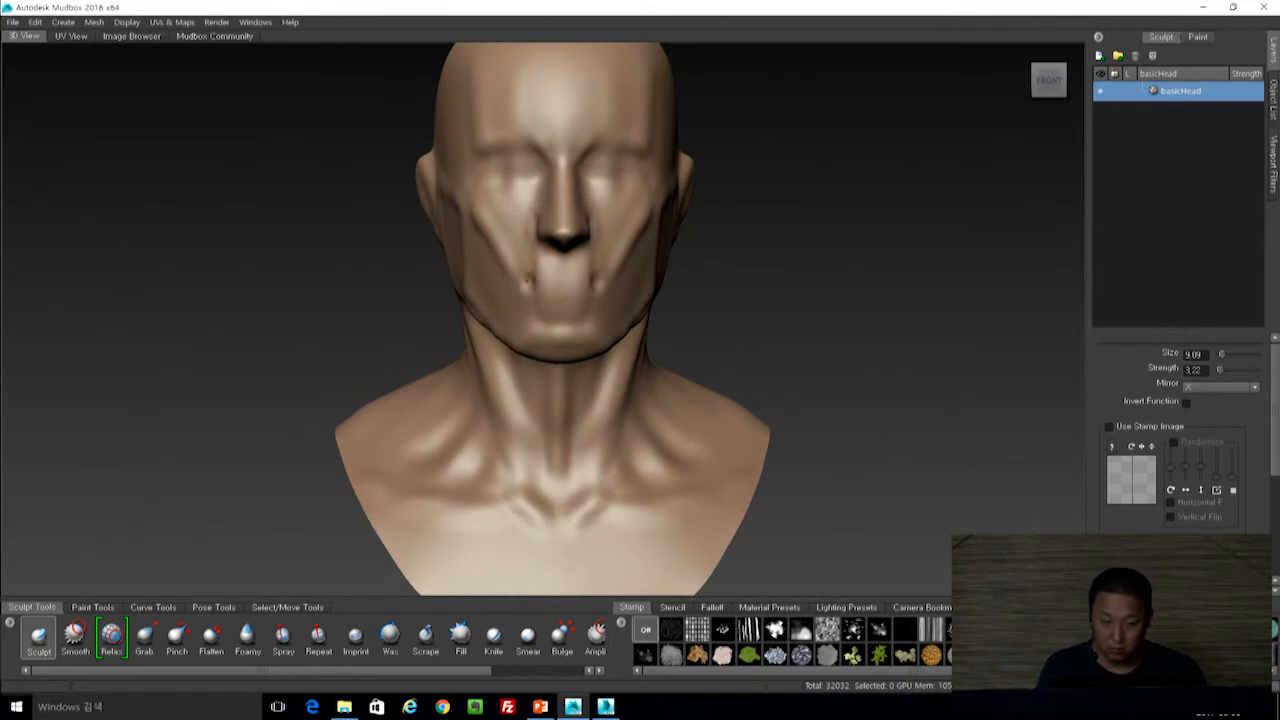
{"action": "left_click_drag", "start_coordinate": [716, 290], "coordinate": [729, 290], "text": "alt"}
{"action": "left_click_drag", "start_coordinate": [570, 285], "coordinate": [600, 287]}
{"action": "left_click_drag", "start_coordinate": [688, 282], "coordinate": [760, 280], "text": "alt"}
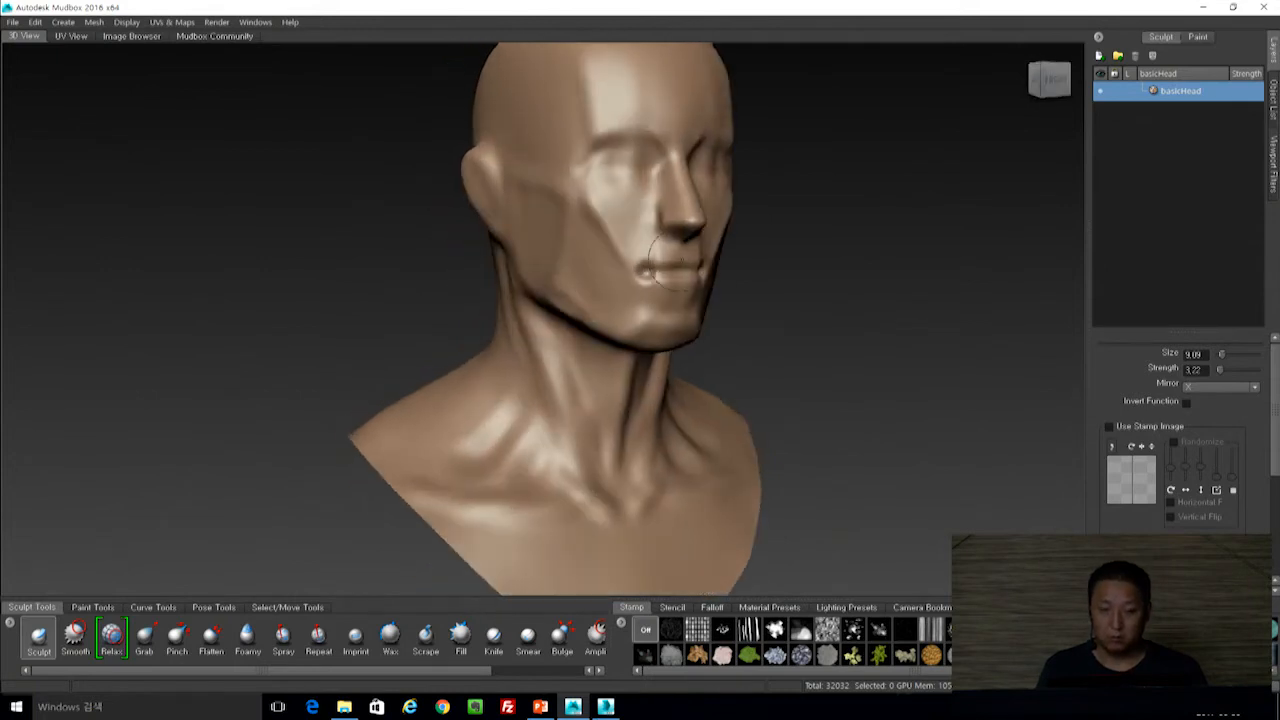
Examine the nose, mouth, jaw and neck from below and in profile.
{"action": "left_click_drag", "start_coordinate": [700, 240], "coordinate": [813, 133], "text": "alt"}
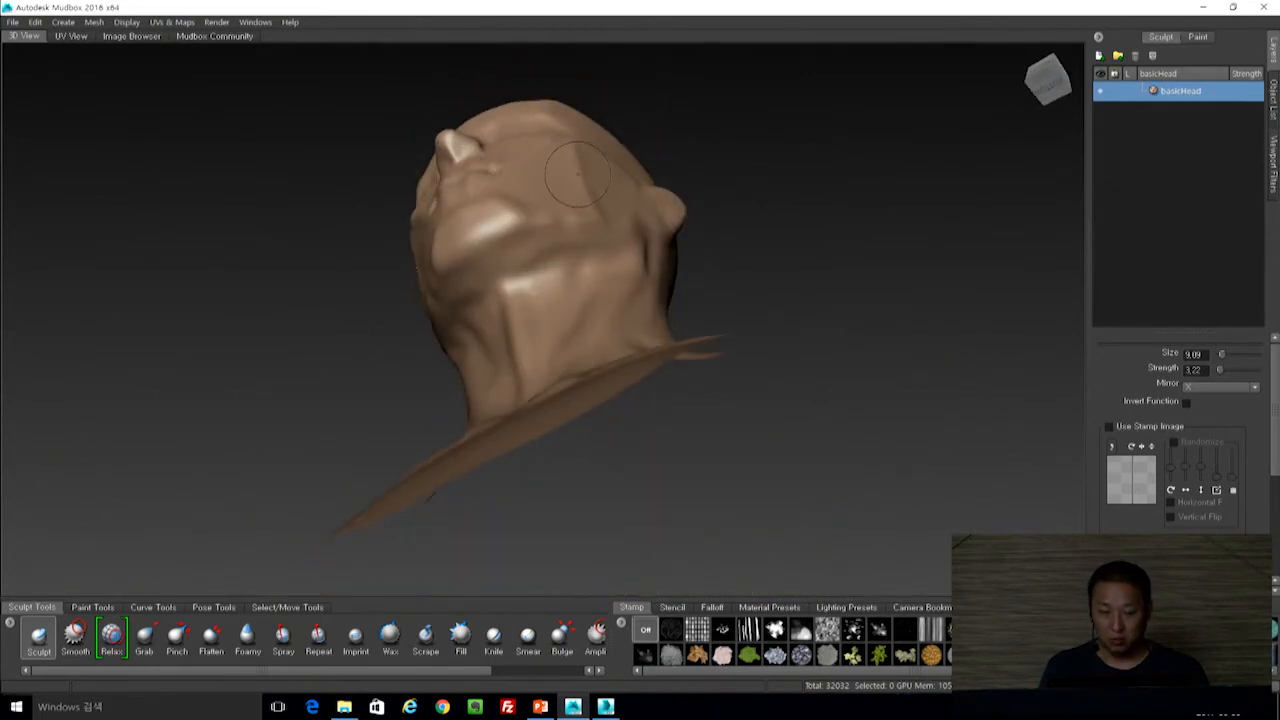
{"action": "left_click_drag", "start_coordinate": [722, 178], "coordinate": [762, 234], "text": "alt"}
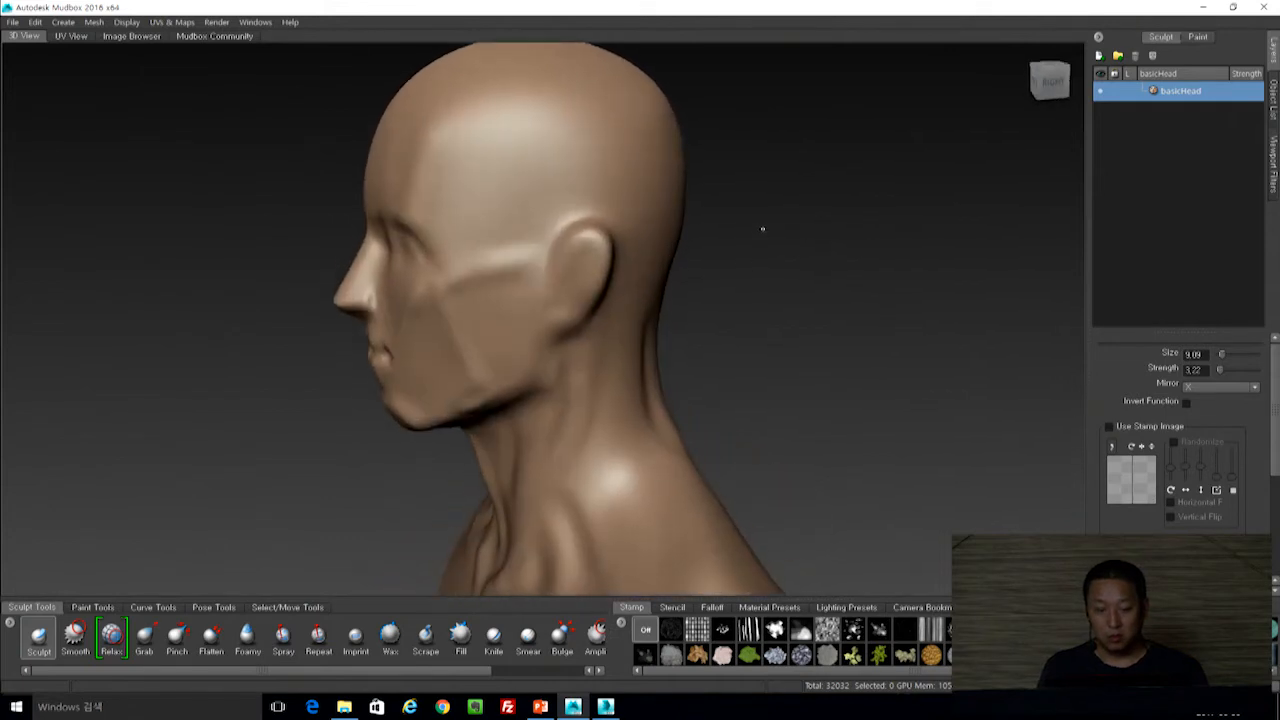
{"action": "left_click_drag", "start_coordinate": [750, 173], "coordinate": [836, 262], "text": "alt"}
{"action": "right_click_drag", "start_coordinate": [836, 262], "coordinate": [860, 283], "text": "alt"}
{"action": "middle_click_drag", "start_coordinate": [680, 334], "coordinate": [736, 412], "text": "alt"}
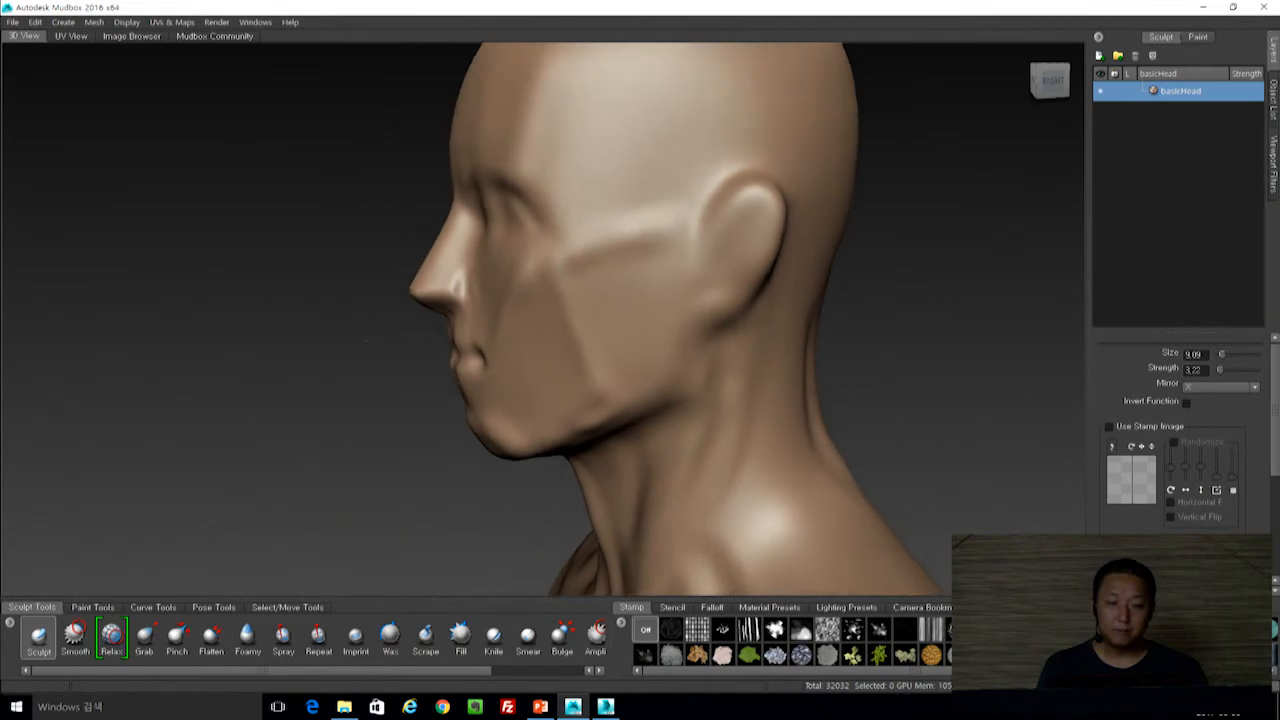
{"action": "mouse_move", "coordinate": [372, 338]}
{"action": "left_mouse_down", "text": "alt"}
{"action": "mouse_move", "coordinate": [356, 339]}
{"action": "mouse_move", "coordinate": [435, 282]}
{"action": "left_mouse_up", "text": "alt"}
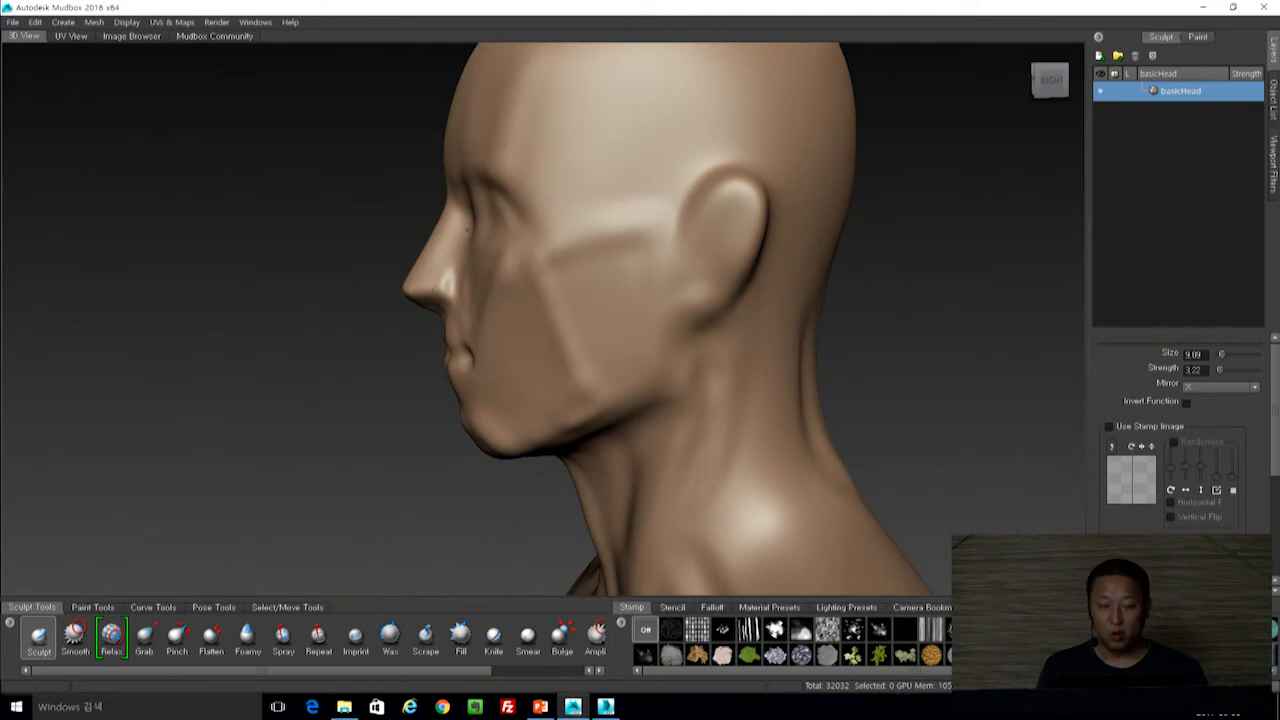
{"action": "left_click_drag", "start_coordinate": [318, 425], "coordinate": [352, 420], "text": "alt"}
{"action": "left_click_drag", "start_coordinate": [501, 263], "coordinate": [500, 250], "text": "alt"}
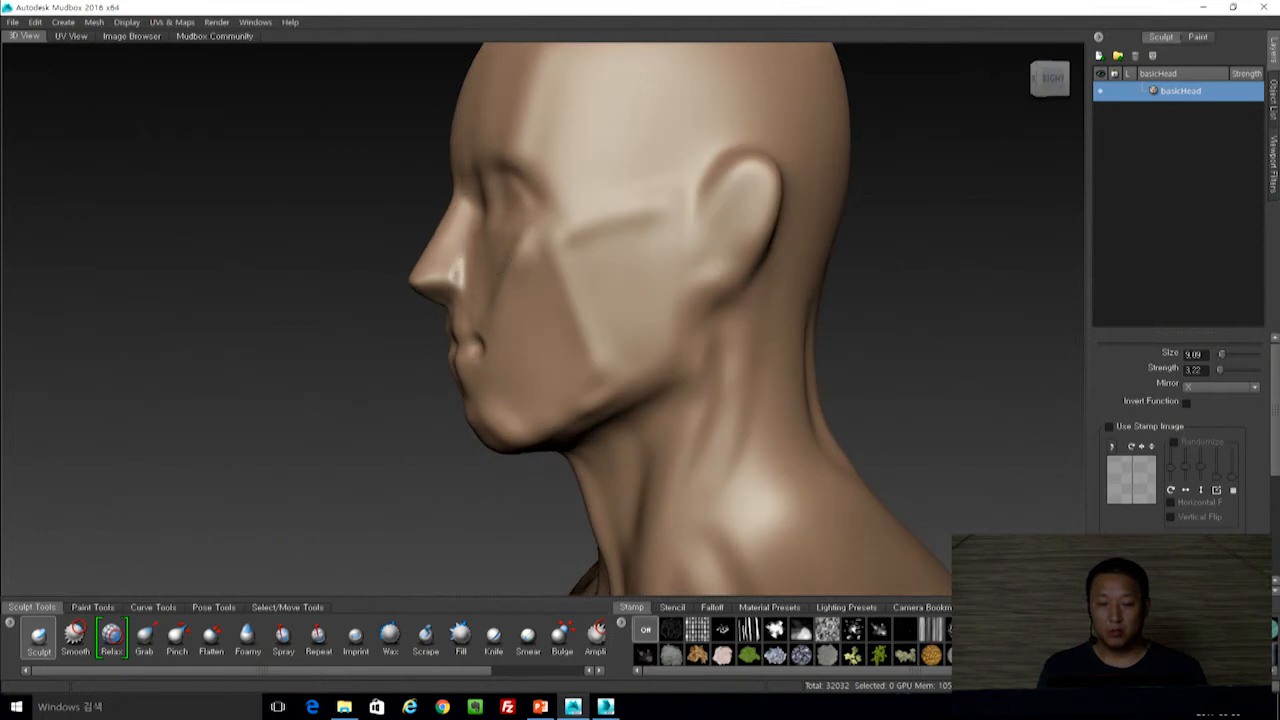
{"action": "left_click_drag", "start_coordinate": [464, 272], "coordinate": [470, 325], "text": "alt"}
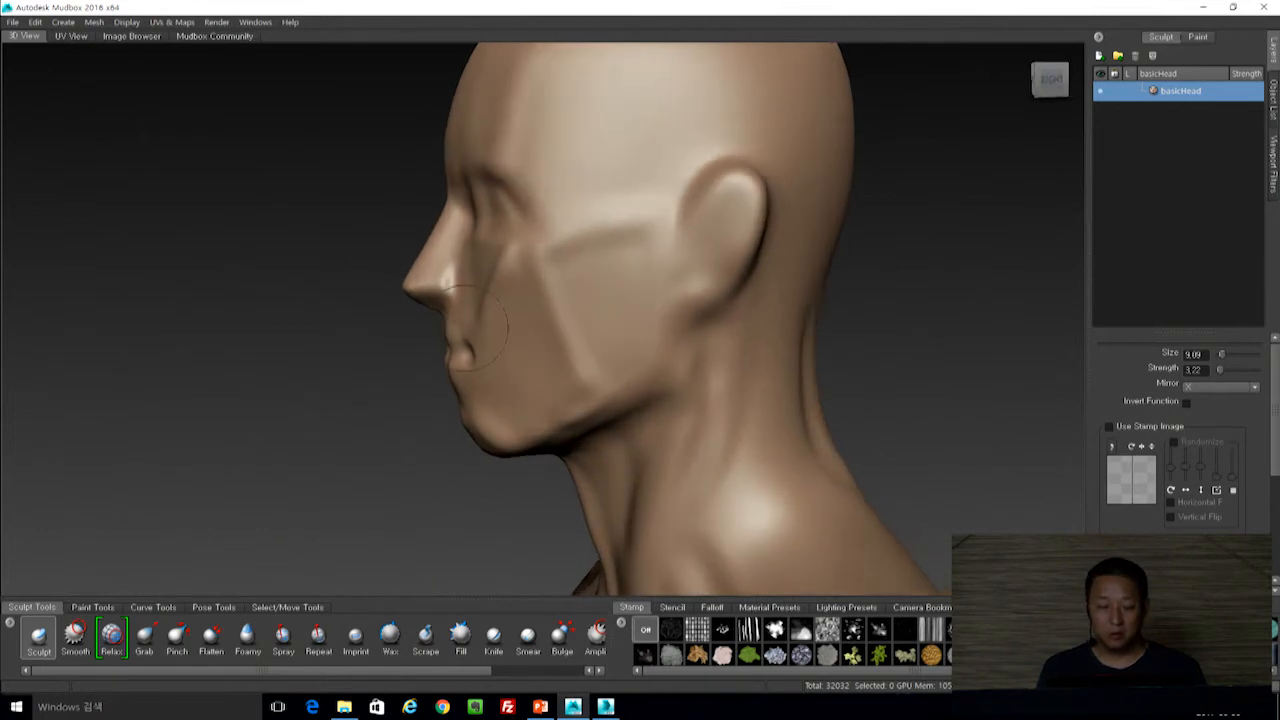
Reshape the cheek surface beside the nose and below the eye with the Grab brush.
{"action": "key", "text": "3"}
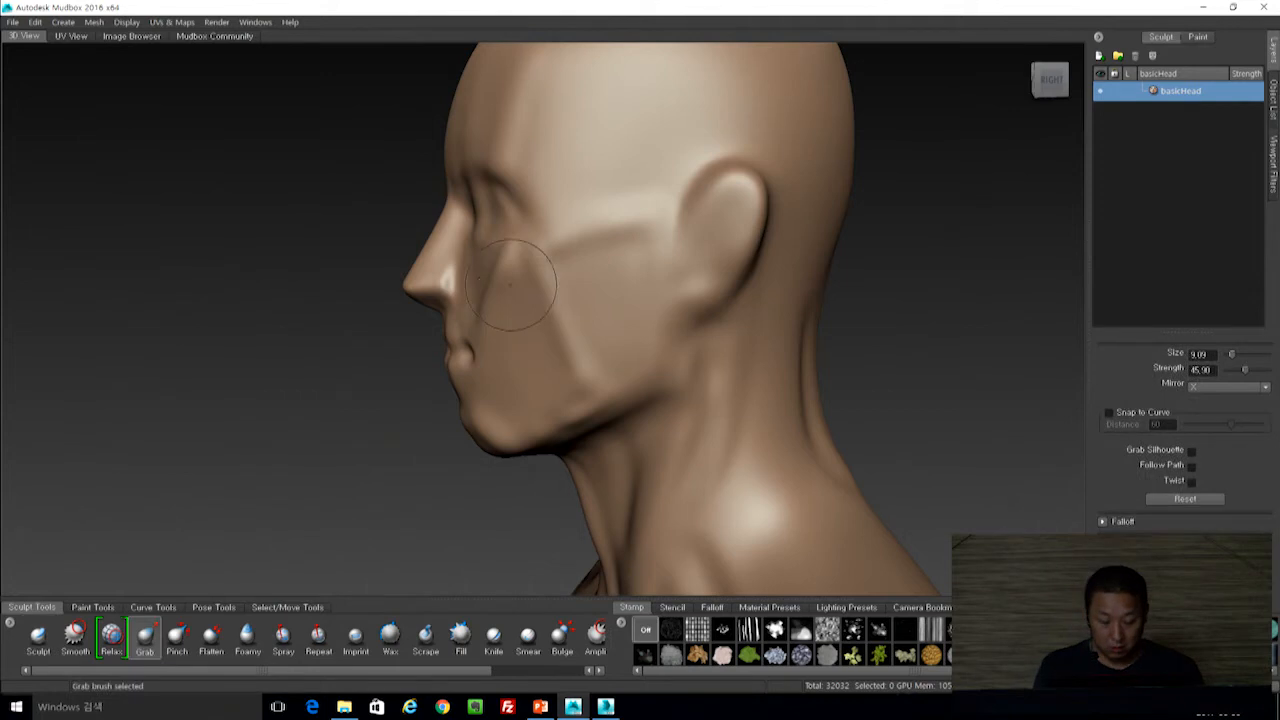
{"action": "left_click_drag", "start_coordinate": [504, 264], "coordinate": [524, 274]}
{"action": "mouse_move", "coordinate": [543, 208]}
{"action": "left_mouse_down"}
{"action": "mouse_move", "coordinate": [489, 221]}
{"action": "mouse_move", "coordinate": [553, 214]}
{"action": "left_mouse_up"}
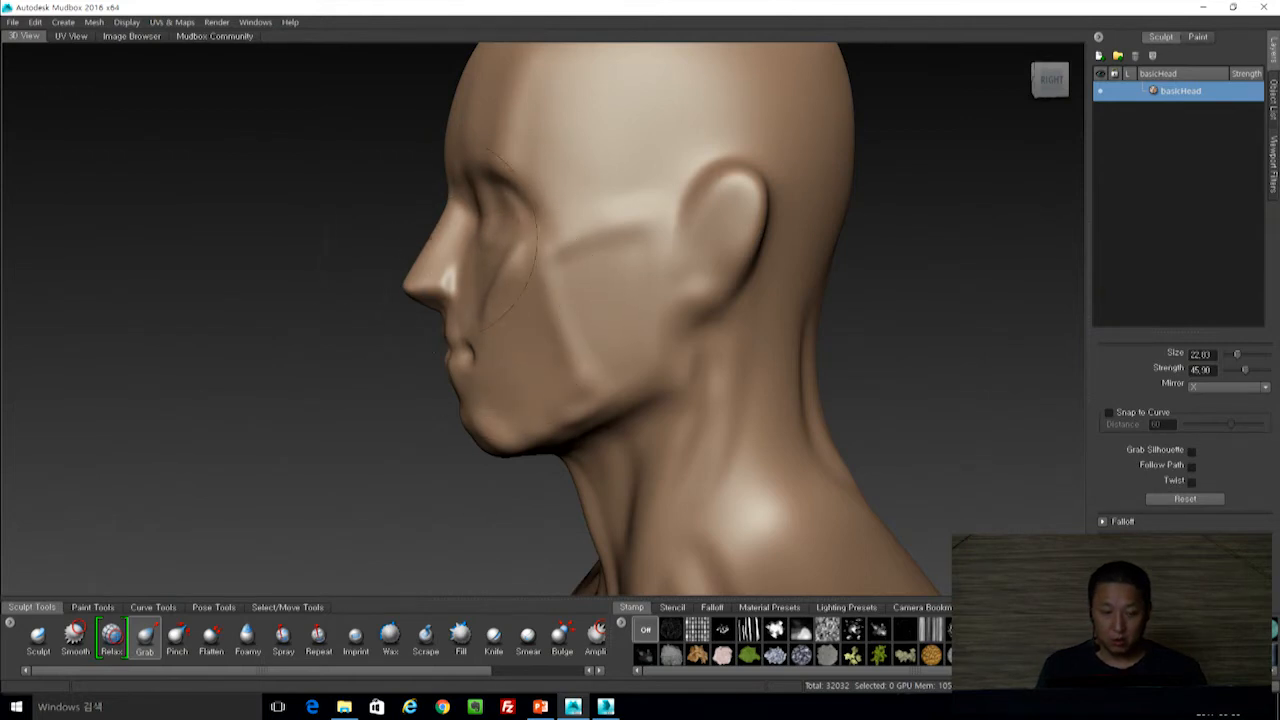
Reposition the wing of the nose and pull the upper lip forward in profile with the Grab brush at size 10.97.
{"action": "right_click_drag", "start_coordinate": [371, 342], "coordinate": [400, 362], "text": "alt"}
{"action": "middle_click_drag", "start_coordinate": [400, 362], "coordinate": [480, 320], "text": "alt"}
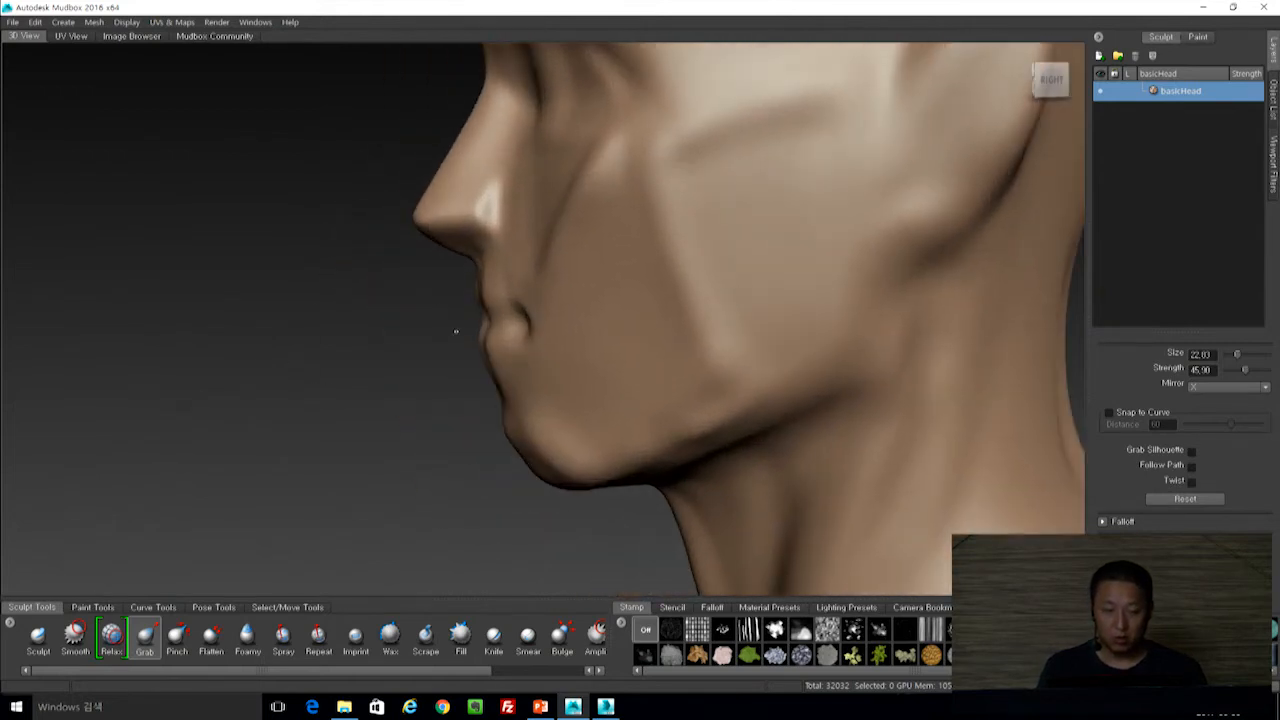
{"action": "left_click_drag", "start_coordinate": [469, 323], "coordinate": [432, 349], "text": "alt"}
{"action": "left_click_drag", "start_coordinate": [518, 217], "coordinate": [490, 219]}
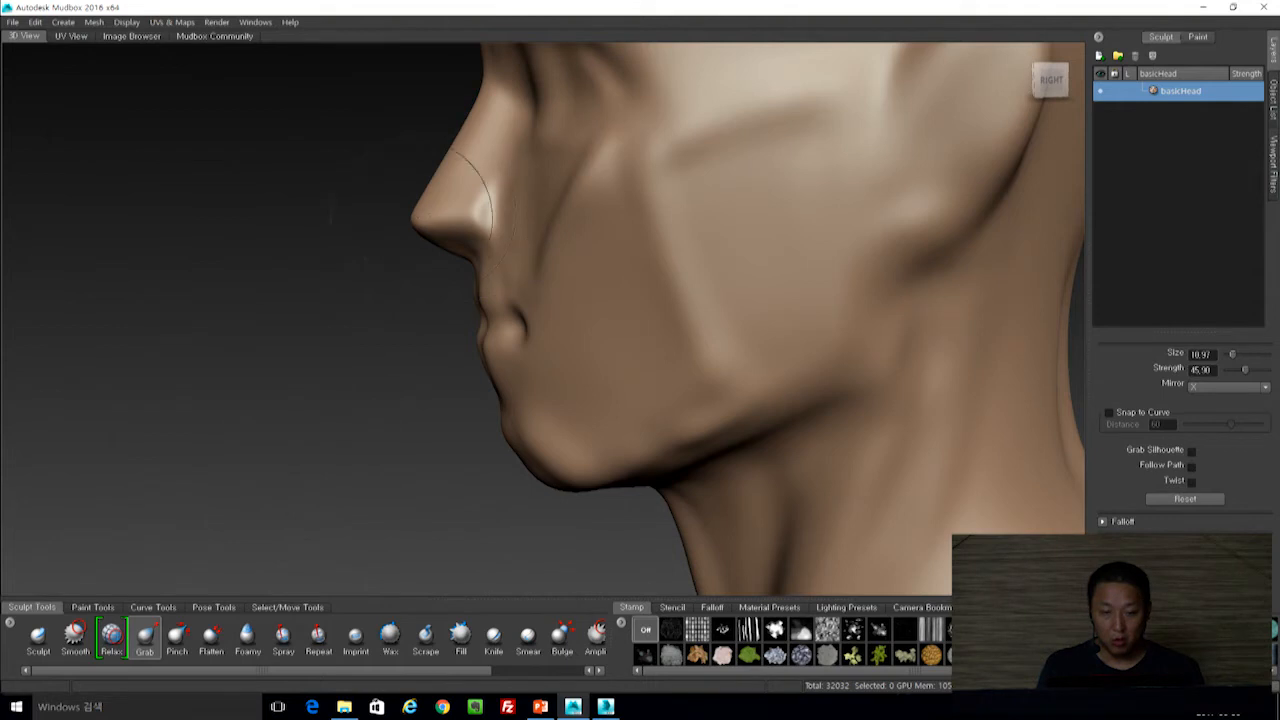
{"action": "left_click_drag", "start_coordinate": [489, 218], "coordinate": [507, 221]}
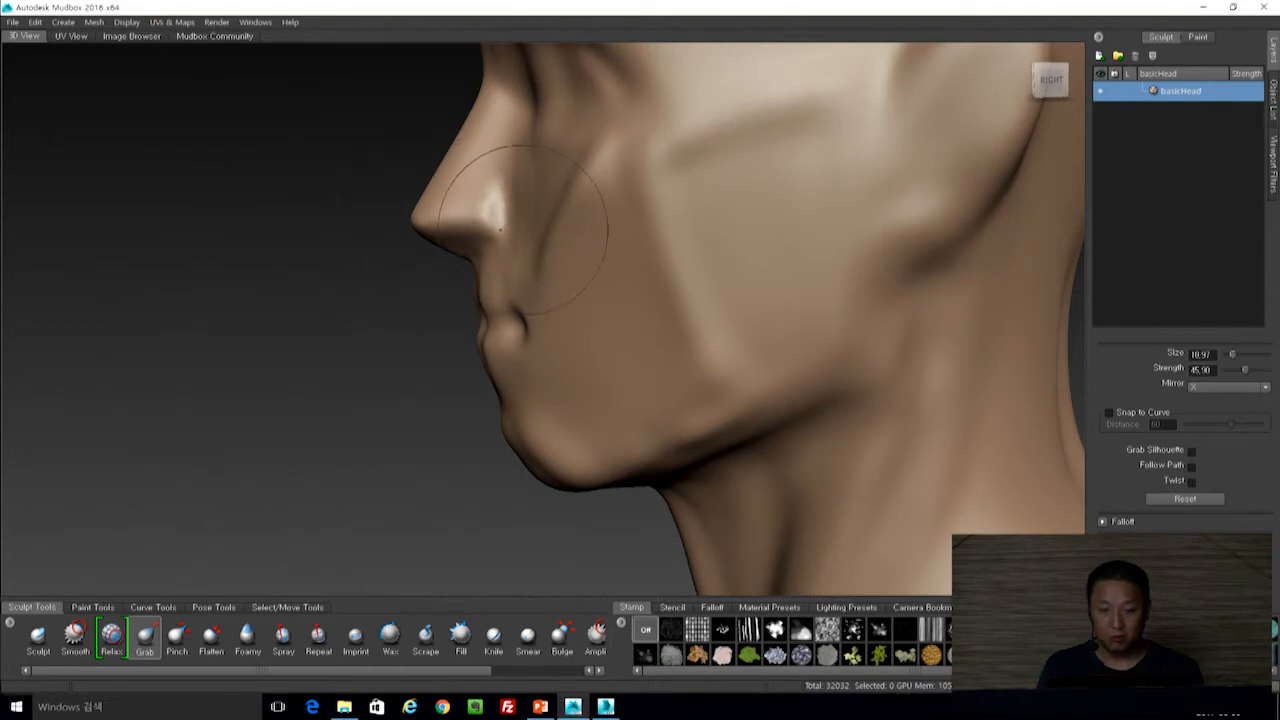
{"action": "left_click_drag", "start_coordinate": [484, 290], "coordinate": [476, 292]}
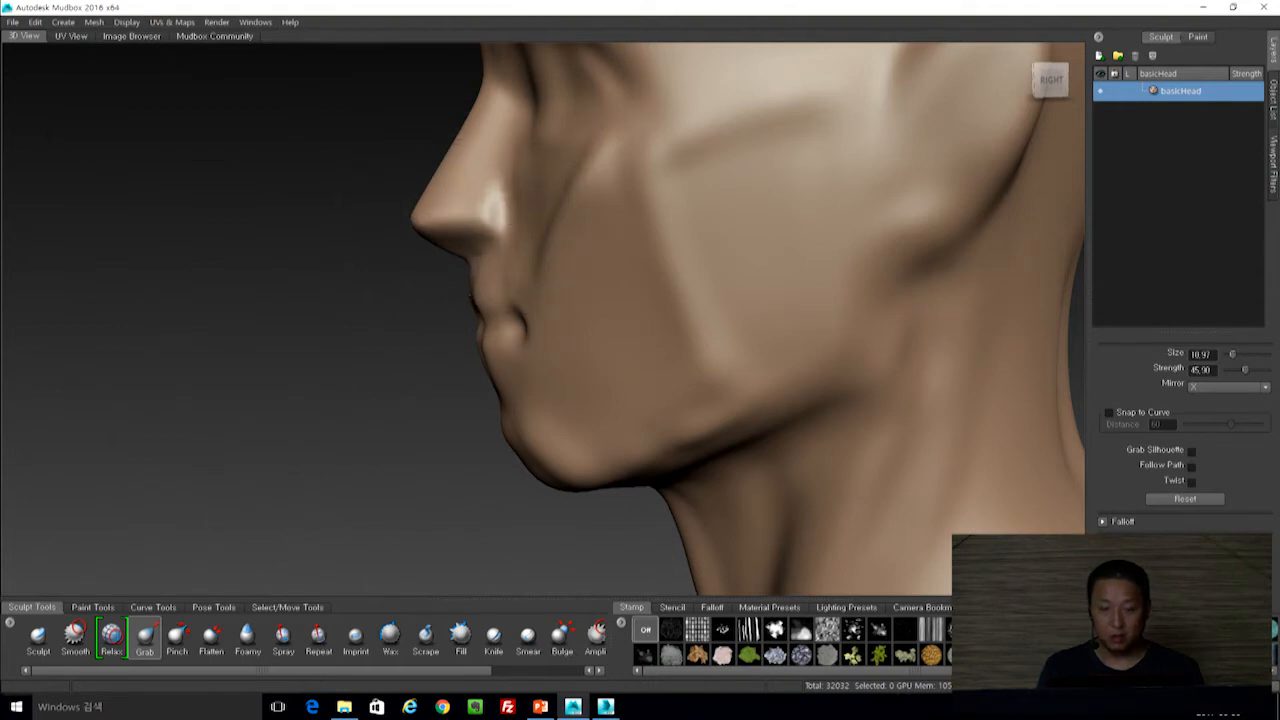
Try to pull back the lips and reshape the cheek with the Grab brush, and undo those strokes.
{"action": "mouse_move", "coordinate": [478, 298]}
{"action": "left_mouse_down"}
{"action": "mouse_move", "coordinate": [487, 286]}
{"action": "mouse_move", "coordinate": [495, 310]}
{"action": "left_mouse_up"}
{"action": "left_click_drag", "start_coordinate": [515, 237], "coordinate": [504, 237]}
{"action": "left_click_drag", "start_coordinate": [586, 209], "coordinate": [548, 212]}
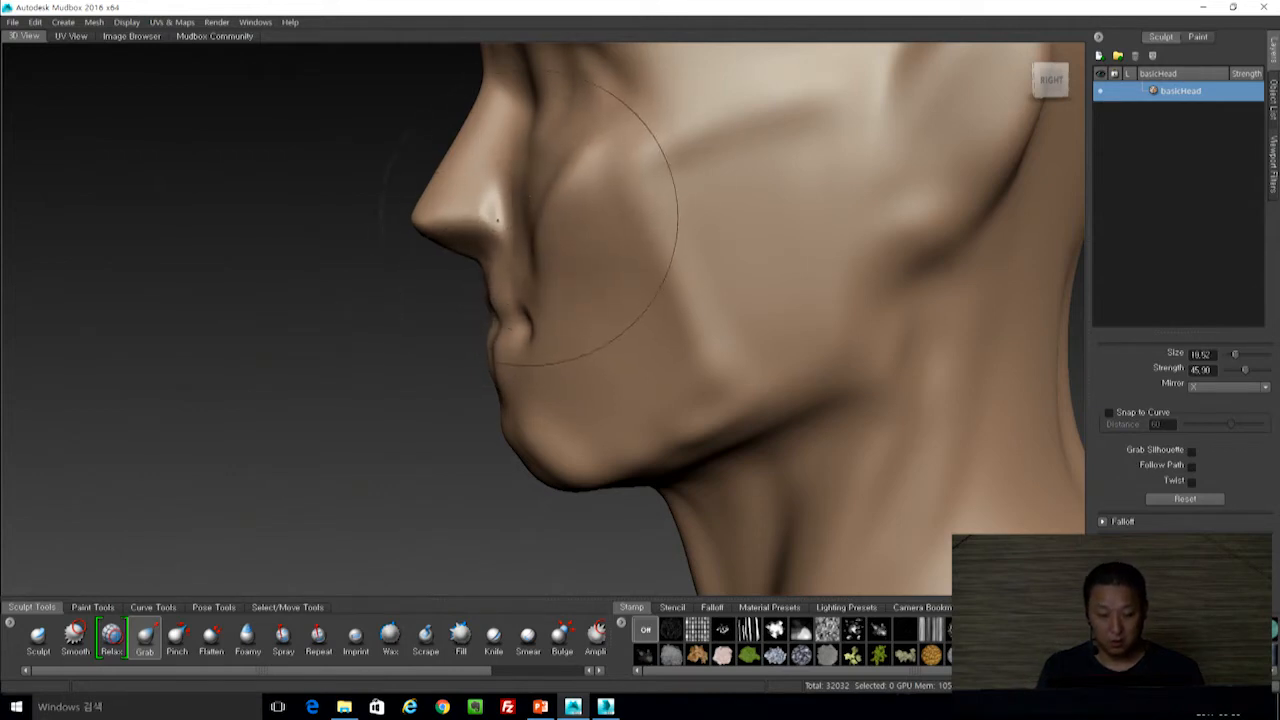
{"action": "key", "text": "ctrl+z"}
{"action": "key", "text": "ctrl+z"}
{"action": "key", "text": "ctrl+z"}
{"action": "key", "text": "ctrl+z"}
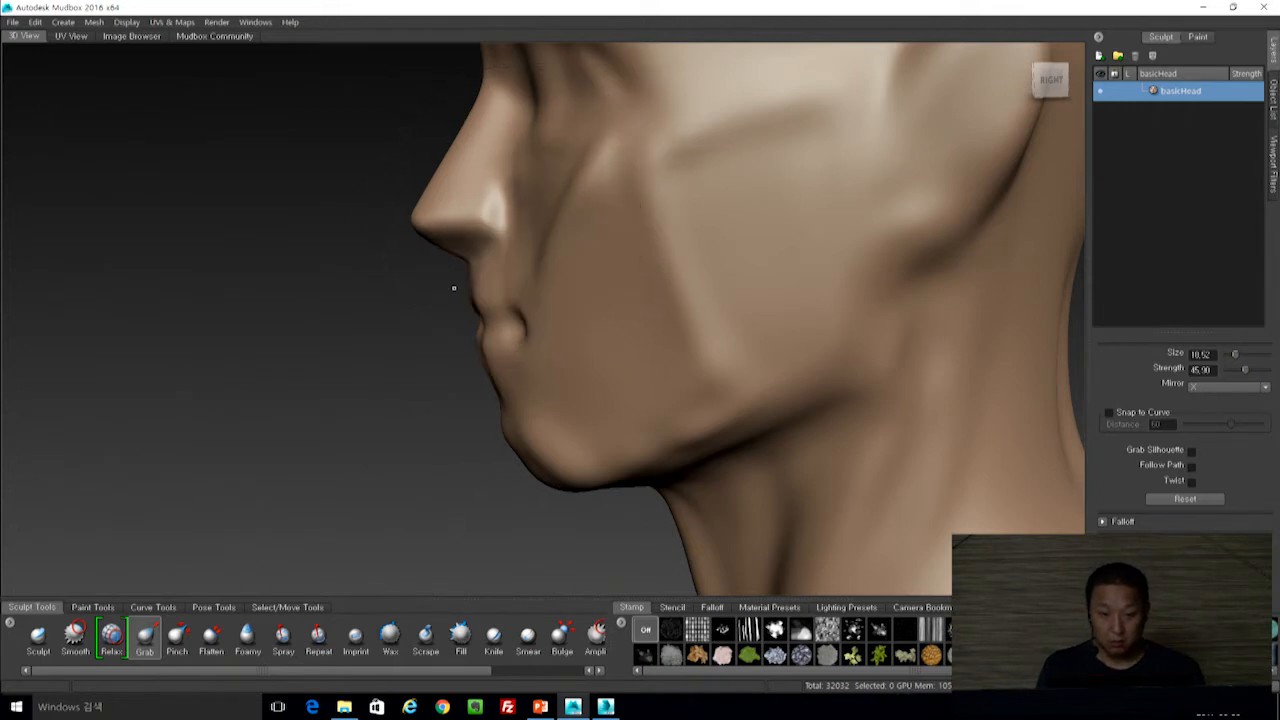
{"action": "key", "text": "ctrl+z"}
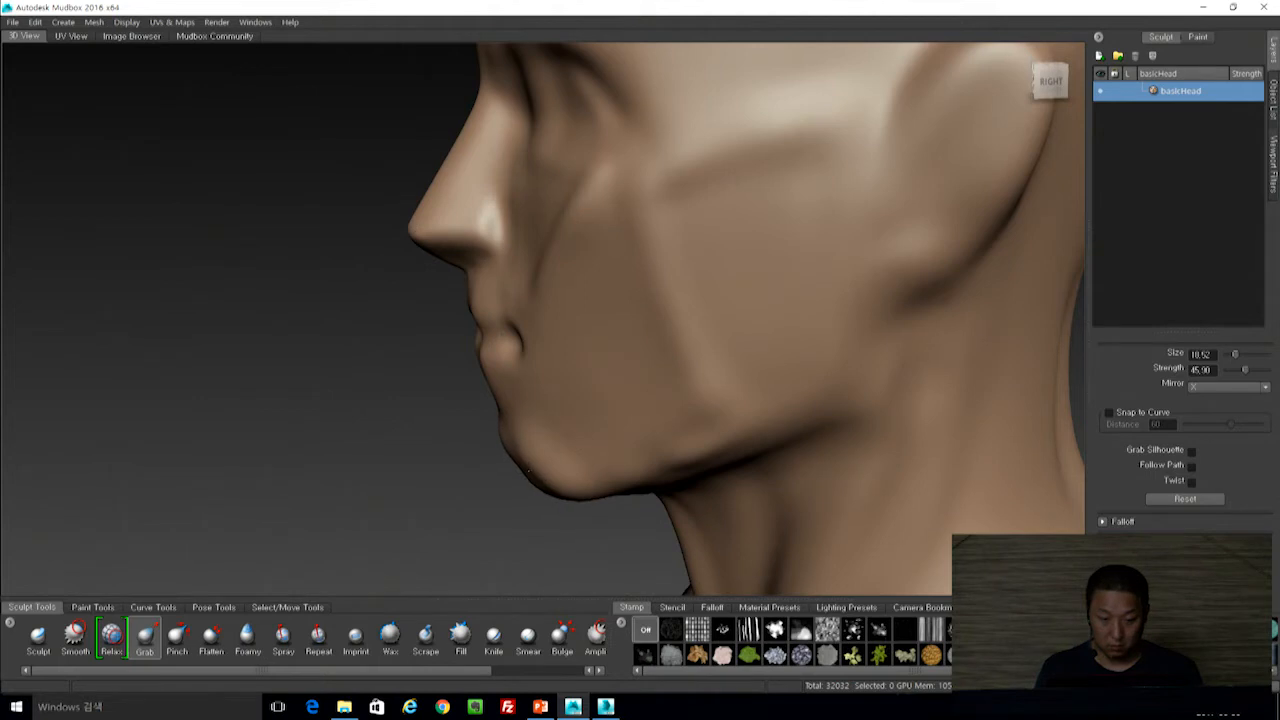
Push the chin forward, move the mouth corner back and reshape the cheek with the Grab brush at size 18.52.
{"action": "left_click_drag", "start_coordinate": [529, 471], "coordinate": [520, 478]}
{"action": "left_click_drag", "start_coordinate": [526, 336], "coordinate": [557, 336]}
{"action": "left_click_drag", "start_coordinate": [566, 240], "coordinate": [604, 196]}
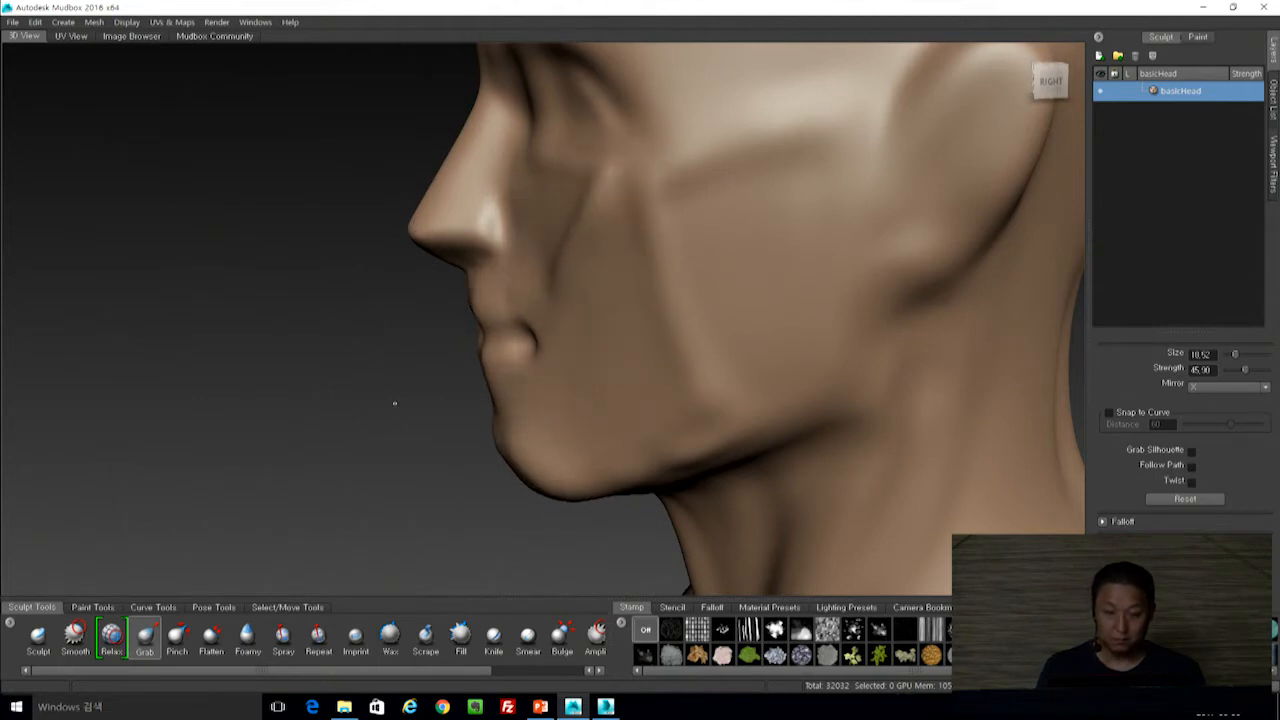
Adjust the cheeks from the front with the Grab brush at size 13.65.
{"action": "right_click_drag", "start_coordinate": [390, 395], "coordinate": [348, 323], "text": "alt"}
{"action": "left_click_drag", "start_coordinate": [348, 323], "coordinate": [853, 278], "text": "alt"}
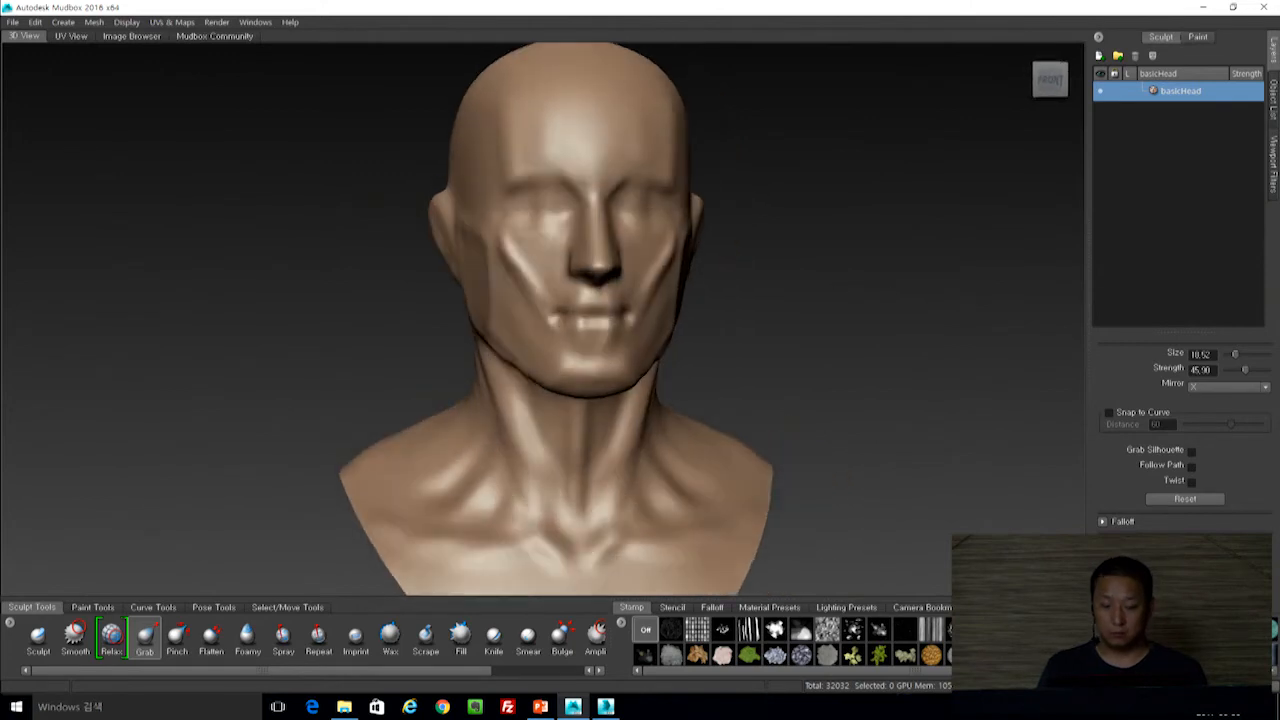
{"action": "right_click_drag", "start_coordinate": [853, 278], "coordinate": [872, 287], "text": "alt"}
{"action": "left_click_drag", "start_coordinate": [872, 287], "coordinate": [820, 289], "text": "alt"}
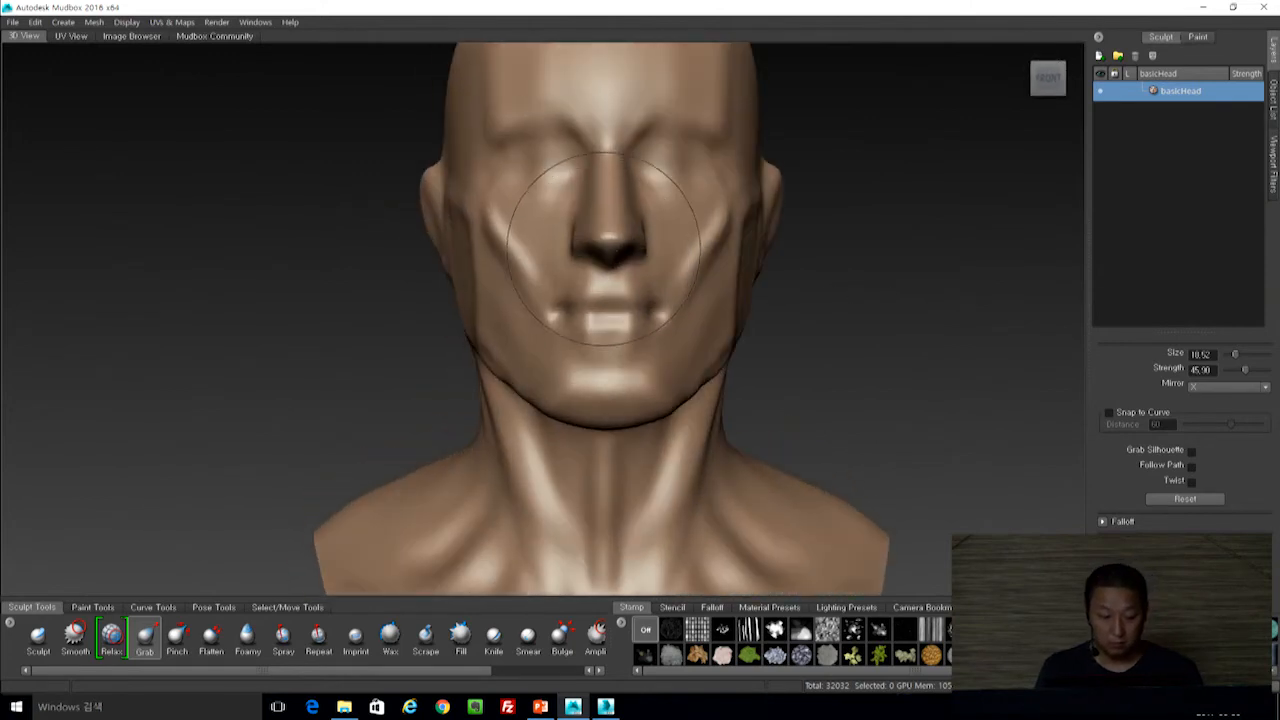
{"action": "key", "text": "shift"}
{"action": "key", "text": "b"}
{"action": "mouse_move", "coordinate": [668, 302]}
{"action": "left_mouse_down"}
{"action": "mouse_move", "coordinate": [628, 304]}
{"action": "mouse_move", "coordinate": [659, 87]}
{"action": "left_mouse_up"}
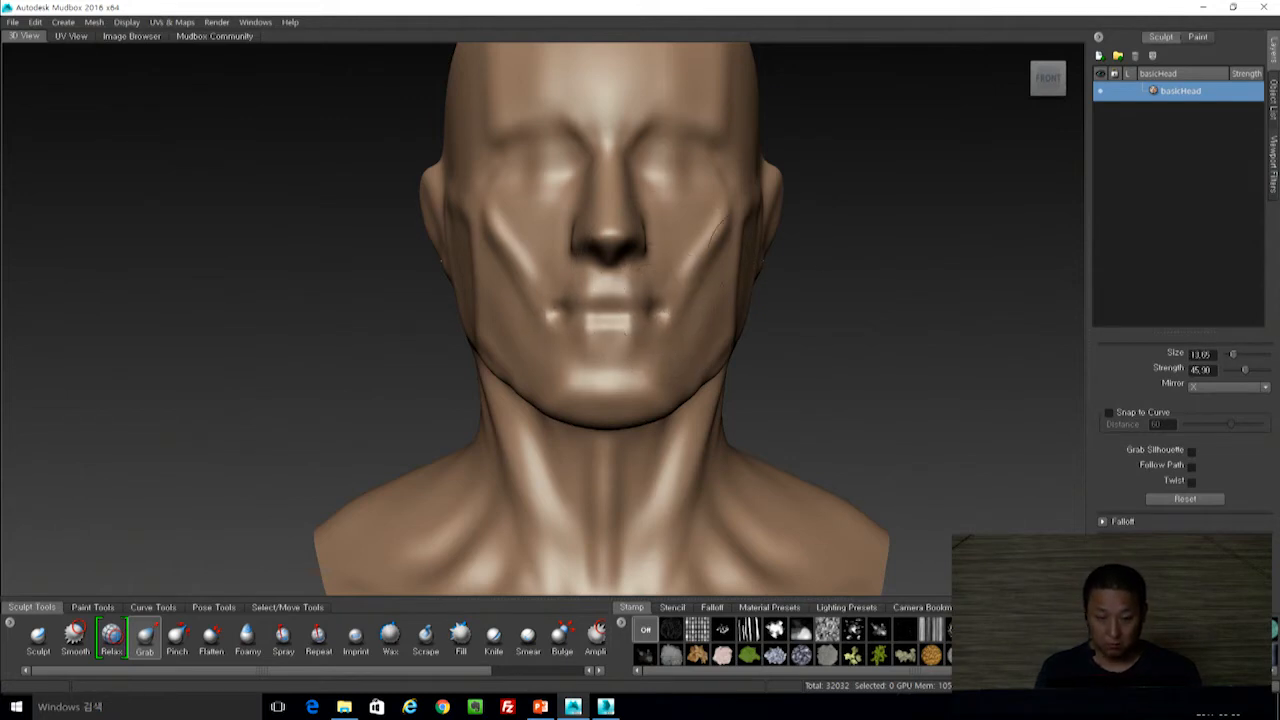
Flatten the cheekbone and side of the face at size 13.65 and strength 15.00, and set the Grab brush to size 29.87.
{"action": "left_click_drag", "start_coordinate": [829, 241], "coordinate": [849, 300], "text": "alt"}
{"action": "right_click_drag", "start_coordinate": [849, 300], "coordinate": [851, 231], "text": "alt"}
{"action": "left_click_drag", "start_coordinate": [851, 231], "coordinate": [832, 221], "text": "alt"}
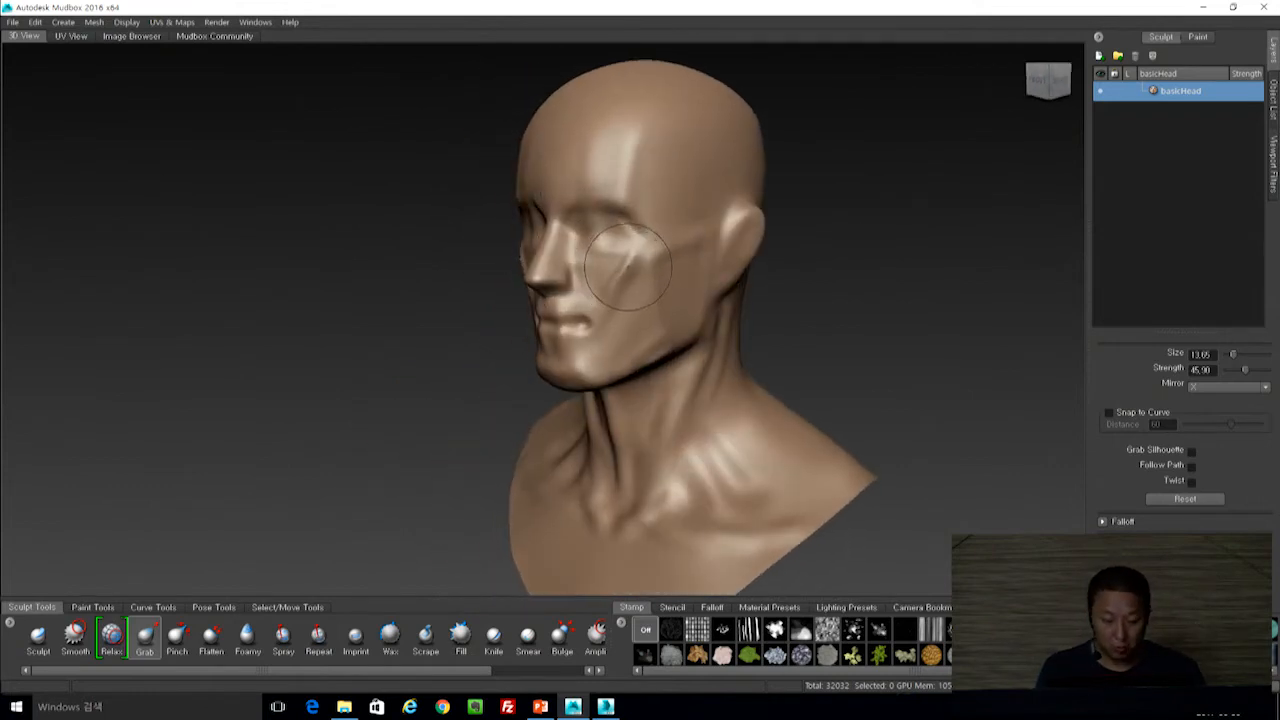
{"action": "key", "text": "5"}
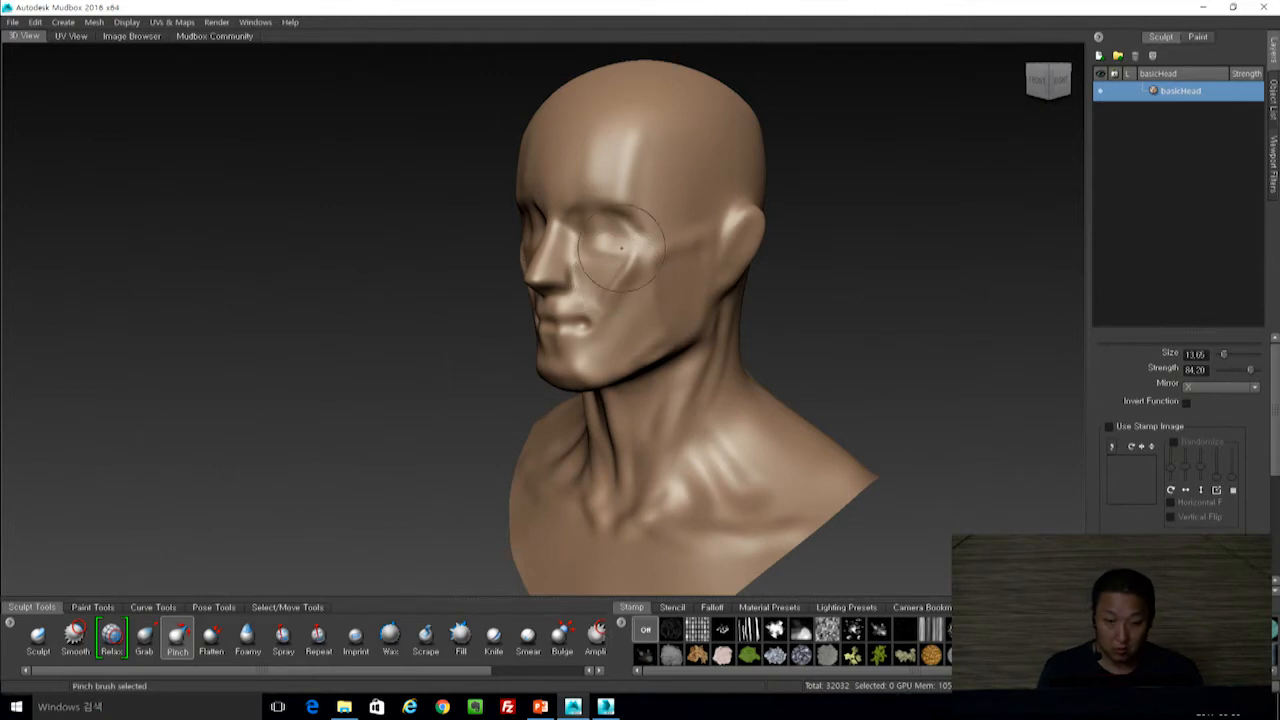
{"action": "key", "text": "6"}
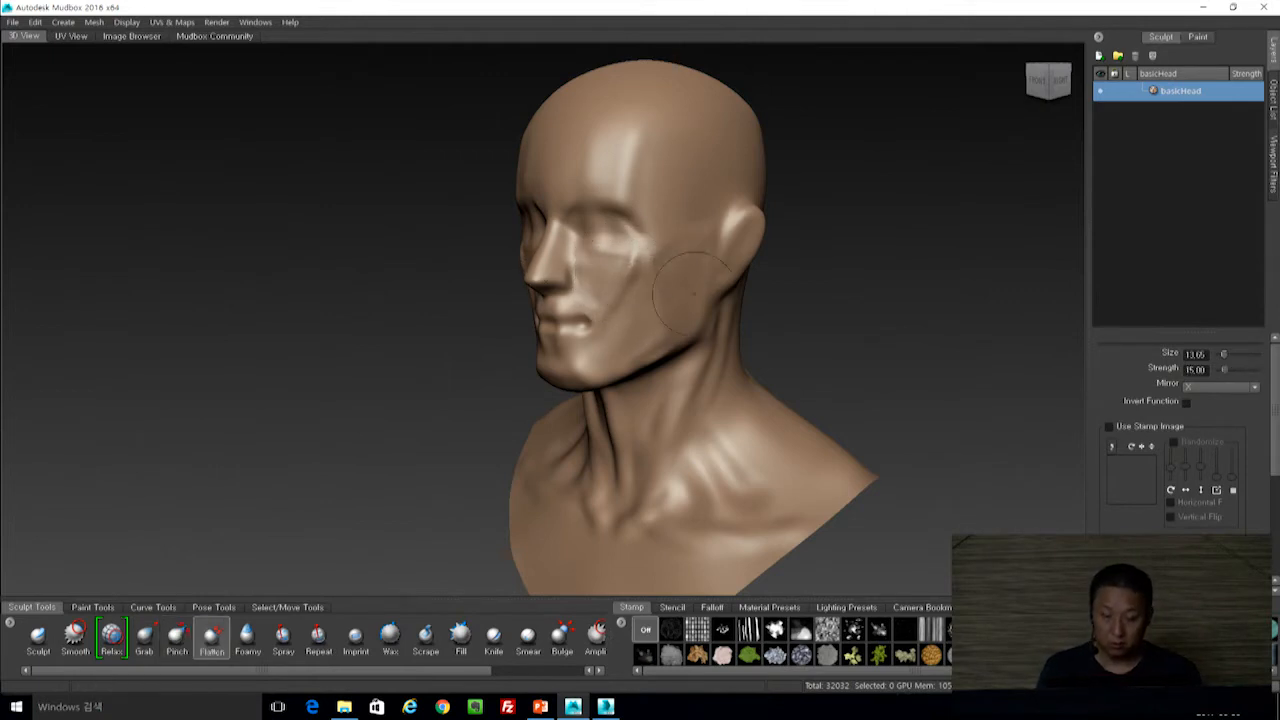
{"action": "key", "text": "4"}
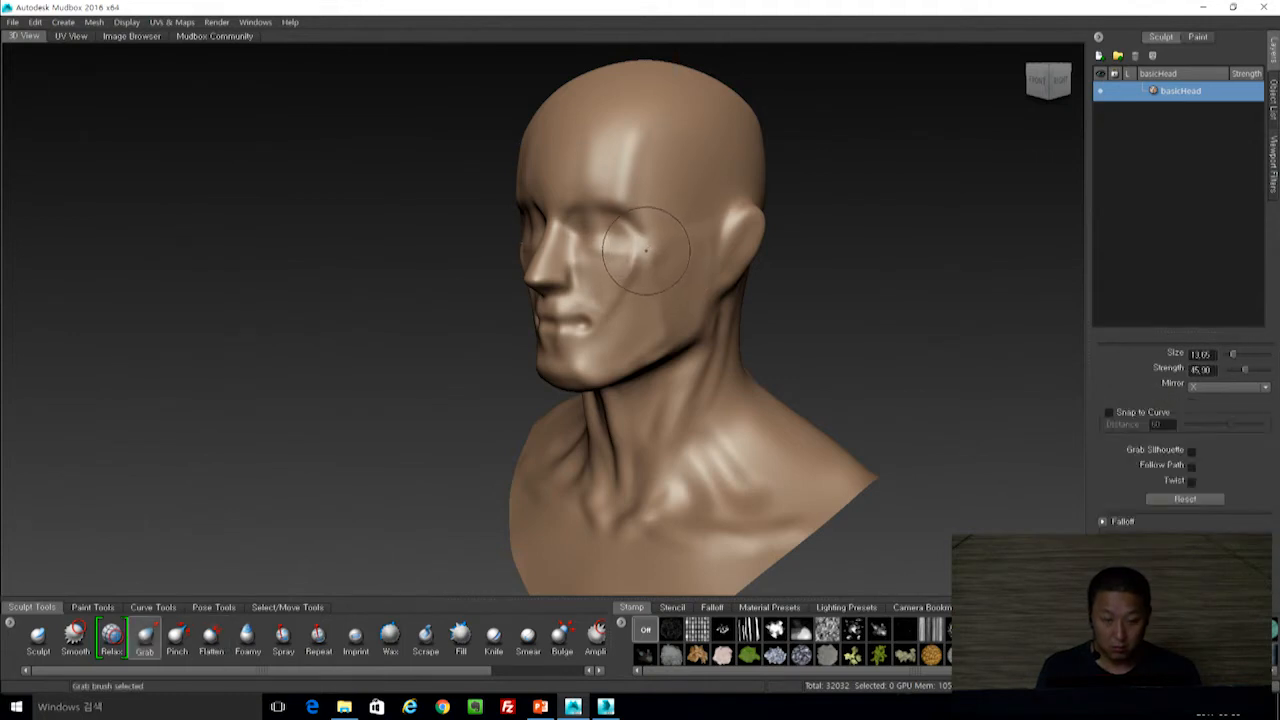
{"action": "left_click_drag", "start_coordinate": [660, 120], "coordinate": [673, 240]}
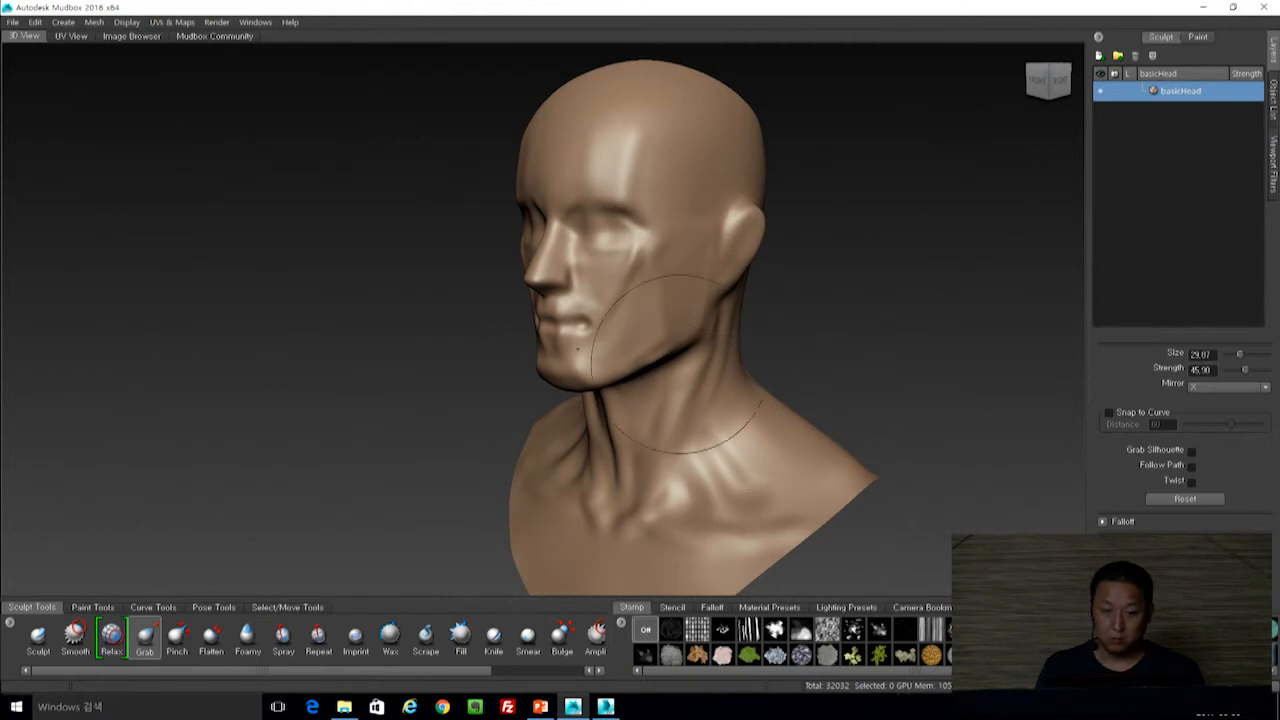
Examine the jaw, nose and lips from below, in profile and from the front, with the Grab brush set to size 12.61.
{"action": "left_click_drag", "start_coordinate": [876, 293], "coordinate": [565, 355], "text": "alt"}
{"action": "left_click_drag", "start_coordinate": [834, 297], "coordinate": [375, 307], "text": "alt"}
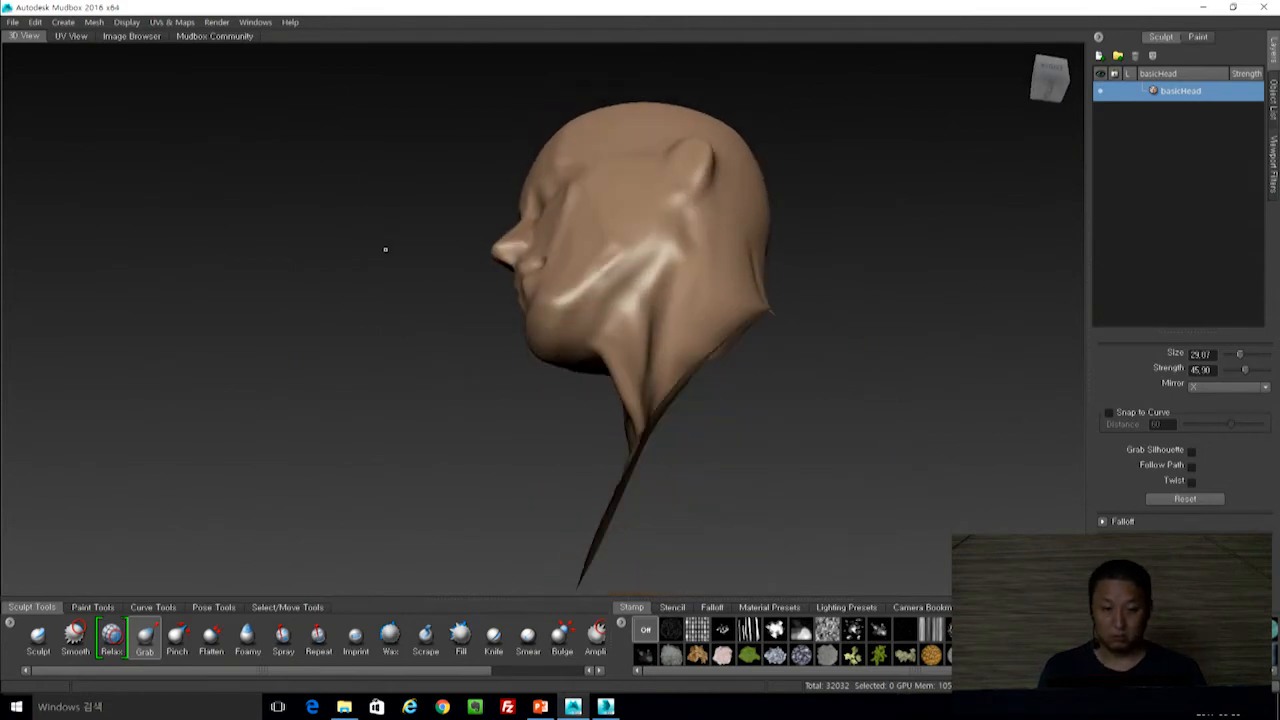
{"action": "right_click_drag", "start_coordinate": [384, 238], "coordinate": [380, 289], "text": "alt"}
{"action": "left_click_drag", "start_coordinate": [380, 289], "coordinate": [388, 338], "text": "alt"}
{"action": "right_click_drag", "start_coordinate": [320, 225], "coordinate": [331, 243], "text": "alt"}
{"action": "key", "text": "3"}
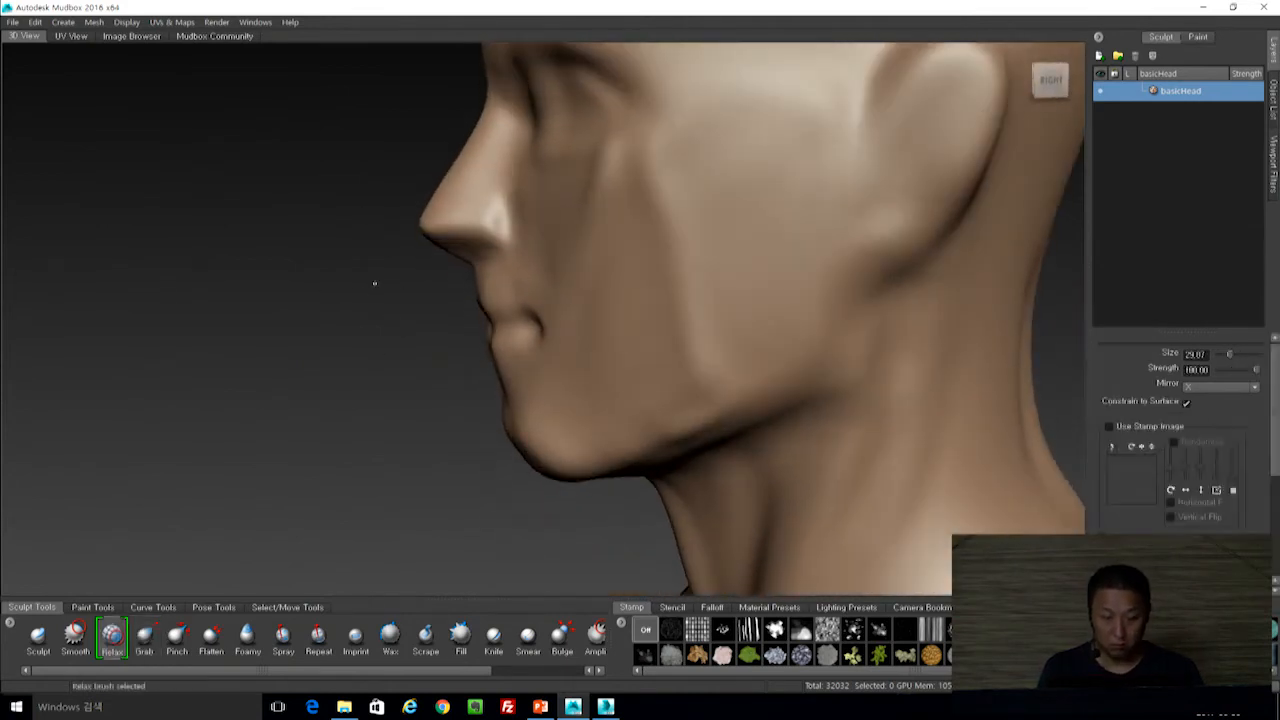
{"action": "key", "text": "4"}
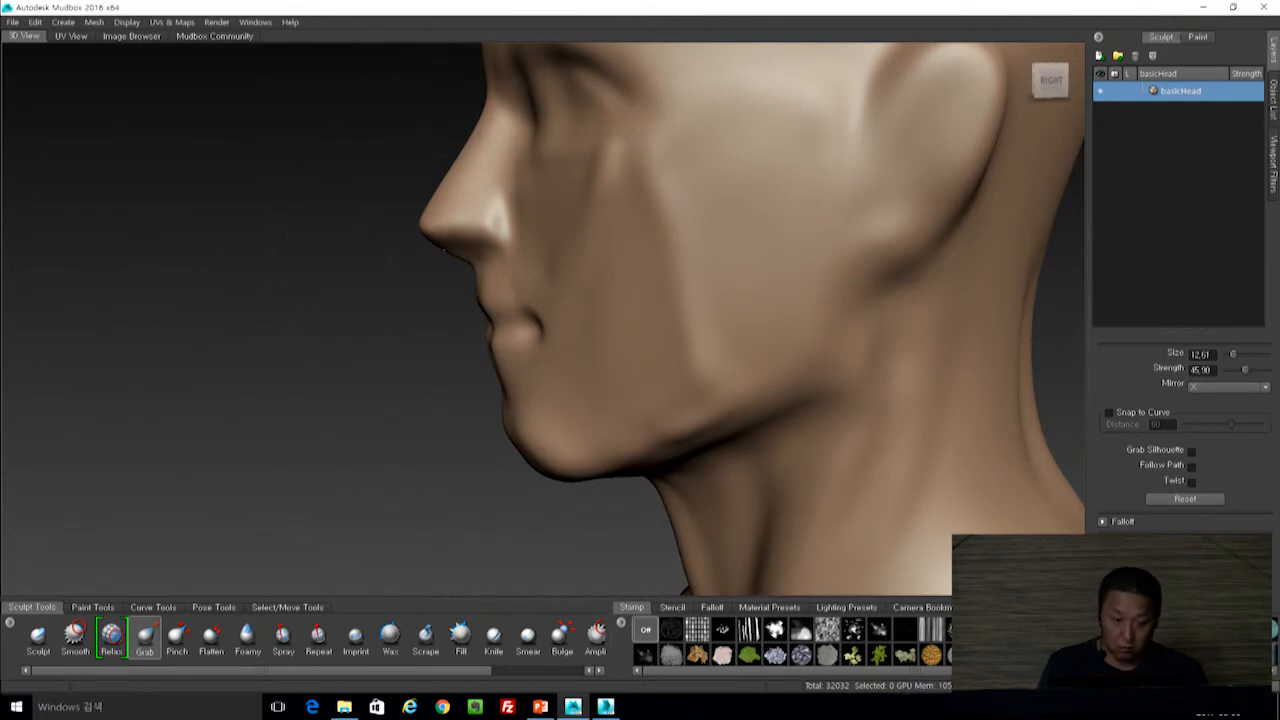
{"action": "left_click_drag", "start_coordinate": [351, 309], "coordinate": [863, 326], "text": "alt"}
{"action": "right_click_drag", "start_coordinate": [863, 326], "coordinate": [870, 158], "text": "alt"}
{"action": "left_click_drag", "start_coordinate": [870, 158], "coordinate": [874, 220], "text": "alt"}
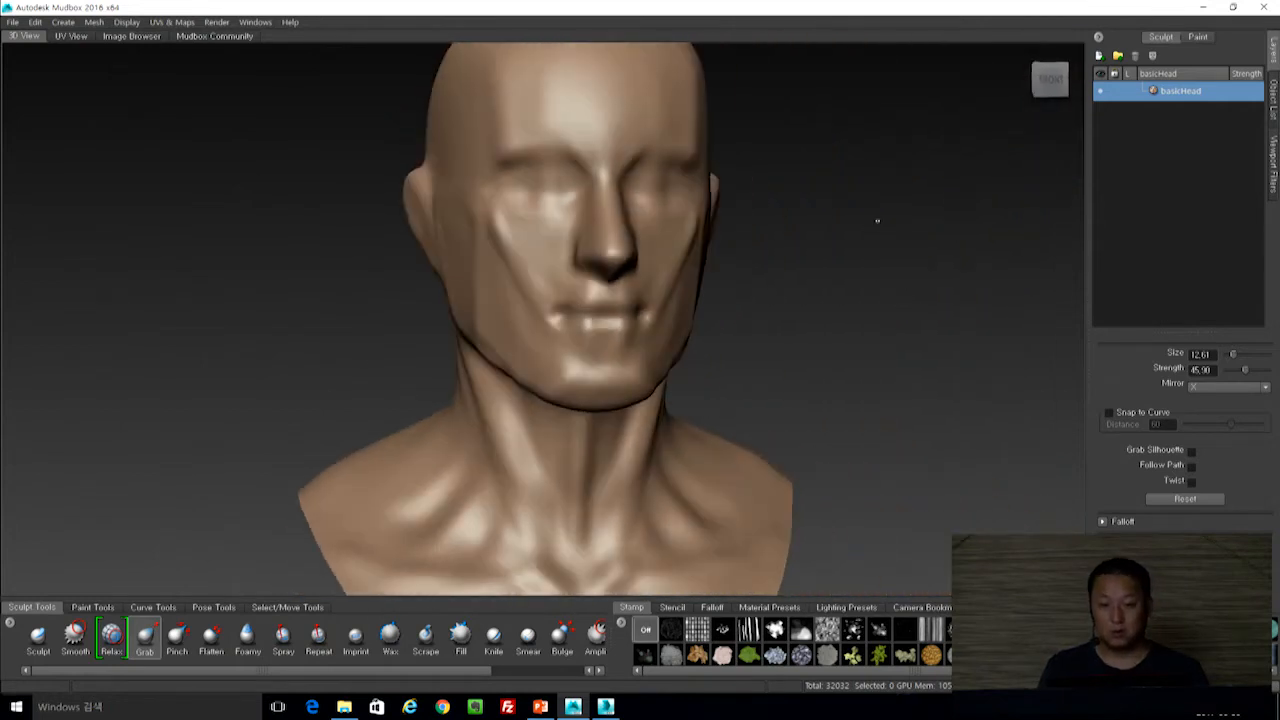
Shape the upper lip and mouth corners with the Sculpt brush at size 3.91 and strength 3.22, and smooth the lips.
{"action": "key", "text": "1"}
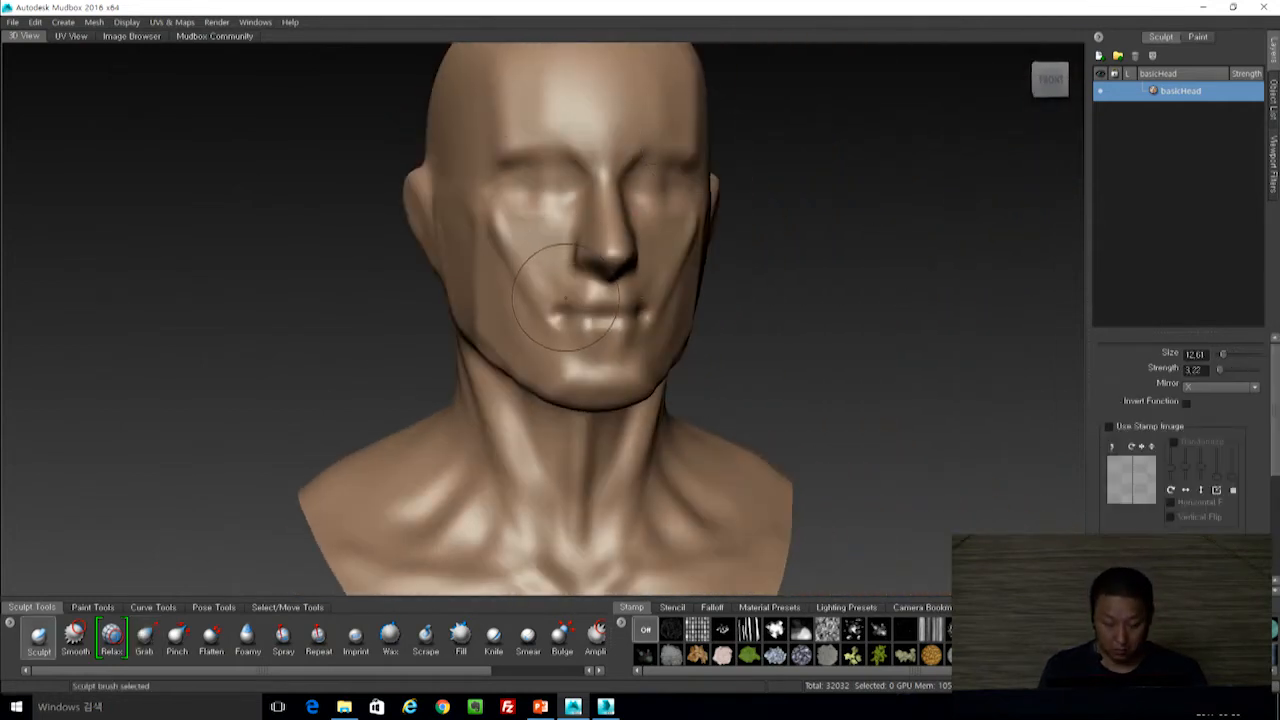
{"action": "key", "text": "b"}
{"action": "mouse_move", "coordinate": [577, 291]}
{"action": "left_mouse_down"}
{"action": "mouse_move", "coordinate": [548, 291]}
{"action": "mouse_move", "coordinate": [608, 297]}
{"action": "left_mouse_up"}
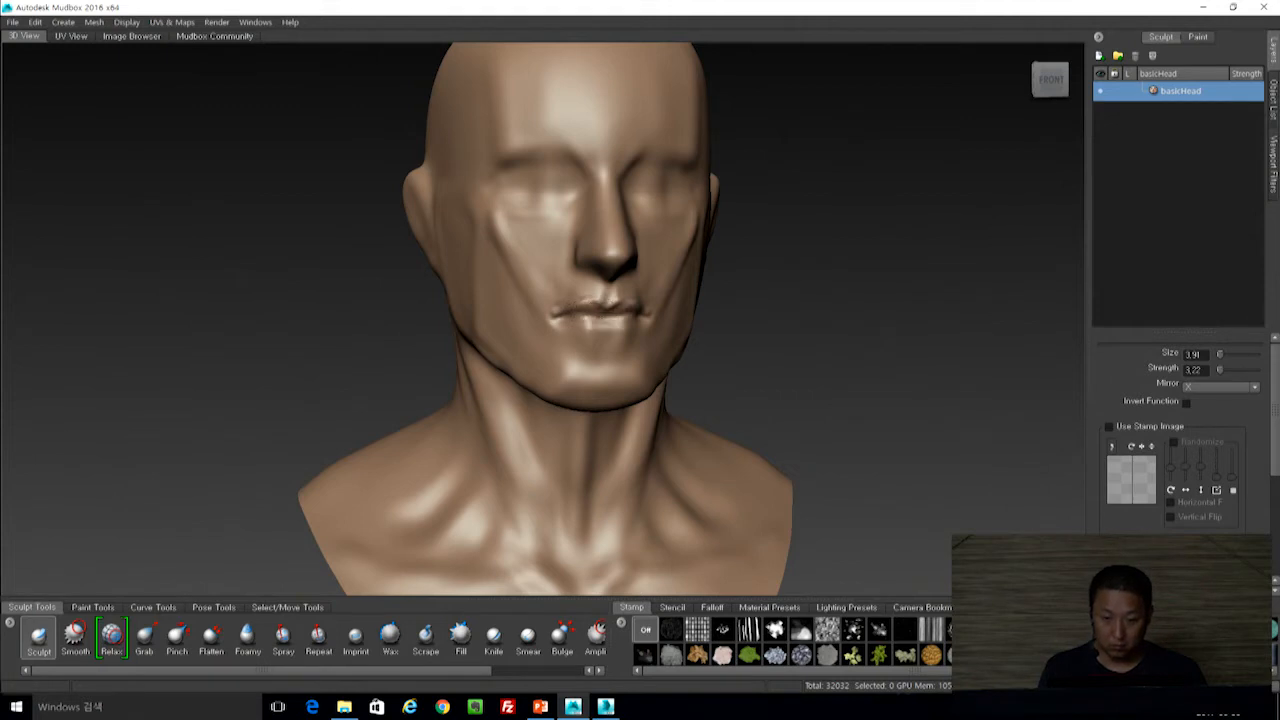
{"action": "left_click_drag", "start_coordinate": [600, 325], "coordinate": [594, 318], "text": "shift"}
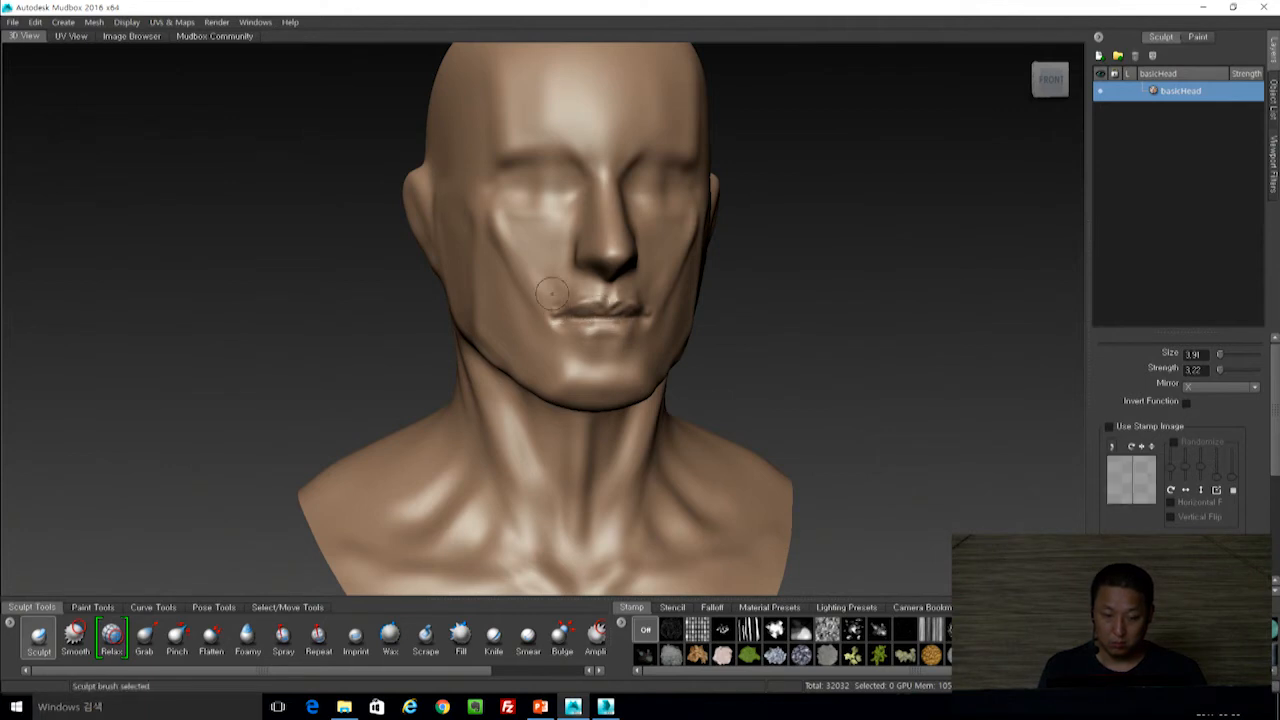
{"action": "key", "text": "shift"}
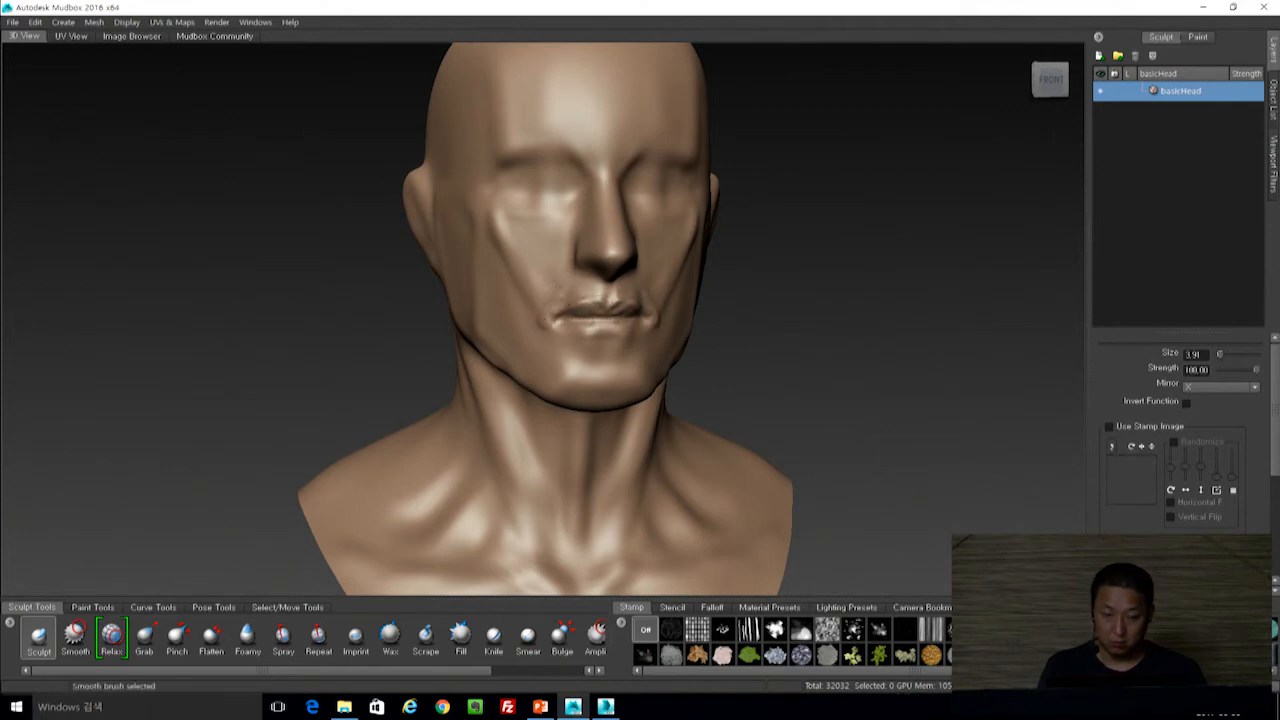
Carve the groove under the lower lip and beside the chin with inverted sculpting, and set the Grab brush to size 23.55.
{"action": "mouse_move", "coordinate": [620, 346]}
{"action": "left_mouse_down", "text": "ctrl"}
{"action": "mouse_move", "coordinate": [576, 349]}
{"action": "mouse_move", "coordinate": [606, 349]}
{"action": "left_mouse_up", "text": "ctrl"}
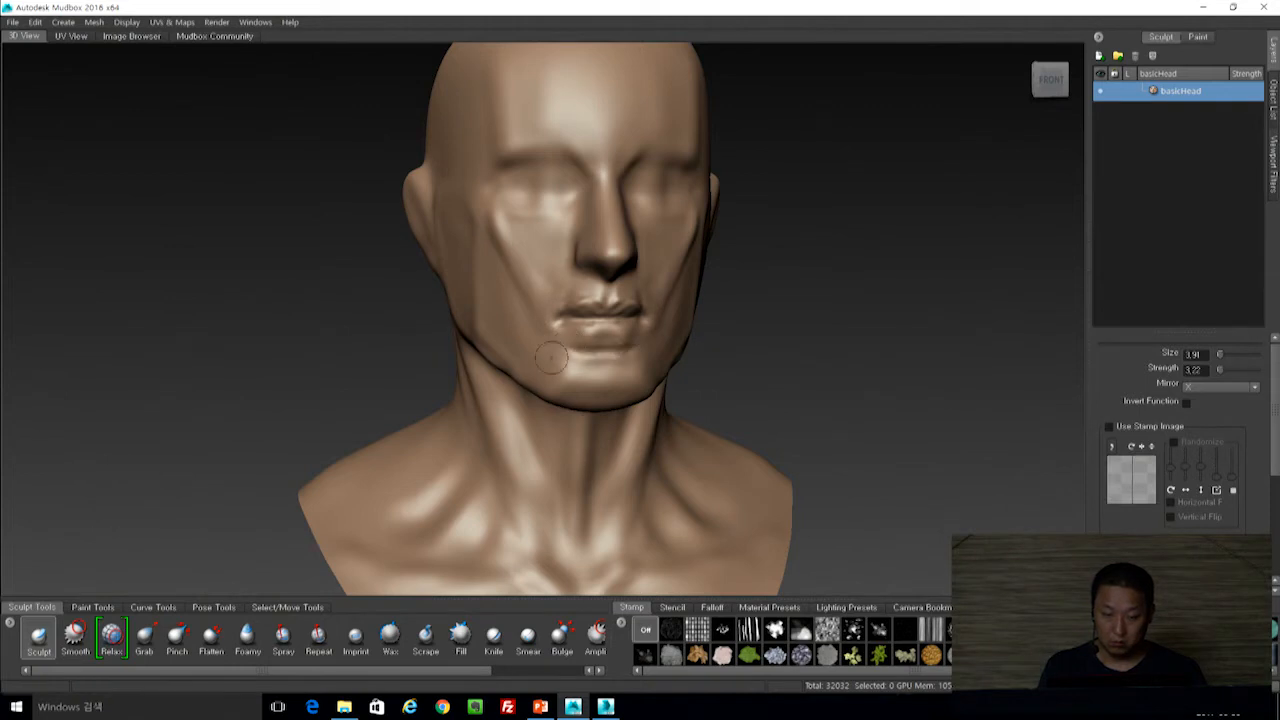
{"action": "left_click_drag", "start_coordinate": [810, 286], "coordinate": [757, 286], "text": "alt"}
{"action": "key", "text": "4"}
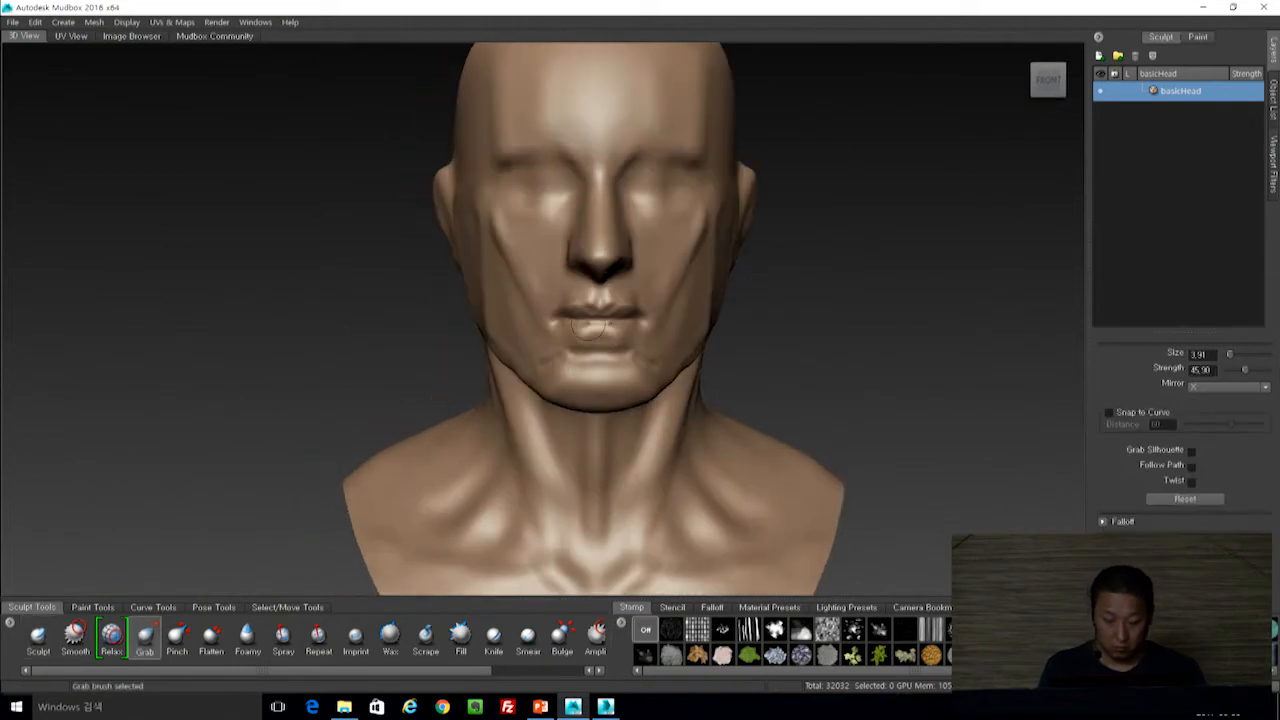
{"action": "key", "text": "b"}
{"action": "left_click_drag", "start_coordinate": [596, 328], "coordinate": [636, 334]}
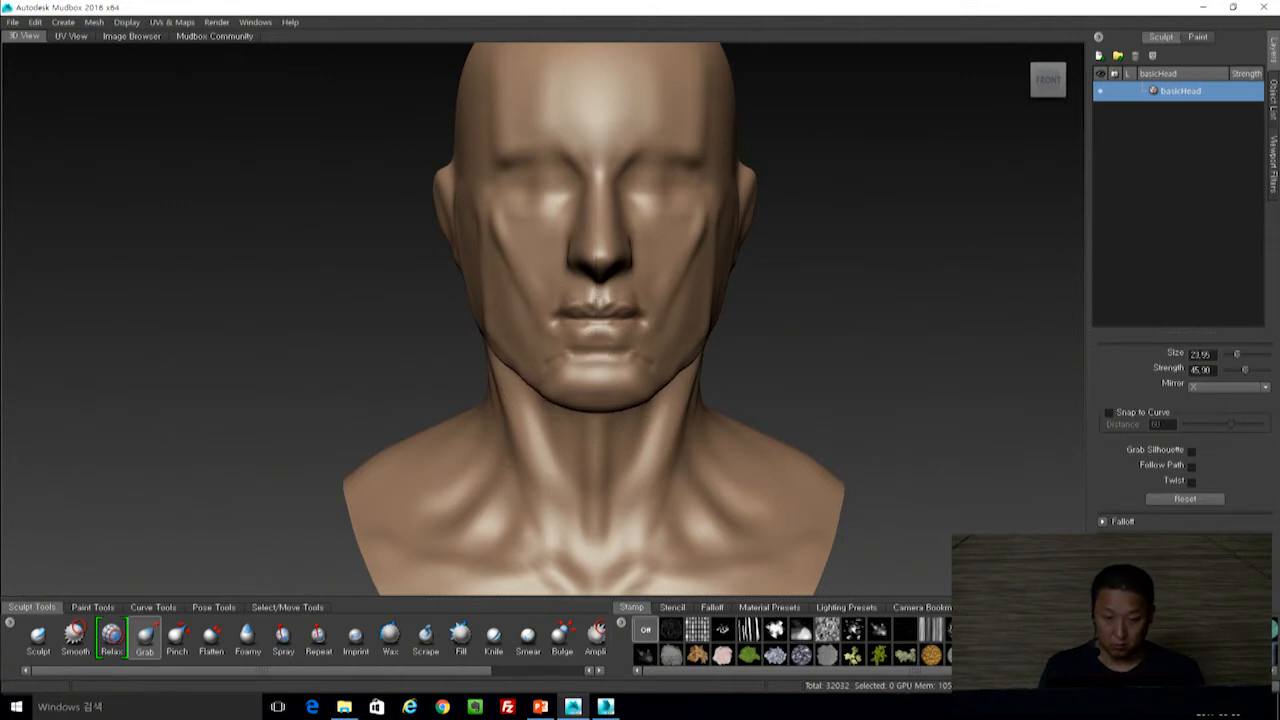
{"action": "mouse_move", "coordinate": [763, 314]}
{"action": "left_mouse_down", "text": "alt"}
{"action": "mouse_move", "coordinate": [829, 170]}
{"action": "mouse_move", "coordinate": [871, 271]}
{"action": "mouse_move", "coordinate": [800, 290]}
{"action": "left_mouse_up", "text": "alt"}
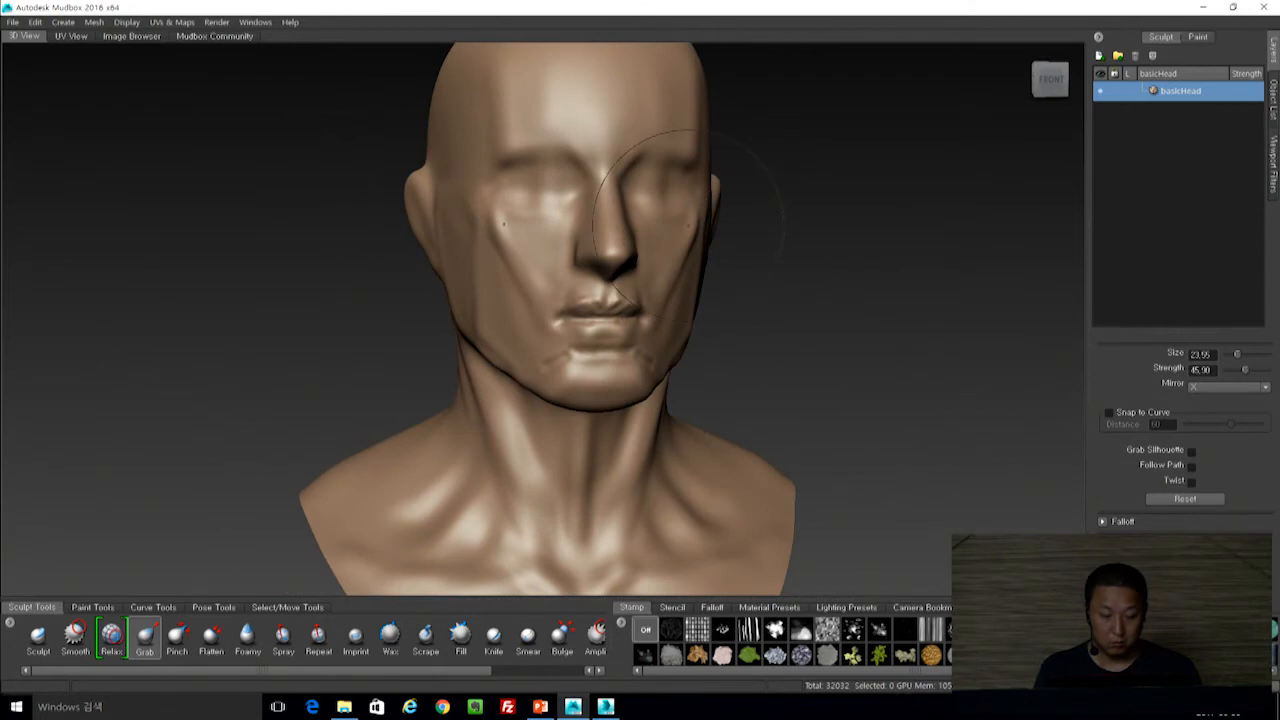
Sculpt the eye area, inner cheeks and sides of the nose with the Sculpt brush at size 8.95 and strength 3.22.
{"action": "key", "text": "1"}
{"action": "key", "text": "b"}
{"action": "left_click_drag", "start_coordinate": [584, 213], "coordinate": [557, 231]}
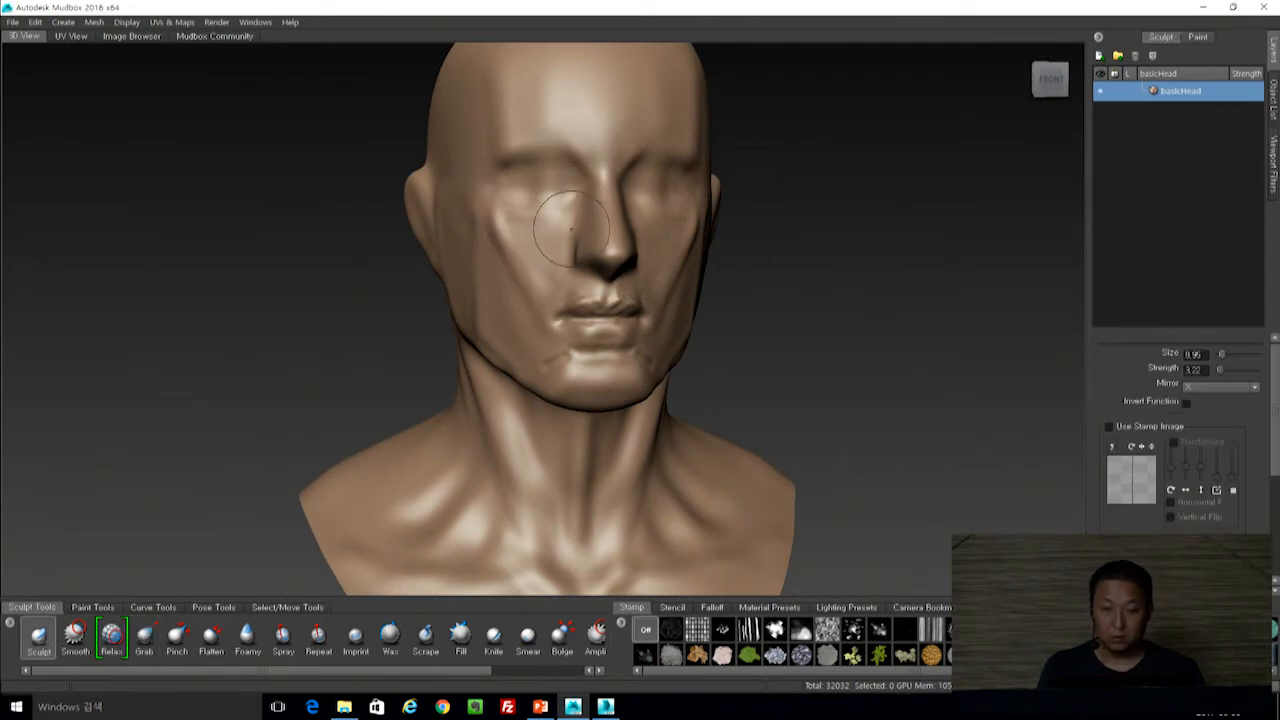
{"action": "mouse_move", "coordinate": [525, 184]}
{"action": "left_mouse_down"}
{"action": "mouse_move", "coordinate": [525, 198]}
{"action": "mouse_move", "coordinate": [573, 186]}
{"action": "mouse_move", "coordinate": [568, 197]}
{"action": "mouse_move", "coordinate": [562, 184]}
{"action": "mouse_move", "coordinate": [521, 183]}
{"action": "mouse_move", "coordinate": [562, 156]}
{"action": "mouse_move", "coordinate": [512, 168]}
{"action": "mouse_move", "coordinate": [507, 186]}
{"action": "mouse_move", "coordinate": [584, 284]}
{"action": "left_mouse_up"}
Smooth the area around the mouth, the chin and the cheek ridges.
{"action": "left_click_drag", "start_coordinate": [590, 284], "coordinate": [535, 218], "text": "alt"}
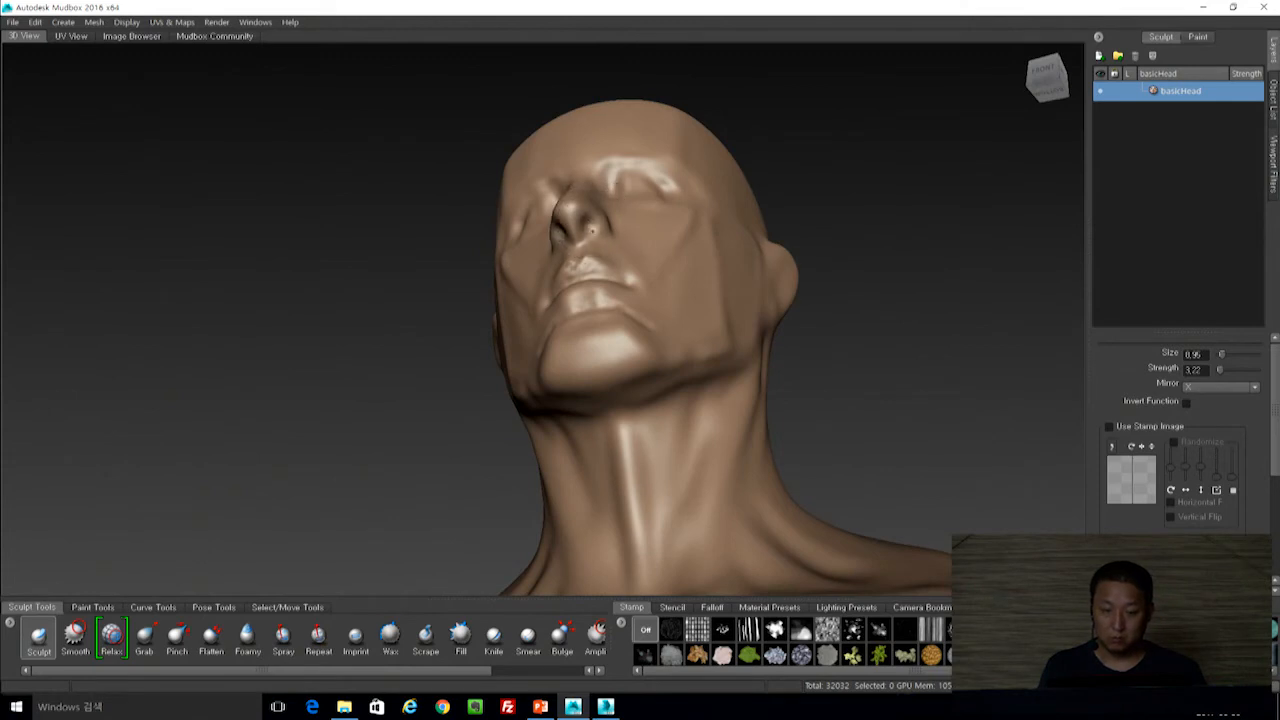
{"action": "left_click_drag", "start_coordinate": [909, 194], "coordinate": [680, 291], "text": "alt"}
{"action": "mouse_move", "coordinate": [555, 230]}
{"action": "left_mouse_down", "text": "alt"}
{"action": "mouse_move", "coordinate": [583, 213]}
{"action": "mouse_move", "coordinate": [622, 285]}
{"action": "mouse_move", "coordinate": [608, 270]}
{"action": "mouse_move", "coordinate": [582, 288]}
{"action": "mouse_move", "coordinate": [594, 284]}
{"action": "left_mouse_up", "text": "alt"}
{"action": "mouse_move", "coordinate": [590, 284]}
{"action": "left_mouse_down", "text": "shift"}
{"action": "mouse_move", "coordinate": [577, 287]}
{"action": "mouse_move", "coordinate": [670, 315]}
{"action": "left_mouse_up", "text": "shift"}
{"action": "left_click_drag", "start_coordinate": [580, 370], "coordinate": [566, 357], "text": "shift"}
{"action": "mouse_move", "coordinate": [548, 276]}
{"action": "left_mouse_down", "text": "shift"}
{"action": "mouse_move", "coordinate": [526, 282]}
{"action": "mouse_move", "coordinate": [504, 230]}
{"action": "left_mouse_up", "text": "shift"}
Sculpt the outline of the eyes within the sockets.
{"action": "left_click_drag", "start_coordinate": [777, 251], "coordinate": [836, 278], "text": "alt"}
{"action": "left_click_drag", "start_coordinate": [546, 174], "coordinate": [511, 173]}
{"action": "mouse_move", "coordinate": [757, 251]}
{"action": "left_mouse_down", "text": "alt"}
{"action": "mouse_move", "coordinate": [763, 237]}
{"action": "mouse_move", "coordinate": [687, 252]}
{"action": "left_mouse_up", "text": "alt"}
Sculpt the corners of the mouth with the Sculpt brush at size 5.06 and strength 3.22.
{"action": "left_click_drag", "start_coordinate": [777, 297], "coordinate": [740, 273], "text": "alt"}
{"action": "scroll", "coordinate": [740, 273], "scroll_direction": "up", "scroll_amount": 5}
{"action": "mouse_move", "coordinate": [640, 326]}
{"action": "left_mouse_down"}
{"action": "mouse_move", "coordinate": [634, 298]}
{"action": "mouse_move", "coordinate": [613, 310]}
{"action": "left_mouse_up"}
{"action": "left_click_drag", "start_coordinate": [613, 310], "coordinate": [636, 314]}
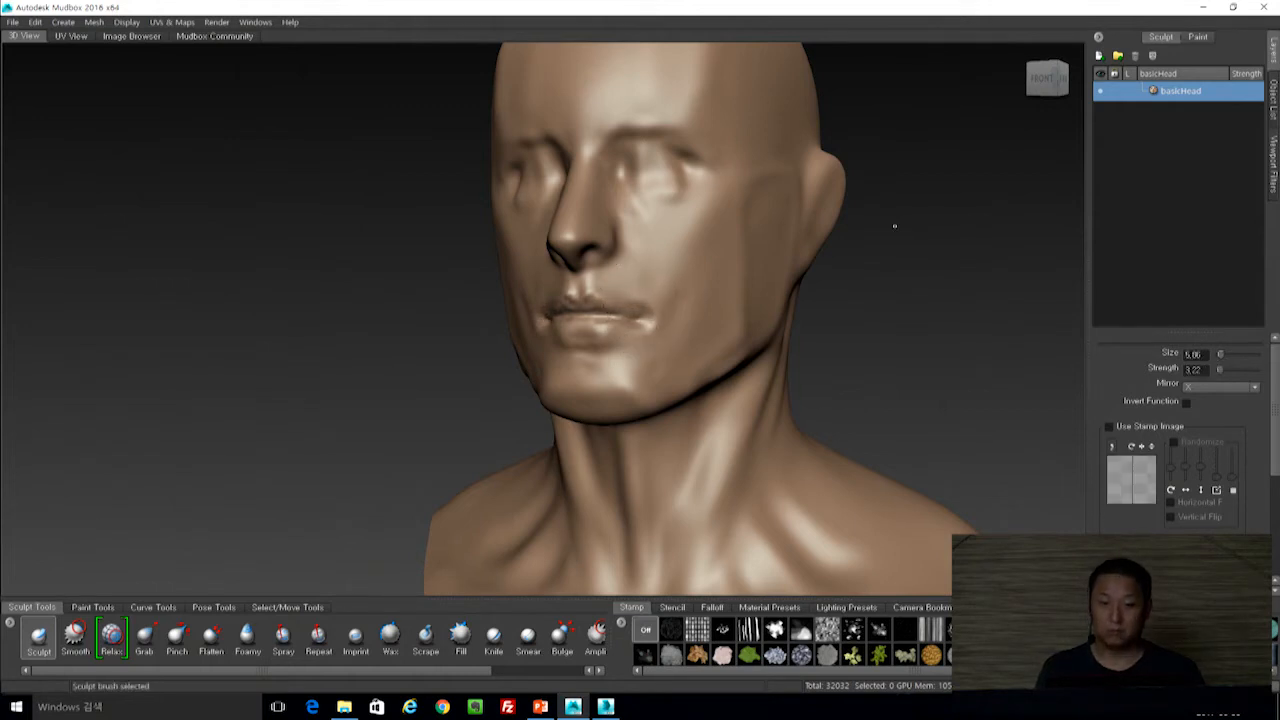
{"action": "left_click_drag", "start_coordinate": [894, 223], "coordinate": [698, 316], "text": "alt"}
{"action": "left_click_drag", "start_coordinate": [557, 308], "coordinate": [545, 322]}
{"action": "mouse_move", "coordinate": [737, 271]}
{"action": "left_mouse_down", "text": "alt"}
{"action": "mouse_move", "coordinate": [815, 305]}
{"action": "mouse_move", "coordinate": [716, 314]}
{"action": "left_mouse_up", "text": "alt"}
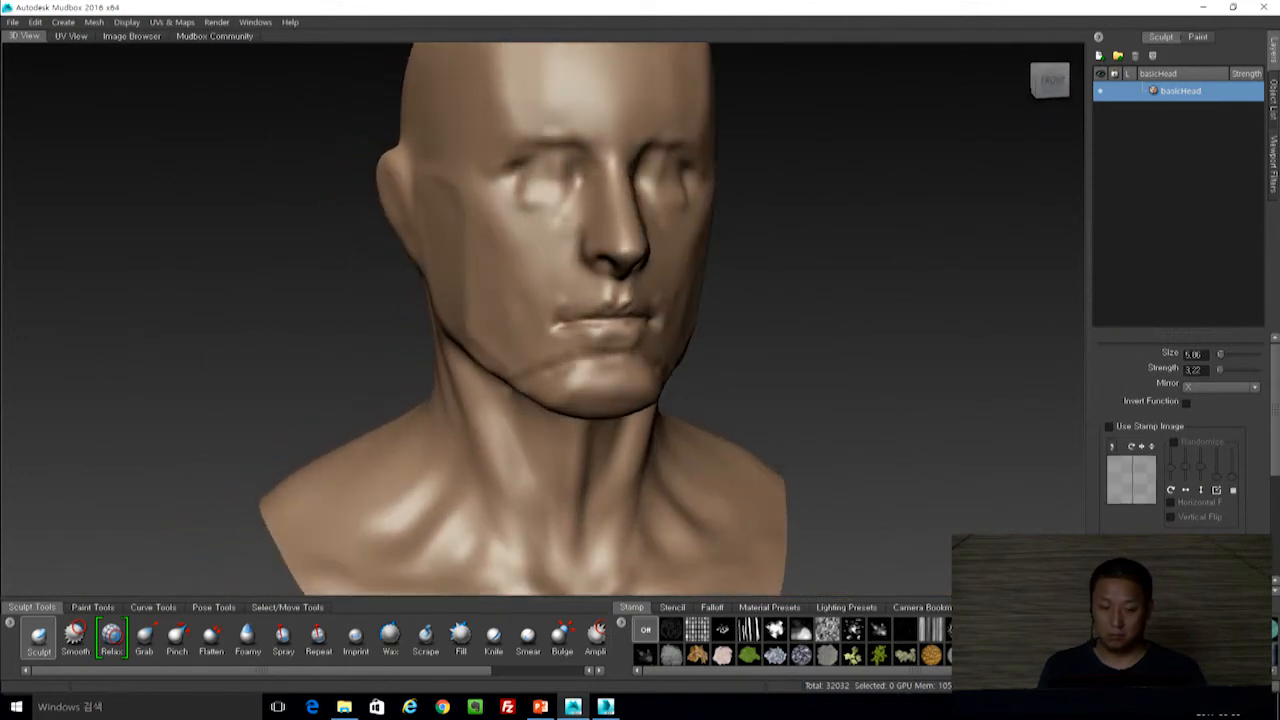
Smooth the lower cheek between the mouth corner and the jaw, and set the Flatten brush to size 12.35.
{"action": "key", "text": "shift"}
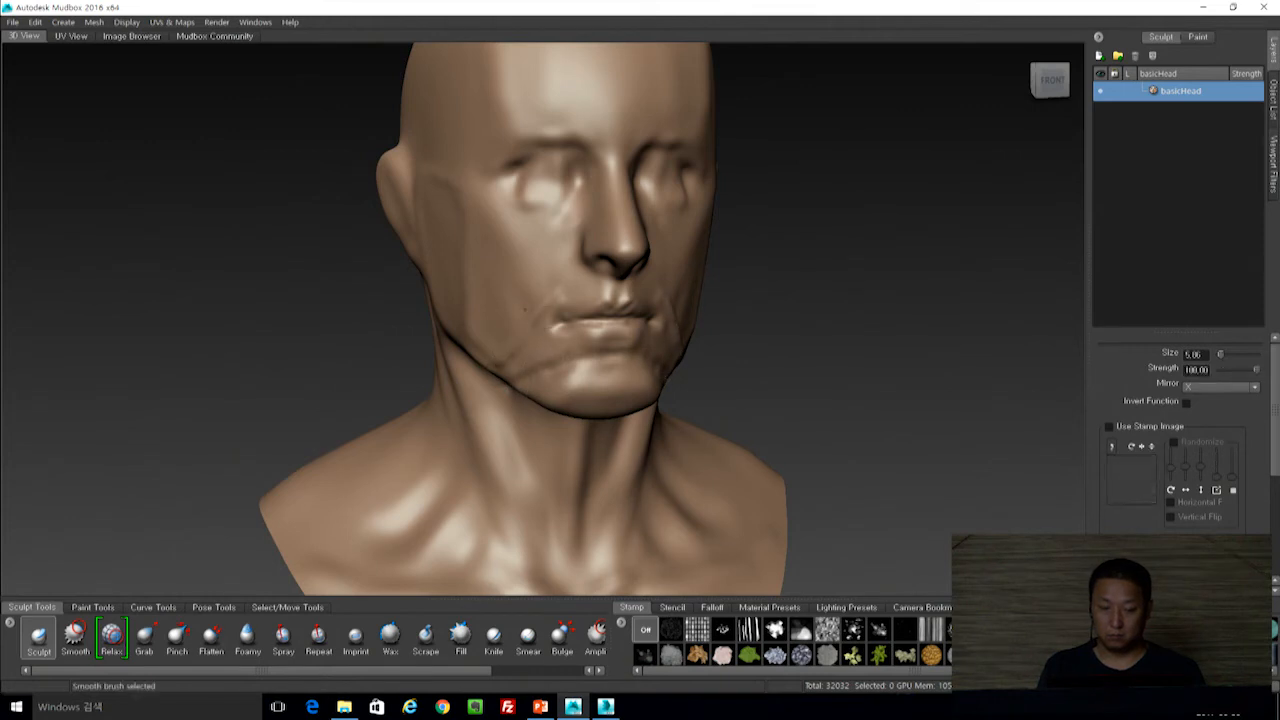
{"action": "mouse_move", "coordinate": [529, 353]}
{"action": "left_mouse_down", "text": "shift"}
{"action": "mouse_move", "coordinate": [541, 372]}
{"action": "mouse_move", "coordinate": [593, 381]}
{"action": "mouse_move", "coordinate": [572, 393]}
{"action": "mouse_move", "coordinate": [568, 380]}
{"action": "mouse_move", "coordinate": [660, 385]}
{"action": "left_mouse_up", "text": "shift"}
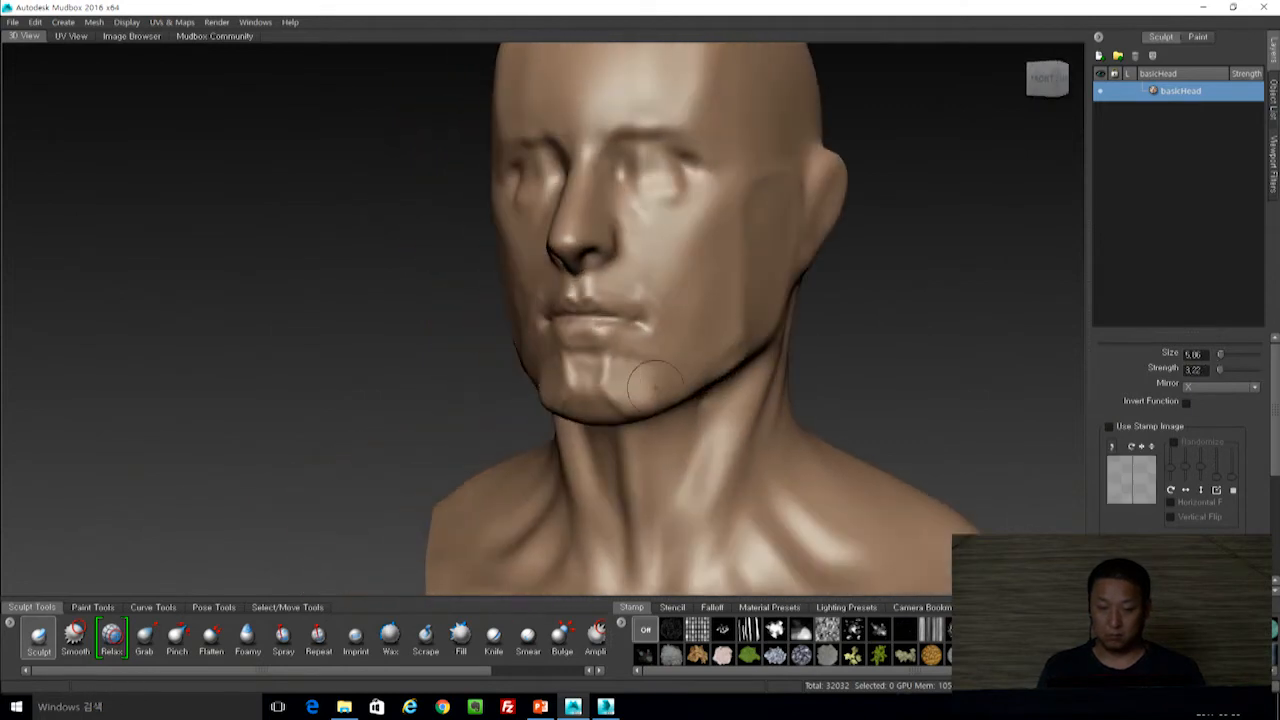
{"action": "key", "text": "6"}
{"action": "left_click_drag", "start_coordinate": [647, 356], "coordinate": [645, 332]}
{"action": "key", "text": "7"}
{"action": "key", "text": "6"}
{"action": "key", "text": "b"}
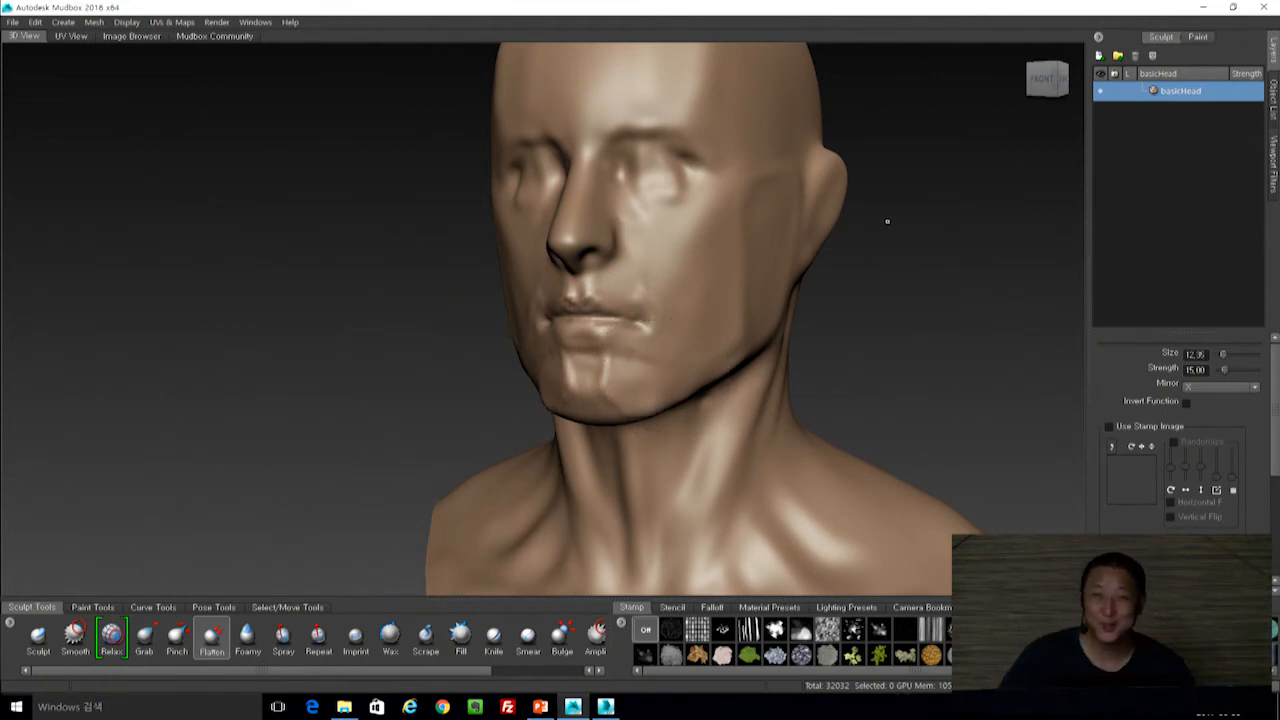
Sculpt the jaw angle and upper neck below the ear with the Sculpt brush at size 12.35.
{"action": "left_click_drag", "start_coordinate": [869, 283], "coordinate": [745, 286], "text": "alt"}
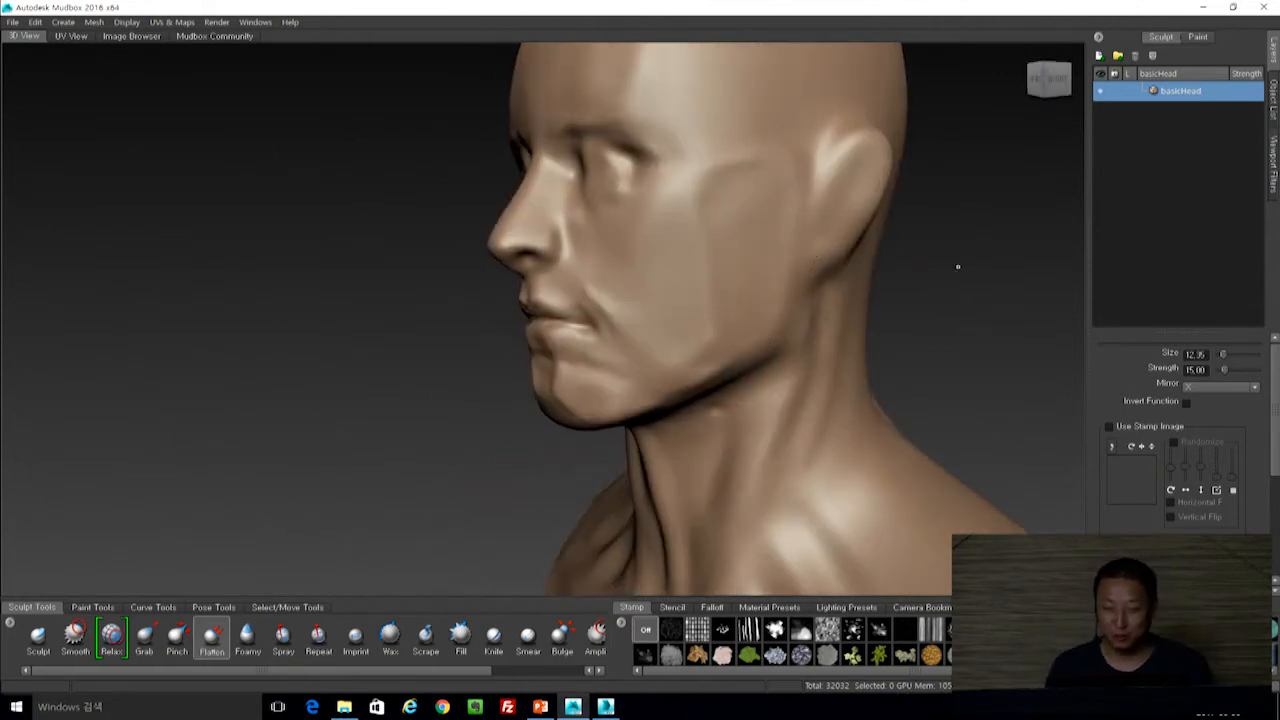
{"action": "left_click_drag", "start_coordinate": [951, 266], "coordinate": [905, 272], "text": "alt"}
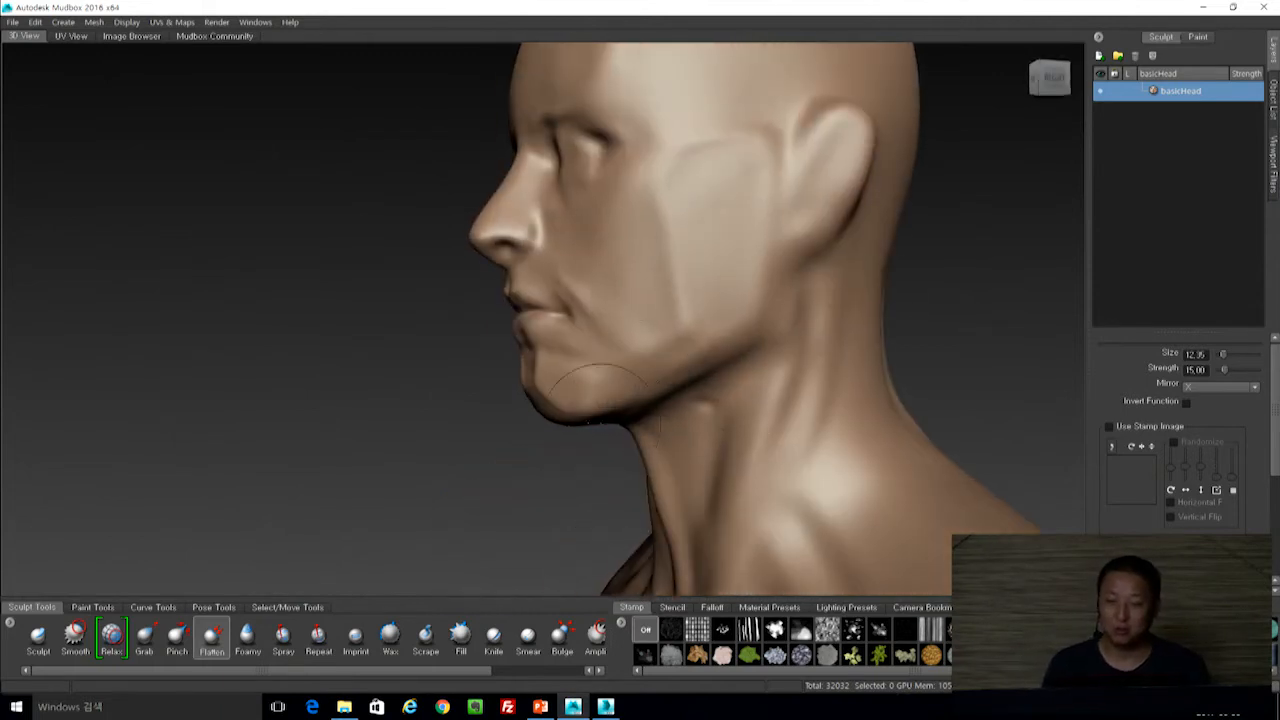
{"action": "key", "text": "1"}
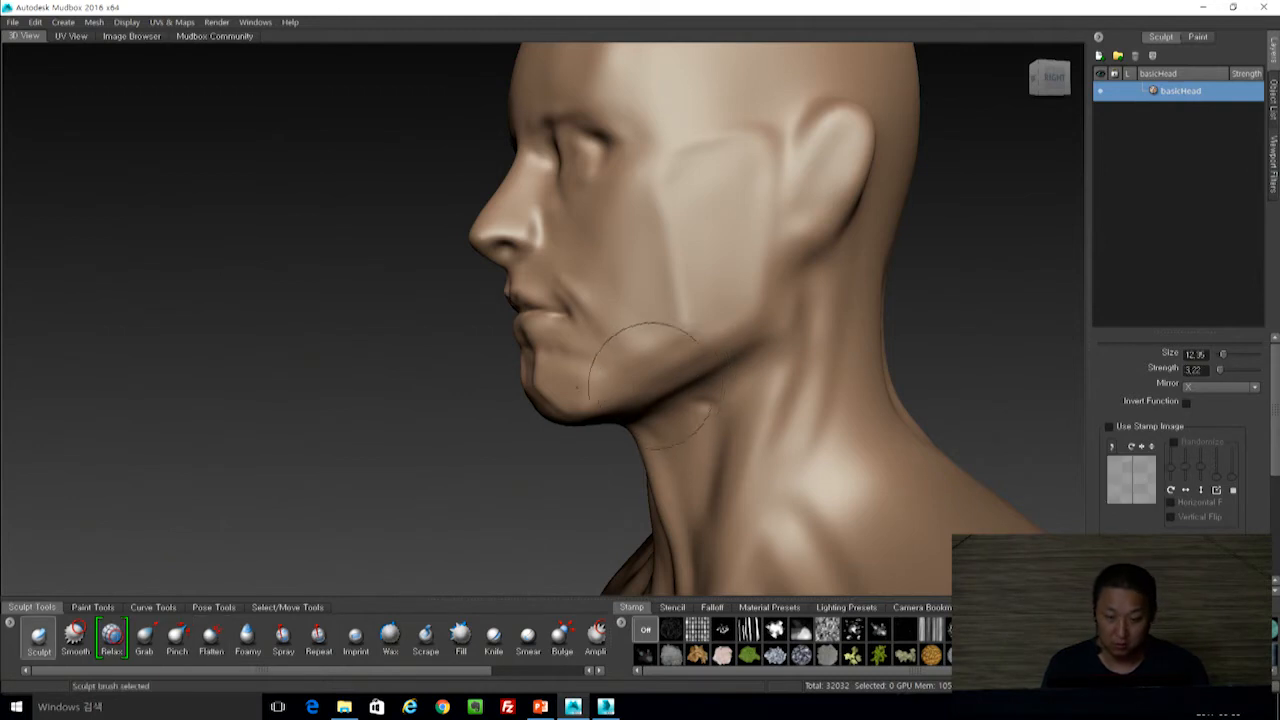
{"action": "left_click_drag", "start_coordinate": [754, 334], "coordinate": [739, 341]}
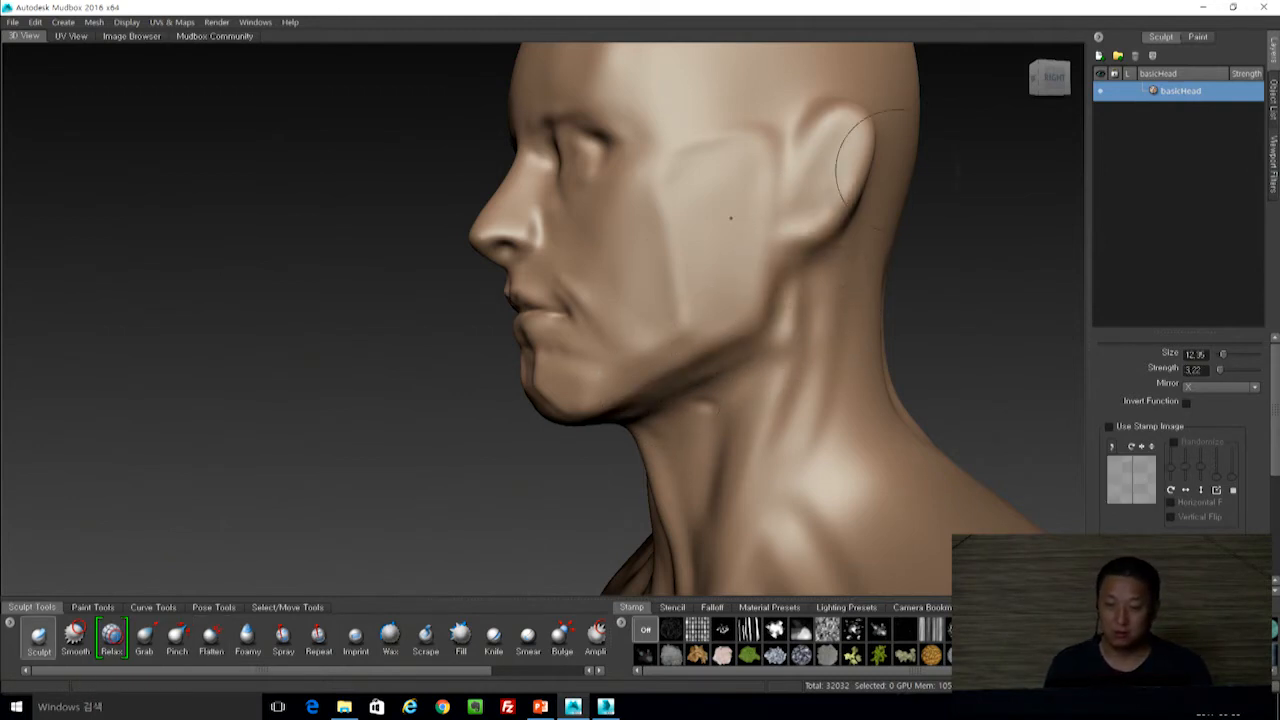
Shape the eye sockets and lower eyelids from the front with the Sculpt brush at size 7.14.
{"action": "mouse_move", "coordinate": [941, 261]}
{"action": "left_mouse_down", "text": "alt"}
{"action": "mouse_move", "coordinate": [870, 280]}
{"action": "mouse_move", "coordinate": [931, 286]}
{"action": "left_mouse_up", "text": "alt"}
{"action": "left_click_drag", "start_coordinate": [574, 188], "coordinate": [550, 188]}
{"action": "left_click_drag", "start_coordinate": [838, 212], "coordinate": [794, 223], "text": "alt"}
{"action": "left_click_drag", "start_coordinate": [657, 167], "coordinate": [680, 190]}
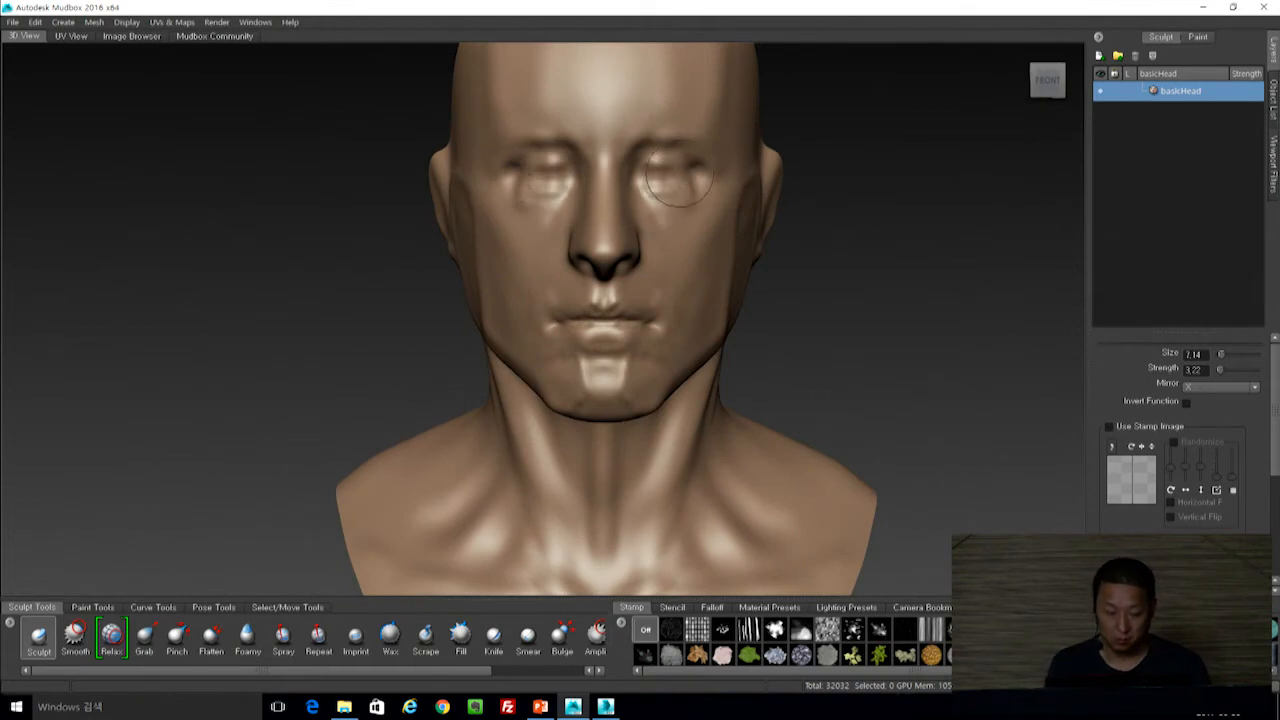
{"action": "key", "text": "3"}
{"action": "mouse_move", "coordinate": [675, 186]}
{"action": "left_mouse_down"}
{"action": "mouse_move", "coordinate": [700, 186]}
{"action": "mouse_move", "coordinate": [686, 172]}
{"action": "left_mouse_up"}
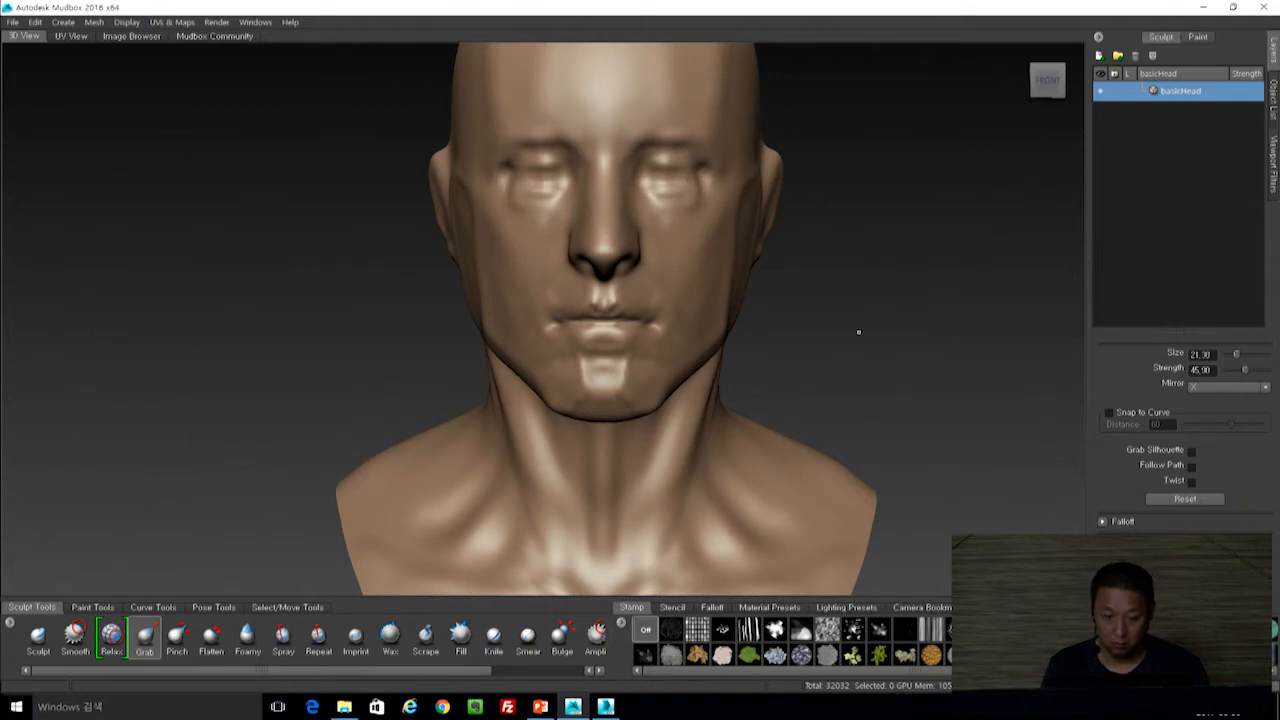
Pull the ear slightly backward in side view with the Grab brush at size 21.38.
{"action": "scroll", "coordinate": [839, 373], "scroll_direction": "down", "scroll_amount": 4}
{"action": "left_click_drag", "start_coordinate": [839, 373], "coordinate": [833, 281], "text": "alt"}
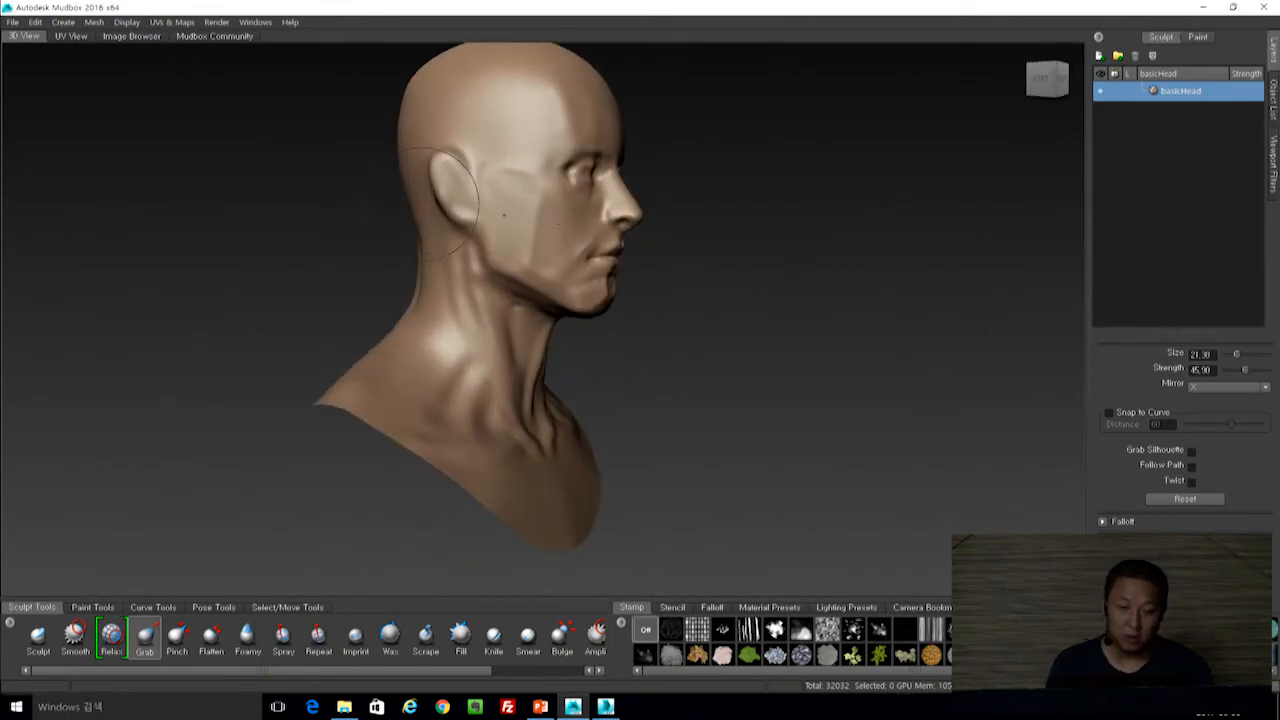
{"action": "left_click_drag", "start_coordinate": [440, 193], "coordinate": [431, 201]}
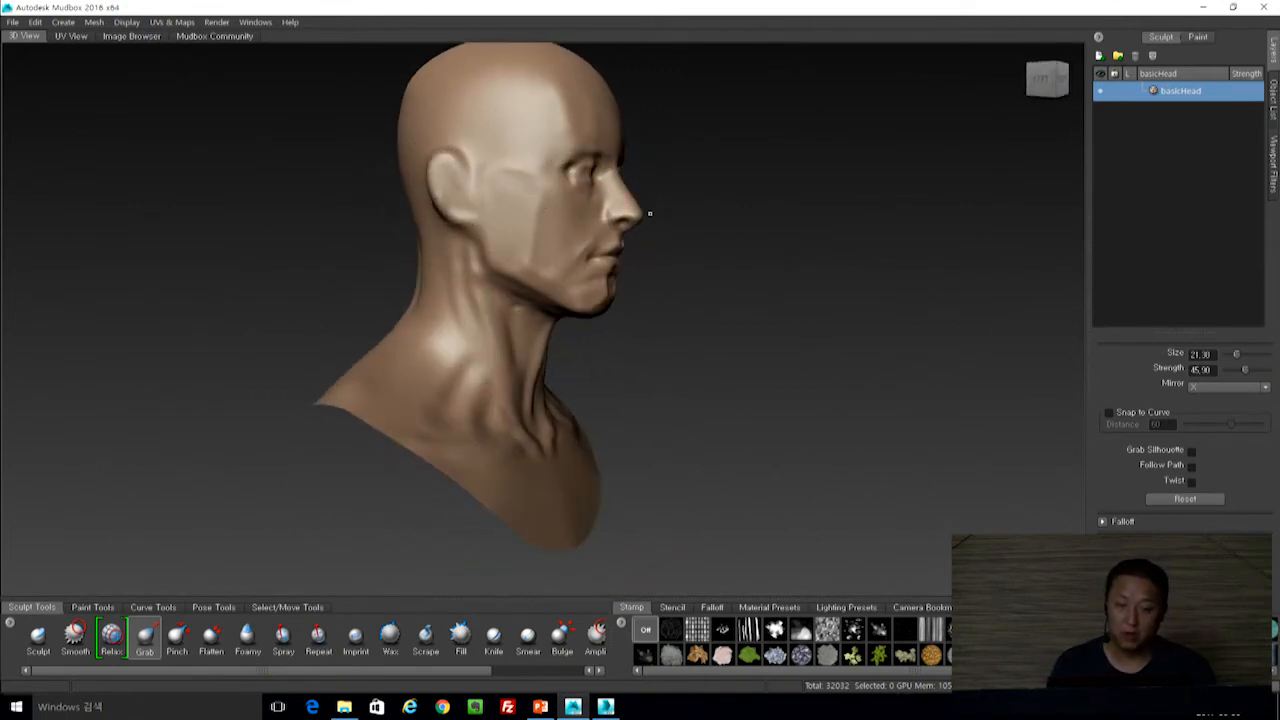
Pull the upper part of the ear outward with the Grab brush at size 29.53.
{"action": "left_click_drag", "start_coordinate": [790, 285], "coordinate": [645, 303], "text": "alt"}
{"action": "right_click_drag", "start_coordinate": [735, 195], "coordinate": [814, 314], "text": "alt"}
{"action": "left_click_drag", "start_coordinate": [814, 314], "coordinate": [854, 223], "text": "alt"}
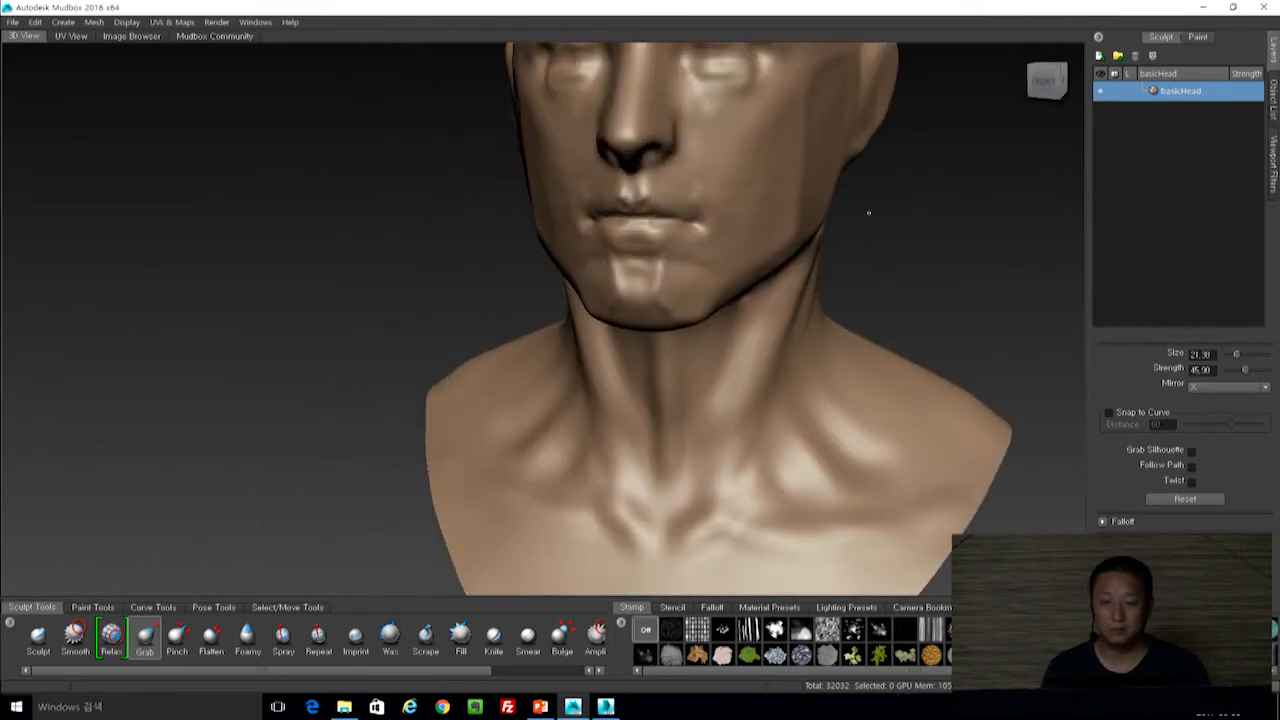
{"action": "middle_click_drag", "start_coordinate": [854, 223], "coordinate": [803, 277], "text": "alt"}
{"action": "left_click_drag", "start_coordinate": [803, 277], "coordinate": [819, 286], "text": "alt"}
{"action": "left_click_drag", "start_coordinate": [601, 262], "coordinate": [622, 258]}
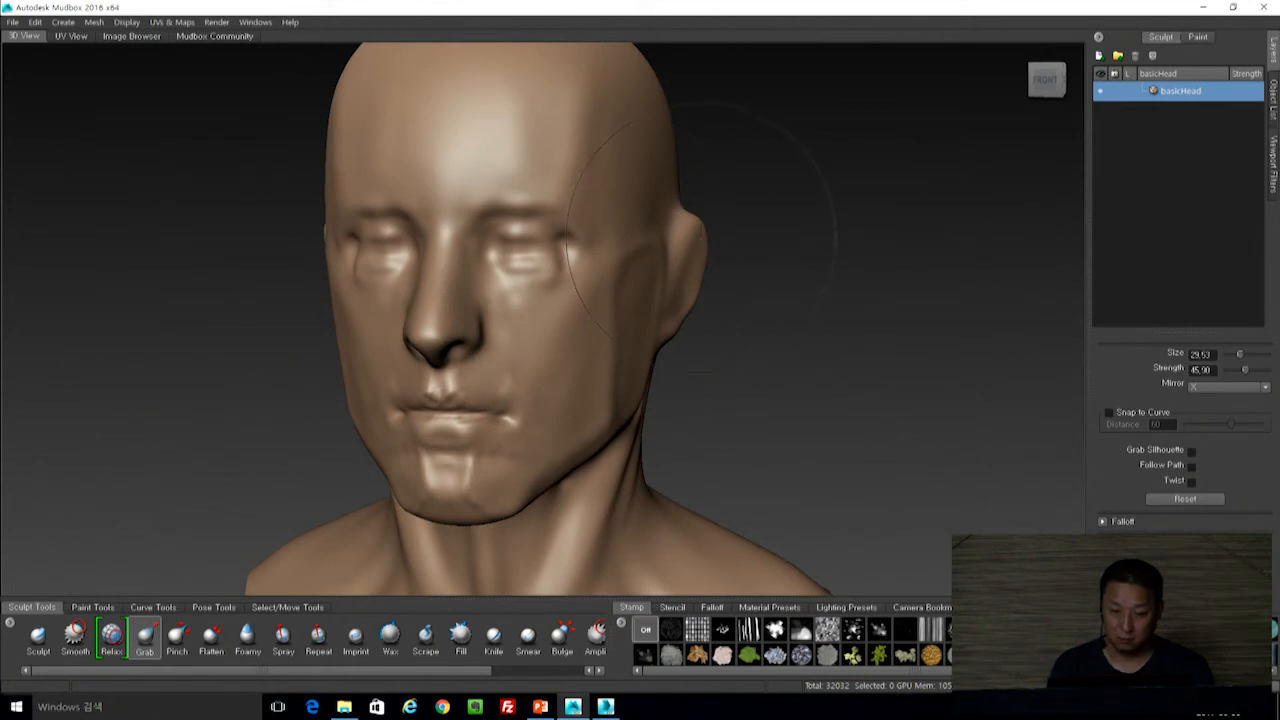
{"action": "left_click_drag", "start_coordinate": [697, 224], "coordinate": [704, 219]}
Sculpt around the eyes with the Sculpt brush at size 4.23 and strength 3.22, and smooth the surface.
{"action": "left_click_drag", "start_coordinate": [692, 337], "coordinate": [900, 328], "text": "alt"}
{"action": "mouse_move", "coordinate": [783, 318]}
{"action": "left_mouse_down", "text": "alt"}
{"action": "mouse_move", "coordinate": [808, 294]}
{"action": "mouse_move", "coordinate": [820, 400]}
{"action": "left_mouse_up", "text": "alt"}
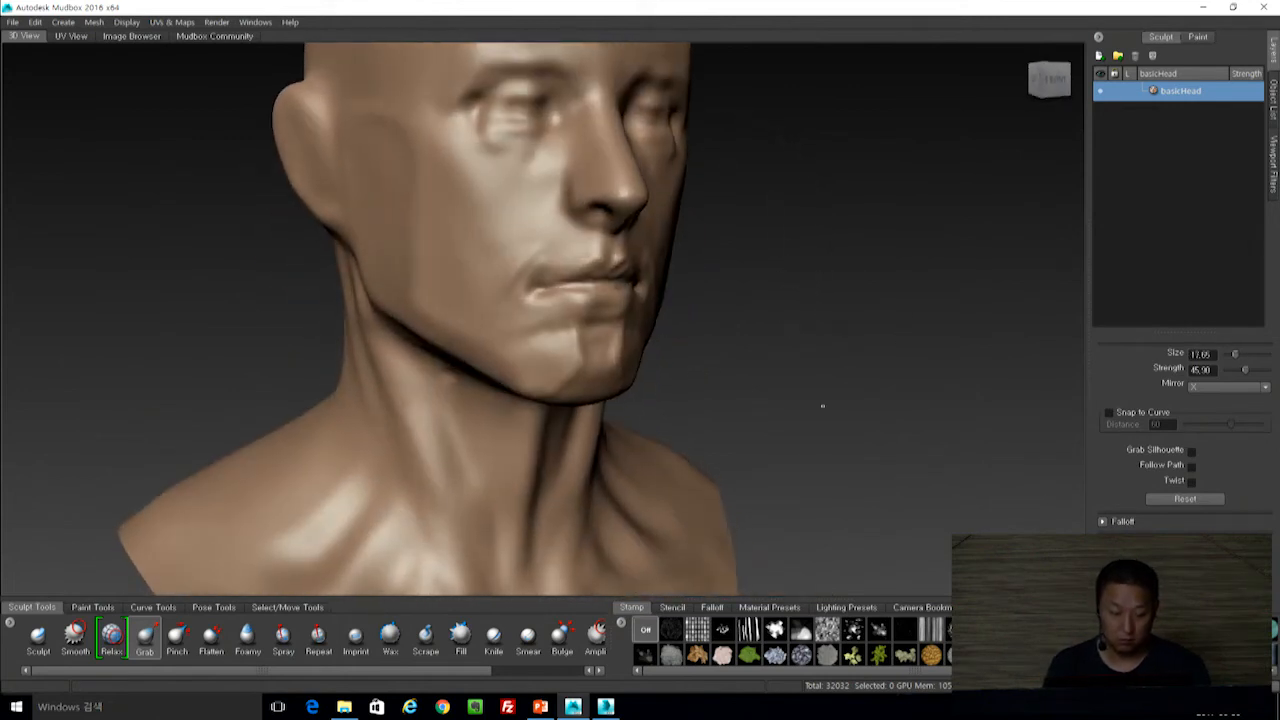
{"action": "key", "text": "1"}
{"action": "left_click_drag", "start_coordinate": [531, 174], "coordinate": [472, 178]}
{"action": "left_click_drag", "start_coordinate": [553, 200], "coordinate": [513, 248], "text": "alt"}
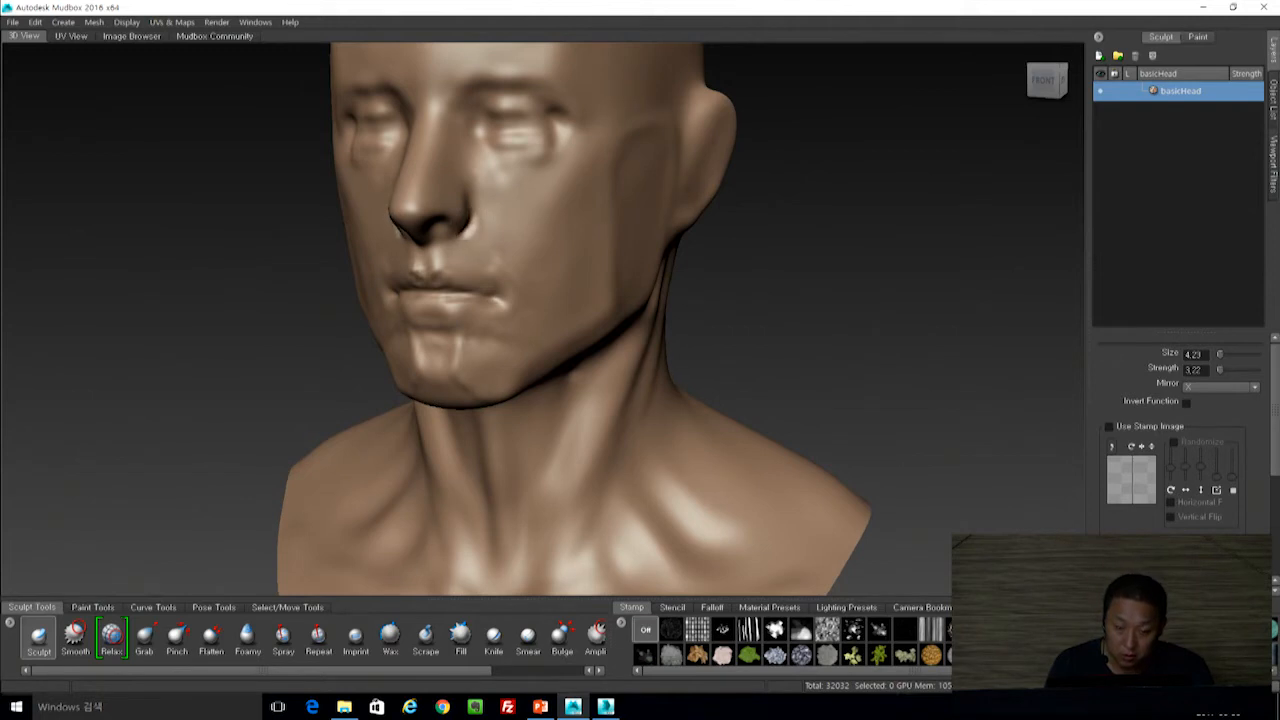
{"action": "key", "text": "shift"}
{"action": "left_click_drag", "start_coordinate": [640, 265], "coordinate": [713, 290], "text": "alt"}
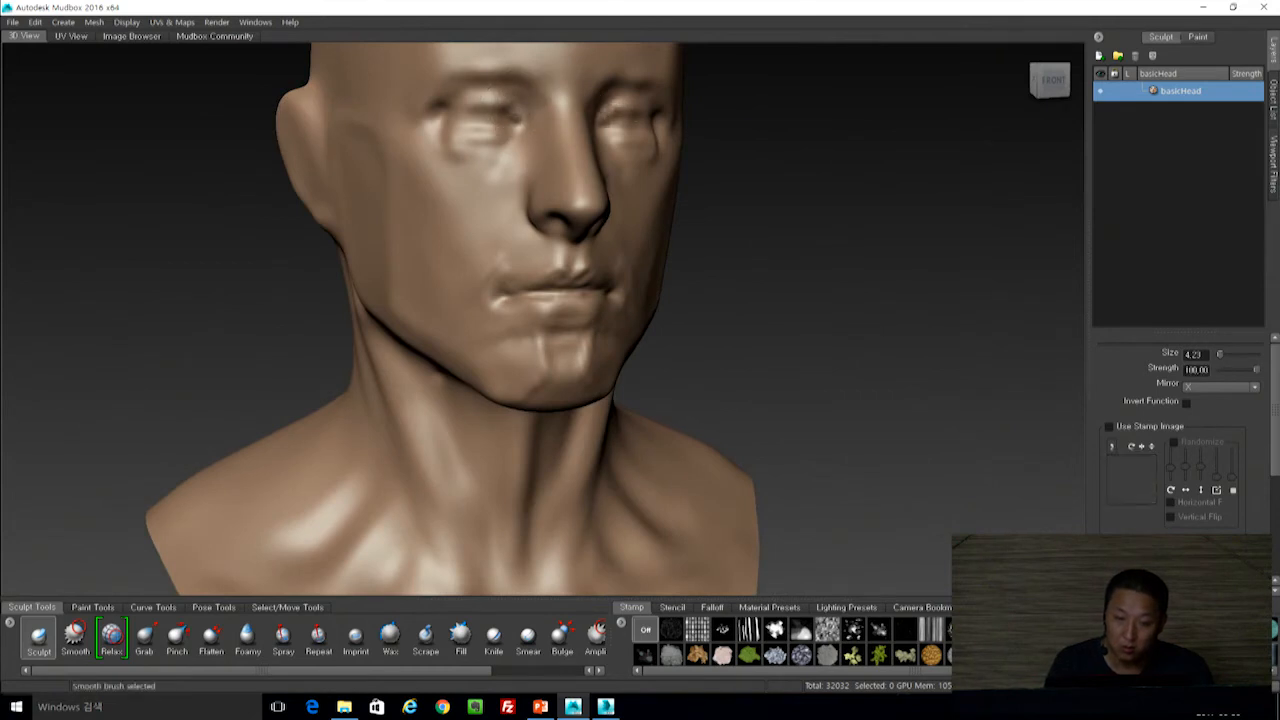
Define the inner eye corners and lower eyelids with the Sculpt brush at size 2.27, undoing the last stroke.
{"action": "mouse_move", "coordinate": [500, 116]}
{"action": "left_mouse_down"}
{"action": "mouse_move", "coordinate": [488, 112]}
{"action": "mouse_move", "coordinate": [514, 132]}
{"action": "left_mouse_up"}
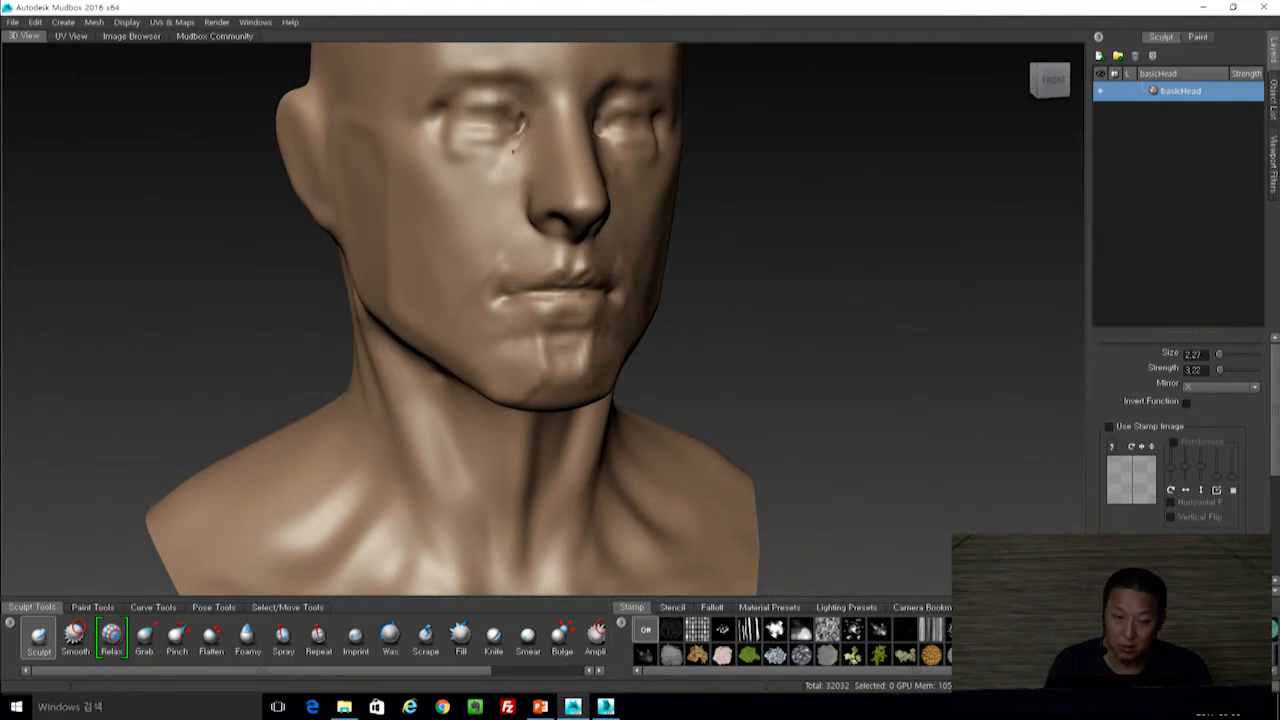
{"action": "mouse_move", "coordinate": [511, 153]}
{"action": "left_mouse_down", "text": "shift"}
{"action": "mouse_move", "coordinate": [484, 172]}
{"action": "mouse_move", "coordinate": [452, 154]}
{"action": "mouse_move", "coordinate": [521, 147]}
{"action": "left_mouse_up", "text": "shift"}
{"action": "left_click_drag", "start_coordinate": [521, 147], "coordinate": [455, 157]}
{"action": "key", "text": "ctrl+z"}
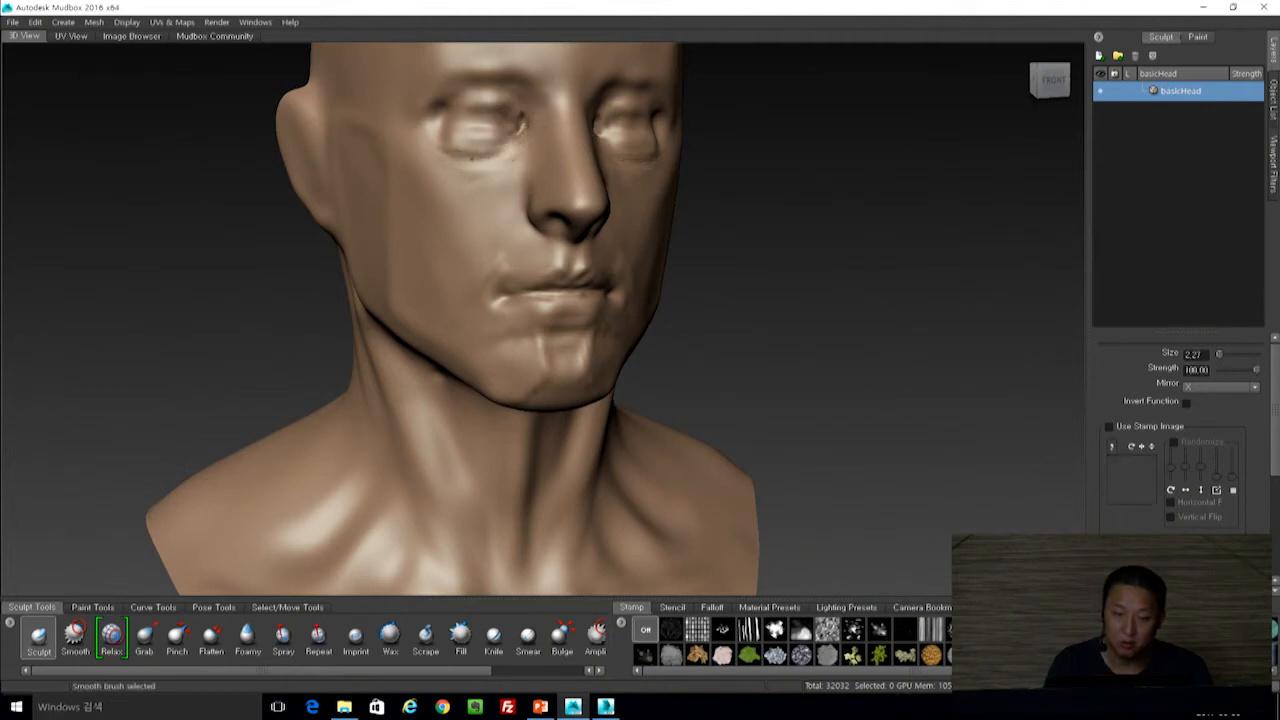
Sculpt the cheek beside the nose at brush size 9.24 and the mouth corners at size 2.94.
{"action": "left_click_drag", "start_coordinate": [449, 244], "coordinate": [456, 240]}
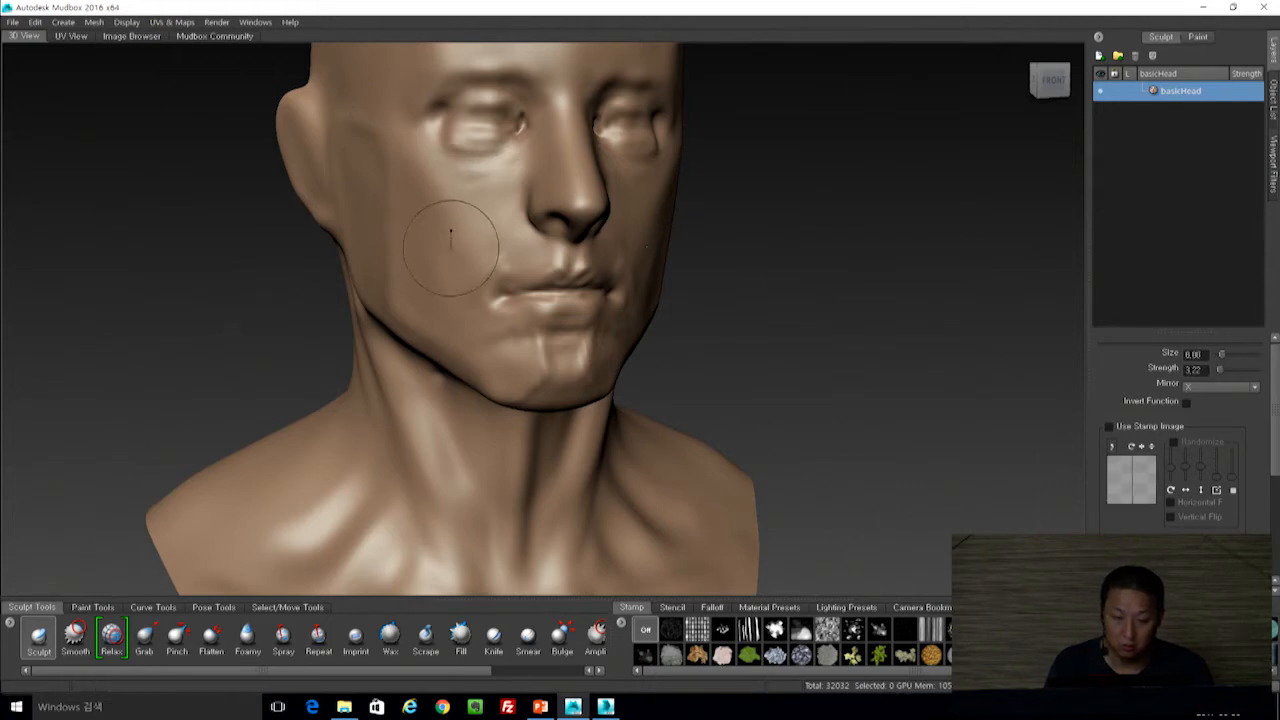
{"action": "mouse_move", "coordinate": [502, 197]}
{"action": "left_mouse_down"}
{"action": "mouse_move", "coordinate": [523, 164]}
{"action": "mouse_move", "coordinate": [494, 189]}
{"action": "left_mouse_up"}
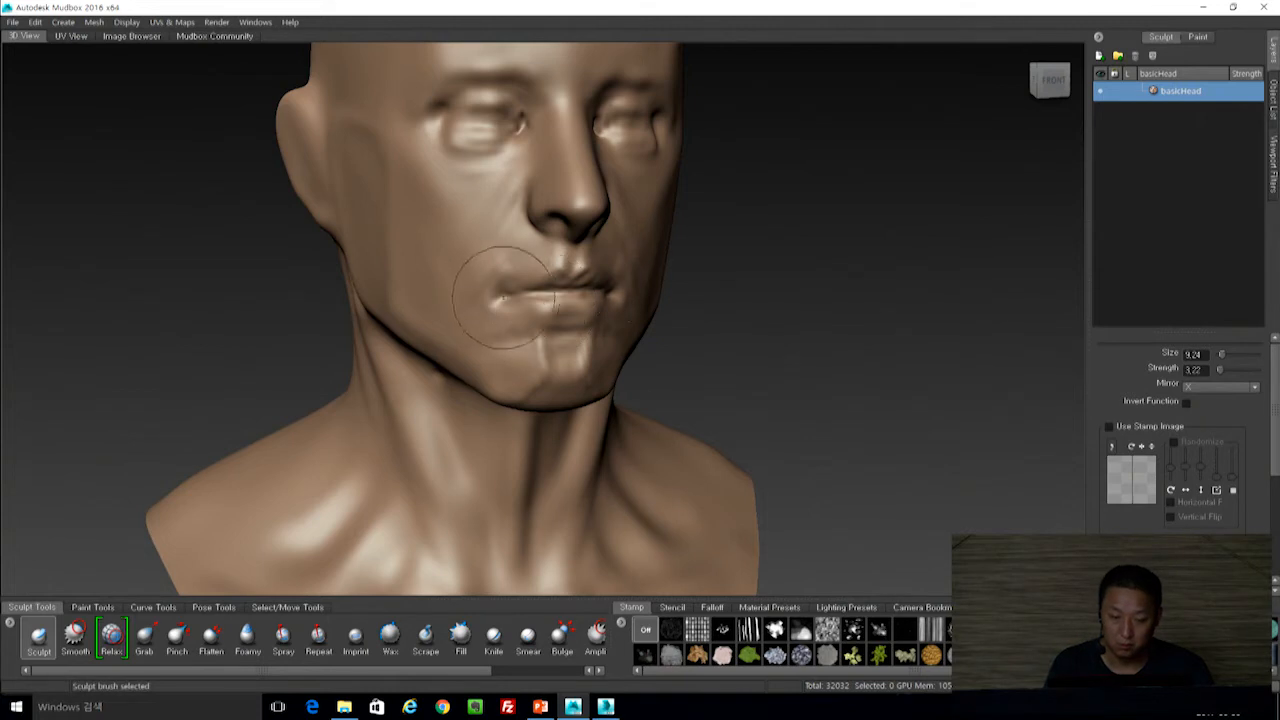
{"action": "left_click_drag", "start_coordinate": [495, 259], "coordinate": [500, 268]}
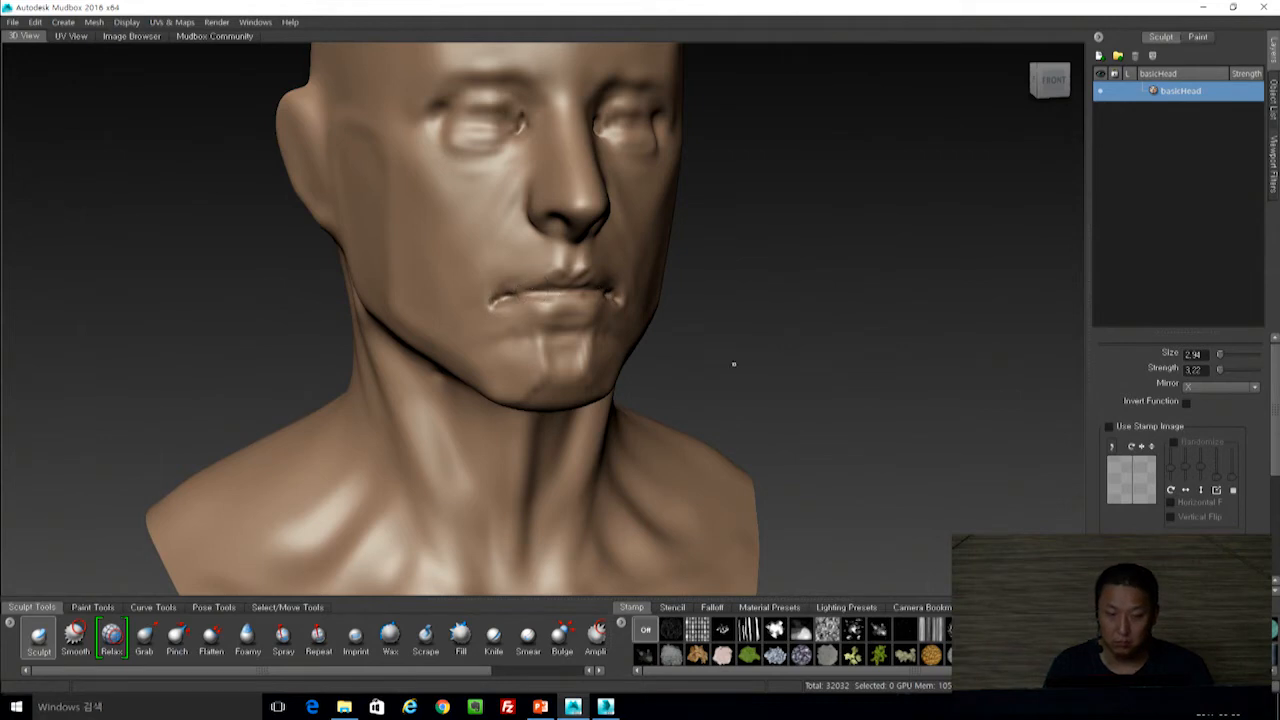
Sculpt the rim and inner hollow of the ear with the Sculpt brush at size 6.55.
{"action": "right_click_drag", "start_coordinate": [734, 364], "coordinate": [657, 263], "text": "alt"}
{"action": "left_click_drag", "start_coordinate": [513, 309], "coordinate": [677, 243], "text": "alt"}
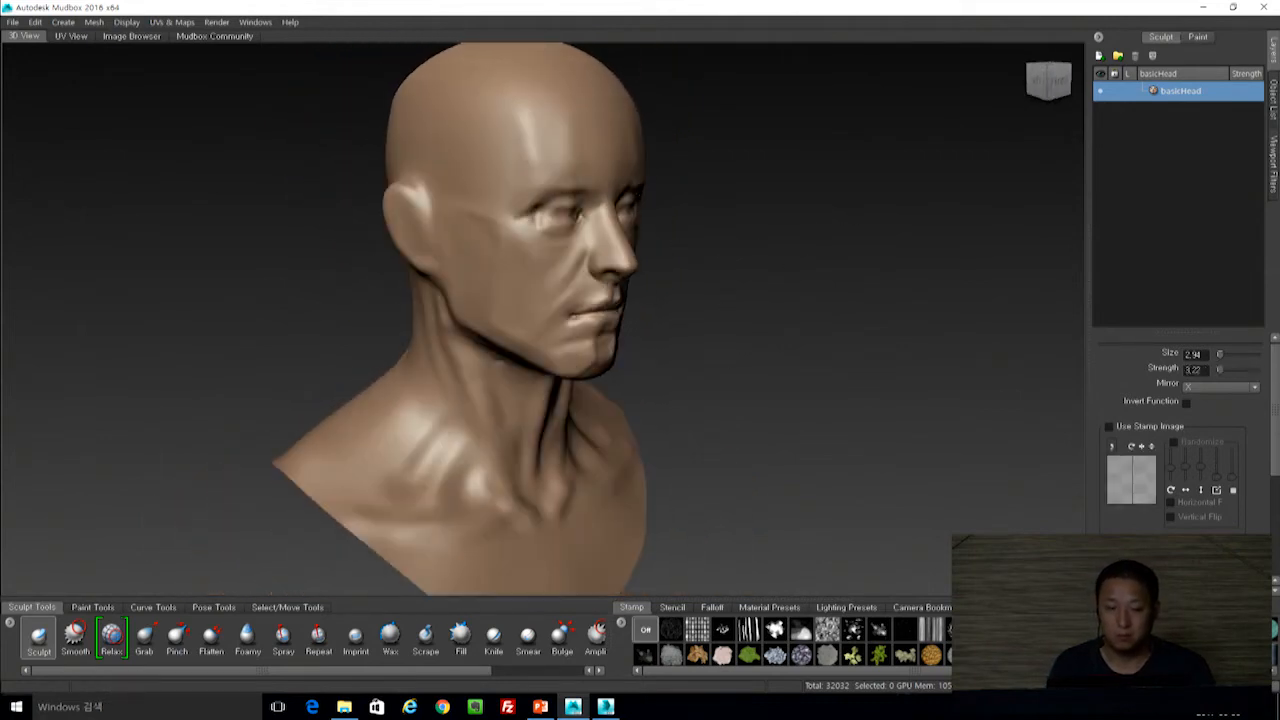
{"action": "mouse_move", "coordinate": [378, 283]}
{"action": "left_mouse_down", "text": "alt"}
{"action": "mouse_move", "coordinate": [545, 242]}
{"action": "mouse_move", "coordinate": [450, 172]}
{"action": "mouse_move", "coordinate": [450, 204]}
{"action": "mouse_move", "coordinate": [430, 192]}
{"action": "mouse_move", "coordinate": [461, 216]}
{"action": "left_mouse_up", "text": "alt"}
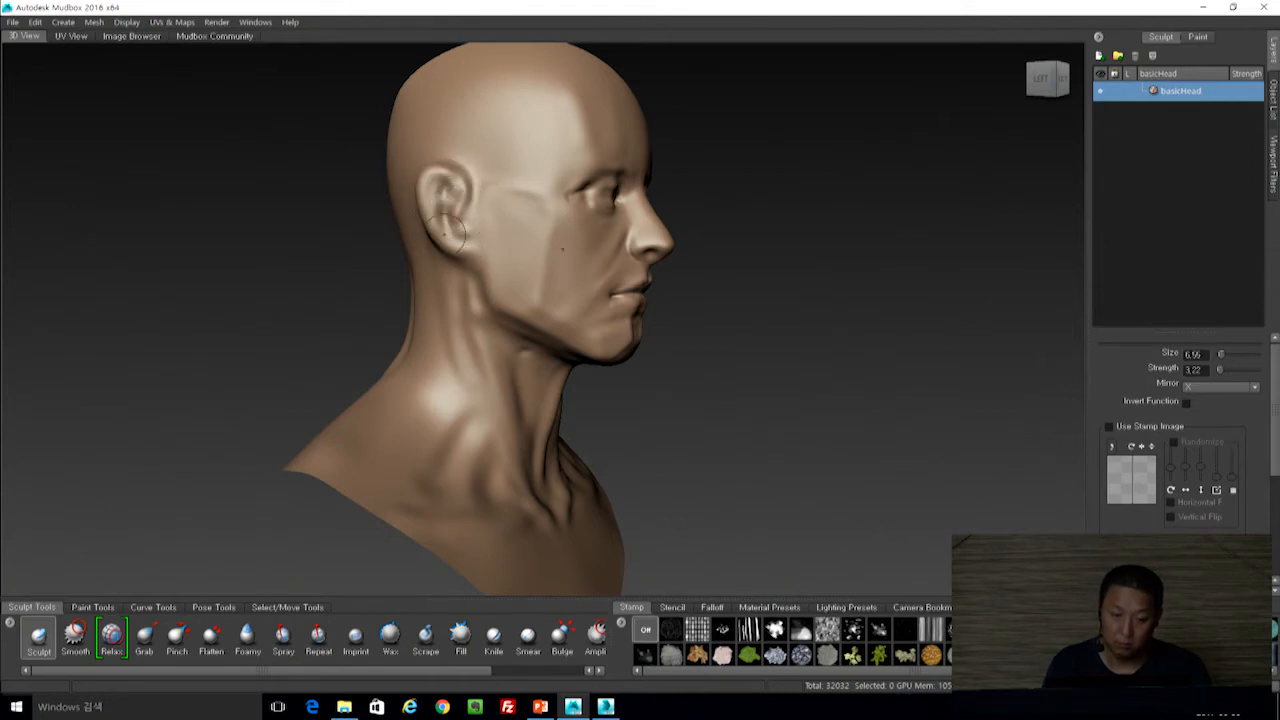
Sculpt the neck muscles and collarbone area with the Sculpt brush at size 6.55, and smooth the front of the neck.
{"action": "mouse_move", "coordinate": [544, 302]}
{"action": "left_mouse_down", "text": "alt"}
{"action": "mouse_move", "coordinate": [647, 282]}
{"action": "mouse_move", "coordinate": [455, 335]}
{"action": "left_mouse_up", "text": "alt"}
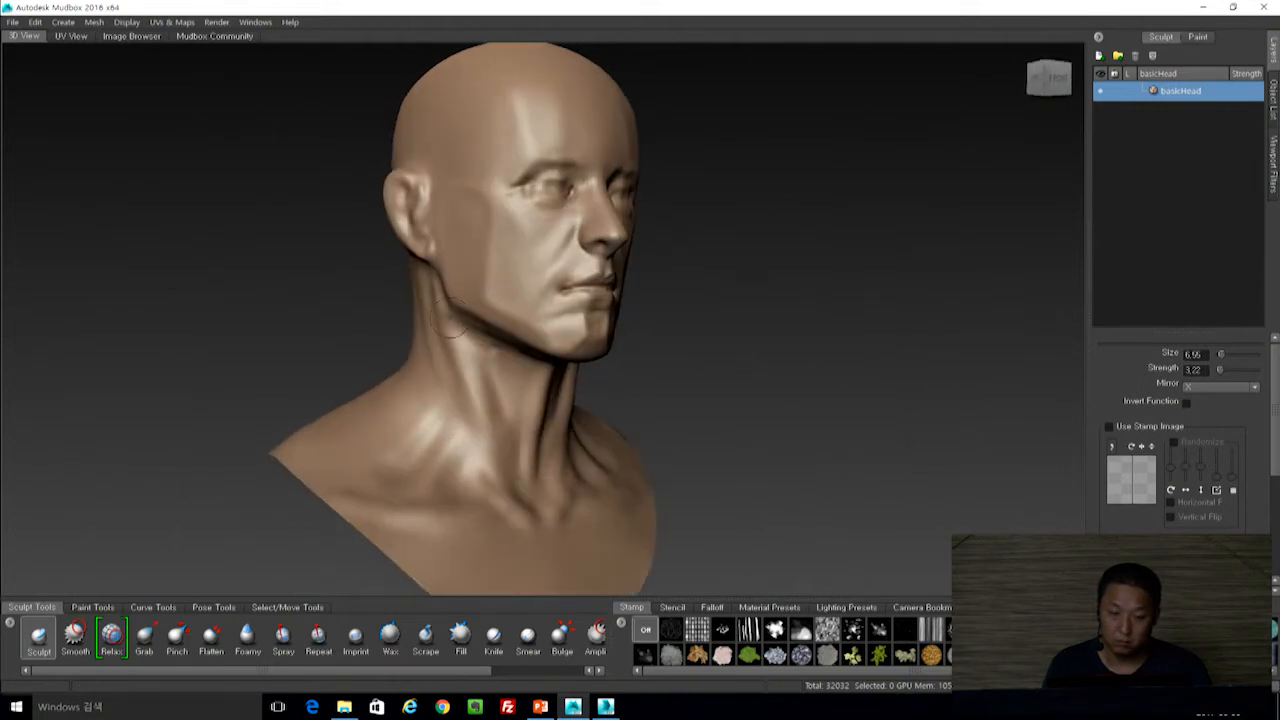
{"action": "mouse_move", "coordinate": [484, 362]}
{"action": "left_mouse_down"}
{"action": "mouse_move", "coordinate": [504, 408]}
{"action": "mouse_move", "coordinate": [480, 370]}
{"action": "mouse_move", "coordinate": [503, 404]}
{"action": "mouse_move", "coordinate": [492, 396]}
{"action": "left_mouse_up"}
{"action": "mouse_move", "coordinate": [424, 460]}
{"action": "left_mouse_down"}
{"action": "mouse_move", "coordinate": [499, 393]}
{"action": "mouse_move", "coordinate": [468, 448]}
{"action": "left_mouse_up"}
{"action": "mouse_move", "coordinate": [890, 296]}
{"action": "left_mouse_down", "text": "alt"}
{"action": "mouse_move", "coordinate": [717, 306]}
{"action": "mouse_move", "coordinate": [745, 312]}
{"action": "left_mouse_up", "text": "alt"}
{"action": "mouse_move", "coordinate": [522, 392]}
{"action": "left_mouse_down", "text": "shift"}
{"action": "mouse_move", "coordinate": [514, 463]}
{"action": "mouse_move", "coordinate": [538, 448]}
{"action": "left_mouse_up", "text": "shift"}
{"action": "mouse_move", "coordinate": [705, 458]}
{"action": "left_mouse_down", "text": "alt"}
{"action": "mouse_move", "coordinate": [630, 500]}
{"action": "mouse_move", "coordinate": [618, 478]}
{"action": "mouse_move", "coordinate": [598, 482]}
{"action": "left_mouse_up", "text": "alt"}
{"action": "left_click_drag", "start_coordinate": [614, 431], "coordinate": [633, 474]}
{"action": "mouse_move", "coordinate": [620, 430]}
{"action": "left_mouse_down", "text": "alt"}
{"action": "mouse_move", "coordinate": [751, 271]}
{"action": "mouse_move", "coordinate": [766, 206]}
{"action": "mouse_move", "coordinate": [736, 216]}
{"action": "left_mouse_up", "text": "alt"}
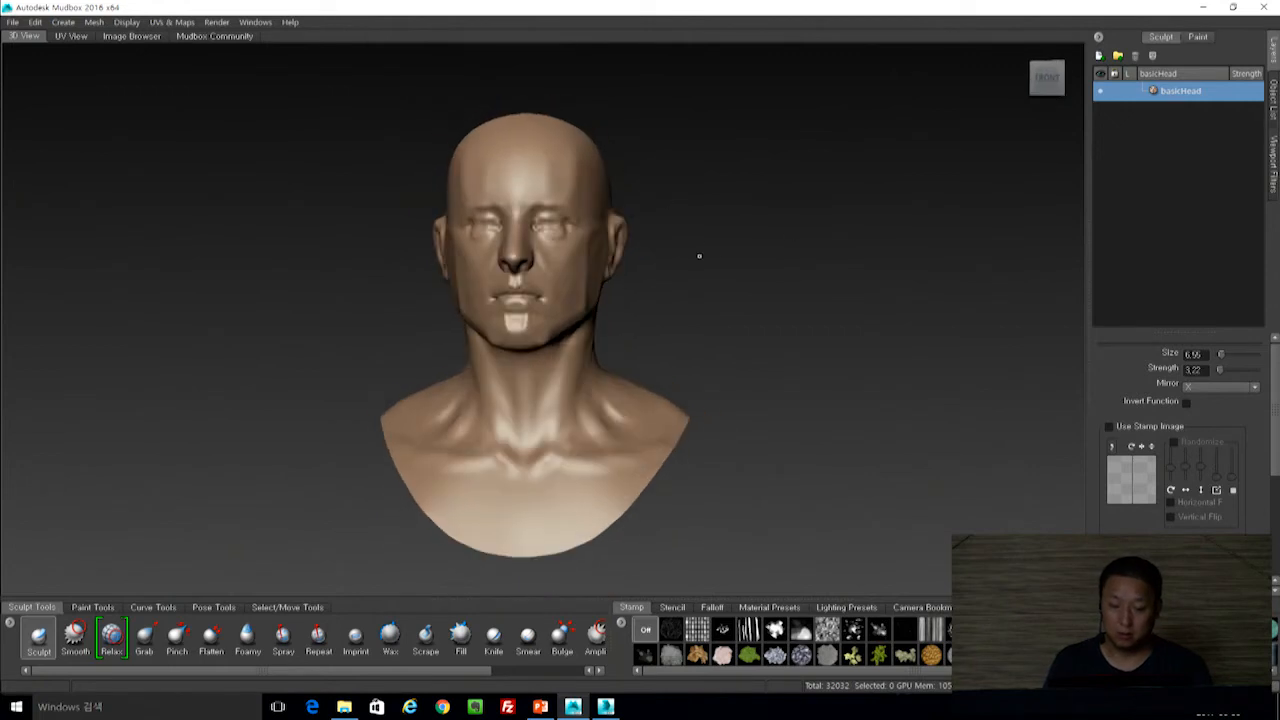
Switch to the Grab brush and set its size to 12.06.
{"action": "left_click_drag", "start_coordinate": [699, 256], "coordinate": [712, 256], "text": "alt"}
{"action": "scroll", "coordinate": [600, 203], "scroll_direction": "down", "scroll_amount": 2}
{"action": "key", "text": "4"}
{"action": "scroll", "coordinate": [597, 209], "scroll_direction": "down", "scroll_amount": 1}
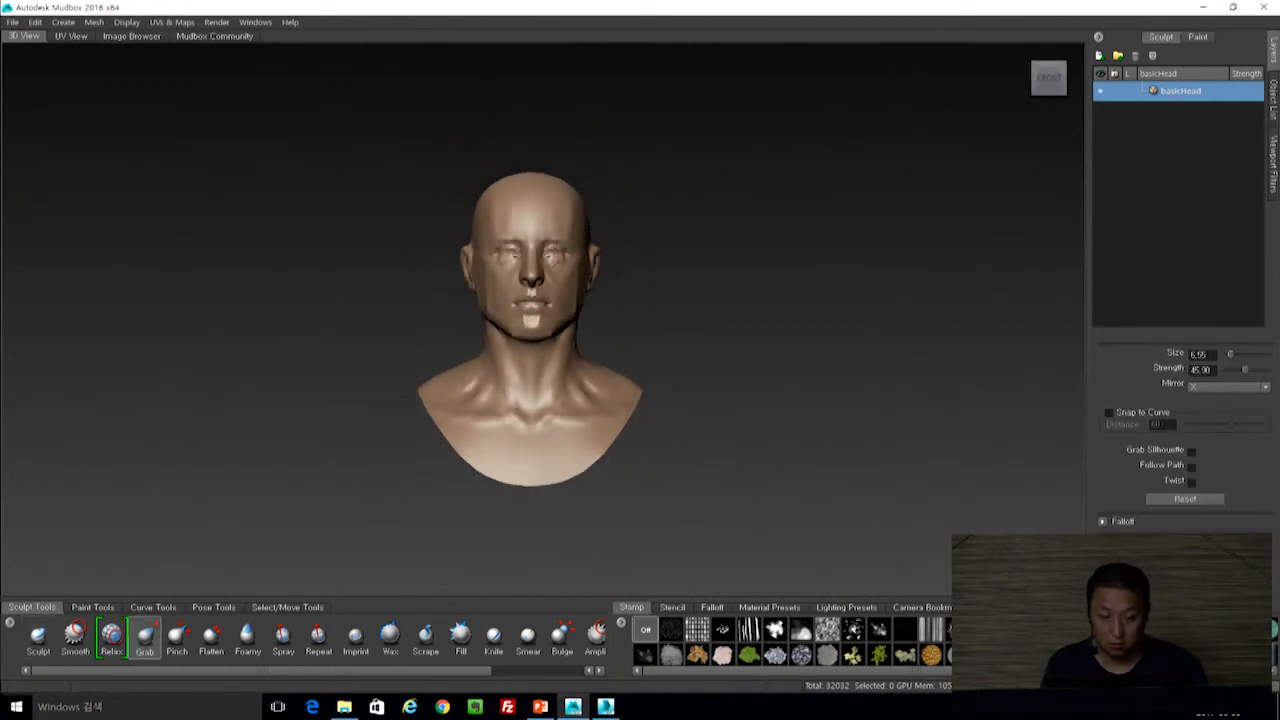
{"action": "scroll", "coordinate": [650, 228], "scroll_direction": "up", "scroll_amount": 3}
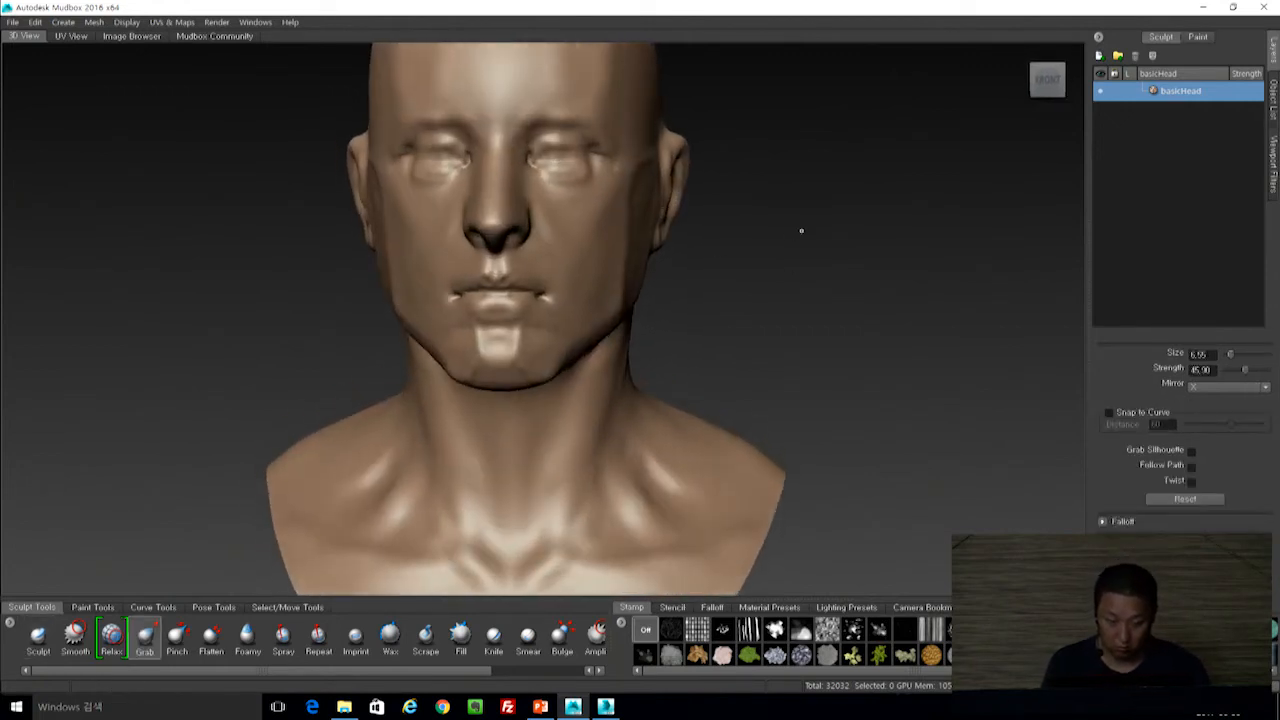
{"action": "key", "text": "b"}
{"action": "mouse_move", "coordinate": [524, 247]}
{"action": "left_mouse_down"}
{"action": "mouse_move", "coordinate": [582, 247]}
{"action": "mouse_move", "coordinate": [549, 247]}
{"action": "left_mouse_up"}
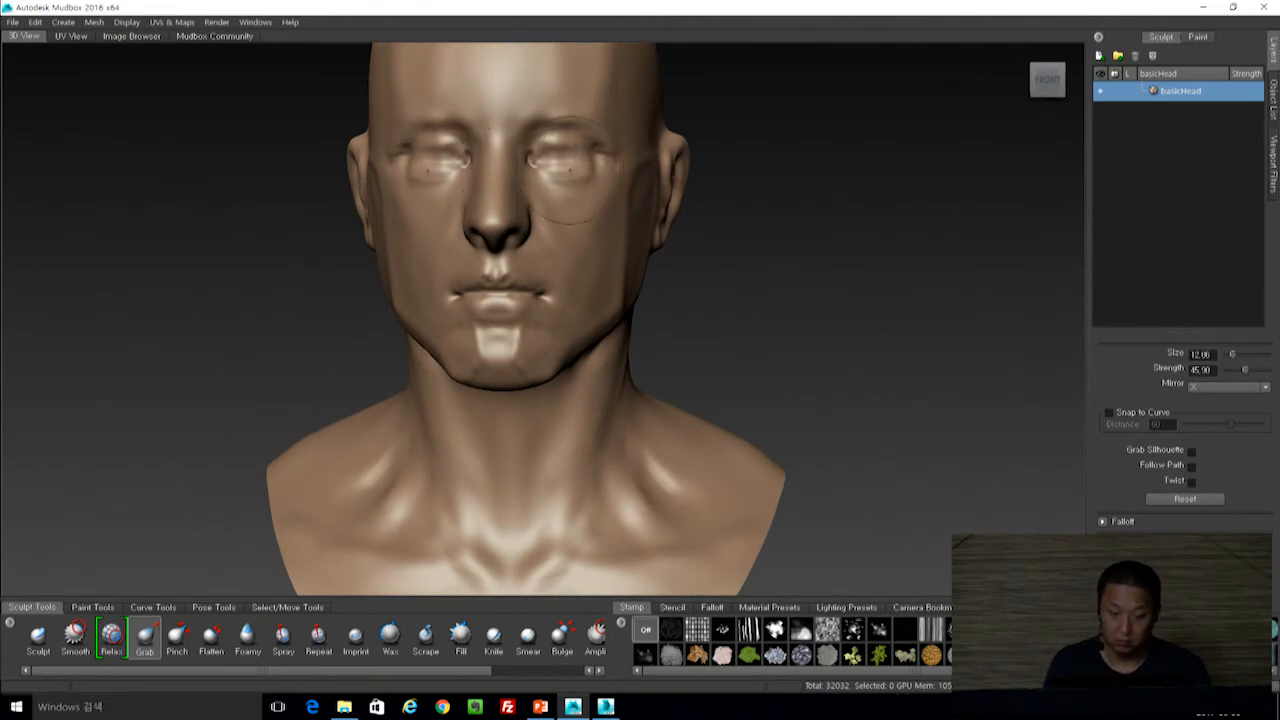
Sculpt the eyelids out to the outer eye corners with the Sculpt brush at size 2.60, and smooth them.
{"action": "key", "text": "1"}
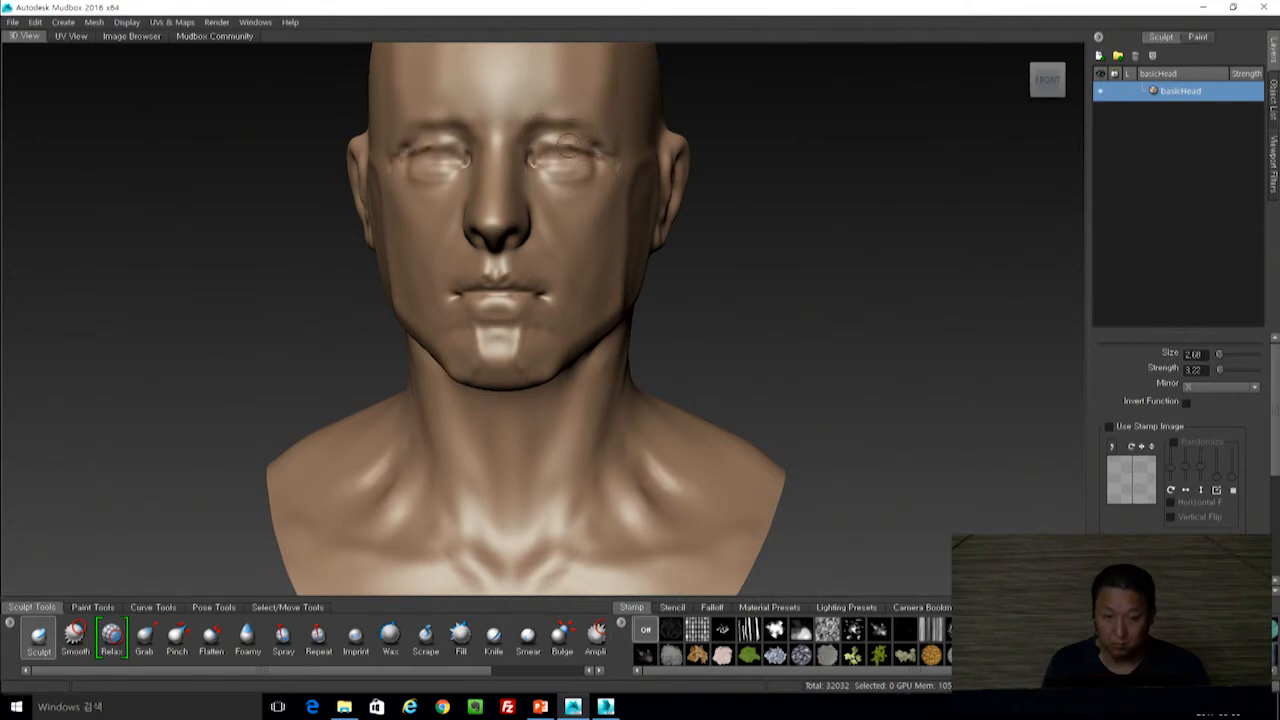
{"action": "key", "text": "shift"}
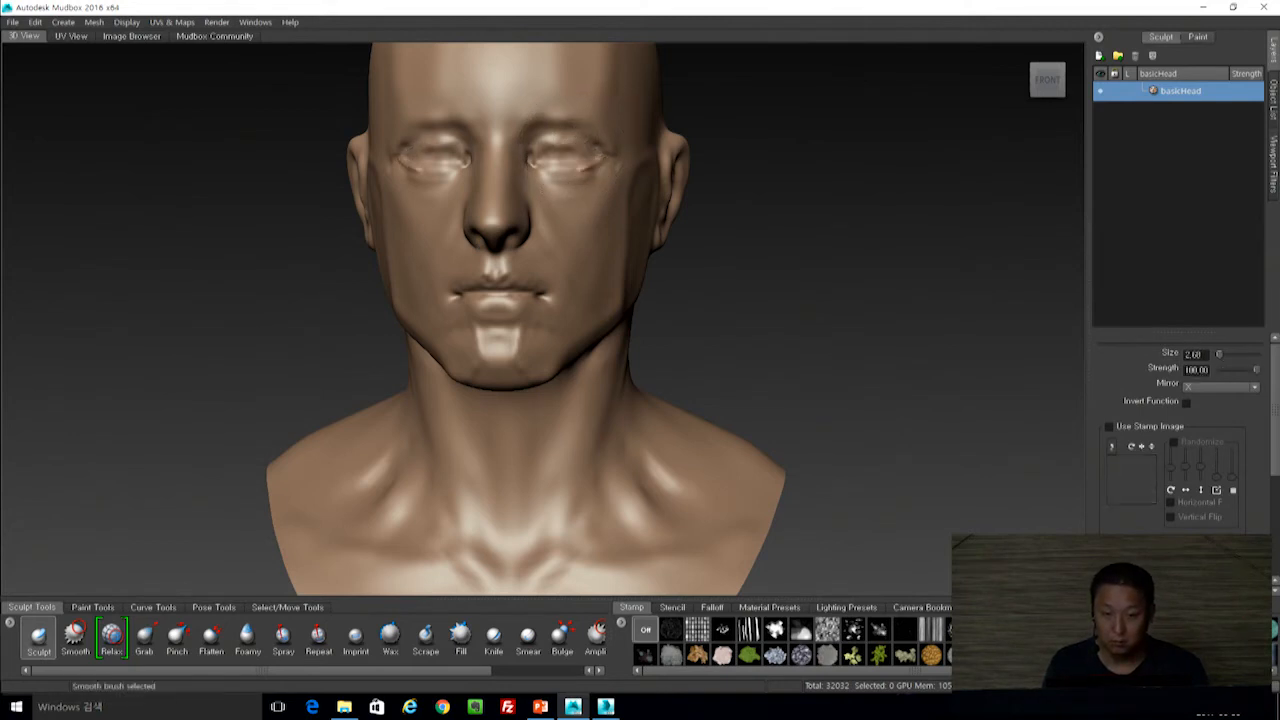
{"action": "left_click_drag", "start_coordinate": [850, 190], "coordinate": [719, 170], "text": "alt"}
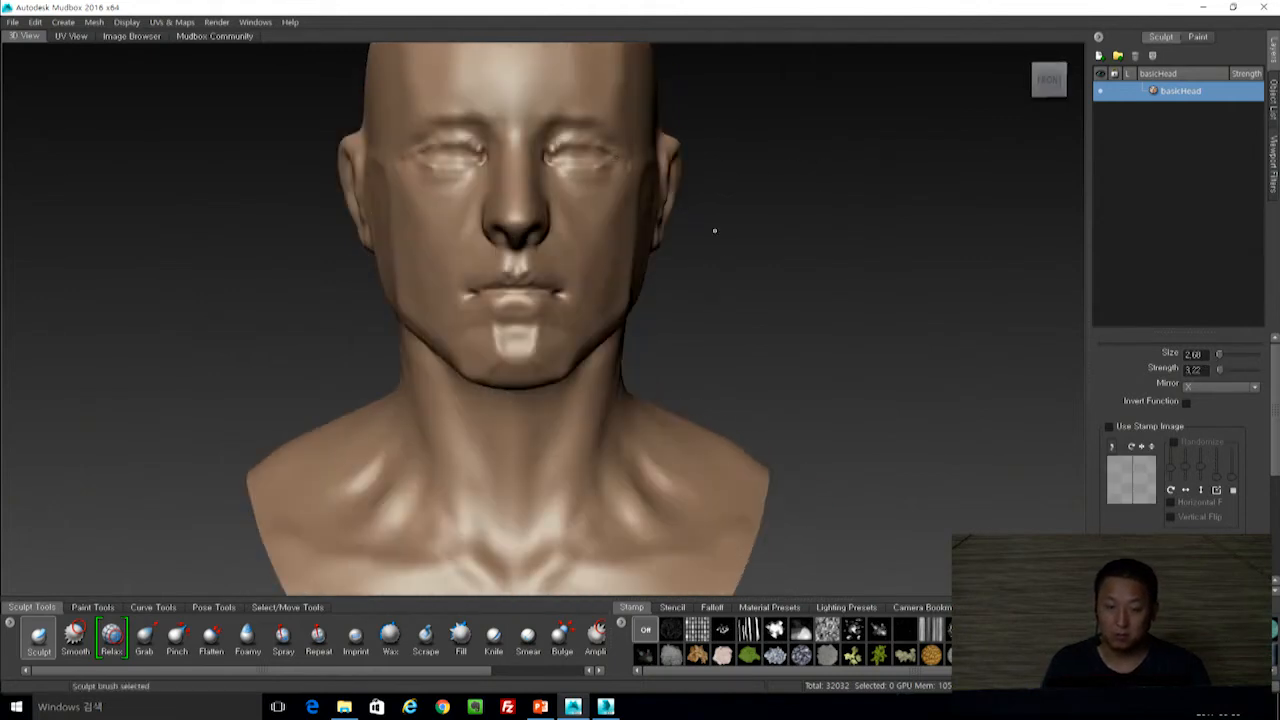
Try to rework the surface between the brow and the inner eye corner, and undo the last strokes.
{"action": "right_click_drag", "start_coordinate": [700, 220], "coordinate": [743, 109], "text": "alt"}
{"action": "mouse_move", "coordinate": [743, 109]}
{"action": "left_mouse_down", "text": "alt"}
{"action": "mouse_move", "coordinate": [832, 160]}
{"action": "mouse_move", "coordinate": [779, 165]}
{"action": "left_mouse_up", "text": "alt"}
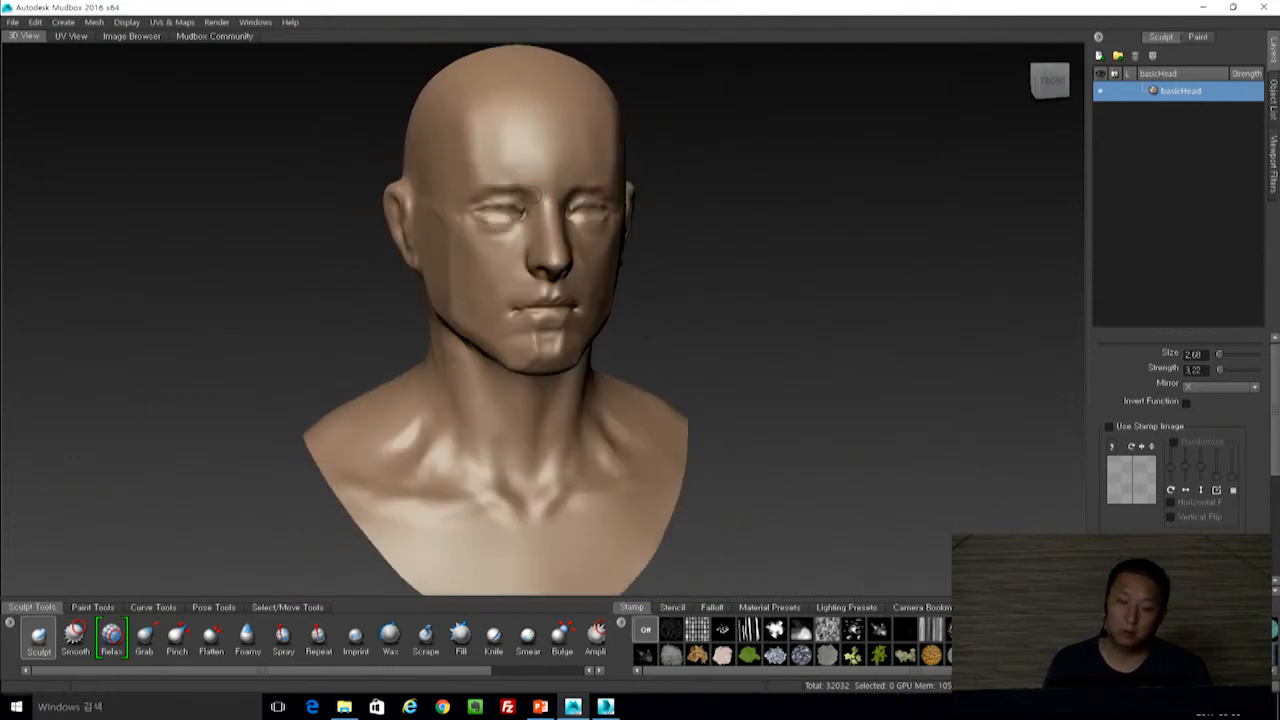
{"action": "key", "text": "shift"}
{"action": "left_click_drag", "start_coordinate": [505, 181], "coordinate": [529, 206]}
{"action": "key", "text": "ctrl+z"}
{"action": "key", "text": "ctrl+z"}
Sculpt the collarbones and the diagonal chest muscles below them with the Sculpt brush at size 12.37, smoothing the chest strokes.
{"action": "key", "text": "b"}
{"action": "left_click_drag", "start_coordinate": [521, 221], "coordinate": [560, 221]}
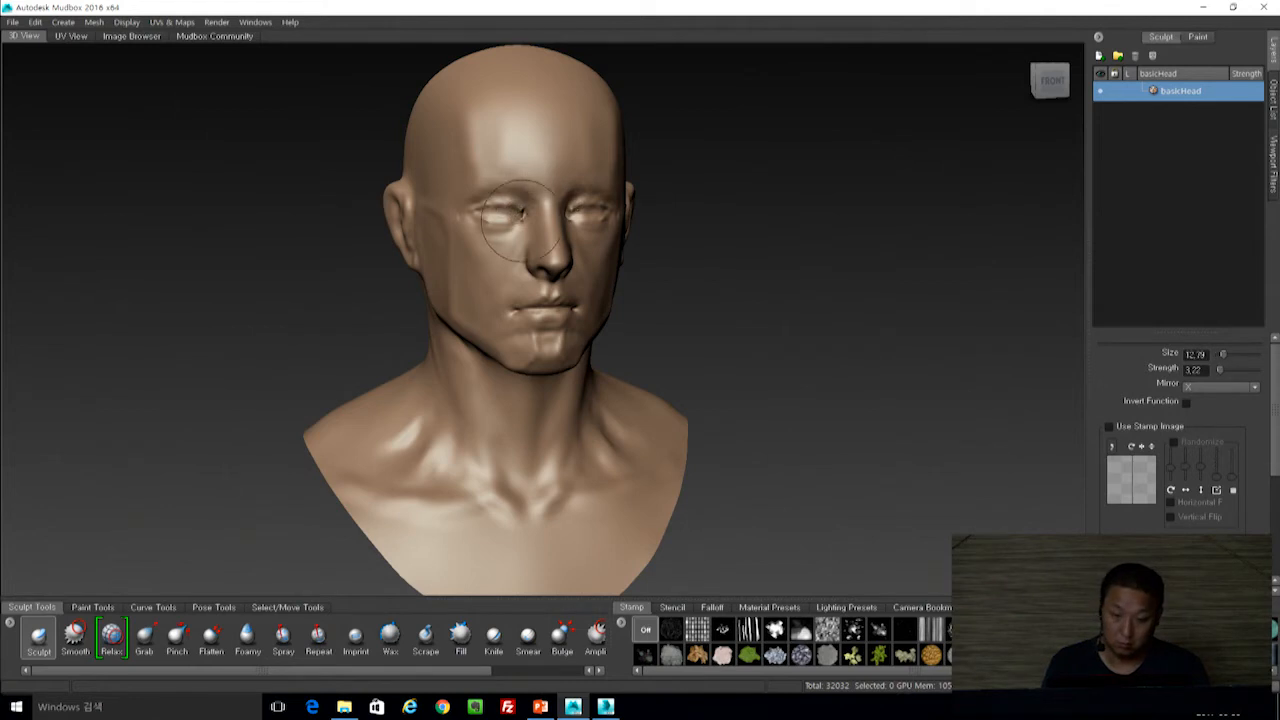
{"action": "key", "text": "shift"}
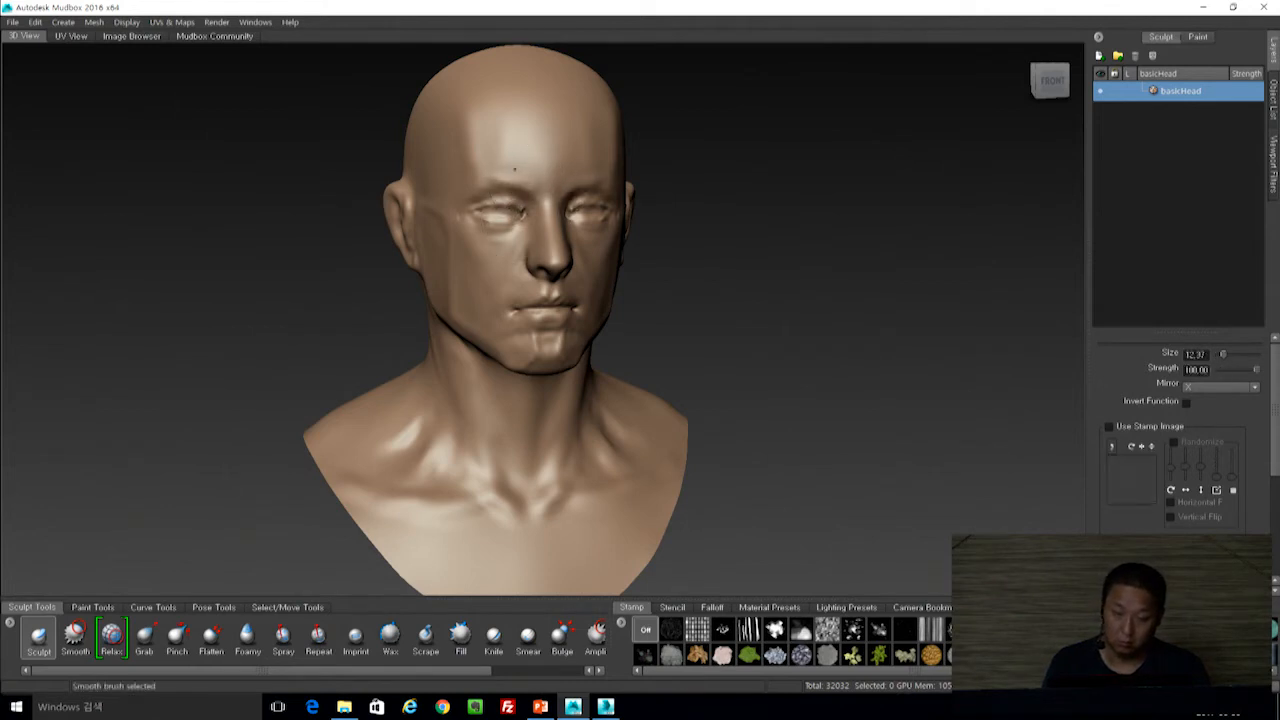
{"action": "left_click_drag", "start_coordinate": [510, 170], "coordinate": [755, 249], "text": "alt"}
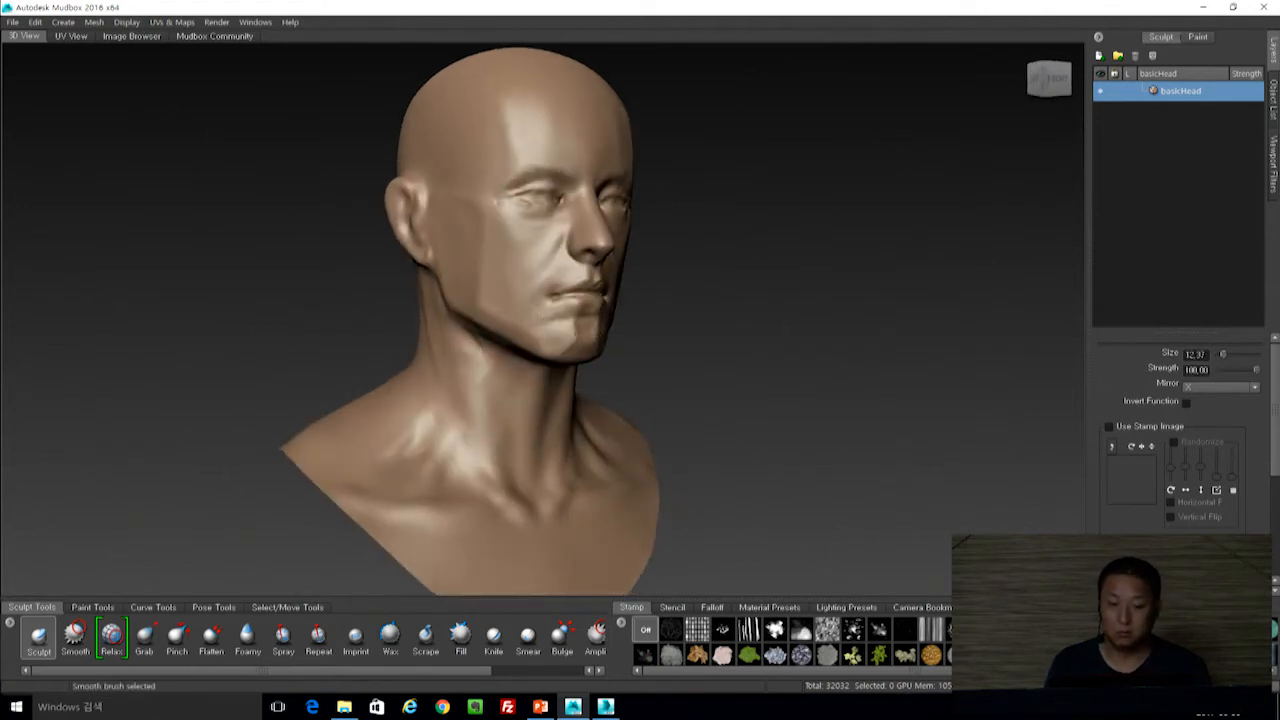
{"action": "mouse_move", "coordinate": [600, 360]}
{"action": "left_mouse_down", "text": "alt"}
{"action": "mouse_move", "coordinate": [820, 400]}
{"action": "mouse_move", "coordinate": [648, 418]}
{"action": "left_mouse_up", "text": "alt"}
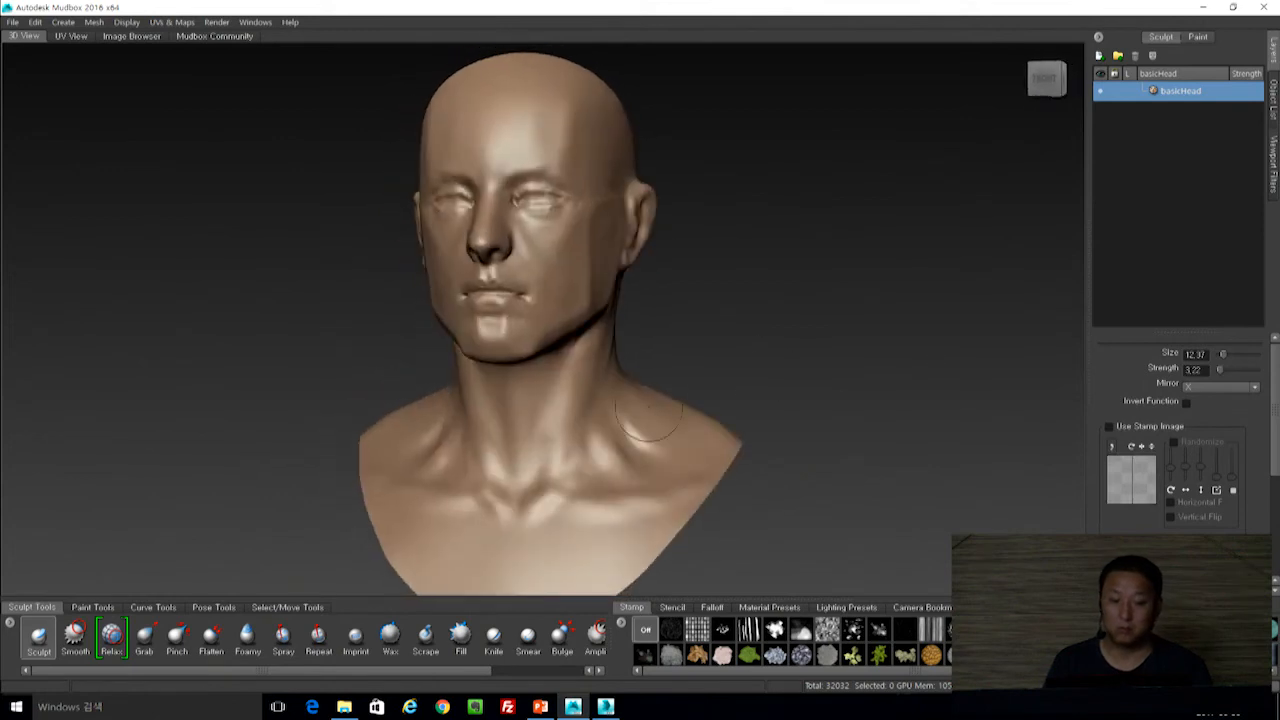
{"action": "middle_click_drag", "start_coordinate": [757, 317], "coordinate": [722, 152], "text": "alt"}
{"action": "left_click_drag", "start_coordinate": [722, 152], "coordinate": [765, 150], "text": "alt"}
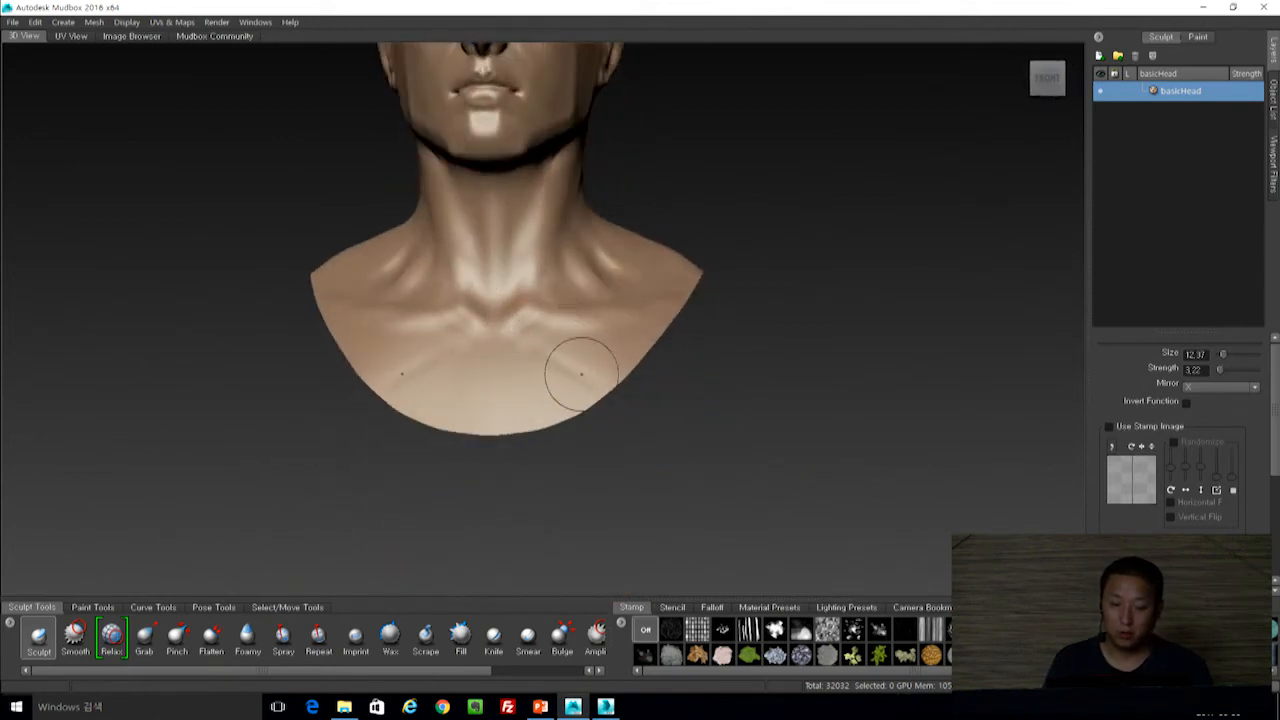
{"action": "mouse_move", "coordinate": [528, 326]}
{"action": "left_mouse_down"}
{"action": "mouse_move", "coordinate": [602, 352]}
{"action": "mouse_move", "coordinate": [563, 374]}
{"action": "mouse_move", "coordinate": [600, 388]}
{"action": "left_mouse_up"}
{"action": "left_click_drag", "start_coordinate": [570, 336], "coordinate": [582, 366], "text": "shift"}
{"action": "left_click_drag", "start_coordinate": [539, 317], "coordinate": [657, 303]}
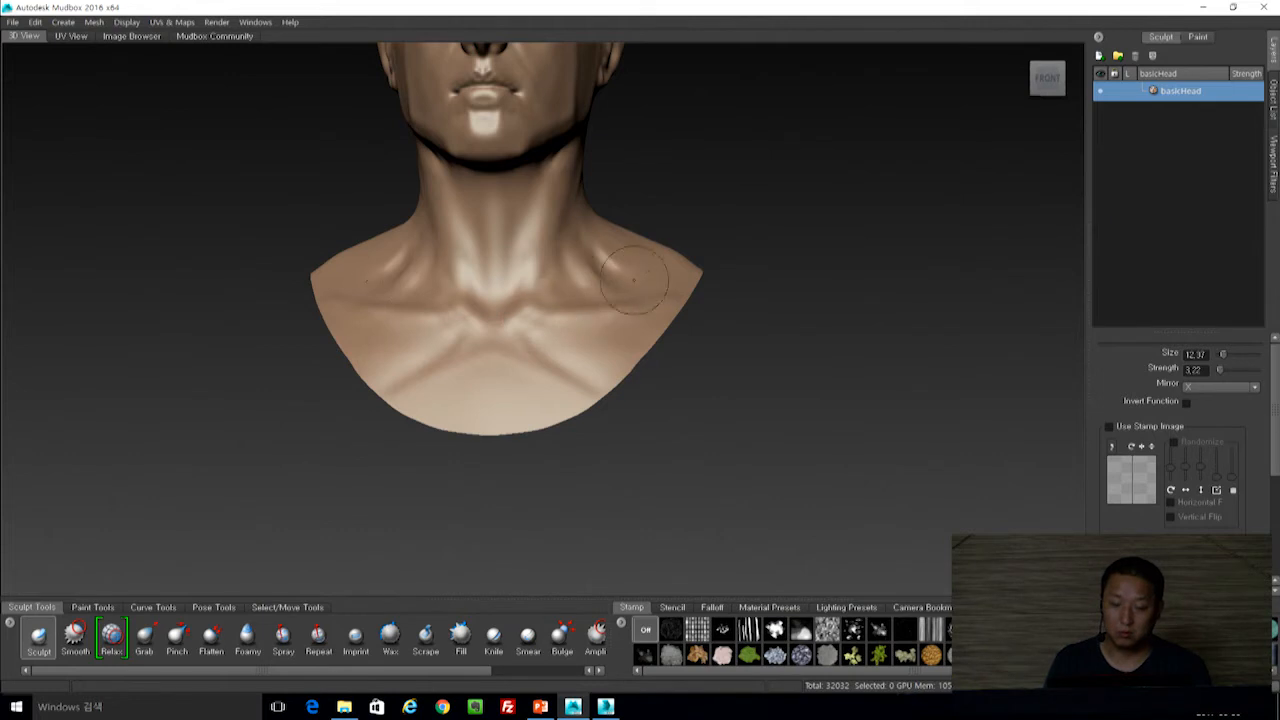
Sculpt the breastbone line down the middle of the chest to the bust's lower edge, and shape the surface beside it.
{"action": "left_click_drag", "start_coordinate": [638, 269], "coordinate": [654, 278], "text": "alt"}
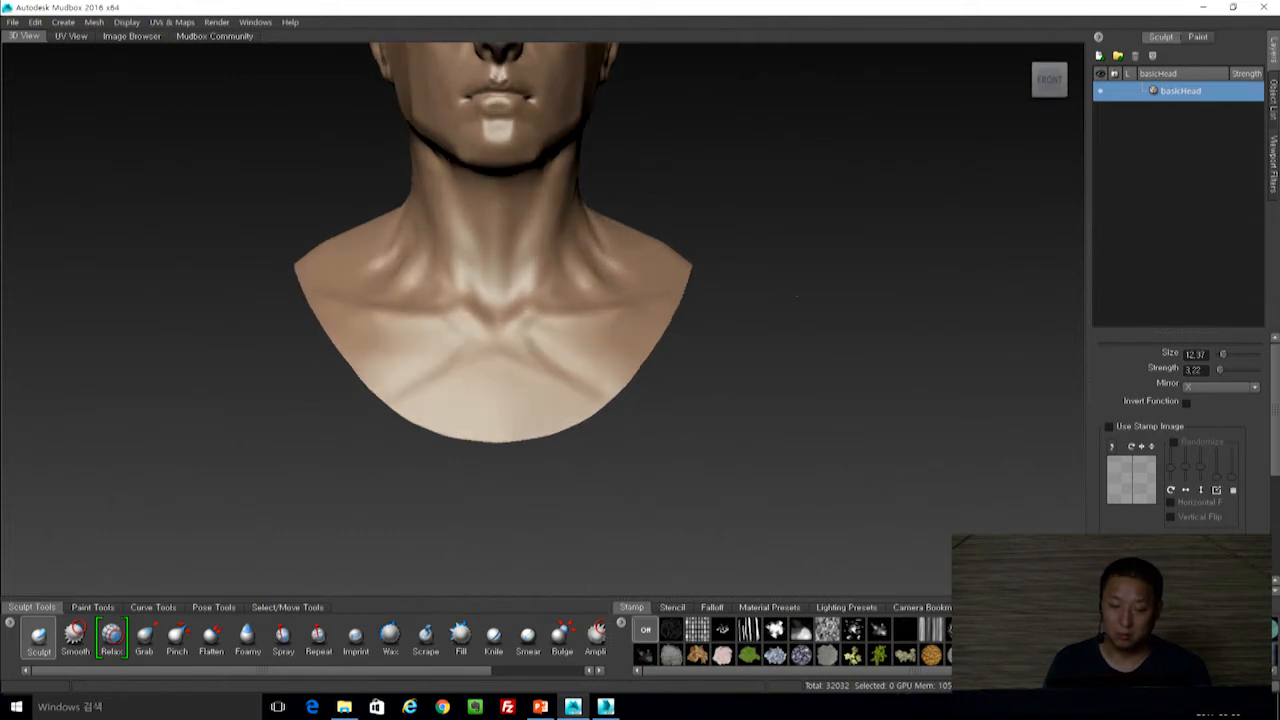
{"action": "left_click_drag", "start_coordinate": [497, 331], "coordinate": [501, 432]}
{"action": "mouse_move", "coordinate": [553, 389]}
{"action": "left_mouse_down"}
{"action": "mouse_move", "coordinate": [526, 374]}
{"action": "mouse_move", "coordinate": [523, 406]}
{"action": "mouse_move", "coordinate": [568, 409]}
{"action": "mouse_move", "coordinate": [507, 392]}
{"action": "left_mouse_up"}
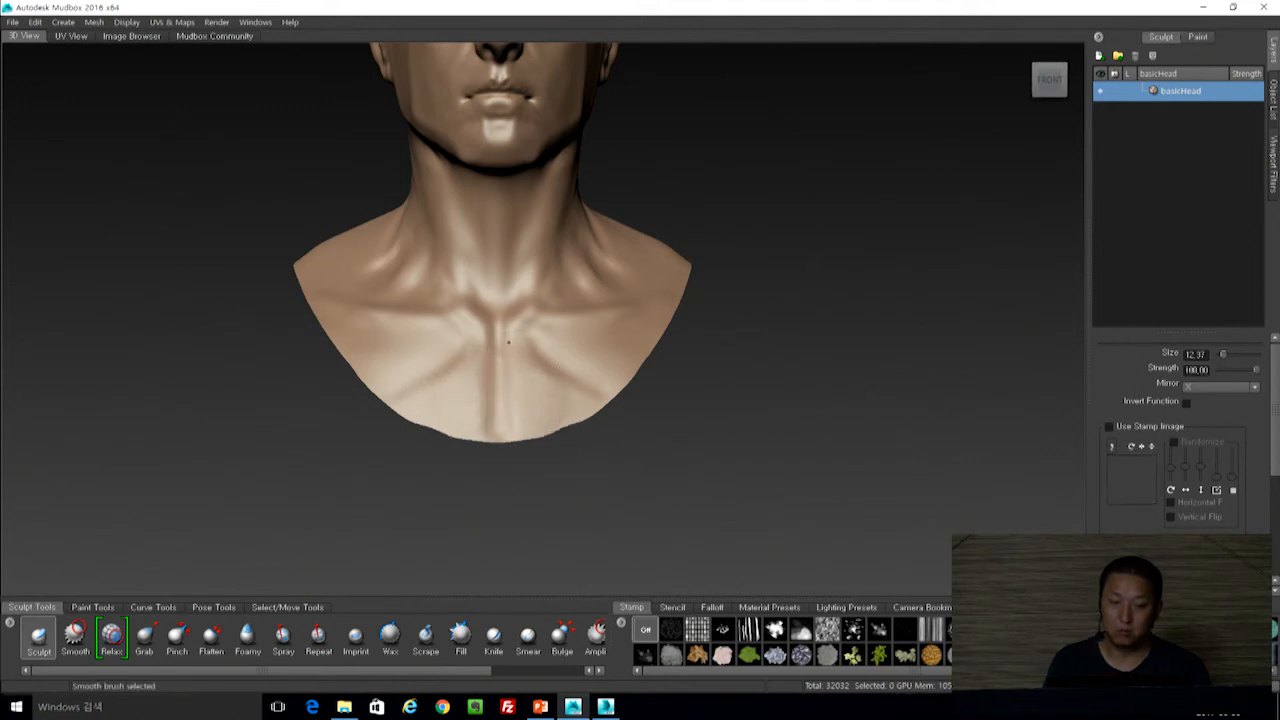
{"action": "right_click_drag", "start_coordinate": [806, 366], "coordinate": [722, 290], "text": "alt"}
{"action": "mouse_move", "coordinate": [722, 290]}
{"action": "left_mouse_down", "text": "alt"}
{"action": "mouse_move", "coordinate": [871, 315]}
{"action": "mouse_move", "coordinate": [829, 266]}
{"action": "left_mouse_up", "text": "alt"}
{"action": "right_click_drag", "start_coordinate": [829, 266], "coordinate": [856, 315], "text": "alt"}
{"action": "mouse_move", "coordinate": [668, 128]}
{"action": "left_mouse_down", "text": "alt"}
{"action": "mouse_move", "coordinate": [734, 123]}
{"action": "mouse_move", "coordinate": [605, 122]}
{"action": "left_mouse_up", "text": "alt"}
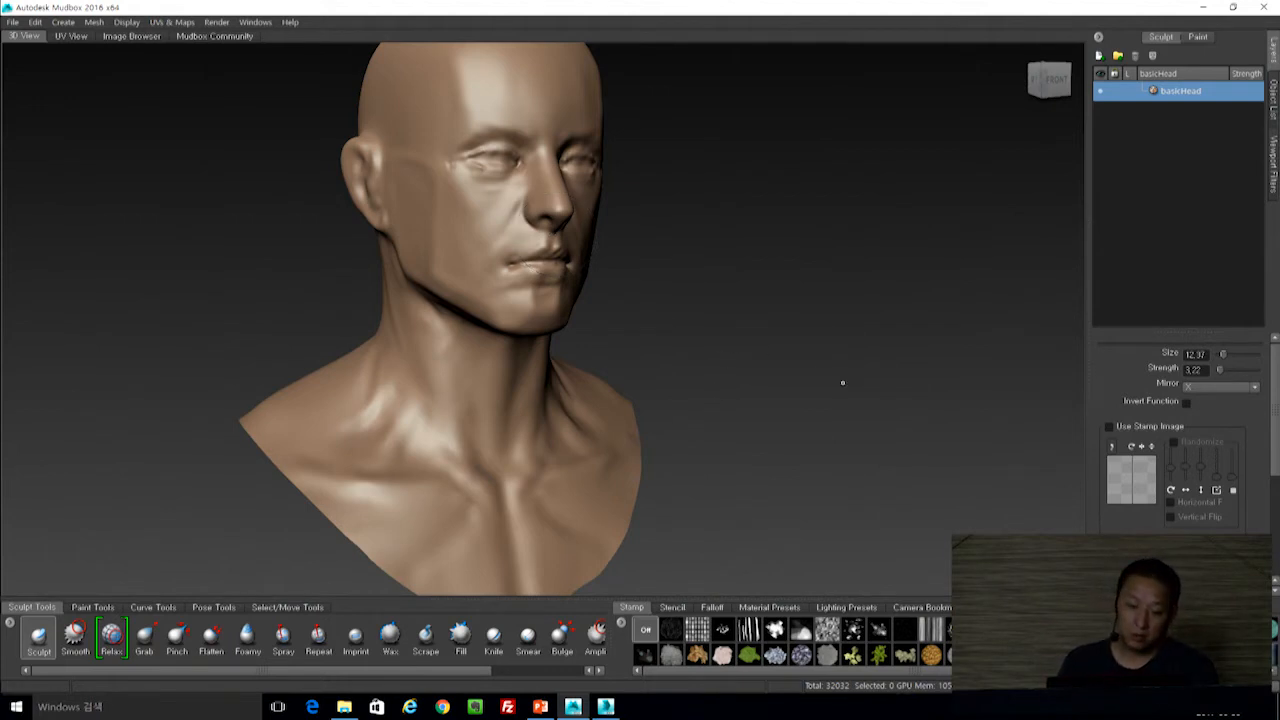
{"action": "left_click_drag", "start_coordinate": [837, 365], "coordinate": [716, 290], "text": "alt"}
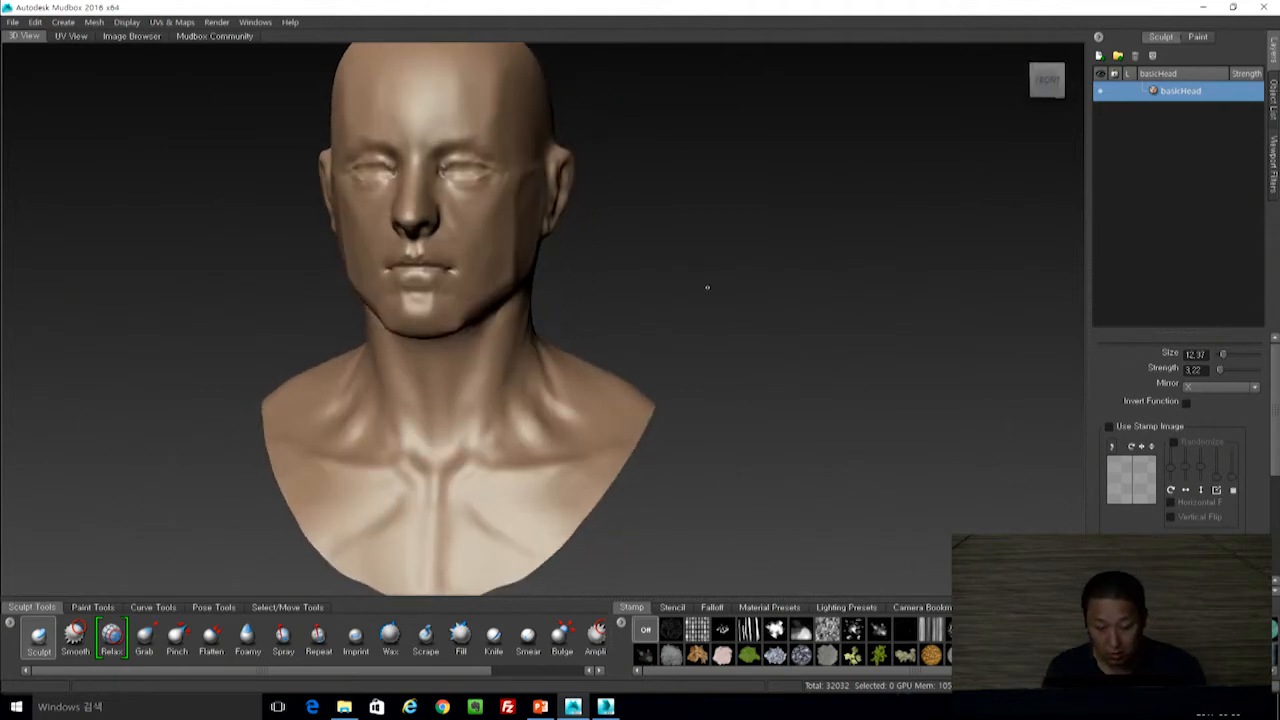
Examine the head bust's facial forms under different light directions and from the front, side and below.
{"action": "left_click_drag", "start_coordinate": [824, 351], "coordinate": [871, 290]}
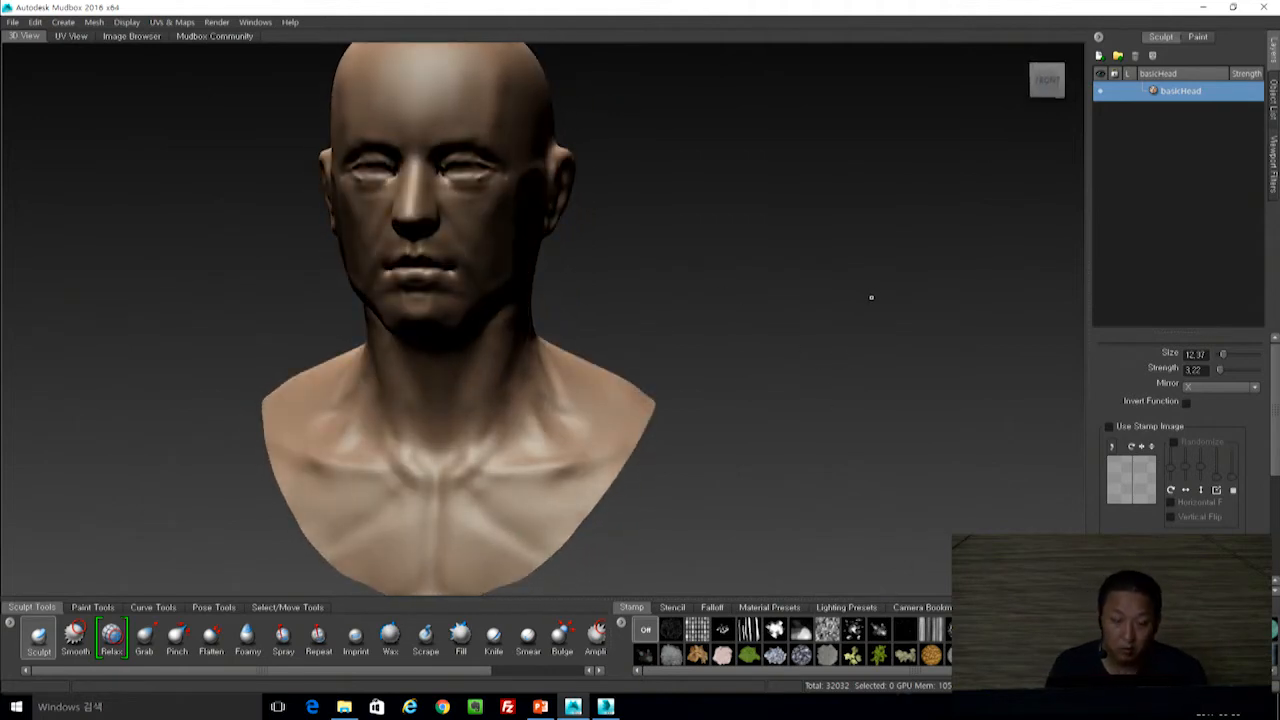
{"action": "left_click_drag", "start_coordinate": [735, 251], "coordinate": [736, 253], "text": "alt"}
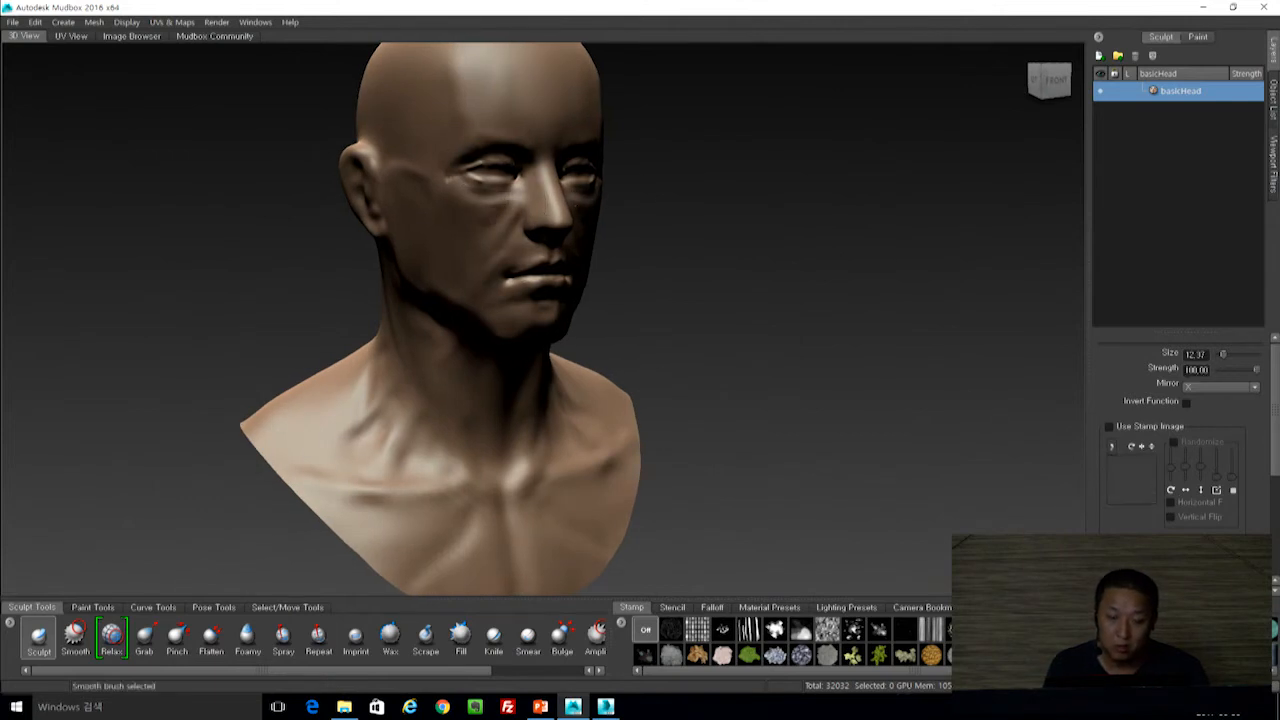
{"action": "left_click_drag", "start_coordinate": [556, 213], "coordinate": [480, 204], "text": "alt+shift"}
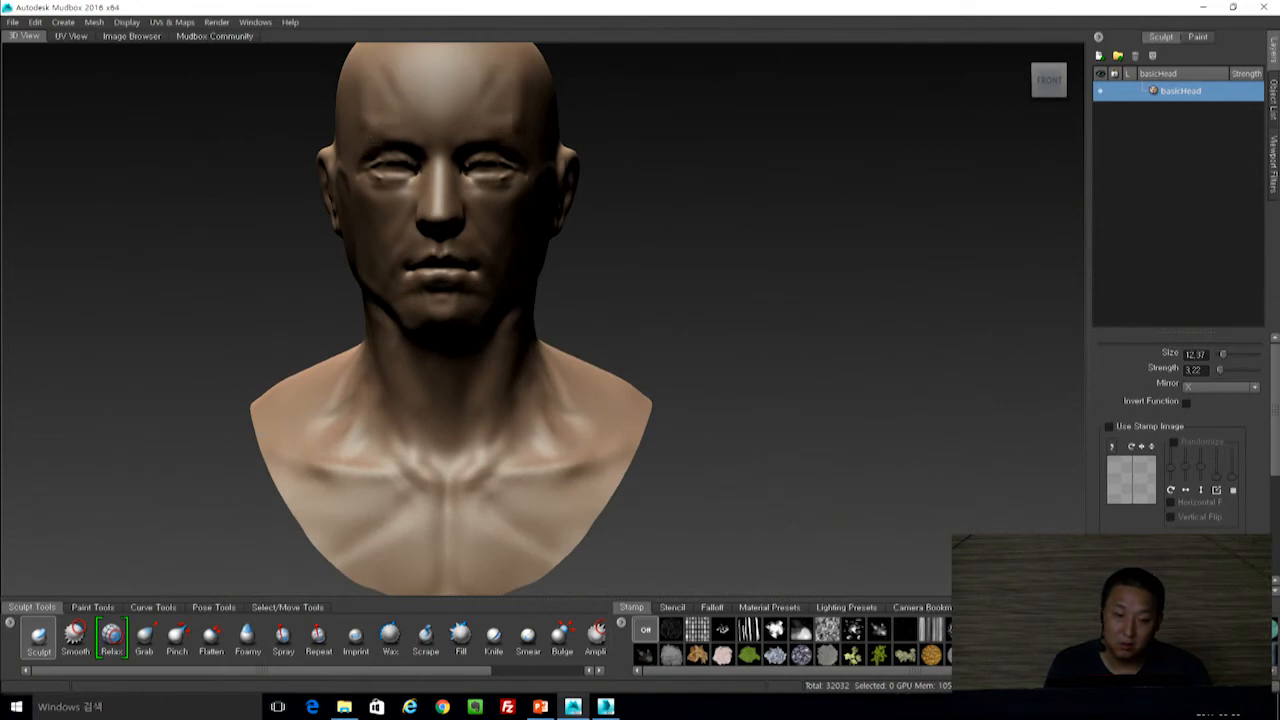
{"action": "key", "text": "shift"}
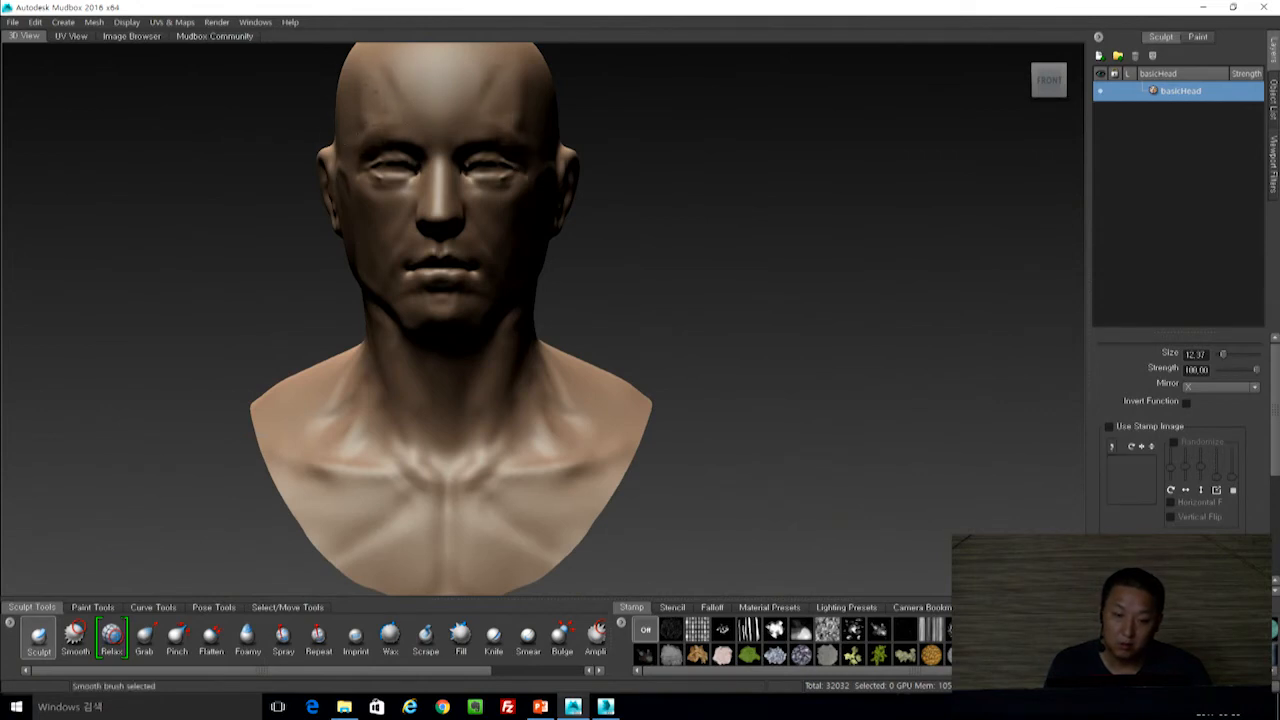
{"action": "left_click_drag", "start_coordinate": [729, 214], "coordinate": [470, 107], "text": "alt"}
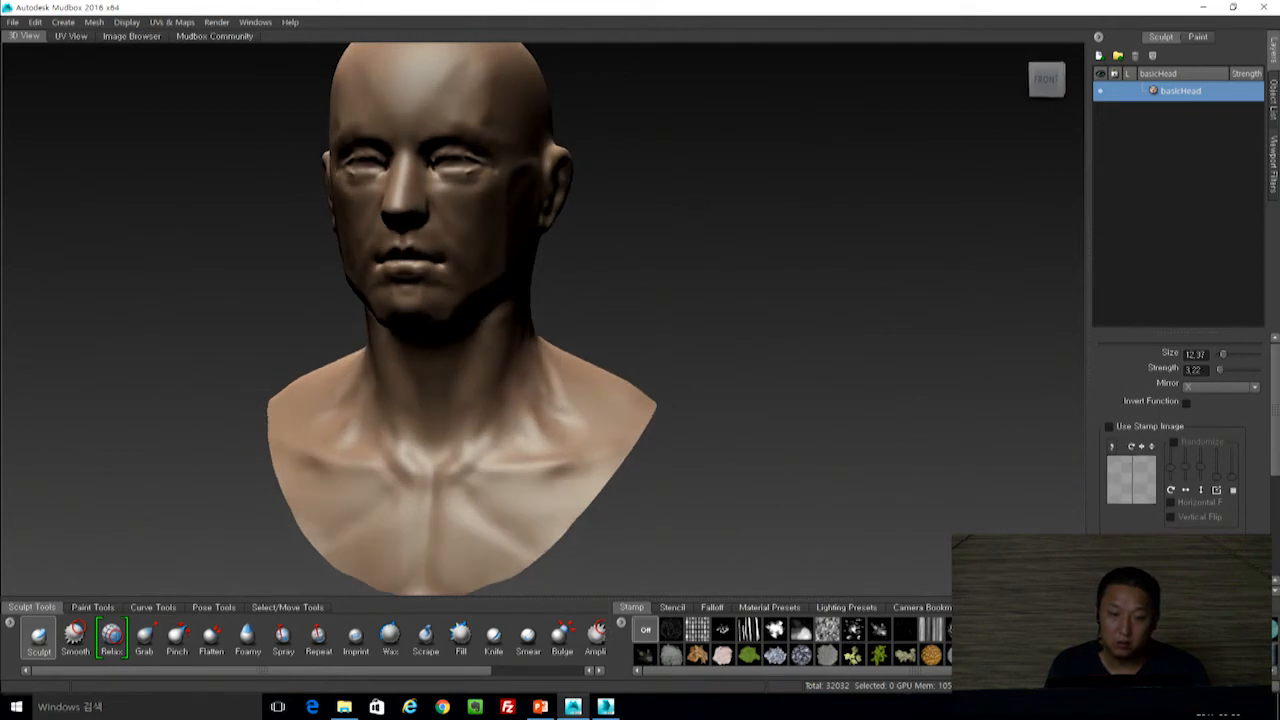
{"action": "key", "text": "shift"}
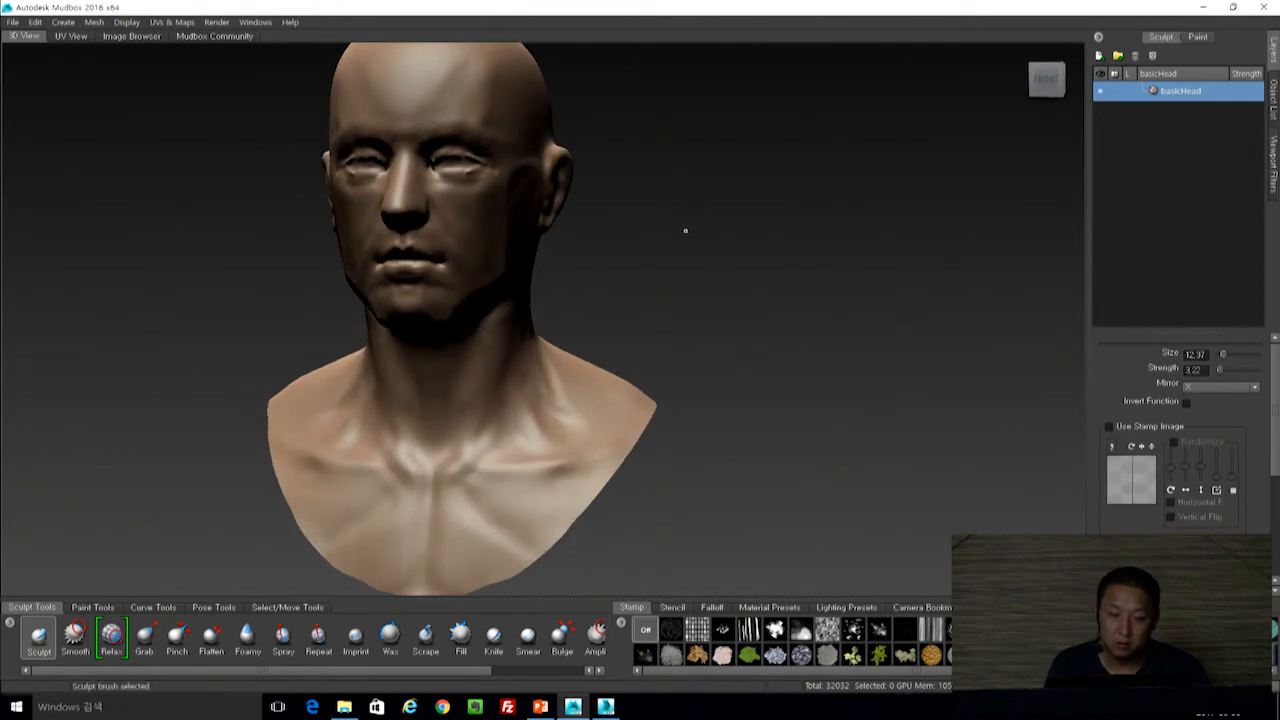
{"action": "left_click_drag", "start_coordinate": [685, 231], "coordinate": [780, 297], "text": "alt"}
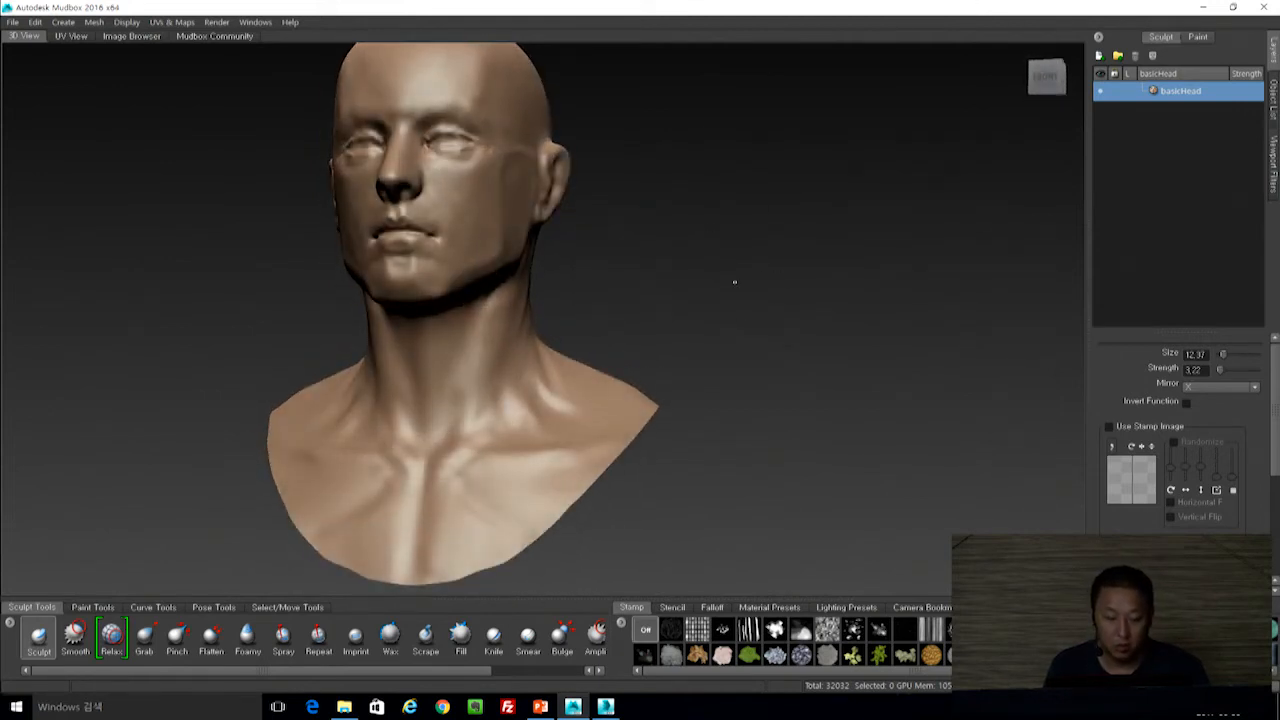
{"action": "mouse_move", "coordinate": [751, 249]}
{"action": "left_mouse_down", "text": "alt"}
{"action": "mouse_move", "coordinate": [772, 150]}
{"action": "mouse_move", "coordinate": [720, 168]}
{"action": "left_mouse_up", "text": "alt"}
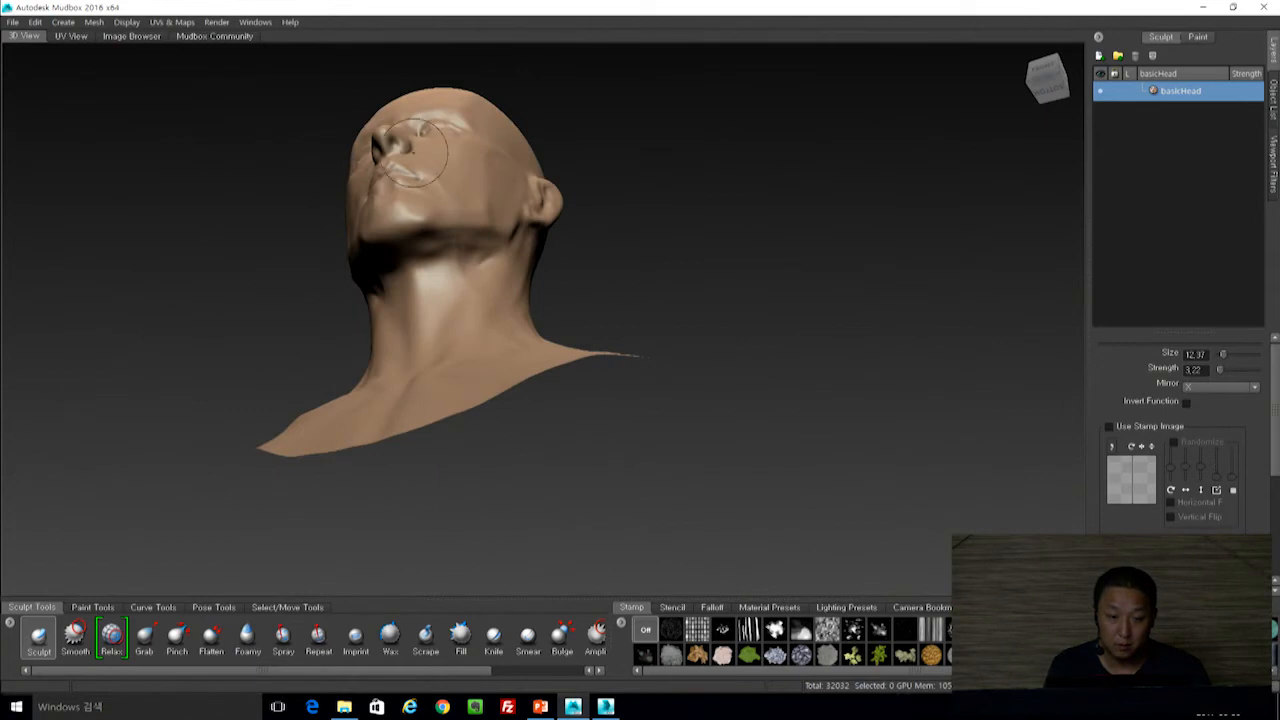
{"action": "mouse_move", "coordinate": [664, 208]}
{"action": "left_mouse_down", "text": "alt"}
{"action": "mouse_move", "coordinate": [640, 168]}
{"action": "mouse_move", "coordinate": [690, 125]}
{"action": "mouse_move", "coordinate": [683, 210]}
{"action": "left_mouse_up", "text": "alt"}
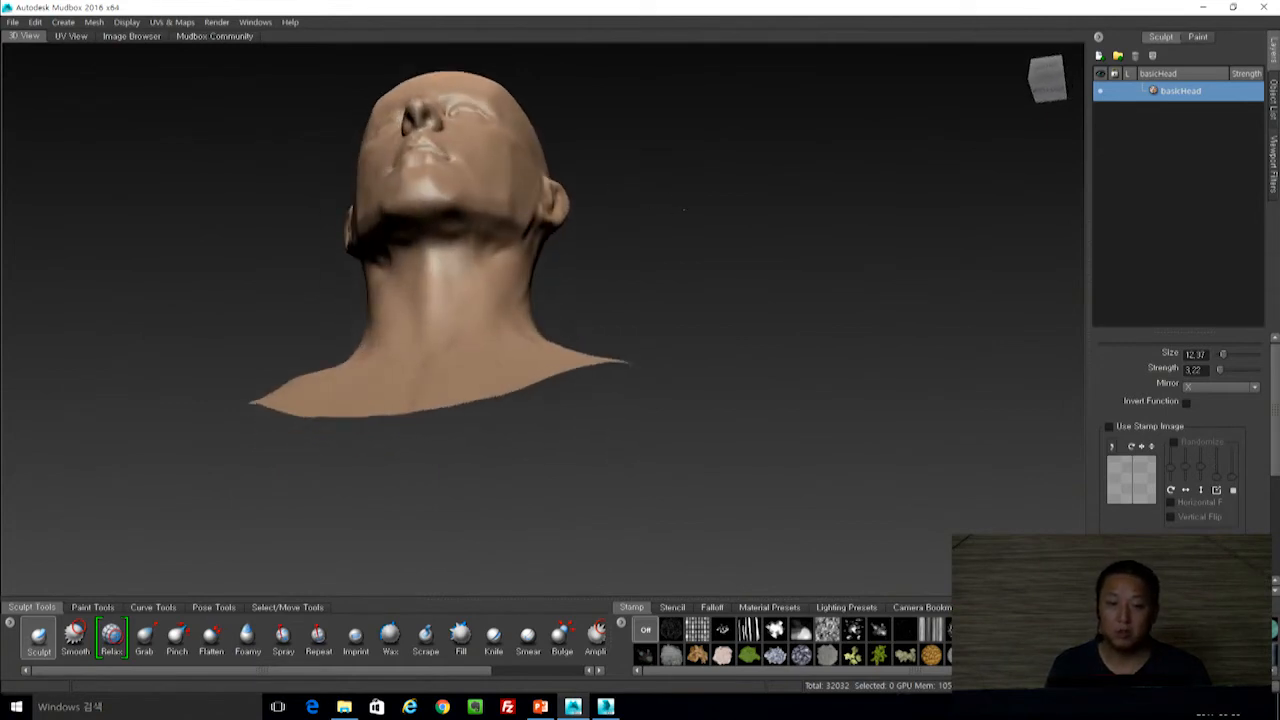
{"action": "right_click_drag", "start_coordinate": [680, 149], "coordinate": [717, 263], "text": "alt"}
{"action": "middle_click_drag", "start_coordinate": [610, 165], "coordinate": [734, 357], "text": "alt"}
{"action": "left_click_drag", "start_coordinate": [734, 357], "coordinate": [714, 267], "text": "alt"}
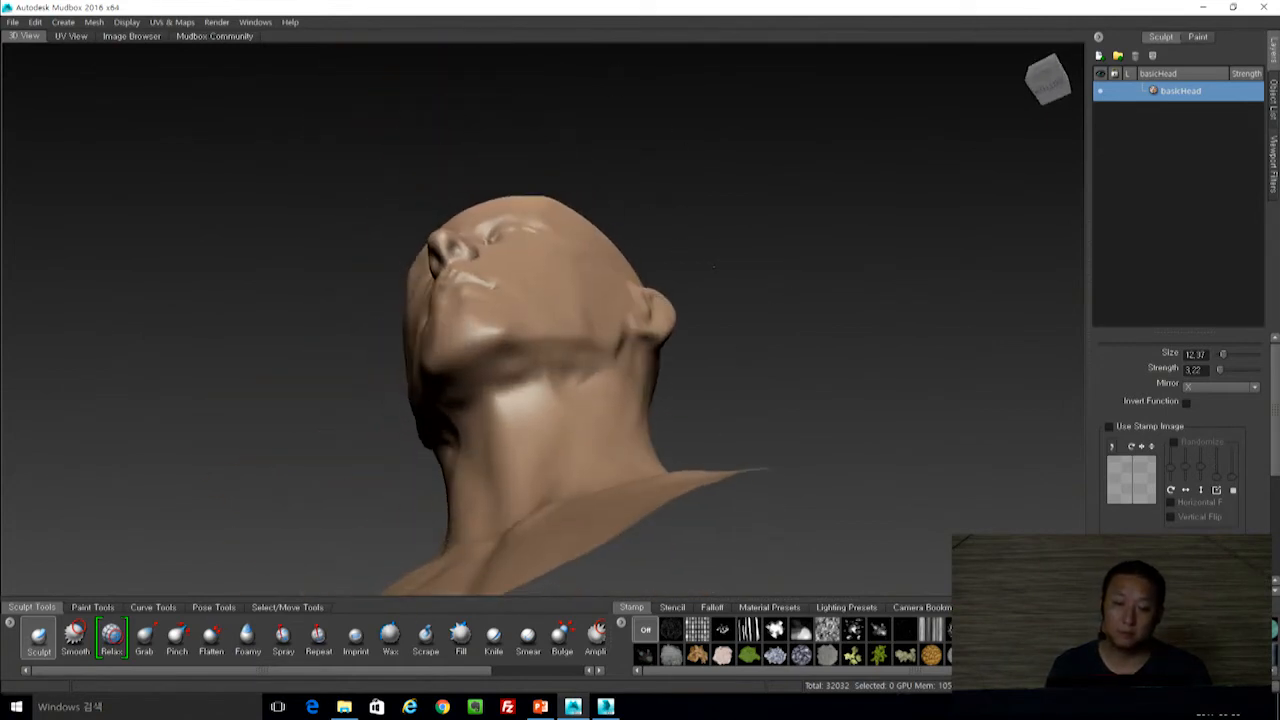
Switch to the Grab brush and enlarge it to a size of 39.91 for the side of the head.
{"action": "key", "text": "3"}
{"action": "left_click_drag", "start_coordinate": [560, 283], "coordinate": [638, 284]}
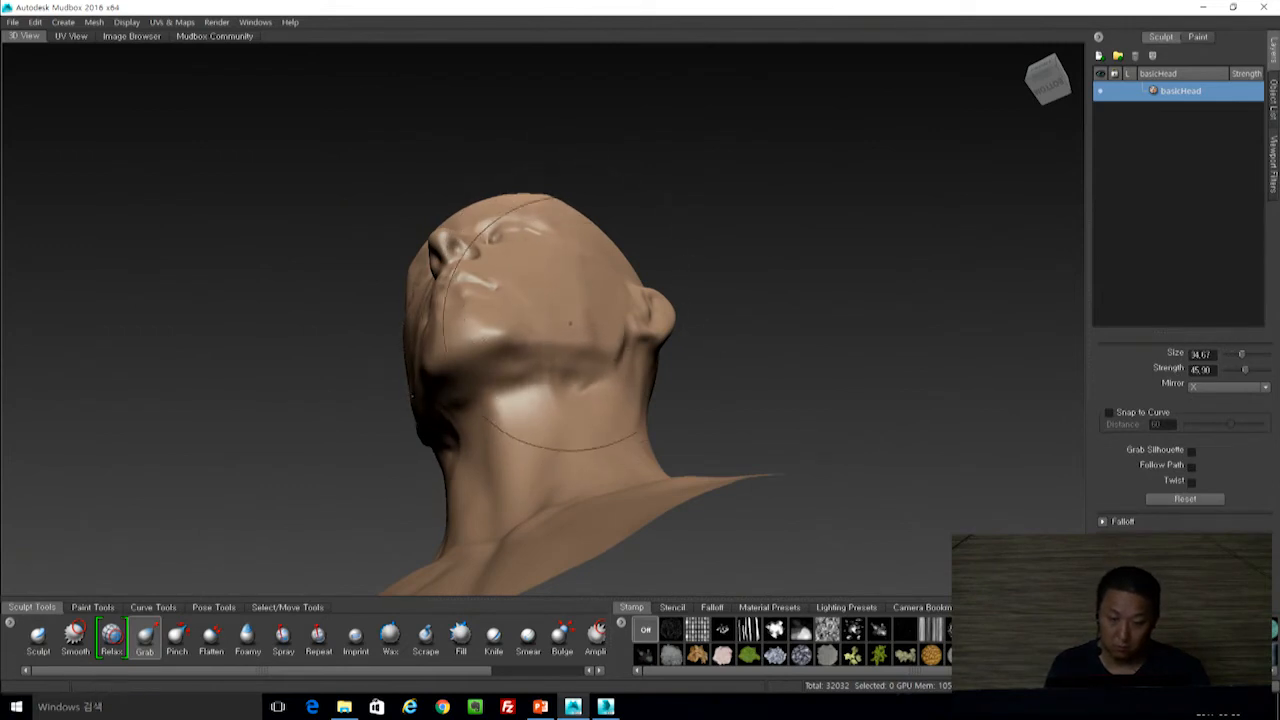
{"action": "left_click_drag", "start_coordinate": [720, 294], "coordinate": [880, 266], "text": "alt"}
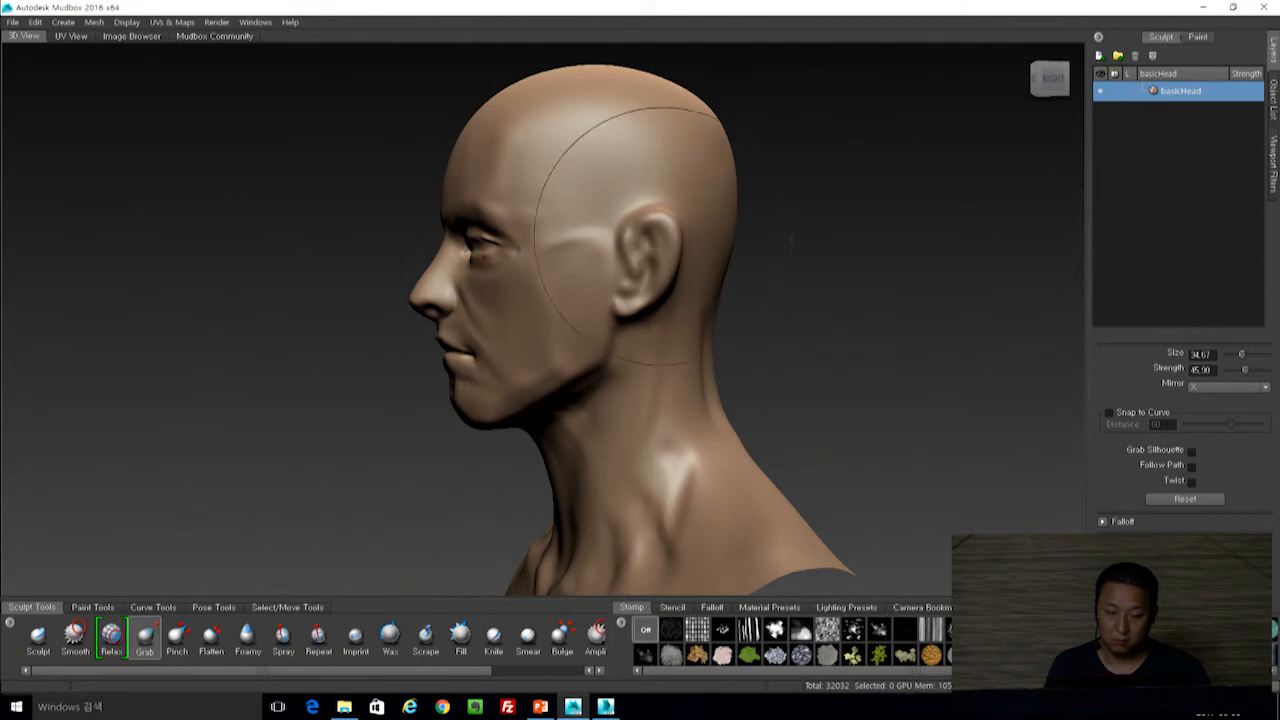
{"action": "left_click_drag", "start_coordinate": [650, 235], "coordinate": [746, 251], "text": "alt"}
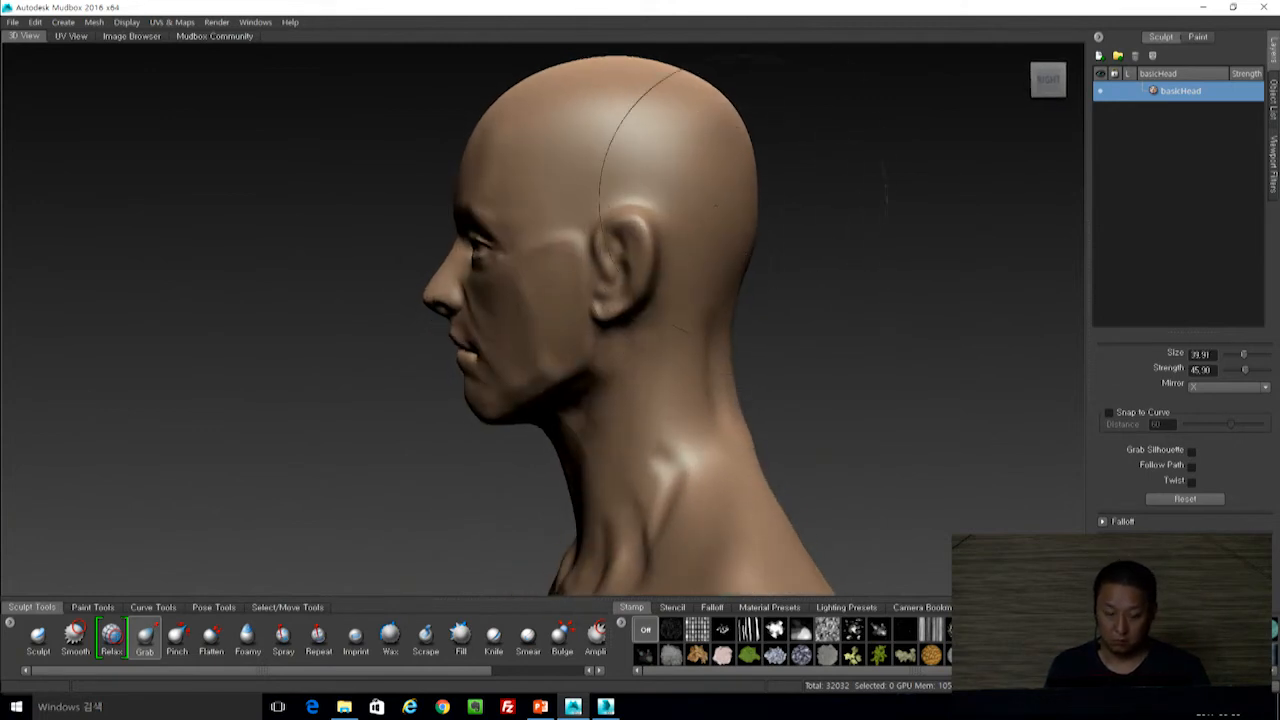
Set the Sculpt brush size to 5.50 and draw thin guide lines across the cheeks around the eyes, nose and ears.
{"action": "key", "text": "1"}
{"action": "left_click_drag", "start_coordinate": [621, 278], "coordinate": [503, 278]}
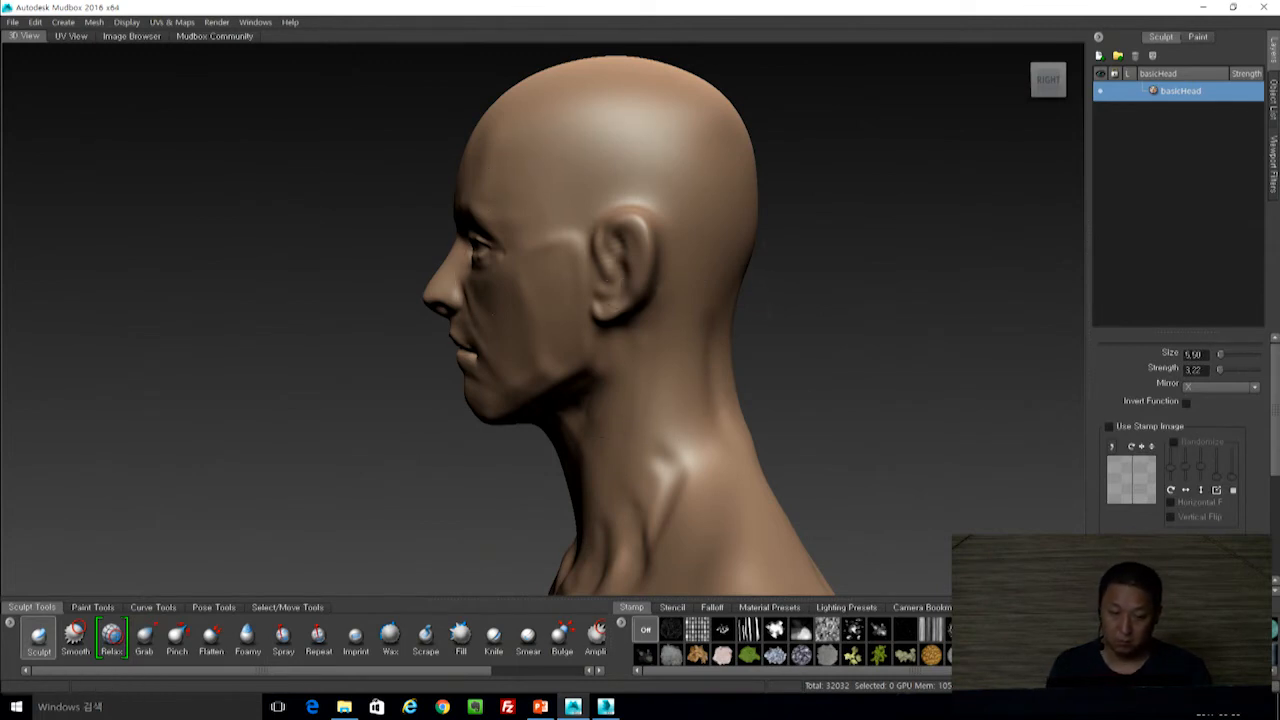
{"action": "left_click_drag", "start_coordinate": [823, 296], "coordinate": [944, 290], "text": "alt"}
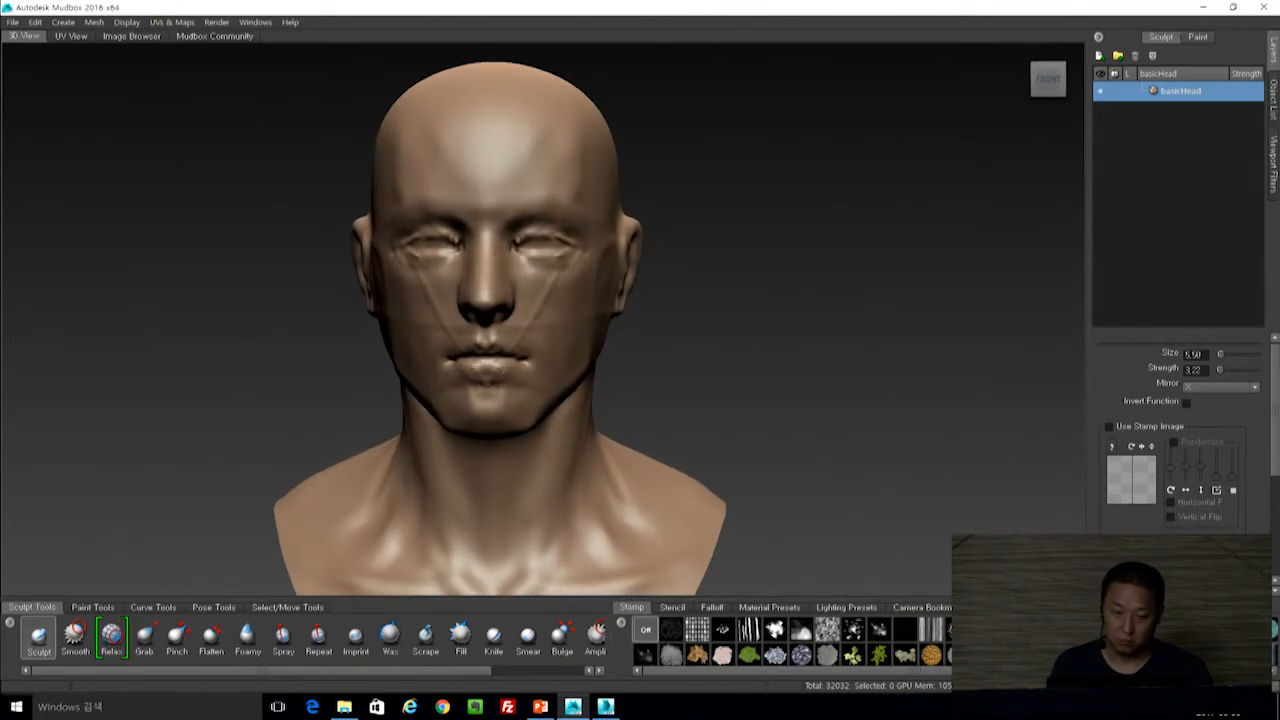
{"action": "left_click_drag", "start_coordinate": [747, 341], "coordinate": [751, 271], "text": "alt"}
{"action": "left_click_drag", "start_coordinate": [798, 322], "coordinate": [762, 257], "text": "alt"}
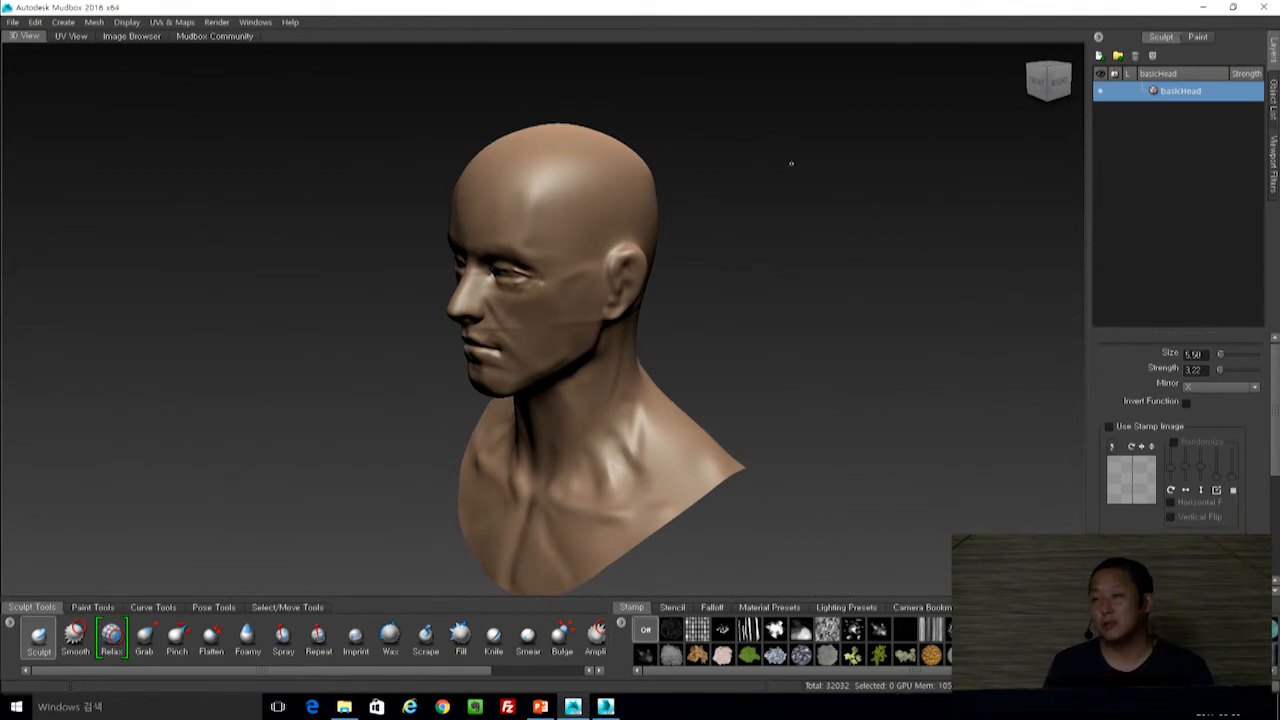
{"action": "left_click_drag", "start_coordinate": [755, 264], "coordinate": [811, 265], "text": "alt"}
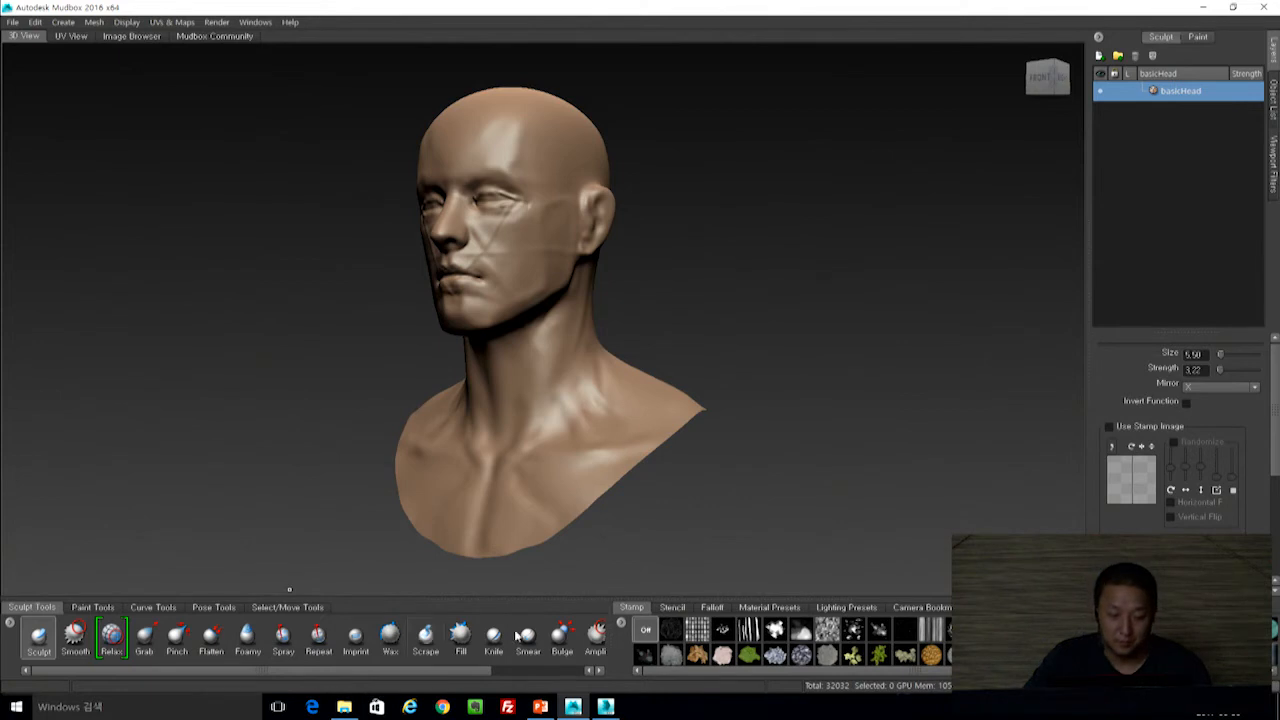
Switch to the PowerPoint presentation to view the head proportion slides, and return to Mudbox.
{"action": "left_click", "coordinate": [540, 707]}
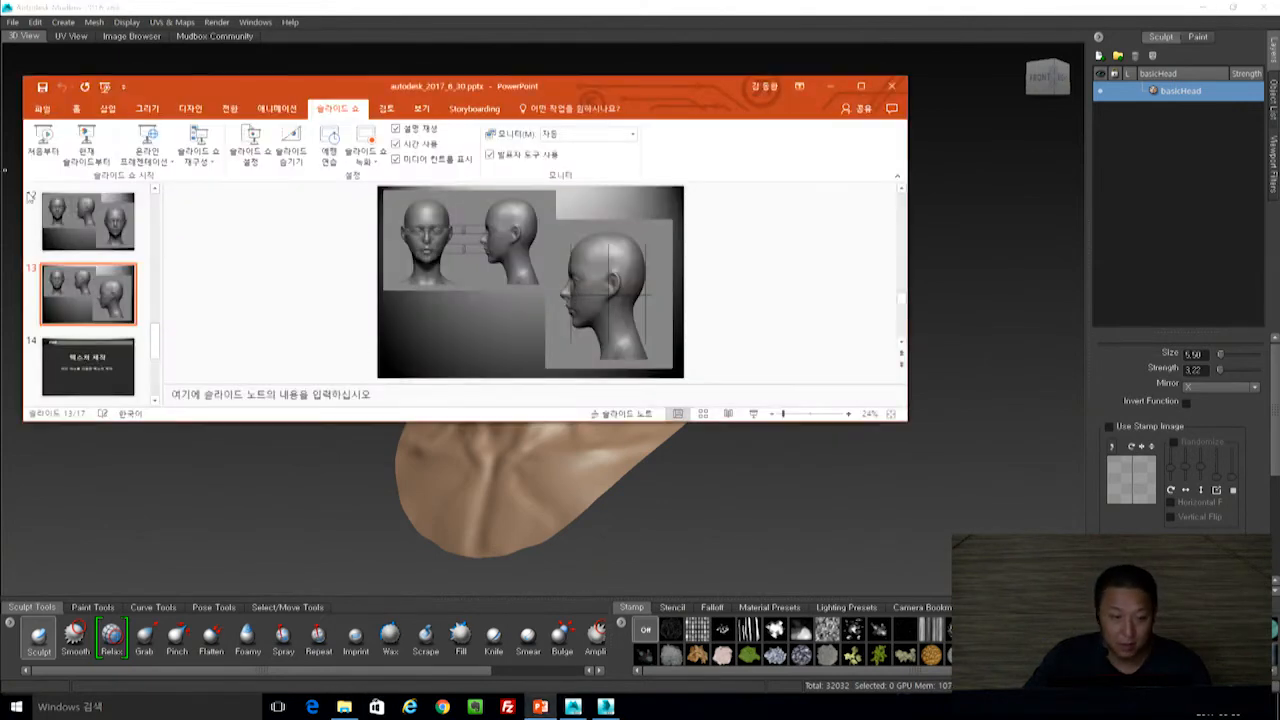
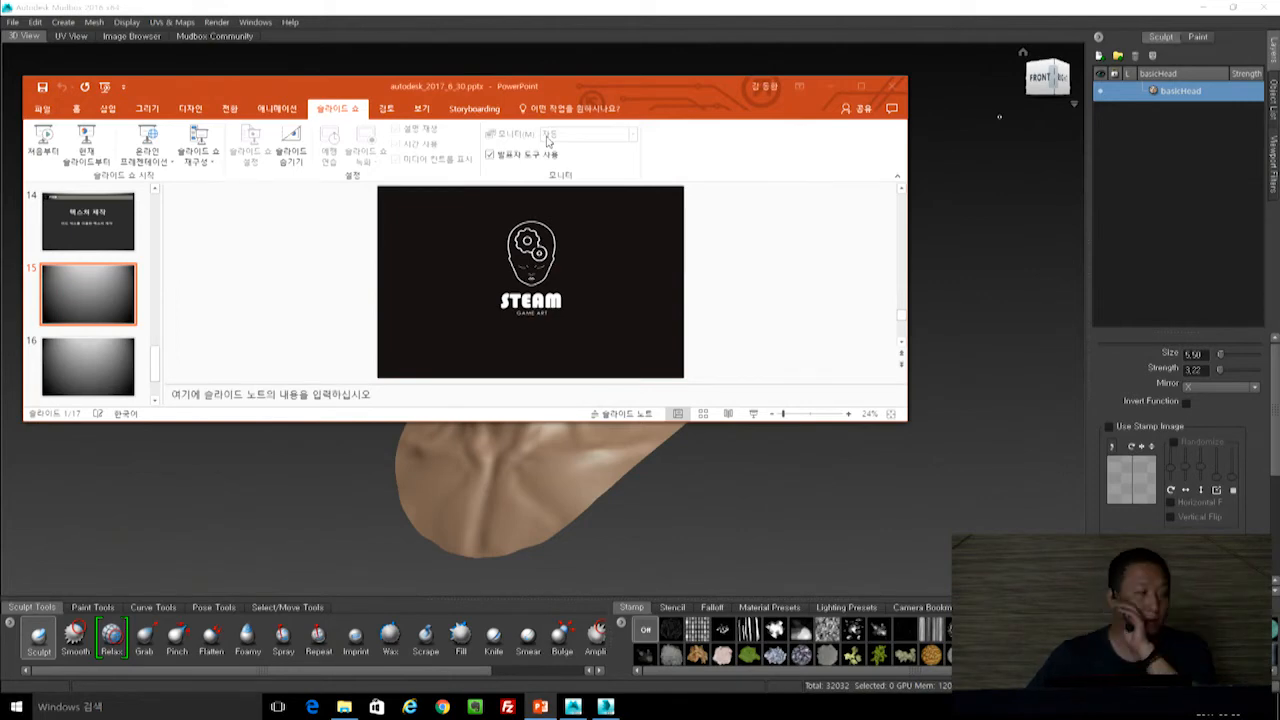
{"action": "left_click", "coordinate": [789, 12]}
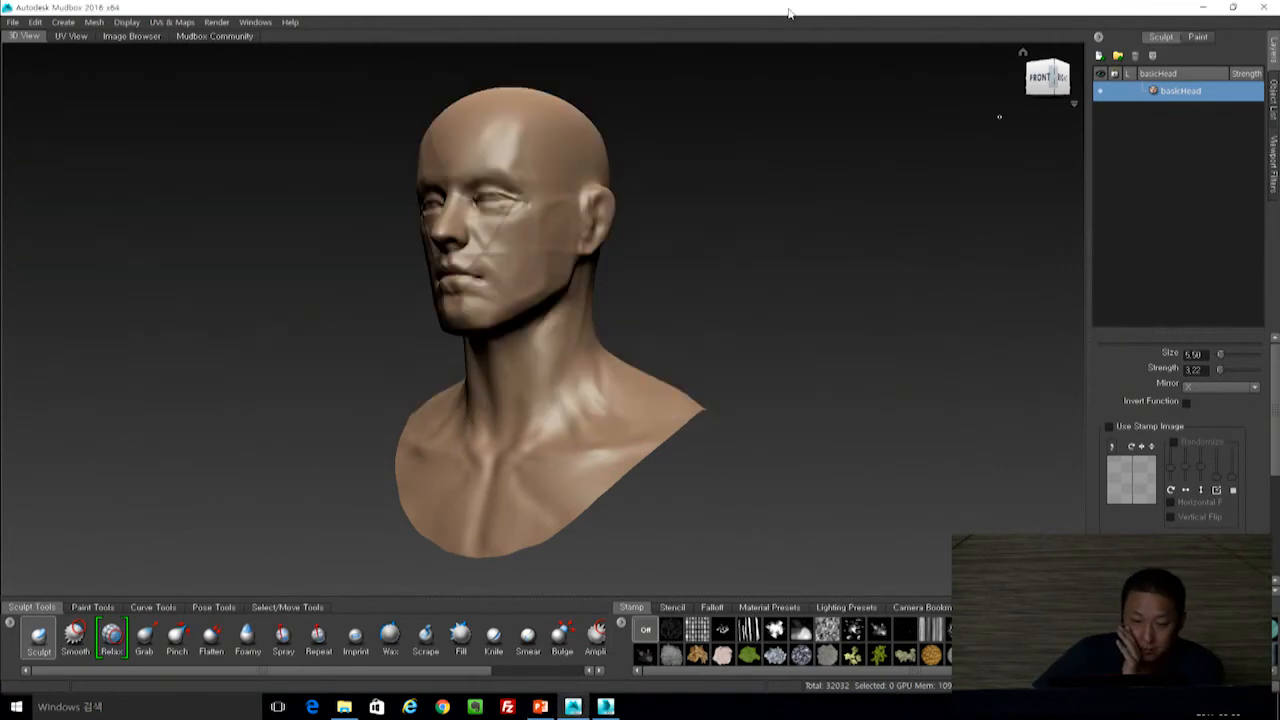
Open the scene Trol_Texture01.mud from the 2017_06_30 folder on the desktop.
{"action": "left_click", "coordinate": [12, 22]}
{"action": "left_click", "coordinate": [30, 50]}
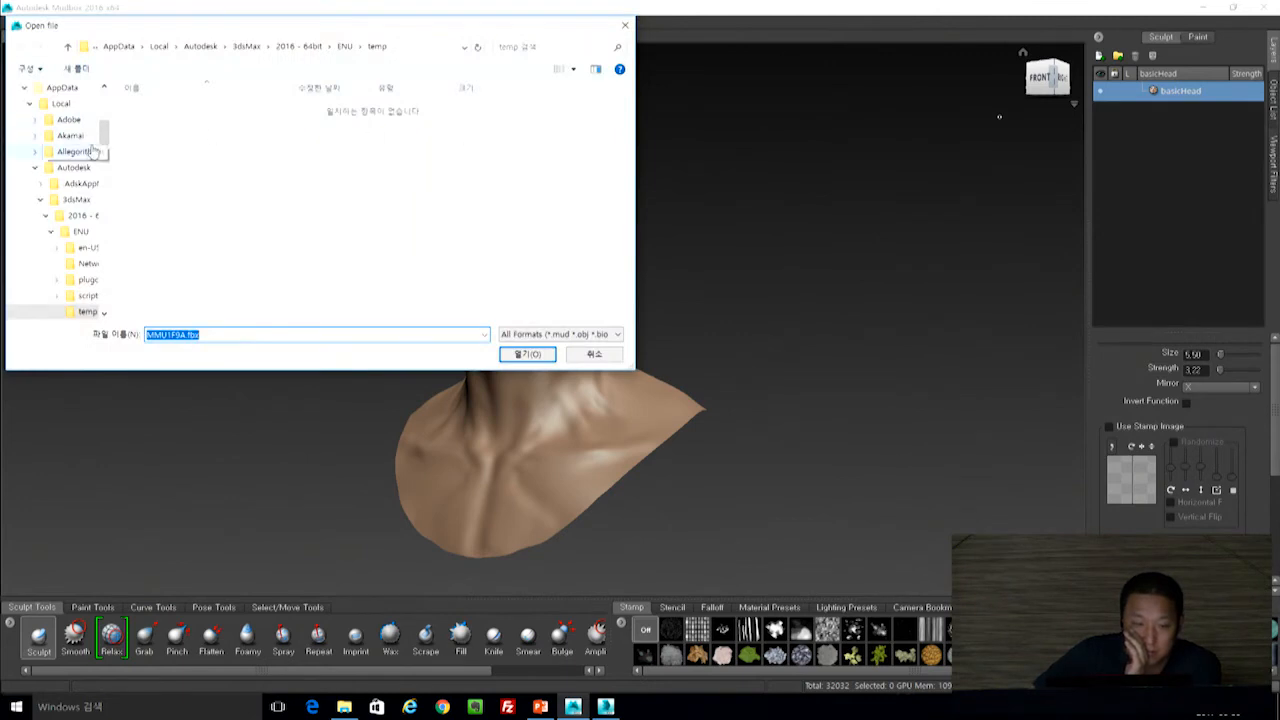
{"action": "left_click_drag", "start_coordinate": [104, 132], "coordinate": [104, 102]}
{"action": "left_click", "coordinate": [66, 109]}
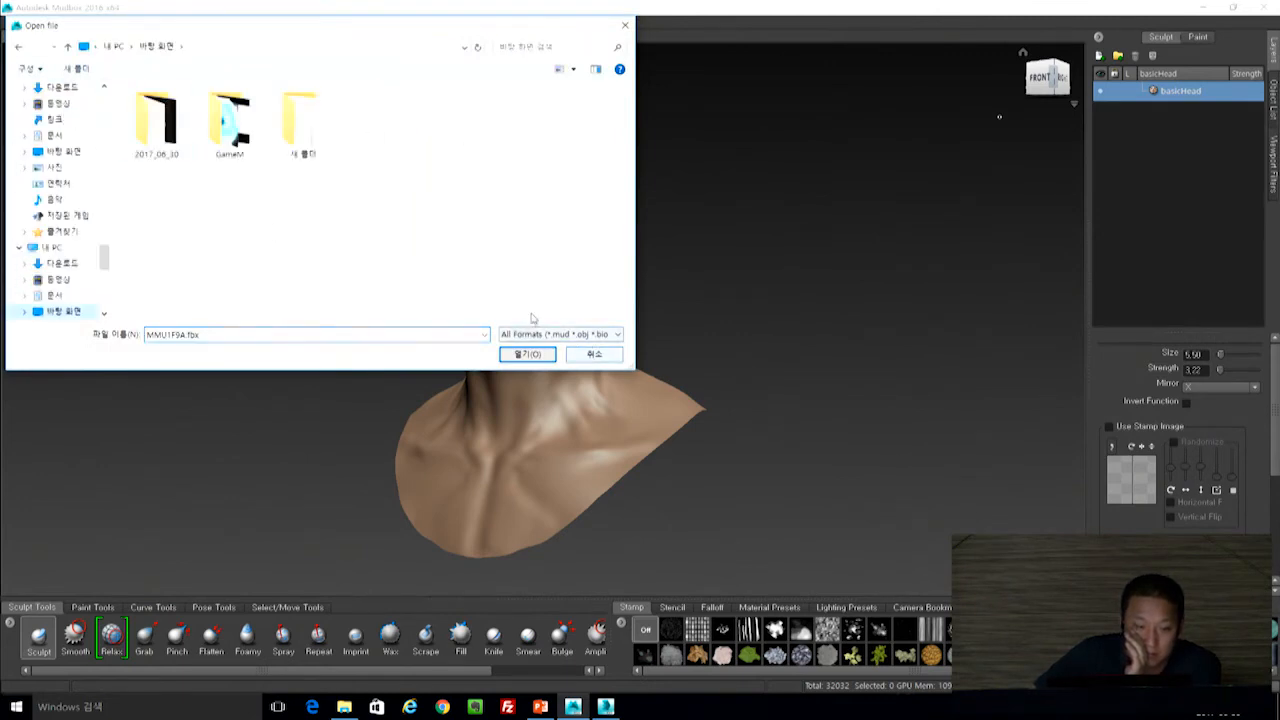
{"action": "double_click", "coordinate": [157, 125]}
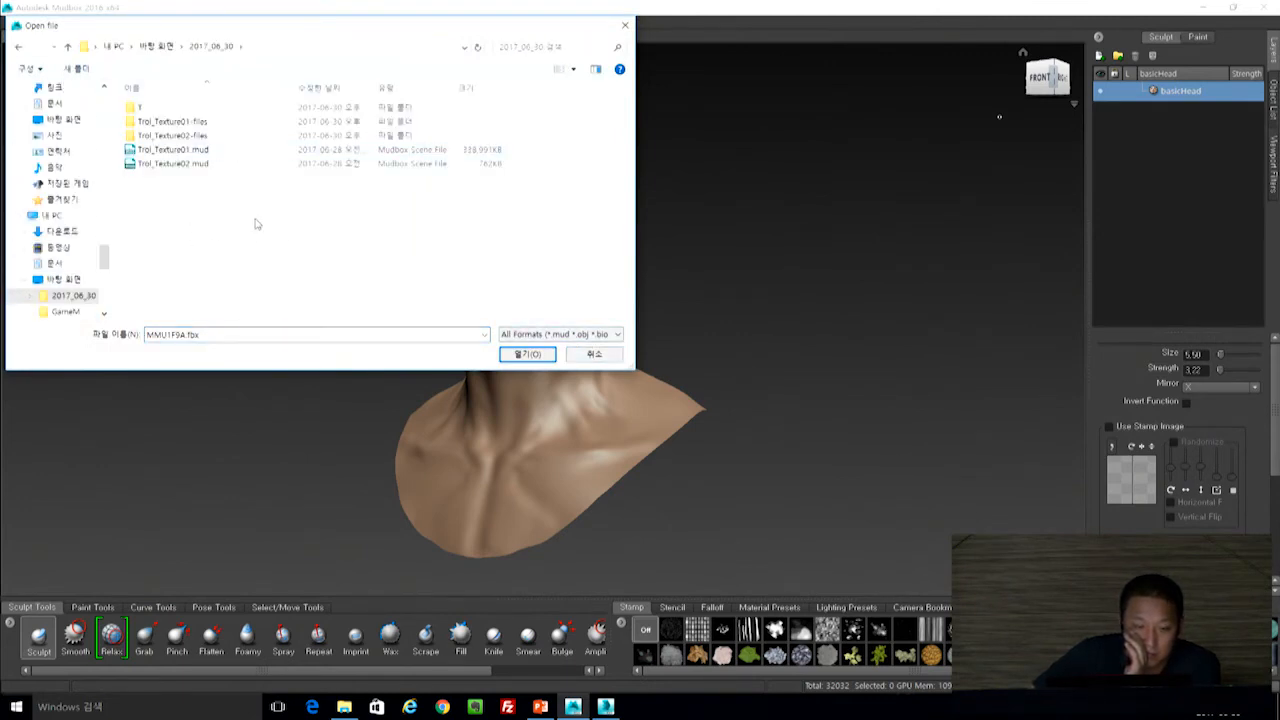
{"action": "left_click", "coordinate": [156, 152]}
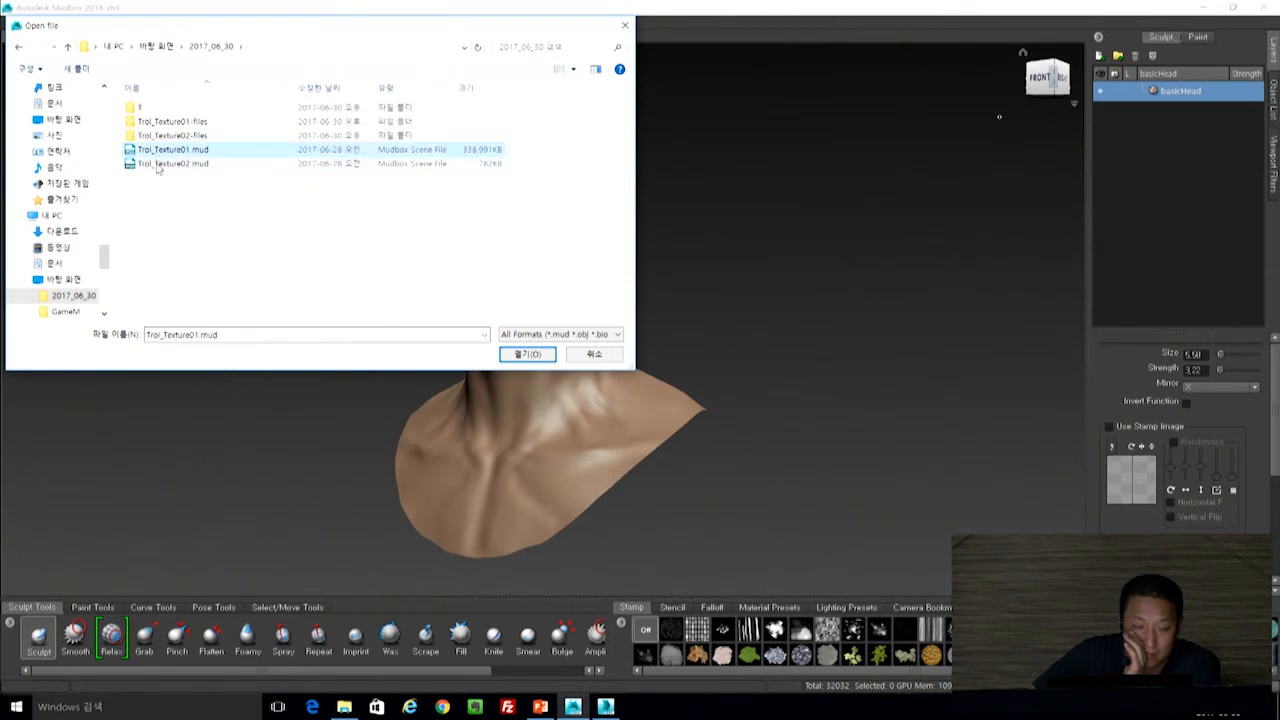
{"action": "left_click", "coordinate": [525, 354]}
{"action": "left_click", "coordinate": [636, 368]}
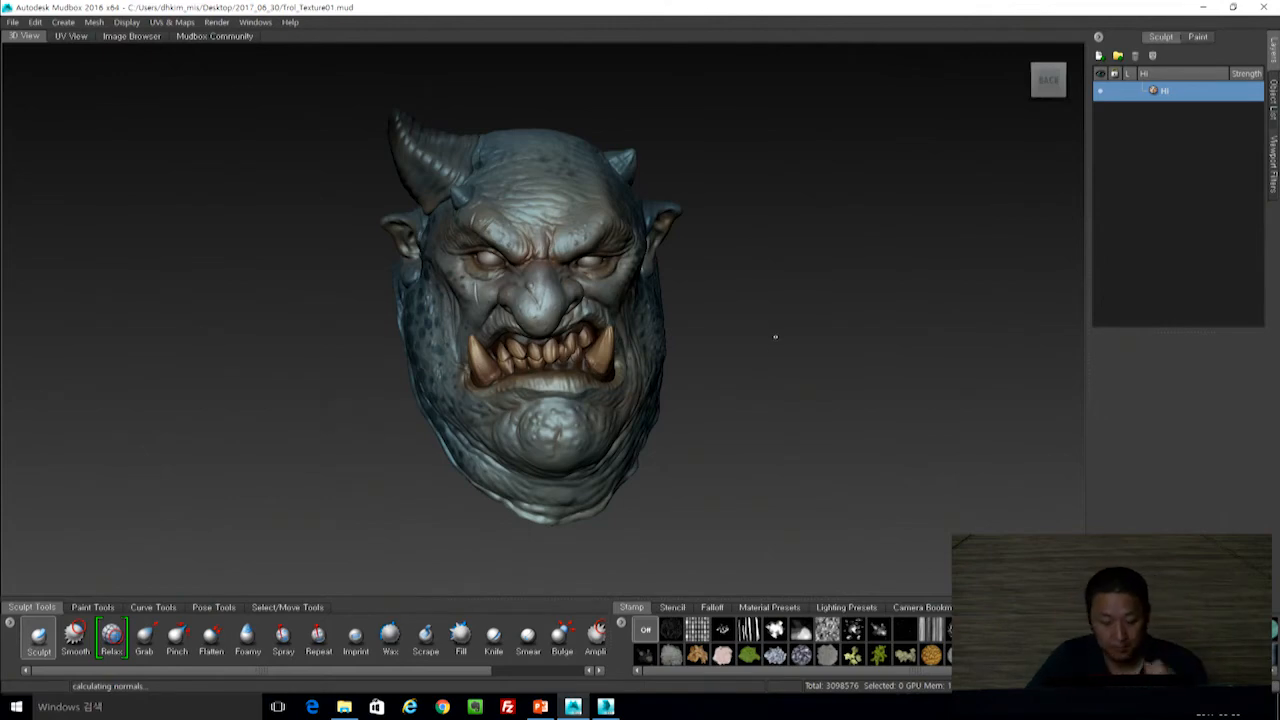
Hide the troll's Default Material diffuse paint layer and examine the bare sculpted detail up close.
{"action": "left_click_drag", "start_coordinate": [737, 298], "coordinate": [793, 325], "text": "alt"}
{"action": "left_click", "coordinate": [1208, 38]}
{"action": "mouse_move", "coordinate": [951, 352]}
{"action": "left_mouse_down", "text": "alt"}
{"action": "mouse_move", "coordinate": [1035, 345]}
{"action": "mouse_move", "coordinate": [1045, 325]}
{"action": "left_mouse_up", "text": "alt"}
{"action": "left_click", "coordinate": [1101, 113]}
{"action": "left_click_drag", "start_coordinate": [860, 330], "coordinate": [620, 385], "text": "alt"}
{"action": "scroll", "coordinate": [610, 459], "scroll_direction": "up", "scroll_amount": 4}
{"action": "left_click_drag", "start_coordinate": [610, 459], "coordinate": [789, 437], "text": "alt"}
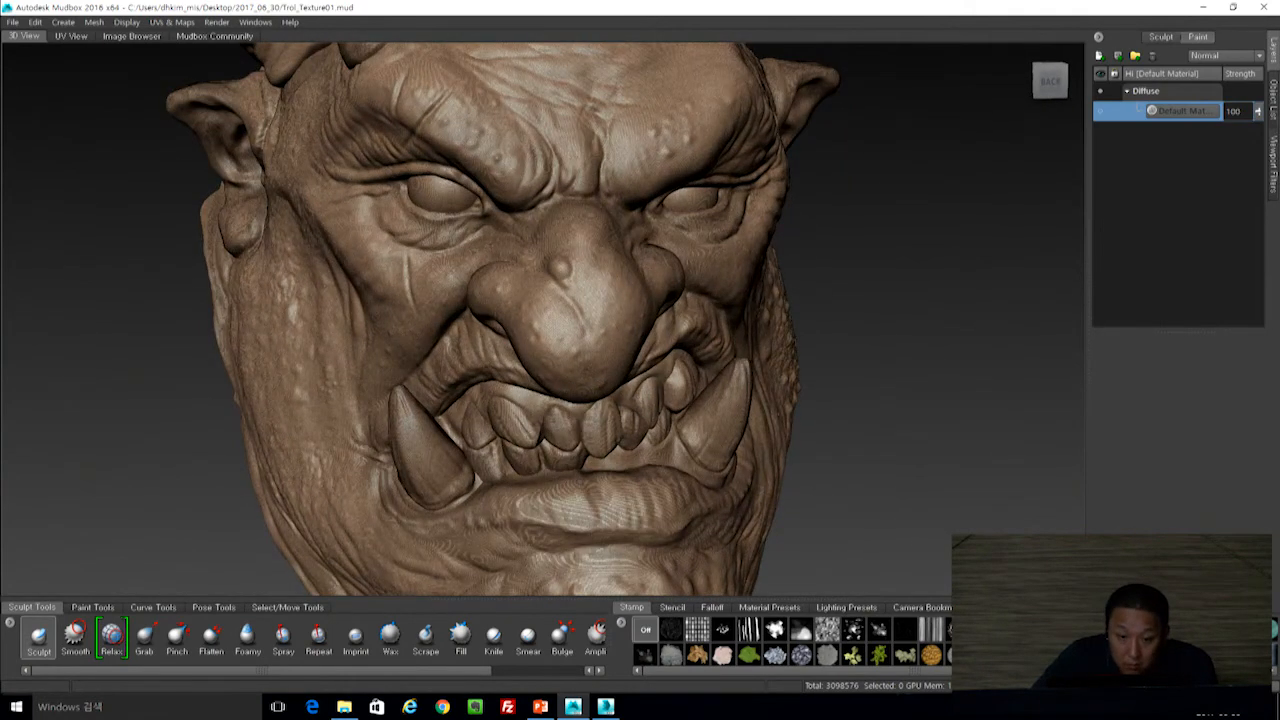
{"action": "left_click_drag", "start_coordinate": [1077, 330], "coordinate": [760, 345], "text": "alt"}
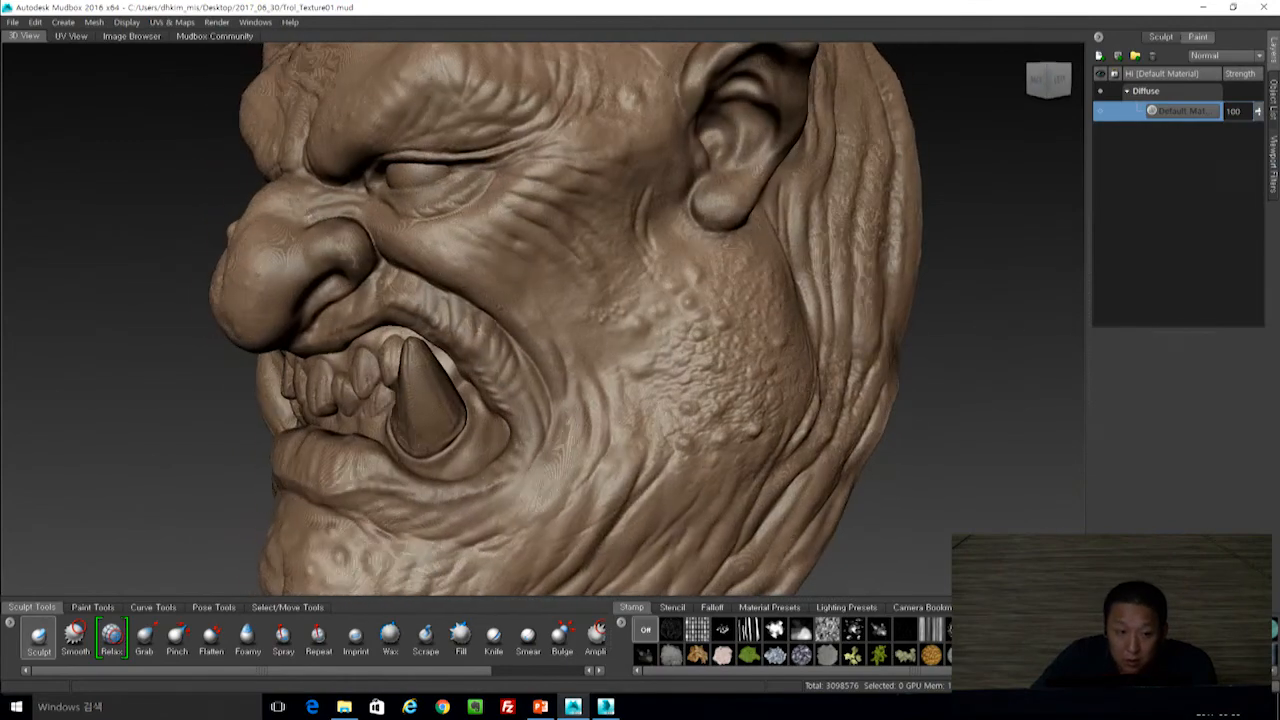
Check the troll head's UV layout and return to a full front view of the 3D model.
{"action": "left_click", "coordinate": [60, 36]}
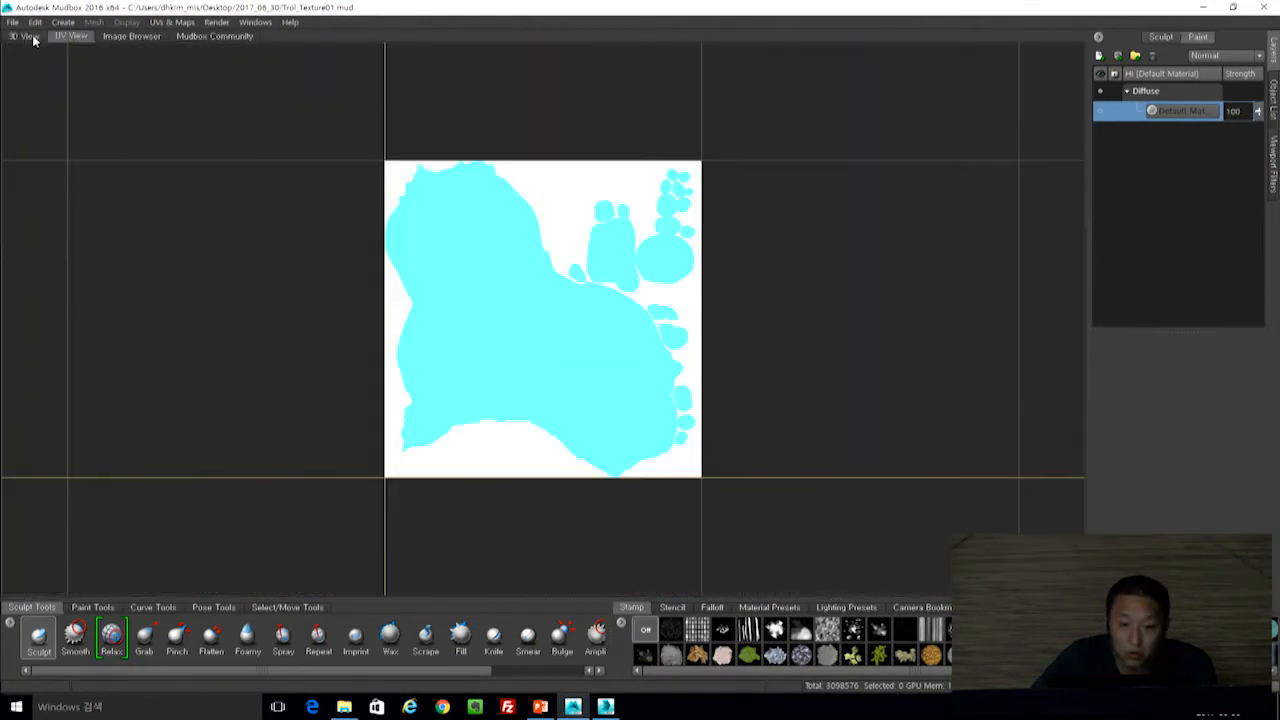
{"action": "left_click", "coordinate": [25, 36]}
{"action": "left_click_drag", "start_coordinate": [184, 349], "coordinate": [475, 358], "text": "alt"}
{"action": "right_click_drag", "start_coordinate": [891, 420], "coordinate": [893, 258], "text": "alt"}
{"action": "left_click_drag", "start_coordinate": [893, 258], "coordinate": [914, 286], "text": "alt"}
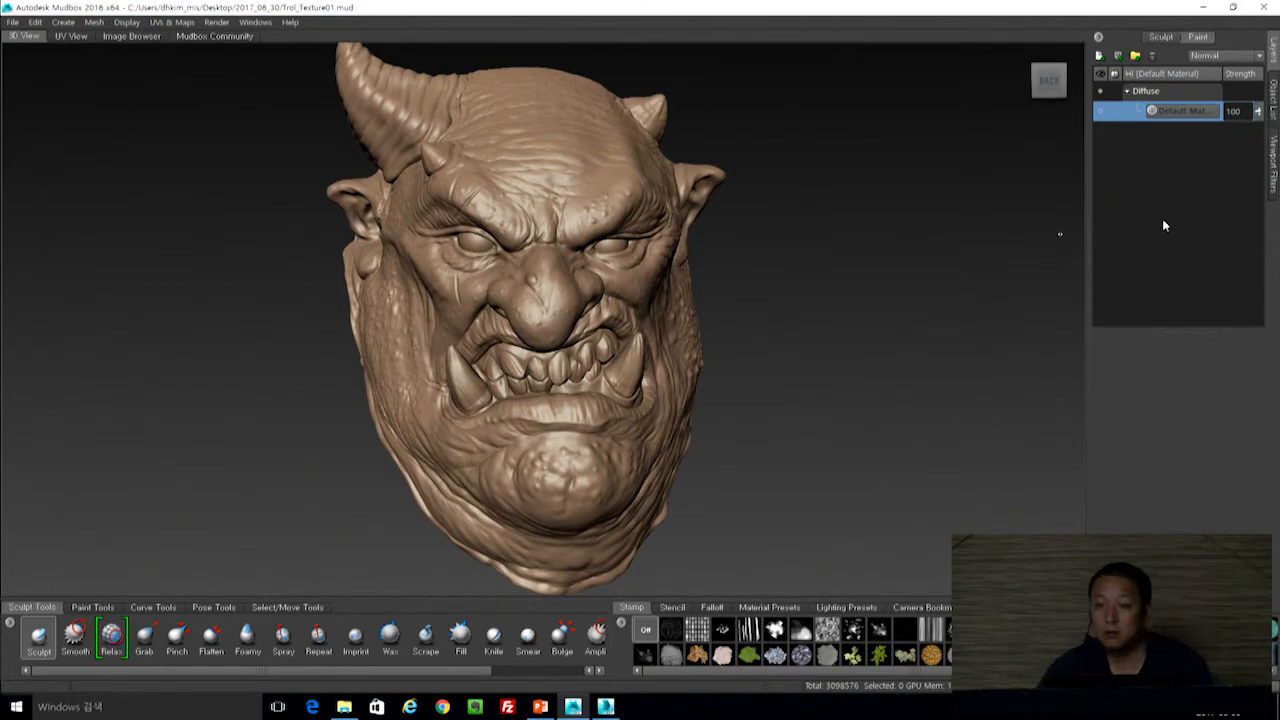
Show the Default Material paint layer to examine the textured troll head, and hide it again.
{"action": "left_click", "coordinate": [1102, 114]}
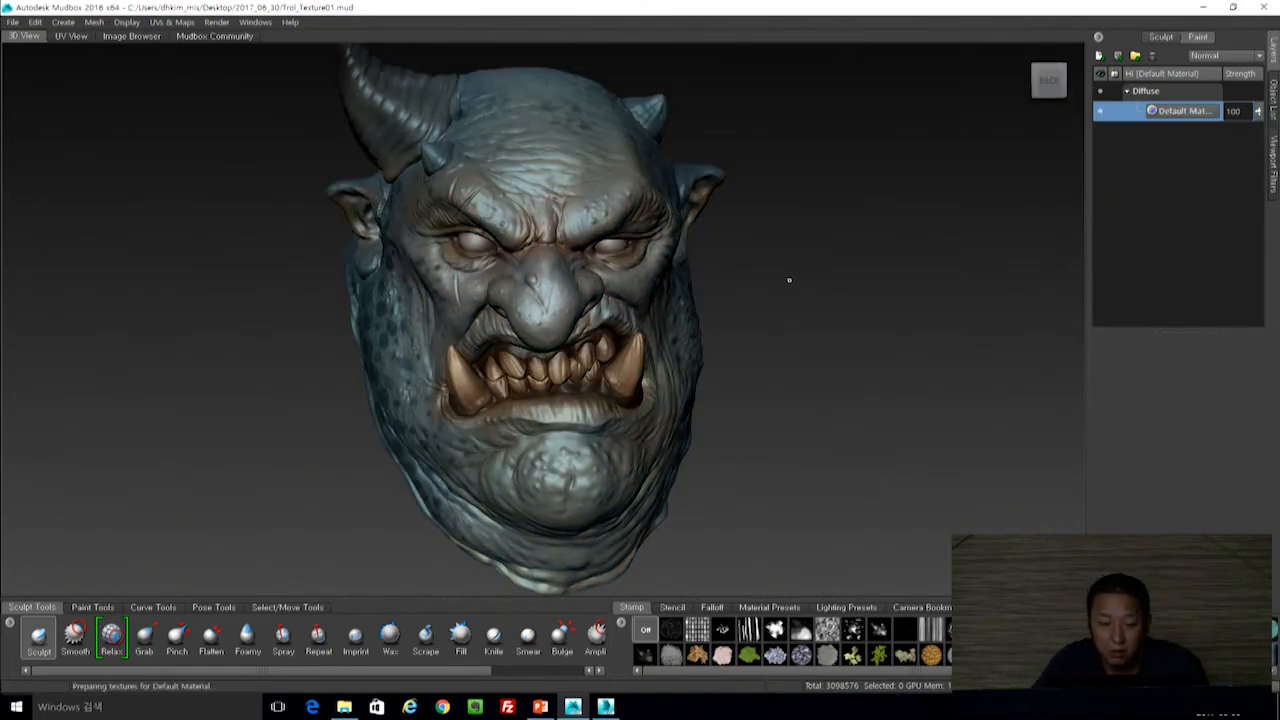
{"action": "left_click_drag", "start_coordinate": [794, 277], "coordinate": [762, 290], "text": "alt"}
{"action": "right_click_drag", "start_coordinate": [848, 340], "coordinate": [803, 323]}
{"action": "mouse_move", "coordinate": [829, 278]}
{"action": "left_mouse_down", "text": "alt"}
{"action": "mouse_move", "coordinate": [1029, 293]}
{"action": "mouse_move", "coordinate": [790, 285]}
{"action": "mouse_move", "coordinate": [819, 296]}
{"action": "left_mouse_up", "text": "alt"}
{"action": "right_click_drag", "start_coordinate": [829, 267], "coordinate": [804, 255]}
{"action": "left_click", "coordinate": [1100, 114]}
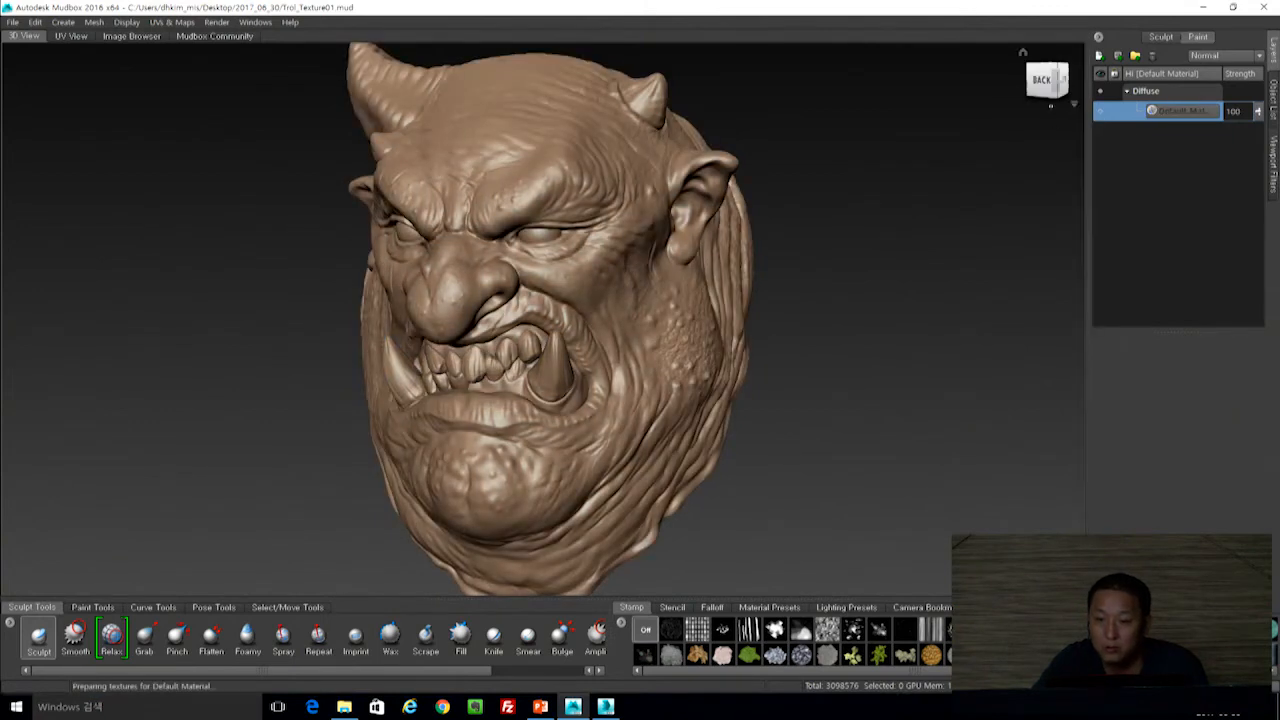
Create a Diffuse paint layer named Paint Layer 1 in TIFF (8 bit, RGBA) format for the troll head.
{"action": "left_click", "coordinate": [1099, 56]}
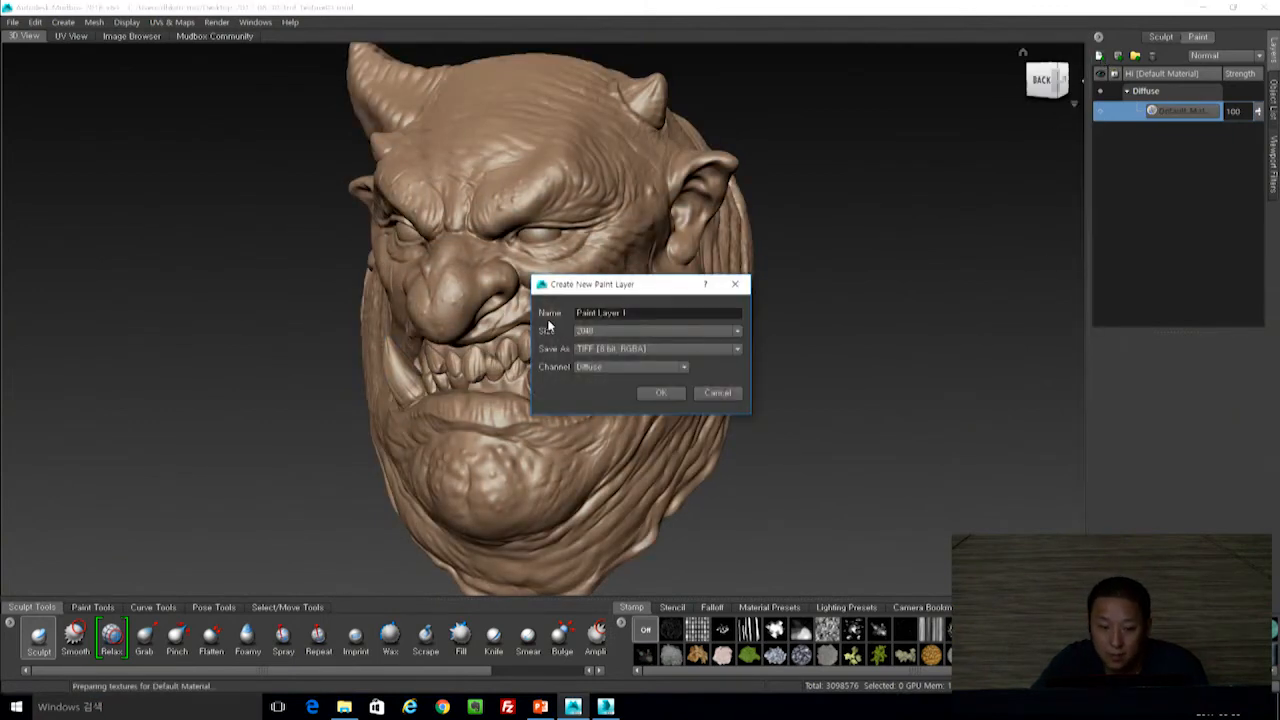
{"action": "left_click", "coordinate": [592, 333]}
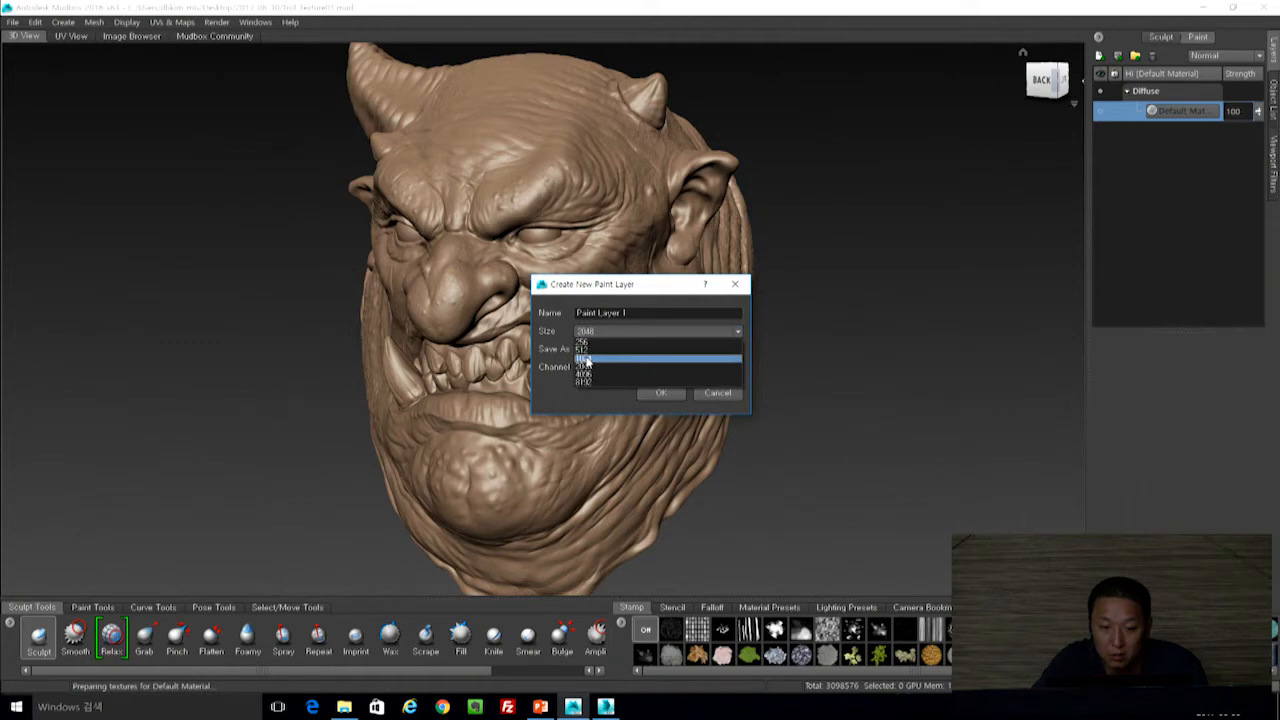
{"action": "left_click", "coordinate": [583, 362]}
{"action": "left_click", "coordinate": [659, 393]}
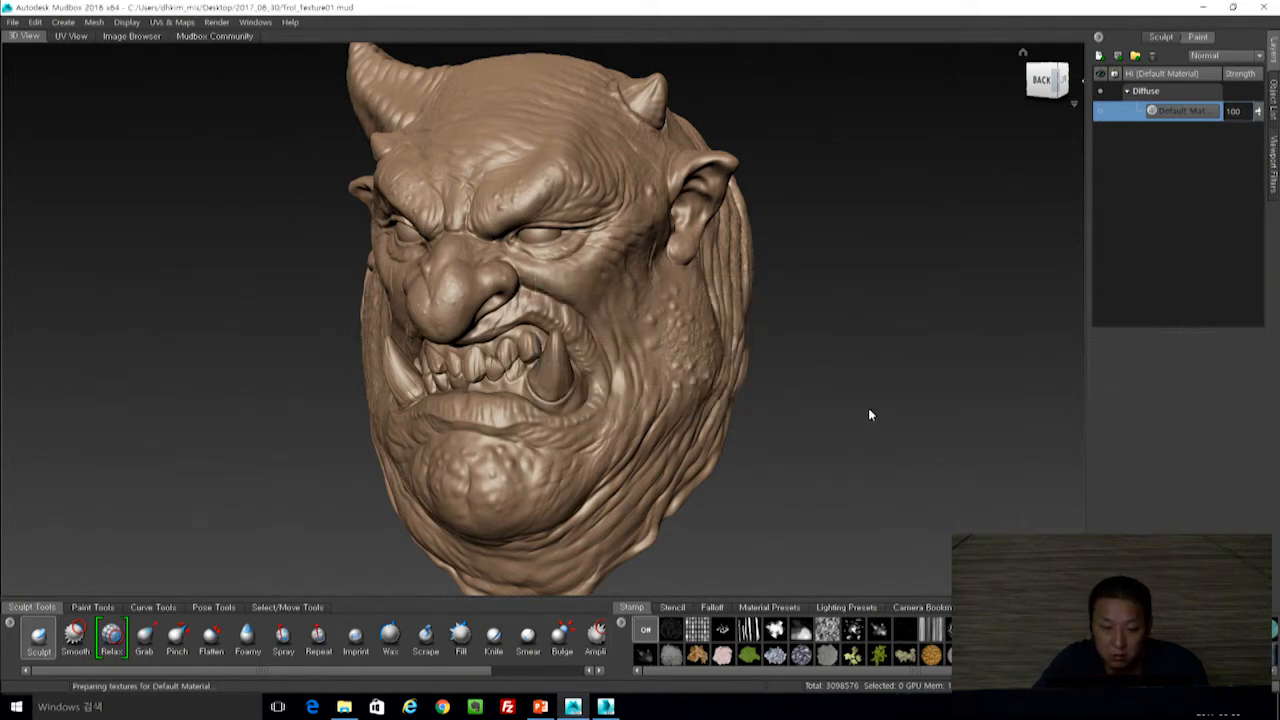
{"action": "left_click_drag", "start_coordinate": [870, 381], "coordinate": [978, 250], "text": "alt"}
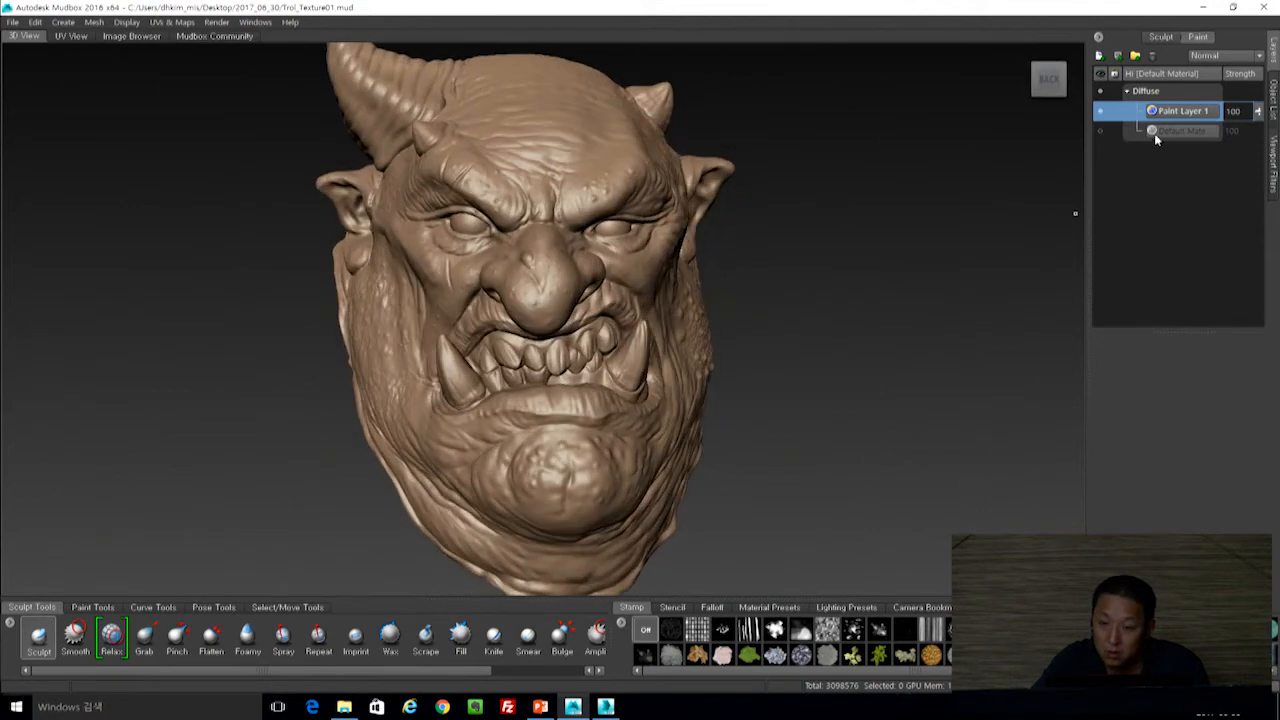
Choose the Paint Brush and set its color to a sandy yellow.
{"action": "left_click_drag", "start_coordinate": [1010, 250], "coordinate": [903, 326], "text": "alt"}
{"action": "right_click_drag", "start_coordinate": [901, 328], "coordinate": [935, 326], "text": "alt"}
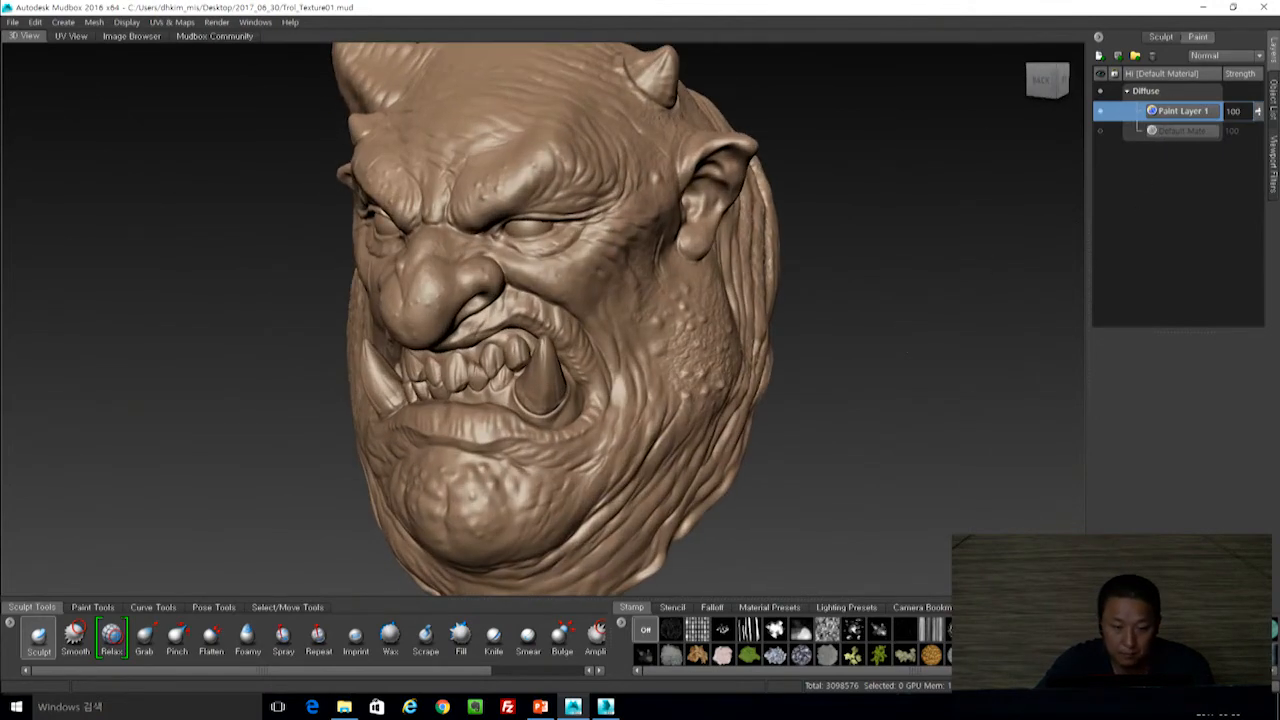
{"action": "left_click_drag", "start_coordinate": [935, 326], "coordinate": [965, 322], "text": "alt"}
{"action": "left_click", "coordinate": [93, 608]}
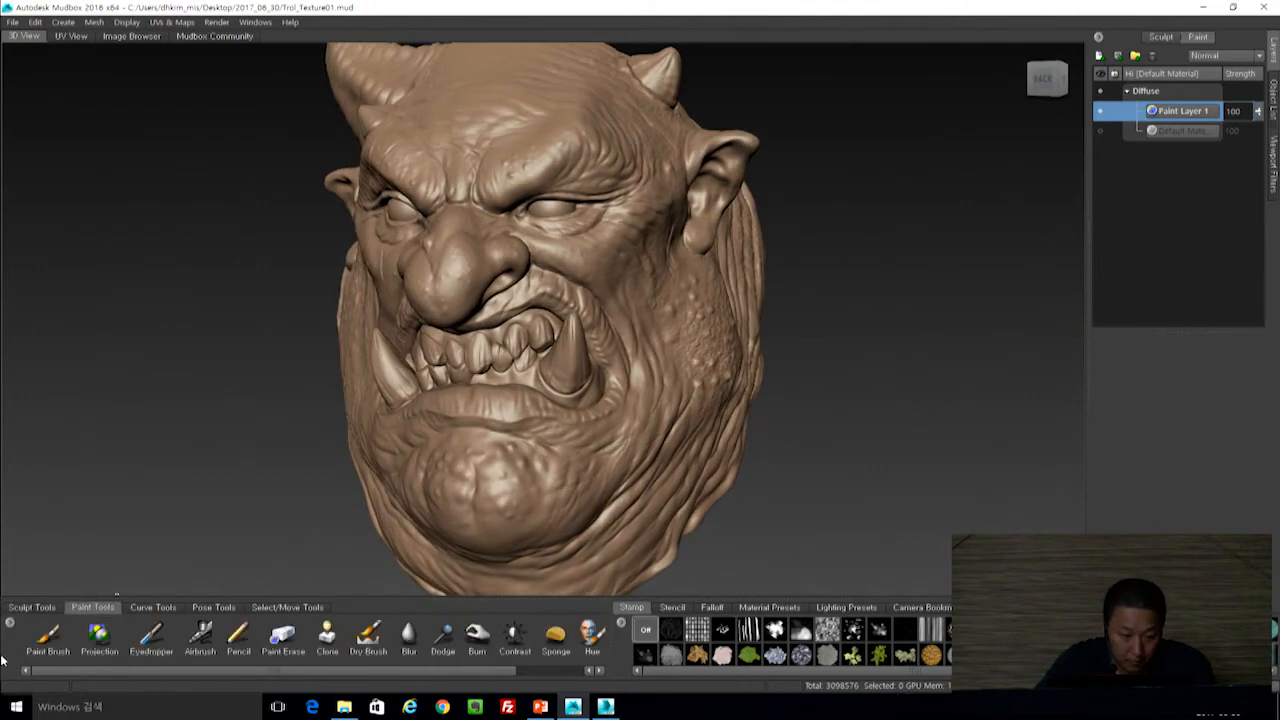
{"action": "left_click", "coordinate": [48, 638]}
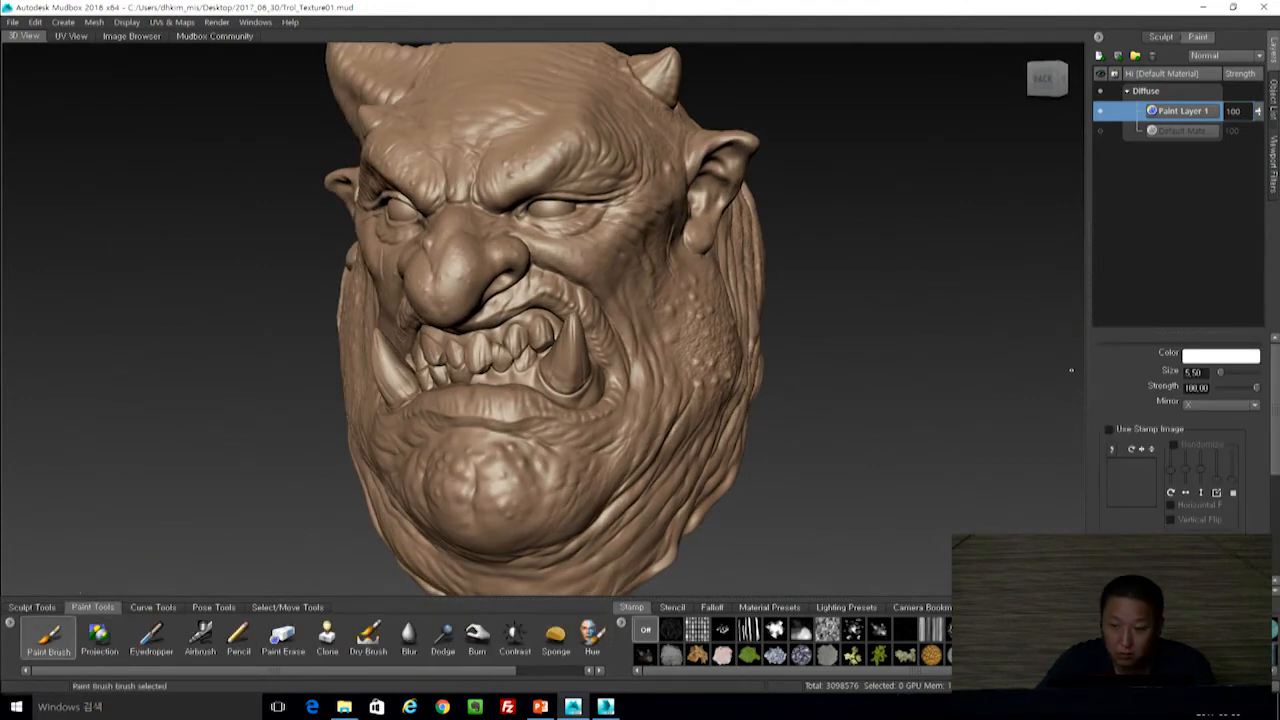
{"action": "left_click", "coordinate": [1220, 355]}
{"action": "mouse_move", "coordinate": [114, 20]}
{"action": "left_mouse_down"}
{"action": "mouse_move", "coordinate": [108, 134]}
{"action": "mouse_move", "coordinate": [127, 160]}
{"action": "left_mouse_up"}
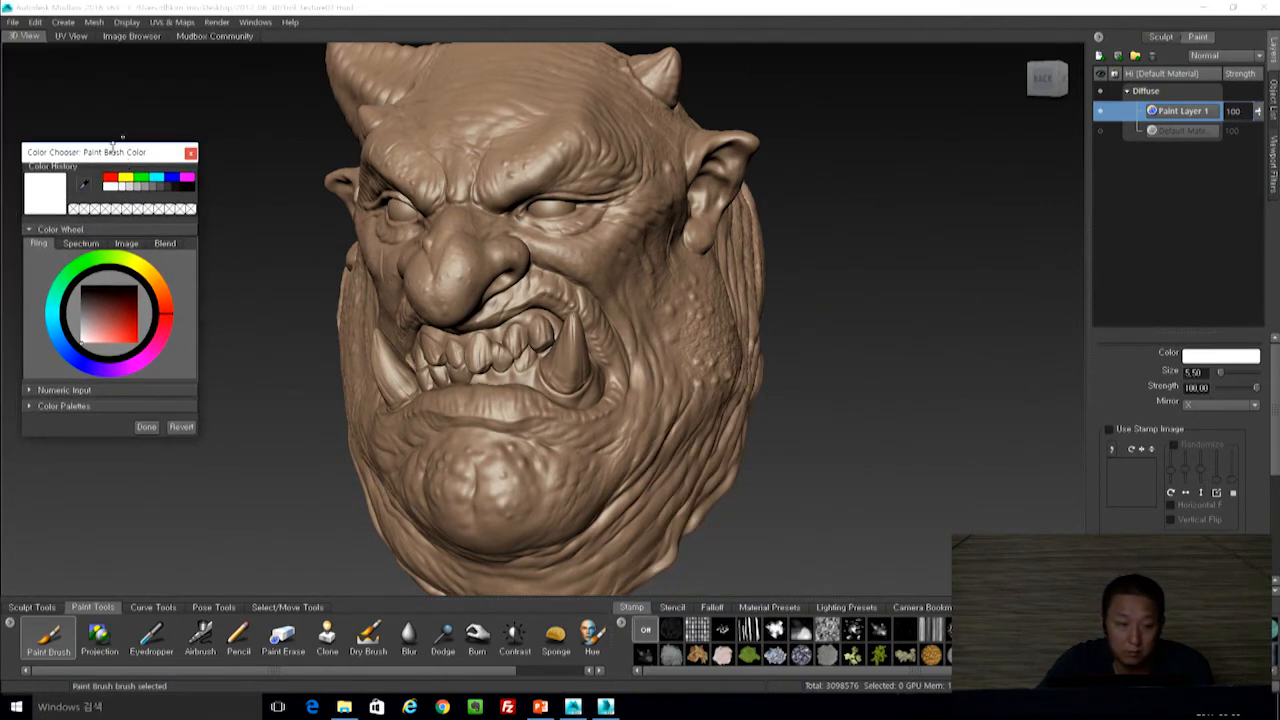
{"action": "left_click", "coordinate": [148, 272]}
{"action": "mouse_move", "coordinate": [113, 308]}
{"action": "left_mouse_down"}
{"action": "mouse_move", "coordinate": [97, 327]}
{"action": "mouse_move", "coordinate": [108, 330]}
{"action": "left_mouse_up"}
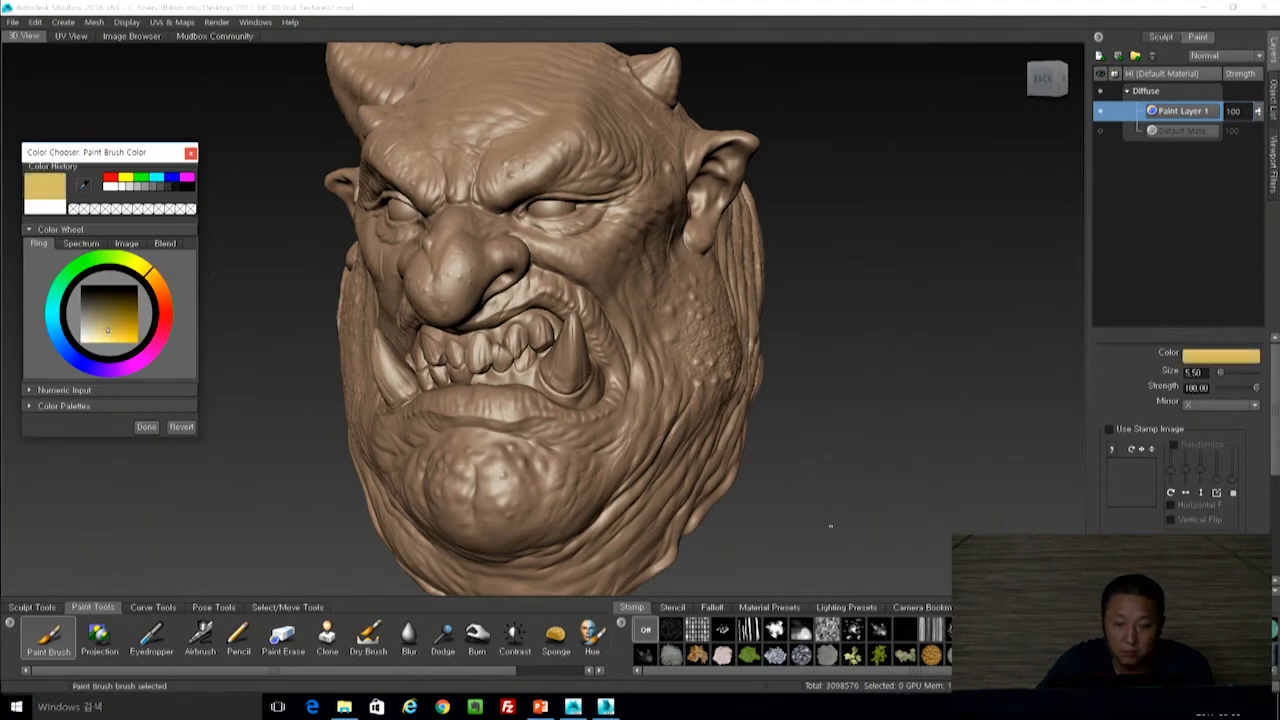
Load a speckled stamp image for the Paint Brush and set its mirroring to Off.
{"action": "left_click", "coordinate": [671, 629]}
{"action": "left_click_drag", "start_coordinate": [720, 480], "coordinate": [828, 428], "text": "alt"}
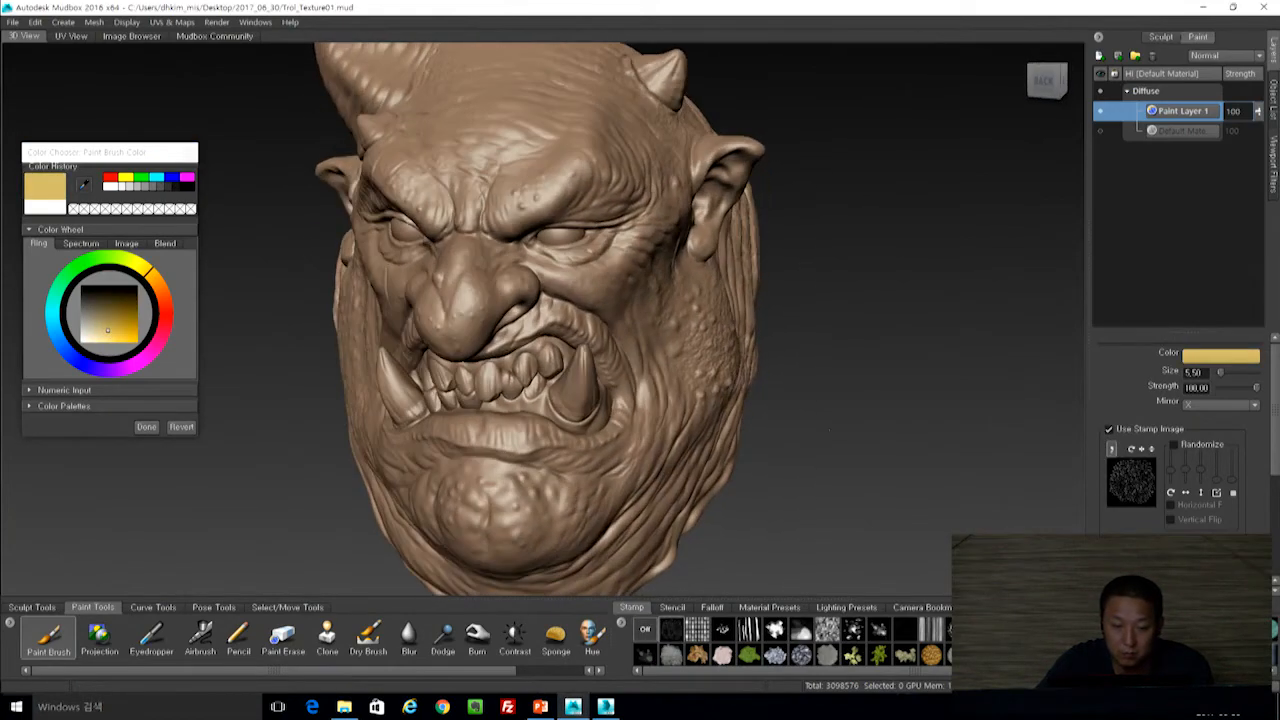
{"action": "right_click_drag", "start_coordinate": [833, 448], "coordinate": [803, 408], "text": "alt"}
{"action": "left_click_drag", "start_coordinate": [803, 408], "coordinate": [777, 404], "text": "alt"}
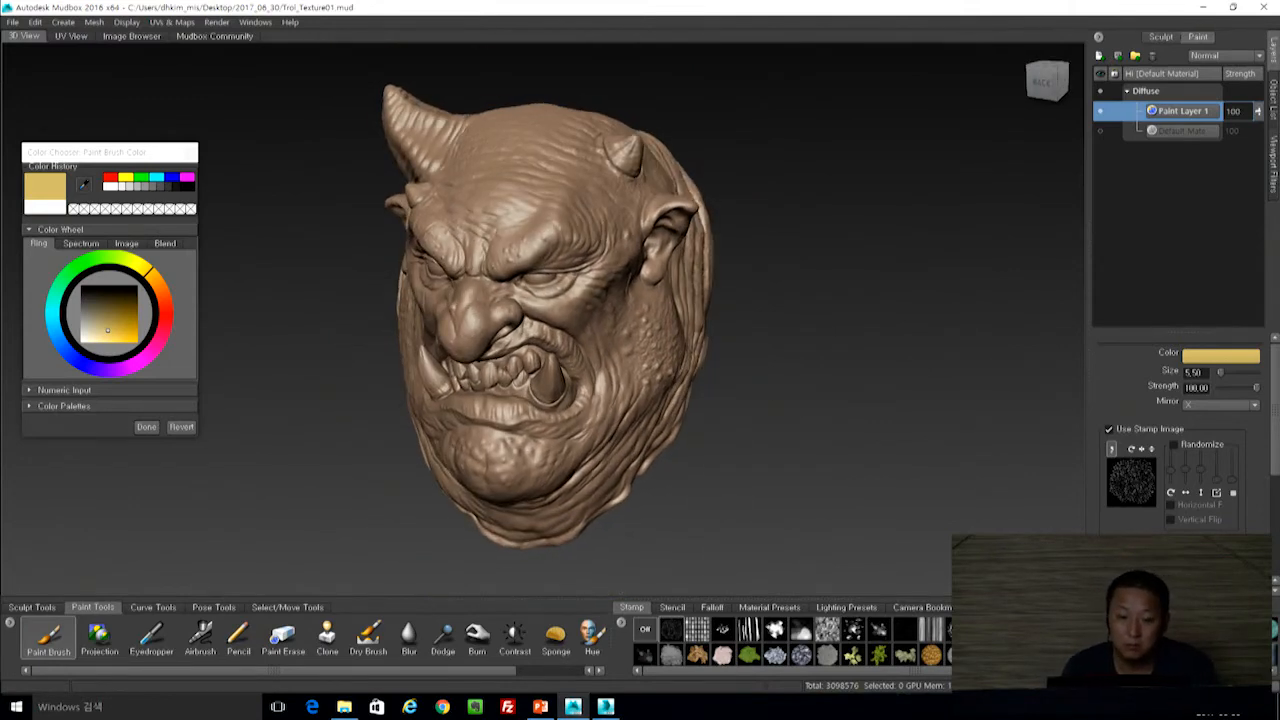
{"action": "left_click_drag", "start_coordinate": [777, 404], "coordinate": [832, 386], "text": "alt"}
{"action": "left_click", "coordinate": [1212, 405]}
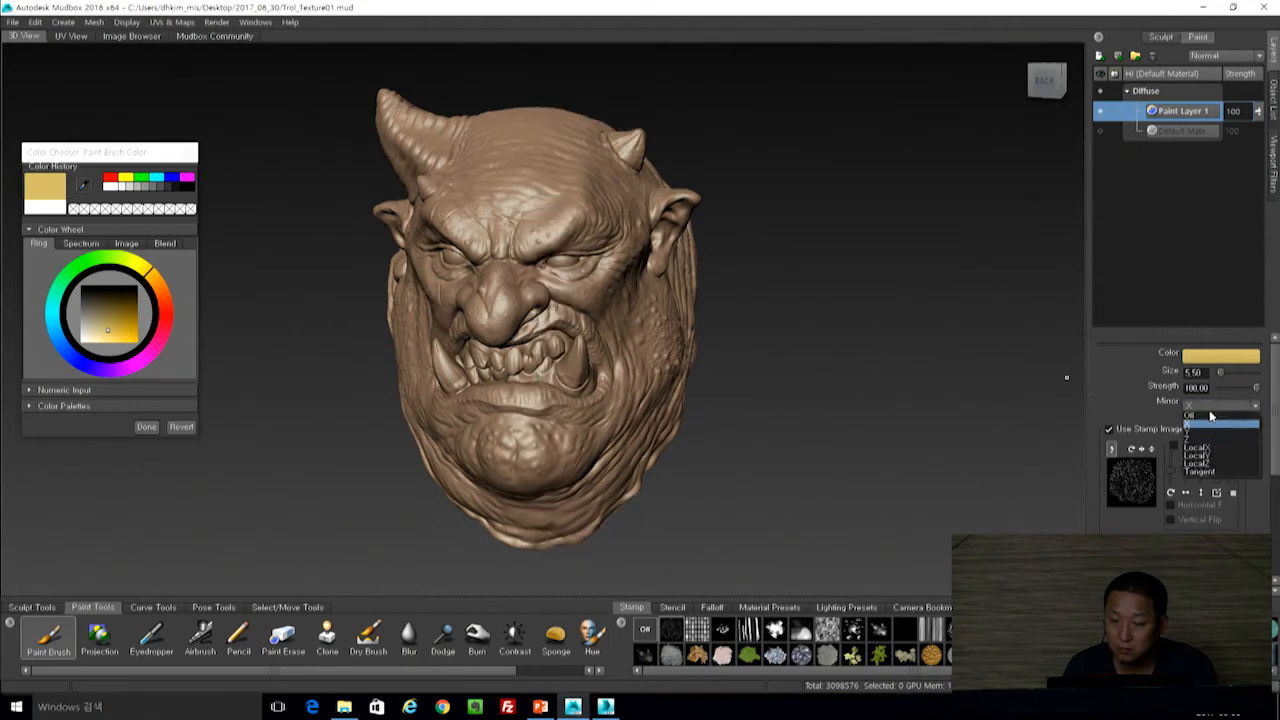
{"action": "left_click", "coordinate": [1210, 418]}
{"action": "scroll", "coordinate": [534, 278], "scroll_direction": "up", "scroll_amount": 1}
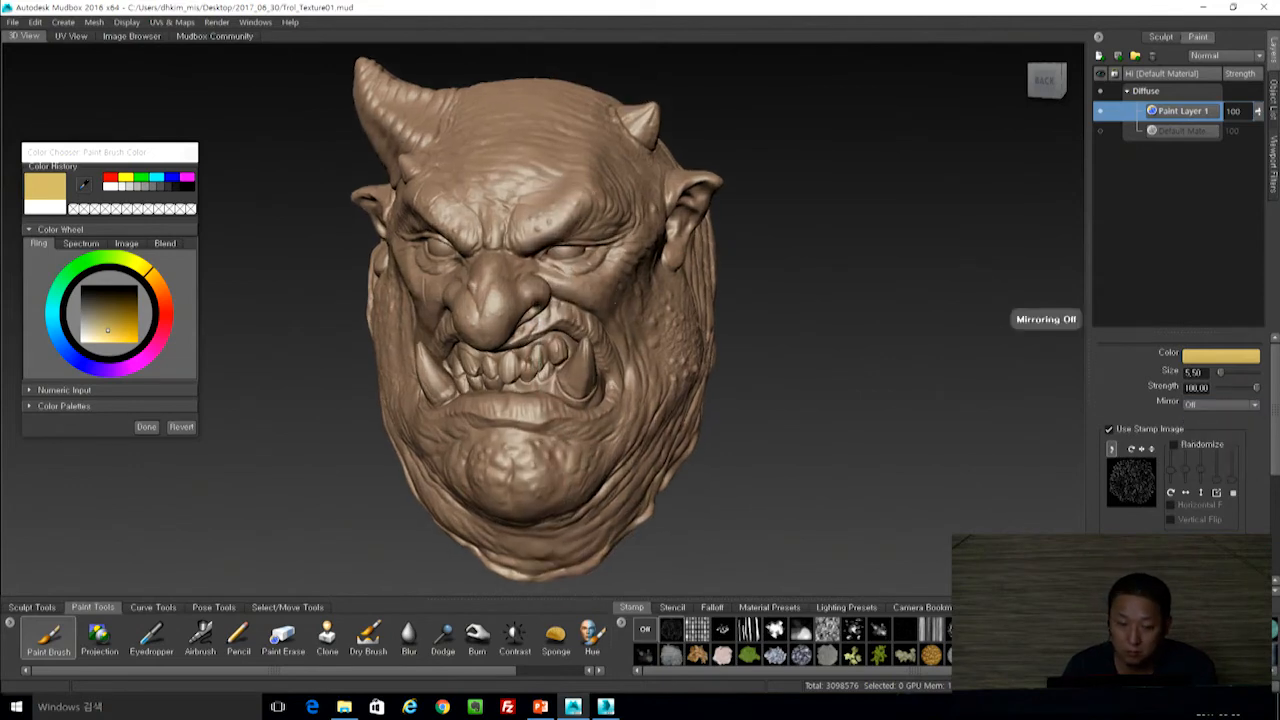
Reduce the brush size to 0.21 and paint sandy yellow over one of the troll's brows.
{"action": "mouse_move", "coordinate": [534, 278]}
{"action": "left_mouse_down"}
{"action": "mouse_move", "coordinate": [546, 278]}
{"action": "mouse_move", "coordinate": [500, 280]}
{"action": "left_mouse_up"}
{"action": "left_click_drag", "start_coordinate": [513, 155], "coordinate": [552, 189], "text": "alt"}
{"action": "left_click", "coordinate": [567, 211]}
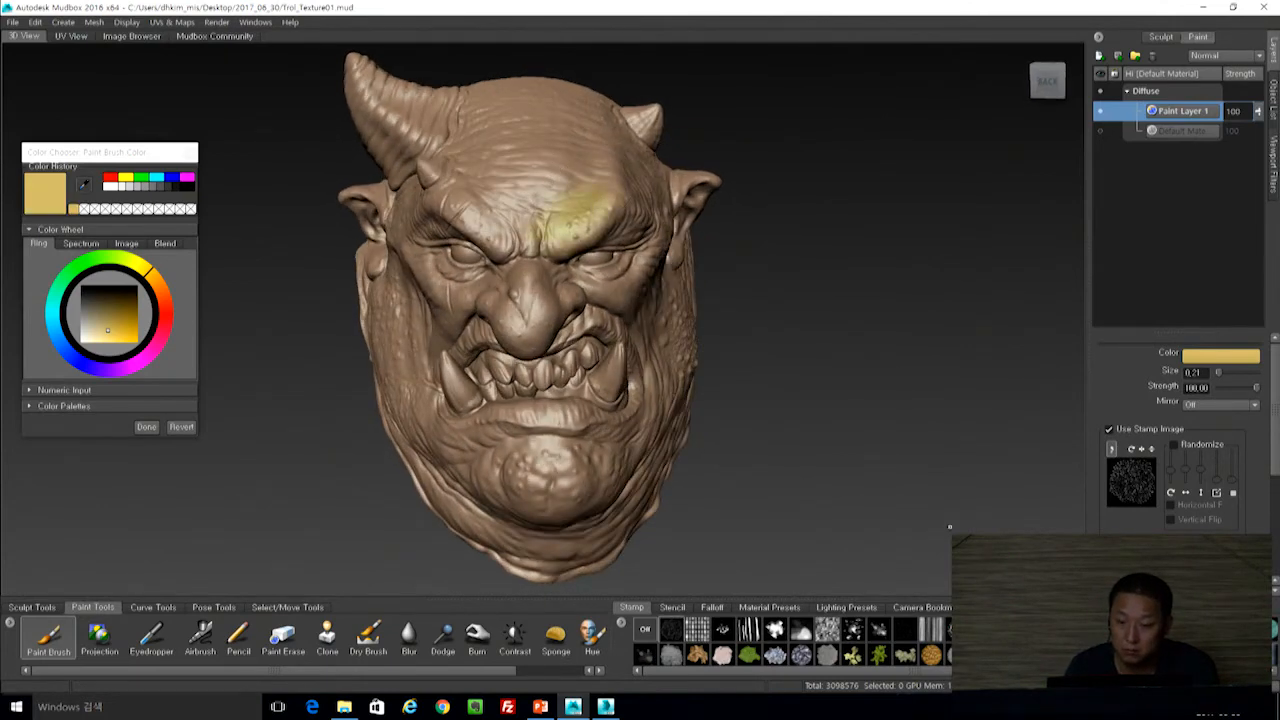
Apply a white material preset to the troll head and paint the forehead and scalp sandy yellow.
{"action": "left_click", "coordinate": [770, 608]}
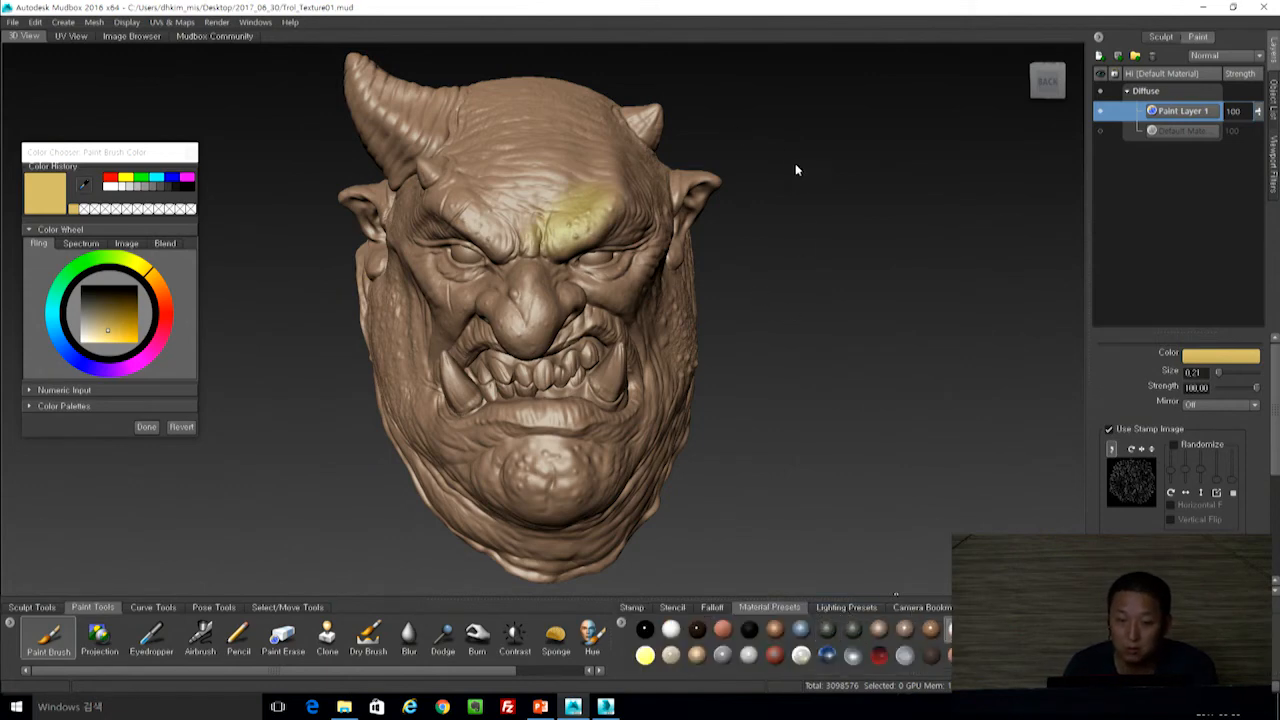
{"action": "mouse_move", "coordinate": [796, 303]}
{"action": "left_mouse_down", "text": "alt"}
{"action": "mouse_move", "coordinate": [752, 328]}
{"action": "mouse_move", "coordinate": [785, 316]}
{"action": "left_mouse_up", "text": "alt"}
{"action": "mouse_move", "coordinate": [538, 191]}
{"action": "left_mouse_down"}
{"action": "mouse_move", "coordinate": [470, 215]}
{"action": "mouse_move", "coordinate": [560, 210]}
{"action": "mouse_move", "coordinate": [545, 131]}
{"action": "mouse_move", "coordinate": [440, 135]}
{"action": "mouse_move", "coordinate": [505, 100]}
{"action": "mouse_move", "coordinate": [600, 170]}
{"action": "mouse_move", "coordinate": [480, 100]}
{"action": "mouse_move", "coordinate": [420, 110]}
{"action": "mouse_move", "coordinate": [405, 160]}
{"action": "mouse_move", "coordinate": [440, 170]}
{"action": "left_mouse_up"}
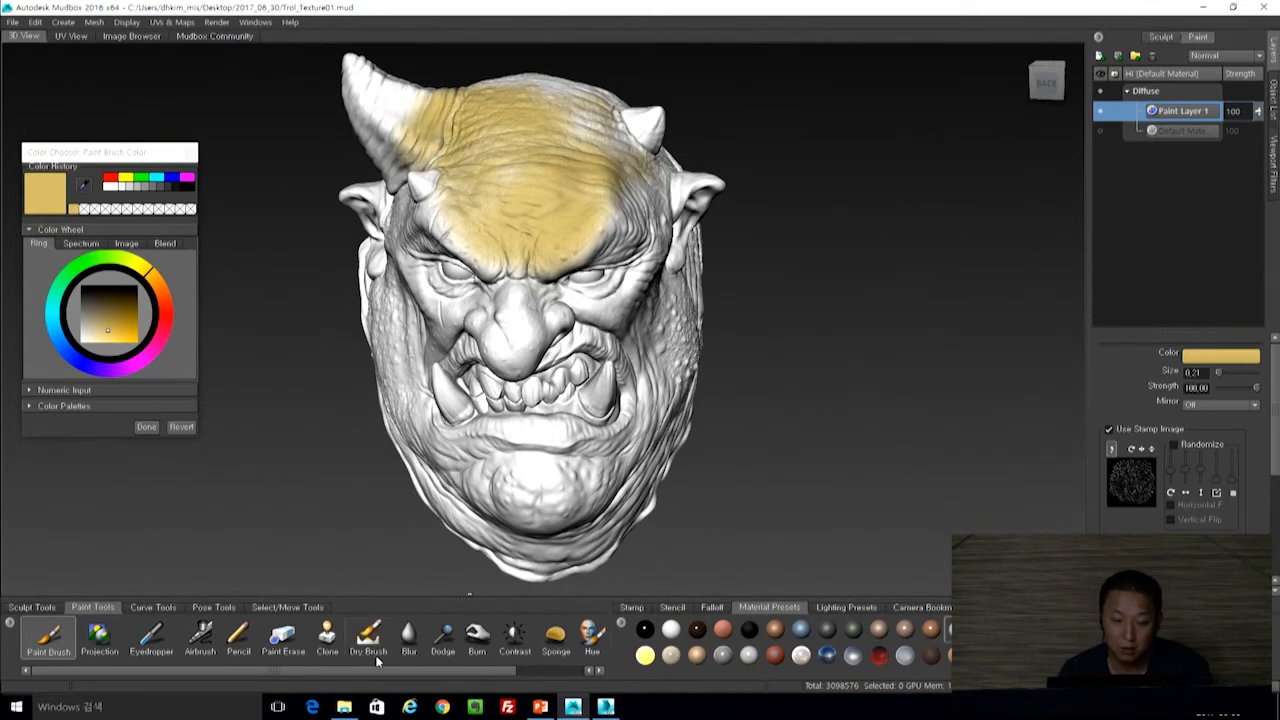
Enlarge the brush to size 0.57 and extend the sandy yellow over the temple and the area around and below the ear.
{"action": "left_click_drag", "start_coordinate": [652, 432], "coordinate": [771, 327], "text": "alt"}
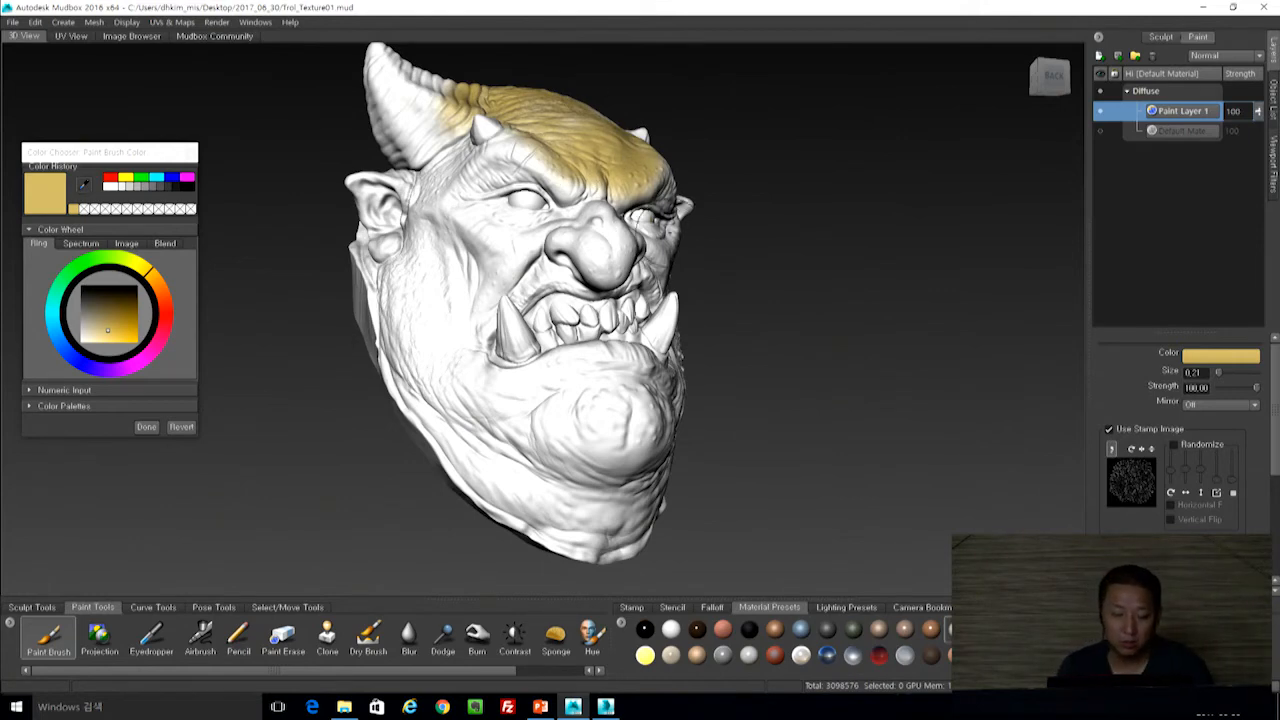
{"action": "left_click_drag", "start_coordinate": [776, 207], "coordinate": [560, 160], "text": "alt"}
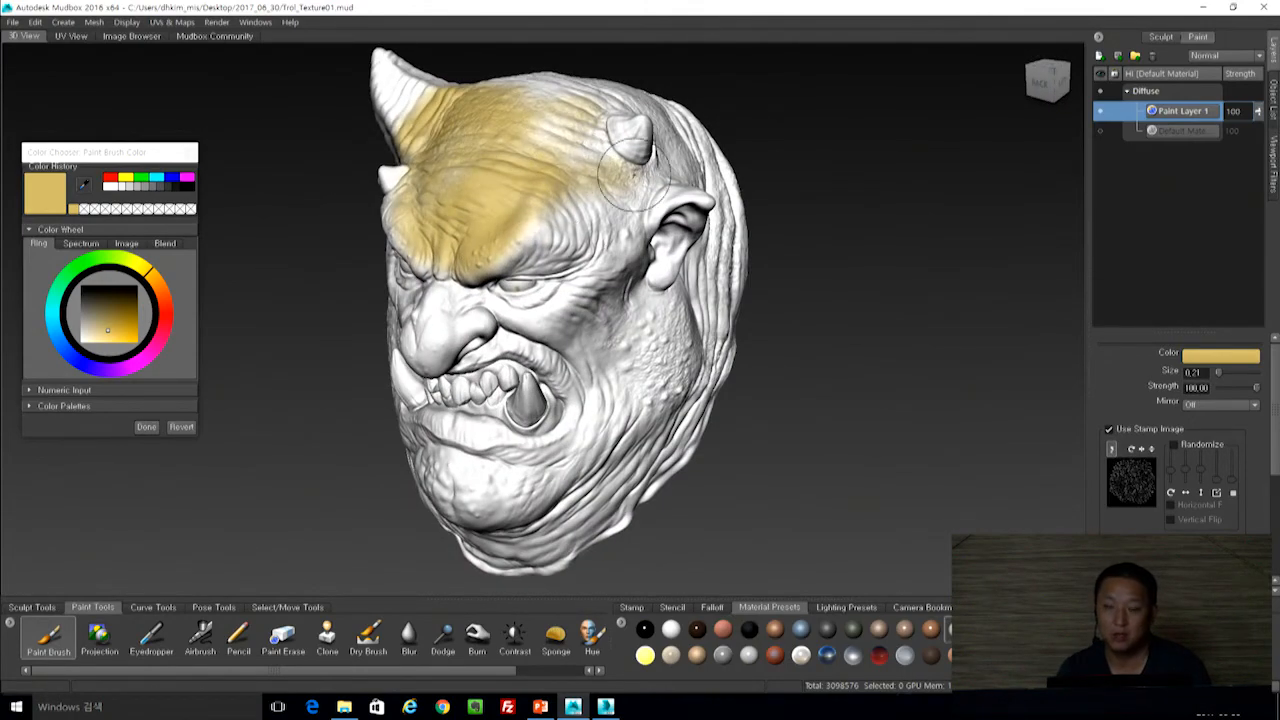
{"action": "left_click_drag", "start_coordinate": [605, 235], "coordinate": [946, 197], "text": "alt"}
{"action": "mouse_move", "coordinate": [780, 140]}
{"action": "left_mouse_down", "text": "alt"}
{"action": "mouse_move", "coordinate": [810, 240]}
{"action": "mouse_move", "coordinate": [786, 173]}
{"action": "mouse_move", "coordinate": [772, 180]}
{"action": "left_mouse_up", "text": "alt"}
{"action": "left_click_drag", "start_coordinate": [635, 228], "coordinate": [590, 205], "text": "alt"}
{"action": "mouse_move", "coordinate": [545, 145]}
{"action": "left_mouse_down"}
{"action": "mouse_move", "coordinate": [579, 153]}
{"action": "mouse_move", "coordinate": [594, 296]}
{"action": "mouse_move", "coordinate": [684, 311]}
{"action": "mouse_move", "coordinate": [630, 341]}
{"action": "mouse_move", "coordinate": [690, 333]}
{"action": "left_mouse_up"}
{"action": "mouse_move", "coordinate": [726, 235]}
{"action": "left_mouse_down"}
{"action": "mouse_move", "coordinate": [718, 270]}
{"action": "mouse_move", "coordinate": [723, 233]}
{"action": "left_mouse_up"}
Set the brush color to pale green and the size to 0.32, and paint around the eyes and over the cheeks.
{"action": "left_click_drag", "start_coordinate": [150, 271], "coordinate": [139, 262]}
{"action": "left_click_drag", "start_coordinate": [100, 330], "coordinate": [91, 332]}
{"action": "left_click", "coordinate": [56, 296]}
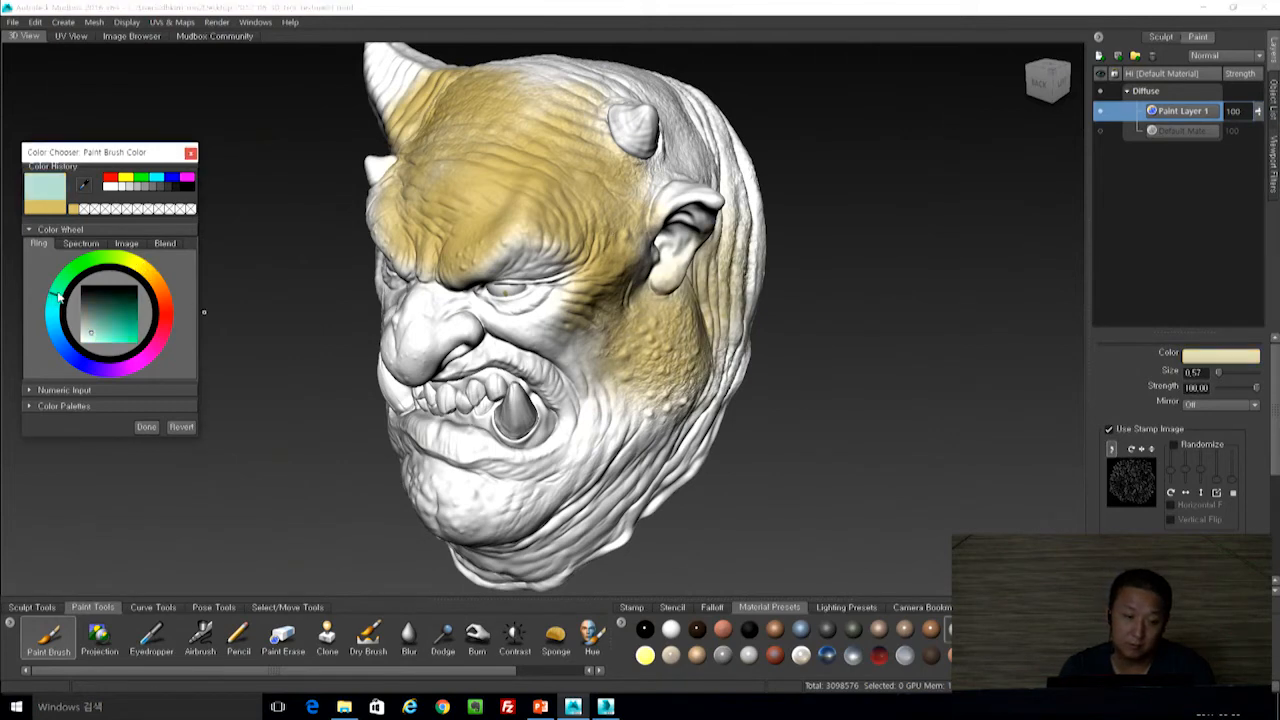
{"action": "left_click_drag", "start_coordinate": [460, 305], "coordinate": [671, 294], "text": "alt"}
{"action": "mouse_move", "coordinate": [570, 208]}
{"action": "left_mouse_down"}
{"action": "mouse_move", "coordinate": [560, 200]}
{"action": "mouse_move", "coordinate": [580, 195]}
{"action": "mouse_move", "coordinate": [508, 190]}
{"action": "mouse_move", "coordinate": [590, 205]}
{"action": "mouse_move", "coordinate": [595, 250]}
{"action": "mouse_move", "coordinate": [516, 240]}
{"action": "mouse_move", "coordinate": [585, 285]}
{"action": "mouse_move", "coordinate": [615, 280]}
{"action": "mouse_move", "coordinate": [530, 350]}
{"action": "mouse_move", "coordinate": [512, 330]}
{"action": "left_mouse_up"}
{"action": "mouse_move", "coordinate": [846, 284]}
{"action": "left_mouse_down", "text": "alt"}
{"action": "mouse_move", "coordinate": [615, 285]}
{"action": "mouse_move", "coordinate": [600, 318]}
{"action": "left_mouse_up", "text": "alt"}
{"action": "mouse_move", "coordinate": [462, 250]}
{"action": "left_mouse_down"}
{"action": "mouse_move", "coordinate": [476, 266]}
{"action": "mouse_move", "coordinate": [590, 232]}
{"action": "mouse_move", "coordinate": [560, 290]}
{"action": "mouse_move", "coordinate": [450, 270]}
{"action": "mouse_move", "coordinate": [500, 310]}
{"action": "mouse_move", "coordinate": [495, 335]}
{"action": "mouse_move", "coordinate": [572, 334]}
{"action": "mouse_move", "coordinate": [610, 420]}
{"action": "mouse_move", "coordinate": [640, 425]}
{"action": "mouse_move", "coordinate": [640, 355]}
{"action": "left_mouse_up"}
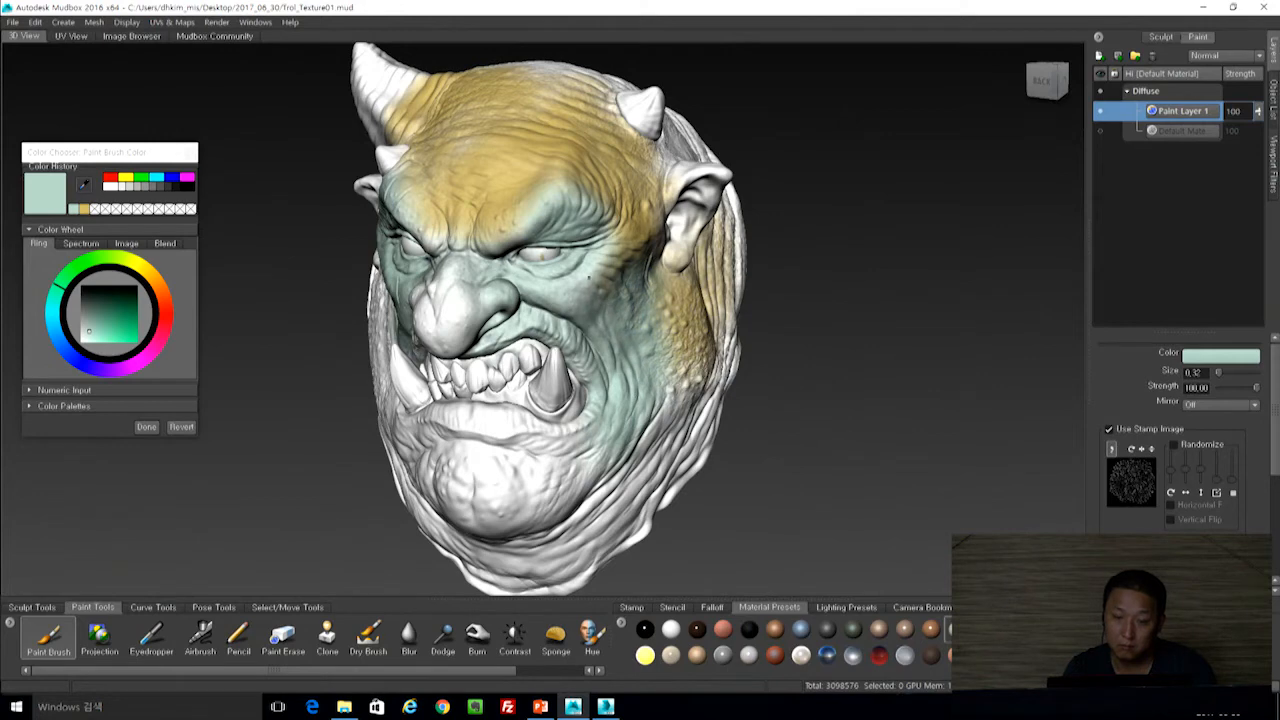
Extend the pale green over the other brow, the skin around the mouth, the chin and the neck.
{"action": "left_click_drag", "start_coordinate": [411, 207], "coordinate": [535, 207], "text": "alt"}
{"action": "mouse_move", "coordinate": [460, 152]}
{"action": "left_mouse_down"}
{"action": "mouse_move", "coordinate": [400, 212]}
{"action": "mouse_move", "coordinate": [415, 300]}
{"action": "mouse_move", "coordinate": [465, 440]}
{"action": "mouse_move", "coordinate": [540, 470]}
{"action": "mouse_move", "coordinate": [510, 415]}
{"action": "left_mouse_up"}
{"action": "mouse_move", "coordinate": [565, 432]}
{"action": "left_mouse_down"}
{"action": "mouse_move", "coordinate": [556, 427]}
{"action": "mouse_move", "coordinate": [606, 420]}
{"action": "mouse_move", "coordinate": [560, 470]}
{"action": "mouse_move", "coordinate": [612, 475]}
{"action": "left_mouse_up"}
{"action": "left_click_drag", "start_coordinate": [792, 422], "coordinate": [620, 425], "text": "alt"}
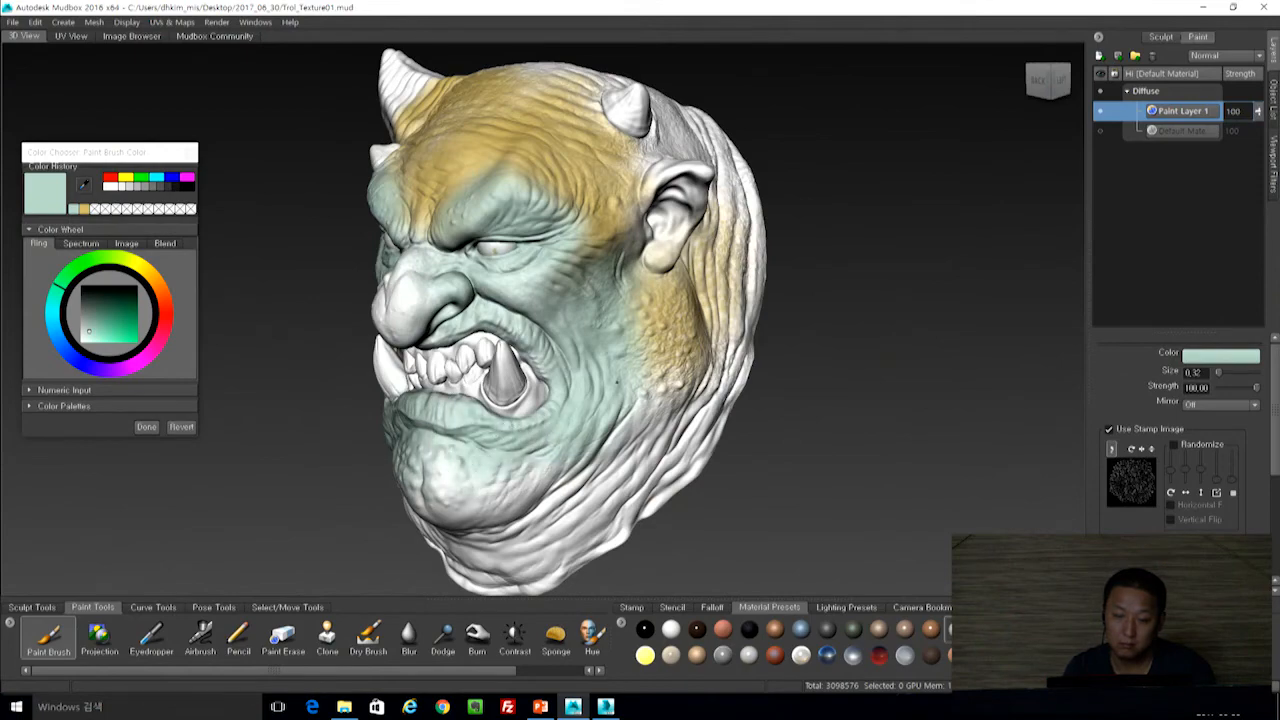
{"action": "mouse_move", "coordinate": [624, 450]}
{"action": "left_mouse_down"}
{"action": "mouse_move", "coordinate": [560, 520]}
{"action": "mouse_move", "coordinate": [520, 530]}
{"action": "mouse_move", "coordinate": [470, 506]}
{"action": "mouse_move", "coordinate": [645, 475]}
{"action": "left_mouse_up"}
{"action": "mouse_move", "coordinate": [554, 448]}
{"action": "left_mouse_down"}
{"action": "mouse_move", "coordinate": [515, 455]}
{"action": "mouse_move", "coordinate": [583, 430]}
{"action": "mouse_move", "coordinate": [650, 490]}
{"action": "mouse_move", "coordinate": [500, 520]}
{"action": "mouse_move", "coordinate": [452, 432]}
{"action": "mouse_move", "coordinate": [530, 540]}
{"action": "mouse_move", "coordinate": [600, 572]}
{"action": "left_mouse_up"}
{"action": "left_click_drag", "start_coordinate": [930, 370], "coordinate": [800, 385], "text": "alt"}
Paint the upper gums between and above the teeth dark brown with a brush size of 0.11, undoing the last stray stroke.
{"action": "left_click", "coordinate": [156, 283]}
{"action": "left_click_drag", "start_coordinate": [92, 338], "coordinate": [101, 296]}
{"action": "right_click_drag", "start_coordinate": [602, 217], "coordinate": [570, 368], "text": "alt"}
{"action": "left_click_drag", "start_coordinate": [570, 368], "coordinate": [675, 362], "text": "alt"}
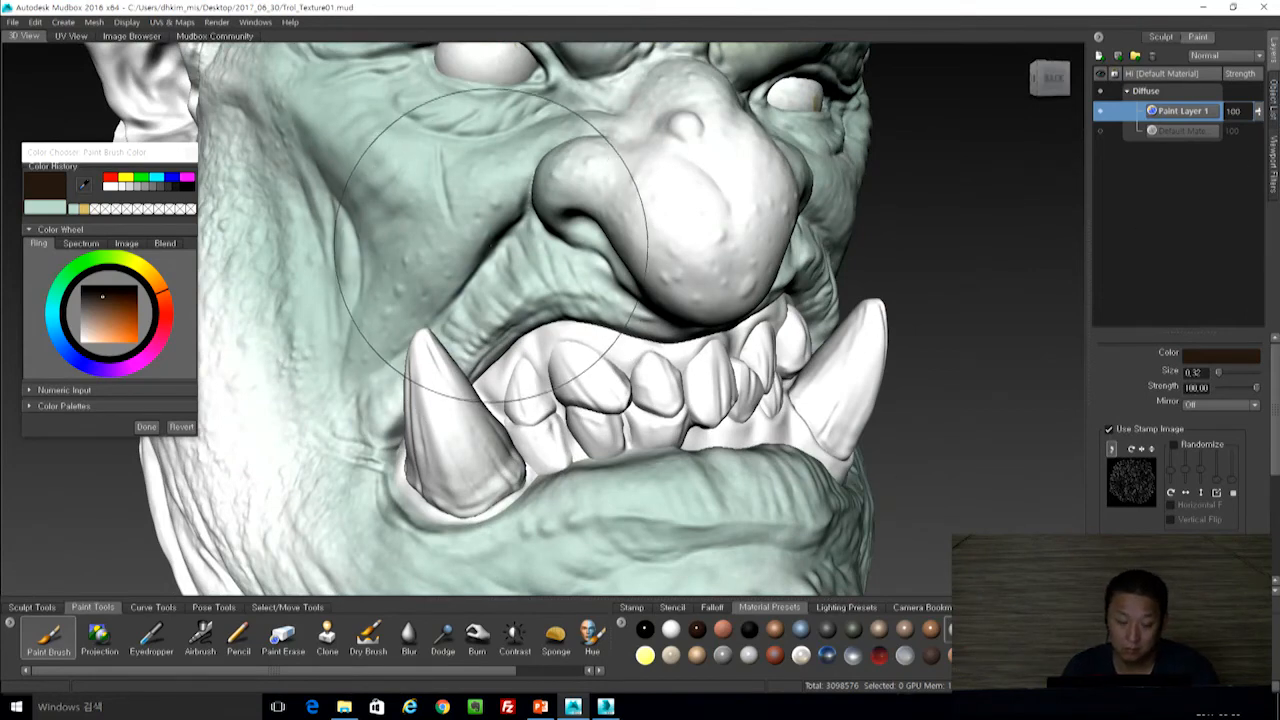
{"action": "key", "text": "h"}
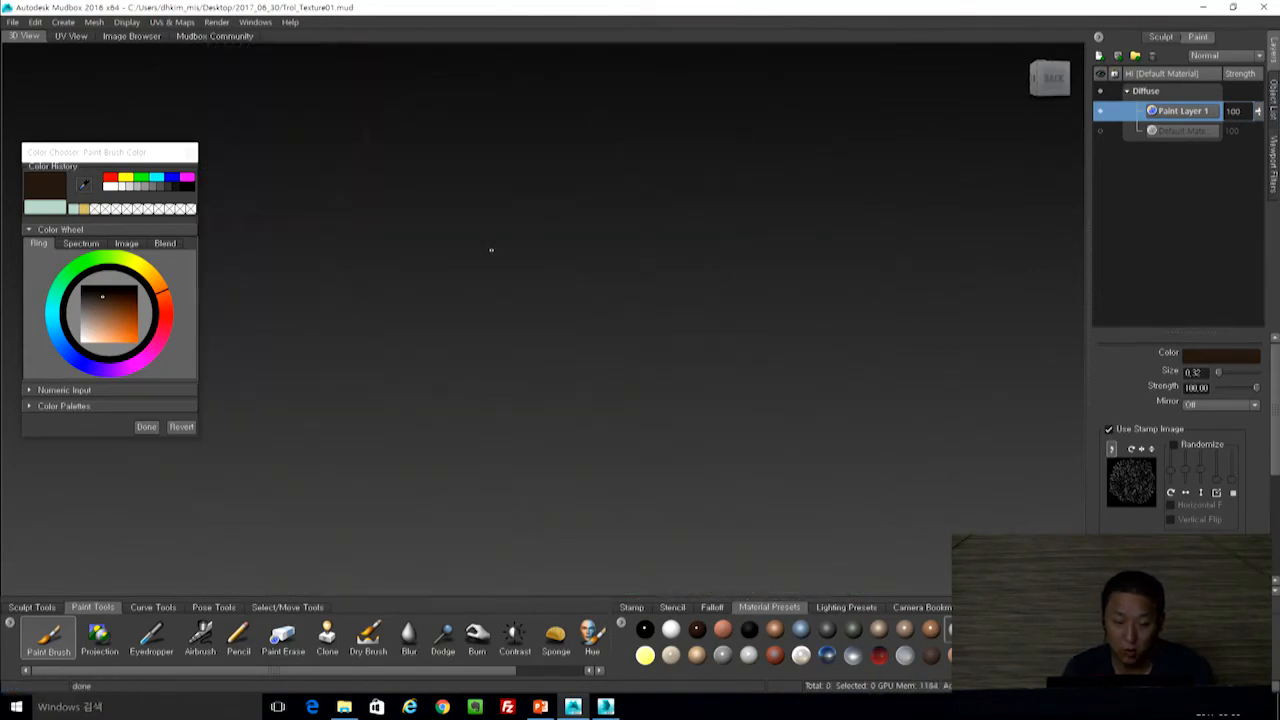
{"action": "key", "text": "ctrl+z"}
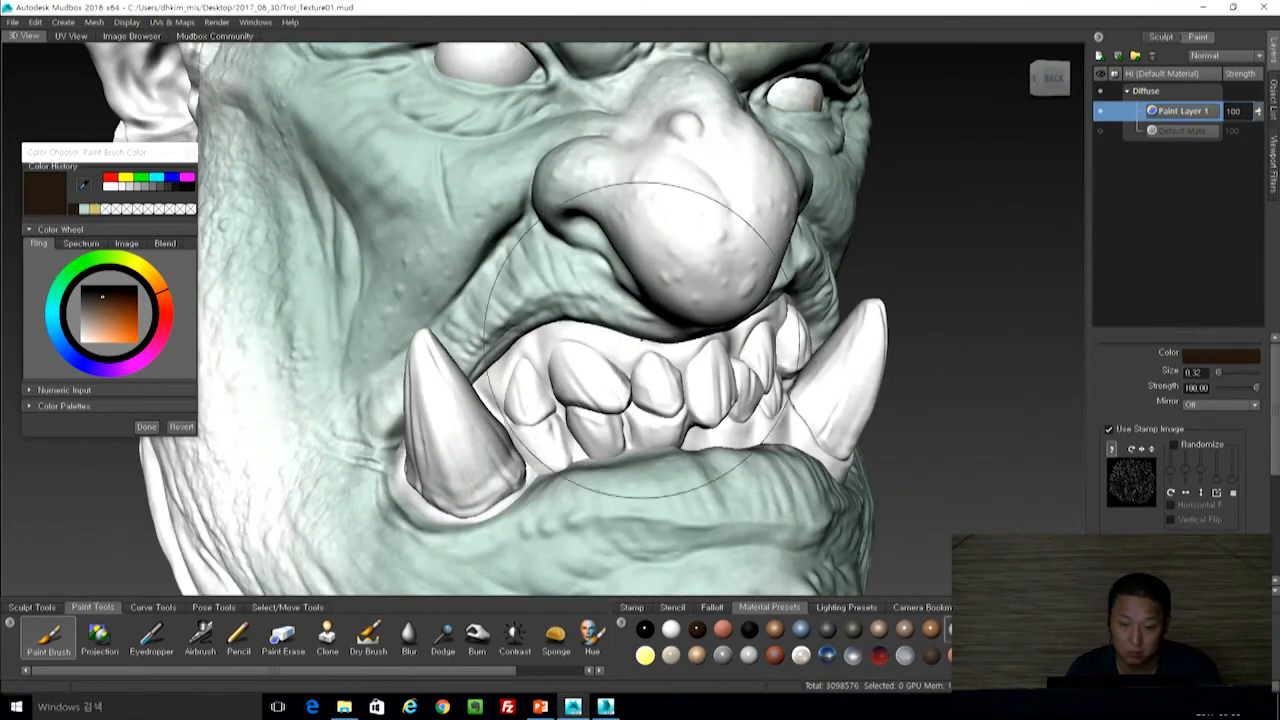
{"action": "mouse_move", "coordinate": [566, 342]}
{"action": "left_mouse_down", "text": "alt"}
{"action": "mouse_move", "coordinate": [580, 302]}
{"action": "mouse_move", "coordinate": [571, 284]}
{"action": "mouse_move", "coordinate": [510, 292]}
{"action": "mouse_move", "coordinate": [544, 340]}
{"action": "mouse_move", "coordinate": [640, 312]}
{"action": "mouse_move", "coordinate": [678, 328]}
{"action": "left_mouse_up", "text": "alt"}
{"action": "key", "text": "b"}
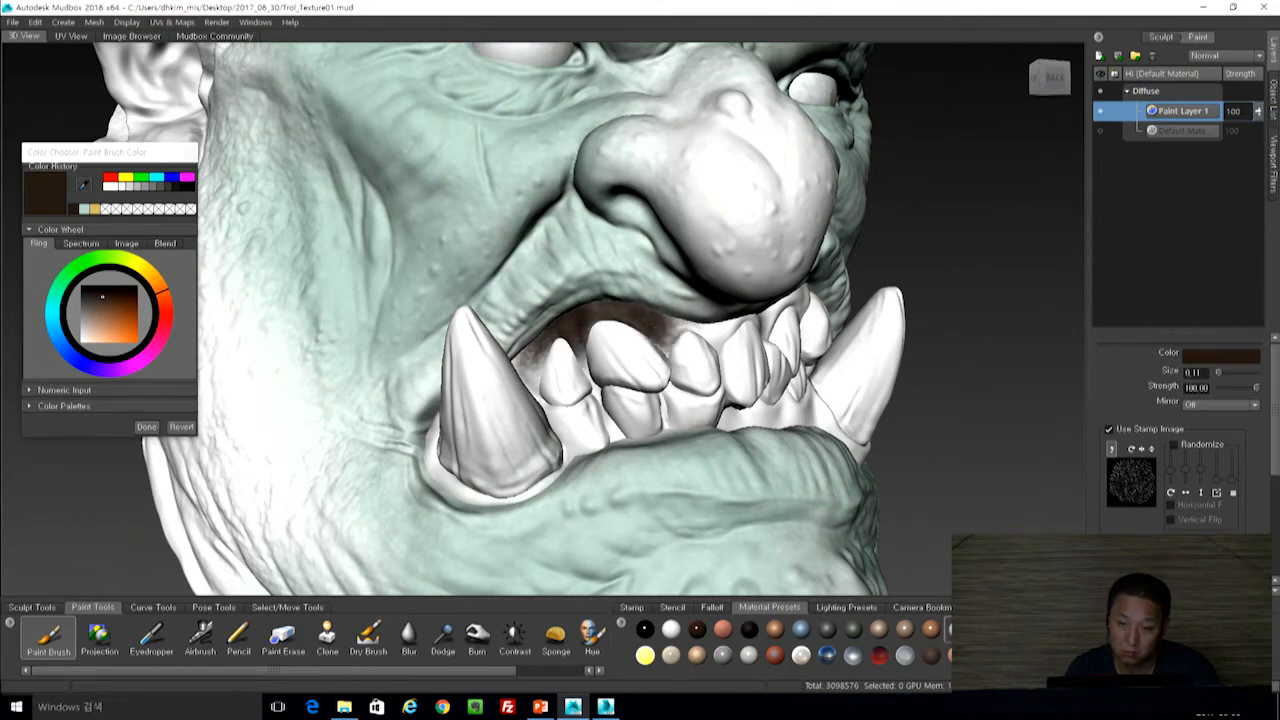
{"action": "left_click_drag", "start_coordinate": [954, 231], "coordinate": [640, 262], "text": "alt"}
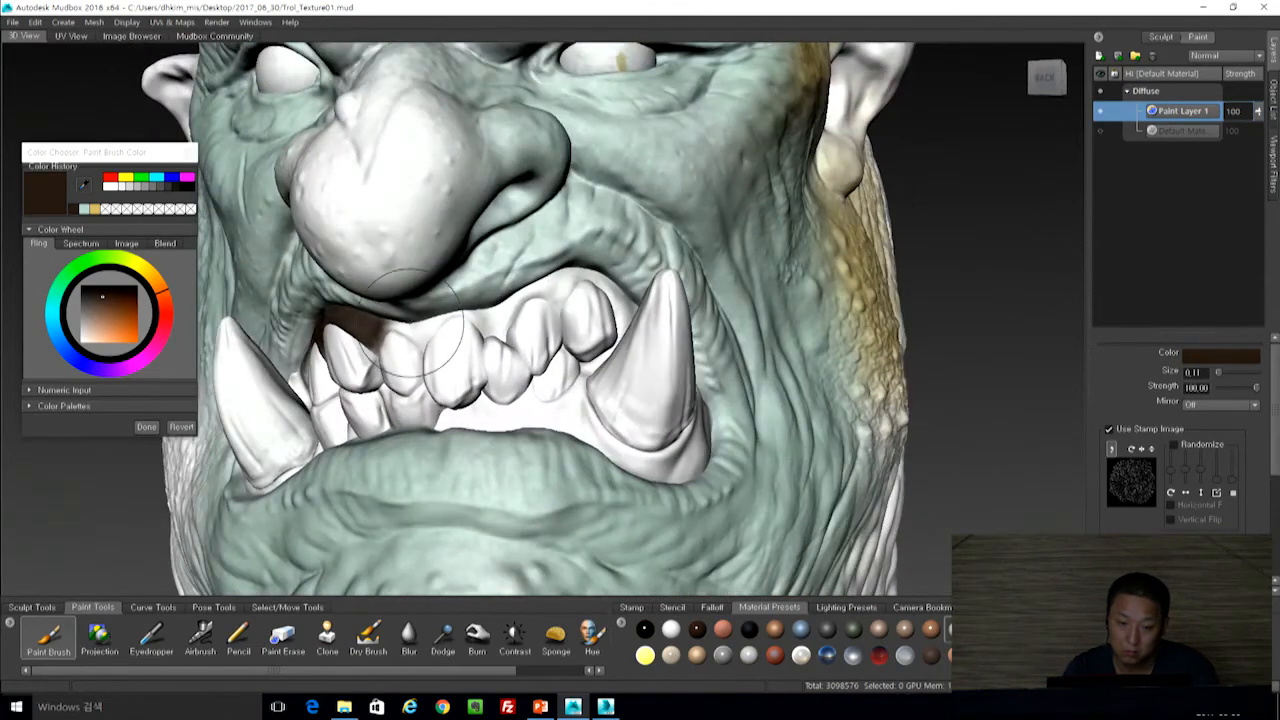
{"action": "mouse_move", "coordinate": [404, 326]}
{"action": "left_mouse_down"}
{"action": "mouse_move", "coordinate": [480, 320]}
{"action": "mouse_move", "coordinate": [588, 284]}
{"action": "left_mouse_up"}
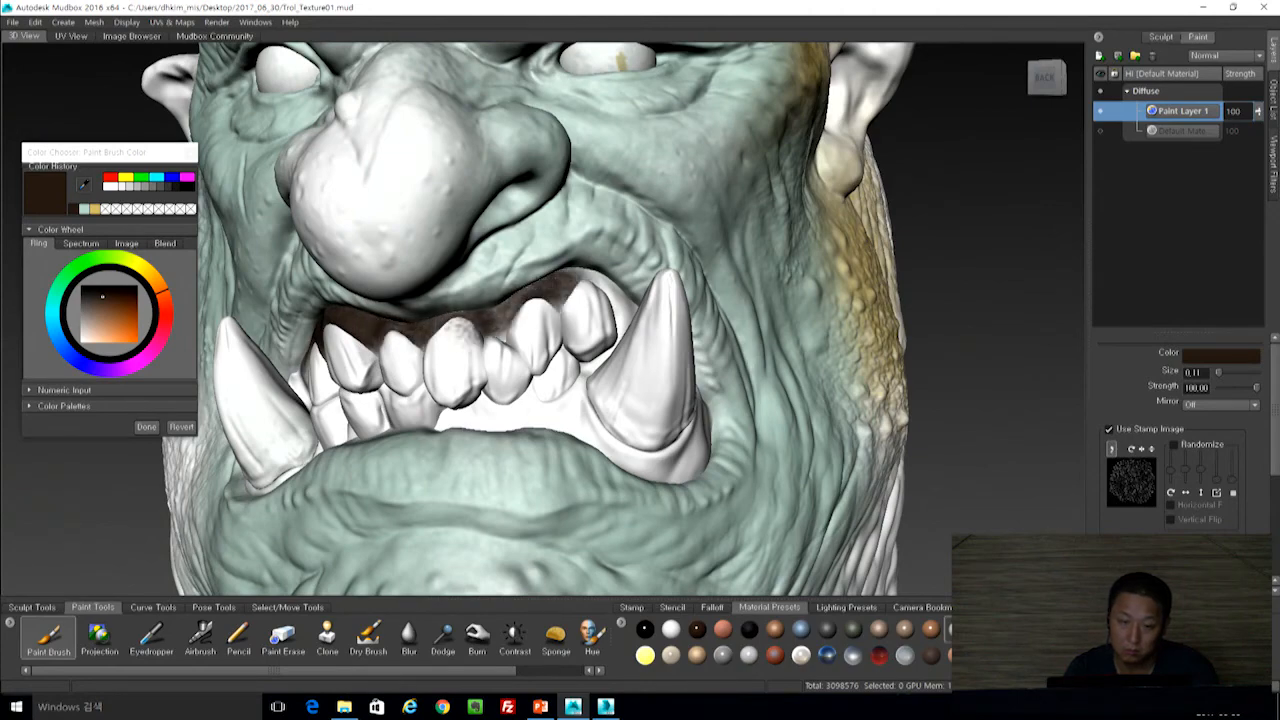
{"action": "mouse_move", "coordinate": [641, 327]}
{"action": "left_mouse_down", "text": "alt"}
{"action": "mouse_move", "coordinate": [430, 250]}
{"action": "mouse_move", "coordinate": [430, 308]}
{"action": "mouse_move", "coordinate": [488, 204]}
{"action": "left_mouse_up", "text": "alt"}
{"action": "key", "text": "ctrl+z"}
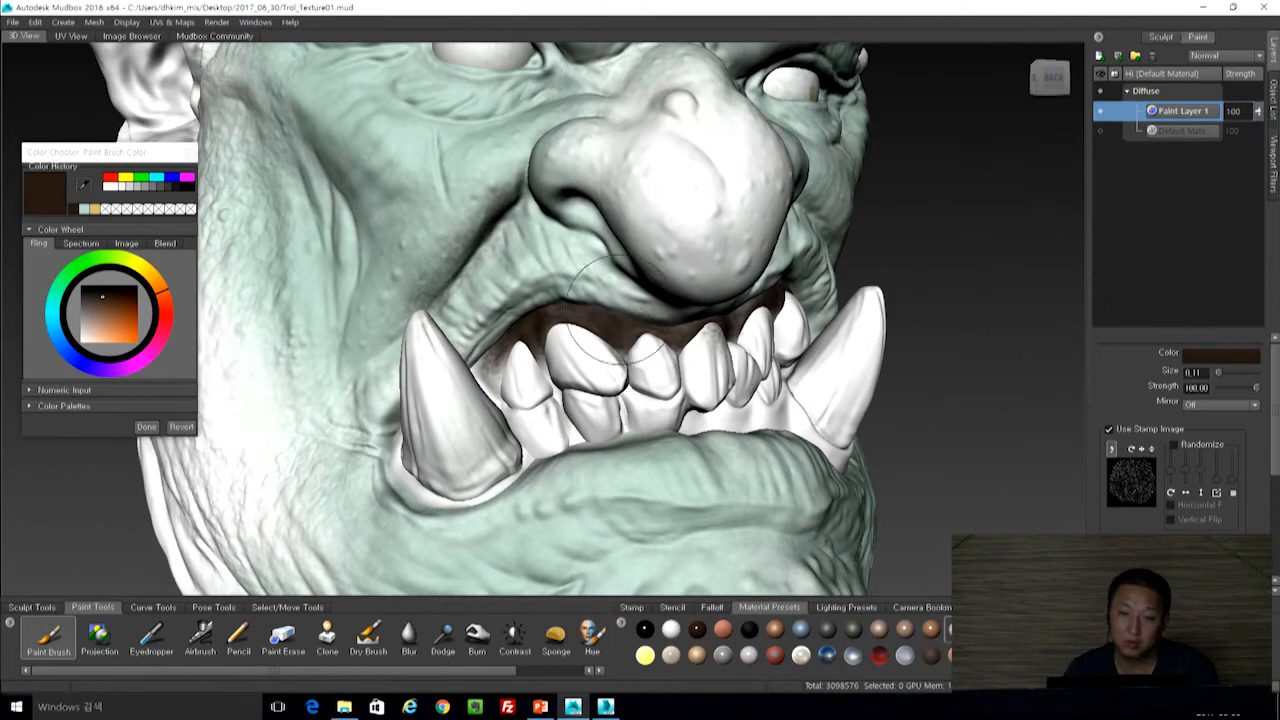
Remove the pale green paint from the cheek beside the nose with Paint Erase.
{"action": "right_click_drag", "start_coordinate": [647, 363], "coordinate": [500, 235], "text": "alt"}
{"action": "mouse_move", "coordinate": [500, 235]}
{"action": "left_mouse_down", "text": "alt"}
{"action": "mouse_move", "coordinate": [600, 240]}
{"action": "mouse_move", "coordinate": [490, 238]}
{"action": "left_mouse_up", "text": "alt"}
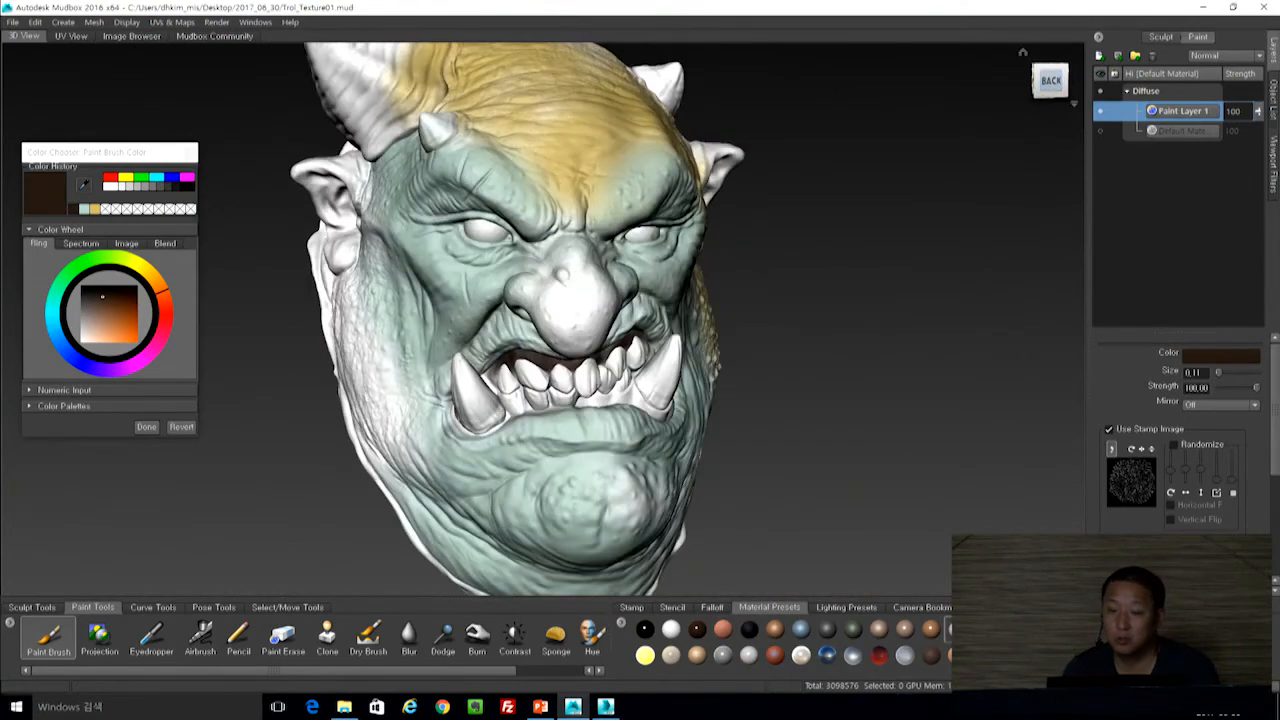
{"action": "left_click", "coordinate": [283, 643]}
{"action": "mouse_move", "coordinate": [480, 265]}
{"action": "left_mouse_down"}
{"action": "mouse_move", "coordinate": [415, 313]}
{"action": "mouse_move", "coordinate": [498, 283]}
{"action": "left_mouse_up"}
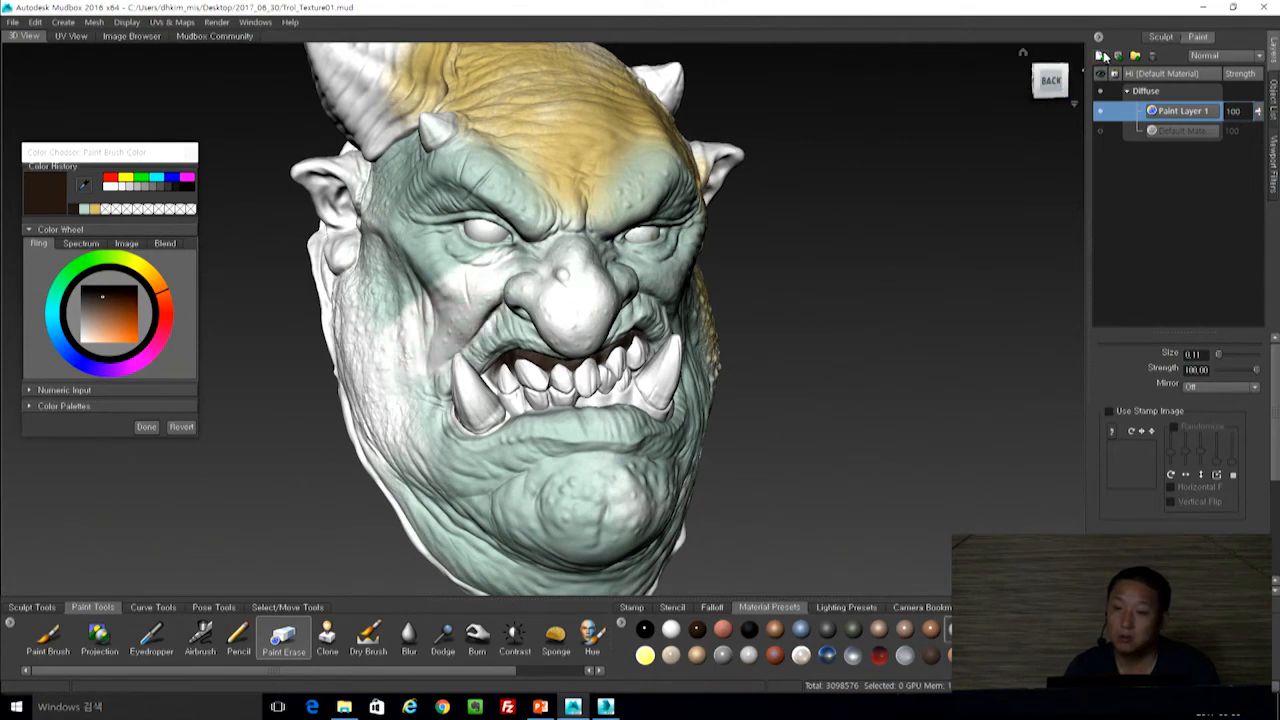
Add a new Diffuse layer named Paint Layer 2 above Paint Layer 1 and set its blend mode to Overlay.
{"action": "left_click", "coordinate": [1102, 55]}
{"action": "left_click", "coordinate": [662, 393]}
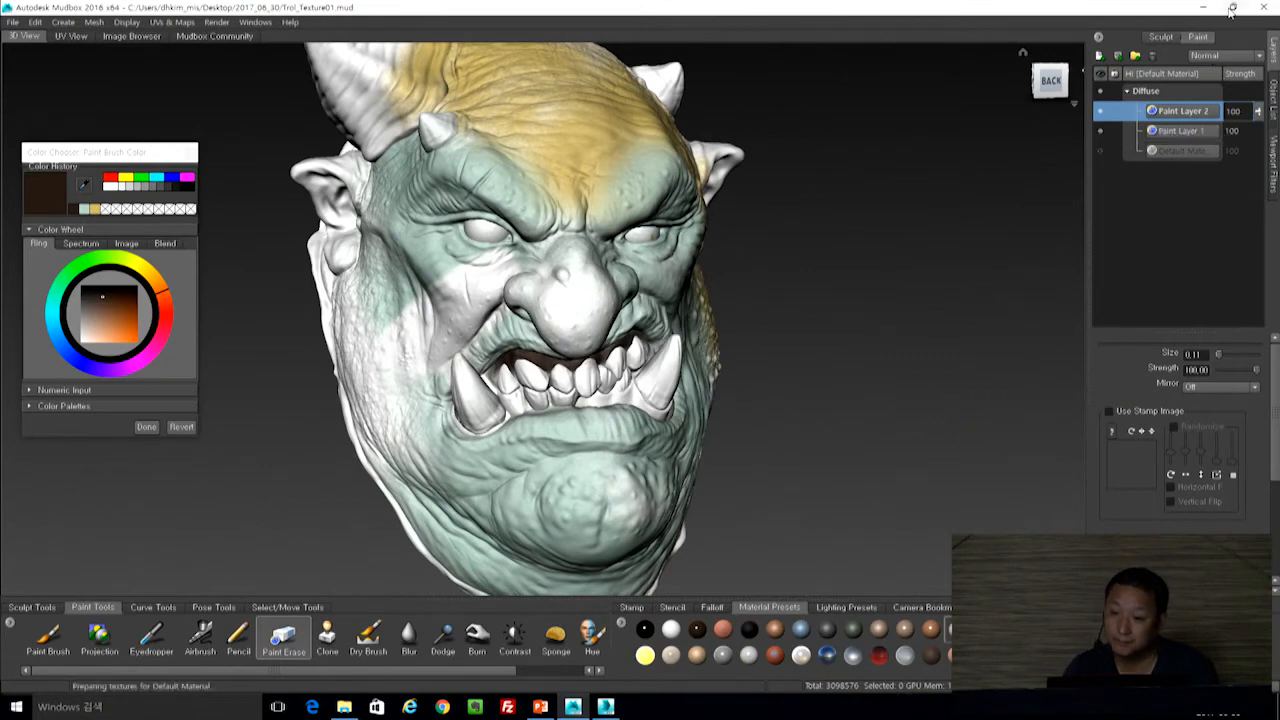
{"action": "left_click", "coordinate": [1214, 57]}
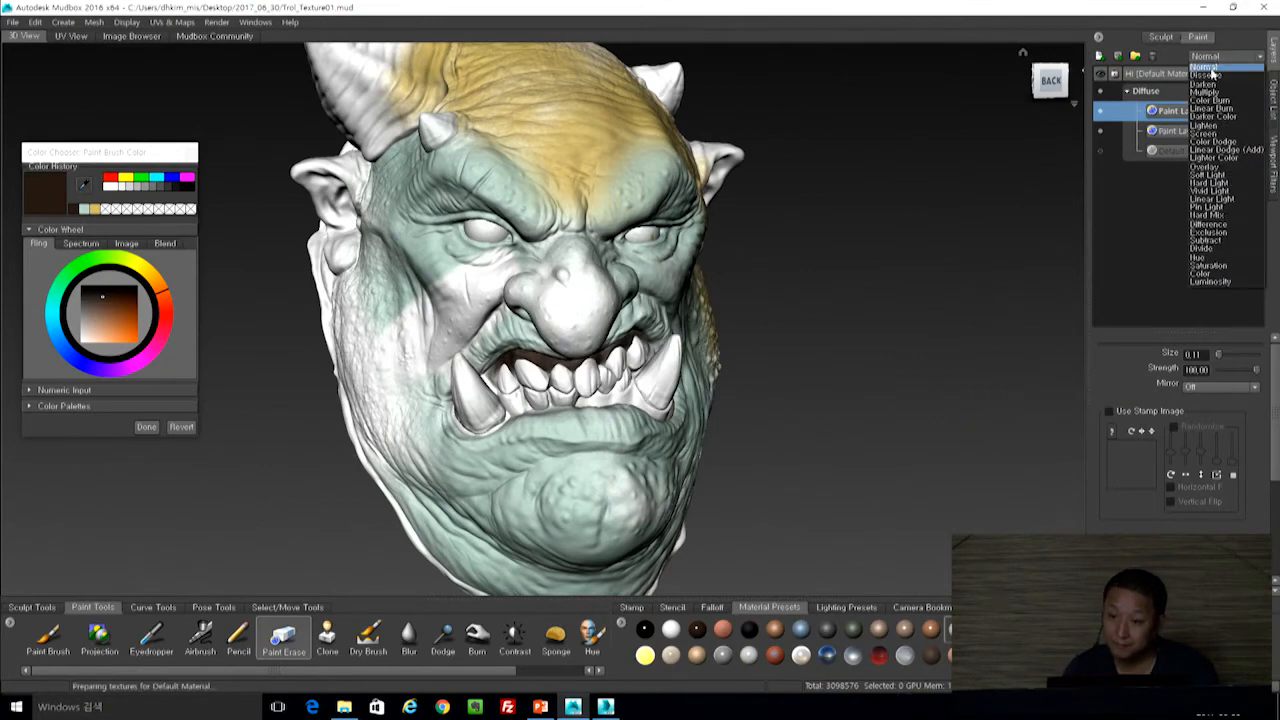
{"action": "left_click", "coordinate": [1208, 166]}
{"action": "left_click_drag", "start_coordinate": [673, 358], "coordinate": [725, 355], "text": "alt"}
{"action": "left_click", "coordinate": [1232, 58]}
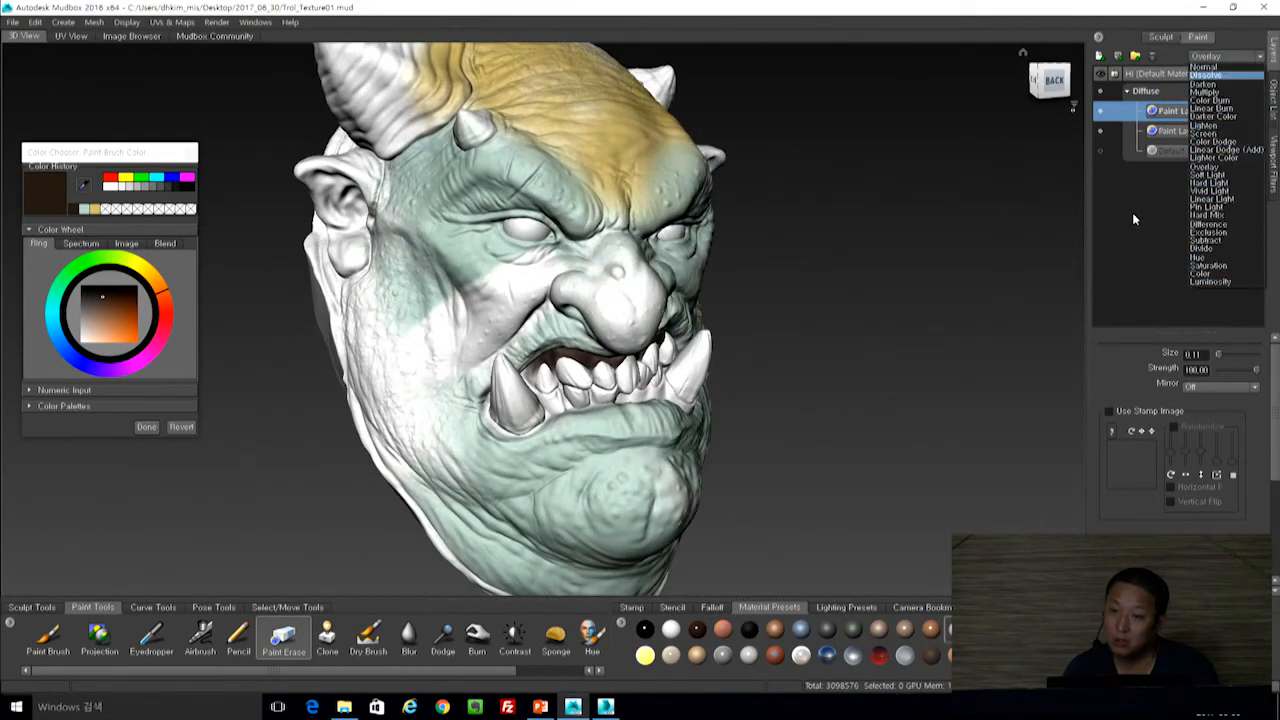
{"action": "left_click", "coordinate": [1133, 229]}
Switch back to the Paint Brush at size 0.40 and paint dark brown over the forehead and brow on Paint Layer 2.
{"action": "left_click_drag", "start_coordinate": [490, 245], "coordinate": [520, 250], "text": "alt"}
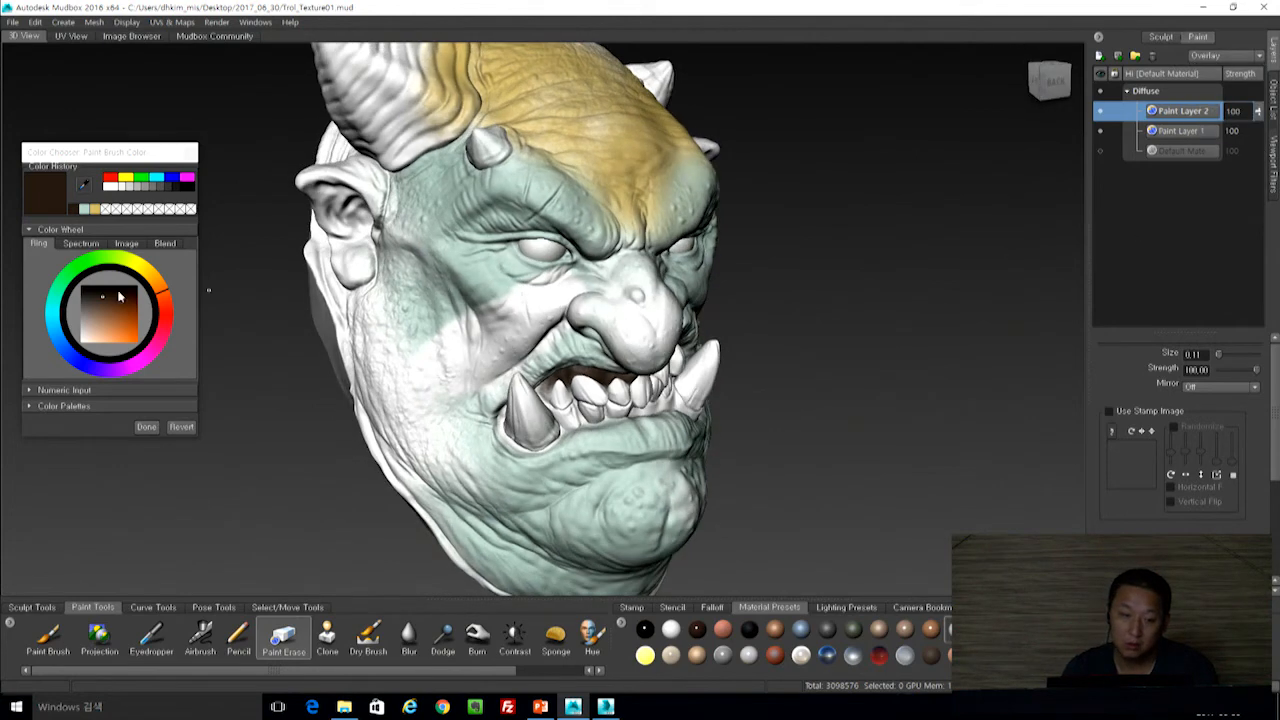
{"action": "left_click", "coordinate": [120, 314]}
{"action": "left_click", "coordinate": [494, 271]}
{"action": "key", "text": "b"}
{"action": "left_click_drag", "start_coordinate": [496, 277], "coordinate": [558, 277]}
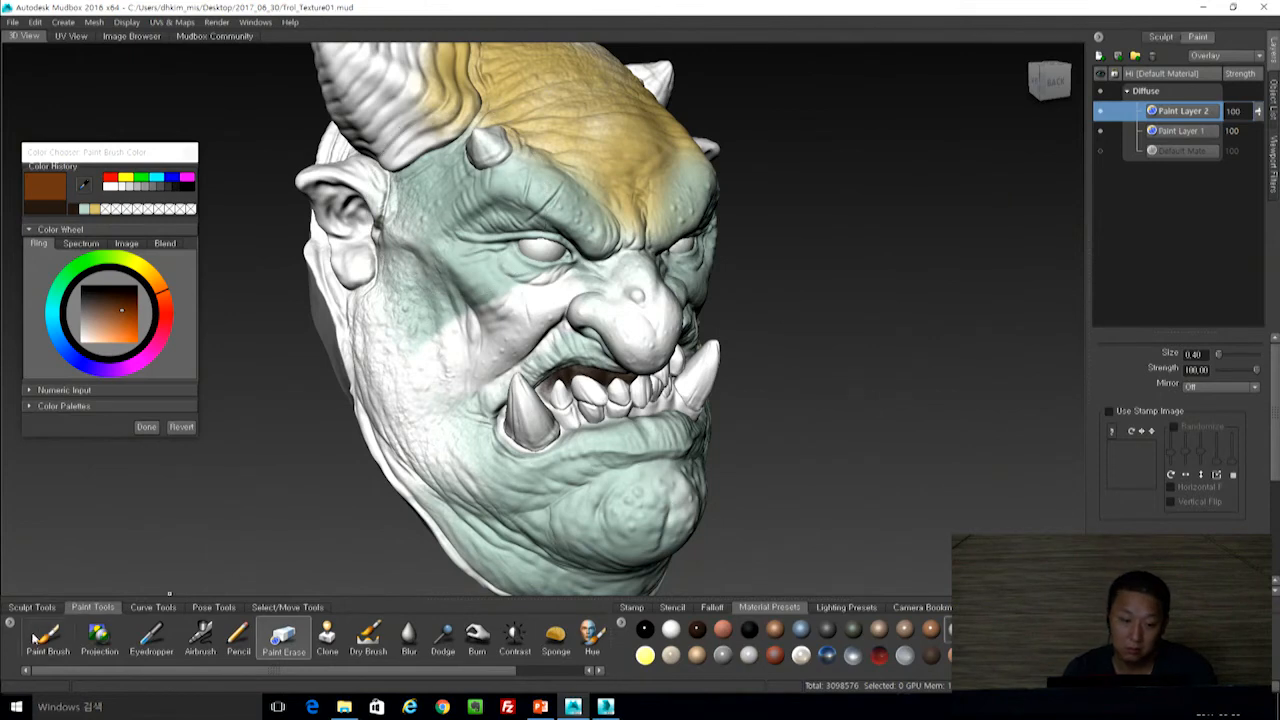
{"action": "left_click", "coordinate": [40, 634]}
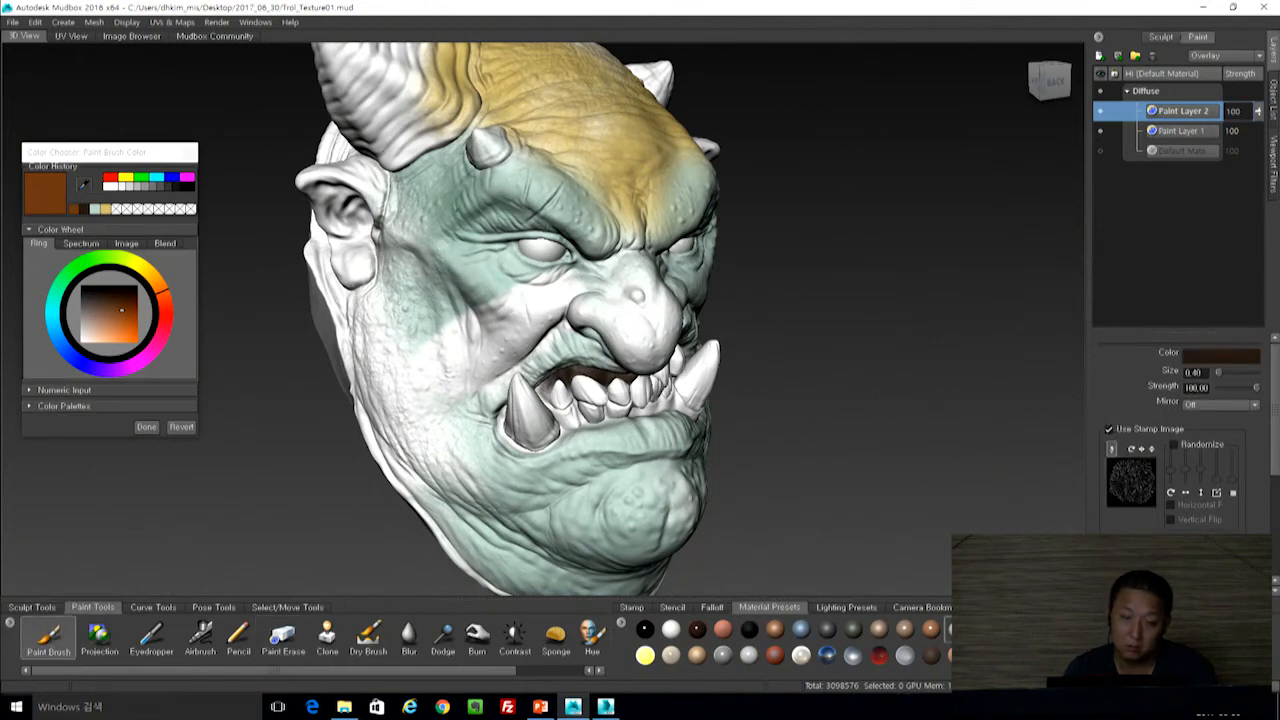
{"action": "mouse_move", "coordinate": [530, 190]}
{"action": "left_mouse_down"}
{"action": "mouse_move", "coordinate": [574, 158]}
{"action": "mouse_move", "coordinate": [581, 177]}
{"action": "left_mouse_up"}
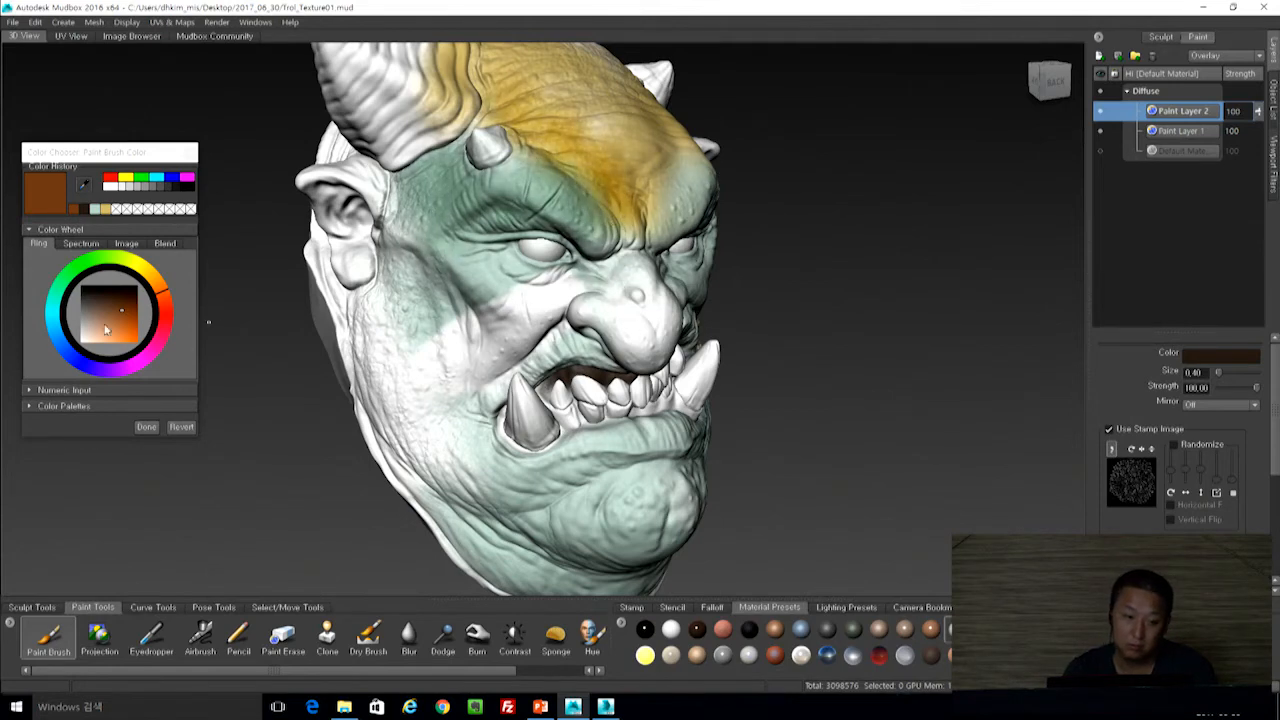
Choose a purple brush color and paint over the temple and around the eye on Paint Layer 2.
{"action": "left_click", "coordinate": [138, 360]}
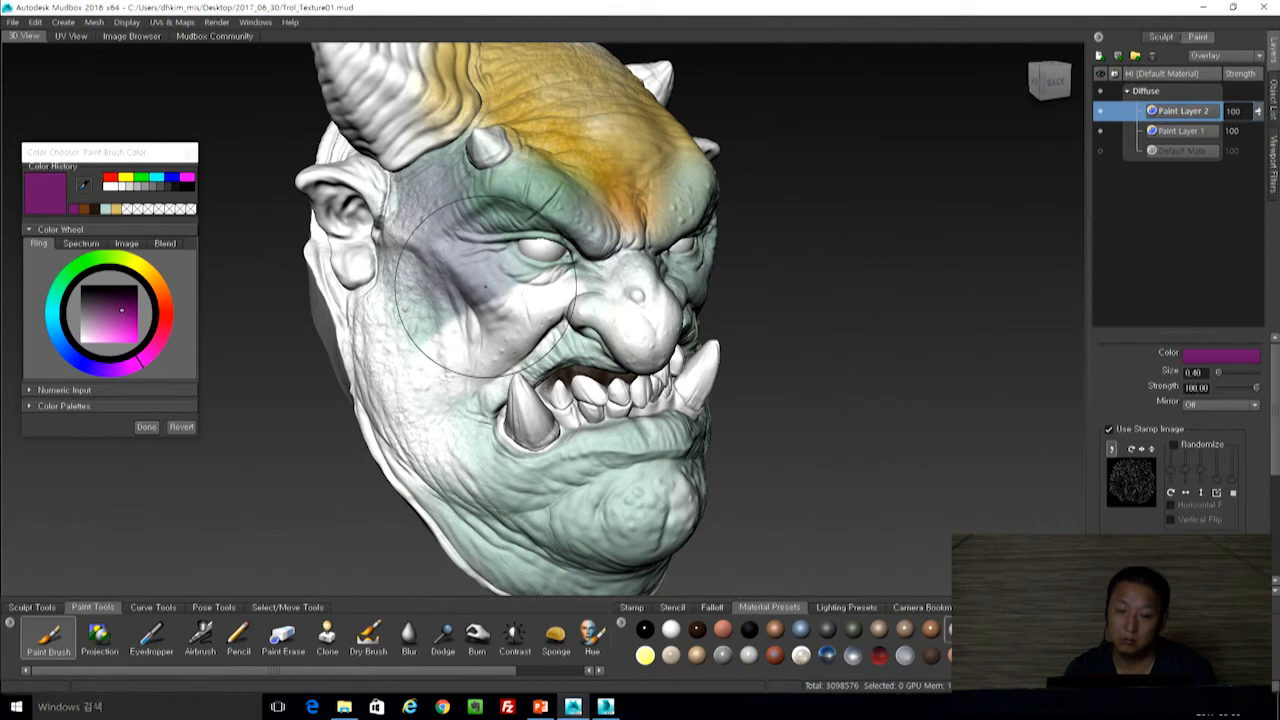
In Adjust Color for Paint Layer 2, bend the Red channel curve into an S shape and raise the middle of the Blue channel curve.
{"action": "right_click", "coordinate": [1193, 112]}
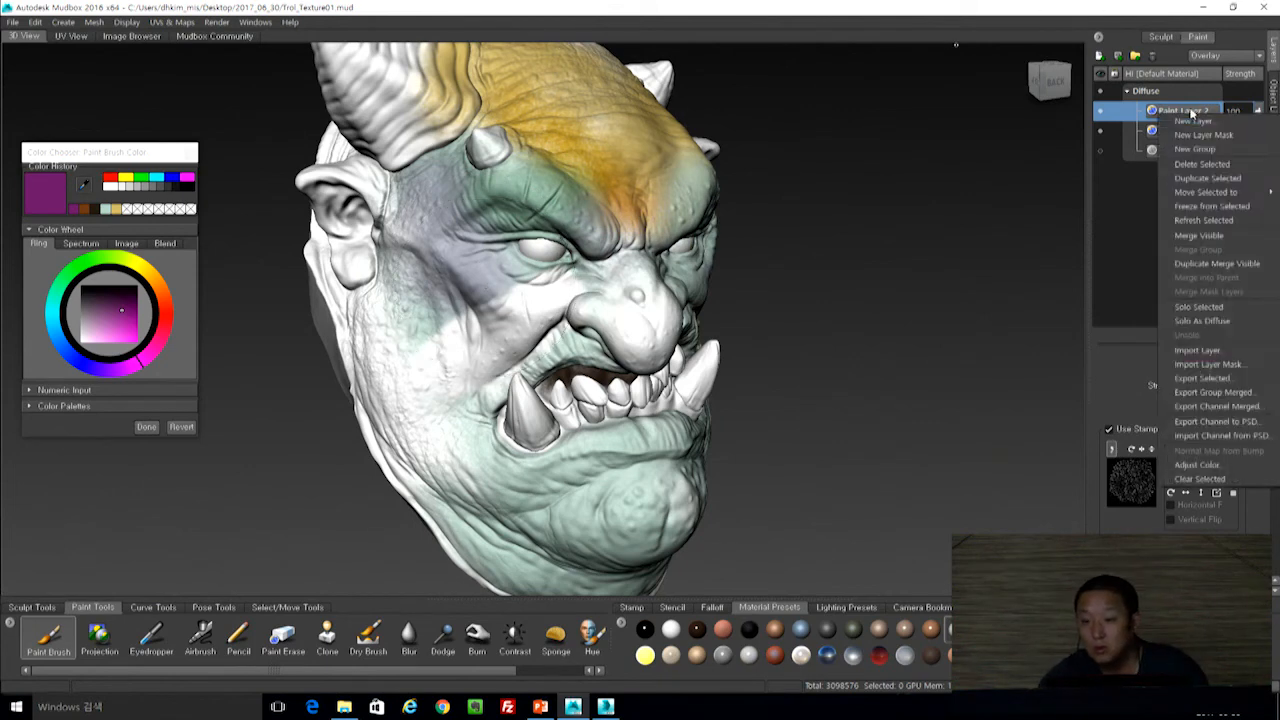
{"action": "left_click", "coordinate": [1213, 466]}
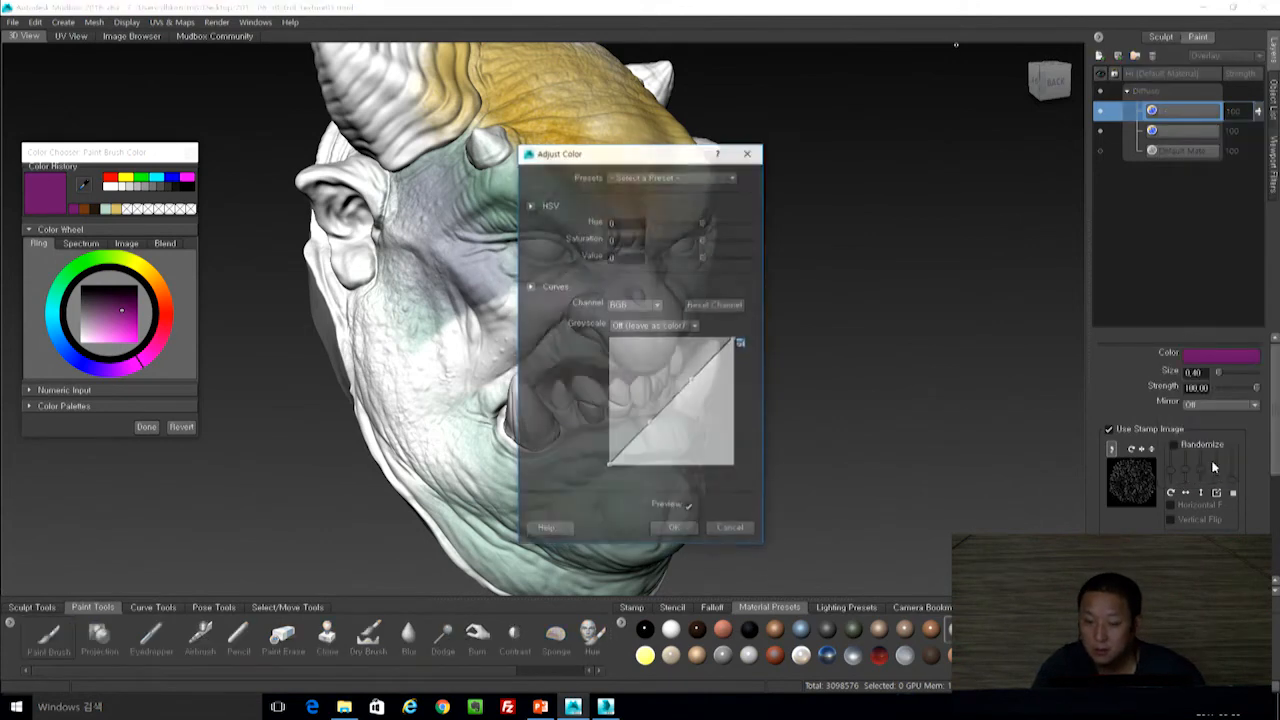
{"action": "left_click", "coordinate": [623, 321]}
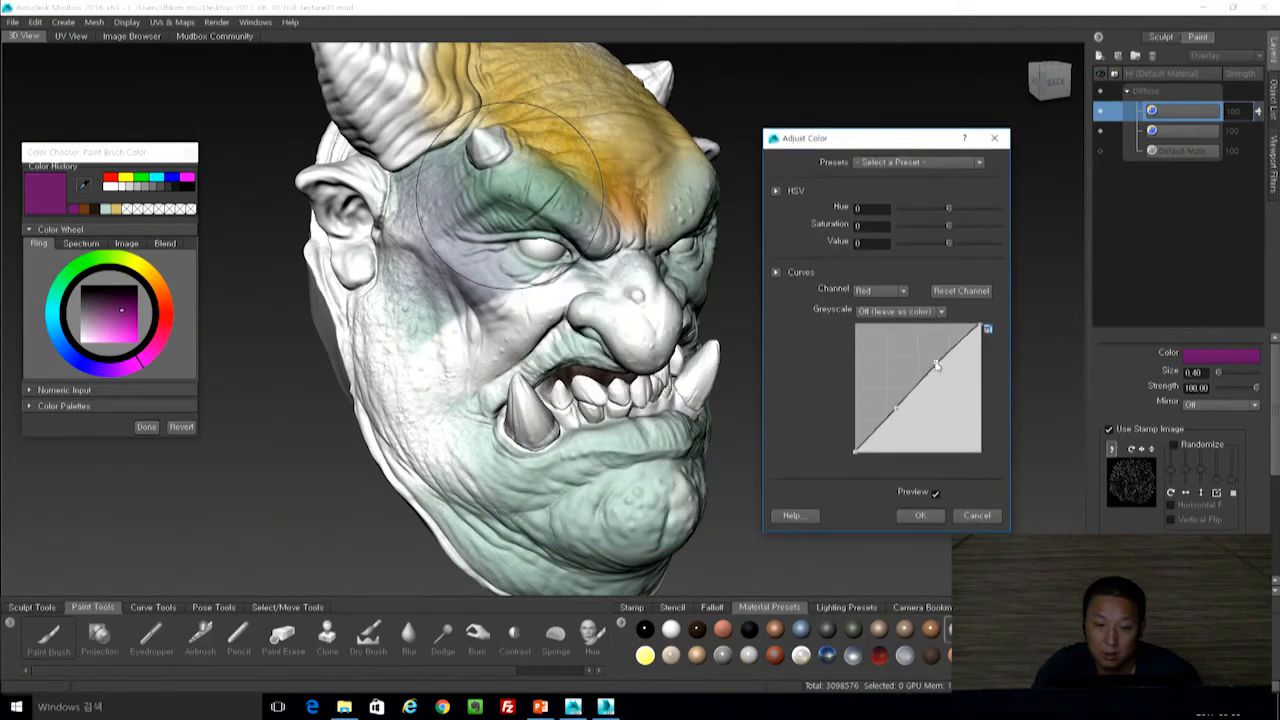
{"action": "mouse_move", "coordinate": [936, 366]}
{"action": "left_mouse_down"}
{"action": "mouse_move", "coordinate": [897, 330]}
{"action": "mouse_move", "coordinate": [968, 400]}
{"action": "mouse_move", "coordinate": [937, 370]}
{"action": "left_mouse_up"}
{"action": "left_click_drag", "start_coordinate": [897, 413], "coordinate": [919, 427]}
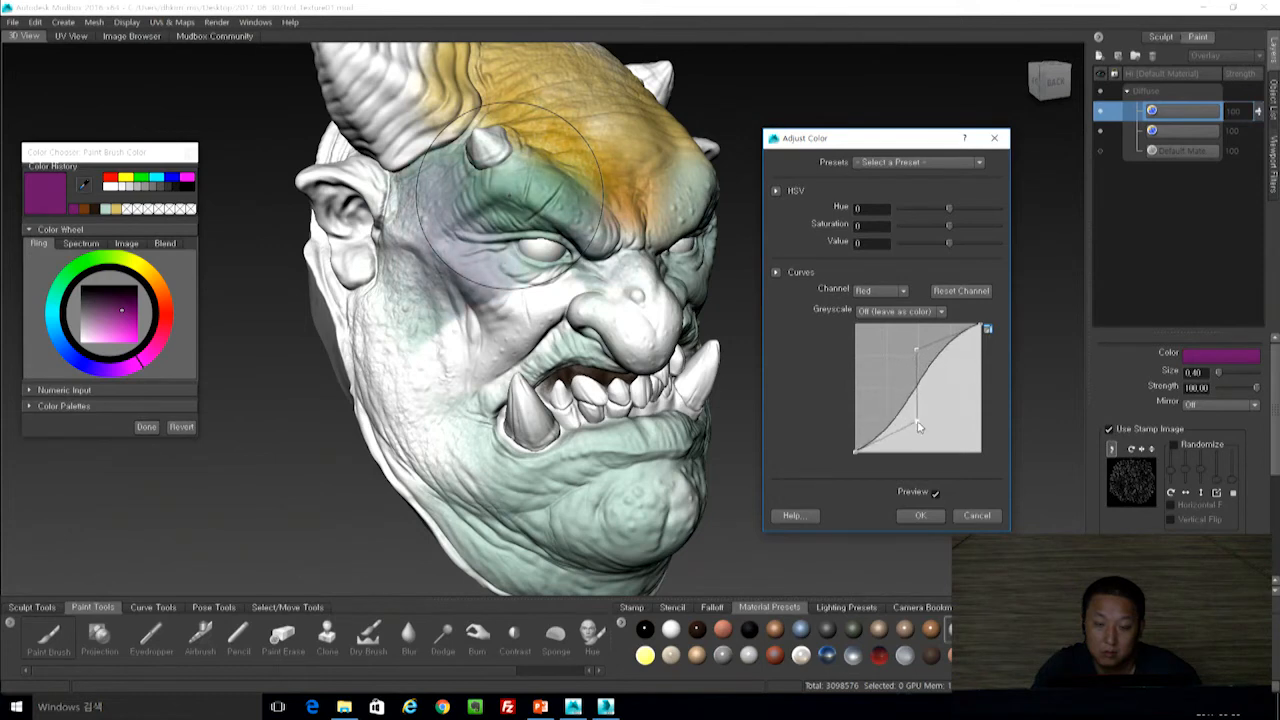
{"action": "left_click", "coordinate": [900, 291]}
{"action": "left_click", "coordinate": [866, 330]}
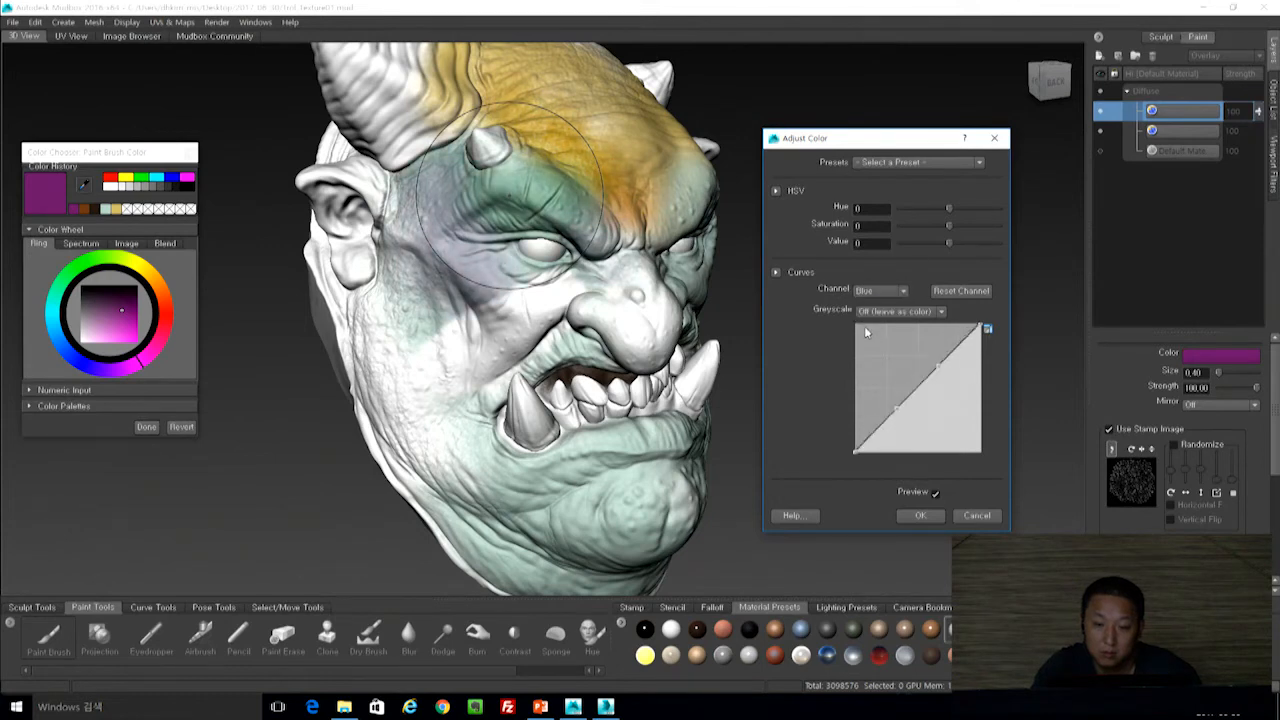
{"action": "left_click_drag", "start_coordinate": [937, 370], "coordinate": [884, 372]}
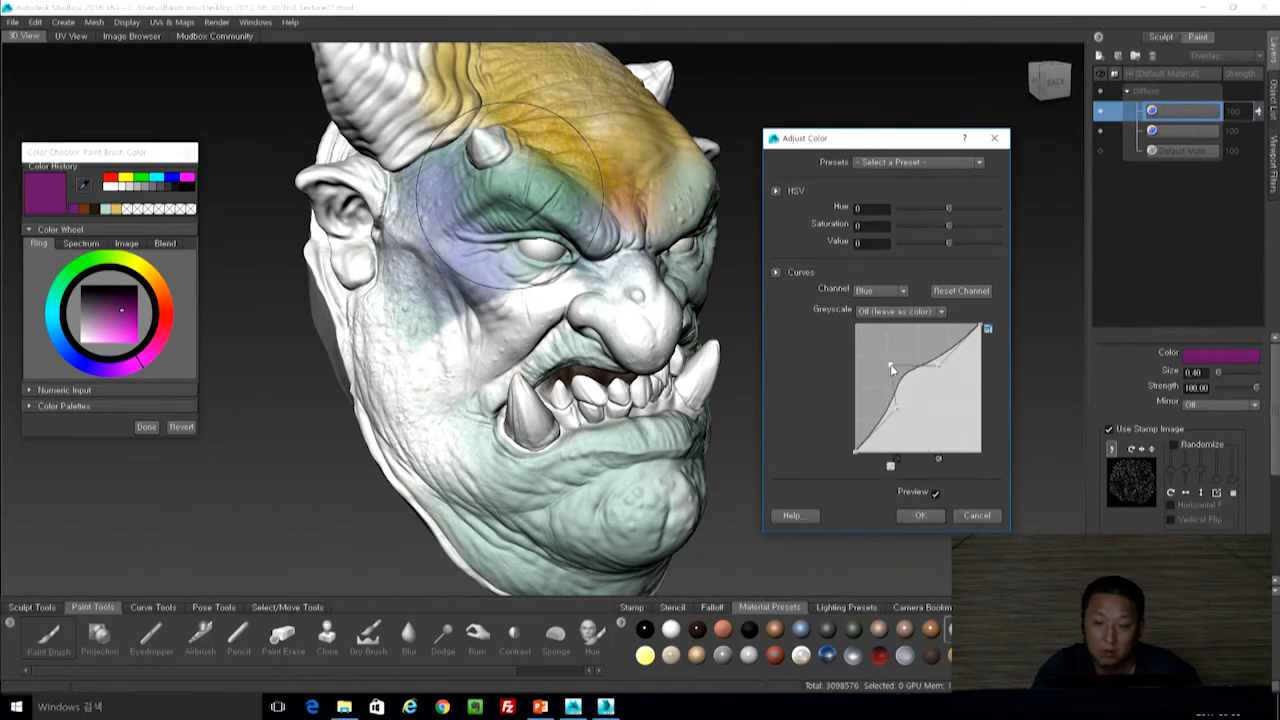
Raise the combined RGB curve well above the diagonal and apply the color adjustment to Paint Layer 2.
{"action": "left_click", "coordinate": [904, 163]}
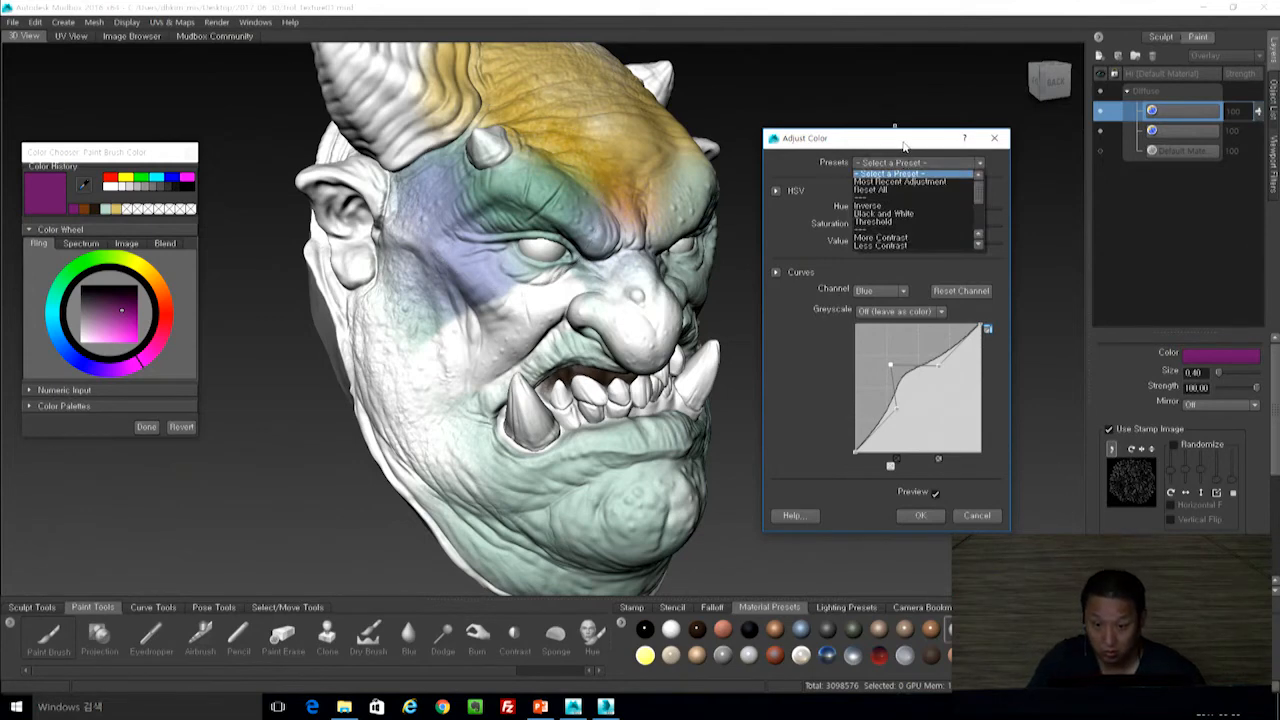
{"action": "left_click", "coordinate": [905, 147]}
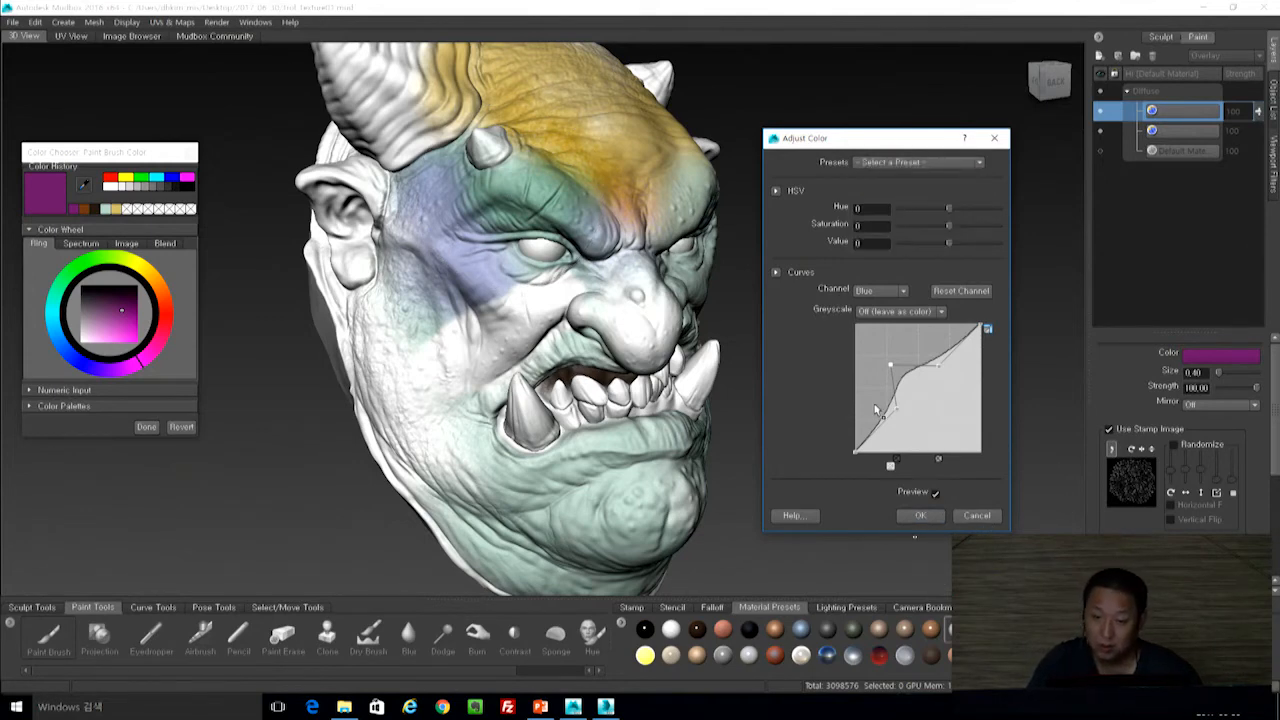
{"action": "left_click", "coordinate": [890, 298]}
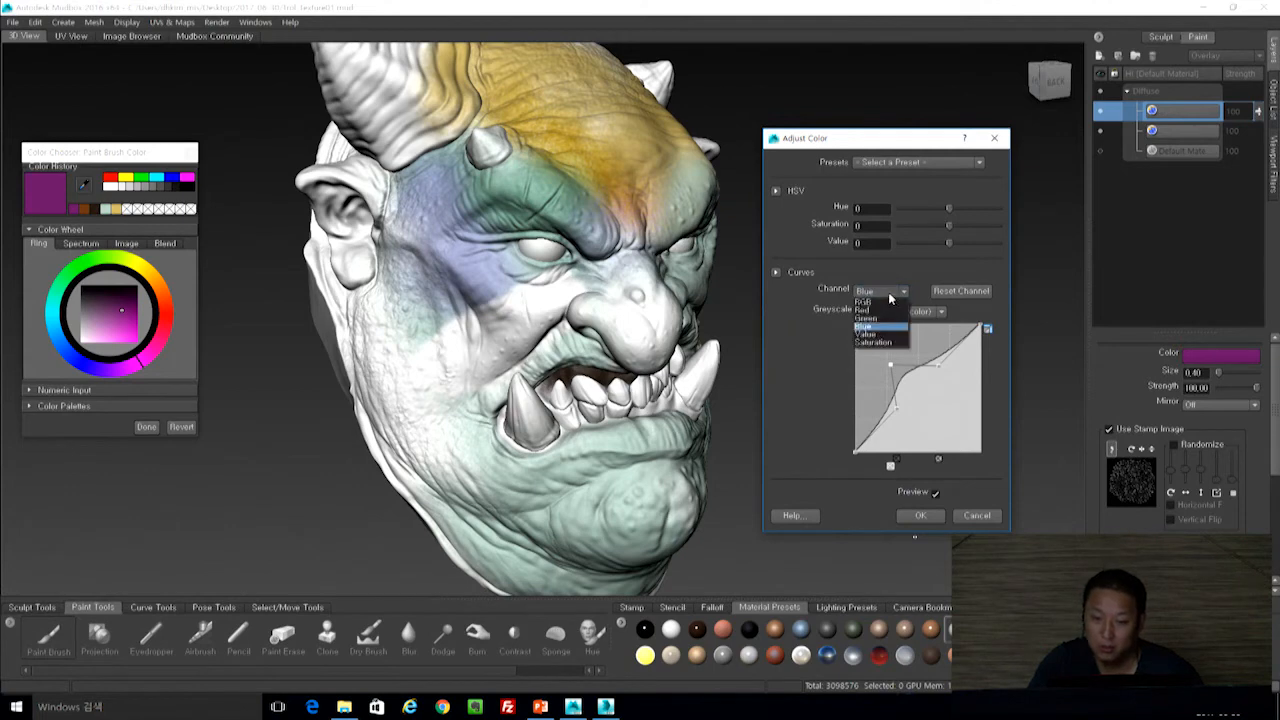
{"action": "left_click", "coordinate": [878, 316]}
{"action": "left_click", "coordinate": [880, 290]}
{"action": "left_click", "coordinate": [863, 301]}
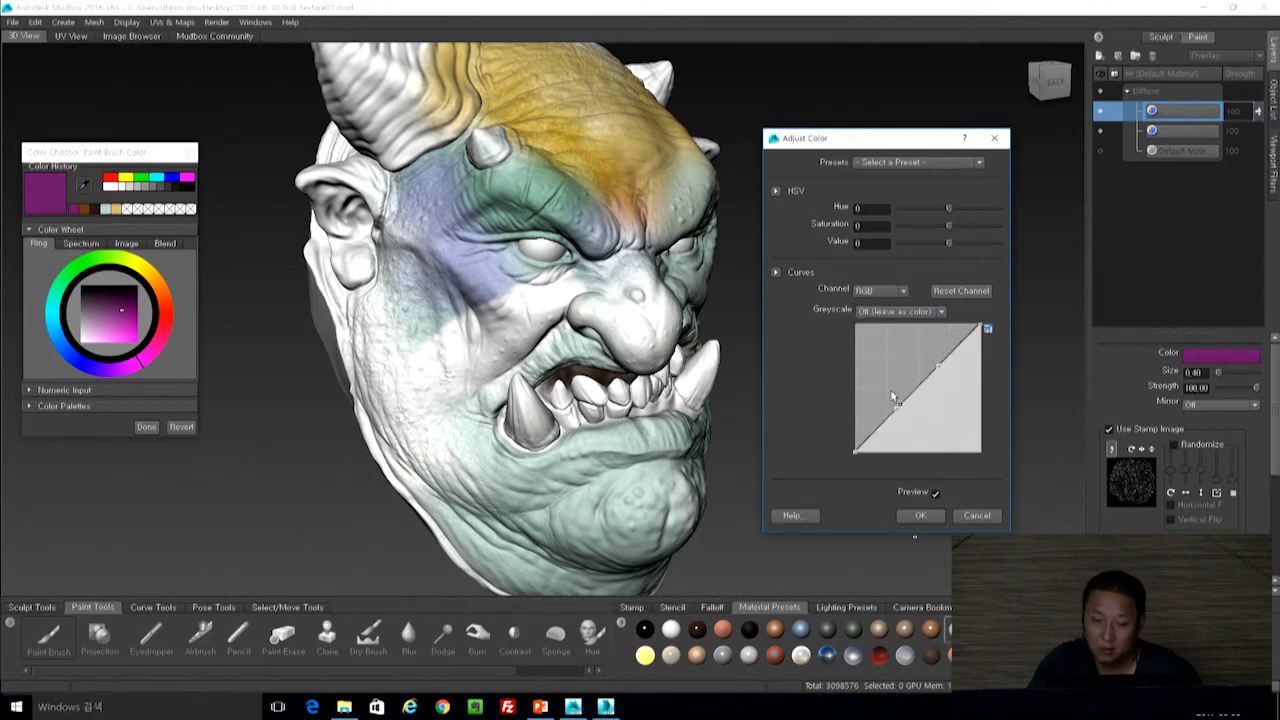
{"action": "mouse_move", "coordinate": [940, 372]}
{"action": "left_mouse_down"}
{"action": "mouse_move", "coordinate": [923, 357]}
{"action": "mouse_move", "coordinate": [882, 428]}
{"action": "mouse_move", "coordinate": [906, 376]}
{"action": "mouse_move", "coordinate": [958, 420]}
{"action": "mouse_move", "coordinate": [886, 380]}
{"action": "left_mouse_up"}
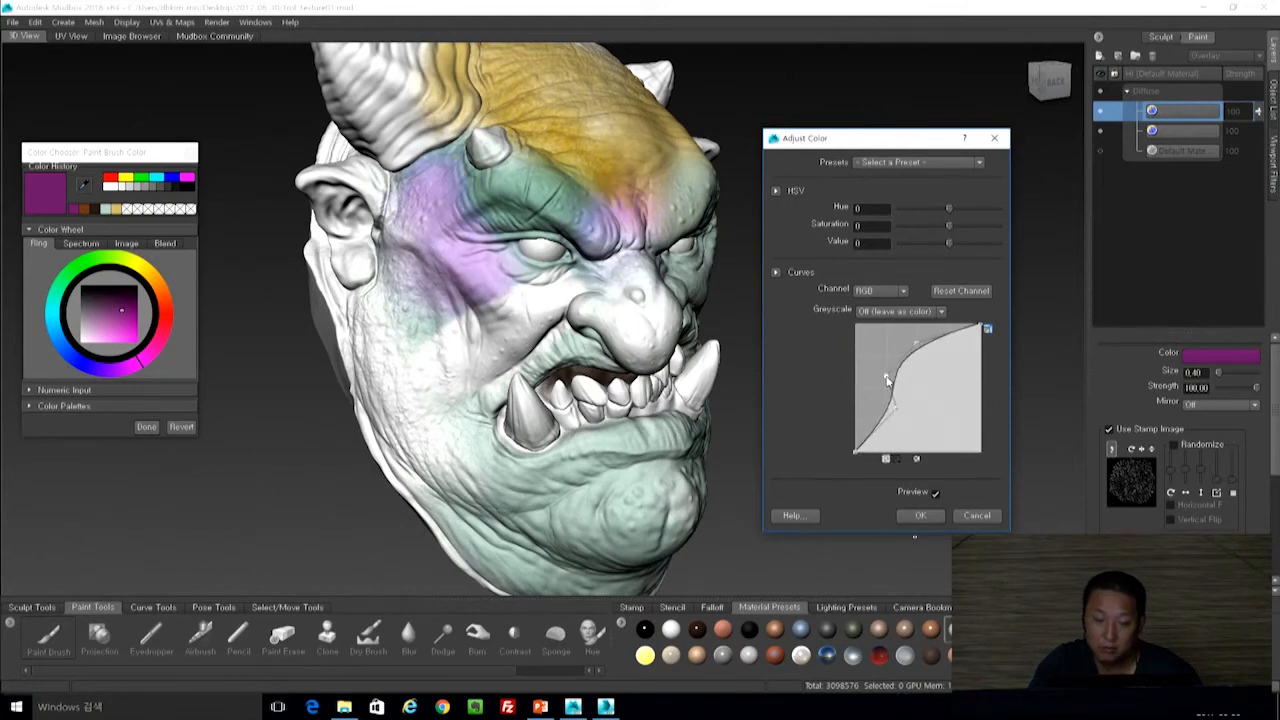
{"action": "left_click", "coordinate": [921, 517]}
Try the Multiply blend mode on Paint Layer 2, and return the layer to Overlay.
{"action": "left_click_drag", "start_coordinate": [803, 80], "coordinate": [640, 98], "text": "alt"}
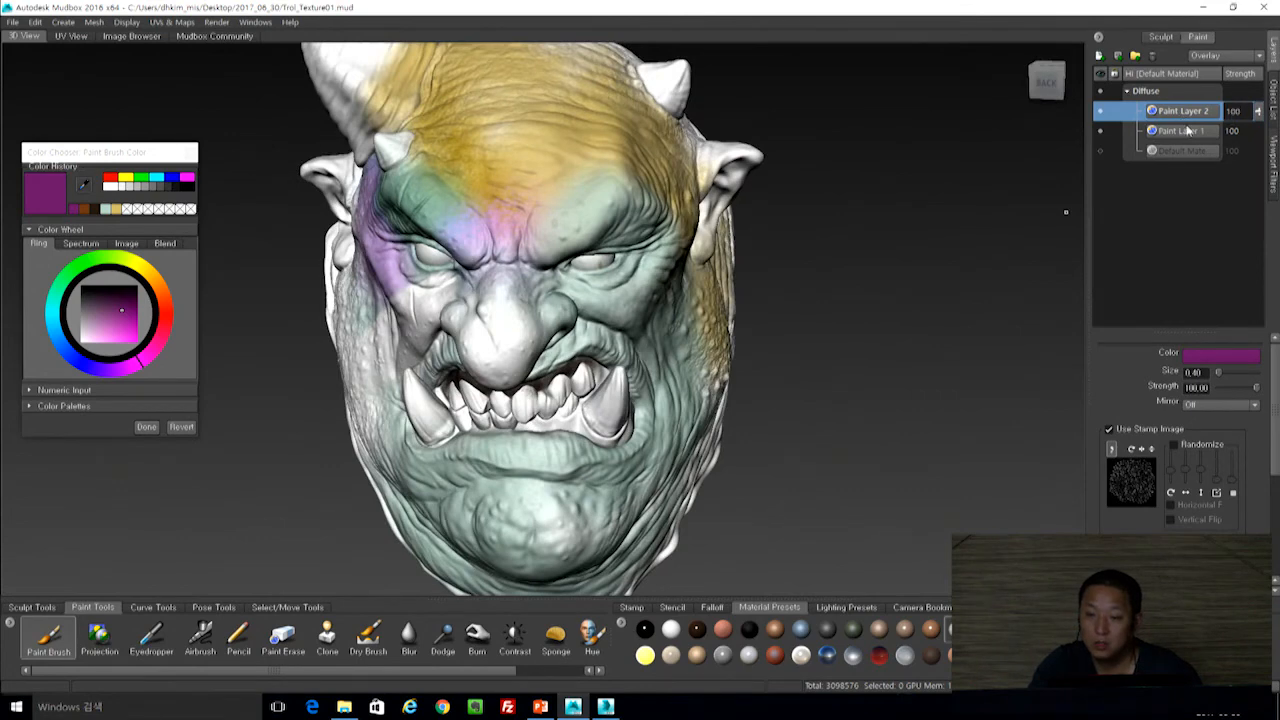
{"action": "left_click", "coordinate": [1219, 58]}
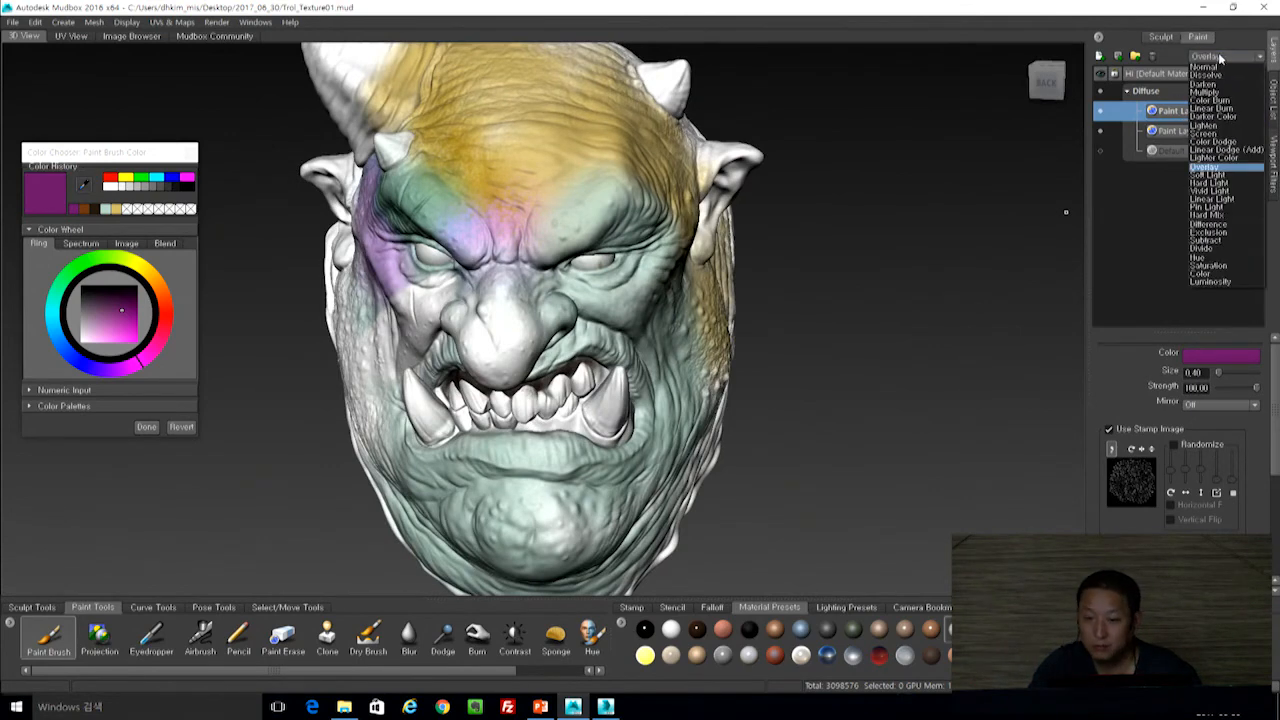
{"action": "left_click", "coordinate": [1207, 91]}
{"action": "left_click_drag", "start_coordinate": [851, 261], "coordinate": [950, 245], "text": "alt"}
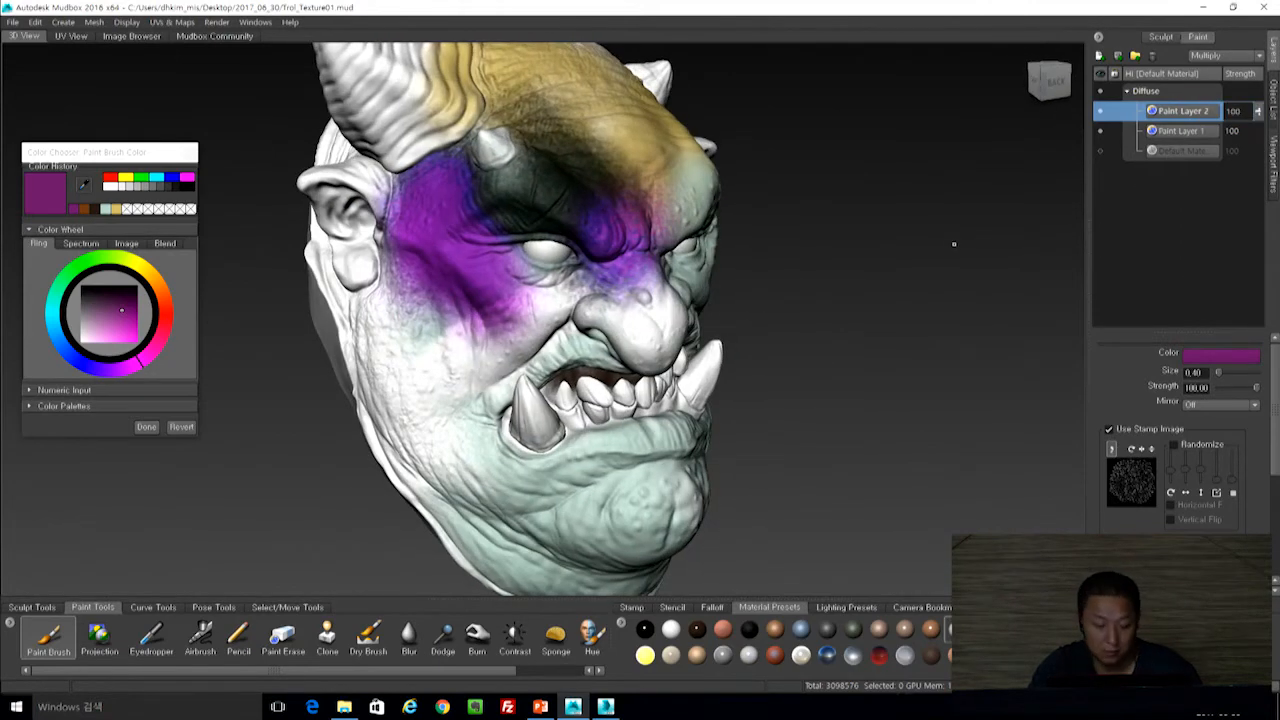
{"action": "left_click", "coordinate": [1218, 56]}
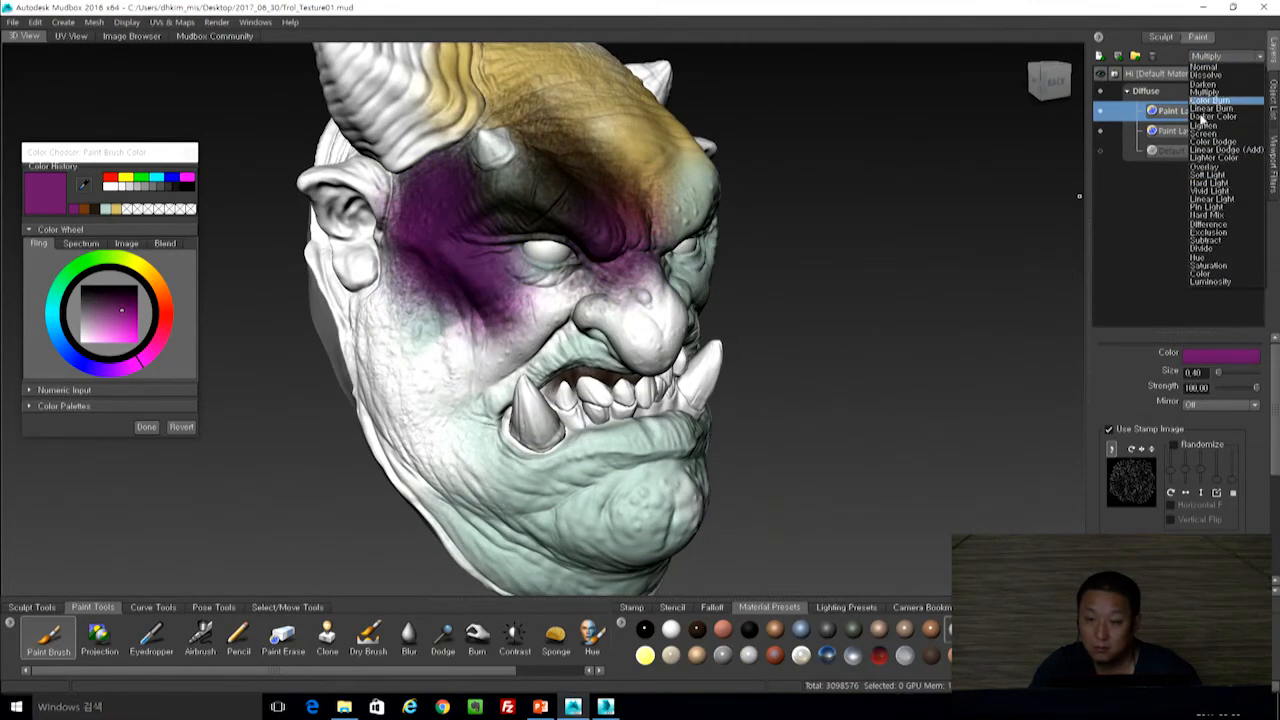
{"action": "left_click", "coordinate": [1210, 176]}
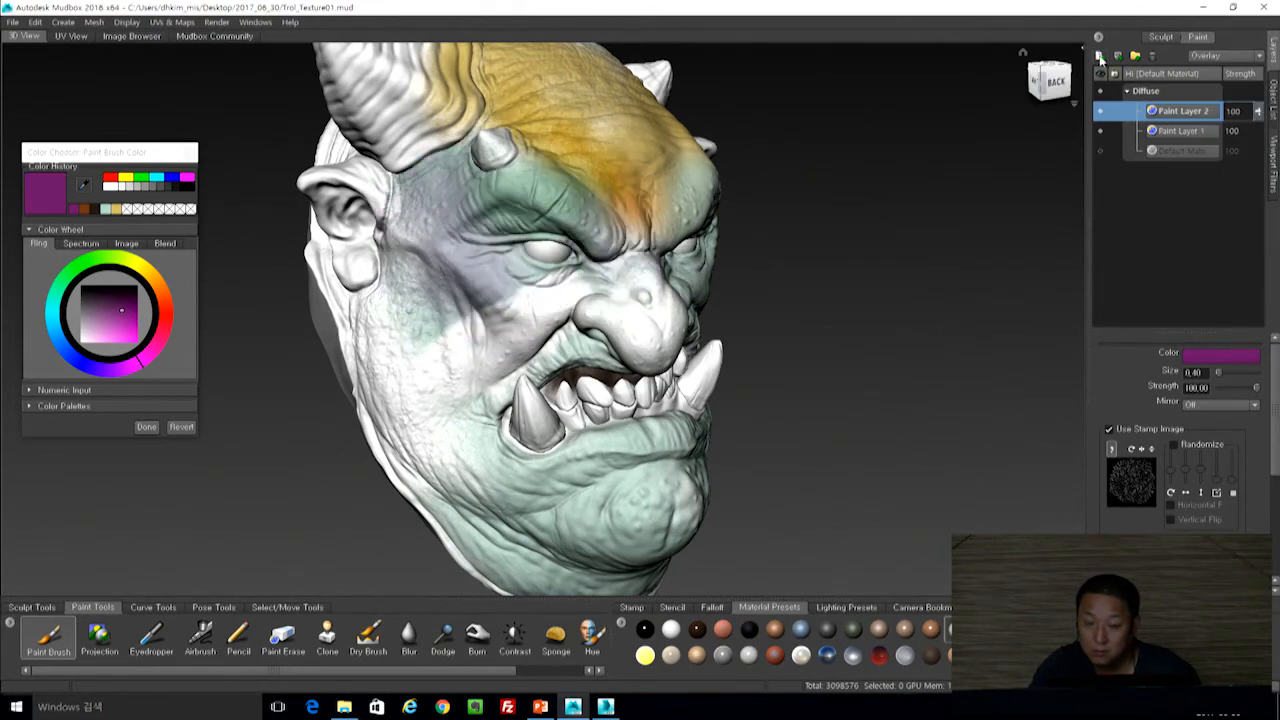
Add a new Diffuse layer named Paint Layer 3 and set its blend mode to Color Dodge.
{"action": "left_click", "coordinate": [1099, 57]}
{"action": "left_click", "coordinate": [660, 393]}
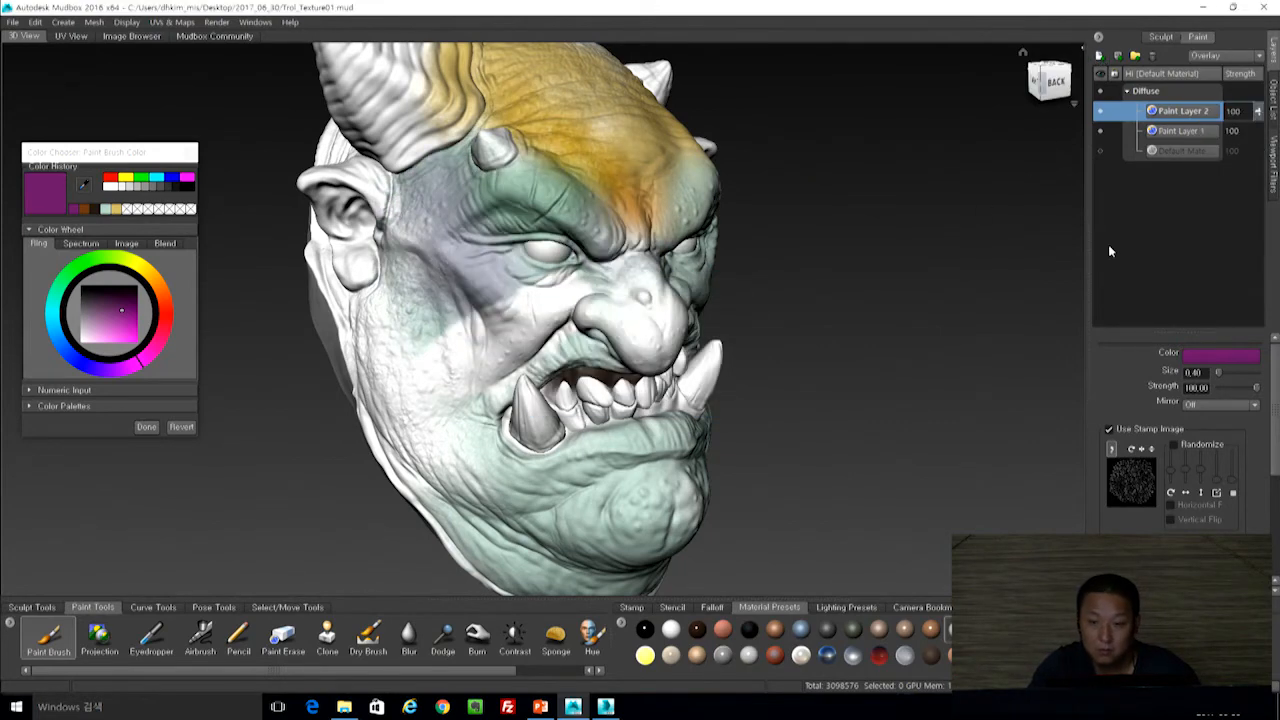
{"action": "left_click", "coordinate": [1220, 57]}
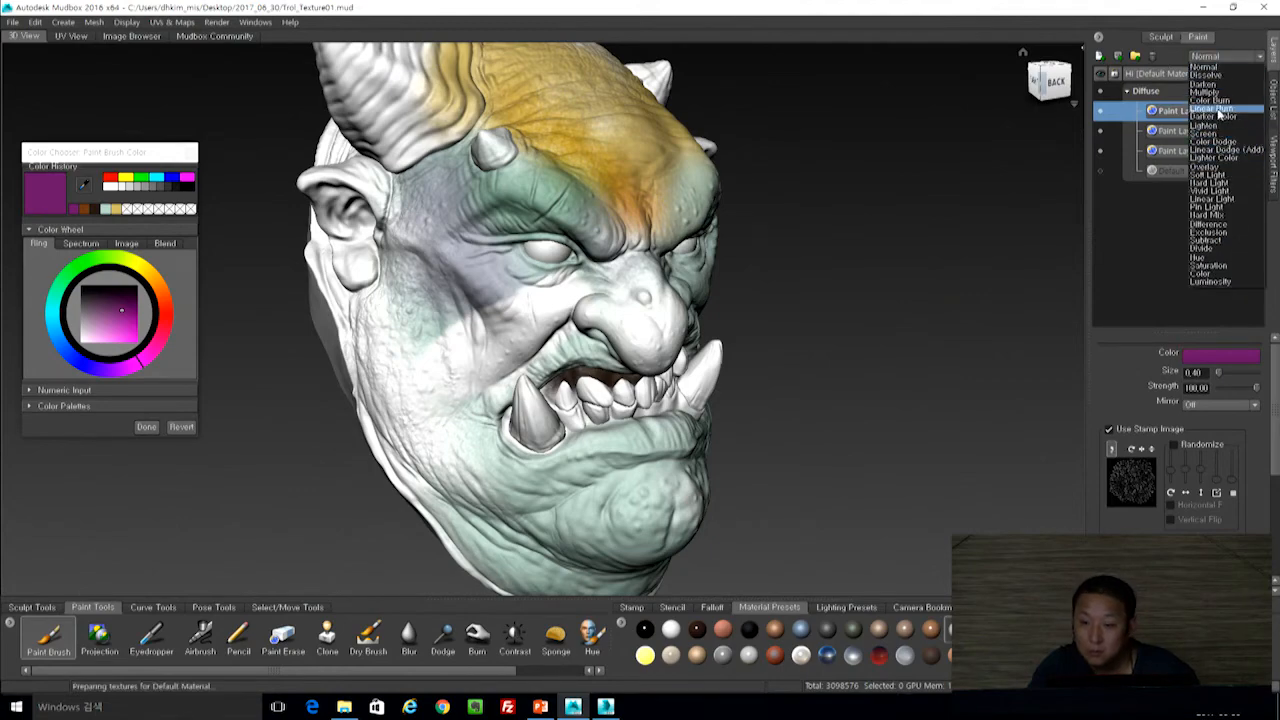
{"action": "left_click", "coordinate": [1222, 142]}
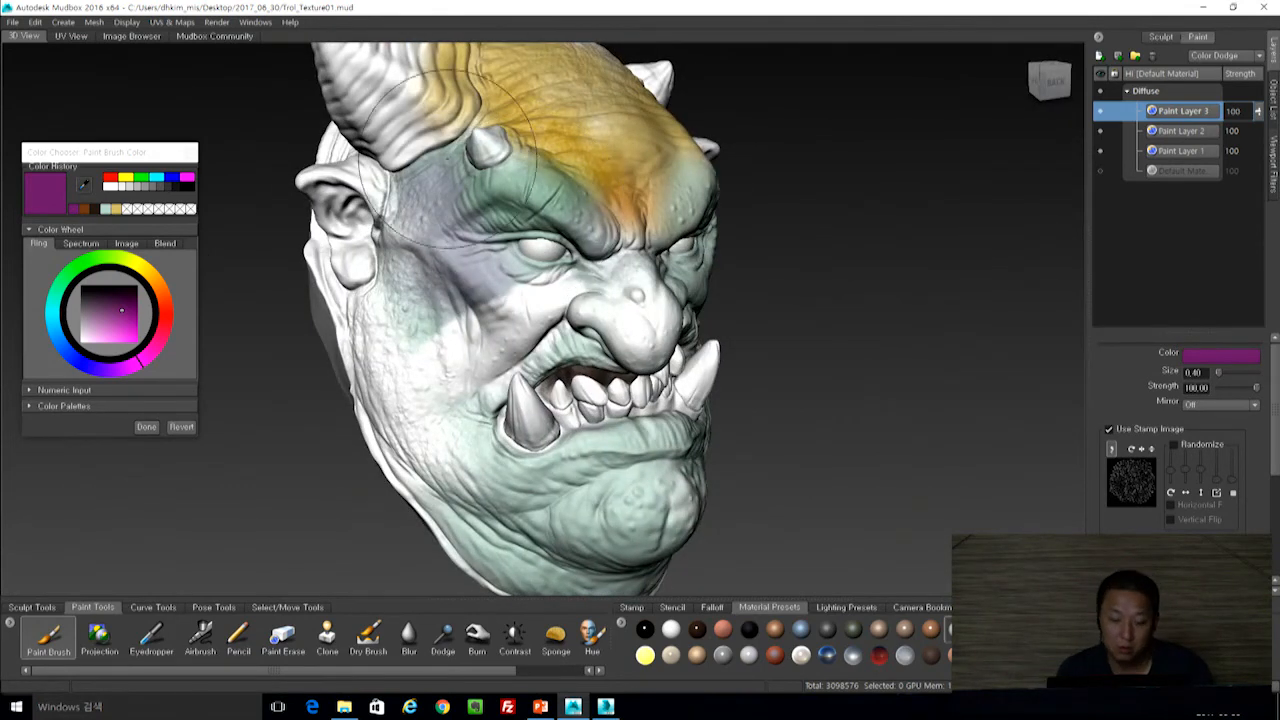
Reduce the brush size to 0.08 and paint purple strokes over the brow and around the eye on Paint Layer 3.
{"action": "key", "text": "b"}
{"action": "left_click_drag", "start_coordinate": [513, 172], "coordinate": [448, 172]}
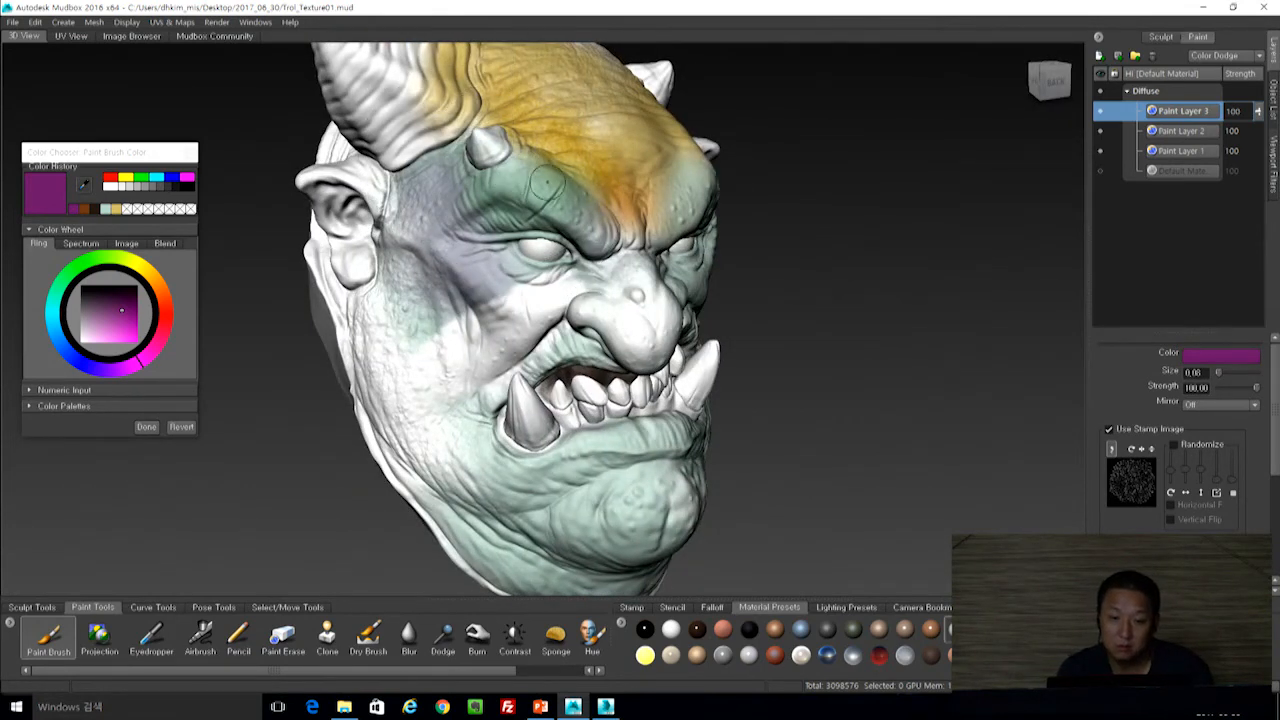
{"action": "left_click_drag", "start_coordinate": [490, 234], "coordinate": [528, 209]}
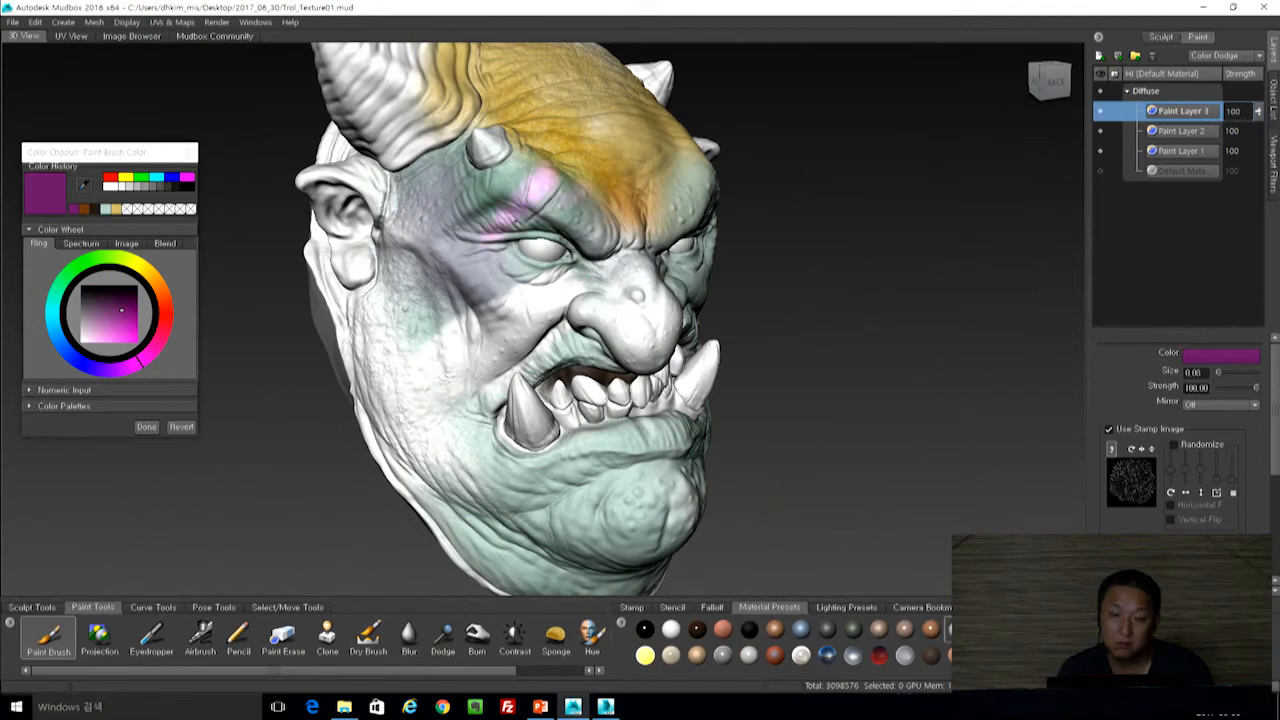
{"action": "mouse_move", "coordinate": [553, 268]}
{"action": "left_mouse_down"}
{"action": "mouse_move", "coordinate": [488, 266]}
{"action": "mouse_move", "coordinate": [440, 222]}
{"action": "left_mouse_up"}
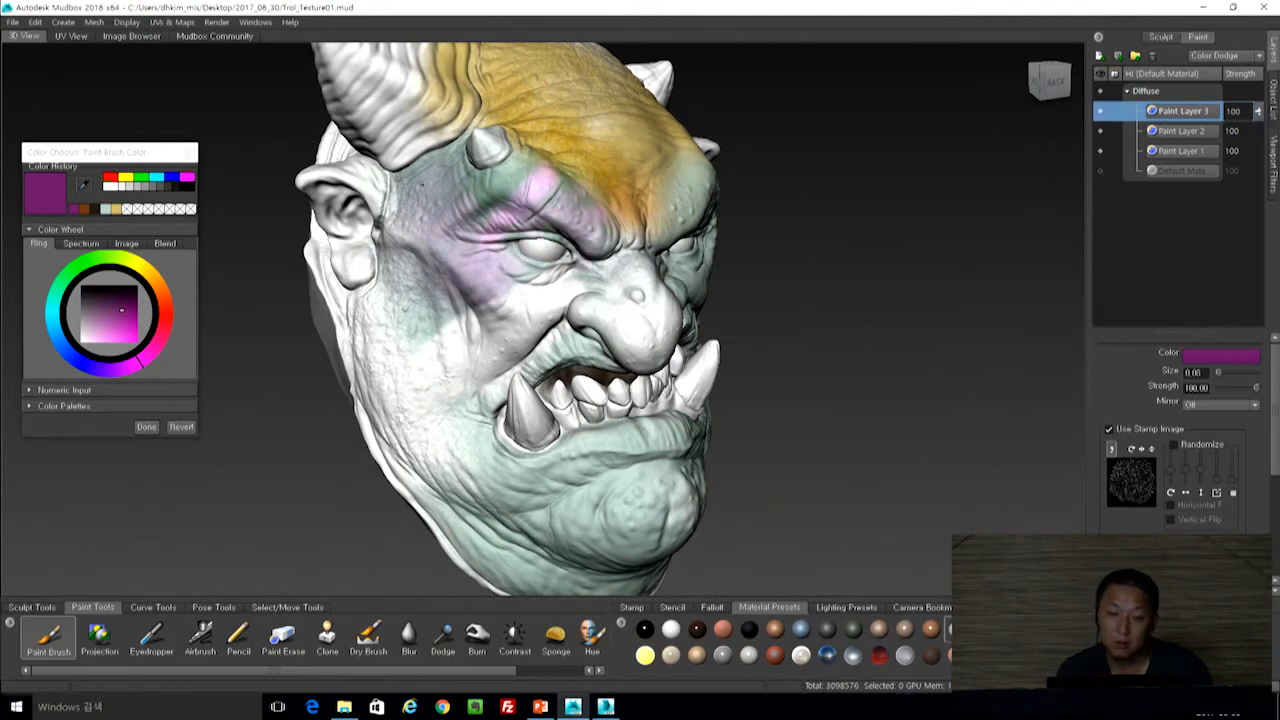
Hide Paint Layers 3, 2 and 1, and show the default material layer with the finished troll texture.
{"action": "mouse_move", "coordinate": [650, 220]}
{"action": "left_mouse_down", "text": "alt"}
{"action": "mouse_move", "coordinate": [440, 205]}
{"action": "mouse_move", "coordinate": [562, 192]}
{"action": "mouse_move", "coordinate": [555, 205]}
{"action": "left_mouse_up", "text": "alt"}
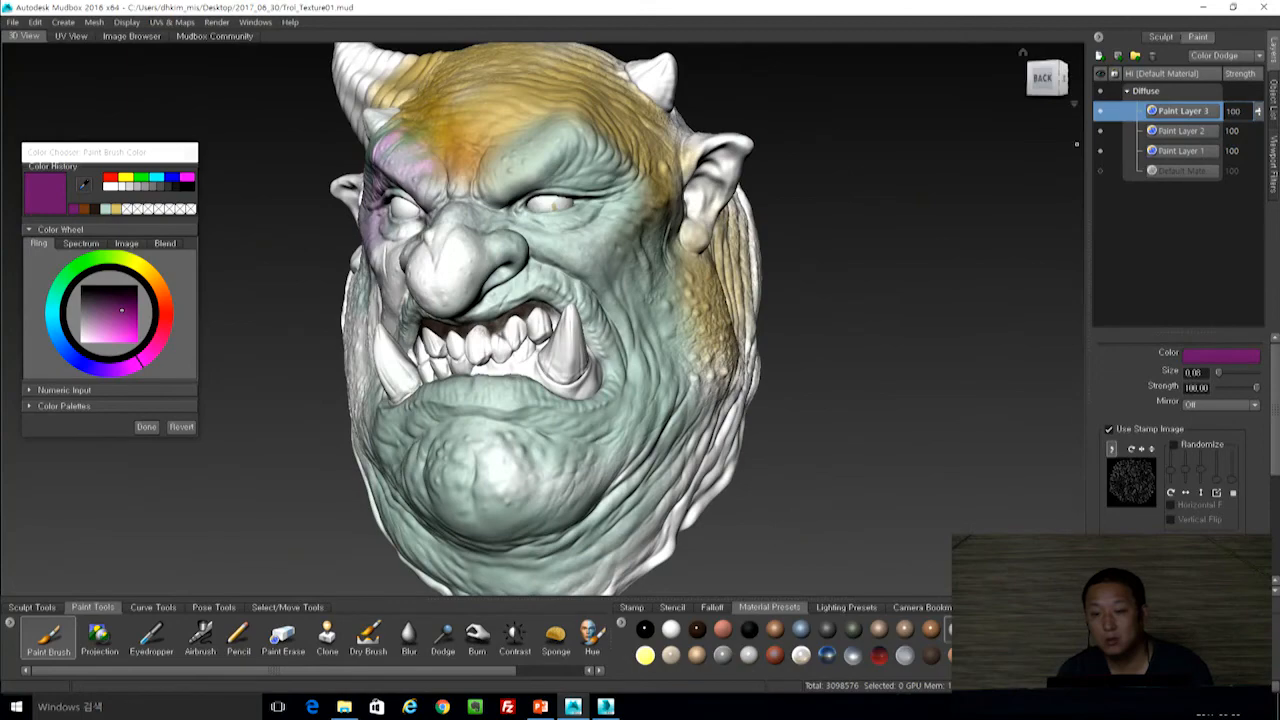
{"action": "left_click", "coordinate": [1101, 112]}
{"action": "left_click", "coordinate": [1101, 131]}
{"action": "left_click", "coordinate": [1101, 151]}
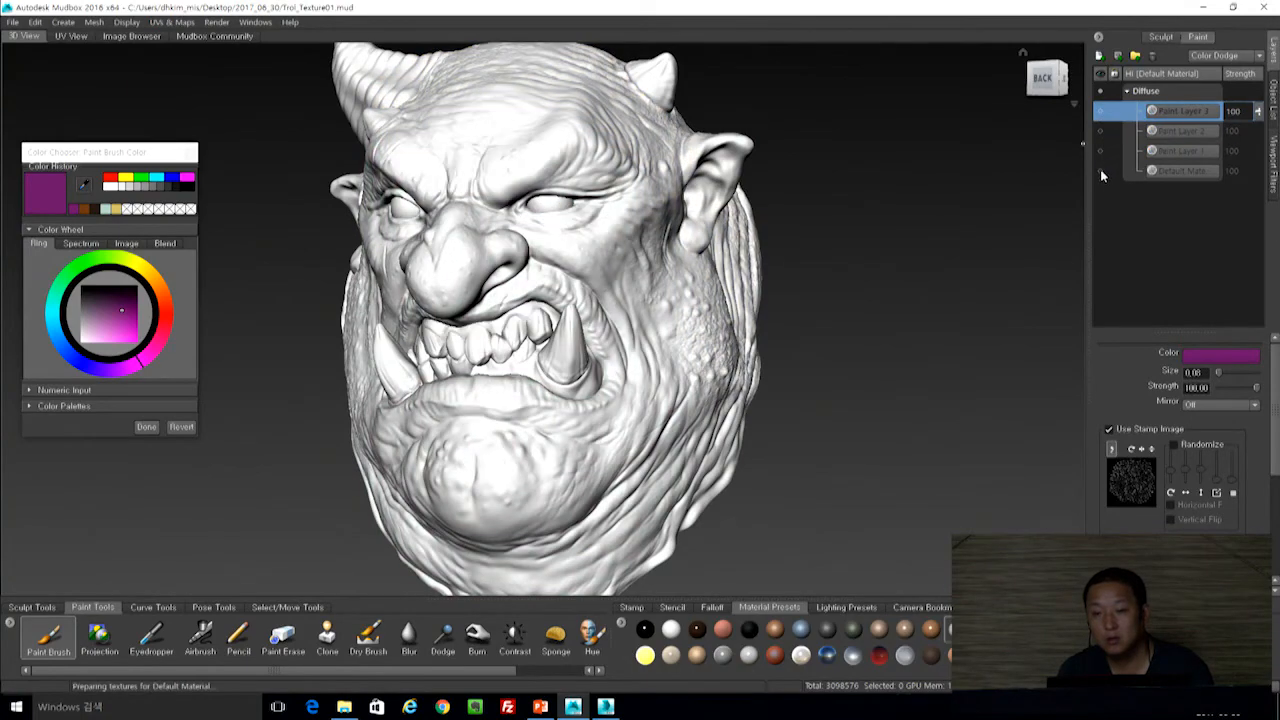
{"action": "left_click", "coordinate": [1101, 171]}
Examine the finished skin texture on the troll head from both sides, the front and closer up.
{"action": "left_click_drag", "start_coordinate": [829, 323], "coordinate": [935, 275], "text": "alt"}
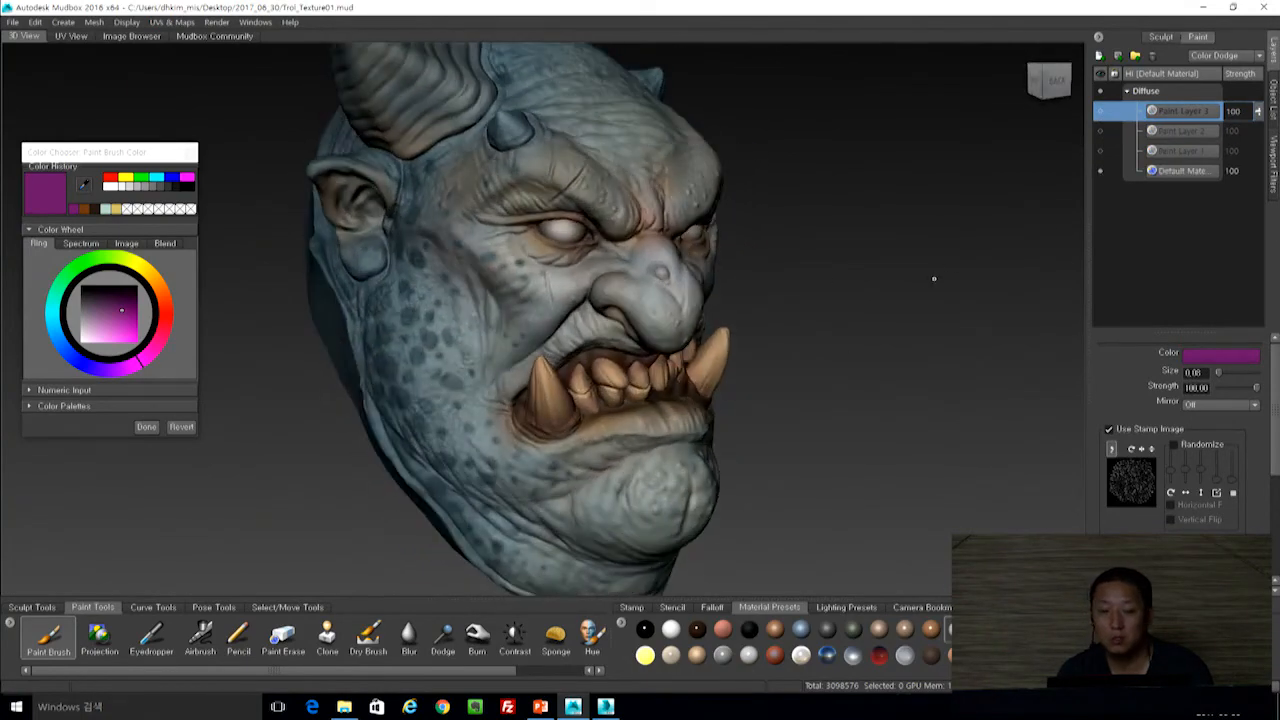
{"action": "right_click_drag", "start_coordinate": [802, 207], "coordinate": [925, 265], "text": "alt"}
{"action": "left_click_drag", "start_coordinate": [960, 300], "coordinate": [906, 377], "text": "alt"}
{"action": "right_click_drag", "start_coordinate": [906, 377], "coordinate": [854, 303], "text": "alt"}
{"action": "left_click_drag", "start_coordinate": [854, 303], "coordinate": [910, 313], "text": "alt"}
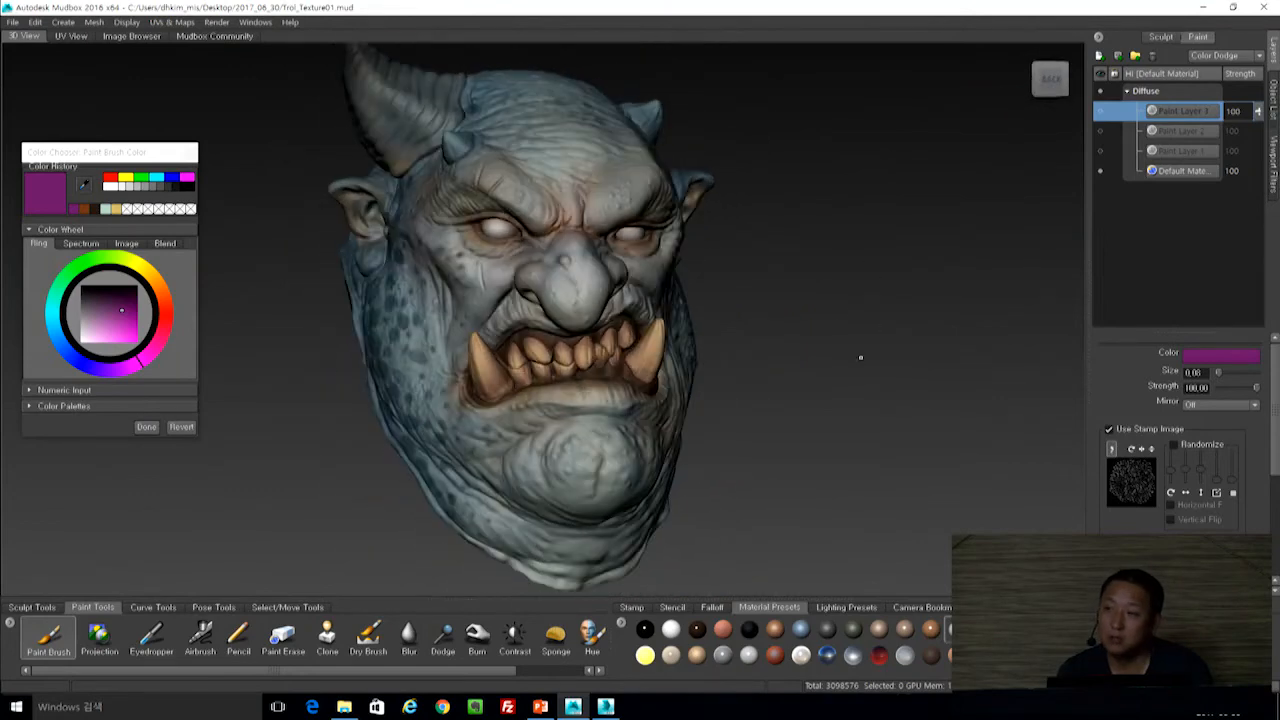
{"action": "mouse_move", "coordinate": [819, 360]}
{"action": "left_mouse_down", "text": "alt"}
{"action": "mouse_move", "coordinate": [845, 362]}
{"action": "mouse_move", "coordinate": [790, 378]}
{"action": "mouse_move", "coordinate": [817, 375]}
{"action": "left_mouse_up", "text": "alt"}
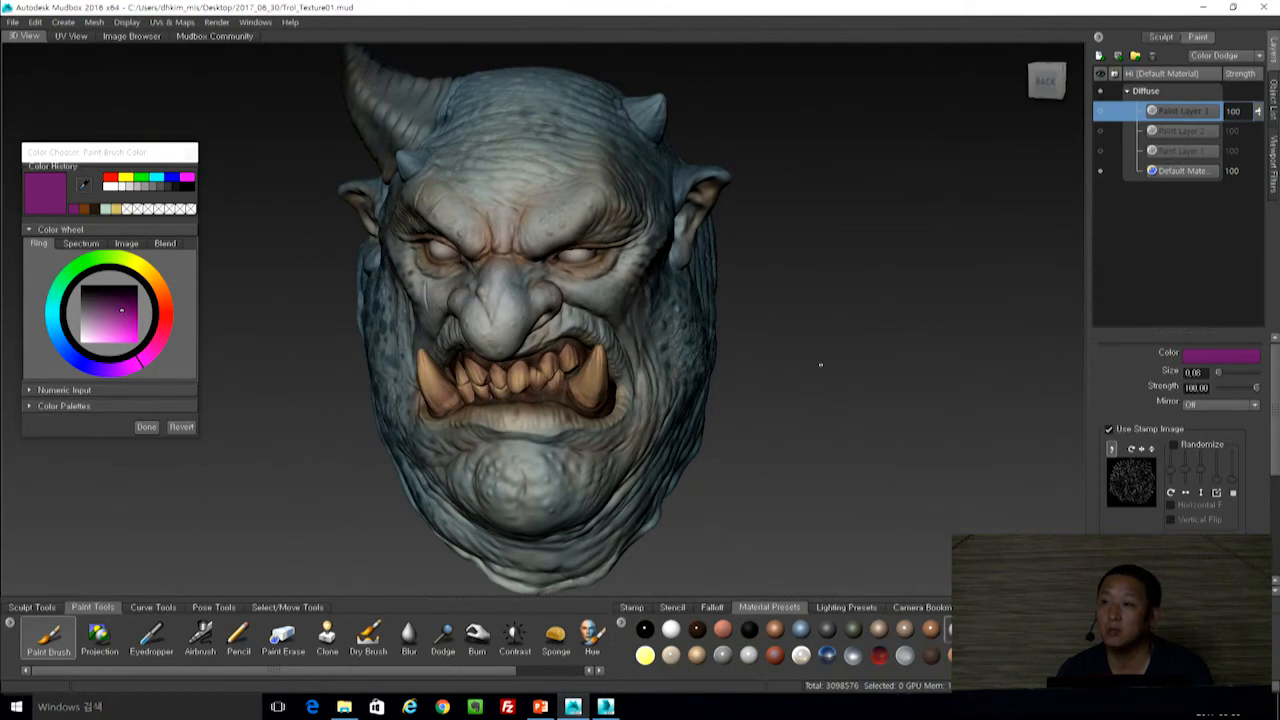
{"action": "left_click_drag", "start_coordinate": [789, 338], "coordinate": [723, 330], "text": "alt"}
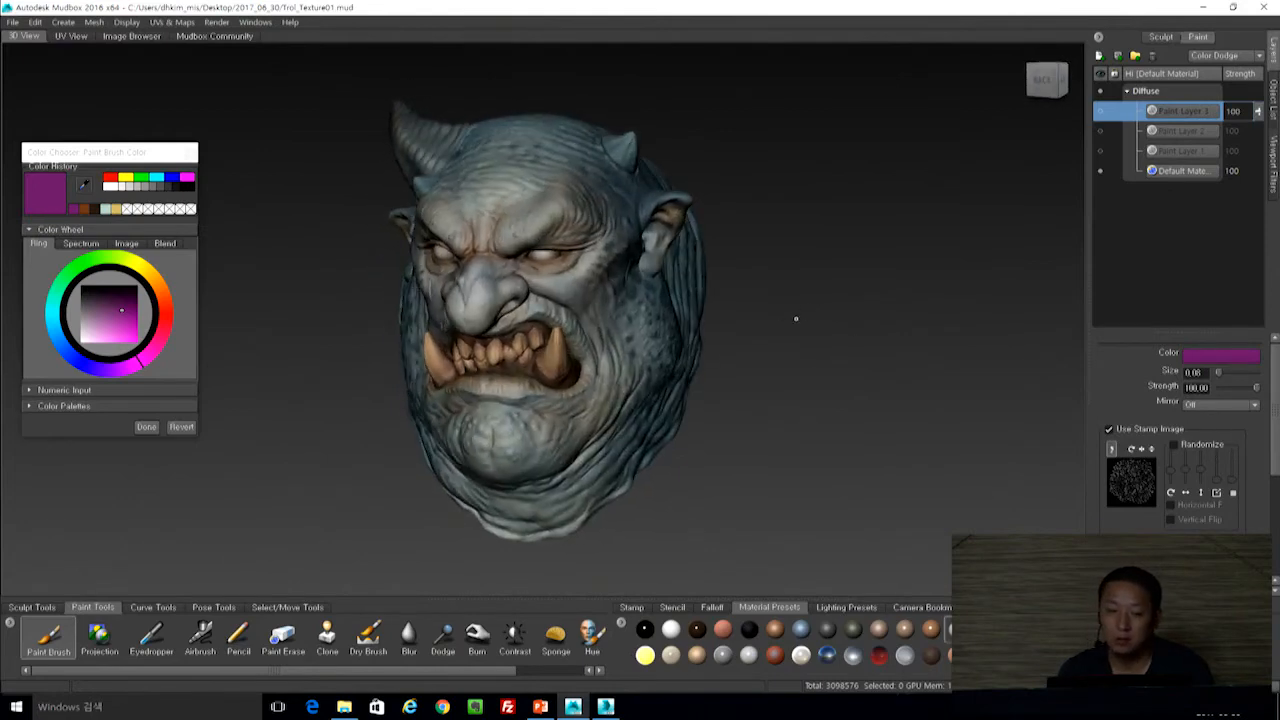
{"action": "right_click_drag", "start_coordinate": [796, 318], "coordinate": [810, 280], "text": "alt"}
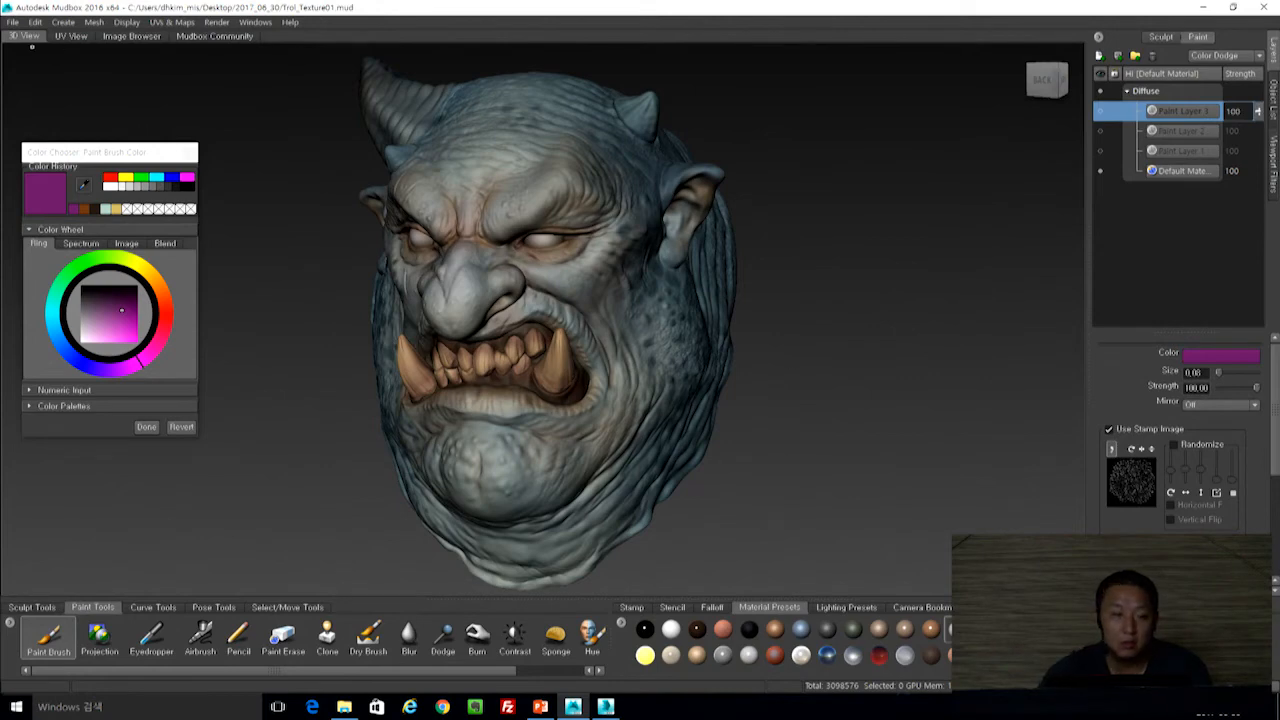
Open the scene Trol_Texture02.mud without saving the changes to the current scene.
{"action": "left_click", "coordinate": [14, 22]}
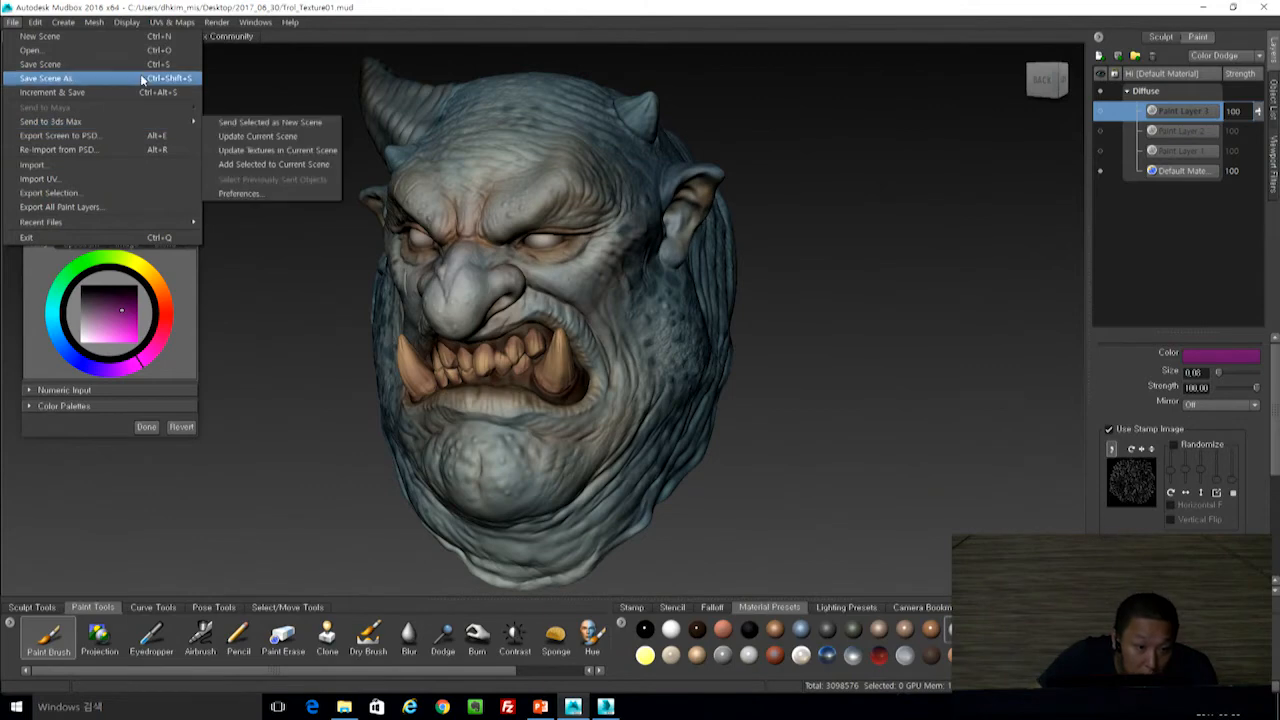
{"action": "mouse_move", "coordinate": [88, 123]}
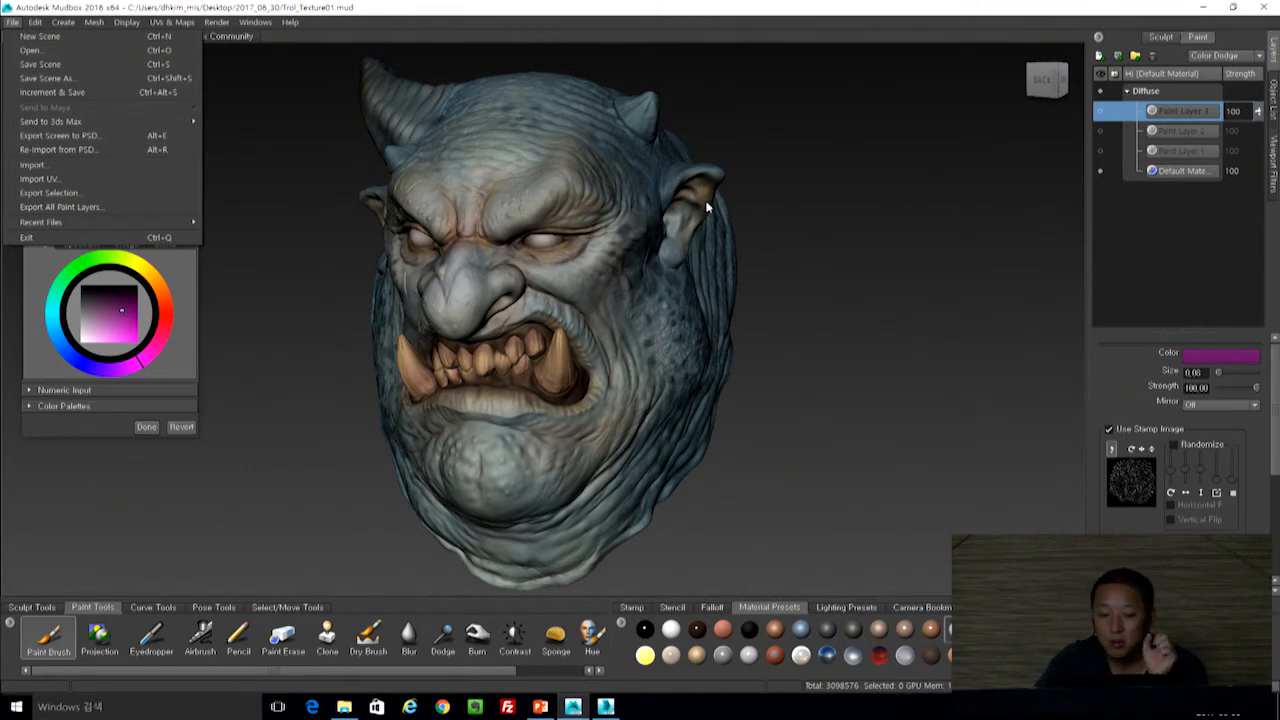
{"action": "left_click", "coordinate": [36, 52]}
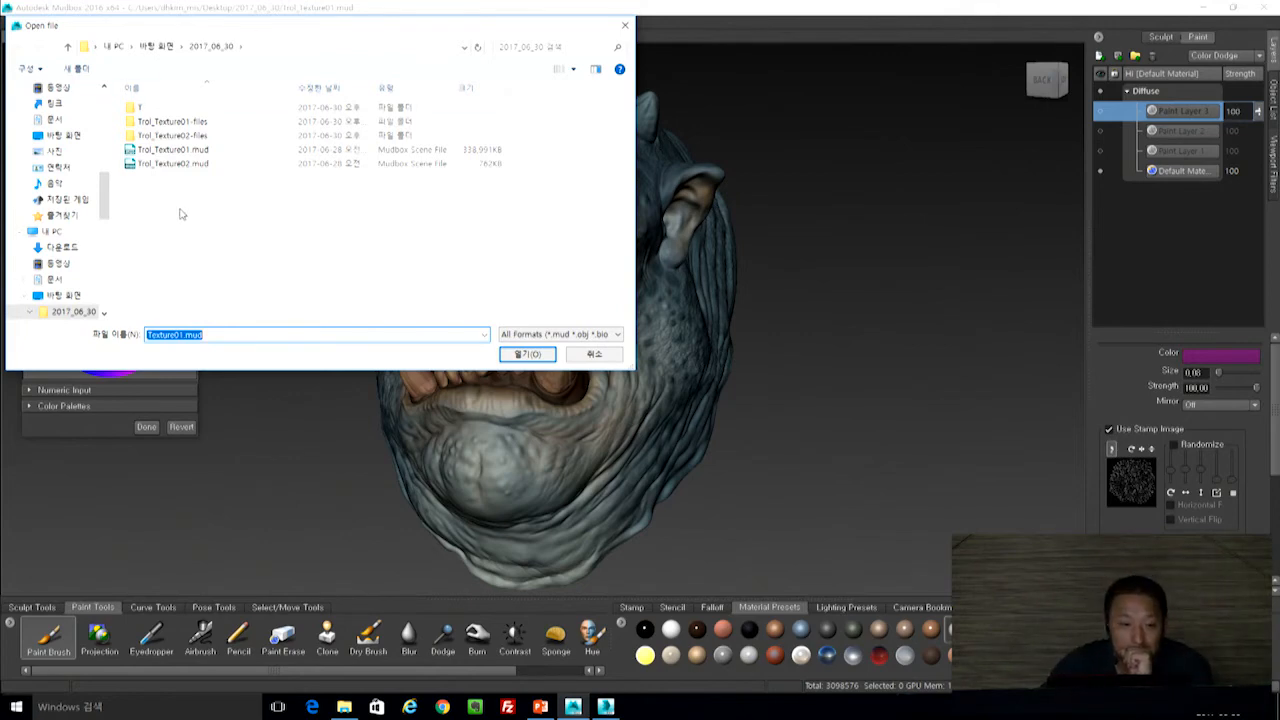
{"action": "double_click", "coordinate": [177, 163]}
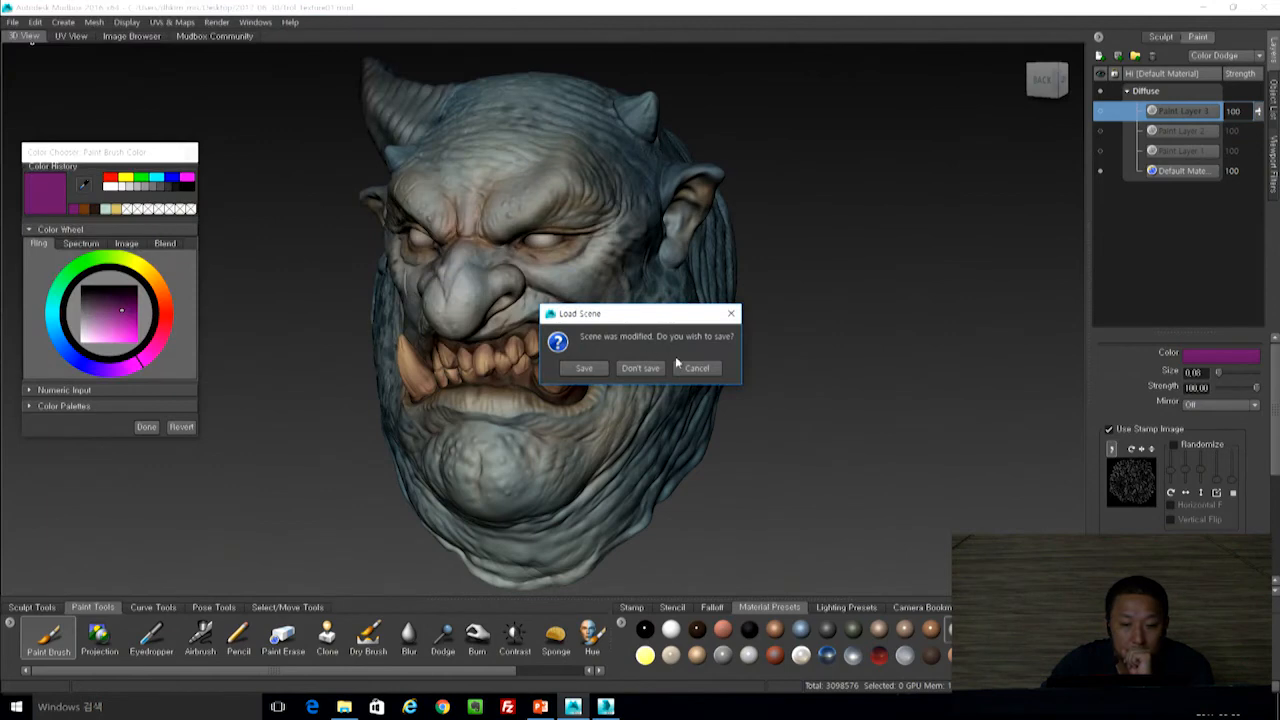
{"action": "left_click", "coordinate": [638, 368]}
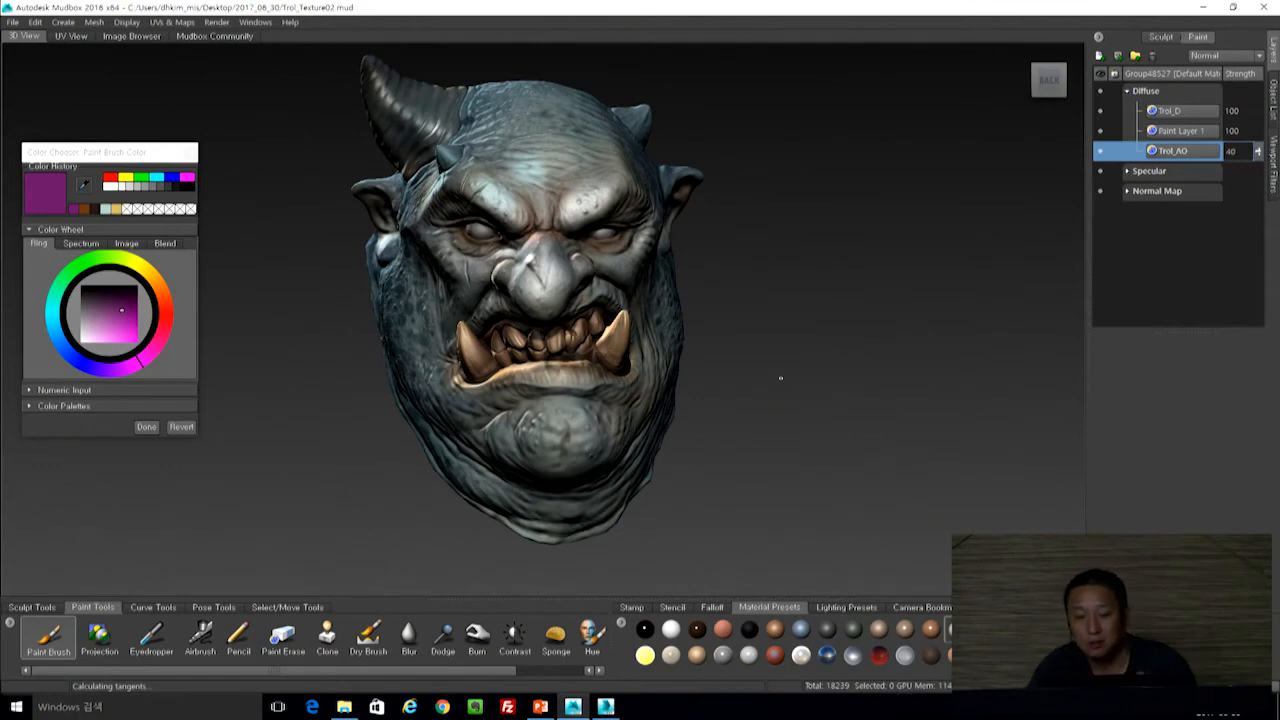
Delete the two point lights Light 02 and Light 03 from the scene.
{"action": "left_click_drag", "start_coordinate": [760, 360], "coordinate": [700, 362], "text": "alt"}
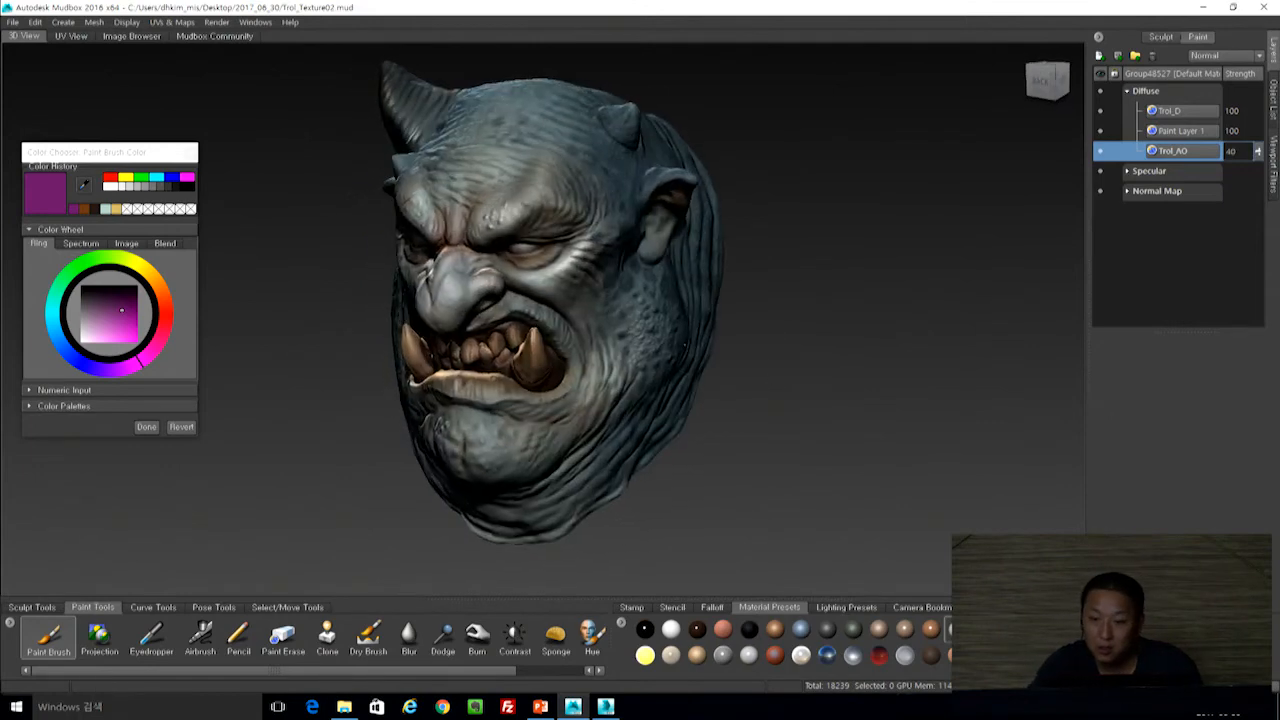
{"action": "left_click_drag", "start_coordinate": [771, 286], "coordinate": [830, 282], "text": "alt"}
{"action": "left_click", "coordinate": [1274, 118]}
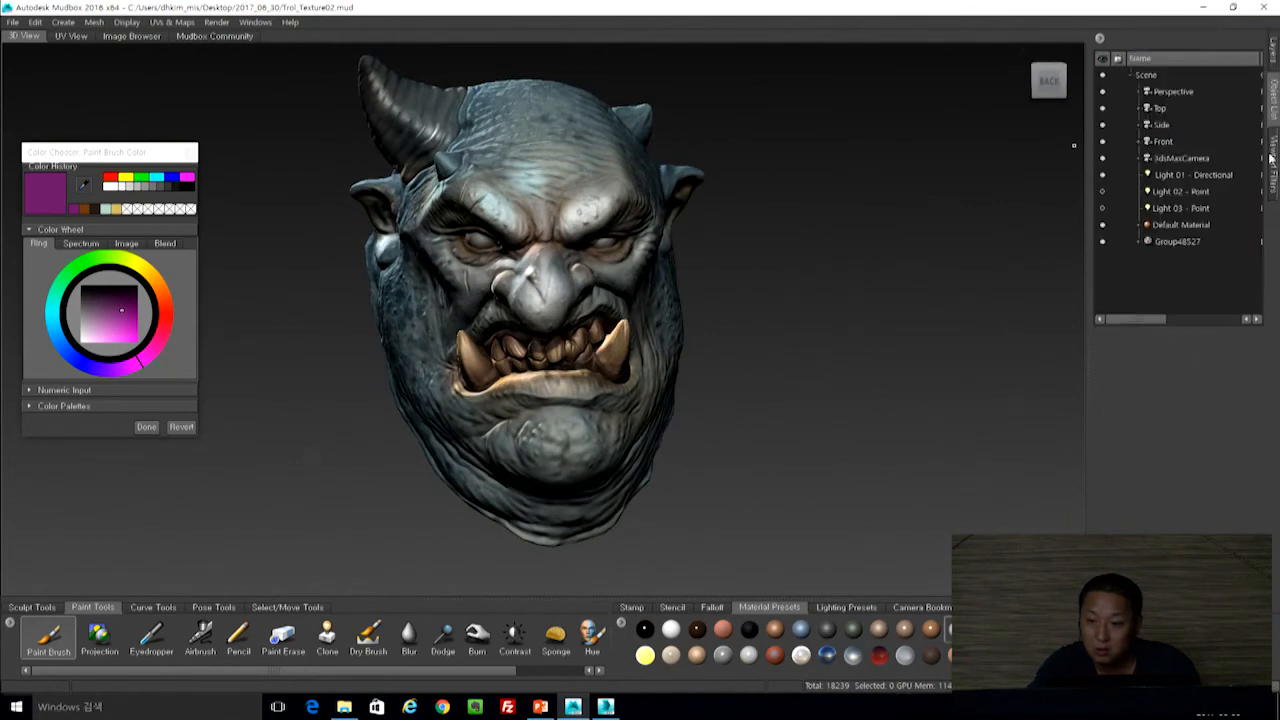
{"action": "left_click", "coordinate": [1168, 193]}
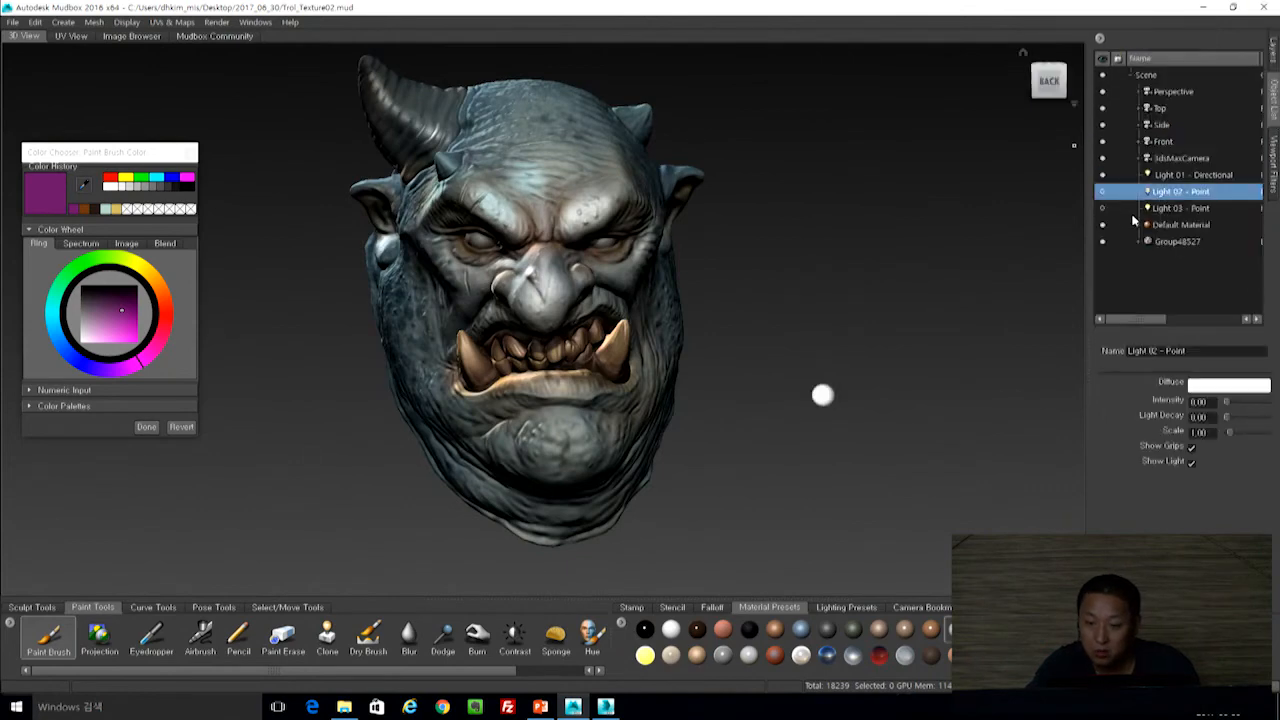
{"action": "right_click", "coordinate": [1168, 193]}
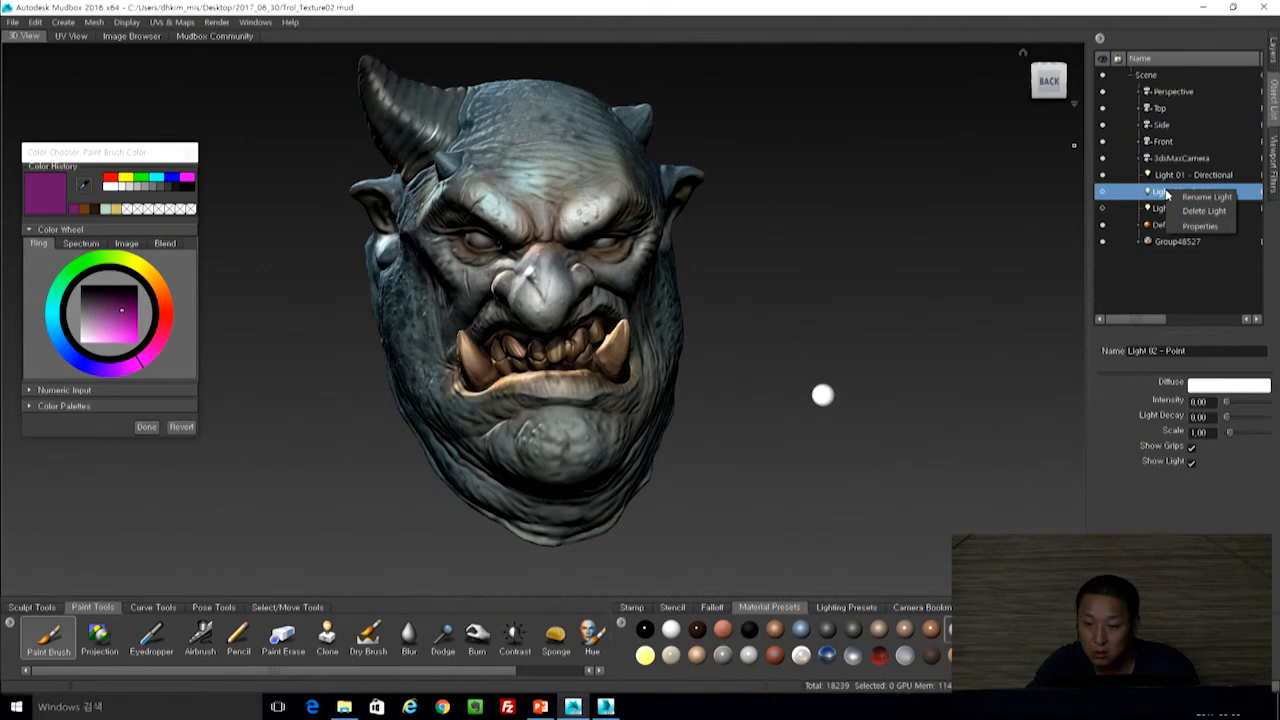
{"action": "left_click", "coordinate": [1190, 212]}
{"action": "right_click", "coordinate": [1172, 200]}
{"action": "left_click", "coordinate": [1181, 215]}
Examine how the remaining directional light falls on the troll's face, from the front and closer up from the side.
{"action": "mouse_move", "coordinate": [823, 218]}
{"action": "left_mouse_down", "text": "alt"}
{"action": "mouse_move", "coordinate": [640, 222]}
{"action": "mouse_move", "coordinate": [832, 218]}
{"action": "left_mouse_up", "text": "alt"}
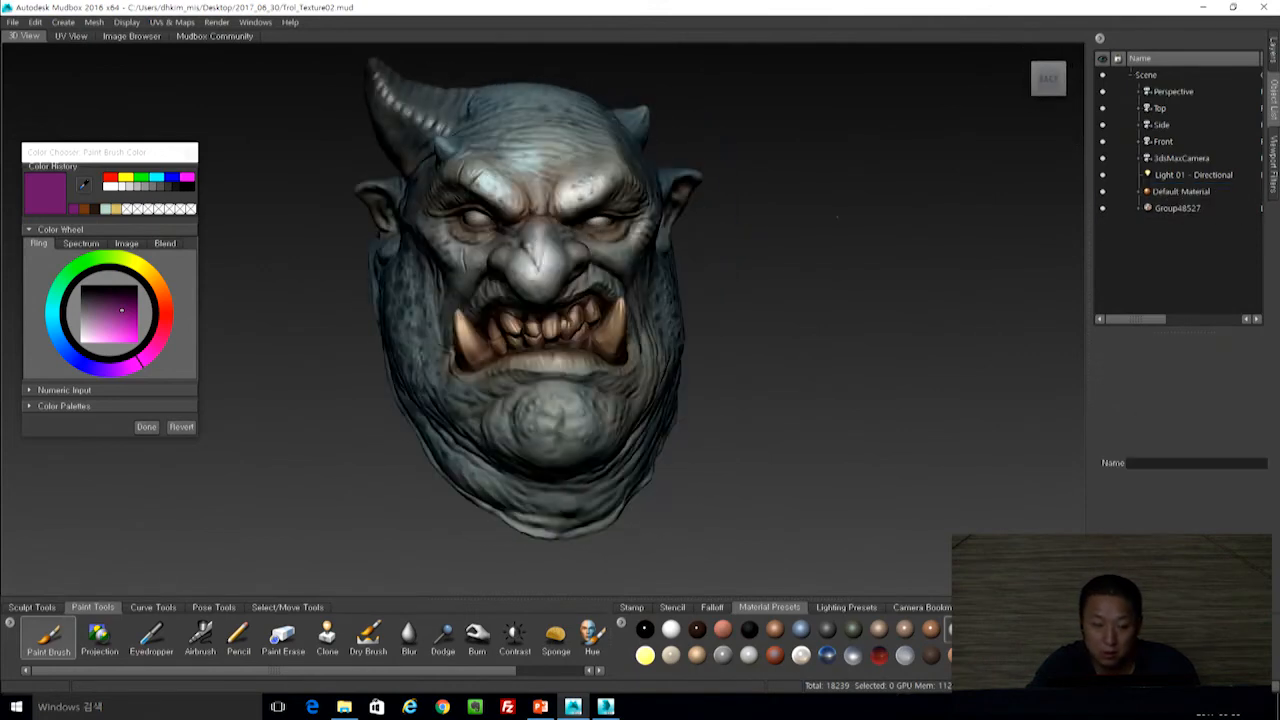
{"action": "right_click_drag", "start_coordinate": [754, 177], "coordinate": [783, 289], "text": "alt"}
{"action": "left_click_drag", "start_coordinate": [783, 289], "coordinate": [850, 322], "text": "alt"}
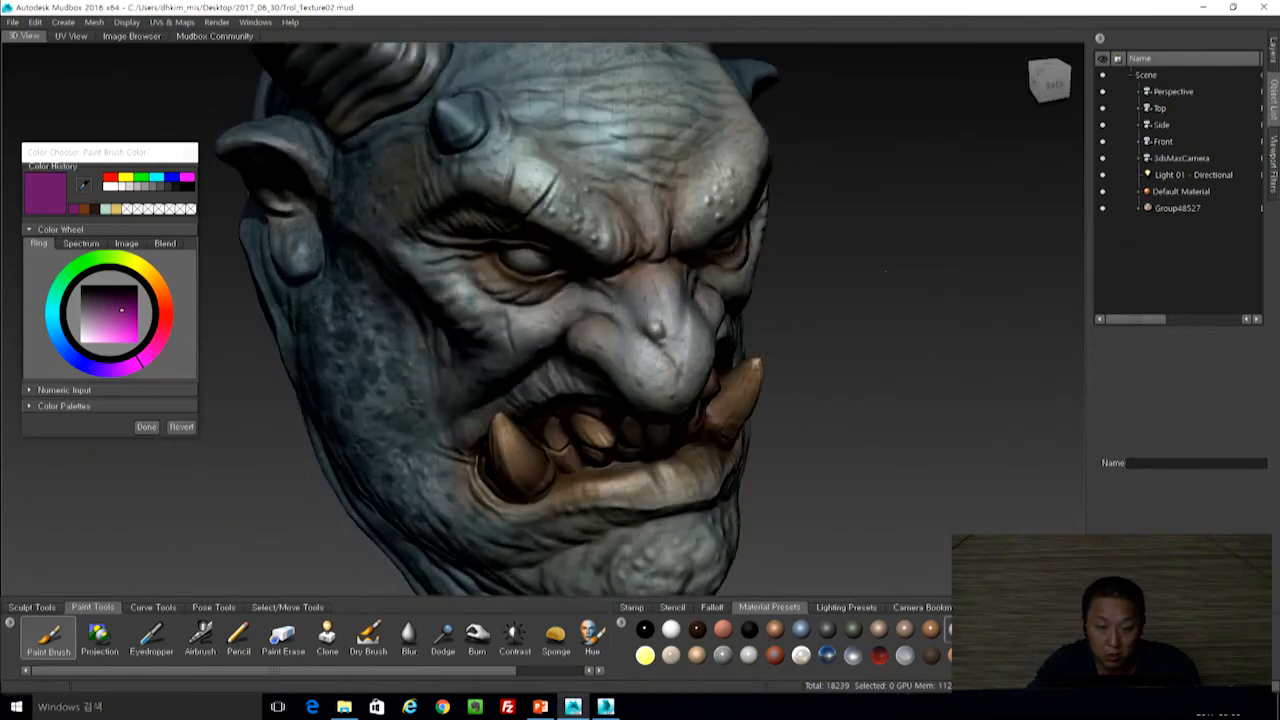
{"action": "right_click_drag", "start_coordinate": [850, 322], "coordinate": [748, 275], "text": "alt"}
{"action": "mouse_move", "coordinate": [748, 275]}
{"action": "left_mouse_down", "text": "alt"}
{"action": "mouse_move", "coordinate": [808, 270]}
{"action": "mouse_move", "coordinate": [732, 277]}
{"action": "left_mouse_up", "text": "alt"}
{"action": "right_click_drag", "start_coordinate": [732, 277], "coordinate": [782, 300], "text": "alt"}
{"action": "left_click_drag", "start_coordinate": [782, 300], "coordinate": [898, 275], "text": "alt"}
Hide Trol_D, Paint Layer 1 and Trol_AO in the Diffuse channel and both layers in the Specular channel.
{"action": "left_click", "coordinate": [1273, 51]}
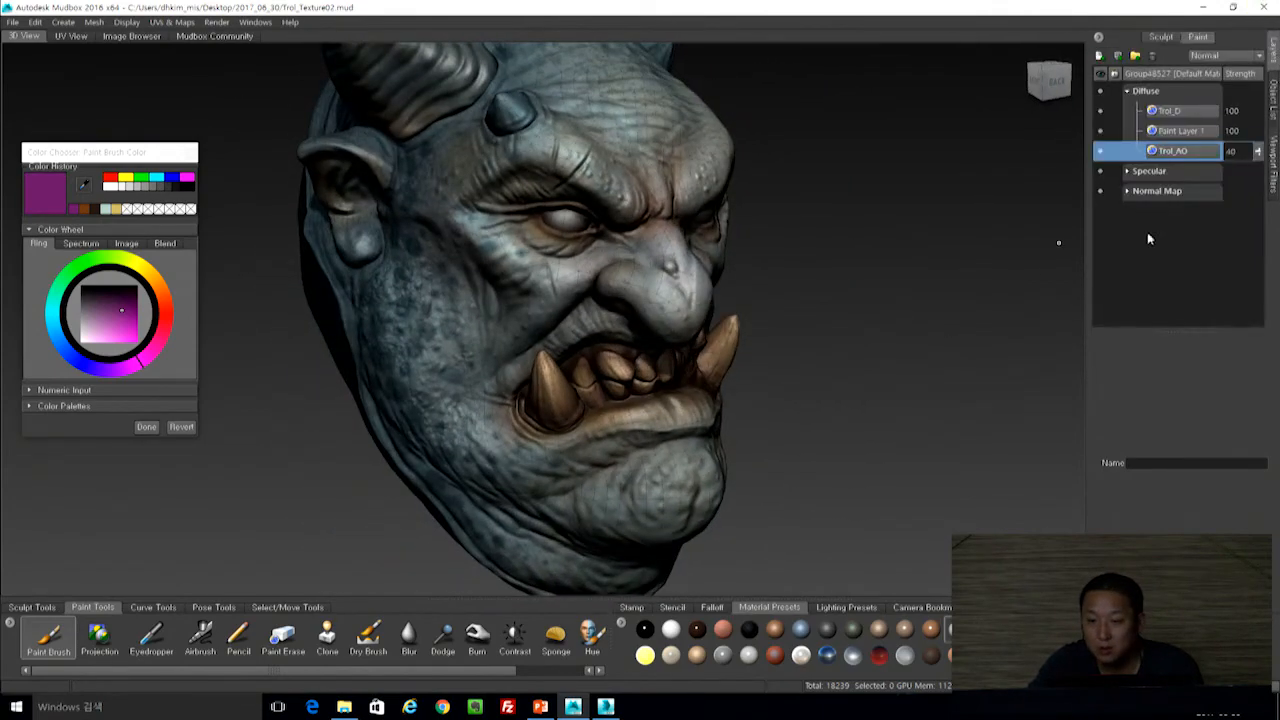
{"action": "left_click", "coordinate": [1100, 111]}
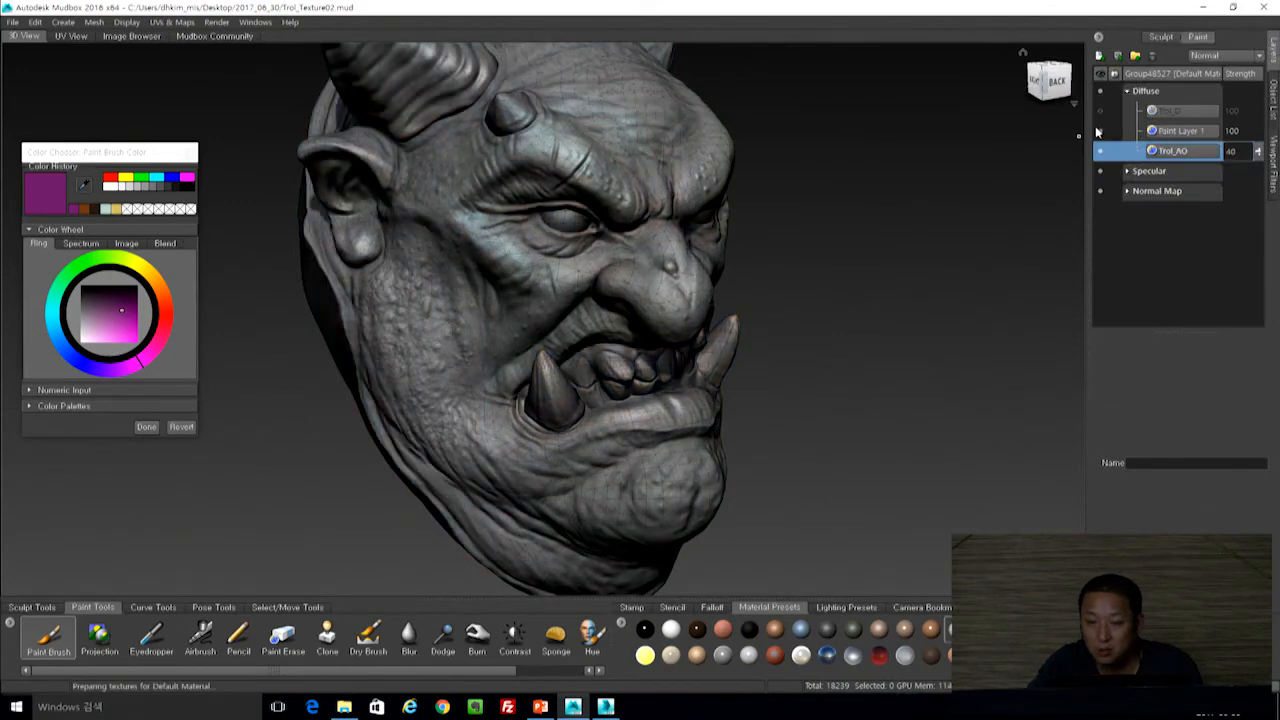
{"action": "left_click", "coordinate": [1100, 131]}
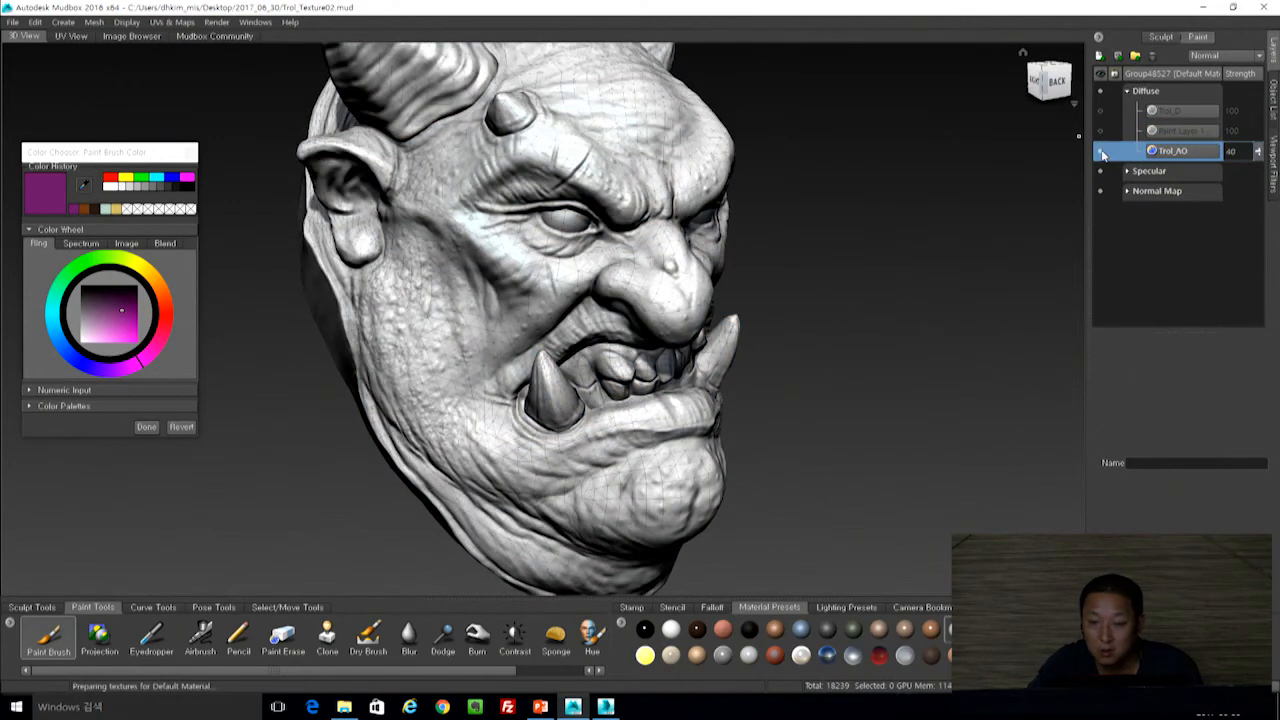
{"action": "left_click", "coordinate": [1100, 151]}
{"action": "left_click", "coordinate": [1127, 172]}
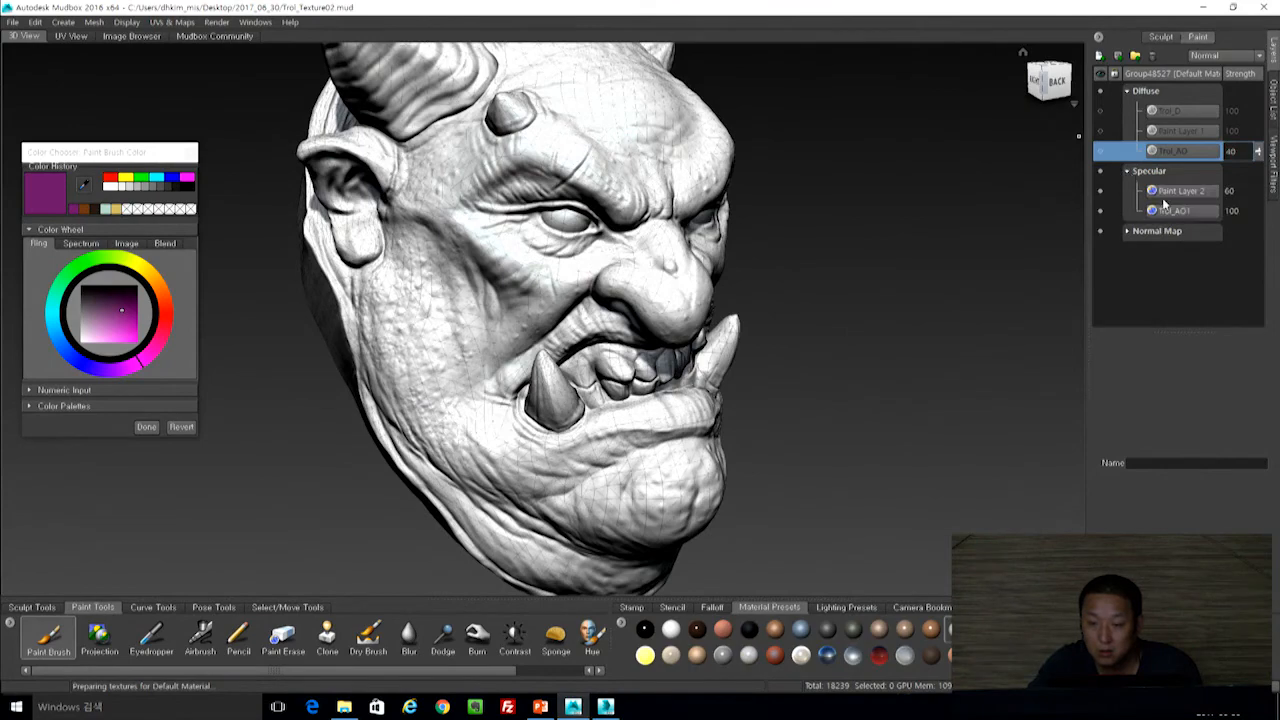
{"action": "left_click", "coordinate": [1100, 191]}
{"action": "left_click", "coordinate": [1100, 211]}
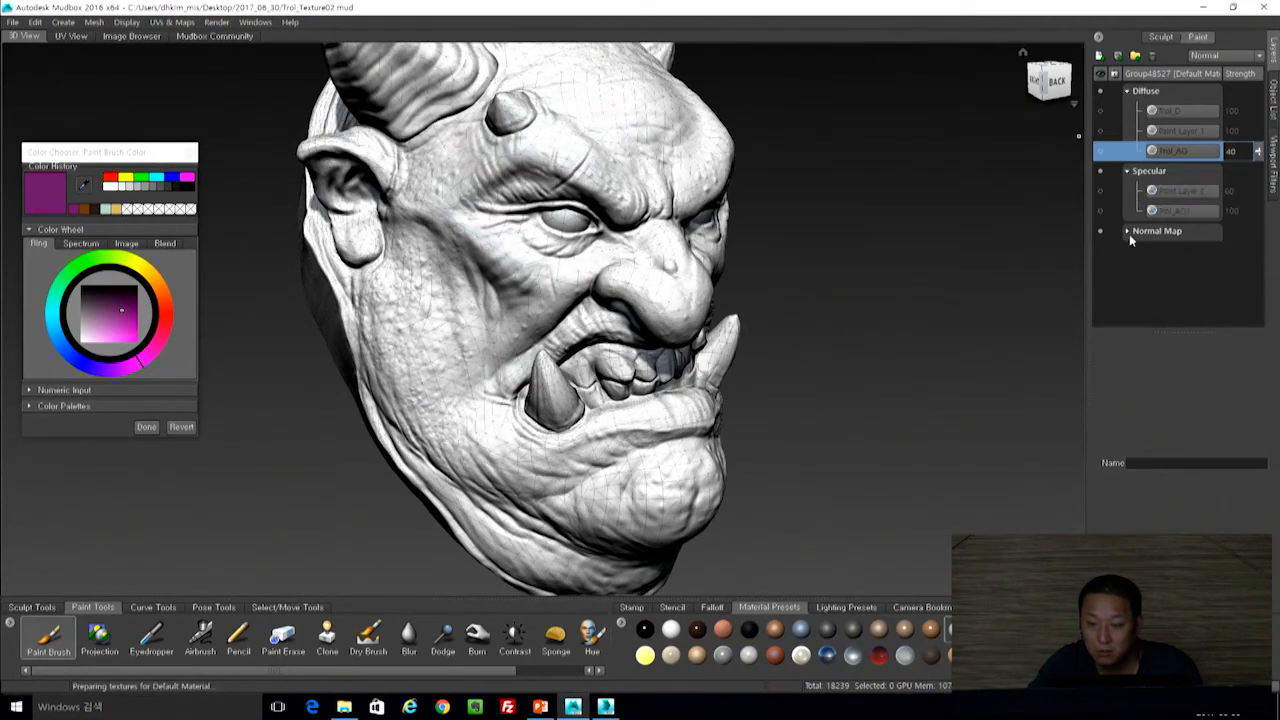
Expand the Normal Map channel and turn off the wireframe display on the head.
{"action": "left_click", "coordinate": [1127, 231]}
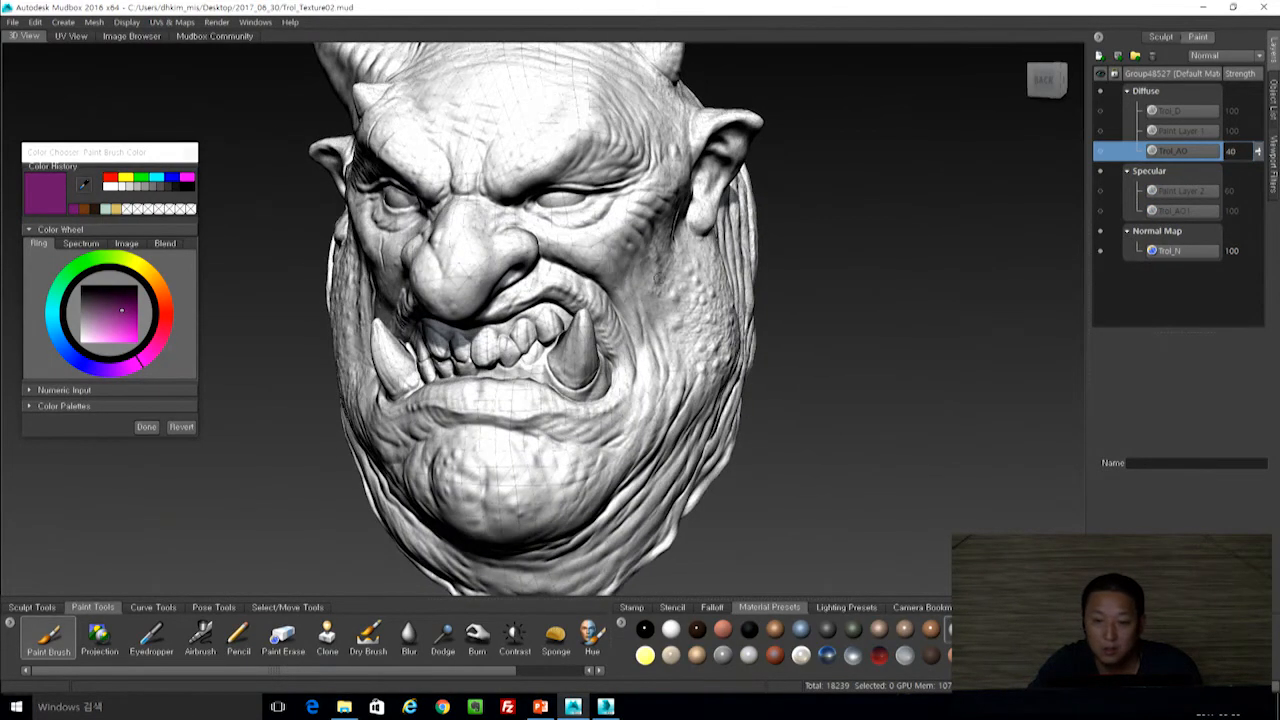
{"action": "key", "text": "w"}
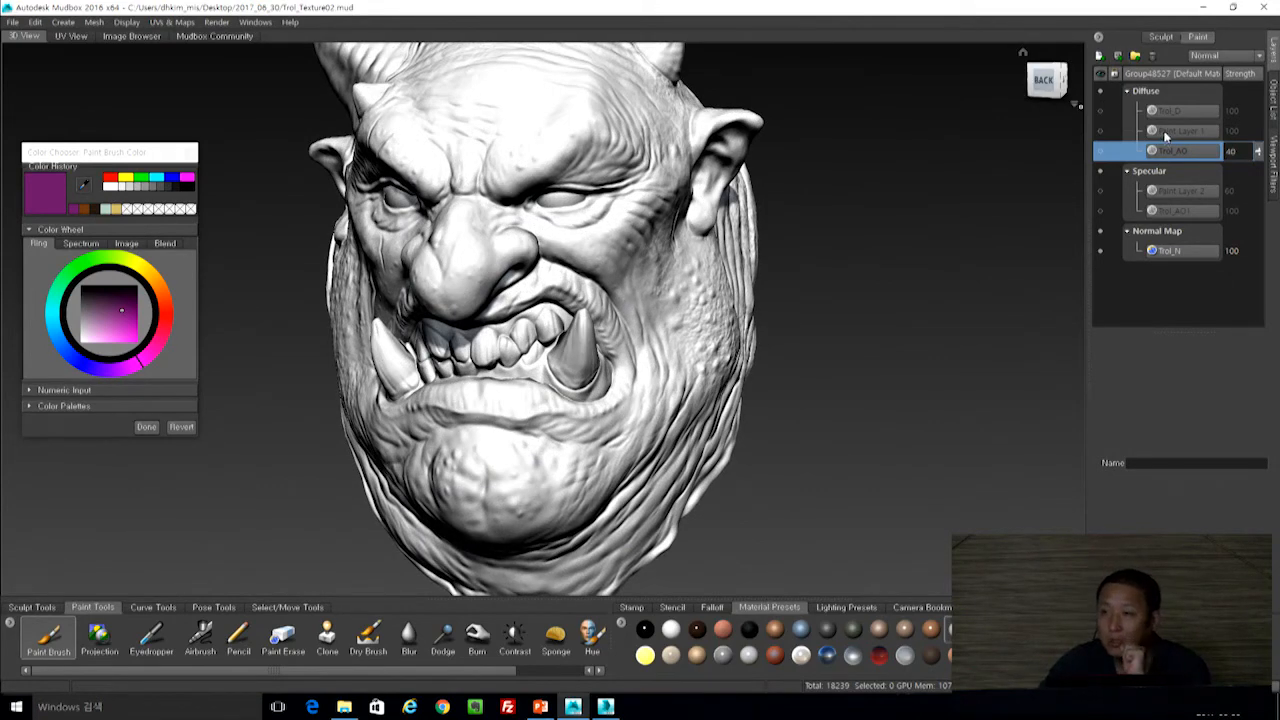
Show the Trol_AO layer in the Diffuse channel again and display the head with flat lighting.
{"action": "left_click", "coordinate": [1101, 151]}
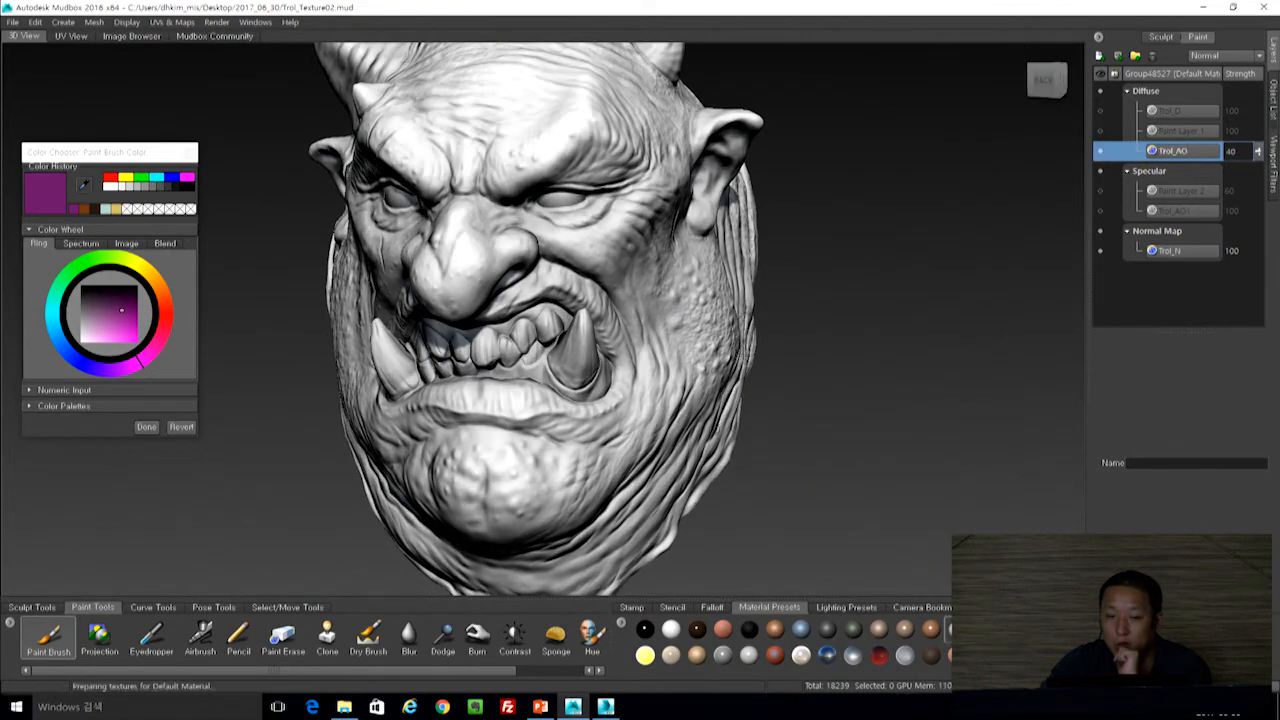
{"action": "right_click", "coordinate": [829, 239]}
{"action": "left_click", "coordinate": [845, 247]}
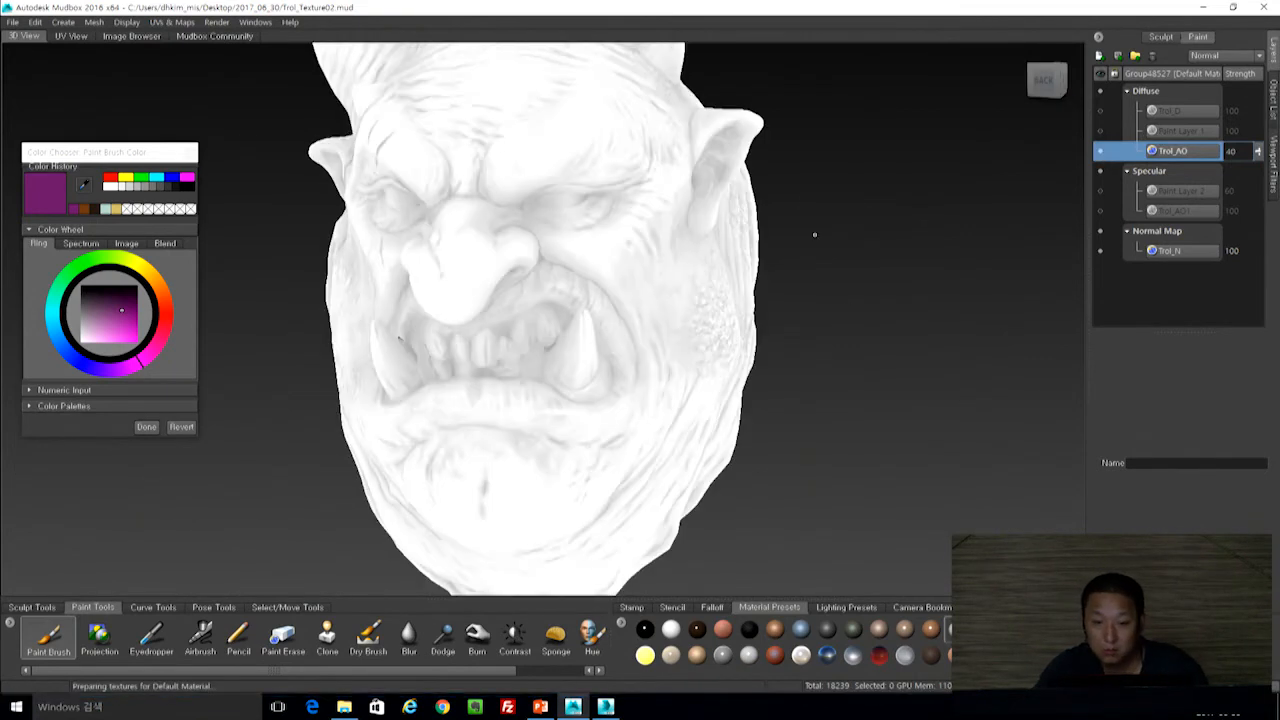
{"action": "left_click_drag", "start_coordinate": [845, 322], "coordinate": [922, 289], "text": "alt"}
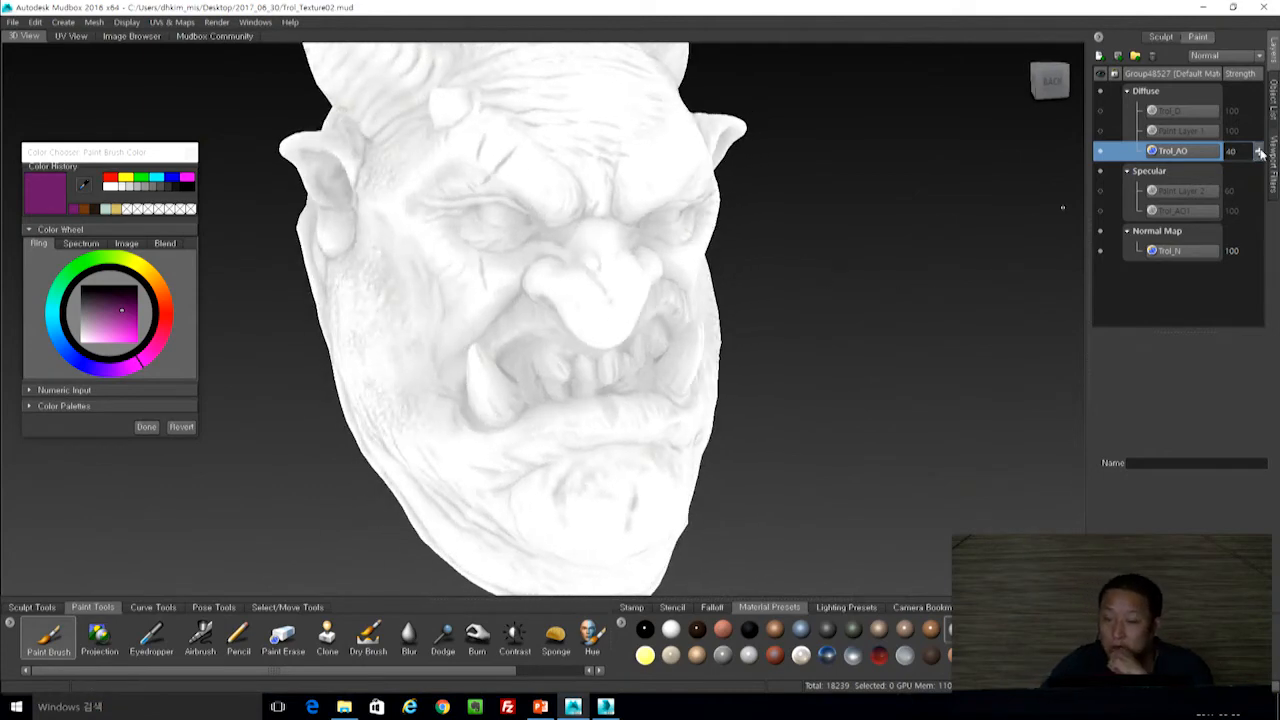
Raise the Trol_AO layer's strength to 100, lower it to 72, and look through the available blend modes.
{"action": "left_click_drag", "start_coordinate": [1262, 152], "coordinate": [1262, 75]}
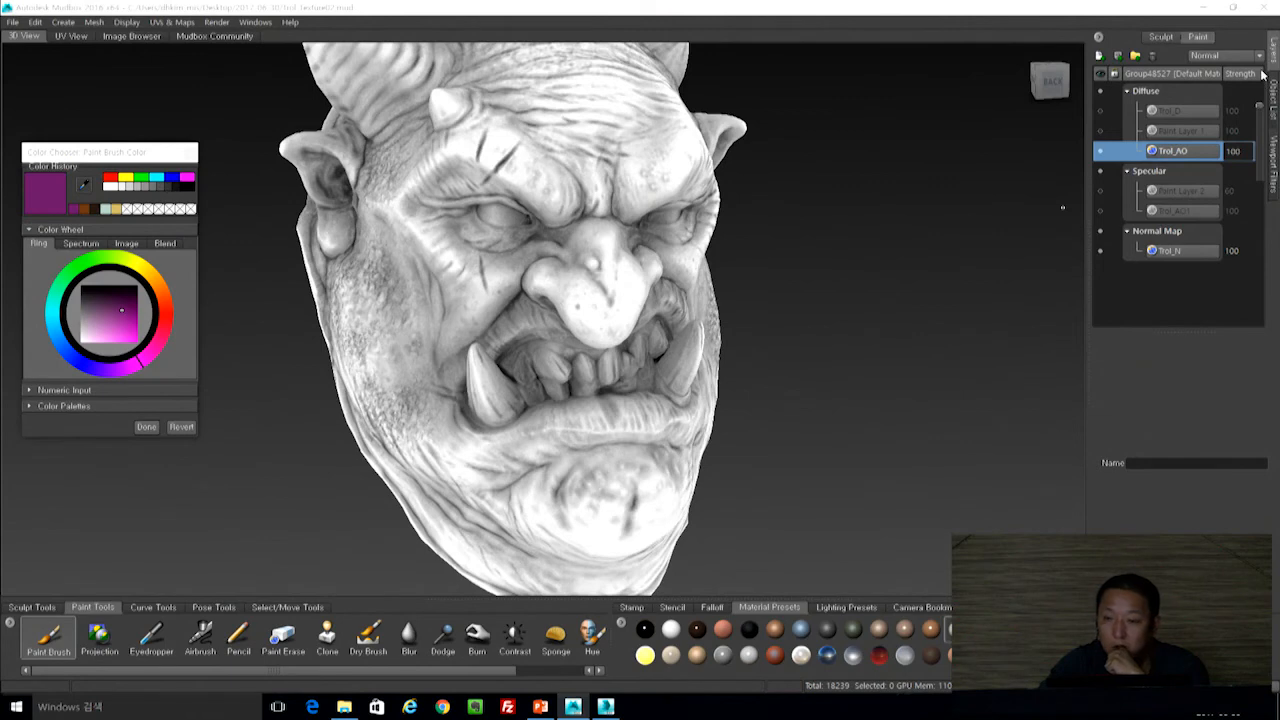
{"action": "left_click_drag", "start_coordinate": [1262, 80], "coordinate": [1262, 131]}
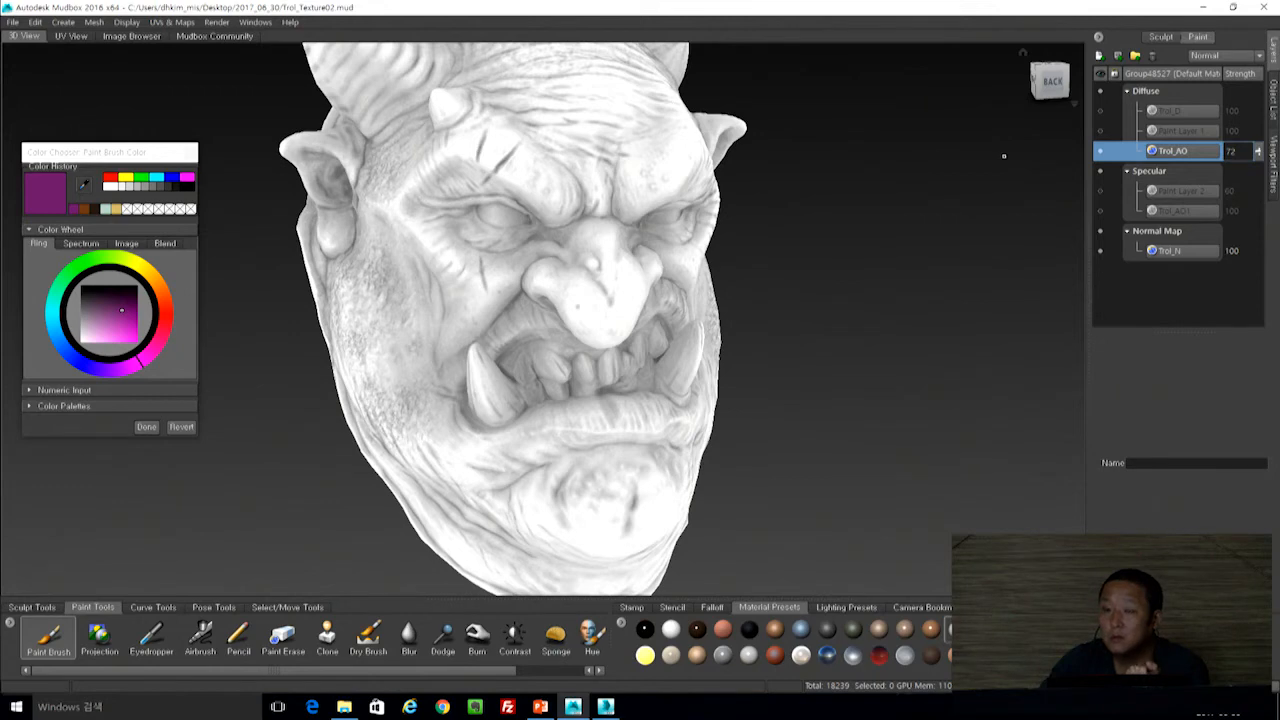
{"action": "left_click", "coordinate": [1222, 55]}
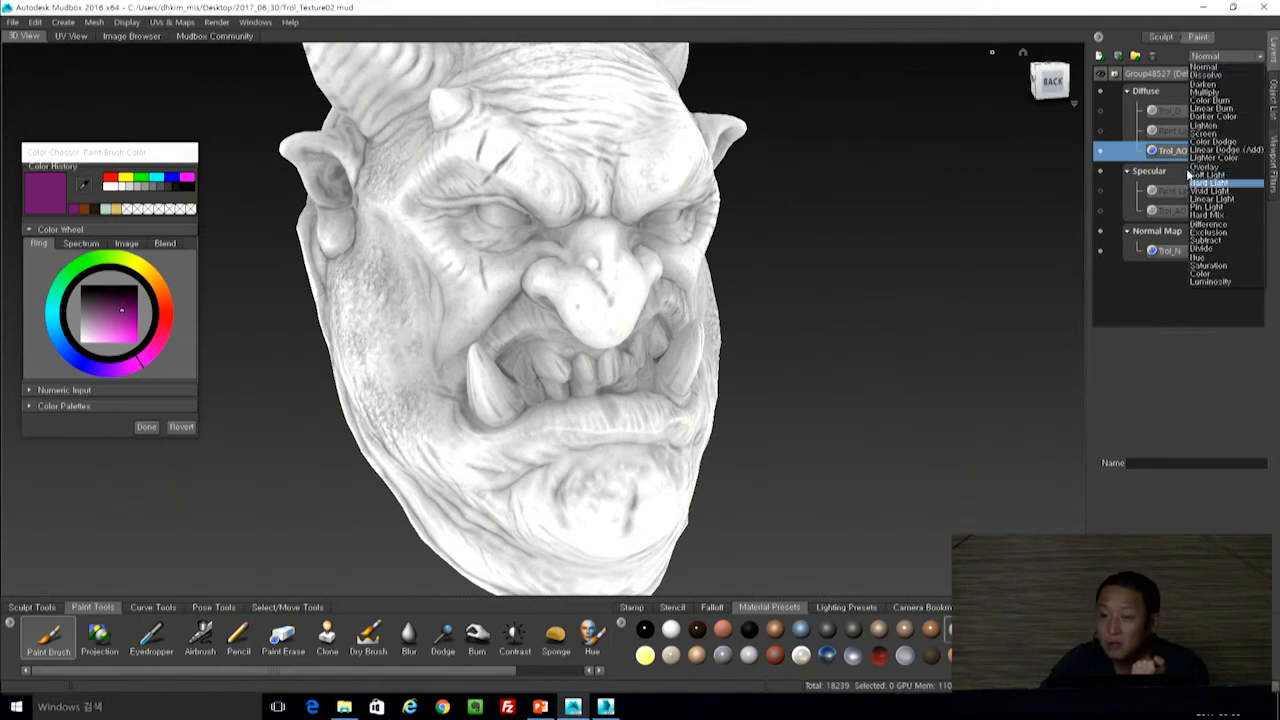
{"action": "left_click", "coordinate": [1191, 421]}
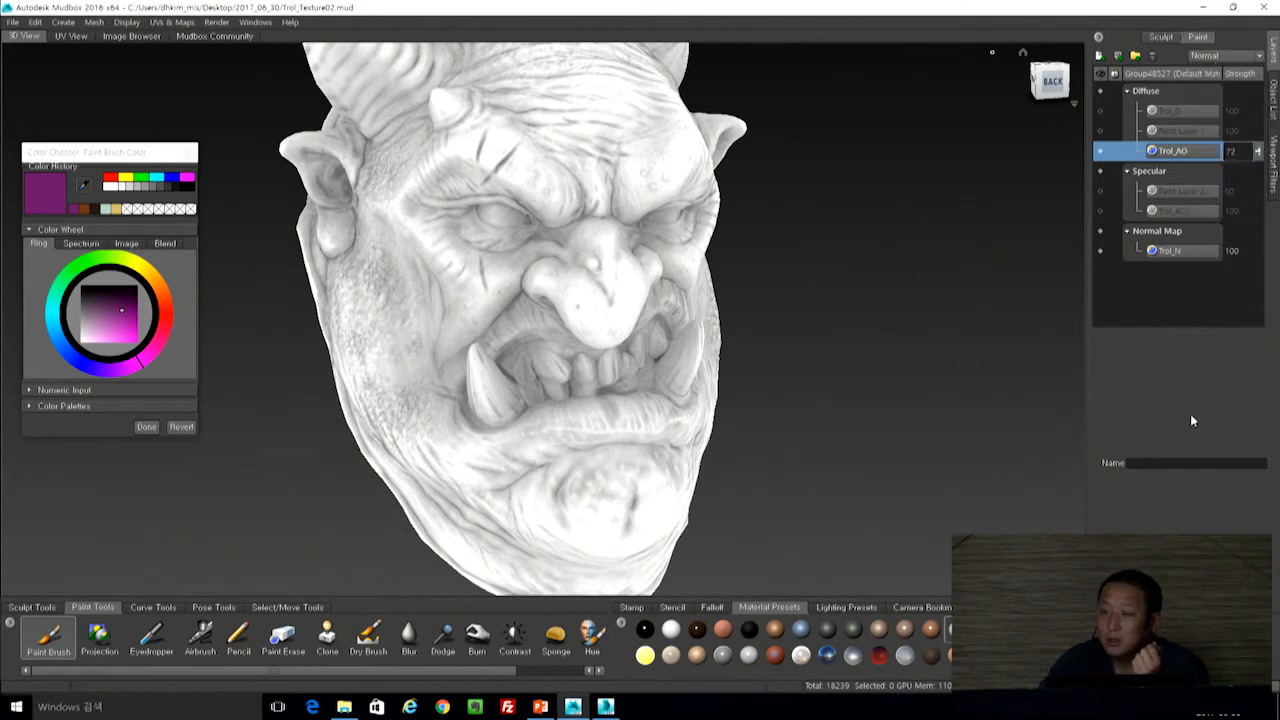
Show Paint Layer 1 in the Diffuse channel and set the Trol_AO layer's strength to 57.
{"action": "left_click", "coordinate": [1100, 132]}
{"action": "left_click", "coordinate": [1187, 133]}
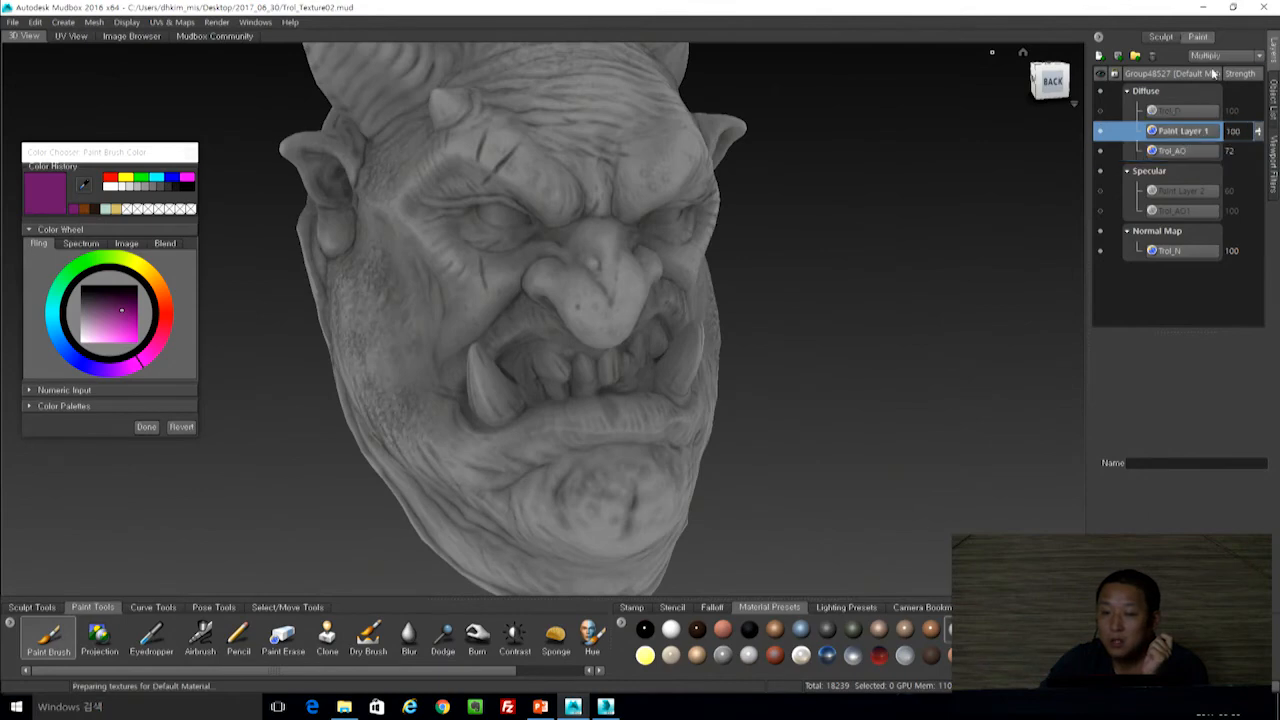
{"action": "left_click", "coordinate": [1245, 153]}
{"action": "left_click_drag", "start_coordinate": [1258, 152], "coordinate": [1259, 167]}
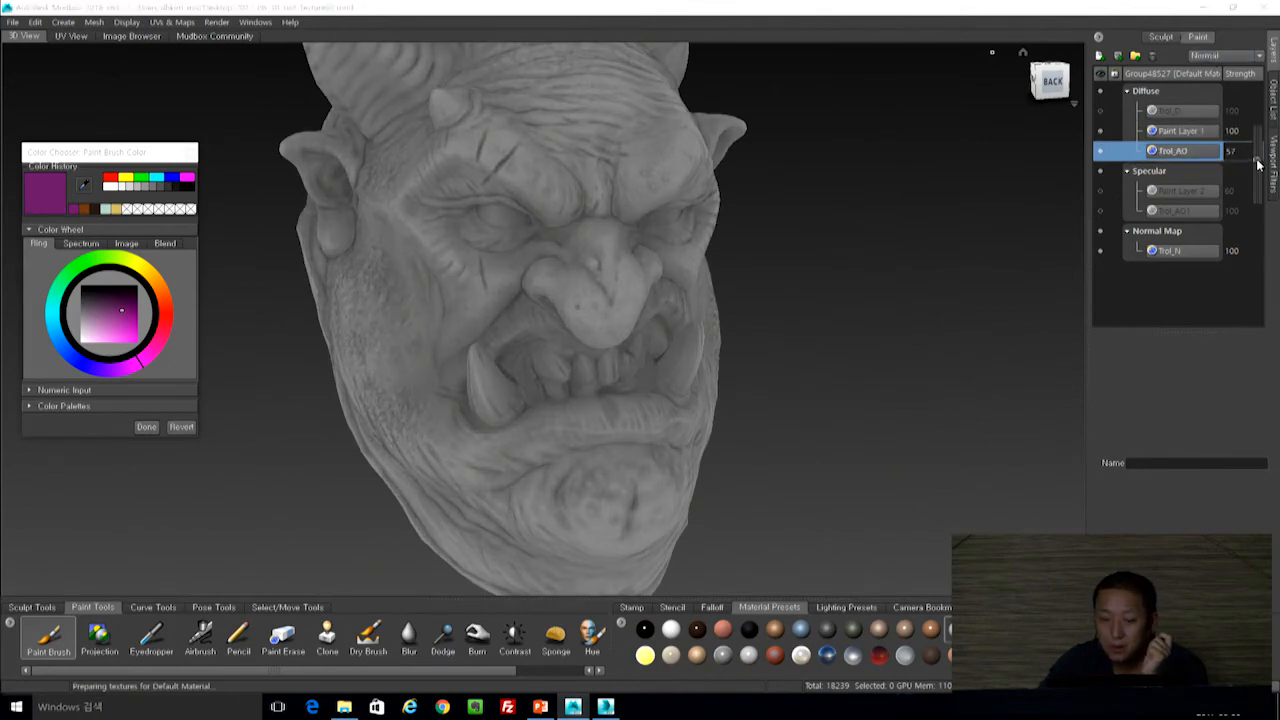
Select the Trol_D layer in the Diffuse channel and make it visible above Paint Layer 1.
{"action": "left_click", "coordinate": [1168, 132]}
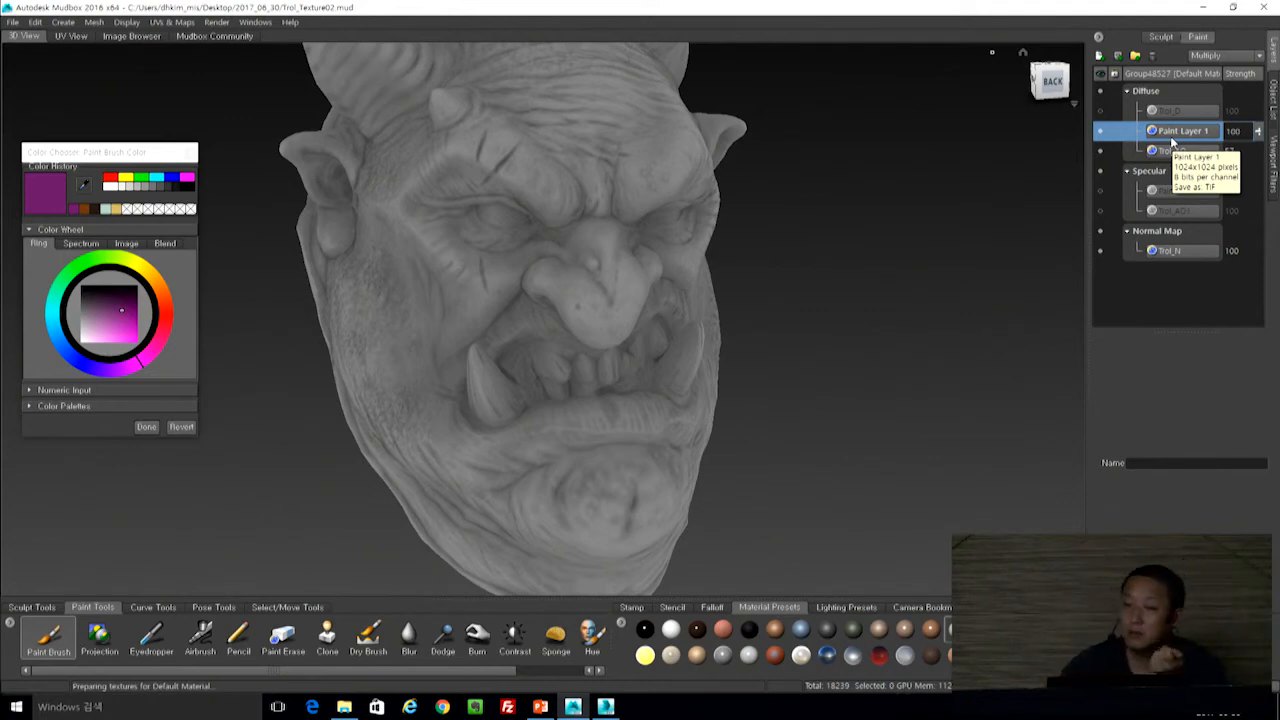
{"action": "left_click", "coordinate": [1165, 112]}
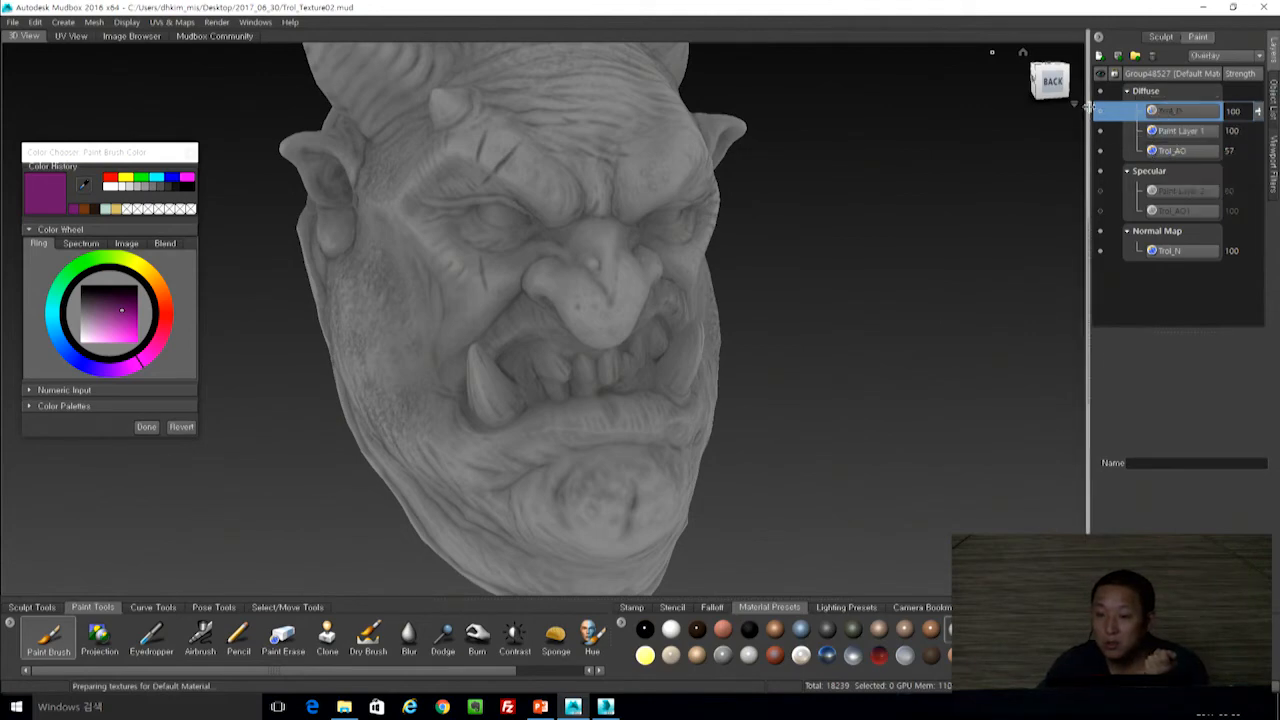
{"action": "left_click", "coordinate": [1101, 112]}
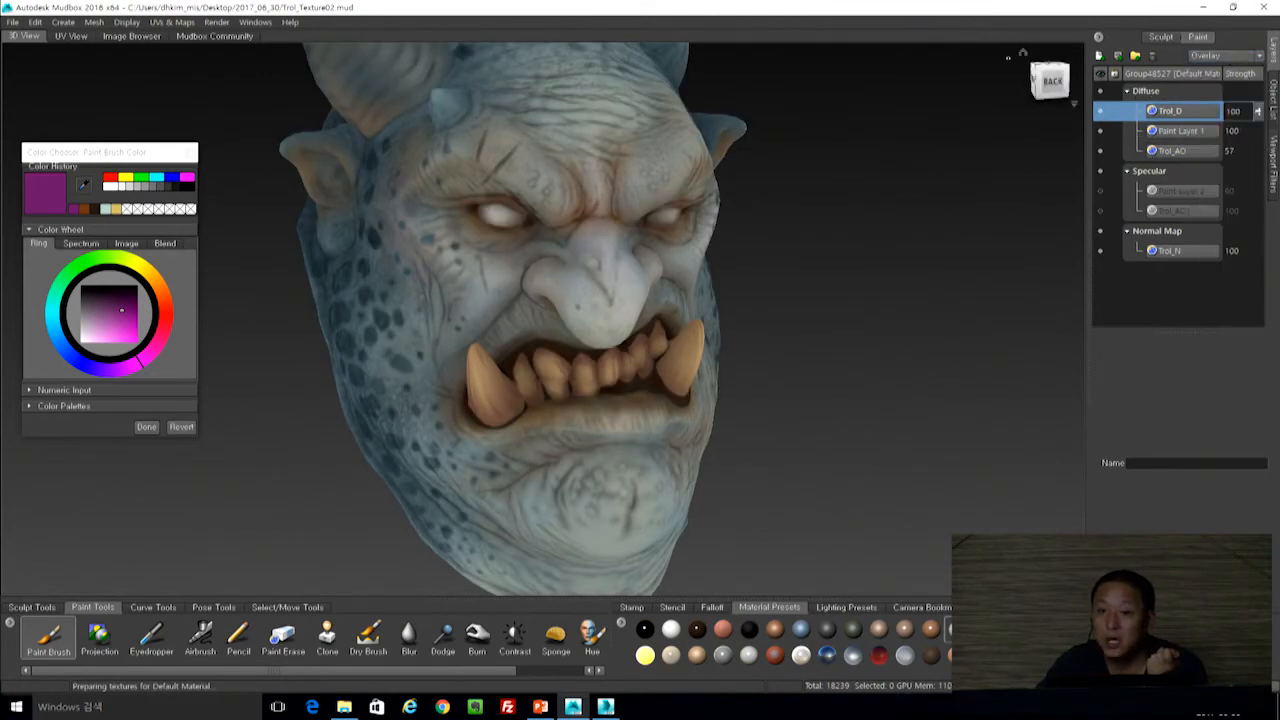
Switch the Trol_D layer's blend mode to Normal for comparison, and set it back to Overlay.
{"action": "left_click", "coordinate": [1234, 57]}
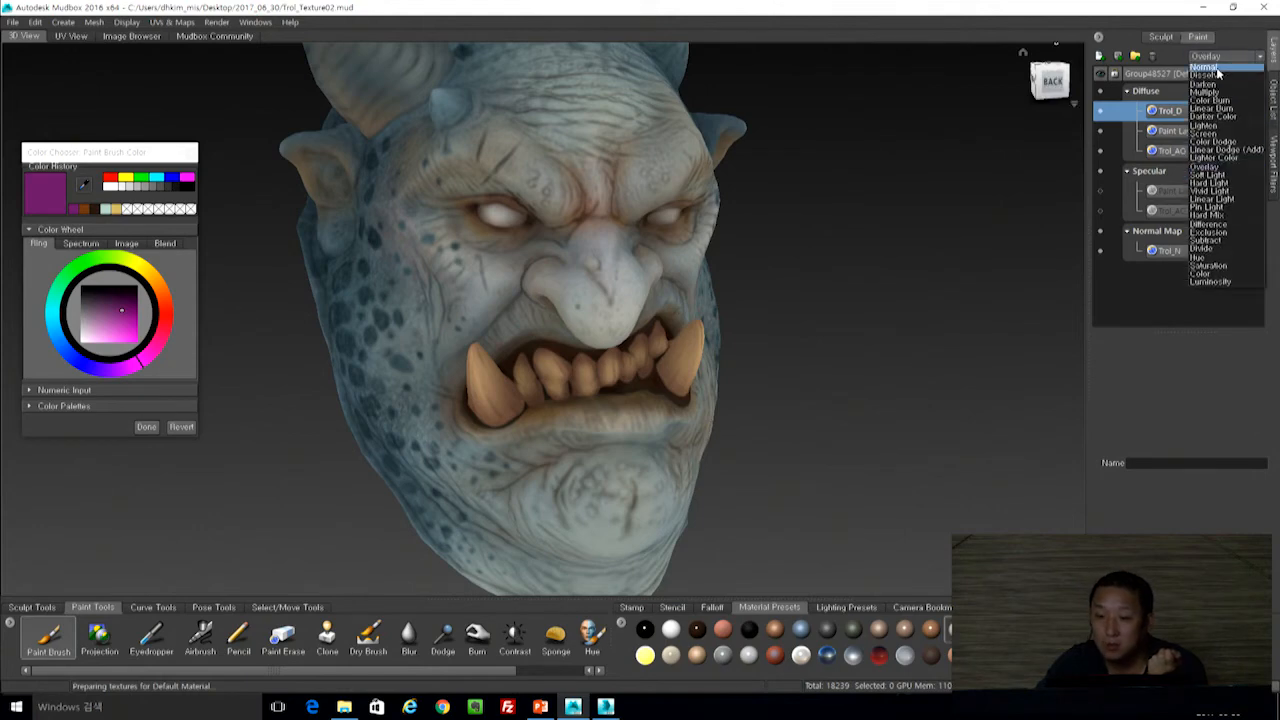
{"action": "left_click", "coordinate": [1232, 66]}
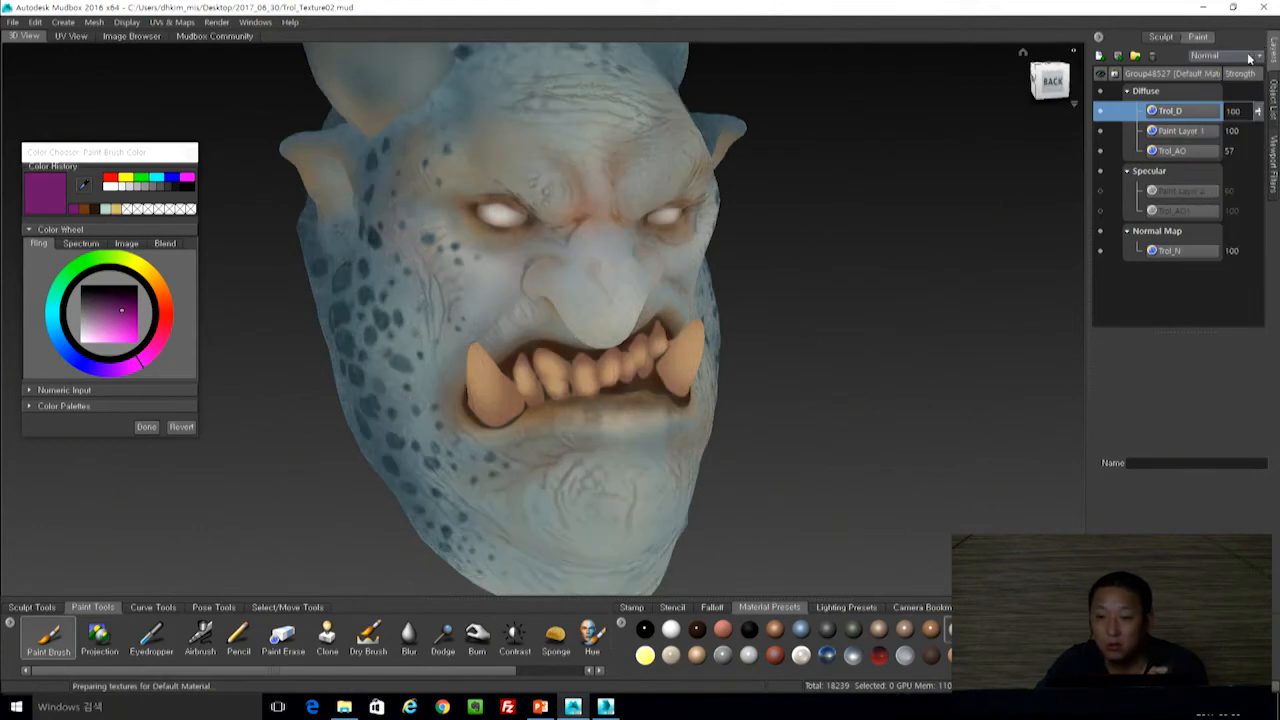
{"action": "left_click", "coordinate": [1248, 58]}
{"action": "left_click", "coordinate": [1204, 172]}
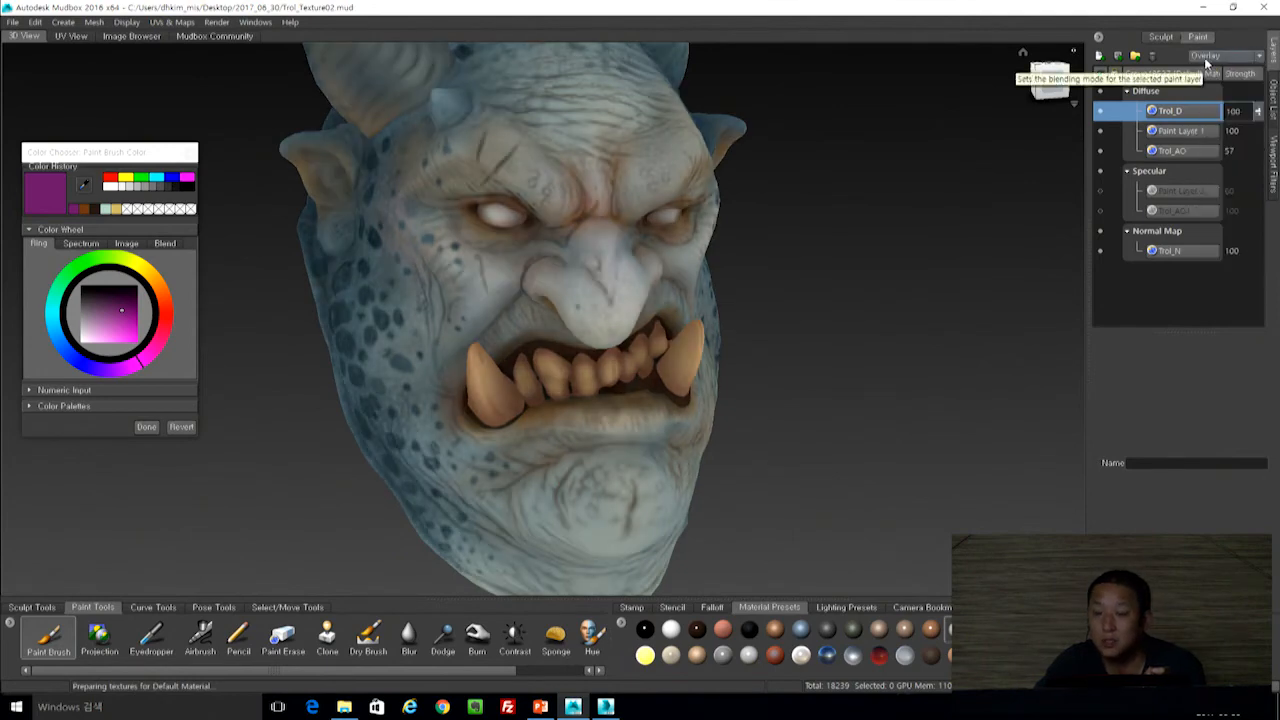
Turn off flat lighting so the troll head is displayed with the scene light.
{"action": "mouse_move", "coordinate": [741, 294]}
{"action": "right_mouse_down"}
{"action": "mouse_move", "coordinate": [687, 289]}
{"action": "mouse_move", "coordinate": [693, 276]}
{"action": "right_mouse_up"}
{"action": "left_click_drag", "start_coordinate": [846, 289], "coordinate": [819, 263], "text": "alt"}
{"action": "right_click_drag", "start_coordinate": [819, 263], "coordinate": [831, 331], "text": "alt"}
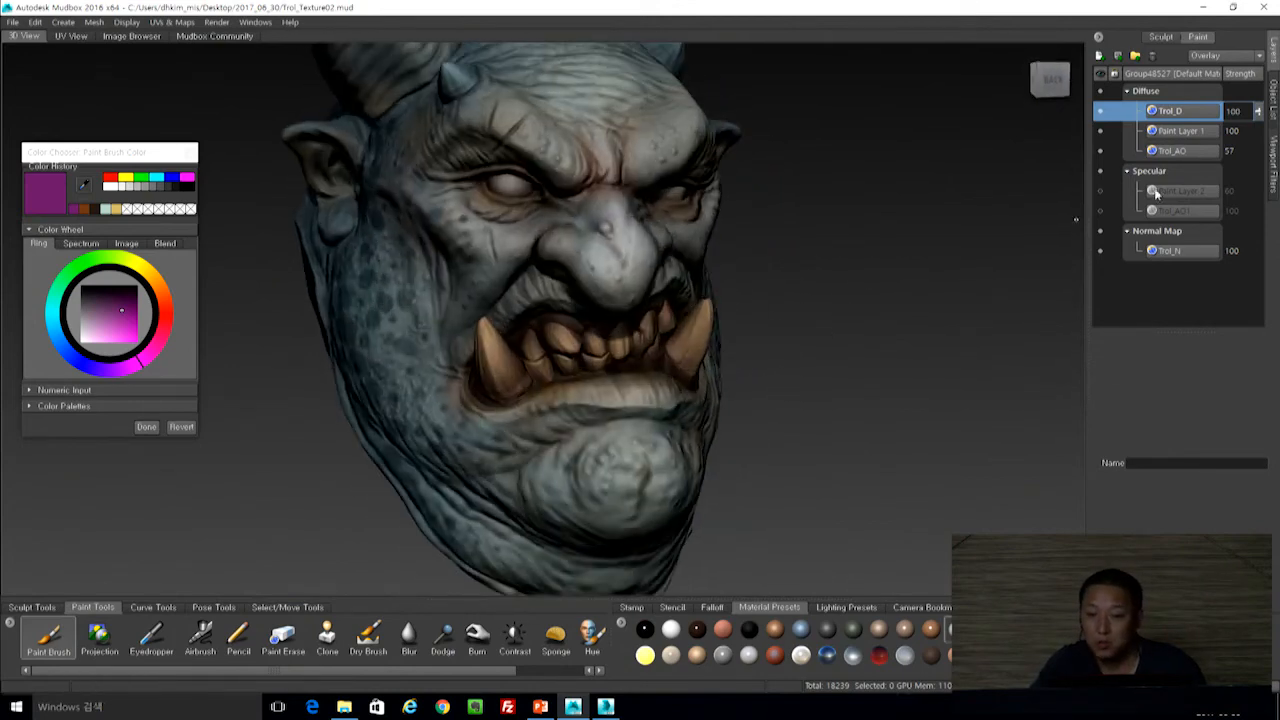
Hide the Specular channel, and switch the Normal Map channel off and back on to compare the surface detail.
{"action": "left_click", "coordinate": [1100, 231]}
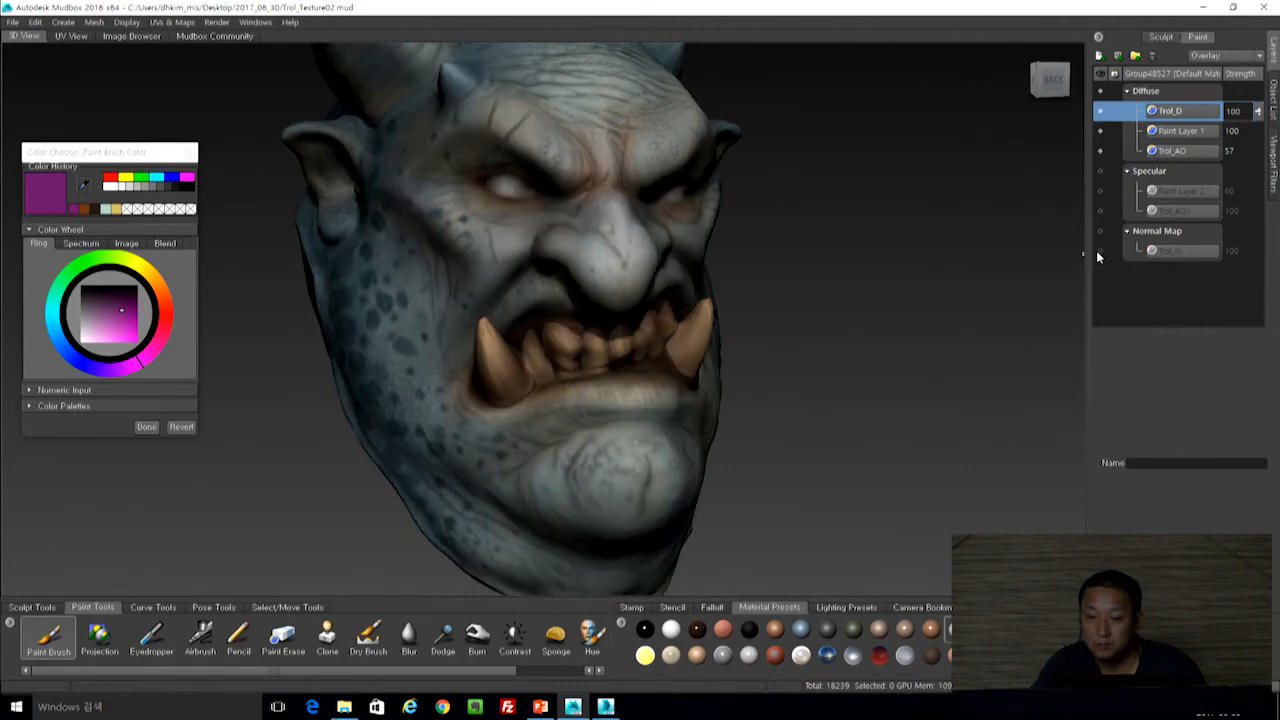
{"action": "left_click", "coordinate": [1102, 231]}
{"action": "left_click_drag", "start_coordinate": [1060, 258], "coordinate": [908, 308], "text": "alt"}
{"action": "left_click_drag", "start_coordinate": [1061, 311], "coordinate": [731, 310], "text": "alt"}
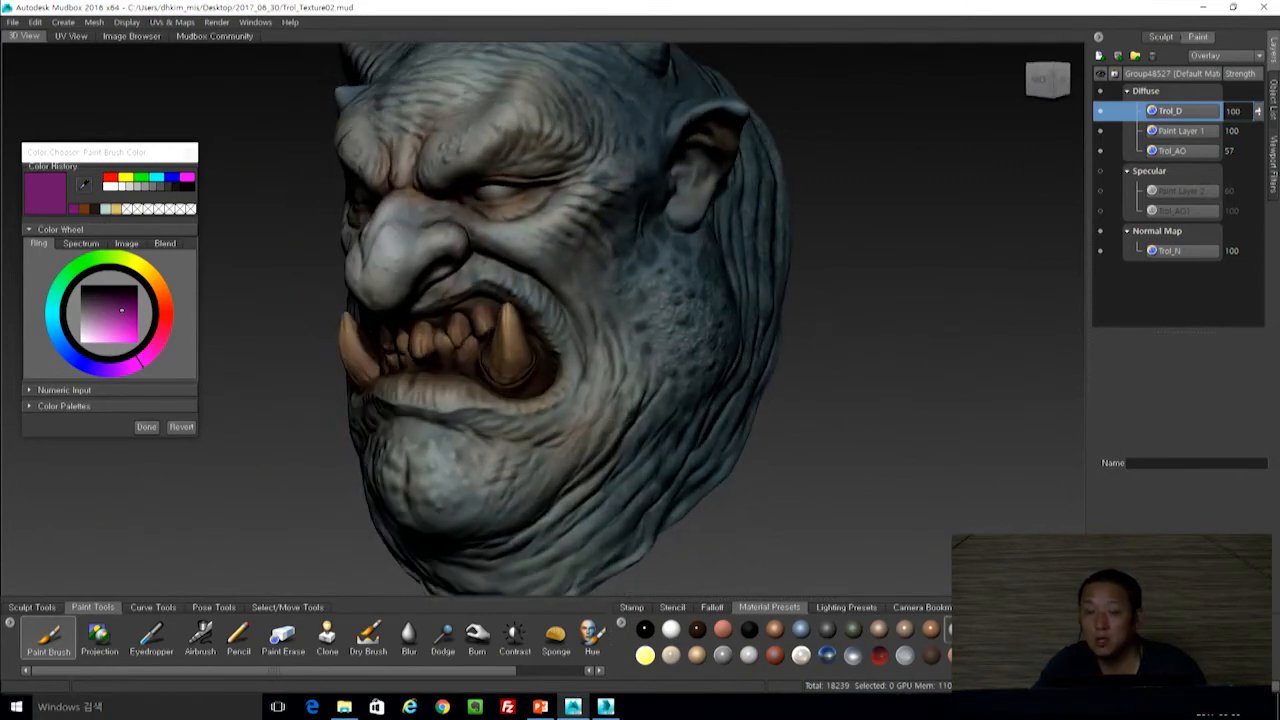
{"action": "left_click_drag", "start_coordinate": [829, 382], "coordinate": [923, 357], "text": "alt"}
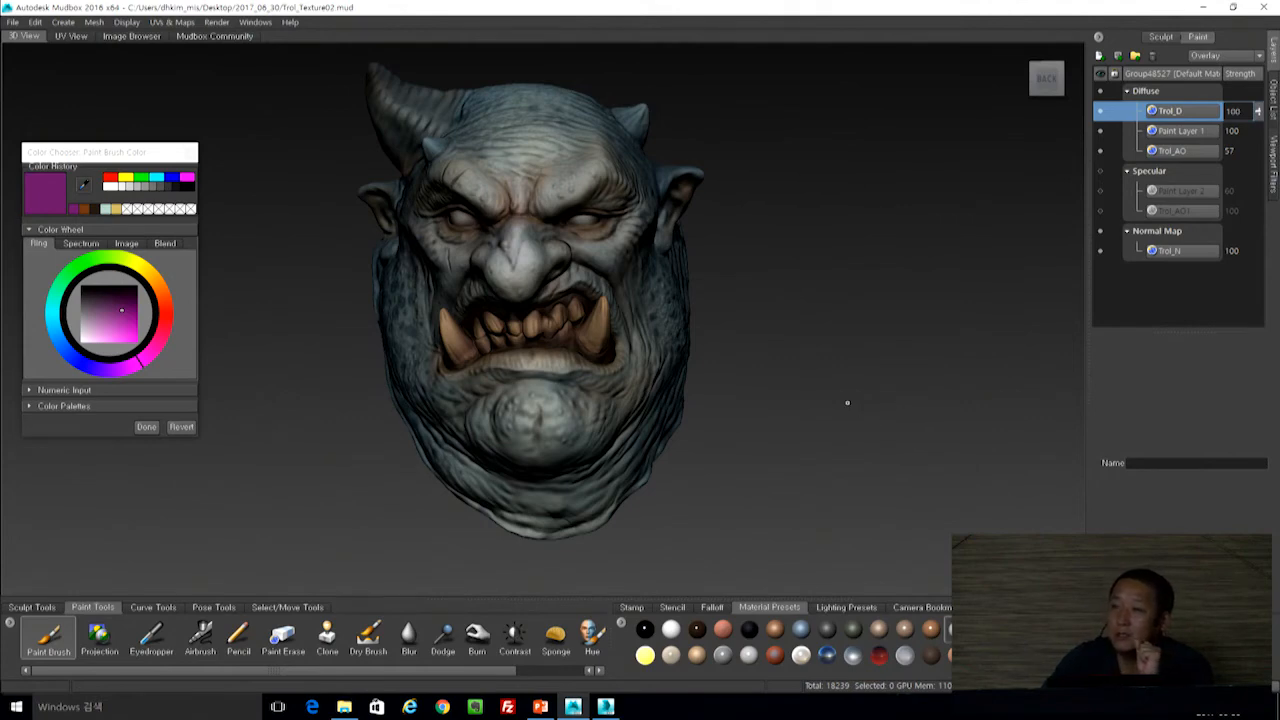
{"action": "left_click", "coordinate": [35, 22]}
{"action": "mouse_move", "coordinate": [57, 23]}
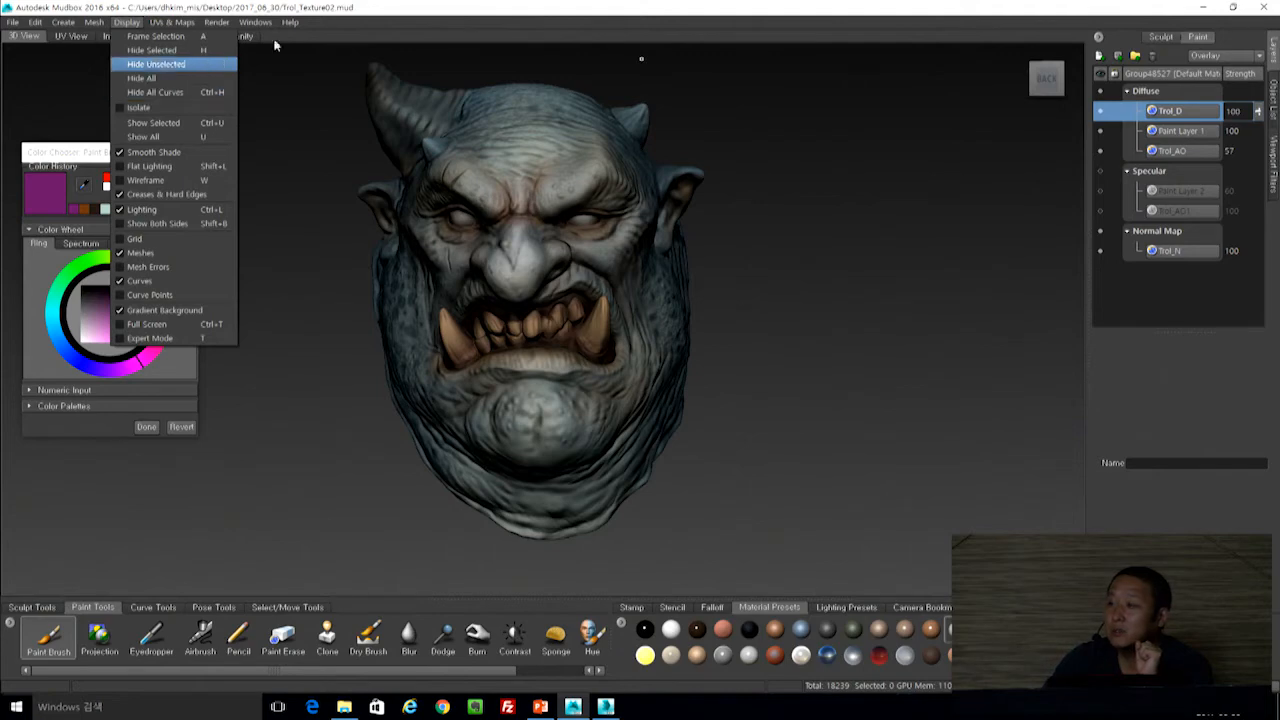
{"action": "left_click", "coordinate": [727, 15]}
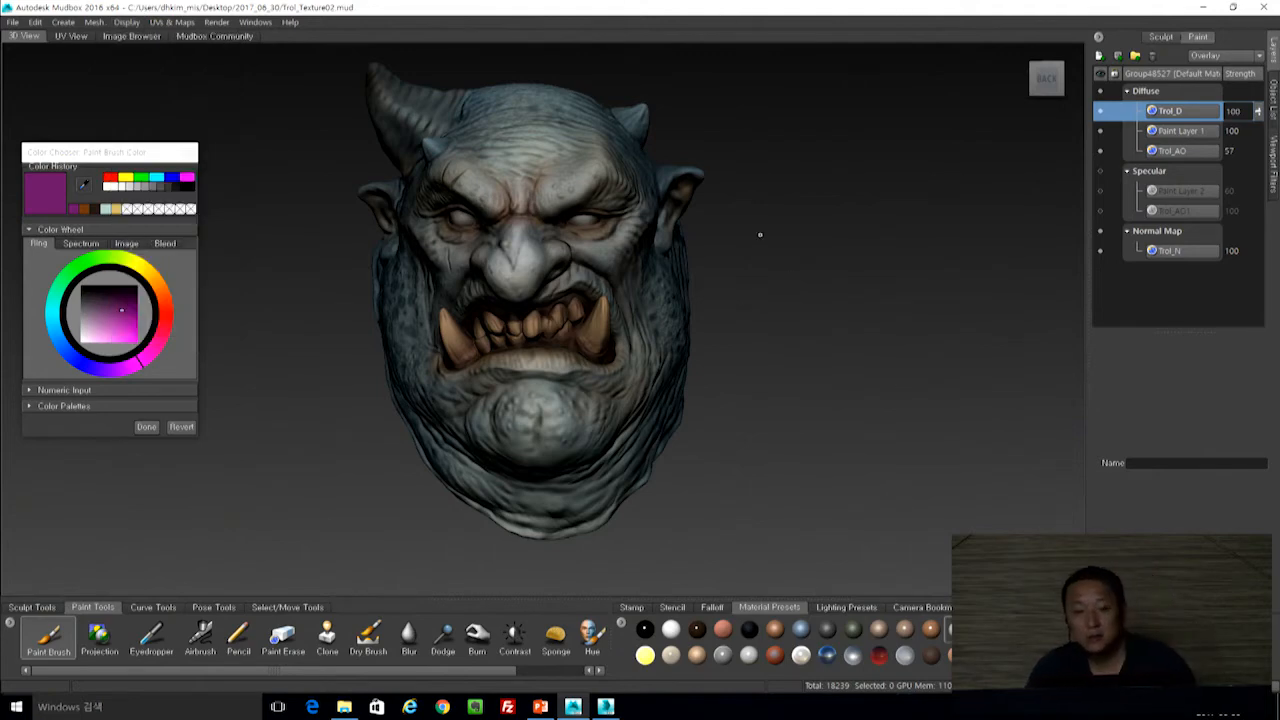
{"action": "left_click_drag", "start_coordinate": [783, 307], "coordinate": [690, 325], "text": "alt"}
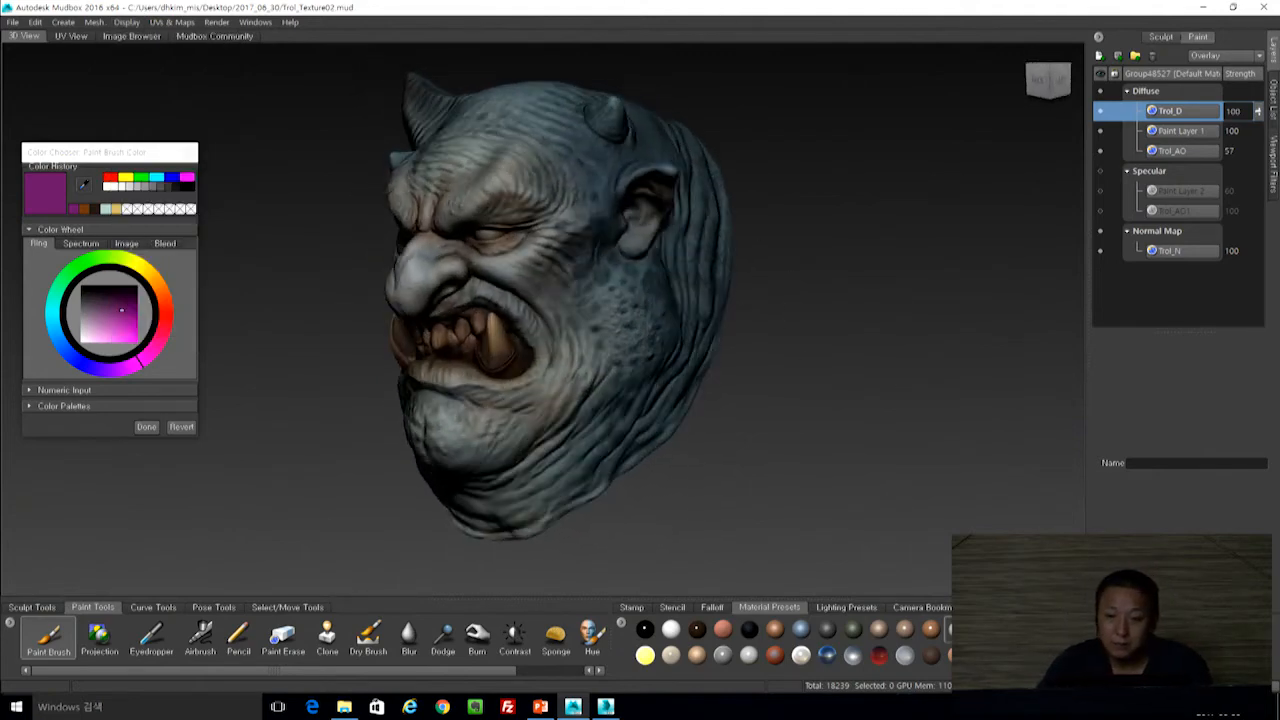
Create a new 1024 TIFF (8 bit, RGBA) paint layer in the Diffuse channel.
{"action": "right_click_drag", "start_coordinate": [690, 325], "coordinate": [771, 354], "text": "alt"}
{"action": "left_click_drag", "start_coordinate": [771, 354], "coordinate": [874, 361], "text": "alt"}
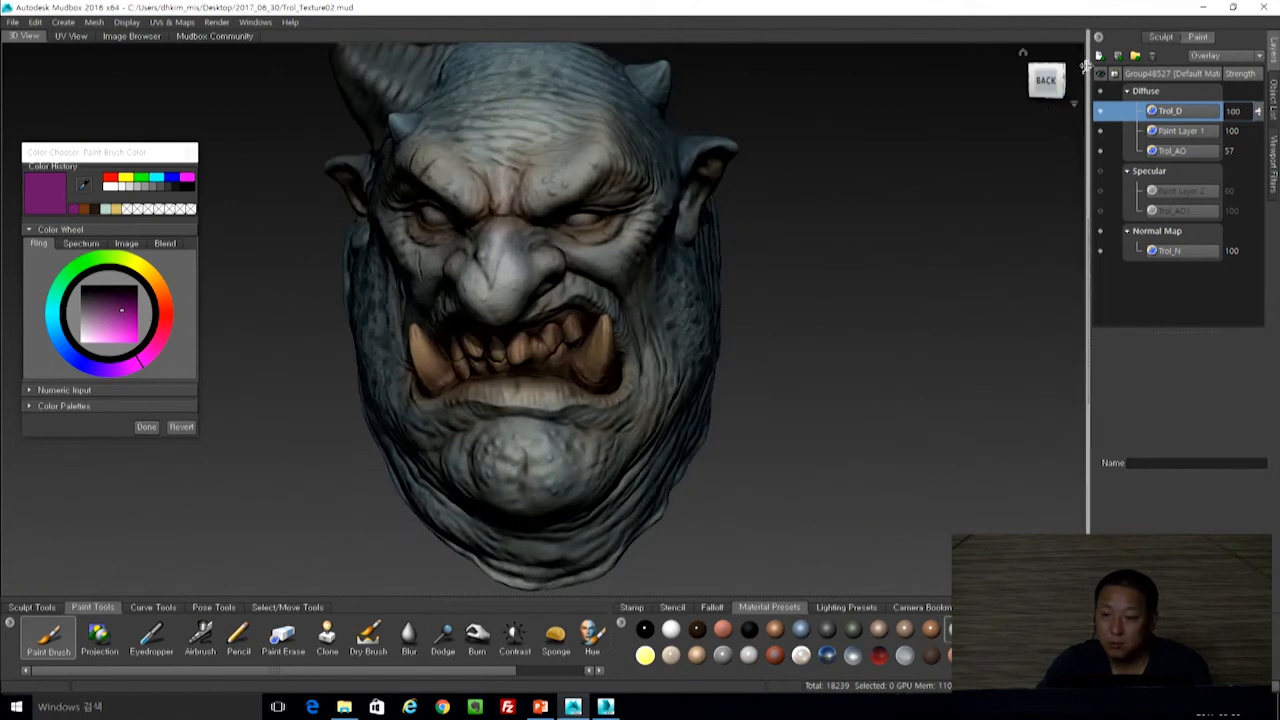
{"action": "left_click_drag", "start_coordinate": [957, 348], "coordinate": [894, 338], "text": "alt"}
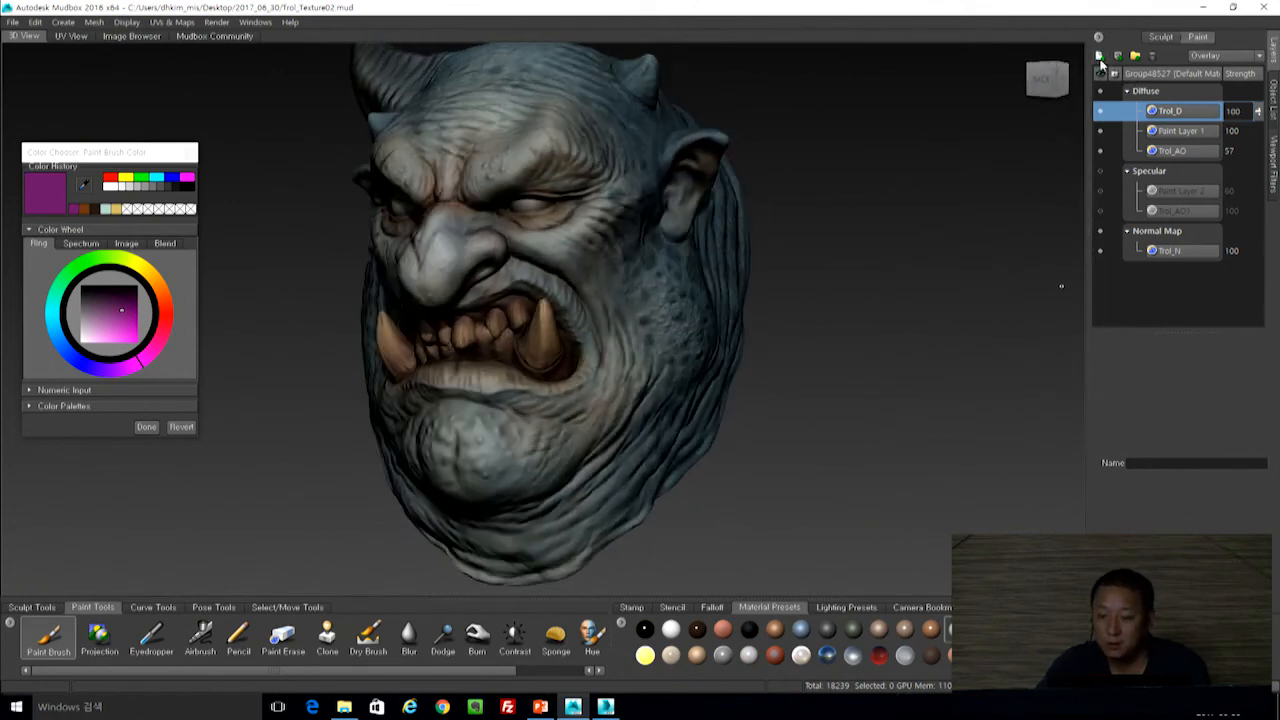
{"action": "left_click_drag", "start_coordinate": [1018, 100], "coordinate": [1054, 126], "text": "alt"}
{"action": "left_click", "coordinate": [1096, 56]}
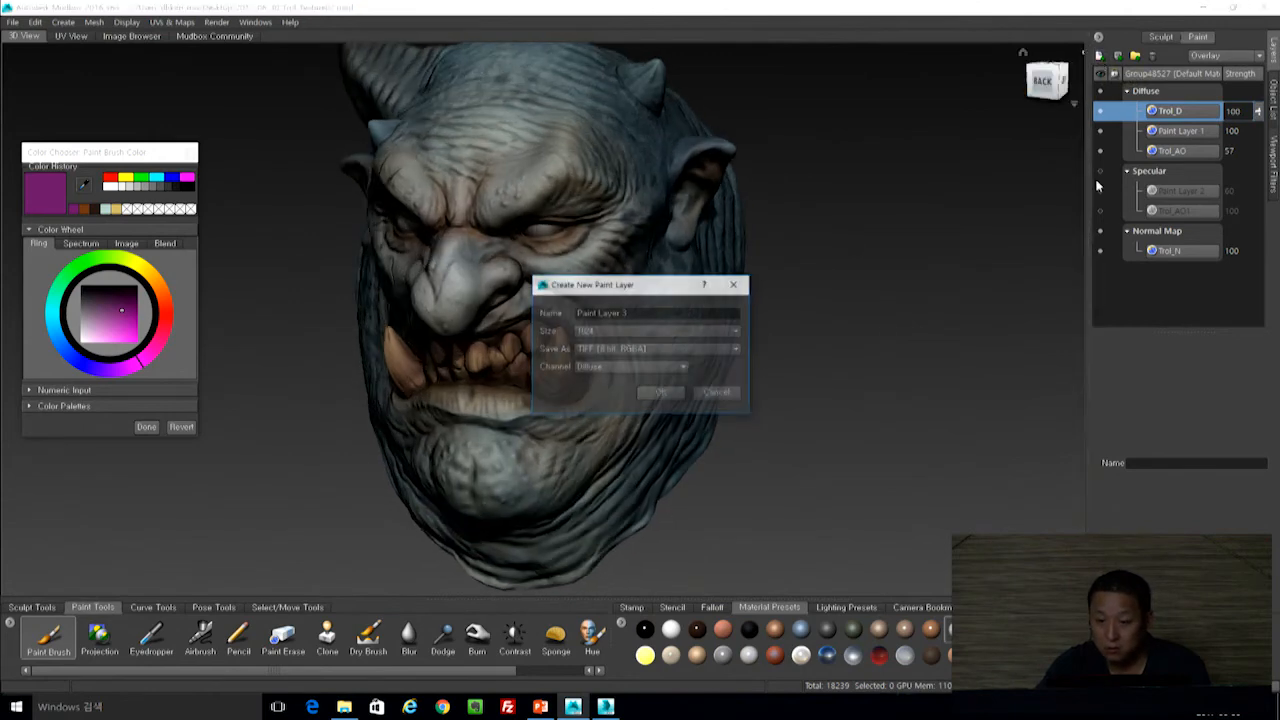
{"action": "left_click", "coordinate": [661, 394]}
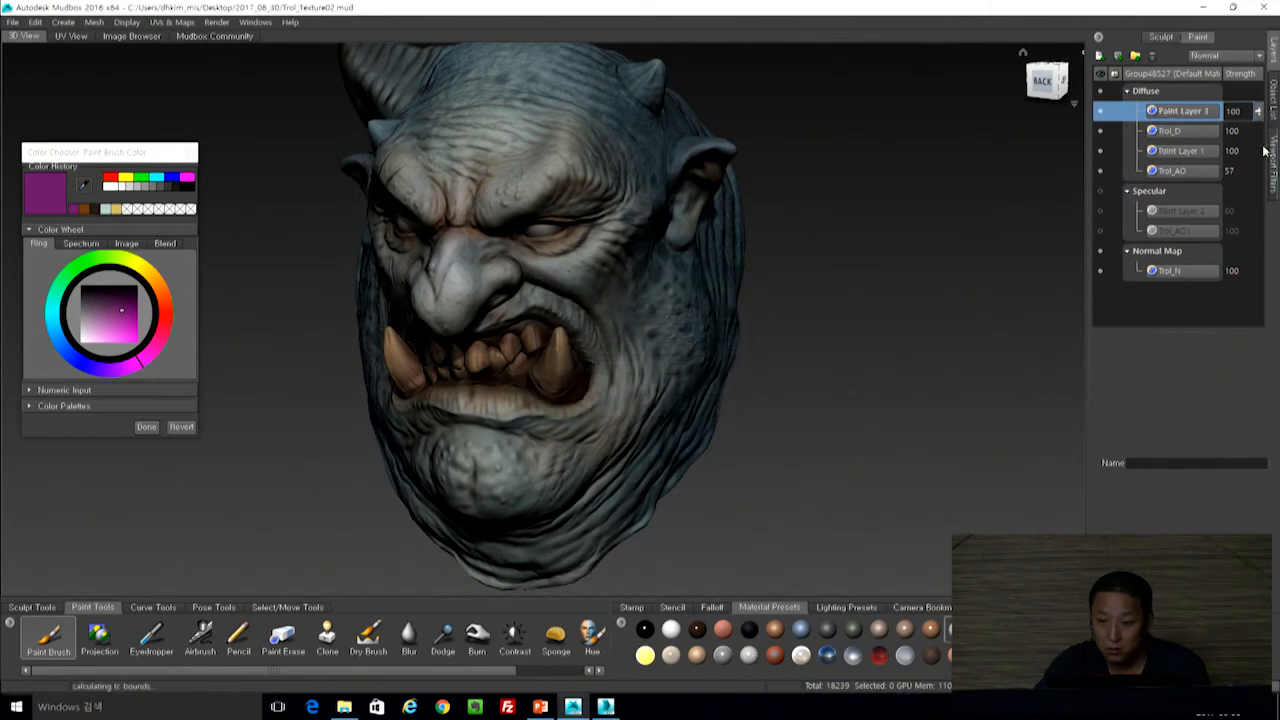
Set the blend mode of Paint Layer 3 to Overlay.
{"action": "left_click_drag", "start_coordinate": [877, 289], "coordinate": [943, 214], "text": "alt"}
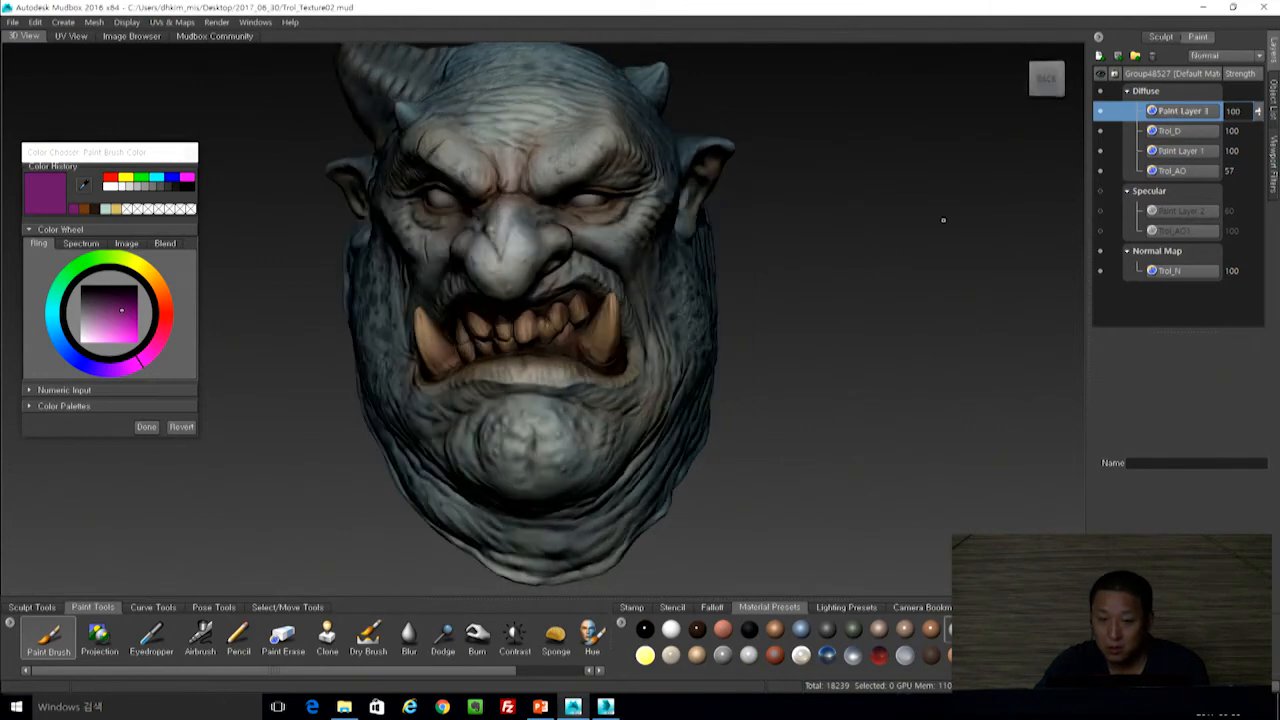
{"action": "left_click", "coordinate": [1222, 56]}
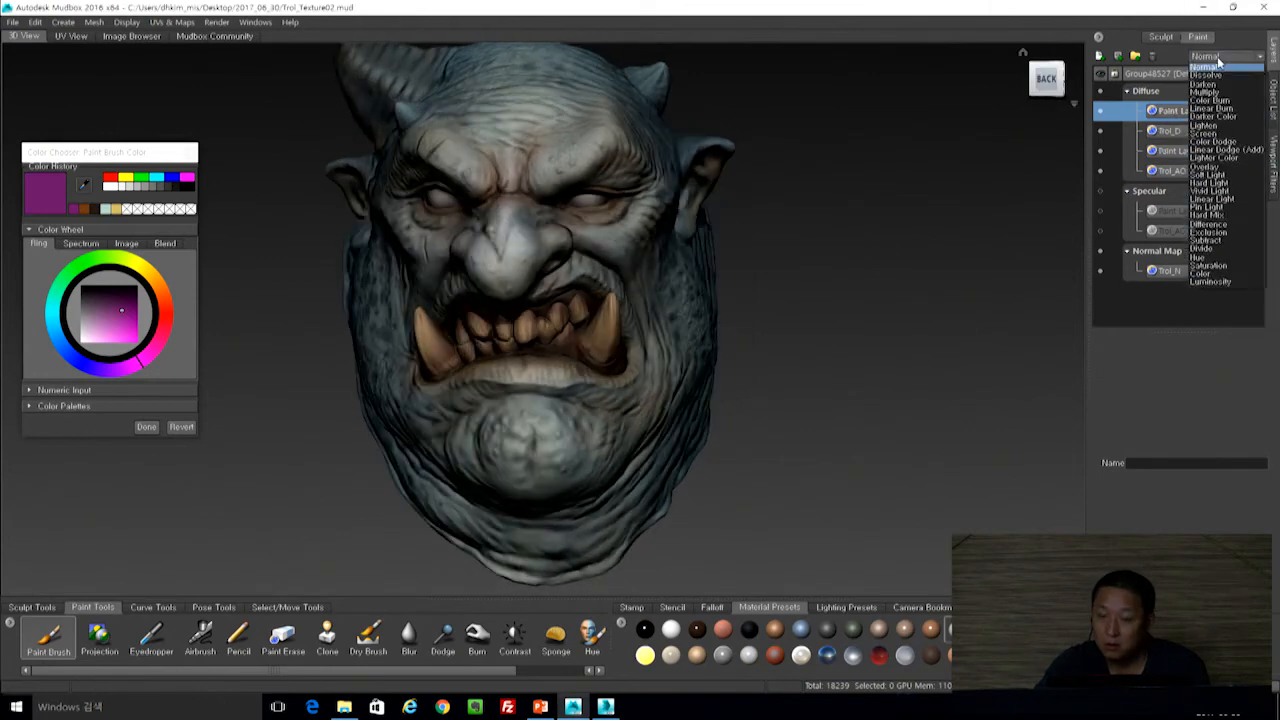
{"action": "left_click", "coordinate": [1220, 170]}
{"action": "left_click_drag", "start_coordinate": [963, 283], "coordinate": [939, 232], "text": "alt"}
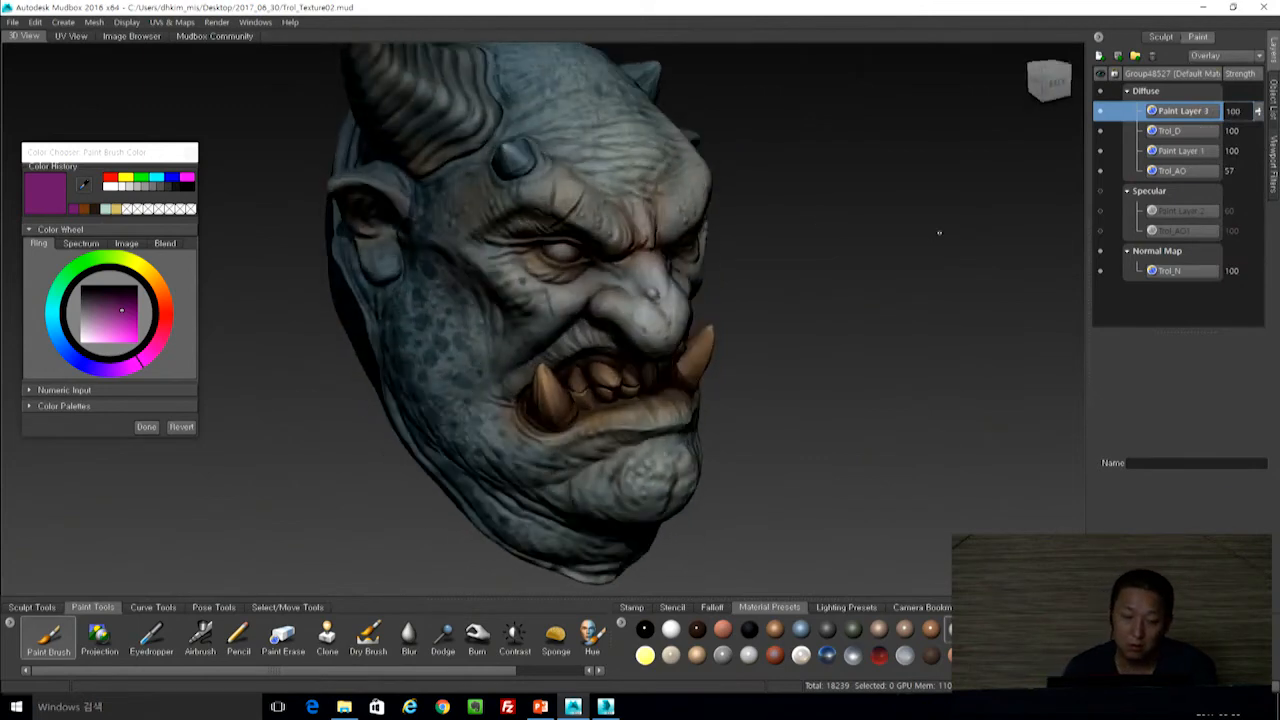
{"action": "left_click_drag", "start_coordinate": [766, 309], "coordinate": [860, 278], "text": "alt"}
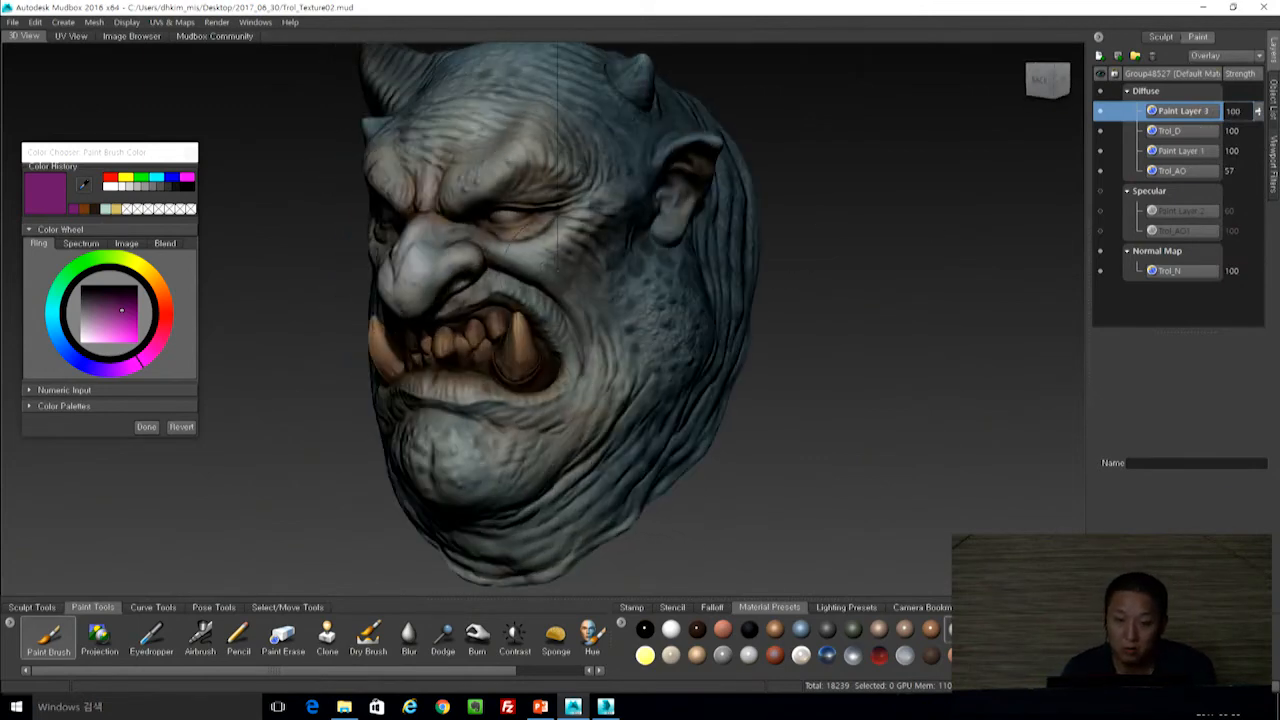
Choose a muted brown brush colour and tint the troll's face with it on Paint Layer 3.
{"action": "left_click", "coordinate": [153, 270]}
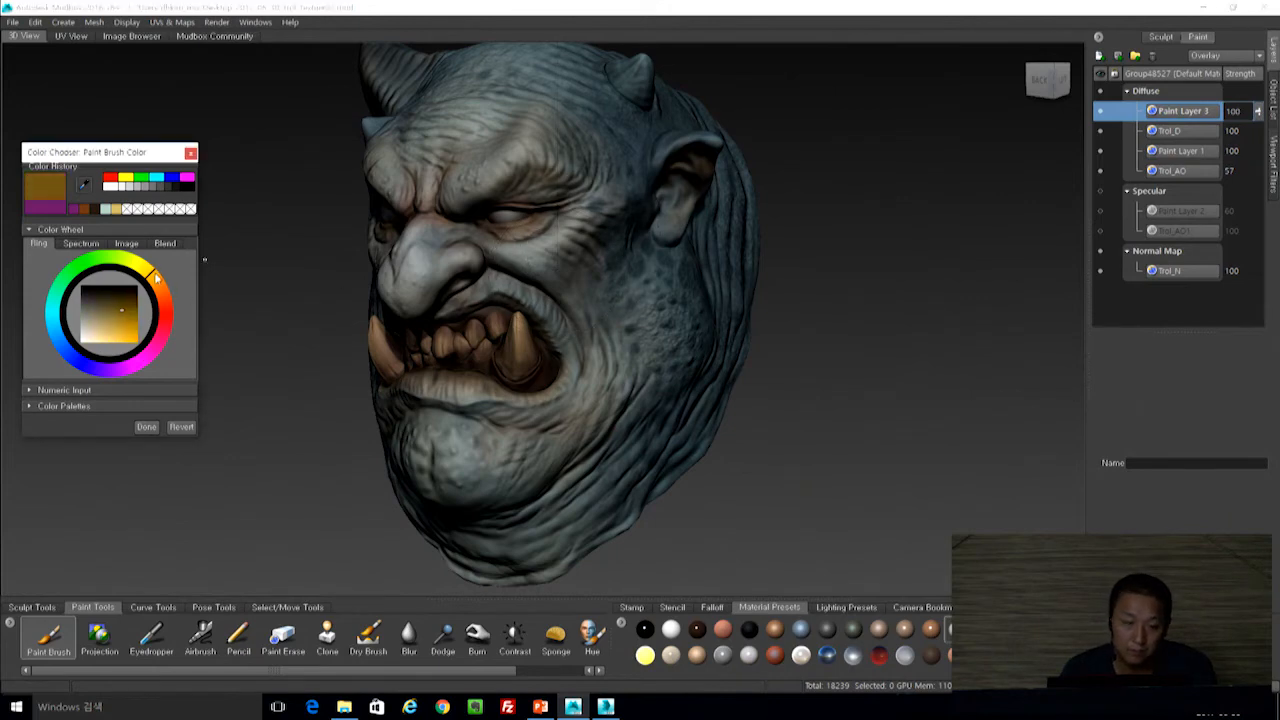
{"action": "left_click_drag", "start_coordinate": [116, 312], "coordinate": [106, 309]}
{"action": "left_click", "coordinate": [161, 289]}
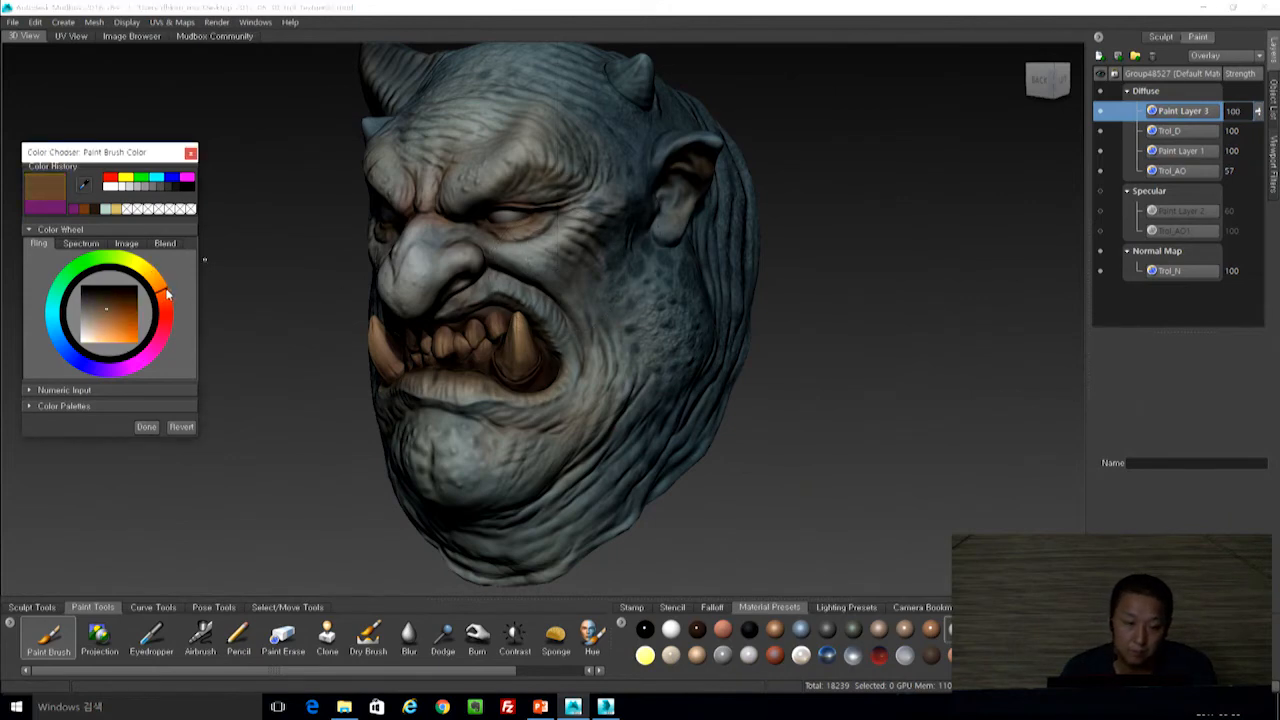
{"action": "left_click_drag", "start_coordinate": [863, 326], "coordinate": [836, 356], "text": "alt"}
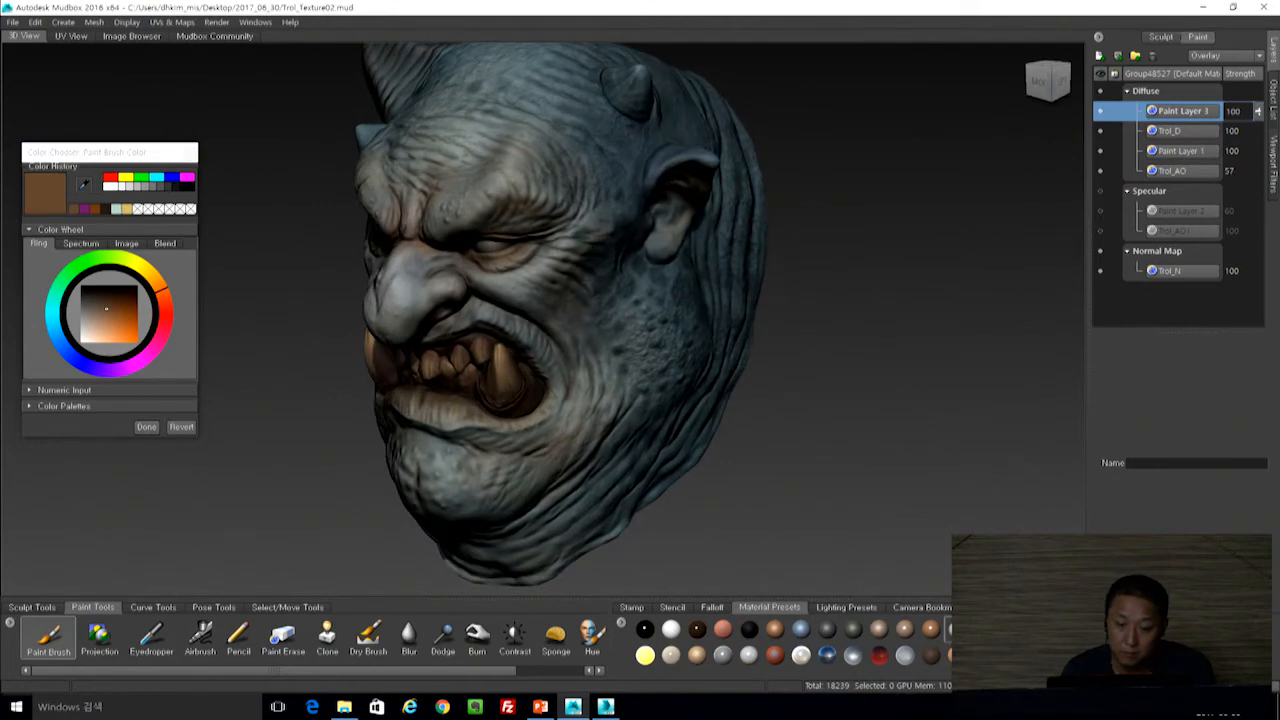
{"action": "left_click_drag", "start_coordinate": [504, 279], "coordinate": [566, 299], "text": "alt"}
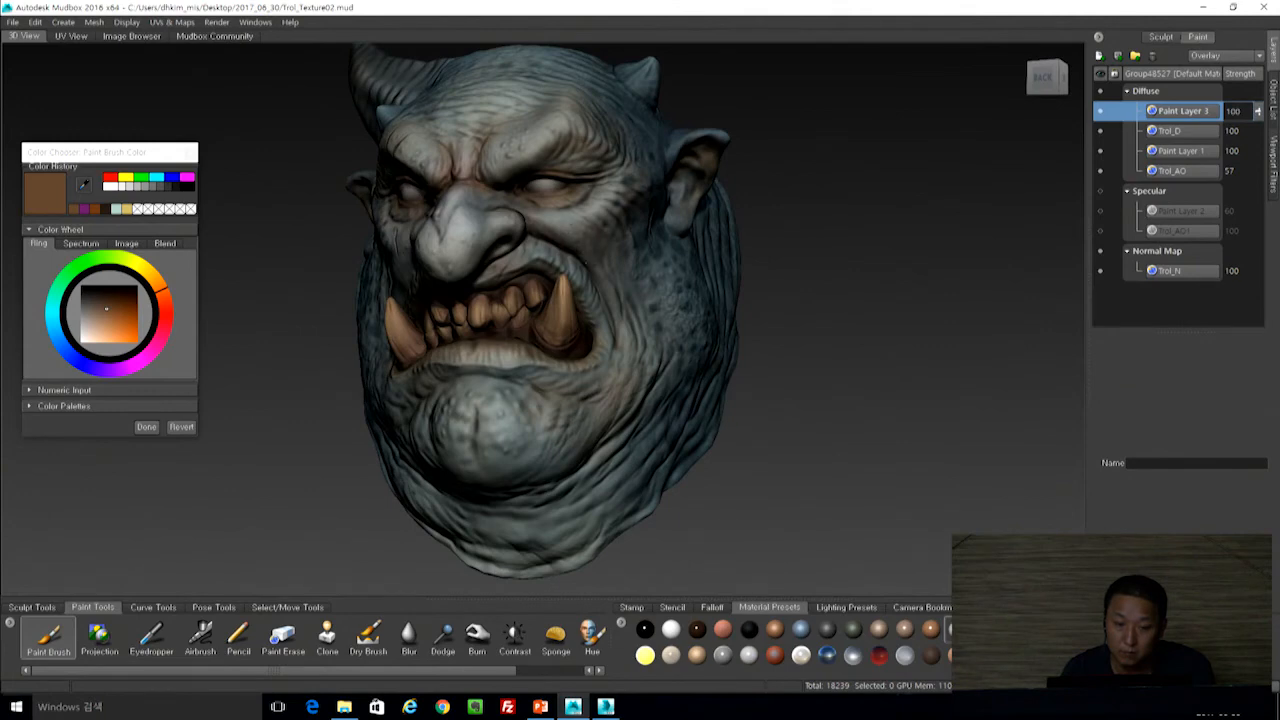
{"action": "left_click_drag", "start_coordinate": [600, 285], "coordinate": [712, 283], "text": "alt"}
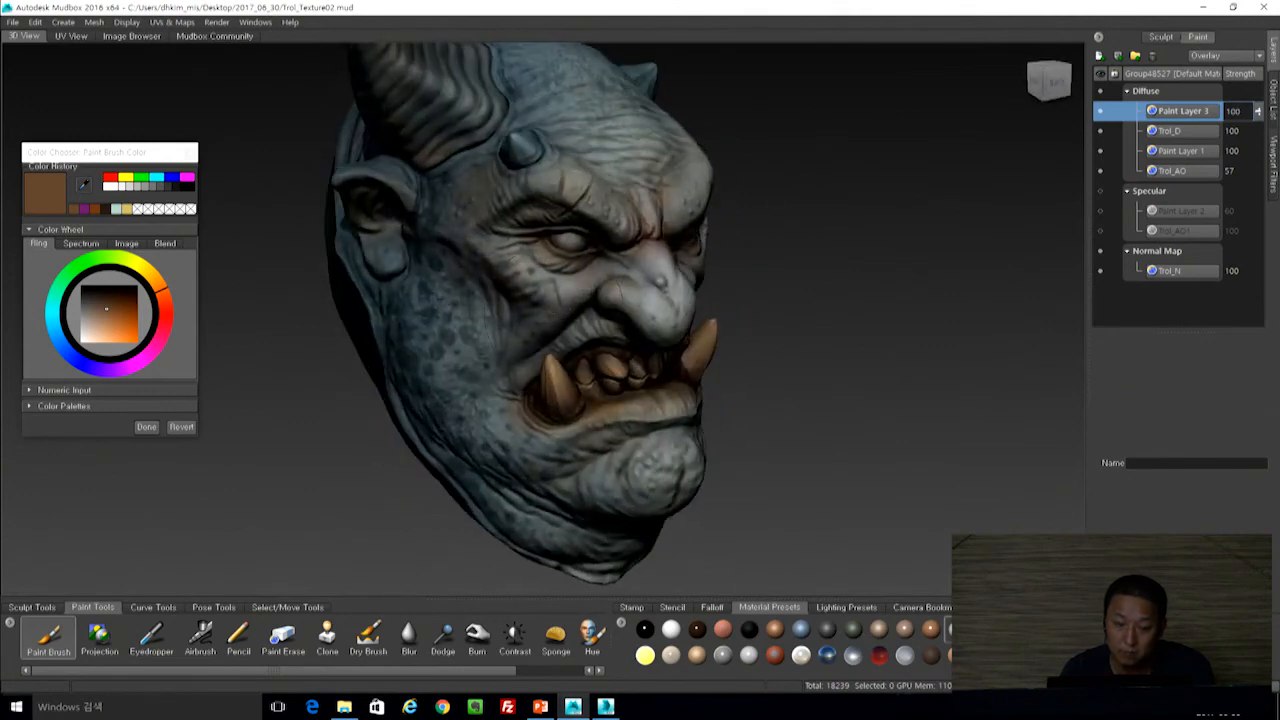
{"action": "left_click_drag", "start_coordinate": [666, 292], "coordinate": [618, 278], "text": "alt"}
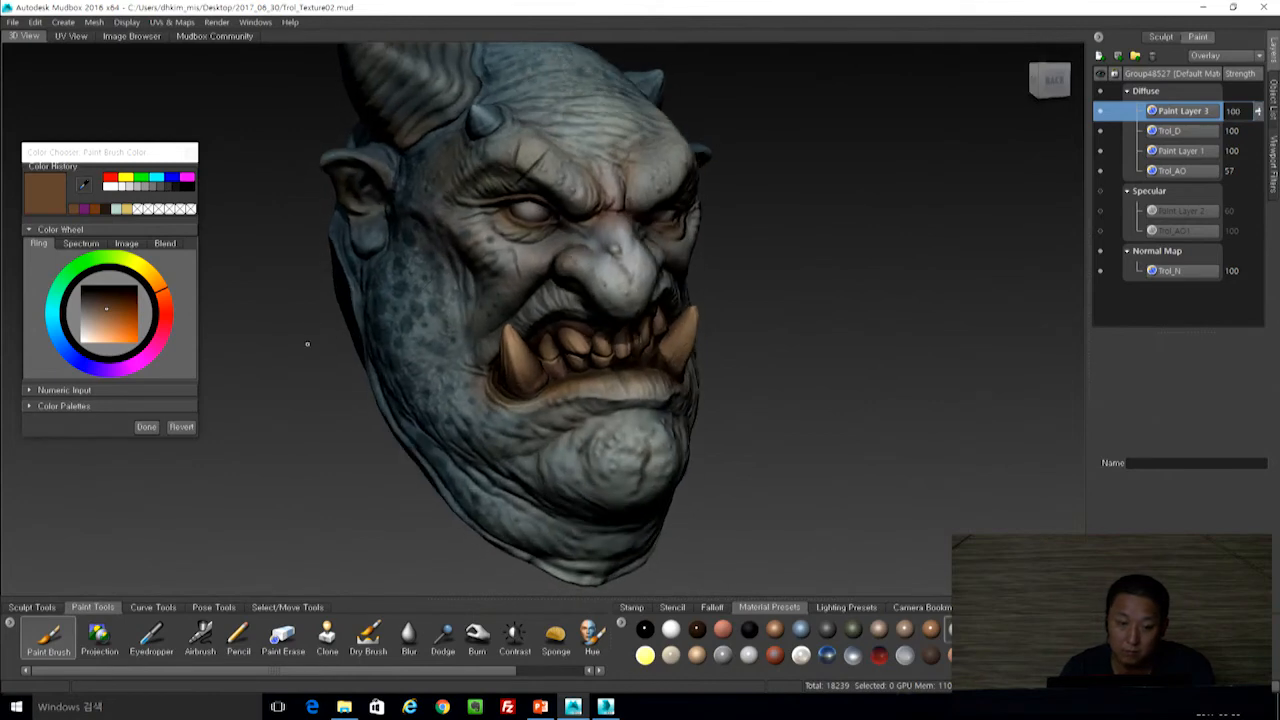
Tint the troll's temple and cheek with light magenta, and continue with a desaturated mauve.
{"action": "left_click_drag", "start_coordinate": [139, 365], "coordinate": [104, 324]}
{"action": "left_click_drag", "start_coordinate": [606, 278], "coordinate": [662, 284], "text": "alt"}
{"action": "left_click_drag", "start_coordinate": [660, 240], "coordinate": [654, 248]}
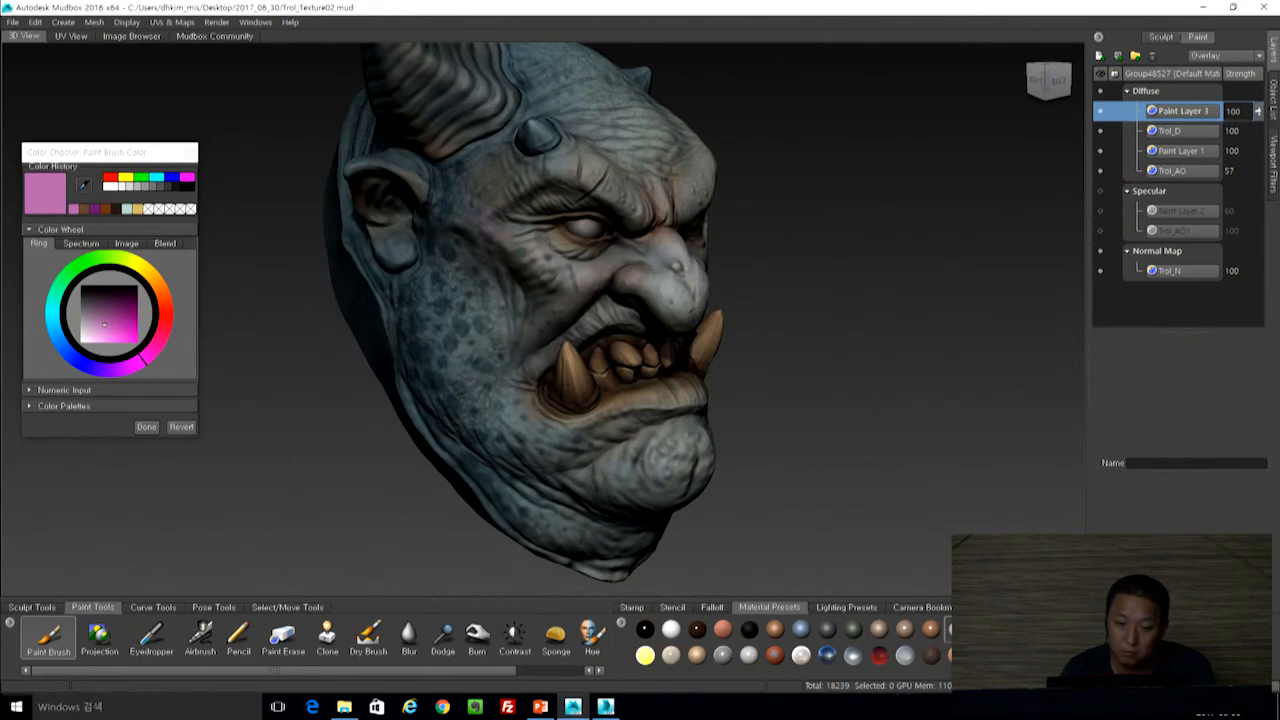
{"action": "left_click_drag", "start_coordinate": [109, 316], "coordinate": [90, 318]}
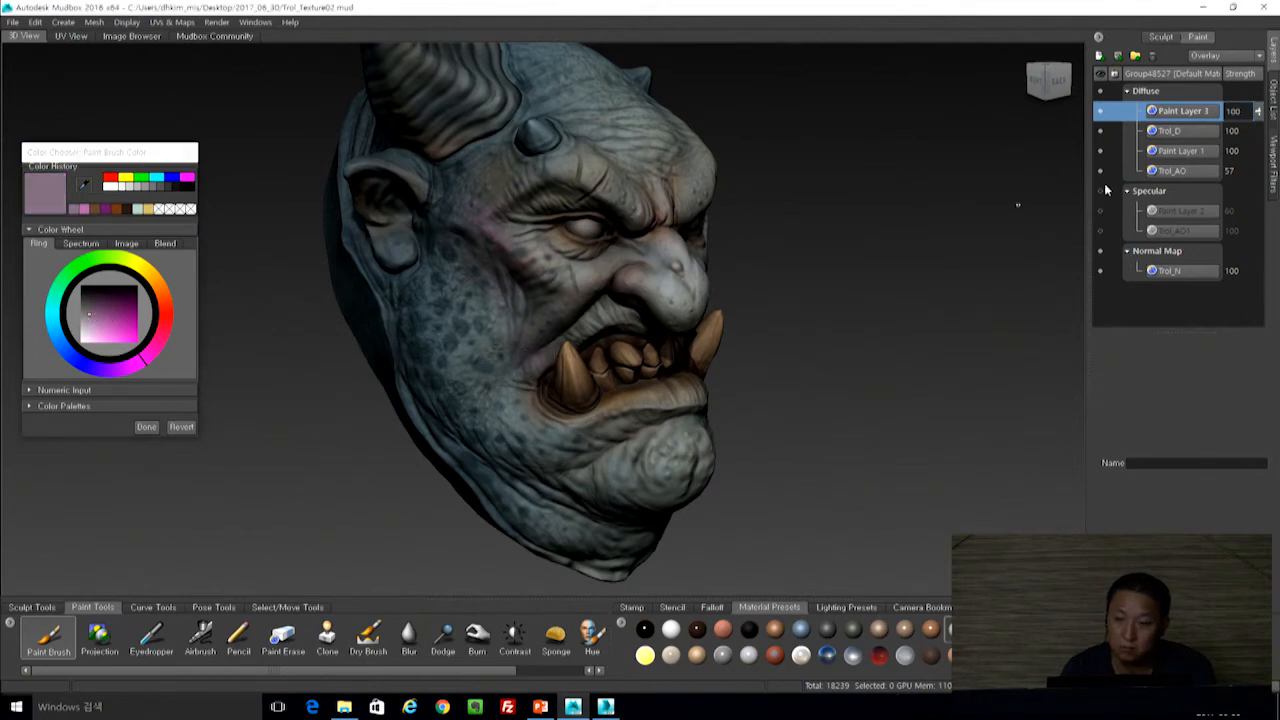
Lower the strength of Paint Layer 3 to 38 for comparison, and settle on 57.
{"action": "left_click_drag", "start_coordinate": [1261, 113], "coordinate": [1265, 161]}
{"action": "mouse_move", "coordinate": [1000, 285]}
{"action": "left_mouse_down", "text": "alt"}
{"action": "mouse_move", "coordinate": [822, 298]}
{"action": "mouse_move", "coordinate": [890, 301]}
{"action": "mouse_move", "coordinate": [802, 324]}
{"action": "mouse_move", "coordinate": [884, 318]}
{"action": "mouse_move", "coordinate": [896, 308]}
{"action": "mouse_move", "coordinate": [802, 311]}
{"action": "left_mouse_up", "text": "alt"}
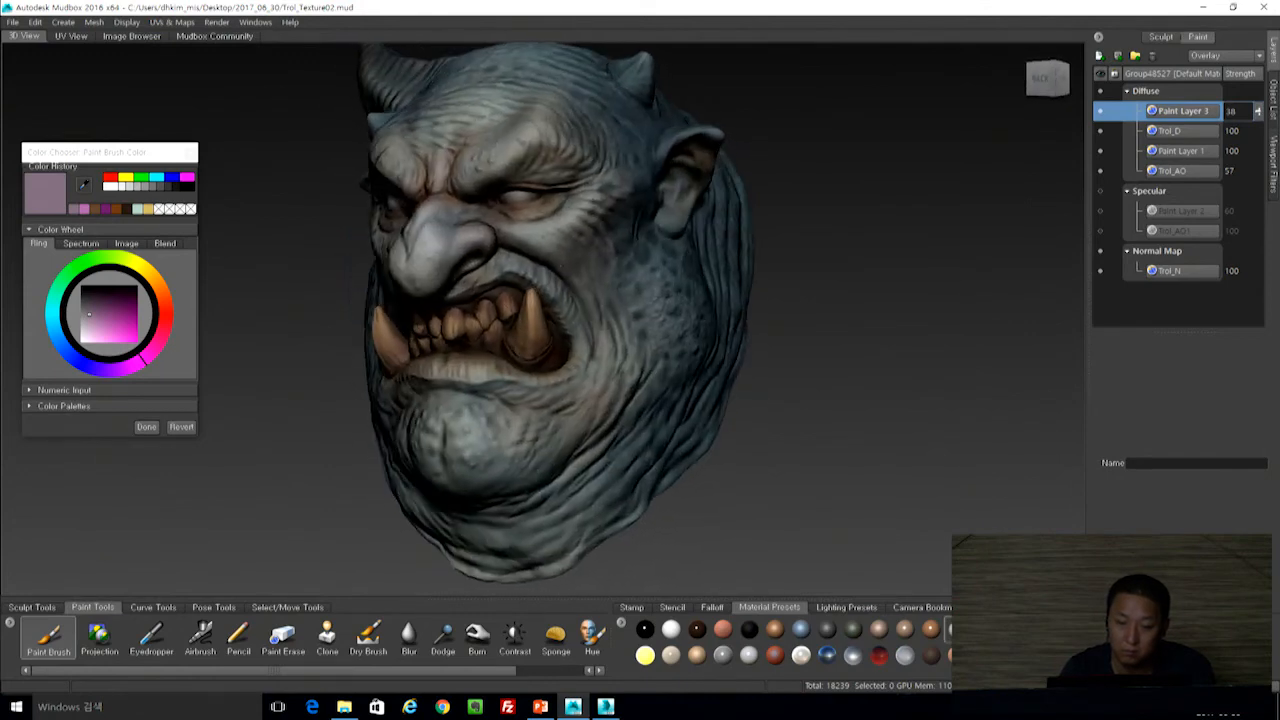
{"action": "mouse_move", "coordinate": [802, 311]}
{"action": "left_mouse_down", "text": "alt"}
{"action": "mouse_move", "coordinate": [722, 311]}
{"action": "mouse_move", "coordinate": [788, 312]}
{"action": "left_mouse_up", "text": "alt"}
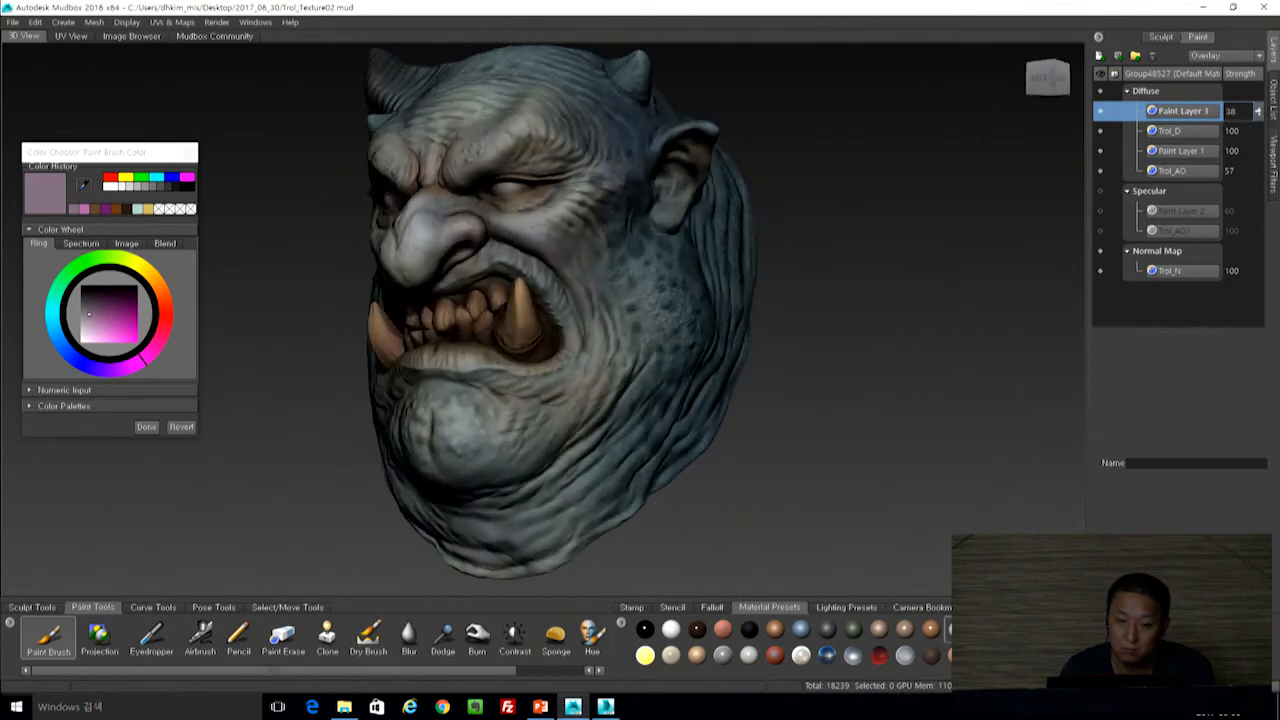
{"action": "left_click_drag", "start_coordinate": [1258, 112], "coordinate": [1266, 99]}
{"action": "left_click_drag", "start_coordinate": [760, 290], "coordinate": [840, 292], "text": "alt"}
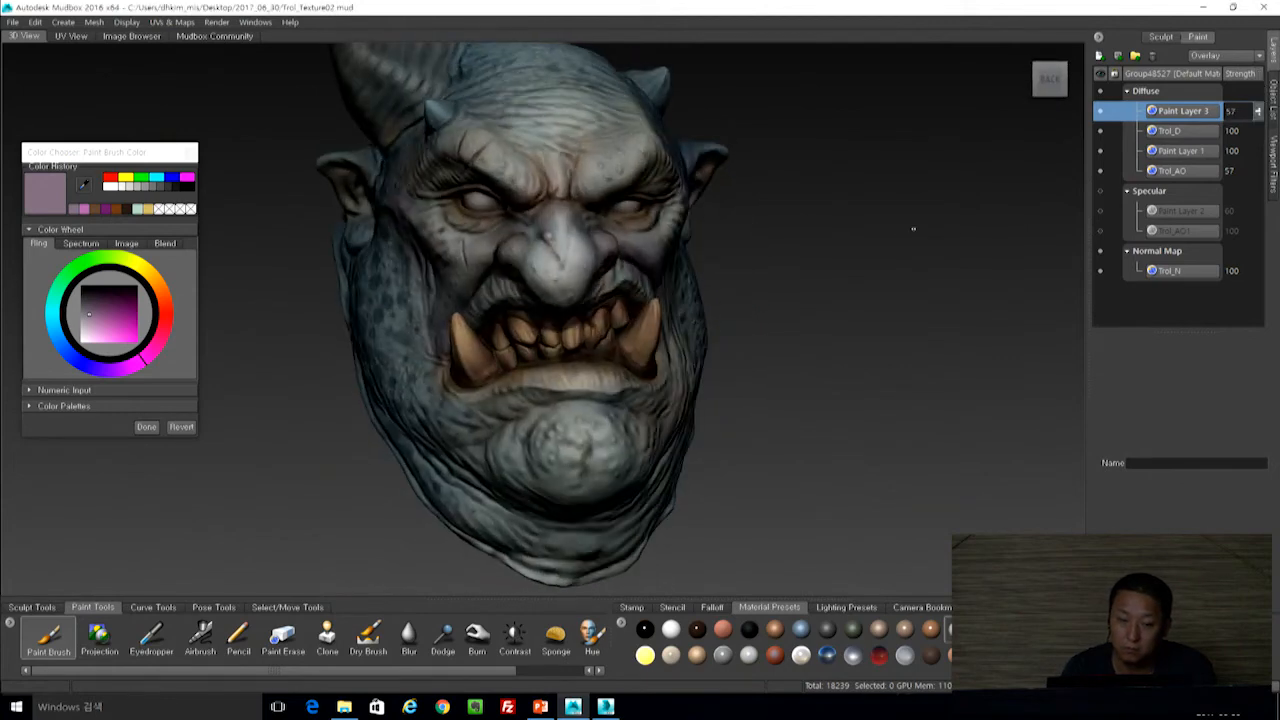
Sample skin colours from the troll's forehead and side of the cheek, and adjust the brush colour to a muted teal.
{"action": "left_click", "coordinate": [48, 302]}
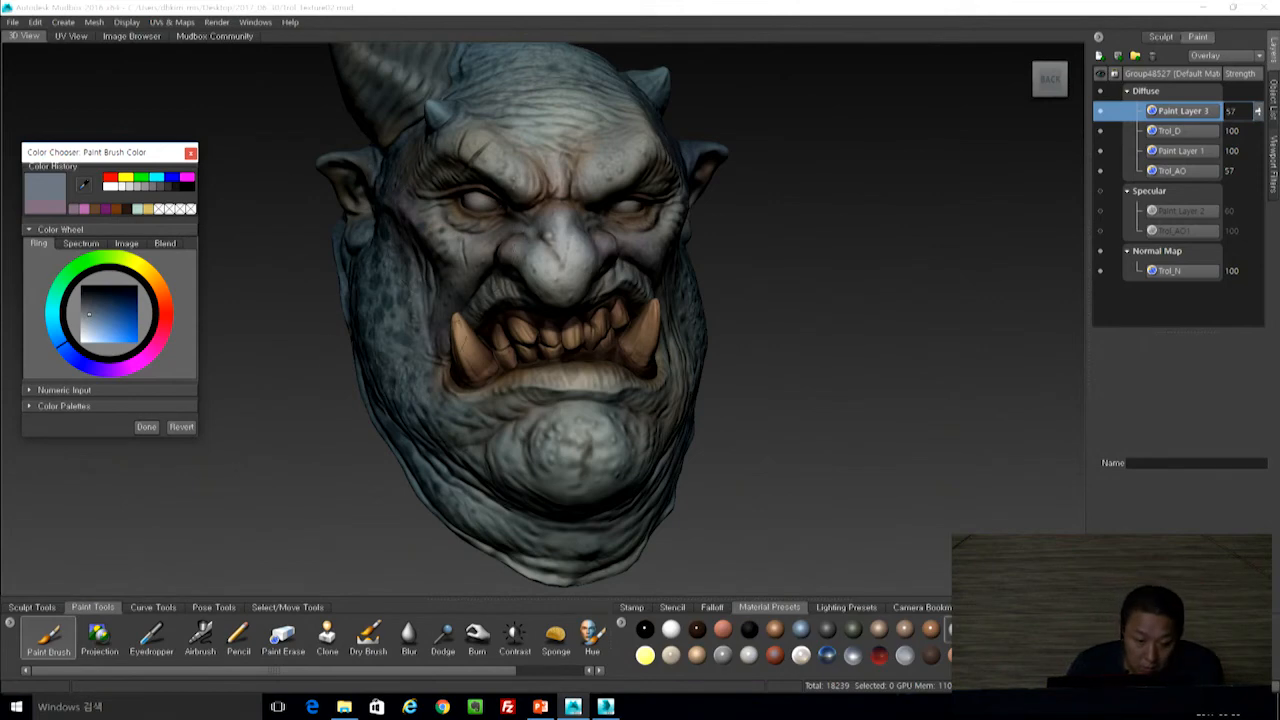
{"action": "left_click", "coordinate": [84, 185]}
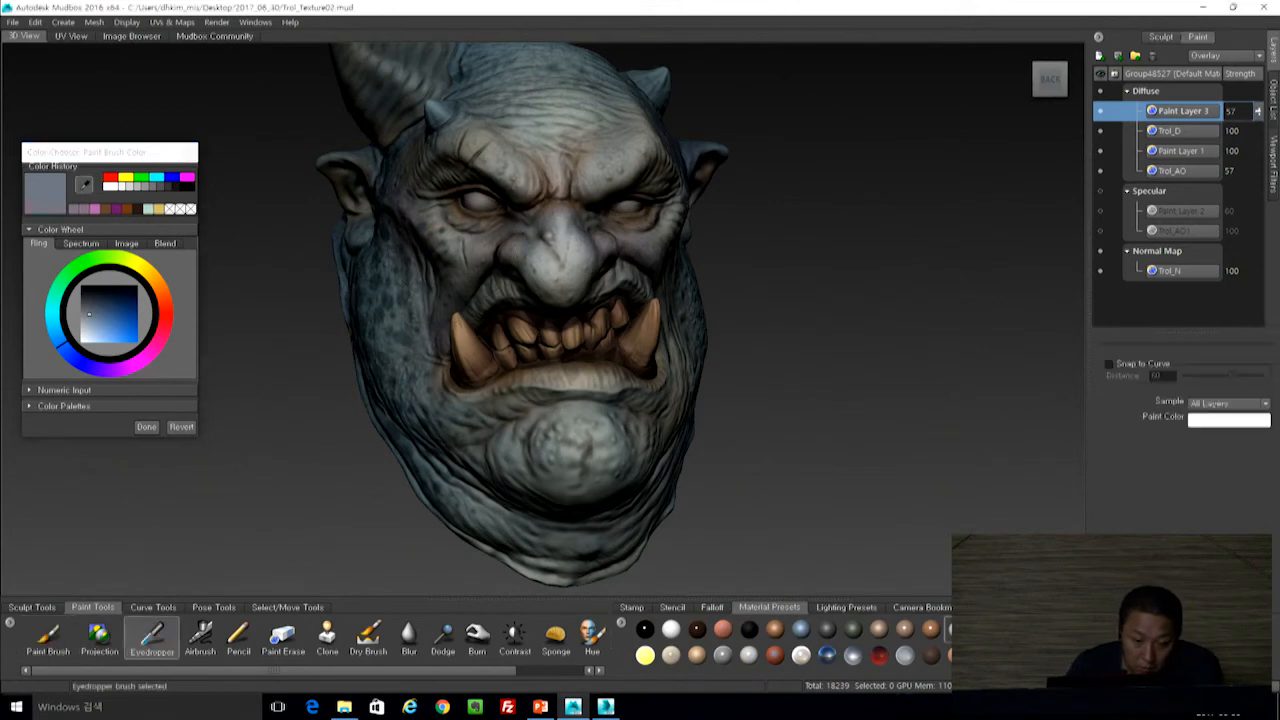
{"action": "left_click", "coordinate": [534, 139]}
{"action": "key", "text": "3"}
{"action": "left_click", "coordinate": [505, 146]}
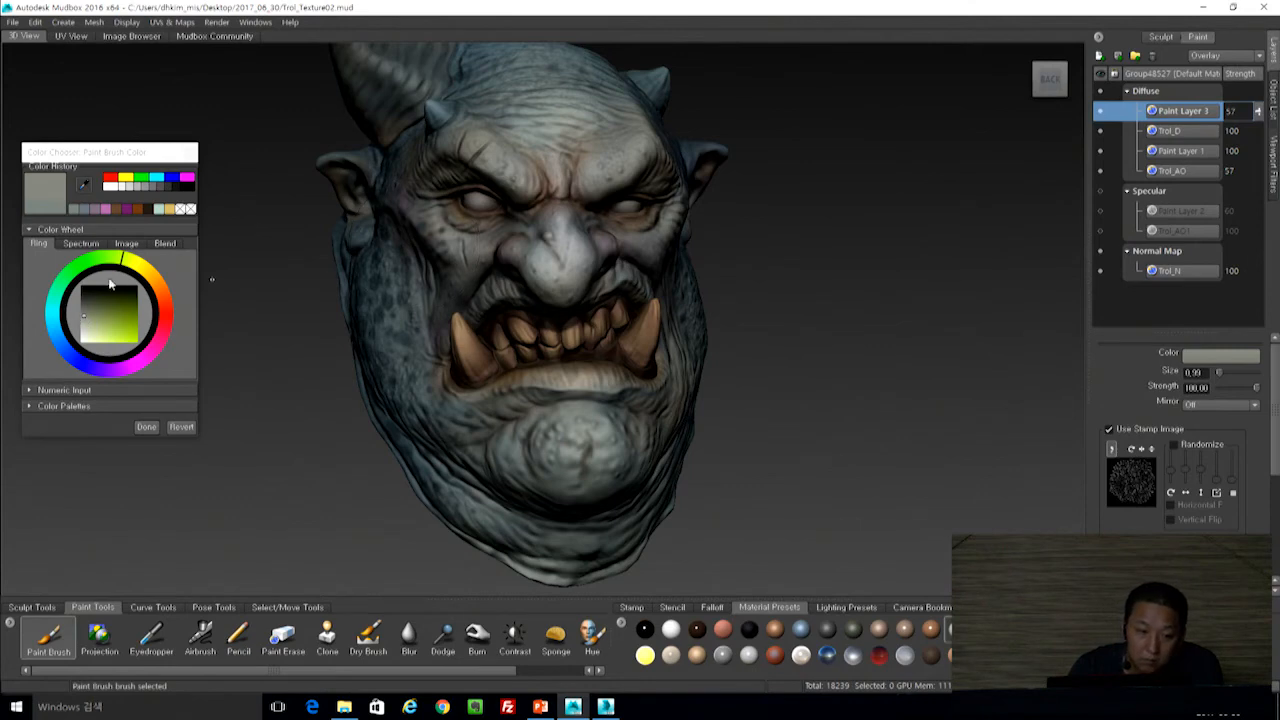
{"action": "key", "text": "3"}
{"action": "left_click", "coordinate": [398, 283]}
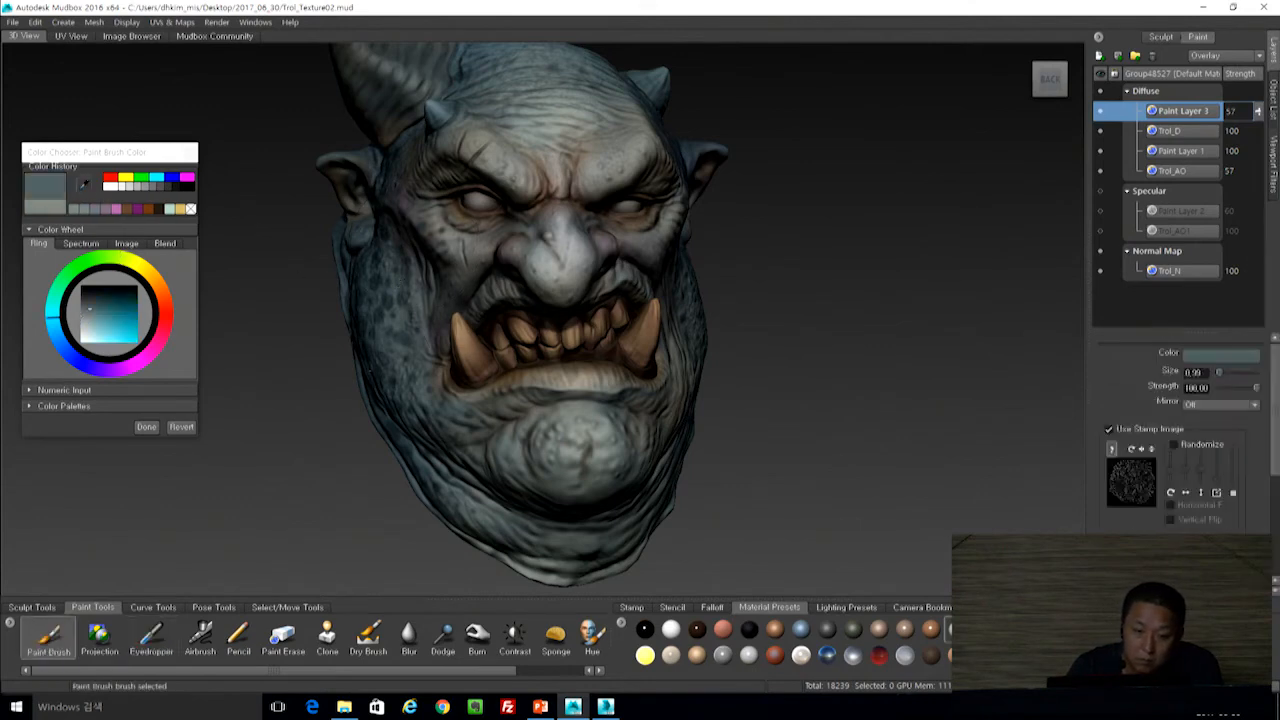
{"action": "left_click", "coordinate": [93, 306]}
{"action": "left_click_drag", "start_coordinate": [91, 307], "coordinate": [96, 313]}
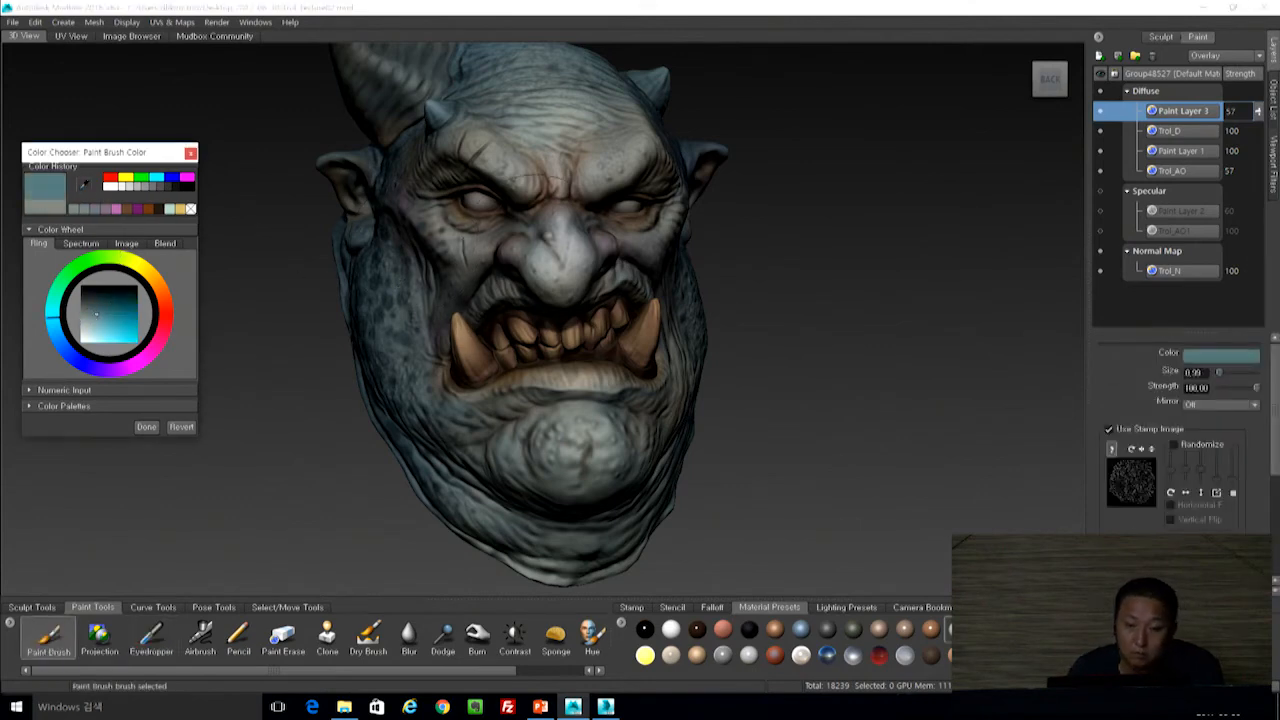
Paint the muted teal over the temples and cheeks on both sides of the troll's face.
{"action": "left_click_drag", "start_coordinate": [792, 232], "coordinate": [860, 235], "text": "alt"}
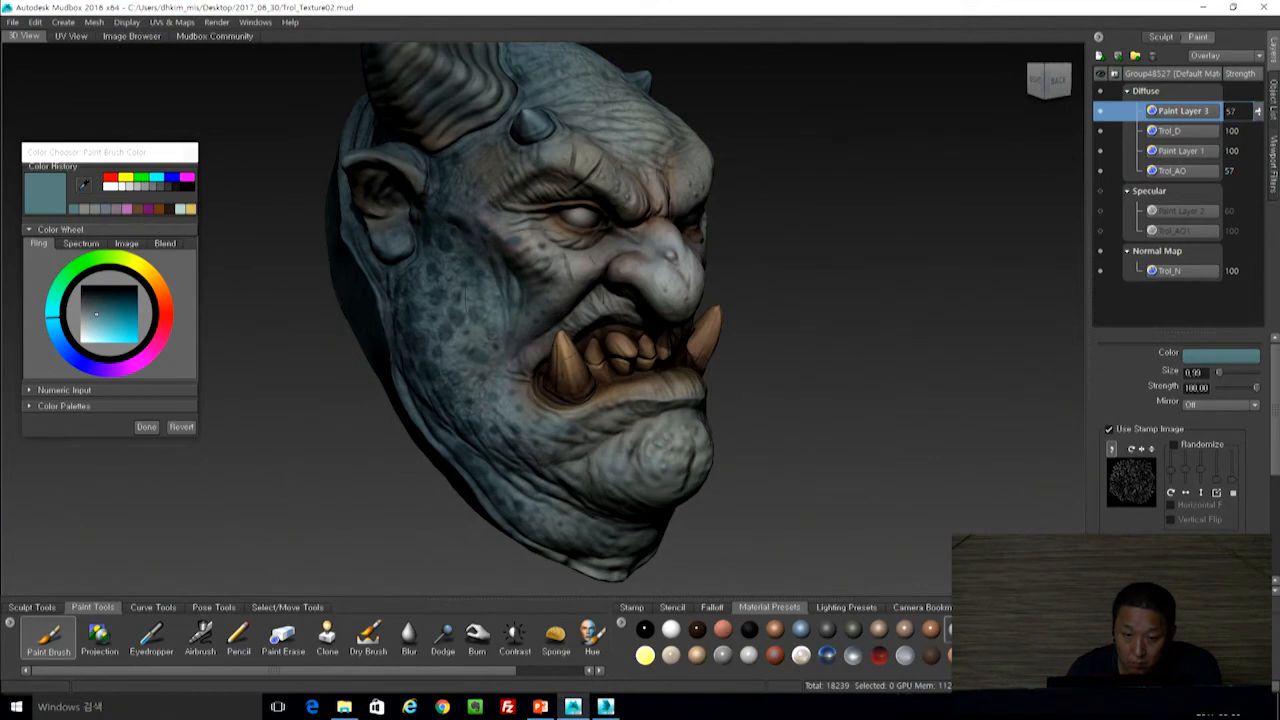
{"action": "left_click_drag", "start_coordinate": [562, 318], "coordinate": [404, 286], "text": "alt"}
{"action": "left_click_drag", "start_coordinate": [608, 256], "coordinate": [522, 248], "text": "alt"}
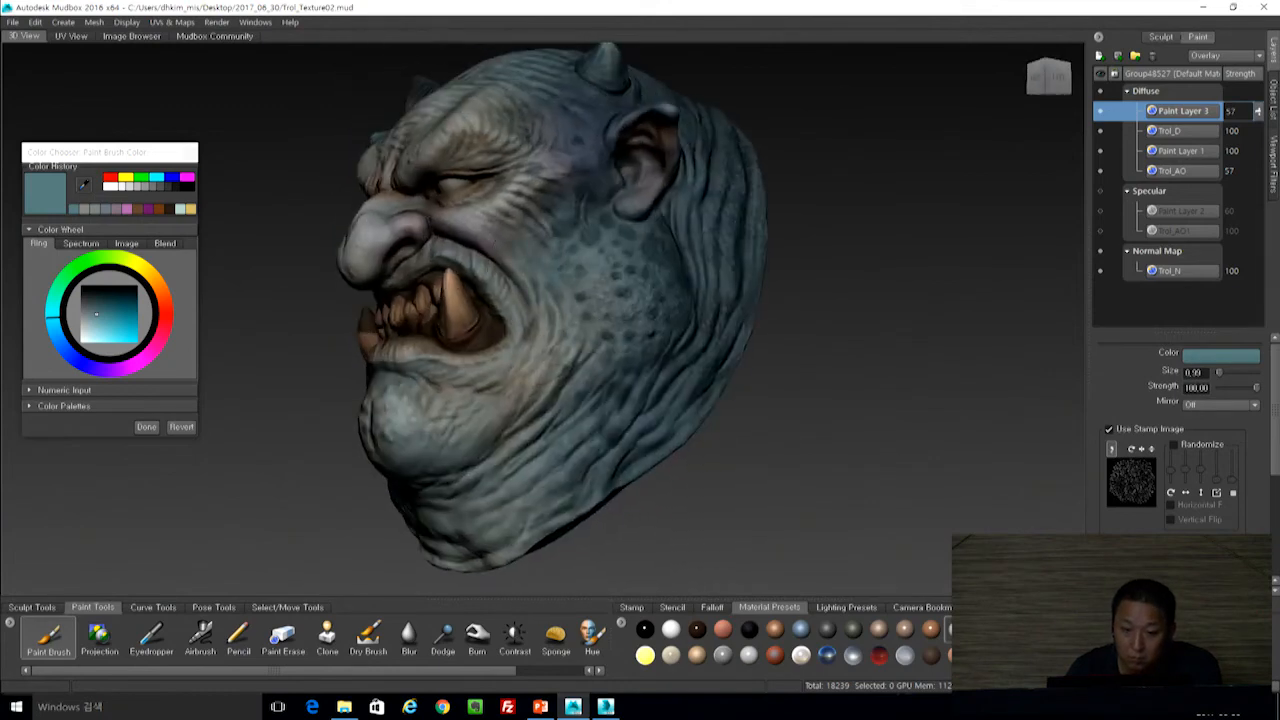
{"action": "left_click_drag", "start_coordinate": [500, 310], "coordinate": [715, 295], "text": "alt"}
{"action": "right_click_drag", "start_coordinate": [650, 240], "coordinate": [767, 155], "text": "alt"}
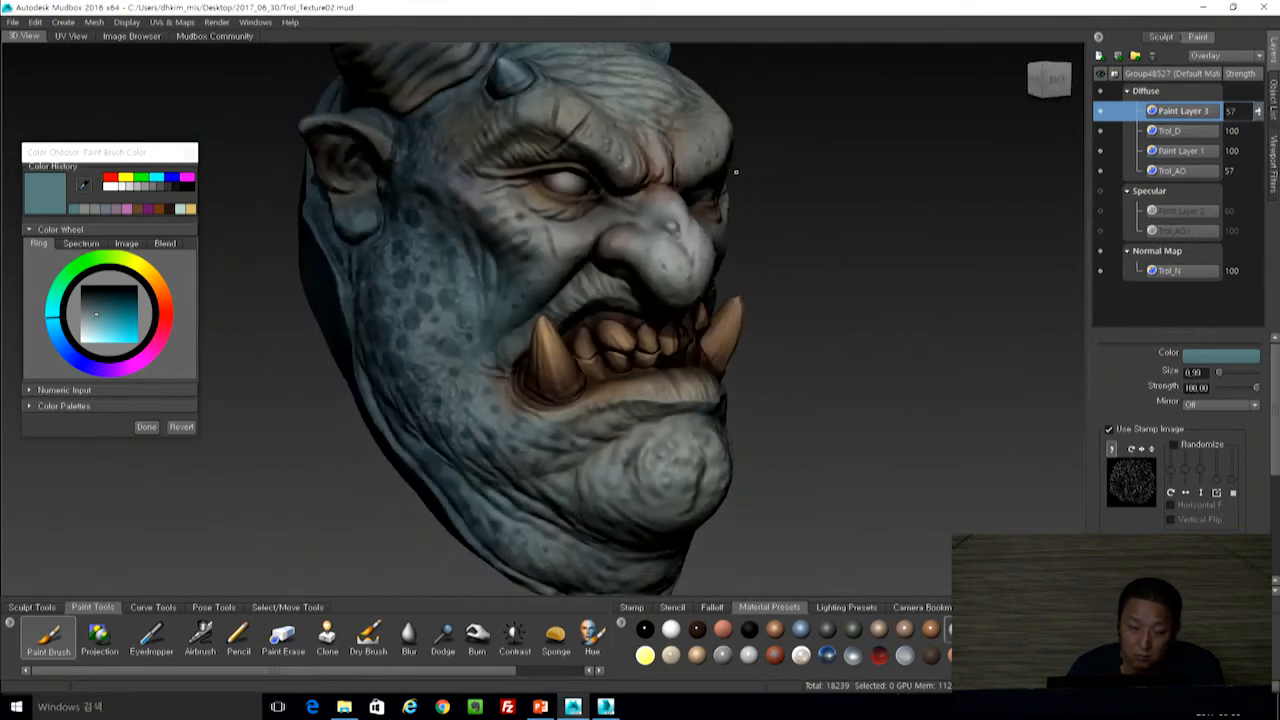
Reduce the brush size to 0.14 and create another 1024 paint layer in the Diffuse channel.
{"action": "left_click_drag", "start_coordinate": [490, 200], "coordinate": [460, 195]}
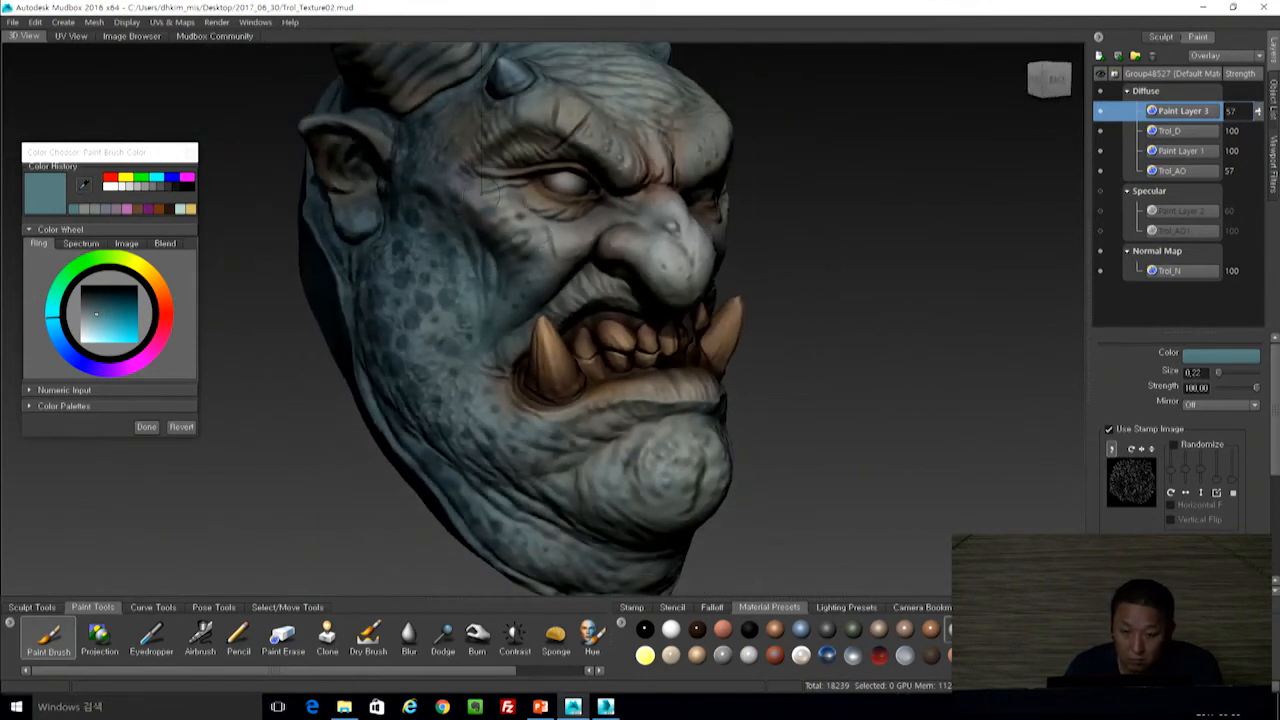
{"action": "left_click", "coordinate": [1099, 56]}
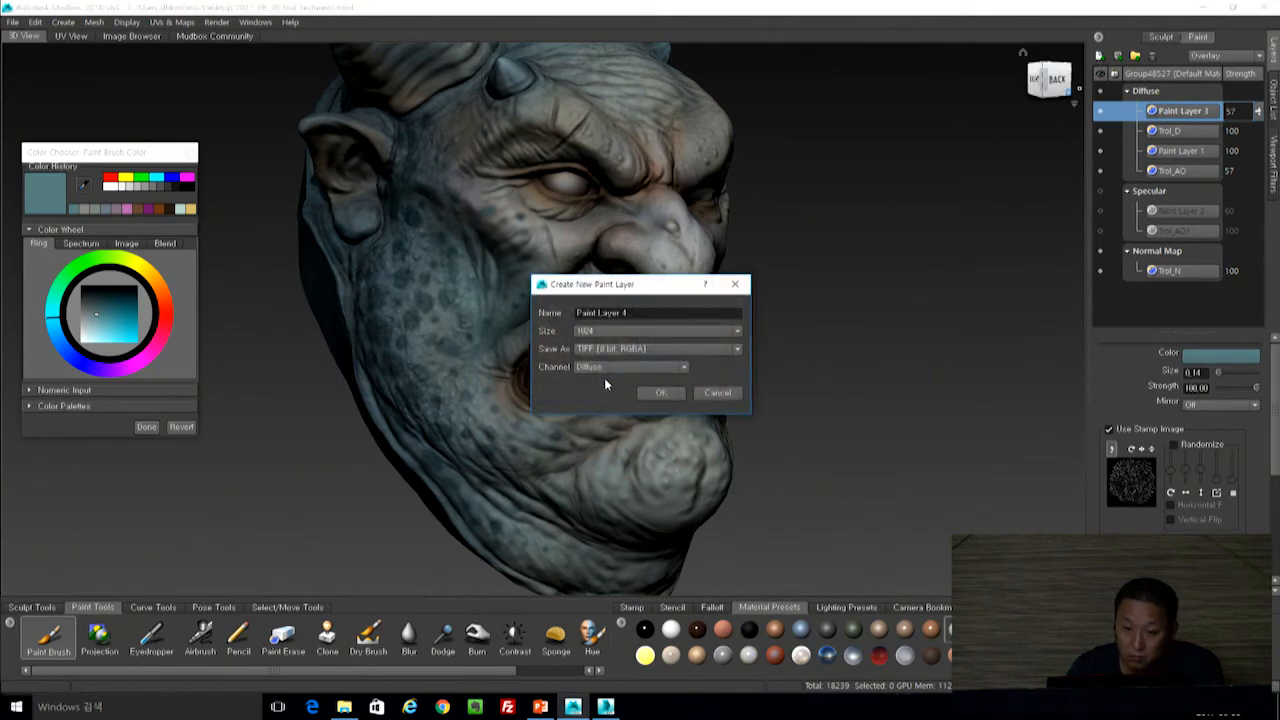
{"action": "left_click", "coordinate": [666, 396]}
{"action": "mouse_move", "coordinate": [664, 391]}
{"action": "left_mouse_down", "text": "alt"}
{"action": "mouse_move", "coordinate": [696, 430]}
{"action": "mouse_move", "coordinate": [730, 412]}
{"action": "left_mouse_up", "text": "alt"}
Darken the brush colour to deep teal and dab small spots beside the troll's eye, reducing the brush size to 0.09.
{"action": "left_click_drag", "start_coordinate": [96, 313], "coordinate": [95, 299]}
{"action": "left_click_drag", "start_coordinate": [592, 255], "coordinate": [548, 222], "text": "alt"}
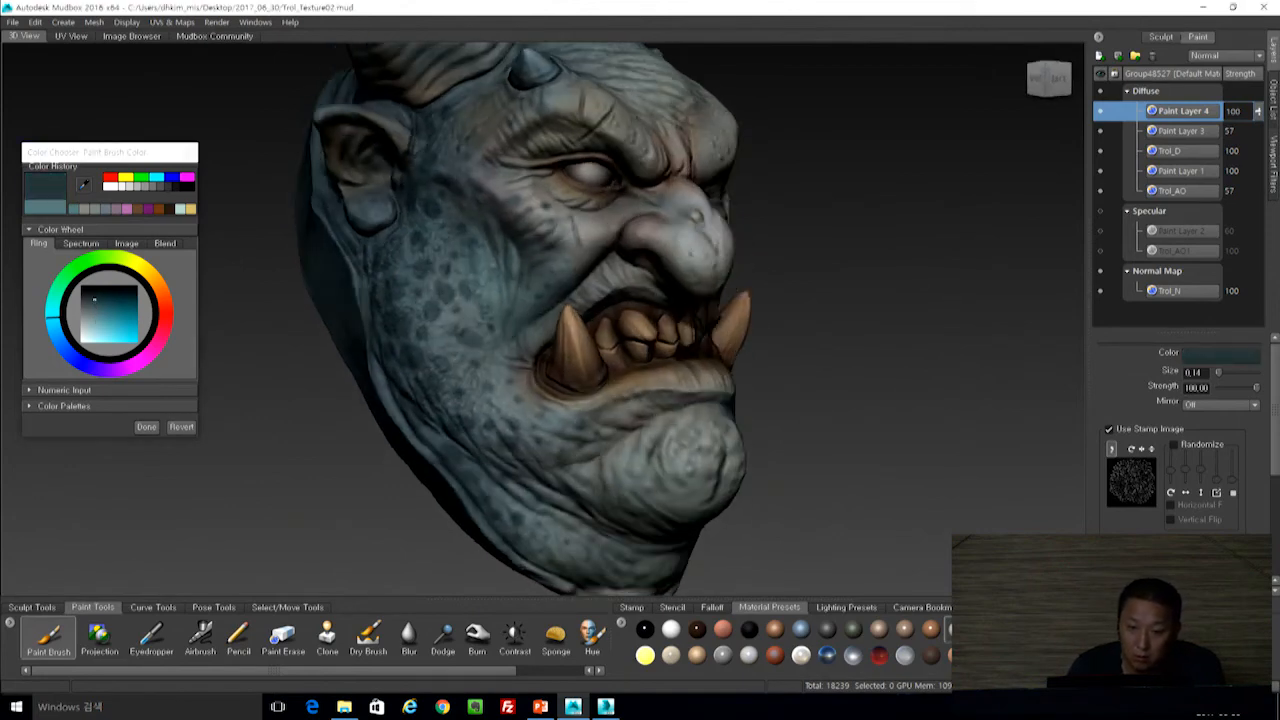
{"action": "left_click", "coordinate": [460, 193]}
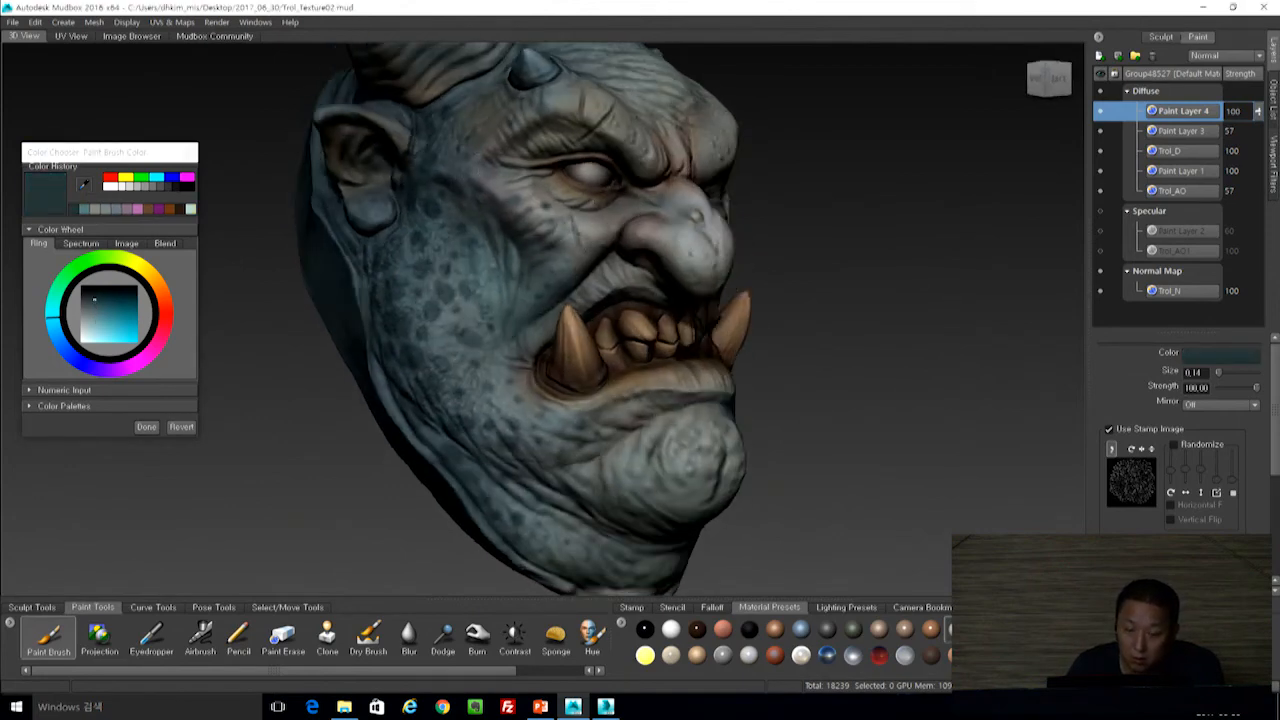
{"action": "left_click_drag", "start_coordinate": [470, 250], "coordinate": [438, 267], "text": "alt"}
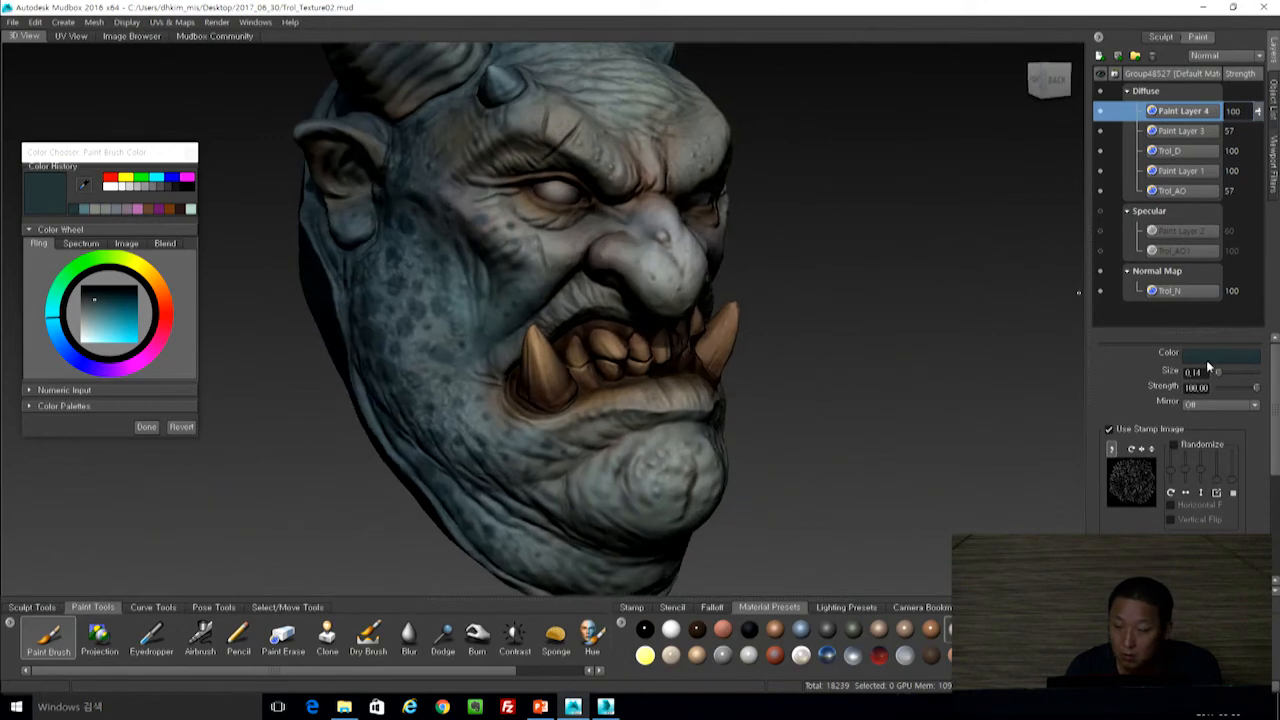
{"action": "scroll", "coordinate": [512, 174], "scroll_direction": "up", "scroll_amount": 2}
{"action": "scroll", "coordinate": [512, 174], "scroll_direction": "down", "scroll_amount": 2}
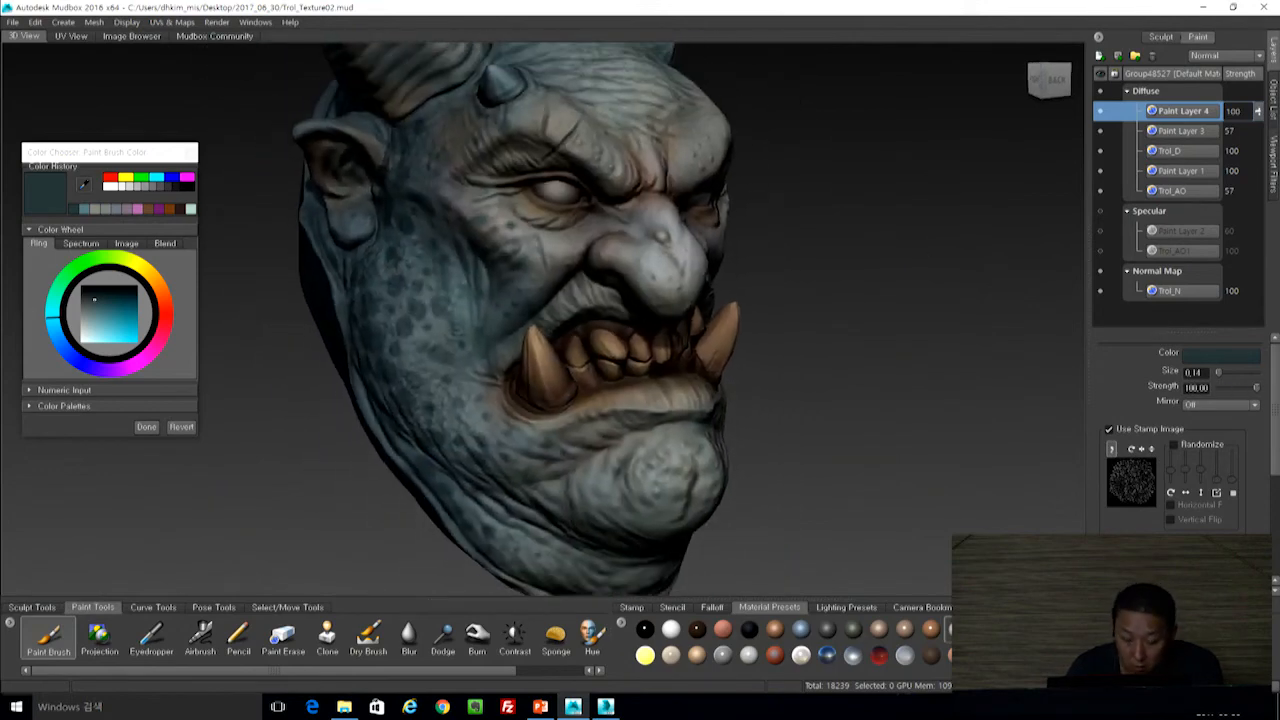
{"action": "left_click_drag", "start_coordinate": [521, 234], "coordinate": [516, 231]}
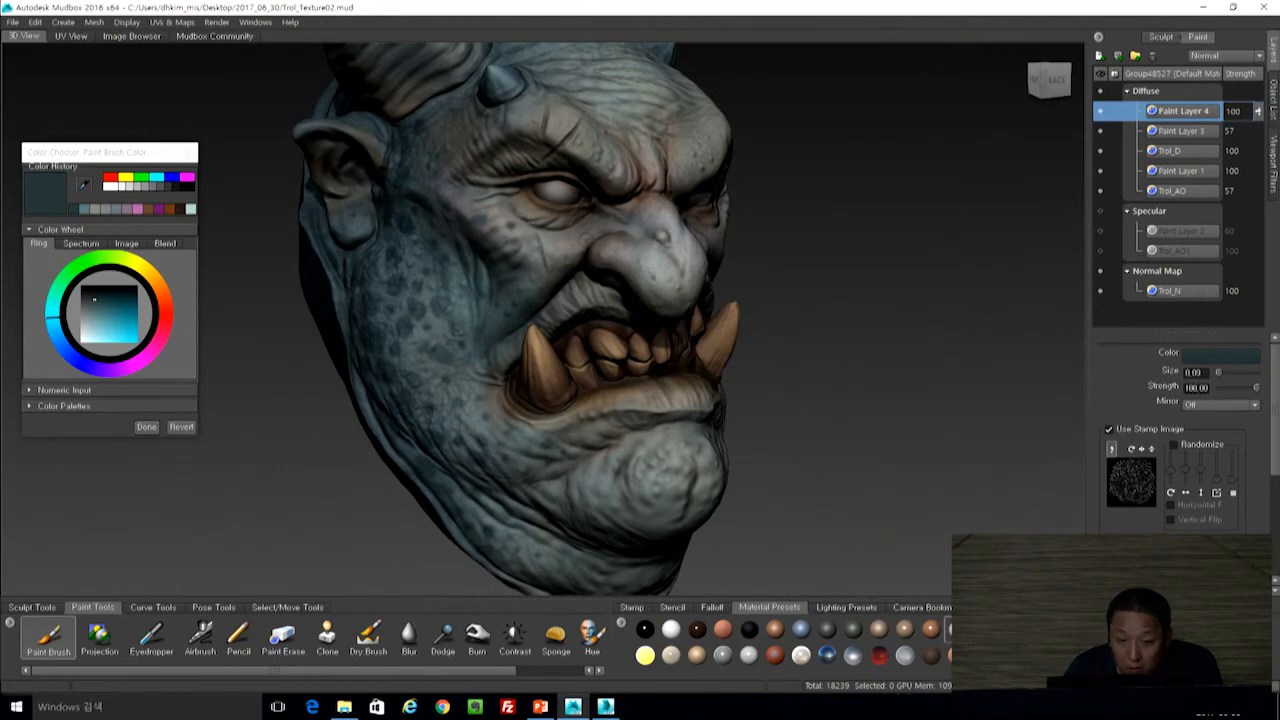
{"action": "left_click_drag", "start_coordinate": [869, 211], "coordinate": [680, 236], "text": "alt"}
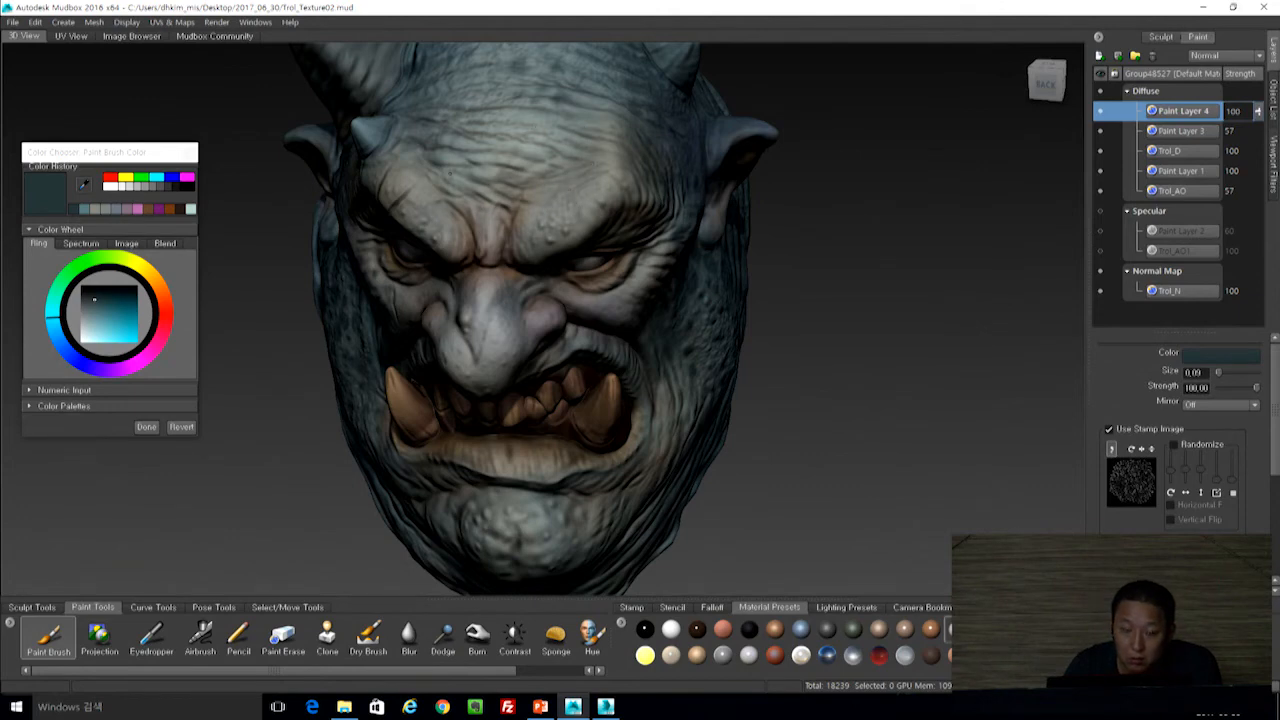
Set the blend mode of Paint Layer 4 in the Diffuse channel to Multiply.
{"action": "left_click_drag", "start_coordinate": [515, 290], "coordinate": [447, 242], "text": "alt"}
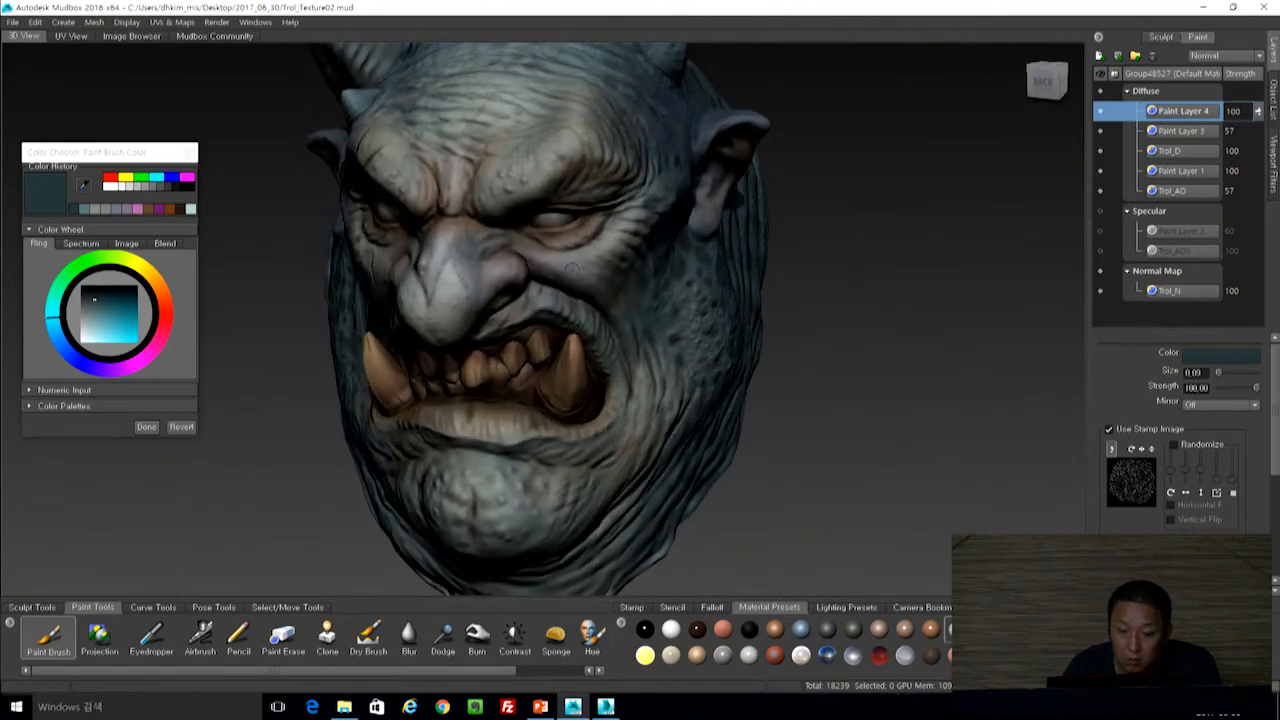
{"action": "left_click_drag", "start_coordinate": [660, 350], "coordinate": [736, 349], "text": "alt"}
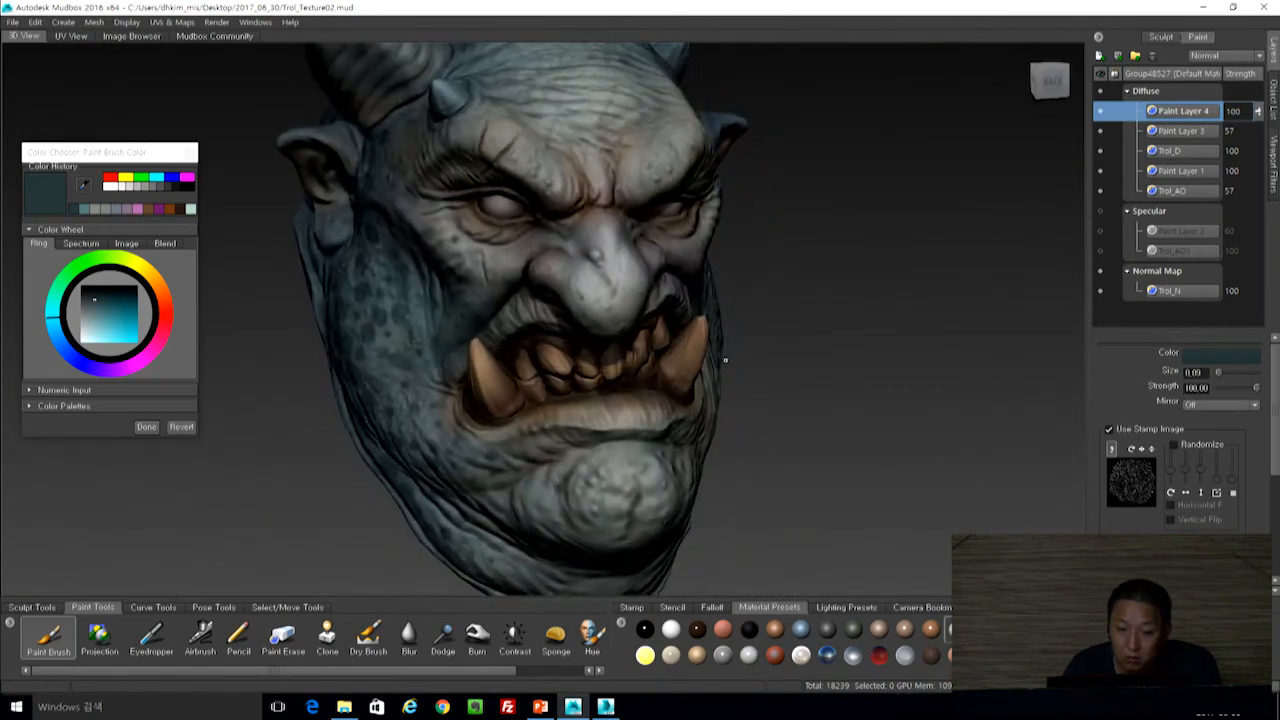
{"action": "left_click_drag", "start_coordinate": [480, 325], "coordinate": [620, 322], "text": "alt"}
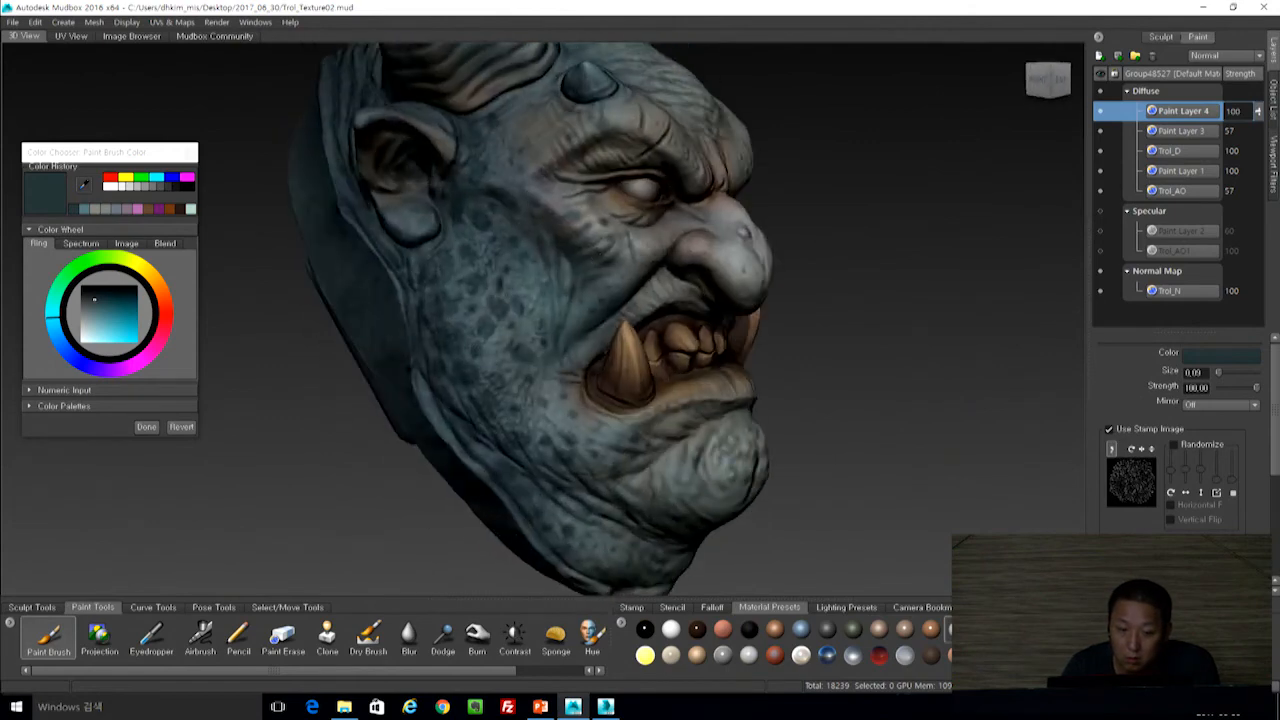
{"action": "left_click", "coordinate": [1230, 56]}
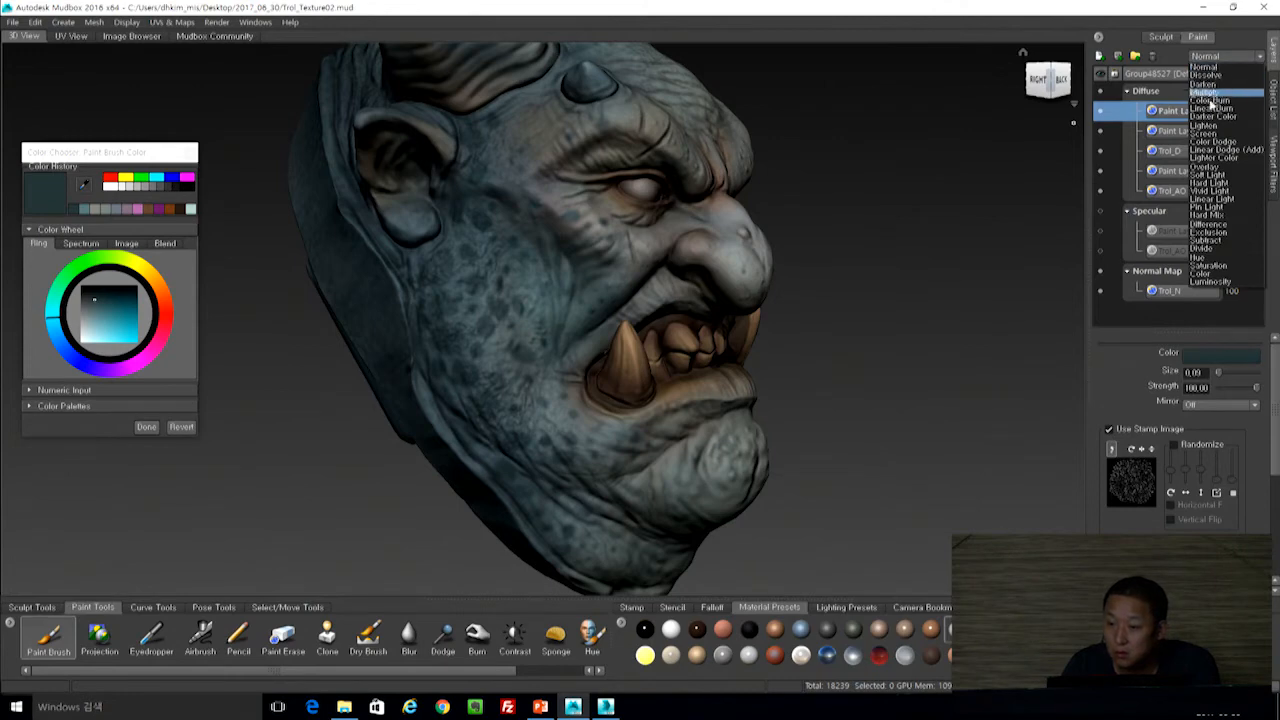
{"action": "left_click", "coordinate": [1210, 92]}
{"action": "left_click", "coordinate": [1060, 80]}
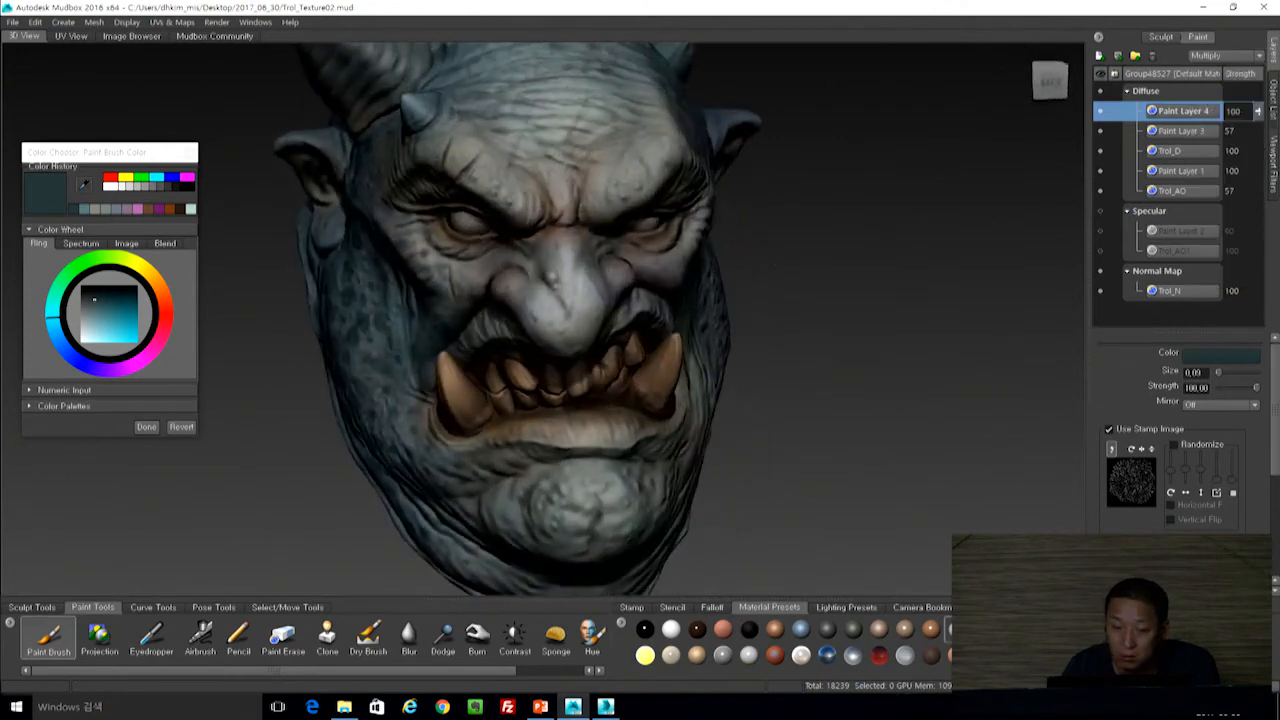
Darken the brush colour to a near-black teal and paint fine spots on the troll's forehead.
{"action": "left_click_drag", "start_coordinate": [688, 265], "coordinate": [737, 266], "text": "alt"}
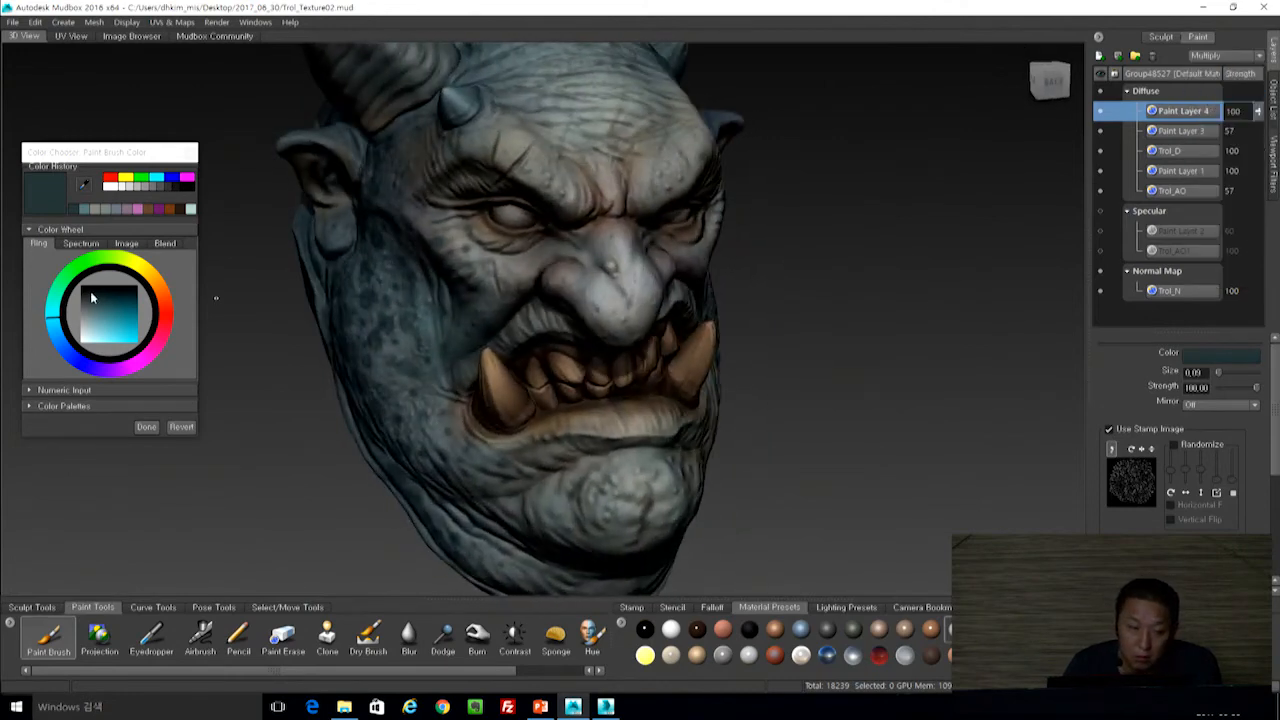
{"action": "left_click_drag", "start_coordinate": [690, 152], "coordinate": [732, 152], "text": "alt"}
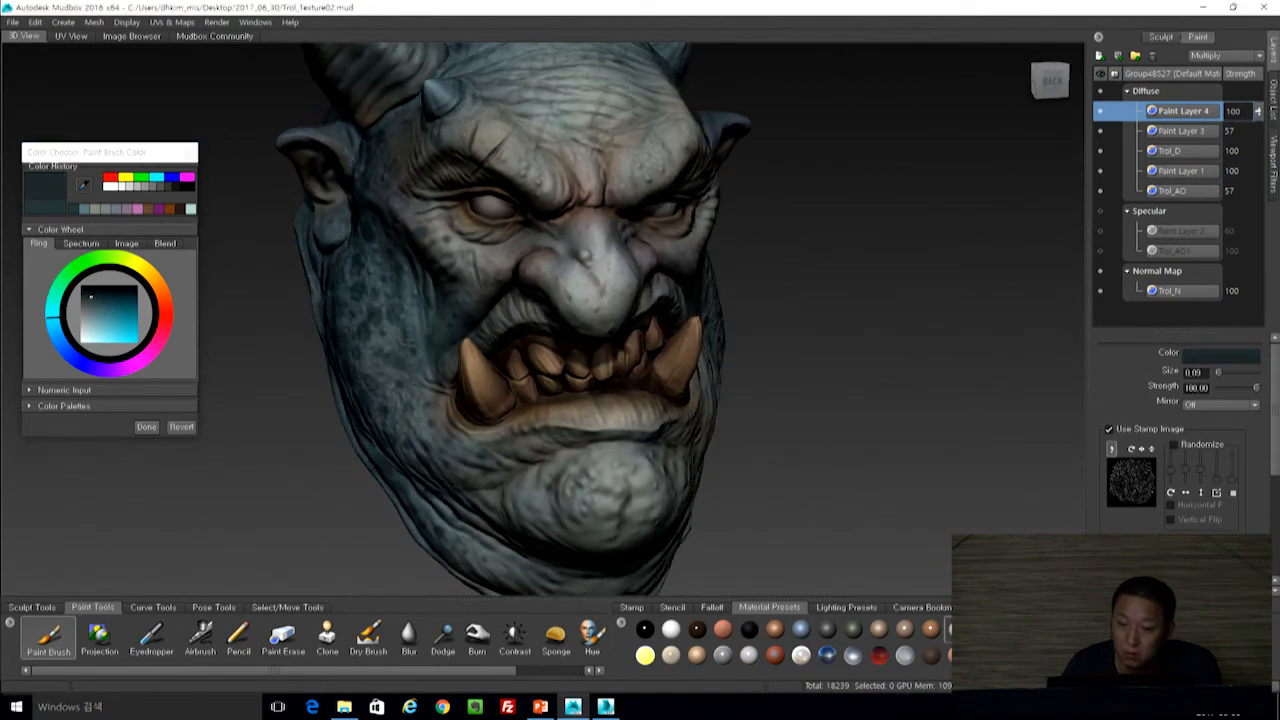
{"action": "left_click_drag", "start_coordinate": [541, 117], "coordinate": [552, 154]}
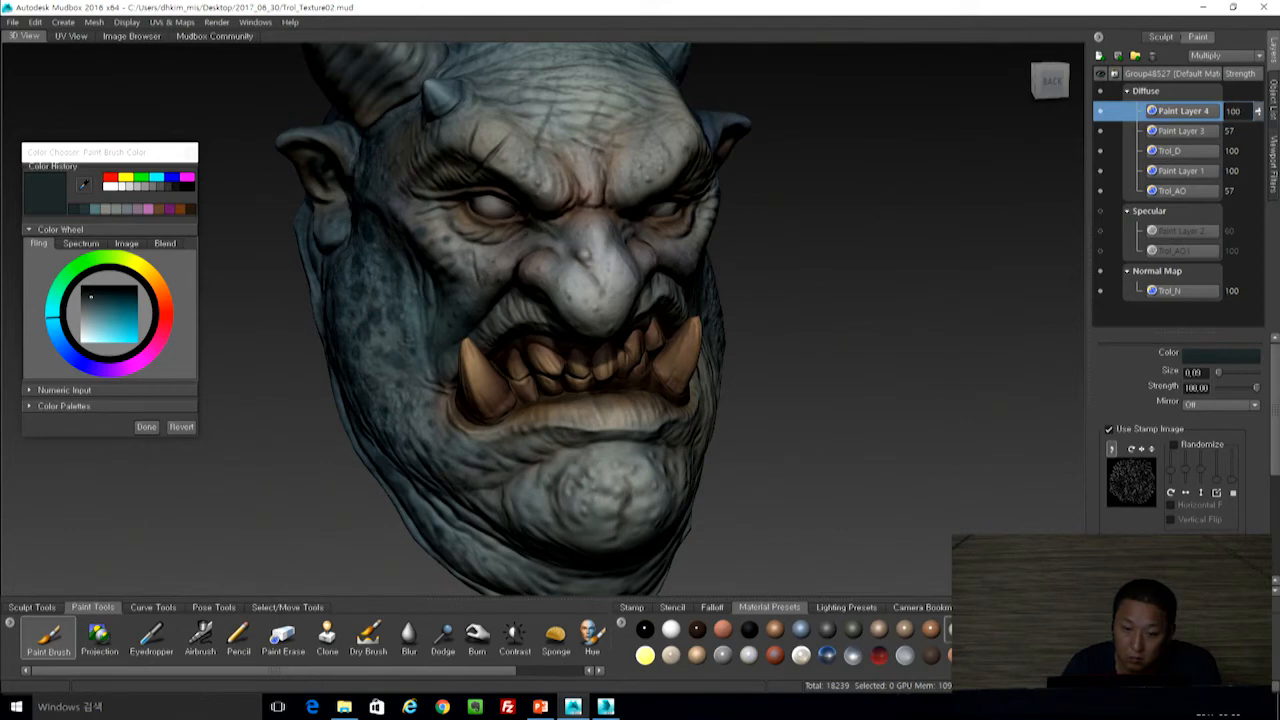
{"action": "left_click_drag", "start_coordinate": [560, 290], "coordinate": [430, 320], "text": "alt"}
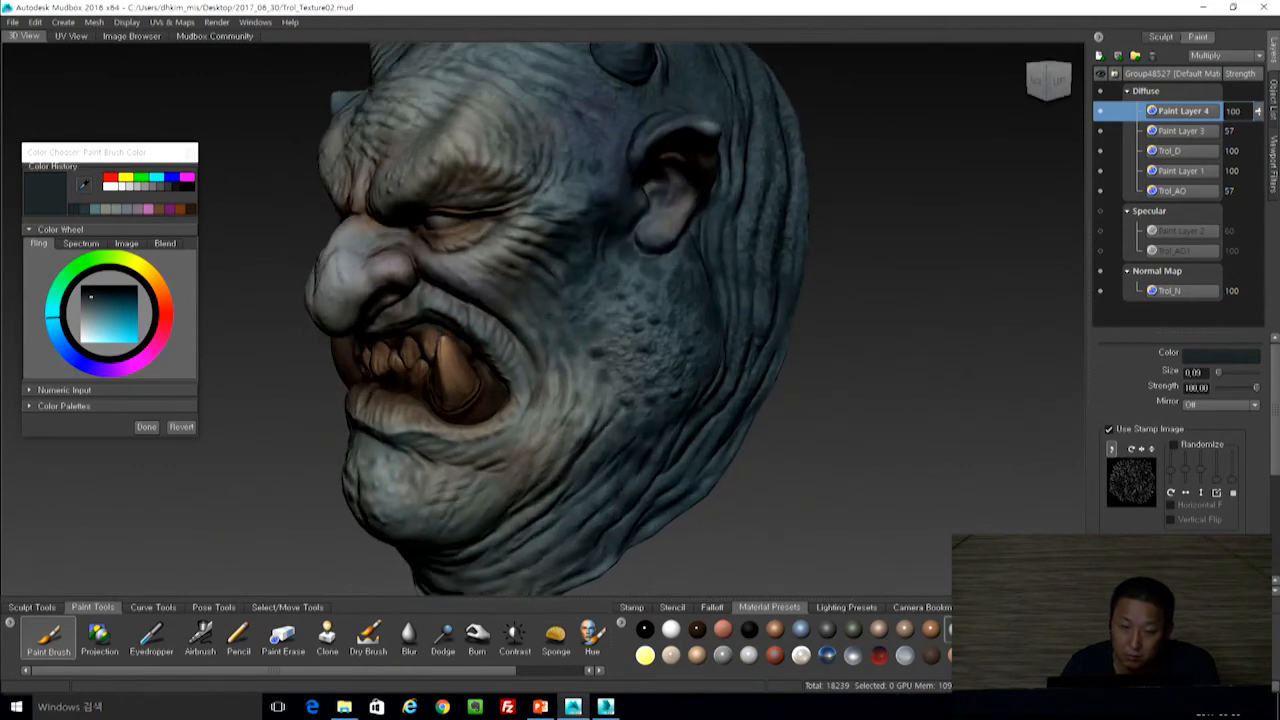
{"action": "left_click_drag", "start_coordinate": [560, 220], "coordinate": [778, 219], "text": "alt"}
{"action": "scroll", "coordinate": [786, 326], "scroll_direction": "down", "scroll_amount": 3}
{"action": "left_click_drag", "start_coordinate": [788, 322], "coordinate": [706, 271], "text": "alt"}
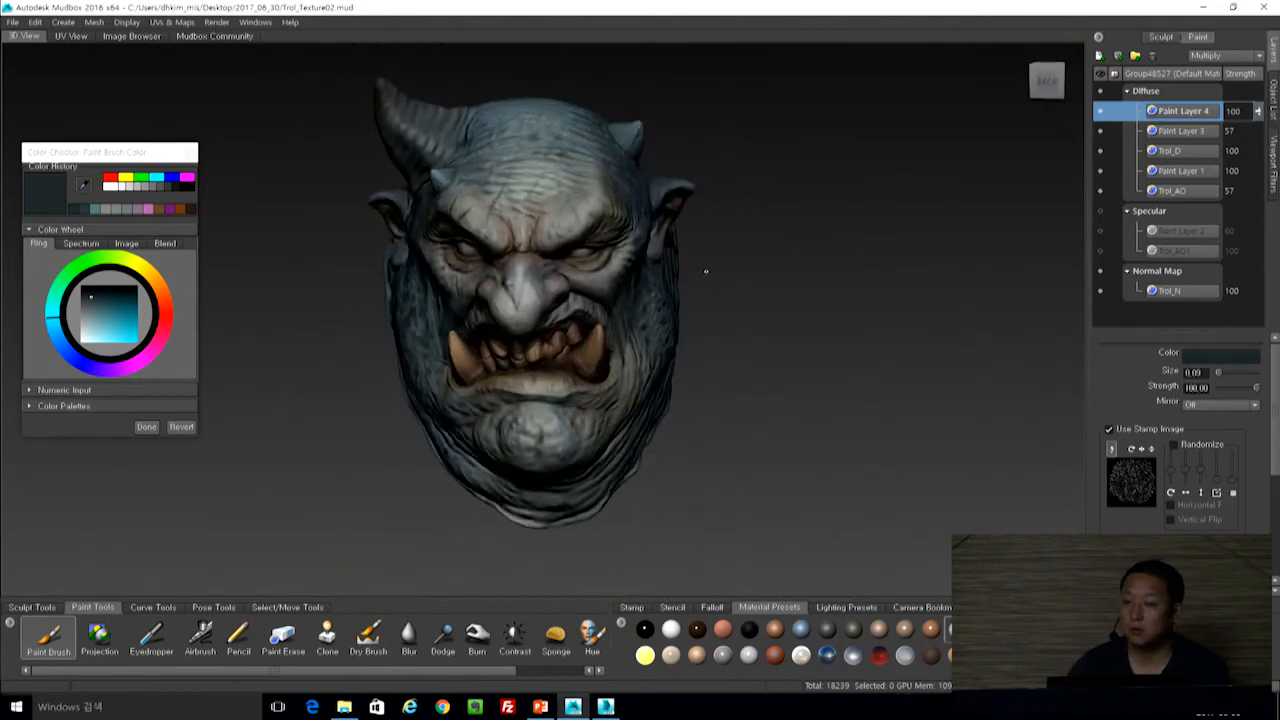
Turn on the Specular channel and delete its existing Paint Layer 2.
{"action": "left_click", "coordinate": [1108, 231]}
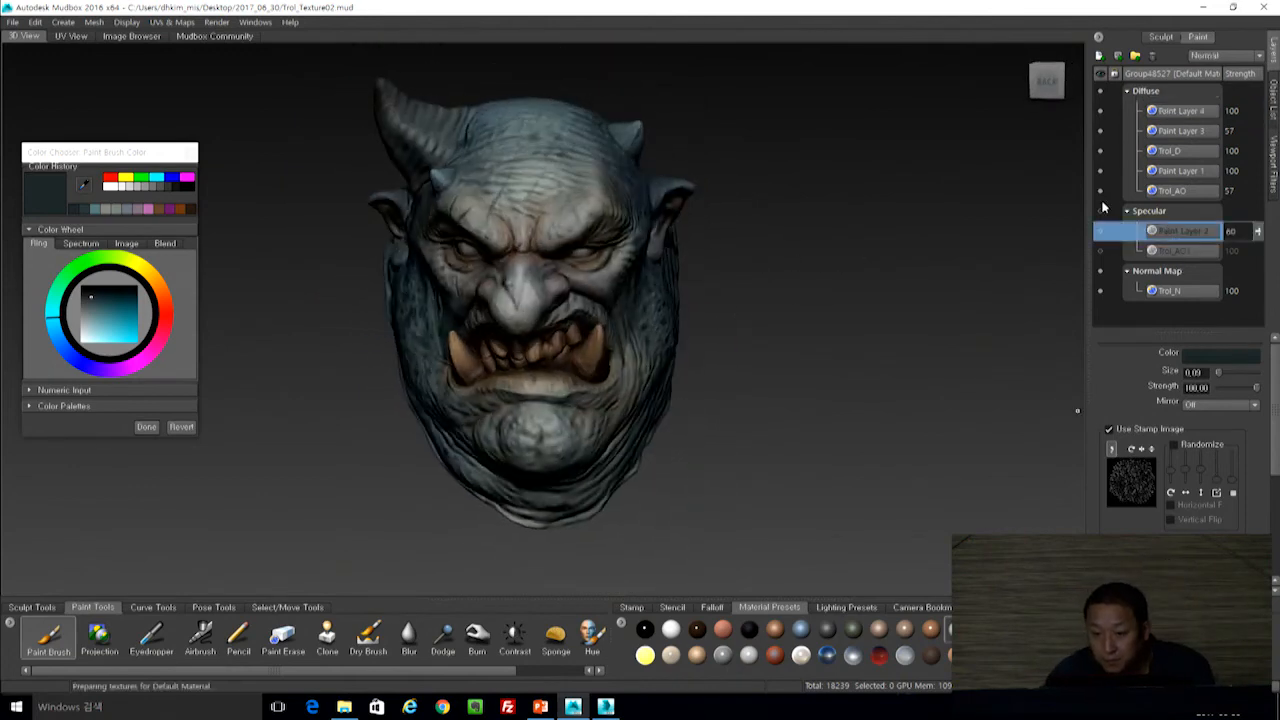
{"action": "left_click_drag", "start_coordinate": [960, 300], "coordinate": [829, 315], "text": "alt"}
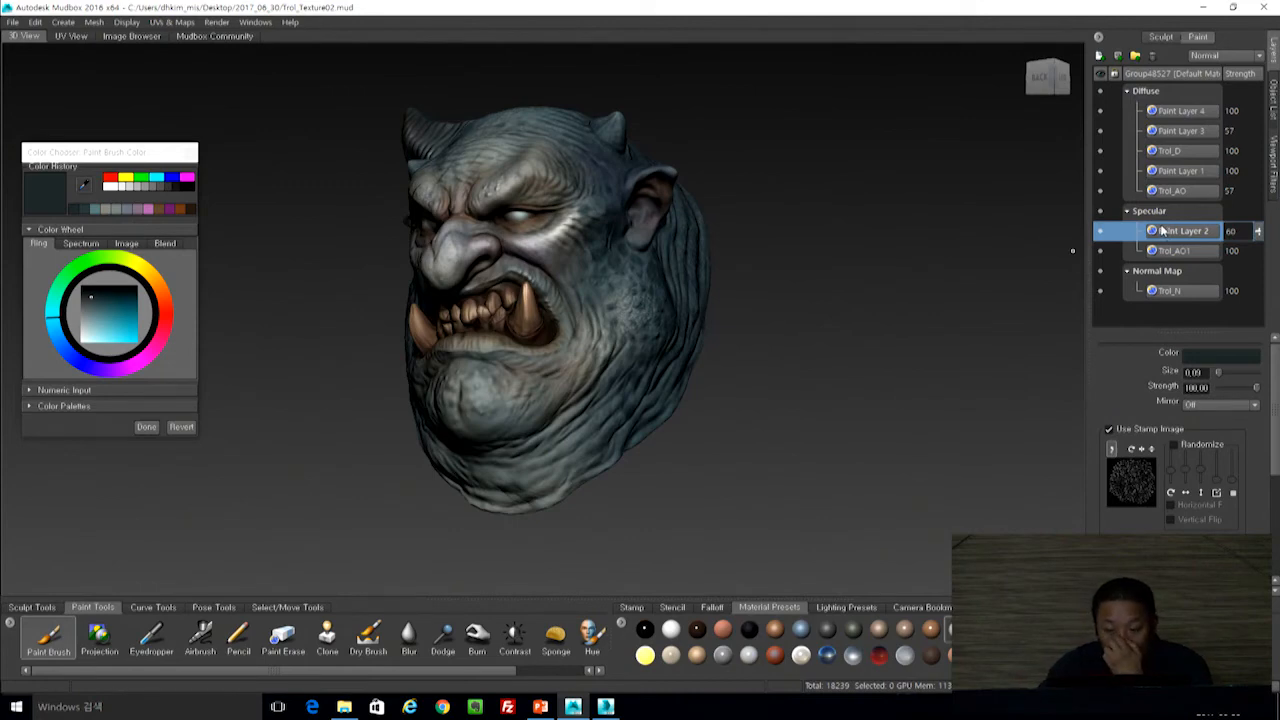
{"action": "left_click", "coordinate": [1152, 57]}
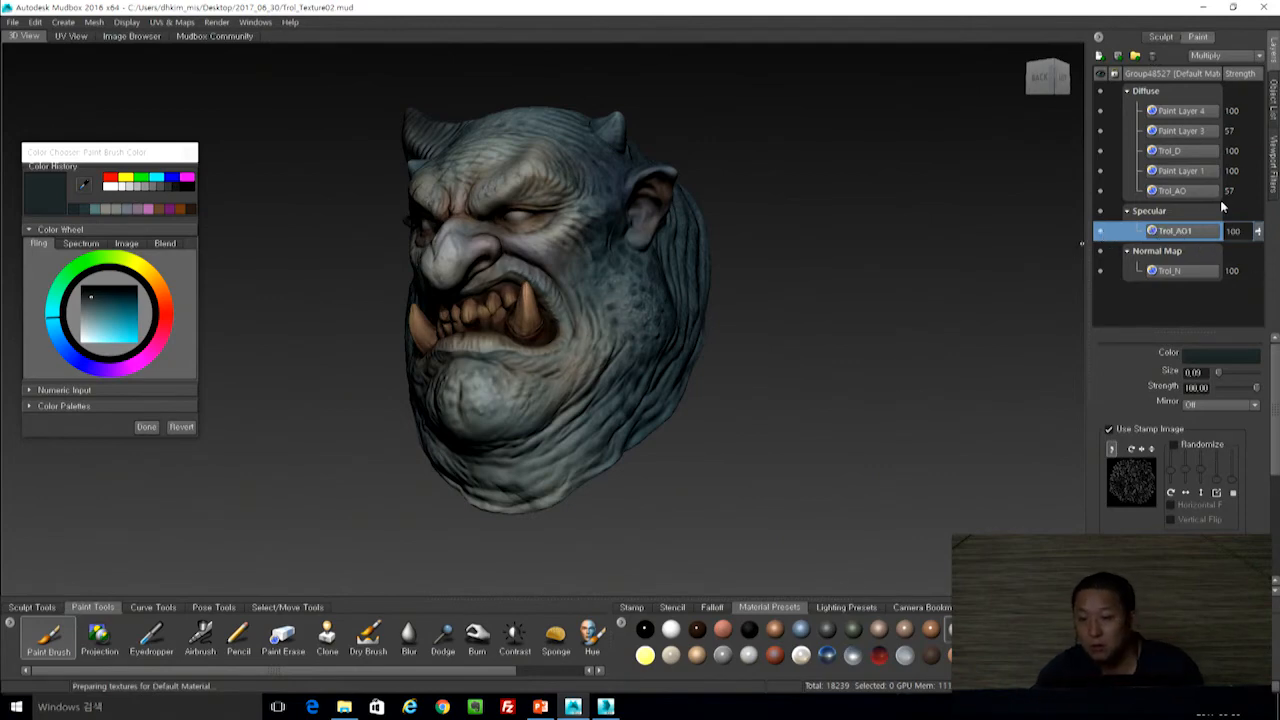
Create a 1024 TIFF 8-bit RGBA paint layer in the Specular channel and lighten the brush colour to greyish teal.
{"action": "left_click", "coordinate": [1099, 56]}
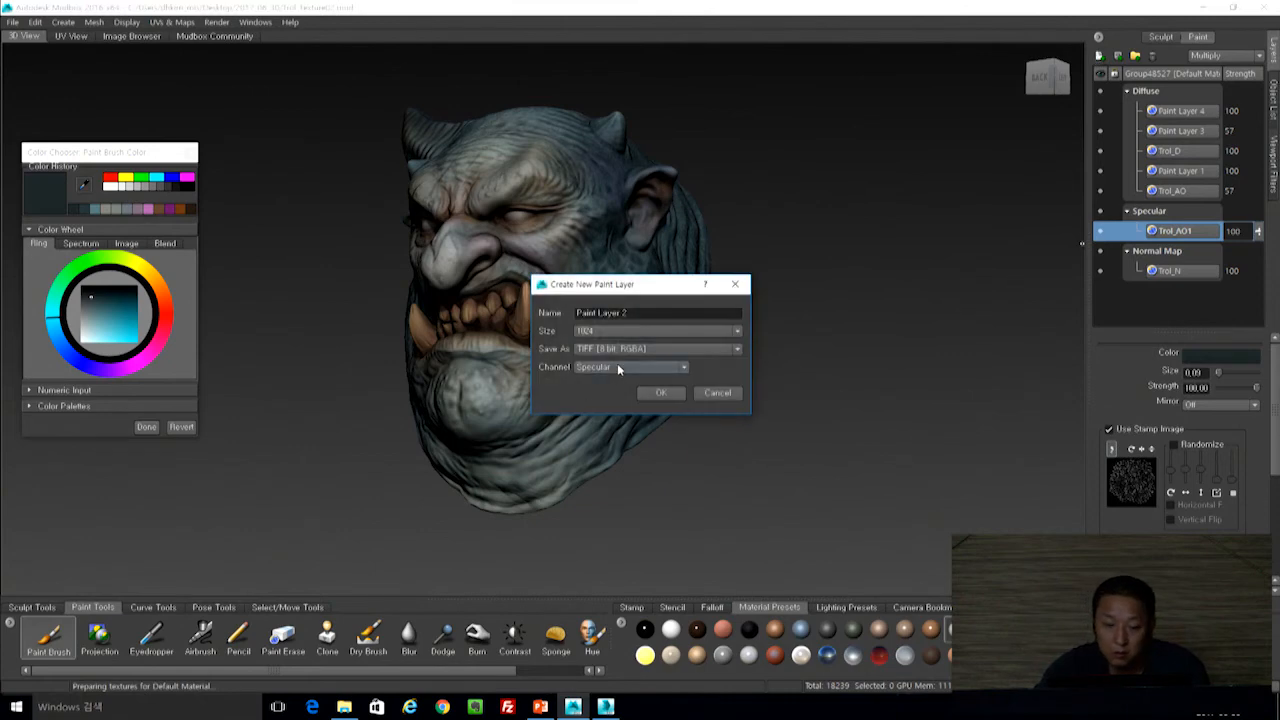
{"action": "left_click", "coordinate": [664, 395]}
{"action": "left_click_drag", "start_coordinate": [937, 394], "coordinate": [1020, 402], "text": "alt"}
{"action": "scroll", "coordinate": [1020, 402], "scroll_direction": "up", "scroll_amount": 2}
{"action": "left_click", "coordinate": [90, 316]}
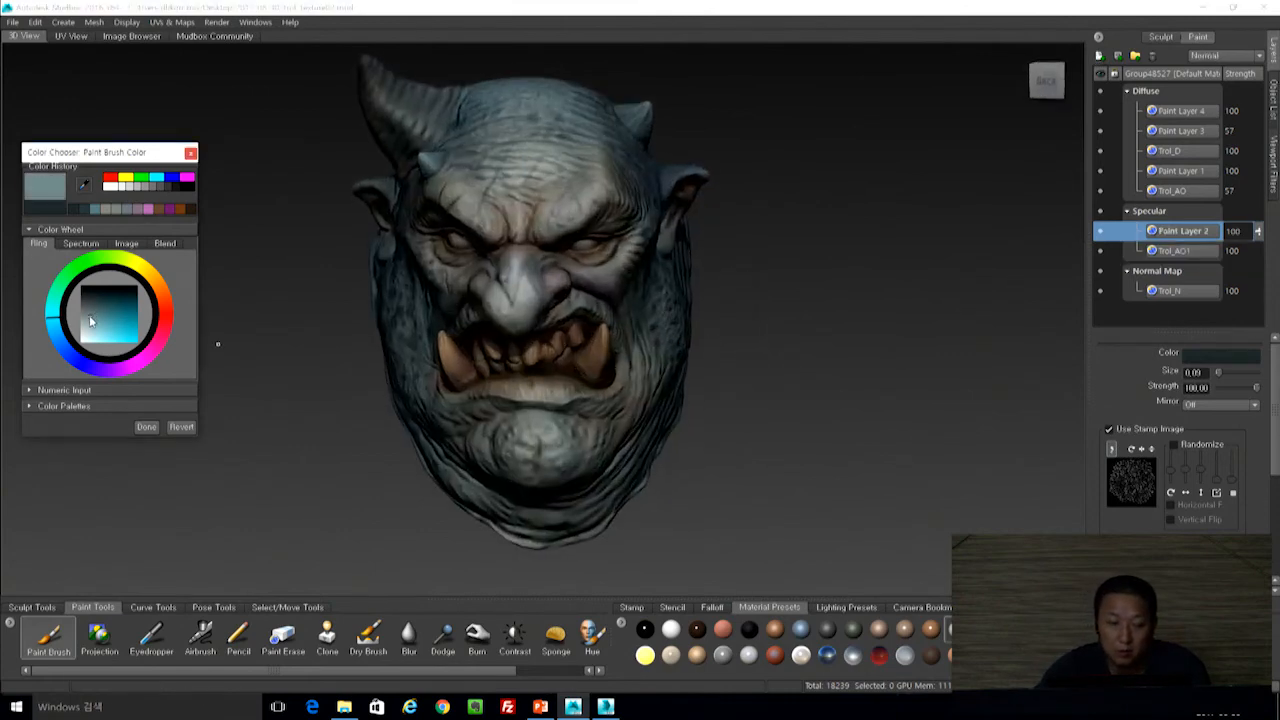
{"action": "left_click_drag", "start_coordinate": [760, 380], "coordinate": [842, 360], "text": "alt"}
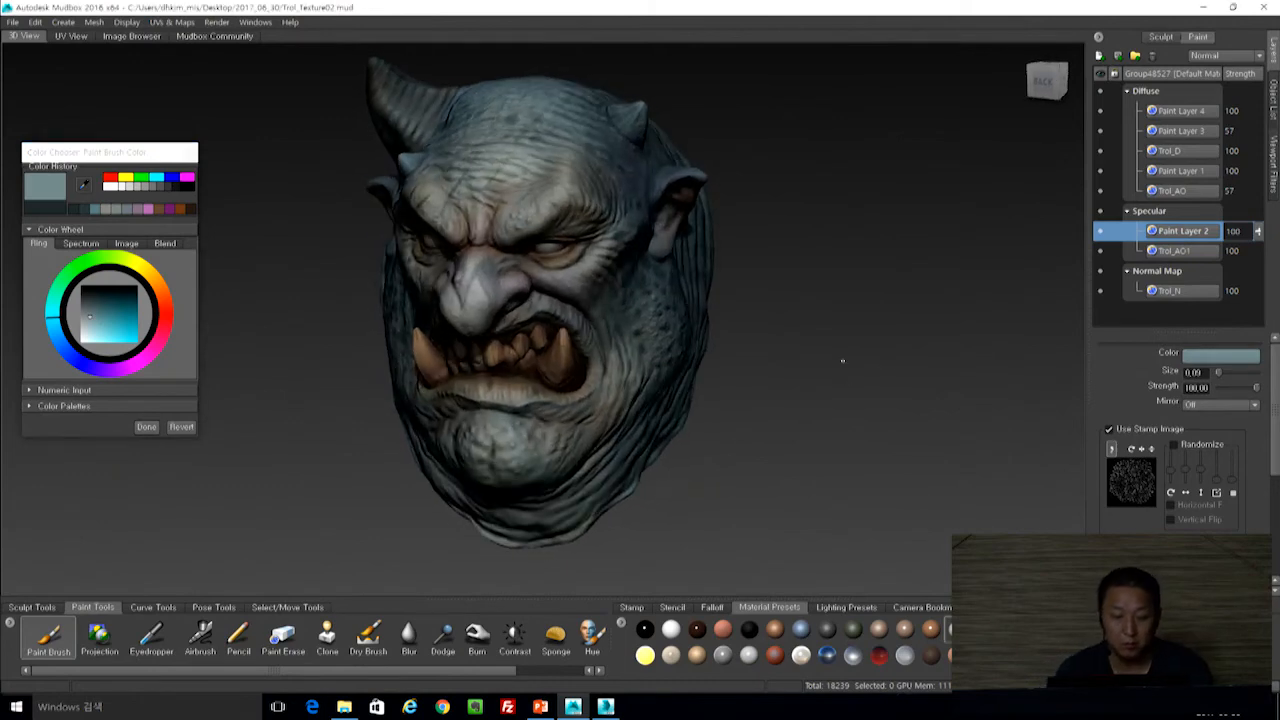
Paint specular highlights over both of the troll's brow ridges, using brush sizes 1.31 and 0.91.
{"action": "left_click_drag", "start_coordinate": [567, 289], "coordinate": [569, 289]}
{"action": "mouse_move", "coordinate": [518, 181]}
{"action": "left_mouse_down"}
{"action": "mouse_move", "coordinate": [508, 208]}
{"action": "mouse_move", "coordinate": [530, 214]}
{"action": "mouse_move", "coordinate": [518, 220]}
{"action": "left_mouse_up"}
{"action": "mouse_move", "coordinate": [770, 185]}
{"action": "left_mouse_down", "text": "alt"}
{"action": "mouse_move", "coordinate": [815, 130]}
{"action": "mouse_move", "coordinate": [871, 205]}
{"action": "mouse_move", "coordinate": [814, 227]}
{"action": "left_mouse_up", "text": "alt"}
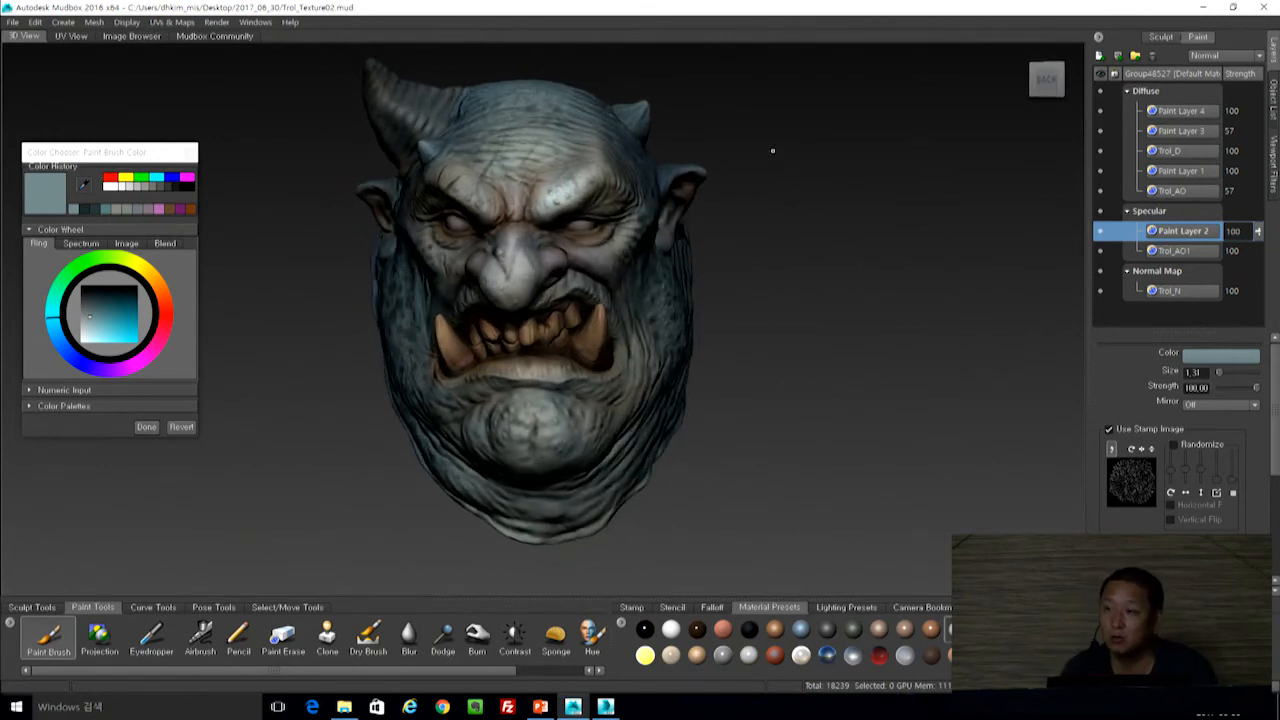
{"action": "left_click_drag", "start_coordinate": [771, 306], "coordinate": [820, 317], "text": "alt"}
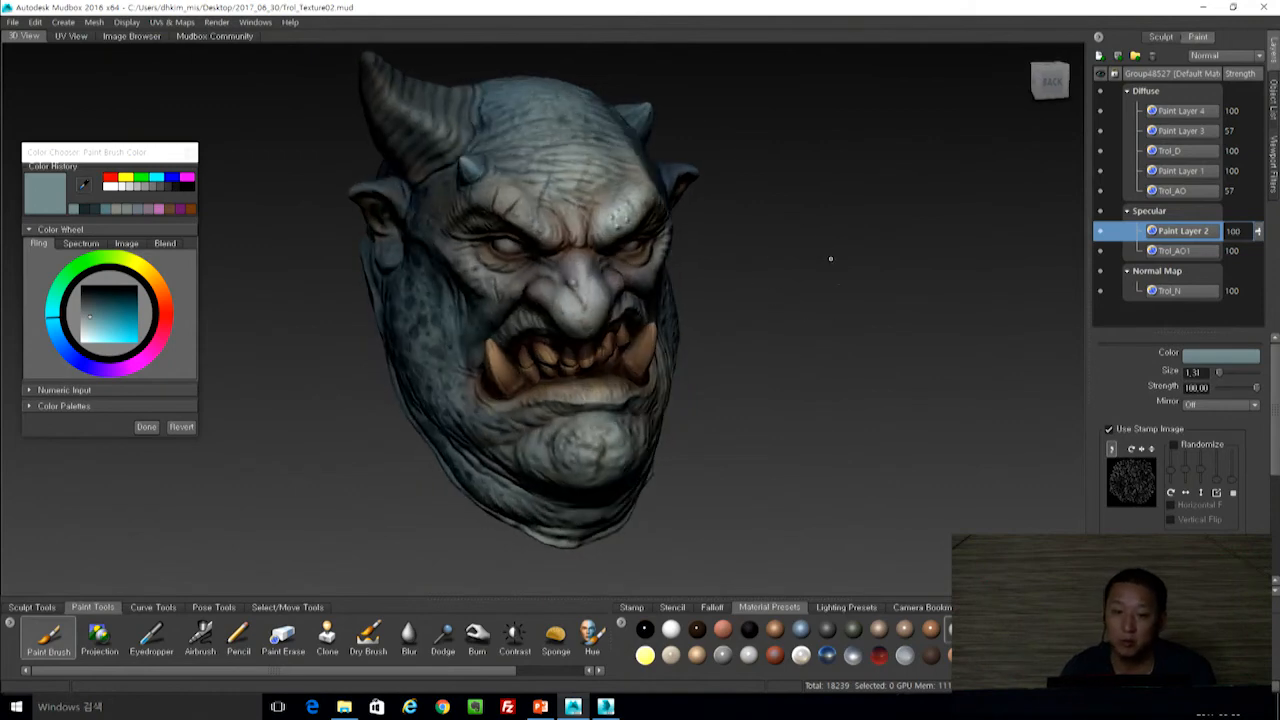
{"action": "left_click_drag", "start_coordinate": [830, 258], "coordinate": [828, 273], "text": "alt"}
{"action": "left_click_drag", "start_coordinate": [582, 165], "coordinate": [560, 170]}
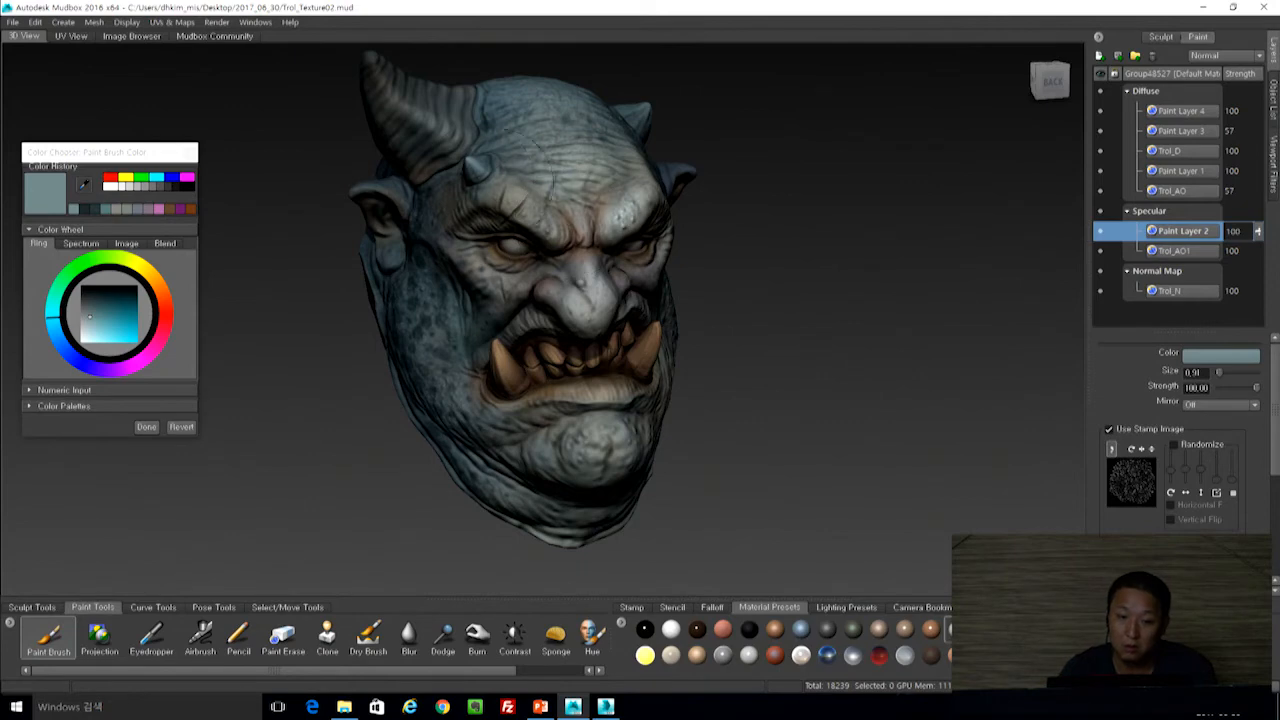
{"action": "mouse_move", "coordinate": [543, 218]}
{"action": "left_mouse_down"}
{"action": "mouse_move", "coordinate": [518, 200]}
{"action": "mouse_move", "coordinate": [564, 224]}
{"action": "mouse_move", "coordinate": [577, 216]}
{"action": "left_mouse_up"}
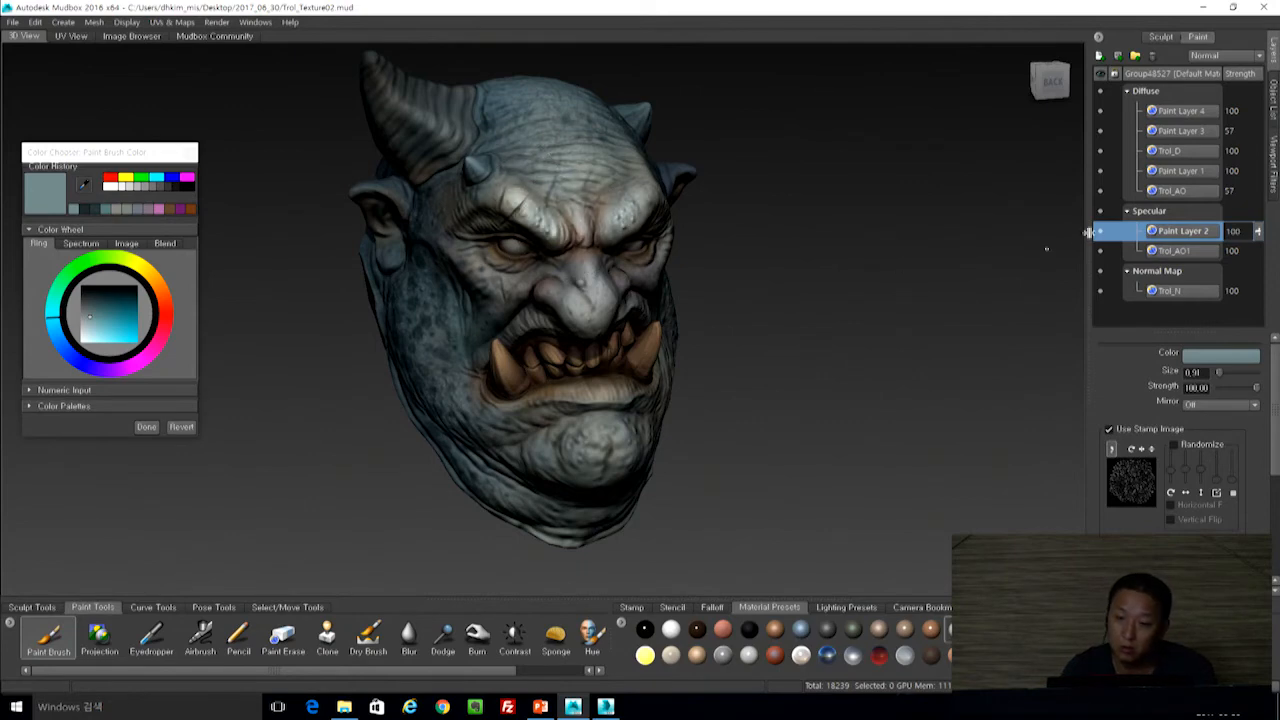
Reduce the brush size to 0.64 and paint specular highlights on the troll's nose.
{"action": "left_click_drag", "start_coordinate": [1020, 266], "coordinate": [859, 274], "text": "alt"}
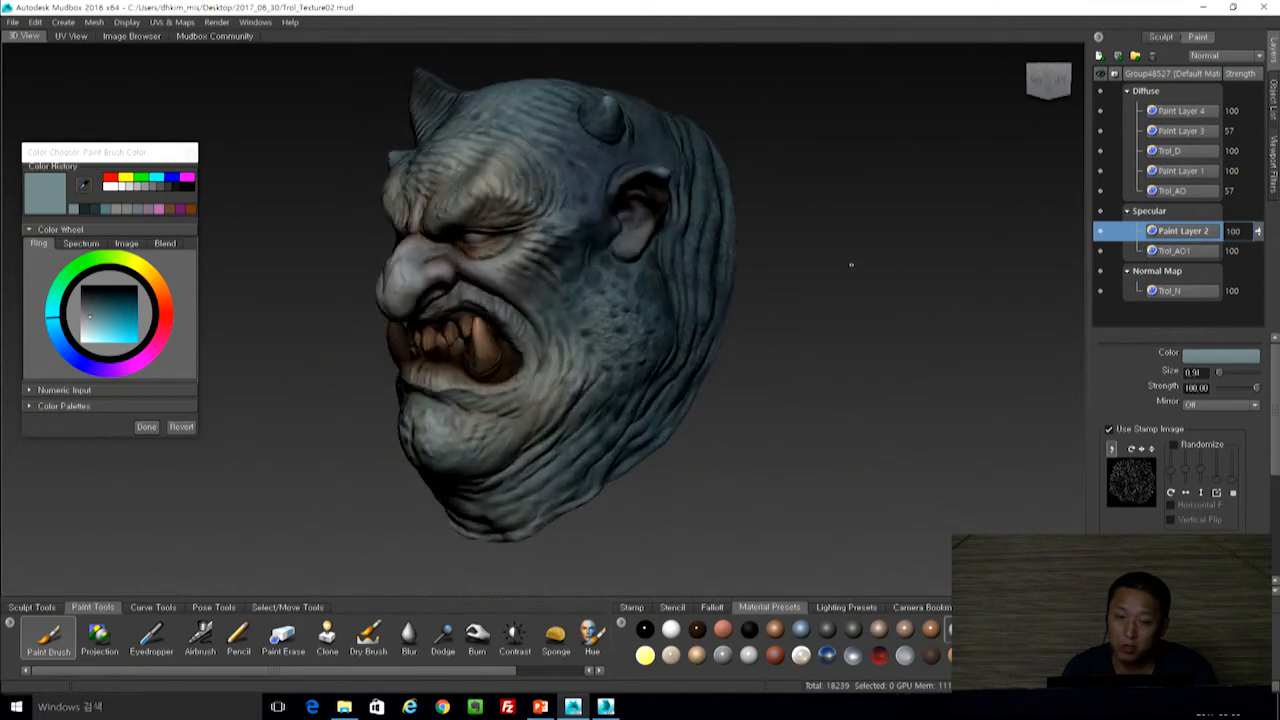
{"action": "right_click_drag", "start_coordinate": [813, 178], "coordinate": [931, 280], "text": "alt"}
{"action": "left_click_drag", "start_coordinate": [931, 280], "coordinate": [968, 287], "text": "alt"}
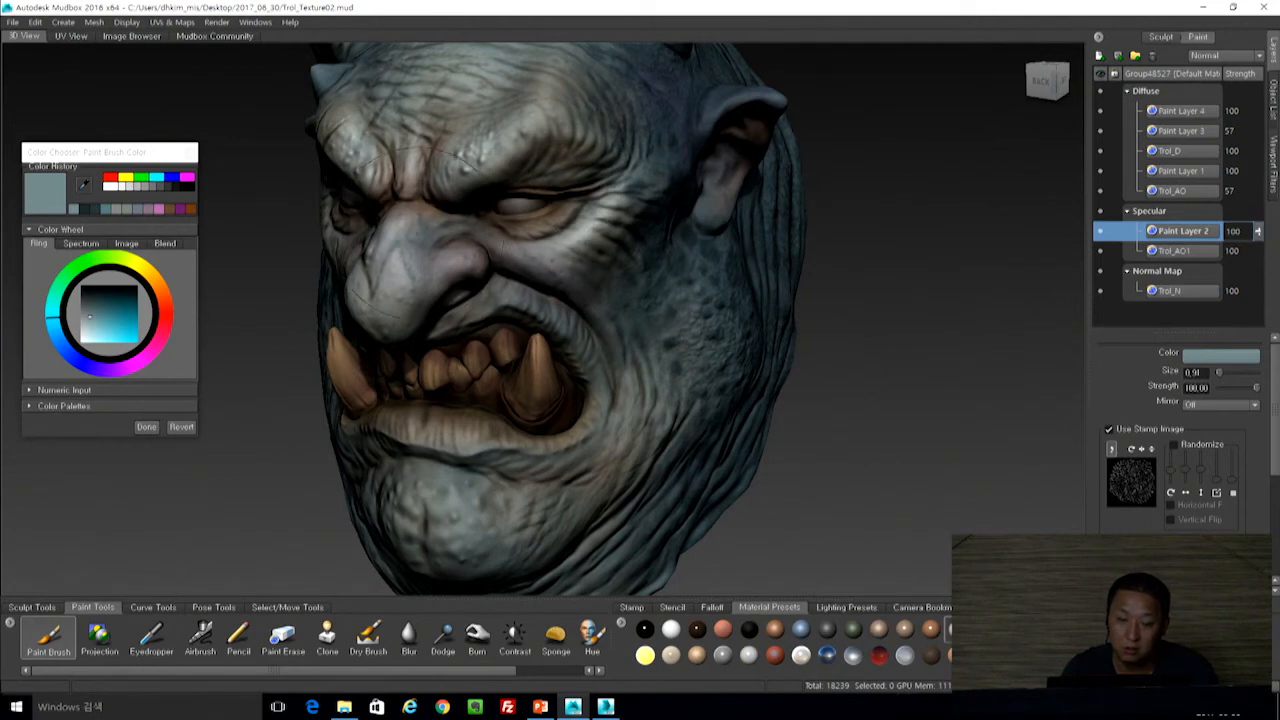
{"action": "left_click_drag", "start_coordinate": [556, 248], "coordinate": [527, 250]}
{"action": "mouse_move", "coordinate": [440, 262]}
{"action": "left_mouse_down"}
{"action": "mouse_move", "coordinate": [610, 240]}
{"action": "mouse_move", "coordinate": [636, 258]}
{"action": "mouse_move", "coordinate": [560, 252]}
{"action": "mouse_move", "coordinate": [612, 250]}
{"action": "left_mouse_up"}
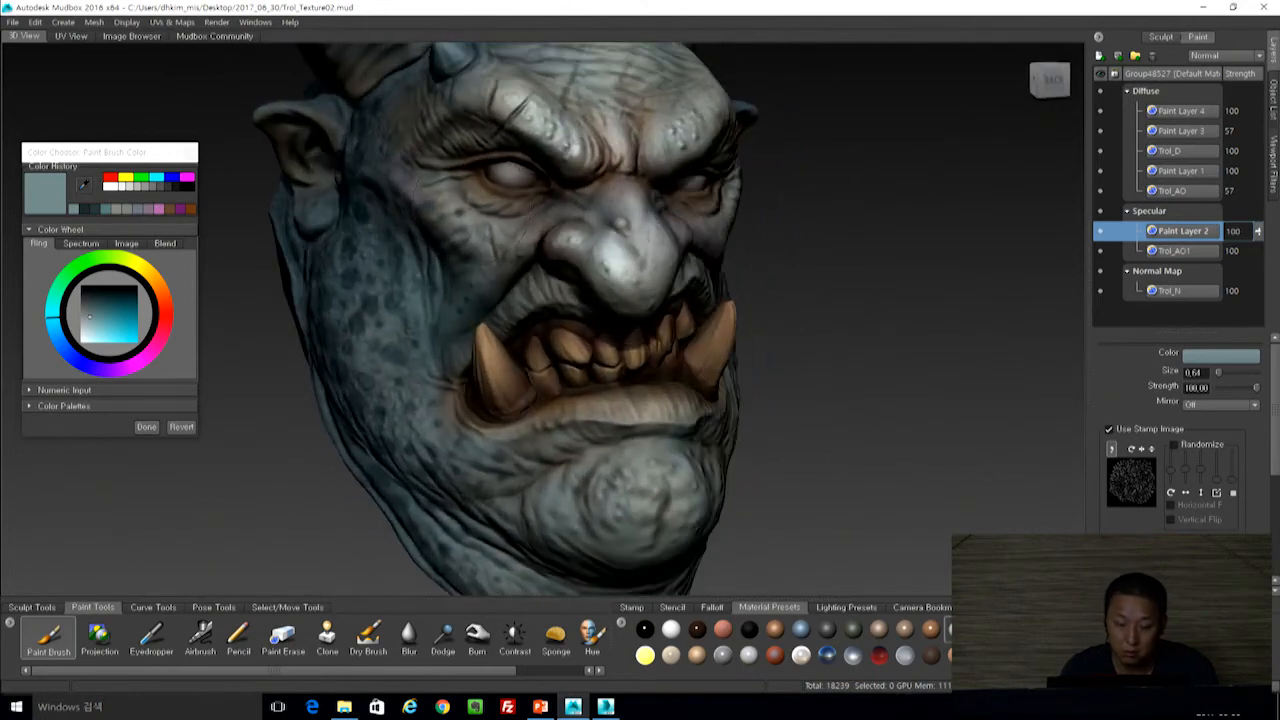
Paint specular highlights on the troll's eyes, tusks and lower lip with the 0.64 brush.
{"action": "mouse_move", "coordinate": [489, 165]}
{"action": "left_mouse_down"}
{"action": "mouse_move", "coordinate": [478, 167]}
{"action": "mouse_move", "coordinate": [513, 169]}
{"action": "left_mouse_up"}
{"action": "mouse_move", "coordinate": [855, 223]}
{"action": "left_mouse_down", "text": "alt"}
{"action": "mouse_move", "coordinate": [805, 195]}
{"action": "mouse_move", "coordinate": [788, 225]}
{"action": "mouse_move", "coordinate": [882, 212]}
{"action": "mouse_move", "coordinate": [765, 222]}
{"action": "left_mouse_up", "text": "alt"}
{"action": "left_click_drag", "start_coordinate": [552, 163], "coordinate": [735, 182]}
{"action": "mouse_move", "coordinate": [521, 258]}
{"action": "left_mouse_down"}
{"action": "mouse_move", "coordinate": [532, 258]}
{"action": "mouse_move", "coordinate": [551, 348]}
{"action": "left_mouse_up"}
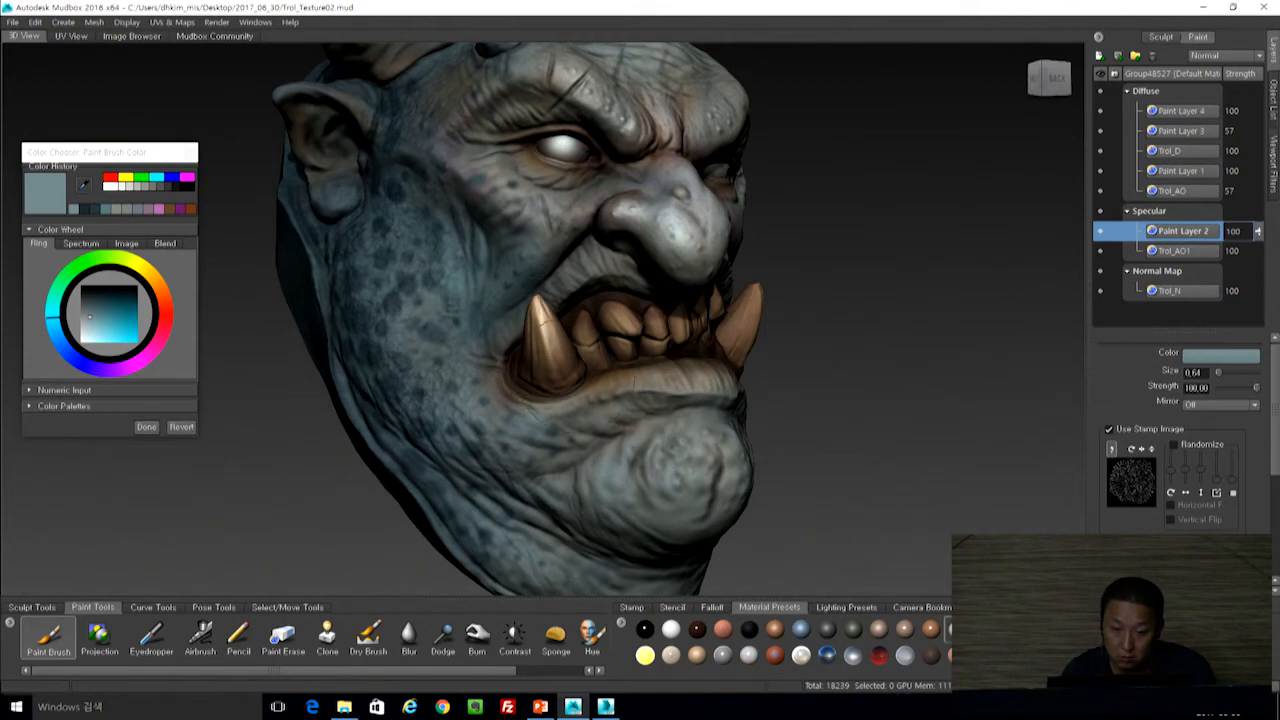
{"action": "left_click_drag", "start_coordinate": [767, 358], "coordinate": [622, 362], "text": "alt"}
{"action": "left_click_drag", "start_coordinate": [465, 383], "coordinate": [522, 388]}
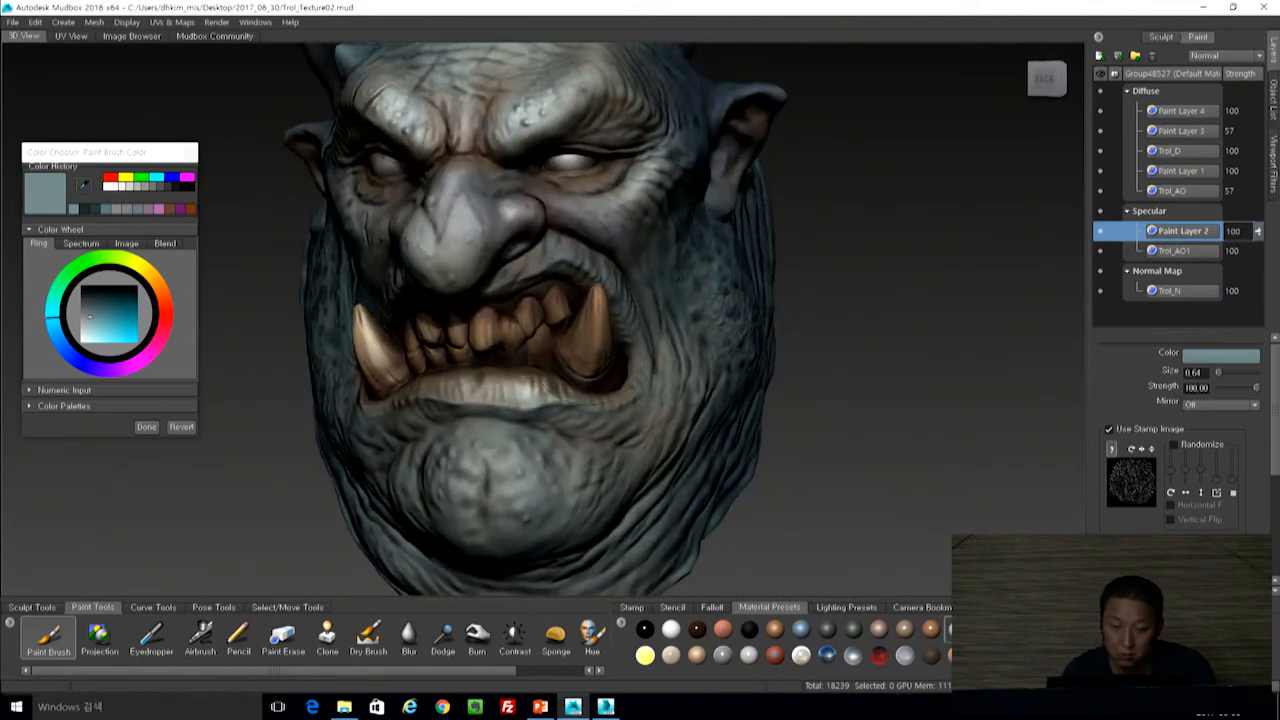
{"action": "left_click_drag", "start_coordinate": [551, 345], "coordinate": [563, 372]}
Paint specular highlights across the row of teeth and over the skin folds below the eye.
{"action": "left_click_drag", "start_coordinate": [565, 350], "coordinate": [680, 350], "text": "alt"}
{"action": "left_click_drag", "start_coordinate": [631, 284], "coordinate": [632, 304]}
{"action": "mouse_move", "coordinate": [609, 291]}
{"action": "left_mouse_down"}
{"action": "mouse_move", "coordinate": [604, 323]}
{"action": "mouse_move", "coordinate": [569, 333]}
{"action": "left_mouse_up"}
{"action": "mouse_move", "coordinate": [543, 311]}
{"action": "left_mouse_down"}
{"action": "mouse_move", "coordinate": [545, 333]}
{"action": "mouse_move", "coordinate": [515, 326]}
{"action": "left_mouse_up"}
{"action": "mouse_move", "coordinate": [484, 328]}
{"action": "left_mouse_down"}
{"action": "mouse_move", "coordinate": [489, 354]}
{"action": "mouse_move", "coordinate": [590, 330]}
{"action": "left_mouse_up"}
{"action": "left_click_drag", "start_coordinate": [552, 210], "coordinate": [512, 238]}
{"action": "left_click_drag", "start_coordinate": [494, 182], "coordinate": [470, 214]}
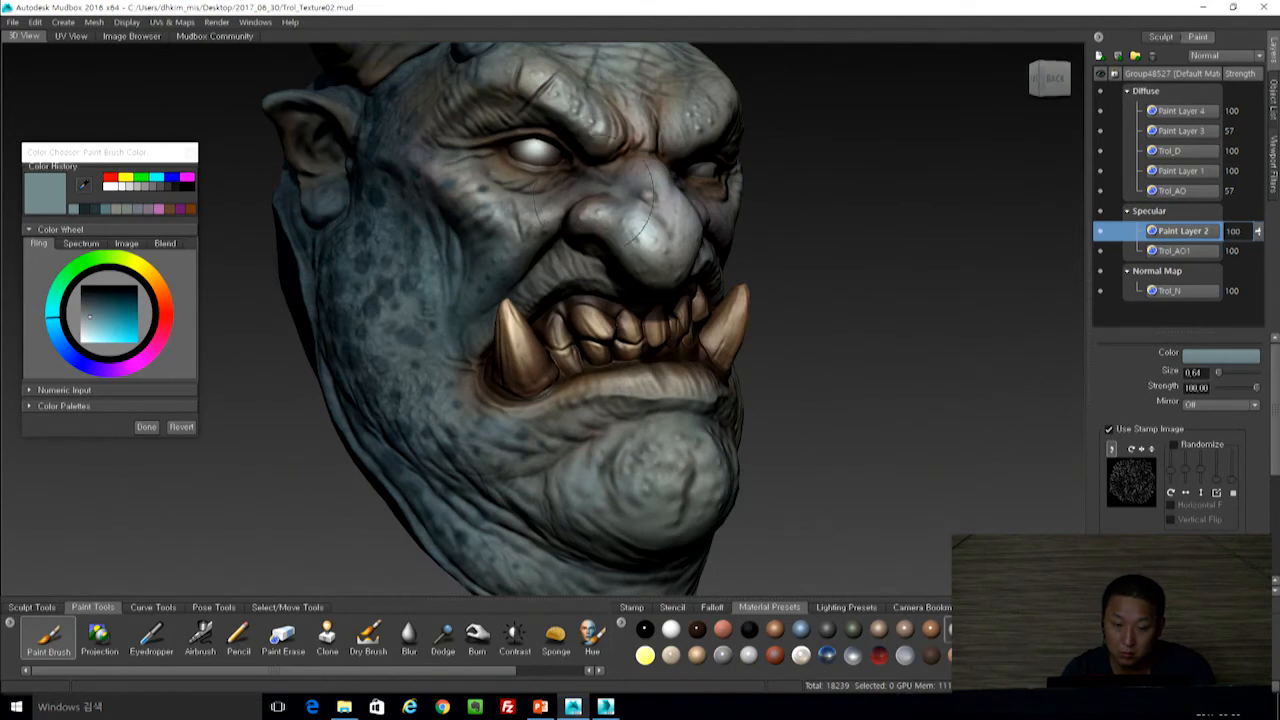
Paint specular highlights on the bumpy side of the cheek and the chin, varying the brush size.
{"action": "left_click_drag", "start_coordinate": [640, 200], "coordinate": [610, 275], "text": "alt"}
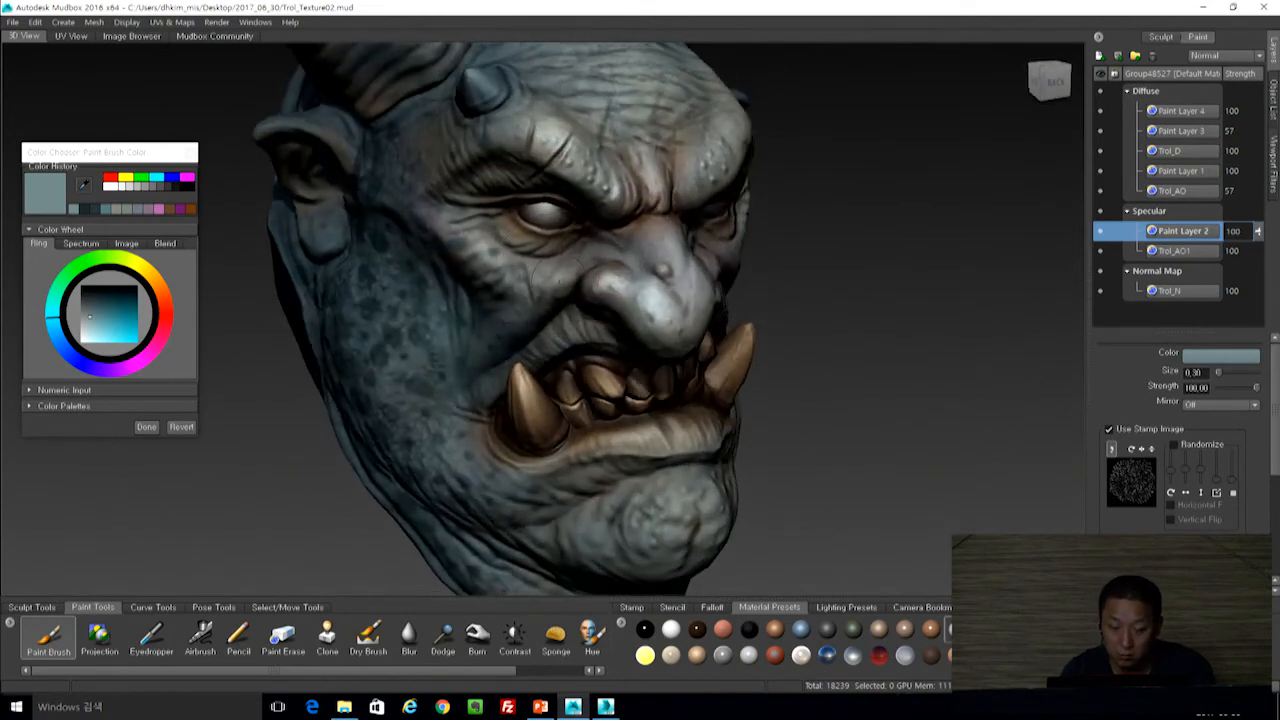
{"action": "left_click_drag", "start_coordinate": [614, 282], "coordinate": [520, 232], "text": "alt"}
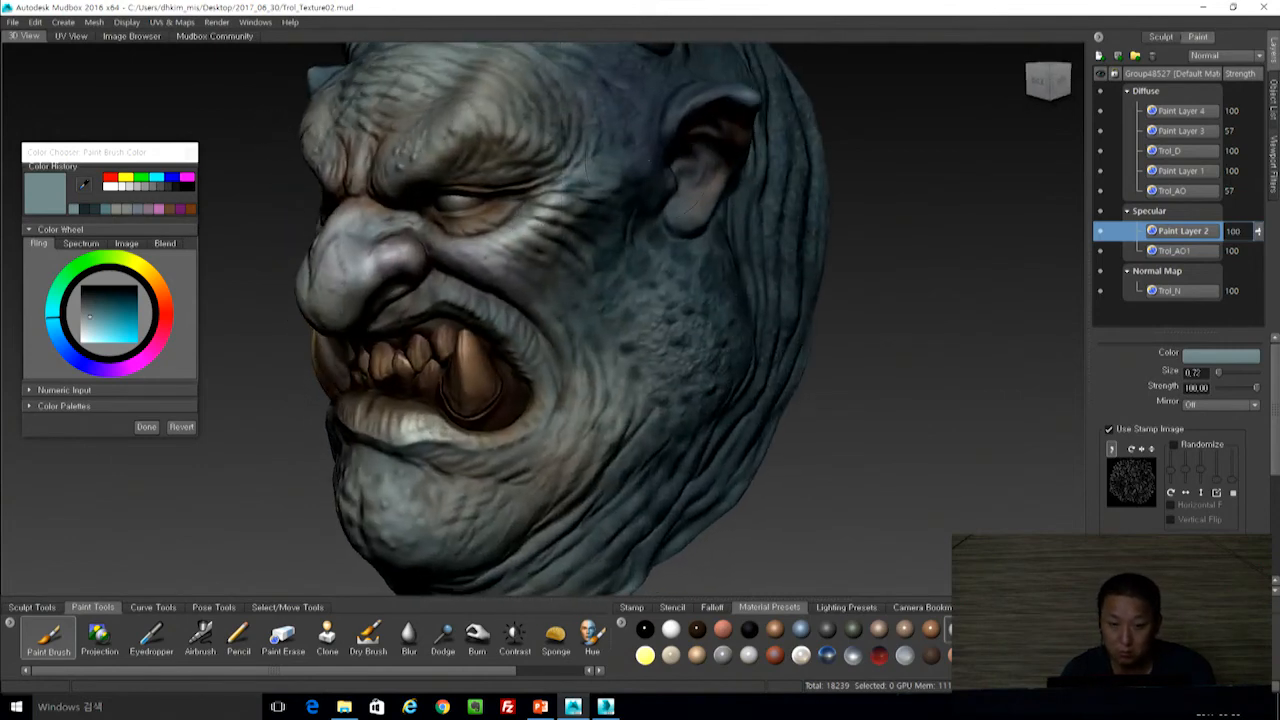
{"action": "mouse_move", "coordinate": [655, 350]}
{"action": "left_mouse_down"}
{"action": "mouse_move", "coordinate": [656, 298]}
{"action": "mouse_move", "coordinate": [688, 388]}
{"action": "left_mouse_up"}
{"action": "mouse_move", "coordinate": [598, 398]}
{"action": "left_mouse_down", "text": "alt"}
{"action": "mouse_move", "coordinate": [630, 372]}
{"action": "mouse_move", "coordinate": [578, 386]}
{"action": "mouse_move", "coordinate": [577, 362]}
{"action": "left_mouse_up", "text": "alt"}
{"action": "left_click_drag", "start_coordinate": [577, 375], "coordinate": [665, 365], "text": "alt"}
{"action": "left_click_drag", "start_coordinate": [622, 360], "coordinate": [570, 366]}
{"action": "mouse_move", "coordinate": [583, 405]}
{"action": "left_mouse_down"}
{"action": "mouse_move", "coordinate": [583, 445]}
{"action": "mouse_move", "coordinate": [608, 450]}
{"action": "mouse_move", "coordinate": [576, 448]}
{"action": "mouse_move", "coordinate": [665, 425]}
{"action": "mouse_move", "coordinate": [625, 462]}
{"action": "mouse_move", "coordinate": [622, 440]}
{"action": "mouse_move", "coordinate": [540, 426]}
{"action": "mouse_move", "coordinate": [525, 412]}
{"action": "mouse_move", "coordinate": [522, 328]}
{"action": "mouse_move", "coordinate": [488, 352]}
{"action": "mouse_move", "coordinate": [462, 335]}
{"action": "left_mouse_up"}
{"action": "left_click_drag", "start_coordinate": [598, 212], "coordinate": [604, 230]}
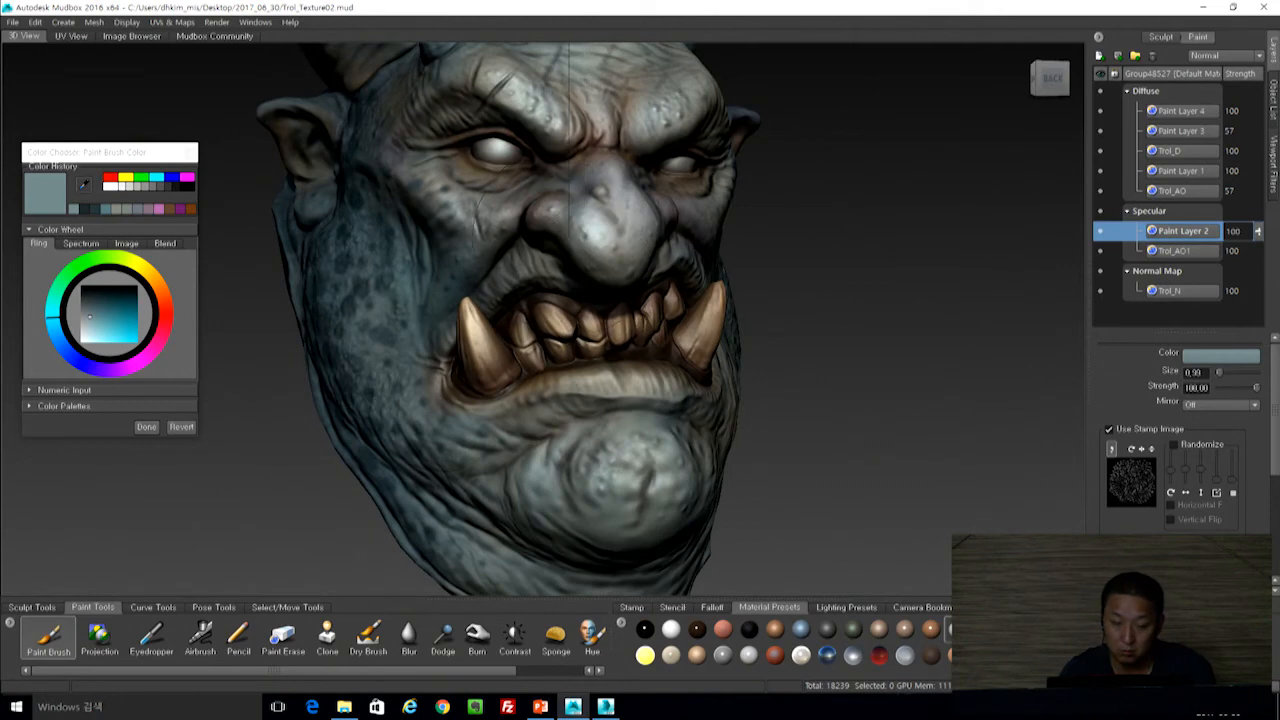
Examine the specular highlights on the troll's face from several angles and from a distance.
{"action": "left_click_drag", "start_coordinate": [831, 246], "coordinate": [872, 250], "text": "alt"}
{"action": "mouse_move", "coordinate": [640, 250]}
{"action": "left_mouse_down", "text": "alt"}
{"action": "mouse_move", "coordinate": [665, 225]}
{"action": "mouse_move", "coordinate": [650, 205]}
{"action": "mouse_move", "coordinate": [821, 205]}
{"action": "mouse_move", "coordinate": [909, 229]}
{"action": "mouse_move", "coordinate": [540, 260]}
{"action": "mouse_move", "coordinate": [620, 256]}
{"action": "left_mouse_up", "text": "alt"}
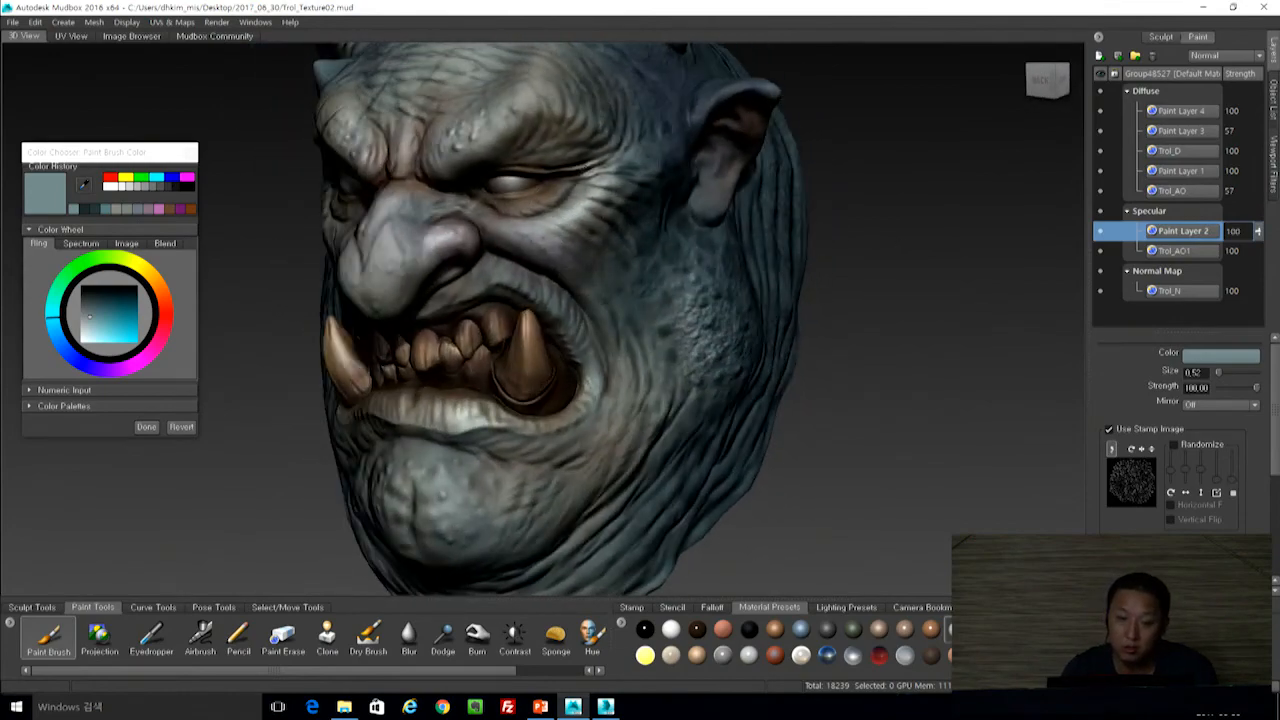
{"action": "left_click_drag", "start_coordinate": [489, 217], "coordinate": [517, 184], "text": "alt"}
{"action": "left_click_drag", "start_coordinate": [464, 218], "coordinate": [600, 222], "text": "alt"}
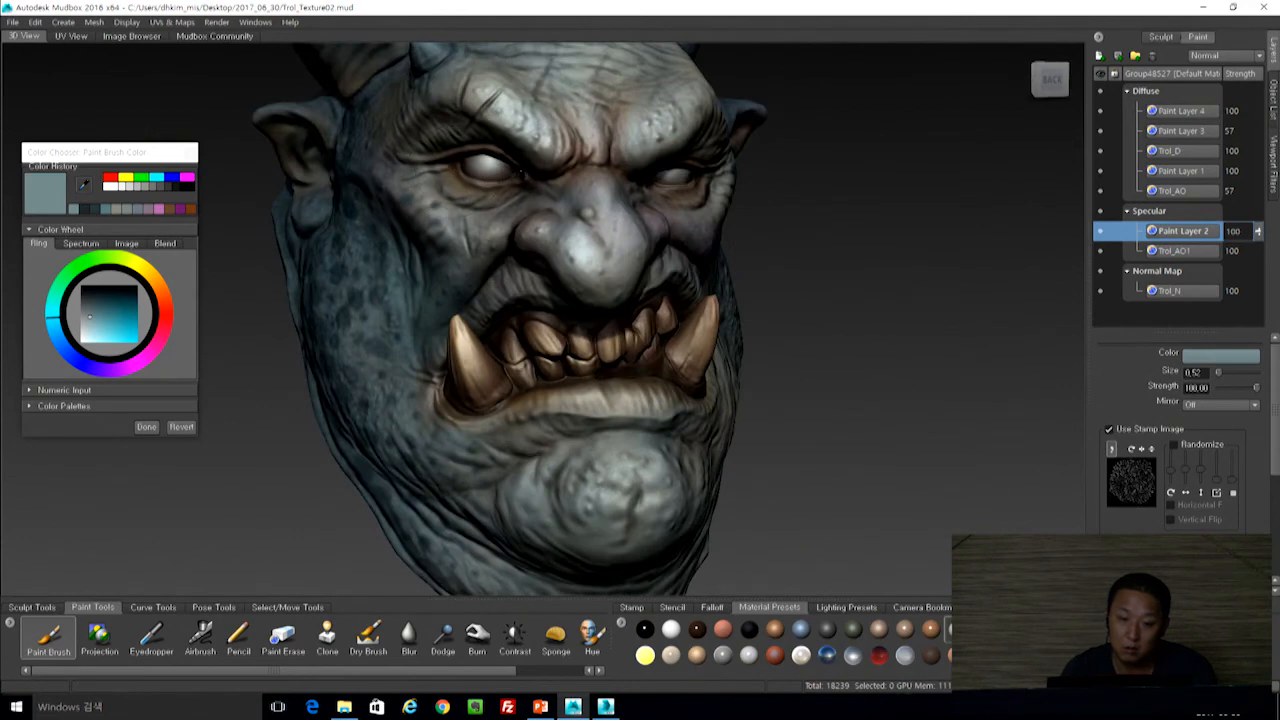
{"action": "left_click_drag", "start_coordinate": [440, 406], "coordinate": [488, 409], "text": "alt"}
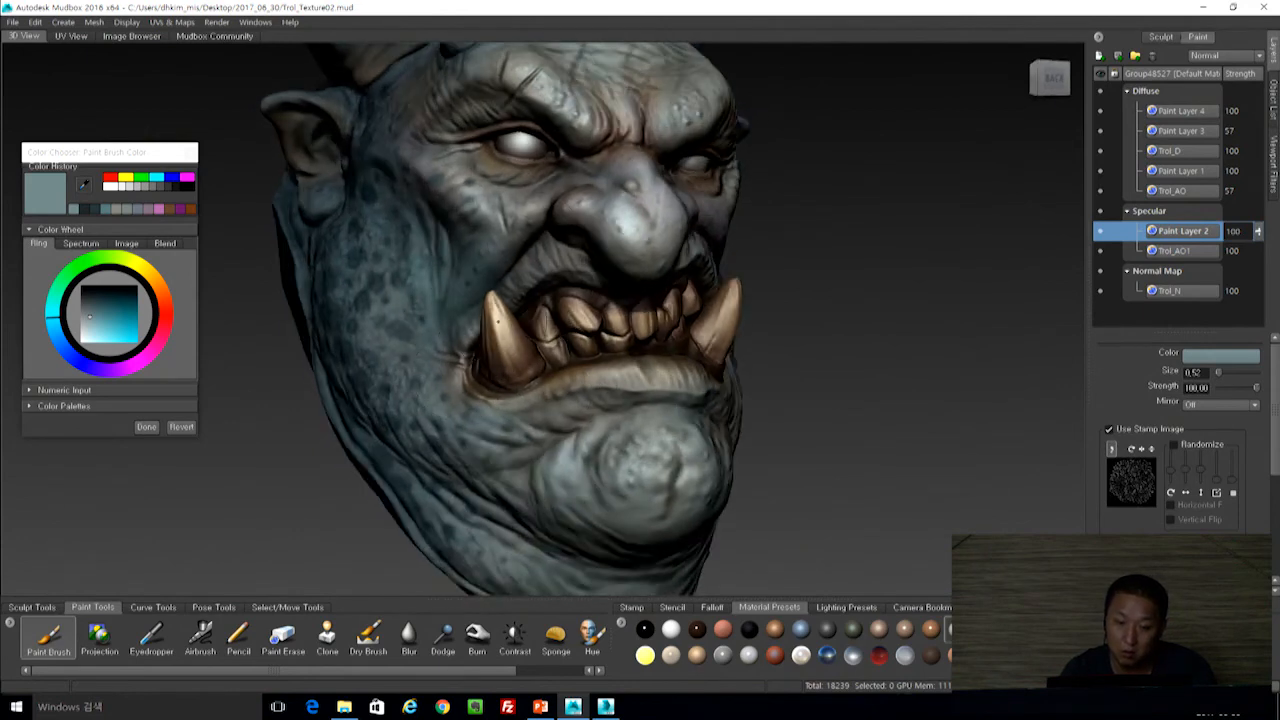
{"action": "left_click_drag", "start_coordinate": [660, 215], "coordinate": [512, 212], "text": "alt"}
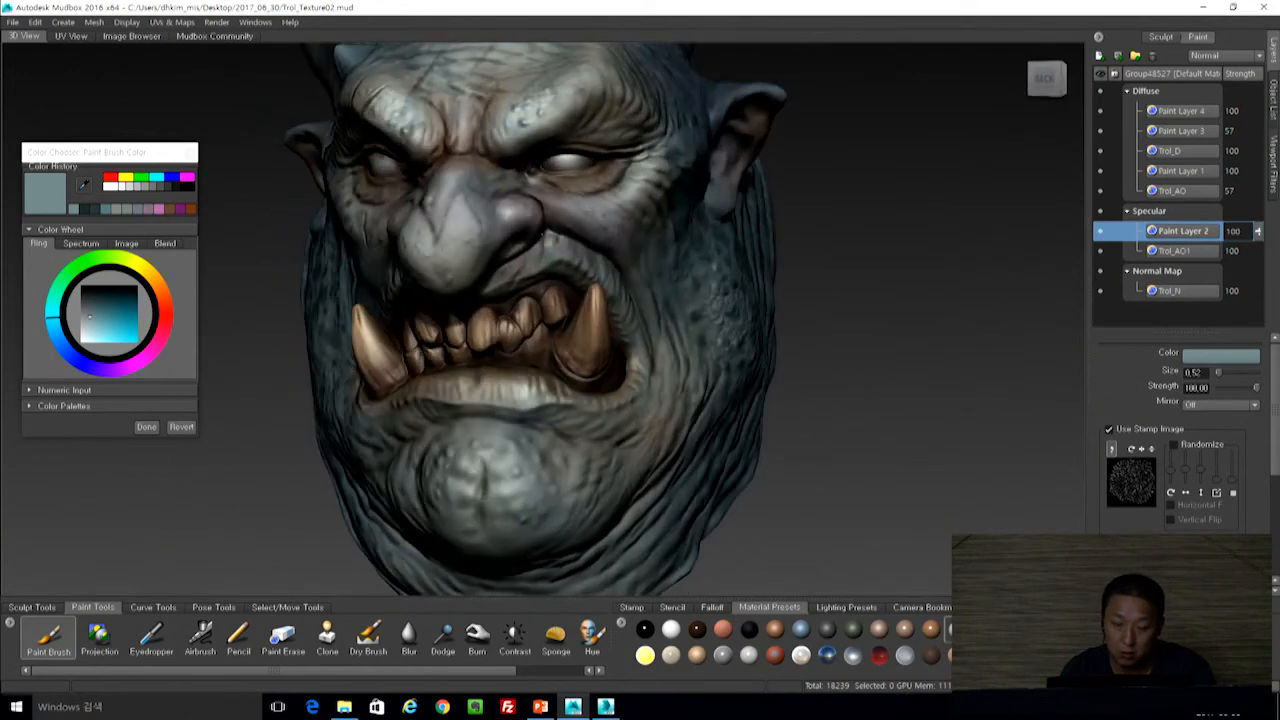
{"action": "mouse_move", "coordinate": [690, 225]}
{"action": "left_mouse_down", "text": "alt"}
{"action": "mouse_move", "coordinate": [606, 220]}
{"action": "mouse_move", "coordinate": [694, 160]}
{"action": "left_mouse_up", "text": "alt"}
{"action": "left_click_drag", "start_coordinate": [610, 260], "coordinate": [684, 244], "text": "alt"}
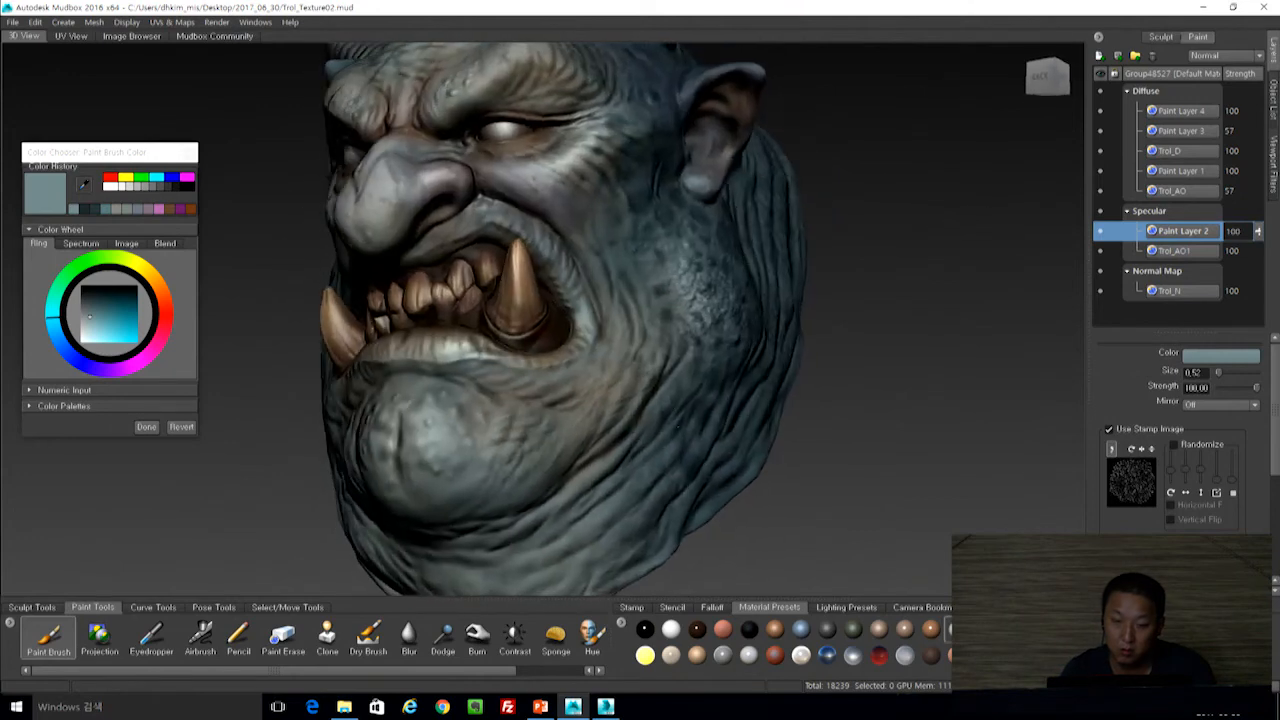
{"action": "right_click_drag", "start_coordinate": [684, 244], "coordinate": [540, 250], "text": "alt"}
{"action": "left_click_drag", "start_coordinate": [540, 250], "coordinate": [606, 238], "text": "alt"}
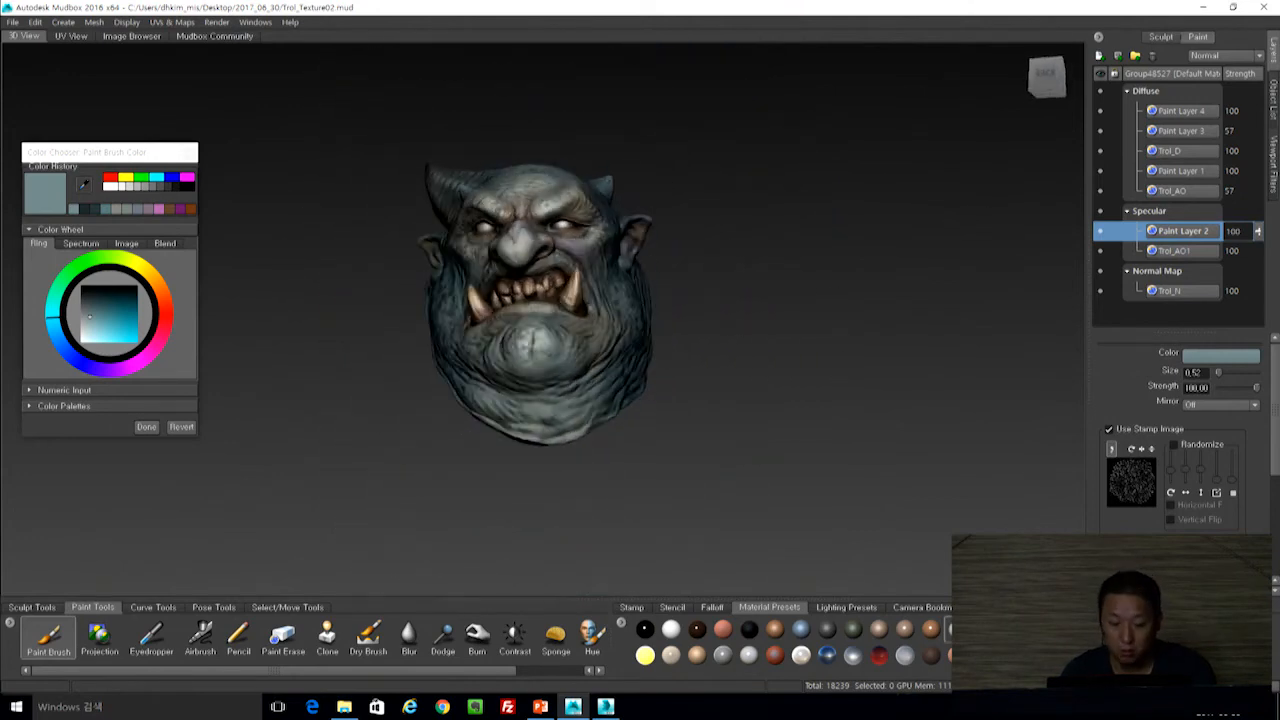
Inspect how the specular shine reads across the whole troll head by turning it from the front to both sides.
{"action": "left_click_drag", "start_coordinate": [532, 404], "coordinate": [548, 411]}
{"action": "left_click_drag", "start_coordinate": [680, 260], "coordinate": [891, 354], "text": "alt"}
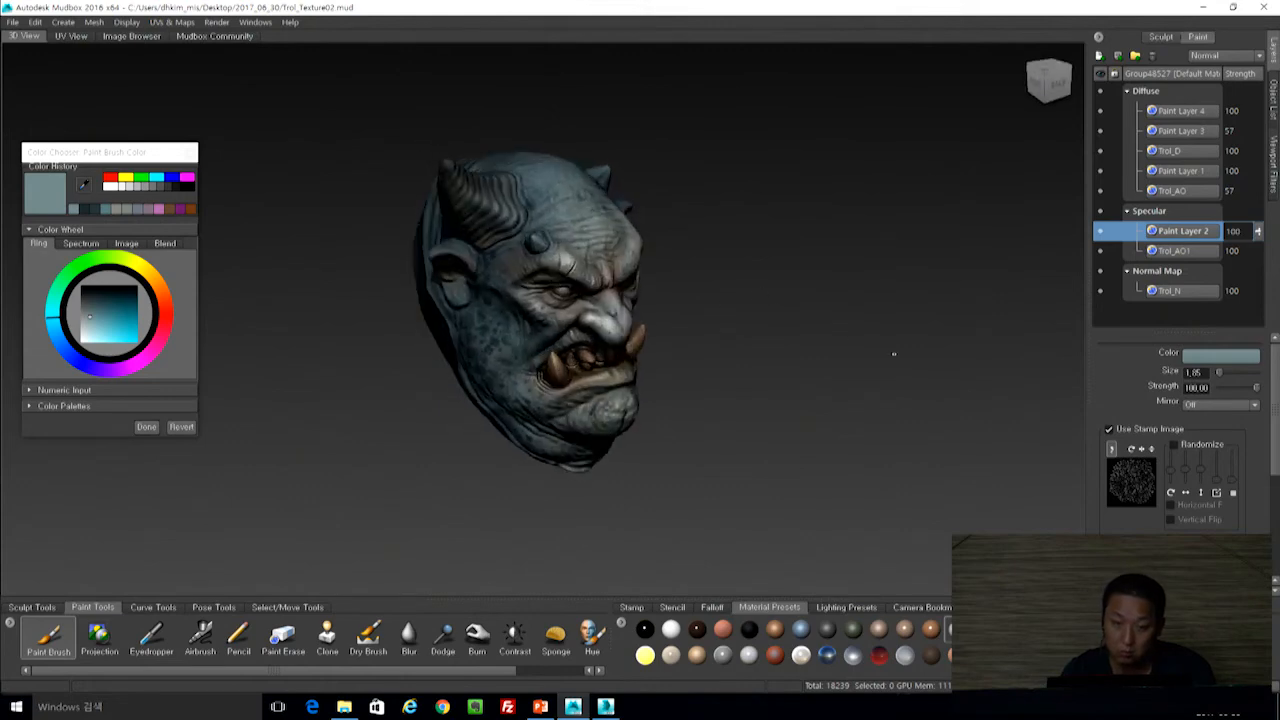
{"action": "left_click_drag", "start_coordinate": [660, 300], "coordinate": [650, 235], "text": "alt"}
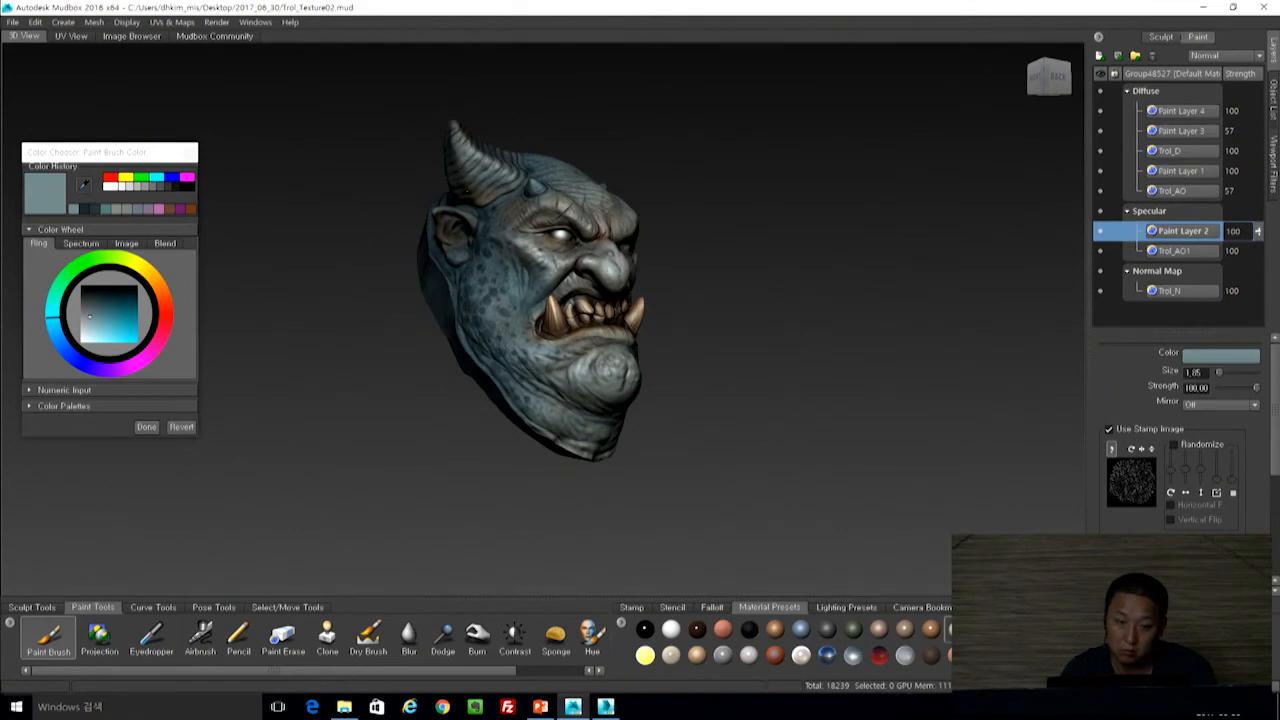
{"action": "left_click_drag", "start_coordinate": [745, 150], "coordinate": [562, 187], "text": "alt"}
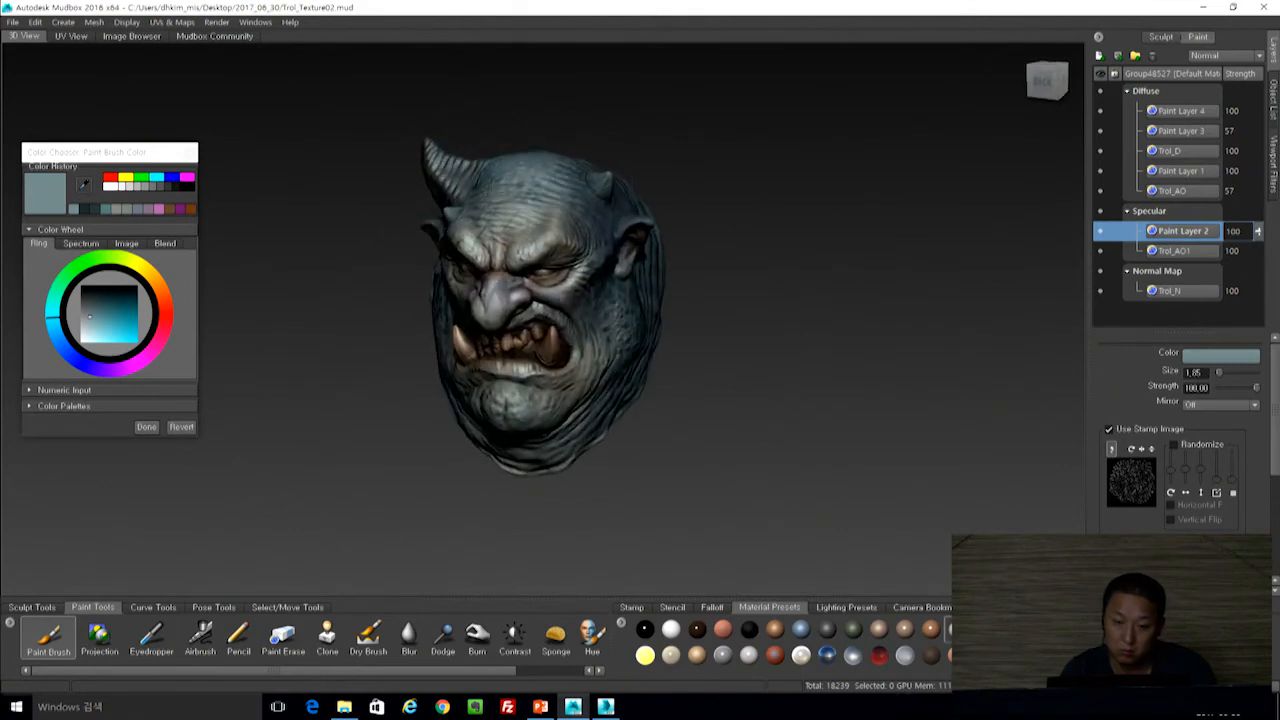
{"action": "left_click_drag", "start_coordinate": [600, 300], "coordinate": [500, 305], "text": "alt"}
{"action": "left_click_drag", "start_coordinate": [600, 300], "coordinate": [570, 298], "text": "alt"}
{"action": "left_click_drag", "start_coordinate": [724, 369], "coordinate": [890, 372], "text": "alt"}
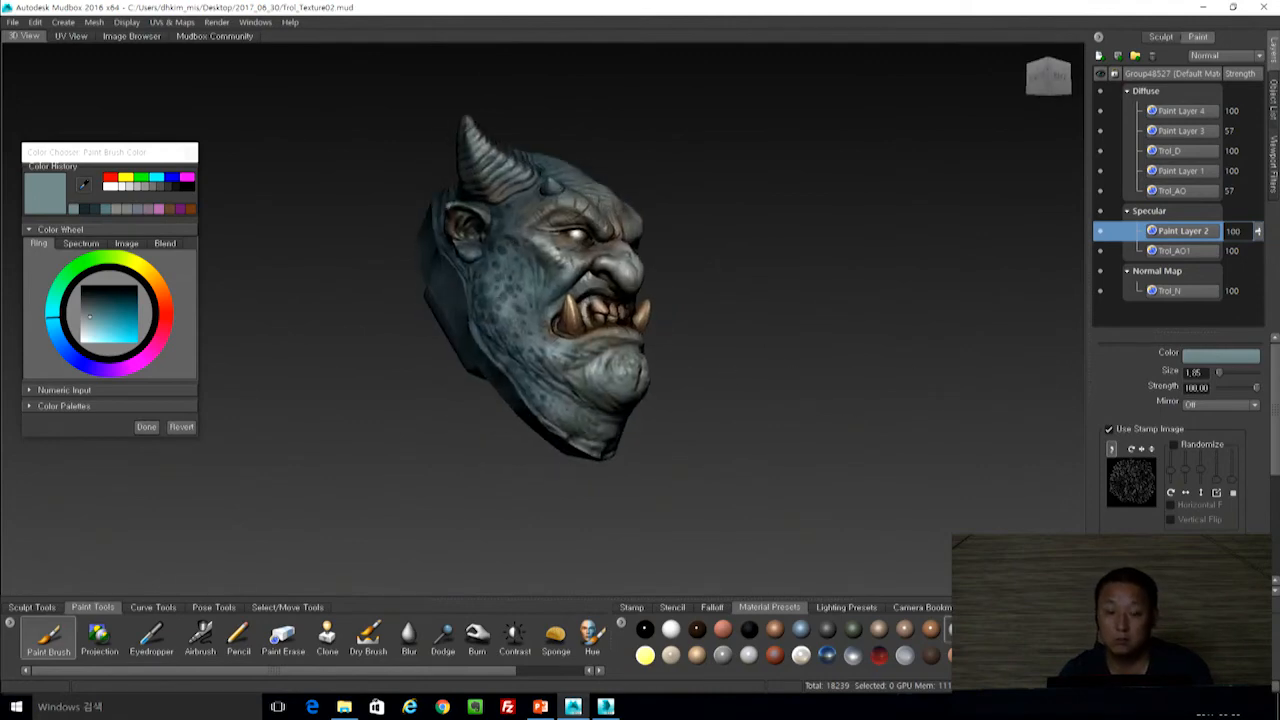
{"action": "left_click_drag", "start_coordinate": [741, 338], "coordinate": [650, 334], "text": "alt"}
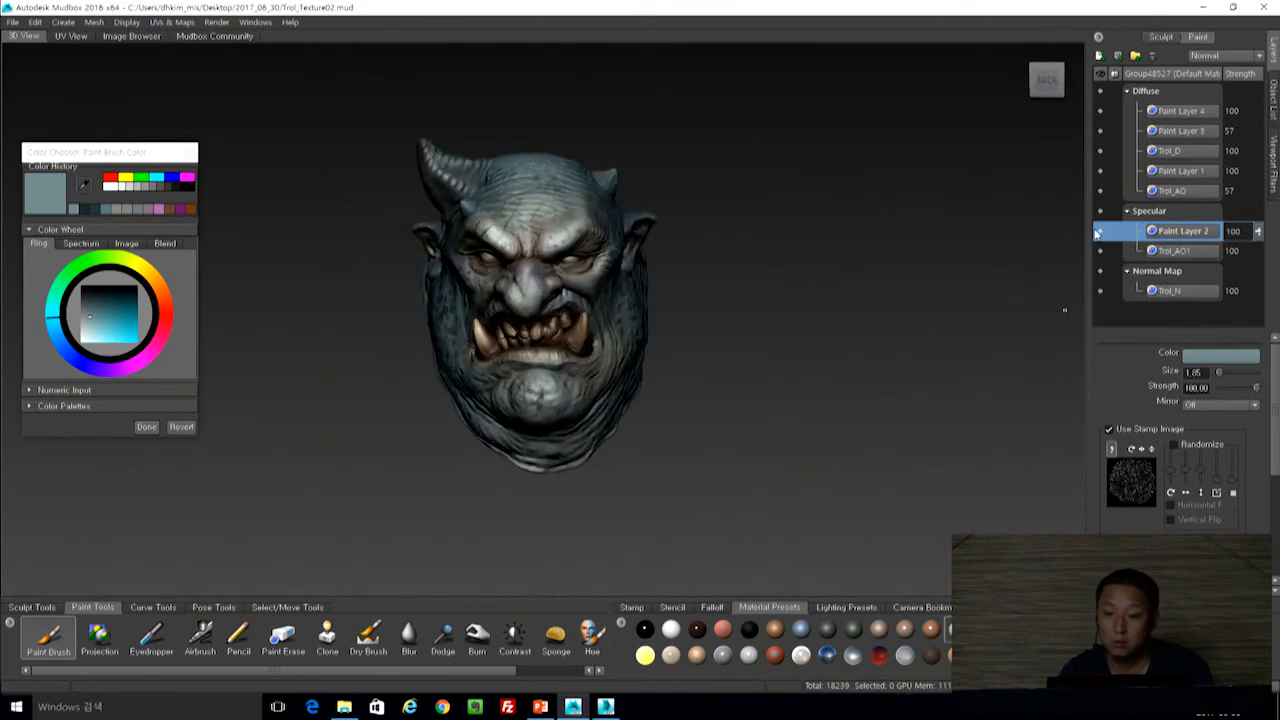
Toggle the visibility of Paint Layer 2 off and on to compare the head with and without the painted specular highlights.
{"action": "left_click", "coordinate": [1102, 232]}
{"action": "left_click", "coordinate": [1105, 233]}
{"action": "left_click_drag", "start_coordinate": [913, 366], "coordinate": [764, 181], "text": "alt"}
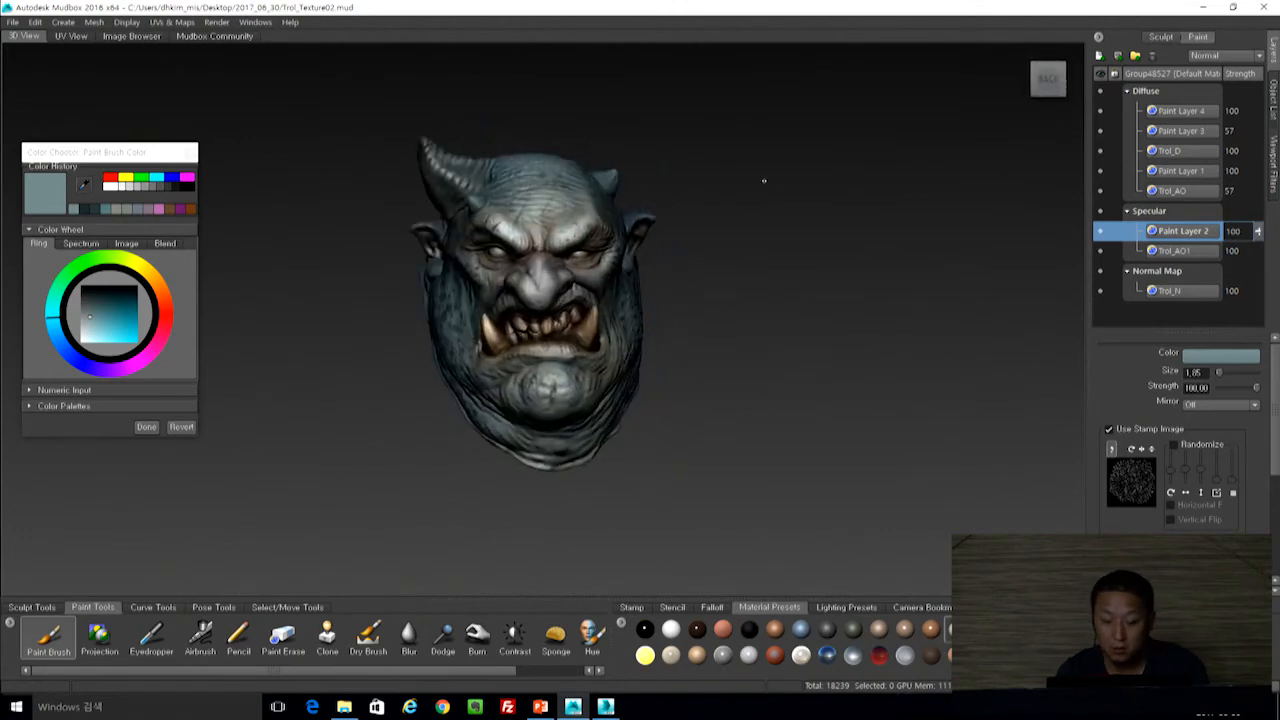
{"action": "left_click_drag", "start_coordinate": [846, 277], "coordinate": [795, 237], "text": "alt"}
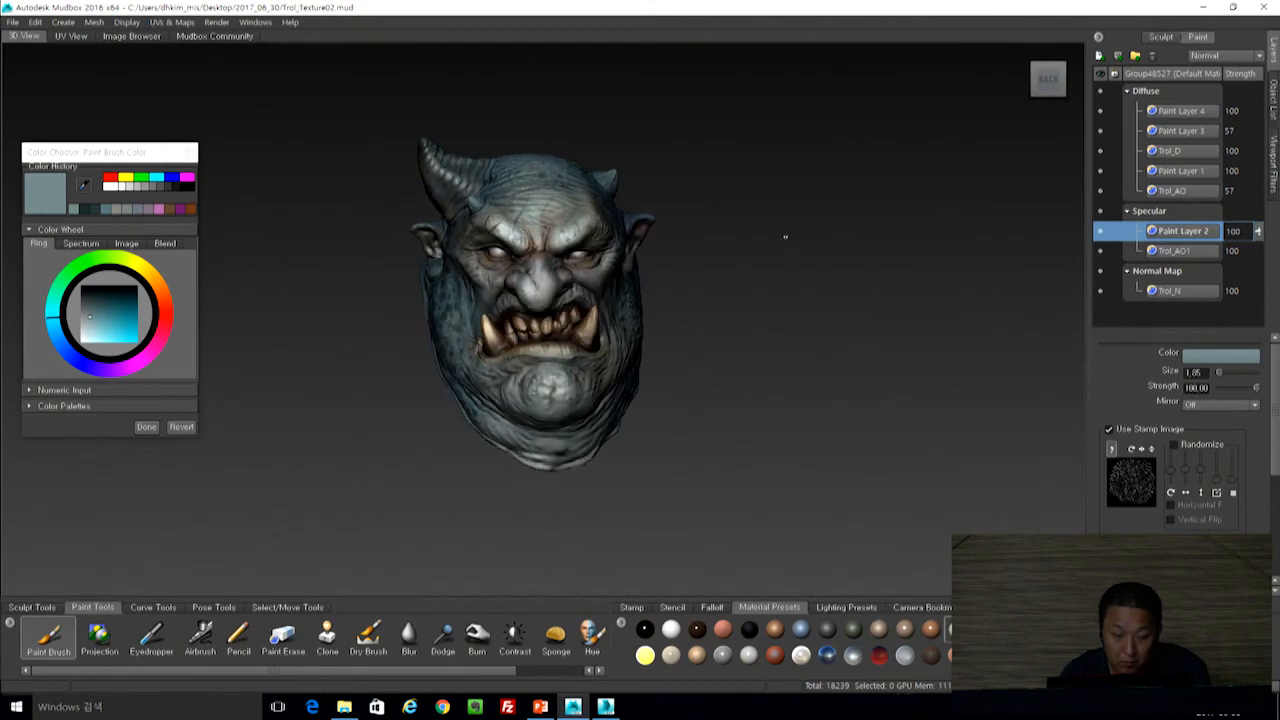
Create a new paint layer in the Specular channel with size 1024 and format TIFF [8 bit, RGBA].
{"action": "right_click_drag", "start_coordinate": [785, 237], "coordinate": [971, 195], "text": "alt"}
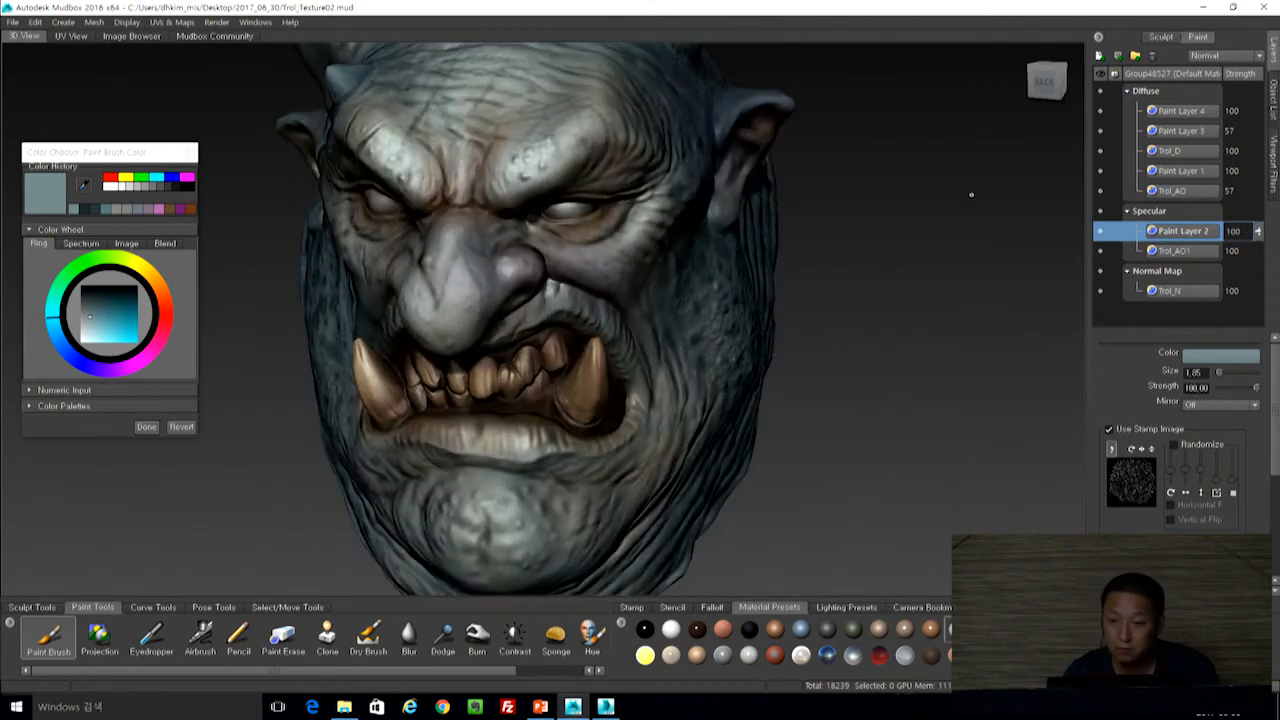
{"action": "left_click", "coordinate": [1099, 55]}
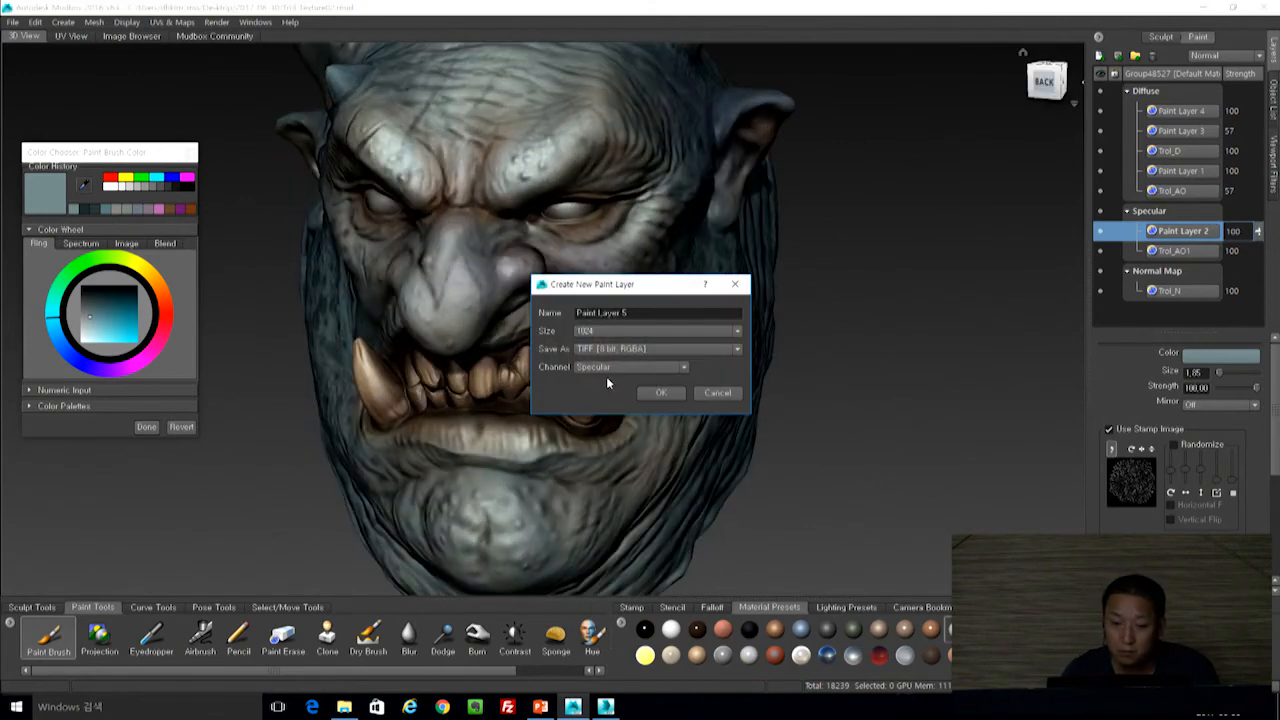
{"action": "left_click", "coordinate": [648, 396]}
{"action": "mouse_move", "coordinate": [788, 309]}
{"action": "left_mouse_down", "text": "alt"}
{"action": "mouse_move", "coordinate": [842, 278]}
{"action": "mouse_move", "coordinate": [925, 262]}
{"action": "left_mouse_up", "text": "alt"}
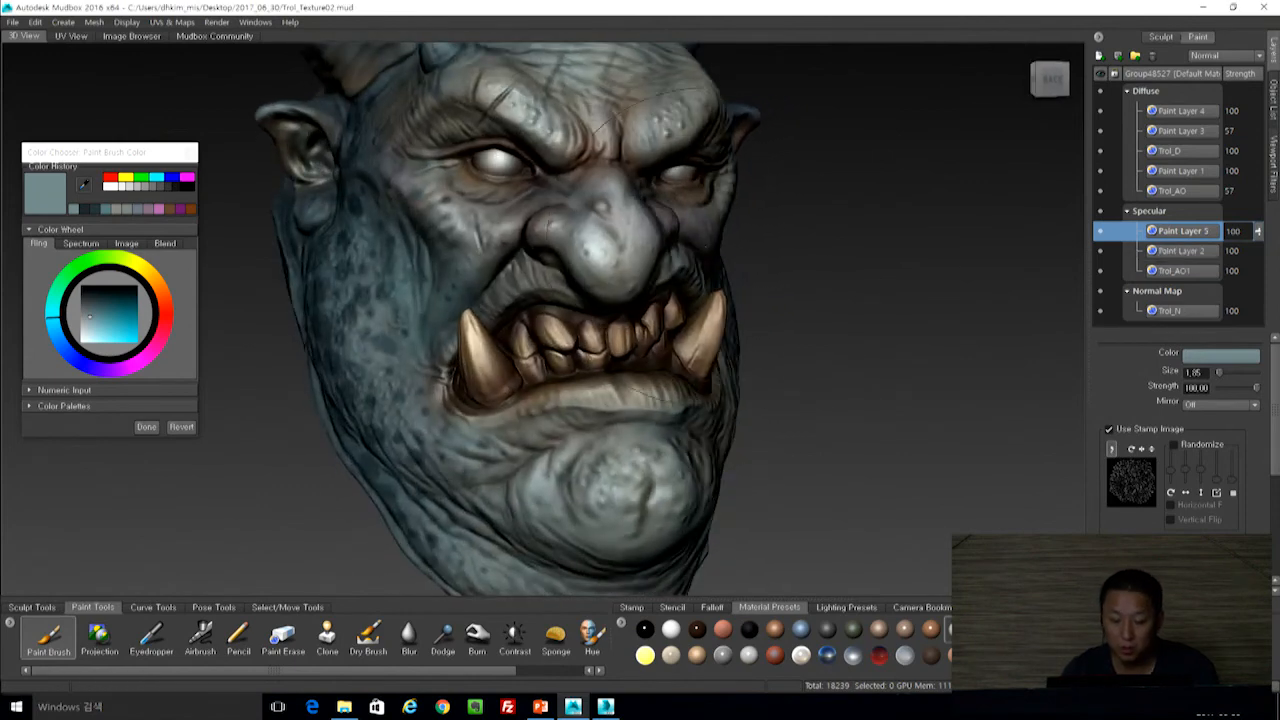
Reduce the brush size to 0.31, lighten its colour to a pale blue and paint brighter specular highlights on the nose.
{"action": "left_click_drag", "start_coordinate": [476, 270], "coordinate": [385, 270]}
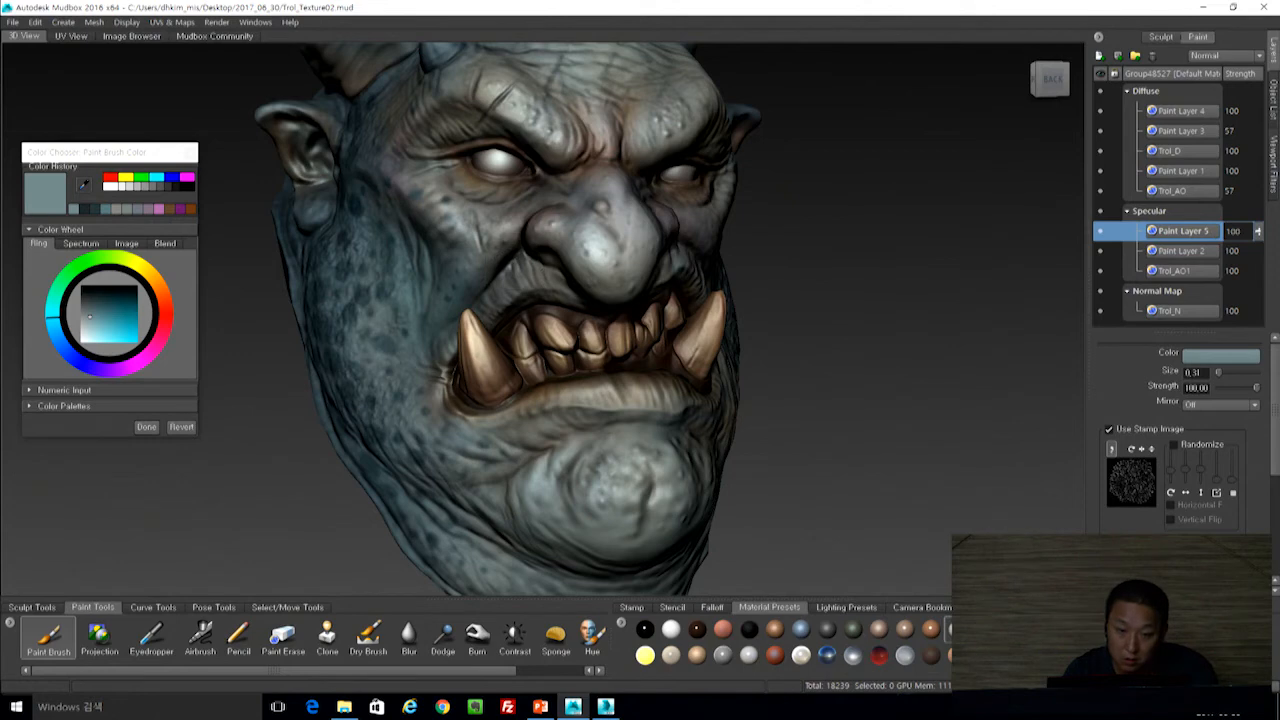
{"action": "left_click_drag", "start_coordinate": [90, 311], "coordinate": [93, 325]}
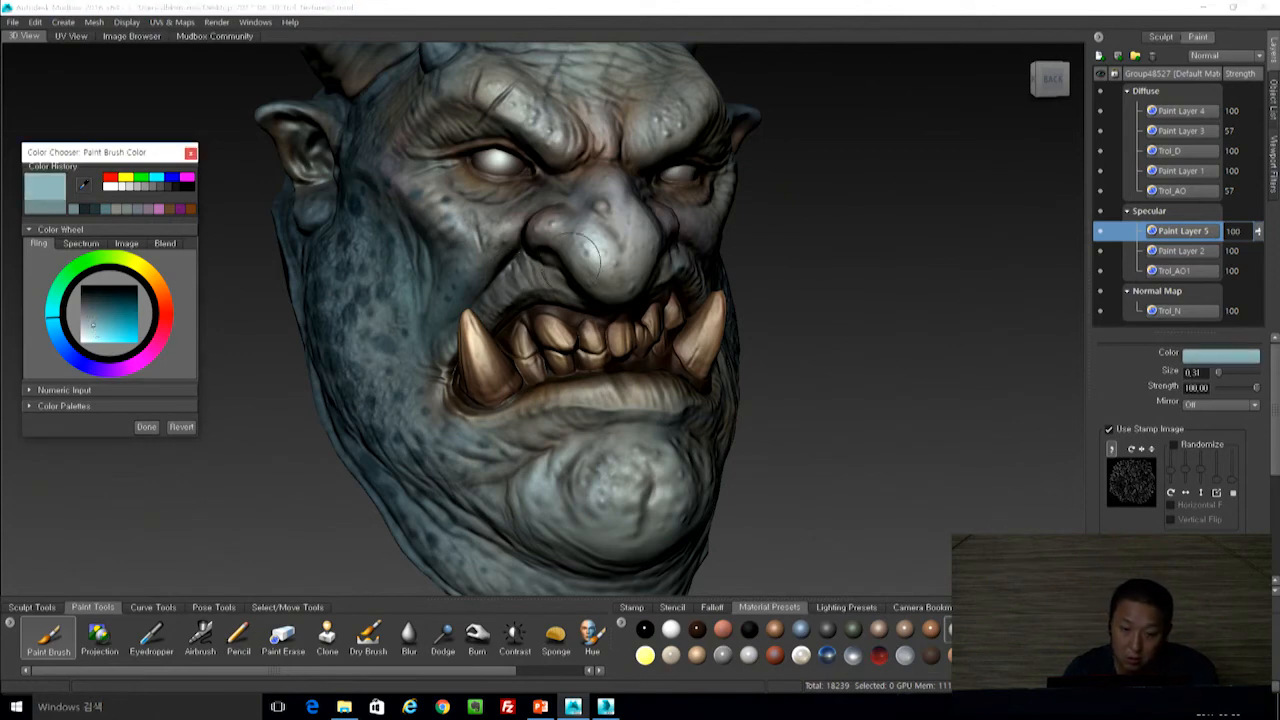
{"action": "left_click_drag", "start_coordinate": [797, 243], "coordinate": [655, 250], "text": "alt"}
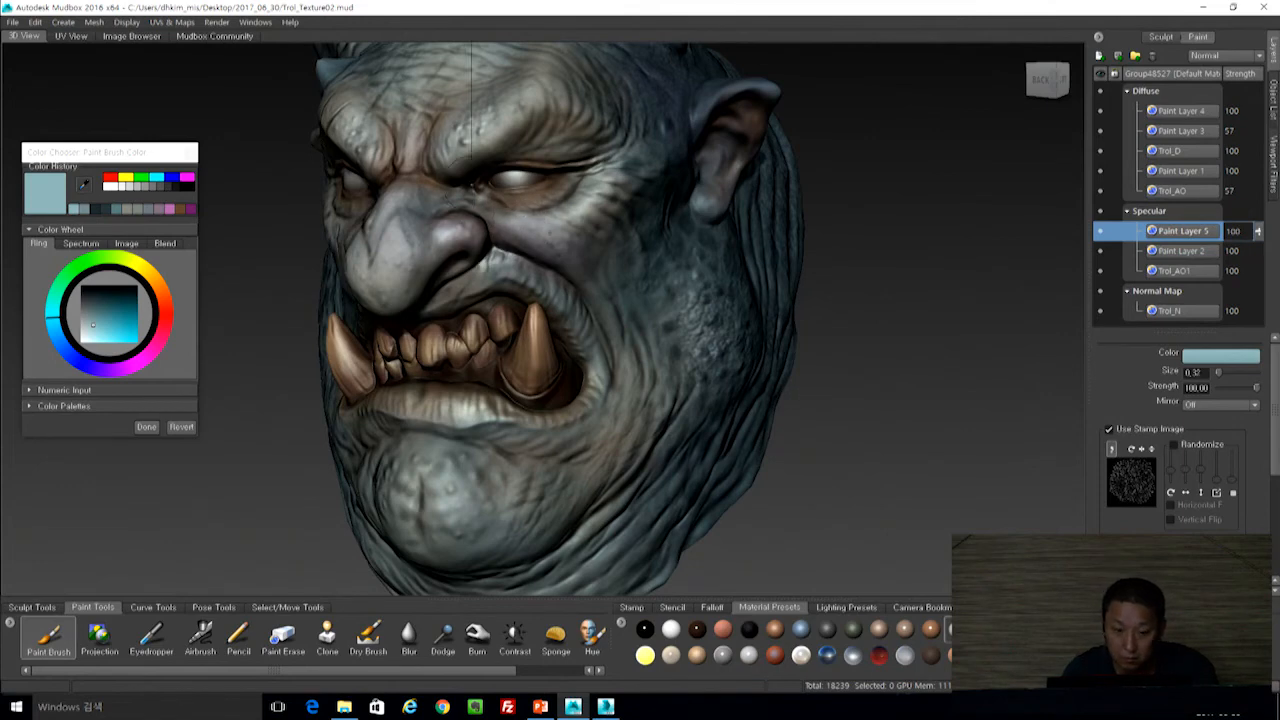
Paint fine wet specular highlights at the inner corner of the eye with the brush size reduced to 0.08.
{"action": "right_click_drag", "start_coordinate": [471, 158], "coordinate": [515, 168], "text": "alt"}
{"action": "left_click_drag", "start_coordinate": [515, 168], "coordinate": [575, 196], "text": "alt"}
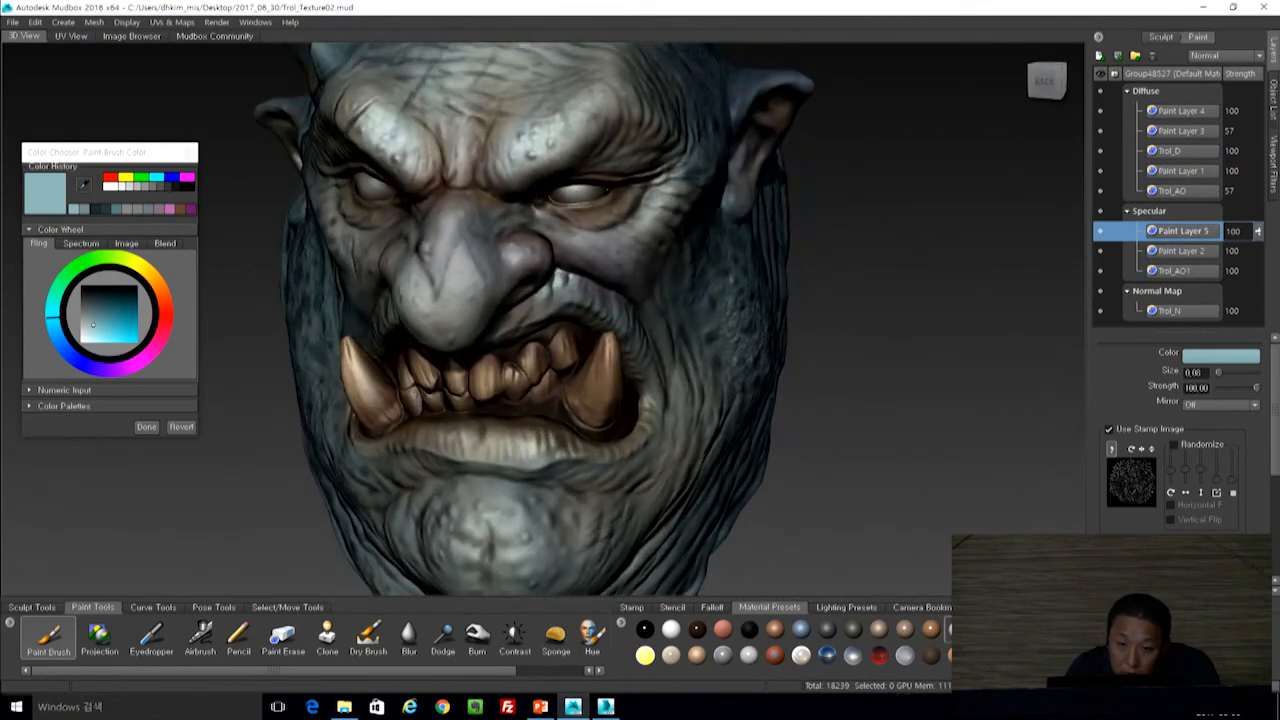
{"action": "left_click_drag", "start_coordinate": [823, 206], "coordinate": [874, 206], "text": "alt"}
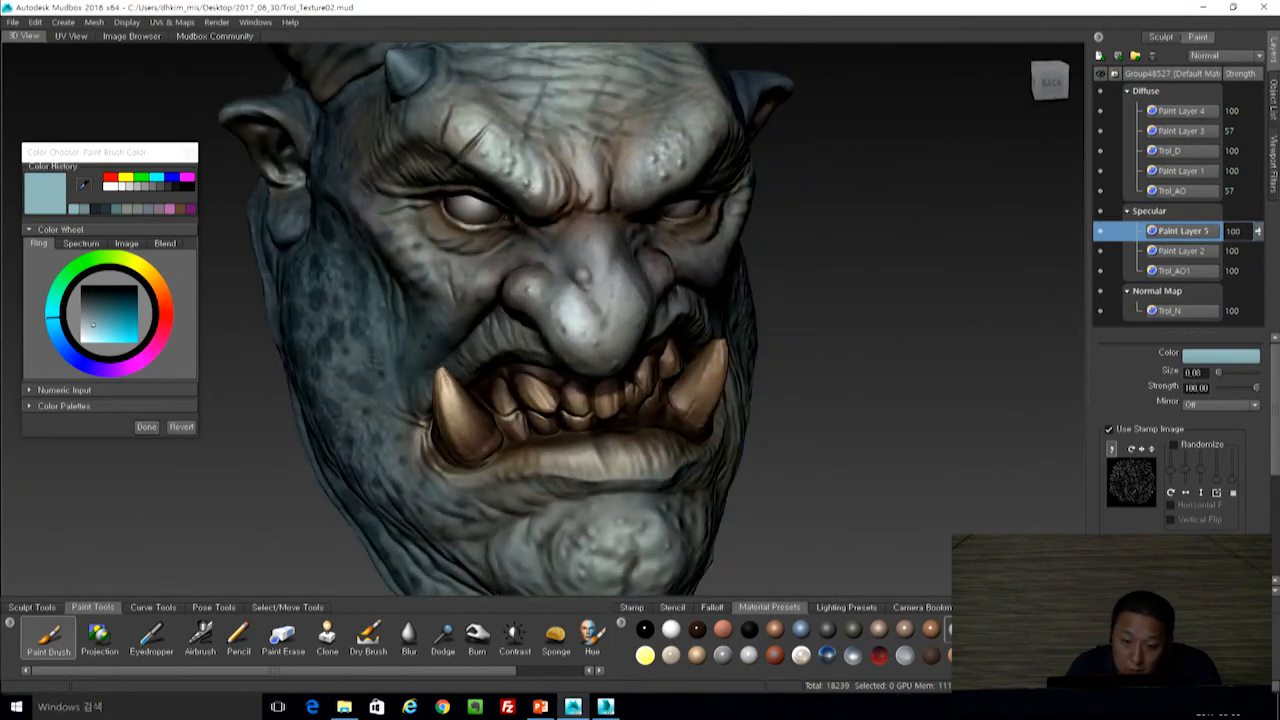
{"action": "mouse_move", "coordinate": [874, 206]}
{"action": "left_mouse_down", "text": "alt"}
{"action": "mouse_move", "coordinate": [796, 166]}
{"action": "mouse_move", "coordinate": [868, 198]}
{"action": "left_mouse_up", "text": "alt"}
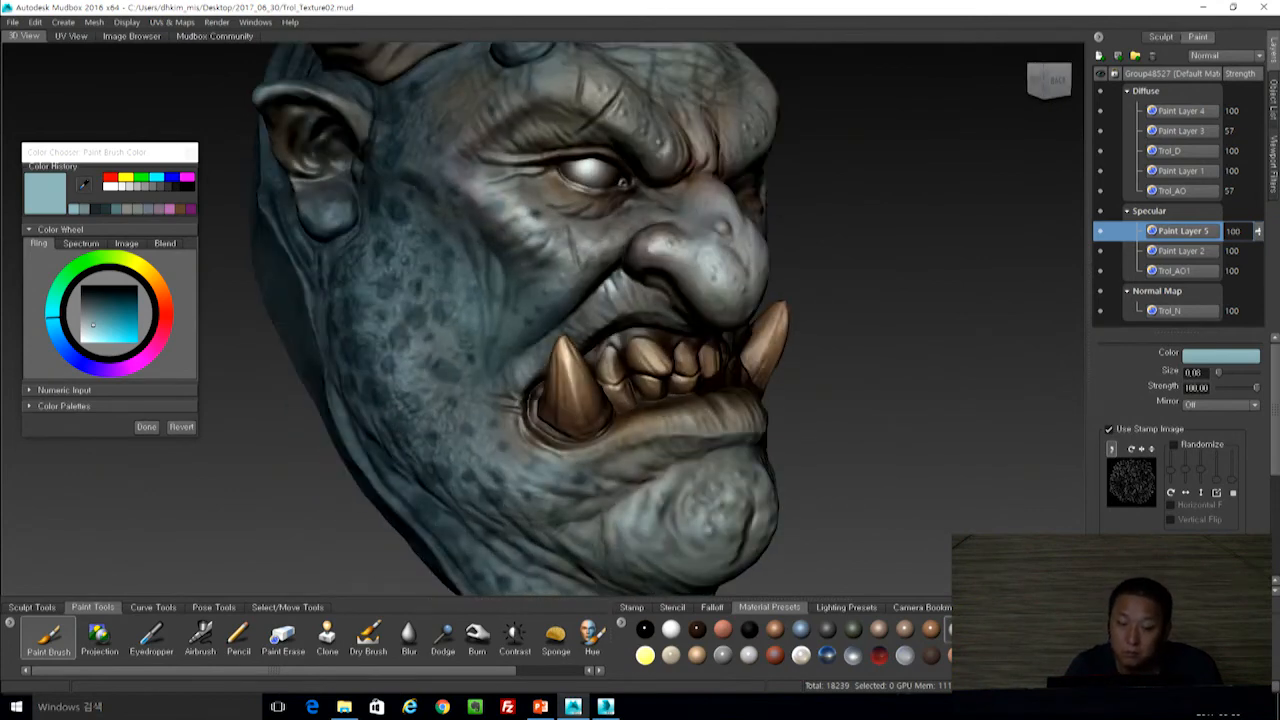
{"action": "left_click_drag", "start_coordinate": [766, 216], "coordinate": [728, 214], "text": "alt"}
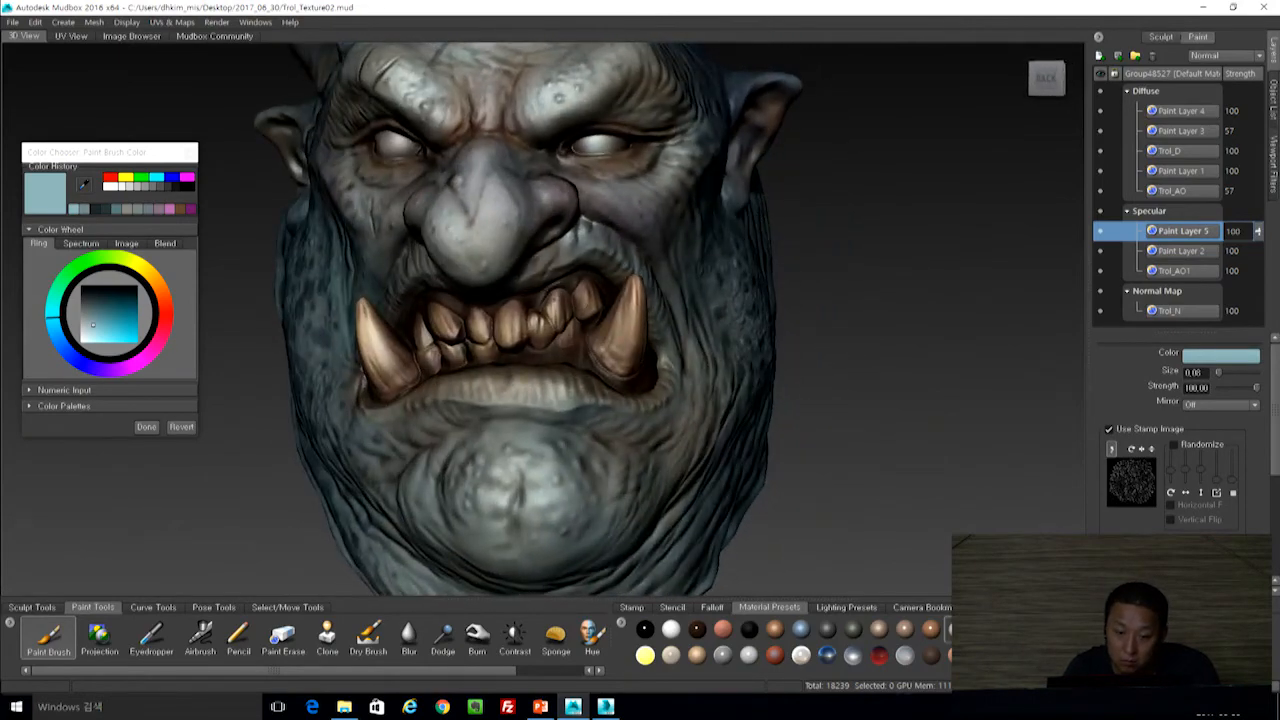
{"action": "left_click_drag", "start_coordinate": [728, 214], "coordinate": [768, 214], "text": "alt"}
Set the brush size to 0.30, change its colour to a paler grey-blue and paint specular highlights on the teeth.
{"action": "key", "text": "b"}
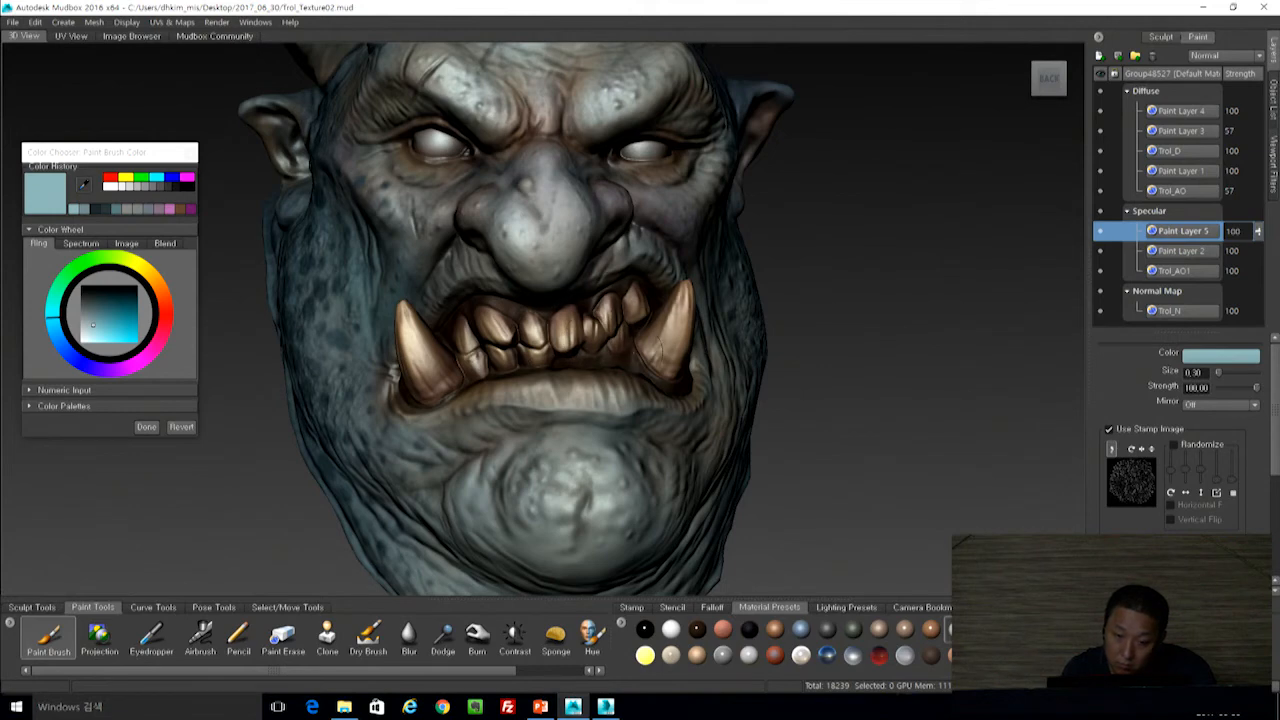
{"action": "left_click_drag", "start_coordinate": [657, 342], "coordinate": [735, 378], "text": "alt"}
{"action": "left_click_drag", "start_coordinate": [100, 322], "coordinate": [86, 325]}
{"action": "left_click_drag", "start_coordinate": [548, 348], "coordinate": [587, 354]}
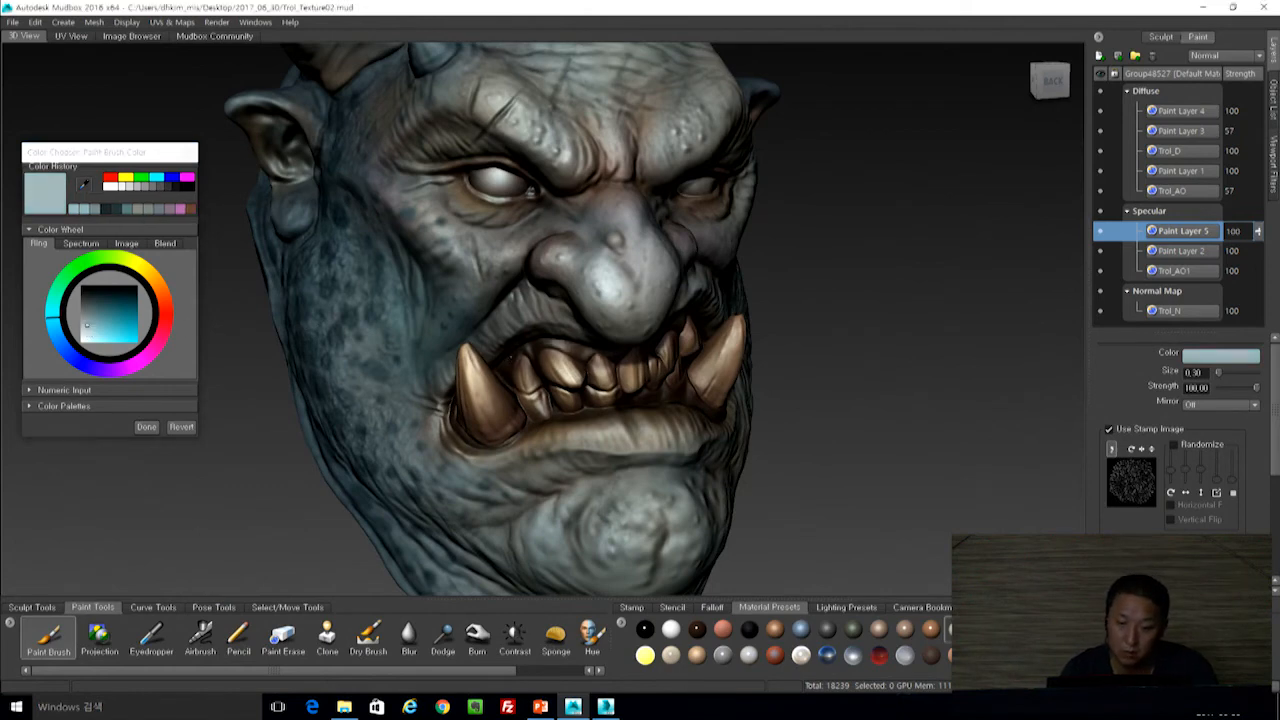
Examine the highlights on the teeth, tusks, eyes and nose from both sides of the face.
{"action": "left_click_drag", "start_coordinate": [640, 290], "coordinate": [478, 322], "text": "alt"}
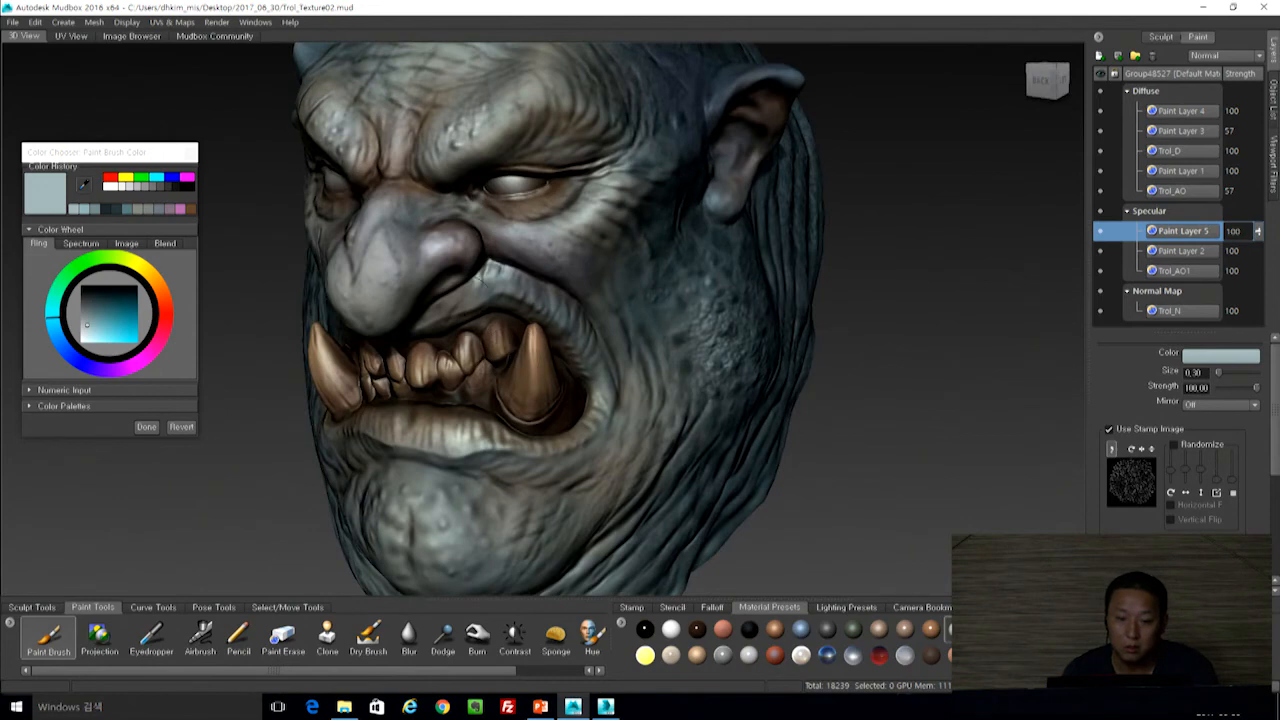
{"action": "left_click_drag", "start_coordinate": [464, 426], "coordinate": [423, 402], "text": "alt"}
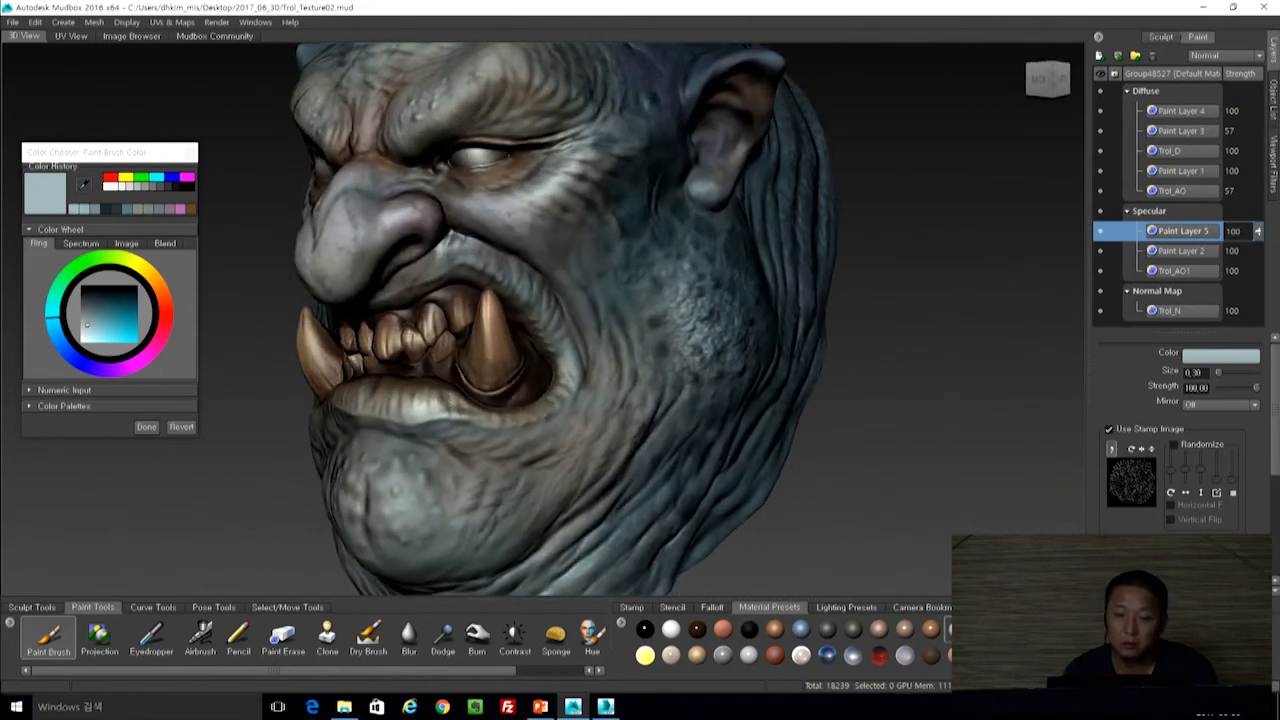
{"action": "left_click_drag", "start_coordinate": [488, 343], "coordinate": [596, 343], "text": "alt"}
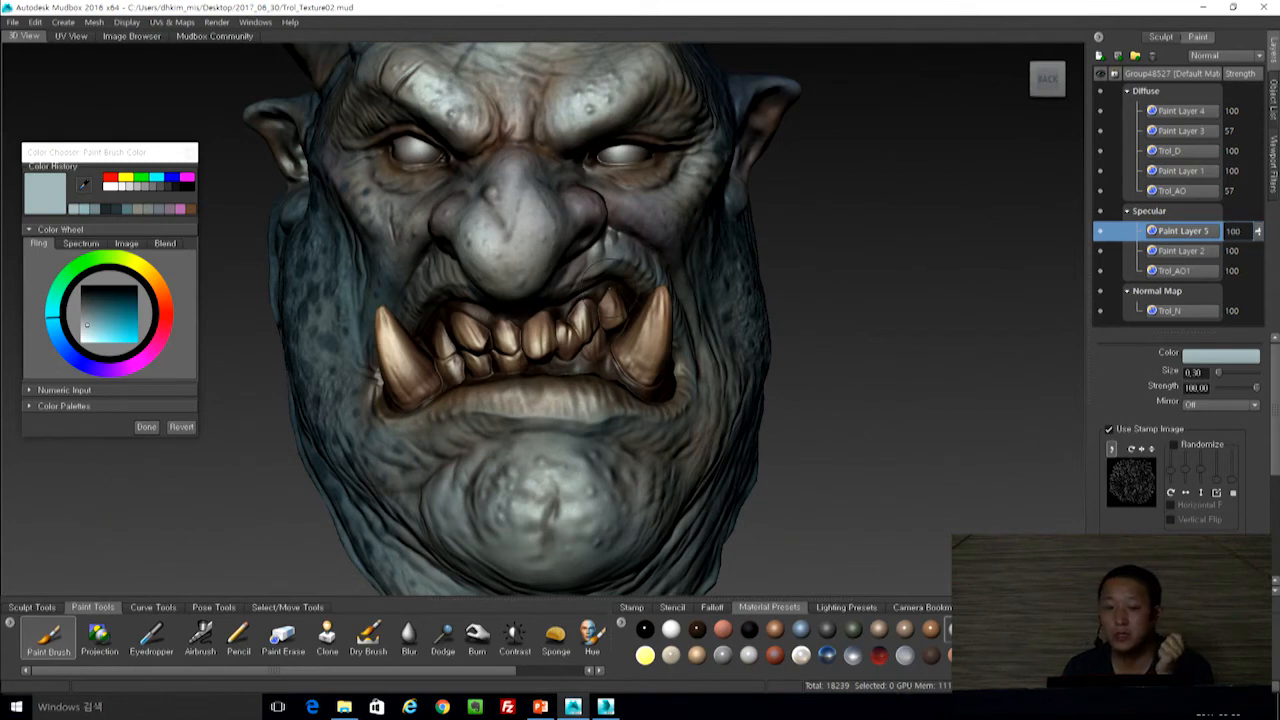
{"action": "left_click_drag", "start_coordinate": [800, 326], "coordinate": [903, 368], "text": "alt"}
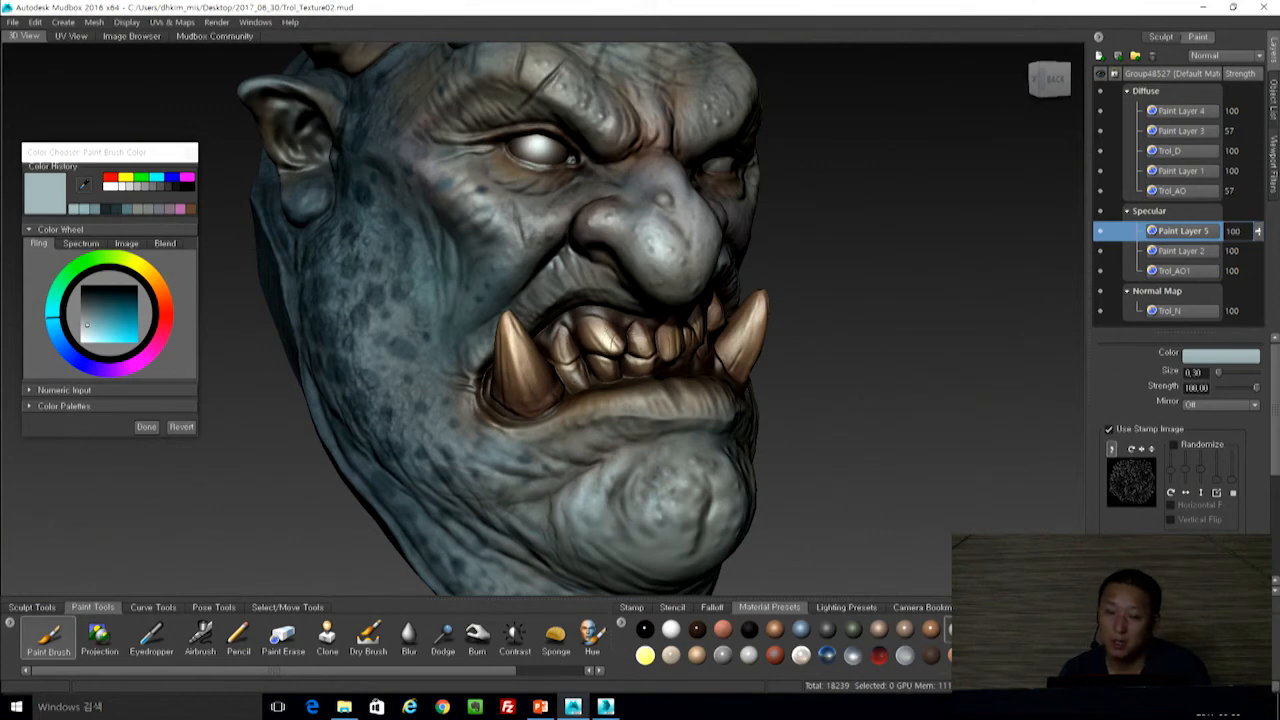
{"action": "left_click_drag", "start_coordinate": [606, 341], "coordinate": [424, 402], "text": "alt"}
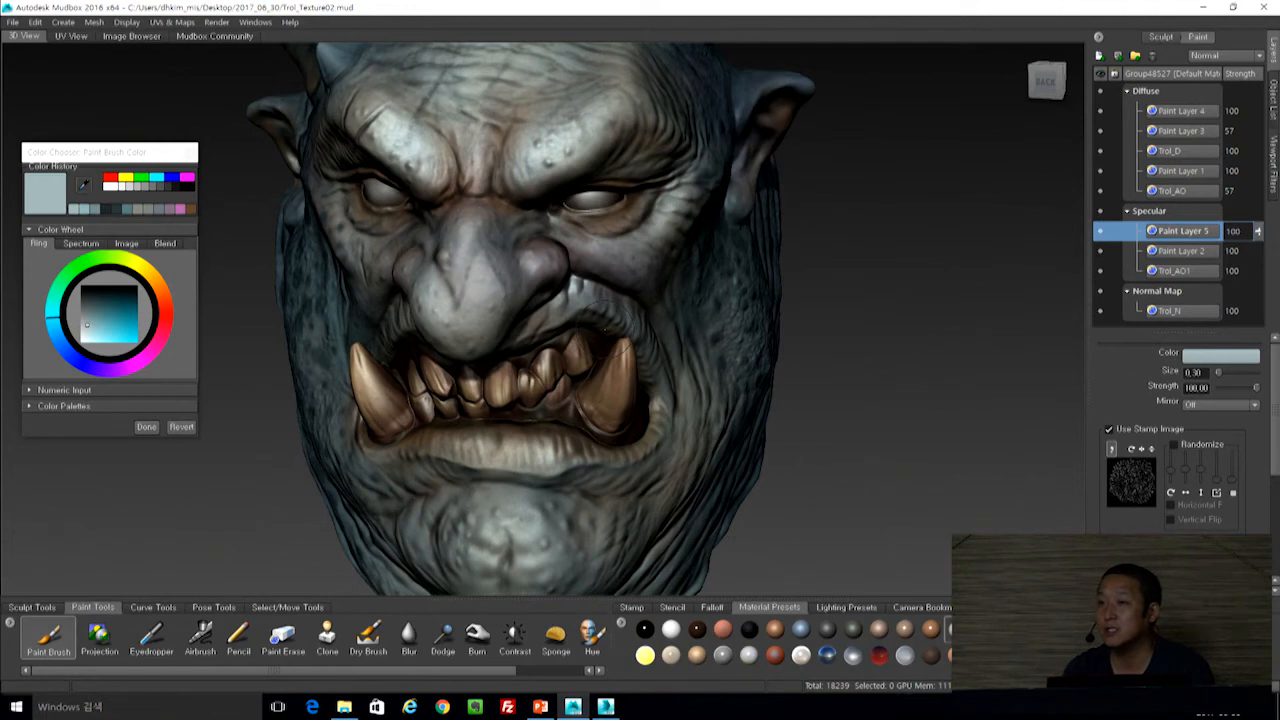
{"action": "left_click_drag", "start_coordinate": [605, 330], "coordinate": [660, 240], "text": "alt"}
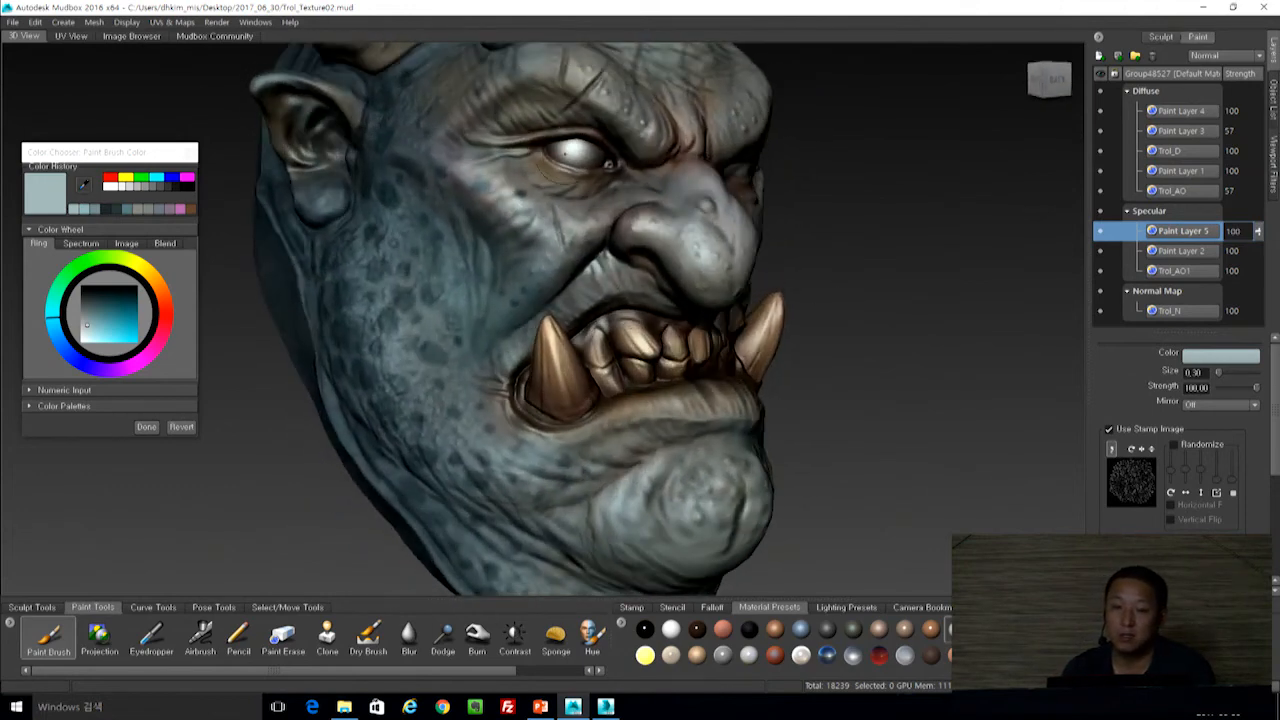
Change the brush colour from blue to a muted tan and enlarge the brush to 0.65.
{"action": "left_click_drag", "start_coordinate": [646, 226], "coordinate": [280, 252], "text": "alt"}
{"action": "left_click_drag", "start_coordinate": [131, 268], "coordinate": [149, 271]}
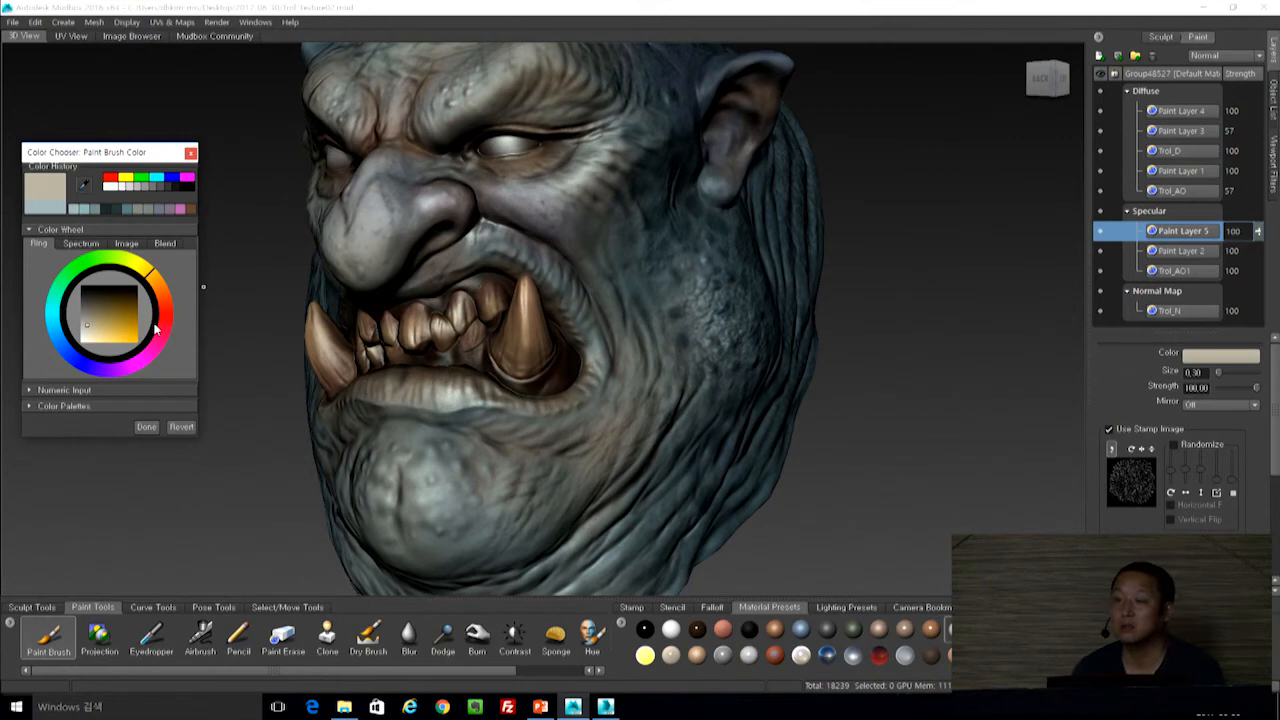
{"action": "mouse_move", "coordinate": [875, 290]}
{"action": "left_mouse_down", "text": "alt"}
{"action": "mouse_move", "coordinate": [911, 311]}
{"action": "mouse_move", "coordinate": [857, 334]}
{"action": "left_mouse_up", "text": "alt"}
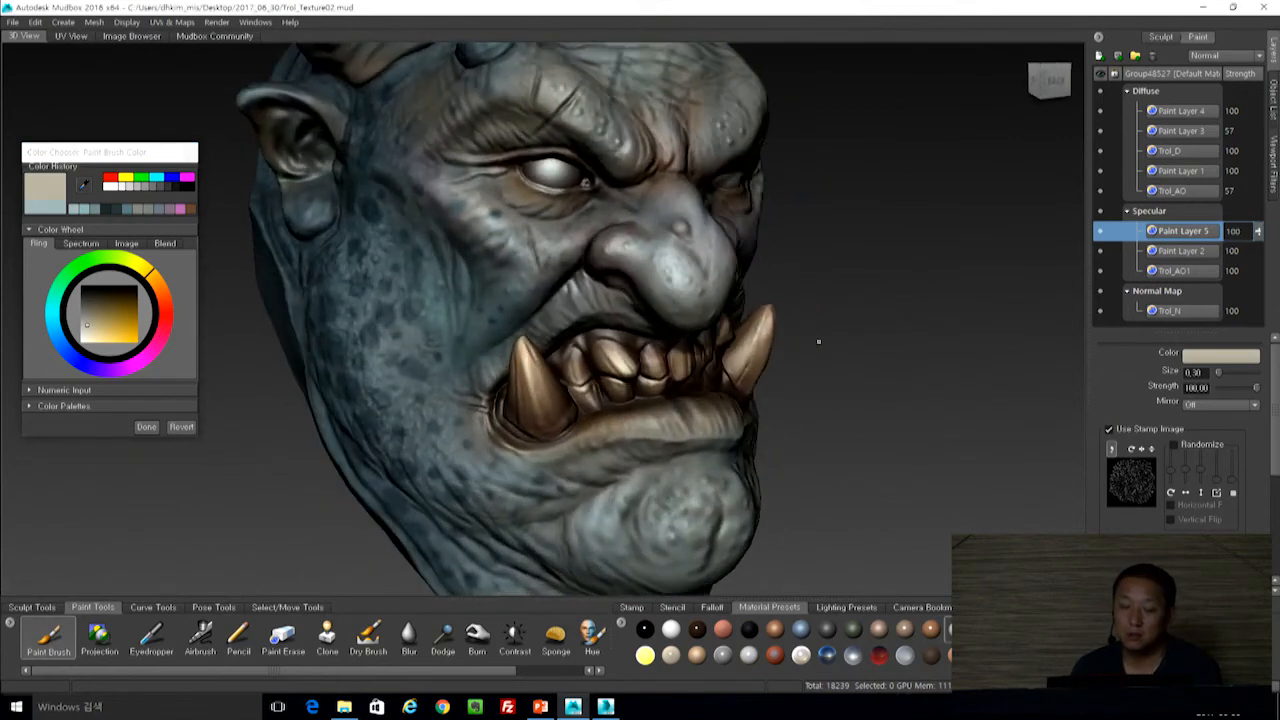
{"action": "left_click_drag", "start_coordinate": [484, 270], "coordinate": [530, 270]}
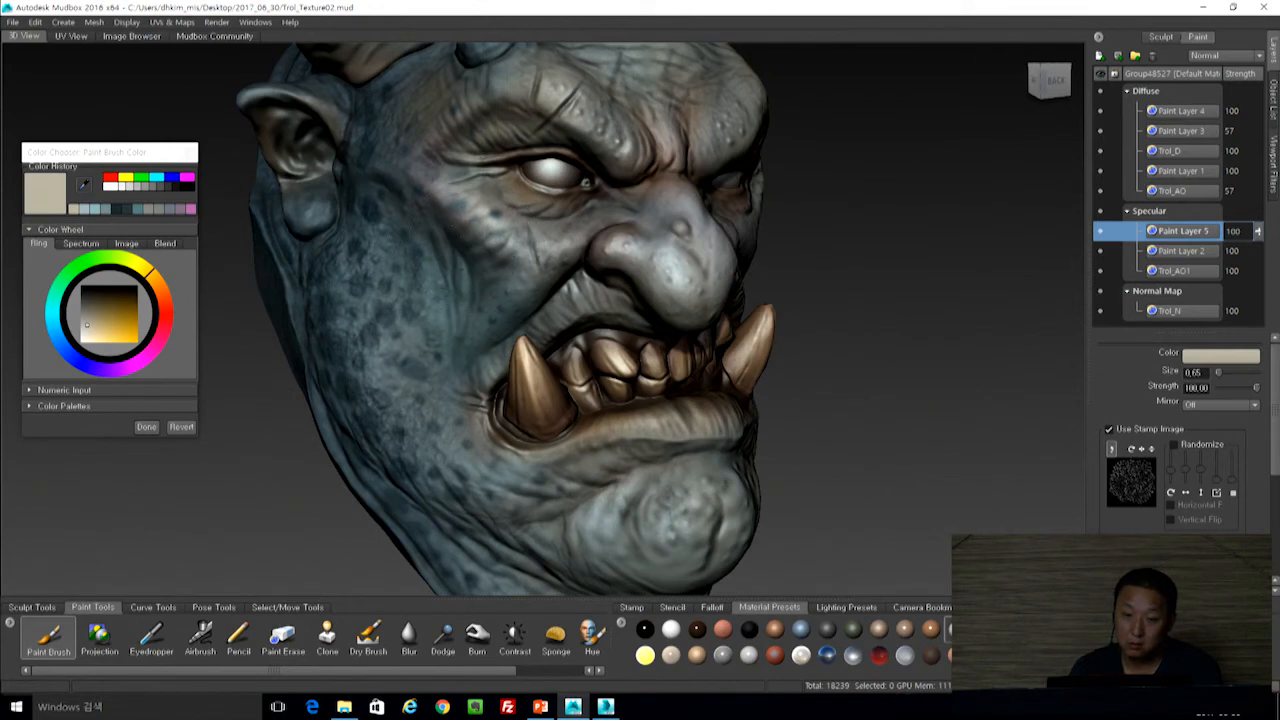
{"action": "left_click_drag", "start_coordinate": [578, 230], "coordinate": [447, 260], "text": "alt"}
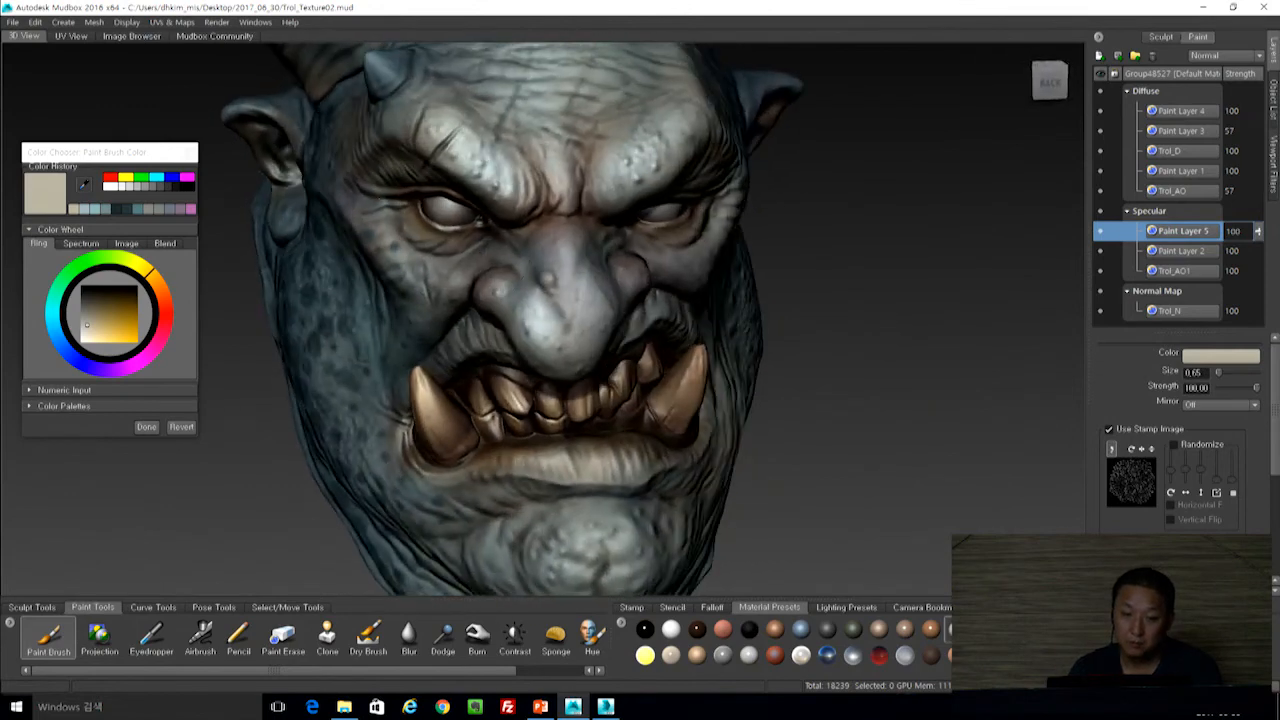
{"action": "left_click", "coordinate": [96, 315]}
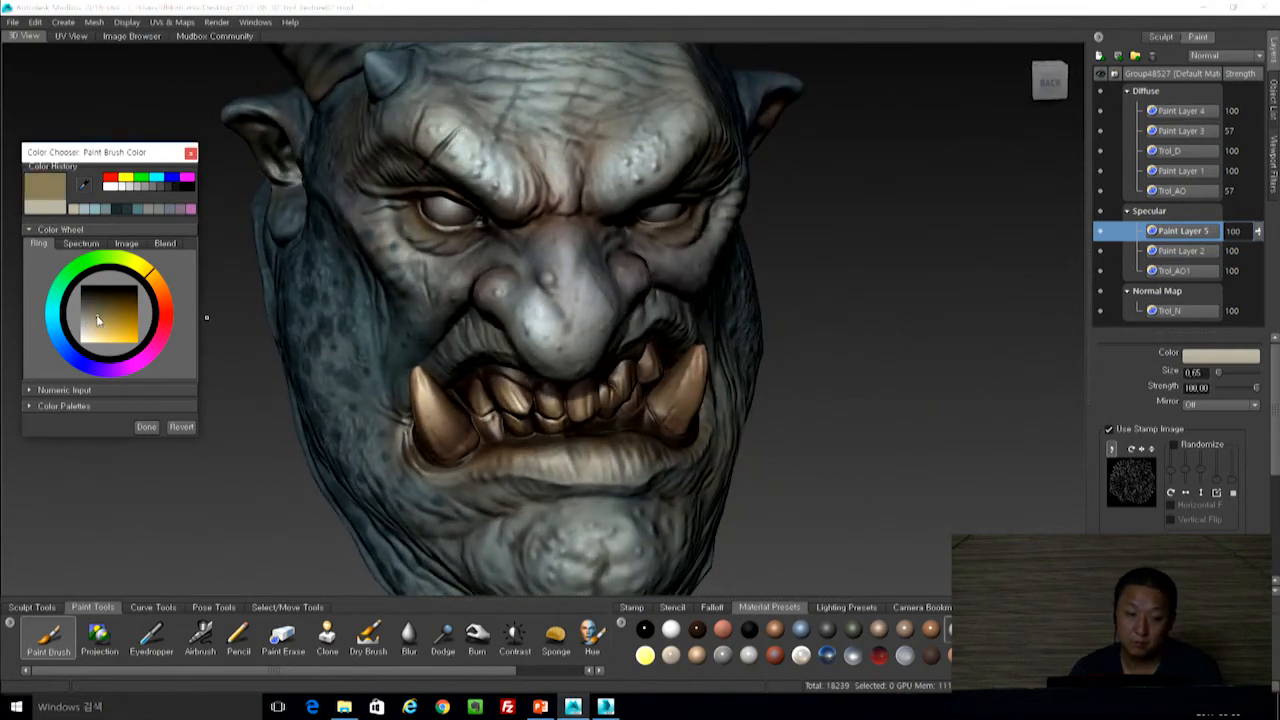
Examine the specular shine around the mouth, chin and cheeks from the front, both sides and below.
{"action": "left_click_drag", "start_coordinate": [440, 265], "coordinate": [335, 265], "text": "alt"}
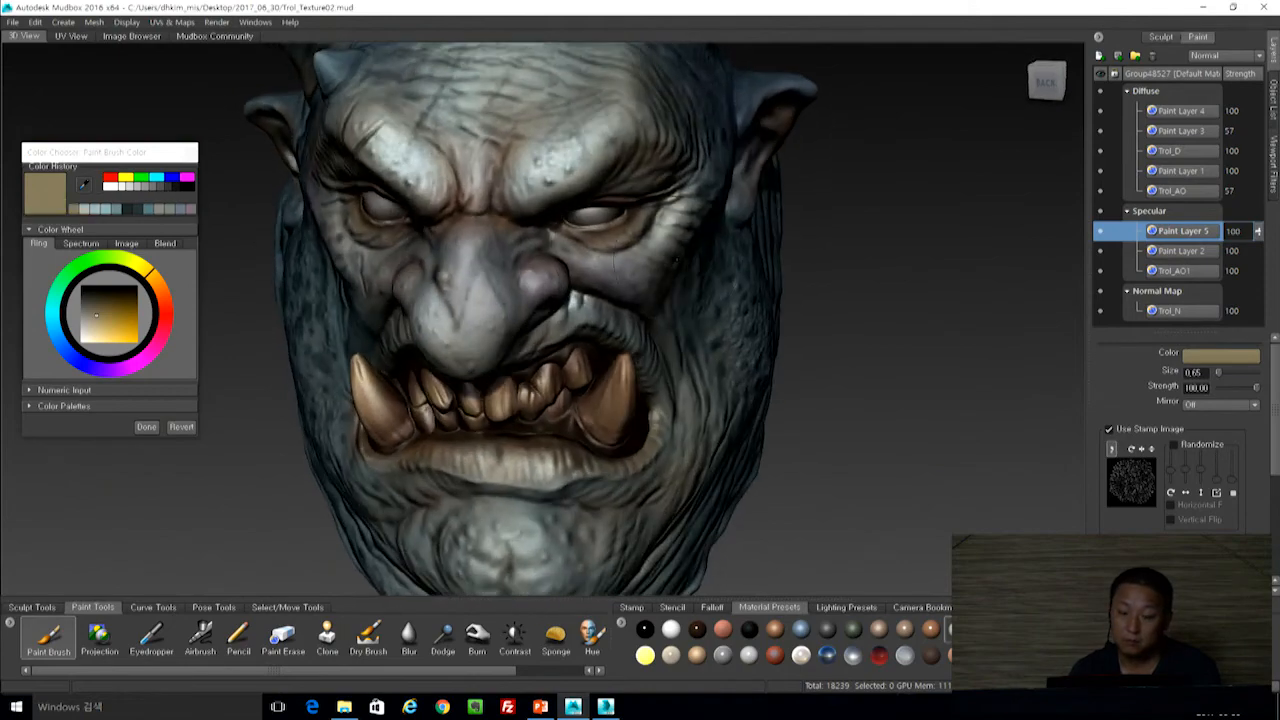
{"action": "left_click_drag", "start_coordinate": [668, 214], "coordinate": [560, 198], "text": "alt"}
{"action": "left_click_drag", "start_coordinate": [600, 300], "coordinate": [516, 349], "text": "alt"}
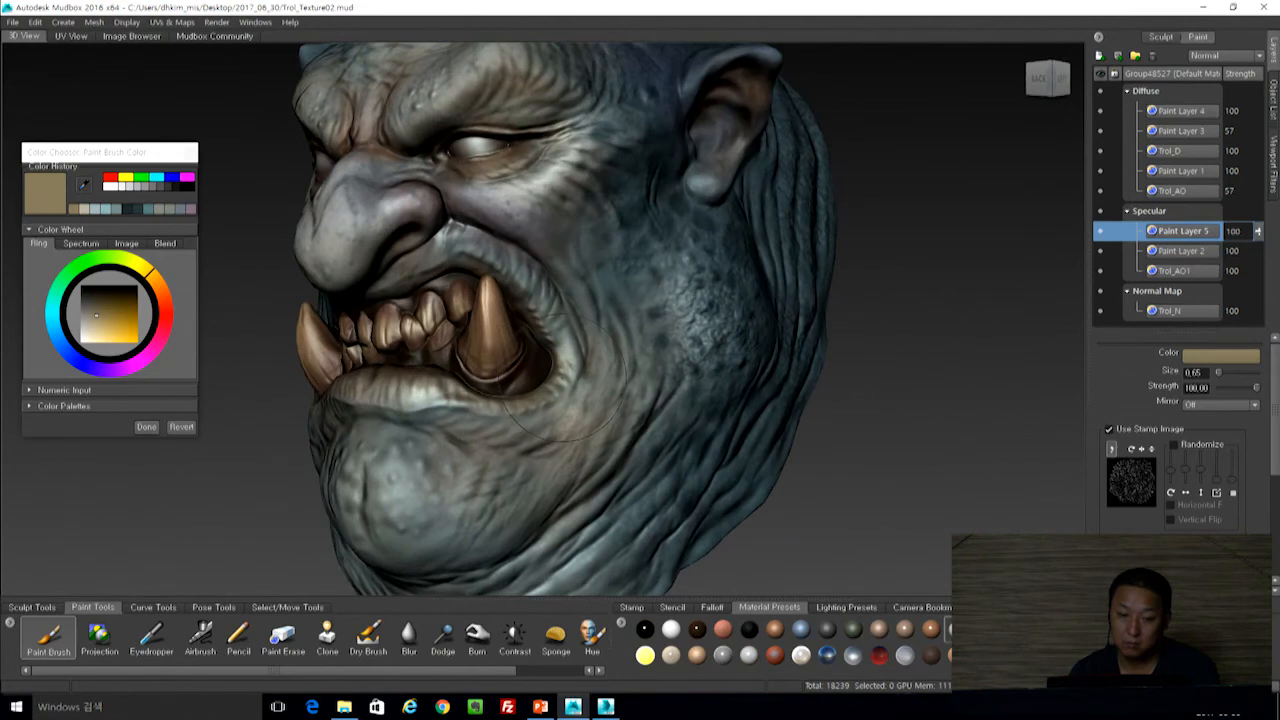
{"action": "left_click_drag", "start_coordinate": [560, 435], "coordinate": [640, 466], "text": "alt"}
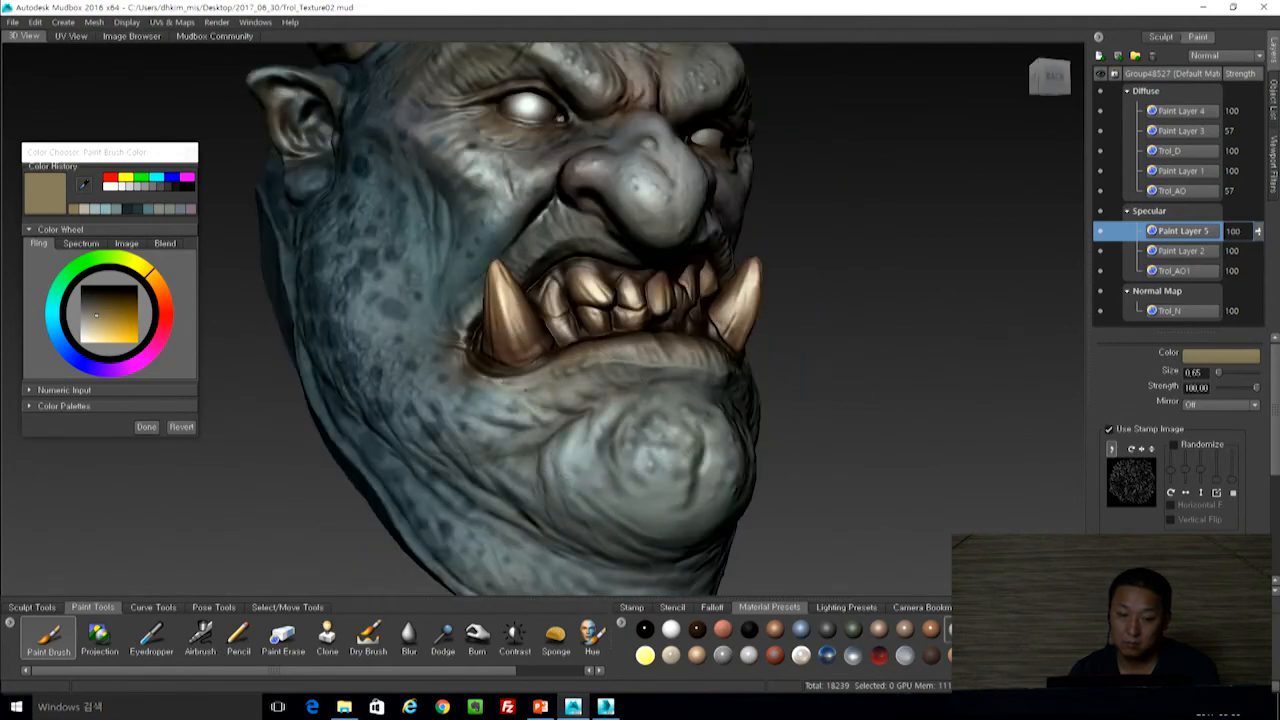
{"action": "left_click_drag", "start_coordinate": [380, 325], "coordinate": [425, 330], "text": "alt"}
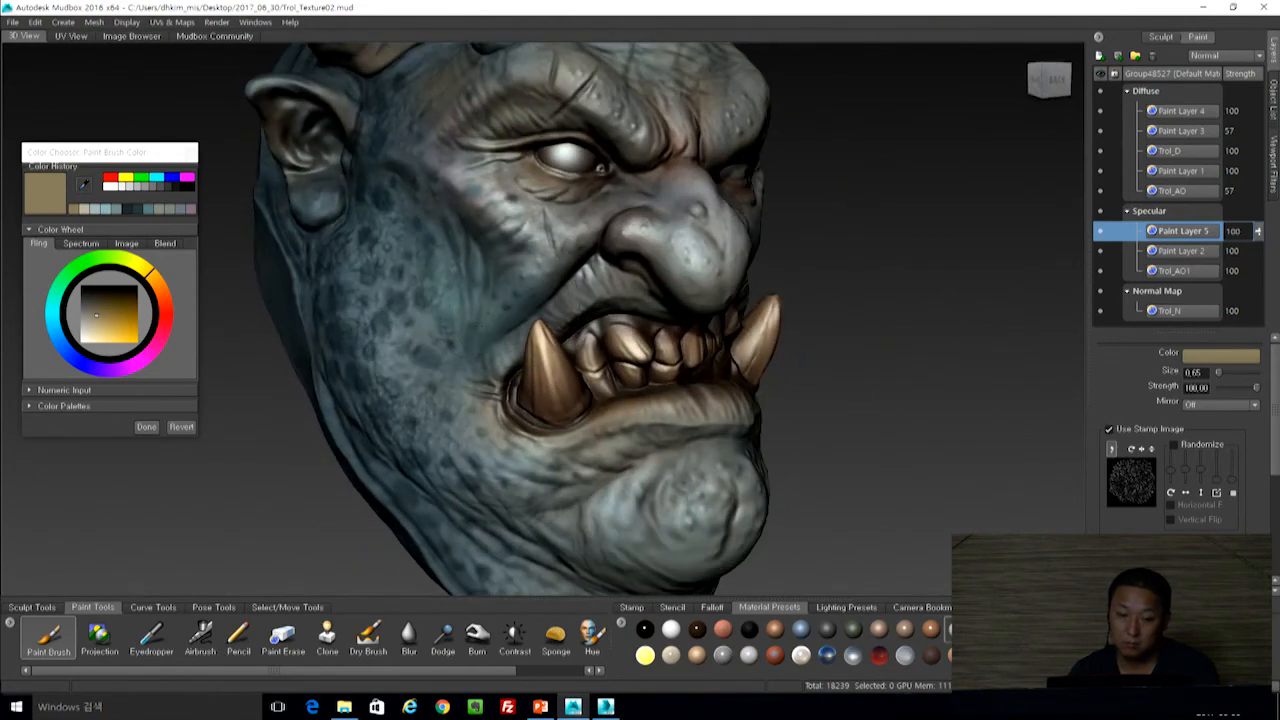
{"action": "left_click_drag", "start_coordinate": [660, 410], "coordinate": [585, 400], "text": "alt"}
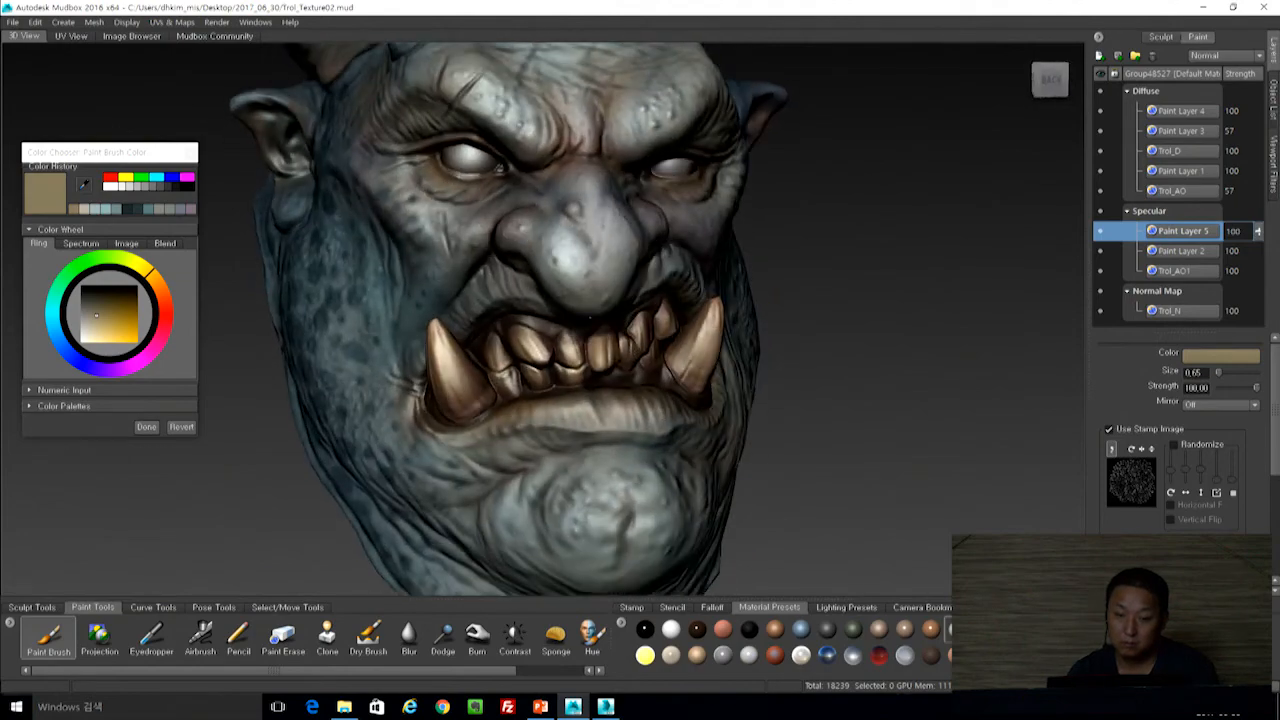
Lighten the brush colour to a pale beige and set the brush size to 0.43.
{"action": "left_click_drag", "start_coordinate": [590, 318], "coordinate": [548, 148], "text": "alt"}
{"action": "left_click", "coordinate": [89, 329]}
{"action": "left_click_drag", "start_coordinate": [520, 425], "coordinate": [495, 375], "text": "alt"}
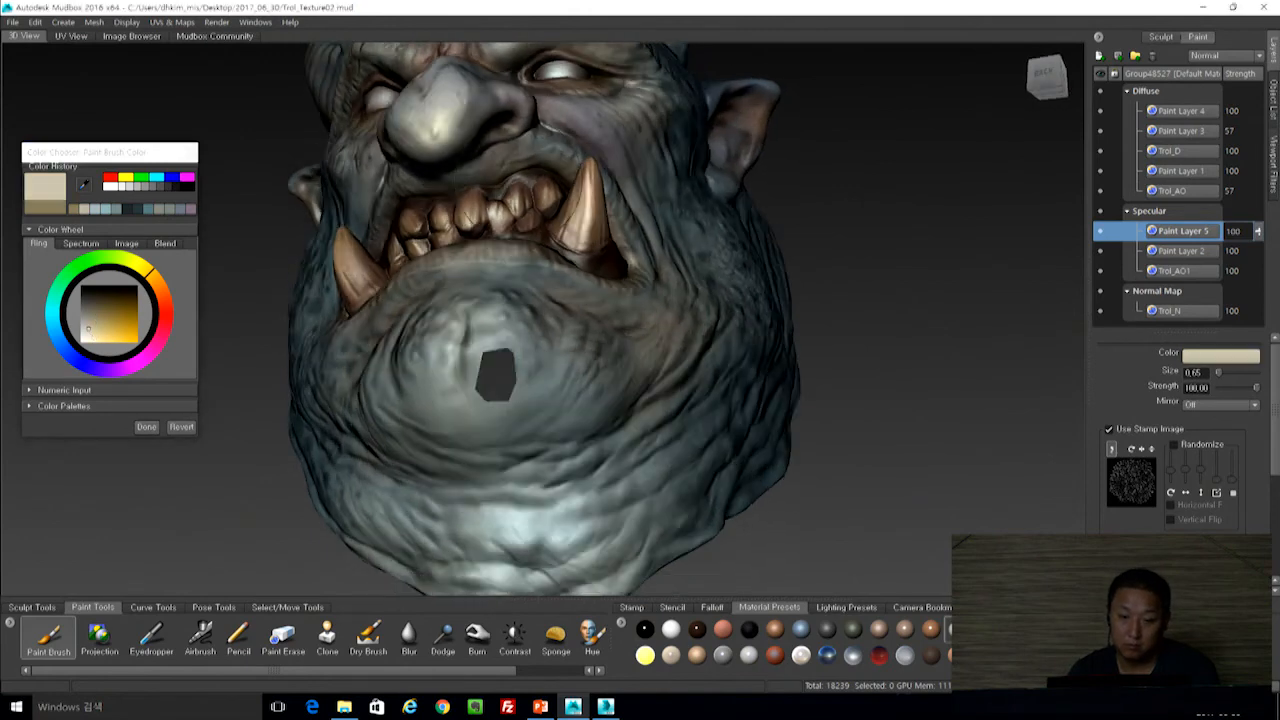
{"action": "mouse_move", "coordinate": [484, 140]}
{"action": "left_mouse_down", "text": "alt"}
{"action": "mouse_move", "coordinate": [620, 197]}
{"action": "mouse_move", "coordinate": [635, 184]}
{"action": "mouse_move", "coordinate": [540, 130]}
{"action": "left_mouse_up", "text": "alt"}
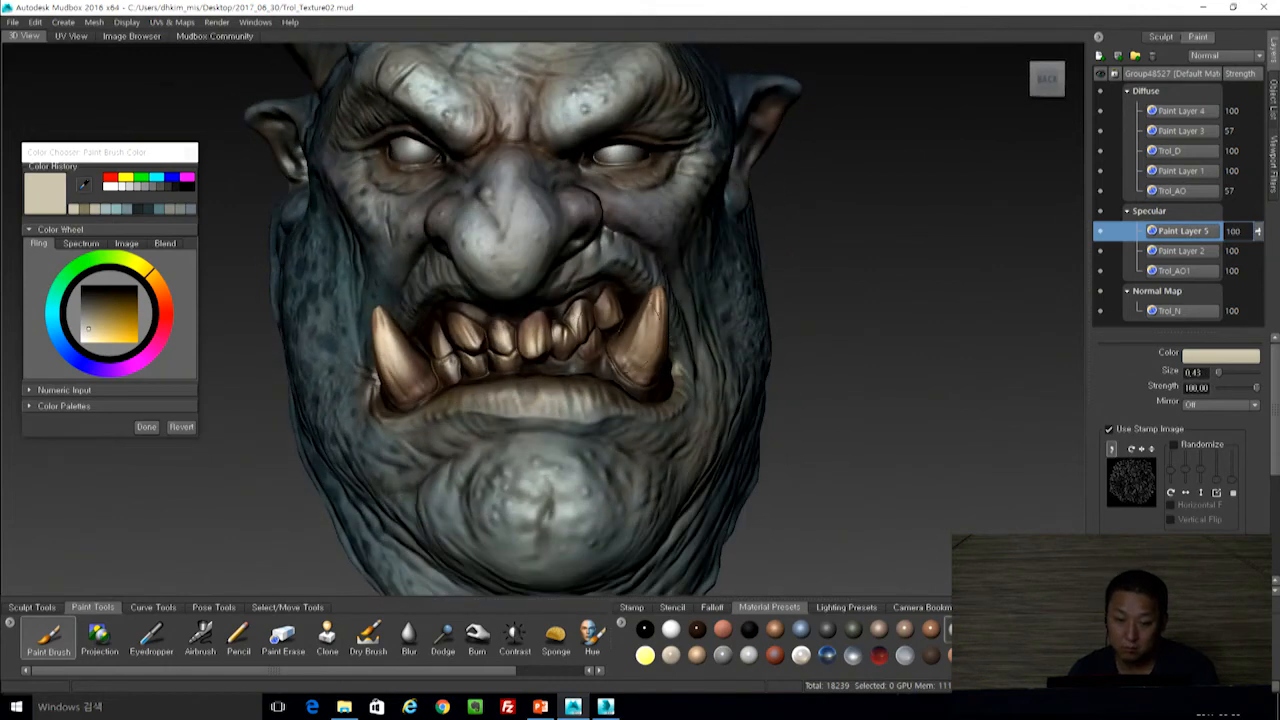
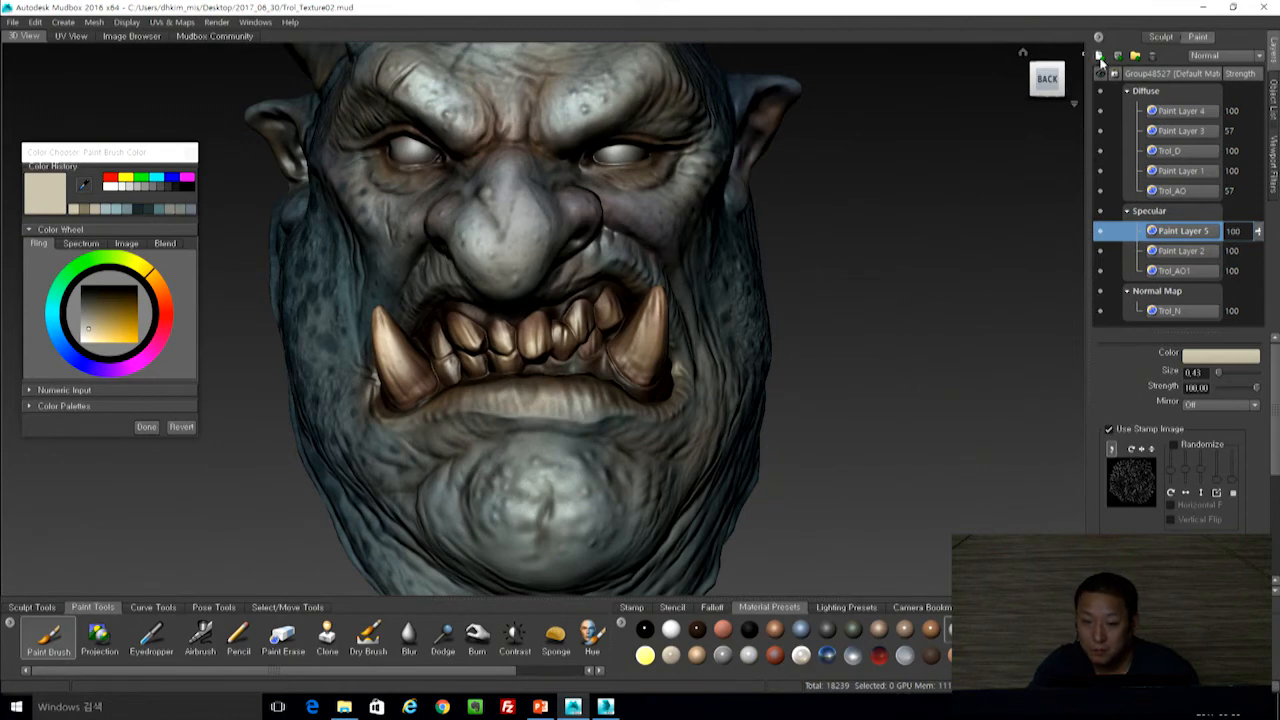
Create a new 1024 paint layer in 8-bit RGBA TIFF format on the Reflection Mask channel.
{"action": "left_click", "coordinate": [1100, 57]}
{"action": "left_click", "coordinate": [612, 367]}
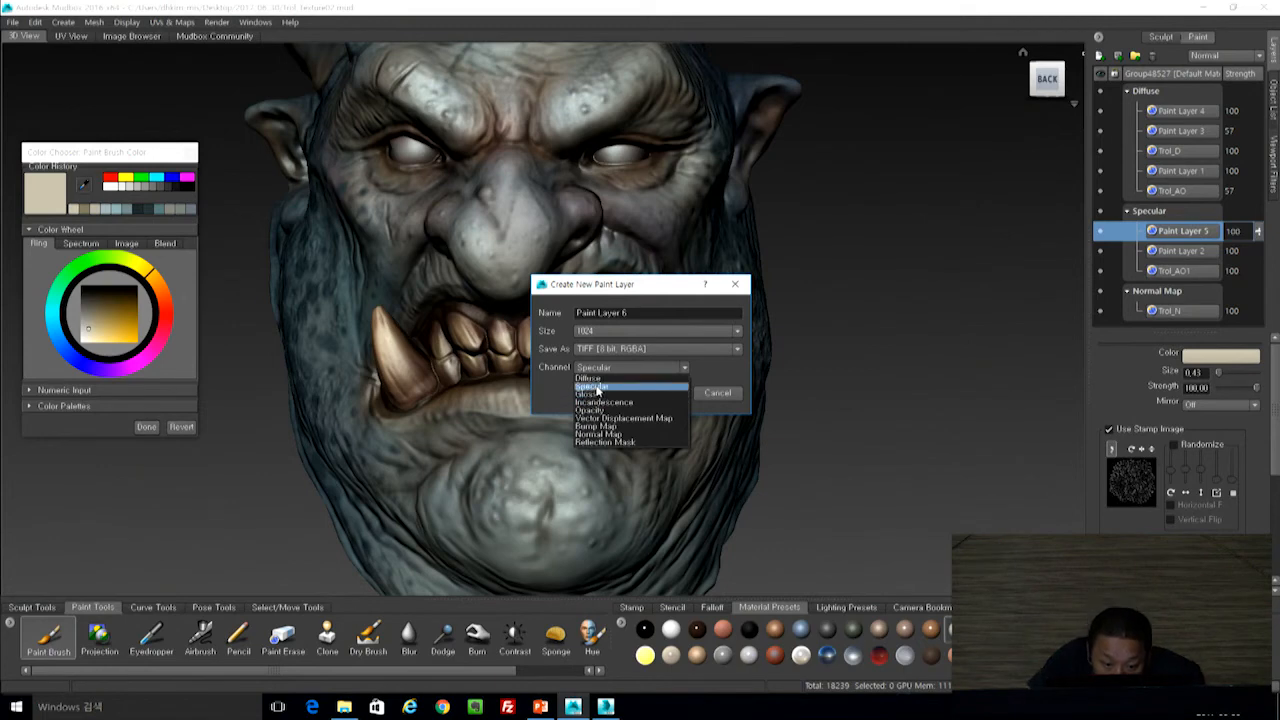
{"action": "left_click", "coordinate": [620, 442]}
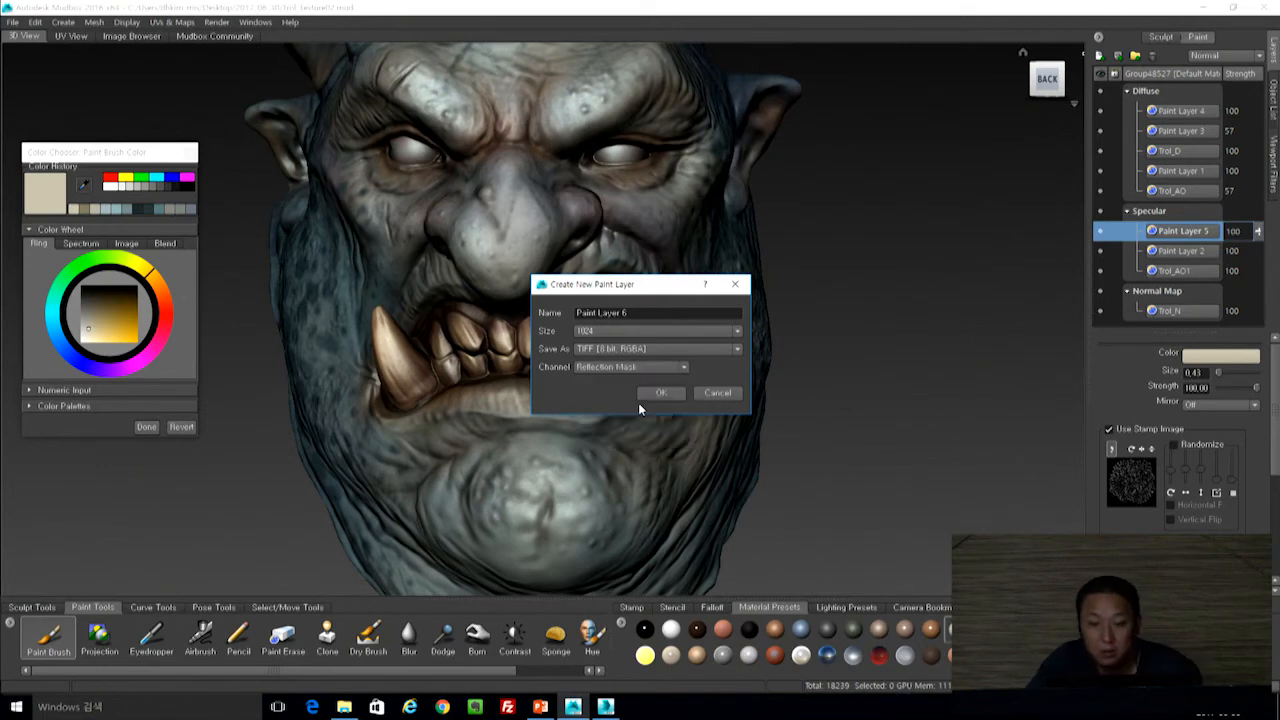
{"action": "left_click", "coordinate": [658, 393]}
Set the brush size to 0.35 and change the brush colour to white for the reflection mask.
{"action": "left_click_drag", "start_coordinate": [820, 266], "coordinate": [700, 270], "text": "alt"}
{"action": "mouse_move", "coordinate": [876, 287]}
{"action": "left_mouse_down", "text": "alt"}
{"action": "mouse_move", "coordinate": [850, 269]}
{"action": "mouse_move", "coordinate": [882, 278]}
{"action": "left_mouse_up", "text": "alt"}
{"action": "mouse_move", "coordinate": [822, 312]}
{"action": "left_mouse_down", "text": "alt"}
{"action": "mouse_move", "coordinate": [852, 304]}
{"action": "mouse_move", "coordinate": [820, 320]}
{"action": "left_mouse_up", "text": "alt"}
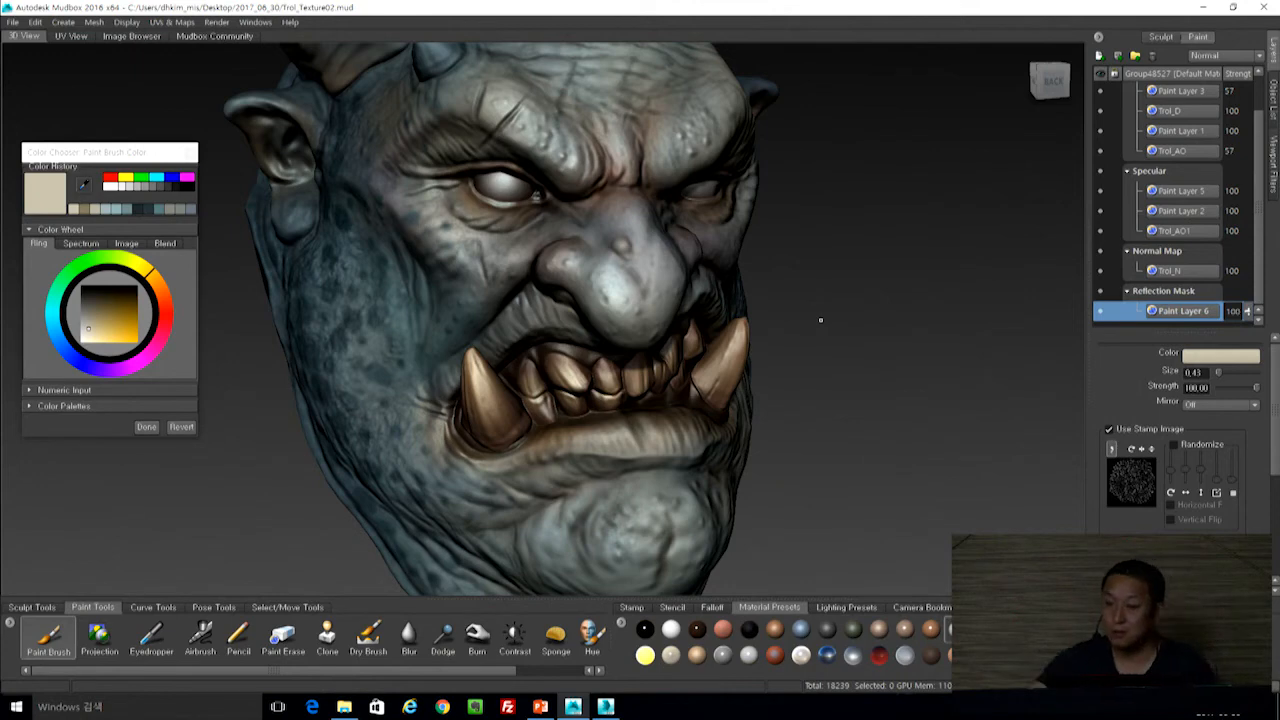
{"action": "left_click_drag", "start_coordinate": [868, 323], "coordinate": [800, 322], "text": "alt"}
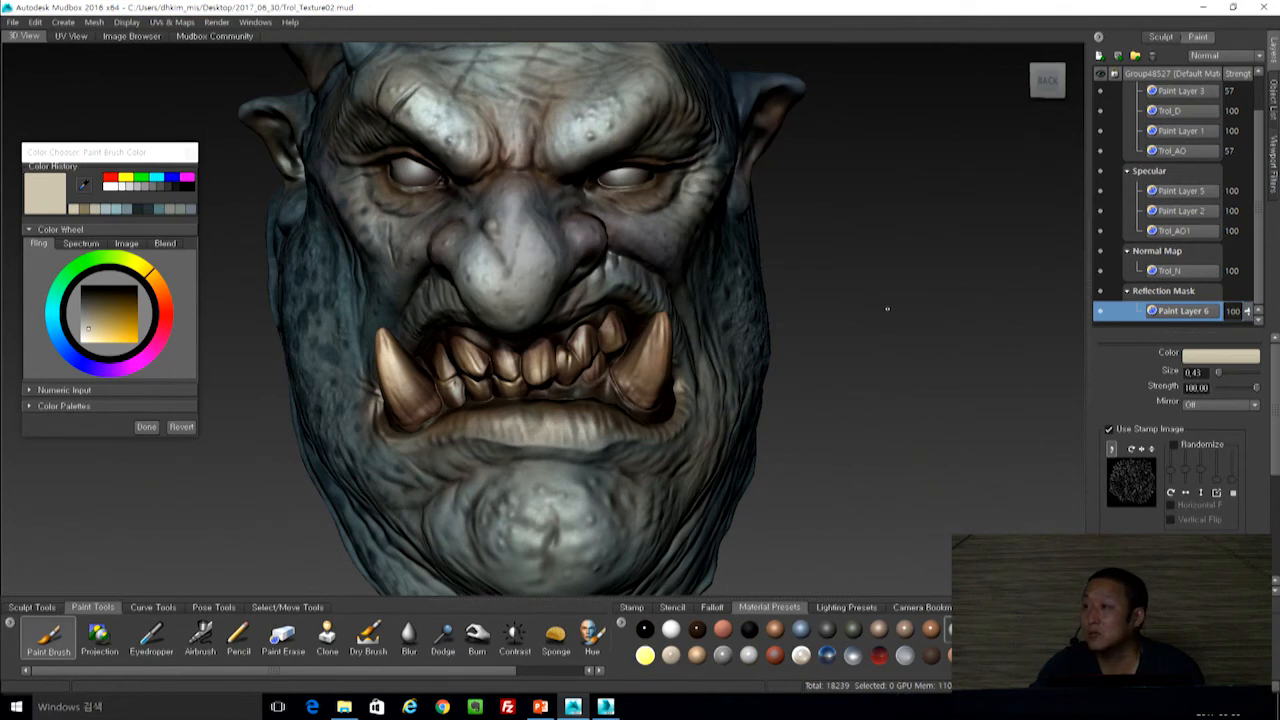
{"action": "left_click_drag", "start_coordinate": [805, 325], "coordinate": [900, 330], "text": "alt"}
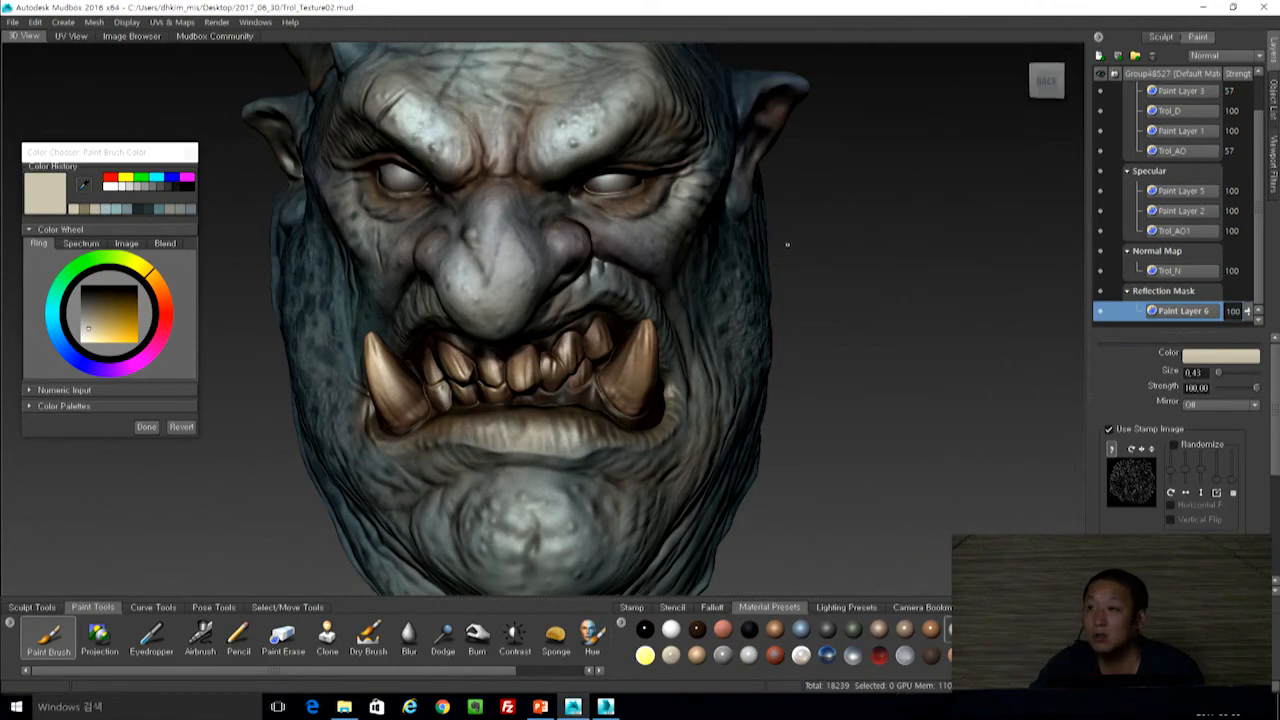
{"action": "mouse_move", "coordinate": [818, 248]}
{"action": "left_mouse_down", "text": "alt"}
{"action": "mouse_move", "coordinate": [909, 283]}
{"action": "mouse_move", "coordinate": [833, 245]}
{"action": "left_mouse_up", "text": "alt"}
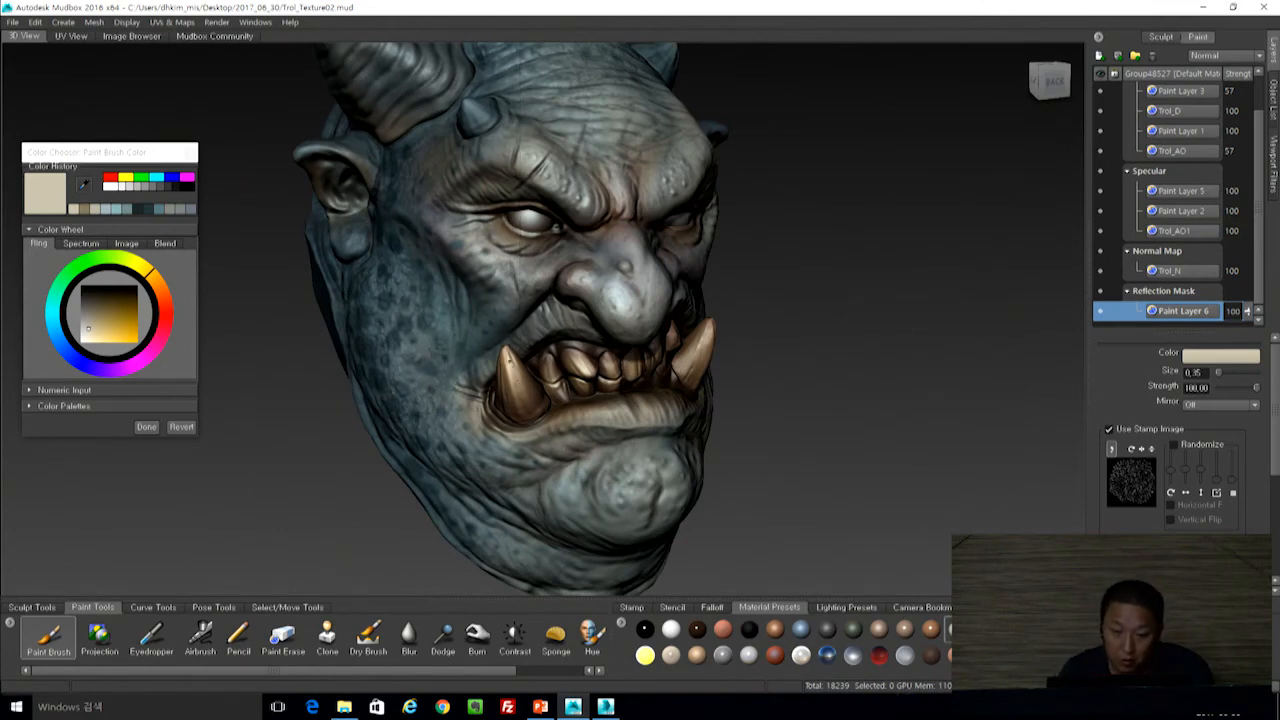
{"action": "left_click_drag", "start_coordinate": [586, 371], "coordinate": [509, 240], "text": "alt"}
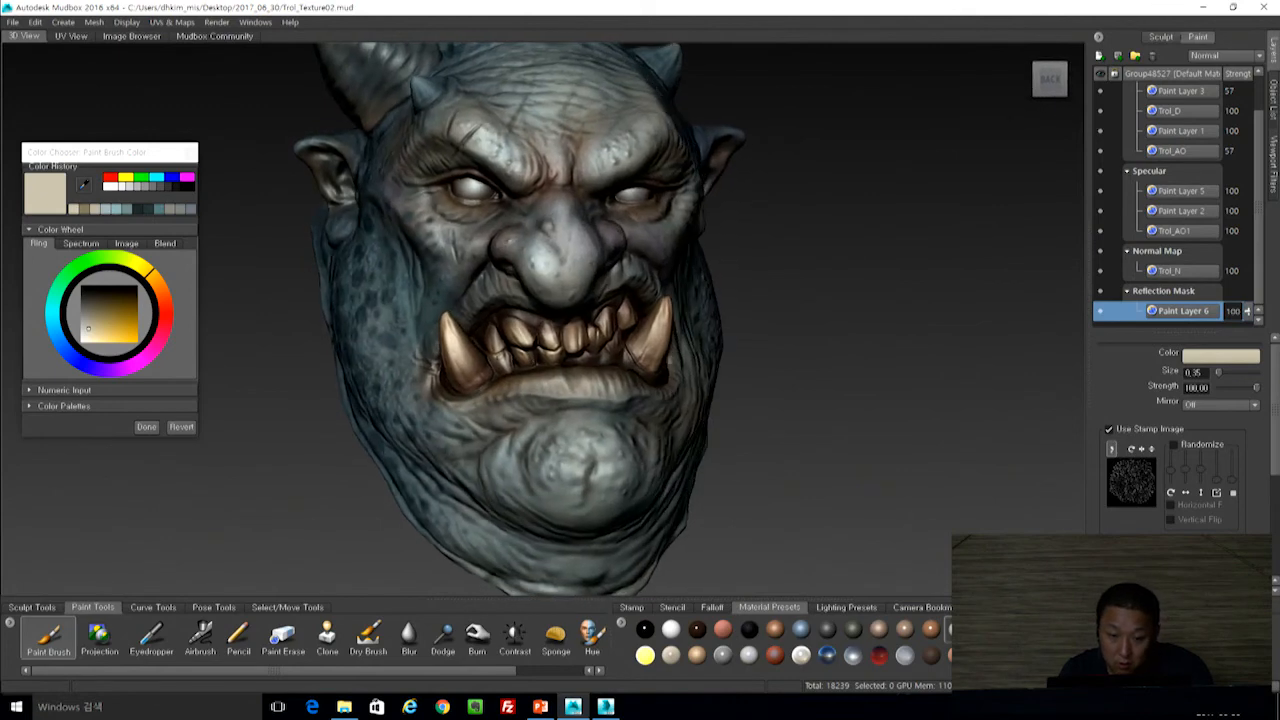
{"action": "left_click_drag", "start_coordinate": [96, 330], "coordinate": [82, 338]}
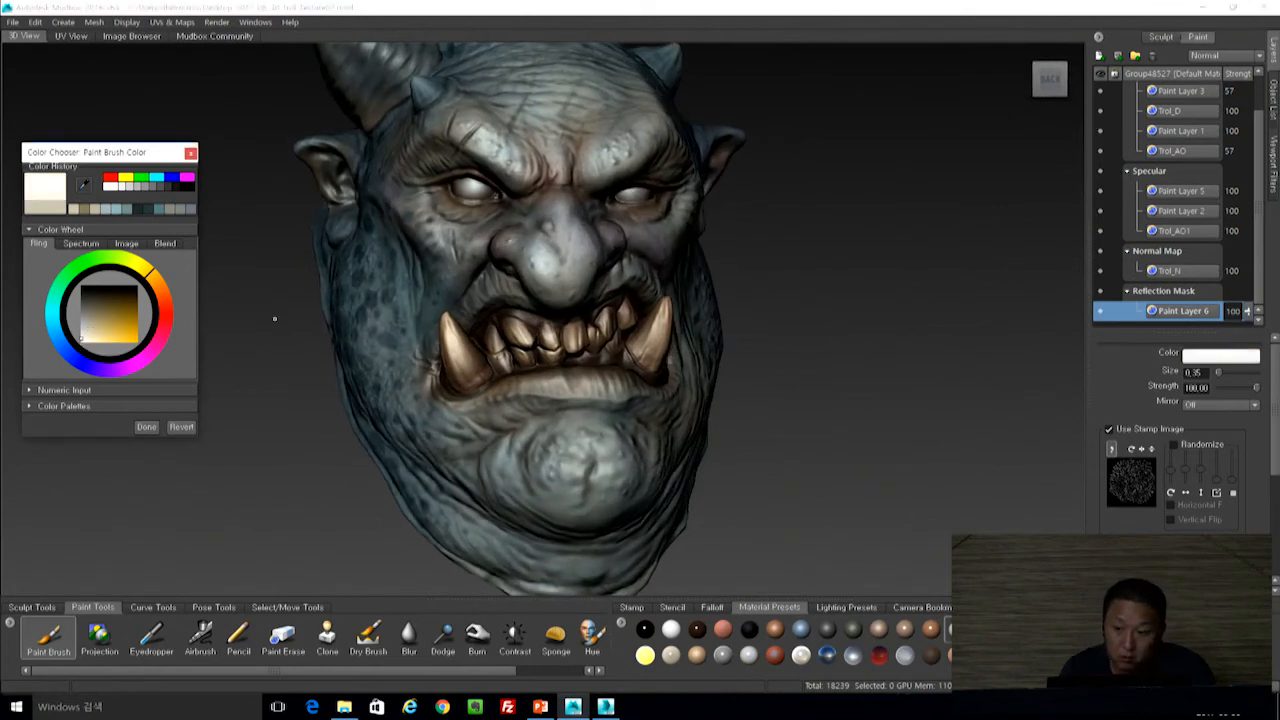
{"action": "left_click", "coordinate": [510, 326]}
Turn off the brush's stamp image and display the available stamp presets.
{"action": "mouse_move", "coordinate": [534, 256]}
{"action": "right_mouse_down", "text": "alt"}
{"action": "mouse_move", "coordinate": [640, 270]}
{"action": "mouse_move", "coordinate": [530, 270]}
{"action": "right_mouse_up", "text": "alt"}
{"action": "left_click_drag", "start_coordinate": [510, 290], "coordinate": [584, 304], "text": "alt"}
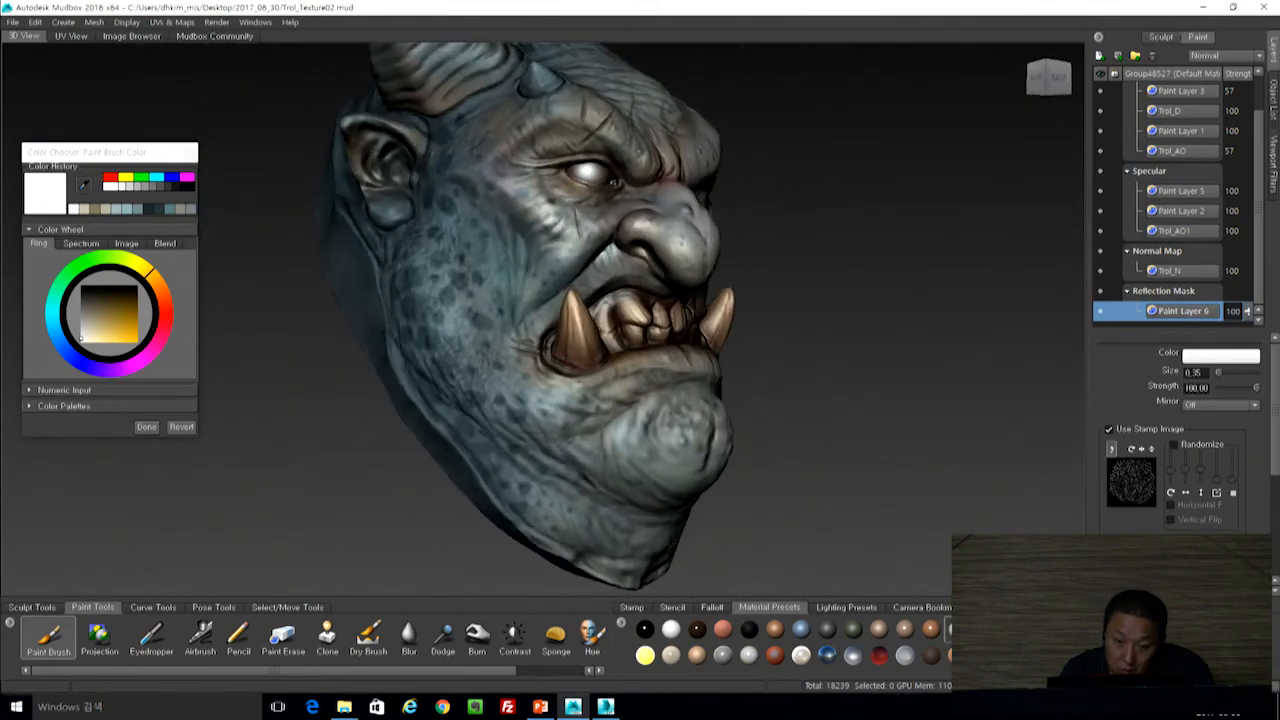
{"action": "left_click_drag", "start_coordinate": [680, 255], "coordinate": [612, 262], "text": "alt"}
{"action": "right_click_drag", "start_coordinate": [612, 262], "coordinate": [655, 266], "text": "alt"}
{"action": "left_click_drag", "start_coordinate": [655, 266], "coordinate": [638, 292], "text": "alt"}
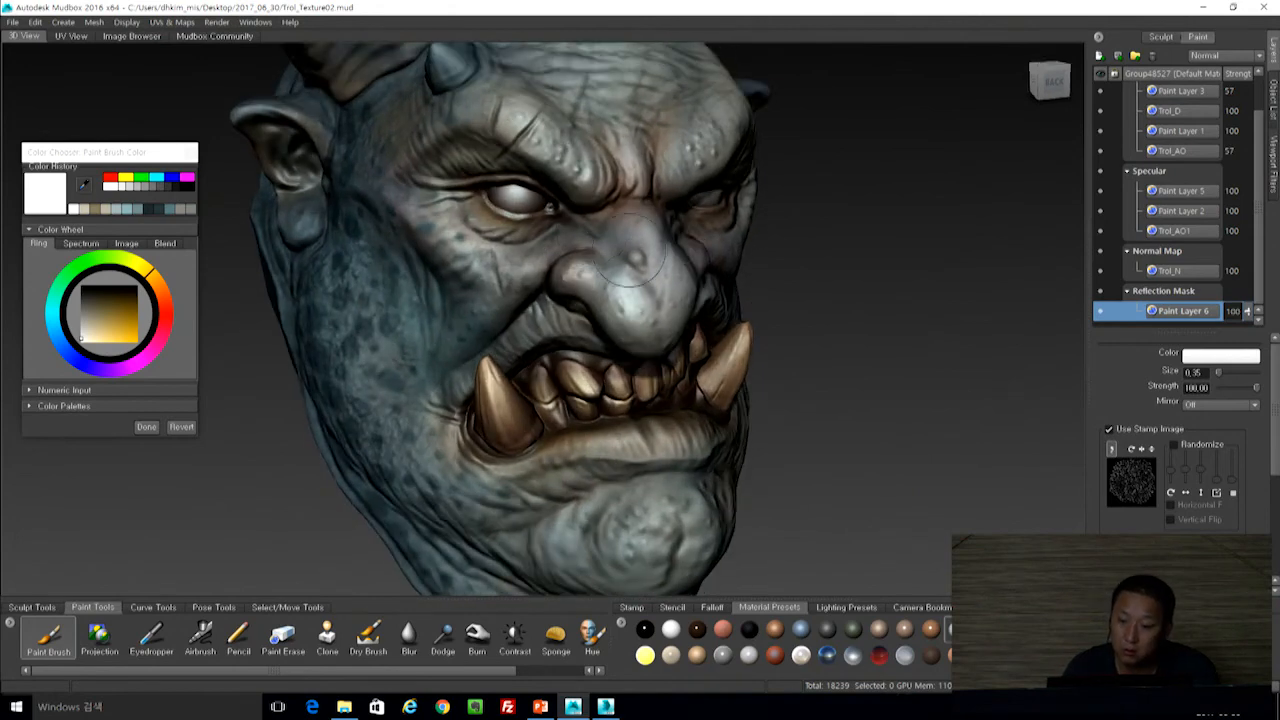
{"action": "left_click", "coordinate": [1108, 429]}
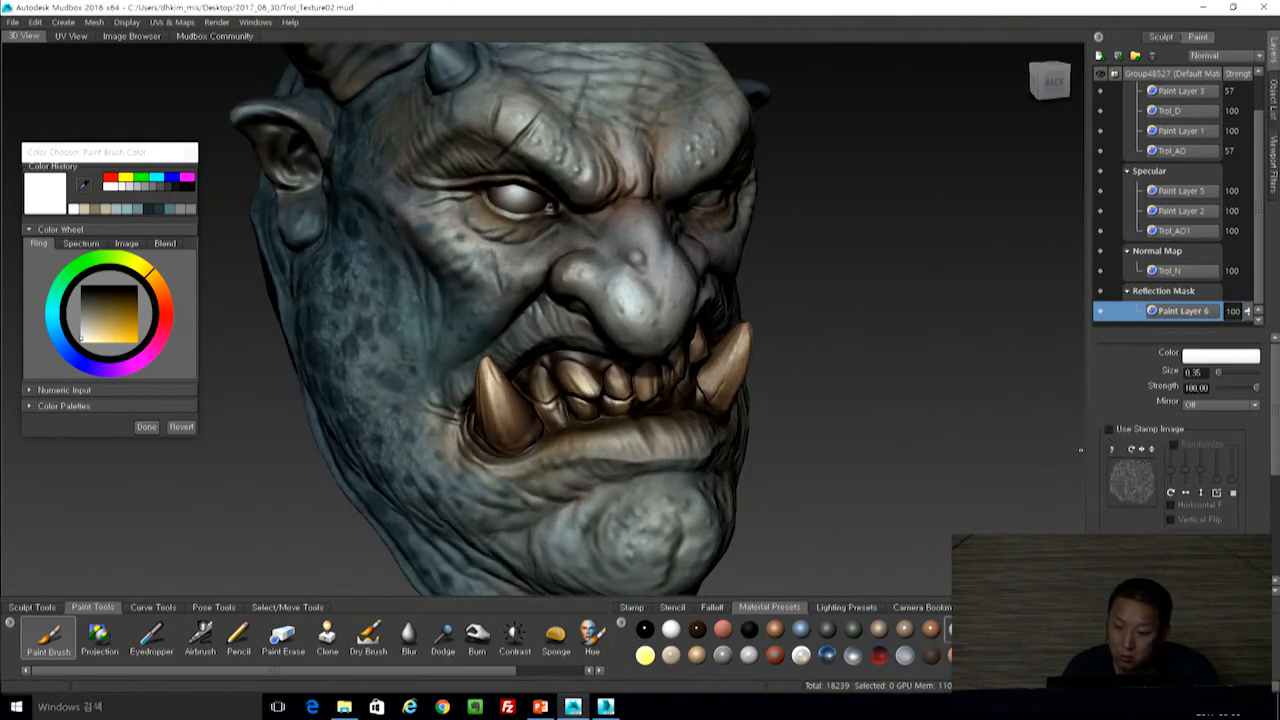
{"action": "left_click", "coordinate": [634, 613]}
Examine the troll head's surface shine from the front and from both sides of the face.
{"action": "left_click_drag", "start_coordinate": [545, 275], "coordinate": [583, 188], "text": "alt"}
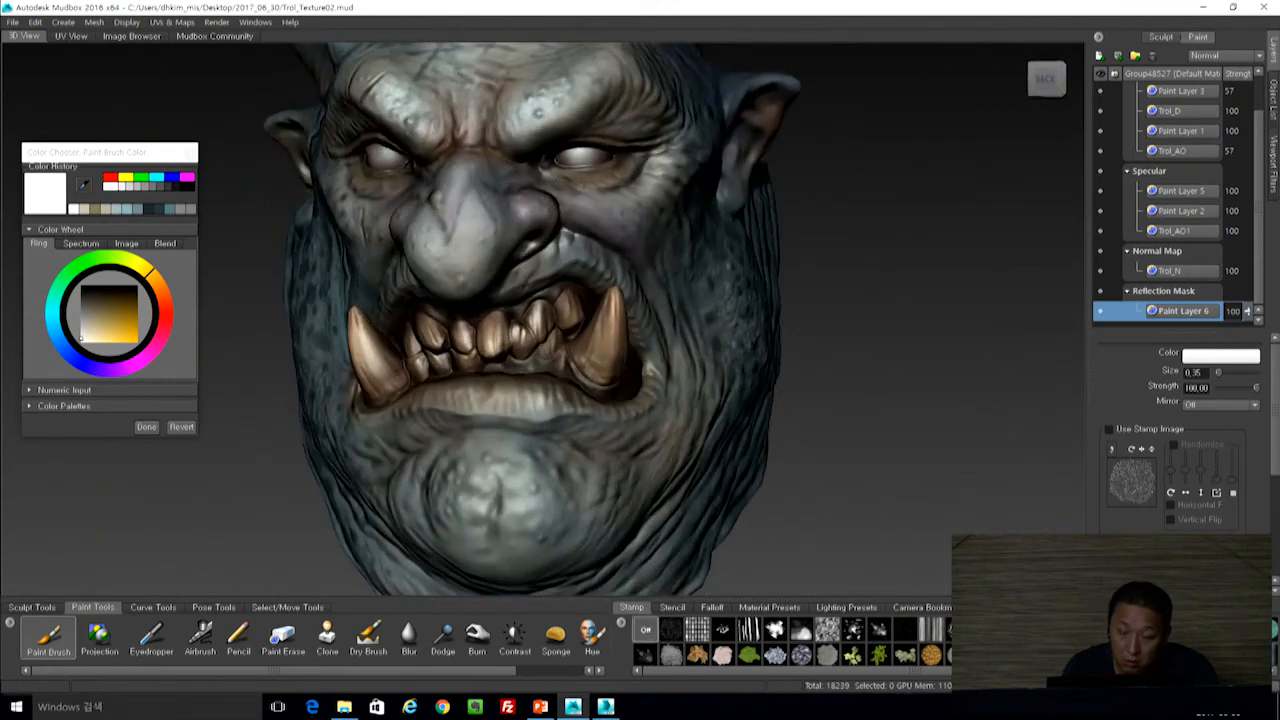
{"action": "mouse_move", "coordinate": [785, 250]}
{"action": "left_mouse_down"}
{"action": "mouse_move", "coordinate": [886, 246]}
{"action": "mouse_move", "coordinate": [800, 253]}
{"action": "left_mouse_up"}
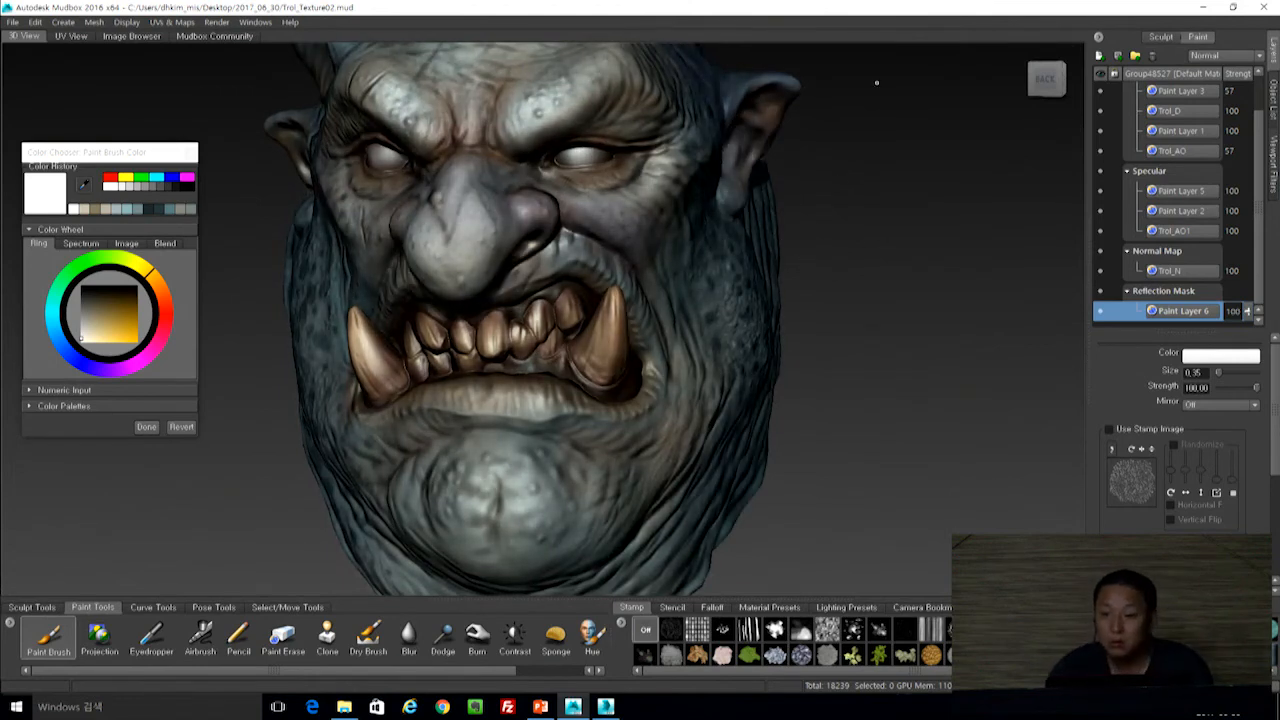
{"action": "left_click_drag", "start_coordinate": [833, 44], "coordinate": [930, 90], "text": "alt"}
{"action": "left_click_drag", "start_coordinate": [908, 230], "coordinate": [917, 208], "text": "alt"}
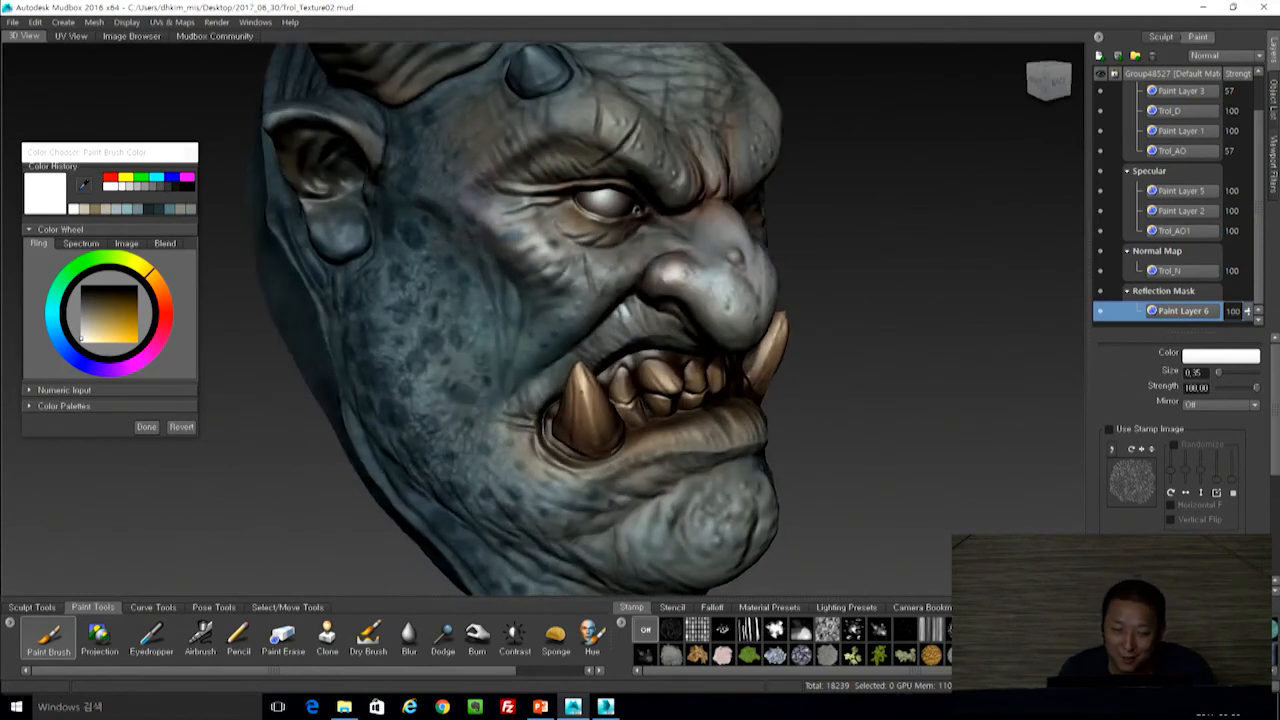
{"action": "left_click_drag", "start_coordinate": [800, 260], "coordinate": [620, 270], "text": "alt"}
{"action": "left_click_drag", "start_coordinate": [530, 418], "coordinate": [520, 386], "text": "alt"}
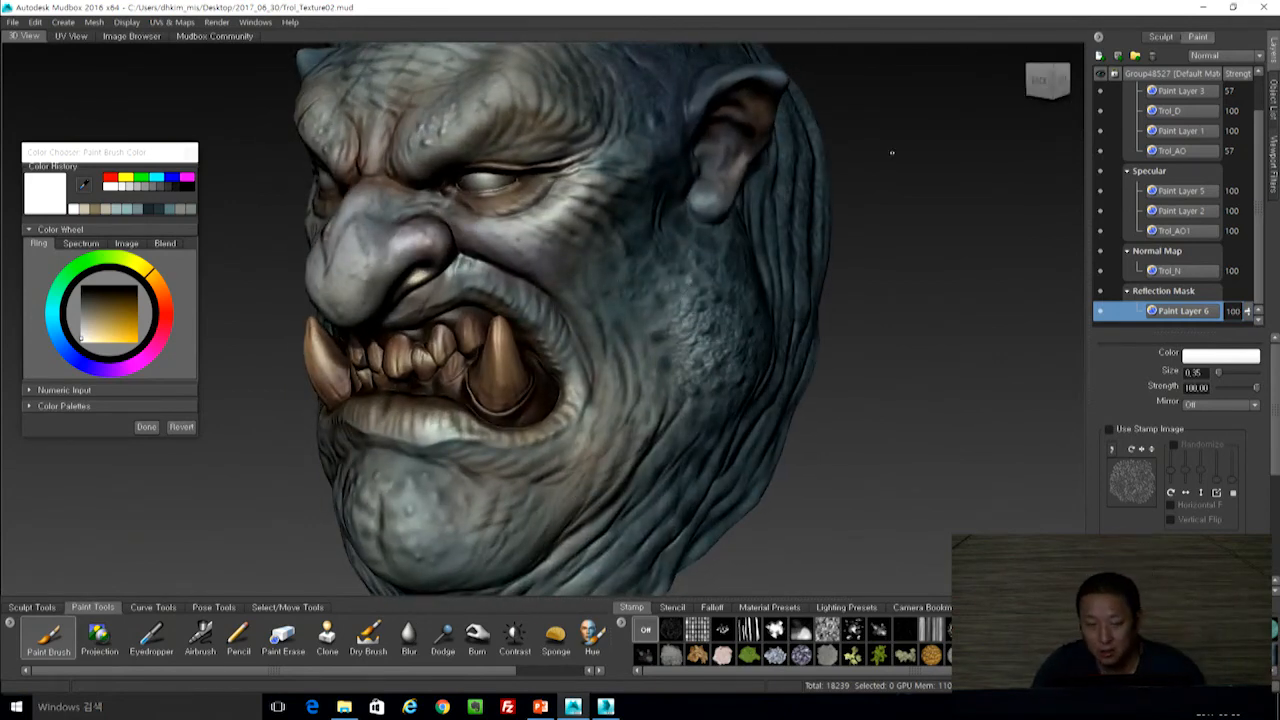
{"action": "right_click_drag", "start_coordinate": [928, 249], "coordinate": [883, 189], "text": "alt"}
{"action": "left_click_drag", "start_coordinate": [883, 189], "coordinate": [902, 203], "text": "alt"}
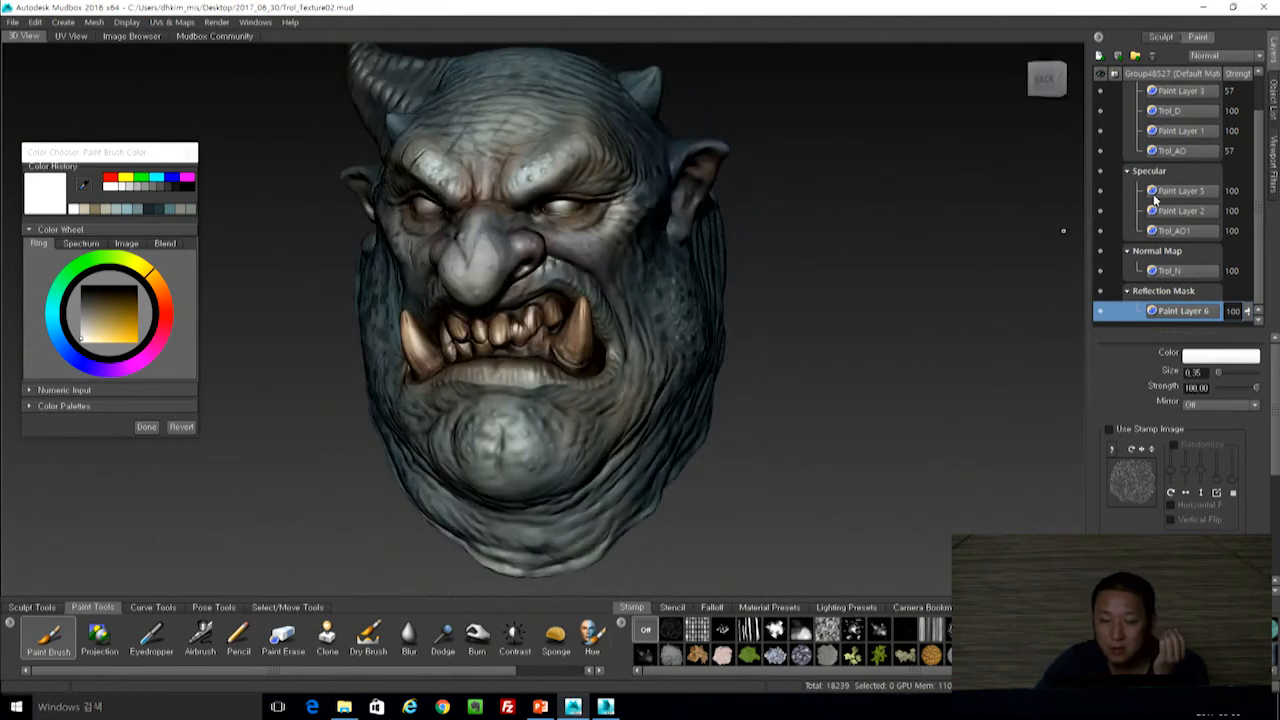
Create another 1024 paint layer in 8-bit RGBA TIFF format on the Bump Map channel.
{"action": "left_click", "coordinate": [1100, 56]}
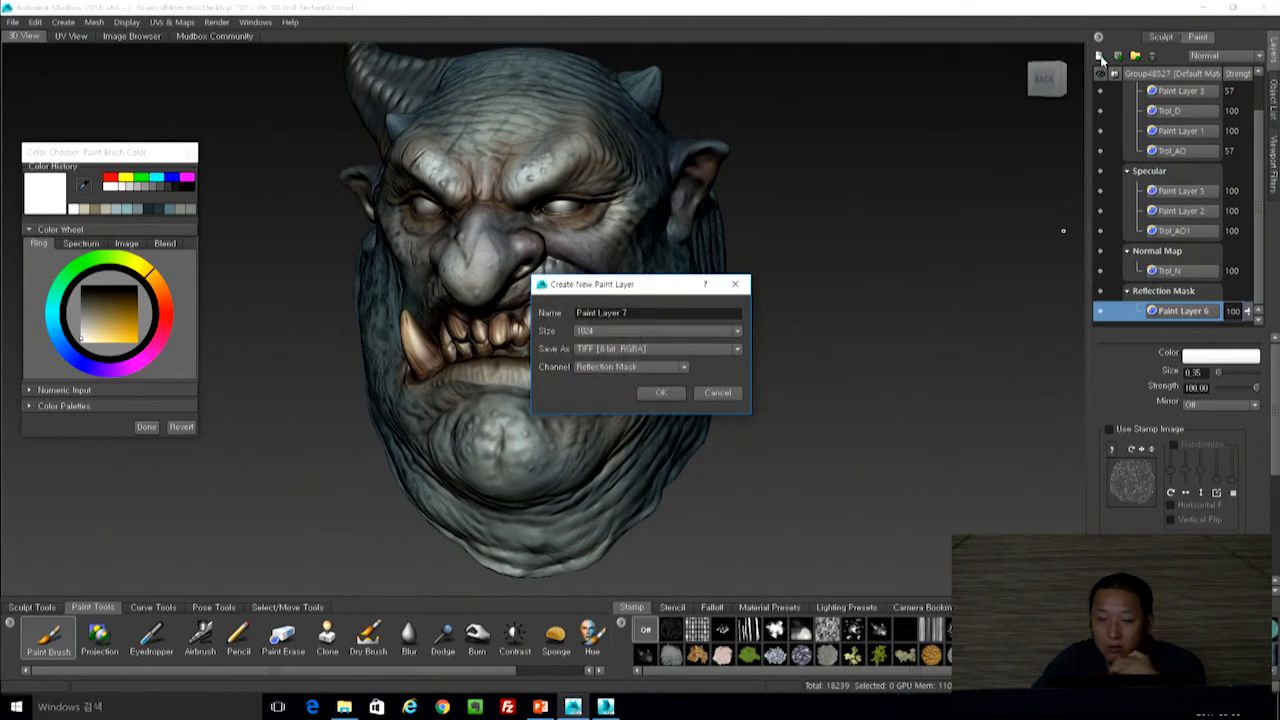
{"action": "left_click", "coordinate": [632, 368]}
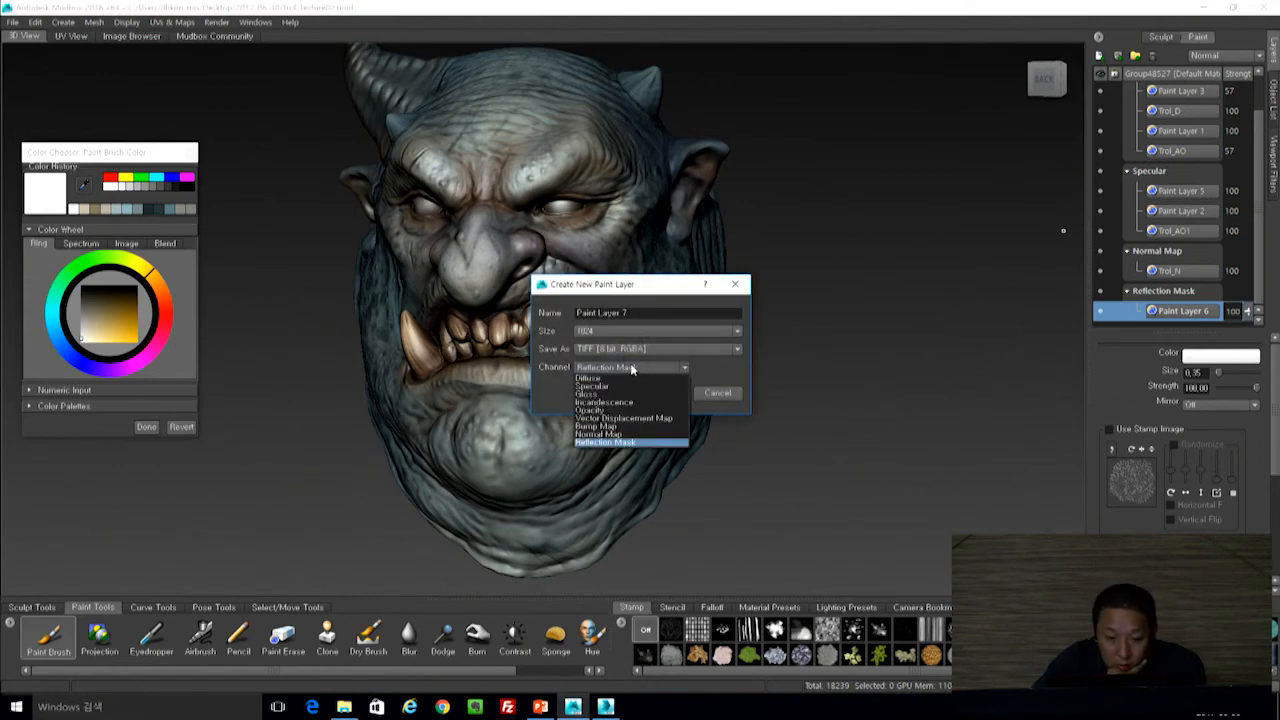
{"action": "left_click", "coordinate": [630, 426]}
{"action": "left_click", "coordinate": [660, 393]}
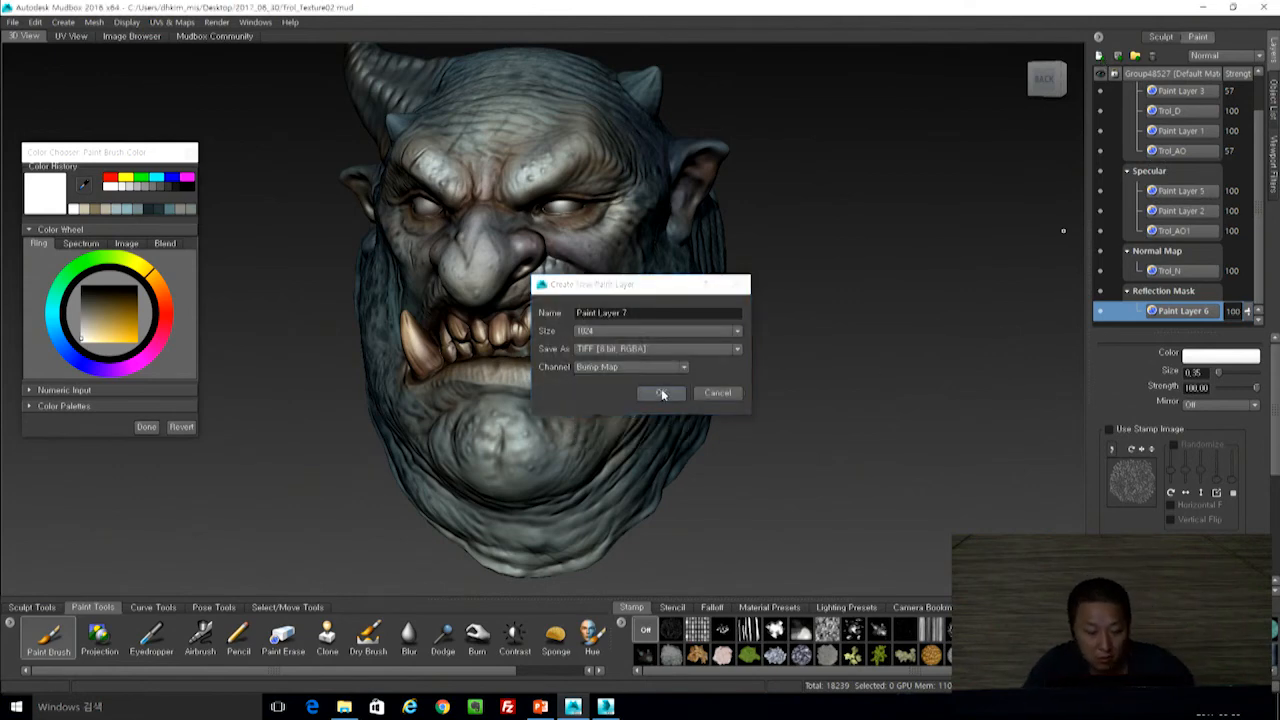
Load the fine speckled skin stamp onto the paint brush for the bump layer.
{"action": "left_click_drag", "start_coordinate": [767, 267], "coordinate": [814, 263], "text": "alt"}
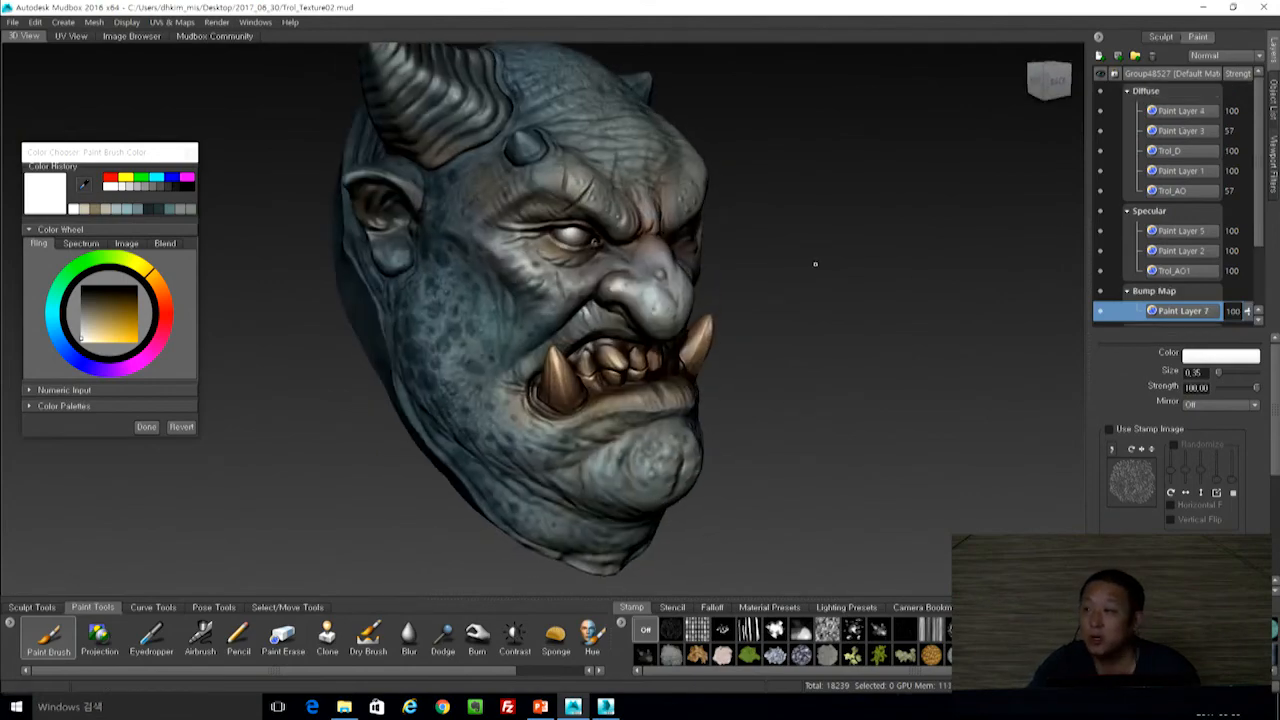
{"action": "right_click_drag", "start_coordinate": [814, 263], "coordinate": [837, 346], "text": "alt"}
{"action": "left_click_drag", "start_coordinate": [837, 346], "coordinate": [752, 342], "text": "alt"}
{"action": "right_click_drag", "start_coordinate": [752, 342], "coordinate": [752, 285], "text": "alt"}
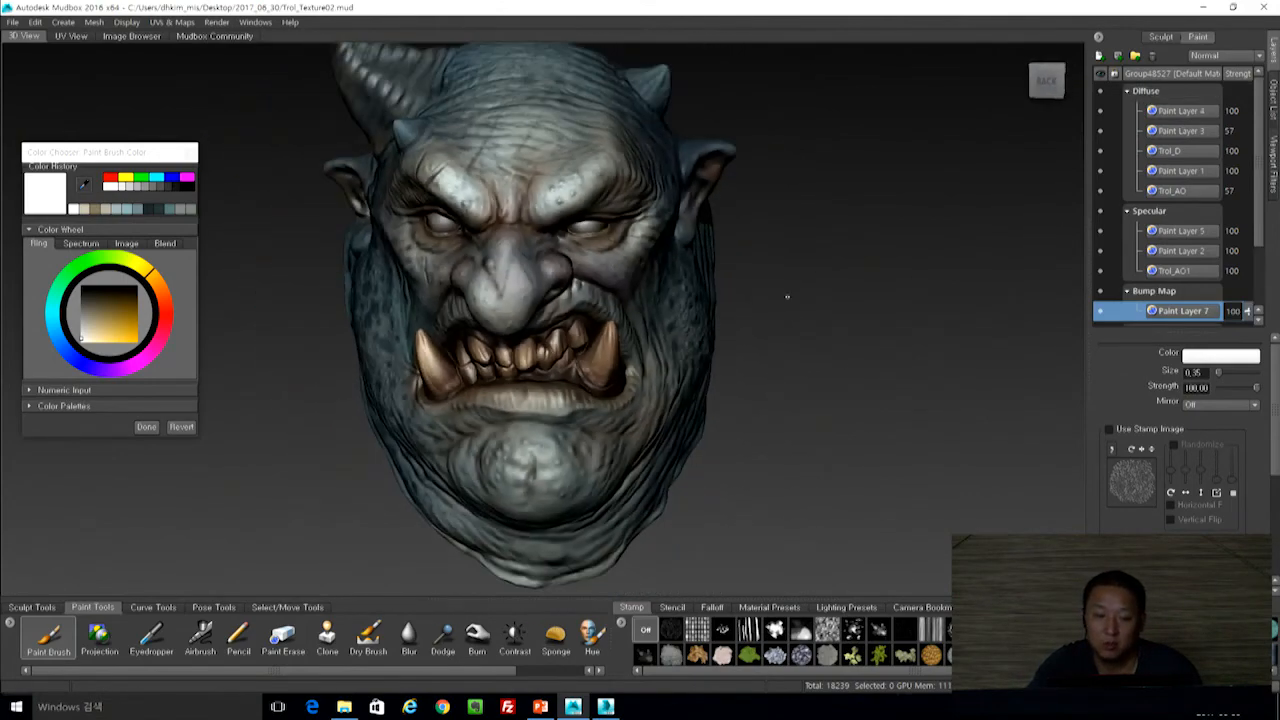
{"action": "left_click_drag", "start_coordinate": [752, 285], "coordinate": [769, 321], "text": "alt"}
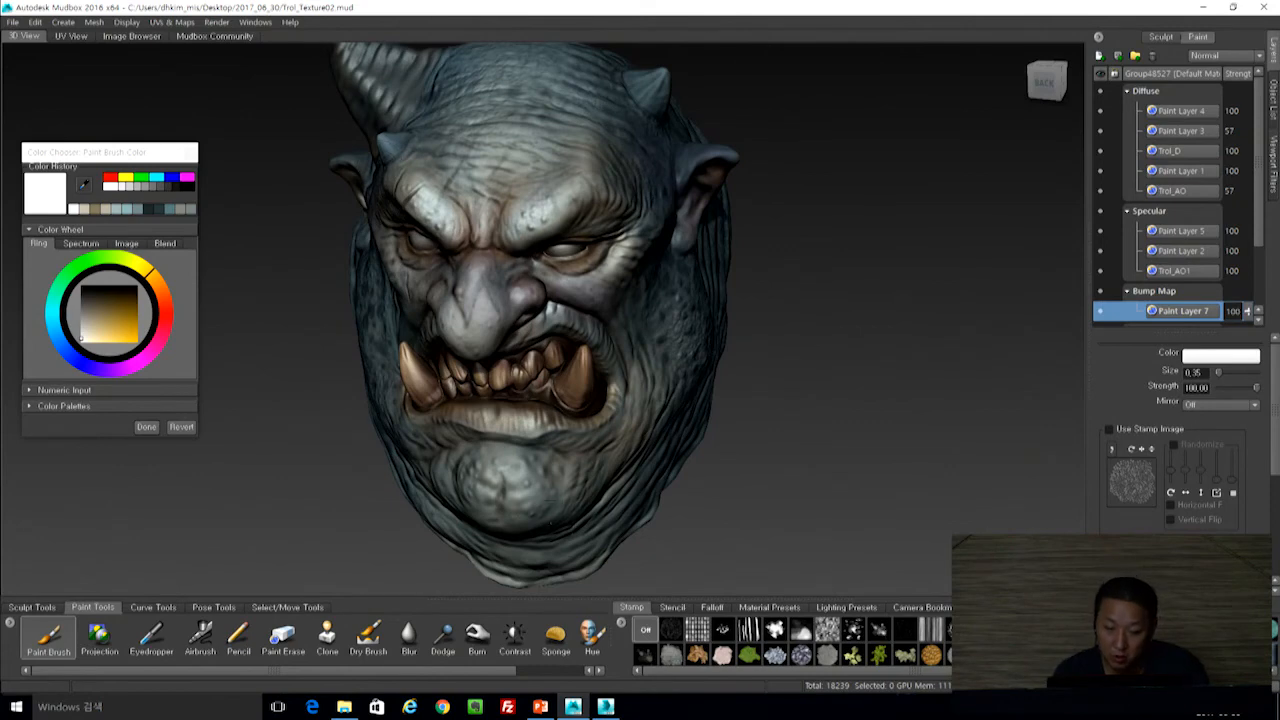
{"action": "left_click", "coordinate": [670, 628]}
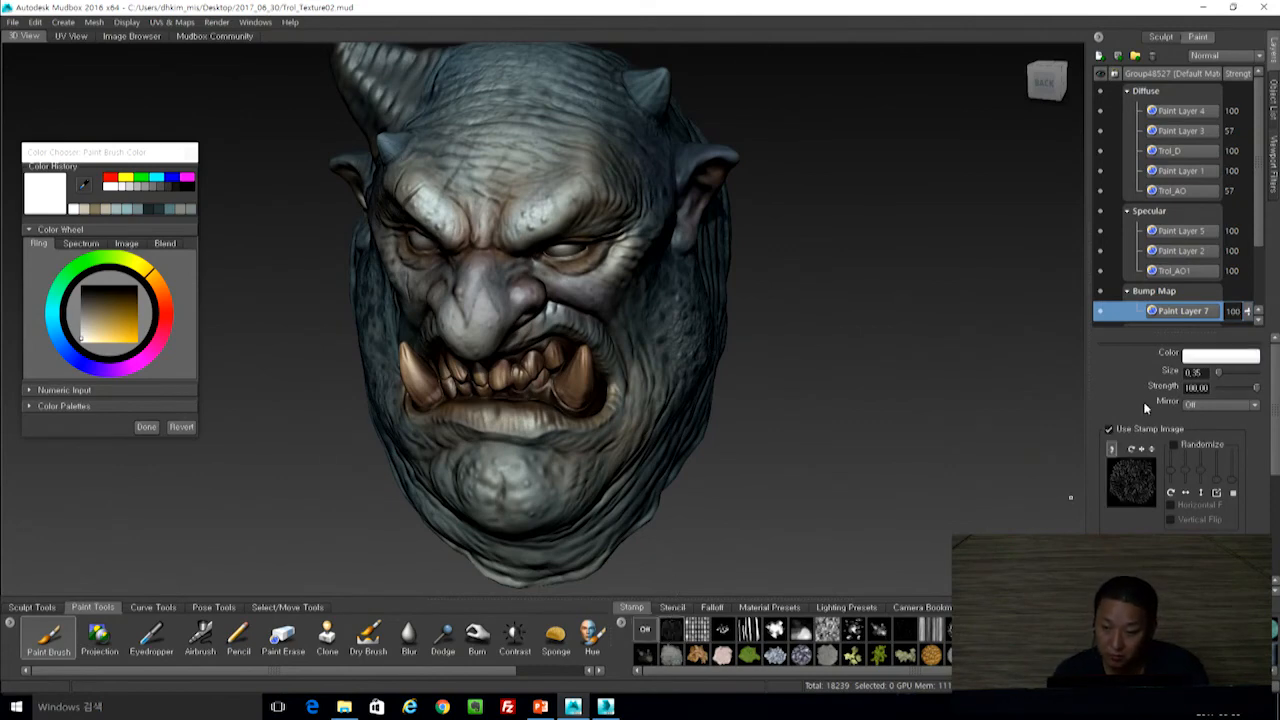
Enlarge the brush to 1.05 and paint speckled bump texture on the cheek beside the eye.
{"action": "left_click_drag", "start_coordinate": [549, 306], "coordinate": [480, 310], "text": "alt"}
{"action": "right_click_drag", "start_coordinate": [480, 310], "coordinate": [500, 375], "text": "alt"}
{"action": "key", "text": "f"}
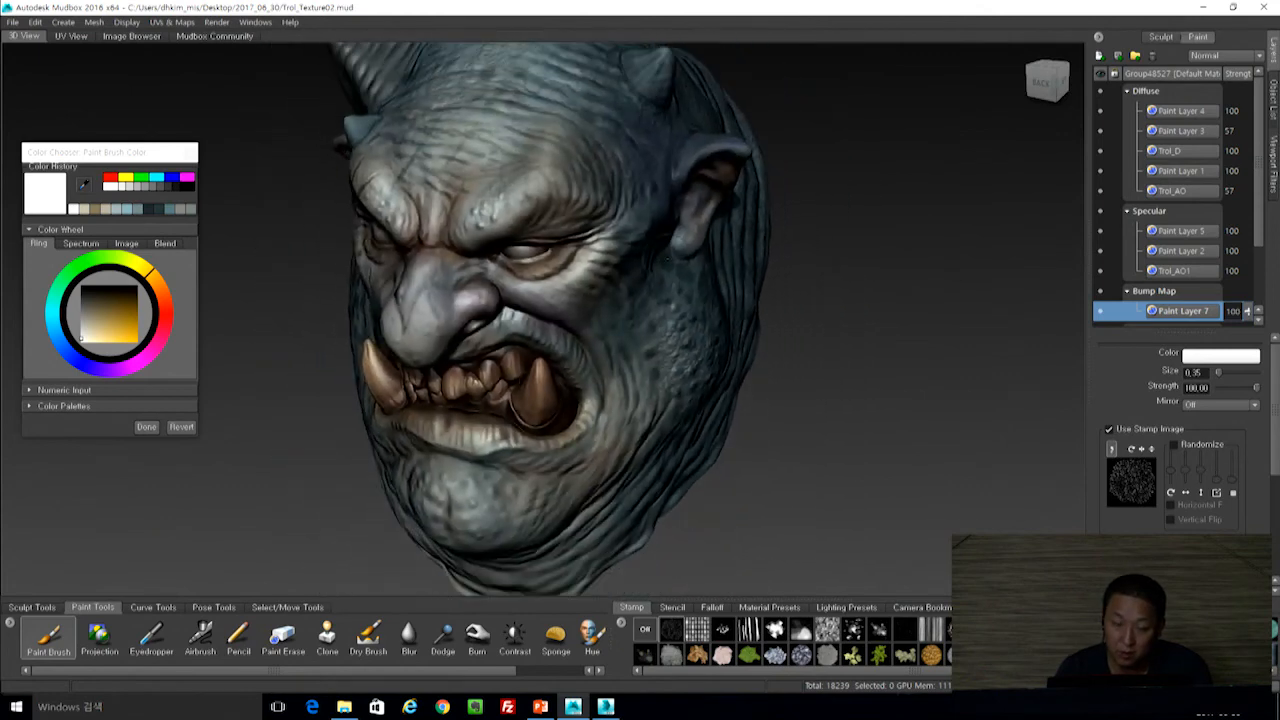
{"action": "left_click_drag", "start_coordinate": [592, 248], "coordinate": [560, 290]}
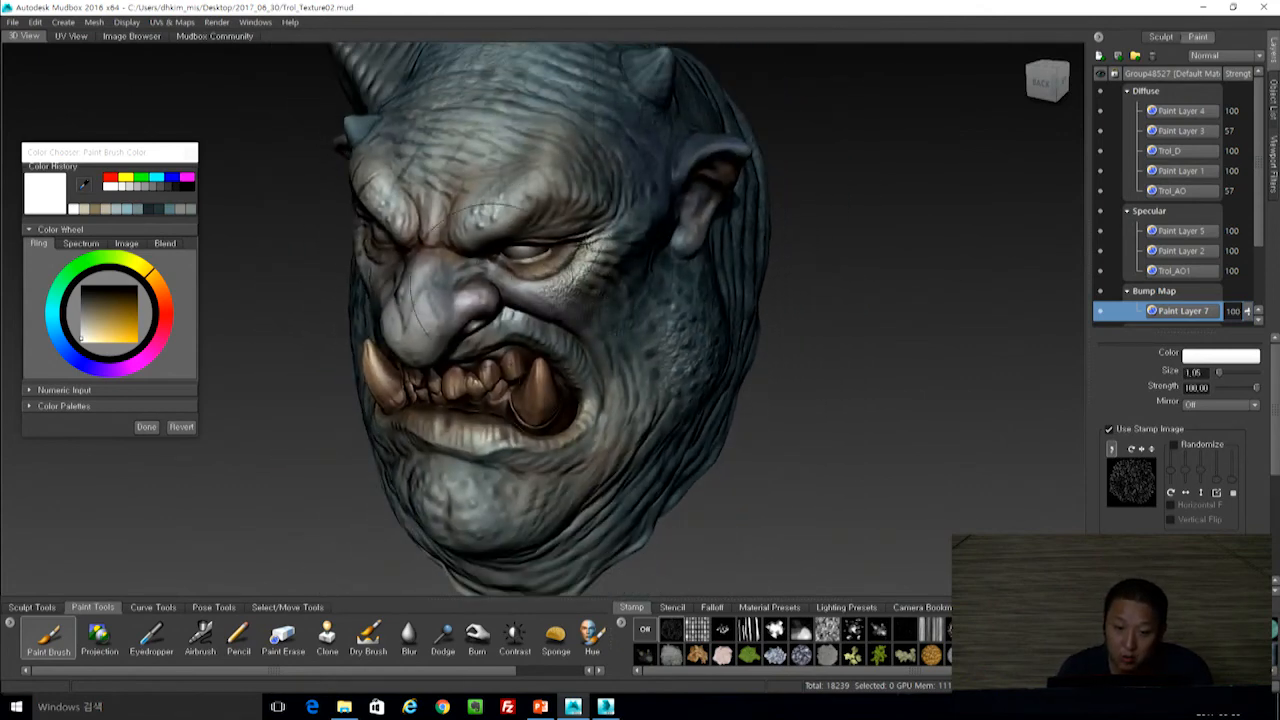
Paint the speckled bump texture on the opposite cheek and down beside the tusk.
{"action": "left_click_drag", "start_coordinate": [480, 300], "coordinate": [680, 300], "text": "alt"}
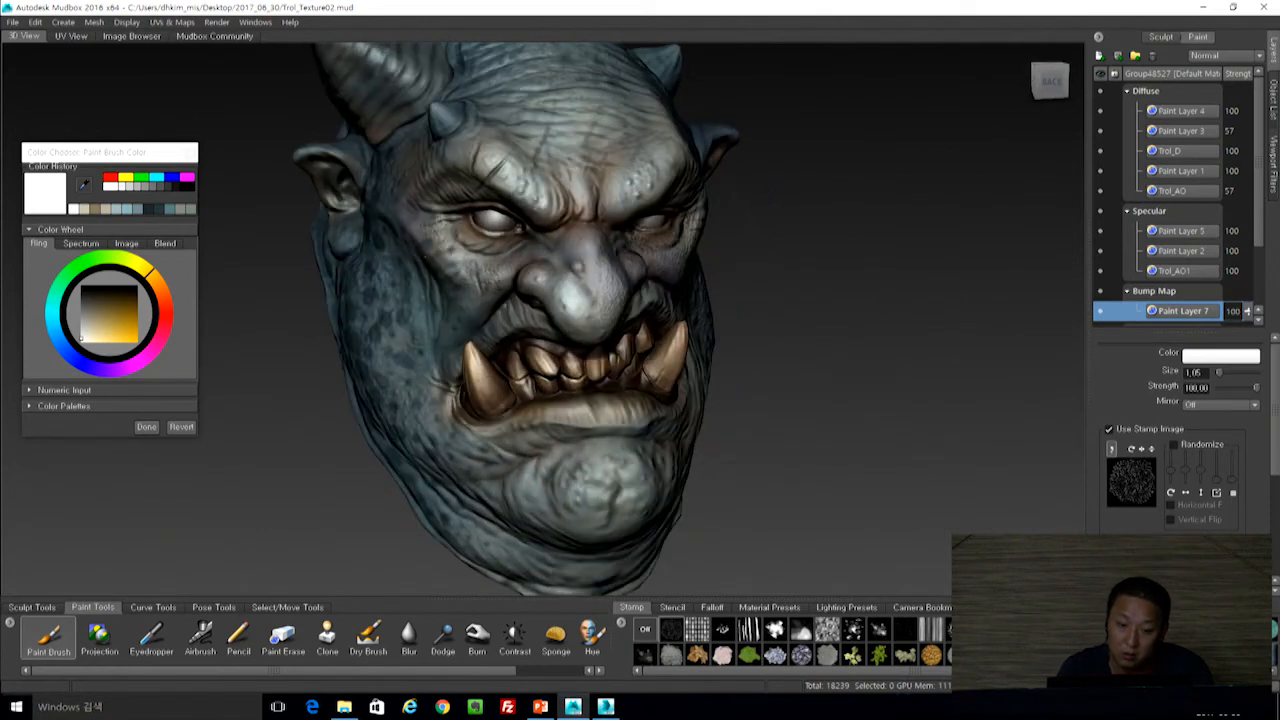
{"action": "left_click_drag", "start_coordinate": [495, 268], "coordinate": [609, 194], "text": "alt"}
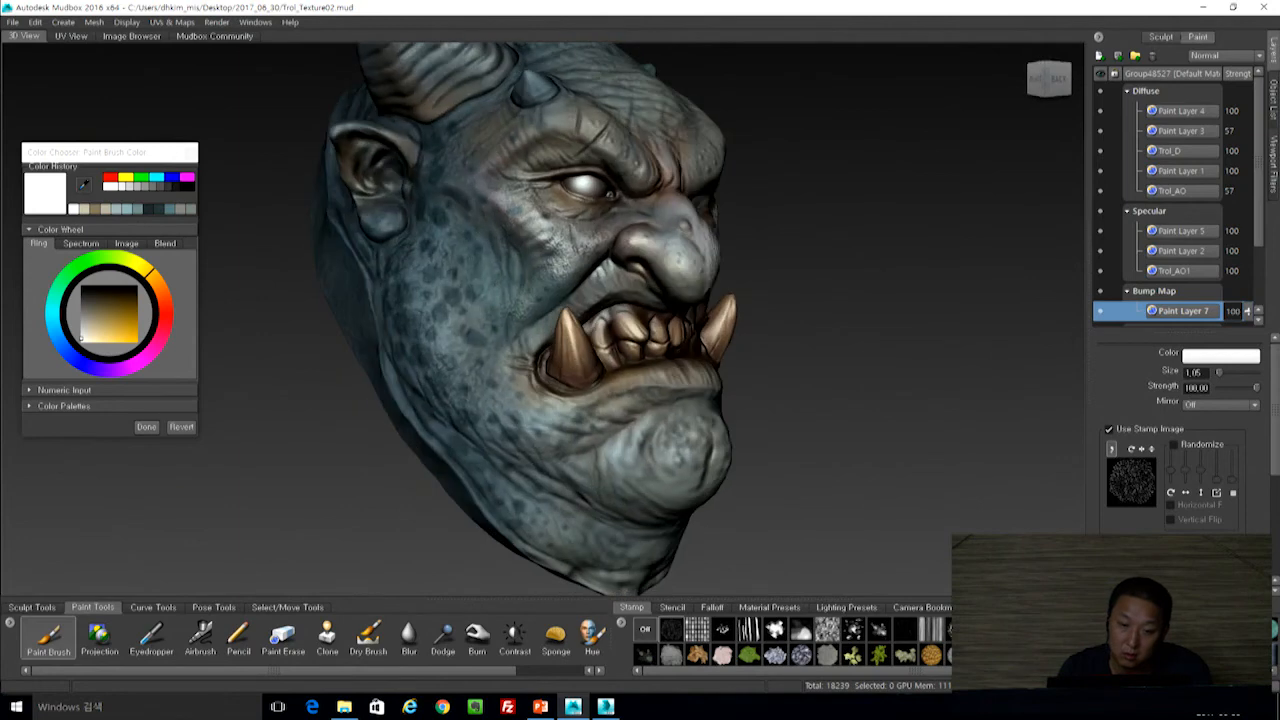
{"action": "left_click_drag", "start_coordinate": [508, 354], "coordinate": [529, 426]}
{"action": "left_click_drag", "start_coordinate": [620, 452], "coordinate": [510, 486], "text": "alt"}
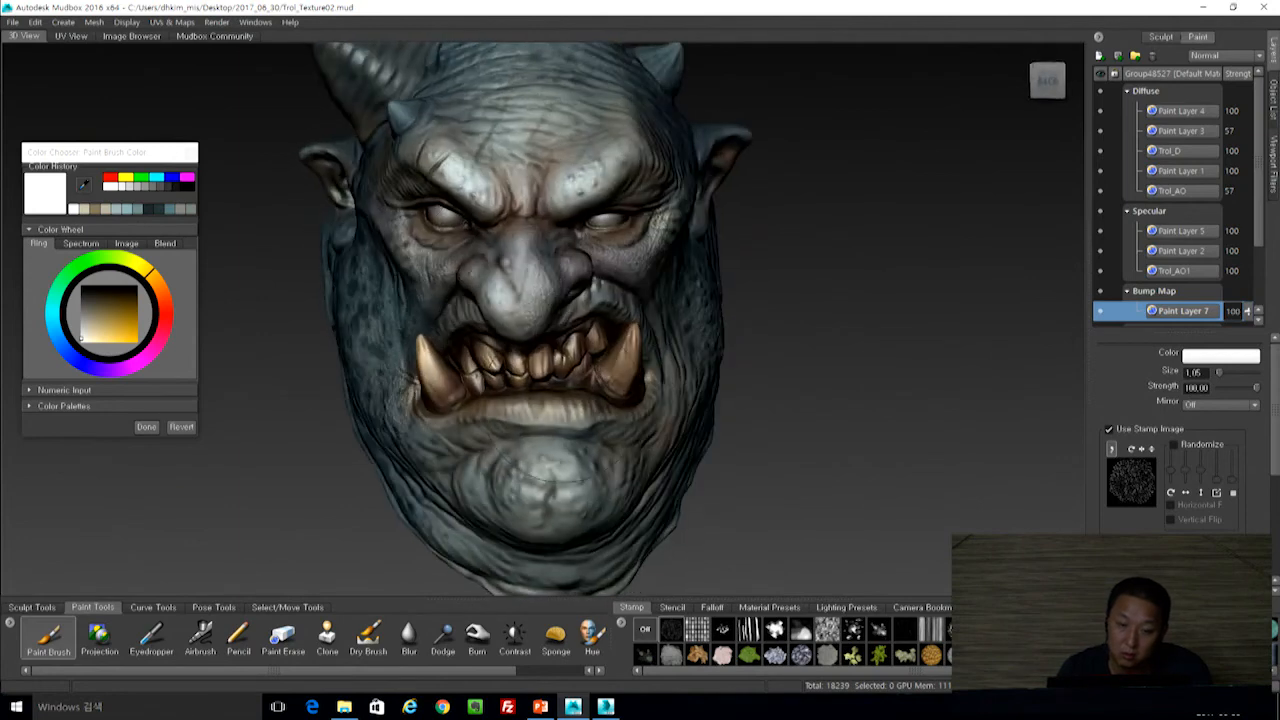
Paint the speckled bump texture across the brows and forehead.
{"action": "left_click_drag", "start_coordinate": [598, 192], "coordinate": [585, 343], "text": "alt"}
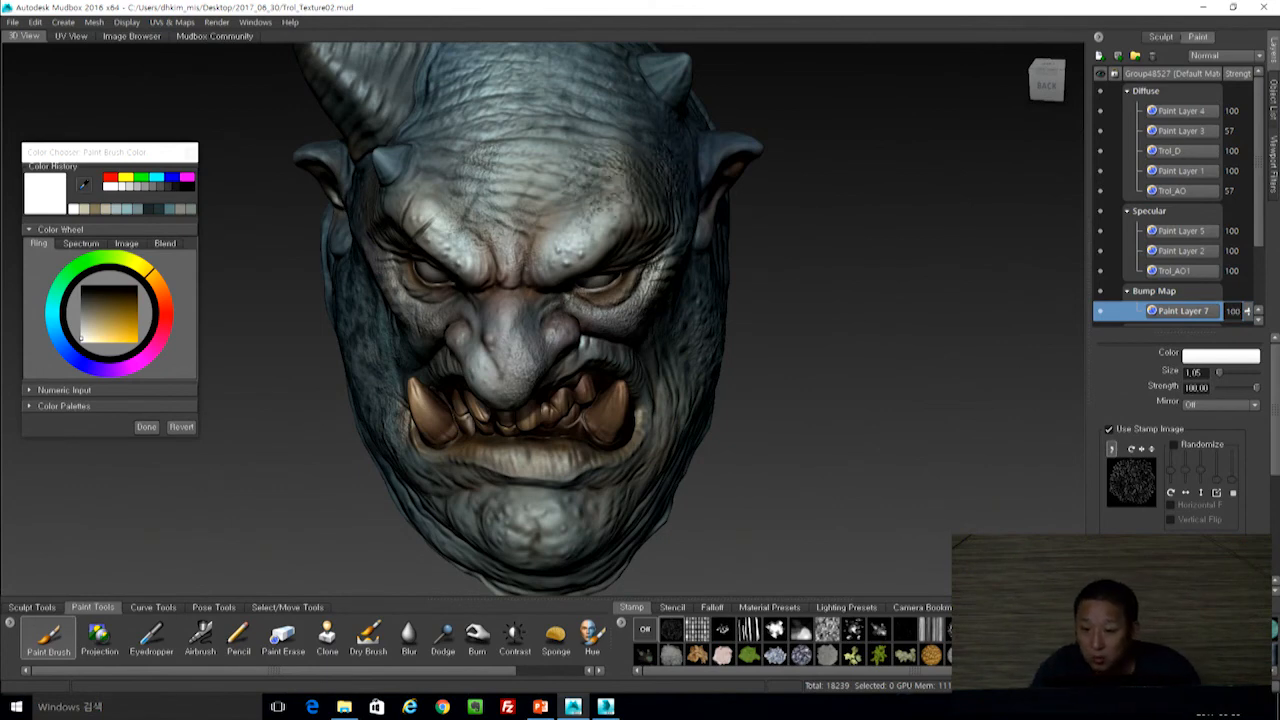
{"action": "left_click_drag", "start_coordinate": [428, 218], "coordinate": [612, 188]}
{"action": "left_click_drag", "start_coordinate": [743, 266], "coordinate": [717, 389], "text": "alt"}
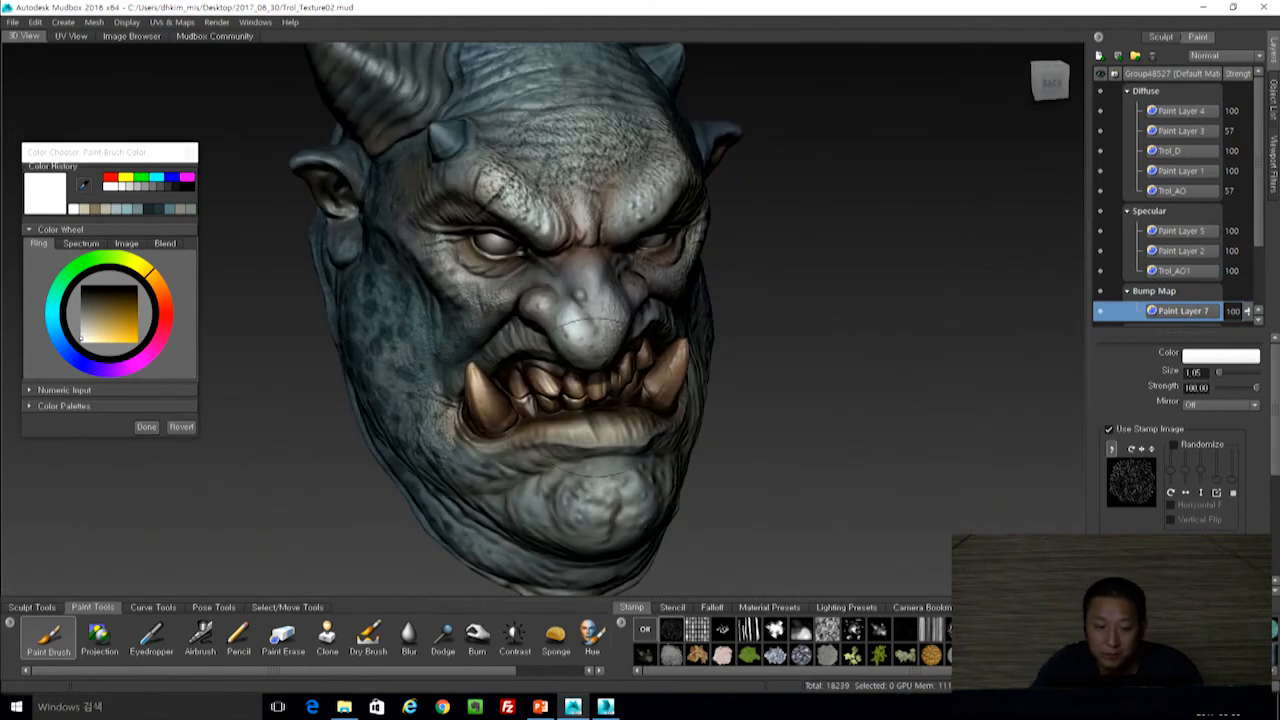
Turn off the stamp image and reduce the brush size to 0.24.
{"action": "left_click", "coordinate": [645, 628]}
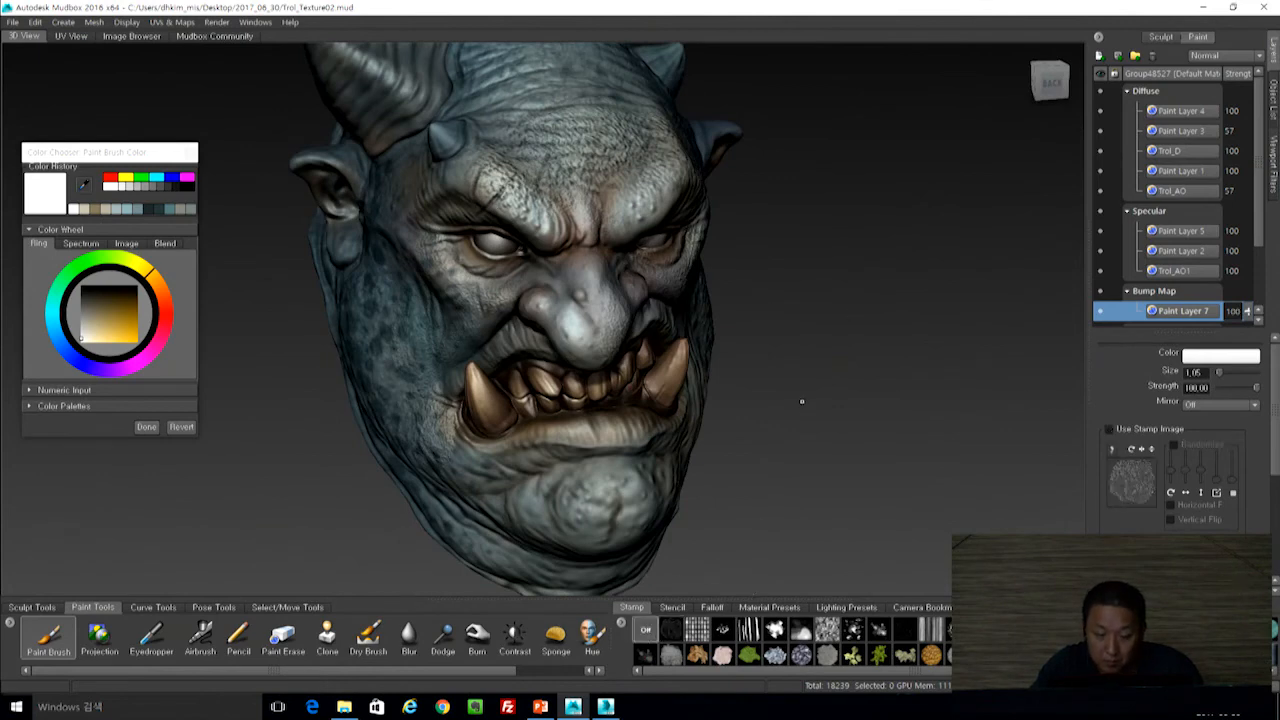
{"action": "left_click_drag", "start_coordinate": [801, 401], "coordinate": [883, 417], "text": "alt"}
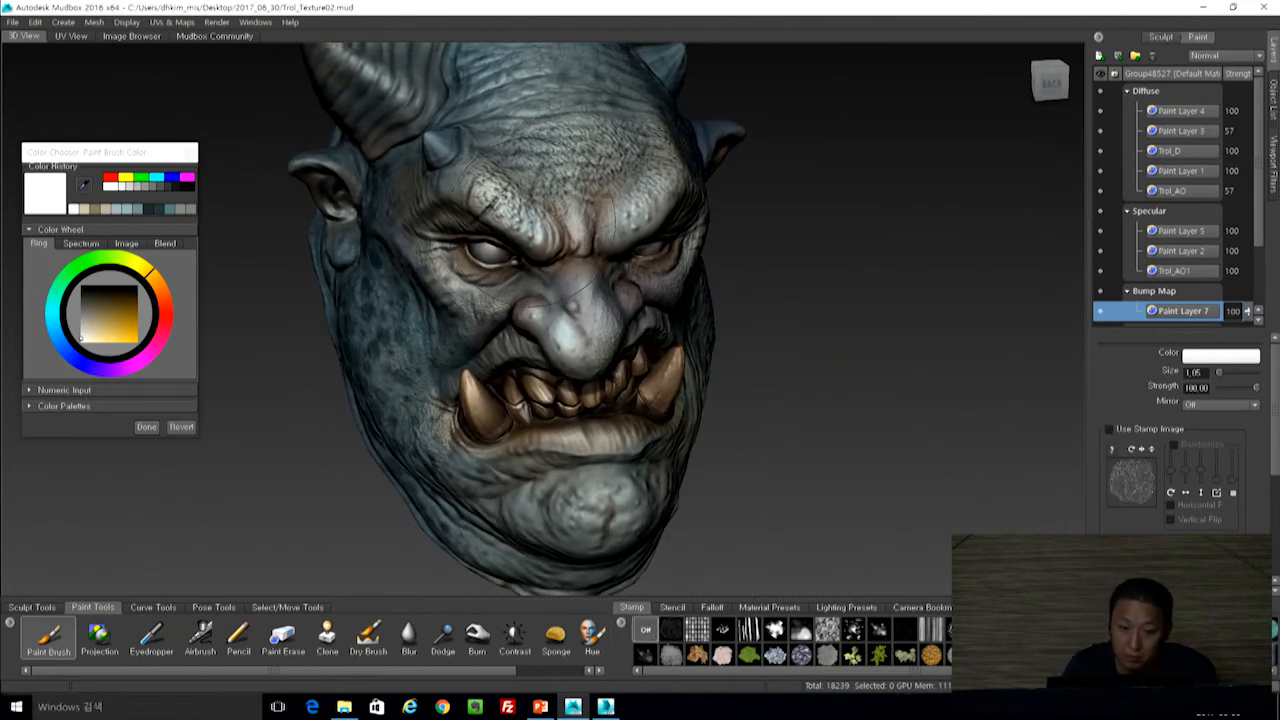
{"action": "left_click_drag", "start_coordinate": [556, 207], "coordinate": [541, 211]}
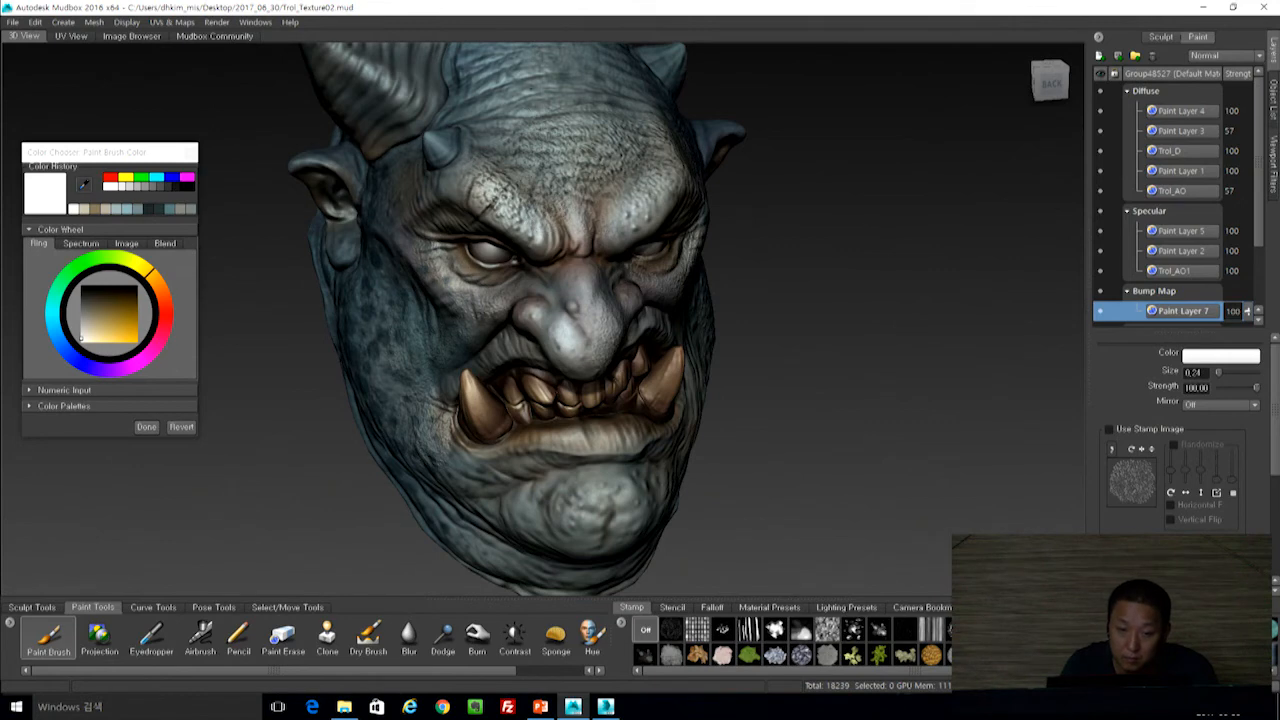
Examine the painted bump texture on the face from both sides and from below.
{"action": "left_click_drag", "start_coordinate": [556, 240], "coordinate": [430, 248], "text": "alt"}
{"action": "mouse_move", "coordinate": [480, 250]}
{"action": "right_mouse_down", "text": "alt"}
{"action": "mouse_move", "coordinate": [560, 248]}
{"action": "mouse_move", "coordinate": [475, 250]}
{"action": "right_mouse_up", "text": "alt"}
{"action": "left_click_drag", "start_coordinate": [475, 250], "coordinate": [400, 254], "text": "alt"}
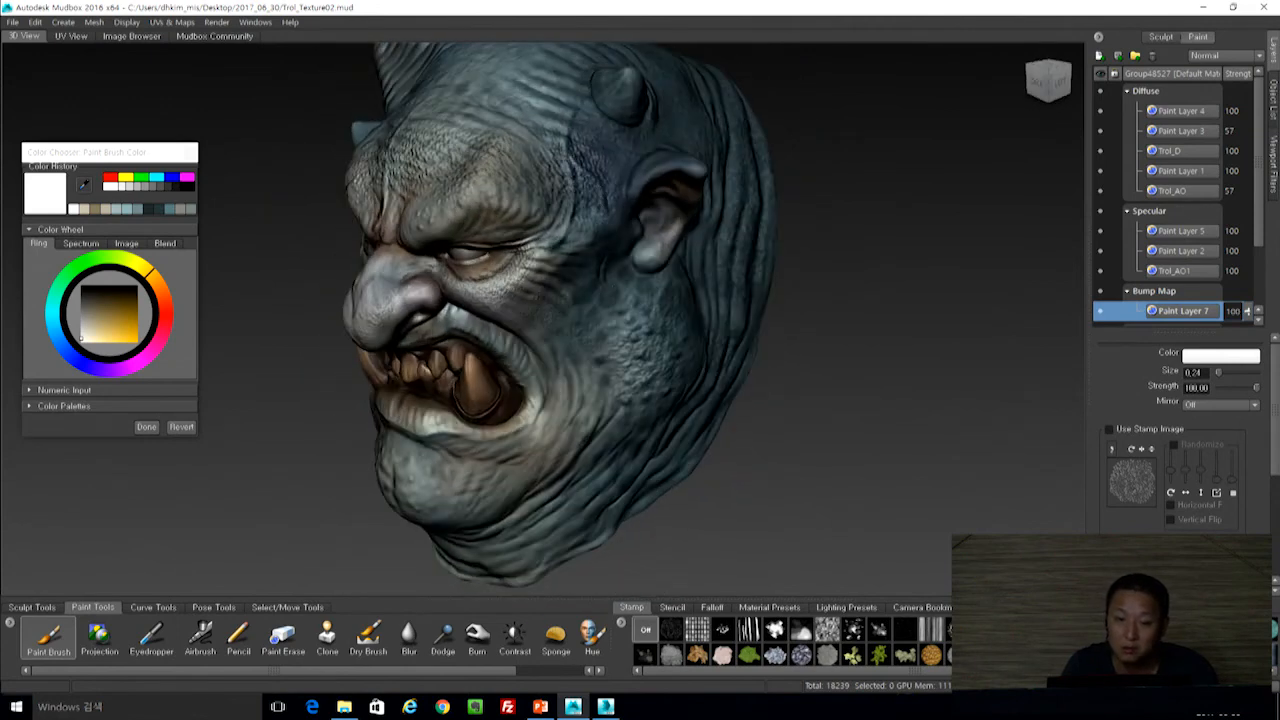
{"action": "left_click_drag", "start_coordinate": [612, 400], "coordinate": [614, 296], "text": "alt"}
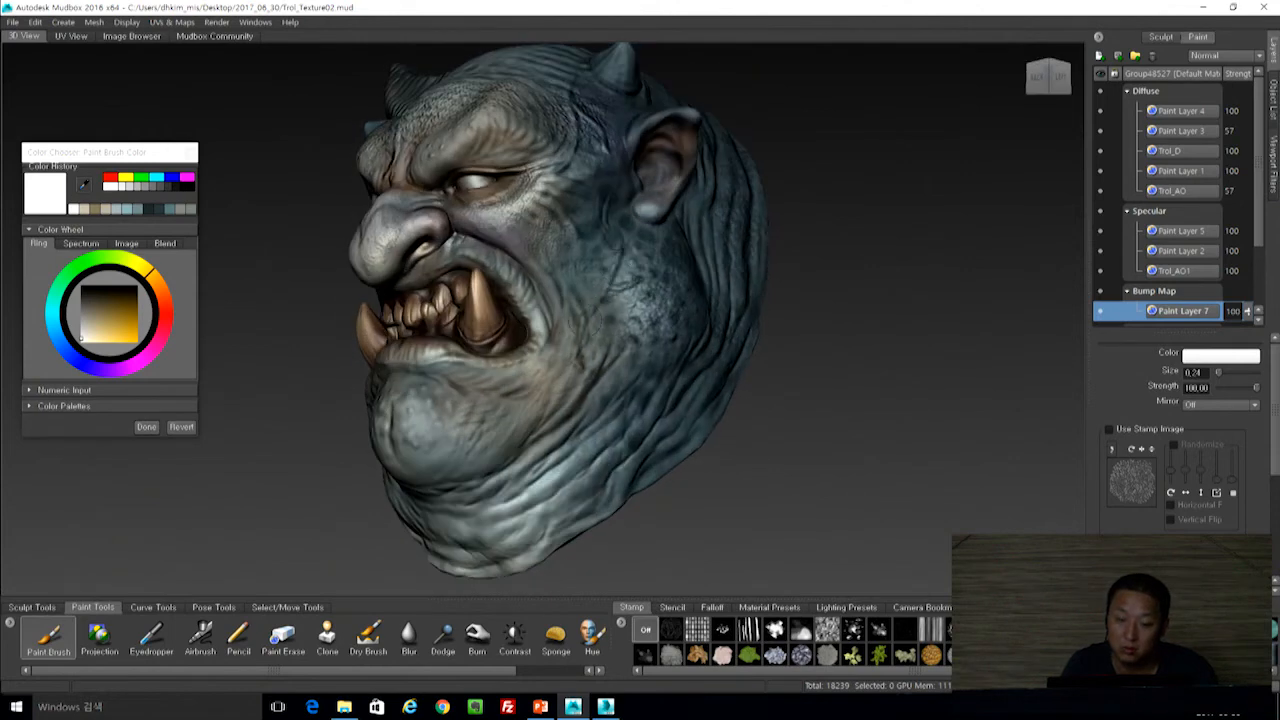
{"action": "left_click_drag", "start_coordinate": [572, 372], "coordinate": [620, 374], "text": "alt"}
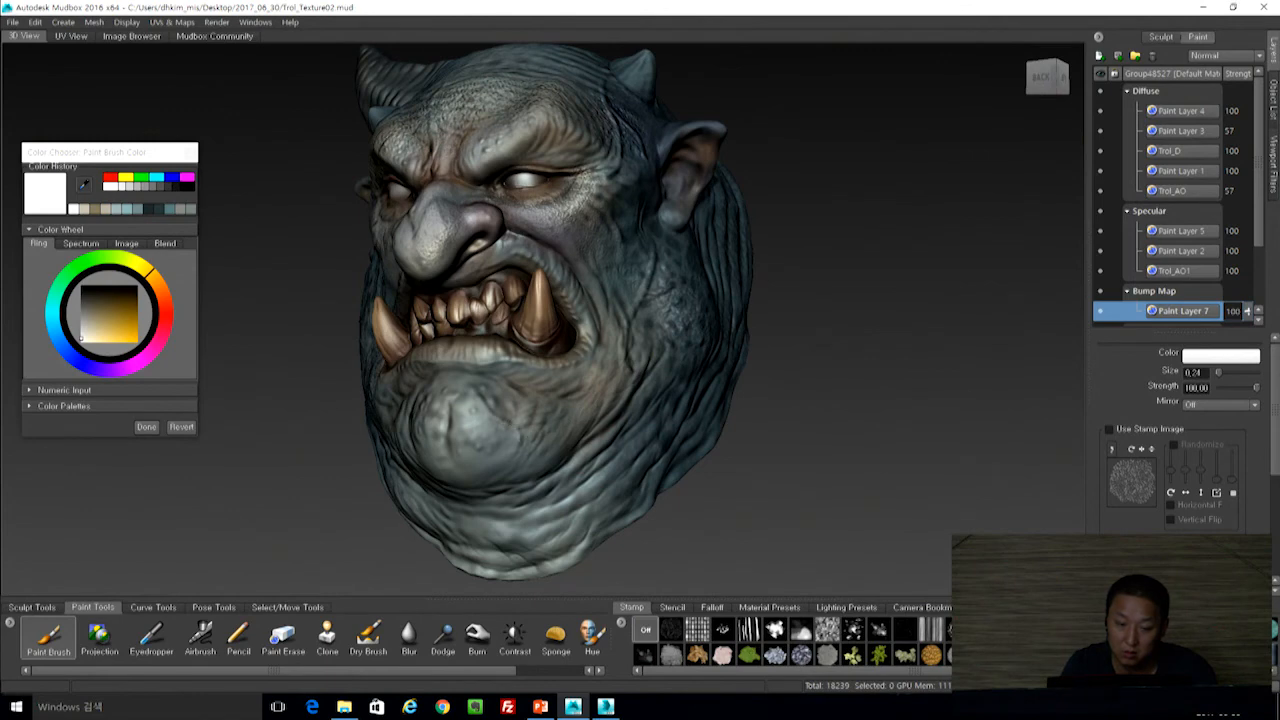
{"action": "left_click_drag", "start_coordinate": [468, 212], "coordinate": [588, 264], "text": "alt"}
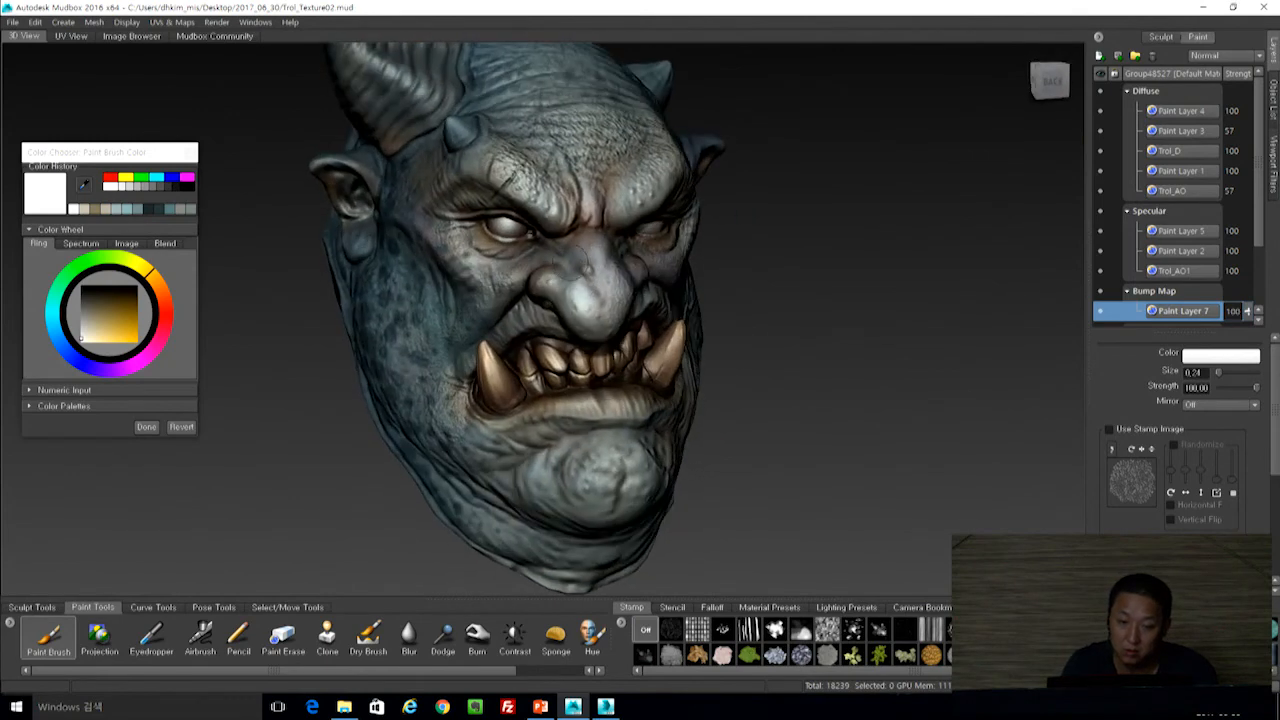
Paint small raised bumps on the troll's nose and brow in white on the bump map layer.
{"action": "left_click", "coordinate": [587, 267]}
{"action": "left_click", "coordinate": [591, 267], "text": "shift"}
{"action": "left_click_drag", "start_coordinate": [700, 255], "coordinate": [801, 290], "text": "alt"}
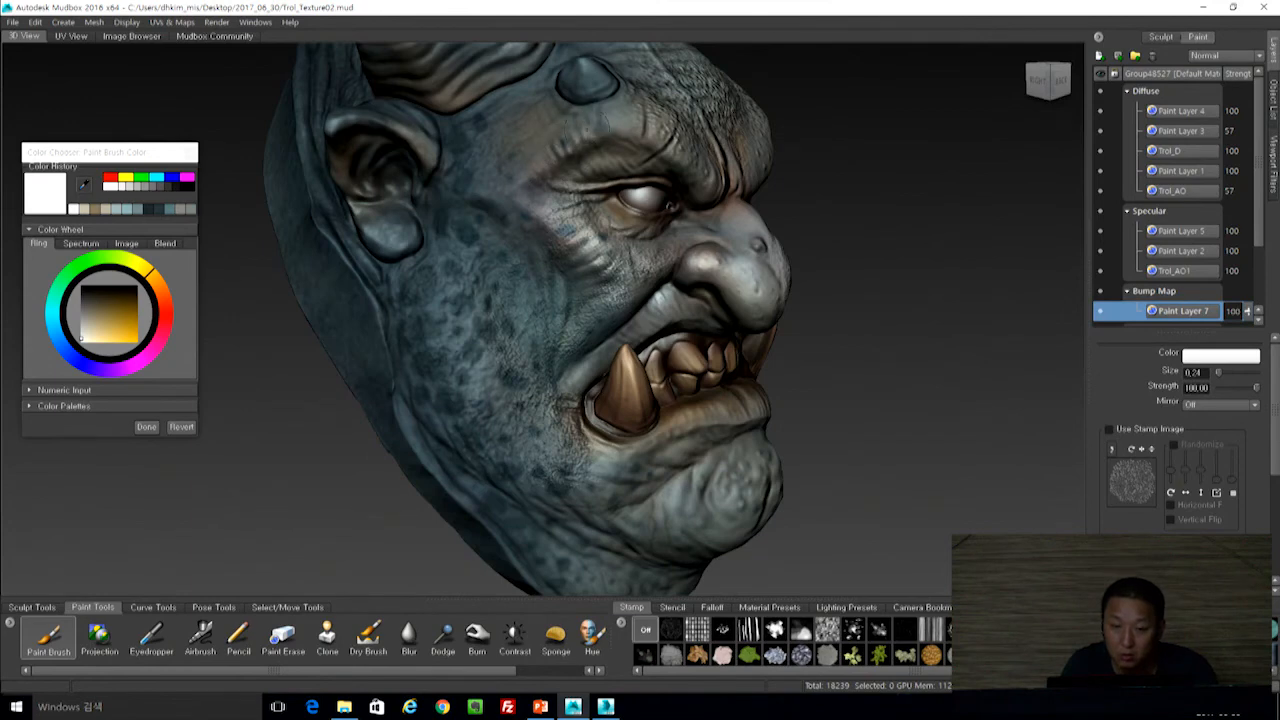
{"action": "left_click_drag", "start_coordinate": [642, 130], "coordinate": [485, 158], "text": "alt"}
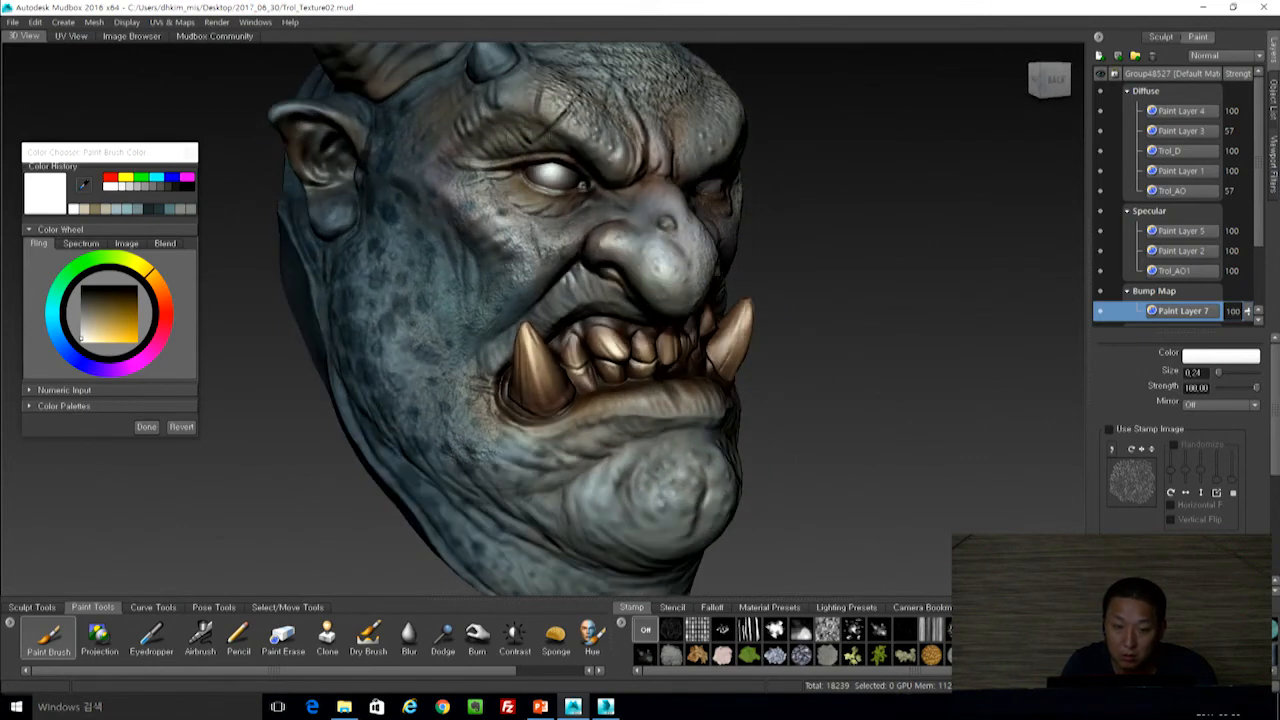
{"action": "left_click_drag", "start_coordinate": [514, 224], "coordinate": [496, 236], "text": "alt"}
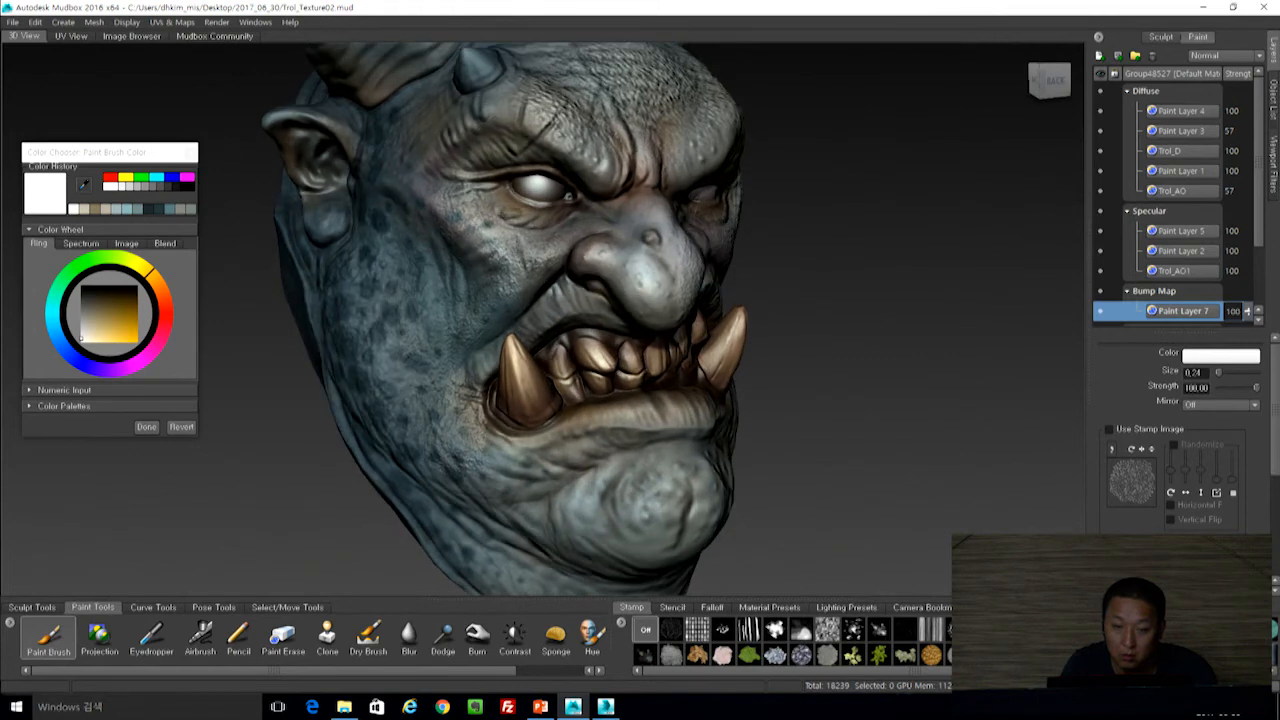
{"action": "left_click_drag", "start_coordinate": [410, 114], "coordinate": [396, 120], "text": "alt"}
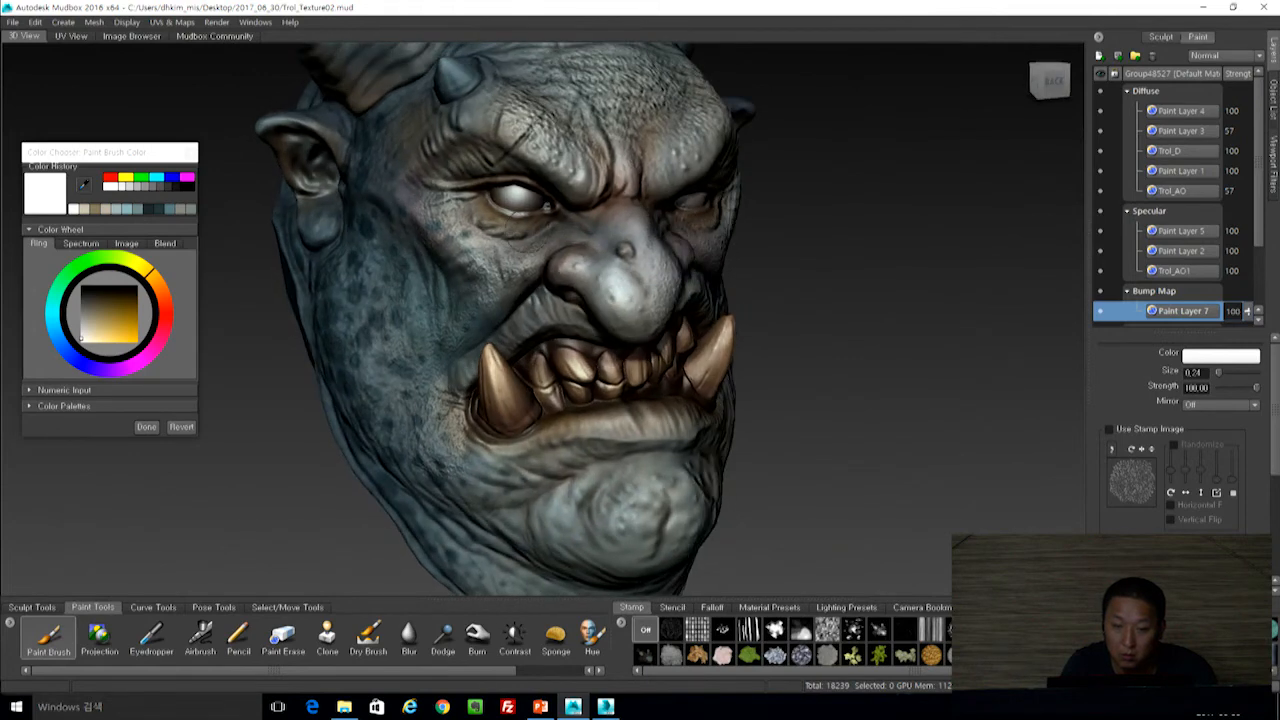
Lower the strength of the bump map's Paint Layer 7 to 35.
{"action": "left_click", "coordinate": [1249, 312]}
{"action": "mouse_move", "coordinate": [1250, 328]}
{"action": "left_mouse_down"}
{"action": "mouse_move", "coordinate": [1251, 354]}
{"action": "mouse_move", "coordinate": [1256, 303]}
{"action": "mouse_move", "coordinate": [1249, 366]}
{"action": "mouse_move", "coordinate": [1249, 343]}
{"action": "left_mouse_up"}
{"action": "left_click_drag", "start_coordinate": [880, 345], "coordinate": [600, 350], "text": "alt"}
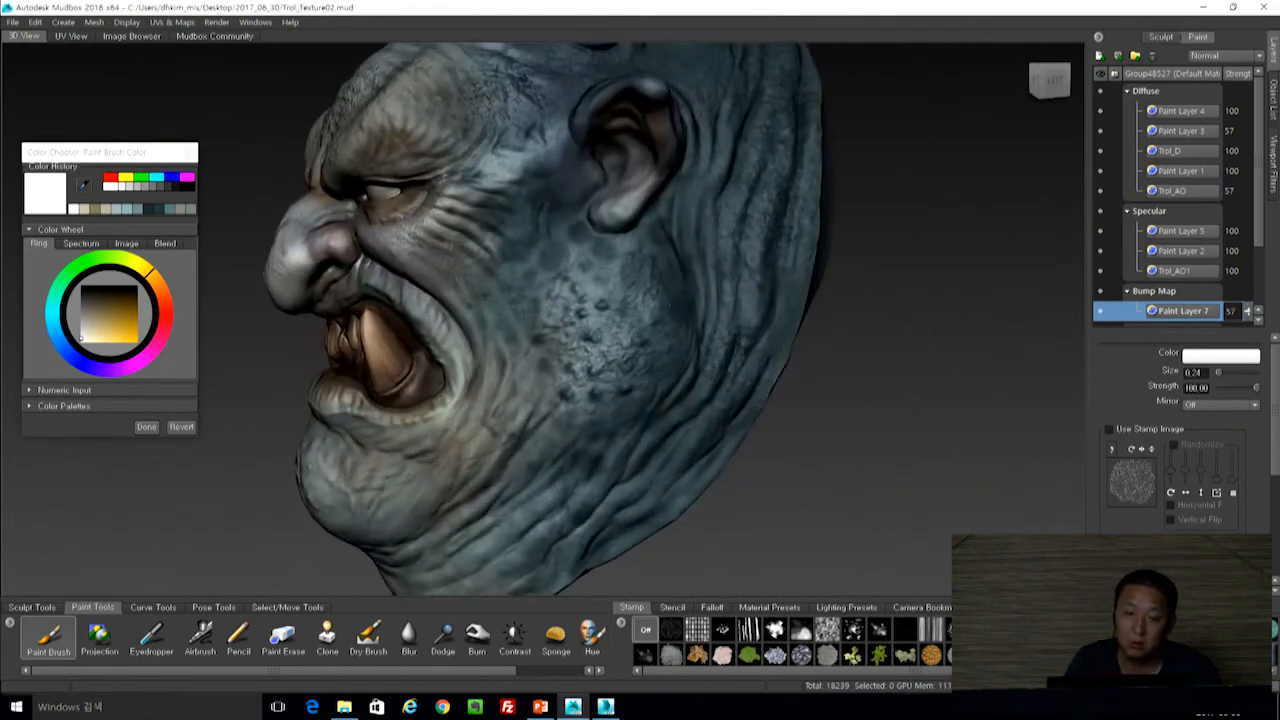
{"action": "mouse_move", "coordinate": [809, 420]}
{"action": "left_mouse_down", "text": "alt"}
{"action": "mouse_move", "coordinate": [766, 351]}
{"action": "mouse_move", "coordinate": [970, 371]}
{"action": "mouse_move", "coordinate": [955, 371]}
{"action": "left_mouse_up", "text": "alt"}
{"action": "mouse_move", "coordinate": [1249, 313]}
{"action": "left_mouse_down"}
{"action": "mouse_move", "coordinate": [1249, 298]}
{"action": "mouse_move", "coordinate": [1249, 337]}
{"action": "left_mouse_up"}
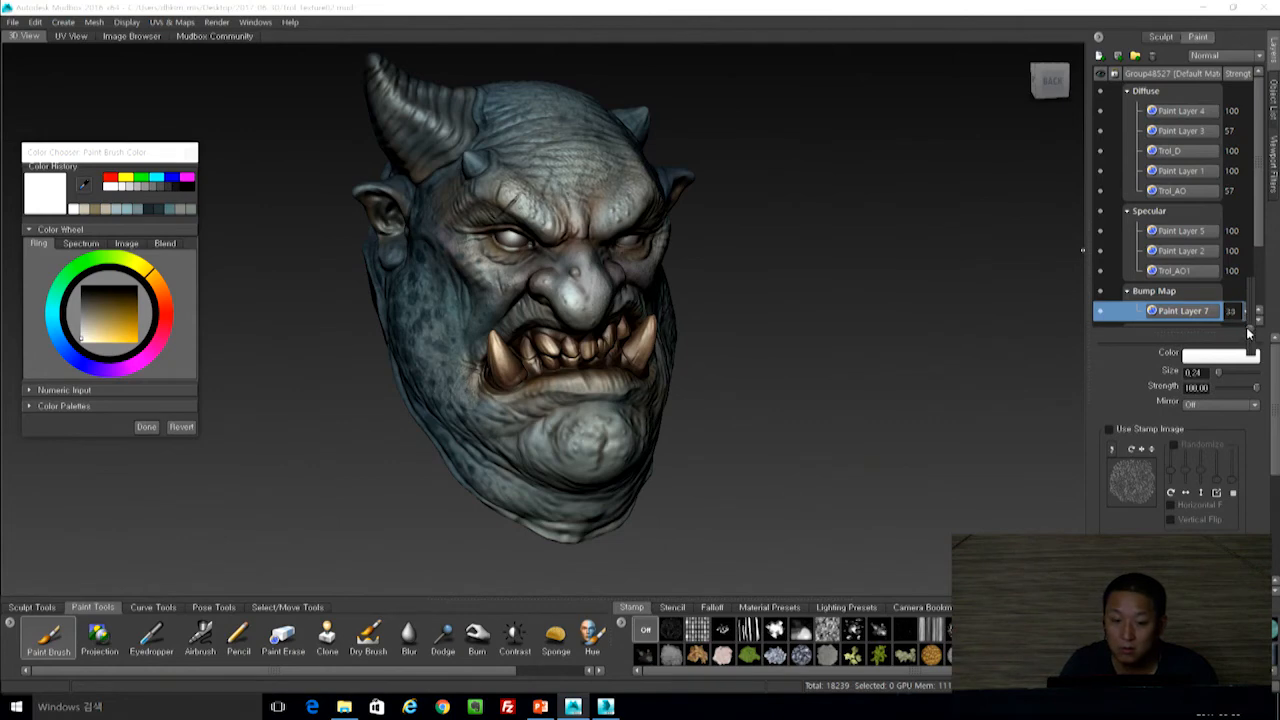
{"action": "left_click_drag", "start_coordinate": [877, 371], "coordinate": [767, 370], "text": "alt"}
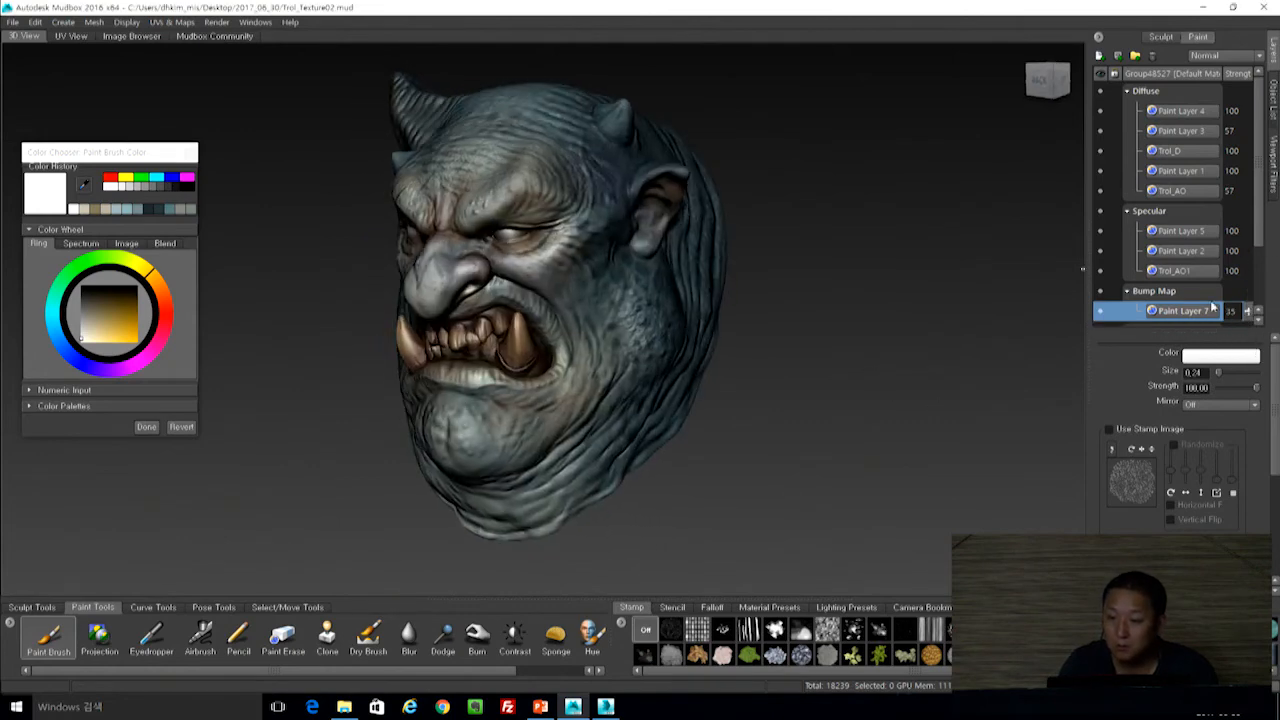
Create Paint Layer 8 in the Incandescence channel at size 1024, saved as TIFF [8 bit, RGBA].
{"action": "left_click_drag", "start_coordinate": [1168, 328], "coordinate": [1172, 458]}
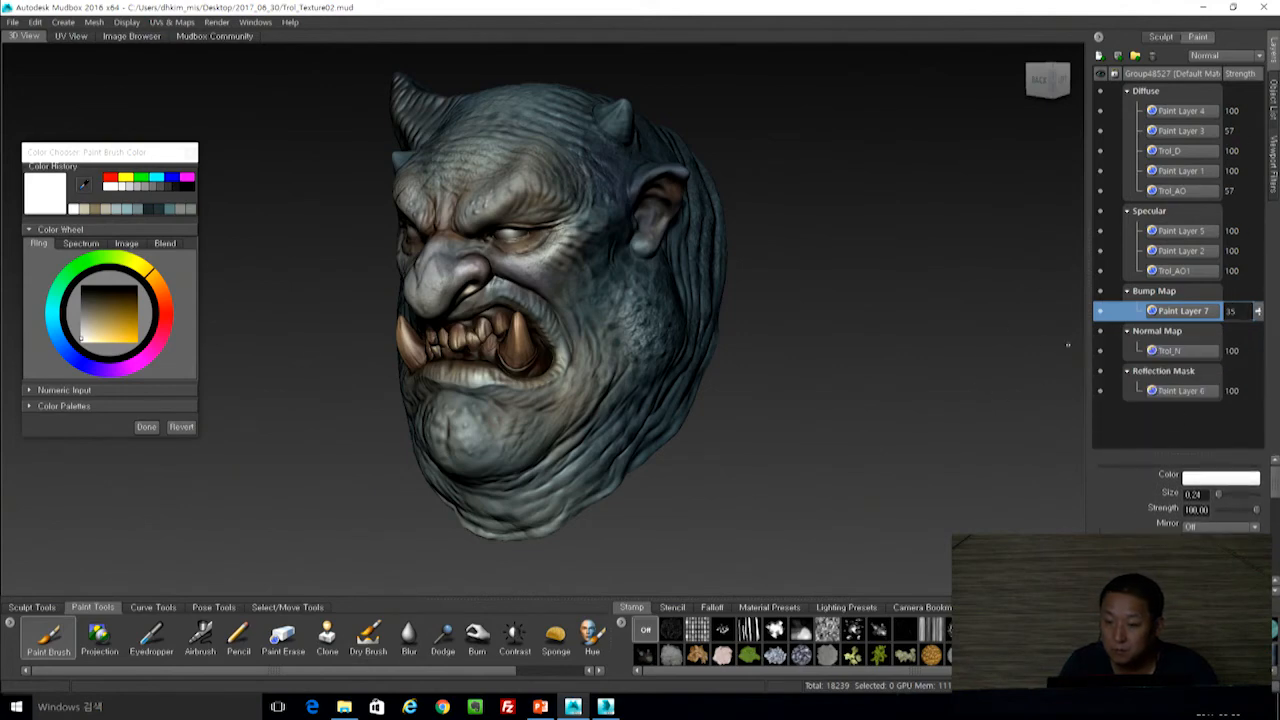
{"action": "left_click_drag", "start_coordinate": [941, 350], "coordinate": [1041, 347], "text": "alt"}
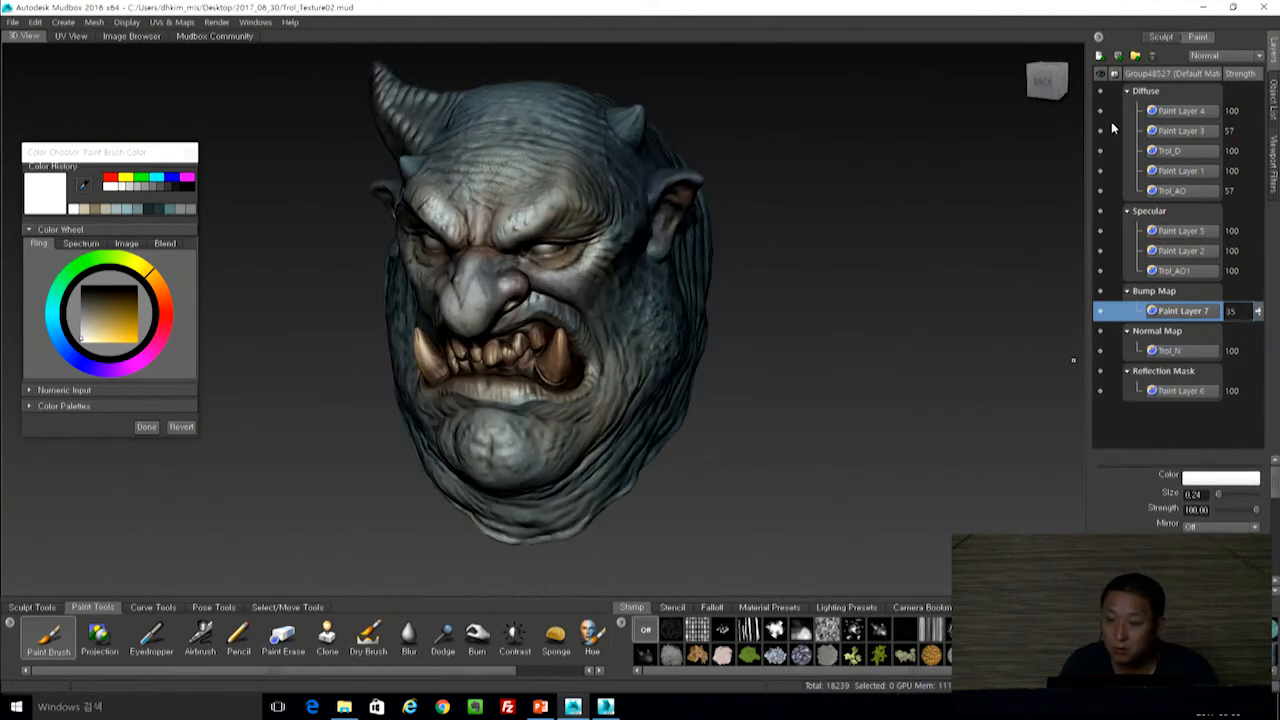
{"action": "left_click", "coordinate": [1099, 56]}
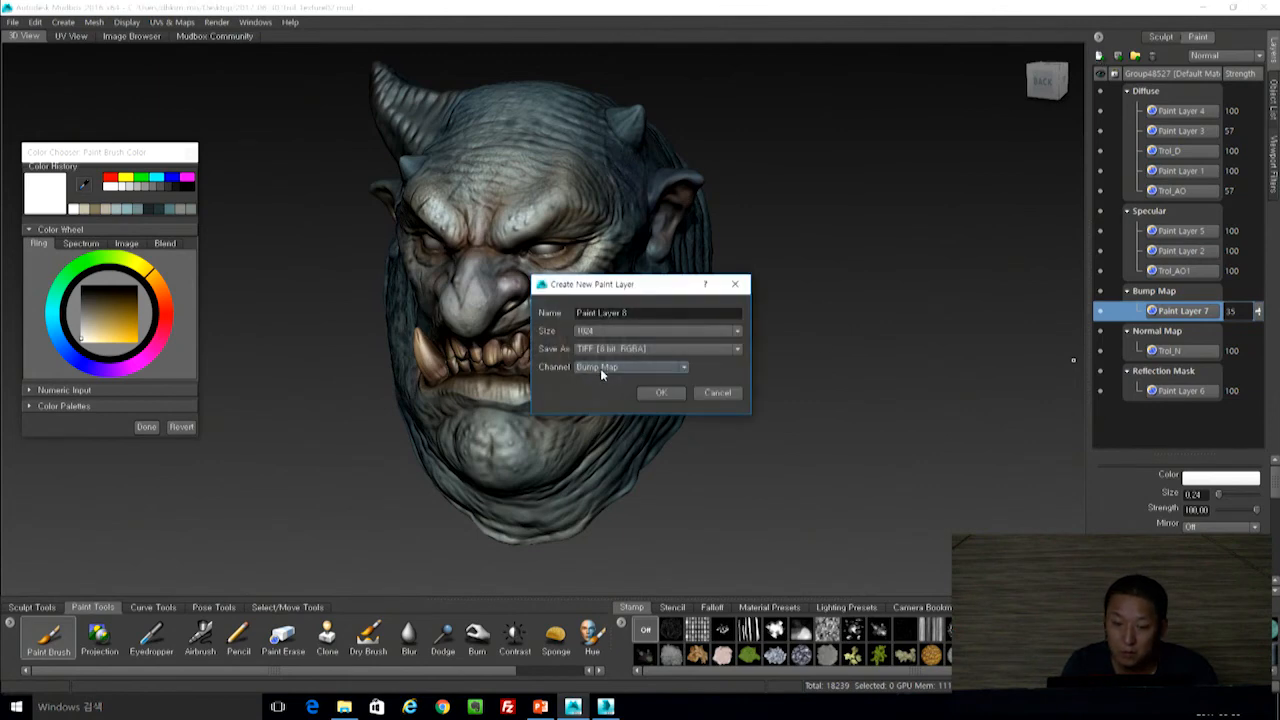
{"action": "left_click", "coordinate": [595, 367]}
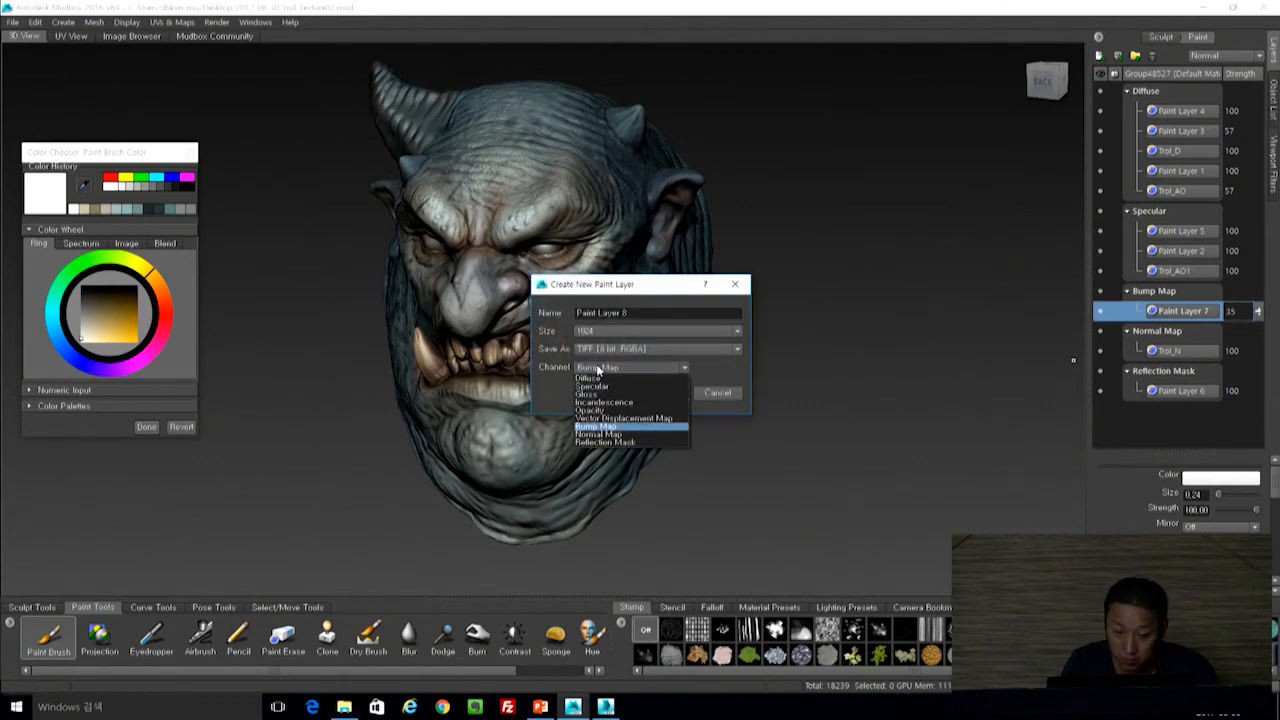
{"action": "left_click", "coordinate": [627, 406]}
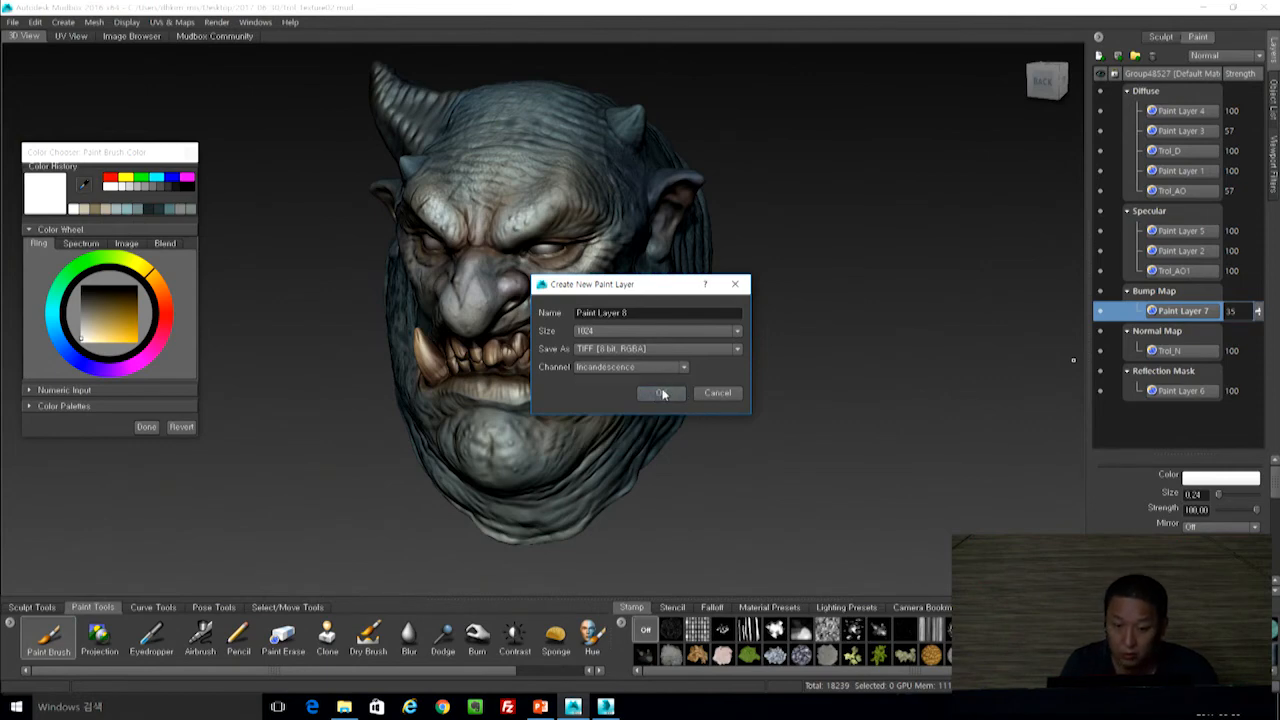
{"action": "left_click", "coordinate": [662, 394]}
Set the paint brush color to a muted brownish orange for the incandescence layer.
{"action": "left_click_drag", "start_coordinate": [768, 320], "coordinate": [858, 308], "text": "alt"}
{"action": "right_click_drag", "start_coordinate": [883, 234], "coordinate": [859, 326], "text": "alt"}
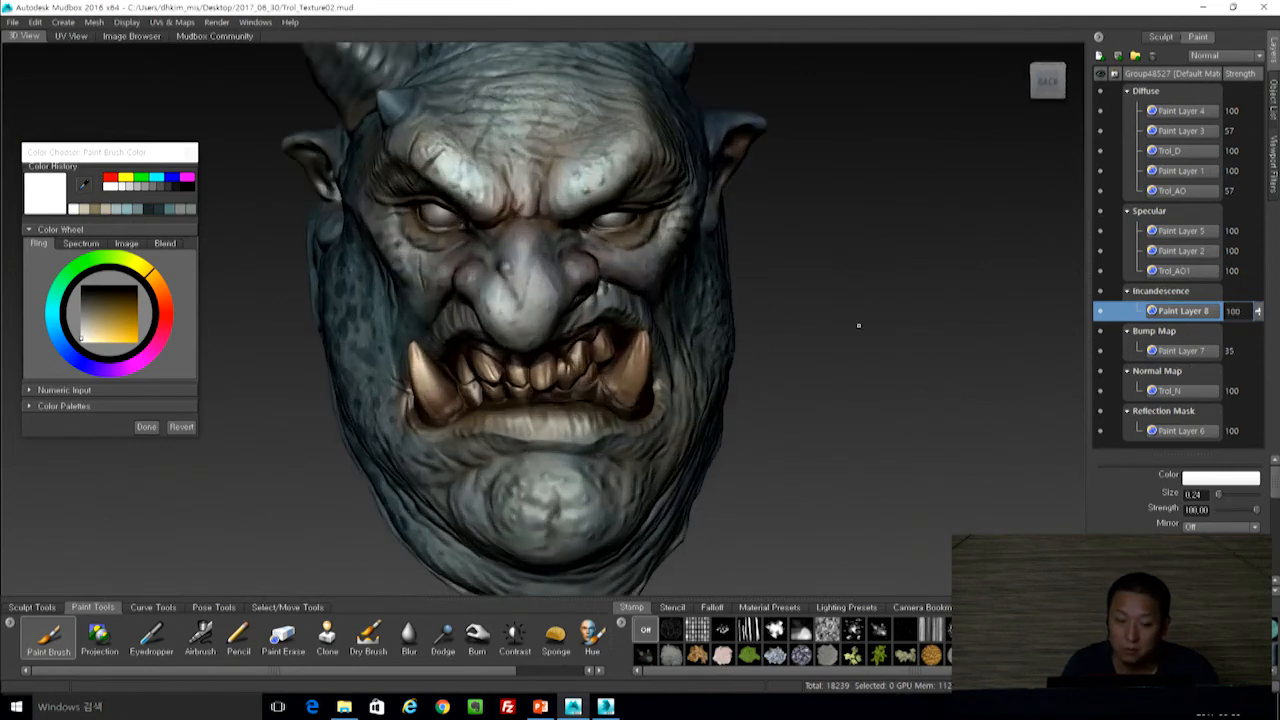
{"action": "left_click", "coordinate": [162, 294]}
{"action": "left_click", "coordinate": [111, 322]}
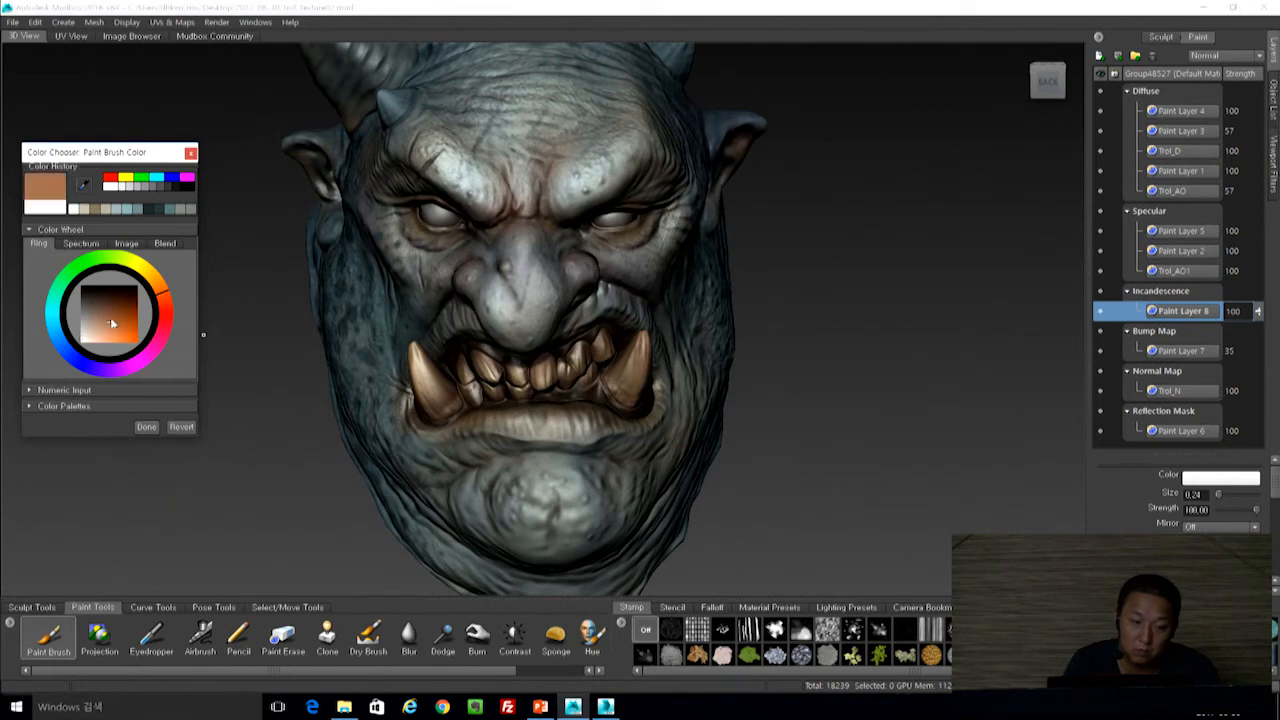
{"action": "left_click_drag", "start_coordinate": [112, 323], "coordinate": [111, 317]}
Paint an orange glow over both of the troll's eyes on the incandescence layer.
{"action": "left_click_drag", "start_coordinate": [440, 300], "coordinate": [490, 290], "text": "alt"}
{"action": "left_click", "coordinate": [484, 209]}
{"action": "left_click", "coordinate": [484, 210]}
{"action": "mouse_move", "coordinate": [640, 245]}
{"action": "left_mouse_down", "text": "alt"}
{"action": "mouse_move", "coordinate": [579, 241]}
{"action": "mouse_move", "coordinate": [580, 204]}
{"action": "mouse_move", "coordinate": [557, 203]}
{"action": "mouse_move", "coordinate": [580, 206]}
{"action": "mouse_move", "coordinate": [562, 241]}
{"action": "mouse_move", "coordinate": [606, 236]}
{"action": "mouse_move", "coordinate": [638, 208]}
{"action": "left_mouse_up", "text": "alt"}
{"action": "mouse_move", "coordinate": [405, 205]}
{"action": "left_mouse_down", "text": "alt"}
{"action": "mouse_move", "coordinate": [461, 200]}
{"action": "mouse_move", "coordinate": [405, 210]}
{"action": "mouse_move", "coordinate": [440, 236]}
{"action": "left_mouse_up", "text": "alt"}
{"action": "left_click_drag", "start_coordinate": [549, 140], "coordinate": [620, 106], "text": "alt"}
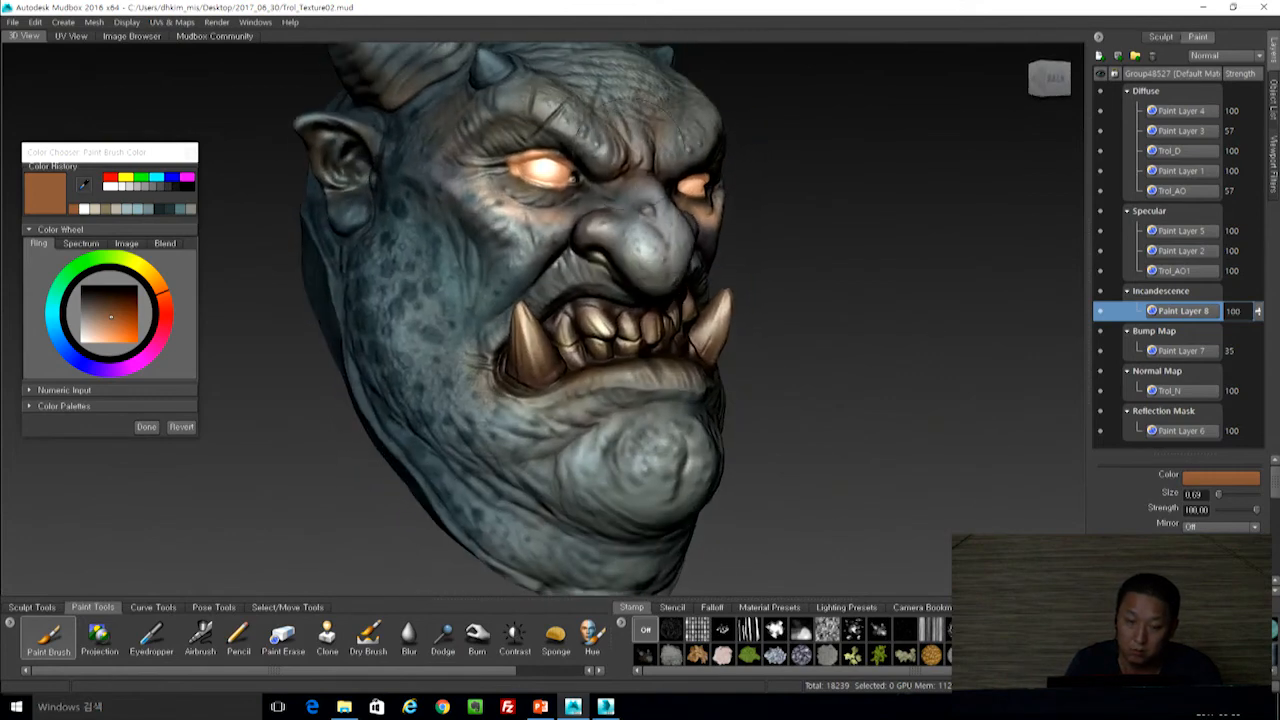
Extend the orange glow onto the eyelids, brow folds and cheeks around both eyes with brush size 0.54.
{"action": "left_click_drag", "start_coordinate": [540, 182], "coordinate": [475, 188]}
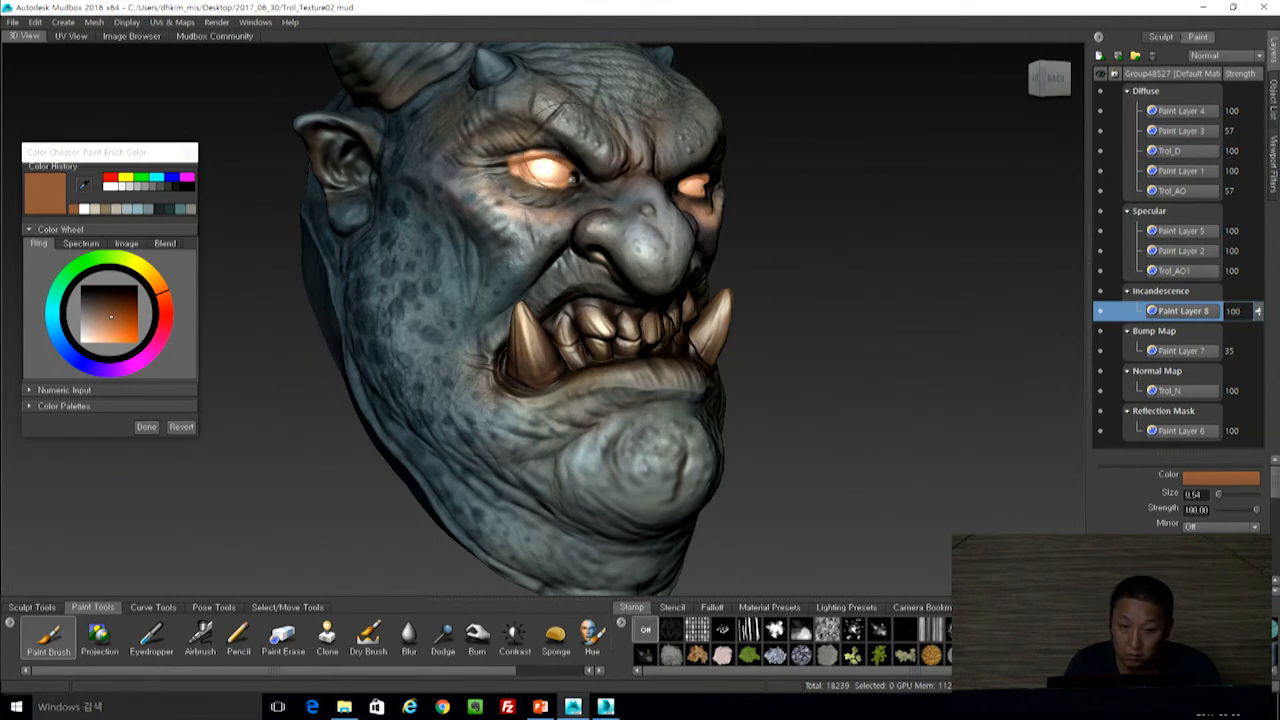
{"action": "mouse_move", "coordinate": [548, 172]}
{"action": "left_mouse_down"}
{"action": "mouse_move", "coordinate": [600, 166]}
{"action": "mouse_move", "coordinate": [460, 146]}
{"action": "mouse_move", "coordinate": [390, 158]}
{"action": "left_mouse_up"}
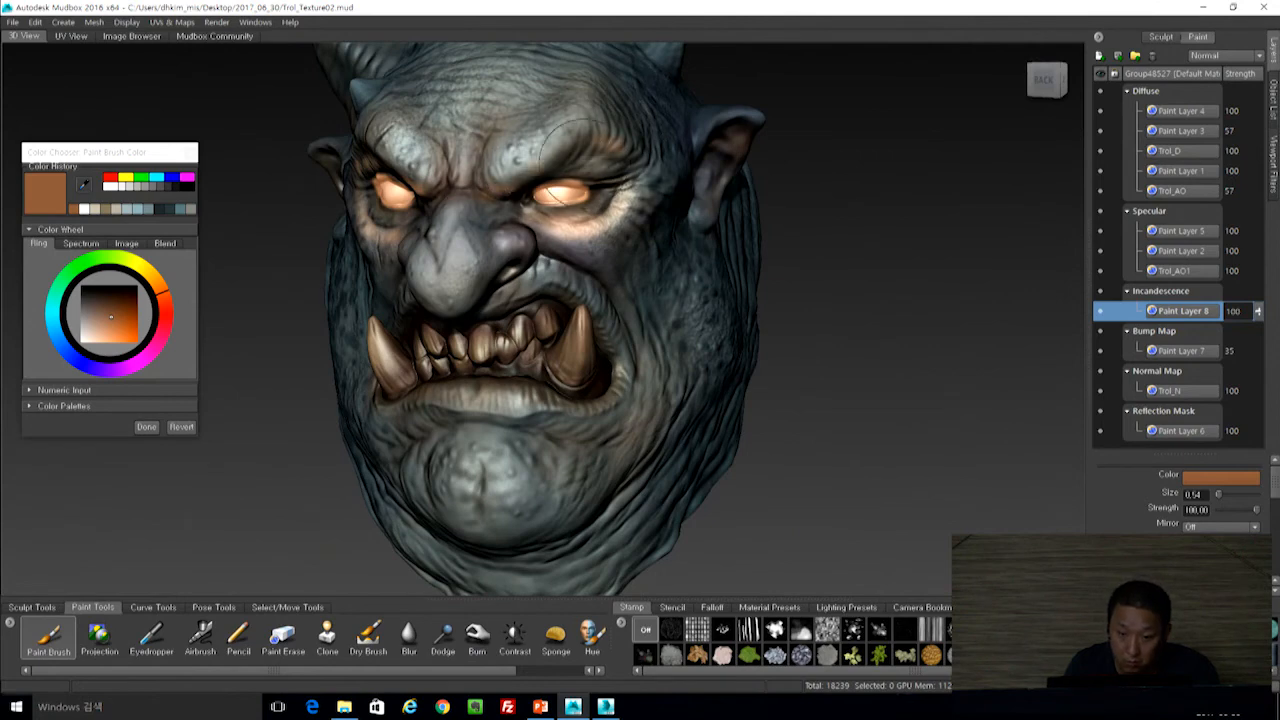
{"action": "left_click_drag", "start_coordinate": [629, 235], "coordinate": [535, 200], "text": "alt"}
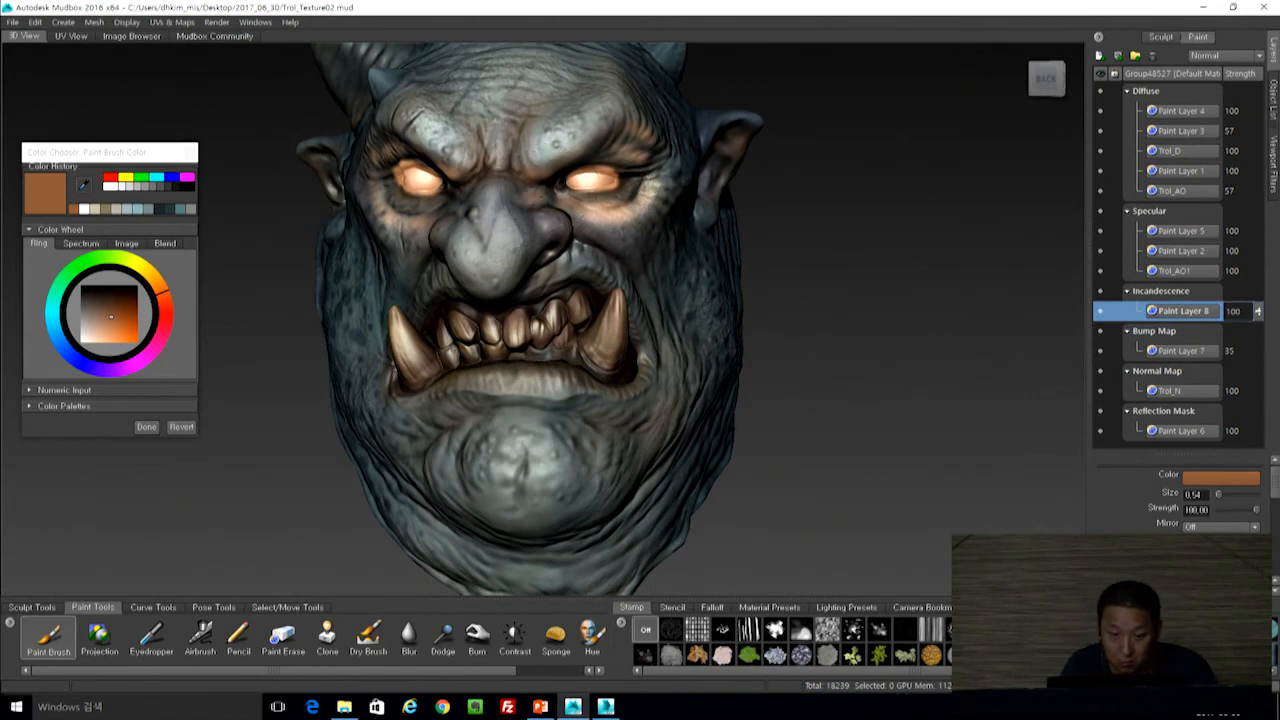
{"action": "left_click_drag", "start_coordinate": [510, 195], "coordinate": [470, 195], "text": "alt"}
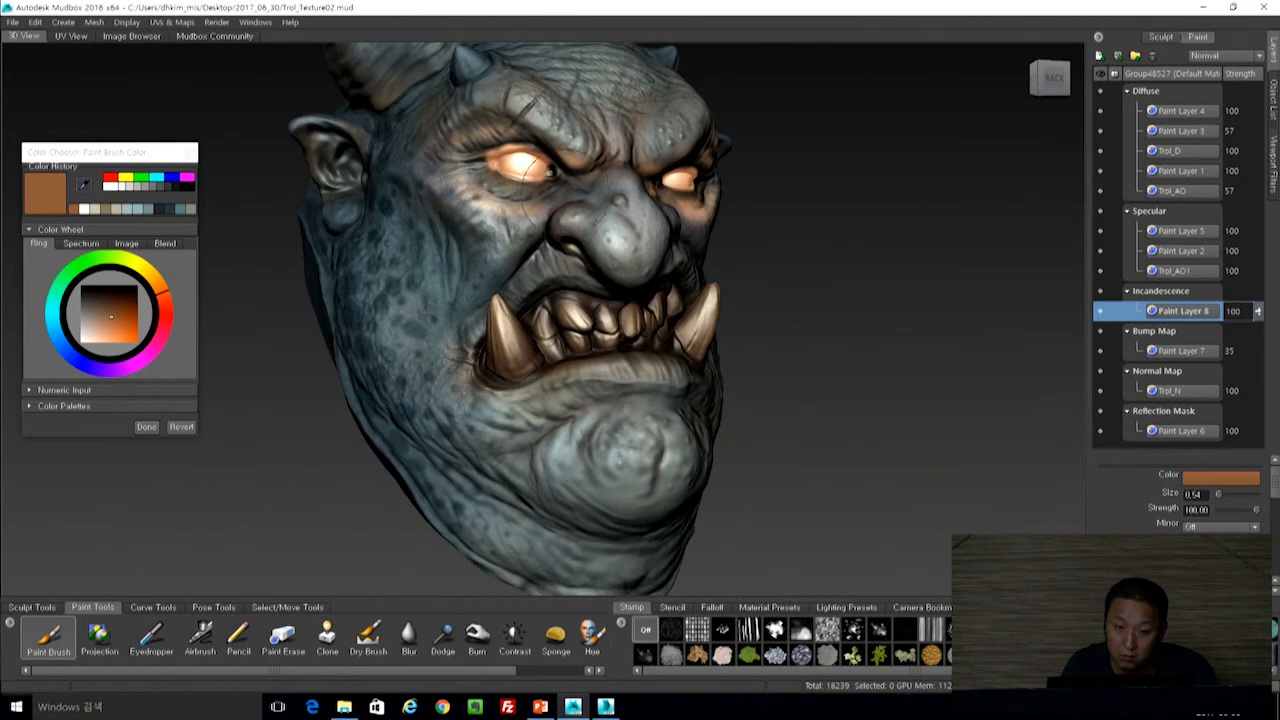
{"action": "left_click_drag", "start_coordinate": [648, 220], "coordinate": [690, 220], "text": "alt"}
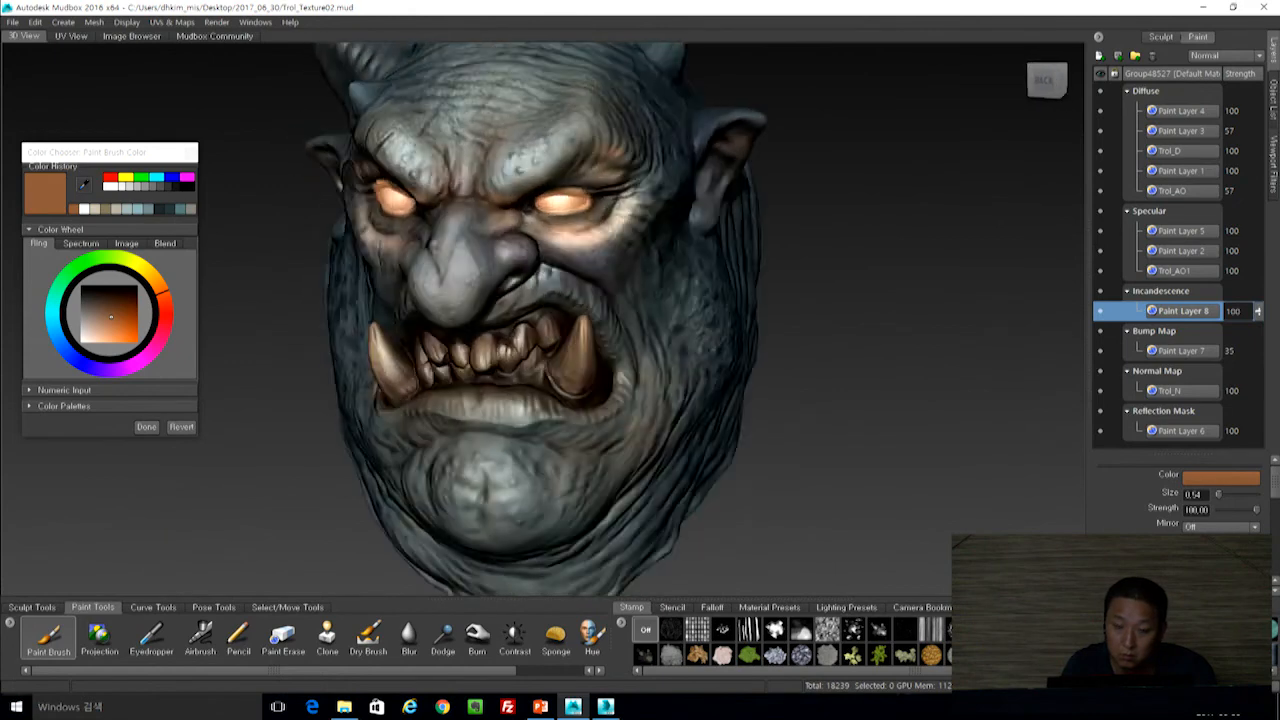
{"action": "left_click_drag", "start_coordinate": [470, 225], "coordinate": [512, 225], "text": "alt"}
{"action": "left_click_drag", "start_coordinate": [646, 211], "coordinate": [752, 213], "text": "alt"}
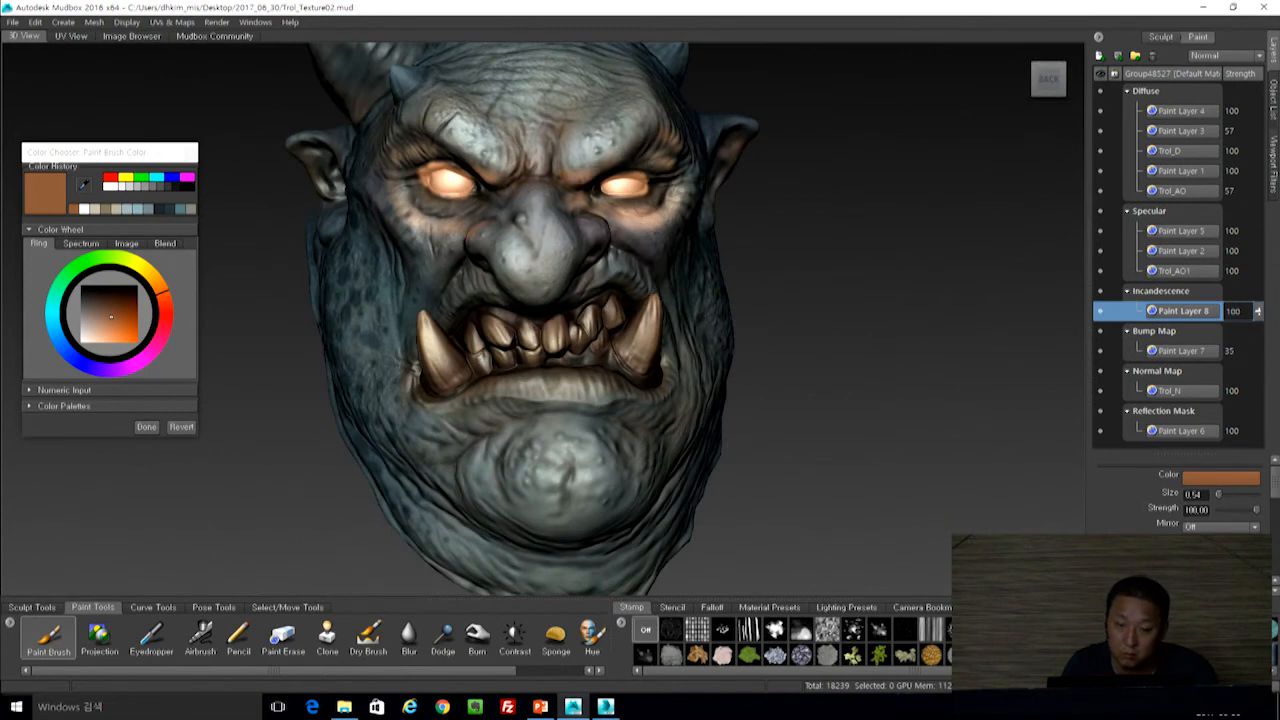
Switch the paint color to pale yellow and brighten the centers of both eyes with brush size 0.24.
{"action": "mouse_move", "coordinate": [159, 281]}
{"action": "left_mouse_down"}
{"action": "mouse_move", "coordinate": [143, 267]}
{"action": "mouse_move", "coordinate": [154, 271]}
{"action": "left_mouse_up"}
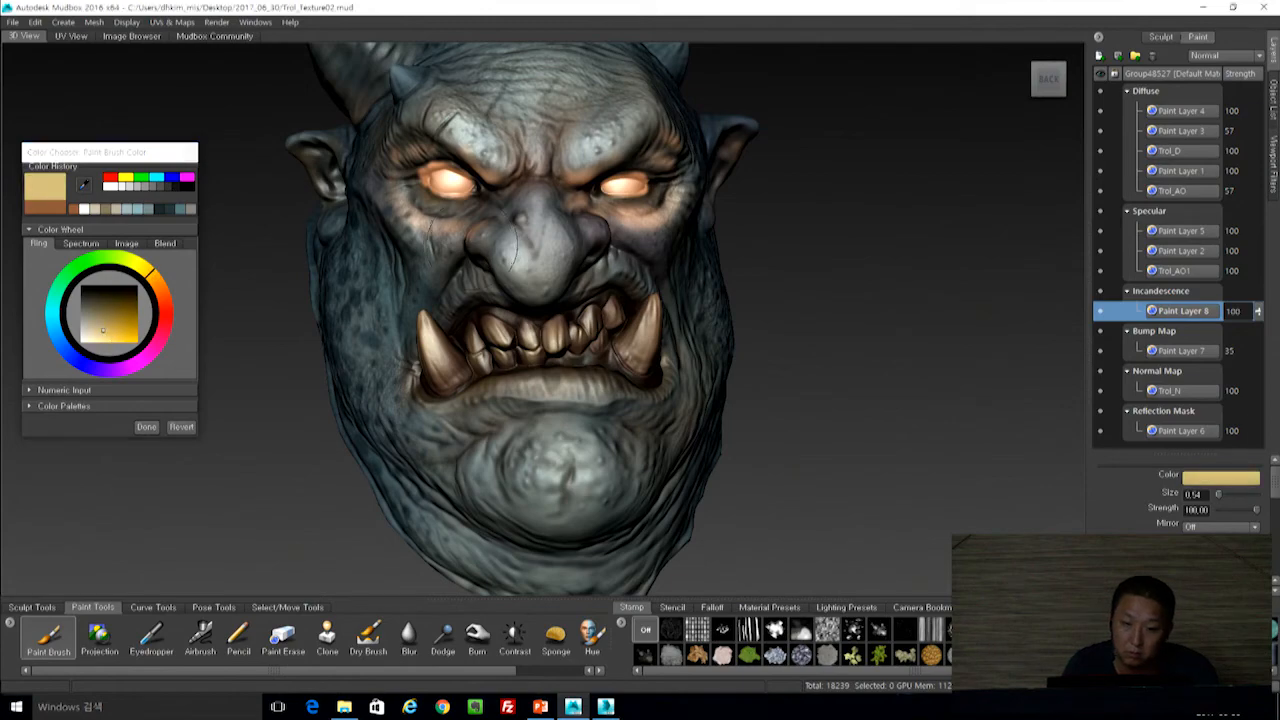
{"action": "left_click_drag", "start_coordinate": [450, 215], "coordinate": [540, 205], "text": "alt"}
{"action": "right_click_drag", "start_coordinate": [500, 205], "coordinate": [578, 205], "text": "alt"}
{"action": "left_click_drag", "start_coordinate": [578, 198], "coordinate": [552, 222], "text": "alt"}
{"action": "right_click_drag", "start_coordinate": [552, 222], "coordinate": [475, 207], "text": "alt"}
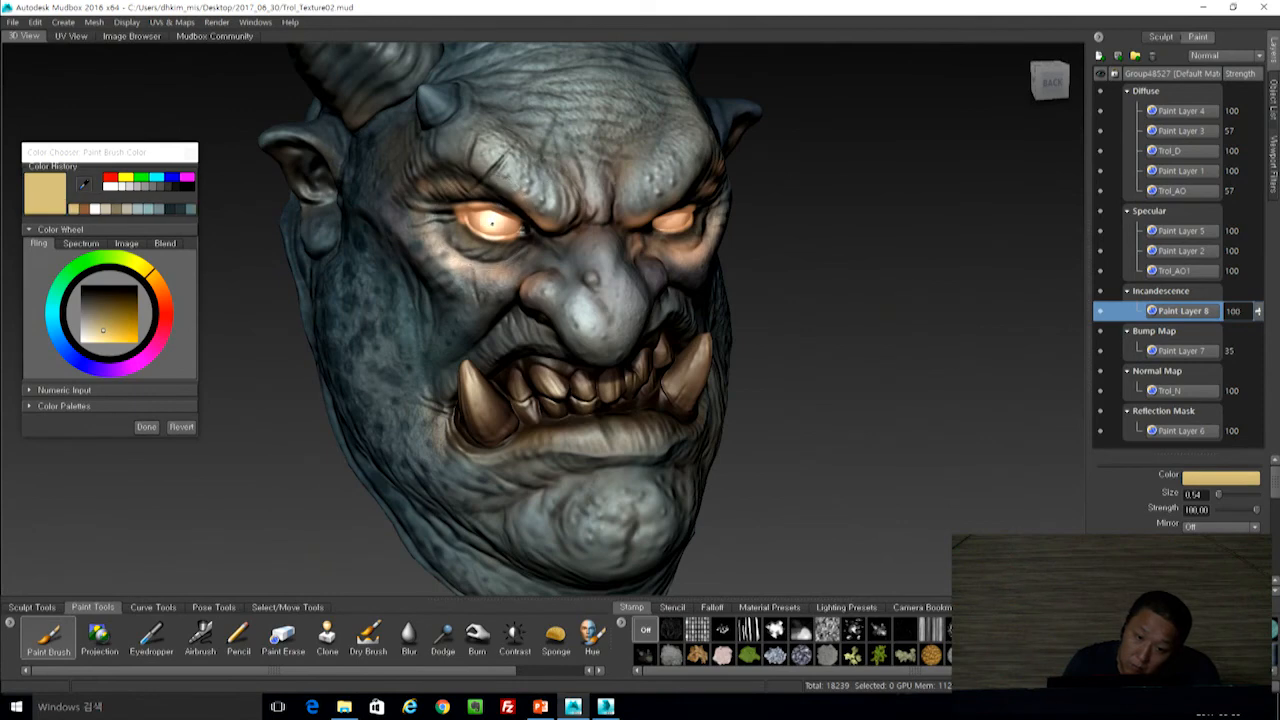
{"action": "mouse_move", "coordinate": [656, 155]}
{"action": "left_mouse_down", "text": "alt"}
{"action": "mouse_move", "coordinate": [552, 212]}
{"action": "mouse_move", "coordinate": [457, 160]}
{"action": "mouse_move", "coordinate": [496, 168]}
{"action": "left_mouse_up", "text": "alt"}
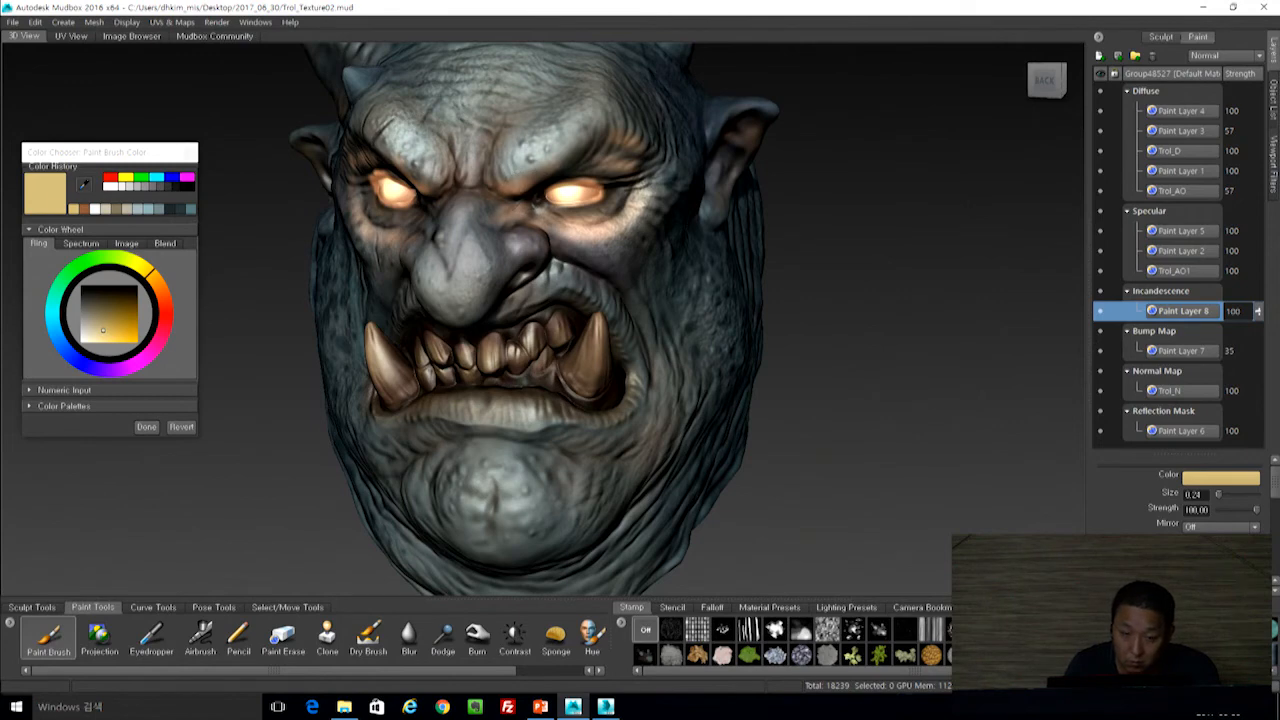
{"action": "mouse_move", "coordinate": [496, 168]}
{"action": "left_mouse_down", "text": "alt"}
{"action": "mouse_move", "coordinate": [505, 184]}
{"action": "mouse_move", "coordinate": [476, 160]}
{"action": "left_mouse_up", "text": "alt"}
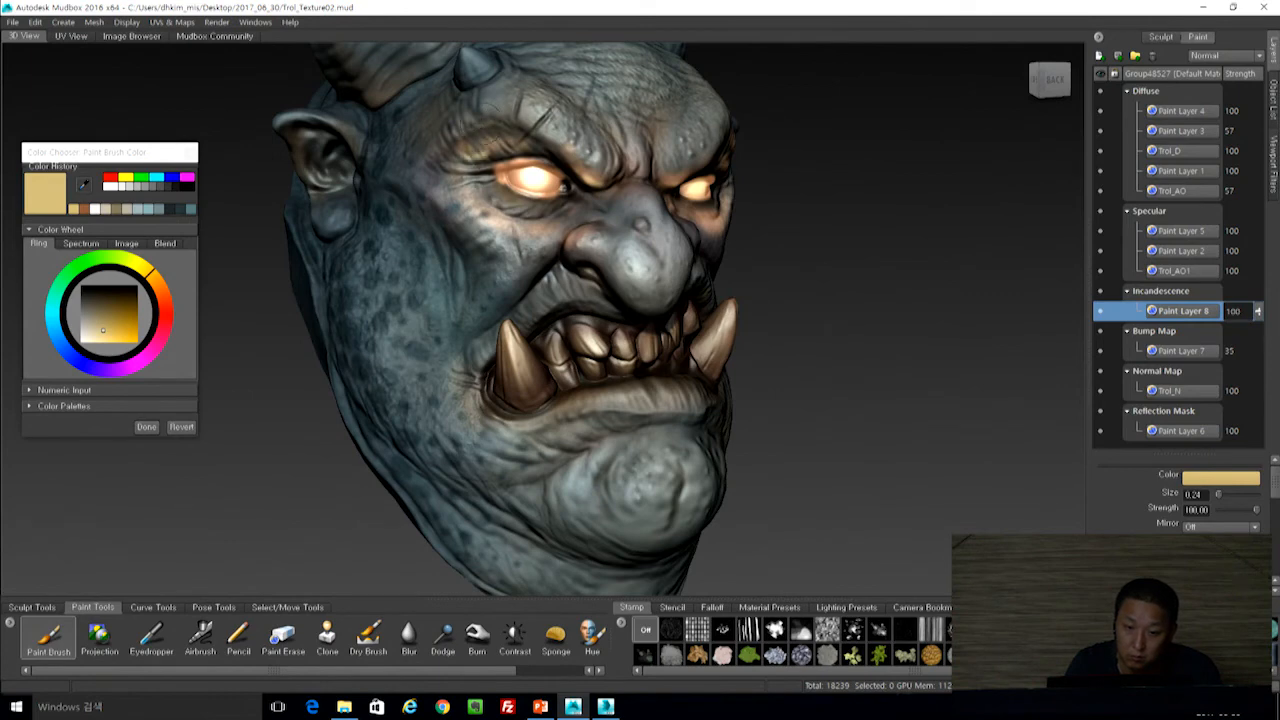
Paint pale yellow highlights along the brow ridges and skin folds around both eyes.
{"action": "left_click_drag", "start_coordinate": [470, 130], "coordinate": [360, 133], "text": "alt"}
{"action": "left_click_drag", "start_coordinate": [525, 150], "coordinate": [570, 157]}
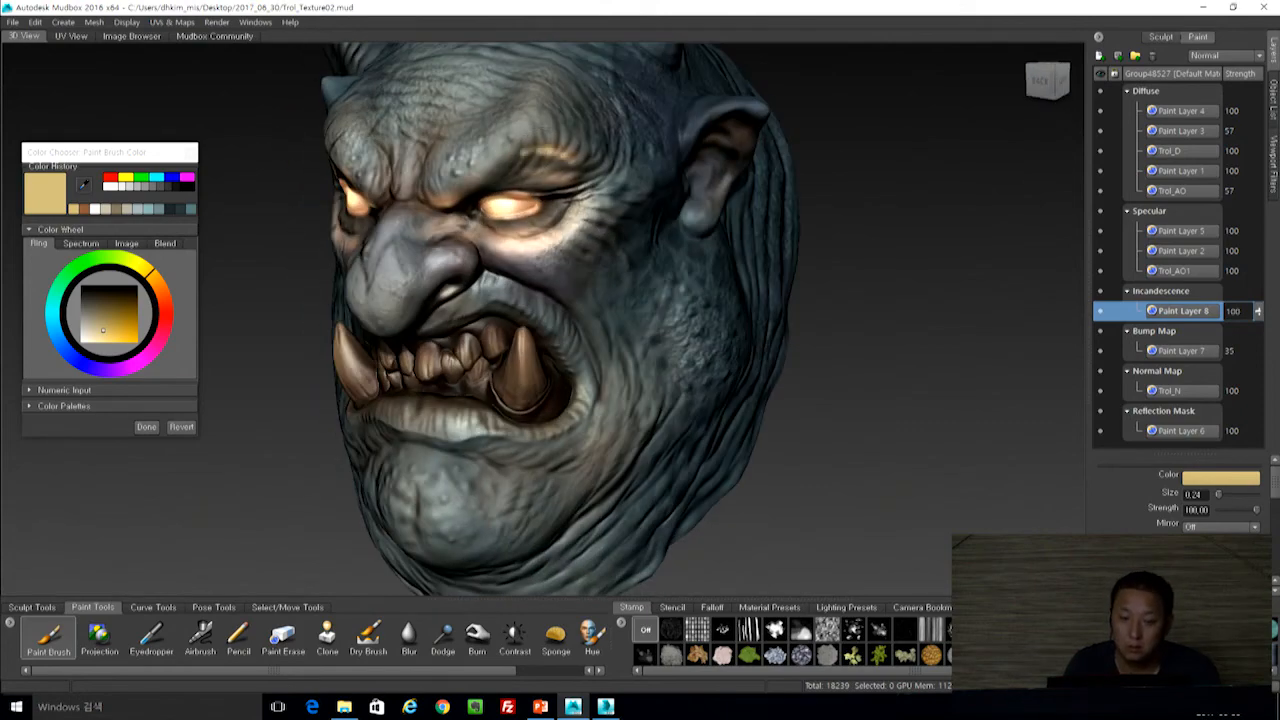
{"action": "left_click_drag", "start_coordinate": [572, 234], "coordinate": [600, 206], "text": "alt"}
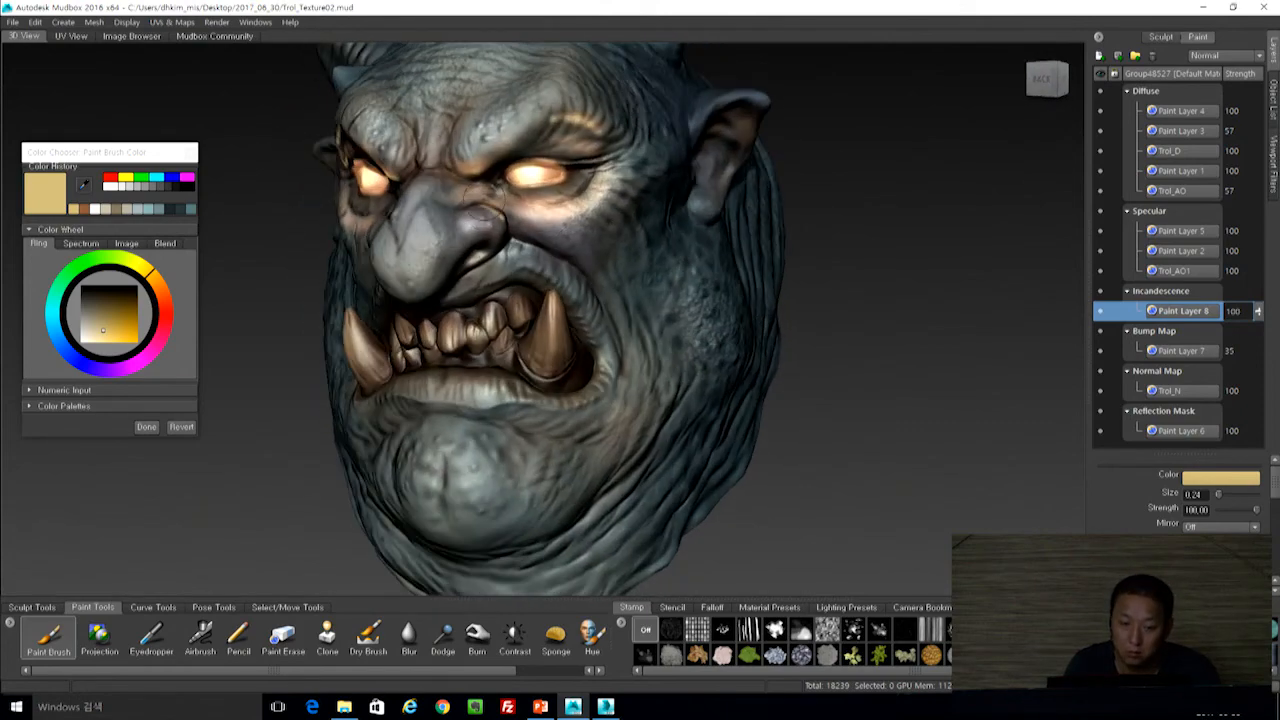
{"action": "mouse_move", "coordinate": [482, 191]}
{"action": "left_mouse_down", "text": "alt"}
{"action": "mouse_move", "coordinate": [515, 190]}
{"action": "mouse_move", "coordinate": [496, 224]}
{"action": "mouse_move", "coordinate": [453, 210]}
{"action": "left_mouse_up", "text": "alt"}
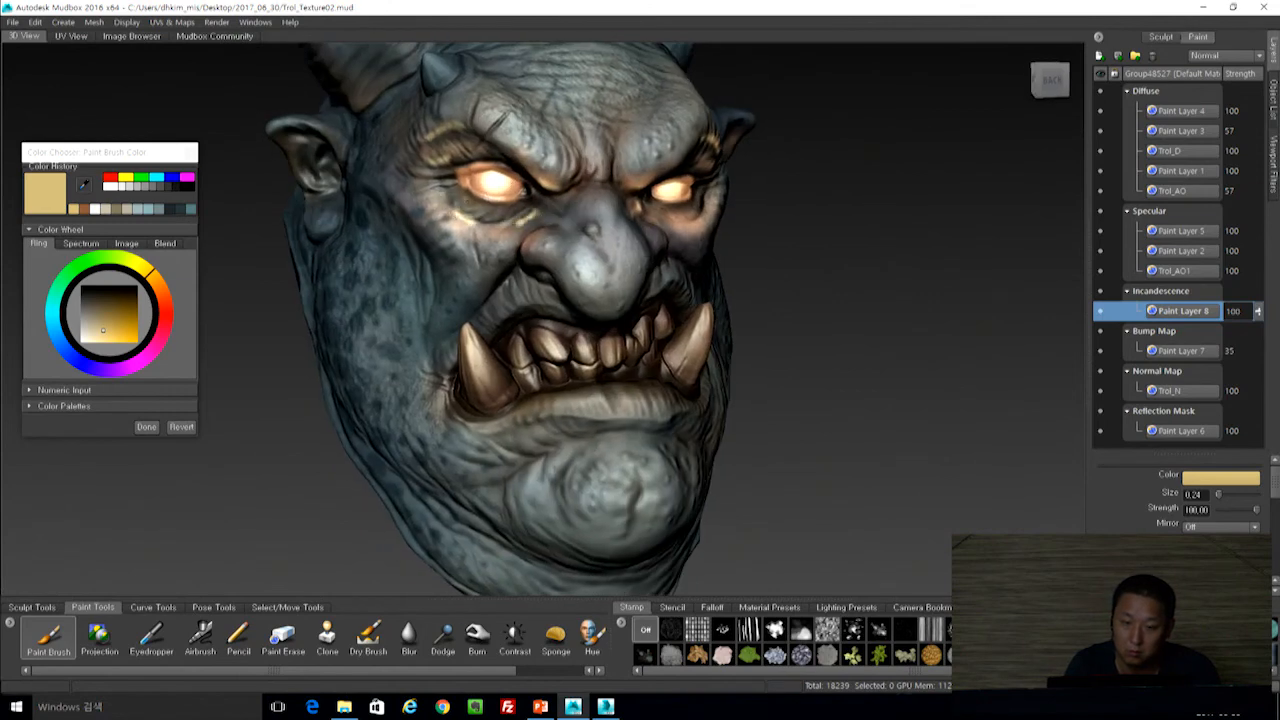
Erase excess glow beside the eye with Paint Erase at size 0.24 and strength 100.
{"action": "right_click_drag", "start_coordinate": [871, 329], "coordinate": [775, 330], "text": "alt"}
{"action": "left_click_drag", "start_coordinate": [775, 330], "coordinate": [696, 316], "text": "alt"}
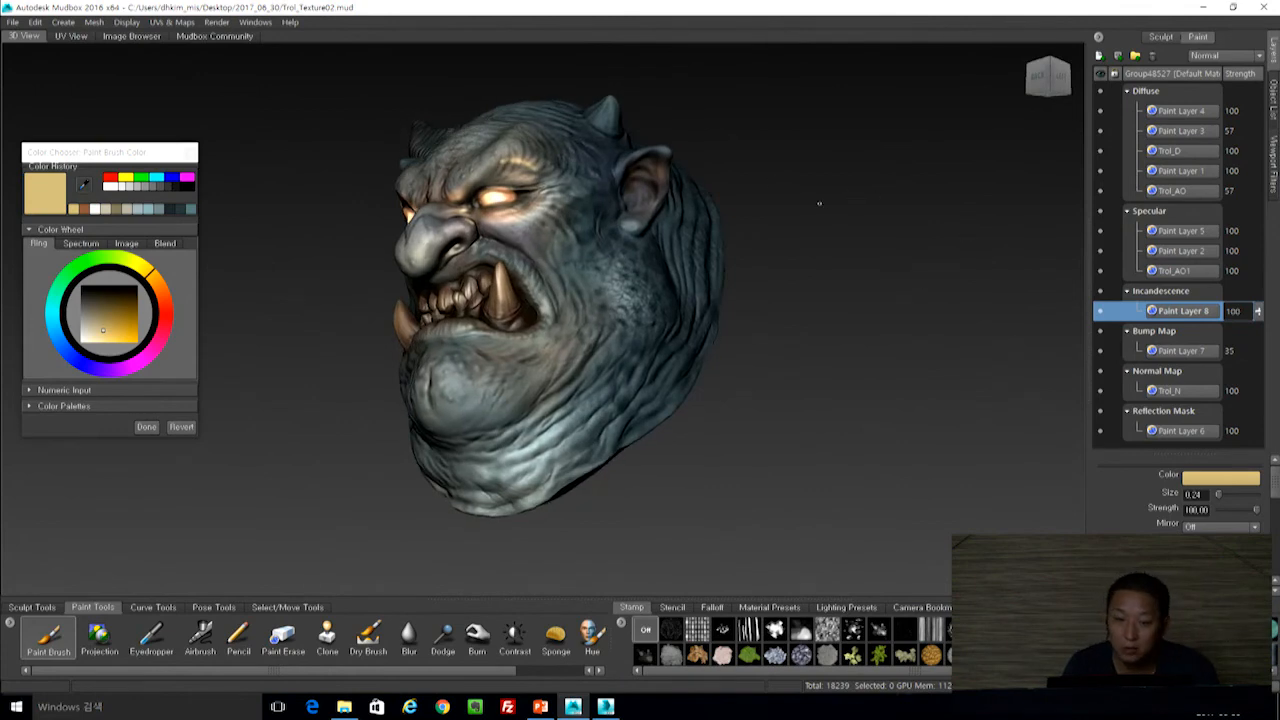
{"action": "left_click_drag", "start_coordinate": [819, 203], "coordinate": [803, 296], "text": "alt"}
{"action": "right_click_drag", "start_coordinate": [803, 296], "coordinate": [920, 305], "text": "alt"}
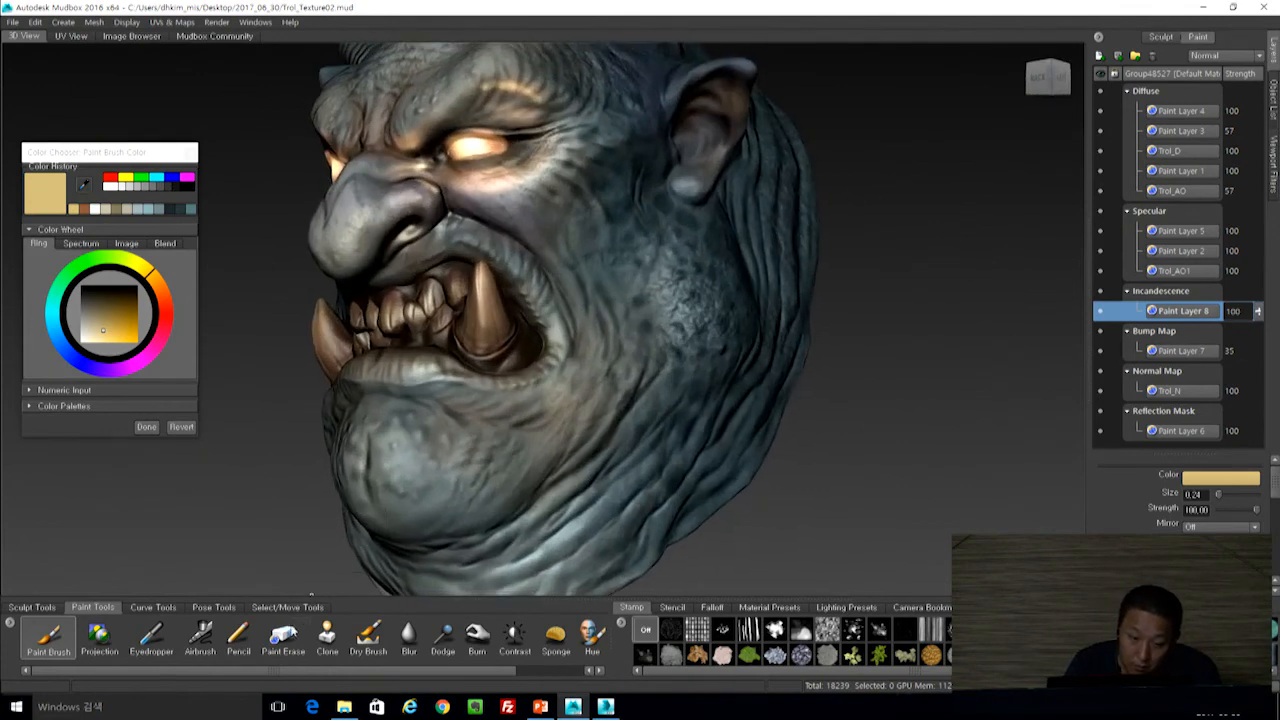
{"action": "left_click", "coordinate": [283, 638]}
{"action": "left_click_drag", "start_coordinate": [507, 147], "coordinate": [495, 152]}
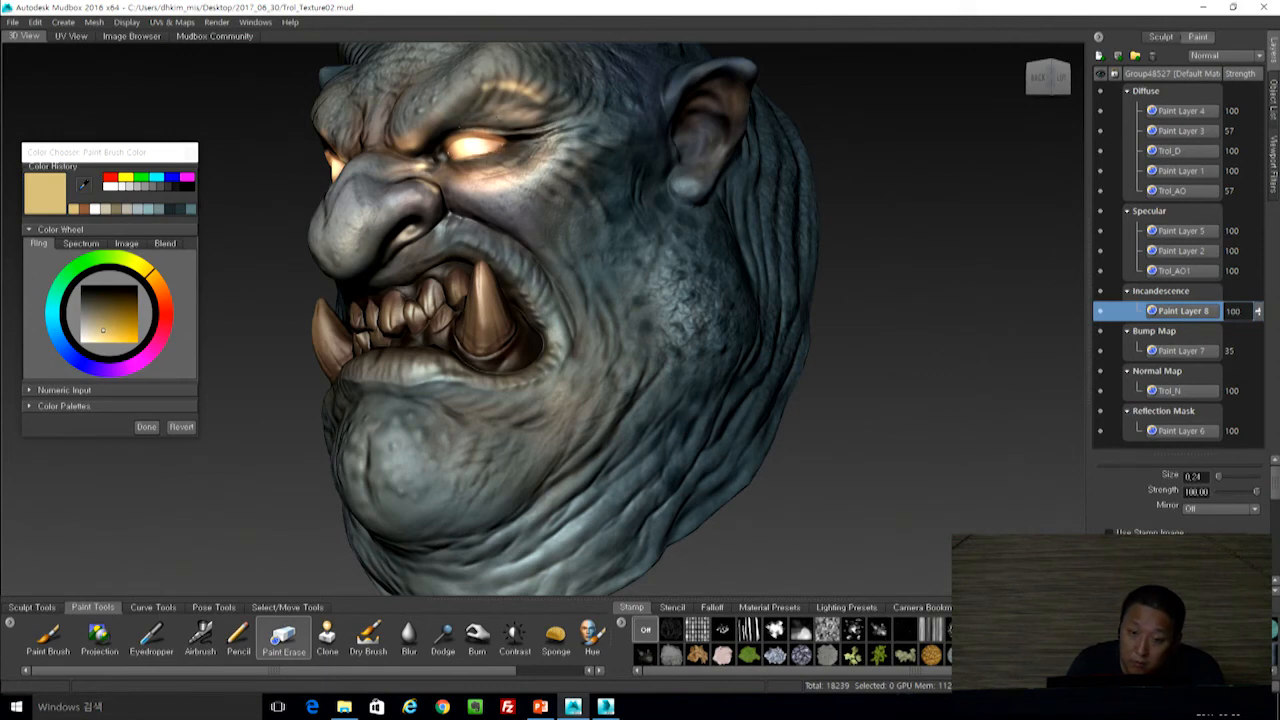
Soften the glow on the skin around both eyes with Paint Erase at size 0.77 and strength 2.34.
{"action": "left_click_drag", "start_coordinate": [320, 245], "coordinate": [530, 248], "text": "alt"}
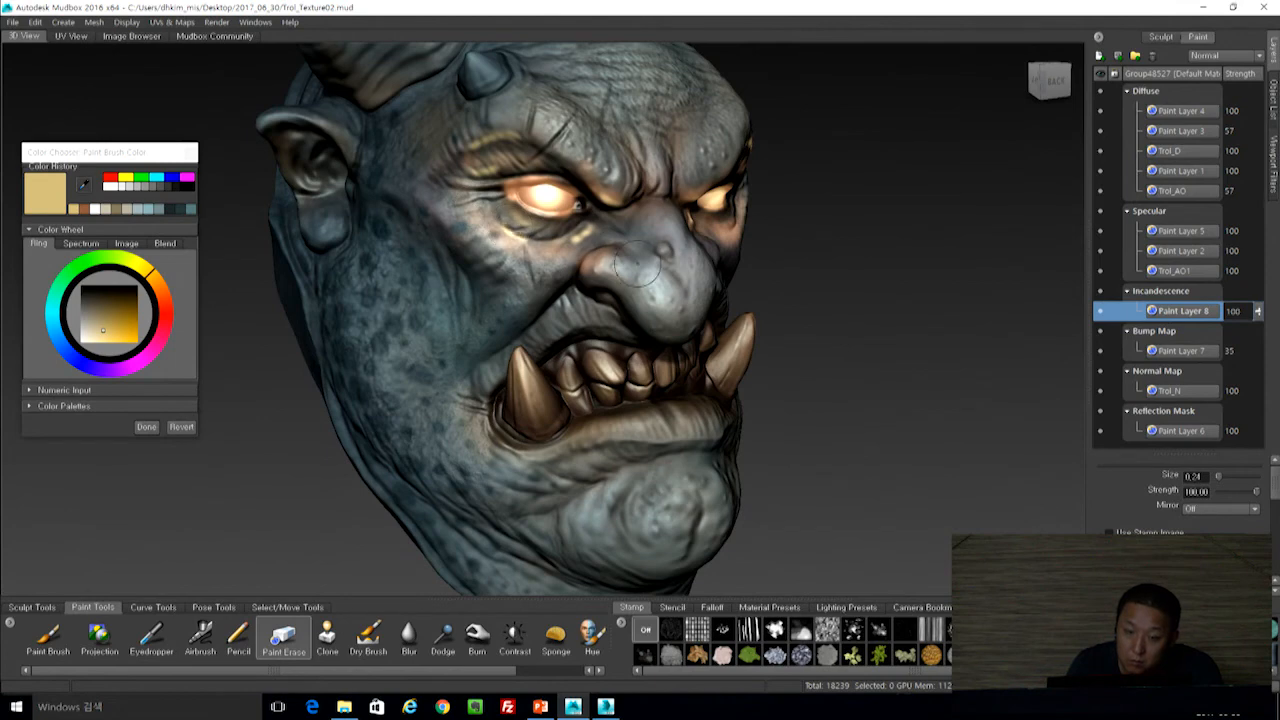
{"action": "left_click_drag", "start_coordinate": [610, 267], "coordinate": [524, 207], "text": "alt"}
{"action": "left_click_drag", "start_coordinate": [613, 266], "coordinate": [539, 200], "text": "alt"}
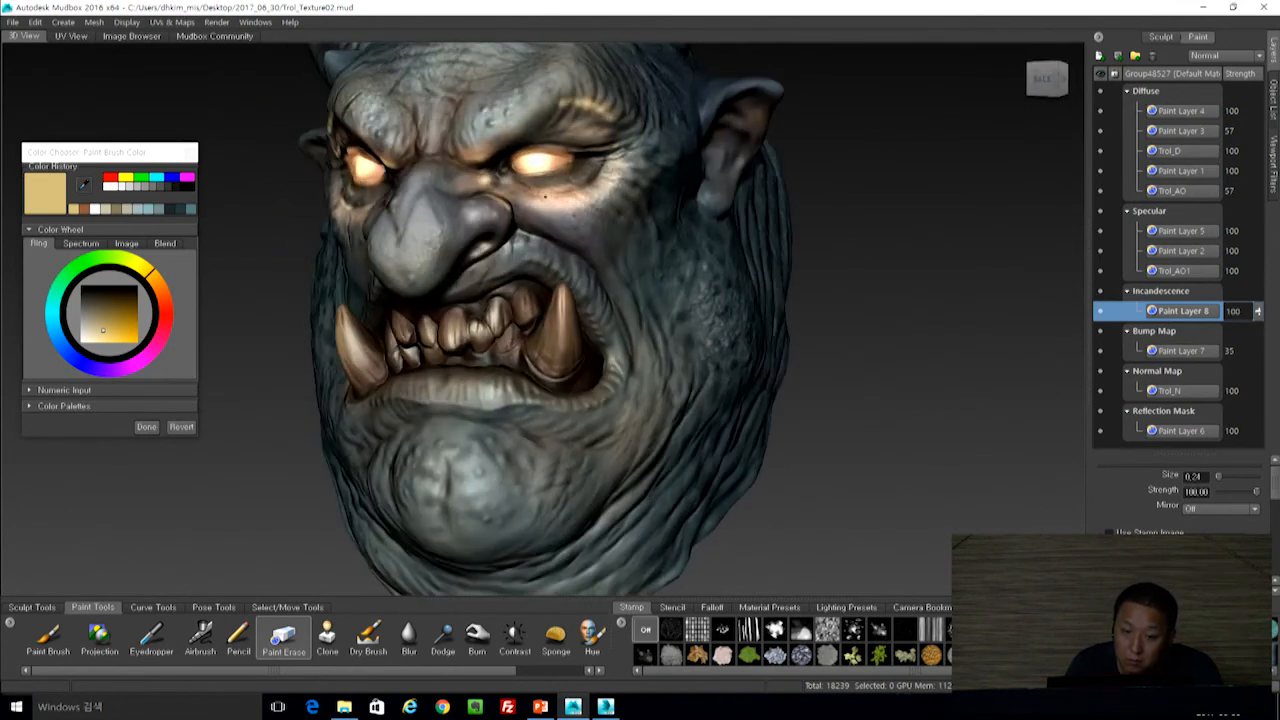
{"action": "mouse_move", "coordinate": [545, 188]}
{"action": "left_mouse_down", "text": "alt"}
{"action": "mouse_move", "coordinate": [648, 175]}
{"action": "mouse_move", "coordinate": [640, 156]}
{"action": "mouse_move", "coordinate": [594, 137]}
{"action": "left_mouse_up", "text": "alt"}
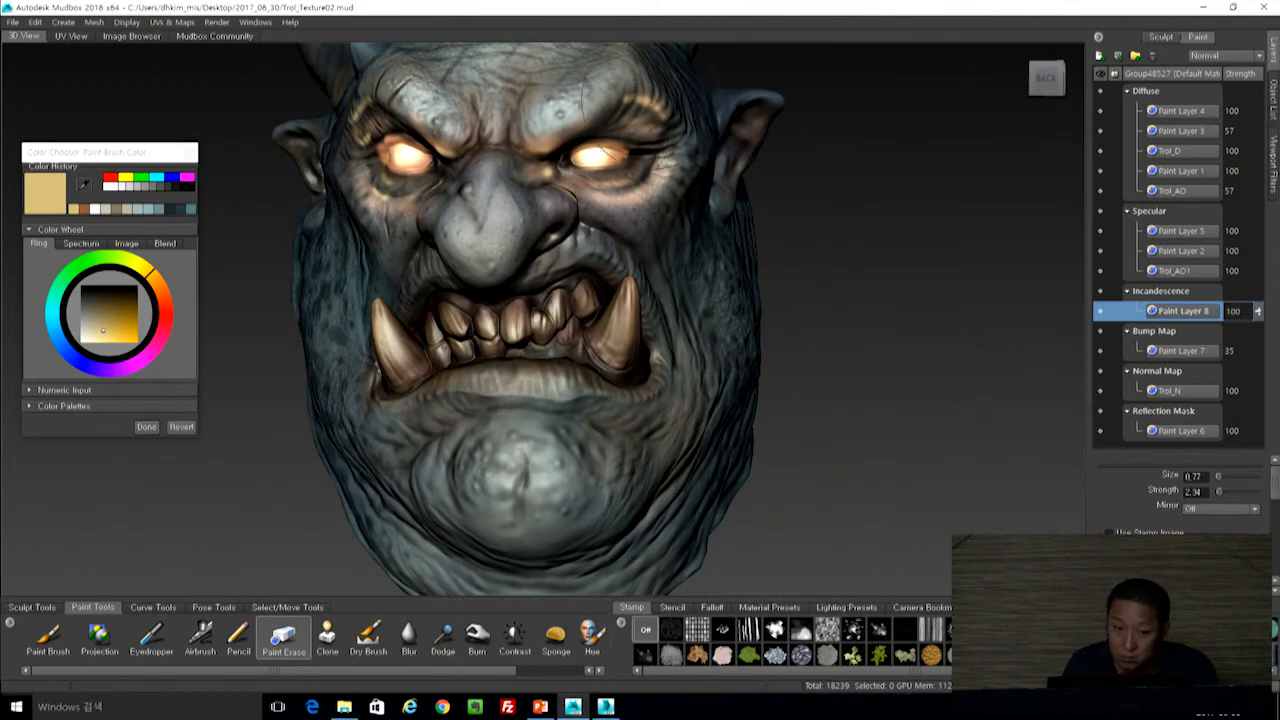
Reduce the strength of the incandescence layer to 94.
{"action": "mouse_move", "coordinate": [1258, 312]}
{"action": "left_mouse_down"}
{"action": "mouse_move", "coordinate": [1260, 343]}
{"action": "mouse_move", "coordinate": [1262, 315]}
{"action": "left_mouse_up"}
{"action": "mouse_move", "coordinate": [905, 290]}
{"action": "left_mouse_down", "text": "alt"}
{"action": "mouse_move", "coordinate": [905, 347]}
{"action": "mouse_move", "coordinate": [905, 313]}
{"action": "left_mouse_up", "text": "alt"}
{"action": "mouse_move", "coordinate": [924, 284]}
{"action": "middle_mouse_down"}
{"action": "mouse_move", "coordinate": [606, 308]}
{"action": "mouse_move", "coordinate": [885, 301]}
{"action": "middle_mouse_up"}
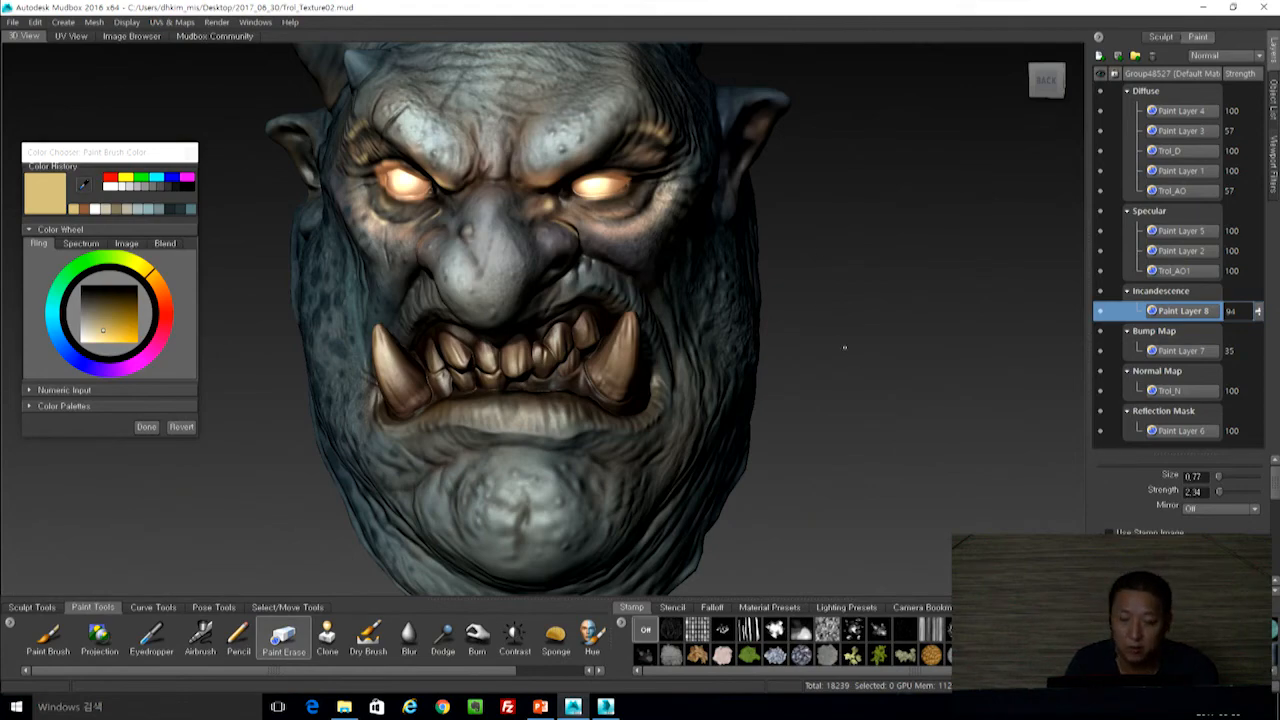
Paint a pale yellow glow inside the ears with the Paint Brush at size 0.77 and strength 100.
{"action": "left_click_drag", "start_coordinate": [867, 319], "coordinate": [767, 264], "text": "alt"}
{"action": "scroll", "coordinate": [934, 389], "scroll_direction": "down", "scroll_amount": 4}
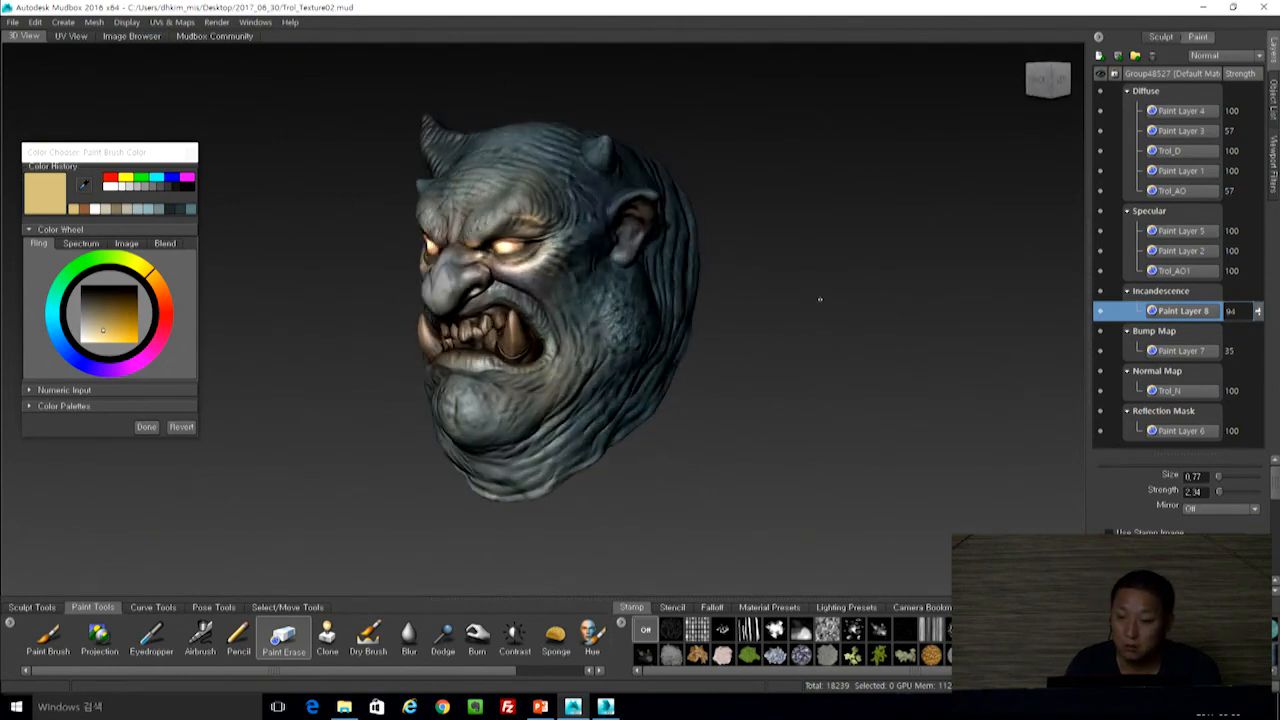
{"action": "left_click_drag", "start_coordinate": [767, 264], "coordinate": [762, 267], "text": "alt"}
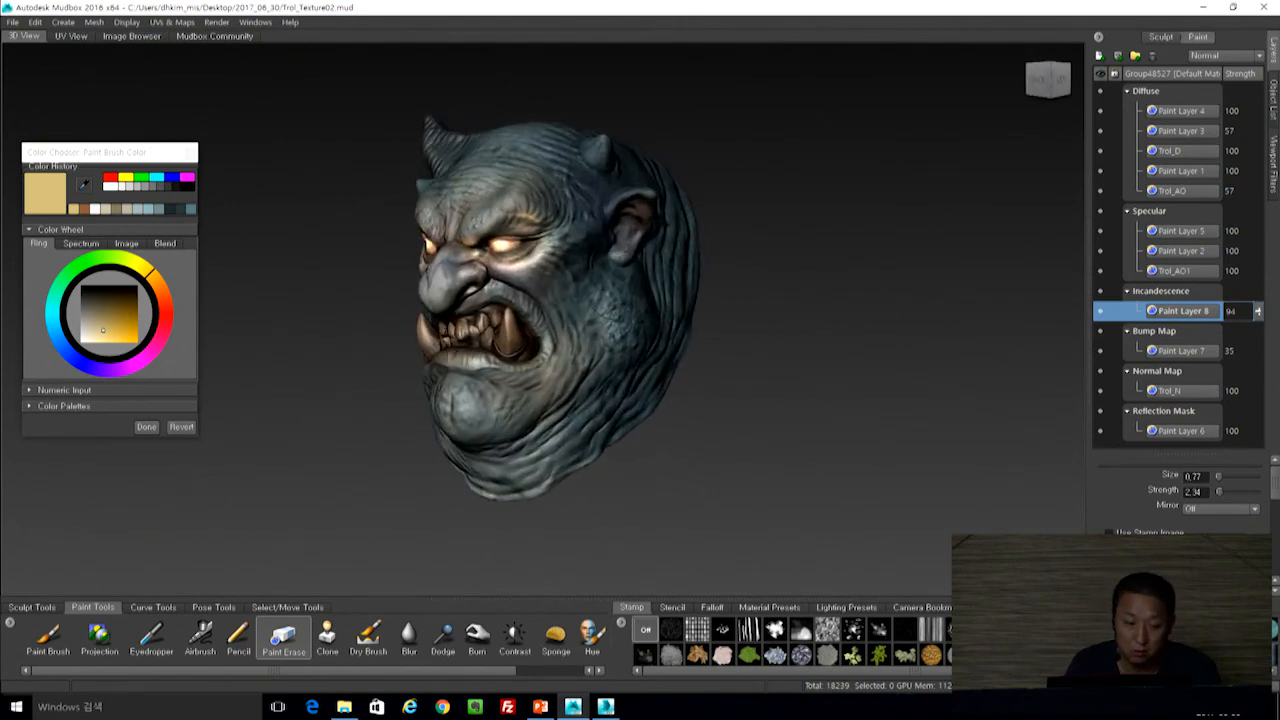
{"action": "left_click", "coordinate": [48, 638]}
{"action": "mouse_move", "coordinate": [662, 268]}
{"action": "left_mouse_down", "text": "alt"}
{"action": "mouse_move", "coordinate": [606, 230]}
{"action": "mouse_move", "coordinate": [762, 226]}
{"action": "left_mouse_up", "text": "alt"}
{"action": "left_click_drag", "start_coordinate": [430, 220], "coordinate": [434, 230]}
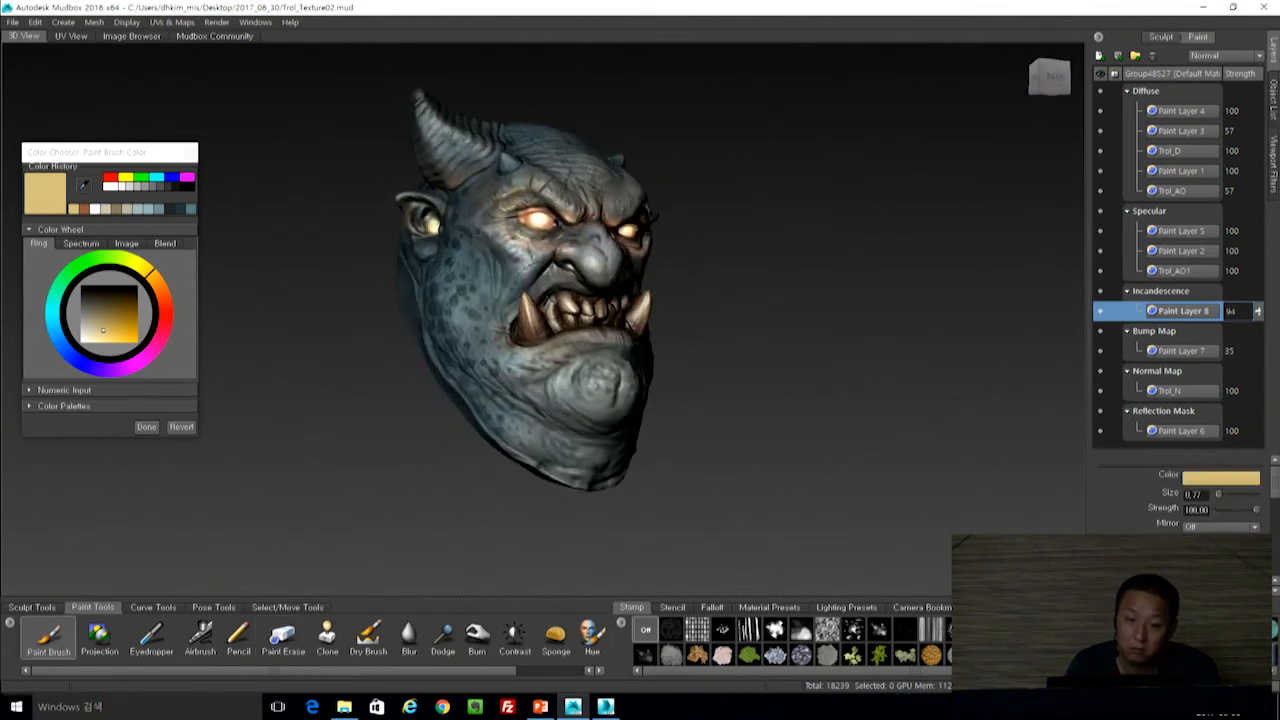
Paint an orange-brown glow on the teeth and gums with the brush at size 0.30.
{"action": "left_click_drag", "start_coordinate": [530, 262], "coordinate": [496, 266], "text": "alt"}
{"action": "right_click_drag", "start_coordinate": [496, 266], "coordinate": [590, 270], "text": "alt"}
{"action": "left_click_drag", "start_coordinate": [163, 288], "coordinate": [106, 319]}
{"action": "left_click", "coordinate": [109, 318]}
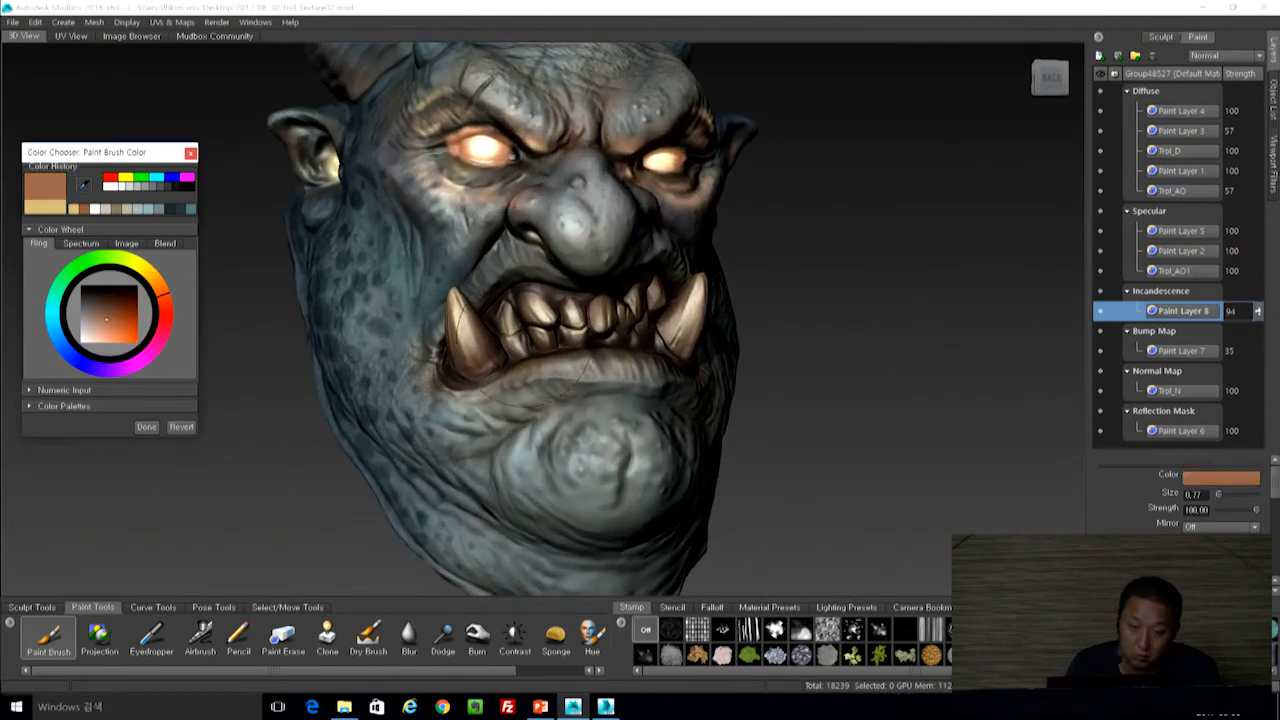
{"action": "left_click_drag", "start_coordinate": [513, 326], "coordinate": [513, 332]}
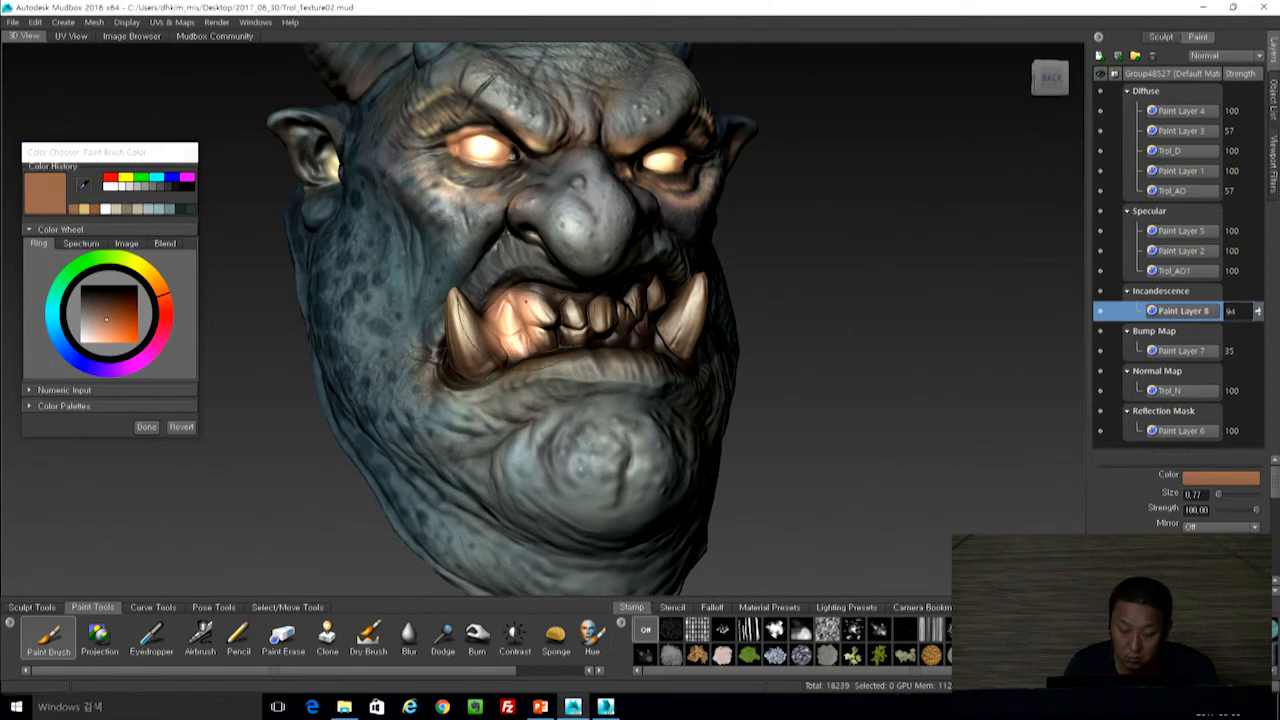
{"action": "key", "text": "ctrl+z"}
{"action": "left_click_drag", "start_coordinate": [564, 241], "coordinate": [548, 241]}
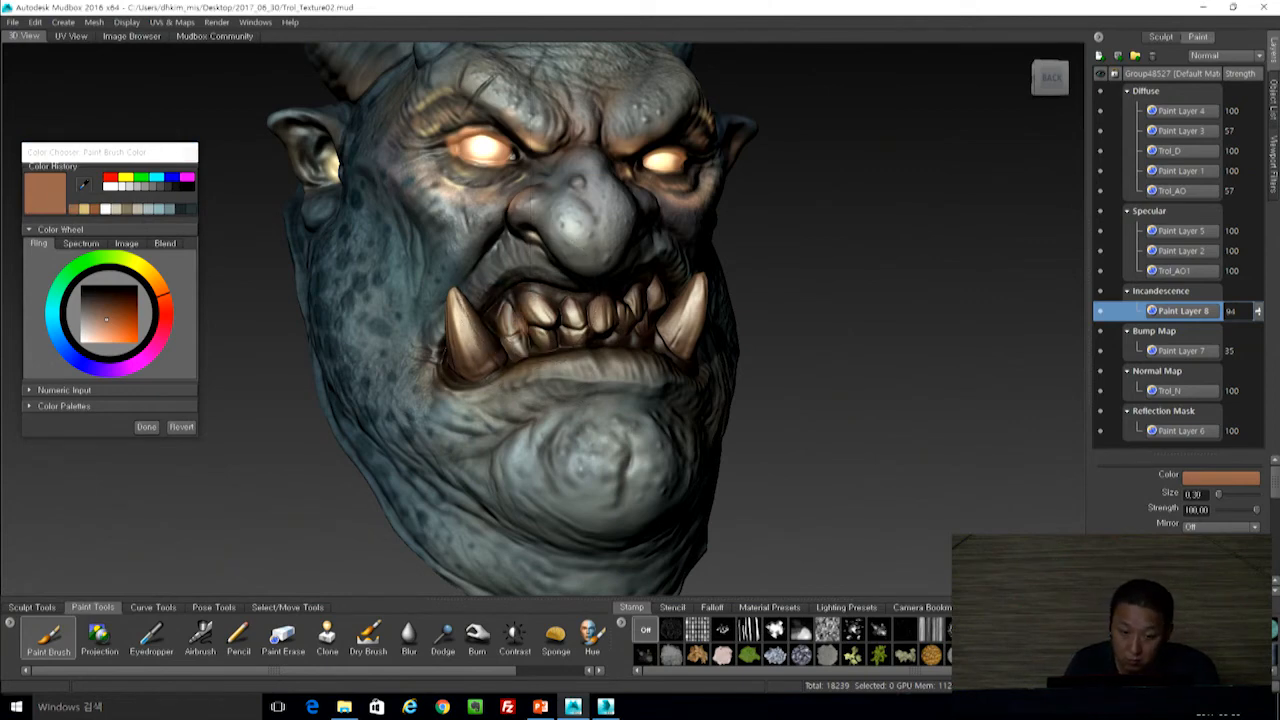
{"action": "left_click_drag", "start_coordinate": [557, 321], "coordinate": [562, 325]}
{"action": "left_click_drag", "start_coordinate": [685, 316], "coordinate": [590, 335], "text": "alt"}
{"action": "mouse_move", "coordinate": [500, 347]}
{"action": "left_mouse_down"}
{"action": "mouse_move", "coordinate": [509, 358]}
{"action": "mouse_move", "coordinate": [583, 325]}
{"action": "mouse_move", "coordinate": [640, 322]}
{"action": "left_mouse_up"}
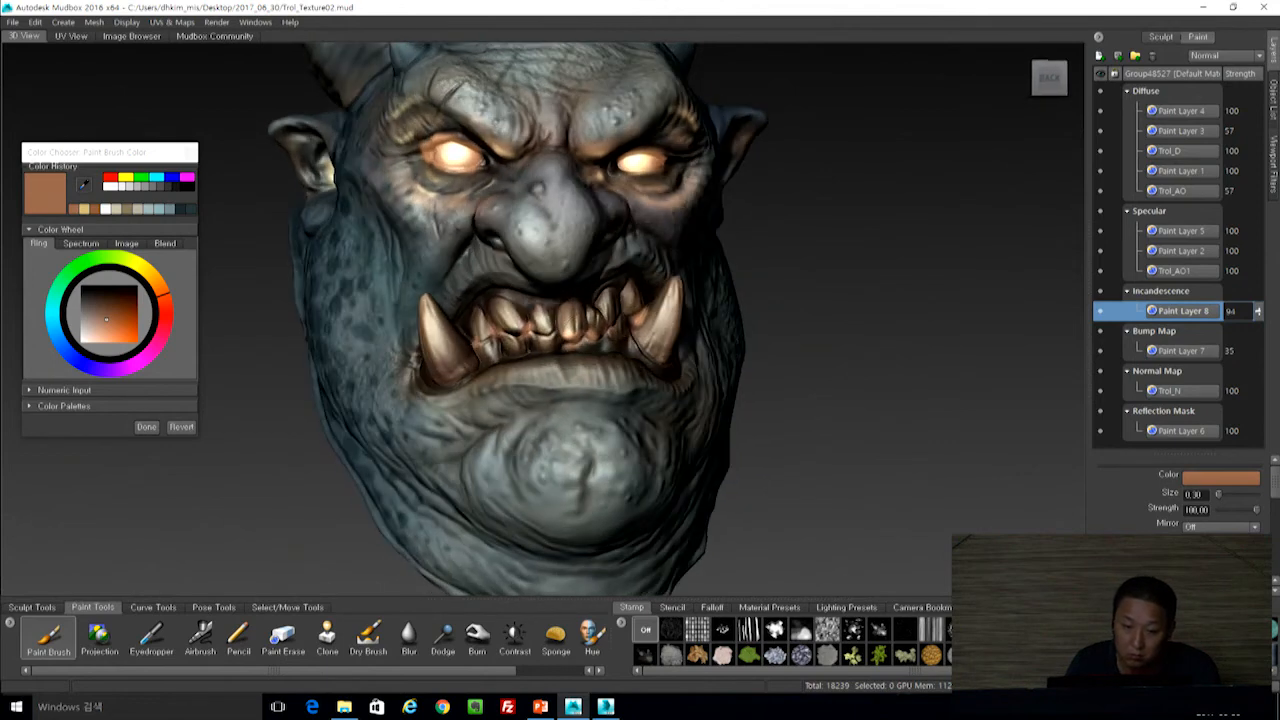
Add finer orange-brown glow strokes between the teeth with the brush at size 0.18.
{"action": "key", "text": "bracketleft"}
{"action": "key", "text": "bracketleft"}
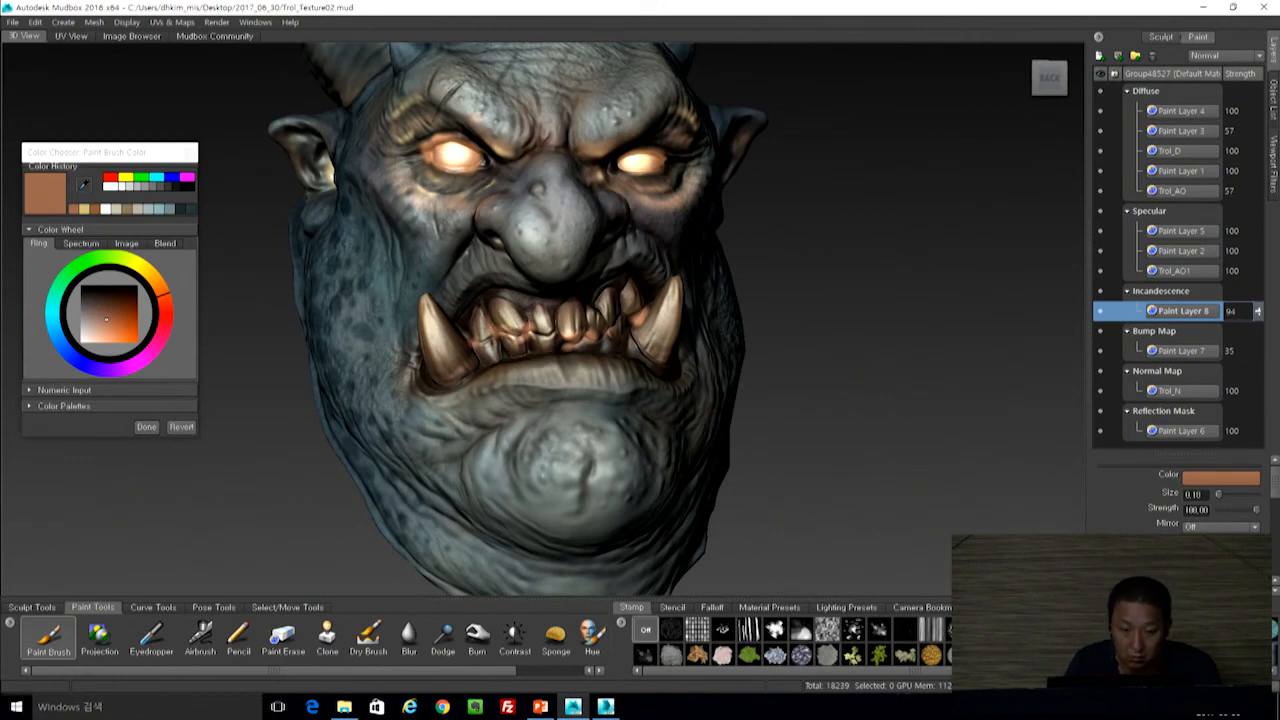
{"action": "left_click_drag", "start_coordinate": [514, 336], "coordinate": [458, 343], "text": "alt"}
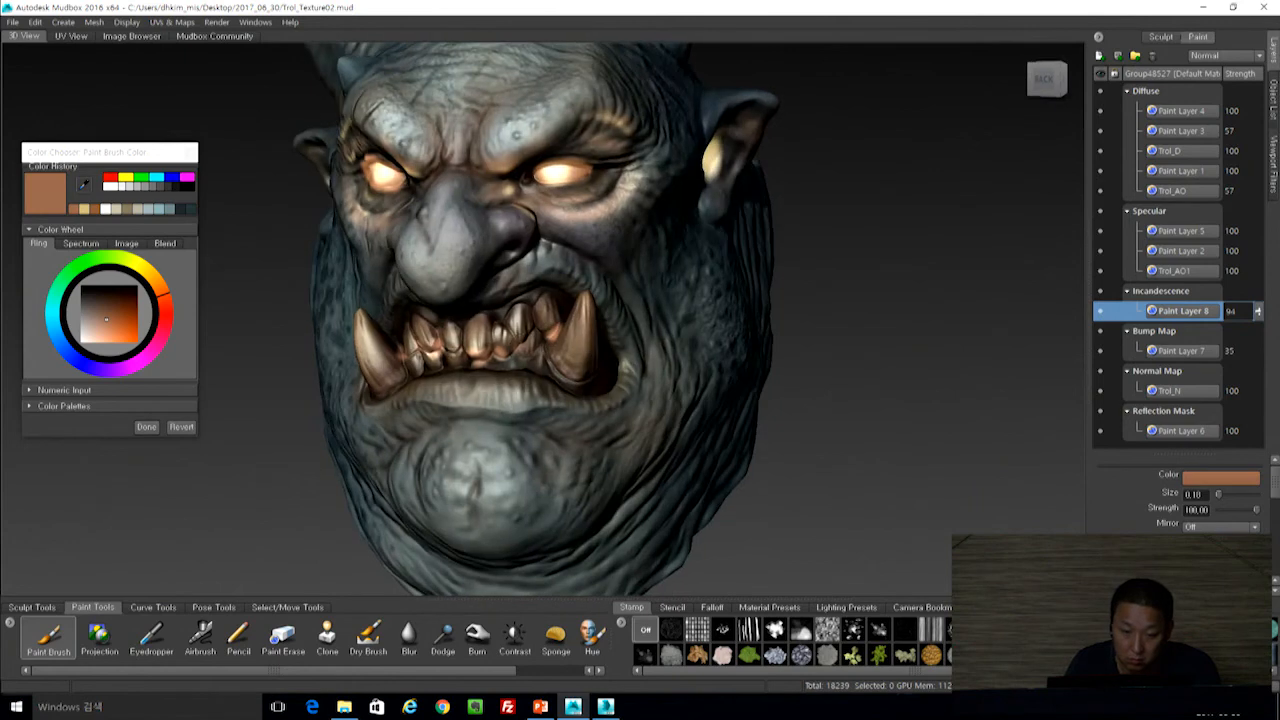
{"action": "left_click_drag", "start_coordinate": [458, 343], "coordinate": [432, 346], "text": "alt"}
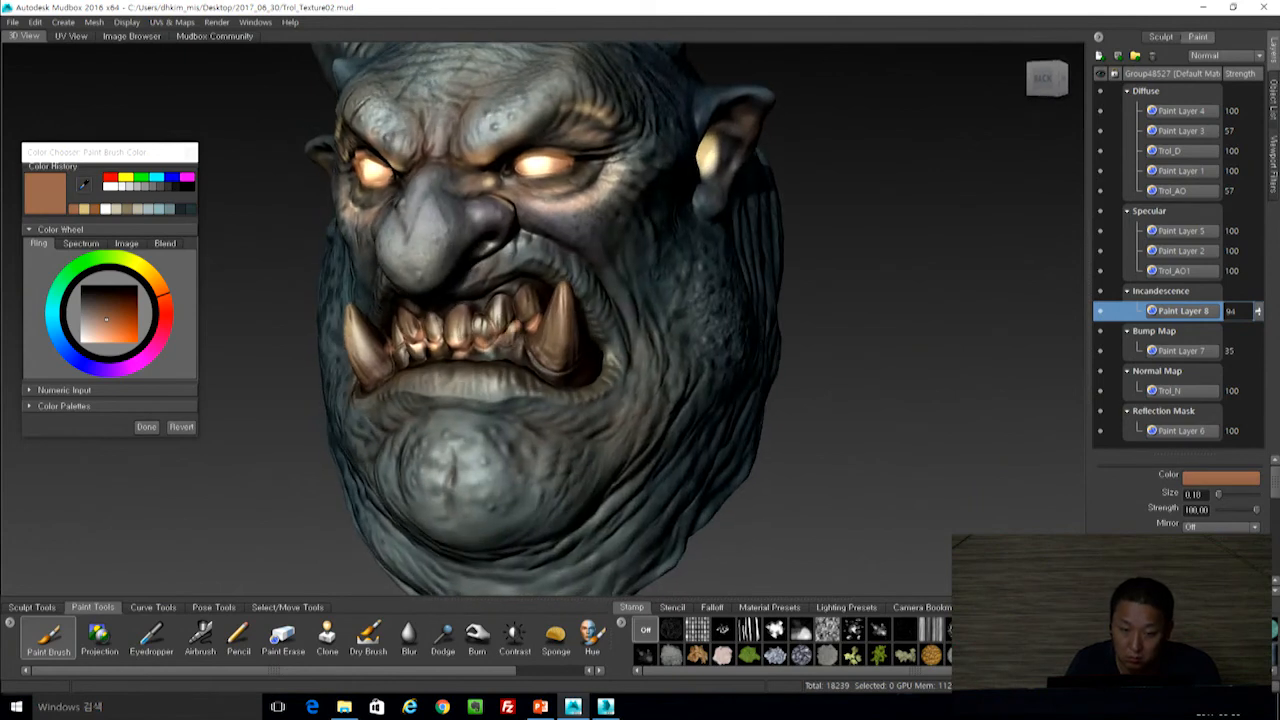
{"action": "left_click_drag", "start_coordinate": [432, 346], "coordinate": [600, 346], "text": "alt"}
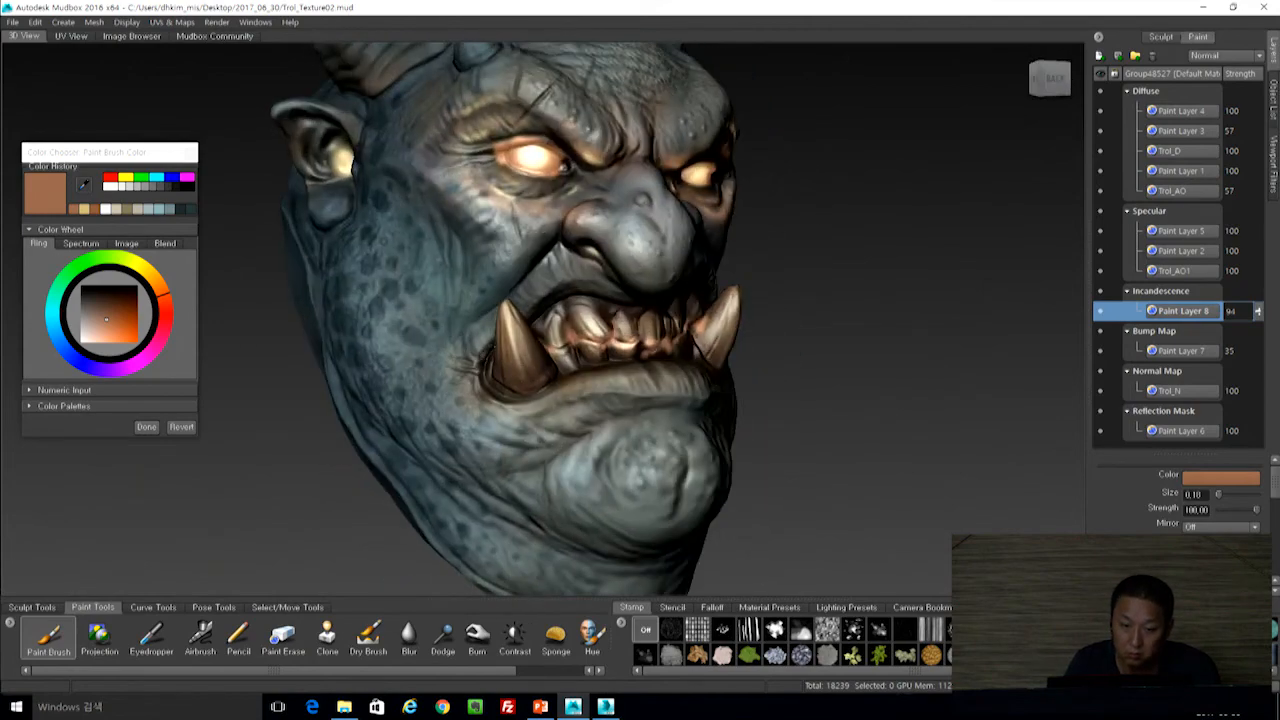
Examine the glowing eyes, ears and teeth from a distance, from the front and from both sides.
{"action": "scroll", "coordinate": [800, 300], "scroll_direction": "down", "scroll_amount": 5}
{"action": "left_click_drag", "start_coordinate": [820, 292], "coordinate": [752, 286], "text": "alt"}
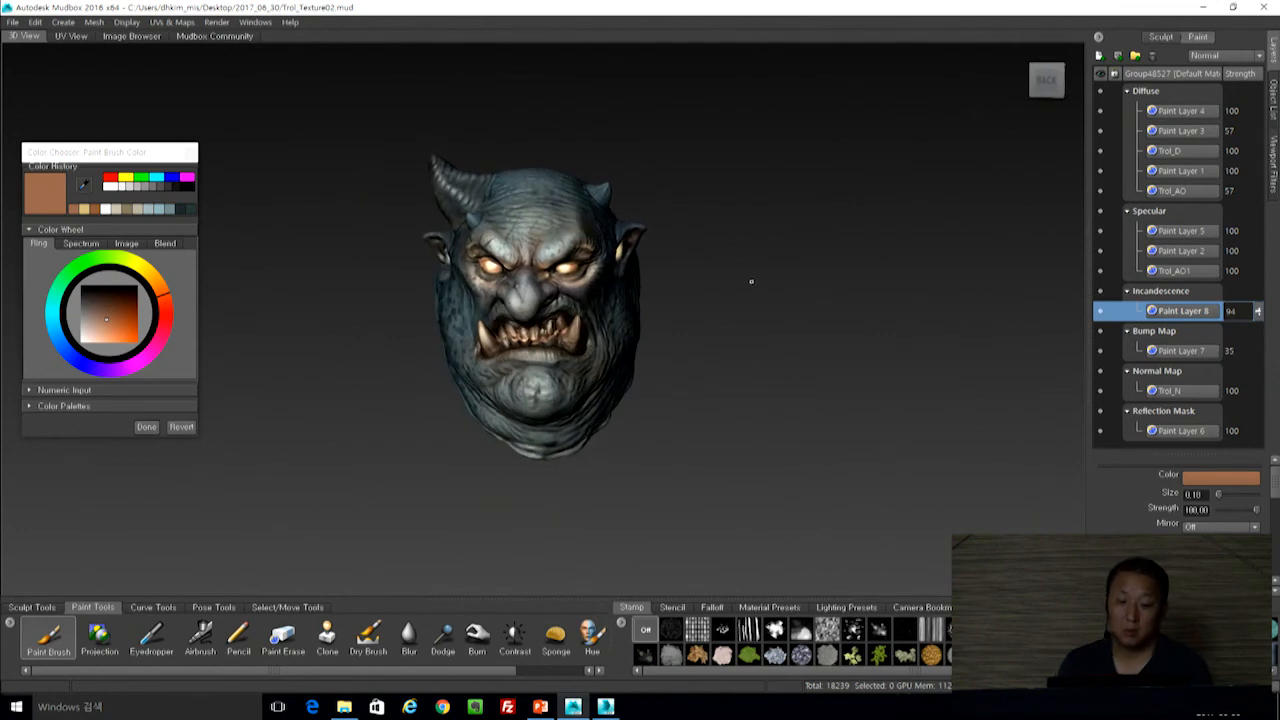
{"action": "middle_click_drag", "start_coordinate": [701, 326], "coordinate": [719, 302]}
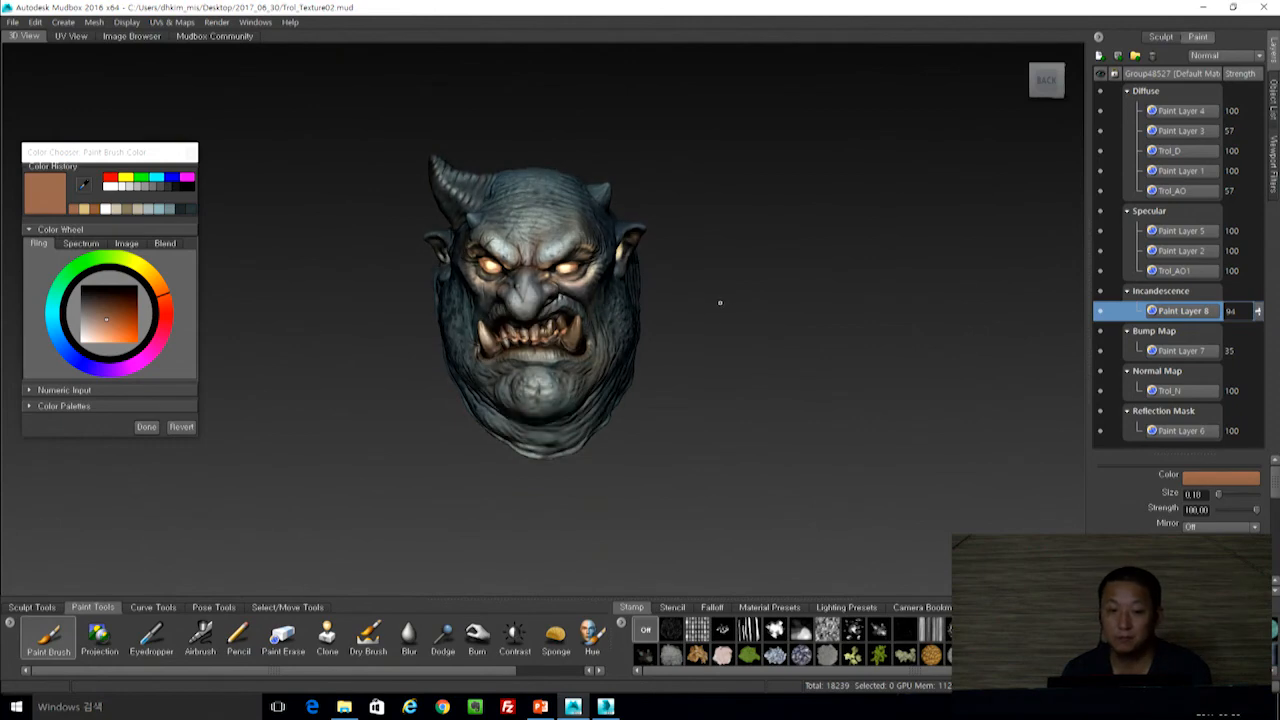
{"action": "right_click_drag", "start_coordinate": [698, 252], "coordinate": [743, 366], "text": "alt"}
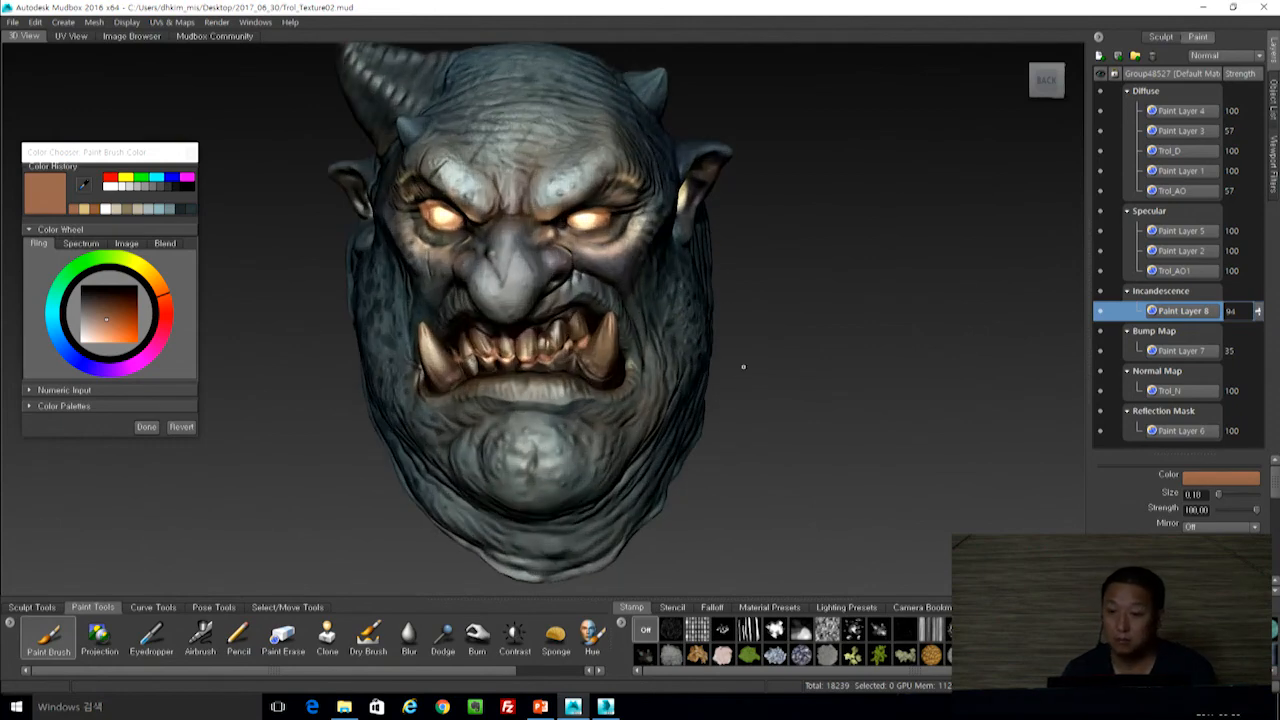
{"action": "left_click_drag", "start_coordinate": [880, 303], "coordinate": [710, 320], "text": "alt"}
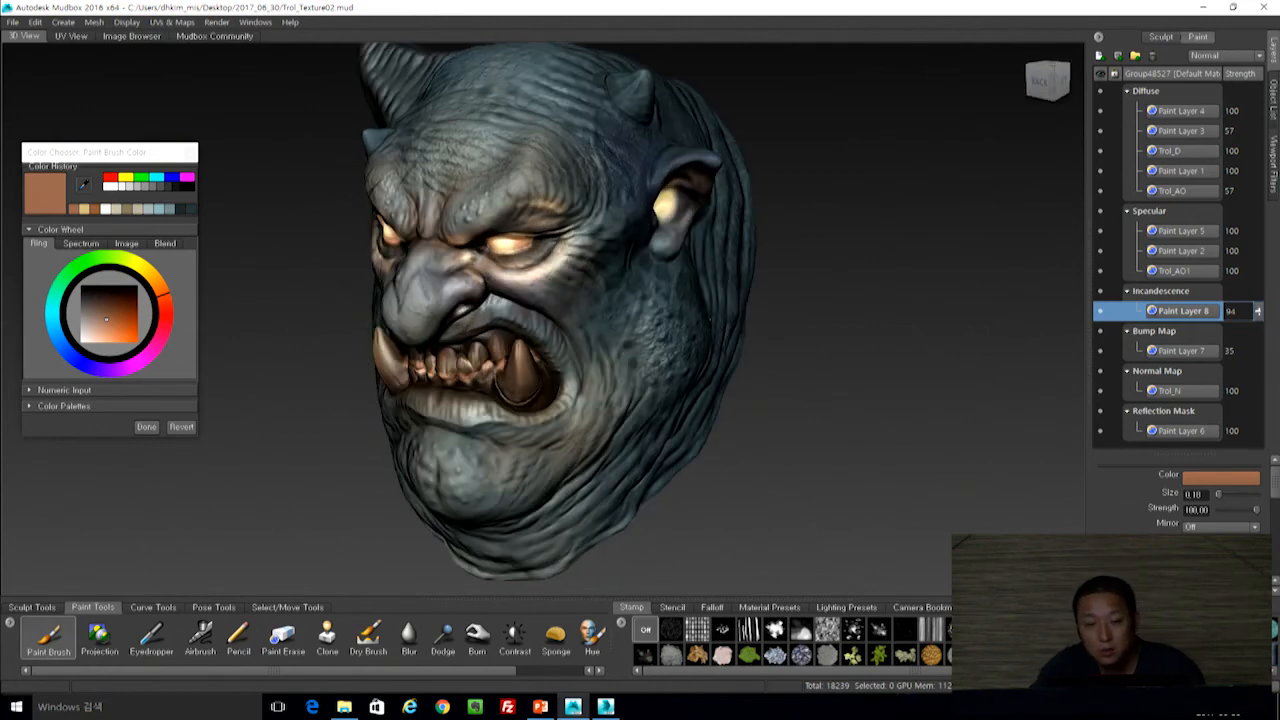
{"action": "left_click_drag", "start_coordinate": [911, 382], "coordinate": [996, 390], "text": "alt"}
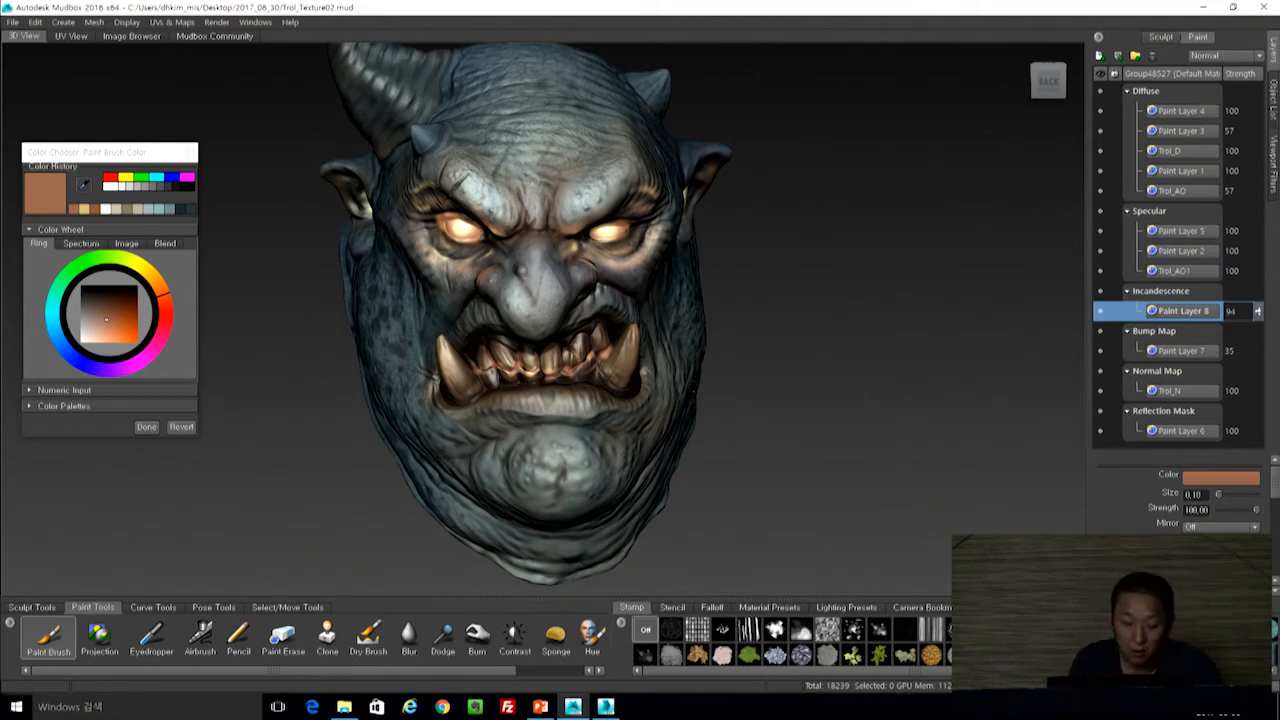
{"action": "left_click_drag", "start_coordinate": [760, 421], "coordinate": [975, 360], "text": "alt"}
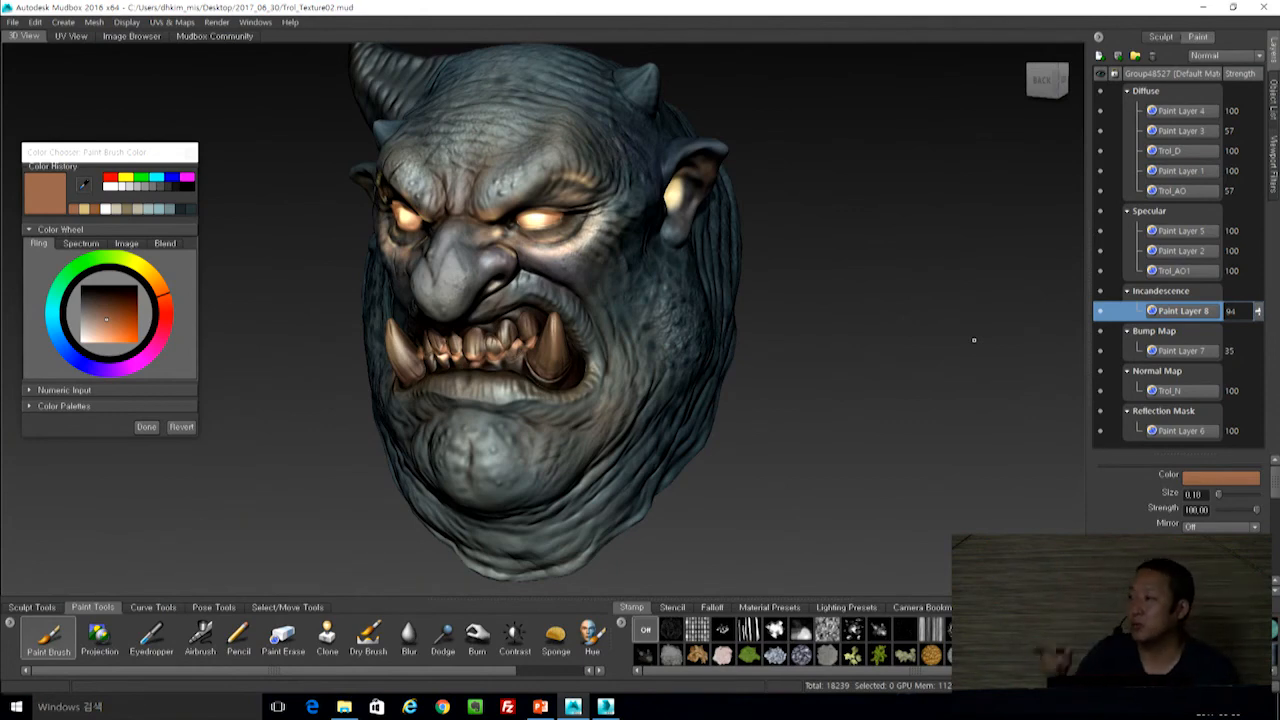
{"action": "left_click_drag", "start_coordinate": [766, 414], "coordinate": [682, 422], "text": "alt"}
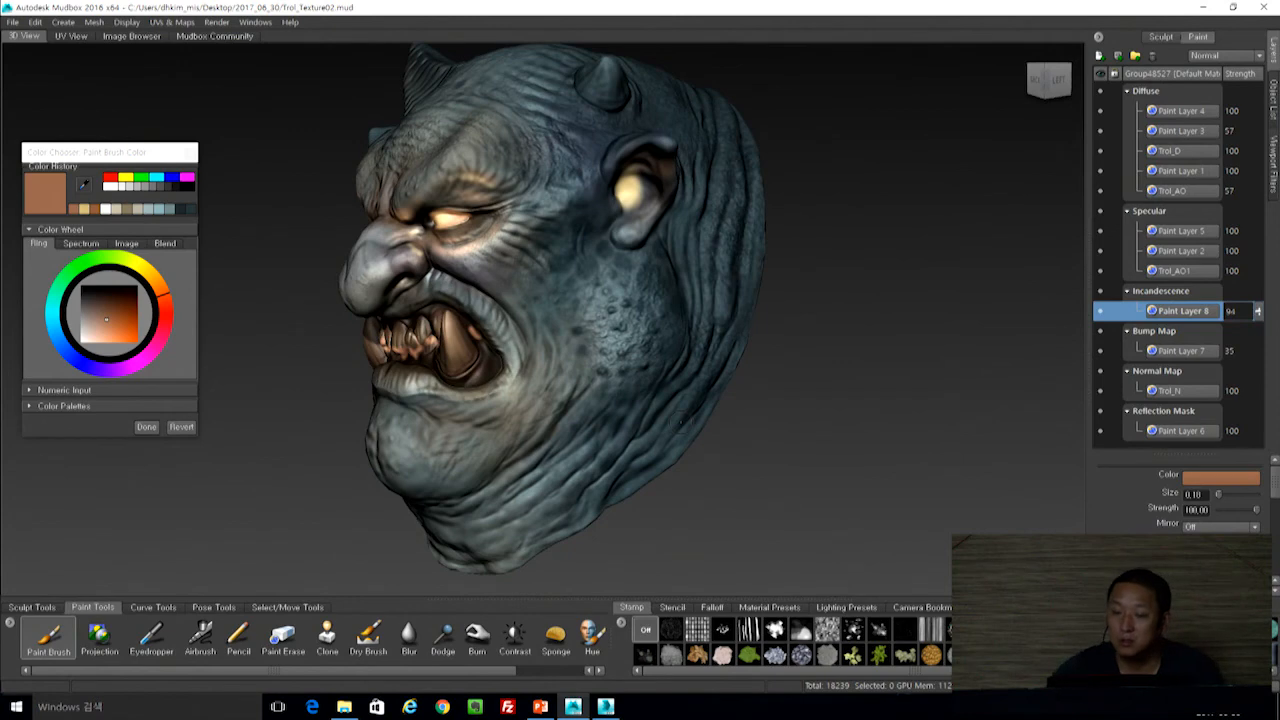
Create a new 1024 paint layer in the Opacity channel, saved as TIFF (8 bit, RGBA).
{"action": "left_click", "coordinate": [1101, 58]}
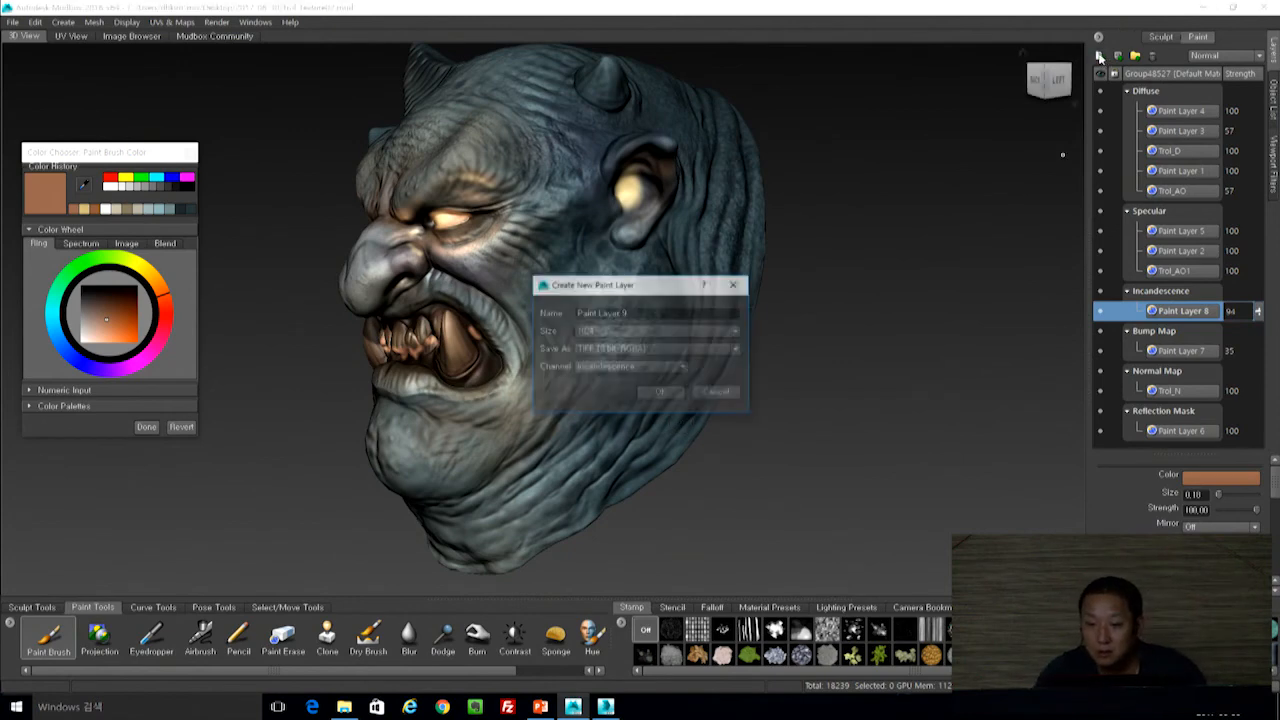
{"action": "left_click", "coordinate": [590, 368]}
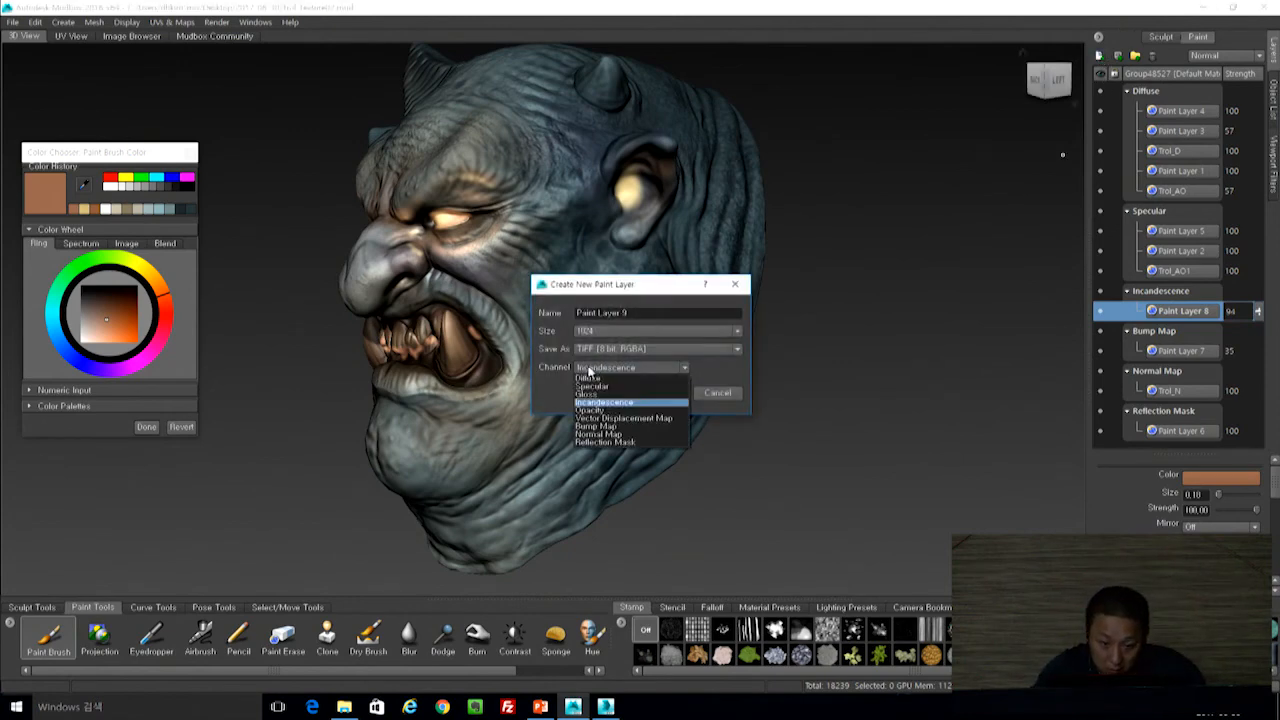
{"action": "left_click", "coordinate": [590, 410]}
{"action": "left_click", "coordinate": [659, 393]}
{"action": "left_click_drag", "start_coordinate": [740, 515], "coordinate": [802, 416], "text": "alt"}
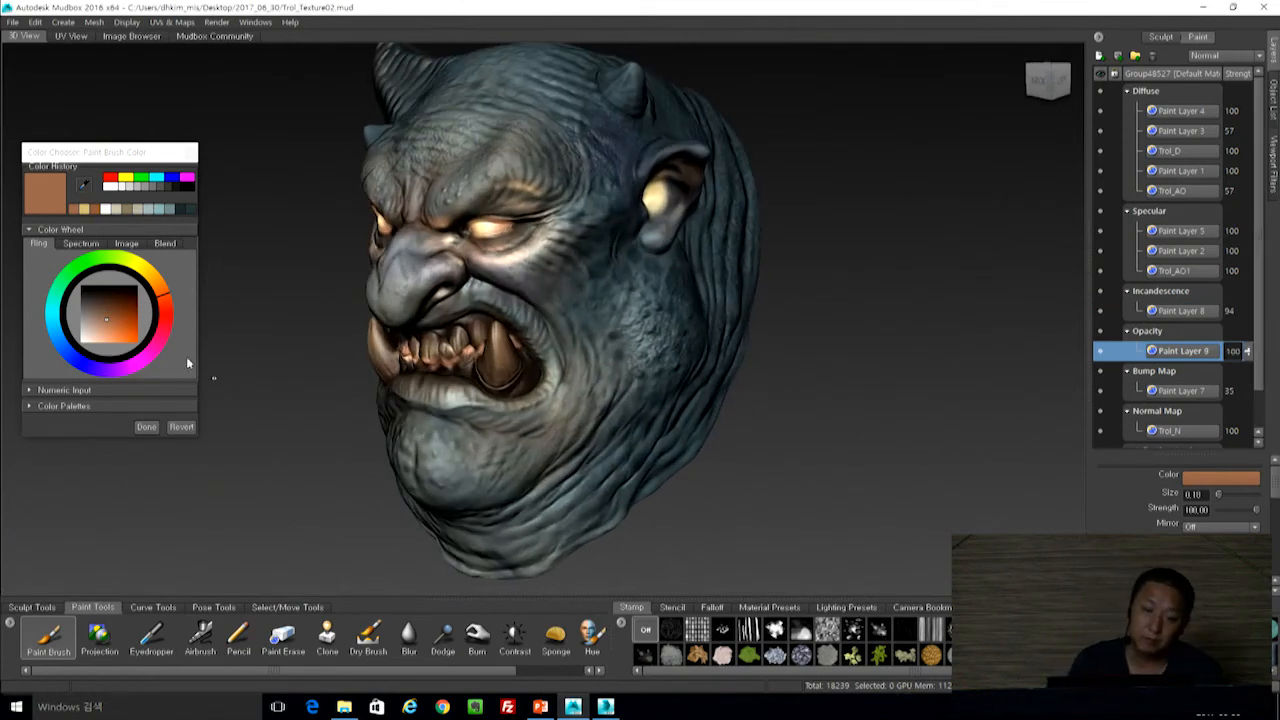
Set the brush colour to black and try an opacity stroke on the cheek below the ear.
{"action": "left_click_drag", "start_coordinate": [100, 303], "coordinate": [78, 284]}
{"action": "left_click_drag", "start_coordinate": [640, 330], "coordinate": [578, 325], "text": "alt"}
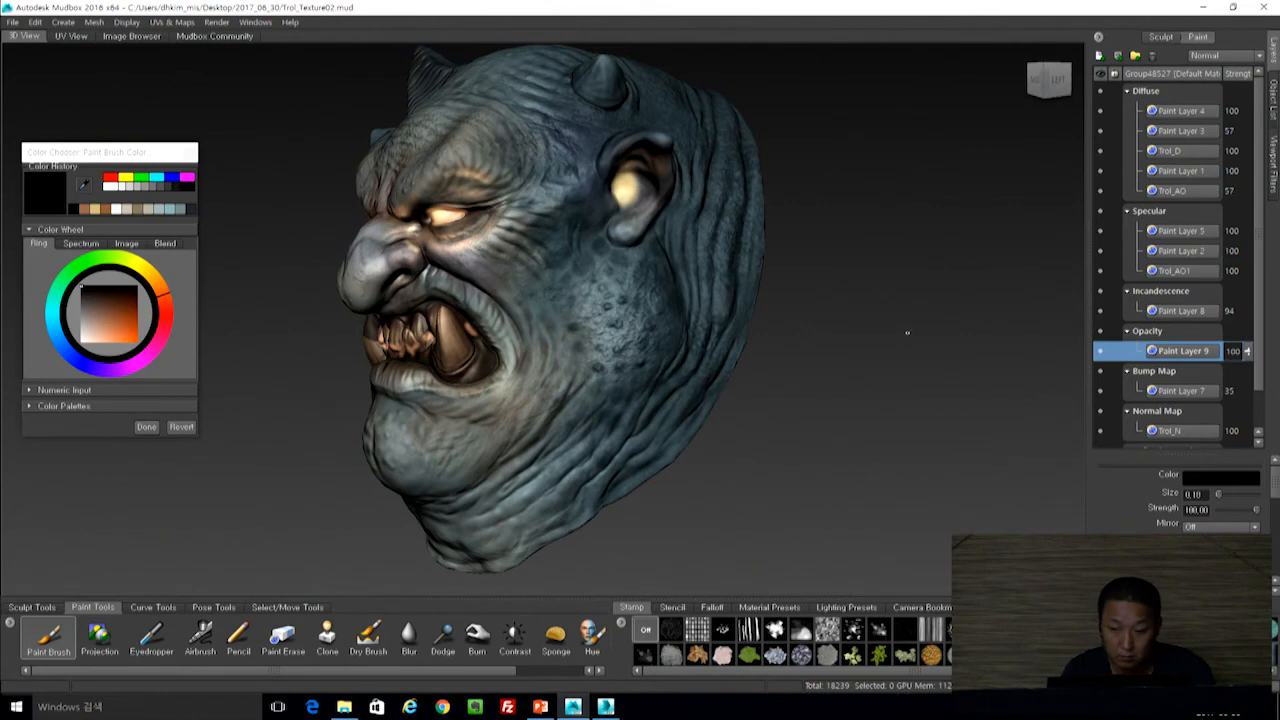
{"action": "key", "text": "b"}
{"action": "mouse_move", "coordinate": [590, 316]}
{"action": "left_mouse_down"}
{"action": "mouse_move", "coordinate": [621, 300]}
{"action": "mouse_move", "coordinate": [592, 378]}
{"action": "left_mouse_up"}
{"action": "left_click_drag", "start_coordinate": [846, 348], "coordinate": [905, 398], "text": "alt"}
{"action": "key", "text": "ctrl+z"}
{"action": "mouse_move", "coordinate": [800, 370]}
{"action": "right_mouse_down", "text": "alt"}
{"action": "mouse_move", "coordinate": [880, 370]}
{"action": "mouse_move", "coordinate": [800, 370]}
{"action": "right_mouse_up", "text": "alt"}
{"action": "left_click_drag", "start_coordinate": [800, 370], "coordinate": [720, 360], "text": "alt"}
{"action": "left_click_drag", "start_coordinate": [617, 294], "coordinate": [606, 296]}
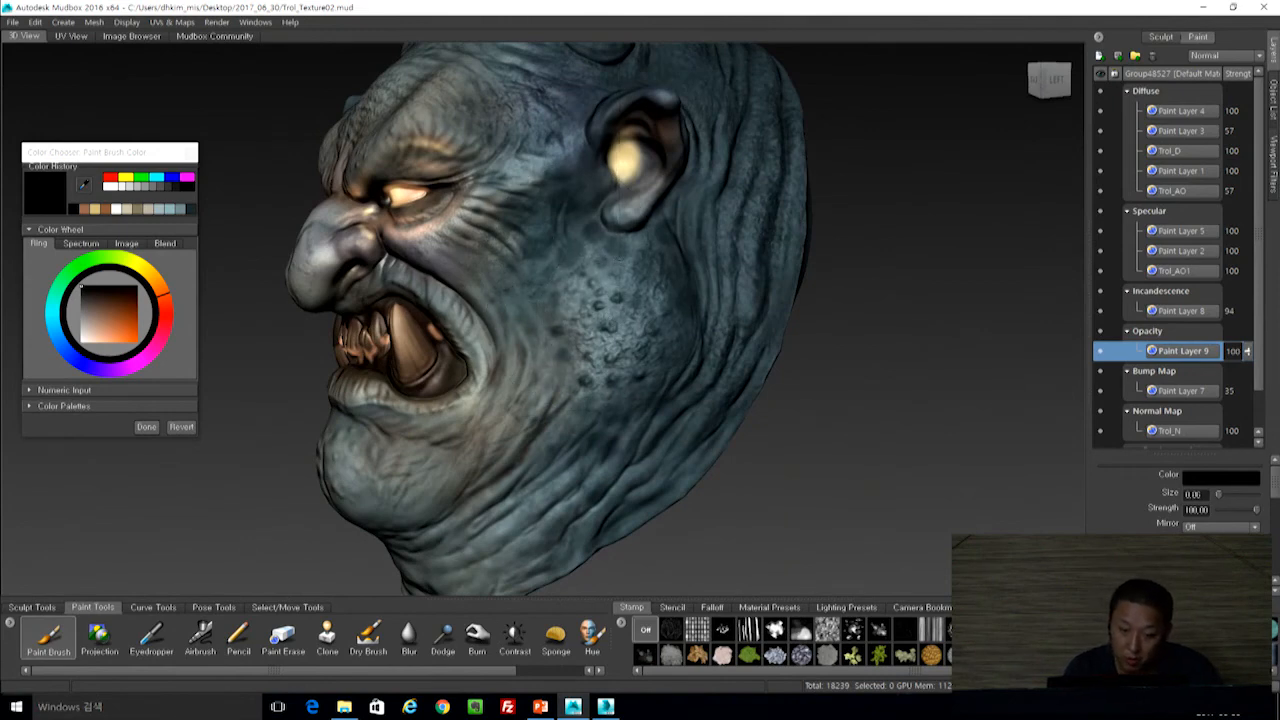
Hide the Specular, Incandescence, Bump Map and Normal Map channels, keeping Diffuse and Opacity shown.
{"action": "left_click_drag", "start_coordinate": [606, 296], "coordinate": [833, 275], "text": "alt"}
{"action": "left_click", "coordinate": [1100, 211]}
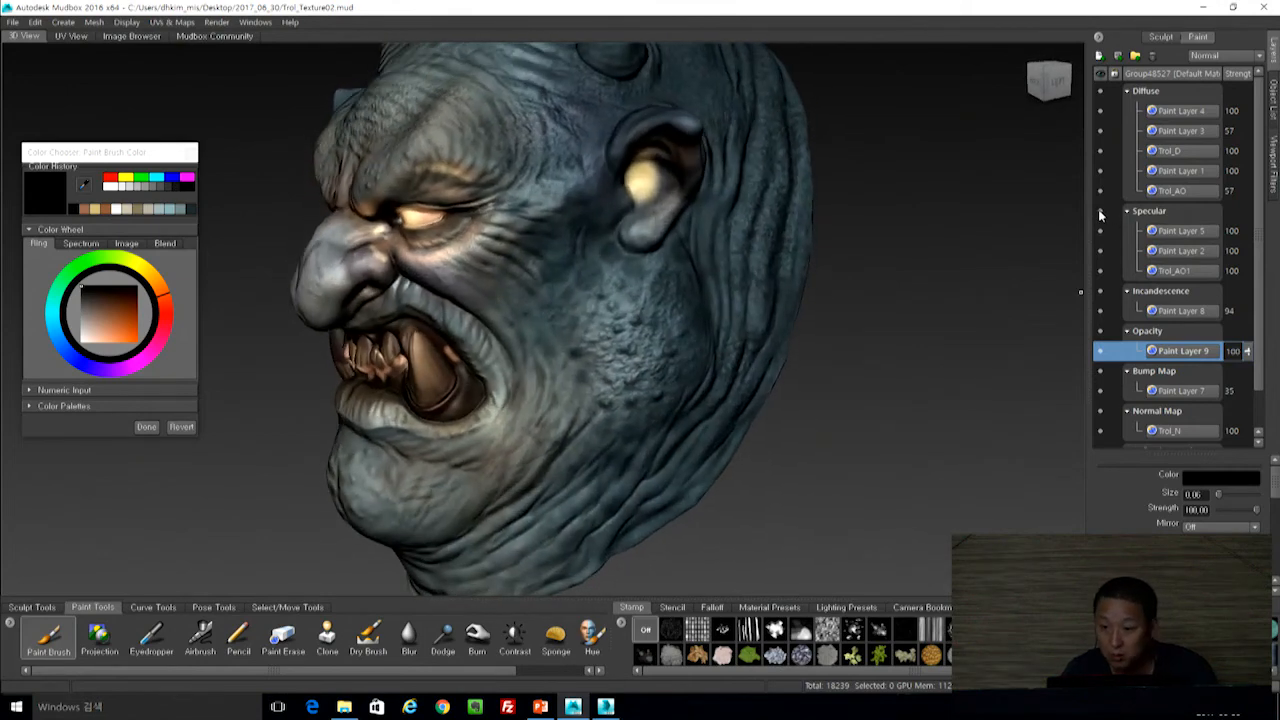
{"action": "left_click", "coordinate": [1100, 390]}
{"action": "left_click", "coordinate": [1100, 430]}
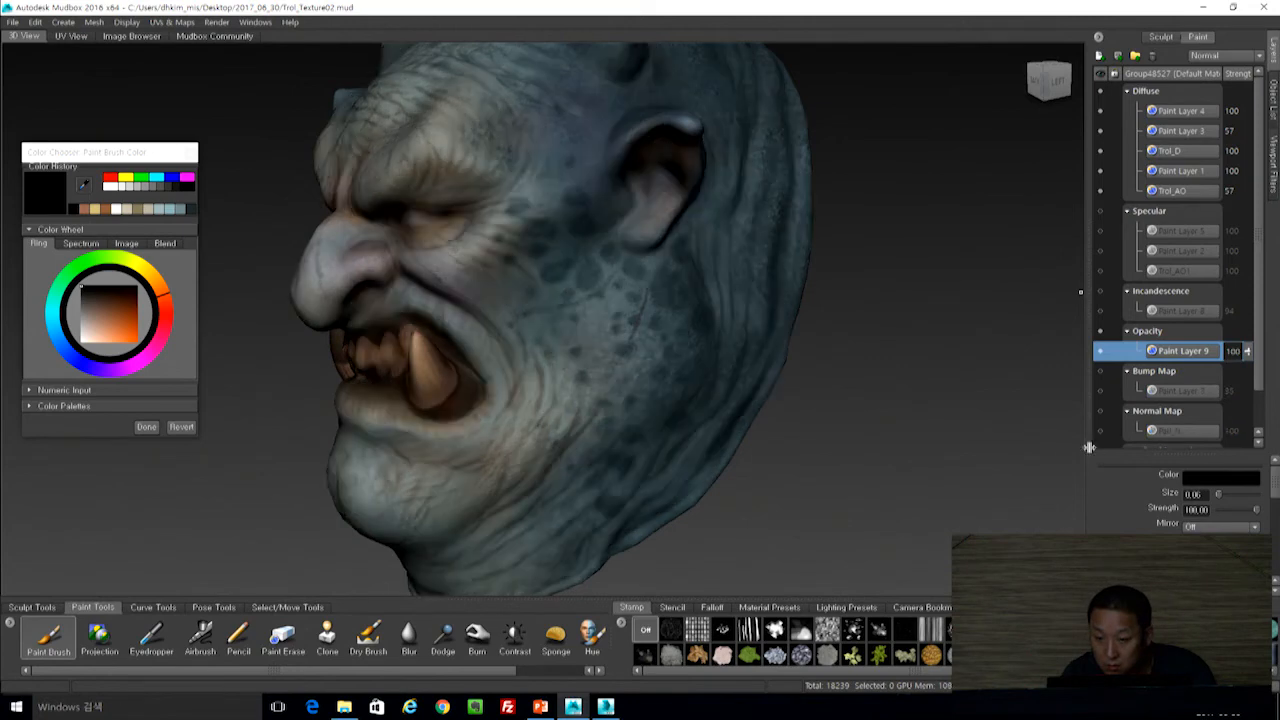
Paint two long black opacity streaks down the cheek below the ear with the brush at size 0.20.
{"action": "left_click_drag", "start_coordinate": [870, 400], "coordinate": [845, 398], "text": "alt"}
{"action": "left_click_drag", "start_coordinate": [569, 360], "coordinate": [587, 360]}
{"action": "left_click_drag", "start_coordinate": [656, 246], "coordinate": [564, 420]}
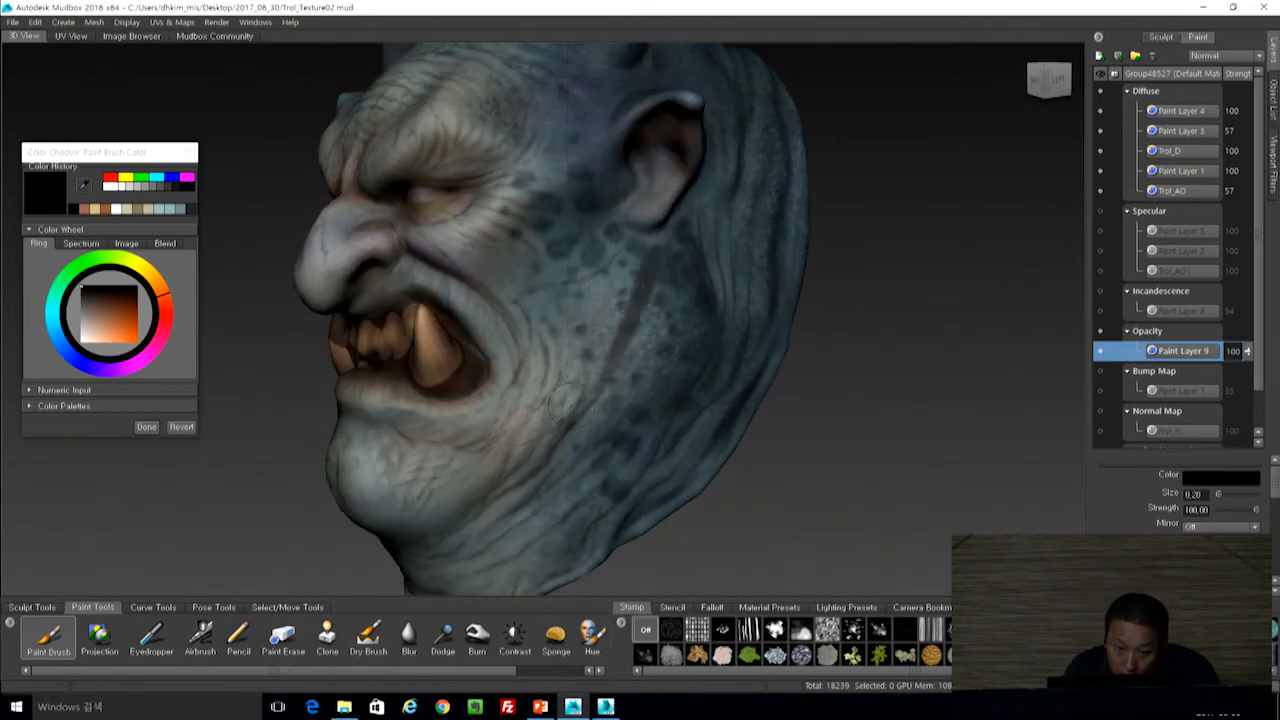
{"action": "left_click_drag", "start_coordinate": [642, 328], "coordinate": [582, 425]}
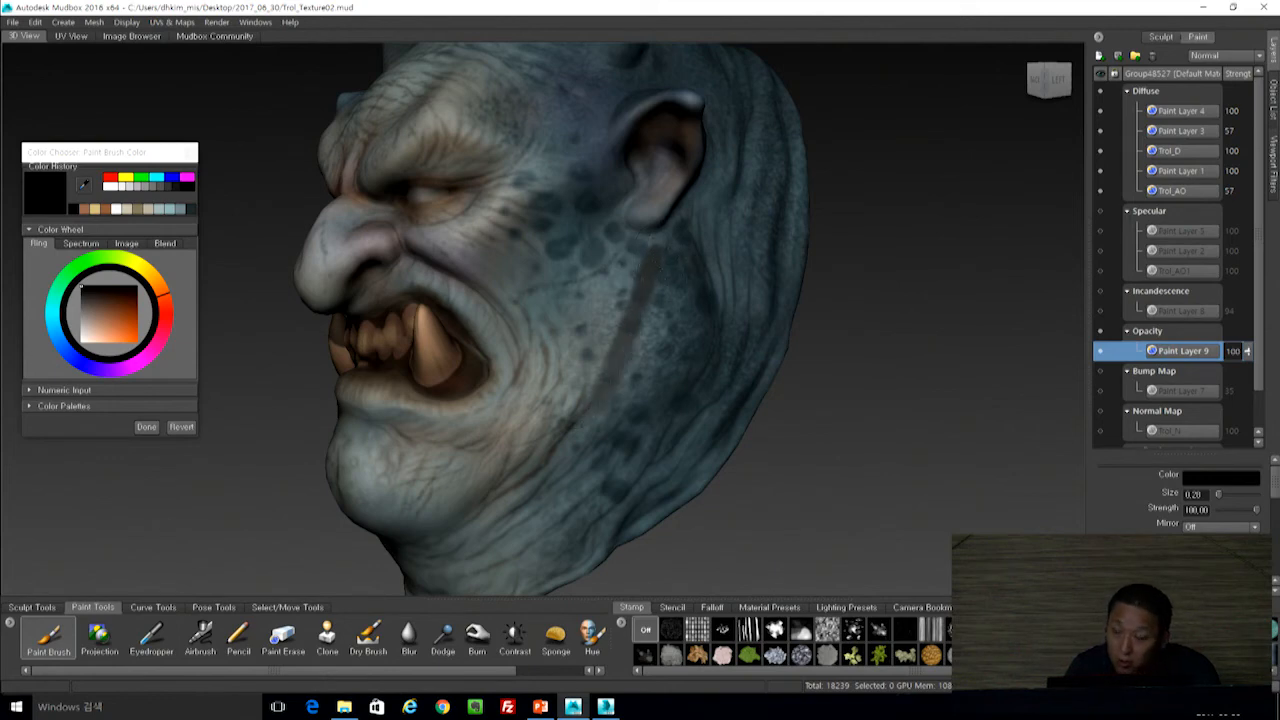
{"action": "left_click_drag", "start_coordinate": [617, 226], "coordinate": [560, 338]}
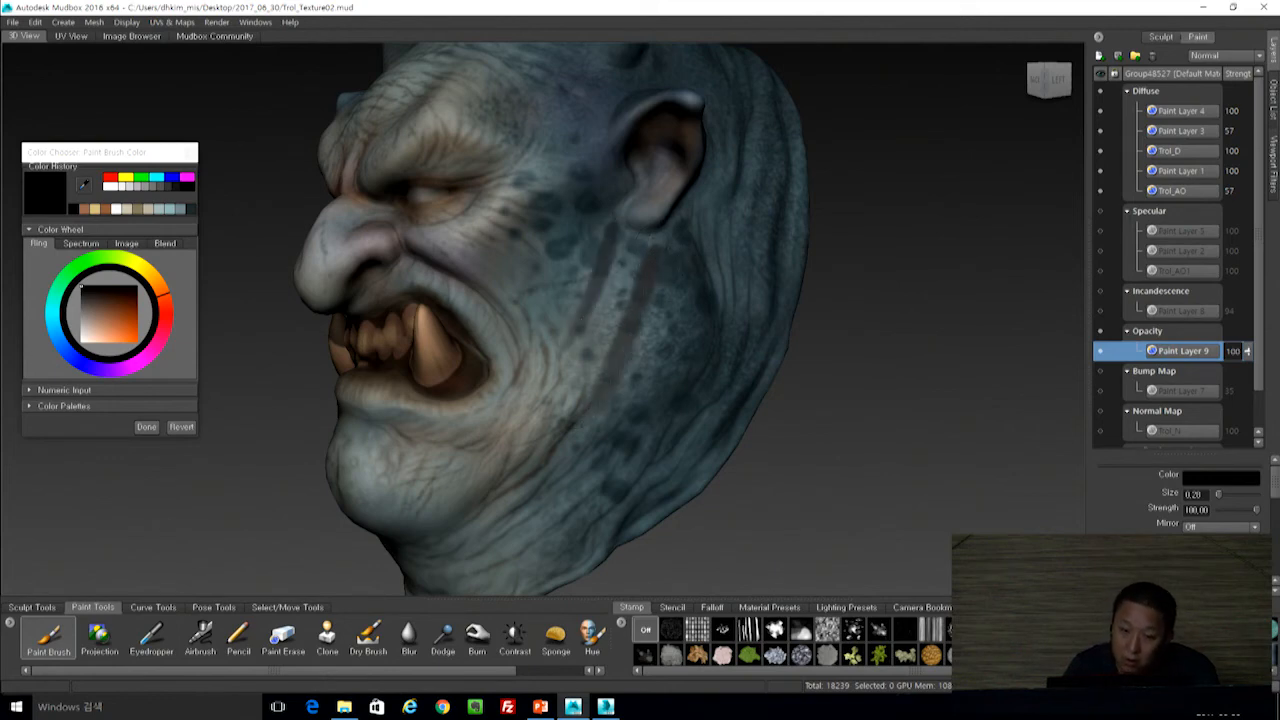
Extend the opacity streaks between the ear and the jaw with the brush at size 0.23.
{"action": "left_click_drag", "start_coordinate": [640, 320], "coordinate": [548, 334], "text": "alt"}
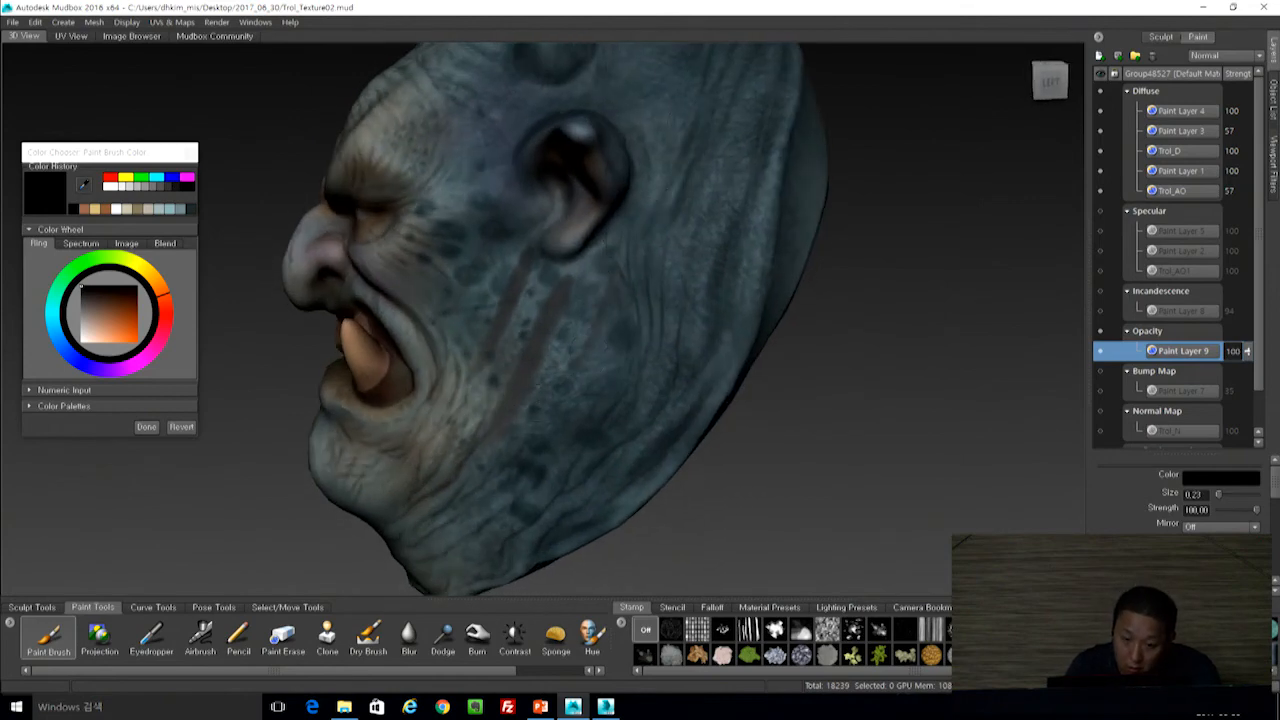
{"action": "mouse_move", "coordinate": [605, 338]}
{"action": "left_mouse_down"}
{"action": "mouse_move", "coordinate": [582, 384]}
{"action": "mouse_move", "coordinate": [680, 345]}
{"action": "mouse_move", "coordinate": [750, 395]}
{"action": "mouse_move", "coordinate": [557, 403]}
{"action": "mouse_move", "coordinate": [652, 310]}
{"action": "mouse_move", "coordinate": [668, 322]}
{"action": "left_mouse_up"}
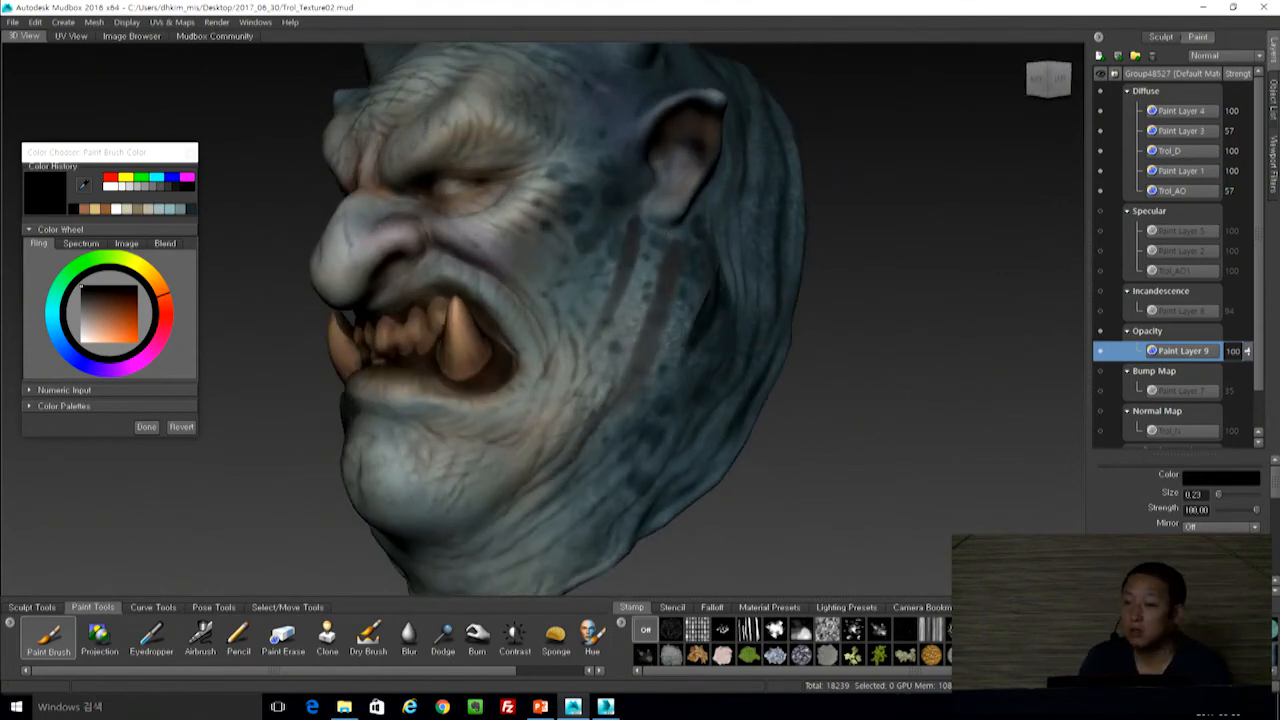
{"action": "left_click_drag", "start_coordinate": [929, 293], "coordinate": [954, 318], "text": "alt"}
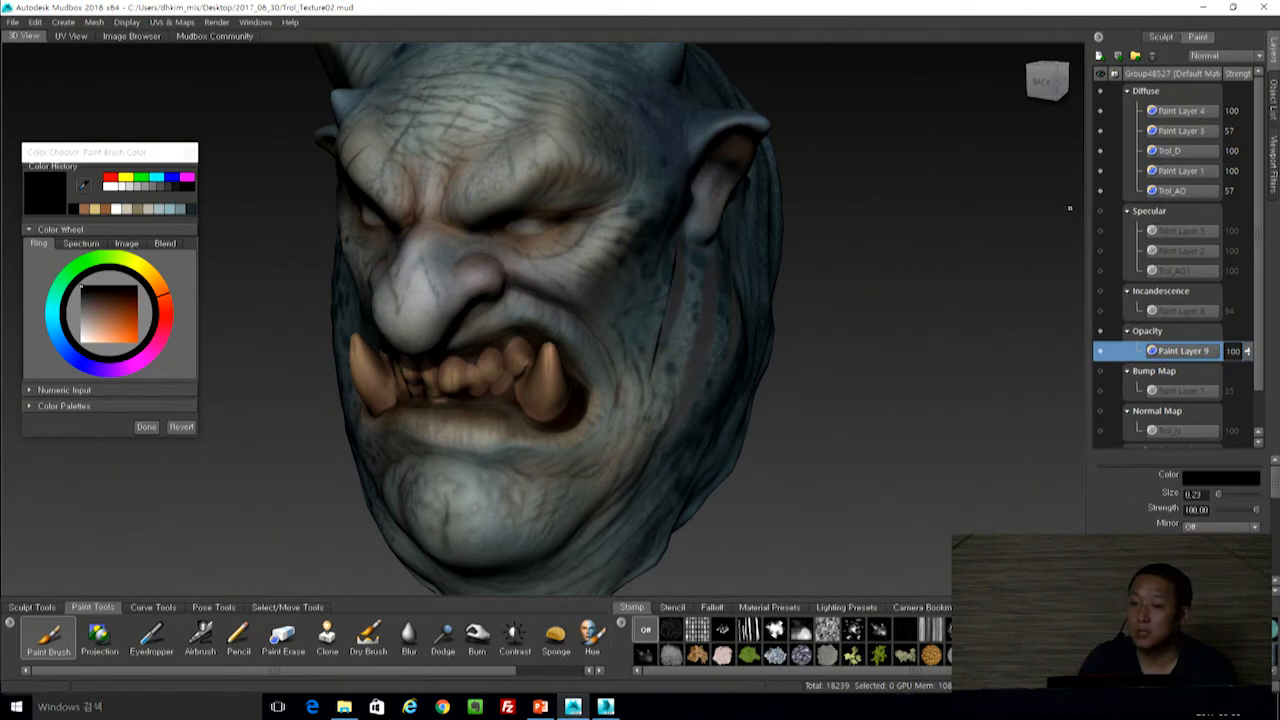
Show the Specular, Incandescence, Bump Map and Normal Map channels again.
{"action": "left_click", "coordinate": [1100, 211]}
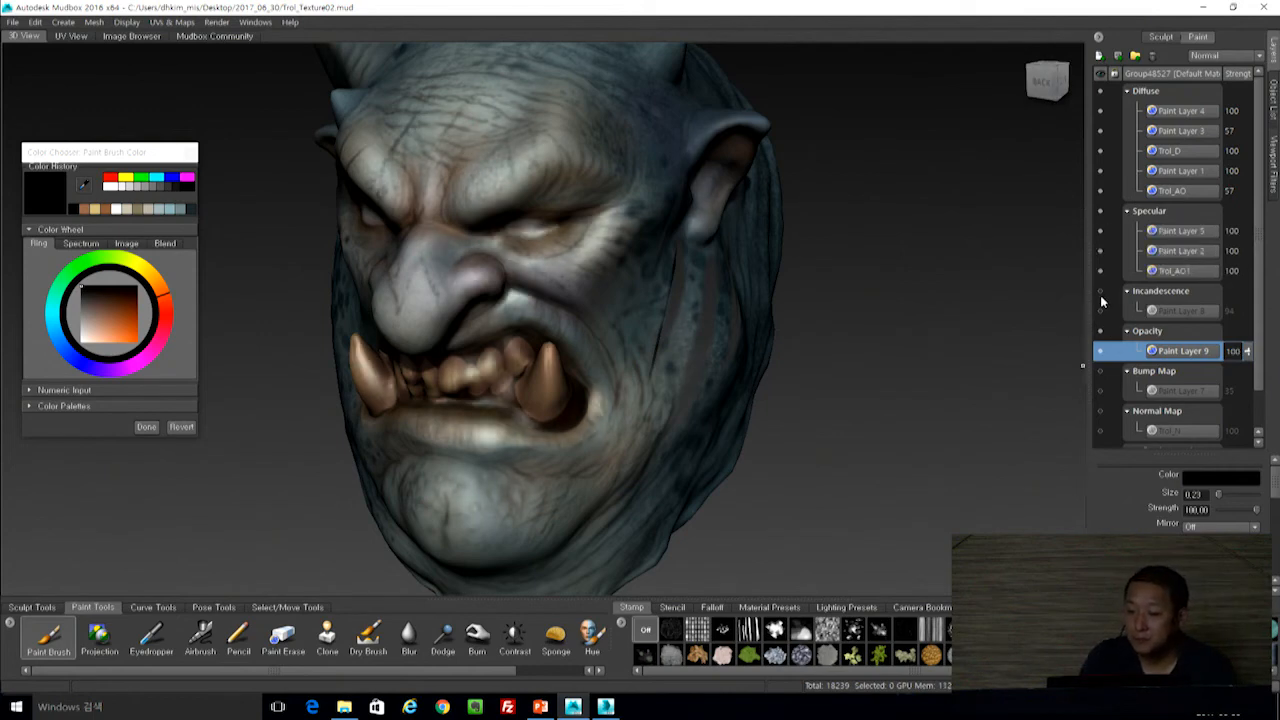
{"action": "left_click", "coordinate": [1100, 300]}
{"action": "left_click", "coordinate": [1100, 373]}
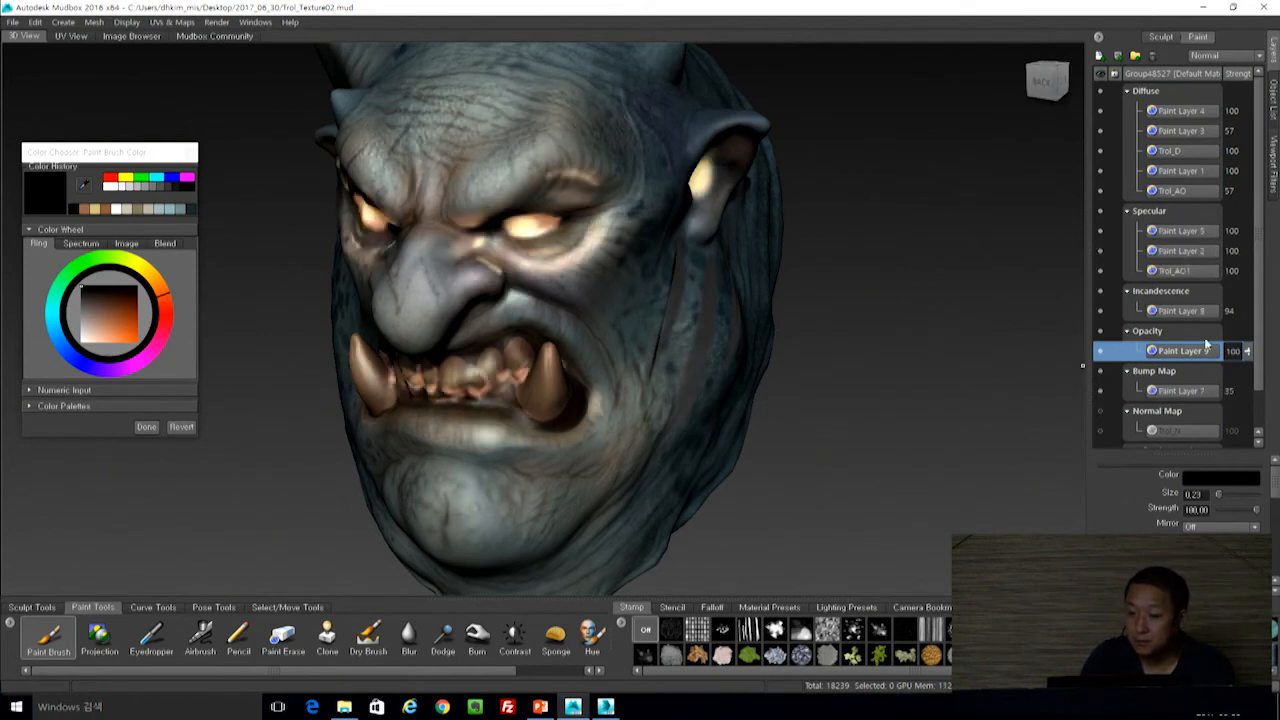
{"action": "scroll", "coordinate": [1254, 383], "scroll_direction": "down", "scroll_amount": 1}
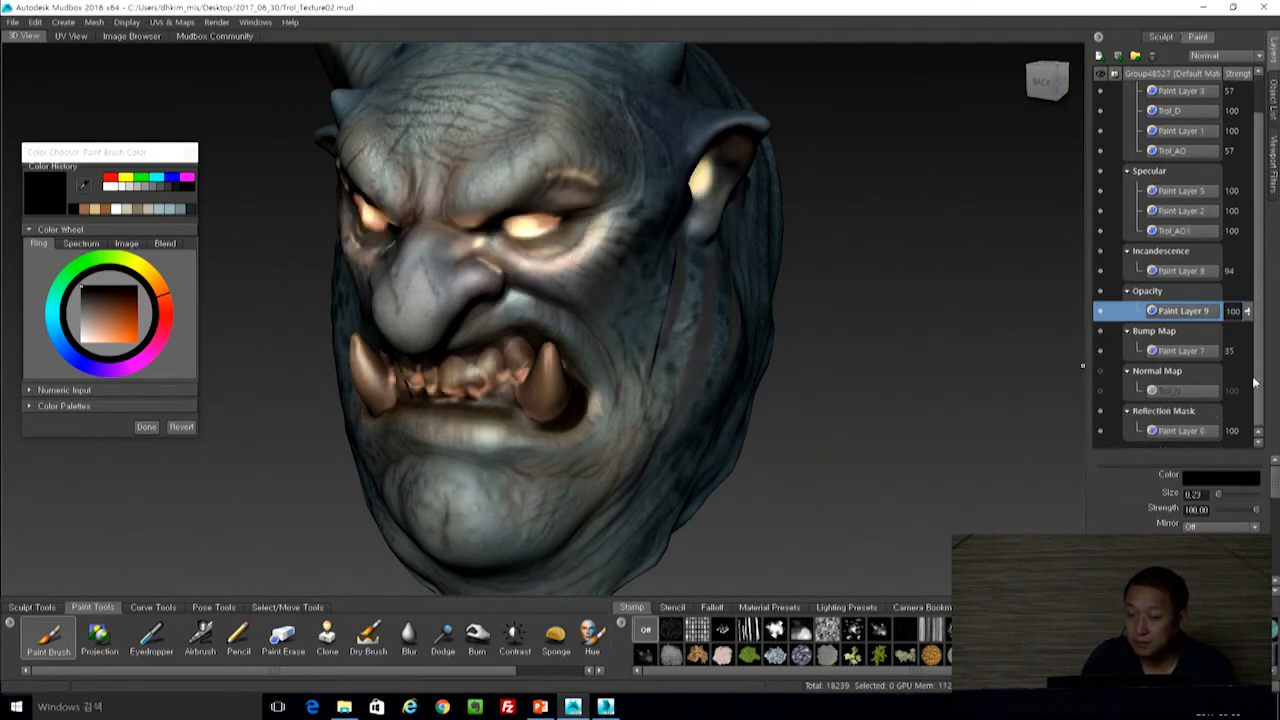
{"action": "left_click", "coordinate": [1099, 372]}
Paint black on the opacity layer across the side of the head below and behind the ear, at brush size 0.23.
{"action": "mouse_move", "coordinate": [1045, 403]}
{"action": "left_mouse_down", "text": "alt"}
{"action": "mouse_move", "coordinate": [915, 385]}
{"action": "mouse_move", "coordinate": [762, 241]}
{"action": "mouse_move", "coordinate": [856, 348]}
{"action": "left_mouse_up", "text": "alt"}
{"action": "mouse_move", "coordinate": [665, 226]}
{"action": "left_mouse_down"}
{"action": "mouse_move", "coordinate": [630, 288]}
{"action": "mouse_move", "coordinate": [535, 275]}
{"action": "mouse_move", "coordinate": [564, 257]}
{"action": "left_mouse_up"}
{"action": "left_click_drag", "start_coordinate": [564, 257], "coordinate": [725, 240], "text": "alt"}
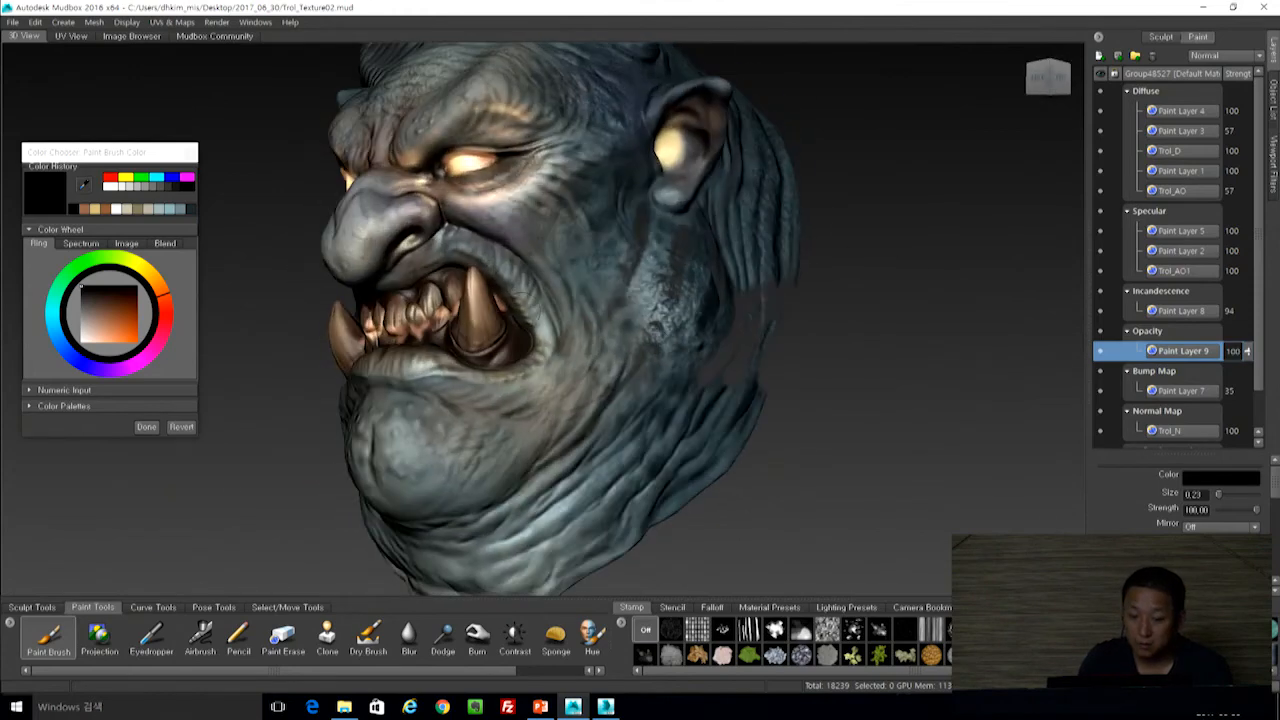
Paint black on the opacity layer over the ear, cheek and jaw with the brush at size 0.54.
{"action": "mouse_move", "coordinate": [667, 146]}
{"action": "left_mouse_down"}
{"action": "mouse_move", "coordinate": [603, 412]}
{"action": "mouse_move", "coordinate": [773, 162]}
{"action": "mouse_move", "coordinate": [584, 446]}
{"action": "left_mouse_up"}
{"action": "left_click_drag", "start_coordinate": [772, 215], "coordinate": [813, 266], "text": "alt"}
{"action": "mouse_move", "coordinate": [798, 366]}
{"action": "left_mouse_down", "text": "alt"}
{"action": "mouse_move", "coordinate": [880, 289]}
{"action": "mouse_move", "coordinate": [892, 321]}
{"action": "mouse_move", "coordinate": [820, 332]}
{"action": "left_mouse_up", "text": "alt"}
{"action": "left_click_drag", "start_coordinate": [603, 200], "coordinate": [555, 200]}
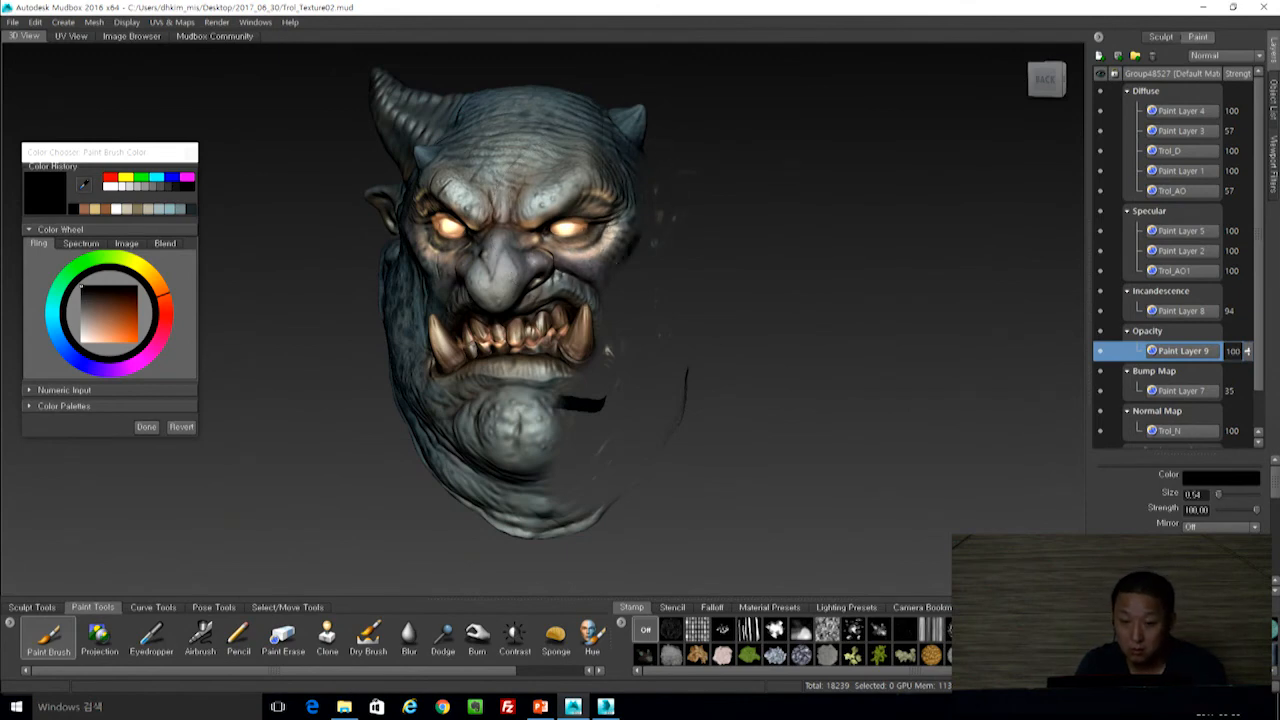
Extend the black opacity paint along the cheek beside the eye and the edge of the chin at brush size 0.54.
{"action": "left_click_drag", "start_coordinate": [874, 269], "coordinate": [766, 263], "text": "alt"}
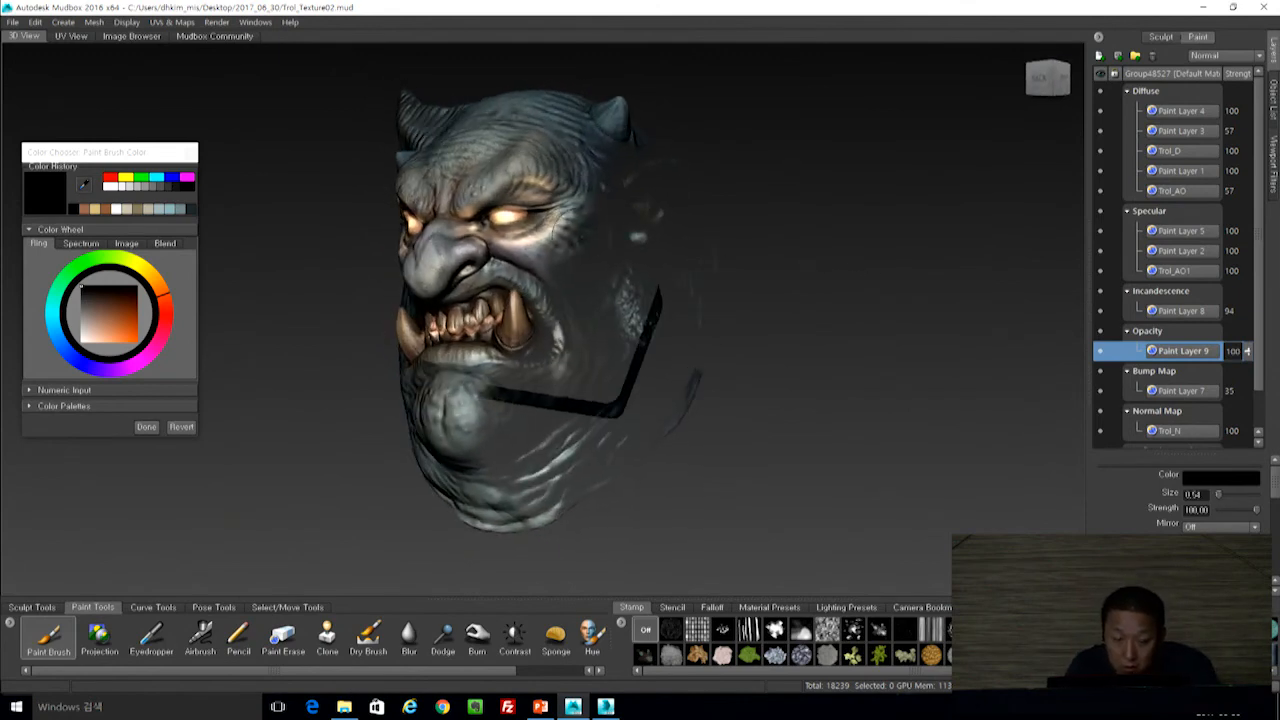
{"action": "left_click_drag", "start_coordinate": [583, 241], "coordinate": [556, 262]}
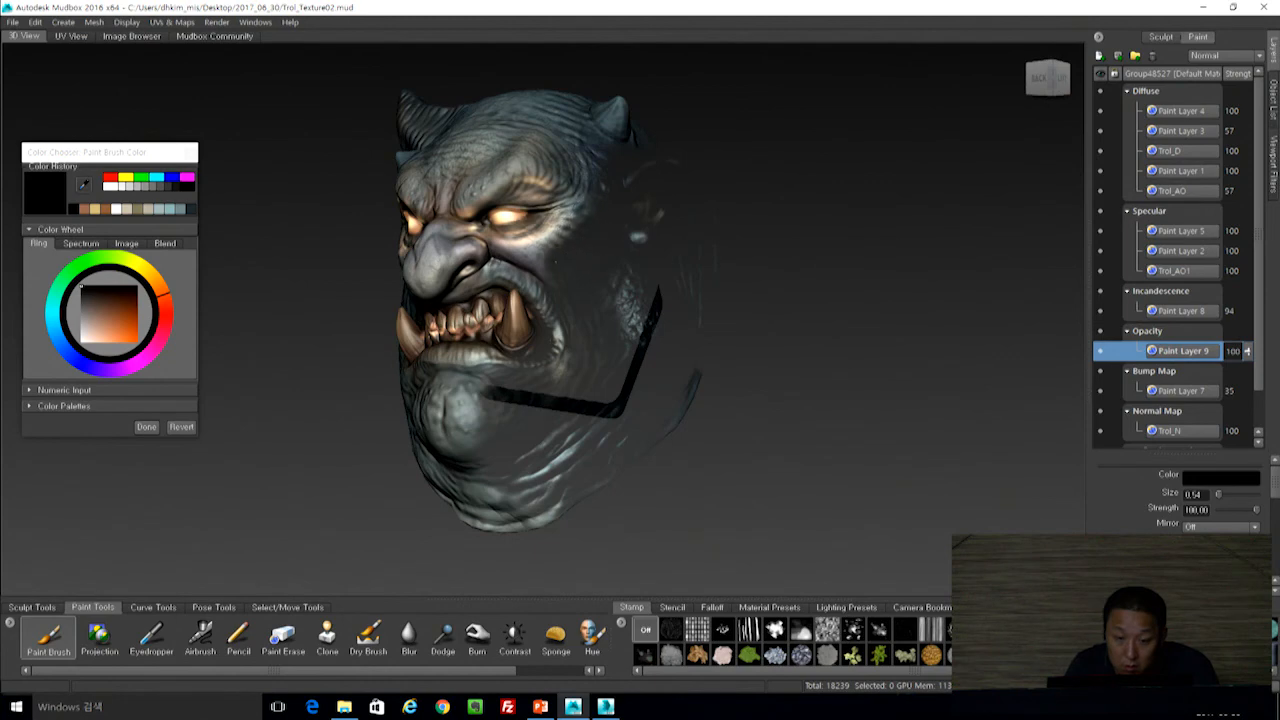
{"action": "mouse_move", "coordinate": [488, 392]}
{"action": "left_mouse_down"}
{"action": "mouse_move", "coordinate": [480, 430]}
{"action": "mouse_move", "coordinate": [490, 366]}
{"action": "left_mouse_up"}
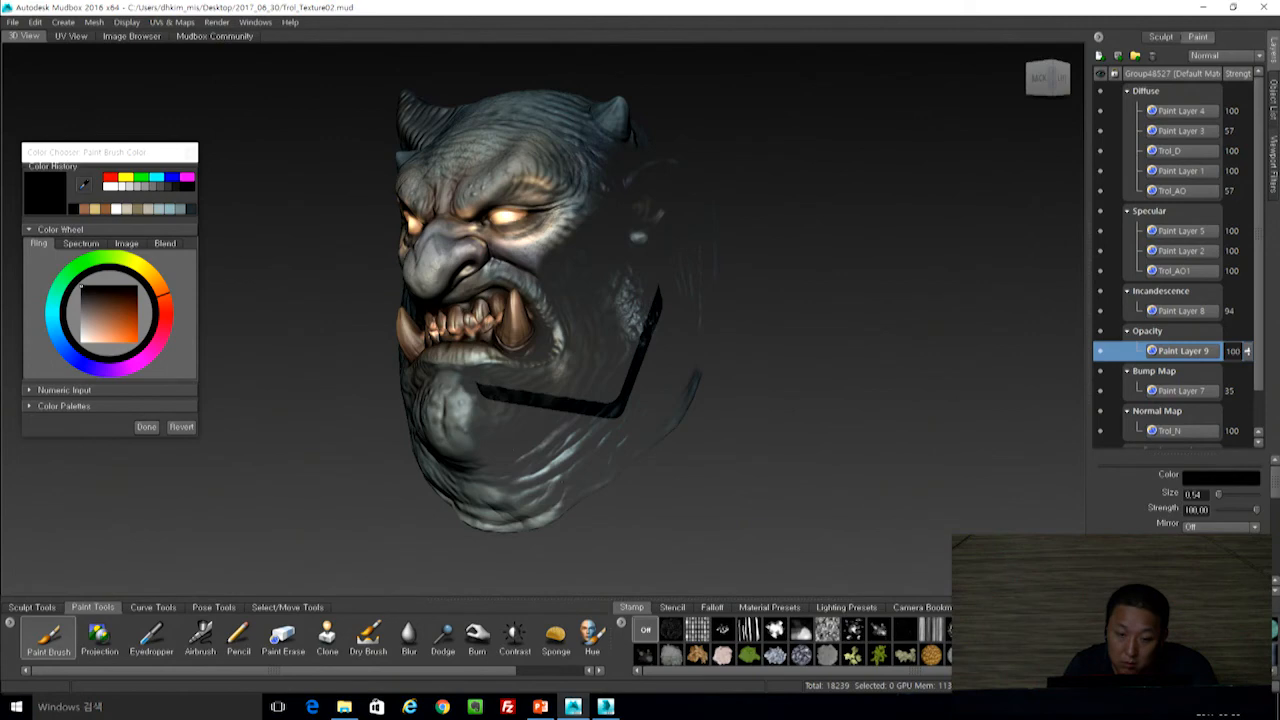
{"action": "mouse_move", "coordinate": [820, 323]}
{"action": "left_mouse_down", "text": "alt"}
{"action": "mouse_move", "coordinate": [945, 345]}
{"action": "mouse_move", "coordinate": [734, 372]}
{"action": "mouse_move", "coordinate": [837, 356]}
{"action": "left_mouse_up", "text": "alt"}
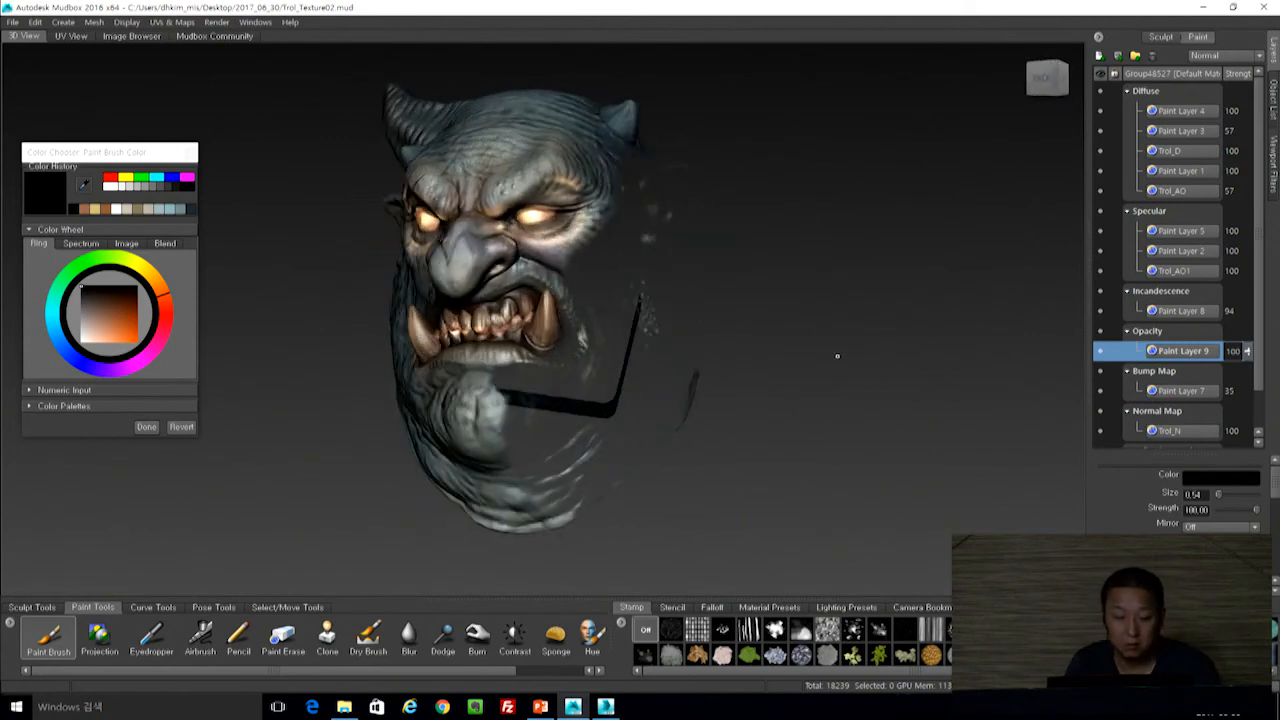
Create a 1024 TIFF [8 bit, RGBA] paint layer named Paint Layer 10 in the Gloss channel.
{"action": "right_click_drag", "start_coordinate": [784, 233], "coordinate": [860, 300], "text": "alt"}
{"action": "left_click_drag", "start_coordinate": [860, 300], "coordinate": [914, 369], "text": "alt"}
{"action": "right_click_drag", "start_coordinate": [914, 369], "coordinate": [866, 303], "text": "alt"}
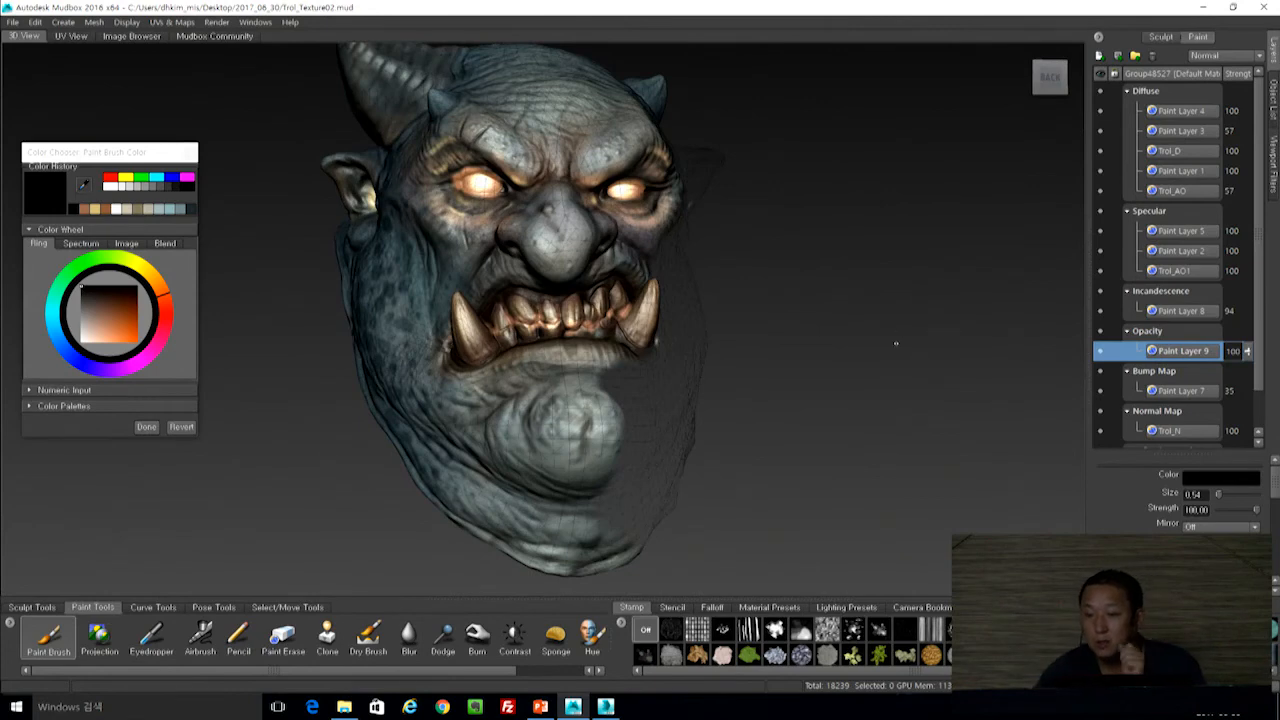
{"action": "left_click", "coordinate": [1100, 57]}
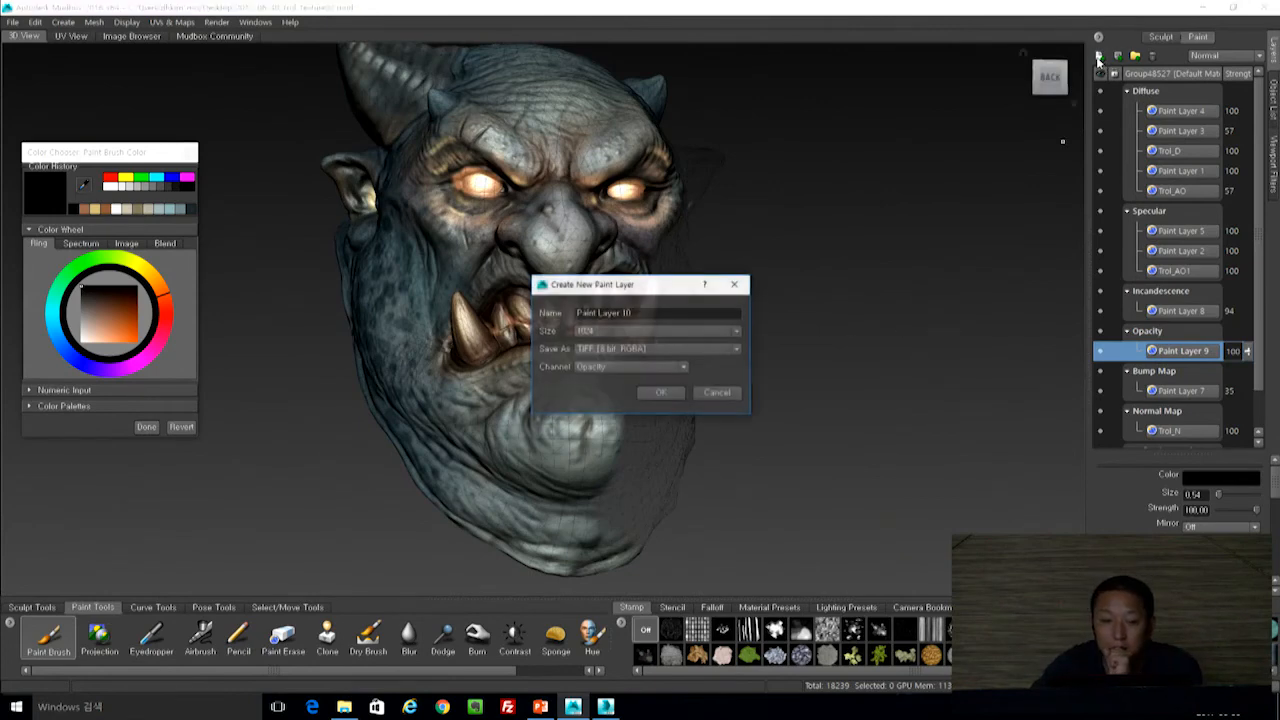
{"action": "left_click", "coordinate": [666, 368]}
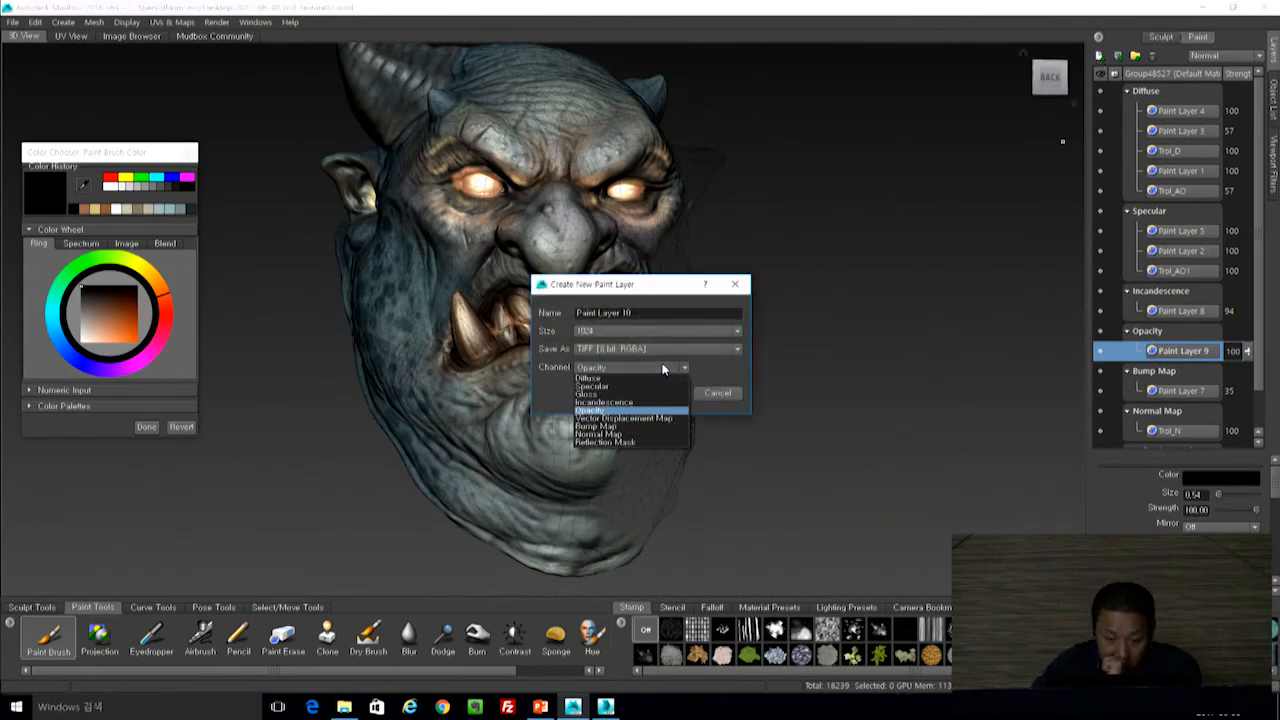
{"action": "left_click", "coordinate": [585, 394]}
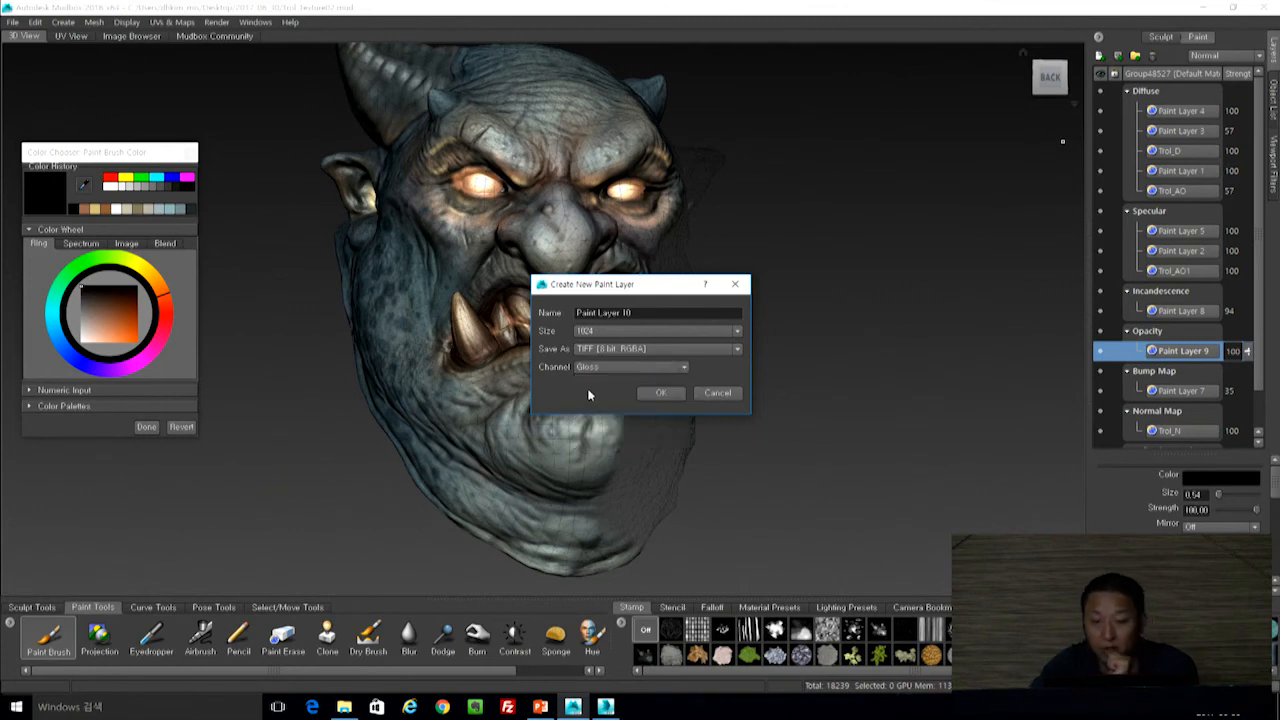
{"action": "left_click", "coordinate": [657, 389]}
Set the paint brush color to light grey for the Gloss layer.
{"action": "left_click_drag", "start_coordinate": [654, 389], "coordinate": [745, 383], "text": "alt"}
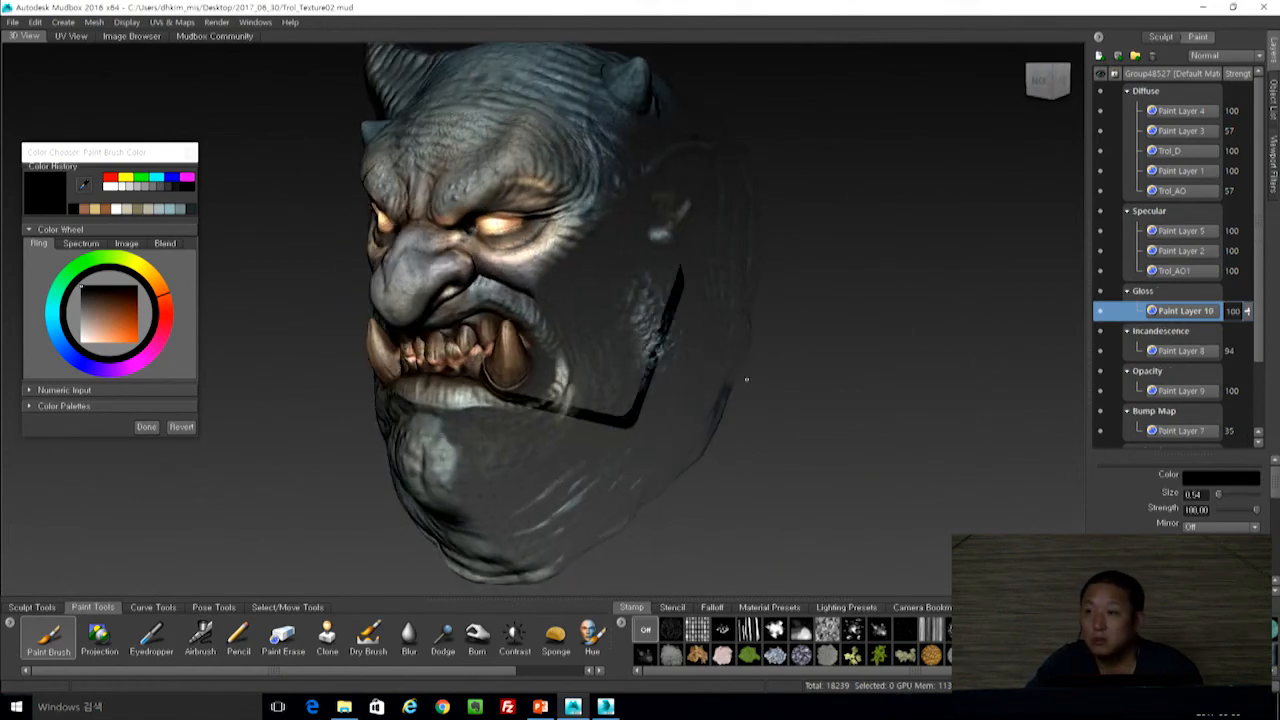
{"action": "left_click_drag", "start_coordinate": [700, 402], "coordinate": [866, 436], "text": "alt"}
{"action": "left_click_drag", "start_coordinate": [634, 368], "coordinate": [868, 434], "text": "alt"}
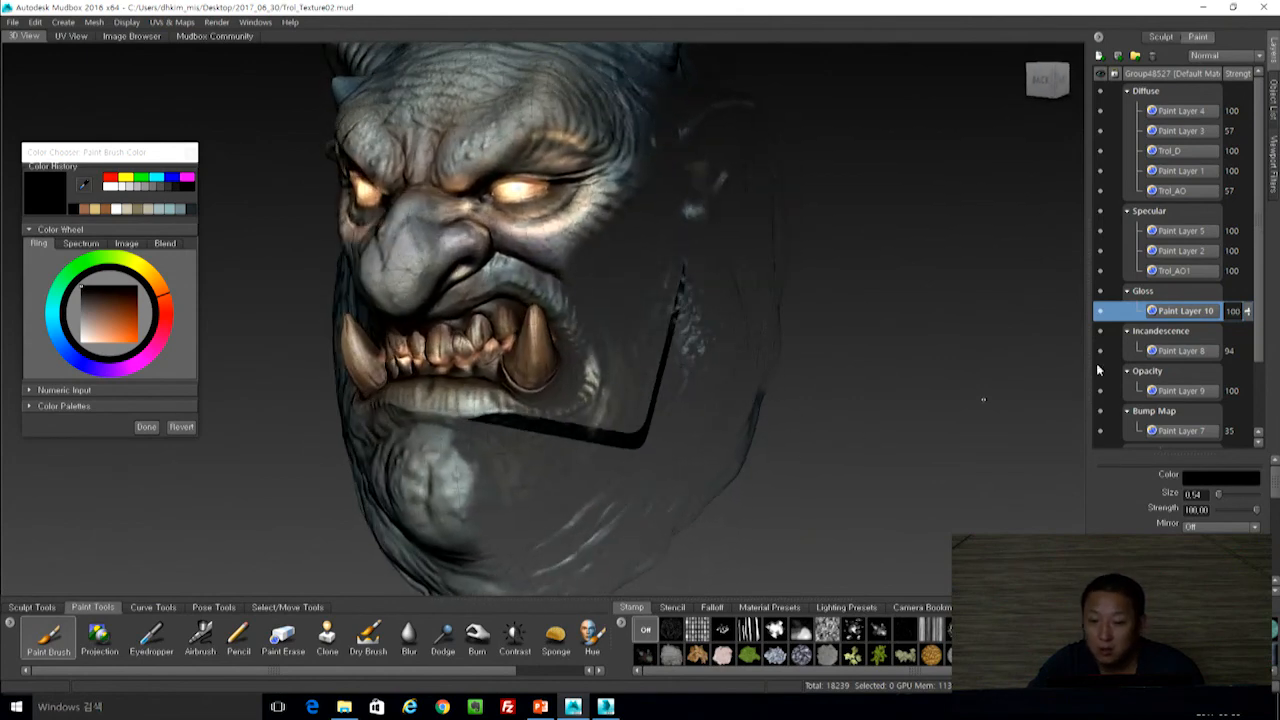
{"action": "left_click_drag", "start_coordinate": [690, 345], "coordinate": [738, 350], "text": "alt"}
{"action": "left_click", "coordinate": [88, 326]}
{"action": "left_click_drag", "start_coordinate": [88, 326], "coordinate": [76, 323]}
{"action": "mouse_move", "coordinate": [520, 312]}
{"action": "left_mouse_down", "text": "alt"}
{"action": "mouse_move", "coordinate": [603, 308]}
{"action": "mouse_move", "coordinate": [740, 345]}
{"action": "left_mouse_up", "text": "alt"}
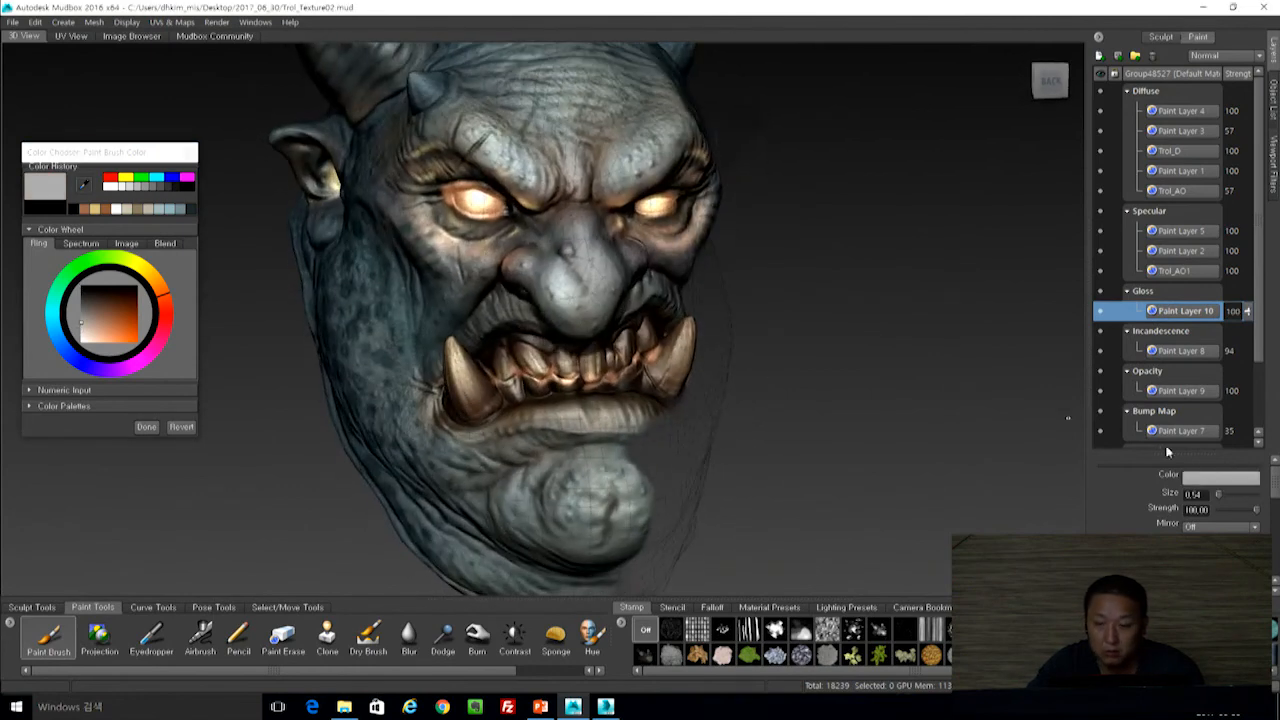
Paint light grey on the Gloss layer over the tusks and teeth, undoing a faulty stroke.
{"action": "left_click_drag", "start_coordinate": [834, 394], "coordinate": [843, 377], "text": "alt"}
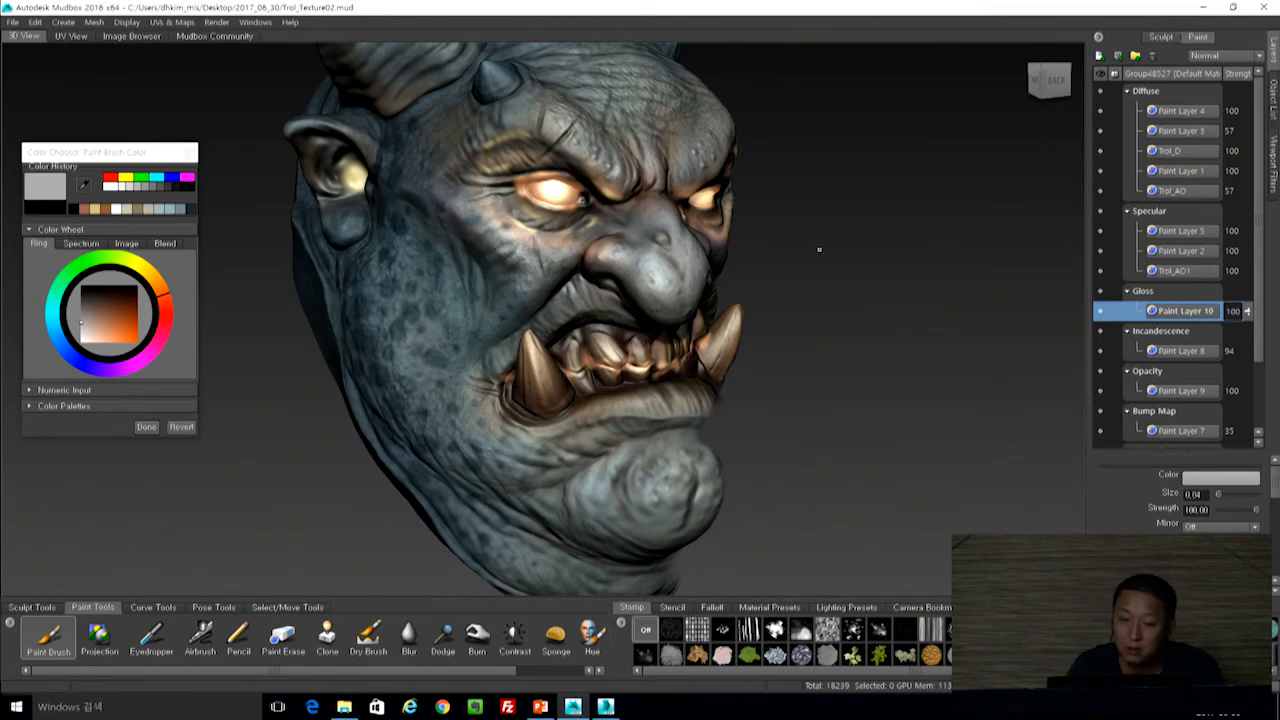
{"action": "left_click_drag", "start_coordinate": [819, 250], "coordinate": [700, 290], "text": "alt"}
{"action": "mouse_move", "coordinate": [630, 268]}
{"action": "left_mouse_down"}
{"action": "mouse_move", "coordinate": [607, 297]}
{"action": "mouse_move", "coordinate": [614, 315]}
{"action": "left_mouse_up"}
{"action": "mouse_move", "coordinate": [697, 360]}
{"action": "left_mouse_down", "text": "alt"}
{"action": "mouse_move", "coordinate": [856, 285]}
{"action": "mouse_move", "coordinate": [811, 260]}
{"action": "left_mouse_up", "text": "alt"}
{"action": "left_click_drag", "start_coordinate": [740, 282], "coordinate": [817, 307], "text": "alt"}
{"action": "right_click_drag", "start_coordinate": [817, 307], "coordinate": [565, 203], "text": "alt"}
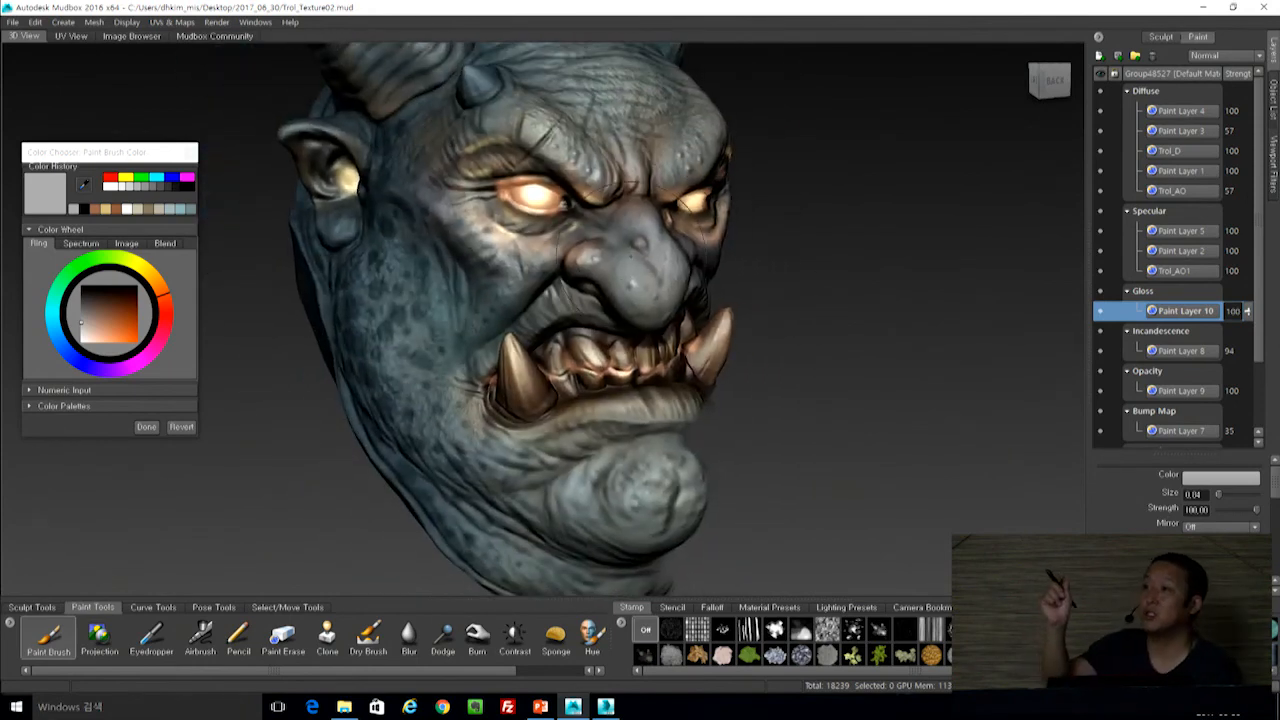
{"action": "key", "text": "ctrl+z"}
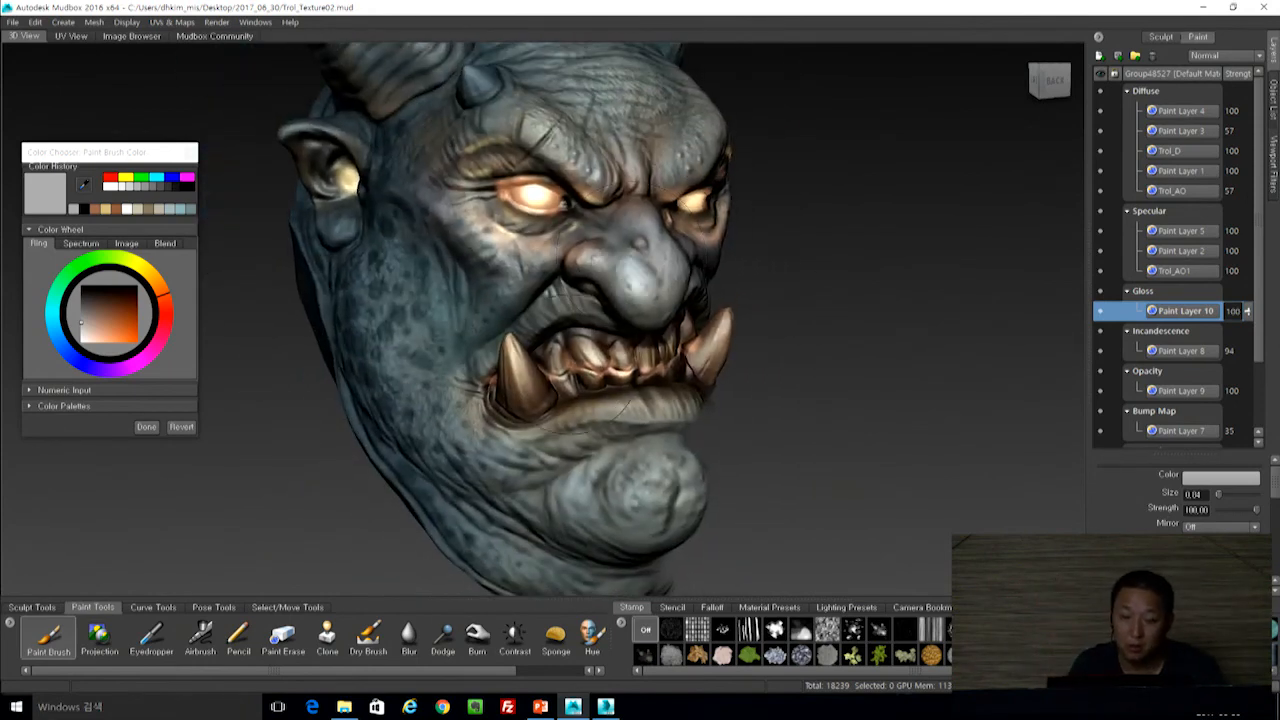
{"action": "mouse_move", "coordinate": [562, 262]}
{"action": "right_mouse_down", "text": "alt"}
{"action": "mouse_move", "coordinate": [715, 275]}
{"action": "mouse_move", "coordinate": [565, 263]}
{"action": "right_mouse_up", "text": "alt"}
{"action": "mouse_move", "coordinate": [568, 374]}
{"action": "left_mouse_down"}
{"action": "mouse_move", "coordinate": [635, 350]}
{"action": "mouse_move", "coordinate": [530, 372]}
{"action": "mouse_move", "coordinate": [511, 345]}
{"action": "mouse_move", "coordinate": [500, 260]}
{"action": "mouse_move", "coordinate": [495, 312]}
{"action": "mouse_move", "coordinate": [568, 304]}
{"action": "mouse_move", "coordinate": [470, 308]}
{"action": "mouse_move", "coordinate": [640, 325]}
{"action": "mouse_move", "coordinate": [654, 301]}
{"action": "mouse_move", "coordinate": [500, 375]}
{"action": "left_mouse_up"}
{"action": "left_click_drag", "start_coordinate": [570, 288], "coordinate": [570, 325]}
{"action": "mouse_move", "coordinate": [505, 380]}
{"action": "left_mouse_down", "text": "alt"}
{"action": "mouse_move", "coordinate": [815, 325]}
{"action": "mouse_move", "coordinate": [811, 343]}
{"action": "mouse_move", "coordinate": [826, 322]}
{"action": "left_mouse_up", "text": "alt"}
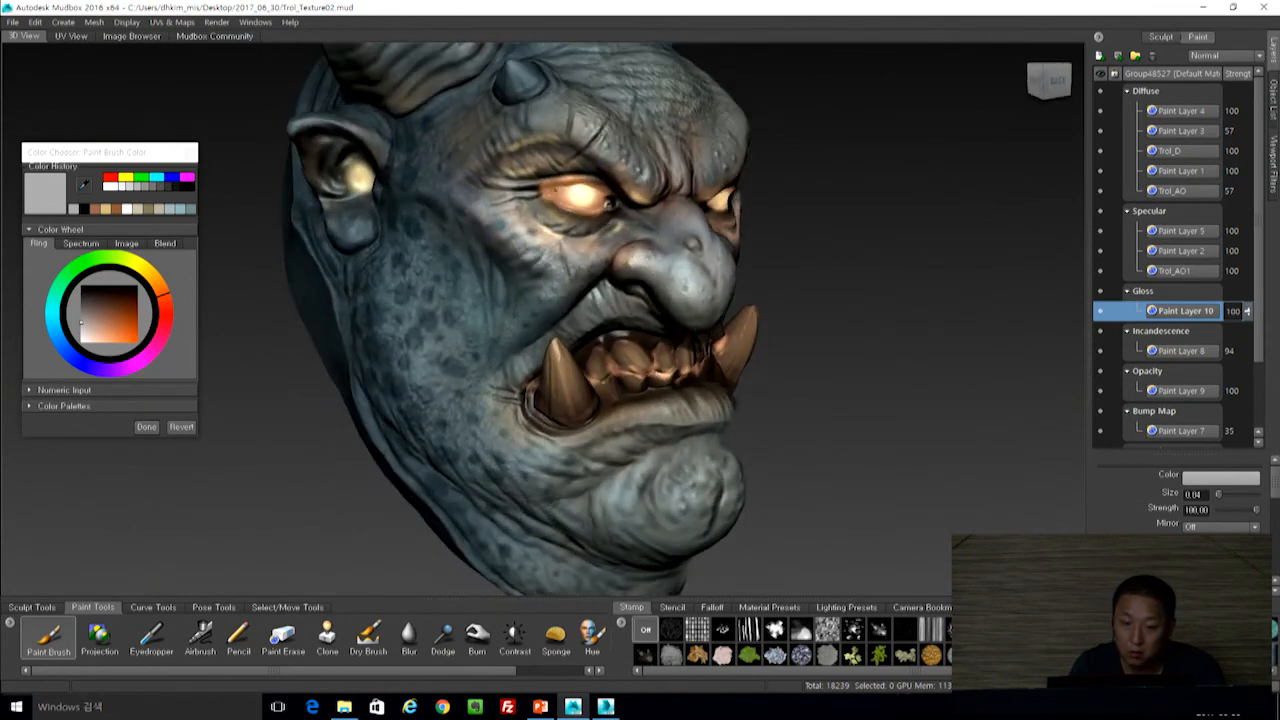
{"action": "left_click_drag", "start_coordinate": [564, 241], "coordinate": [535, 204], "text": "alt"}
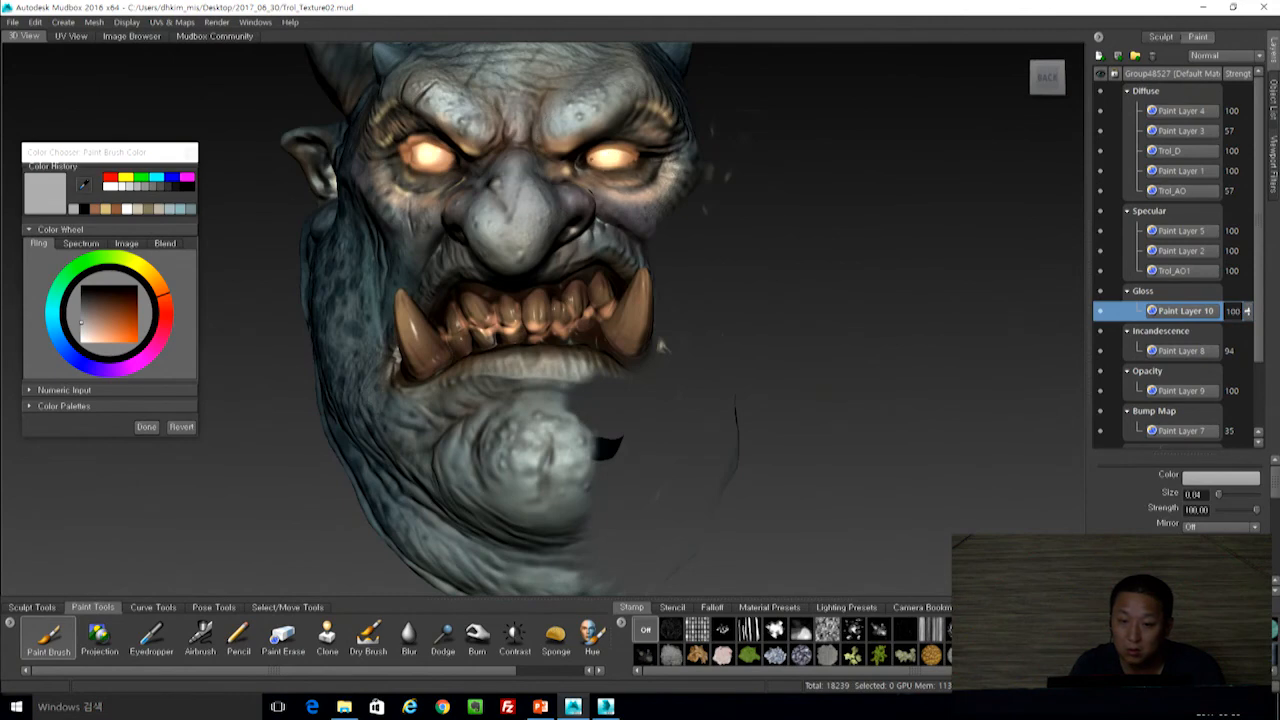
Reduce the strength of Paint Layer 10 in the Gloss channel to 12.
{"action": "left_click_drag", "start_coordinate": [1246, 311], "coordinate": [1241, 393]}
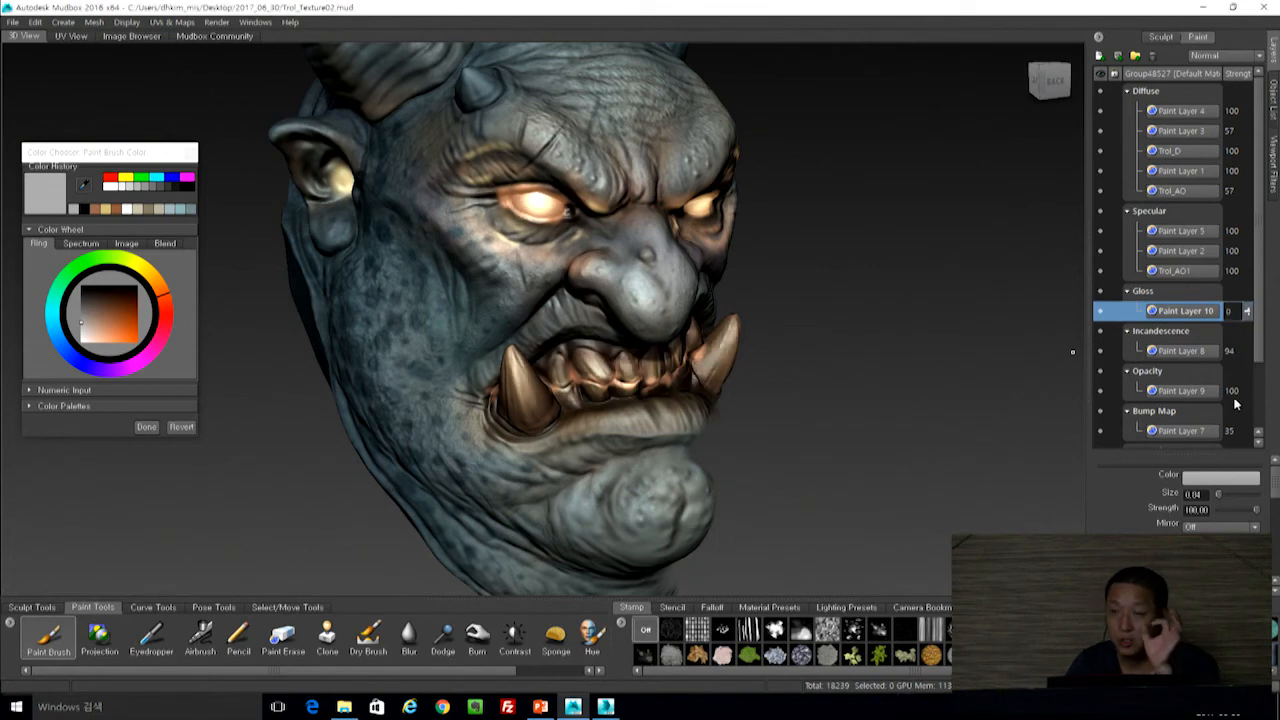
{"action": "left_click_drag", "start_coordinate": [1248, 314], "coordinate": [1248, 300]}
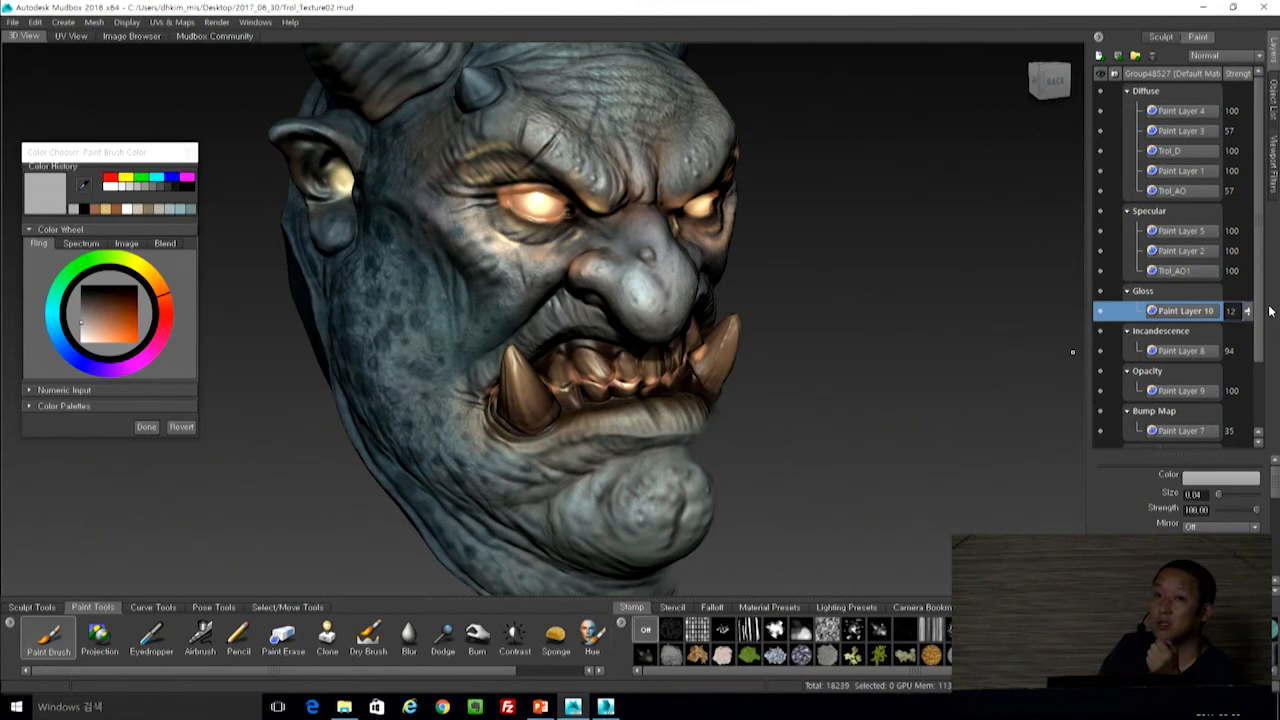
{"action": "mouse_move", "coordinate": [855, 383]}
{"action": "left_mouse_down", "text": "alt"}
{"action": "mouse_move", "coordinate": [651, 366]}
{"action": "mouse_move", "coordinate": [866, 371]}
{"action": "left_mouse_up", "text": "alt"}
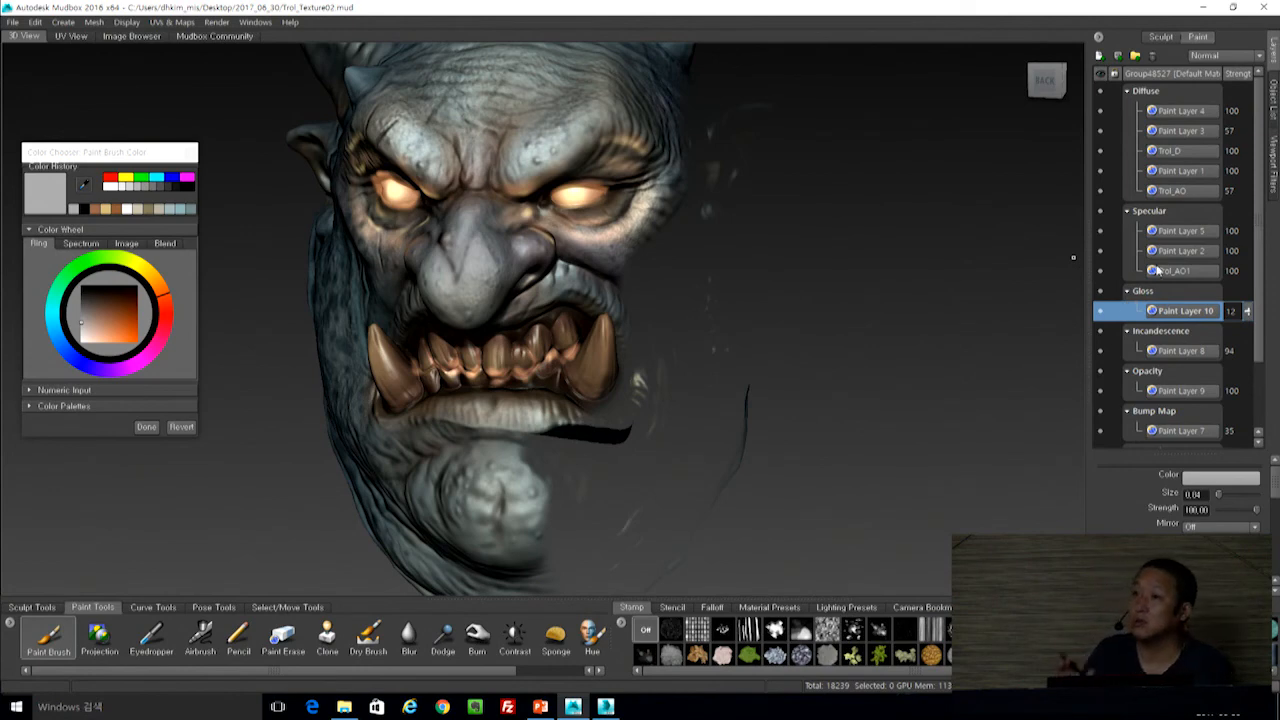
{"action": "mouse_move", "coordinate": [1157, 270]}
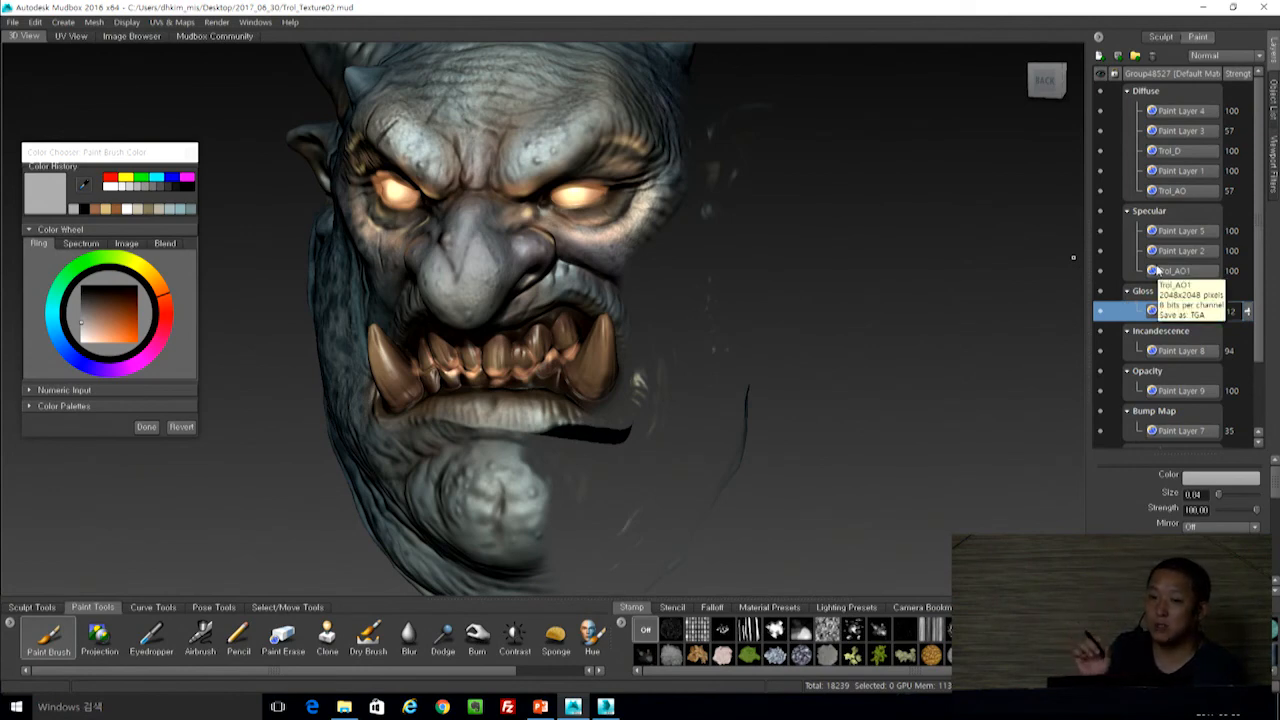
Paint light grey gloss over the troll's eye with the brush at size 0.43.
{"action": "left_click_drag", "start_coordinate": [760, 300], "coordinate": [903, 302], "text": "alt"}
{"action": "scroll", "coordinate": [903, 302], "scroll_direction": "up", "scroll_amount": 3}
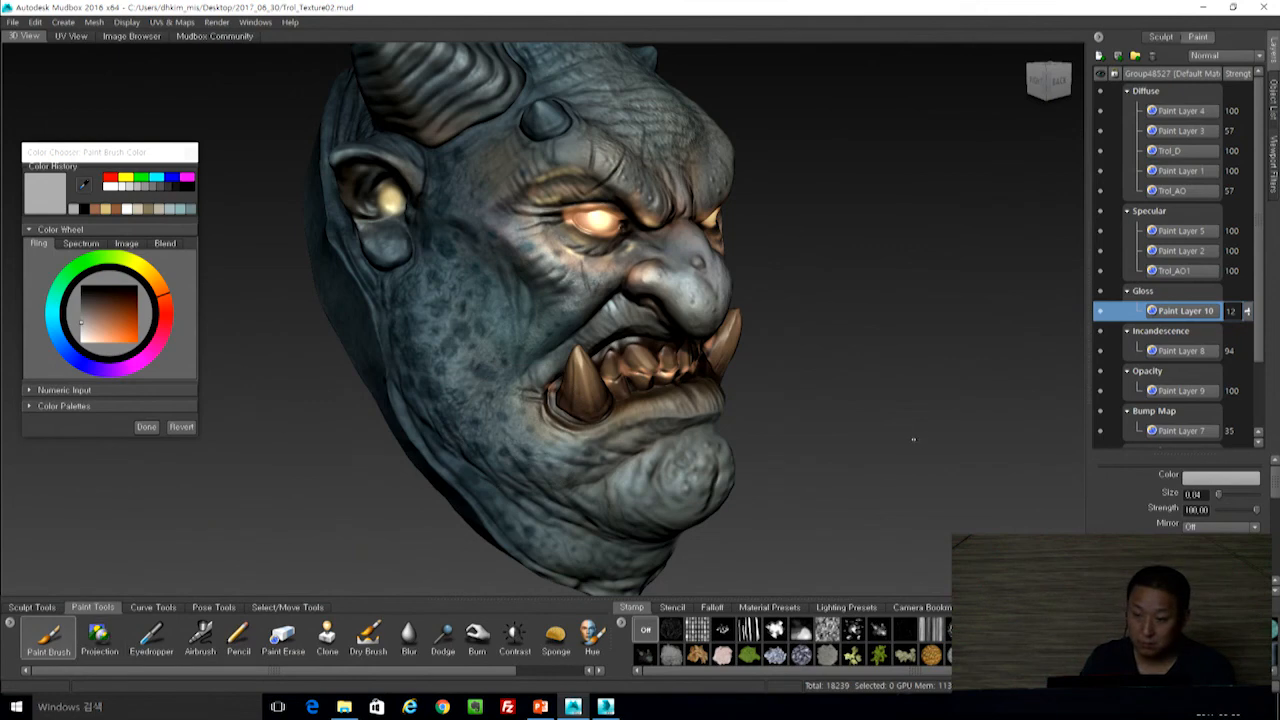
{"action": "left_click_drag", "start_coordinate": [915, 437], "coordinate": [893, 435], "text": "alt"}
{"action": "left_click_drag", "start_coordinate": [900, 303], "coordinate": [789, 306], "text": "alt"}
{"action": "scroll", "coordinate": [829, 348], "scroll_direction": "up", "scroll_amount": 2}
{"action": "left_click_drag", "start_coordinate": [829, 348], "coordinate": [878, 352], "text": "alt"}
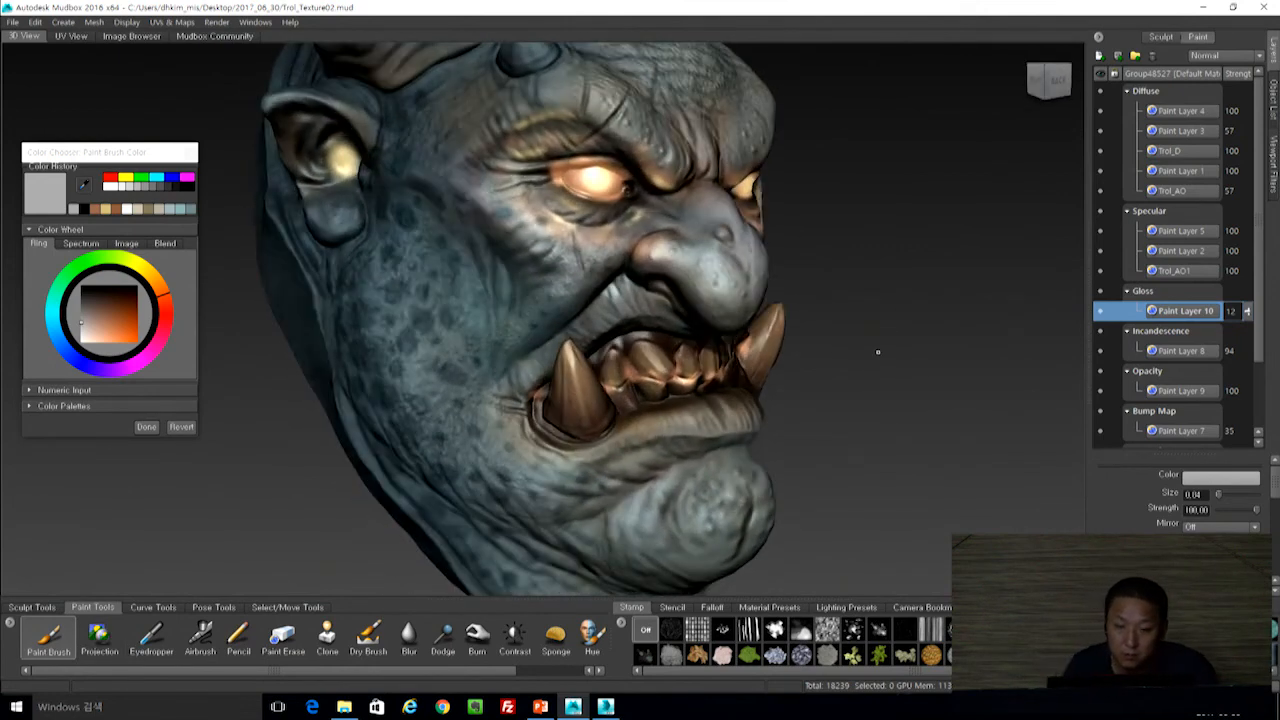
{"action": "left_click_drag", "start_coordinate": [553, 222], "coordinate": [596, 242]}
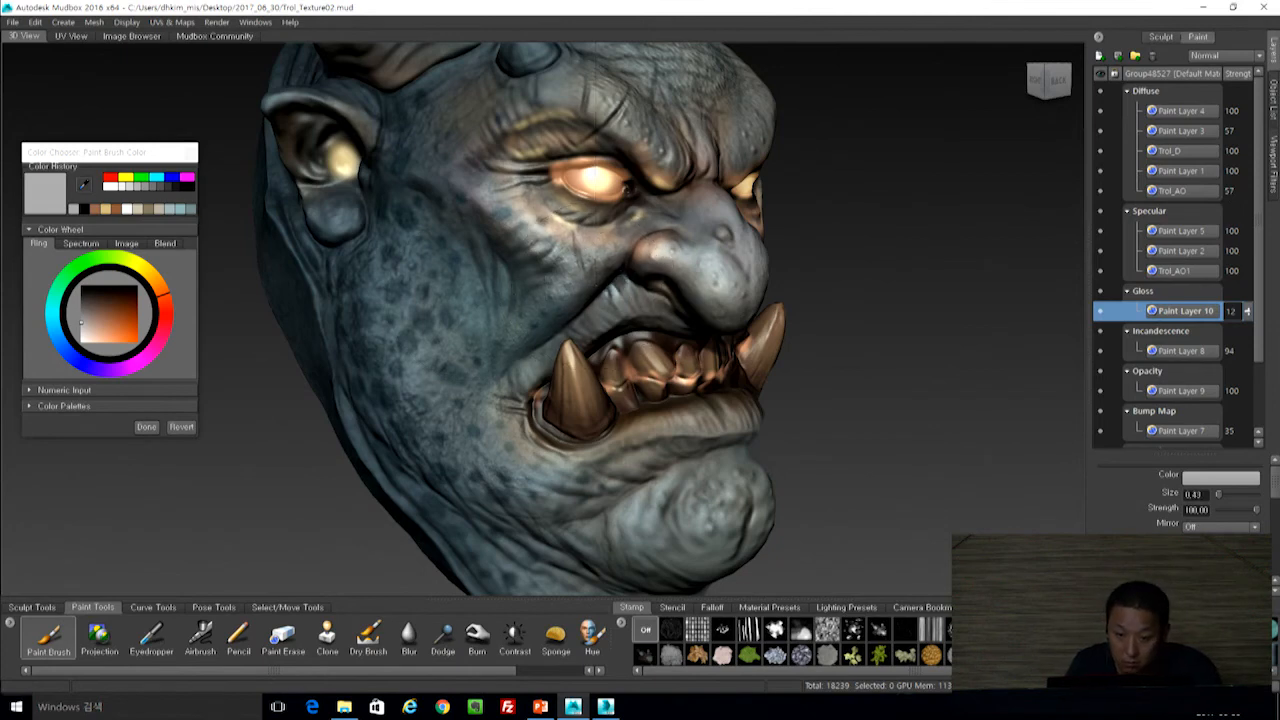
Paint light grey gloss broadly across the mouth and lower lip with the brush at size 1.55.
{"action": "mouse_move", "coordinate": [728, 270]}
{"action": "left_mouse_down", "text": "alt"}
{"action": "mouse_move", "coordinate": [700, 158]}
{"action": "mouse_move", "coordinate": [400, 145]}
{"action": "mouse_move", "coordinate": [540, 192]}
{"action": "mouse_move", "coordinate": [453, 190]}
{"action": "mouse_move", "coordinate": [520, 185]}
{"action": "mouse_move", "coordinate": [575, 216]}
{"action": "left_mouse_up", "text": "alt"}
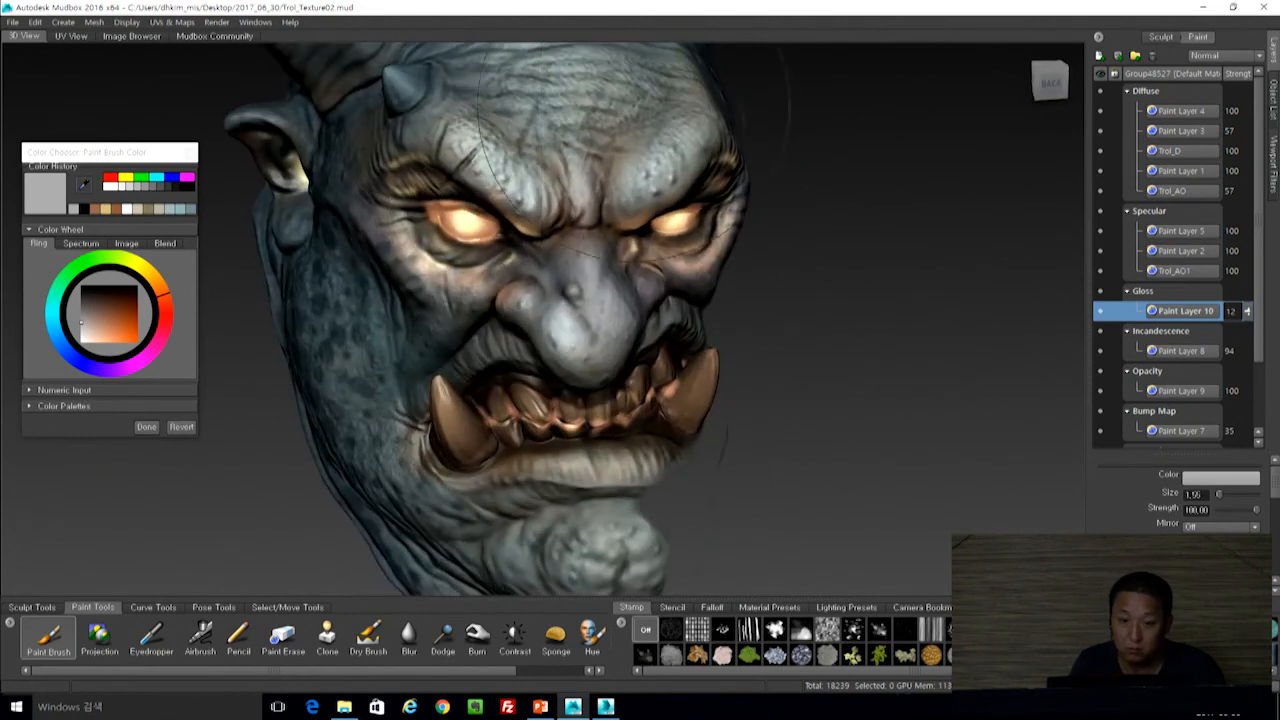
{"action": "left_click_drag", "start_coordinate": [590, 300], "coordinate": [645, 225], "text": "alt"}
{"action": "mouse_move", "coordinate": [440, 410]}
{"action": "left_mouse_down"}
{"action": "mouse_move", "coordinate": [505, 470]}
{"action": "mouse_move", "coordinate": [560, 495]}
{"action": "mouse_move", "coordinate": [715, 495]}
{"action": "left_mouse_up"}
{"action": "left_click_drag", "start_coordinate": [925, 440], "coordinate": [768, 447], "text": "alt"}
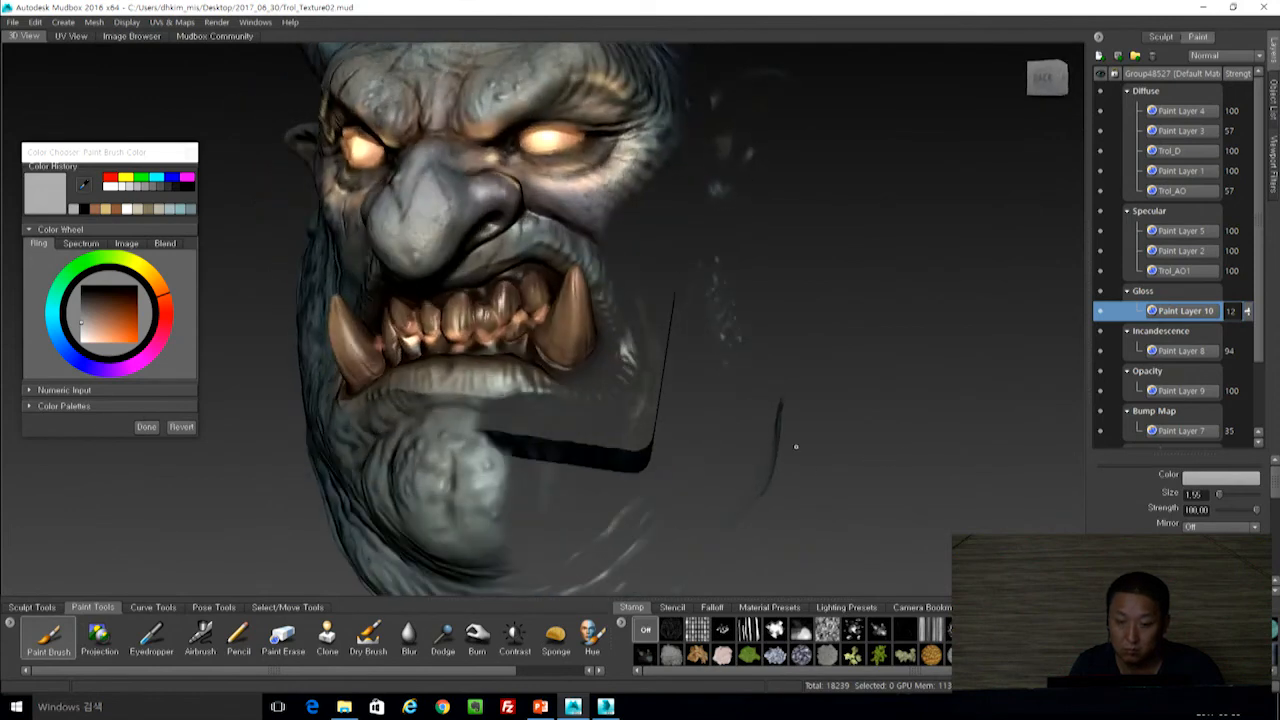
{"action": "mouse_move", "coordinate": [1249, 313]}
{"action": "left_mouse_down"}
{"action": "mouse_move", "coordinate": [1253, 288]}
{"action": "mouse_move", "coordinate": [1252, 313]}
{"action": "left_mouse_up"}
Hide the paint layer in the Opacity channel and view the whole head.
{"action": "left_click_drag", "start_coordinate": [914, 377], "coordinate": [966, 386], "text": "alt"}
{"action": "right_click_drag", "start_coordinate": [909, 423], "coordinate": [813, 283], "text": "alt"}
{"action": "left_click_drag", "start_coordinate": [813, 283], "coordinate": [740, 323], "text": "alt"}
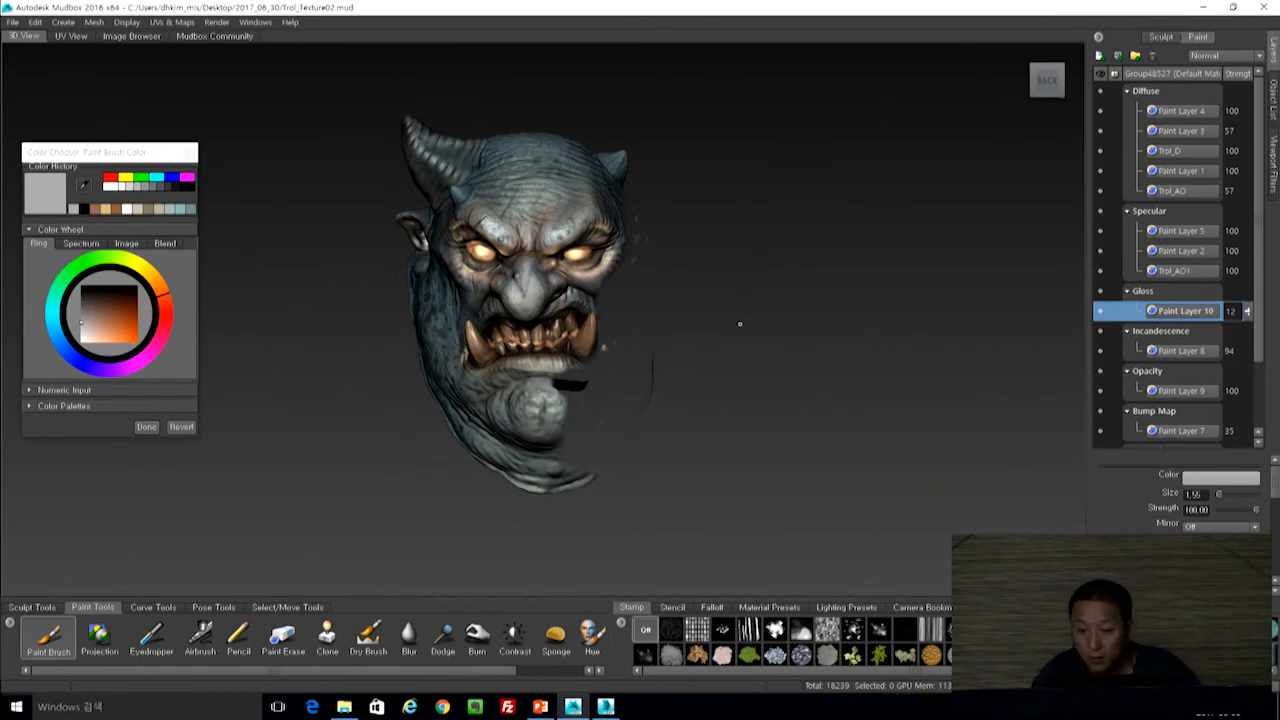
{"action": "left_click", "coordinate": [1100, 390]}
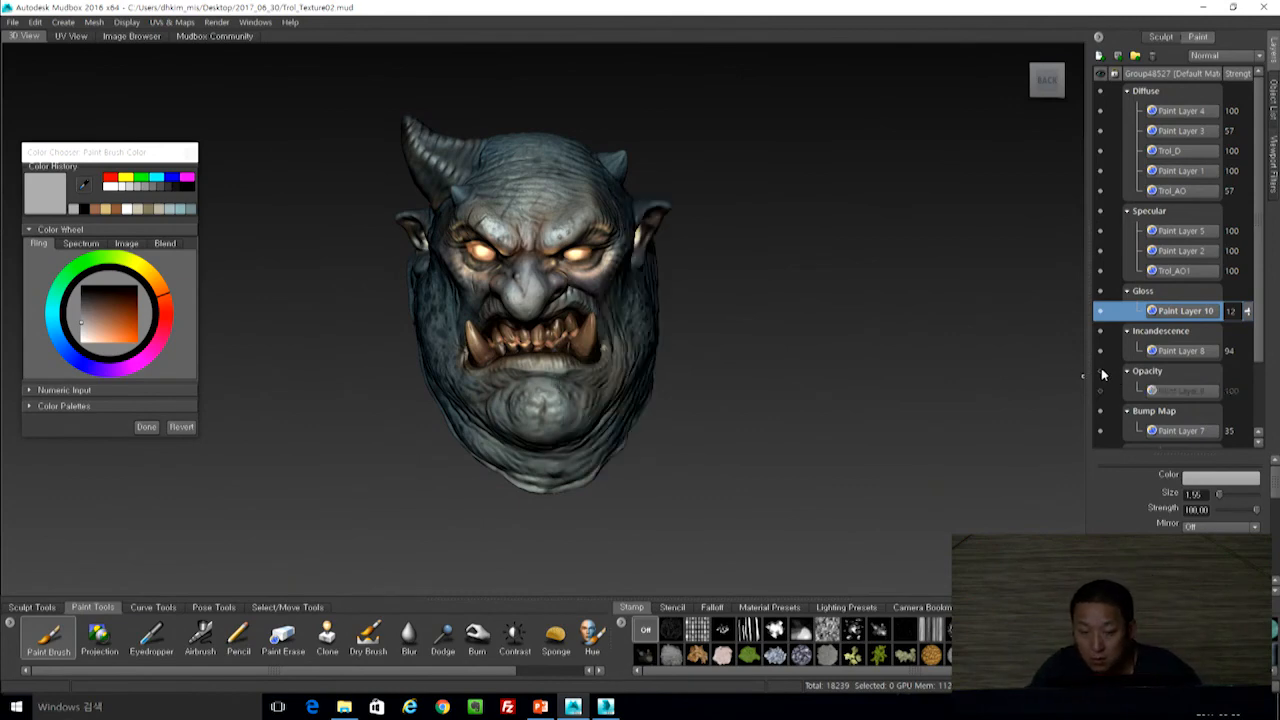
{"action": "mouse_move", "coordinate": [757, 351]}
{"action": "left_mouse_down", "text": "alt"}
{"action": "mouse_move", "coordinate": [707, 350]}
{"action": "mouse_move", "coordinate": [780, 340]}
{"action": "mouse_move", "coordinate": [791, 371]}
{"action": "mouse_move", "coordinate": [773, 373]}
{"action": "left_mouse_up", "text": "alt"}
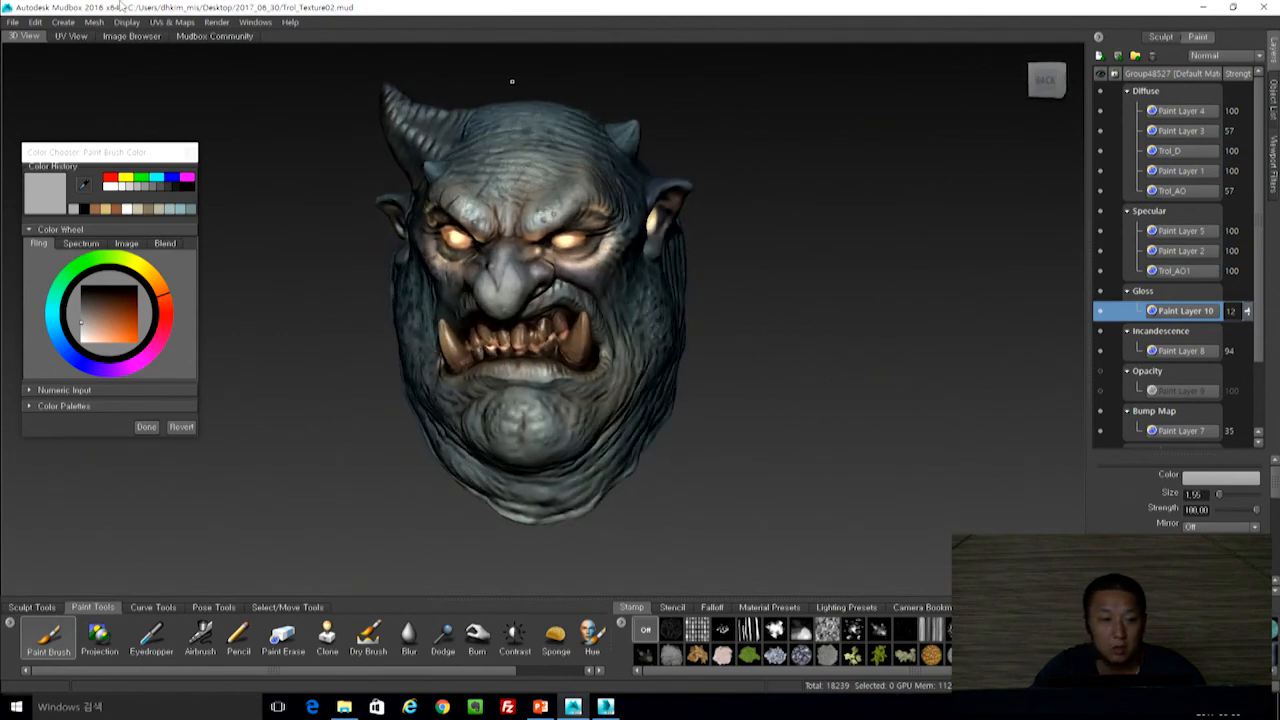
Create a point light in the scene.
{"action": "left_click", "coordinate": [64, 22]}
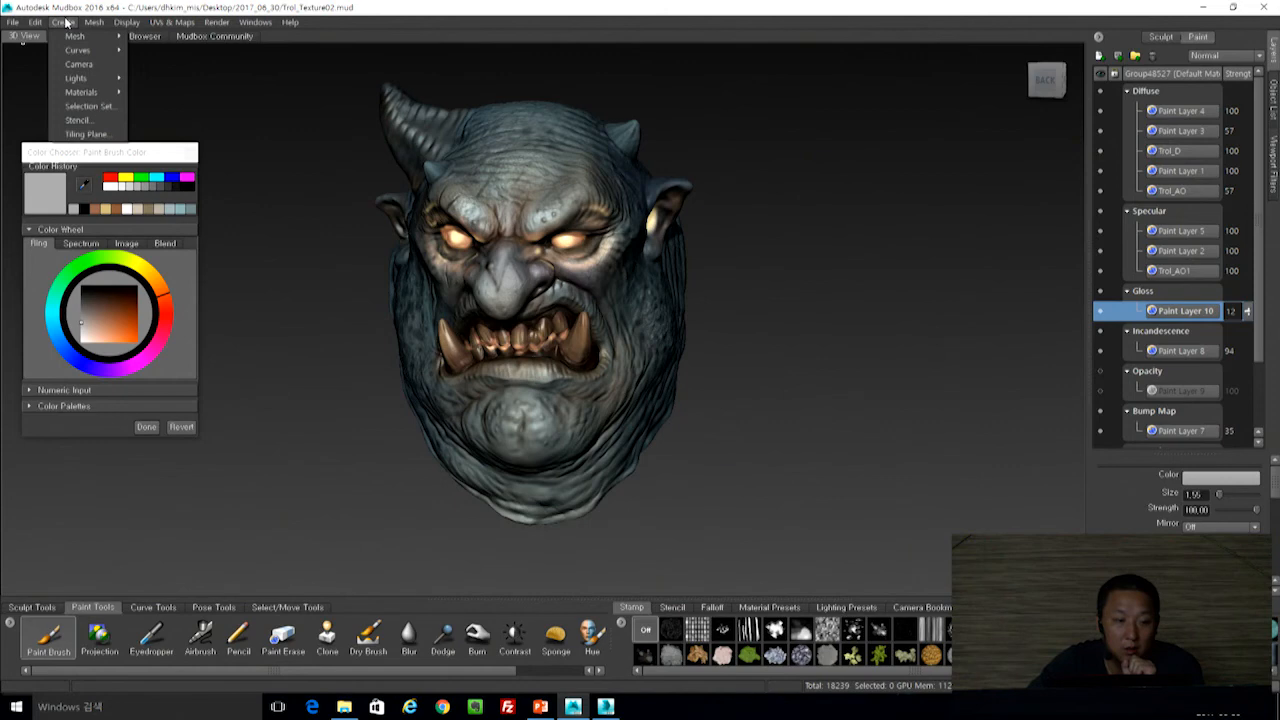
{"action": "mouse_move", "coordinate": [75, 79]}
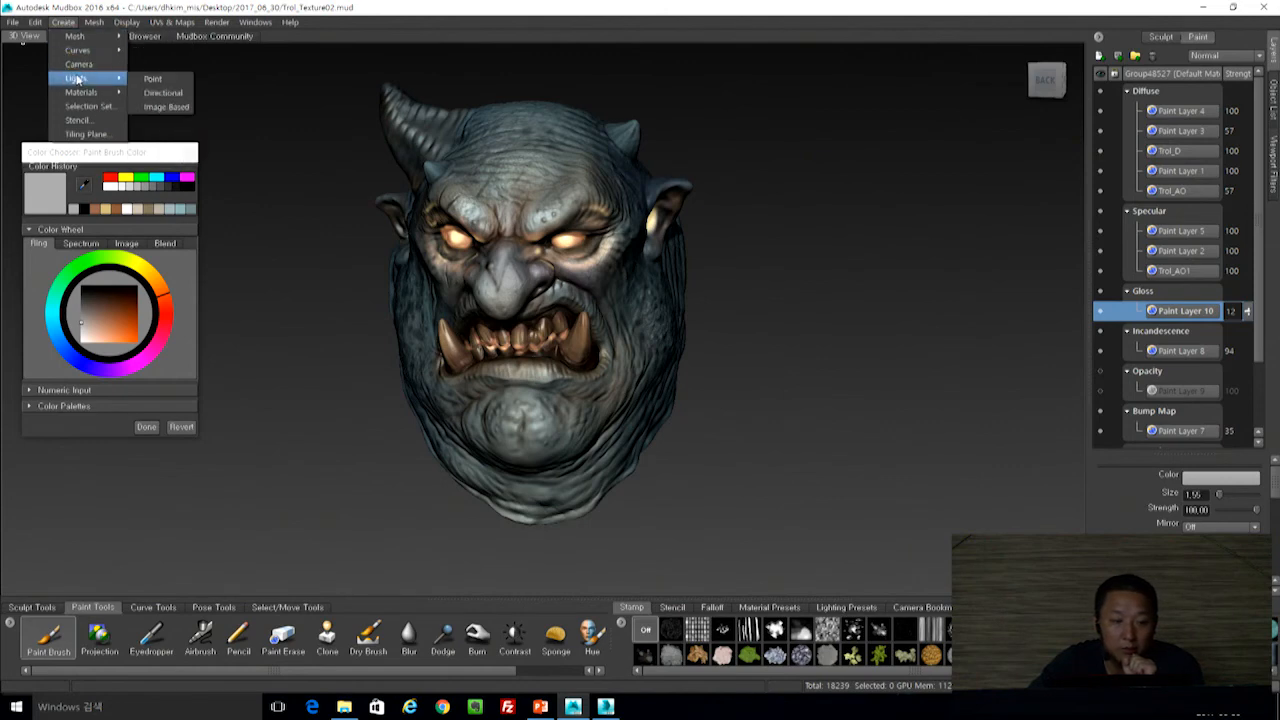
{"action": "left_click", "coordinate": [170, 84]}
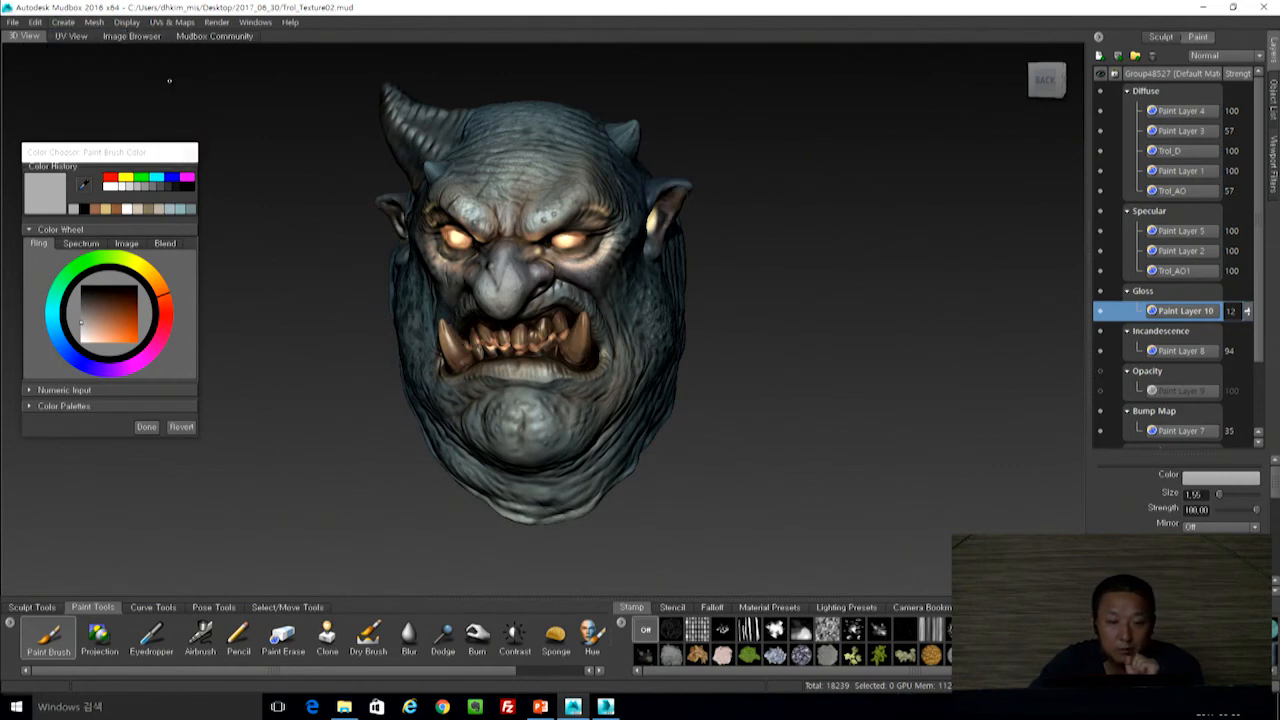
Select the Light 02 point light and translate it out of the head to open space beside the troll's jaw.
{"action": "left_click", "coordinate": [1274, 104]}
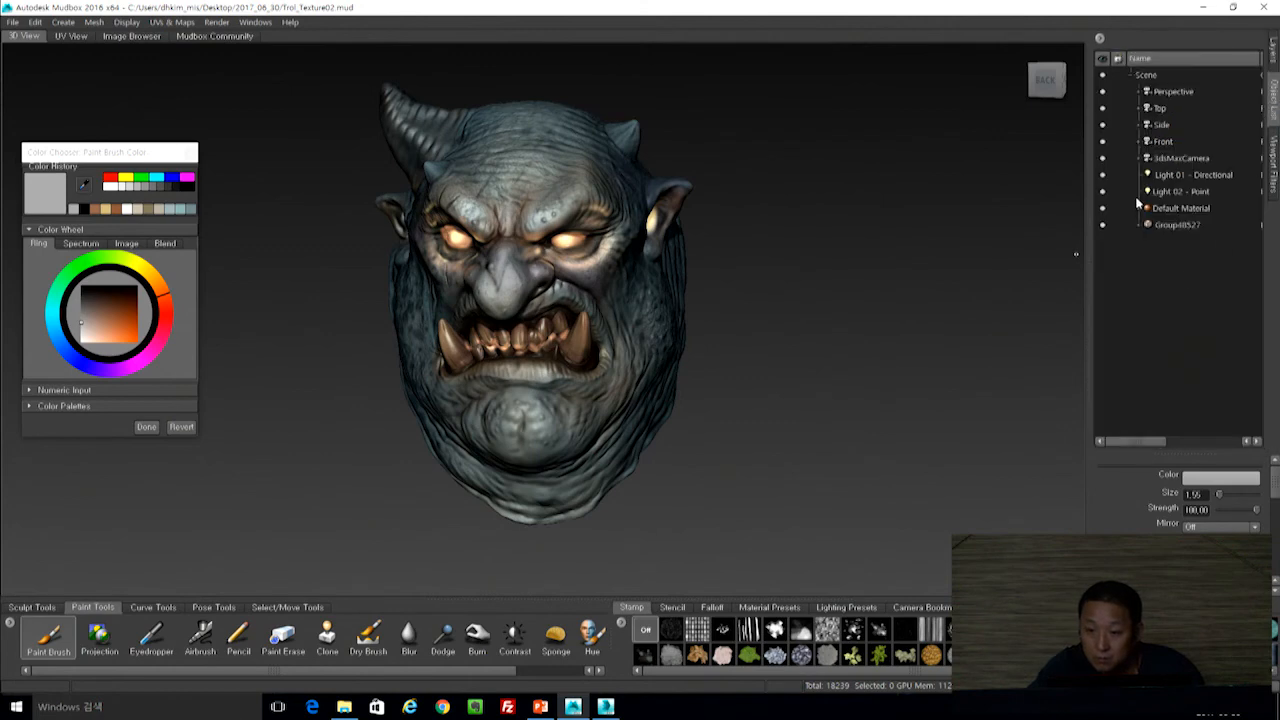
{"action": "left_click", "coordinate": [1170, 191]}
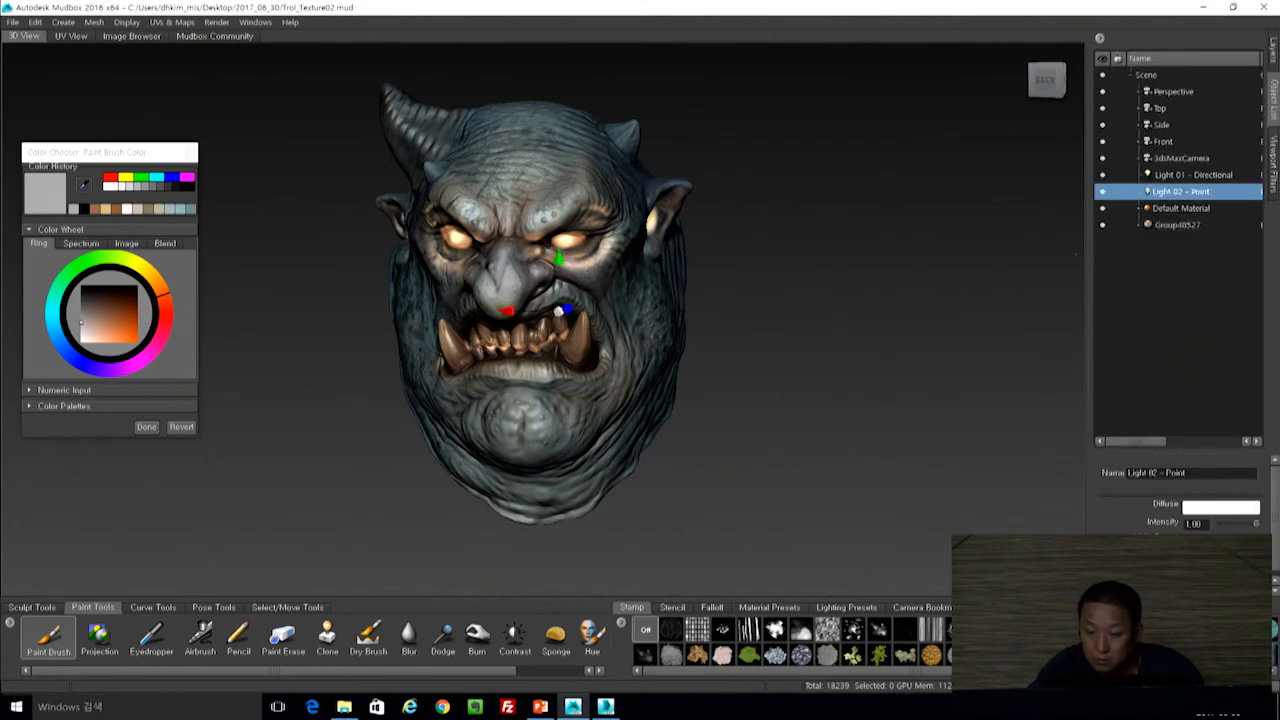
{"action": "left_click", "coordinate": [300, 607]}
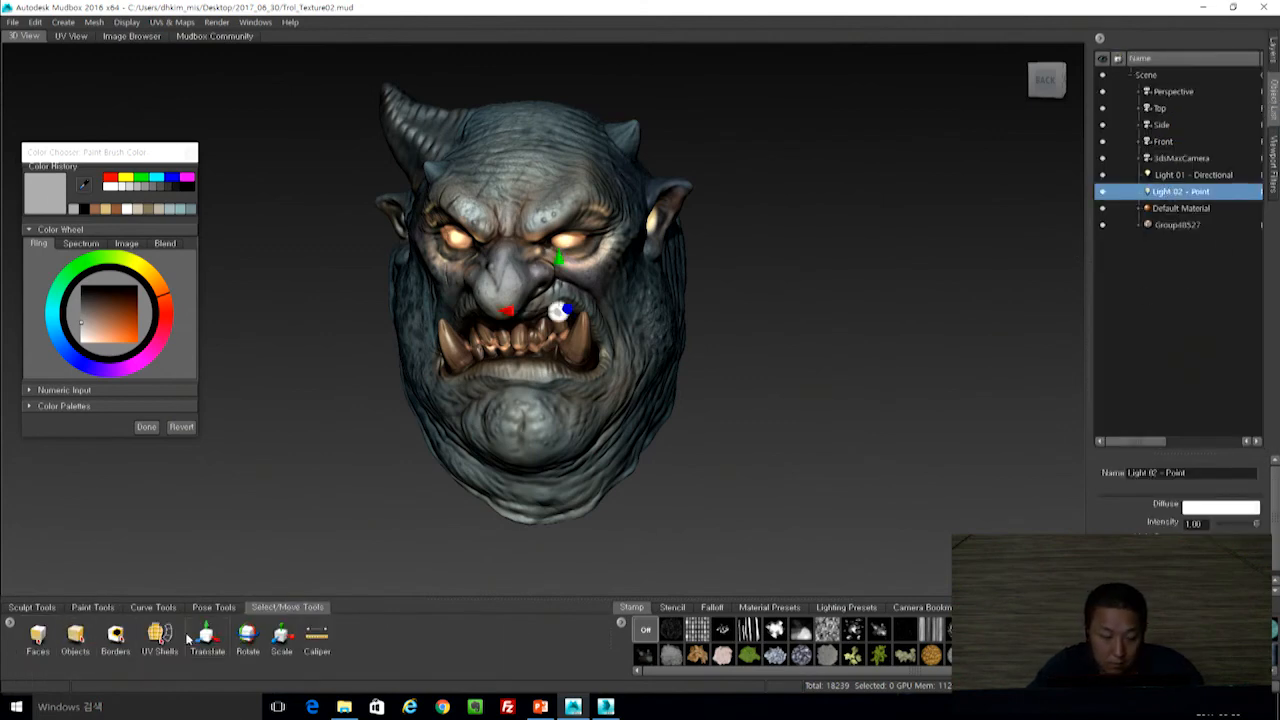
{"action": "left_click", "coordinate": [220, 630]}
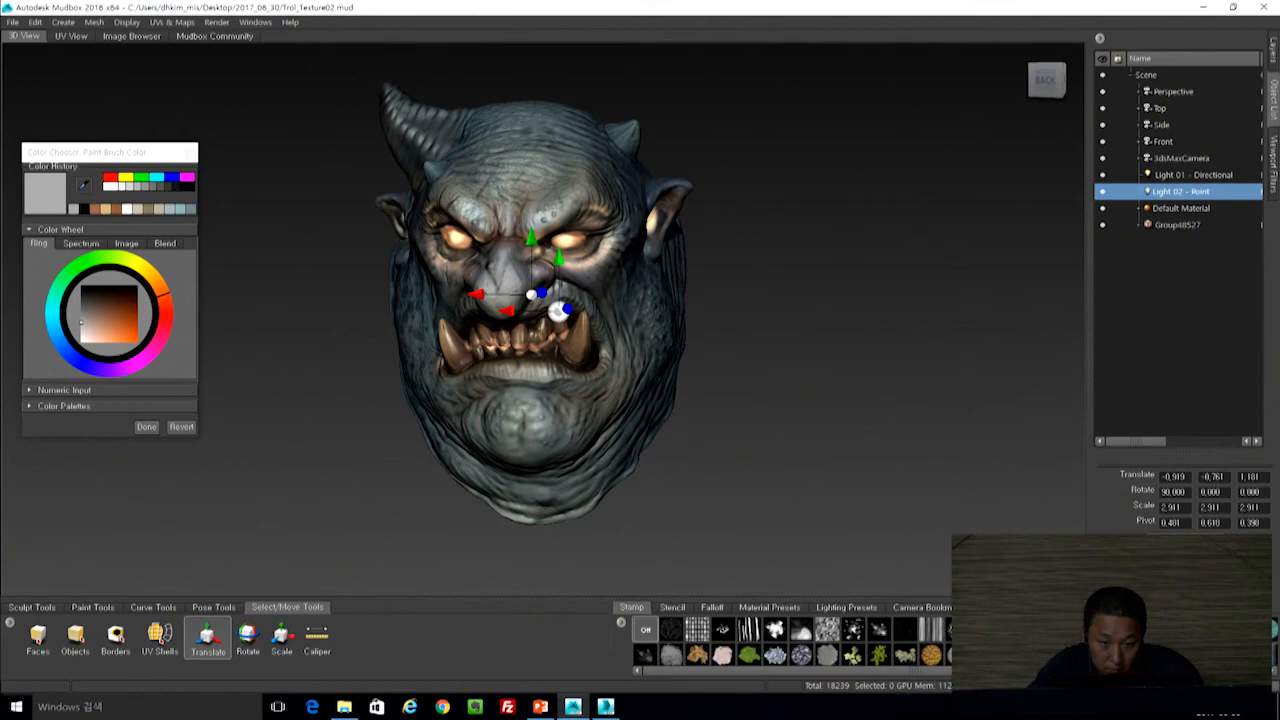
{"action": "left_click_drag", "start_coordinate": [557, 310], "coordinate": [714, 321]}
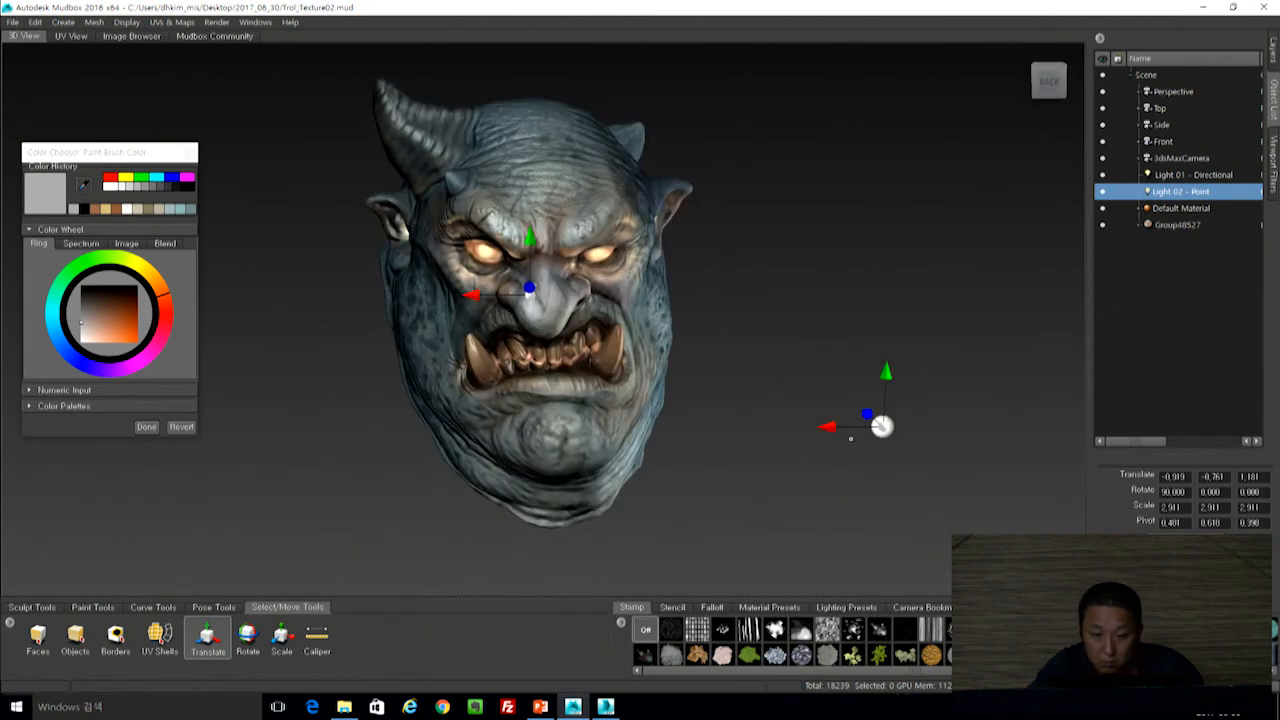
{"action": "left_click_drag", "start_coordinate": [830, 427], "coordinate": [770, 427]}
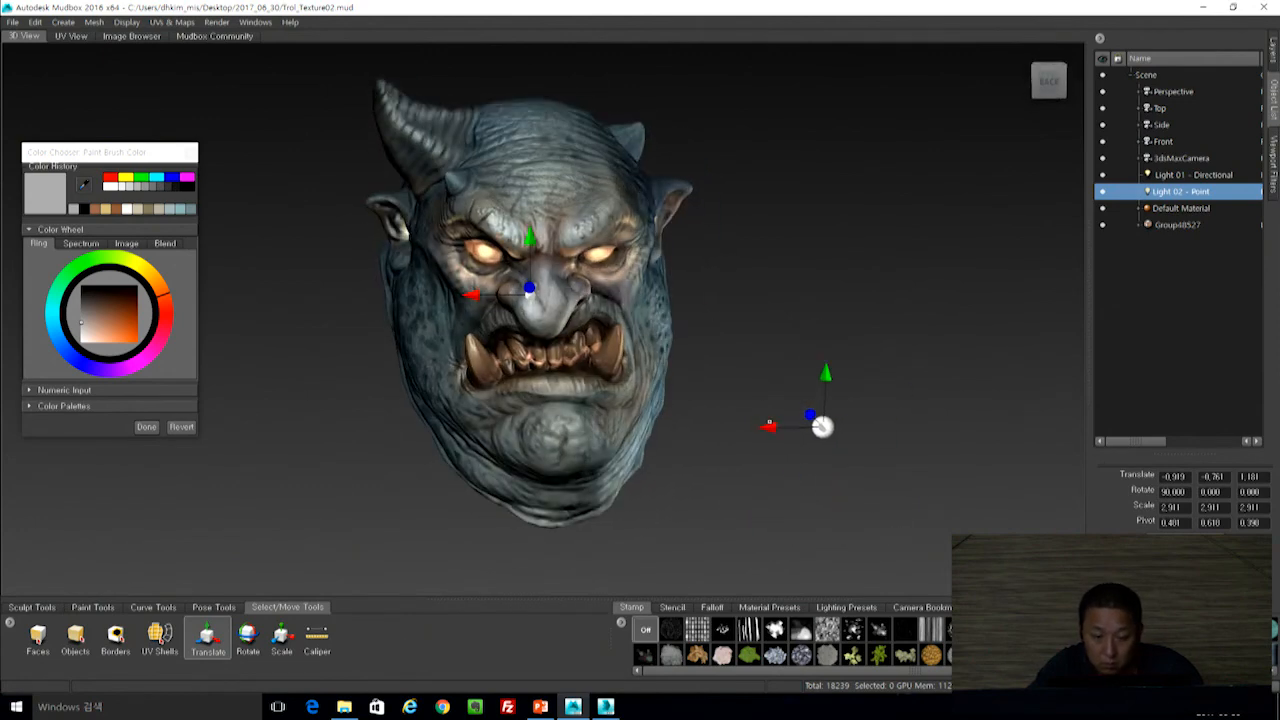
Lower Light 02's intensity to 0.68 and tint its diffuse colour light orange.
{"action": "left_click", "coordinate": [1170, 197]}
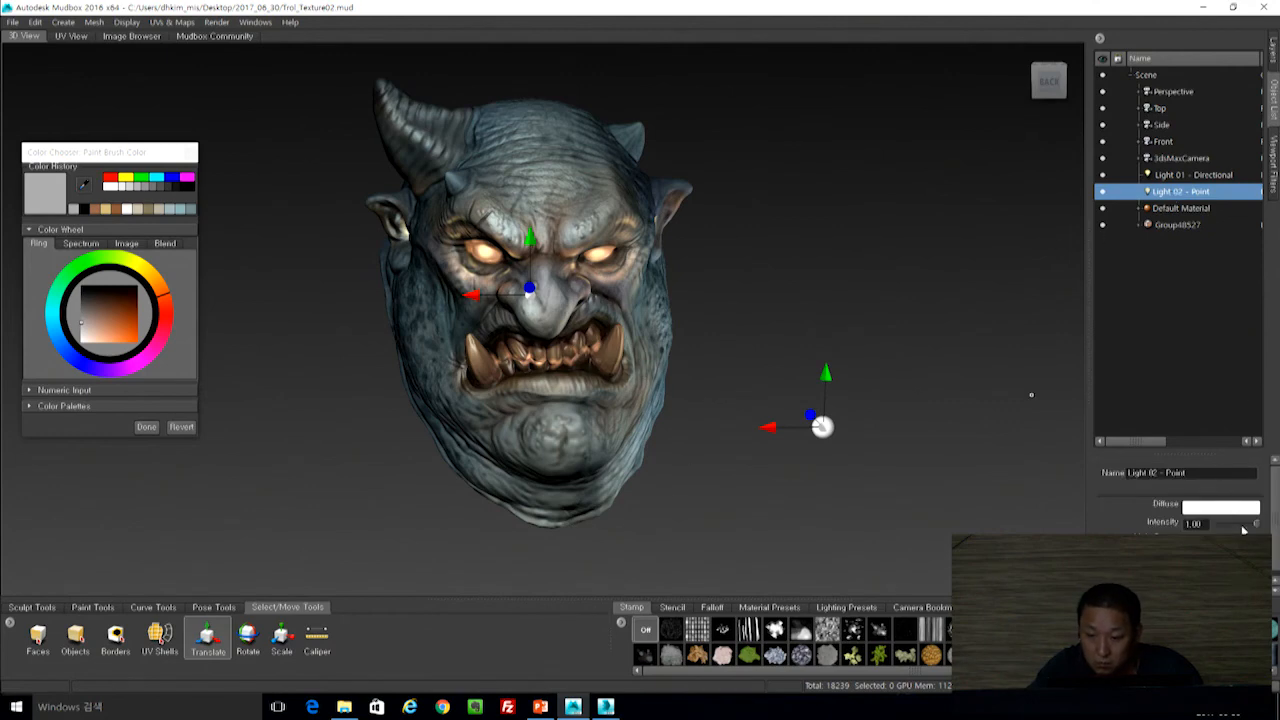
{"action": "mouse_move", "coordinate": [1253, 527]}
{"action": "left_mouse_down"}
{"action": "mouse_move", "coordinate": [1217, 529]}
{"action": "mouse_move", "coordinate": [1243, 526]}
{"action": "left_mouse_up"}
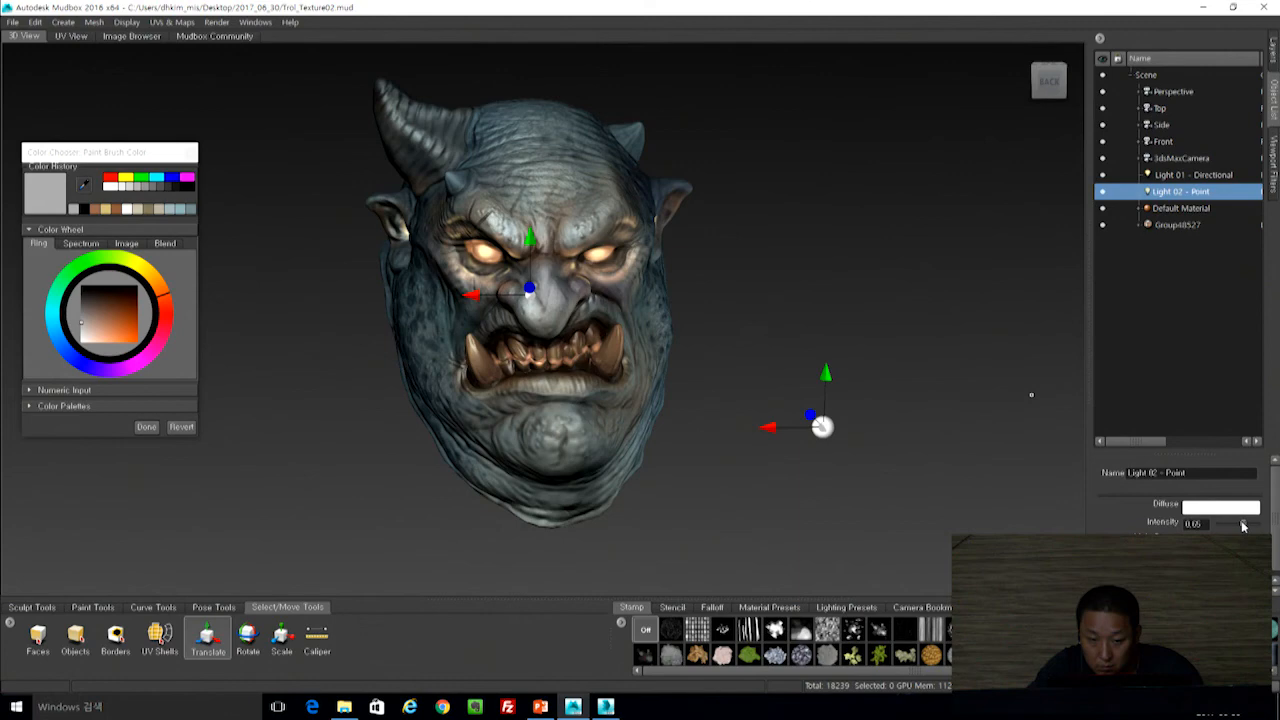
{"action": "left_click", "coordinate": [1220, 506]}
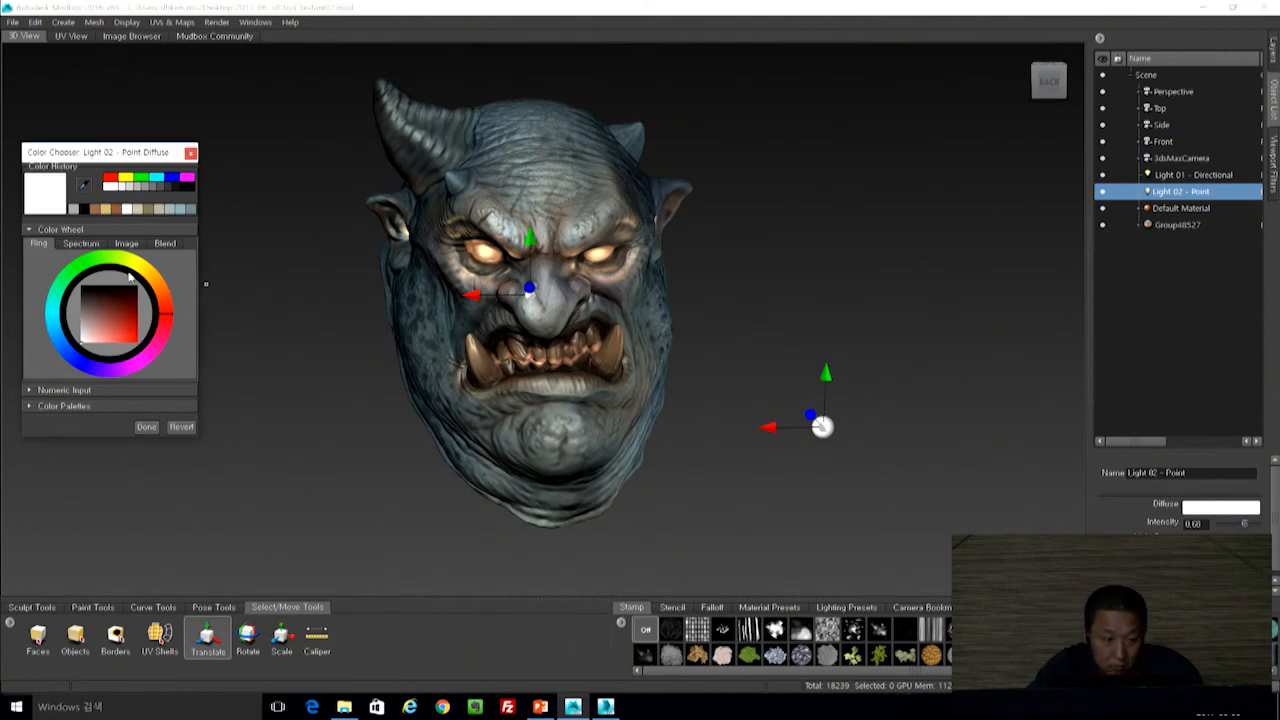
{"action": "left_click", "coordinate": [140, 268]}
{"action": "left_click", "coordinate": [110, 331]}
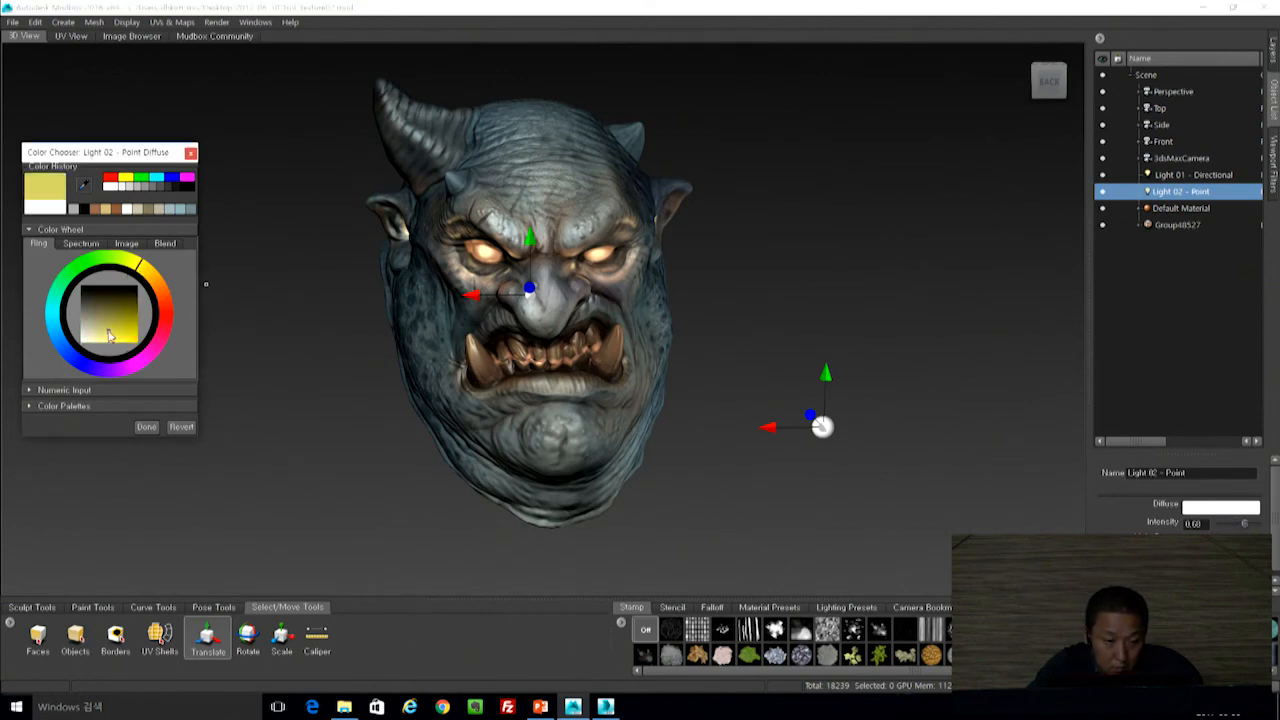
{"action": "left_click_drag", "start_coordinate": [153, 278], "coordinate": [156, 285]}
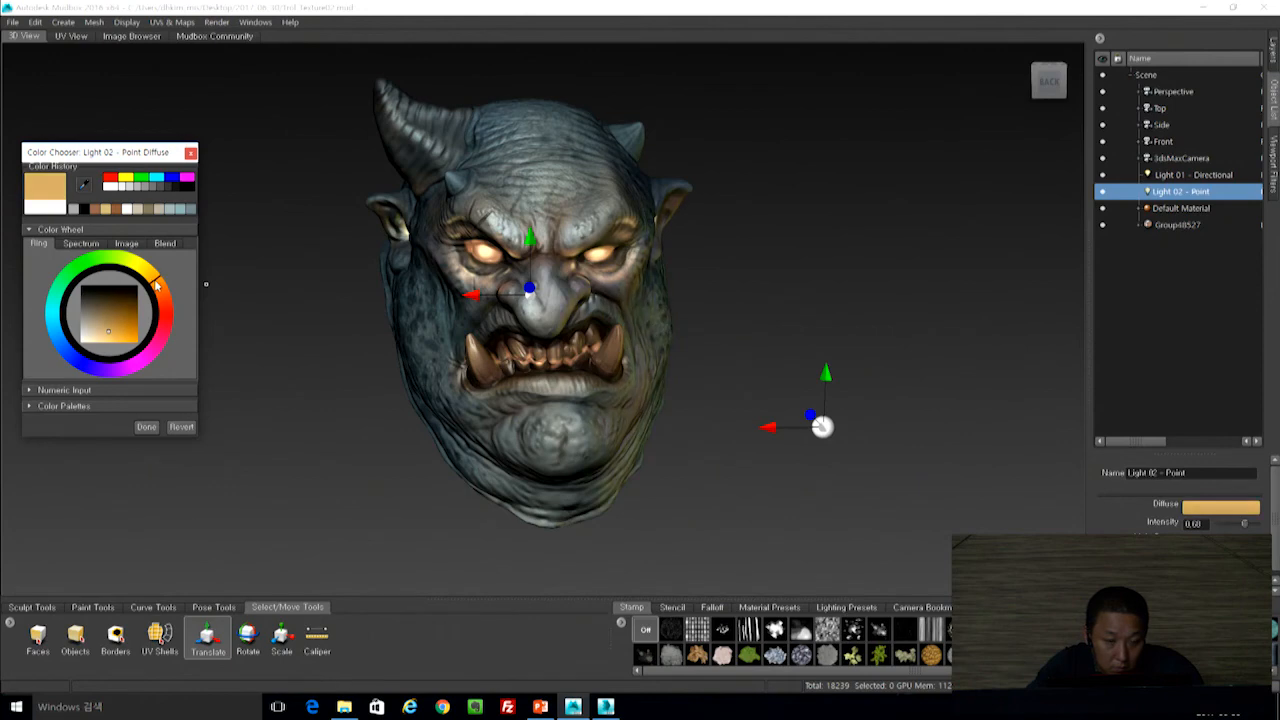
{"action": "left_click_drag", "start_coordinate": [108, 336], "coordinate": [101, 337]}
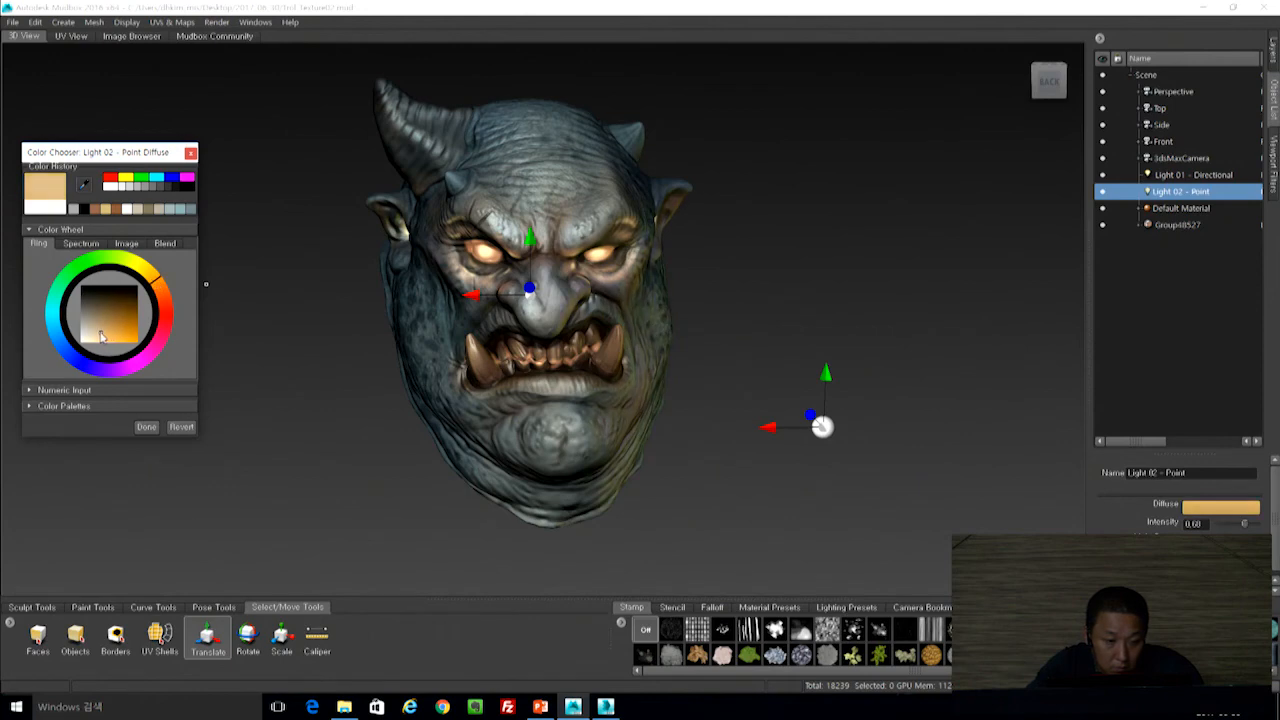
Set Light 02's intensity to 2 and check the lighting on the head from different angles.
{"action": "left_click_drag", "start_coordinate": [1247, 524], "coordinate": [1262, 527]}
{"action": "double_click", "coordinate": [1198, 524]}
{"action": "type", "text": "2"}
{"action": "key", "text": "Return"}
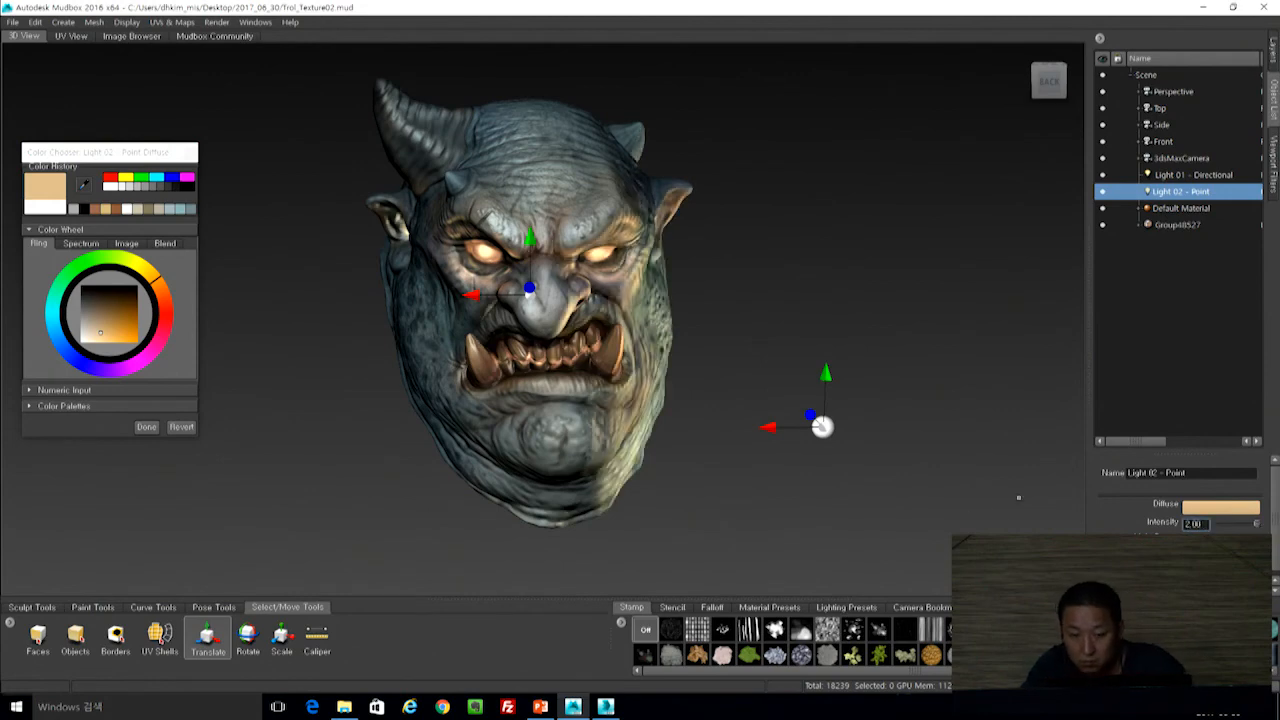
{"action": "left_click_drag", "start_coordinate": [1054, 506], "coordinate": [974, 486], "text": "alt"}
{"action": "left_click_drag", "start_coordinate": [726, 530], "coordinate": [875, 497], "text": "alt"}
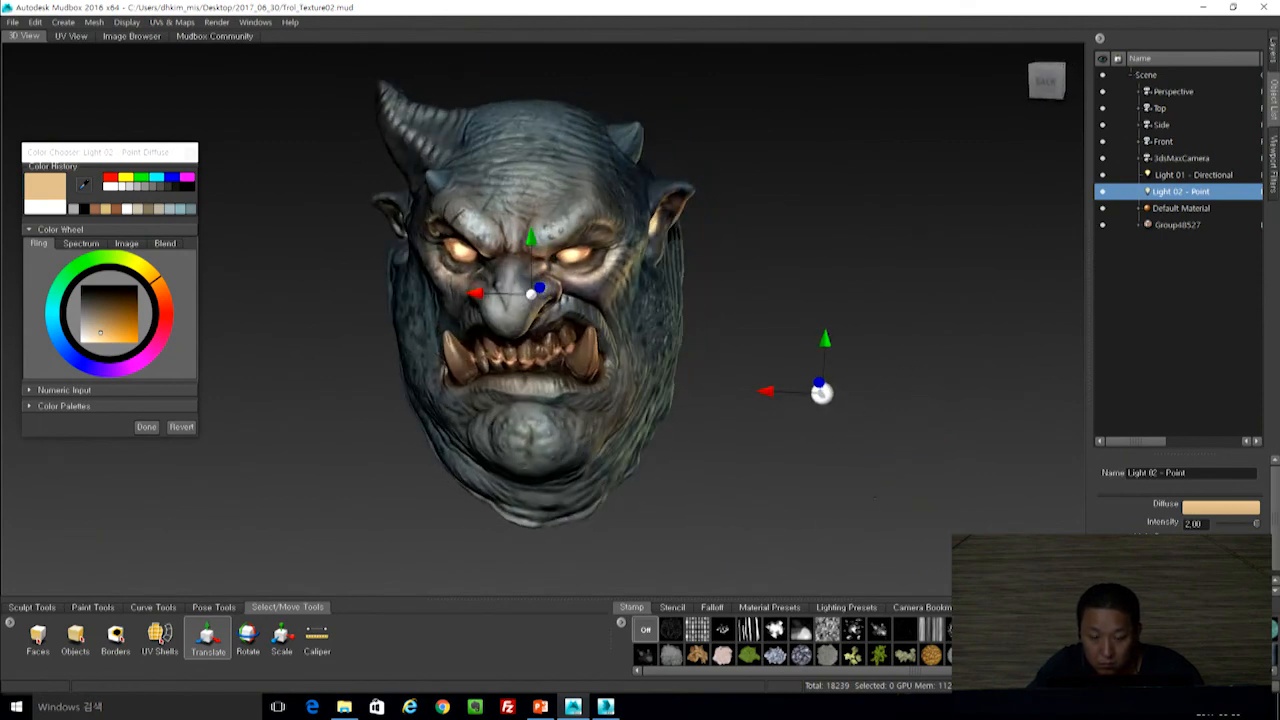
Try an intensity of 3 on Light 02, reduce it to 2.47, and brighten its light orange diffuse colour.
{"action": "left_click_drag", "start_coordinate": [861, 447], "coordinate": [652, 472], "text": "alt"}
{"action": "type", "text": "3"}
{"action": "key", "text": "Return"}
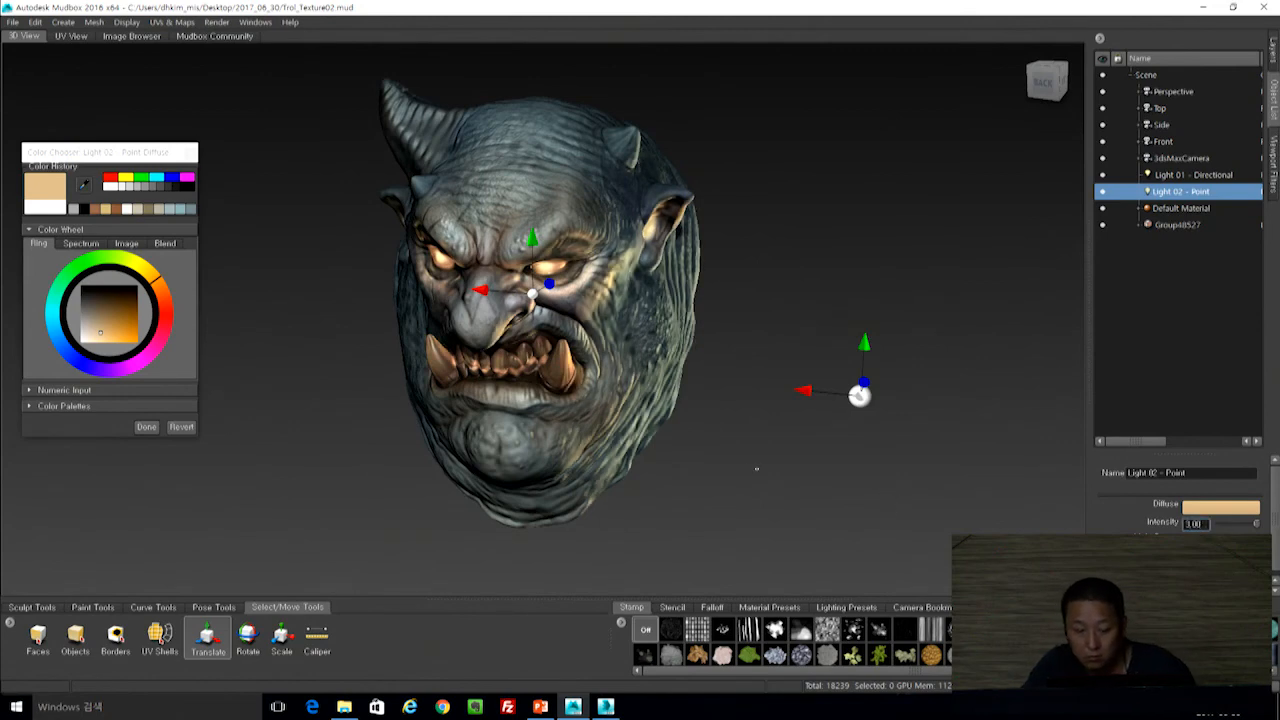
{"action": "left_click_drag", "start_coordinate": [756, 468], "coordinate": [929, 414], "text": "alt"}
{"action": "left_click_drag", "start_coordinate": [1257, 527], "coordinate": [1253, 528]}
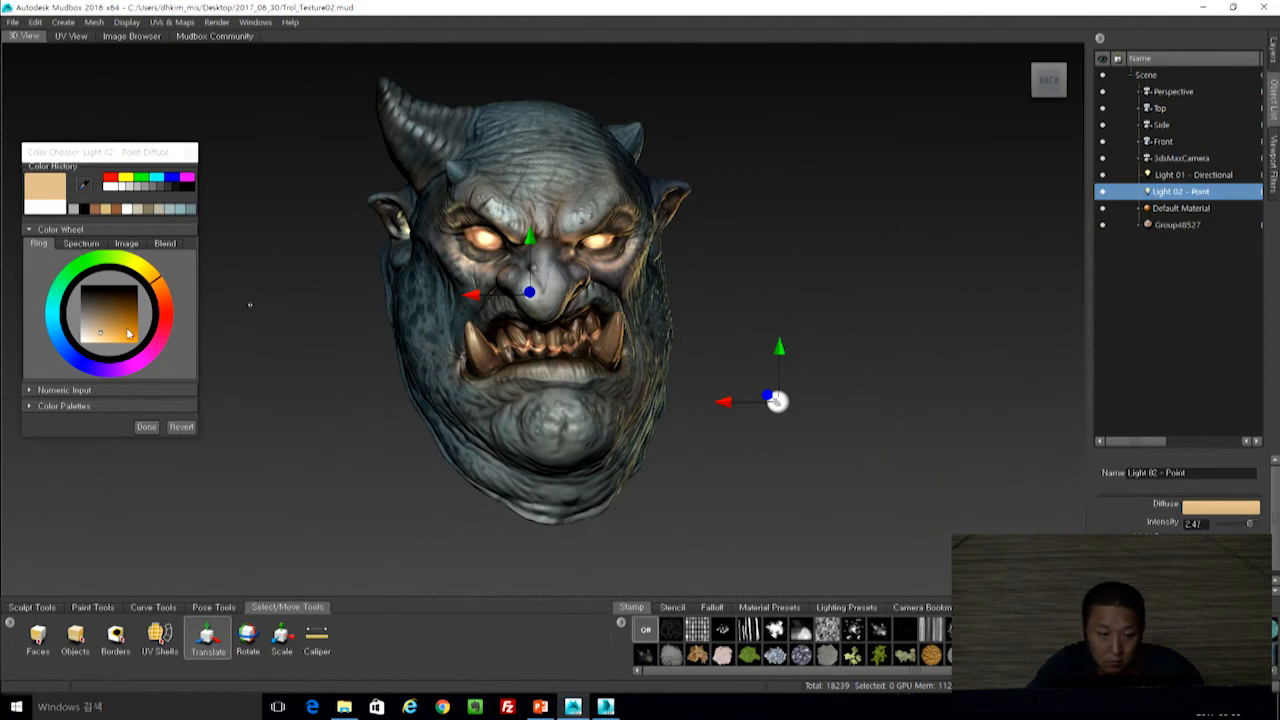
{"action": "left_click", "coordinate": [99, 345]}
{"action": "left_click", "coordinate": [103, 338]}
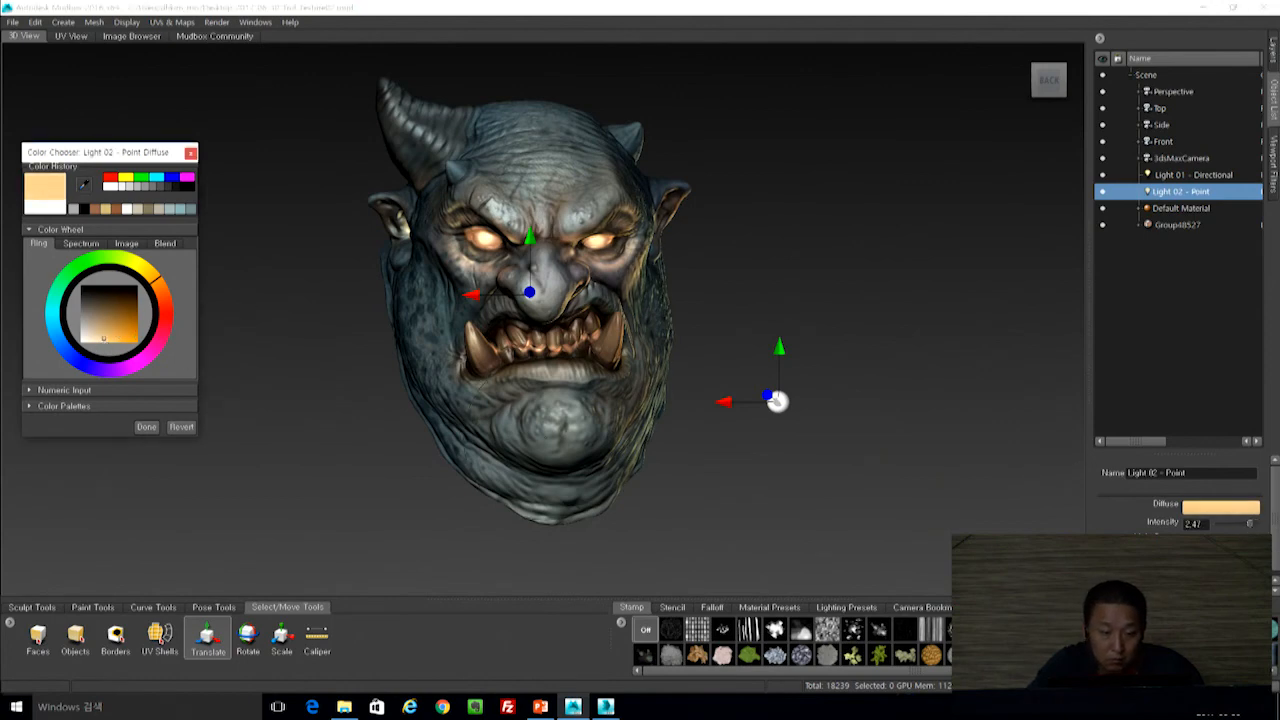
Create another point light and translate it far out past the horned side of the troll's head.
{"action": "left_click", "coordinate": [122, 24]}
{"action": "mouse_move", "coordinate": [64, 24]}
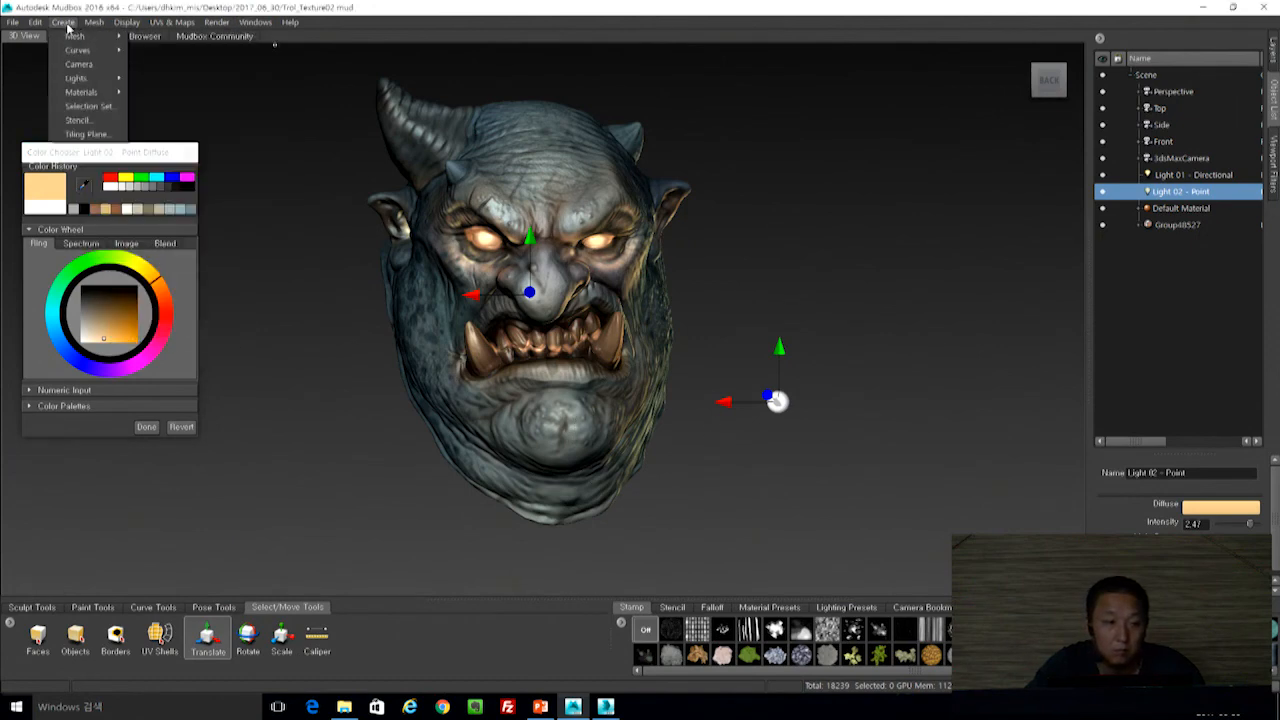
{"action": "mouse_move", "coordinate": [79, 79]}
{"action": "left_click", "coordinate": [152, 79]}
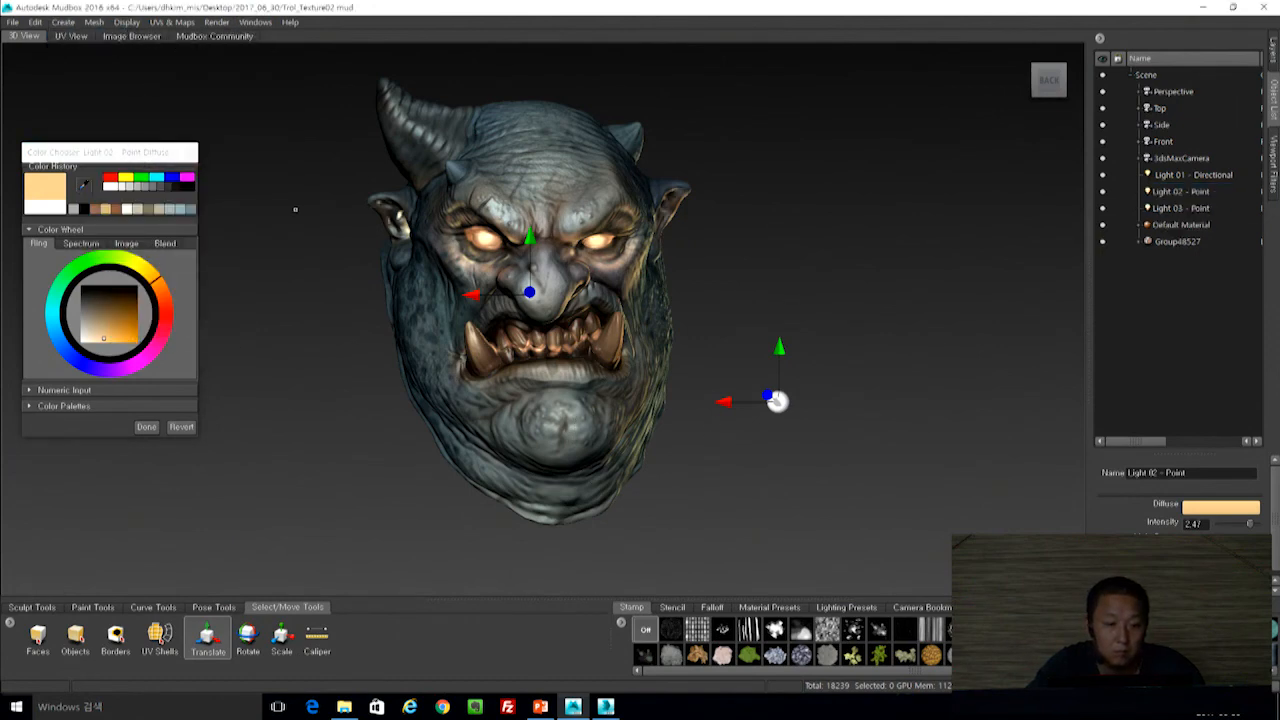
{"action": "left_click", "coordinate": [1180, 209]}
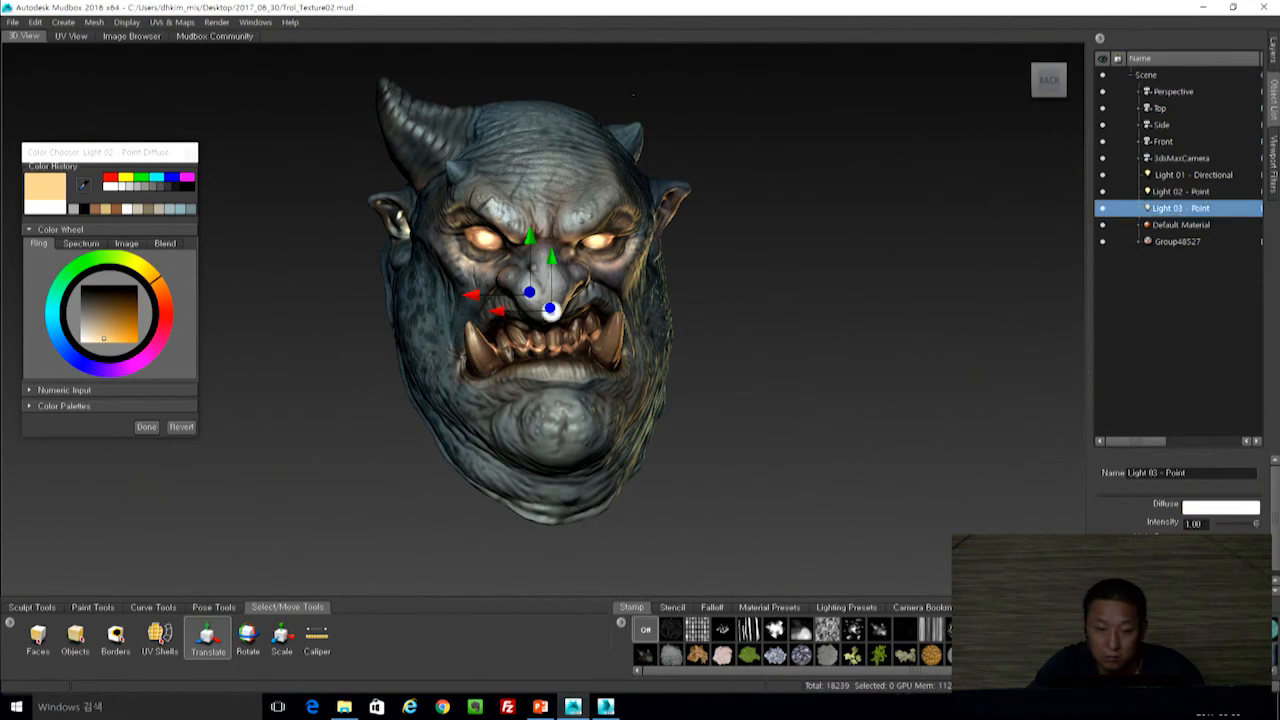
{"action": "left_click_drag", "start_coordinate": [498, 311], "coordinate": [124, 311]}
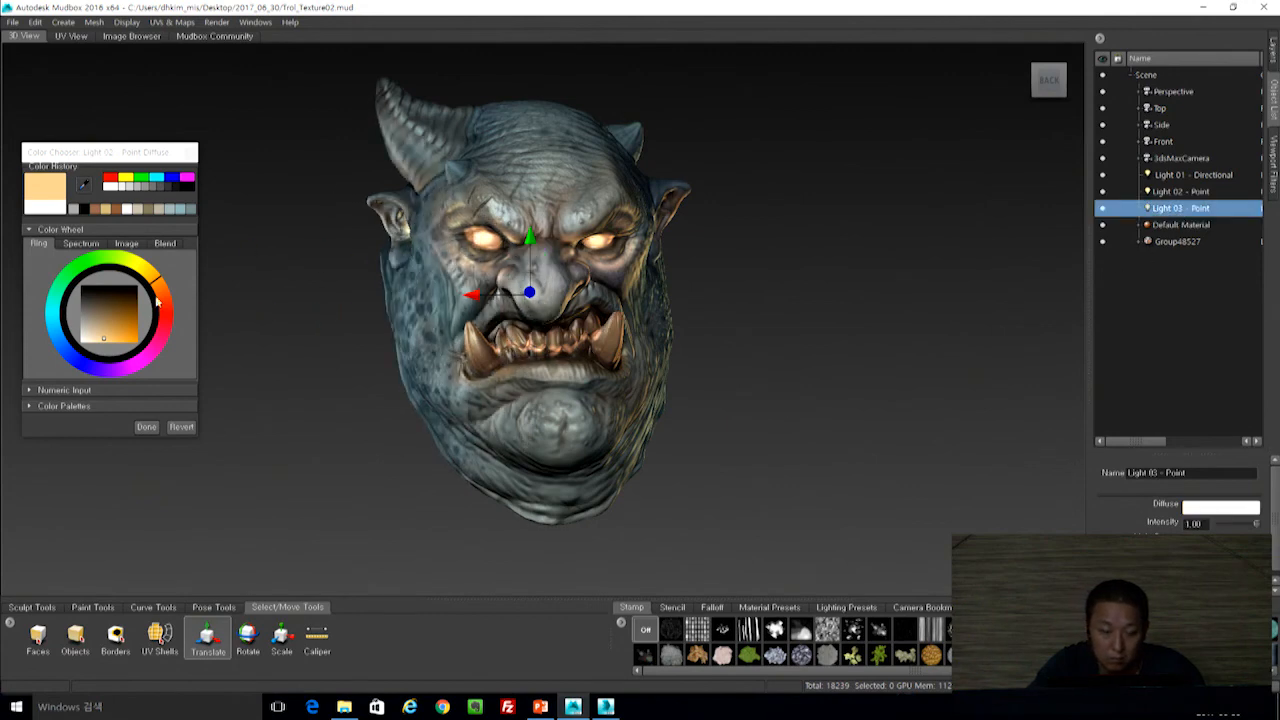
Raise the Light 03 point light well above the troll's head on the horned side.
{"action": "scroll", "coordinate": [540, 320], "scroll_direction": "down", "scroll_amount": 3}
{"action": "left_click_drag", "start_coordinate": [480, 340], "coordinate": [600, 375], "text": "alt"}
{"action": "left_click_drag", "start_coordinate": [740, 420], "coordinate": [804, 424], "text": "alt"}
{"action": "left_click_drag", "start_coordinate": [383, 320], "coordinate": [285, 72]}
Change Light 02's diffuse colour to a pale cyan while keeping Light 03 selected.
{"action": "left_click_drag", "start_coordinate": [470, 300], "coordinate": [215, 318], "text": "alt"}
{"action": "mouse_move", "coordinate": [103, 342]}
{"action": "left_mouse_down"}
{"action": "mouse_move", "coordinate": [67, 334]}
{"action": "mouse_move", "coordinate": [67, 356]}
{"action": "mouse_move", "coordinate": [91, 338]}
{"action": "left_mouse_up"}
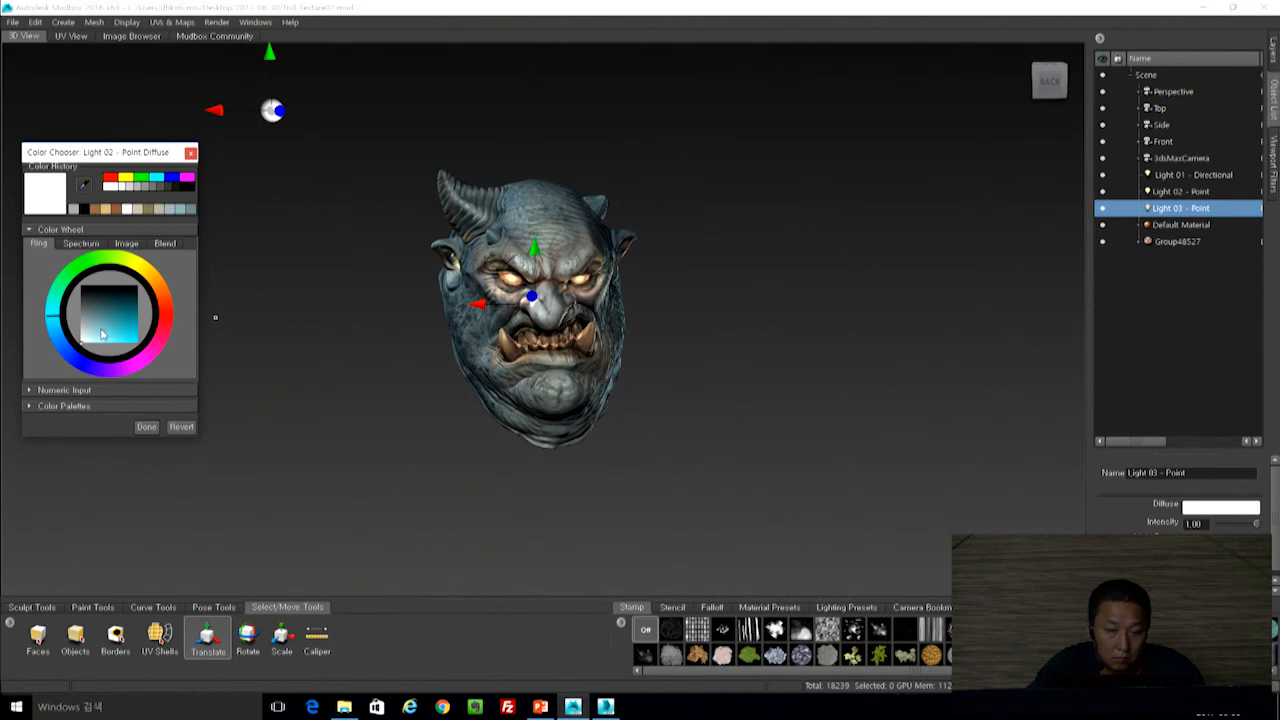
{"action": "left_click", "coordinate": [270, 110]}
{"action": "left_click_drag", "start_coordinate": [457, 396], "coordinate": [429, 372], "text": "alt"}
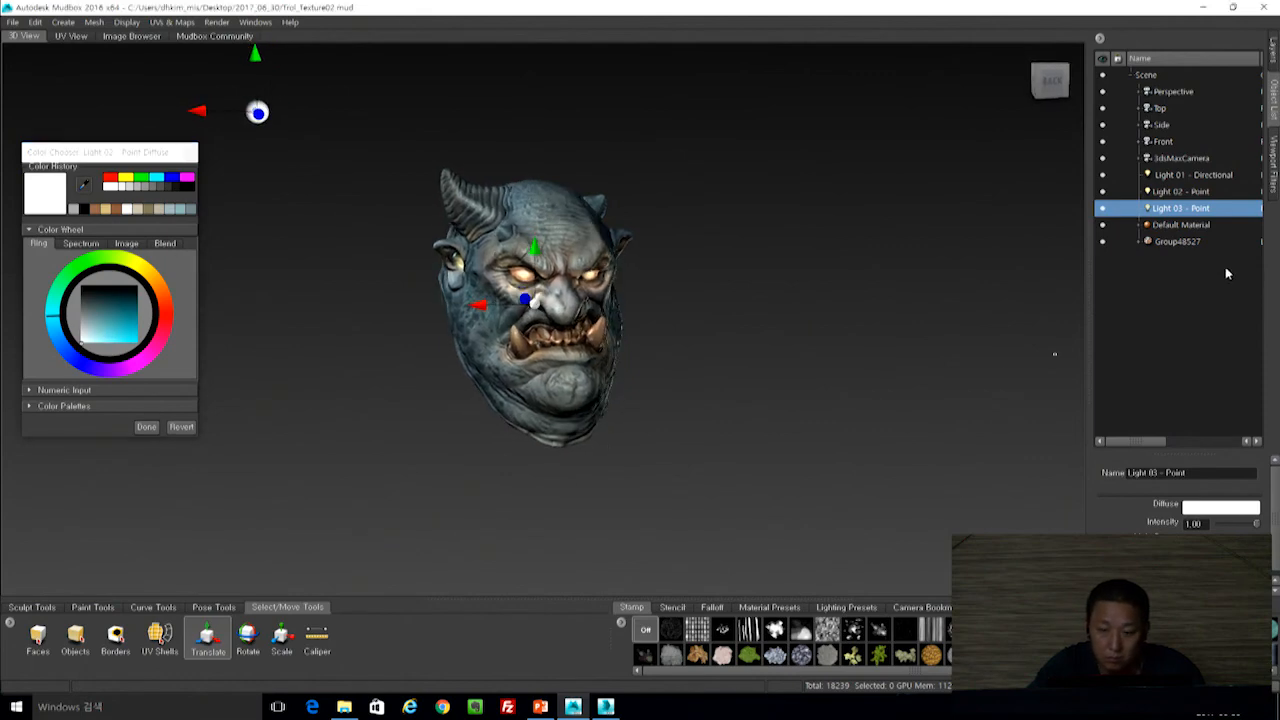
{"action": "left_click", "coordinate": [1161, 194]}
{"action": "left_click", "coordinate": [1162, 208]}
{"action": "left_click_drag", "start_coordinate": [289, 354], "coordinate": [412, 374], "text": "alt"}
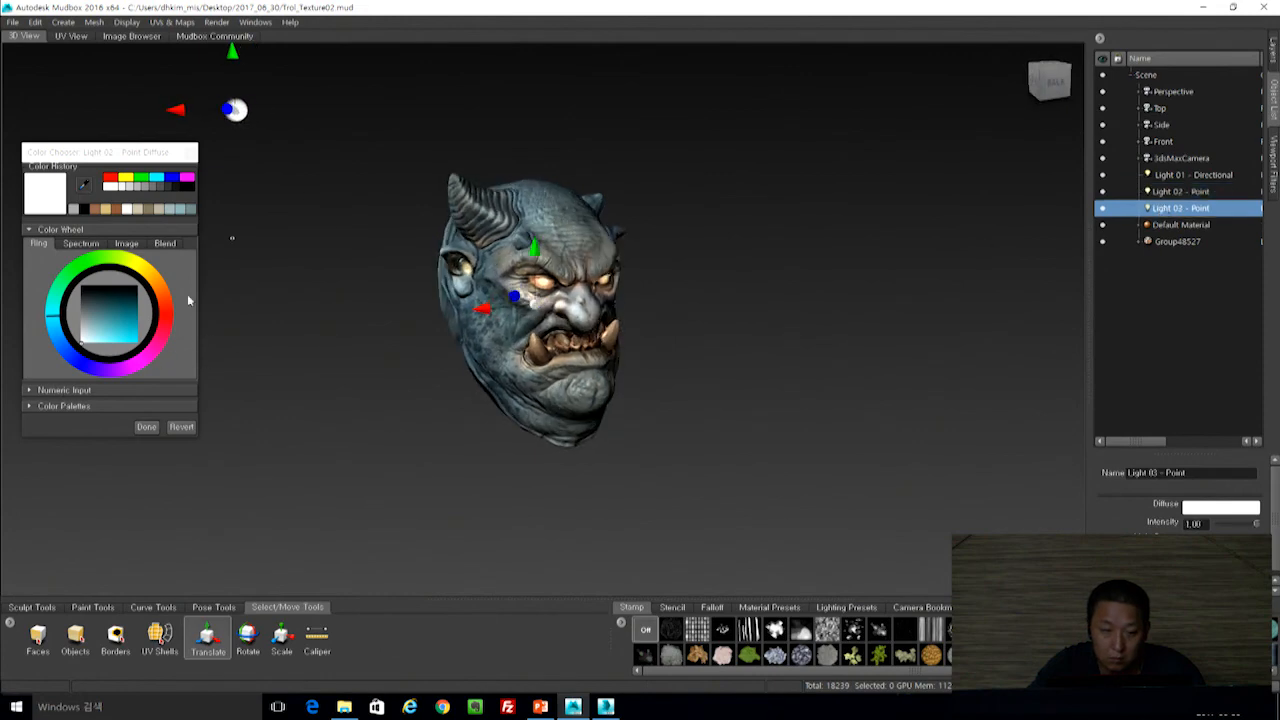
{"action": "left_click", "coordinate": [92, 340]}
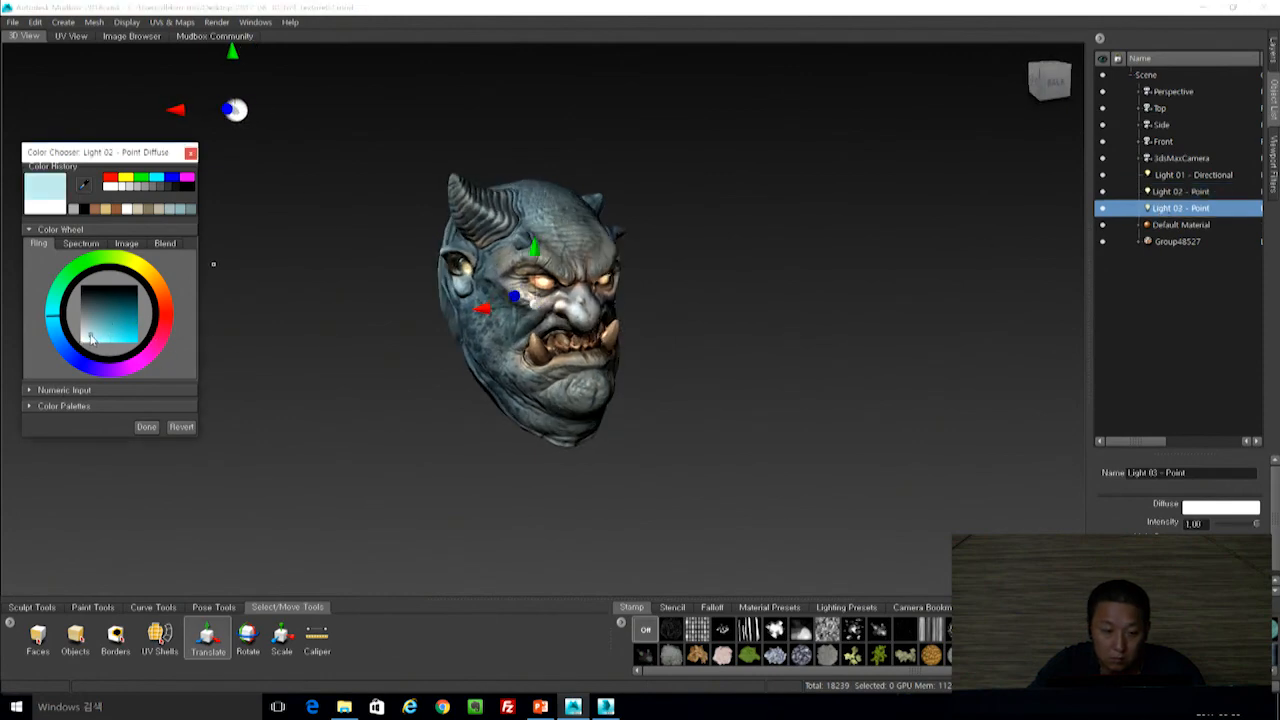
{"action": "left_click_drag", "start_coordinate": [657, 443], "coordinate": [553, 438], "text": "alt"}
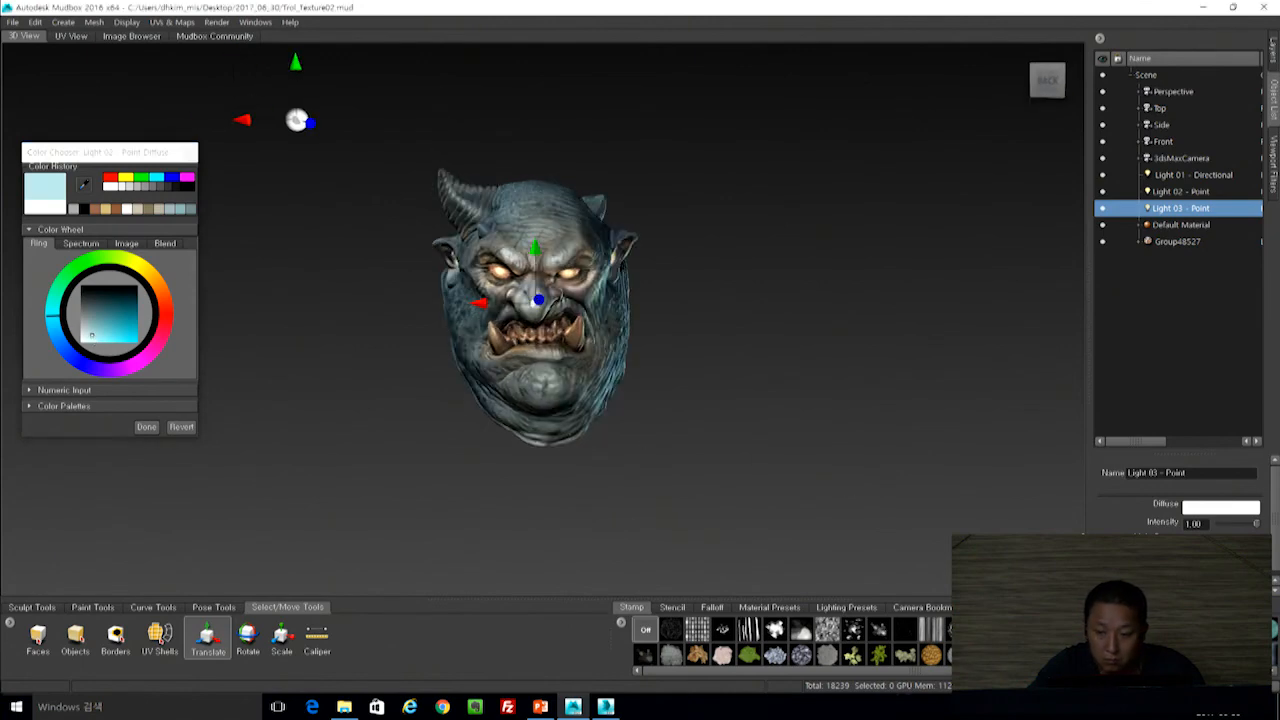
Try an intensity of 5 on Light 03 and reduce it to 1.66.
{"action": "double_click", "coordinate": [1206, 524]}
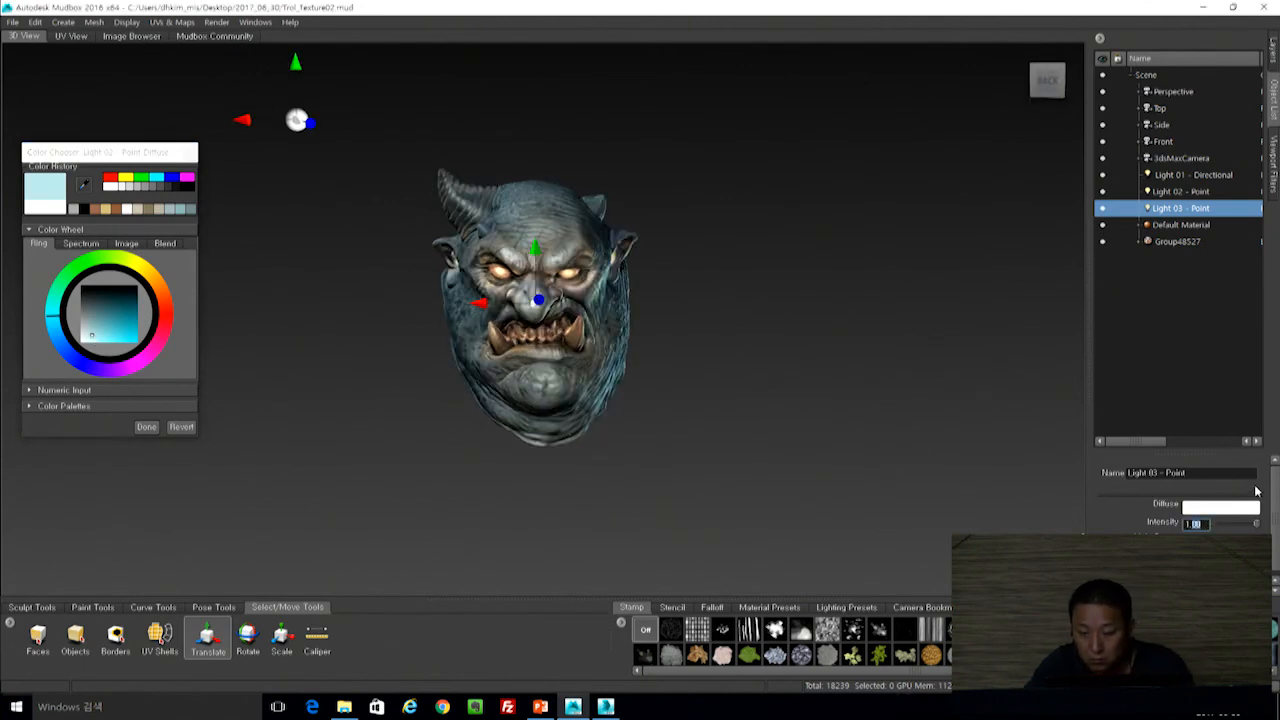
{"action": "left_click_drag", "start_coordinate": [1209, 524], "coordinate": [1060, 530]}
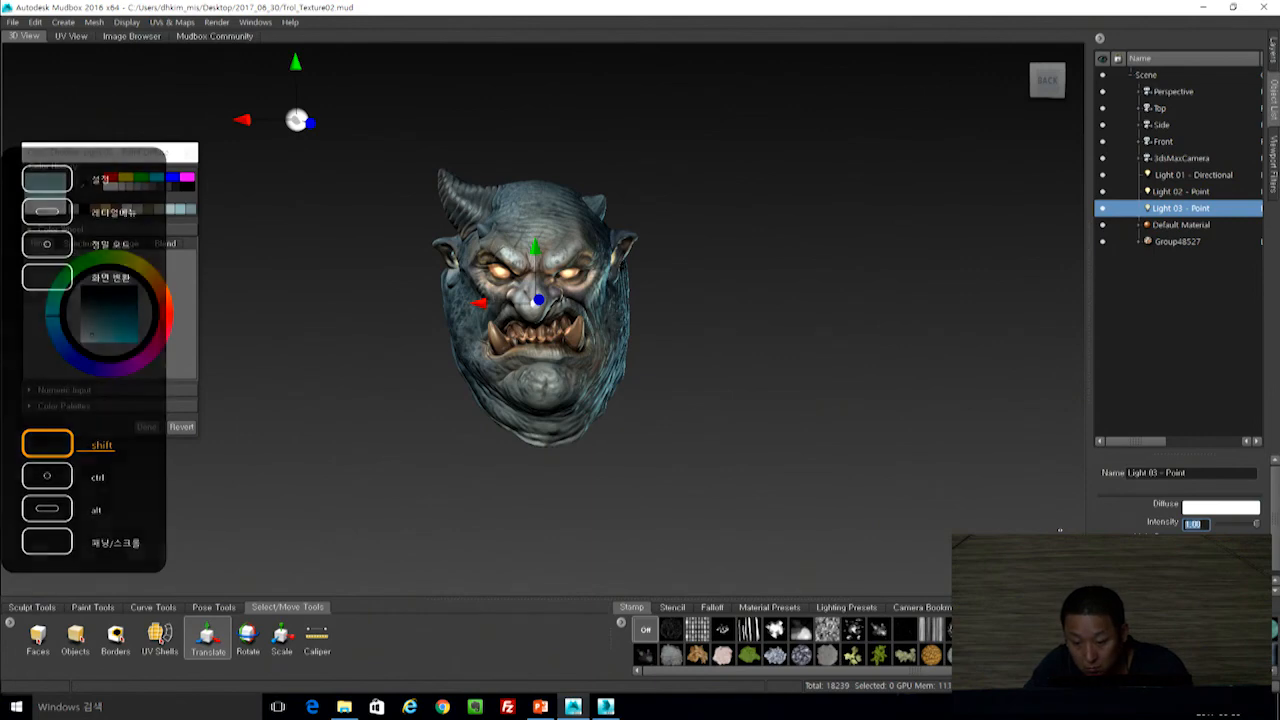
{"action": "type", "text": "5"}
{"action": "key", "text": "Return"}
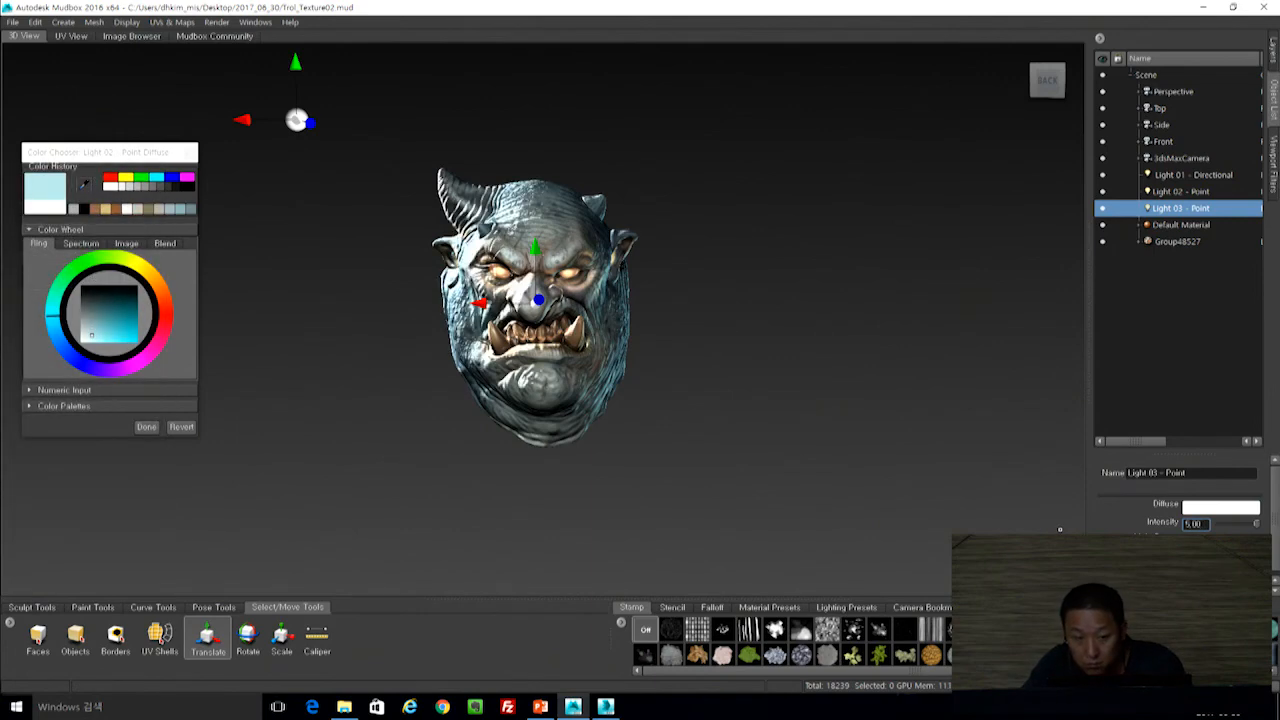
{"action": "left_click_drag", "start_coordinate": [666, 344], "coordinate": [698, 312], "text": "alt"}
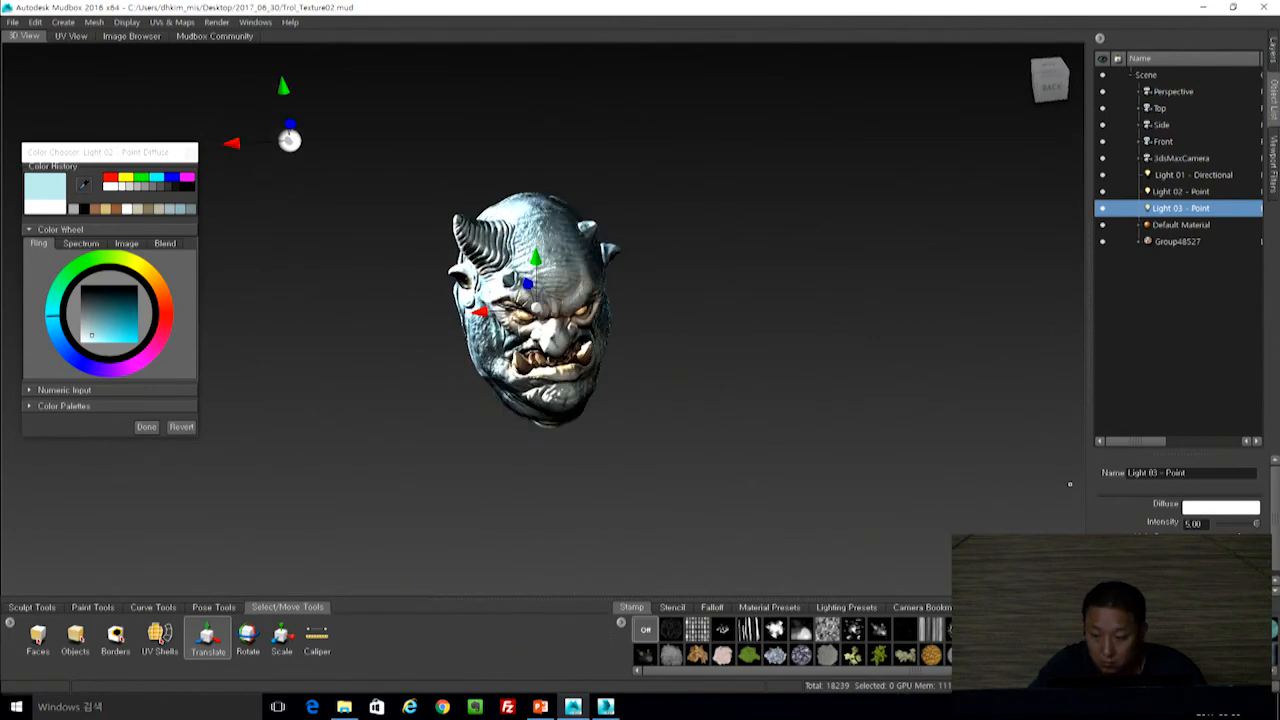
{"action": "left_click_drag", "start_coordinate": [1255, 527], "coordinate": [1230, 527]}
Move Light 03 farther behind and higher above the troll's head, and set its intensity to 1.84.
{"action": "left_click_drag", "start_coordinate": [657, 466], "coordinate": [663, 304], "text": "alt"}
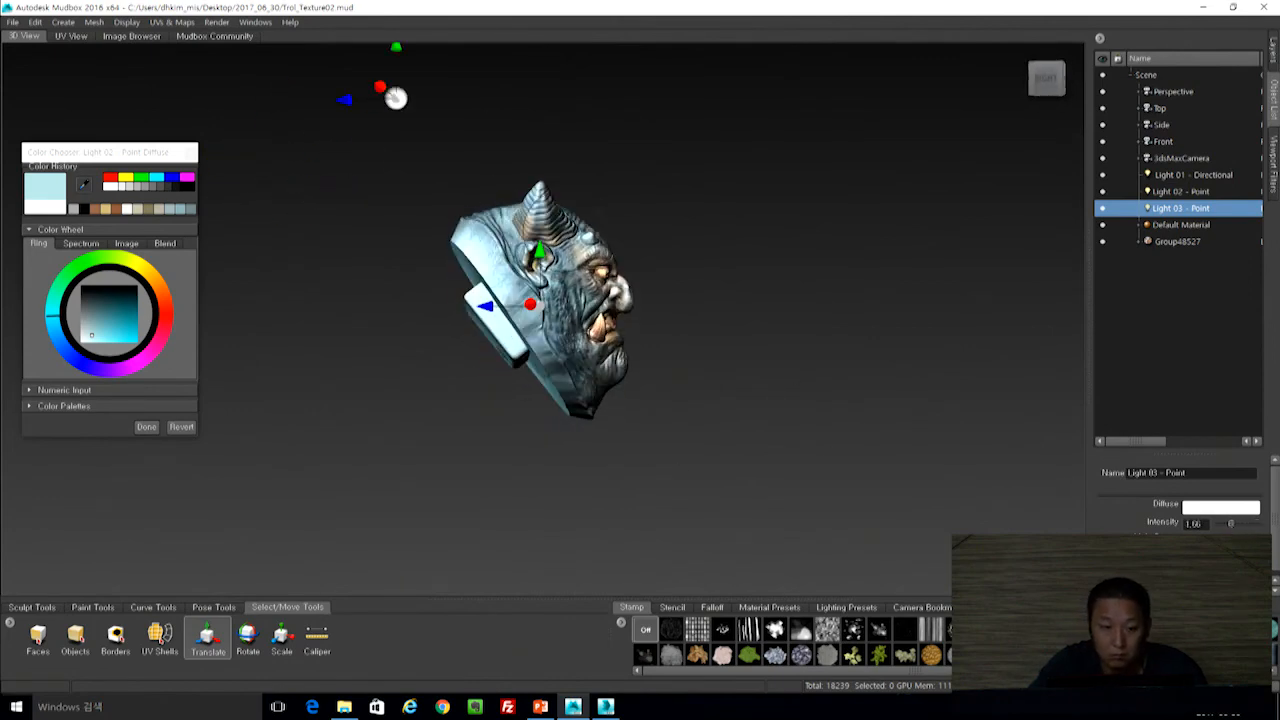
{"action": "left_click_drag", "start_coordinate": [395, 97], "coordinate": [275, 103]}
{"action": "left_click_drag", "start_coordinate": [812, 270], "coordinate": [690, 274], "text": "alt"}
{"action": "left_click_drag", "start_coordinate": [323, 102], "coordinate": [295, 20]}
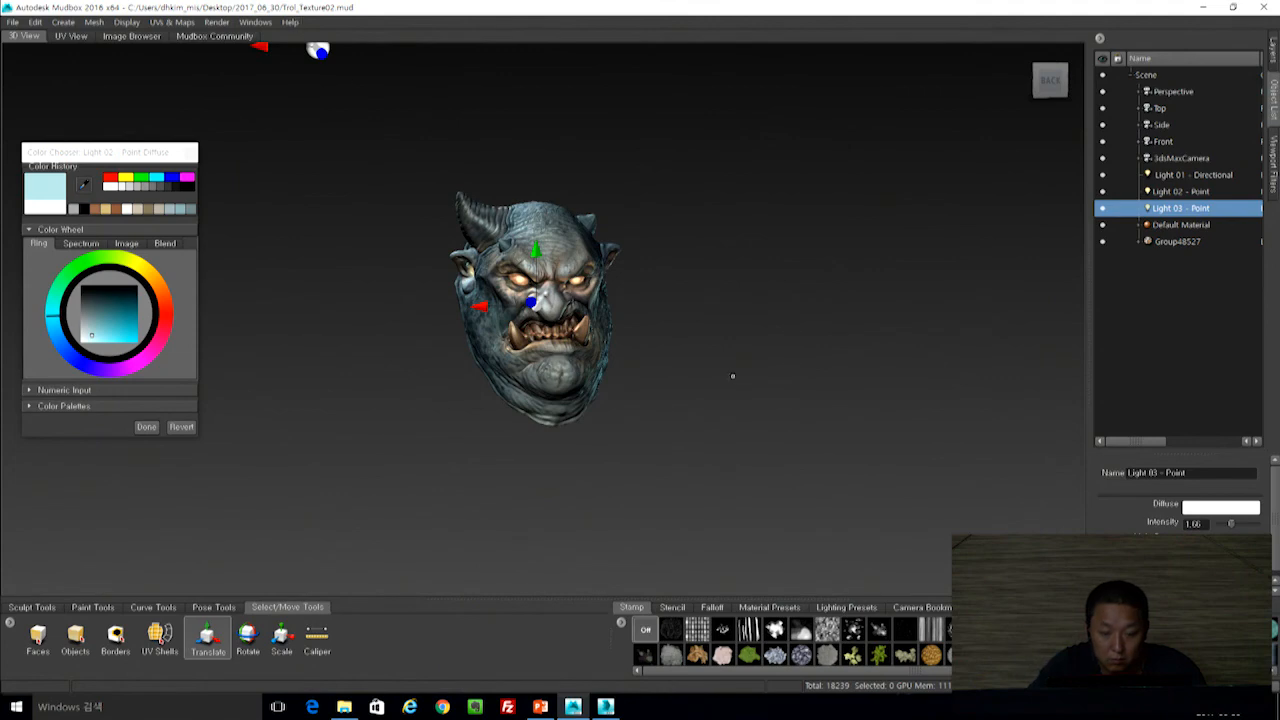
{"action": "scroll", "coordinate": [732, 376], "scroll_direction": "up", "scroll_amount": 5}
{"action": "left_click_drag", "start_coordinate": [1234, 525], "coordinate": [1236, 524]}
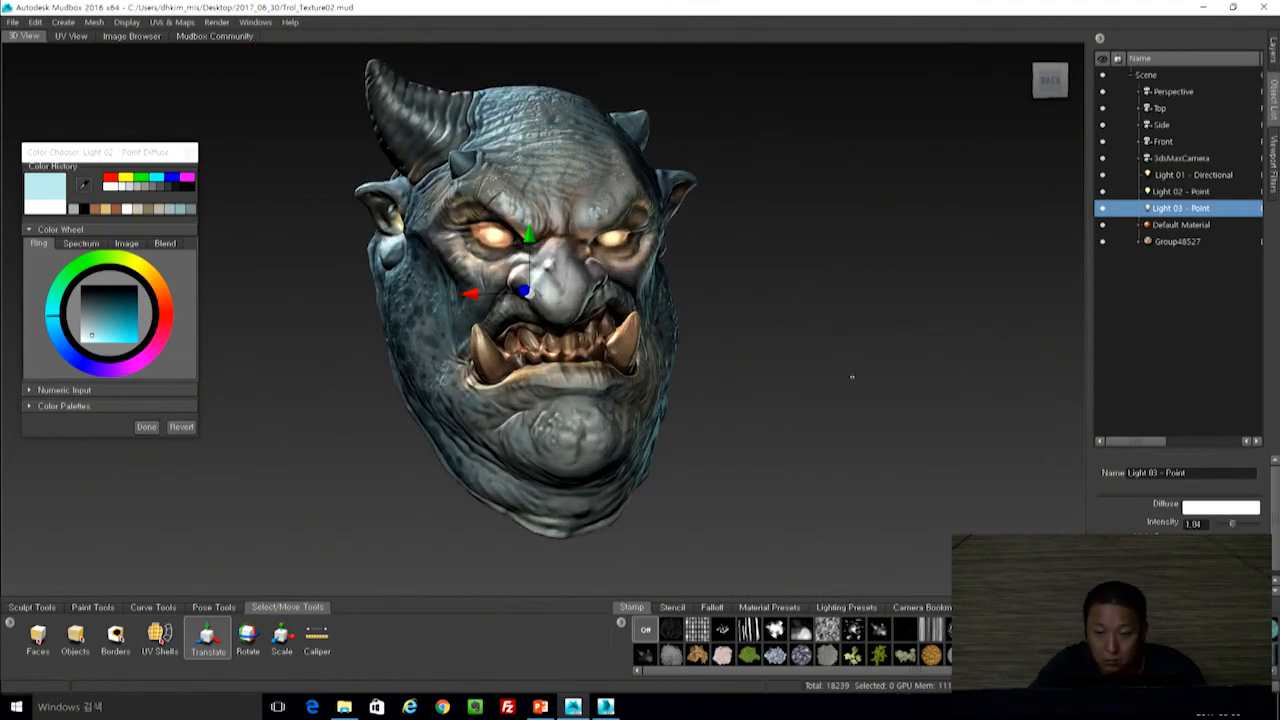
Examine the Light 01 directional light's intensity, scale and display settings.
{"action": "left_click_drag", "start_coordinate": [852, 377], "coordinate": [1069, 293], "text": "alt"}
{"action": "left_click", "coordinate": [1166, 160]}
{"action": "left_click", "coordinate": [1167, 174]}
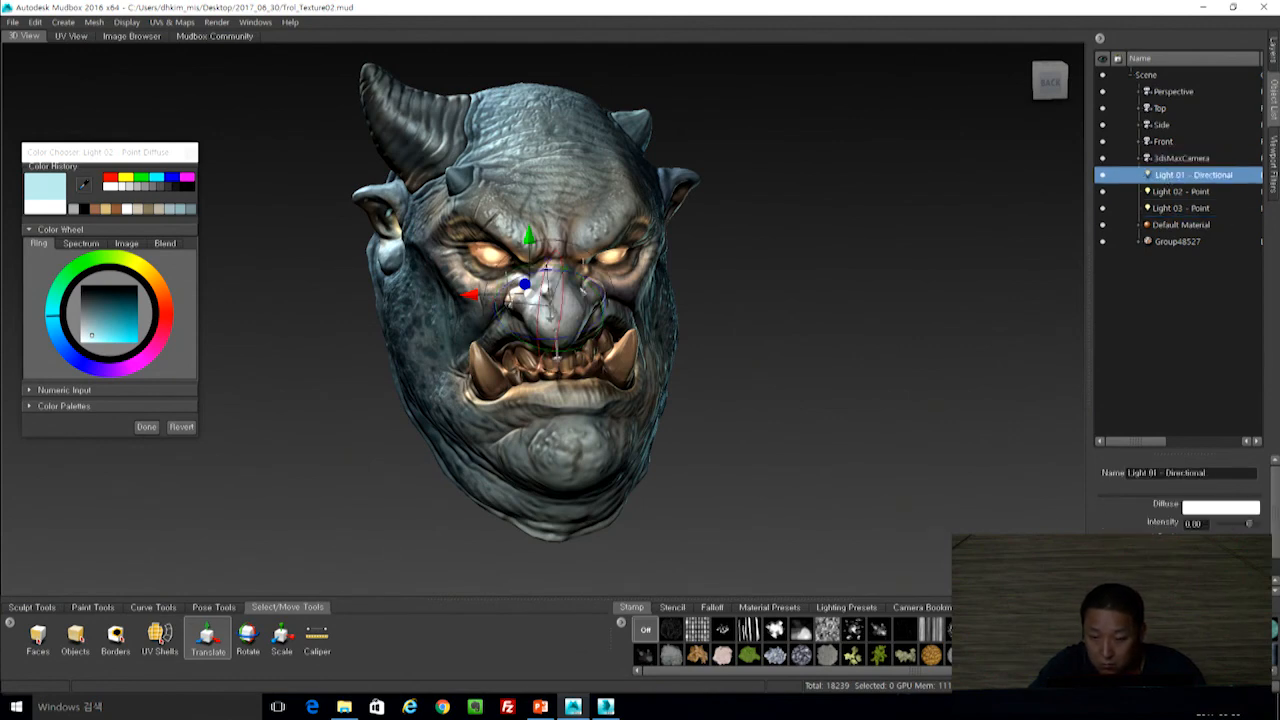
{"action": "scroll", "coordinate": [1276, 536], "scroll_direction": "down", "scroll_amount": 2}
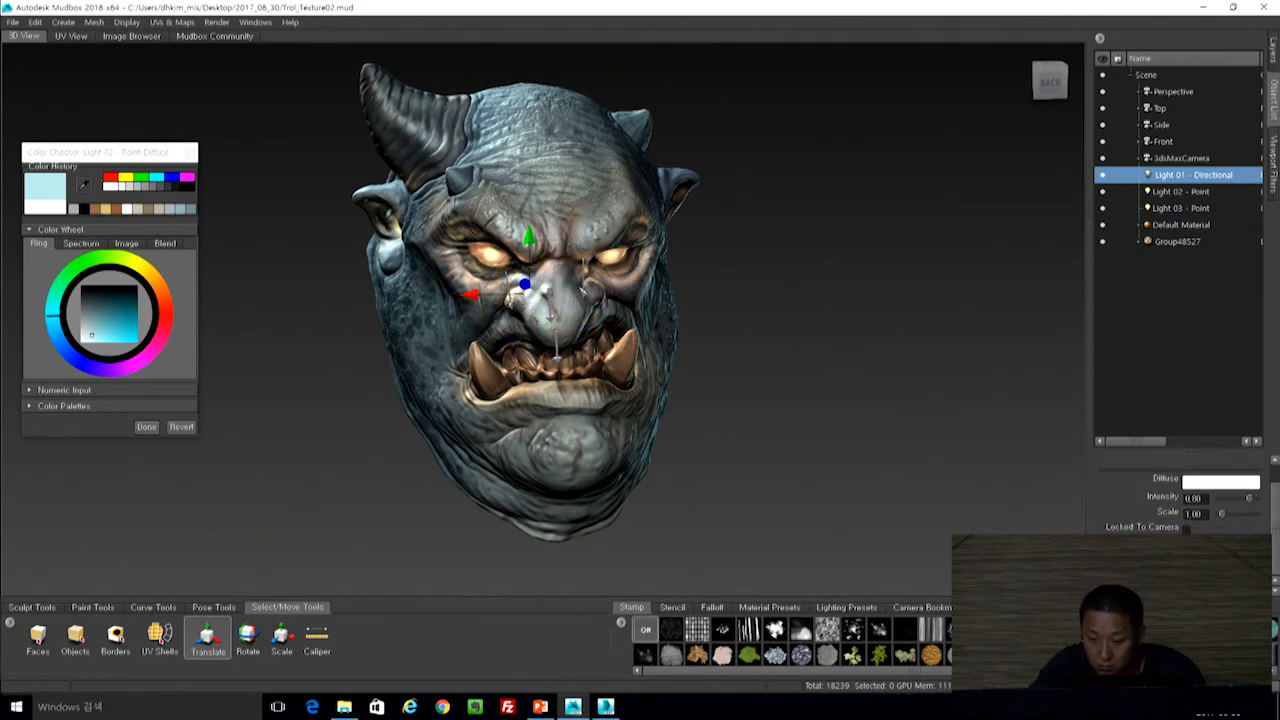
{"action": "left_click_drag", "start_coordinate": [1275, 517], "coordinate": [1276, 555]}
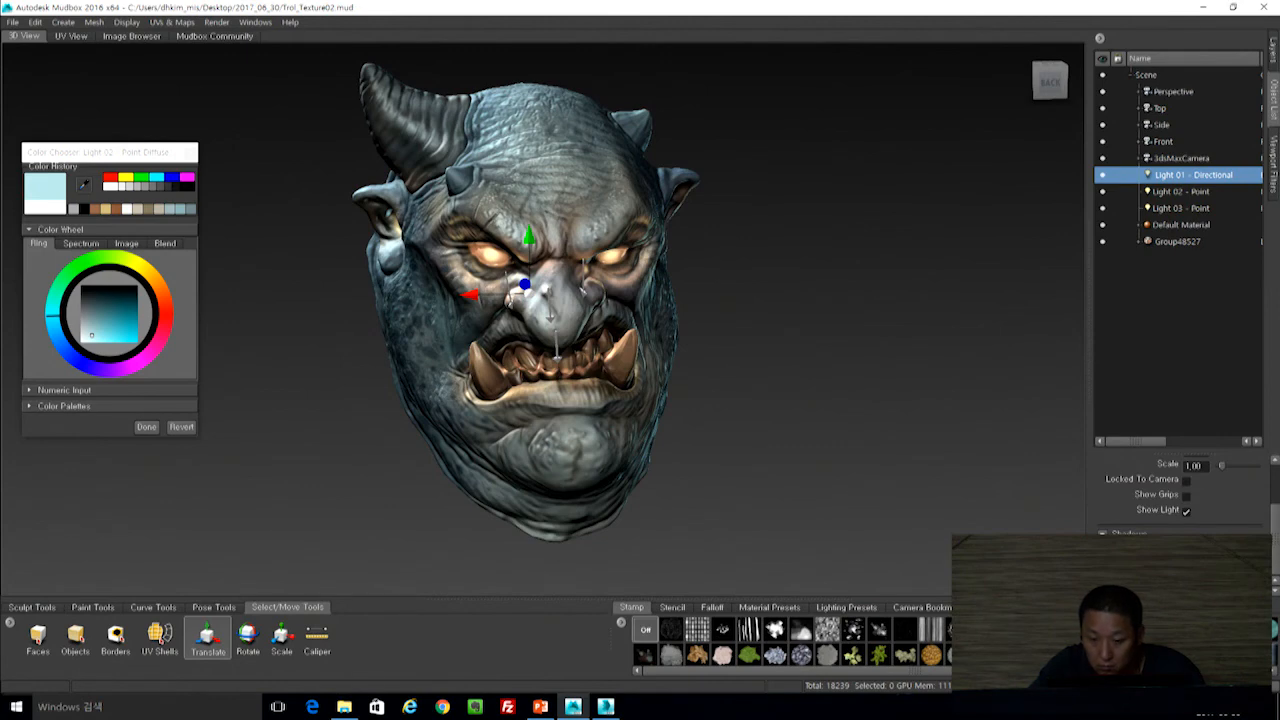
{"action": "mouse_move", "coordinate": [858, 290]}
{"action": "left_mouse_down", "text": "alt"}
{"action": "mouse_move", "coordinate": [872, 172]}
{"action": "mouse_move", "coordinate": [851, 266]}
{"action": "left_mouse_up", "text": "alt"}
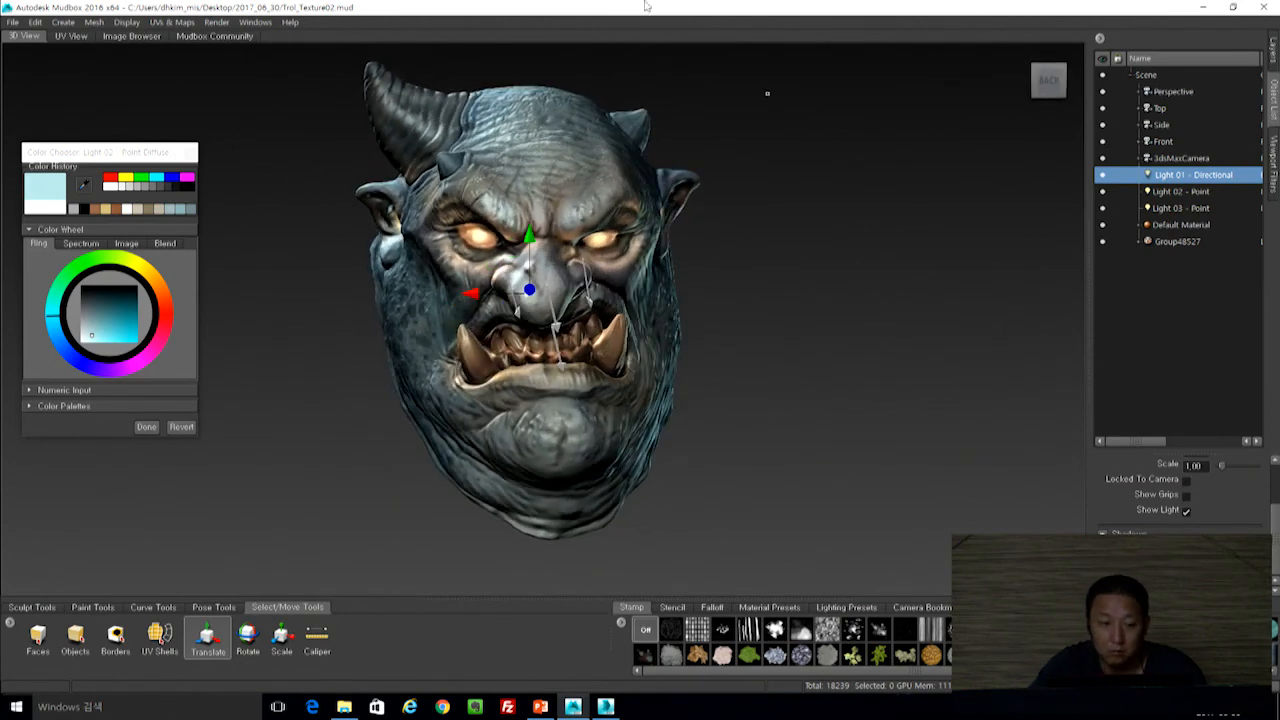
Look through the display options and inspect the properties of the default material, the mesh, Light 03 and Light 02.
{"action": "left_click", "coordinate": [127, 22]}
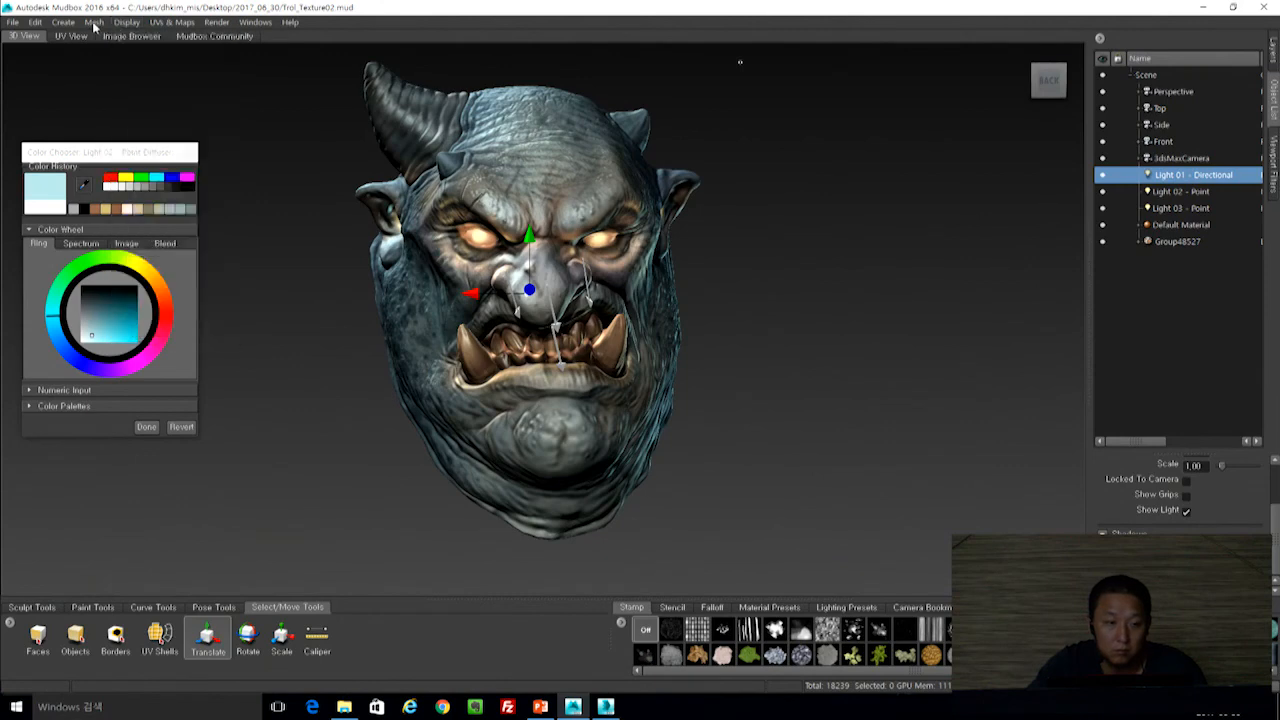
{"action": "left_click", "coordinate": [94, 22]}
{"action": "left_click", "coordinate": [760, 190]}
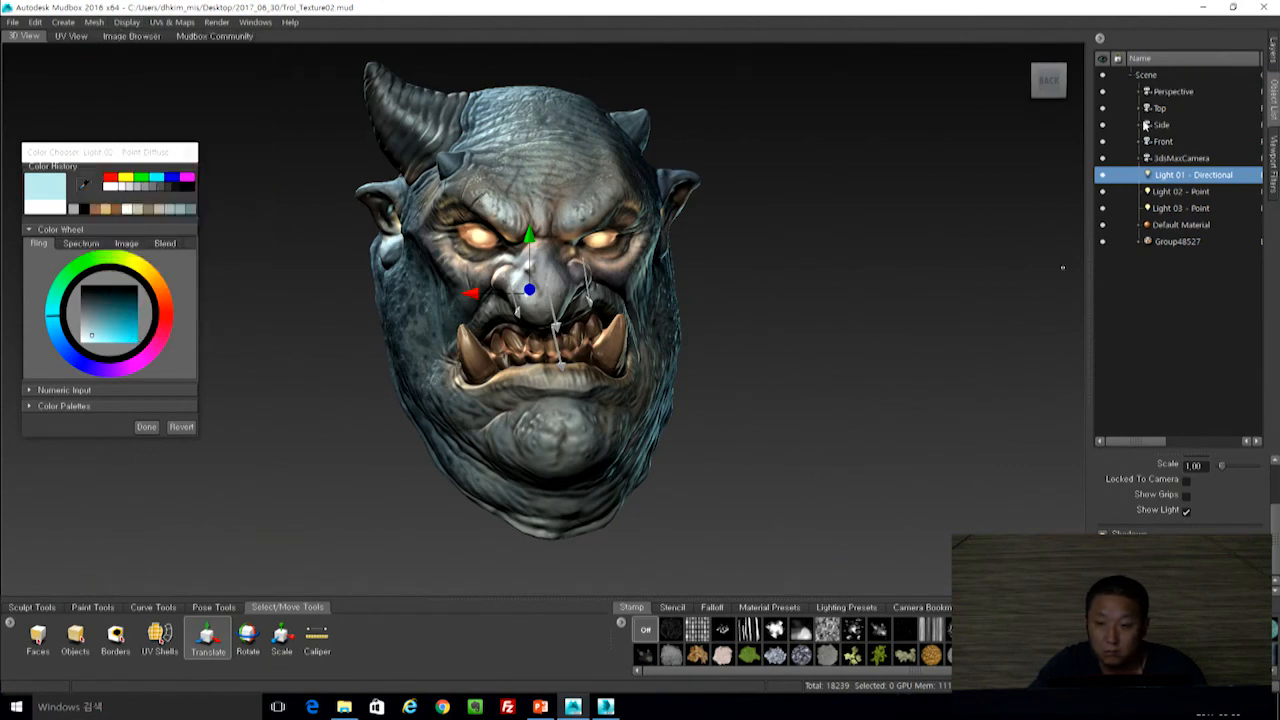
{"action": "left_click", "coordinate": [1168, 225]}
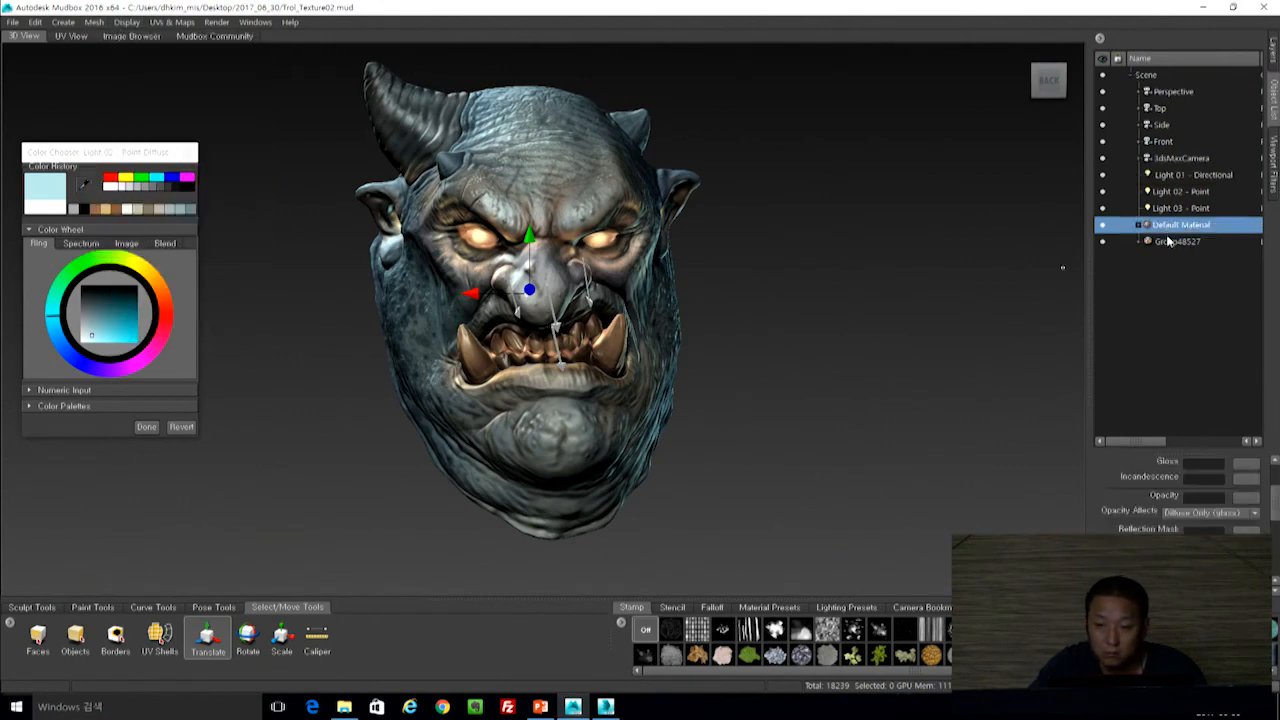
{"action": "left_click", "coordinate": [1172, 242]}
{"action": "left_click", "coordinate": [1158, 226]}
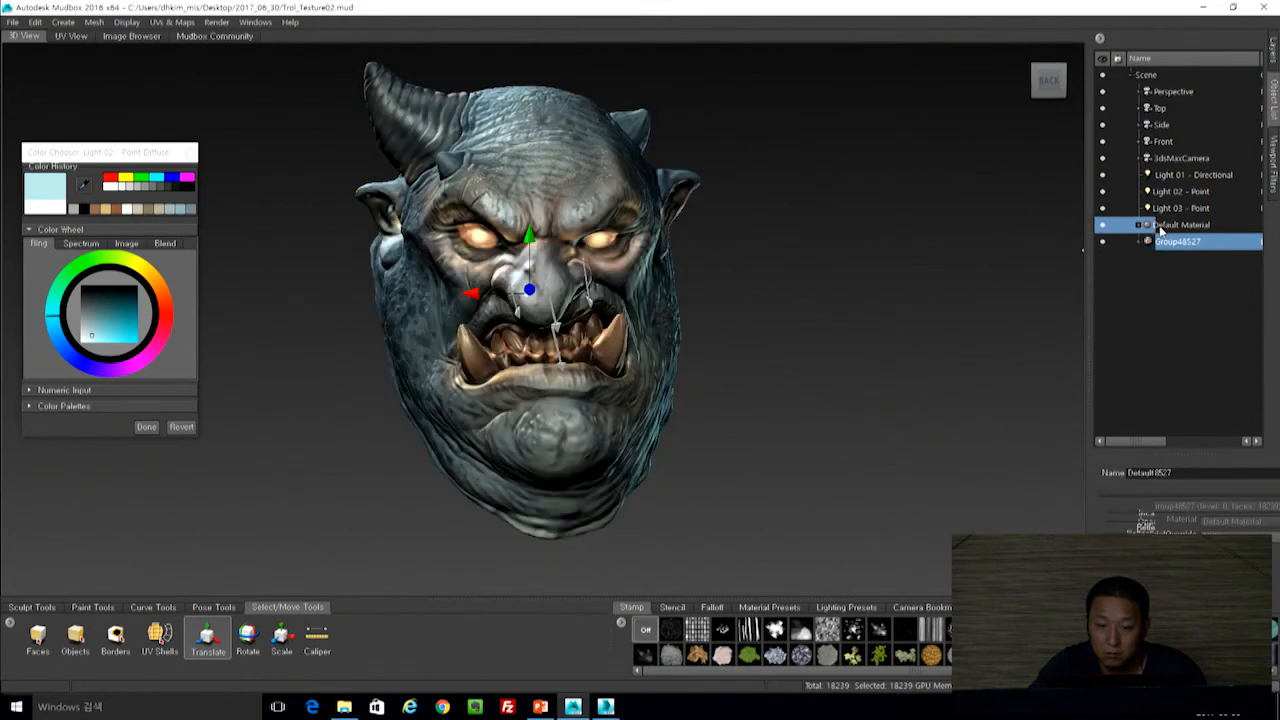
{"action": "left_click", "coordinate": [119, 22]}
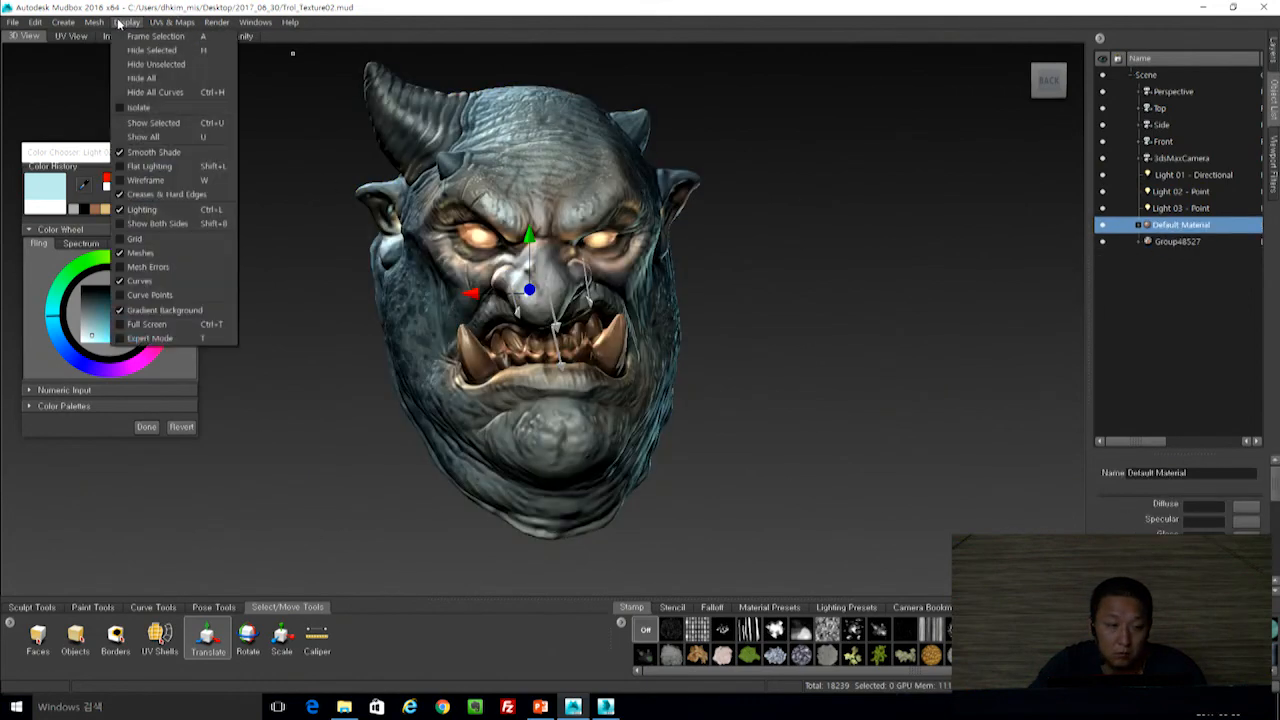
{"action": "left_click", "coordinate": [1180, 208]}
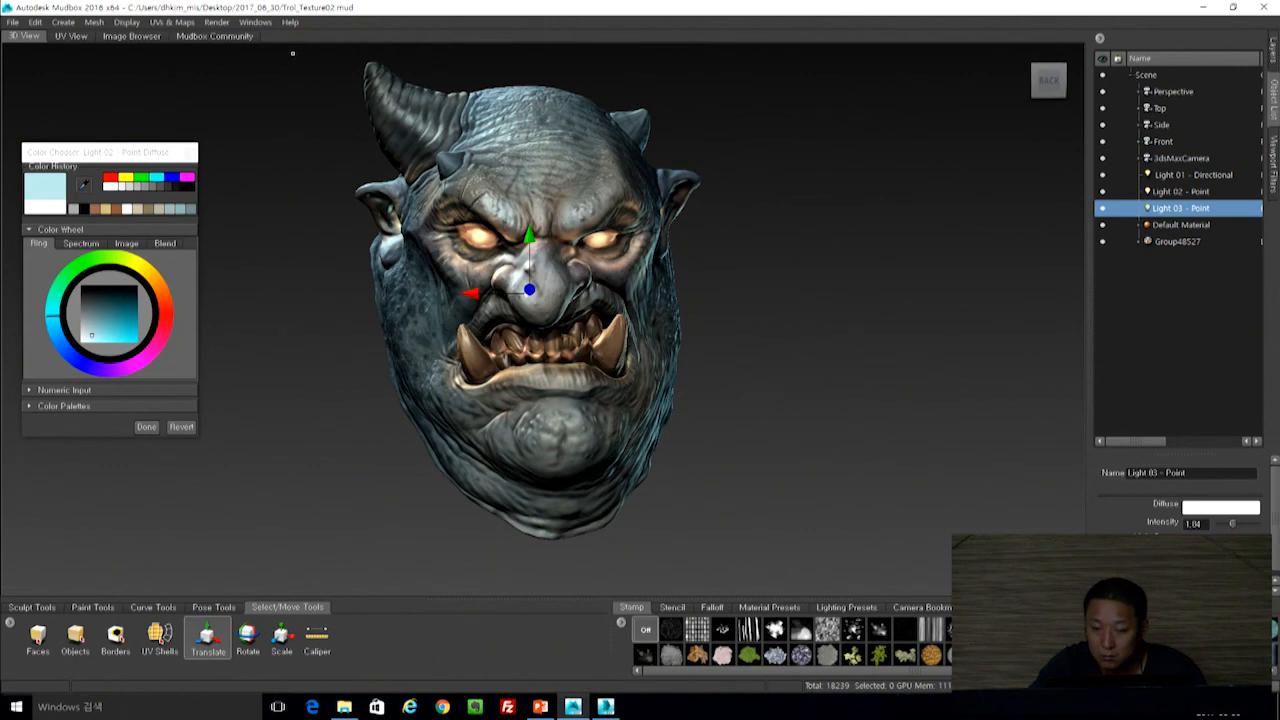
{"action": "left_click", "coordinate": [1178, 192]}
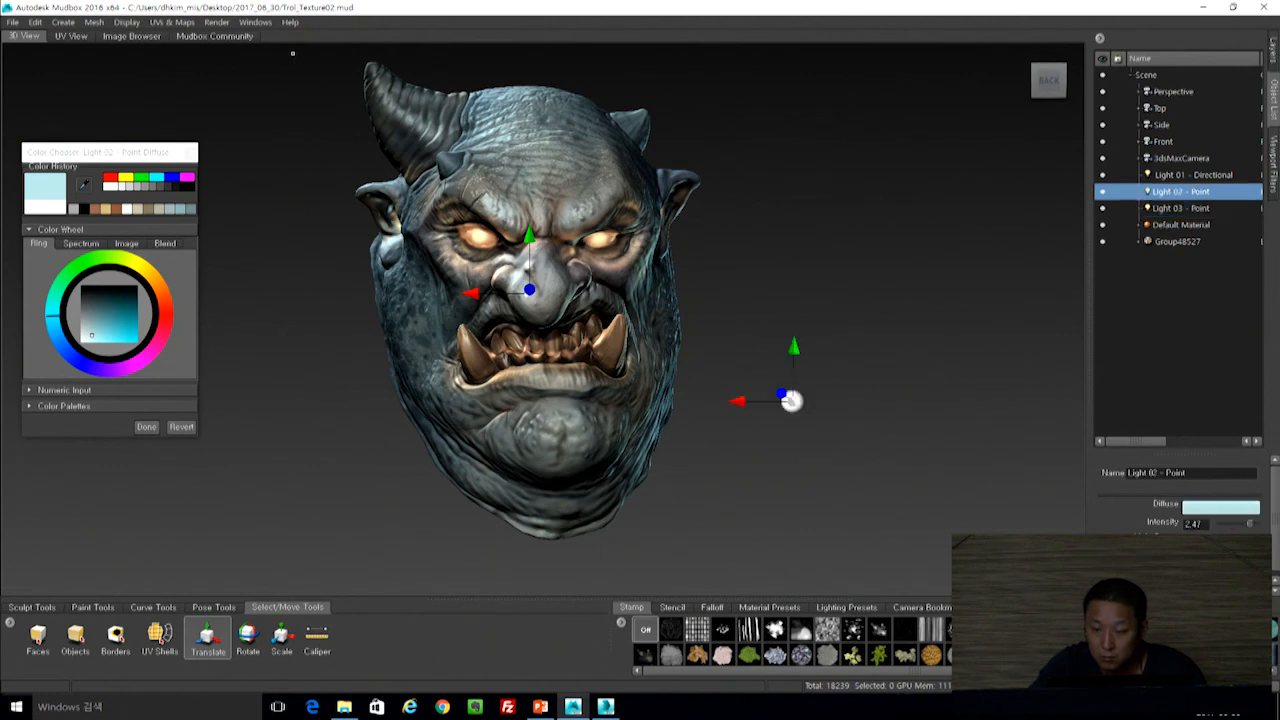
{"action": "left_click_drag", "start_coordinate": [814, 306], "coordinate": [734, 431], "text": "alt"}
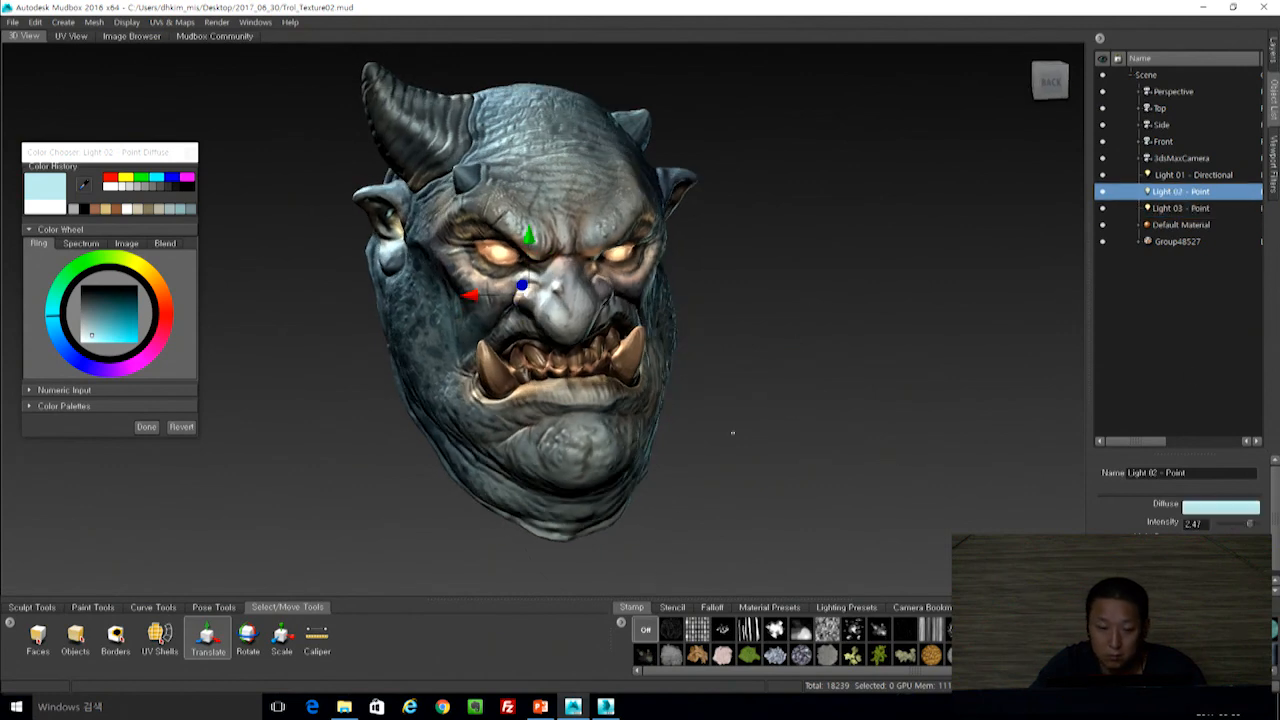
Switch to the Sculpt tool to hide the light manipulators and inspect the lit head from several angles.
{"action": "left_click", "coordinate": [30, 607]}
{"action": "left_click", "coordinate": [37, 639]}
{"action": "mouse_move", "coordinate": [872, 352]}
{"action": "left_mouse_down", "text": "alt"}
{"action": "mouse_move", "coordinate": [780, 392]}
{"action": "mouse_move", "coordinate": [829, 335]}
{"action": "mouse_move", "coordinate": [866, 329]}
{"action": "left_mouse_up", "text": "alt"}
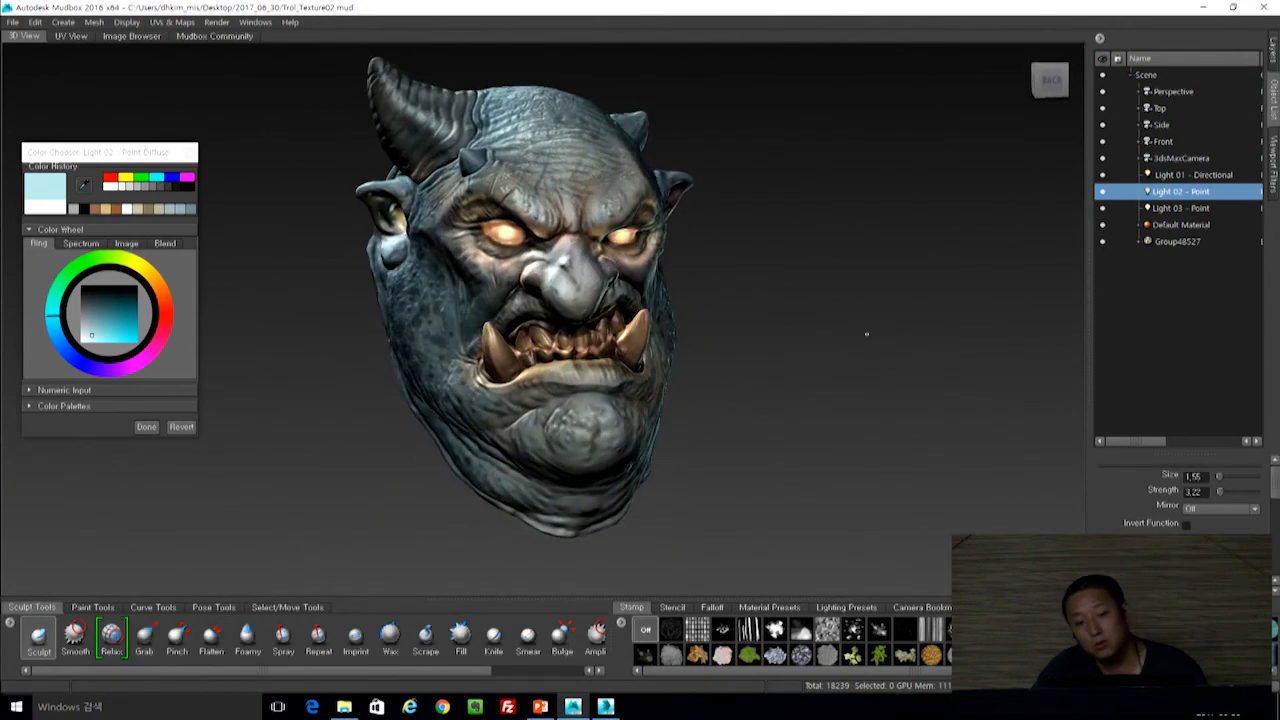
{"action": "left_click_drag", "start_coordinate": [780, 351], "coordinate": [900, 310], "text": "alt"}
{"action": "left_click_drag", "start_coordinate": [712, 338], "coordinate": [800, 393], "text": "alt"}
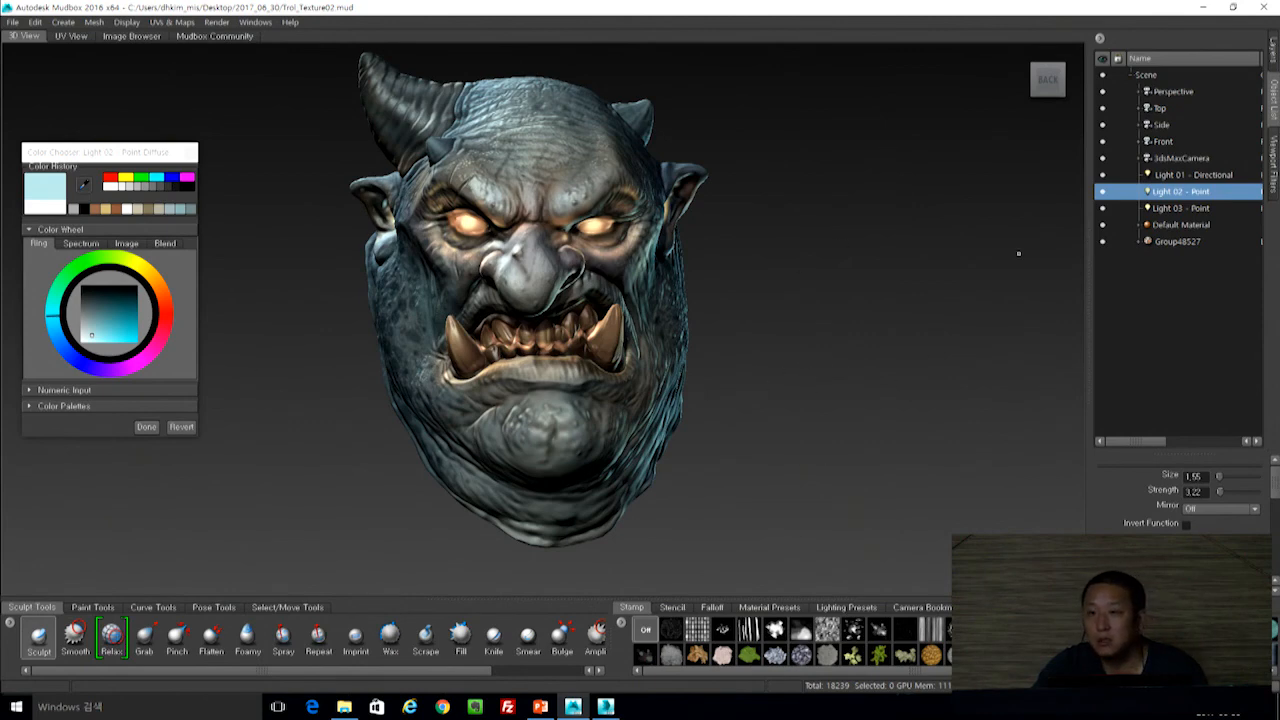
{"action": "left_click_drag", "start_coordinate": [737, 394], "coordinate": [865, 395], "text": "alt"}
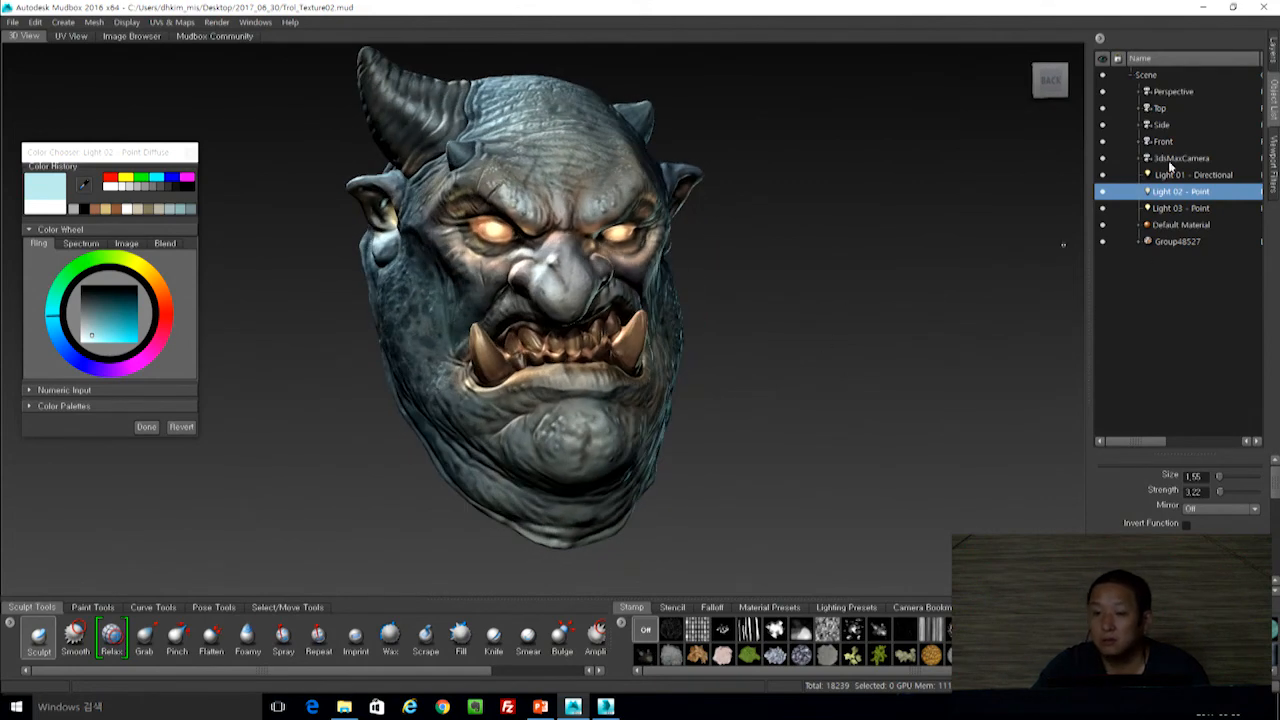
Enable the Cavity Ambient Occlusion viewport filter at strength 0.24 and the Ambient Occlusion filter with a cast length of 12.30.
{"action": "left_click", "coordinate": [1272, 155]}
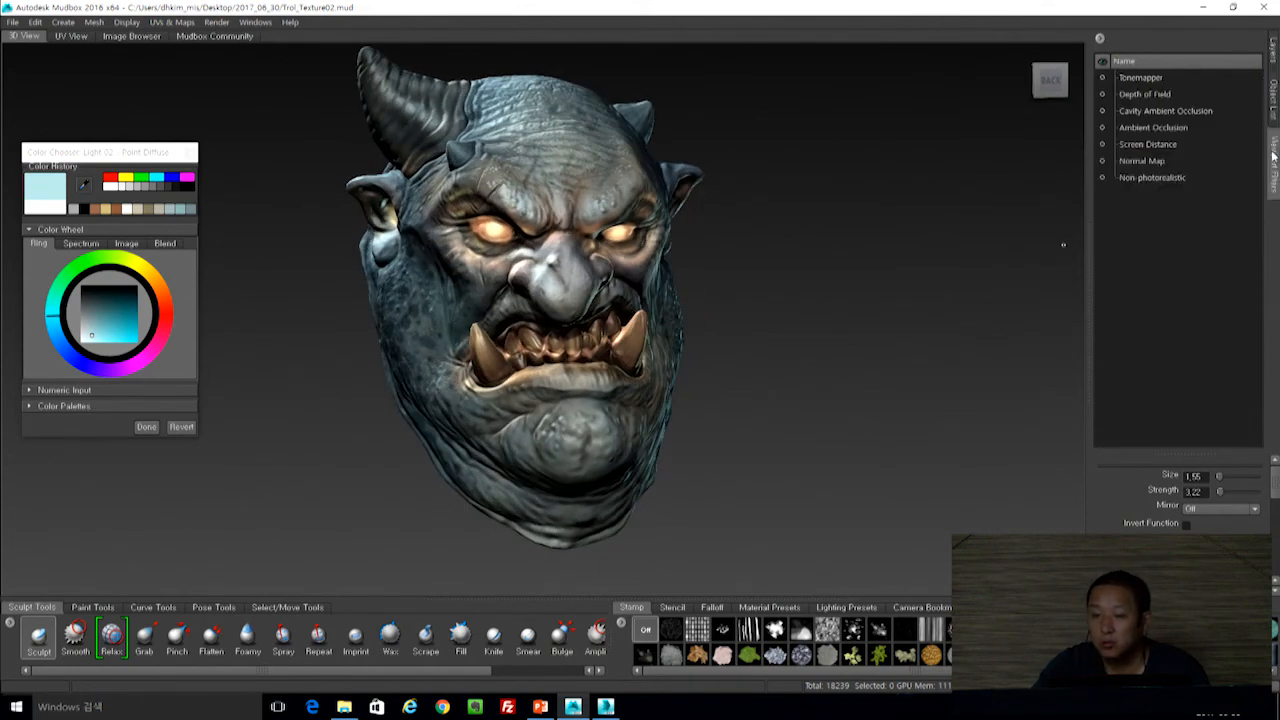
{"action": "left_click", "coordinate": [1102, 111]}
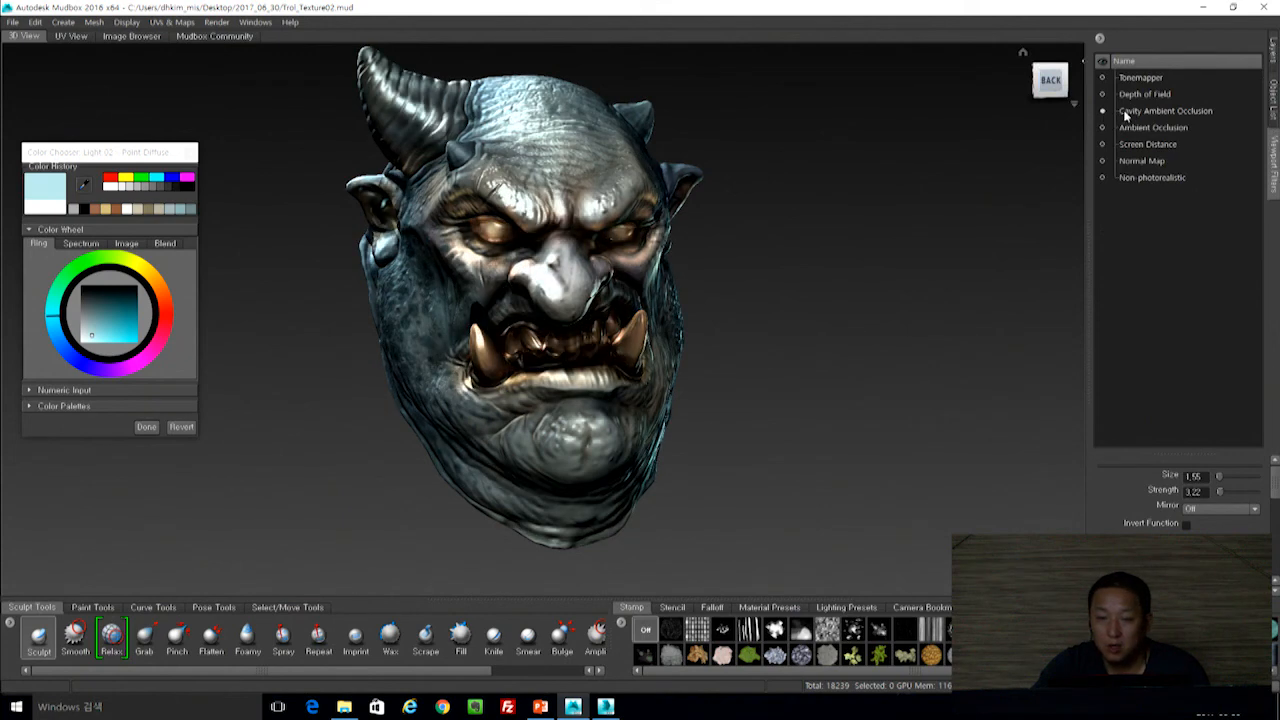
{"action": "left_click", "coordinate": [1138, 113]}
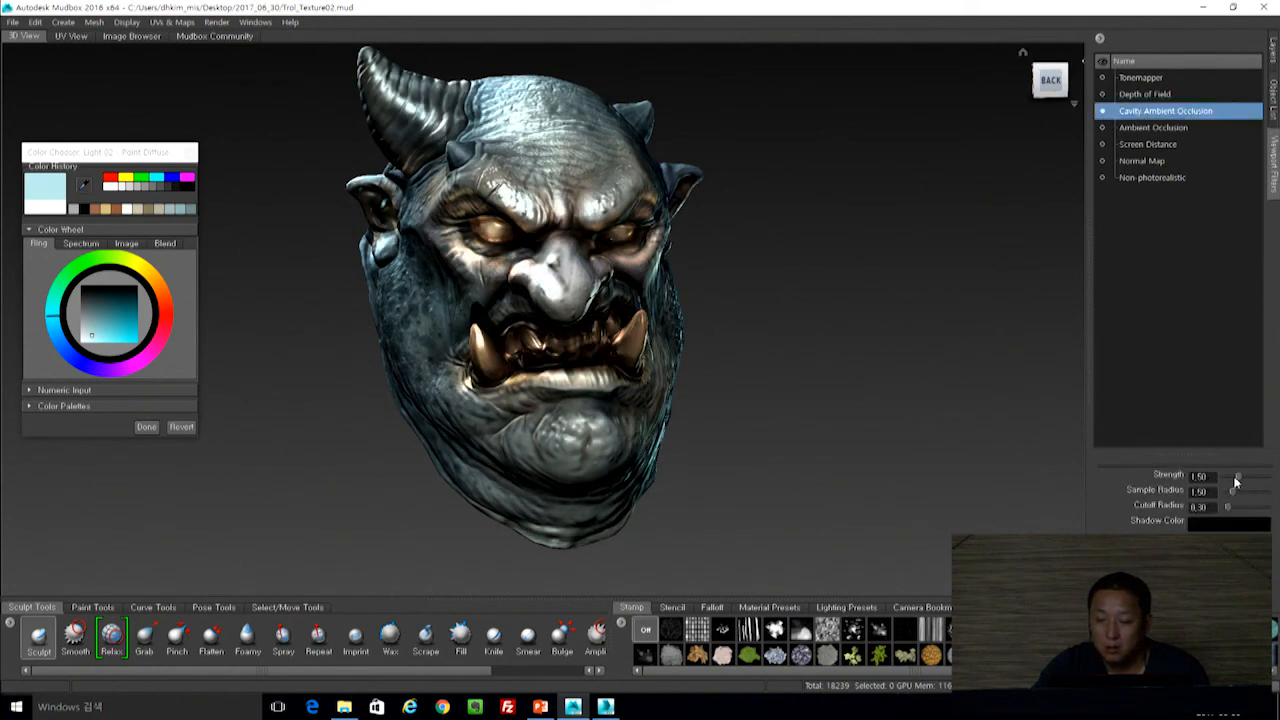
{"action": "left_click_drag", "start_coordinate": [1235, 482], "coordinate": [1229, 482]}
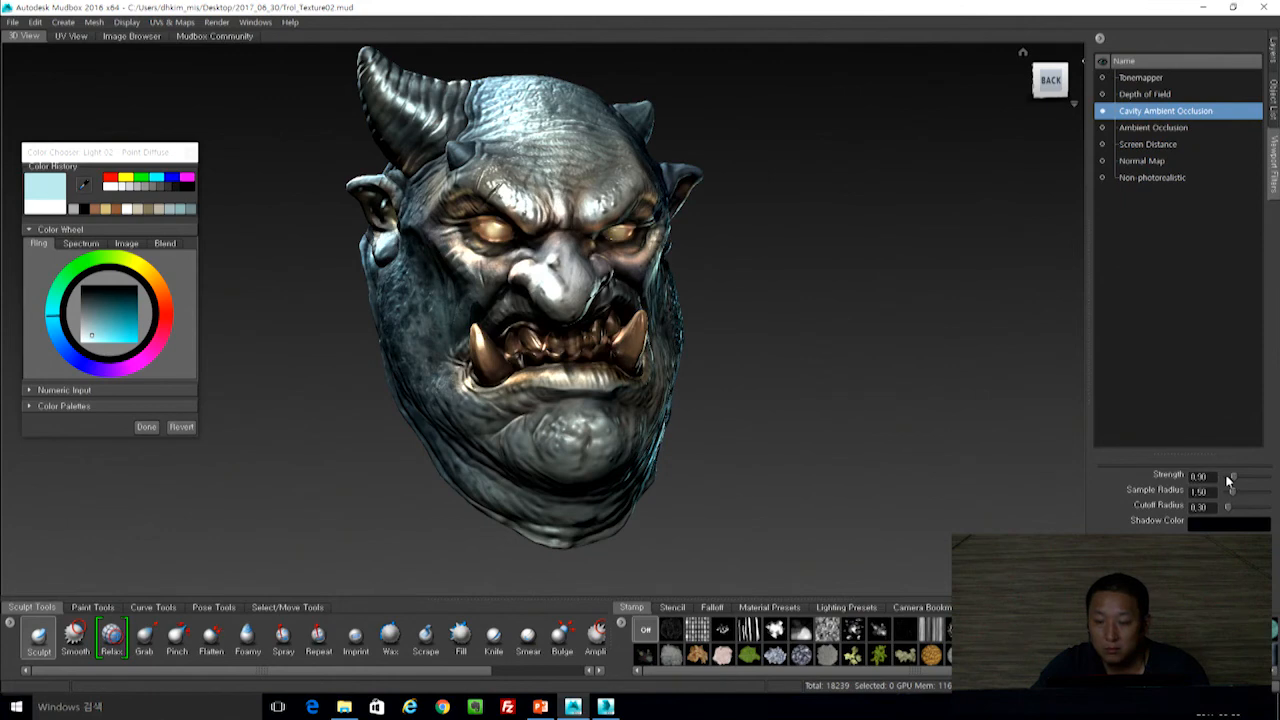
{"action": "left_click_drag", "start_coordinate": [1232, 492], "coordinate": [1228, 478]}
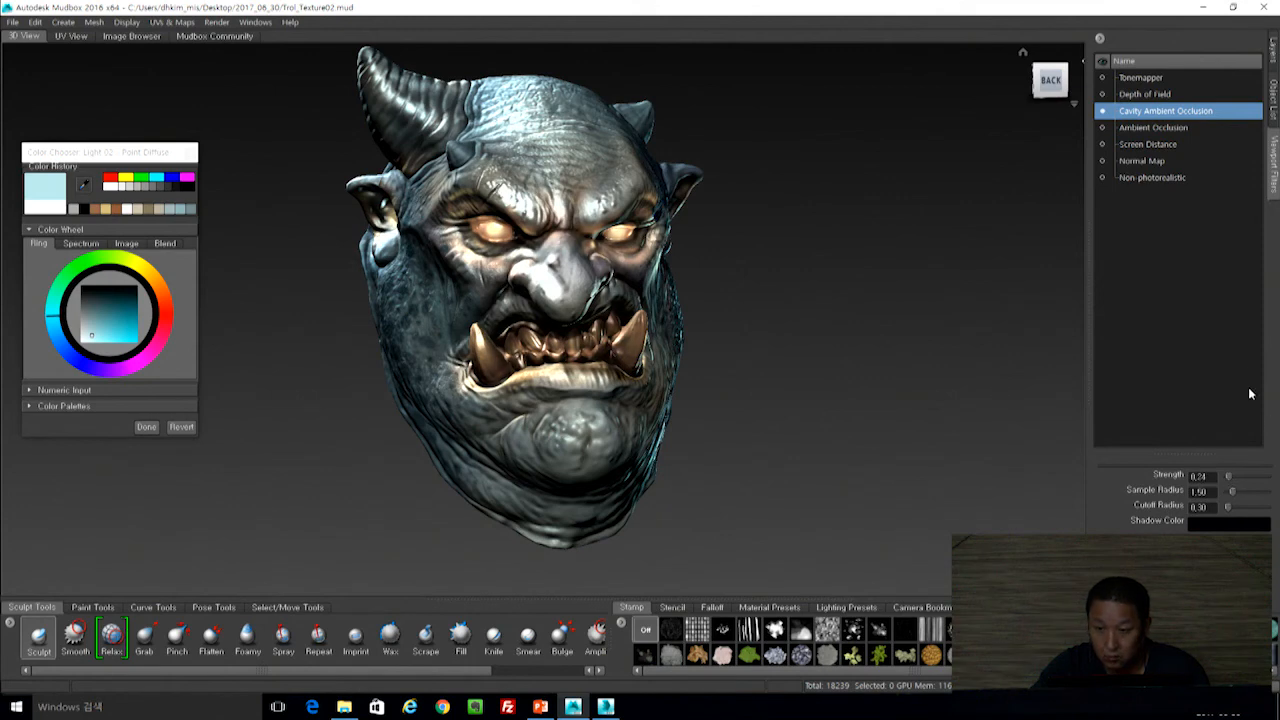
{"action": "left_click", "coordinate": [1150, 129]}
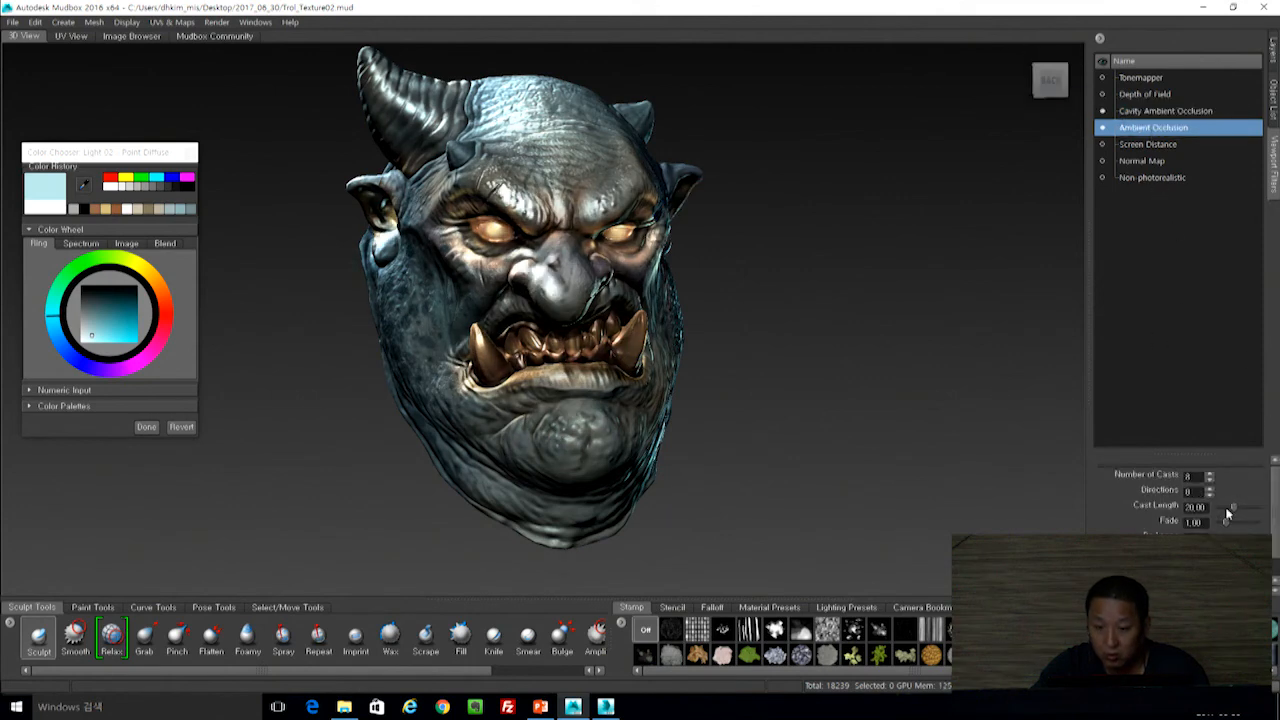
{"action": "left_click_drag", "start_coordinate": [1232, 512], "coordinate": [1228, 511]}
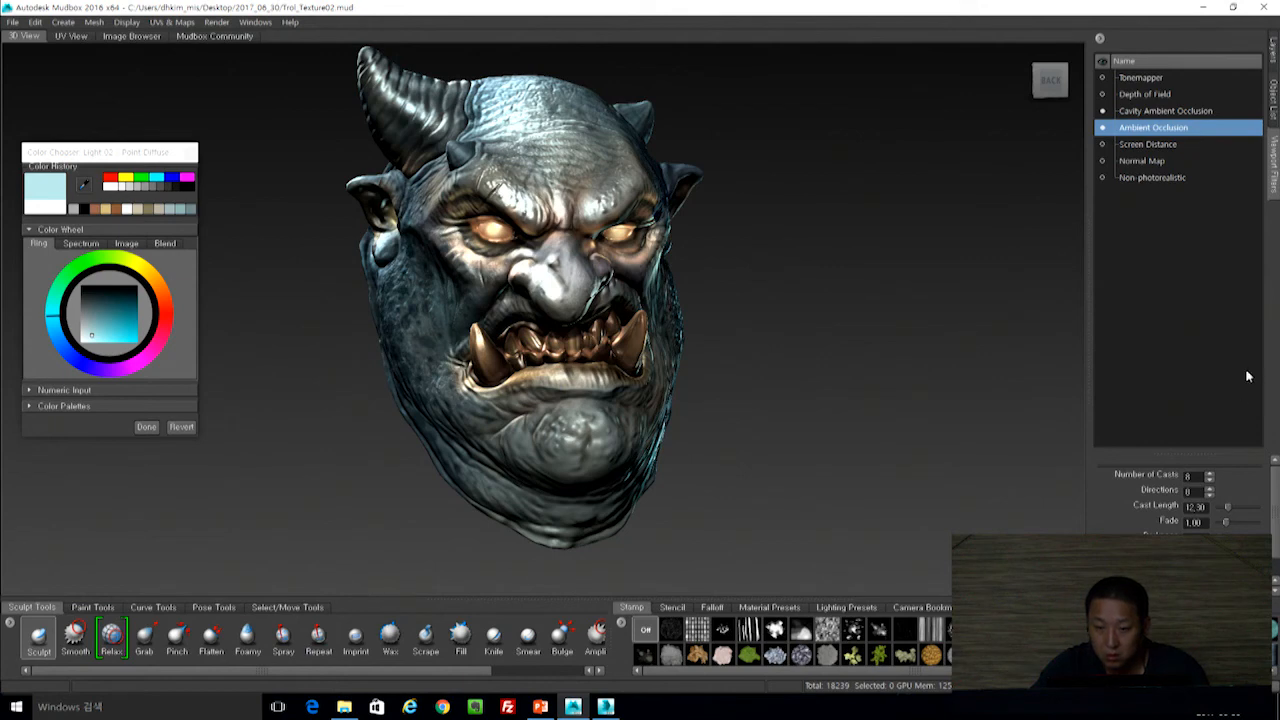
Enable the Depth of Field filter with depth of field 237.51, focus distance 39.61 and blur amount .002109.
{"action": "left_click", "coordinate": [1142, 96]}
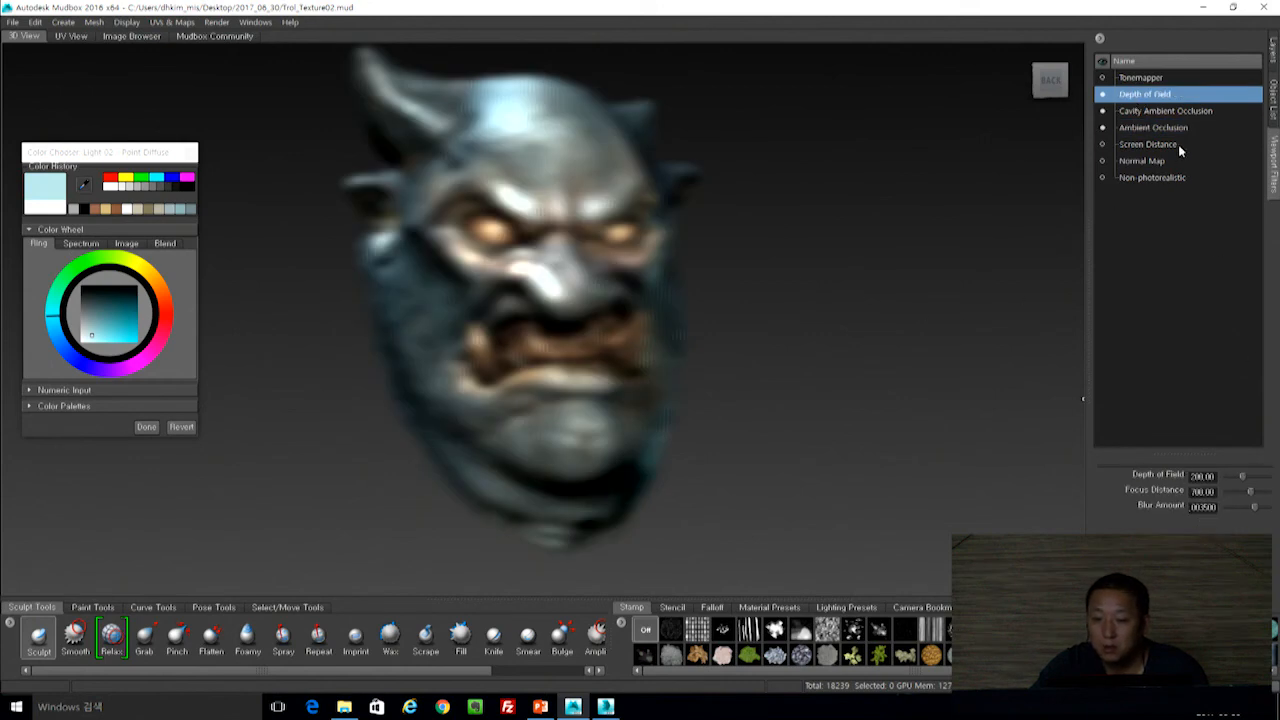
{"action": "mouse_move", "coordinate": [1243, 481]}
{"action": "left_mouse_down"}
{"action": "mouse_move", "coordinate": [1228, 495]}
{"action": "mouse_move", "coordinate": [1244, 518]}
{"action": "mouse_move", "coordinate": [1243, 495]}
{"action": "mouse_move", "coordinate": [1234, 504]}
{"action": "left_mouse_up"}
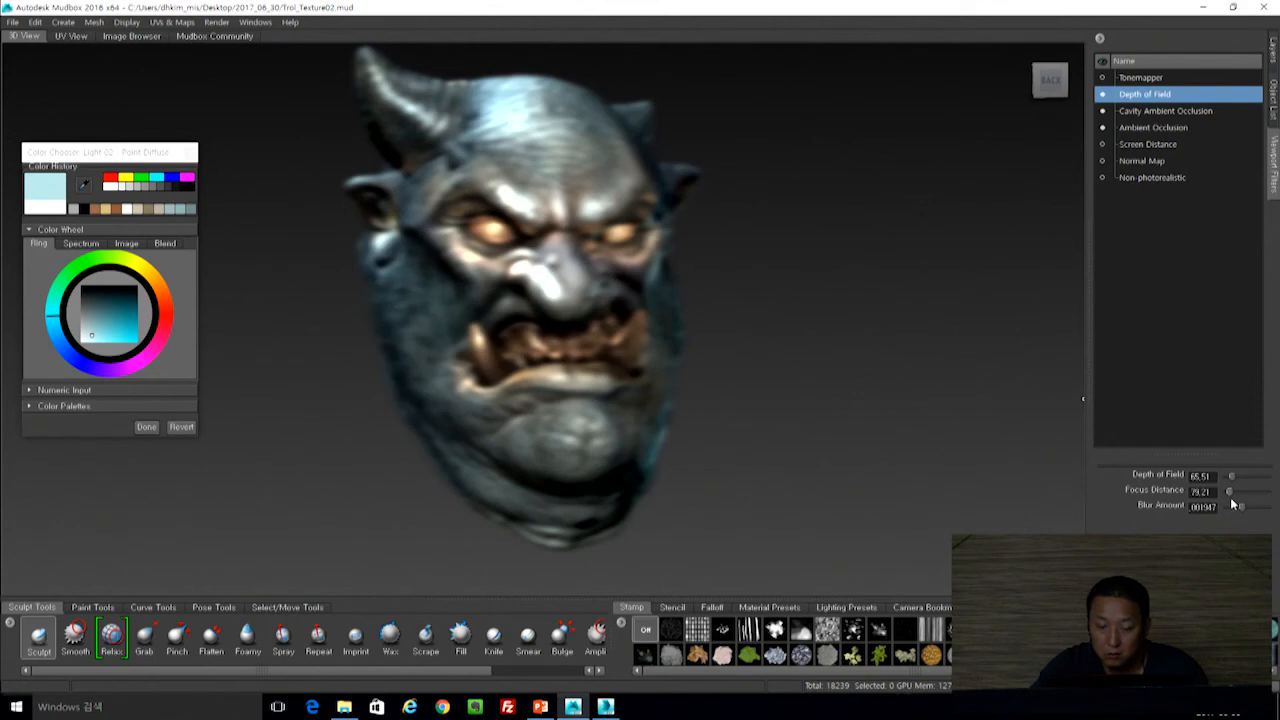
{"action": "left_click_drag", "start_coordinate": [1231, 483], "coordinate": [1247, 512]}
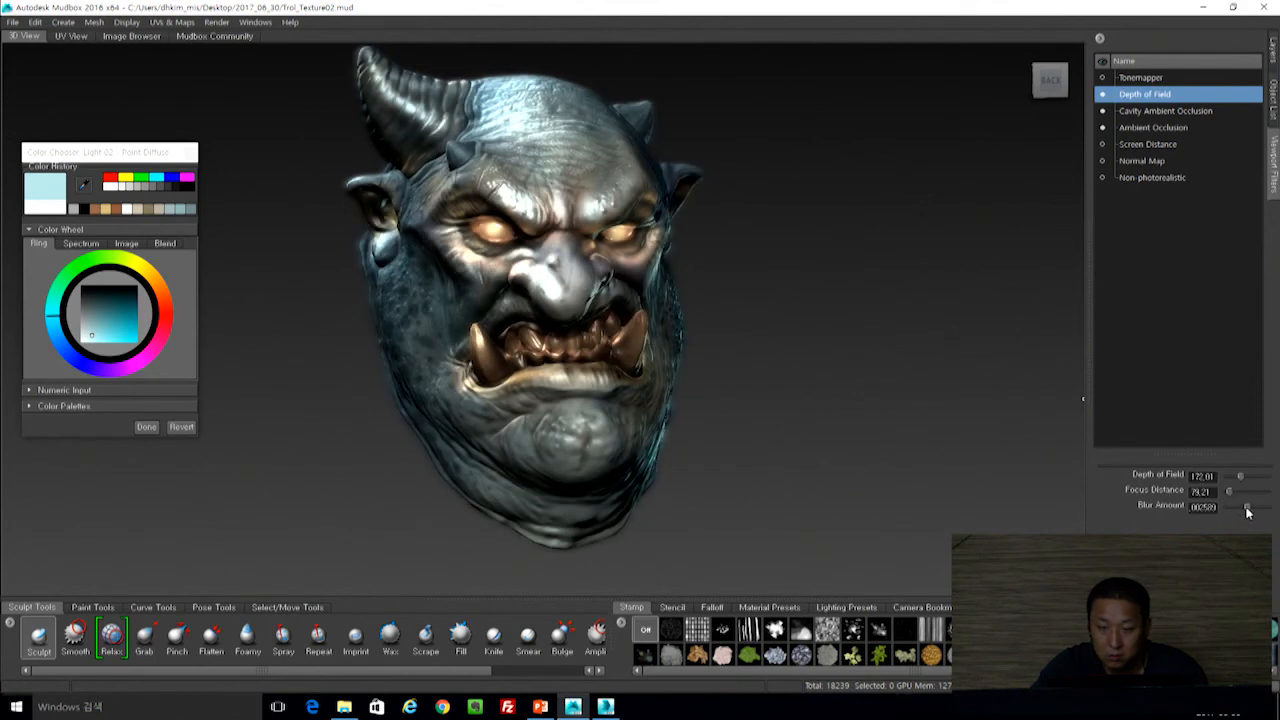
{"action": "left_click_drag", "start_coordinate": [970, 351], "coordinate": [923, 353], "text": "alt"}
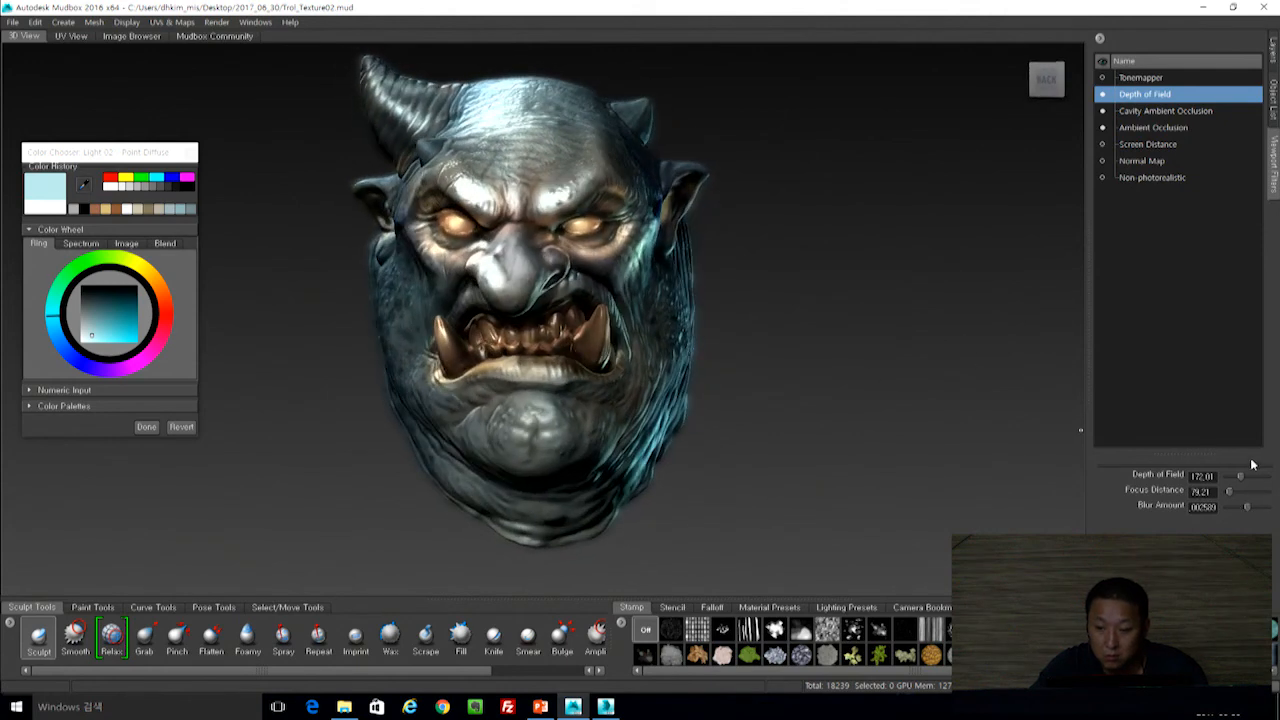
{"action": "mouse_move", "coordinate": [1239, 485]}
{"action": "left_mouse_down"}
{"action": "mouse_move", "coordinate": [1255, 479]}
{"action": "mouse_move", "coordinate": [1231, 497]}
{"action": "mouse_move", "coordinate": [1248, 513]}
{"action": "mouse_move", "coordinate": [1234, 514]}
{"action": "mouse_move", "coordinate": [1226, 492]}
{"action": "left_mouse_up"}
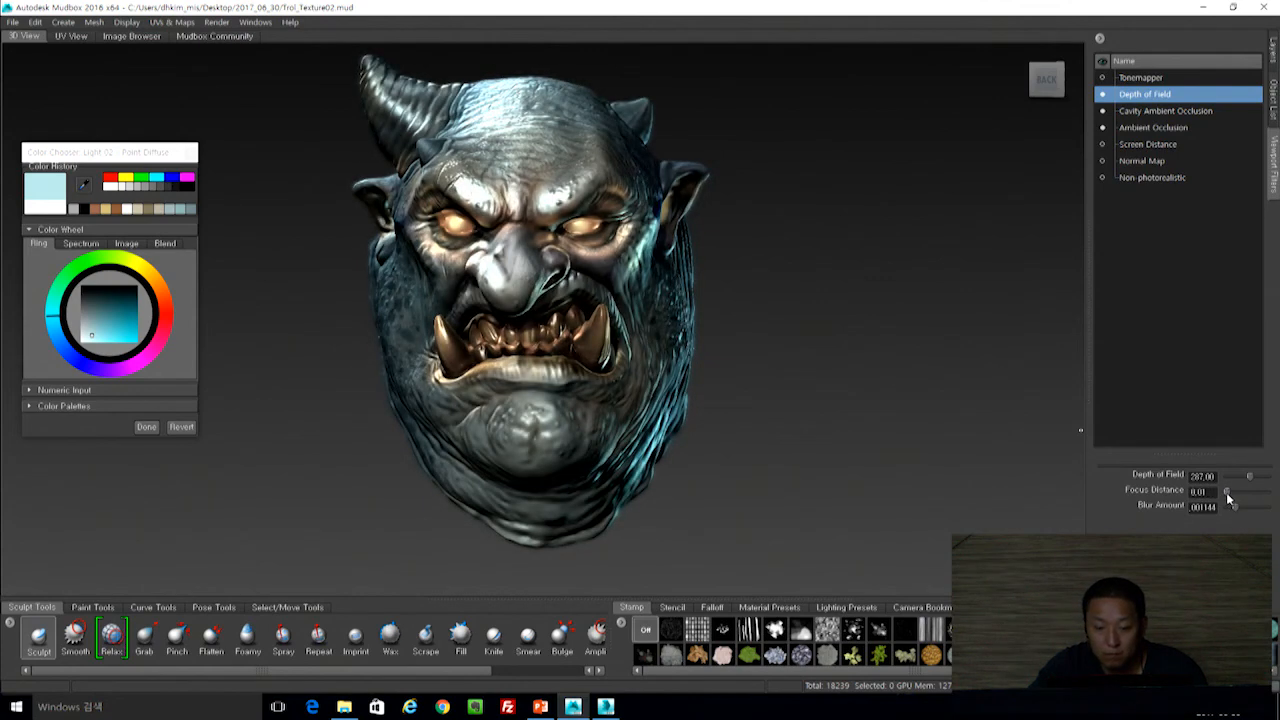
{"action": "left_click_drag", "start_coordinate": [1248, 477], "coordinate": [1230, 497]}
{"action": "mouse_move", "coordinate": [783, 386]}
{"action": "left_mouse_down", "text": "alt"}
{"action": "mouse_move", "coordinate": [890, 375]}
{"action": "mouse_move", "coordinate": [825, 395]}
{"action": "mouse_move", "coordinate": [720, 395]}
{"action": "mouse_move", "coordinate": [895, 380]}
{"action": "mouse_move", "coordinate": [775, 388]}
{"action": "left_mouse_up", "text": "alt"}
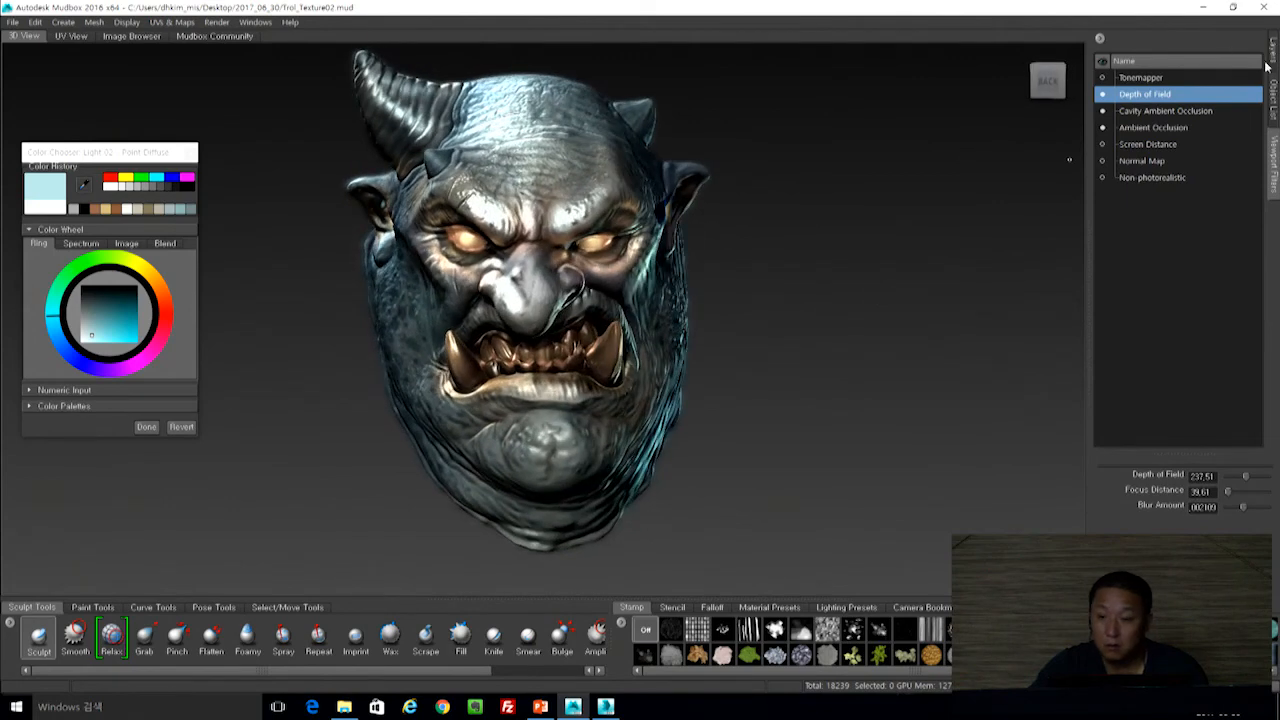
Delete the hidden paint layer in the Opacity channel and check the head from several angles.
{"action": "left_click", "coordinate": [1271, 55]}
{"action": "left_click", "coordinate": [1197, 36]}
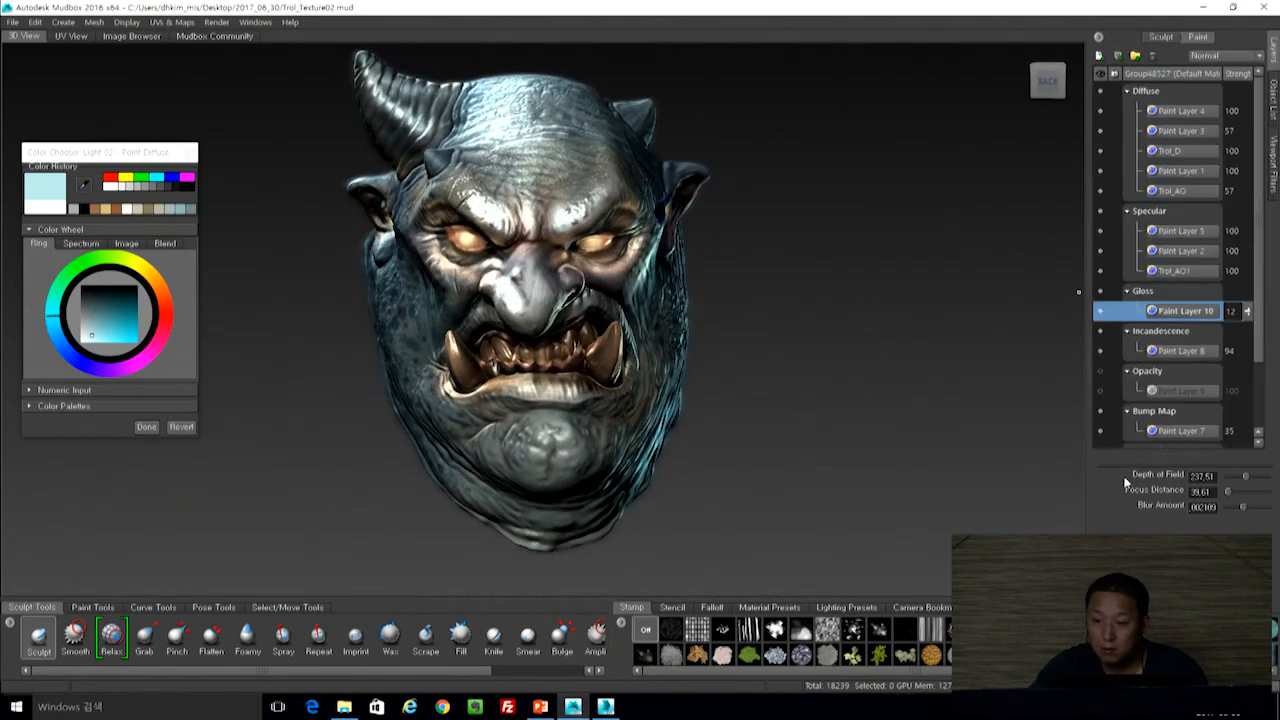
{"action": "left_click", "coordinate": [1160, 390]}
{"action": "left_click", "coordinate": [1152, 57]}
{"action": "left_click_drag", "start_coordinate": [888, 156], "coordinate": [950, 152], "text": "alt"}
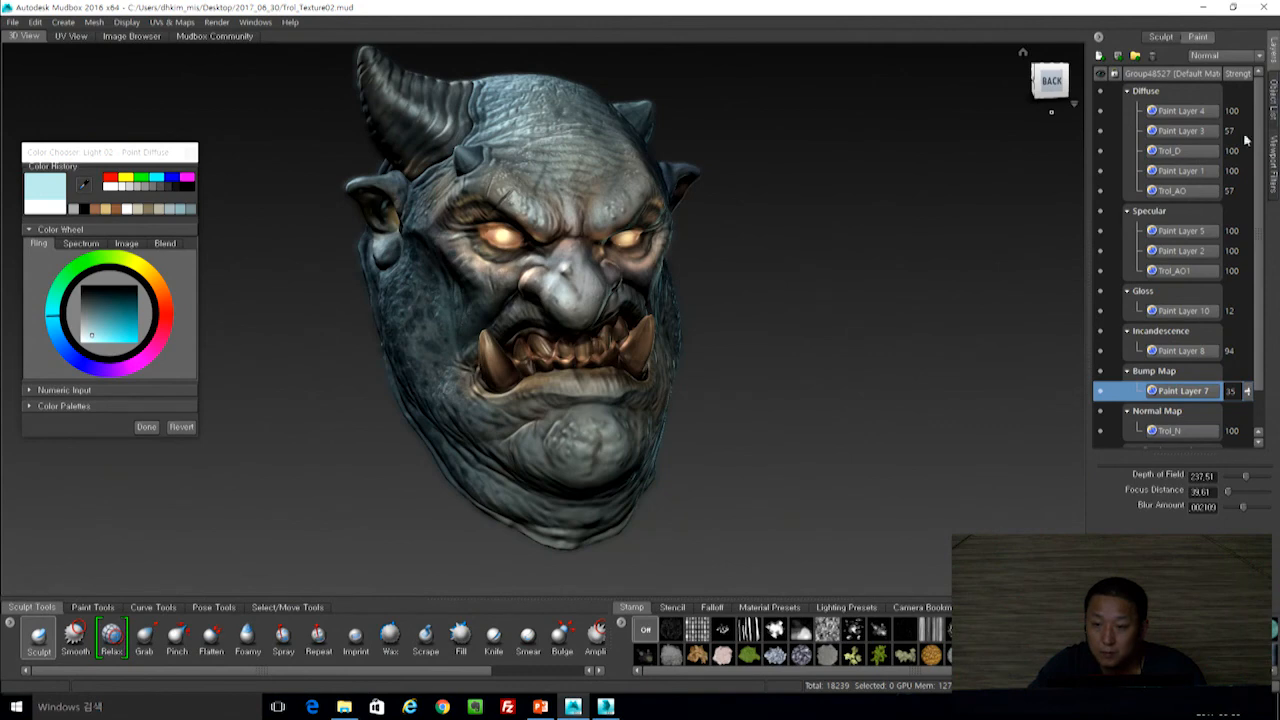
{"action": "mouse_move", "coordinate": [880, 209]}
{"action": "left_mouse_down", "text": "alt"}
{"action": "mouse_move", "coordinate": [778, 207]}
{"action": "mouse_move", "coordinate": [848, 220]}
{"action": "mouse_move", "coordinate": [867, 203]}
{"action": "left_mouse_up", "text": "alt"}
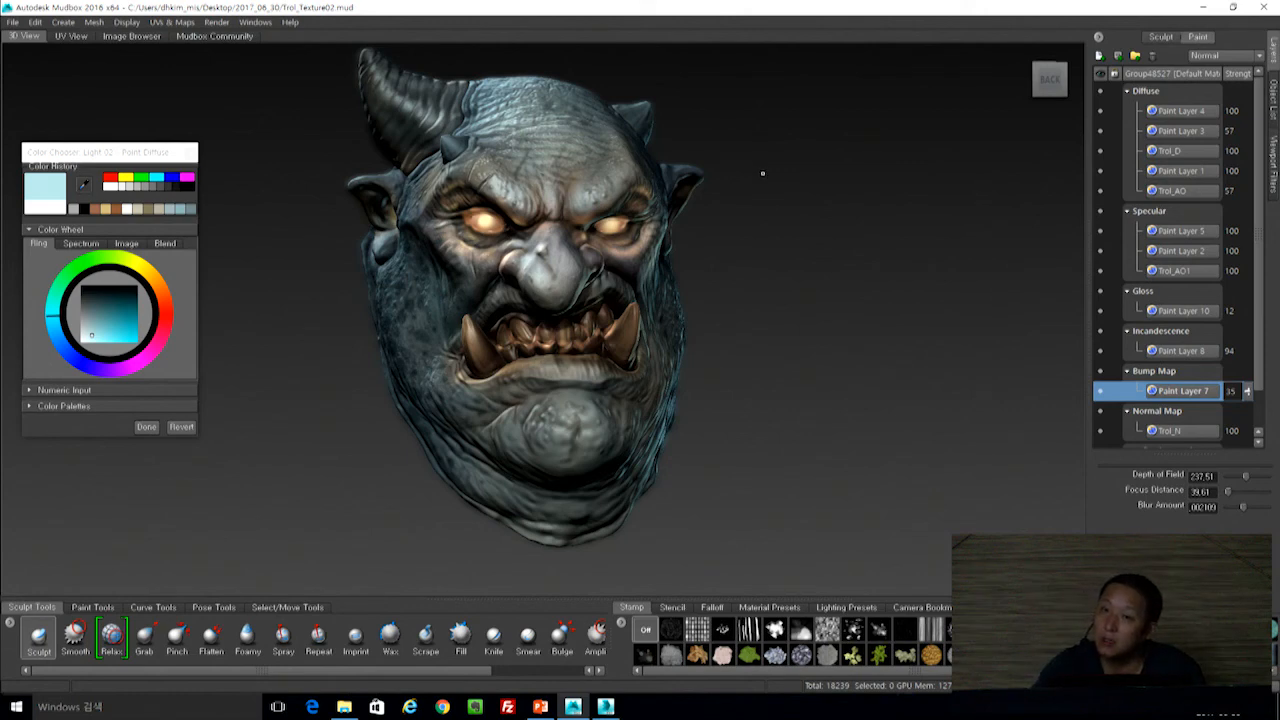
{"action": "left_click_drag", "start_coordinate": [766, 227], "coordinate": [814, 298], "text": "alt"}
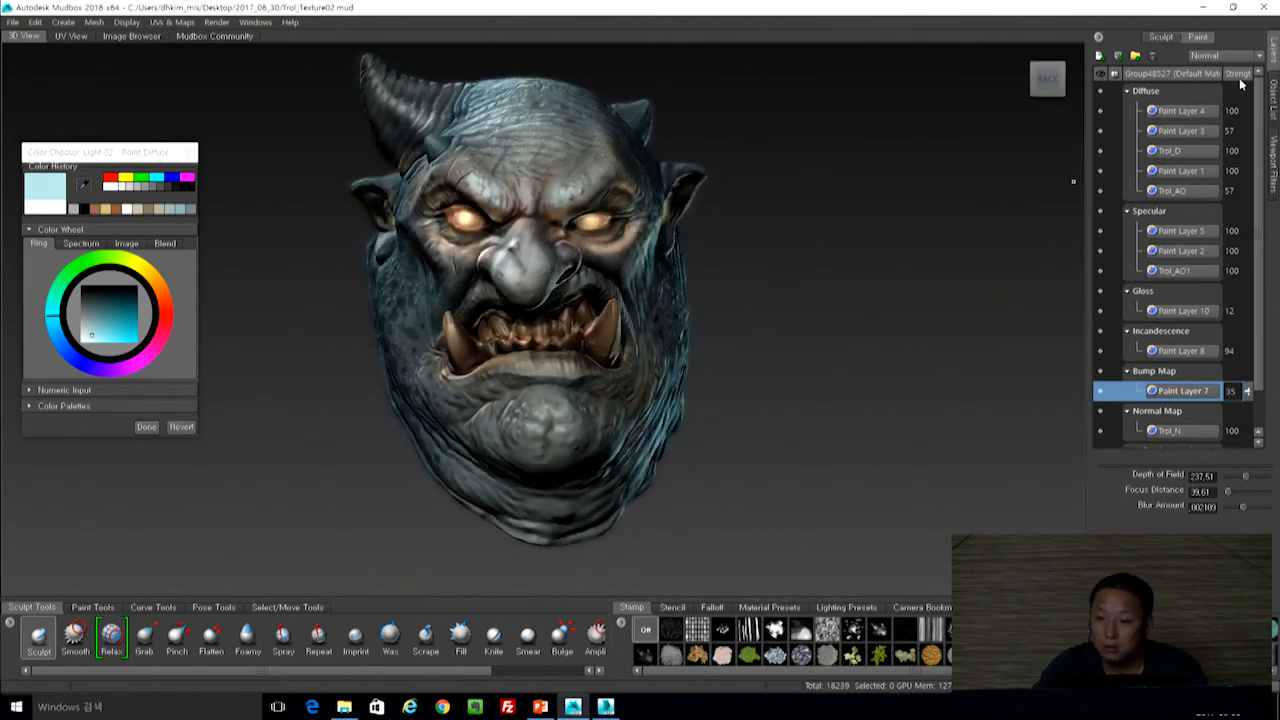
Turn on the Normal Map viewport filter and view the troll head with it.
{"action": "left_click", "coordinate": [1274, 100]}
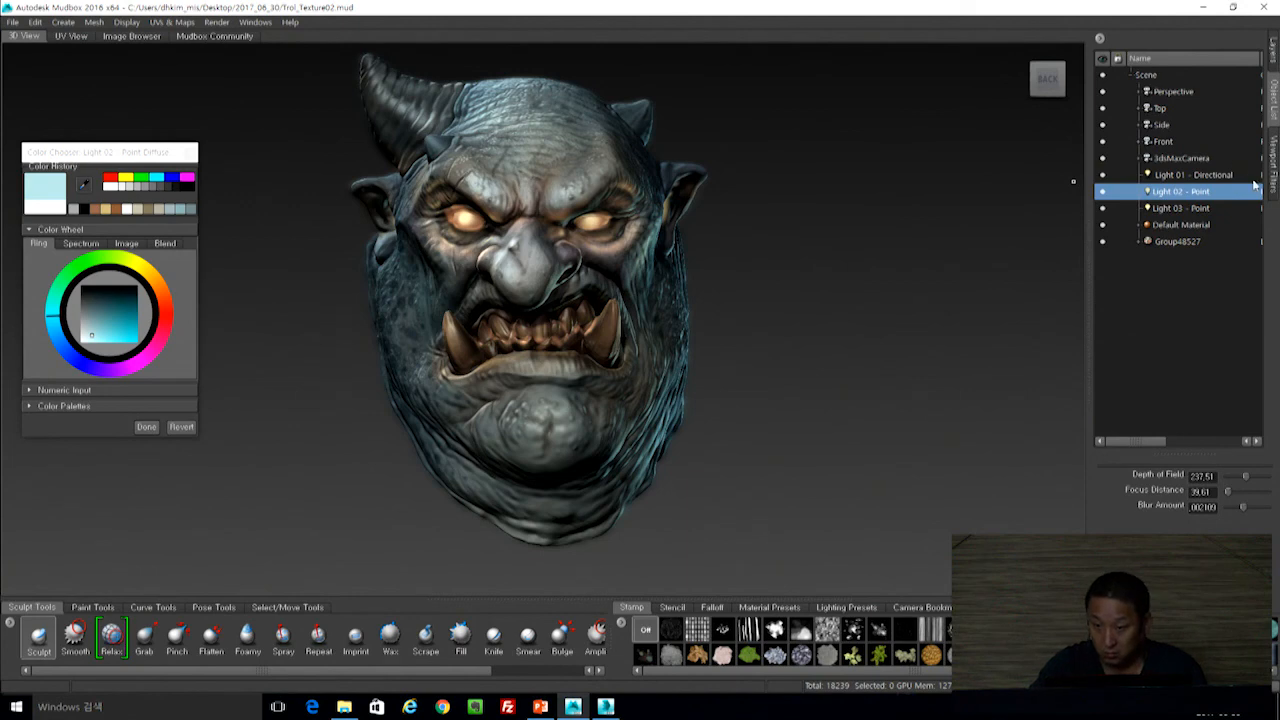
{"action": "left_click", "coordinate": [1275, 162]}
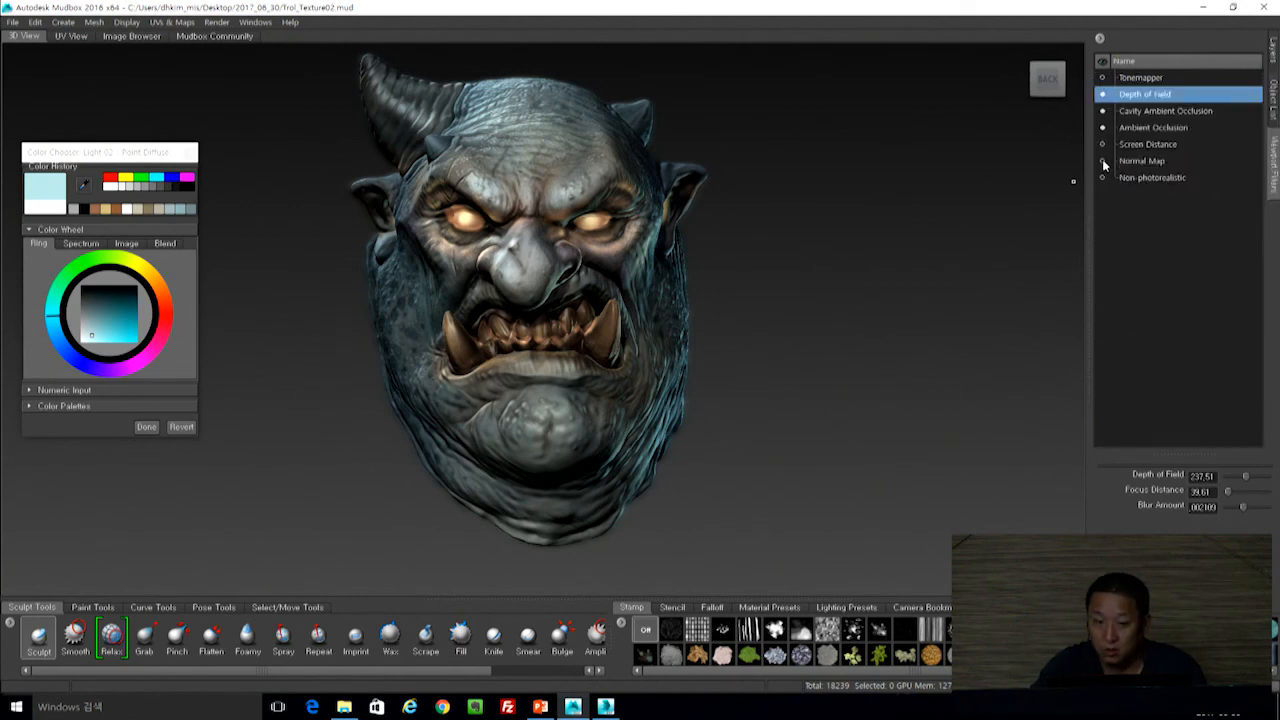
{"action": "left_click", "coordinate": [1102, 161]}
{"action": "mouse_move", "coordinate": [861, 252]}
{"action": "left_mouse_down", "text": "alt"}
{"action": "mouse_move", "coordinate": [893, 246]}
{"action": "mouse_move", "coordinate": [877, 247]}
{"action": "left_mouse_up", "text": "alt"}
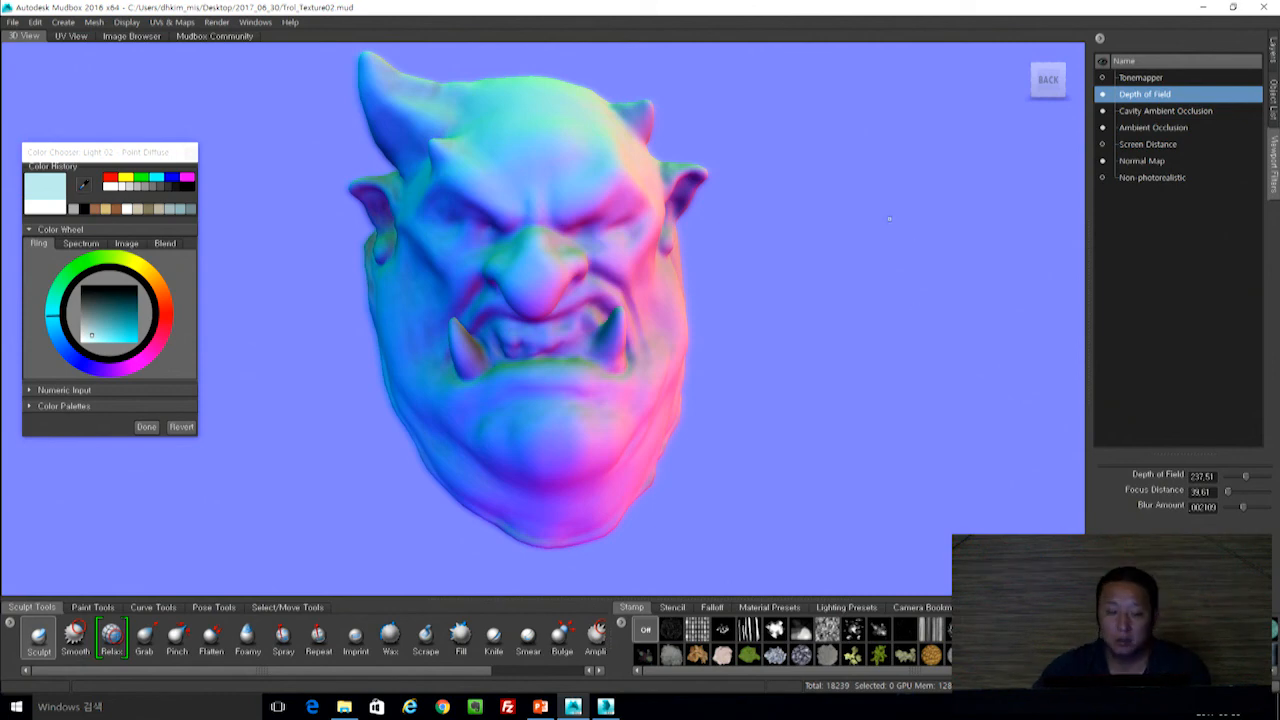
Add a plane mesh to the scene behind the troll head and subdivide it to level 4.
{"action": "left_click", "coordinate": [74, 24]}
{"action": "mouse_move", "coordinate": [75, 37]}
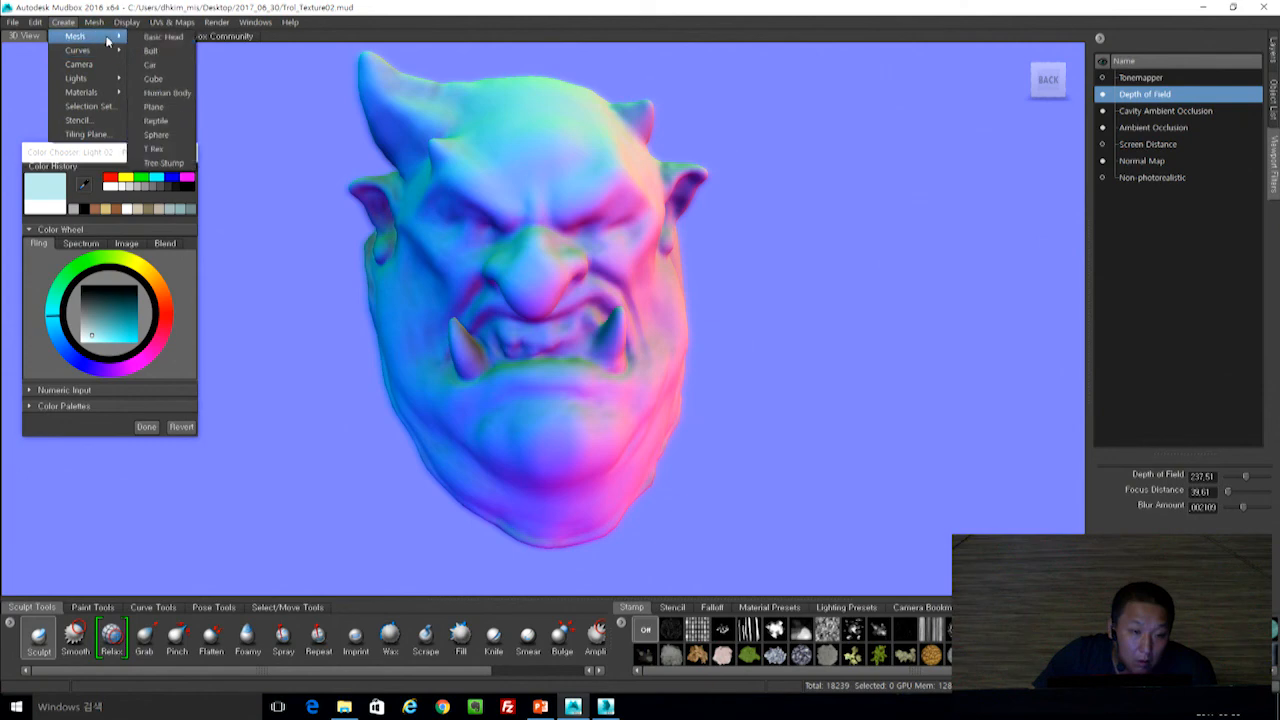
{"action": "left_click", "coordinate": [176, 117]}
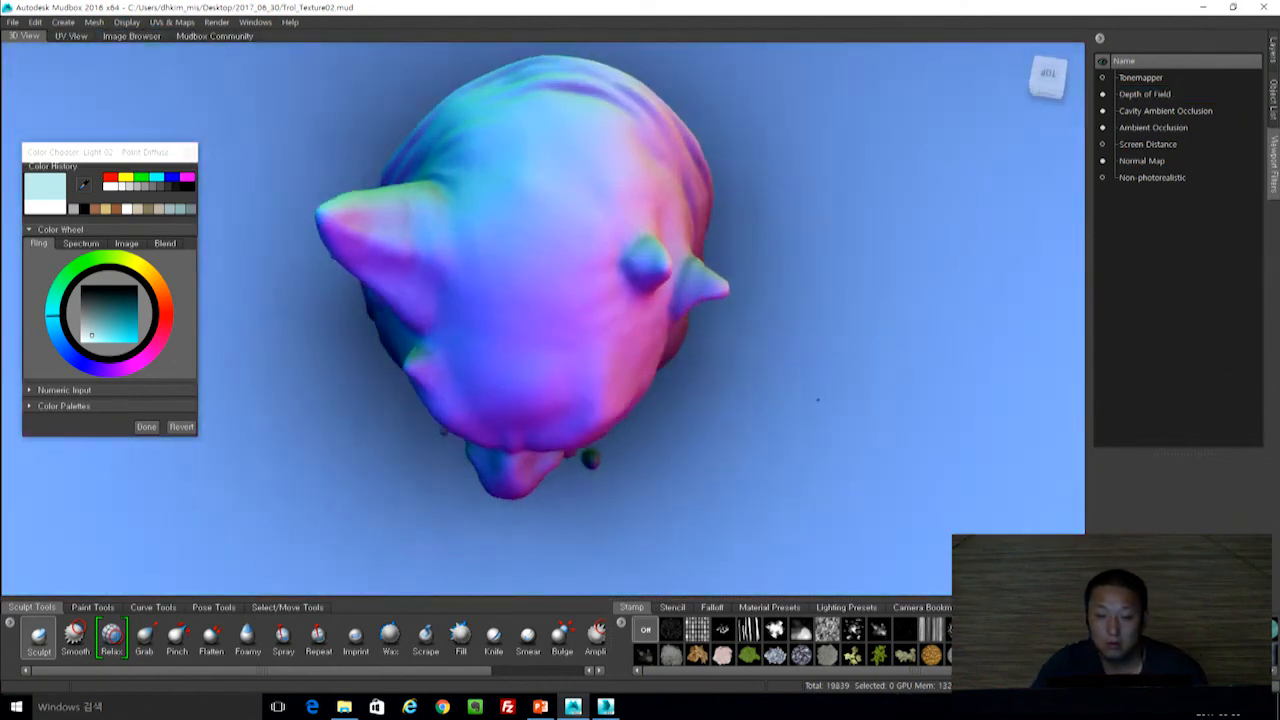
{"action": "right_click_drag", "start_coordinate": [822, 405], "coordinate": [614, 151], "text": "alt"}
{"action": "left_click_drag", "start_coordinate": [761, 331], "coordinate": [723, 314], "text": "alt"}
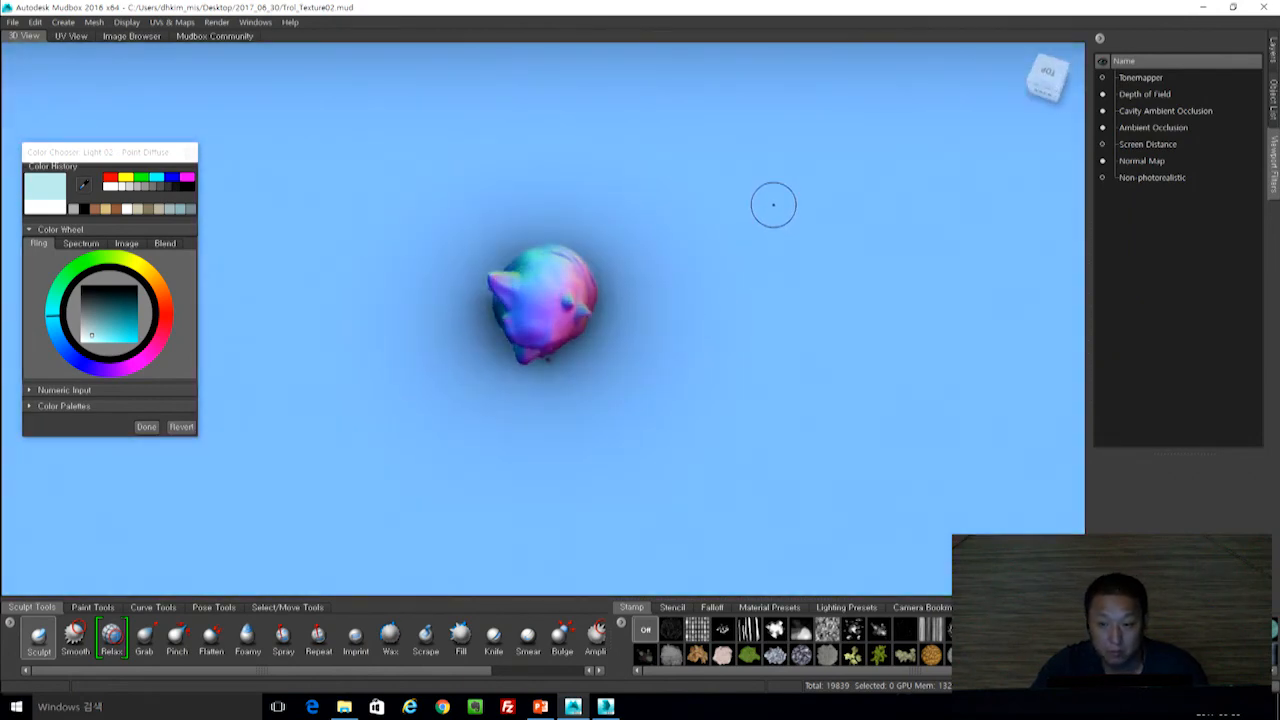
{"action": "key", "text": "shift+d"}
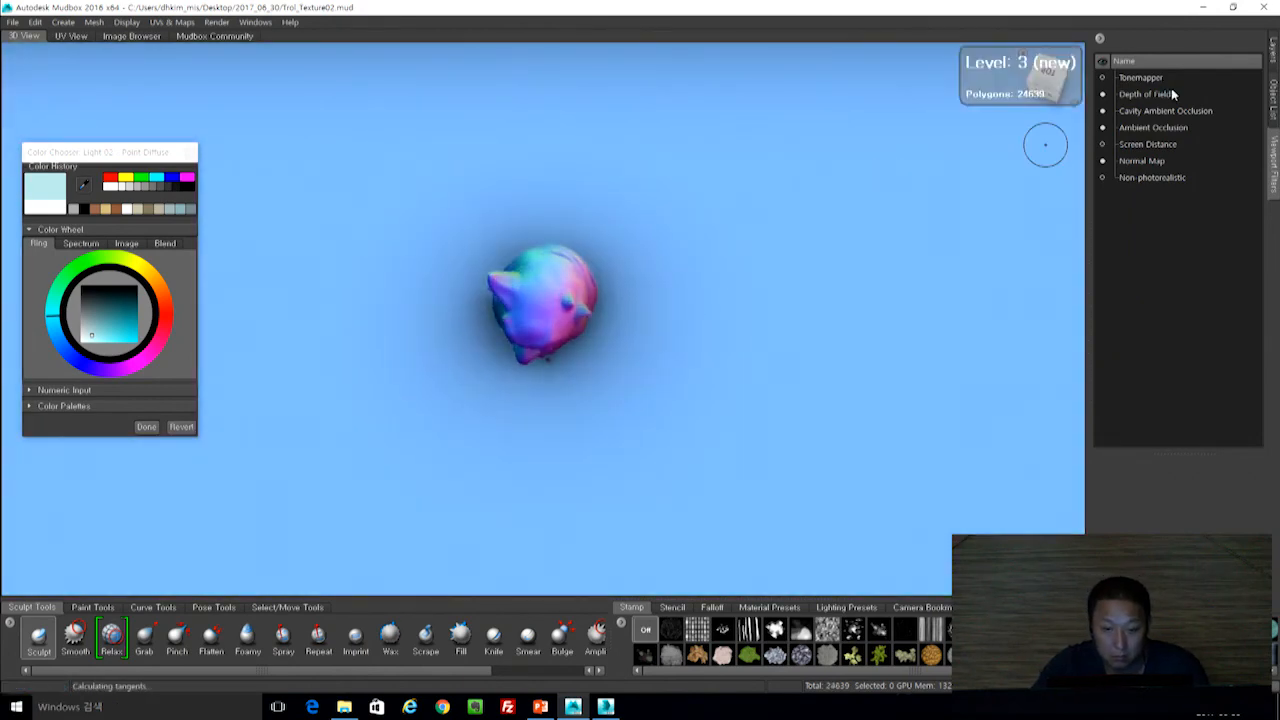
{"action": "key", "text": "shift+d"}
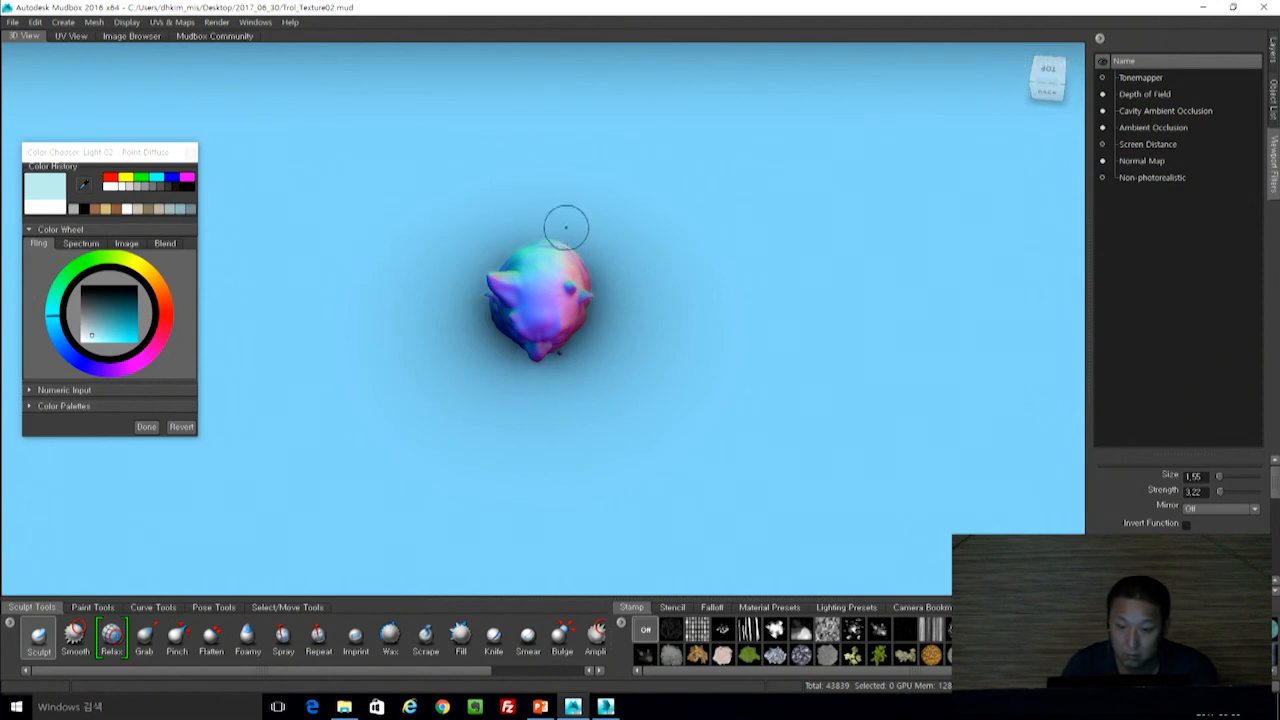
Sculpt a thick crescent ridge on the plane beside the head with brush size 5.55, subdividing the plane to level 5.
{"action": "left_click_drag", "start_coordinate": [723, 303], "coordinate": [765, 303]}
{"action": "mouse_move", "coordinate": [661, 143]}
{"action": "left_mouse_down"}
{"action": "mouse_move", "coordinate": [697, 143]}
{"action": "mouse_move", "coordinate": [825, 290]}
{"action": "mouse_move", "coordinate": [670, 460]}
{"action": "left_mouse_up"}
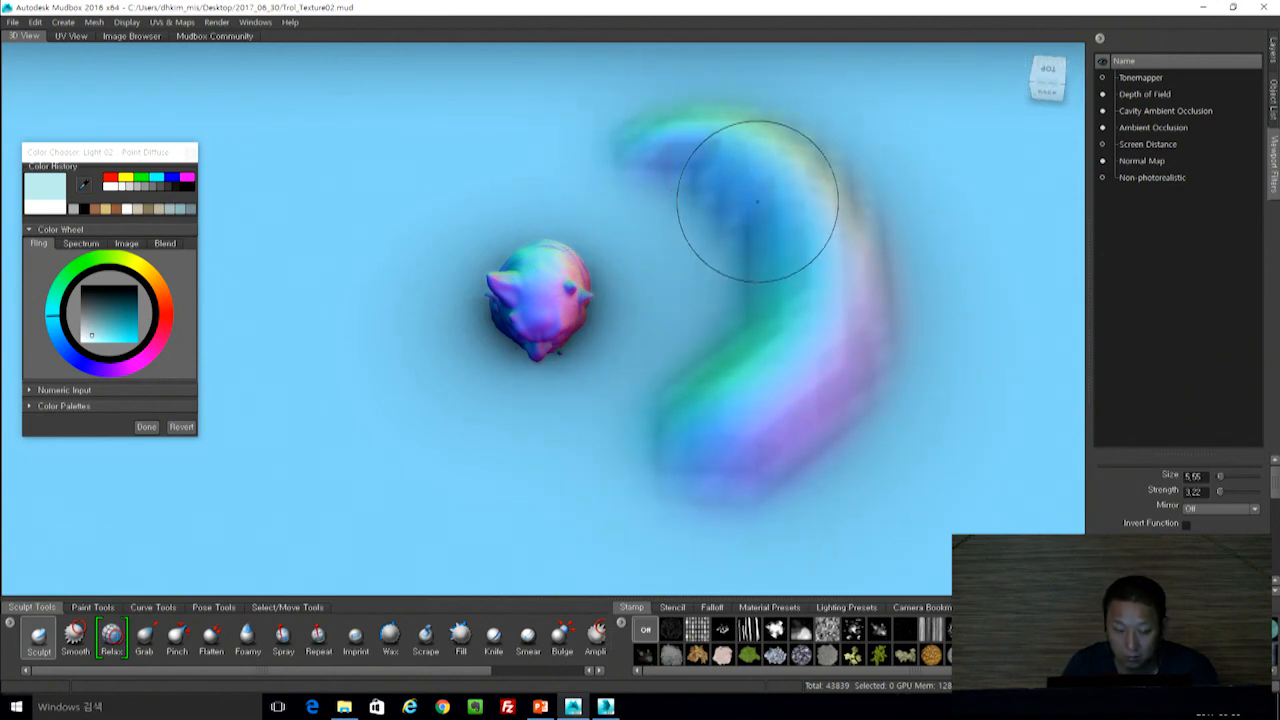
{"action": "key", "text": "shift+d"}
{"action": "mouse_move", "coordinate": [737, 143]}
{"action": "left_mouse_down"}
{"action": "mouse_move", "coordinate": [815, 226]}
{"action": "mouse_move", "coordinate": [667, 440]}
{"action": "mouse_move", "coordinate": [829, 246]}
{"action": "mouse_move", "coordinate": [623, 114]}
{"action": "left_mouse_up"}
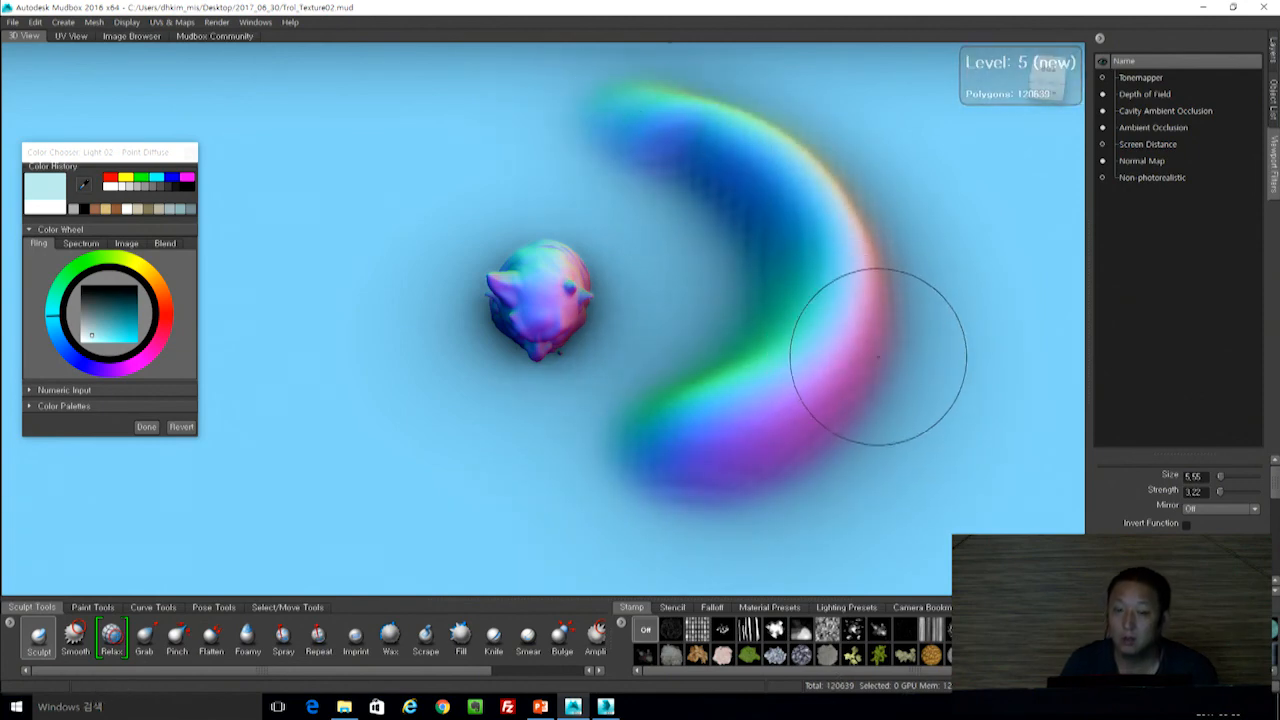
Turn off the Depth of Field viewport filter with the whole plane in view.
{"action": "right_click_drag", "start_coordinate": [874, 352], "coordinate": [847, 72], "text": "alt"}
{"action": "right_click_drag", "start_coordinate": [769, 338], "coordinate": [695, 113], "text": "alt"}
{"action": "left_click_drag", "start_coordinate": [703, 260], "coordinate": [711, 293], "text": "alt"}
{"action": "left_click", "coordinate": [1103, 94]}
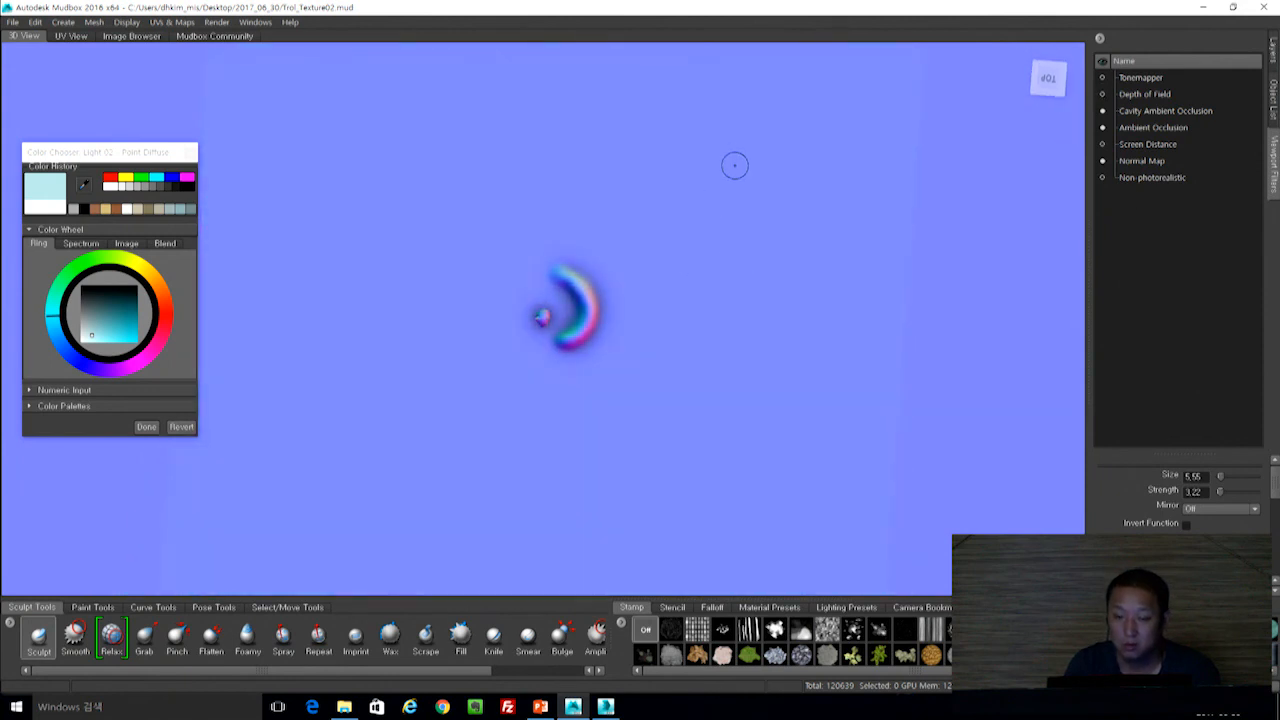
Sculpt a group of connected curling scroll strokes on the plane beyond the crescent ridge.
{"action": "mouse_move", "coordinate": [720, 252]}
{"action": "left_mouse_down"}
{"action": "mouse_move", "coordinate": [688, 208]}
{"action": "mouse_move", "coordinate": [780, 152]}
{"action": "mouse_move", "coordinate": [752, 107]}
{"action": "mouse_move", "coordinate": [786, 208]}
{"action": "left_mouse_up"}
{"action": "mouse_move", "coordinate": [690, 196]}
{"action": "left_mouse_down"}
{"action": "mouse_move", "coordinate": [631, 203]}
{"action": "mouse_move", "coordinate": [674, 217]}
{"action": "left_mouse_up"}
{"action": "mouse_move", "coordinate": [722, 254]}
{"action": "left_mouse_down"}
{"action": "mouse_move", "coordinate": [733, 253]}
{"action": "mouse_move", "coordinate": [688, 338]}
{"action": "mouse_move", "coordinate": [759, 260]}
{"action": "mouse_move", "coordinate": [822, 224]}
{"action": "mouse_move", "coordinate": [834, 248]}
{"action": "mouse_move", "coordinate": [975, 297]}
{"action": "mouse_move", "coordinate": [960, 300]}
{"action": "mouse_move", "coordinate": [937, 371]}
{"action": "mouse_move", "coordinate": [774, 356]}
{"action": "left_mouse_up"}
{"action": "left_click_drag", "start_coordinate": [910, 333], "coordinate": [823, 377], "text": "alt"}
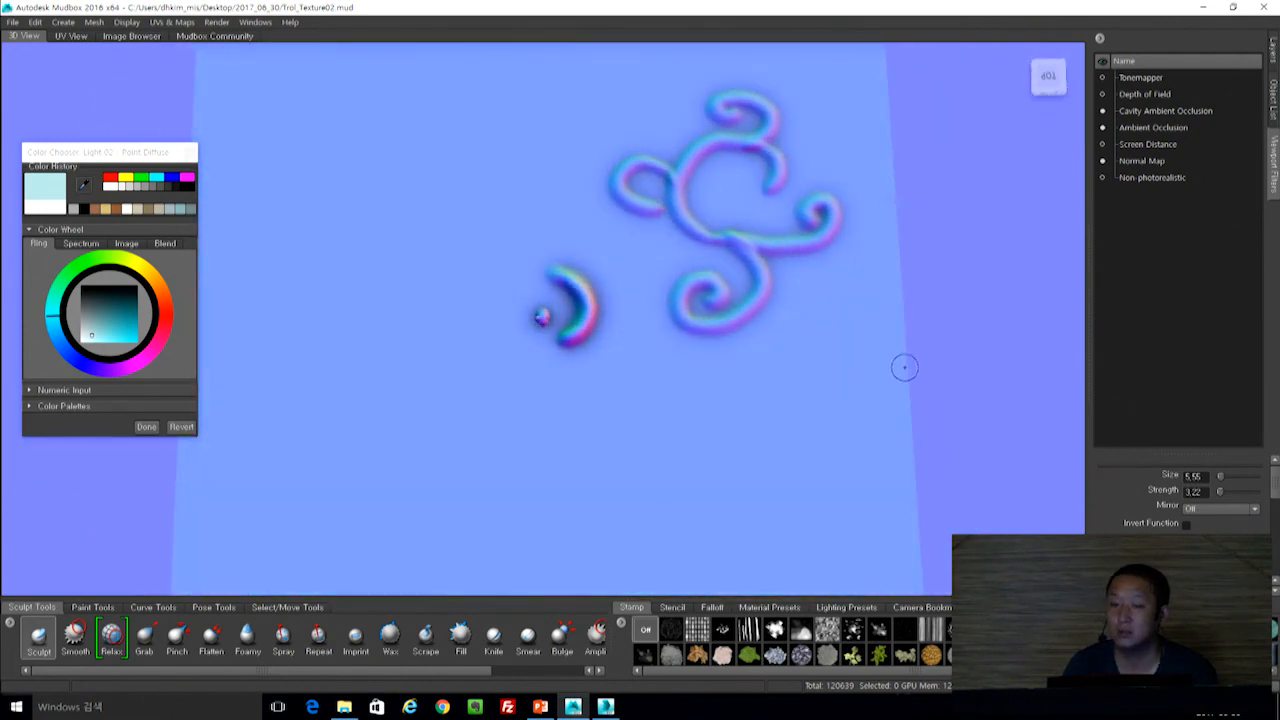
{"action": "left_click_drag", "start_coordinate": [905, 367], "coordinate": [904, 347], "text": "alt"}
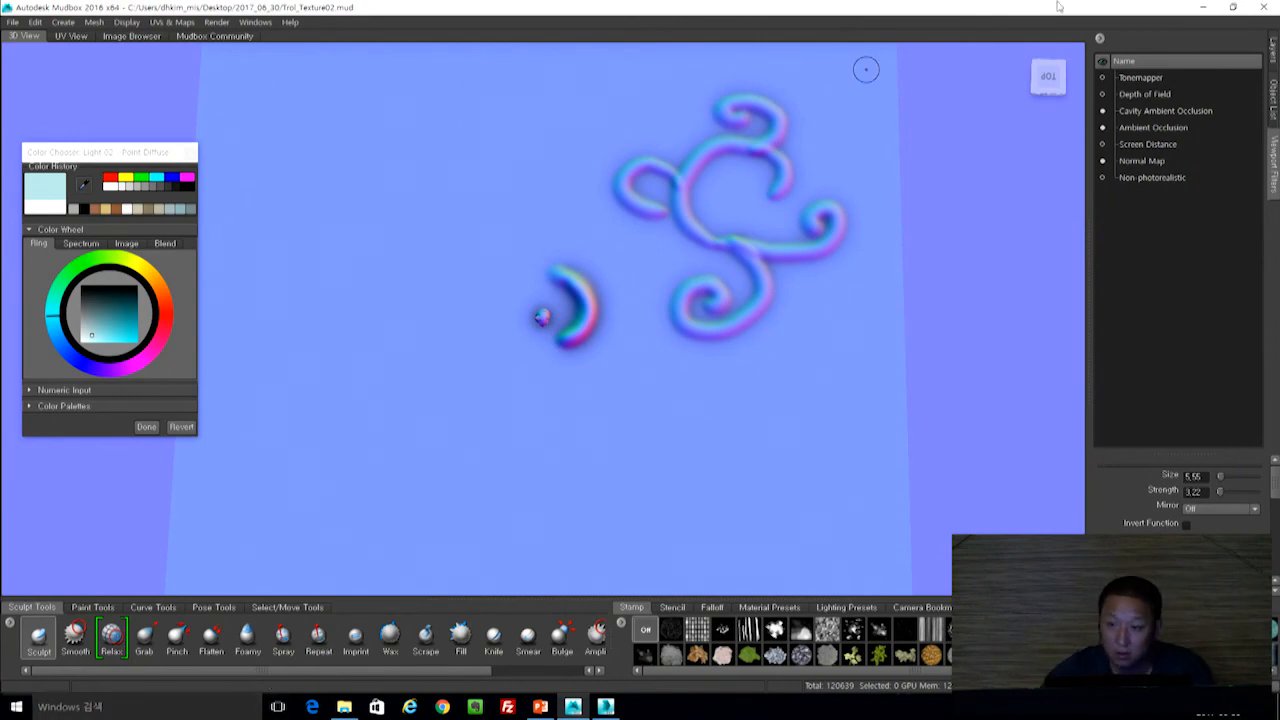
Minimize the open windows, launch Adobe Photoshop from the desktop and continue with the trial version.
{"action": "left_click", "coordinate": [1204, 9]}
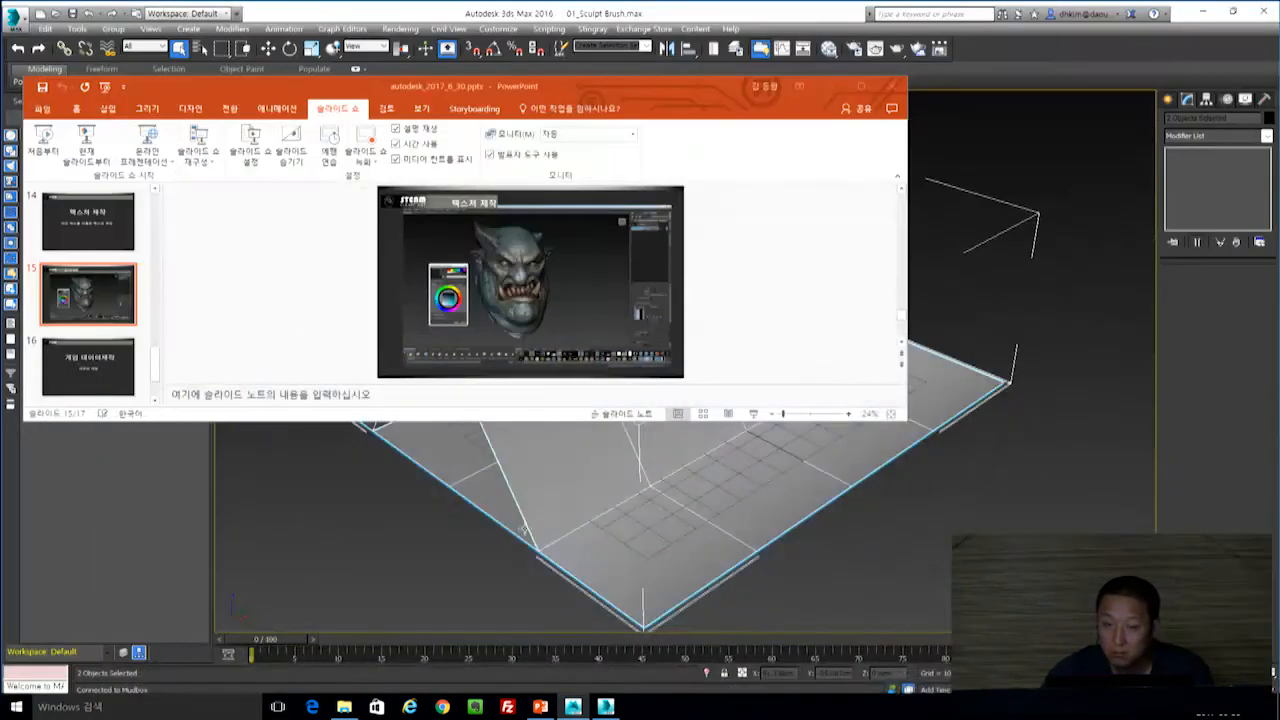
{"action": "left_click", "coordinate": [17, 708]}
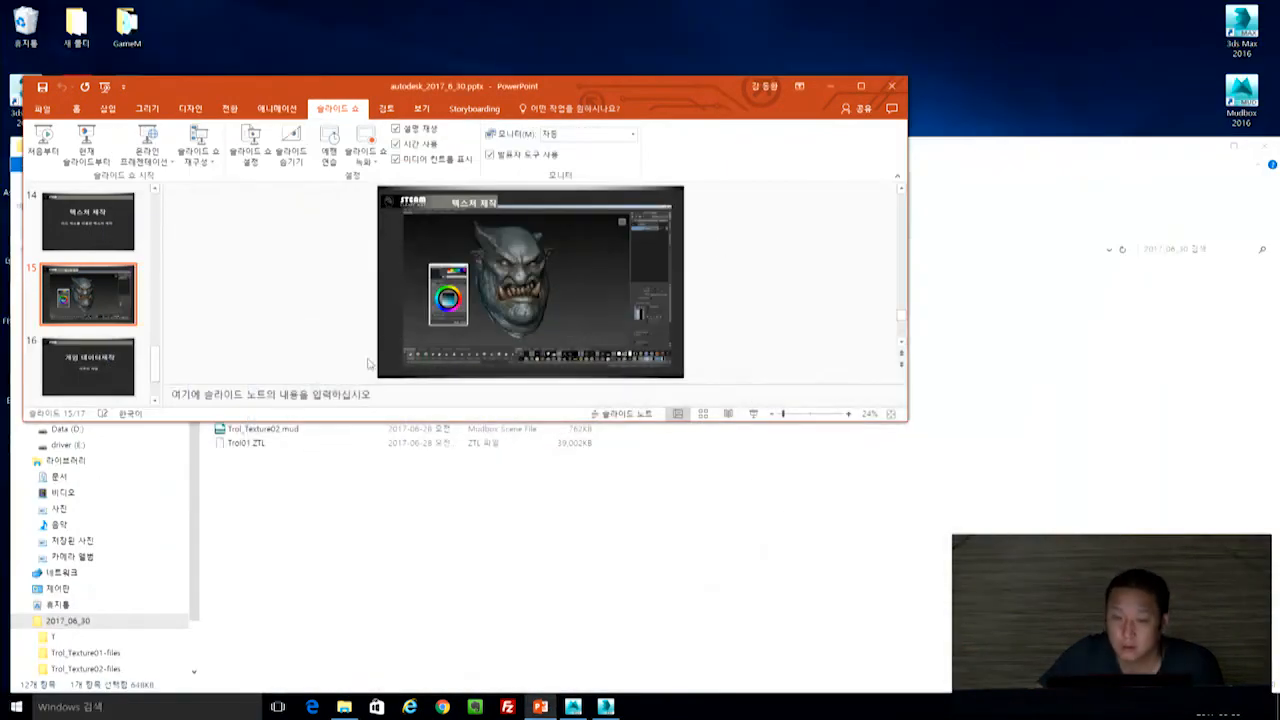
{"action": "left_click", "coordinate": [830, 86]}
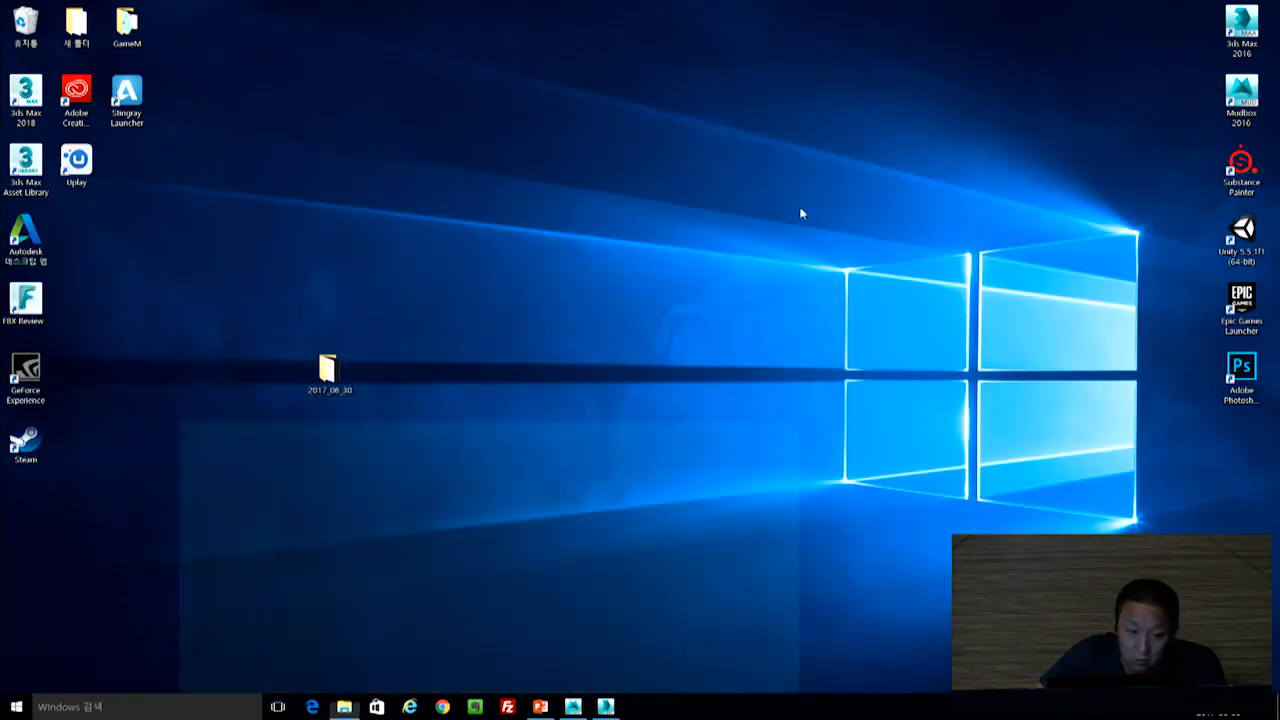
{"action": "left_click", "coordinate": [1204, 146]}
{"action": "left_click_drag", "start_coordinate": [216, 311], "coordinate": [217, 311]}
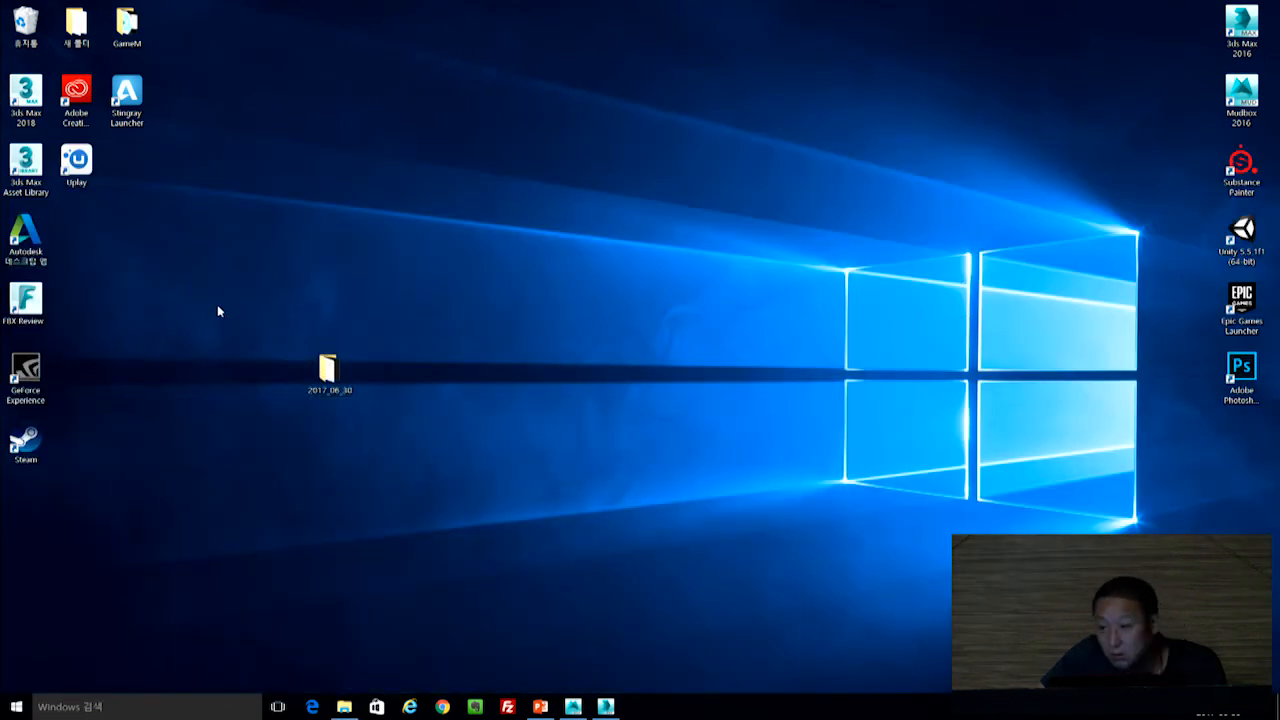
{"action": "left_click", "coordinate": [1241, 372]}
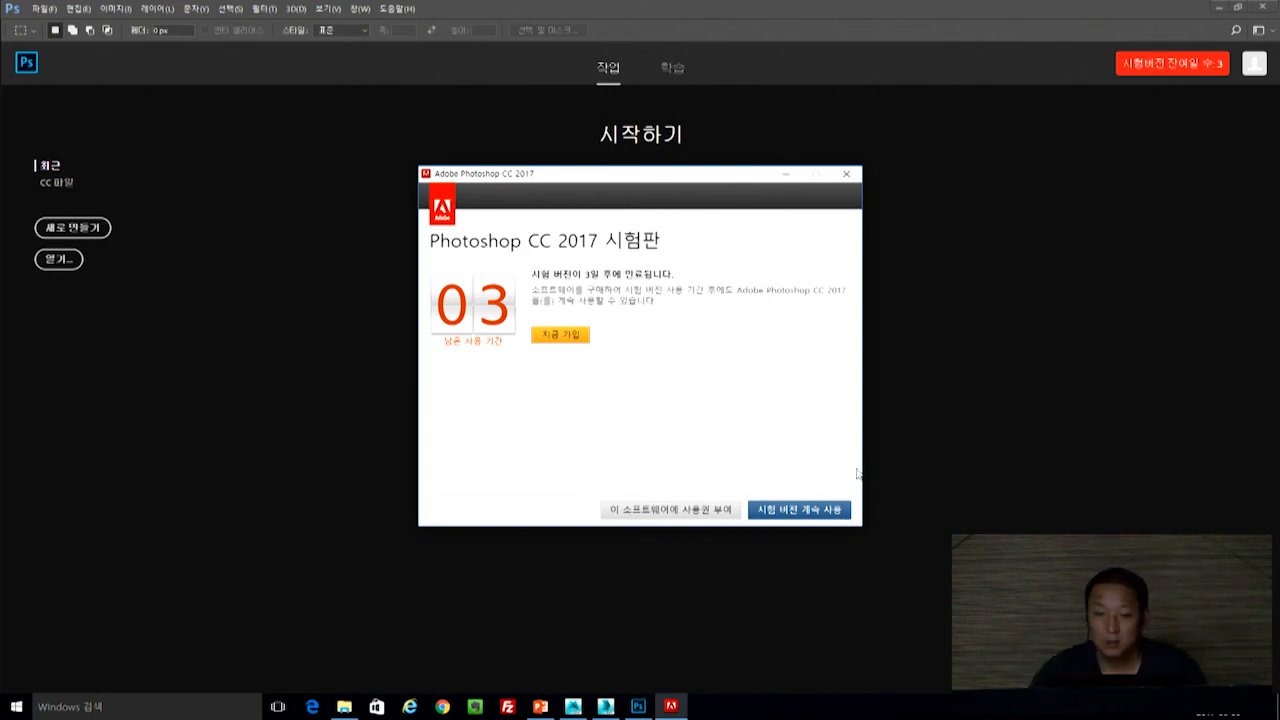
{"action": "left_click", "coordinate": [810, 9]}
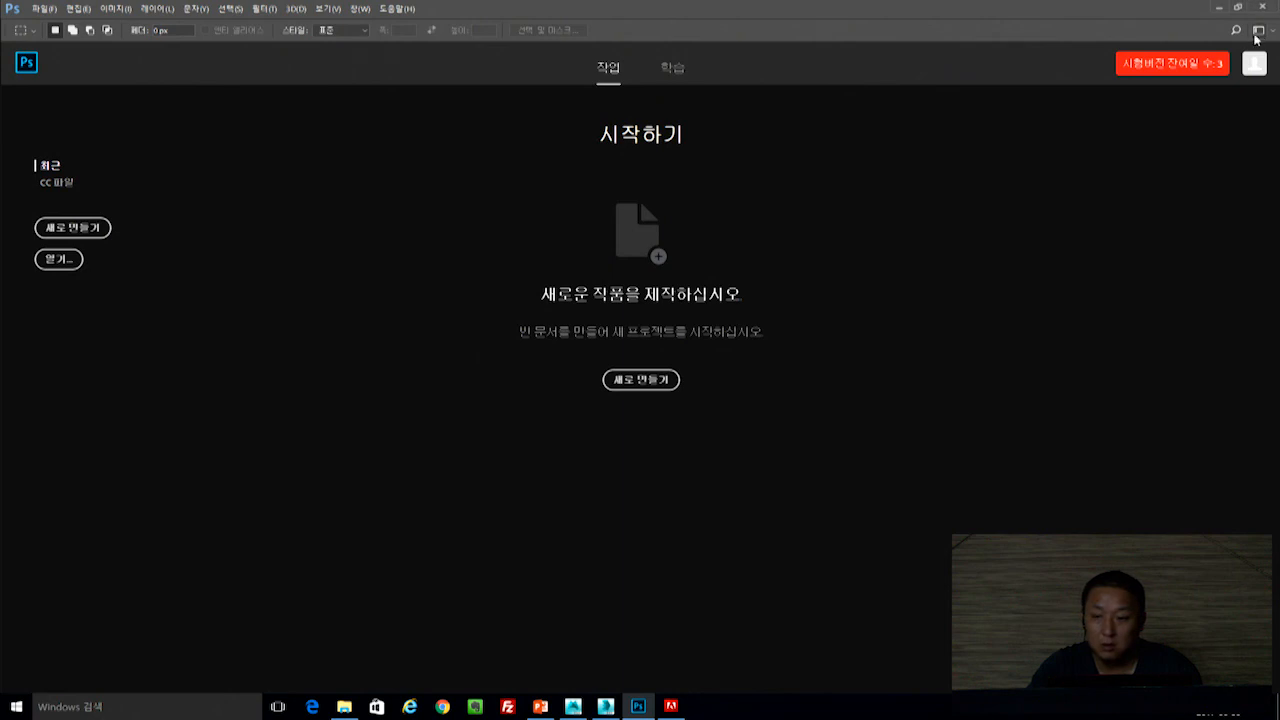
{"action": "left_click", "coordinate": [43, 9]}
{"action": "left_click", "coordinate": [43, 9]}
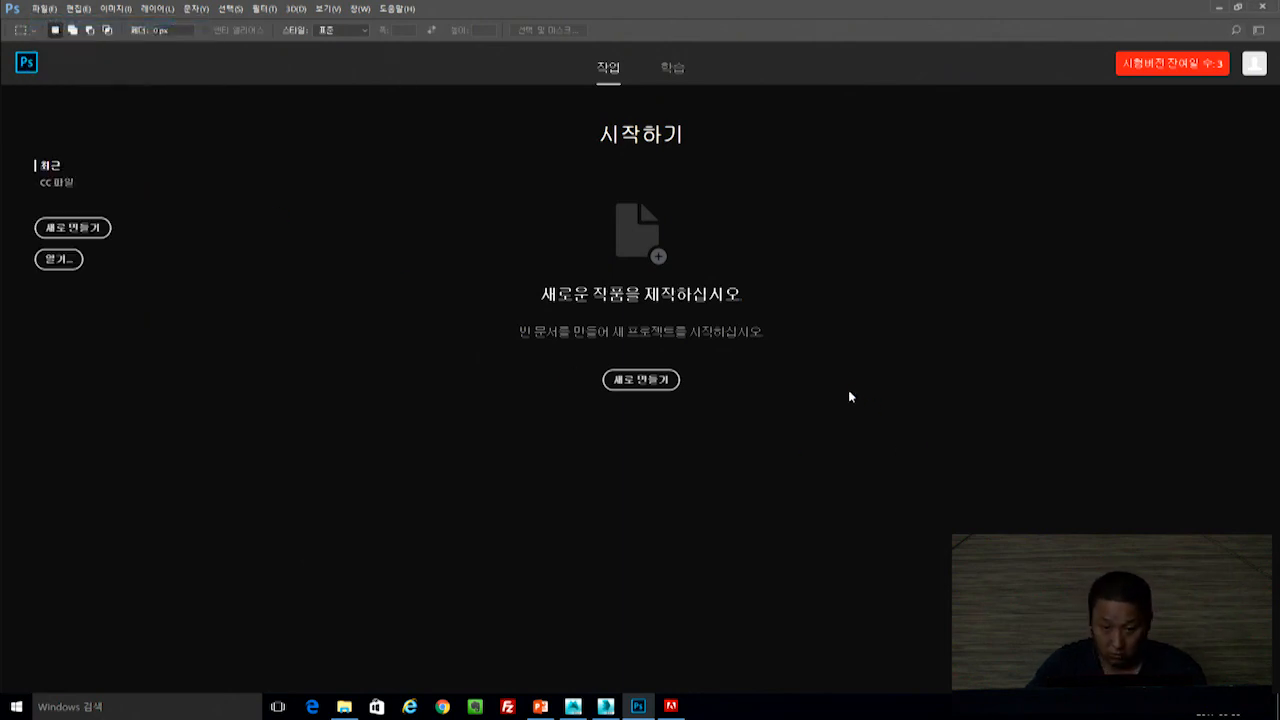
{"action": "key", "text": "ctrl+n"}
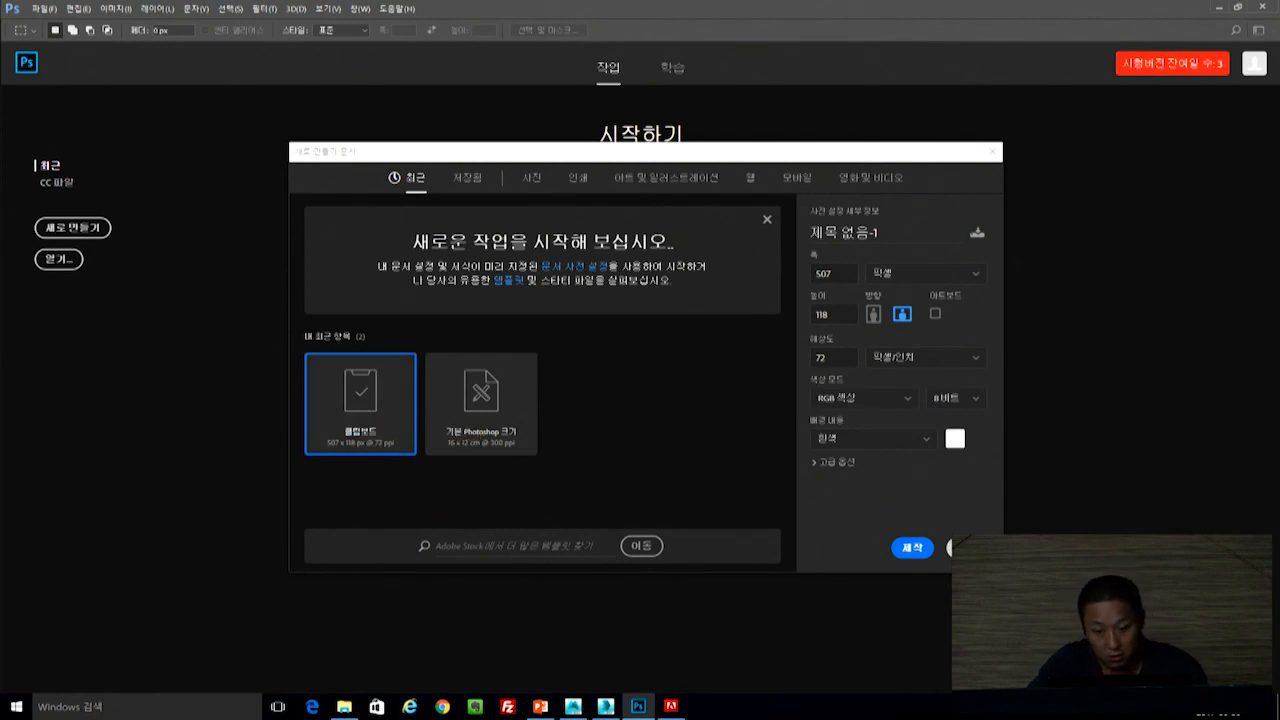
{"action": "left_click", "coordinate": [967, 548]}
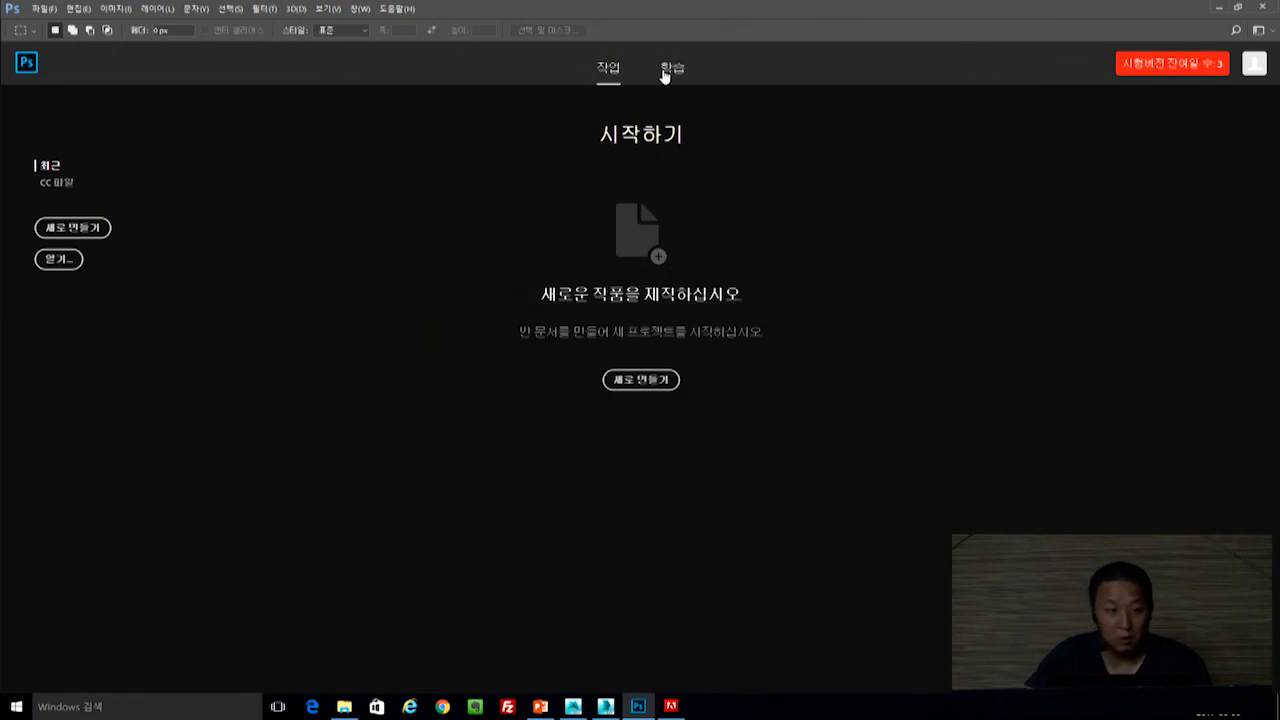
Open the diffuse texture Trol_D.tga from the Trol_Texture01-files folder inside 2017_06_30 on the desktop.
{"action": "left_click", "coordinate": [42, 9]}
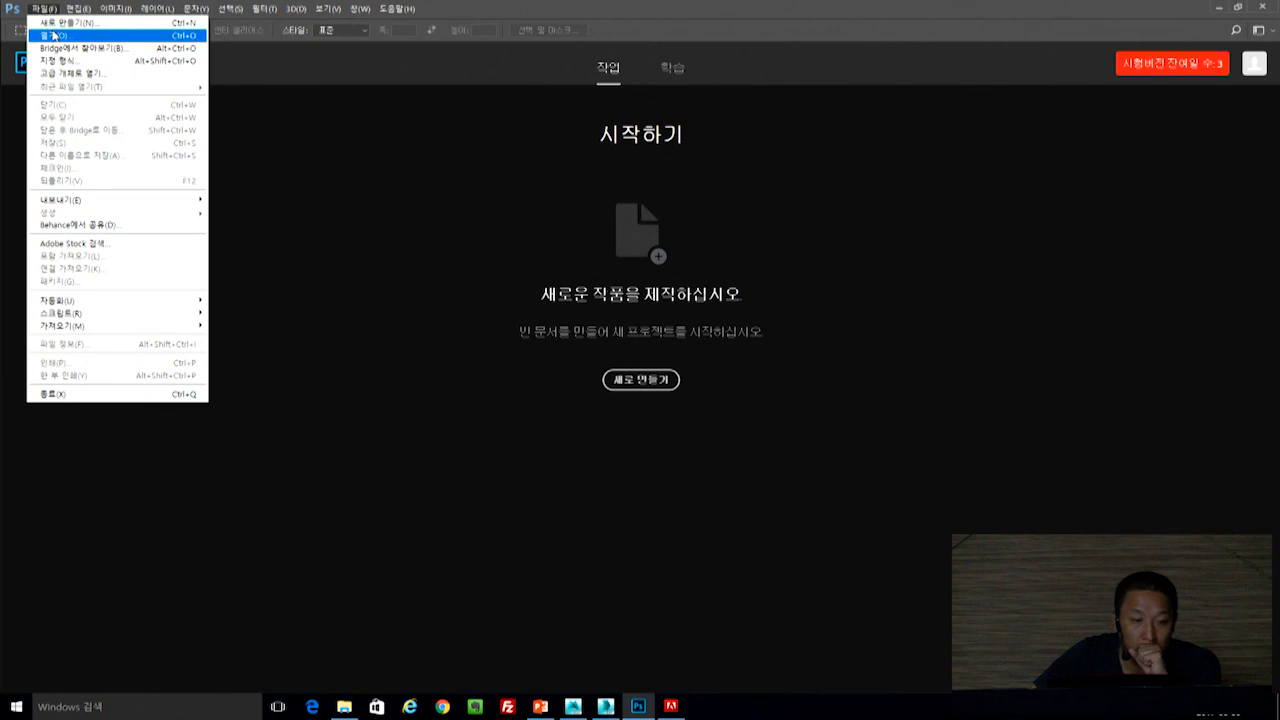
{"action": "left_click", "coordinate": [55, 35]}
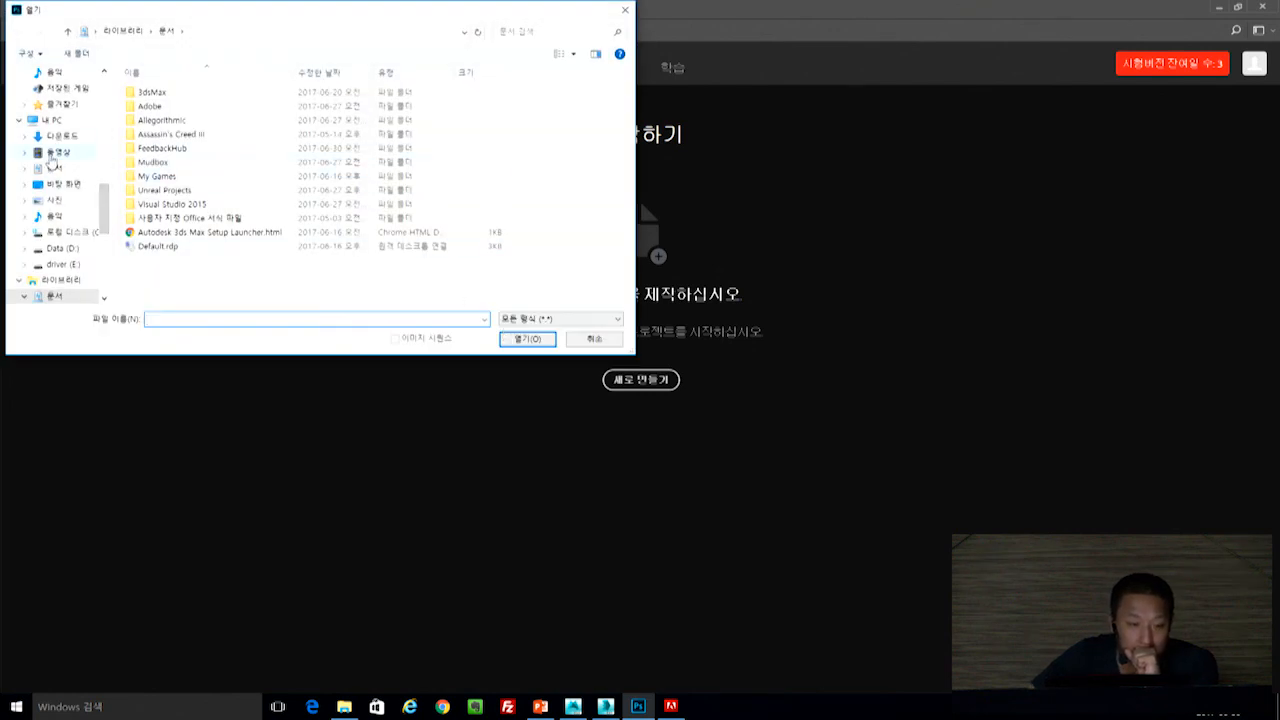
{"action": "left_click", "coordinate": [52, 185]}
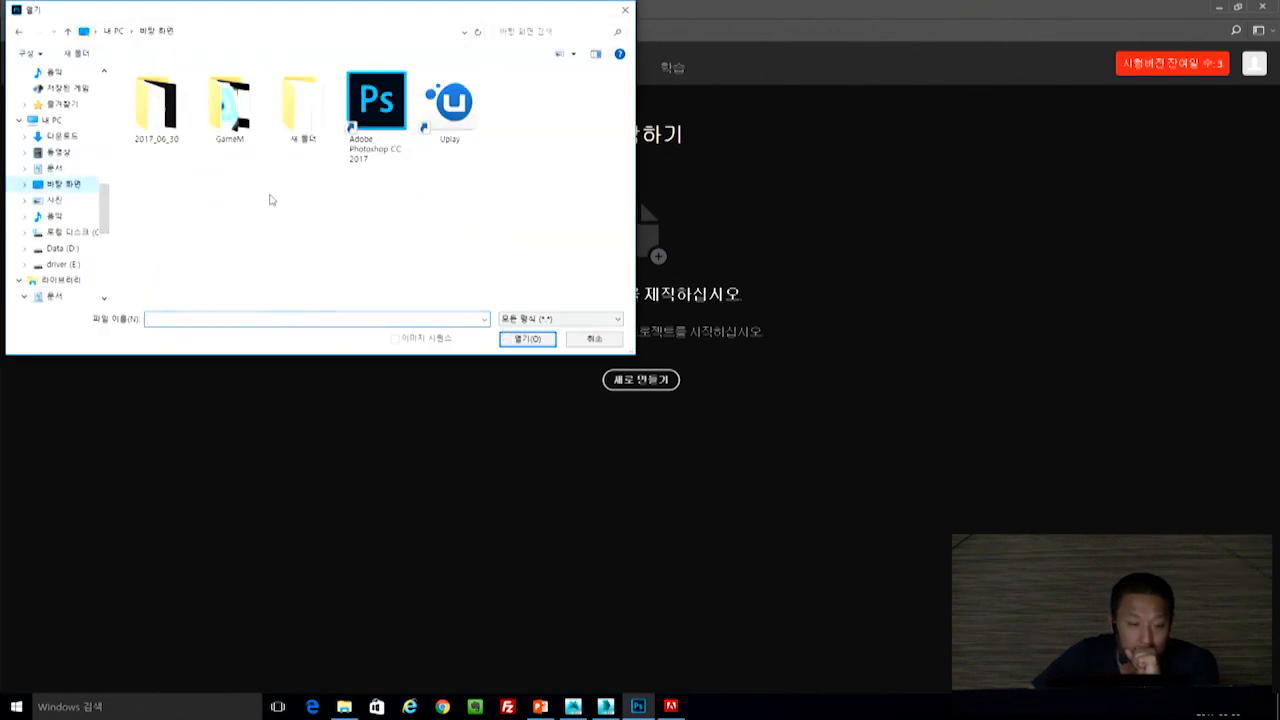
{"action": "double_click", "coordinate": [158, 128]}
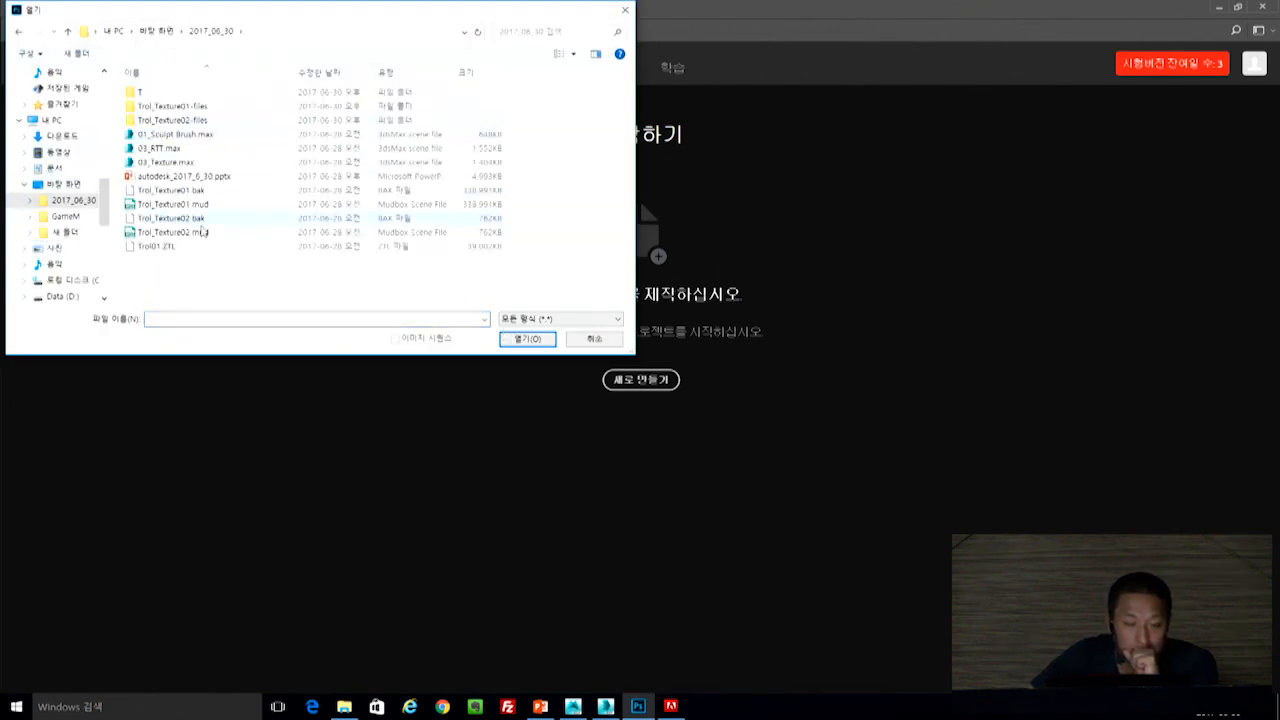
{"action": "double_click", "coordinate": [160, 120]}
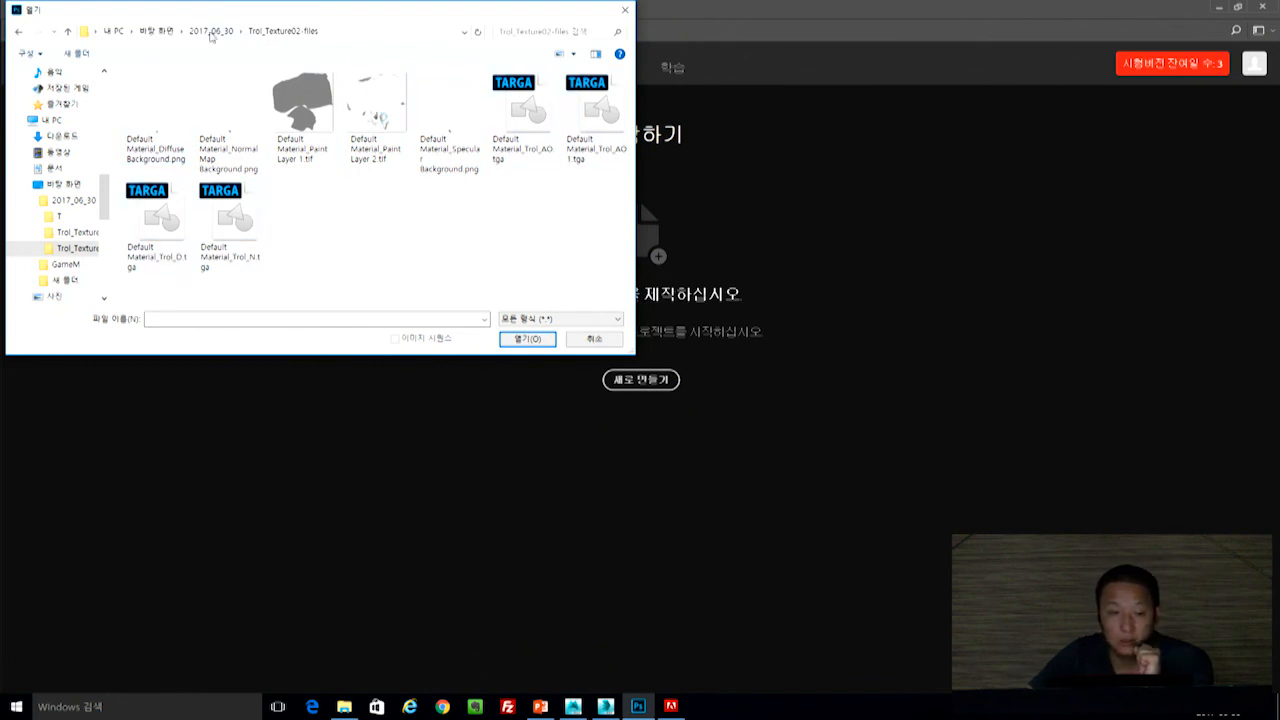
{"action": "left_click", "coordinate": [211, 31]}
{"action": "double_click", "coordinate": [187, 107]}
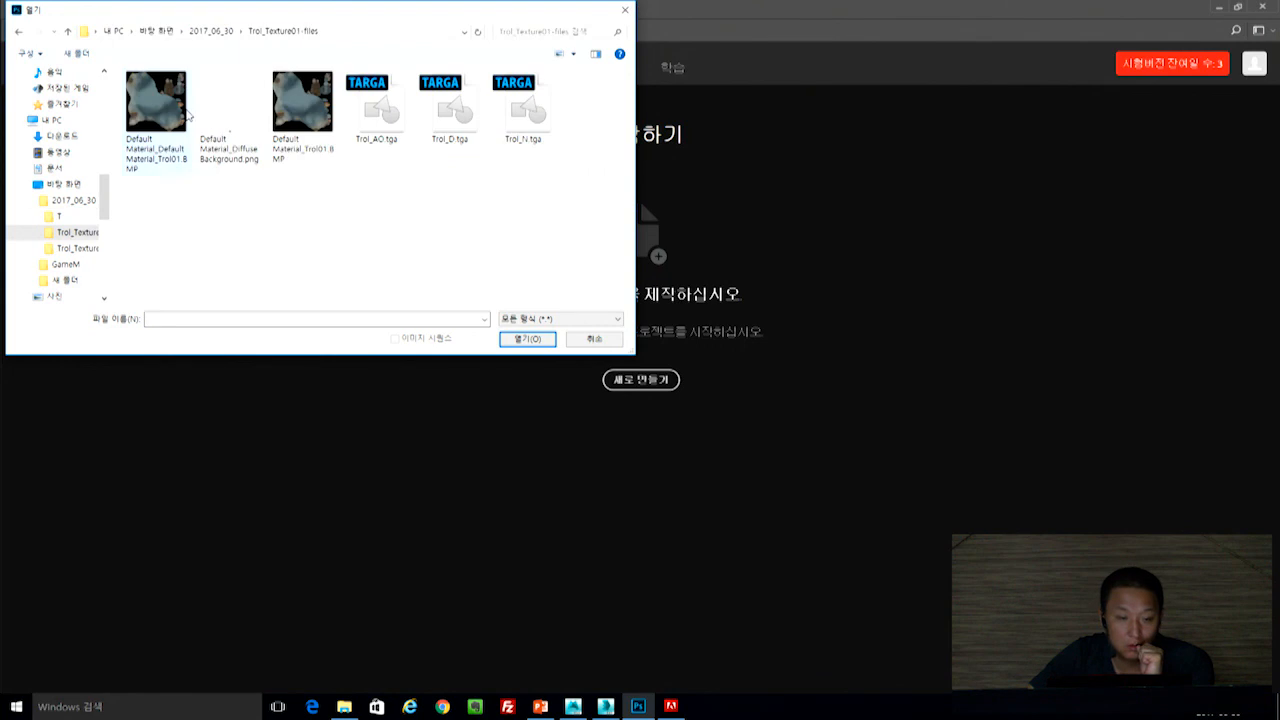
{"action": "left_click", "coordinate": [390, 118]}
{"action": "left_click", "coordinate": [472, 125]}
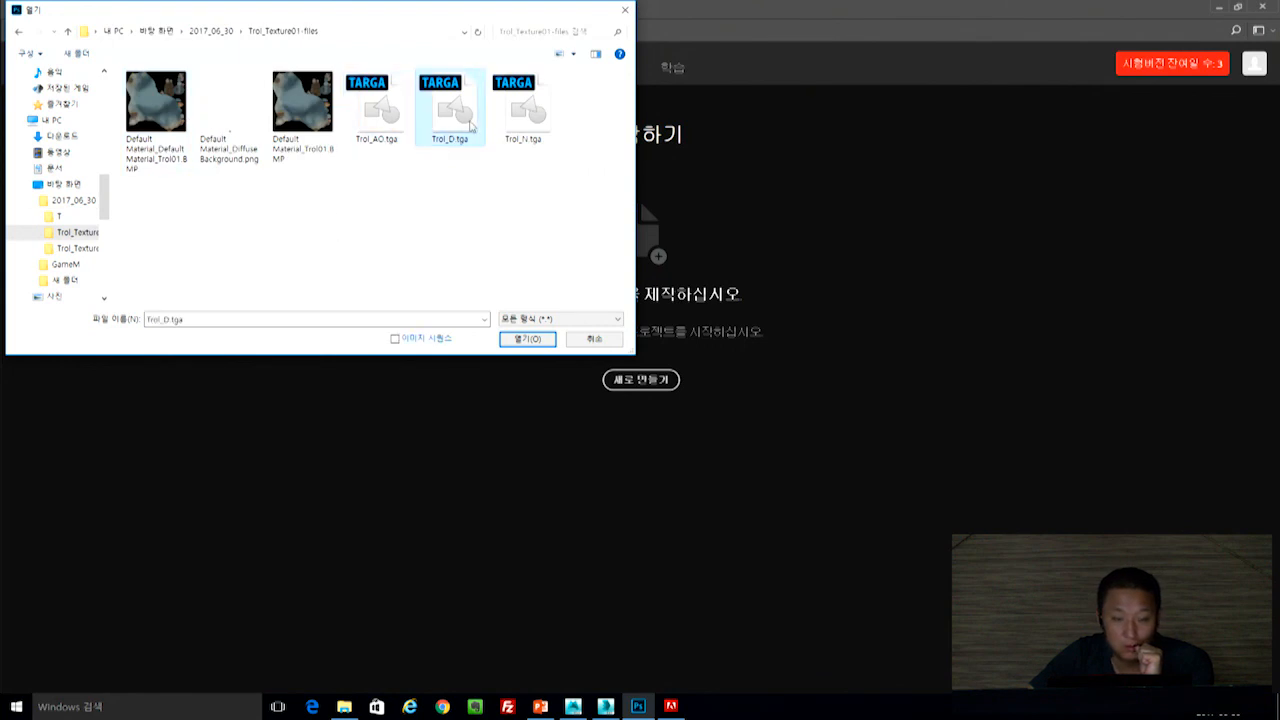
{"action": "double_click", "coordinate": [450, 125]}
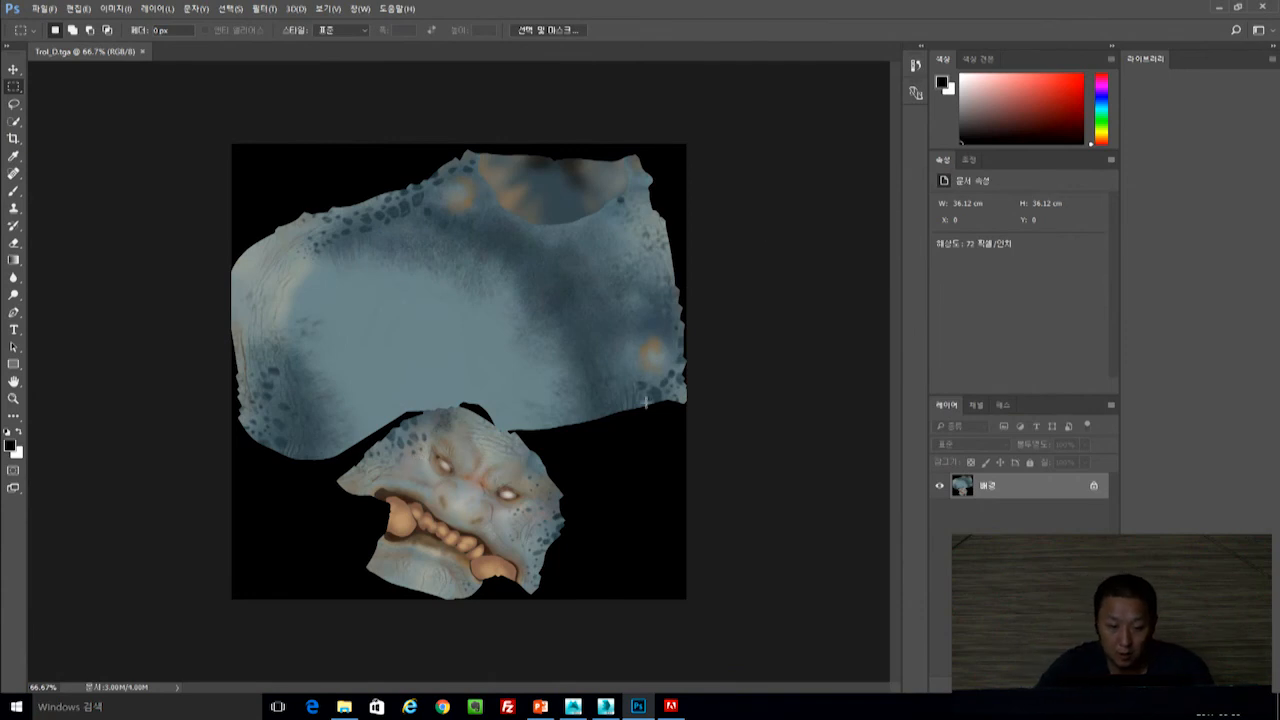
Inspect the skin area of the diffuse texture at 200% and close the file.
{"action": "key", "text": "z"}
{"action": "left_click", "coordinate": [510, 373]}
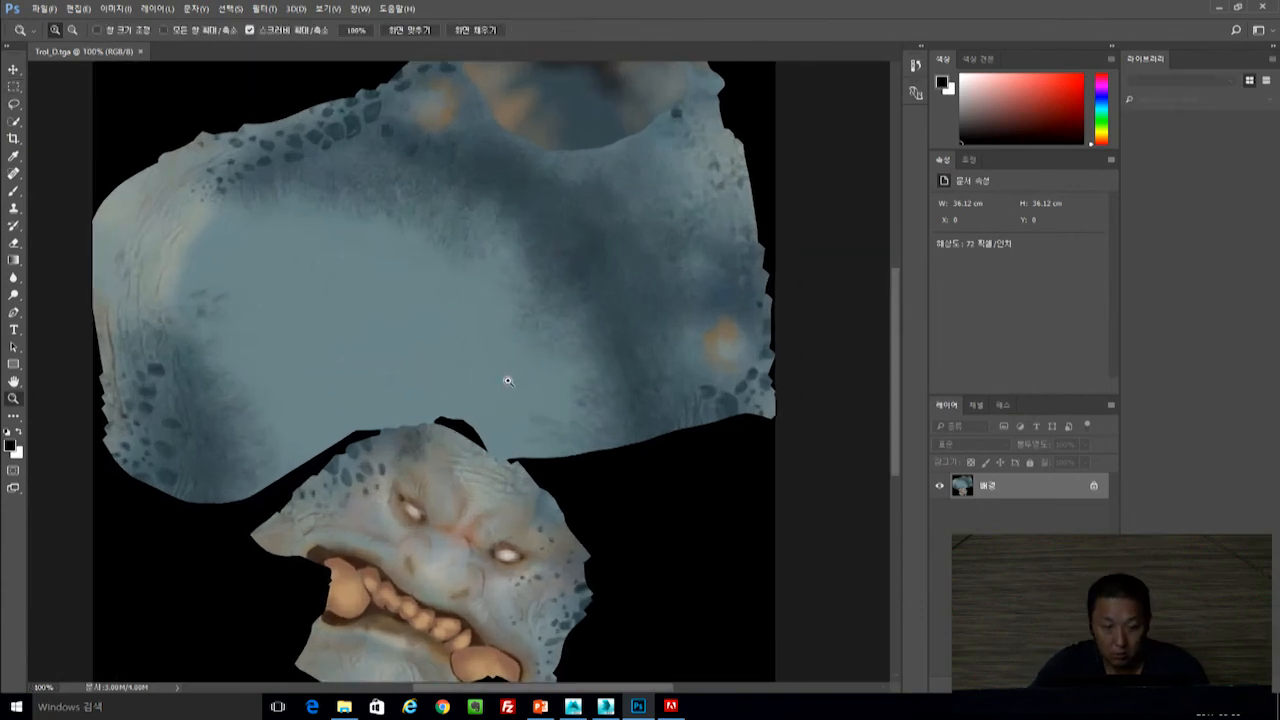
{"action": "left_click", "coordinate": [506, 374]}
{"action": "left_click_drag", "start_coordinate": [529, 380], "coordinate": [558, 461]}
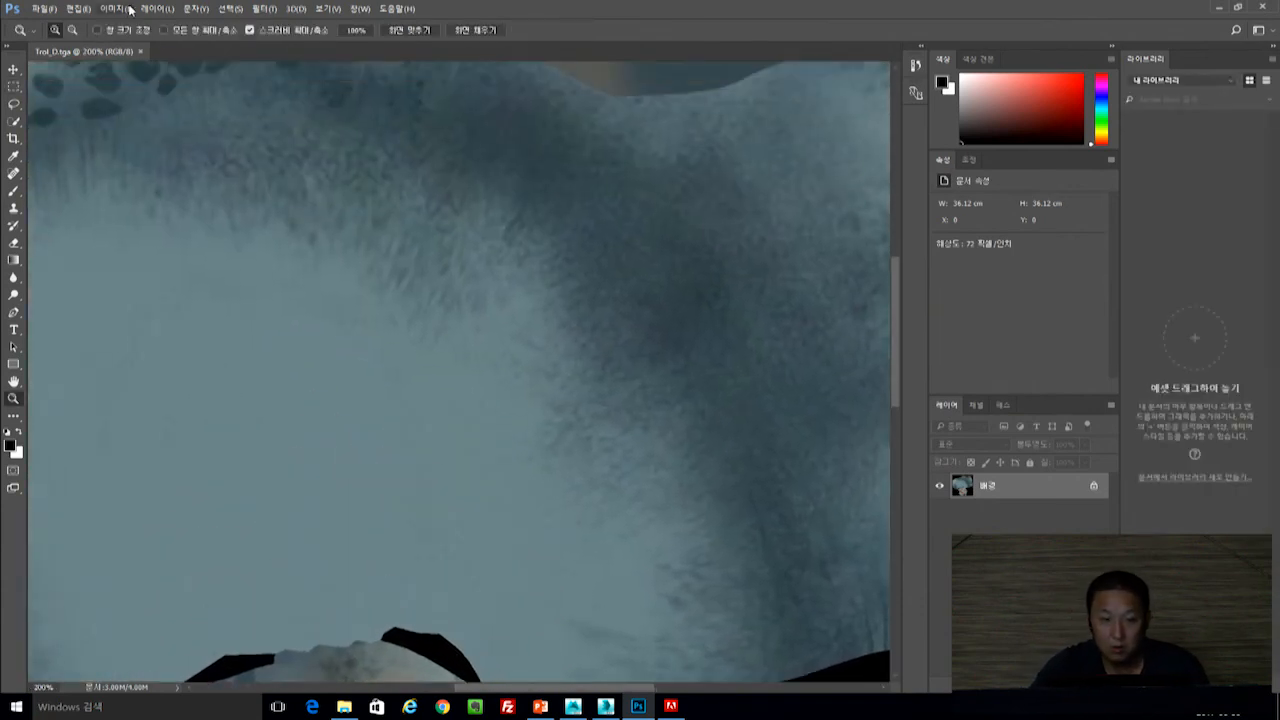
{"action": "left_click", "coordinate": [139, 52]}
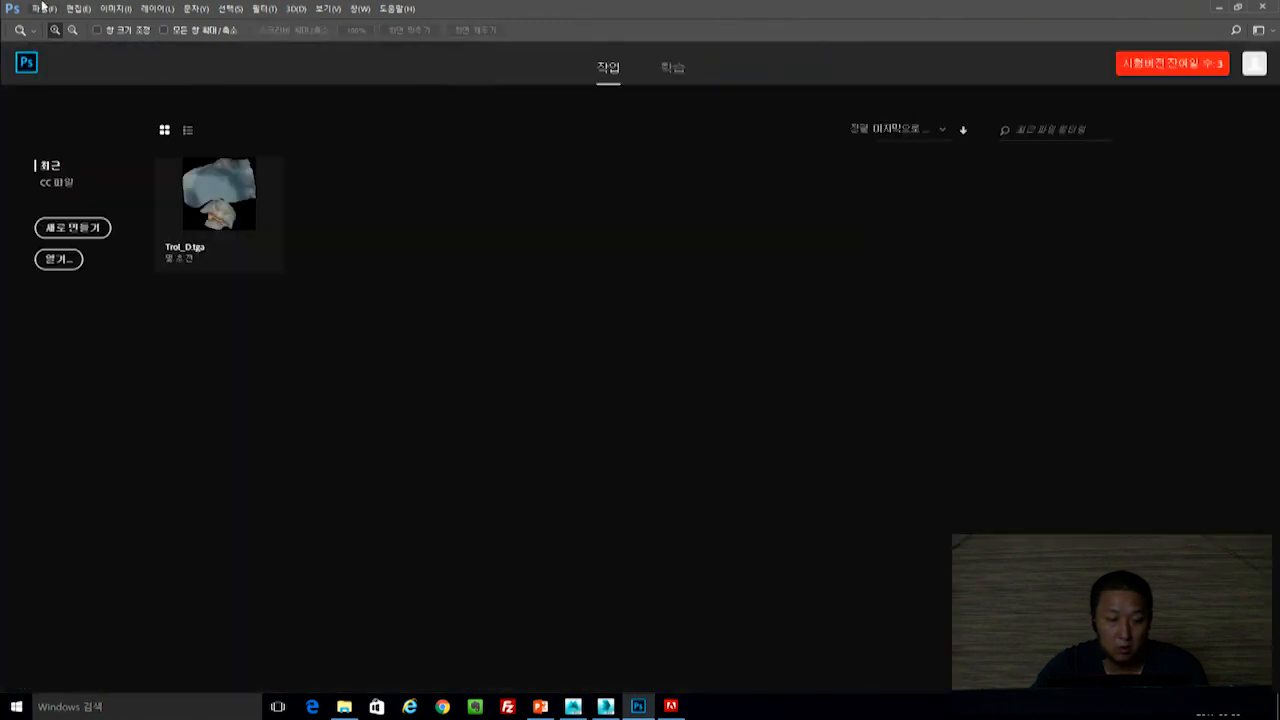
Open the normal map Trol_N.tga from the Trol_Texture01-files folder.
{"action": "left_click", "coordinate": [42, 9]}
{"action": "left_click", "coordinate": [45, 33]}
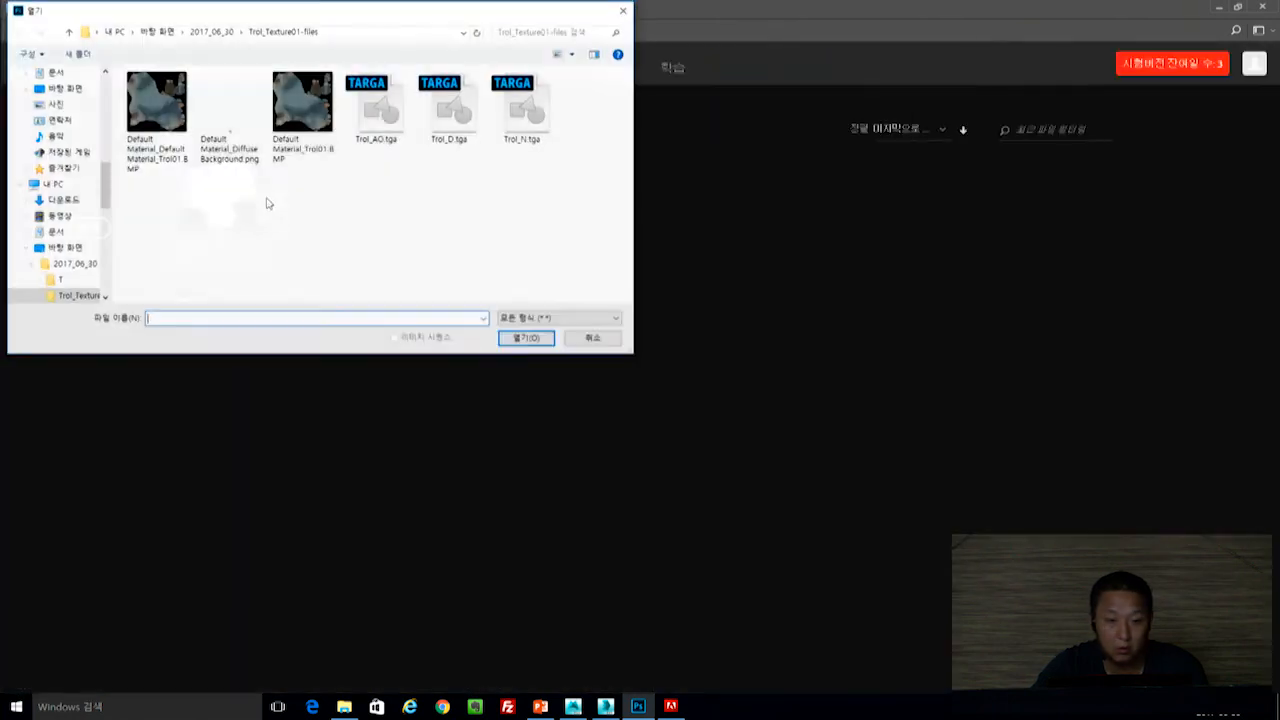
{"action": "double_click", "coordinate": [511, 110]}
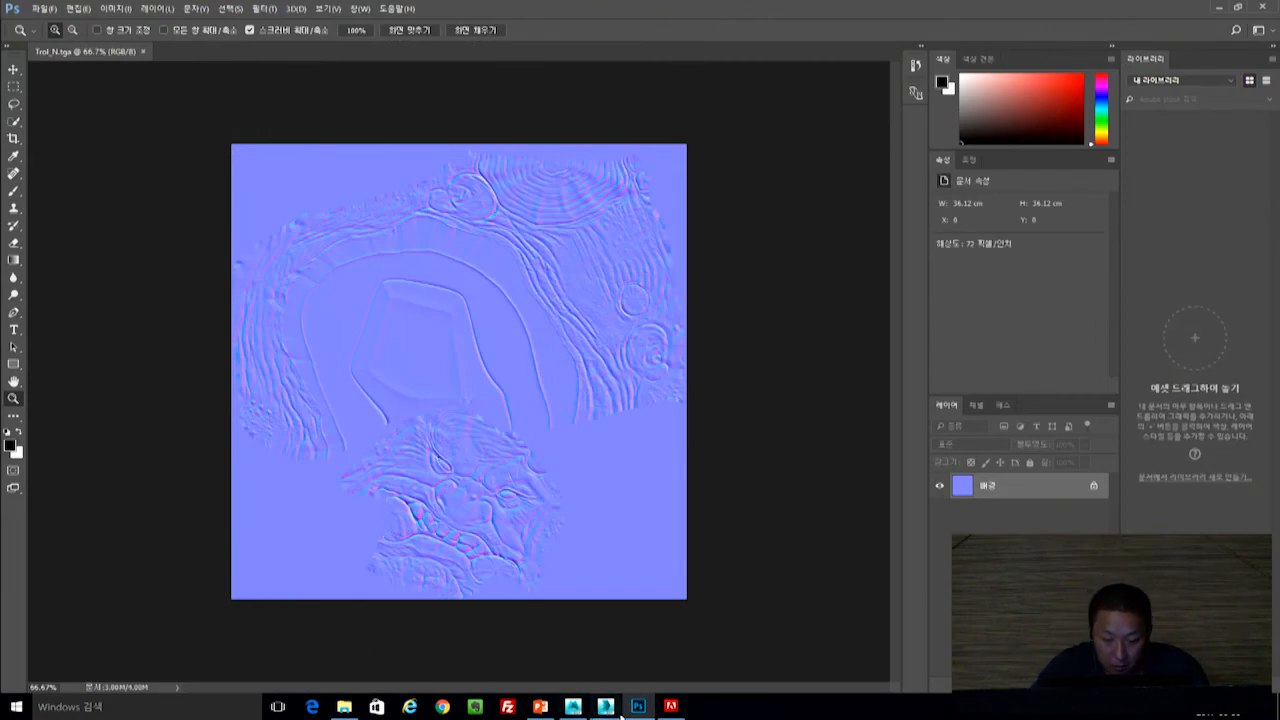
Switch back to Mudbox and sculpt a long S-shaped stroke on the plane around the head and crescent ridge.
{"action": "left_click", "coordinate": [605, 707]}
{"action": "left_click", "coordinate": [572, 707]}
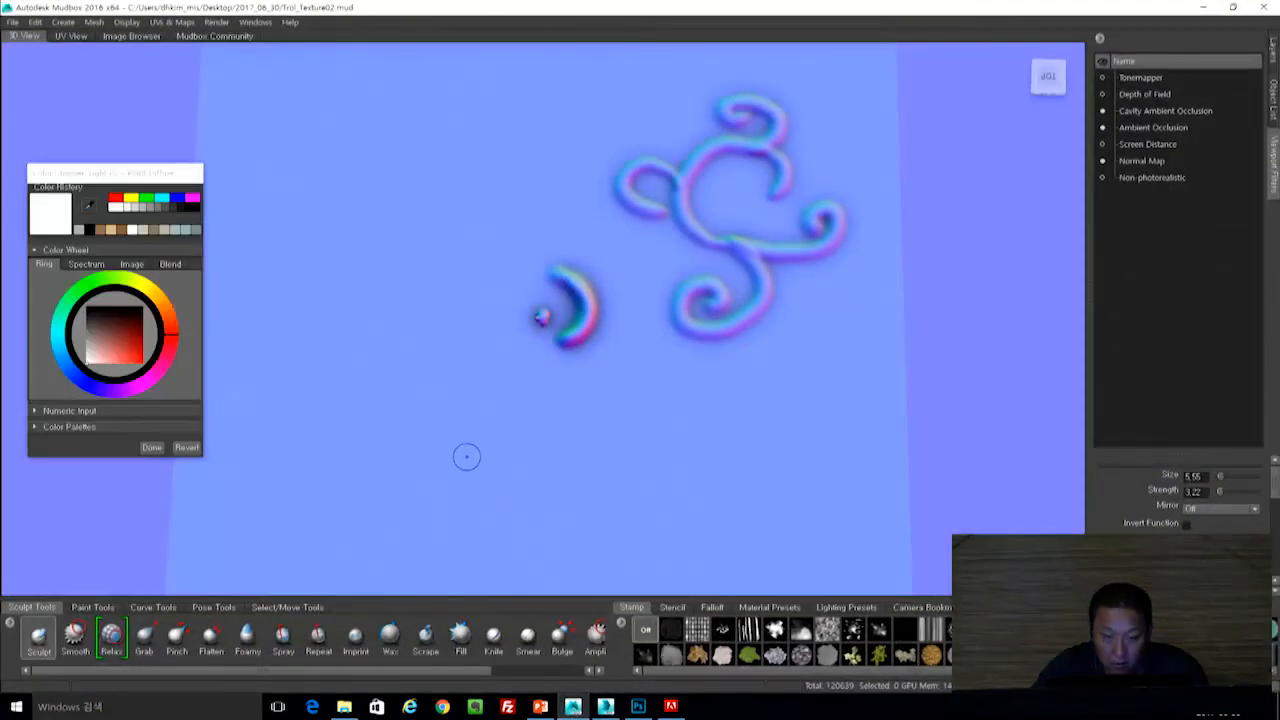
{"action": "left_click_drag", "start_coordinate": [974, 366], "coordinate": [970, 348], "text": "alt"}
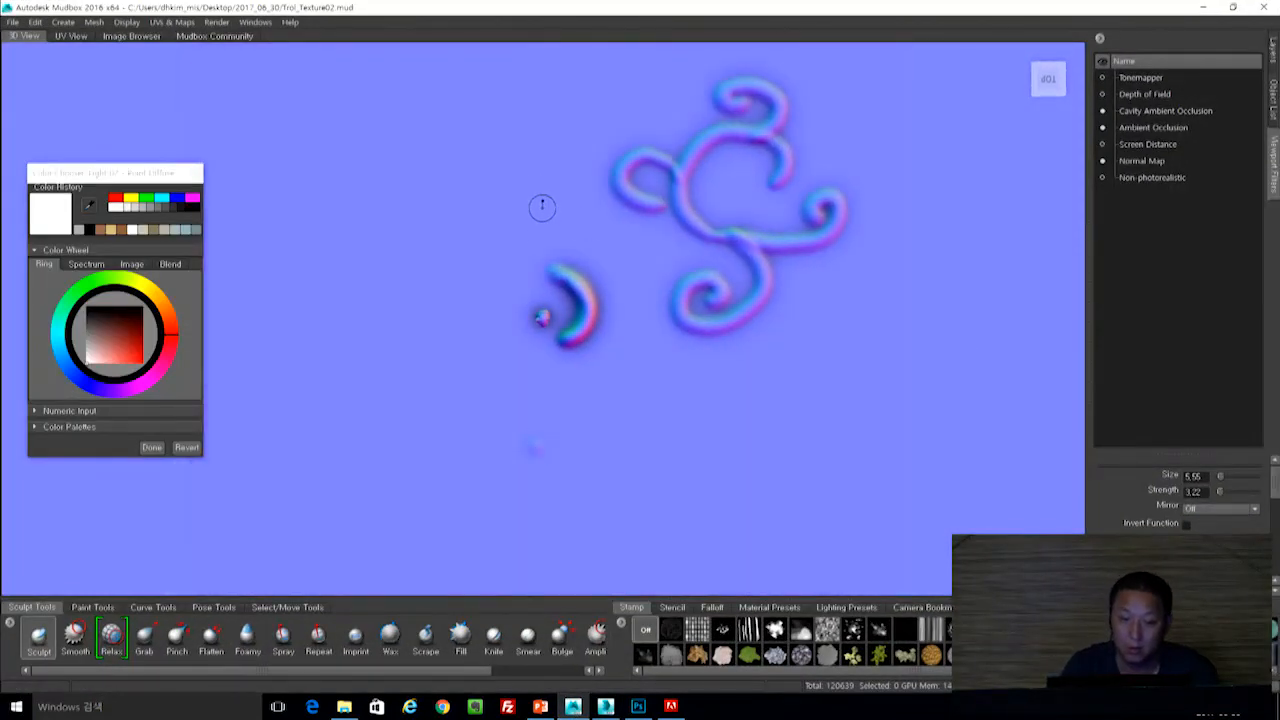
{"action": "mouse_move", "coordinate": [531, 131]}
{"action": "left_mouse_down"}
{"action": "mouse_move", "coordinate": [470, 228]}
{"action": "mouse_move", "coordinate": [528, 125]}
{"action": "mouse_move", "coordinate": [494, 262]}
{"action": "mouse_move", "coordinate": [566, 394]}
{"action": "mouse_move", "coordinate": [642, 325]}
{"action": "left_mouse_up"}
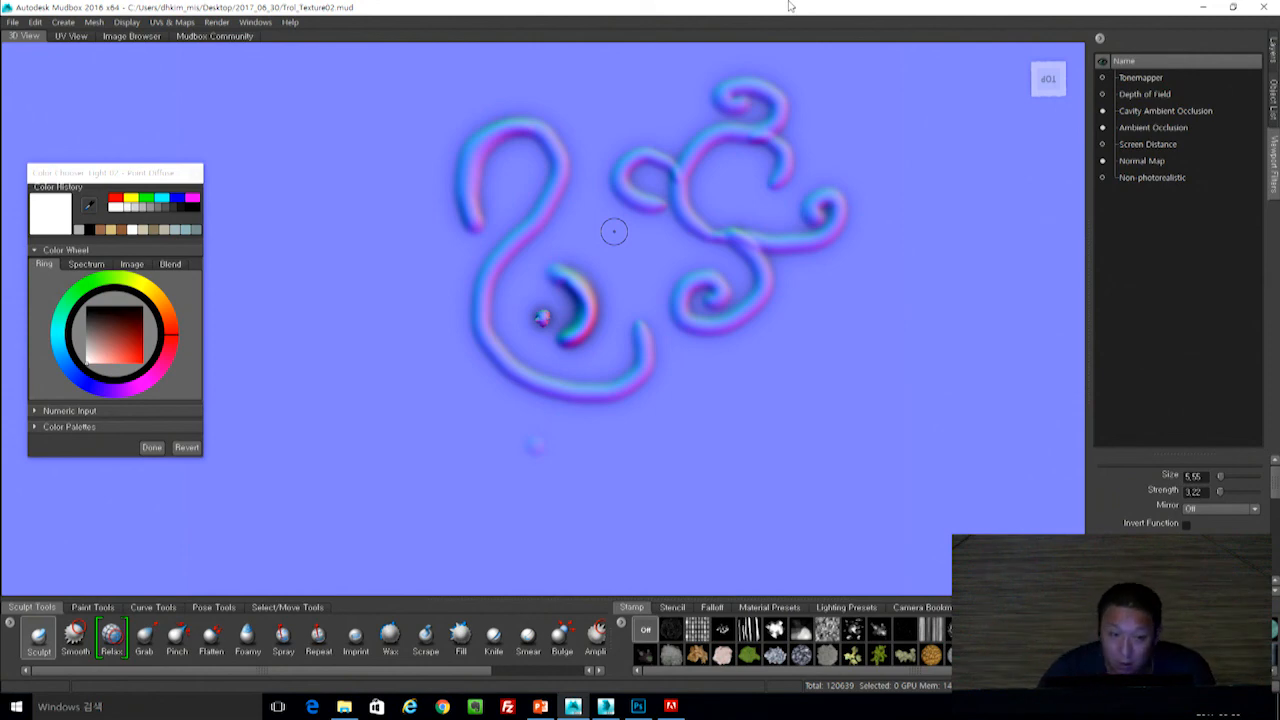
Save the viewport as screen image 001 in the Trol_Texture01-files folder inside 2017_06_30 on the desktop, keeping the default size.
{"action": "left_click", "coordinate": [213, 21]}
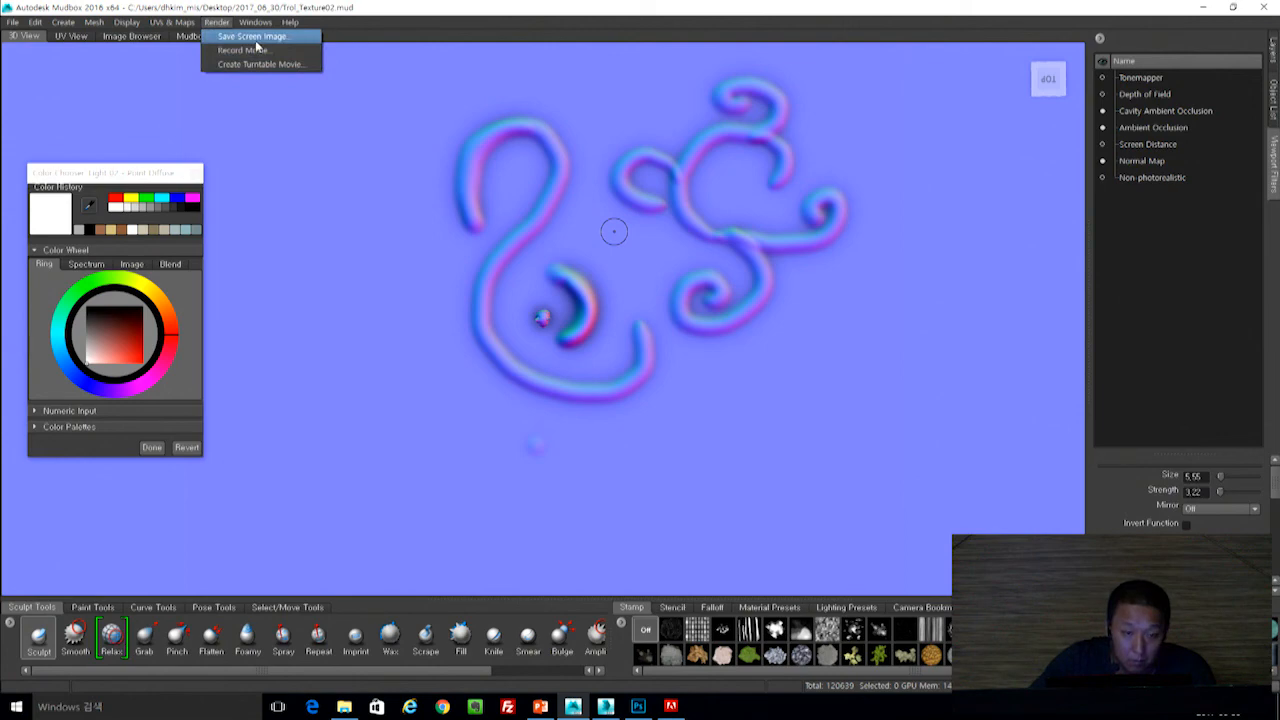
{"action": "left_click", "coordinate": [255, 40]}
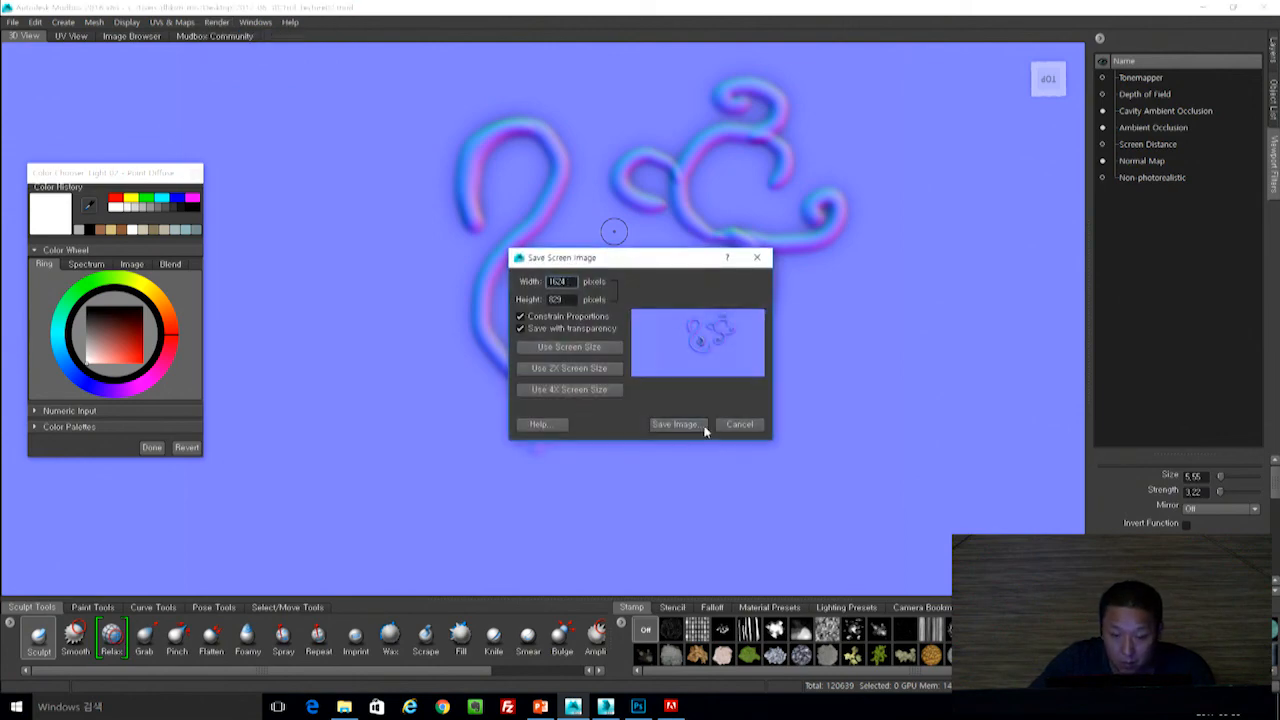
{"action": "left_click", "coordinate": [673, 424]}
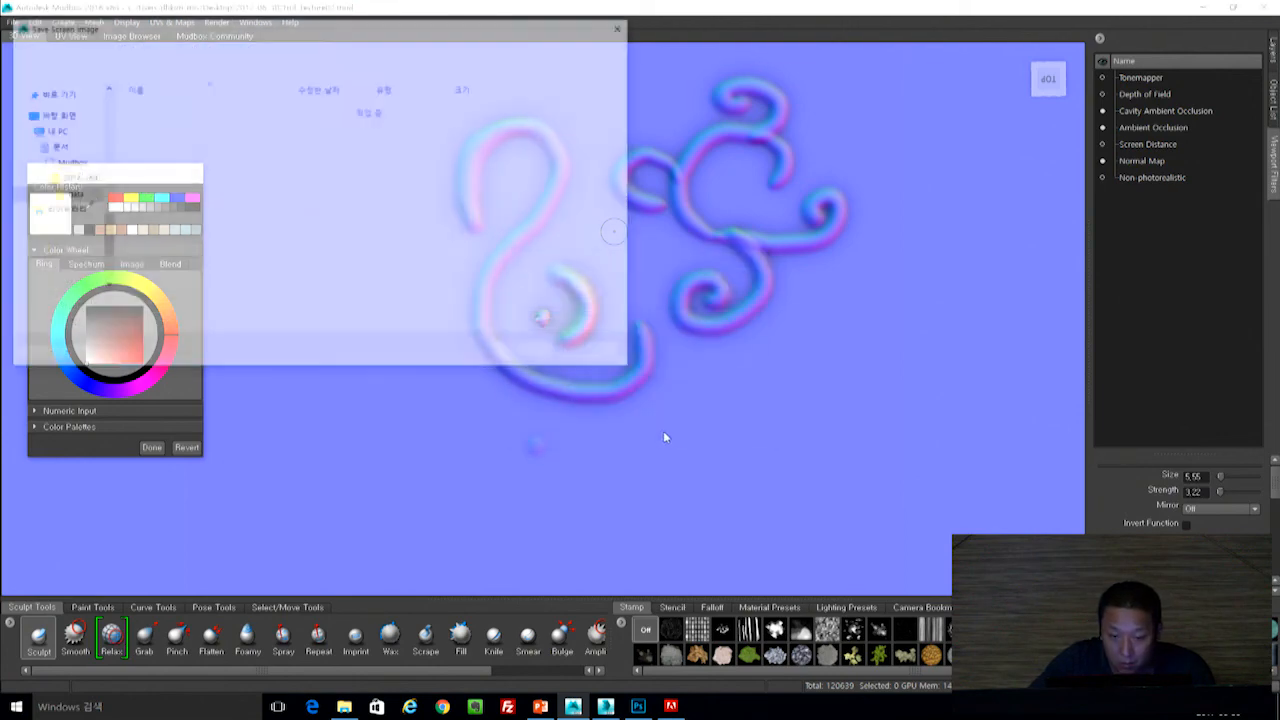
{"action": "left_click", "coordinate": [51, 105]}
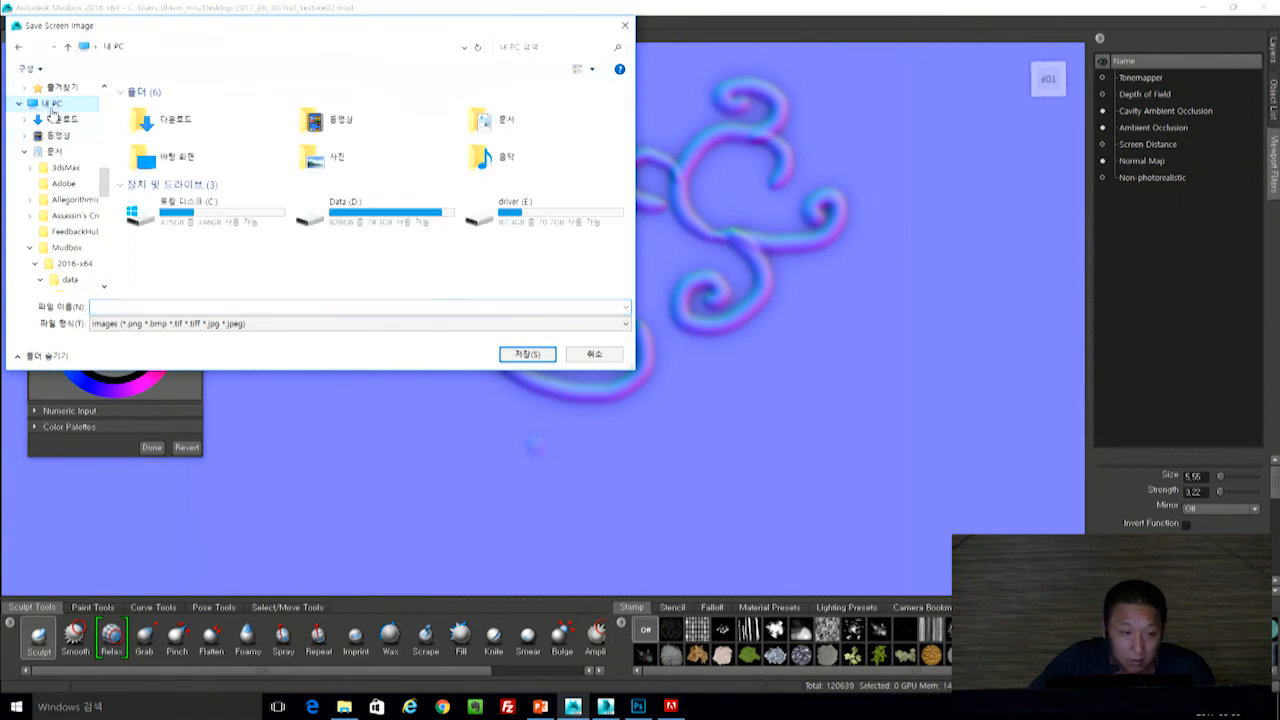
{"action": "left_click_drag", "start_coordinate": [104, 176], "coordinate": [104, 147]}
{"action": "left_click", "coordinate": [56, 200]}
{"action": "double_click", "coordinate": [152, 107]}
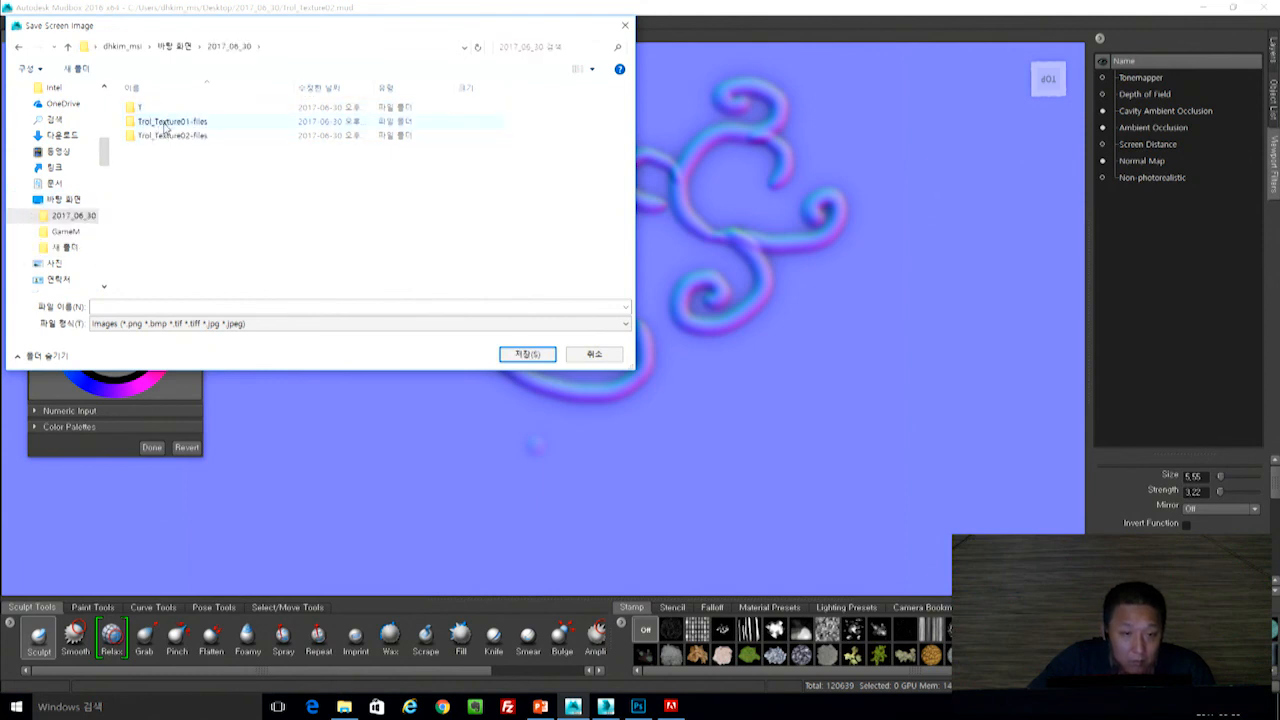
{"action": "double_click", "coordinate": [166, 122]}
{"action": "left_click", "coordinate": [355, 307]}
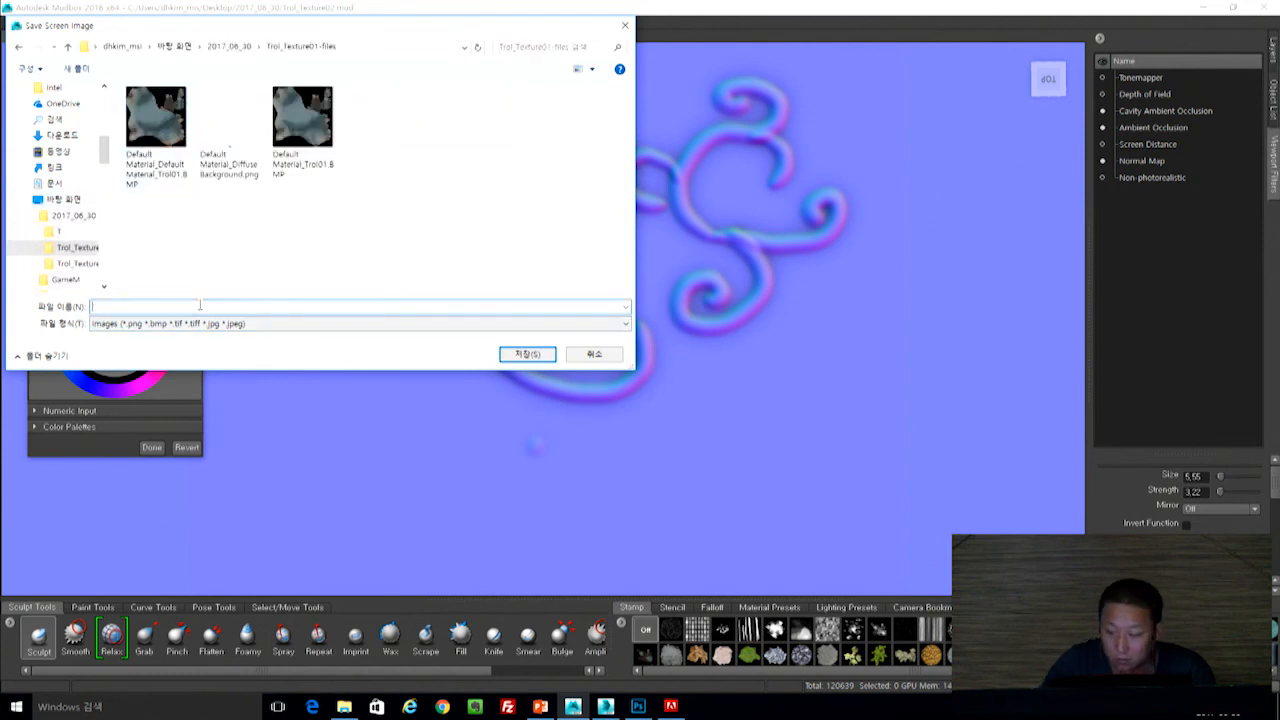
{"action": "type", "text": "001"}
{"action": "key", "text": "Return"}
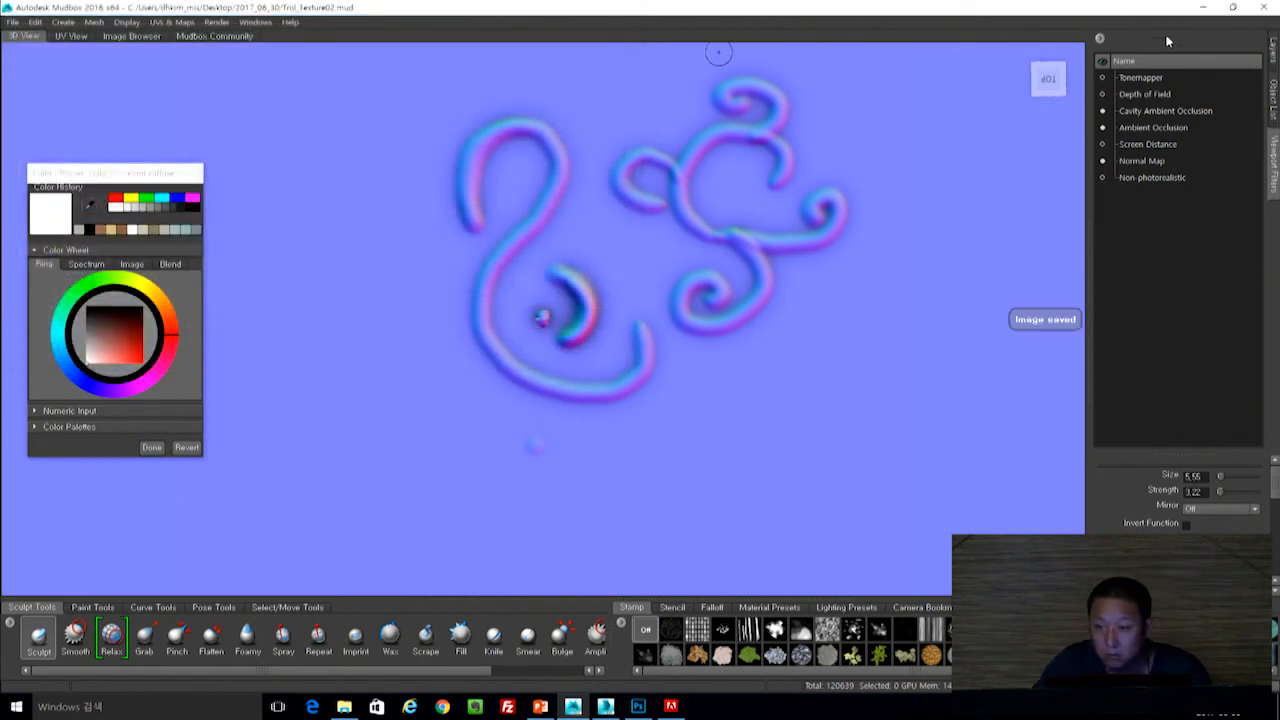
Switch to Photoshop, float the Trol_N.tga window, and open the saved 001.png beside it.
{"action": "left_click", "coordinate": [1204, 8]}
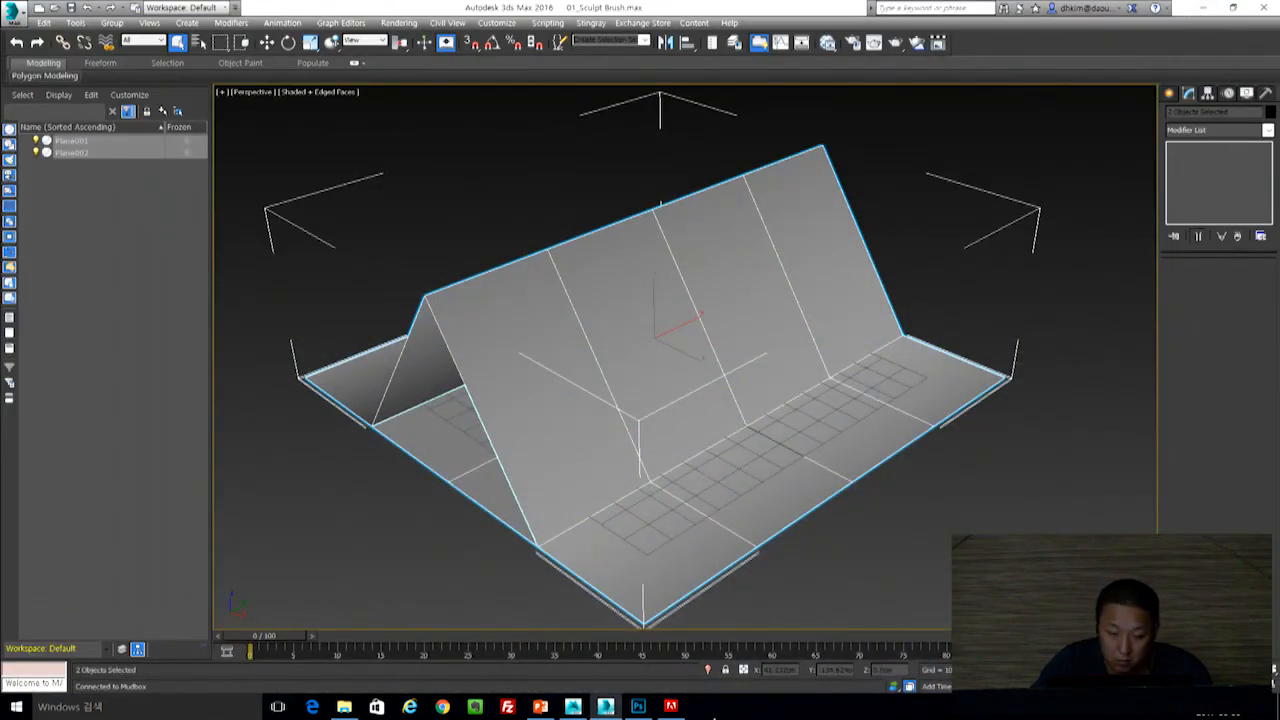
{"action": "left_click", "coordinate": [638, 706]}
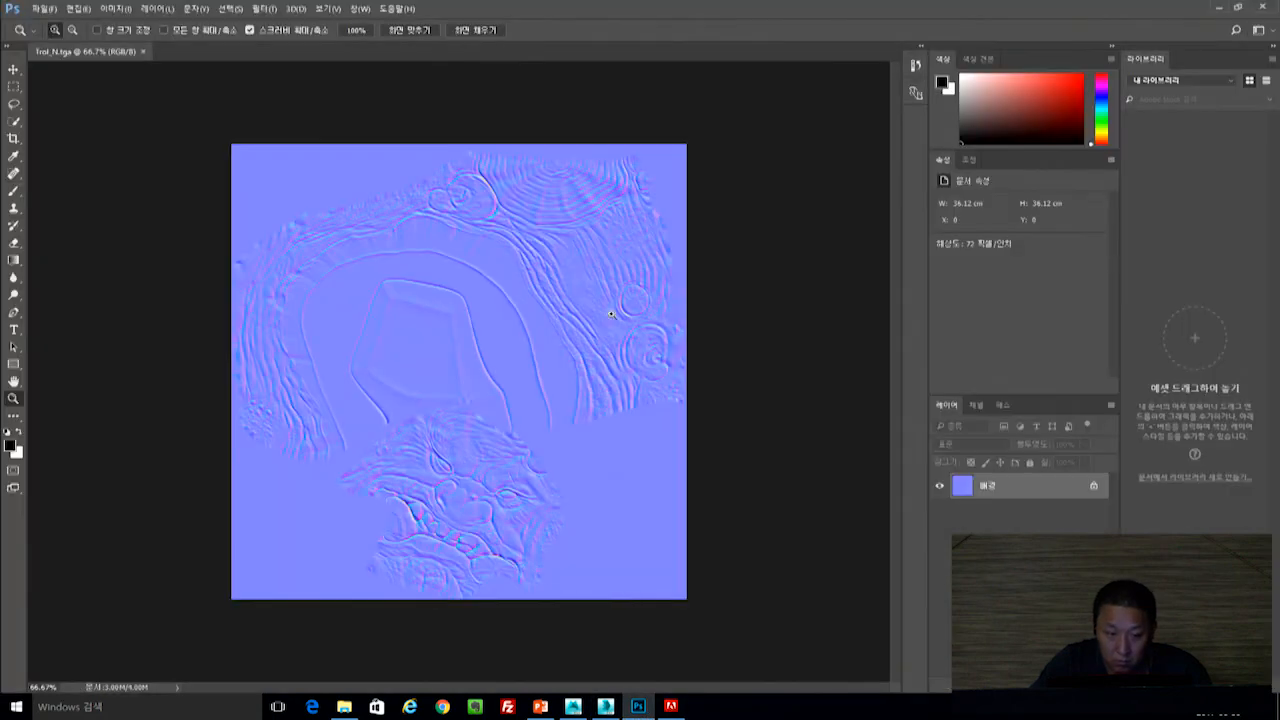
{"action": "left_click_drag", "start_coordinate": [94, 56], "coordinate": [462, 121]}
{"action": "left_click", "coordinate": [43, 11]}
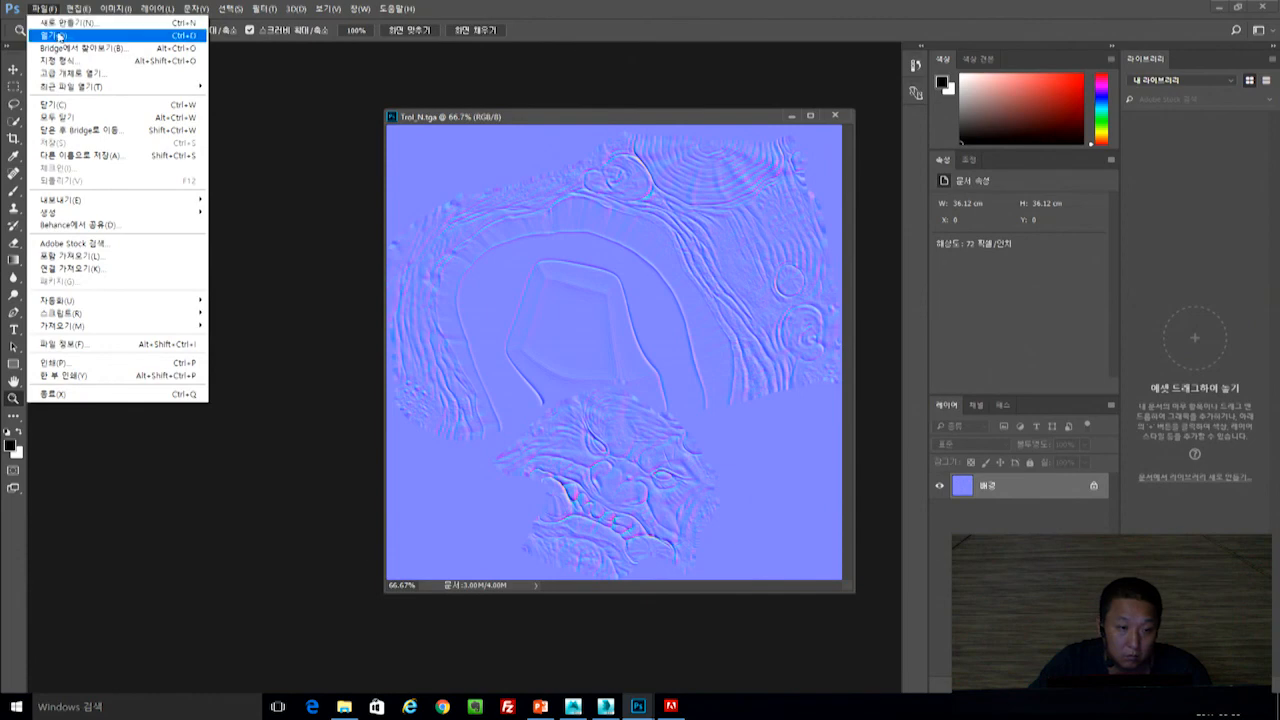
{"action": "left_click", "coordinate": [55, 39]}
{"action": "double_click", "coordinate": [156, 116]}
{"action": "left_click_drag", "start_coordinate": [609, 146], "coordinate": [96, 178]}
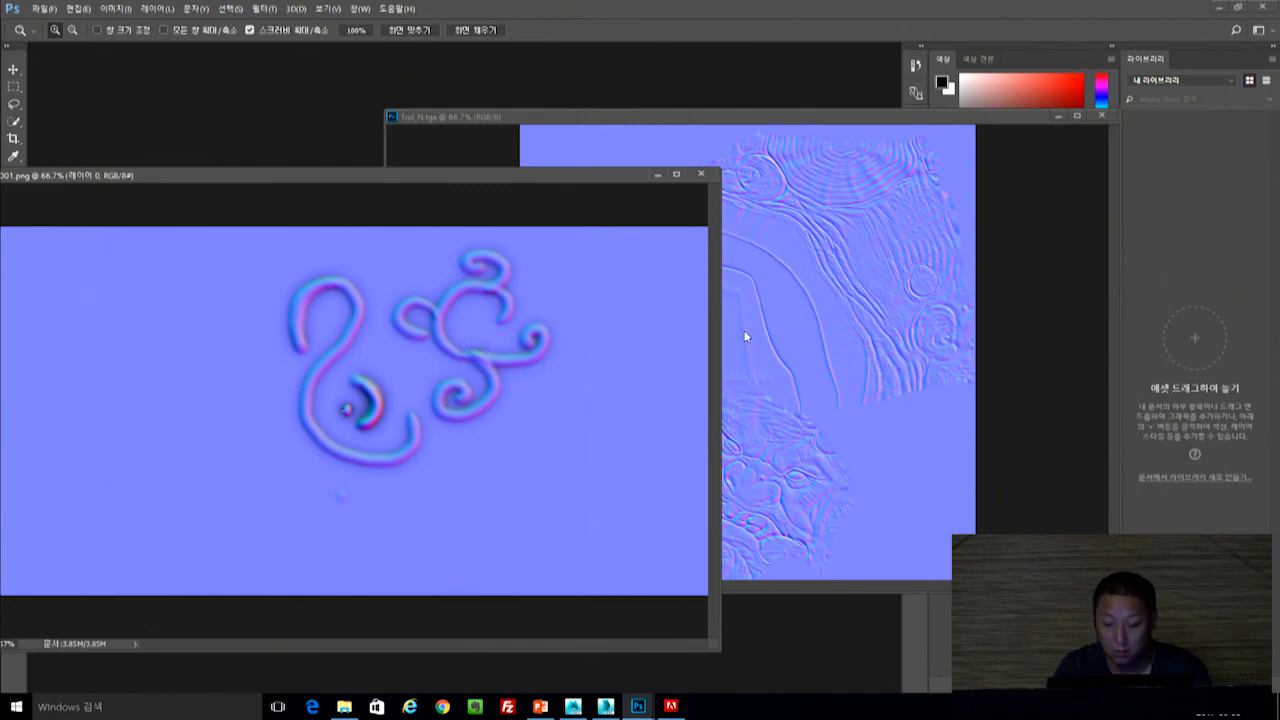
Lasso the curled ornament in 001.png and copy it onto the troll normal map as a new layer.
{"action": "key", "text": "l"}
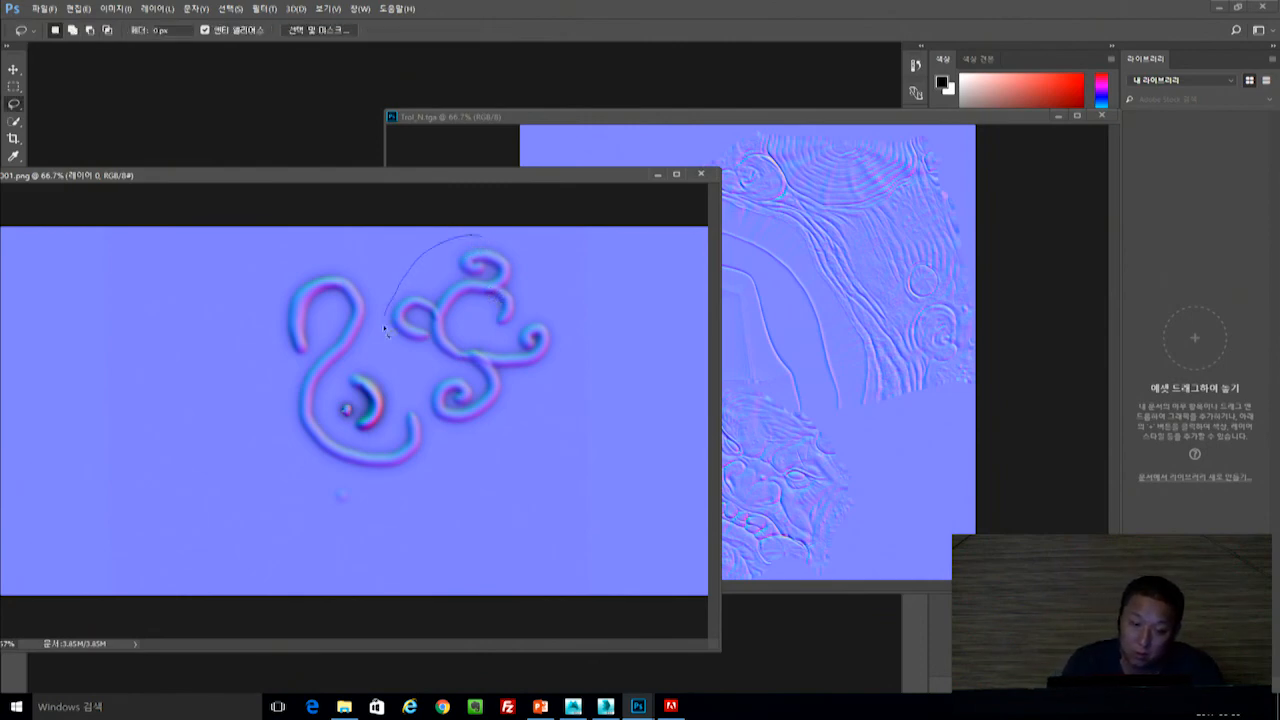
{"action": "left_click_drag", "start_coordinate": [549, 428], "coordinate": [478, 237]}
{"action": "mouse_move", "coordinate": [505, 340]}
{"action": "left_mouse_down", "text": "ctrl"}
{"action": "mouse_move", "coordinate": [817, 328]}
{"action": "mouse_move", "coordinate": [737, 398]}
{"action": "left_mouse_up", "text": "ctrl"}
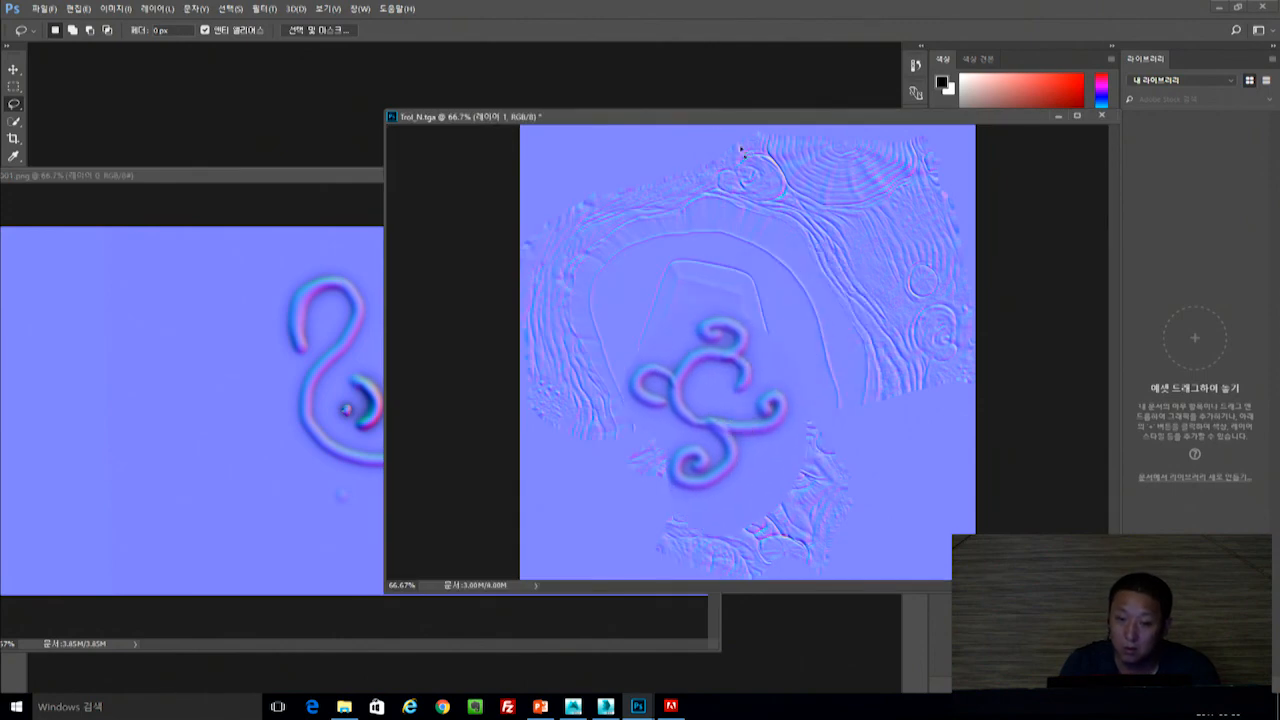
{"action": "left_click_drag", "start_coordinate": [705, 121], "coordinate": [432, 126]}
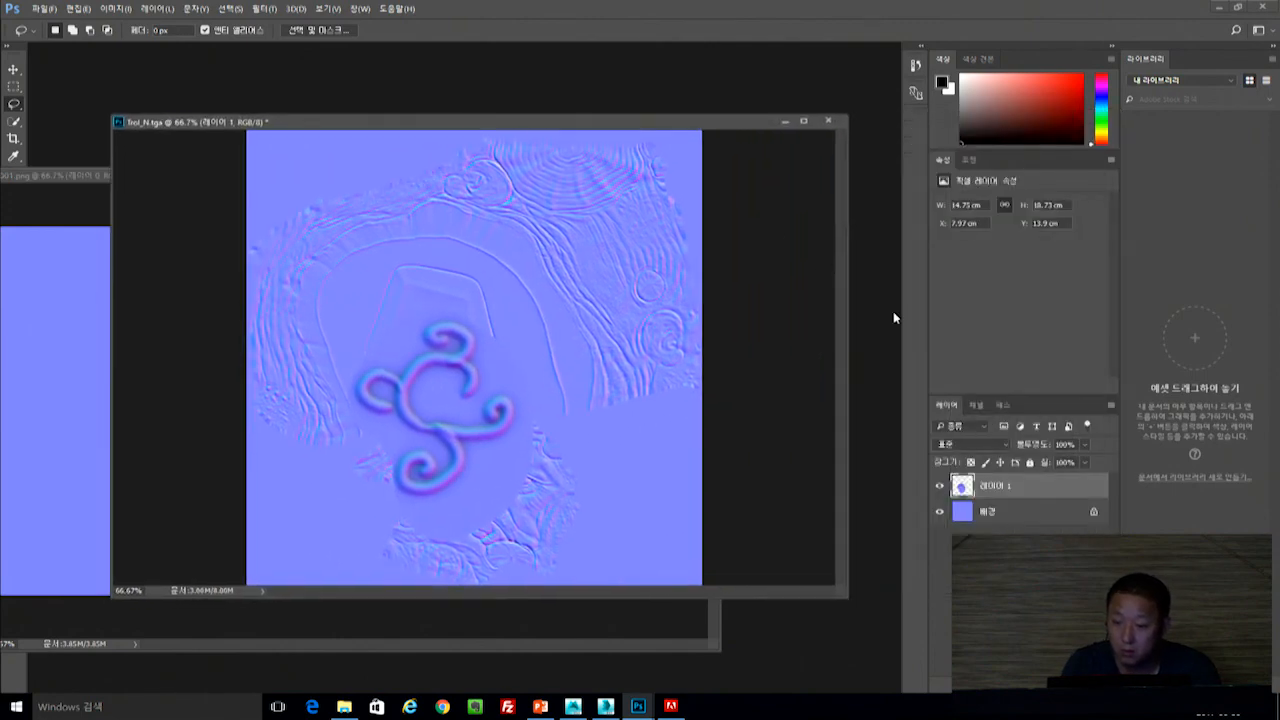
Set the ornament layer's blend mode to Overlay.
{"action": "left_click", "coordinate": [975, 443]}
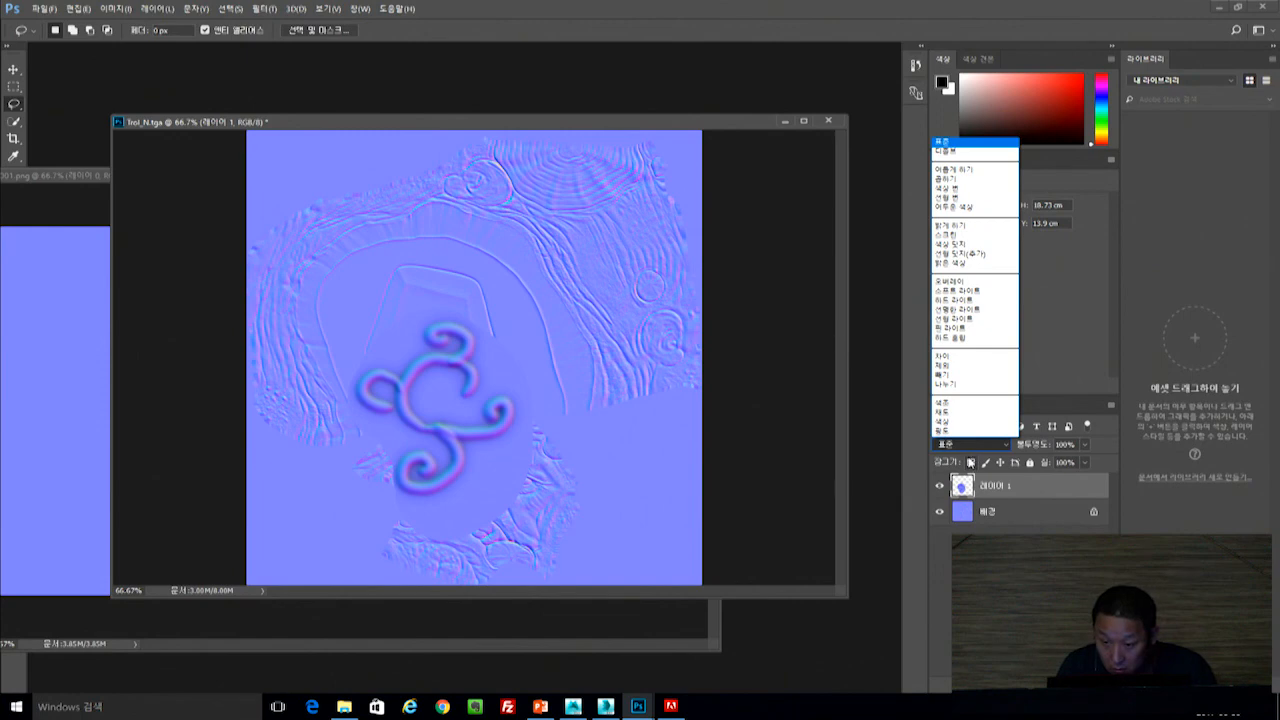
{"action": "left_click", "coordinate": [971, 447]}
{"action": "left_click", "coordinate": [975, 445]}
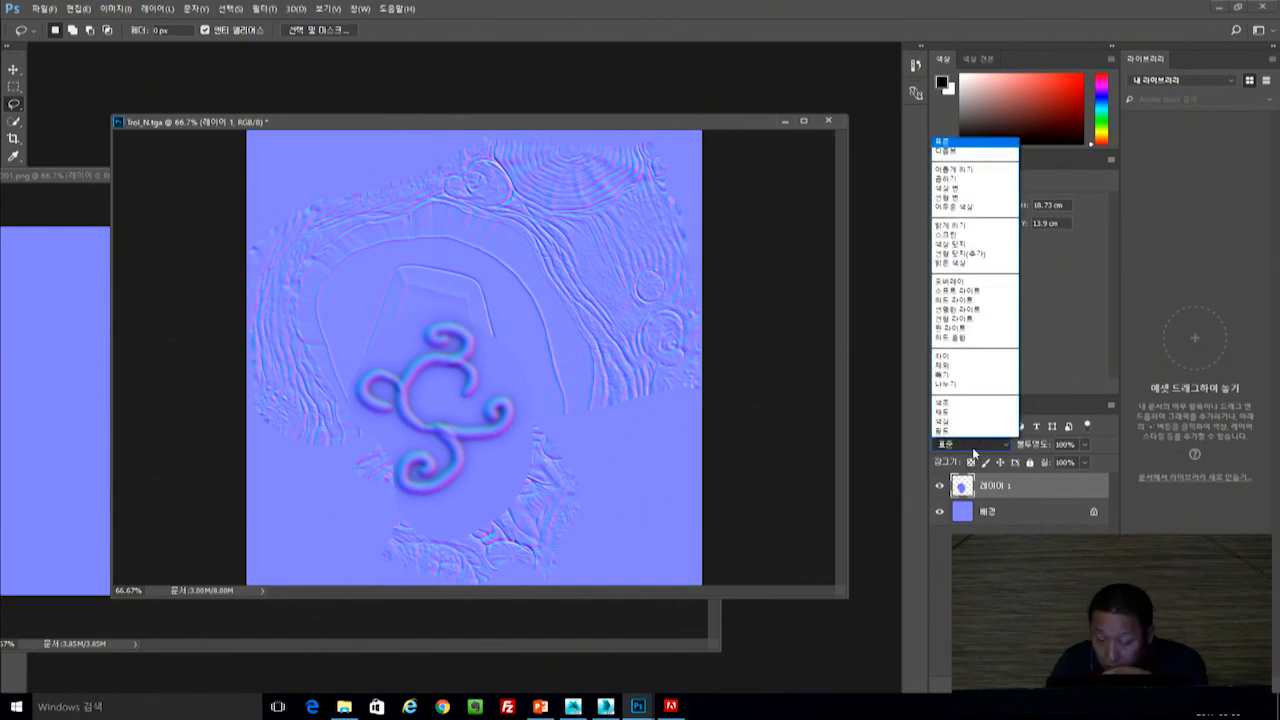
{"action": "left_click", "coordinate": [906, 441]}
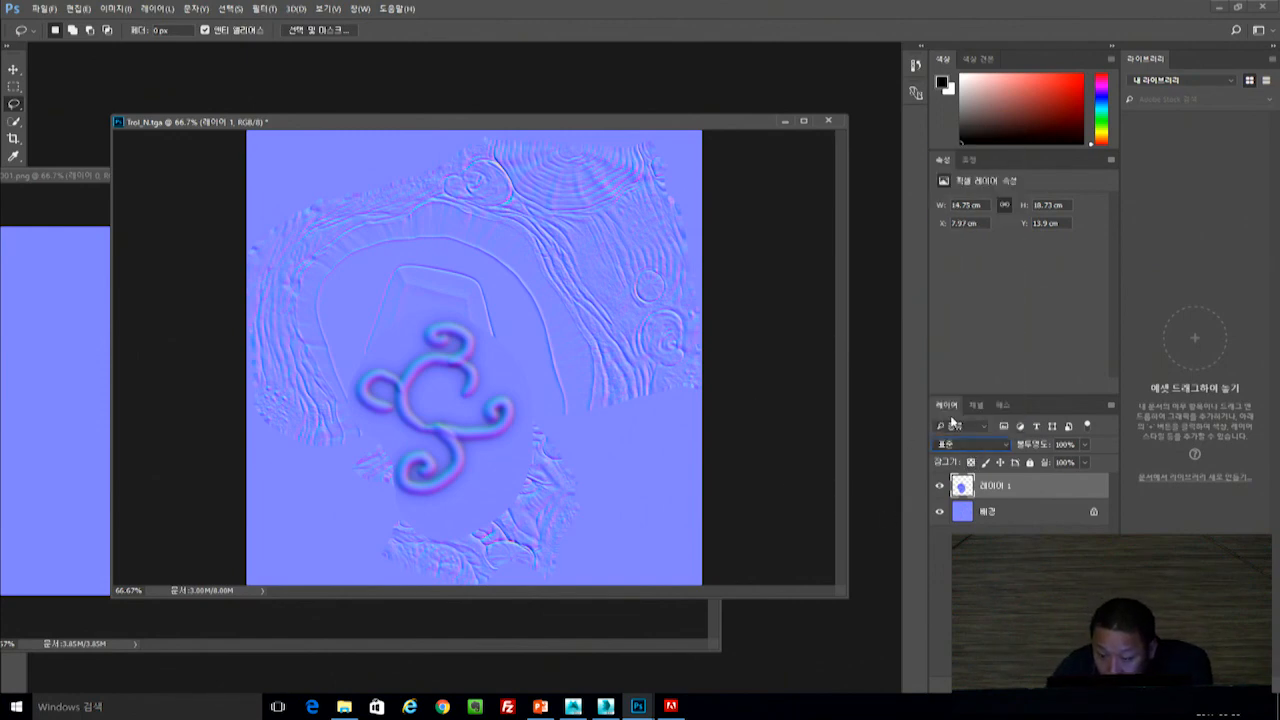
{"action": "left_click", "coordinate": [955, 425]}
{"action": "left_click", "coordinate": [966, 443]}
{"action": "left_click", "coordinate": [966, 443]}
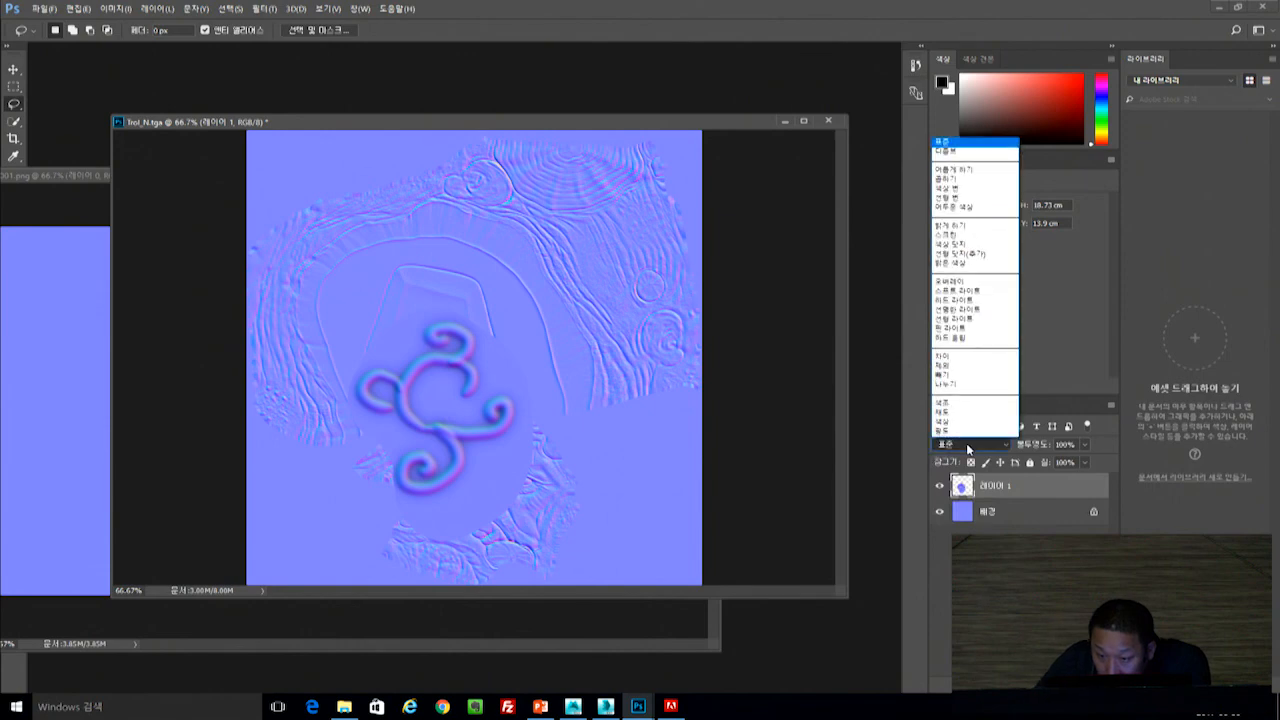
{"action": "left_click", "coordinate": [952, 281]}
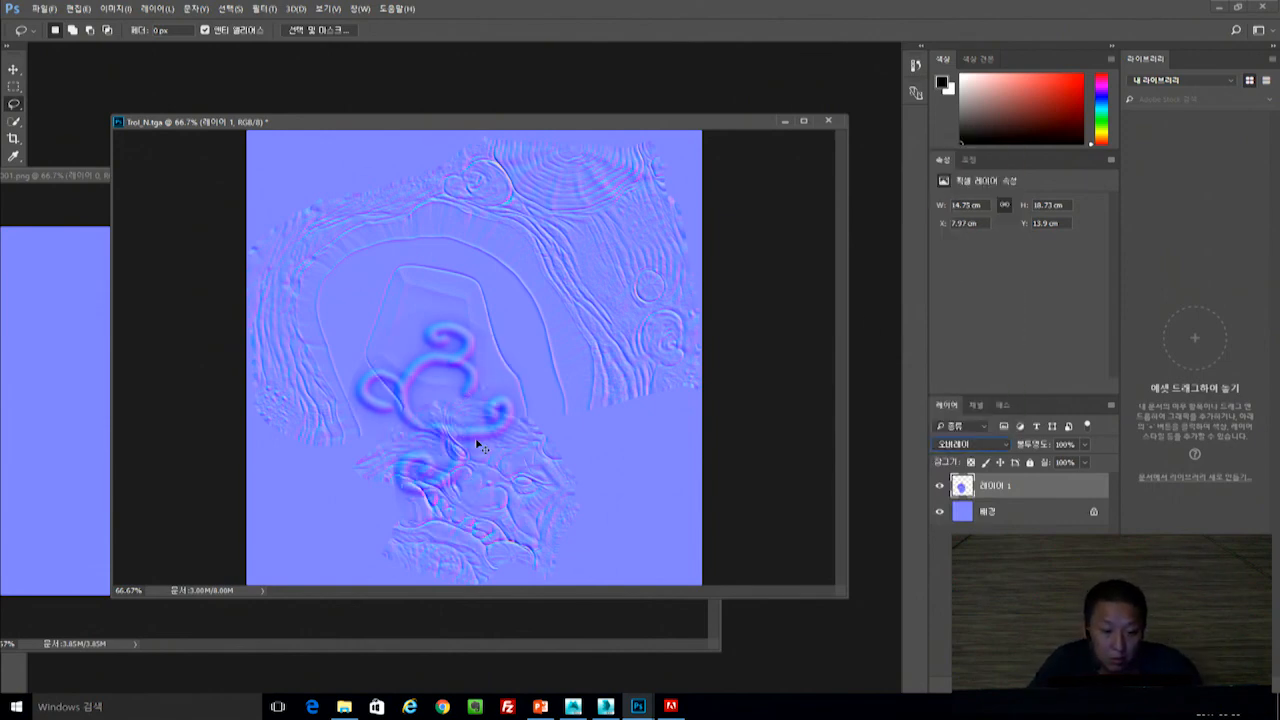
Move the ornament layer down onto the troll's face and scale it to about 50%.
{"action": "left_click_drag", "start_coordinate": [481, 448], "coordinate": [489, 508]}
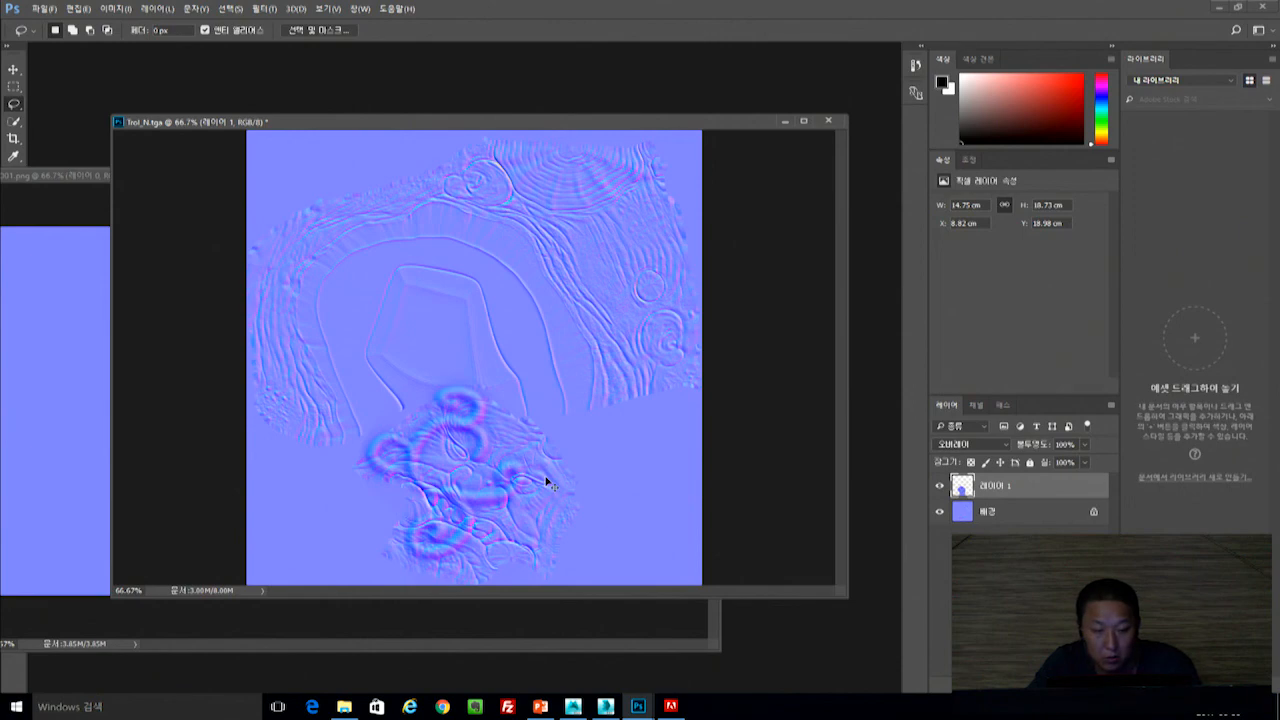
{"action": "key", "text": "ctrl+t"}
{"action": "mouse_move", "coordinate": [545, 368]}
{"action": "left_mouse_down", "text": "alt"}
{"action": "mouse_move", "coordinate": [497, 429]}
{"action": "mouse_move", "coordinate": [457, 443]}
{"action": "mouse_move", "coordinate": [459, 460]}
{"action": "left_mouse_up", "text": "alt"}
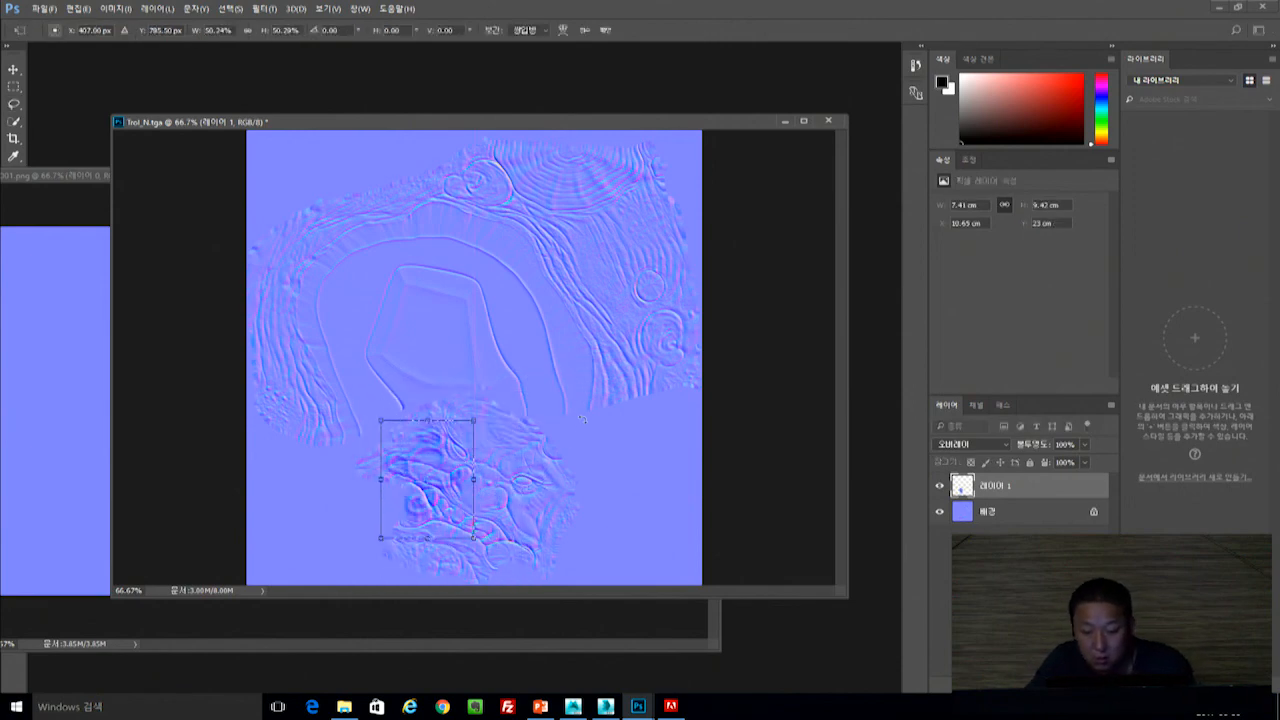
{"action": "key", "text": "Return"}
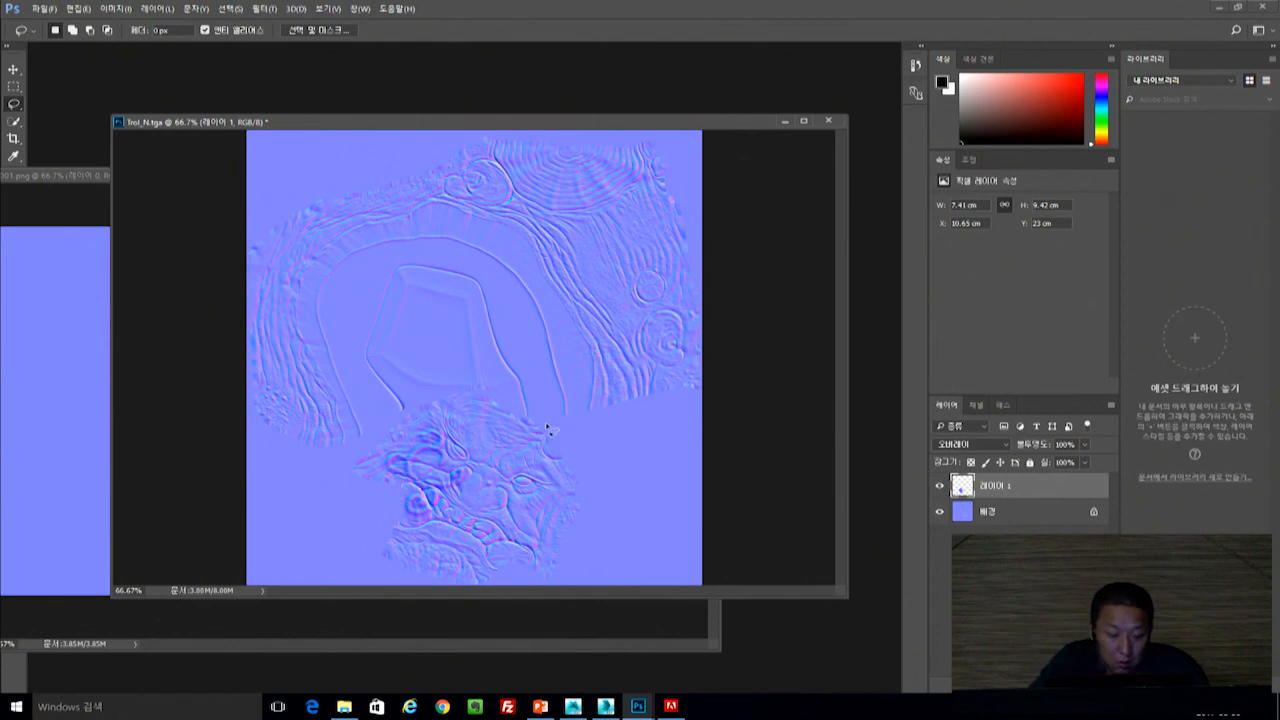
Save the composited normal map in Targa format over Trol_N.tga at 32 bits/pixel.
{"action": "key", "text": "ctrl+shift+s"}
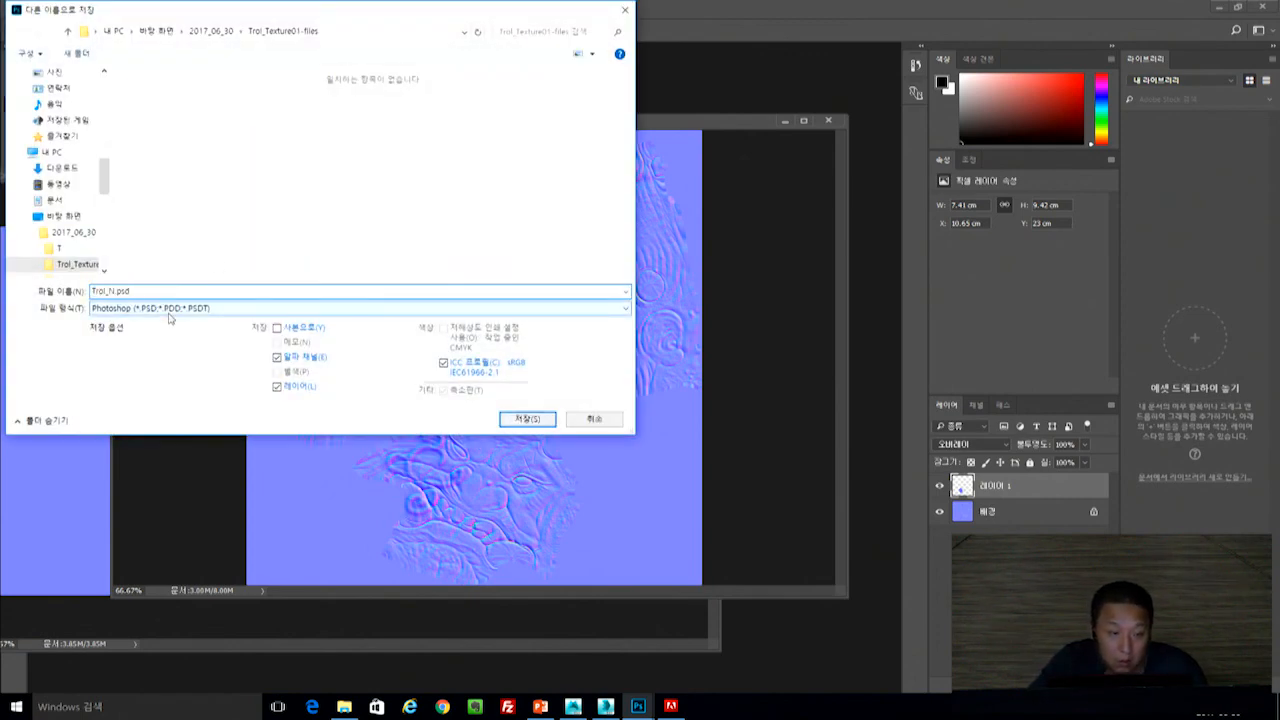
{"action": "left_click", "coordinate": [170, 308]}
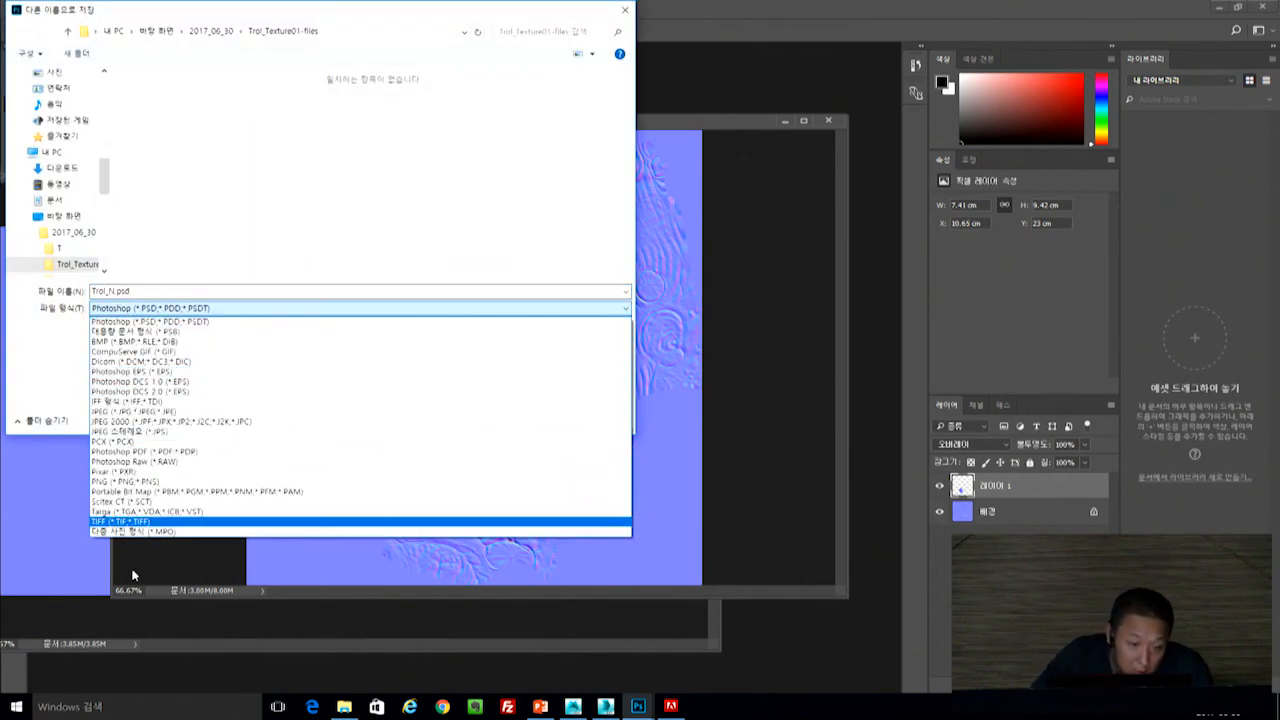
{"action": "left_click", "coordinate": [140, 511]}
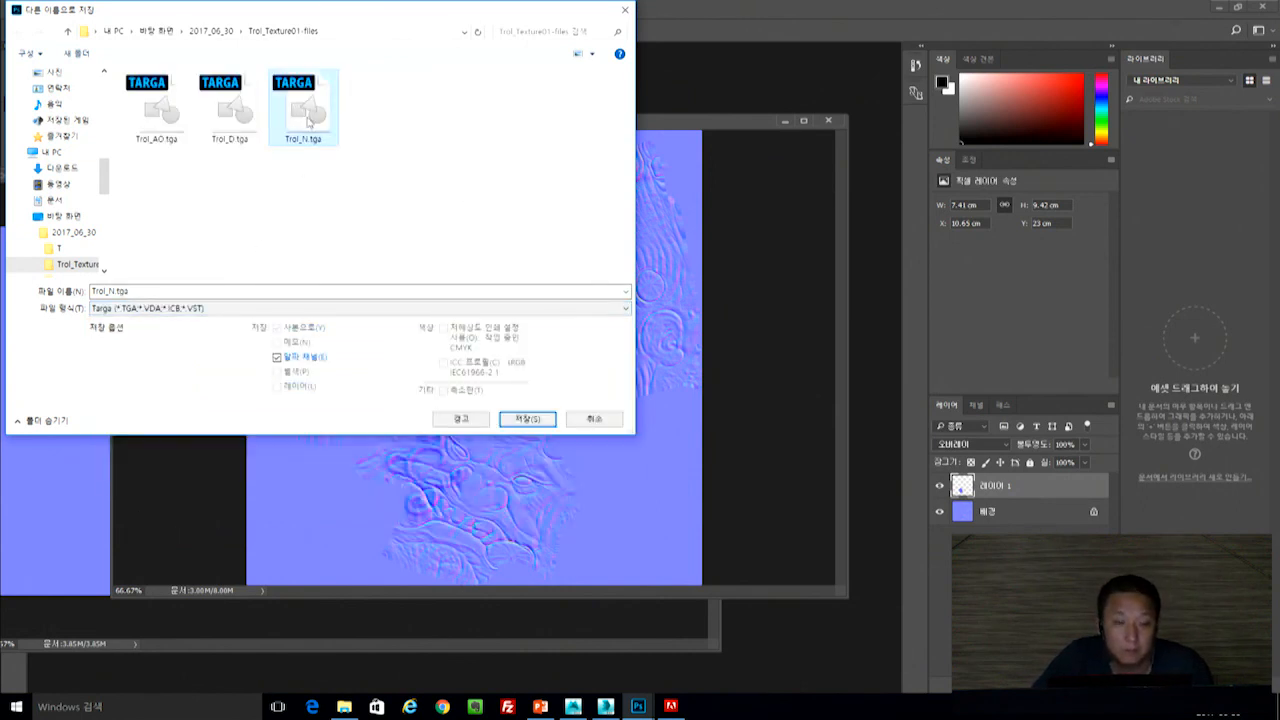
{"action": "double_click", "coordinate": [308, 120]}
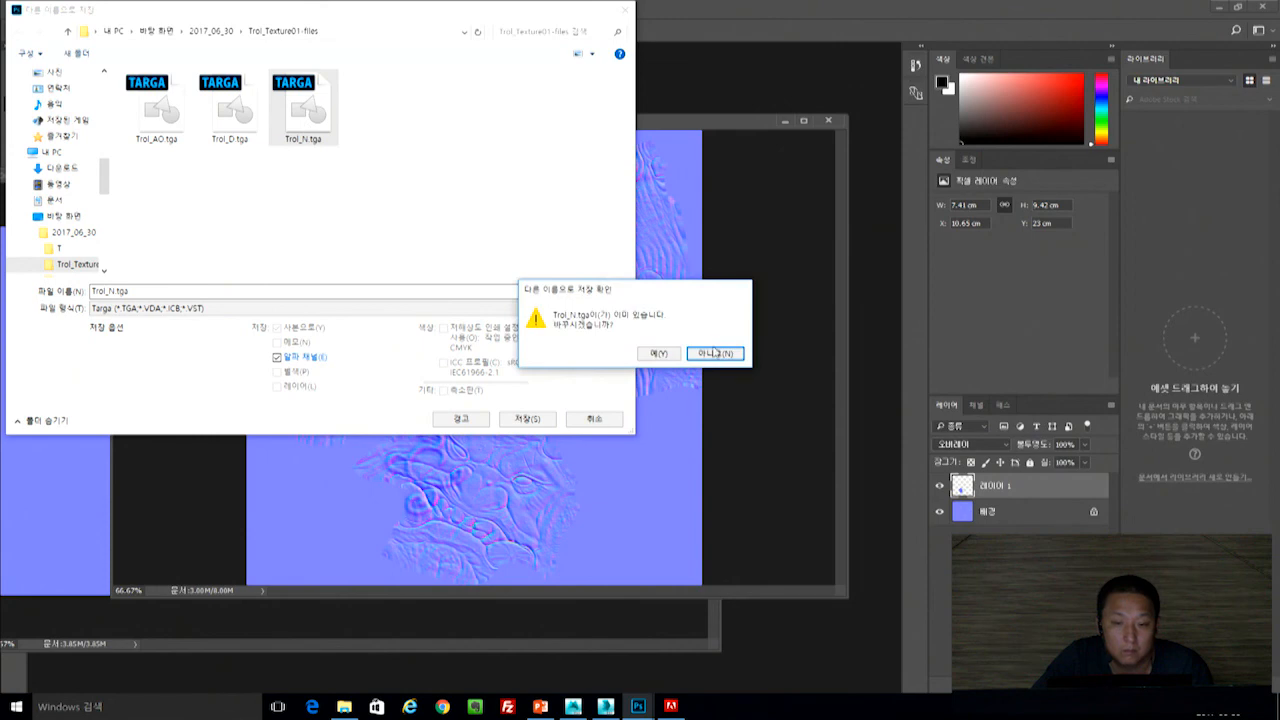
{"action": "left_click", "coordinate": [657, 354]}
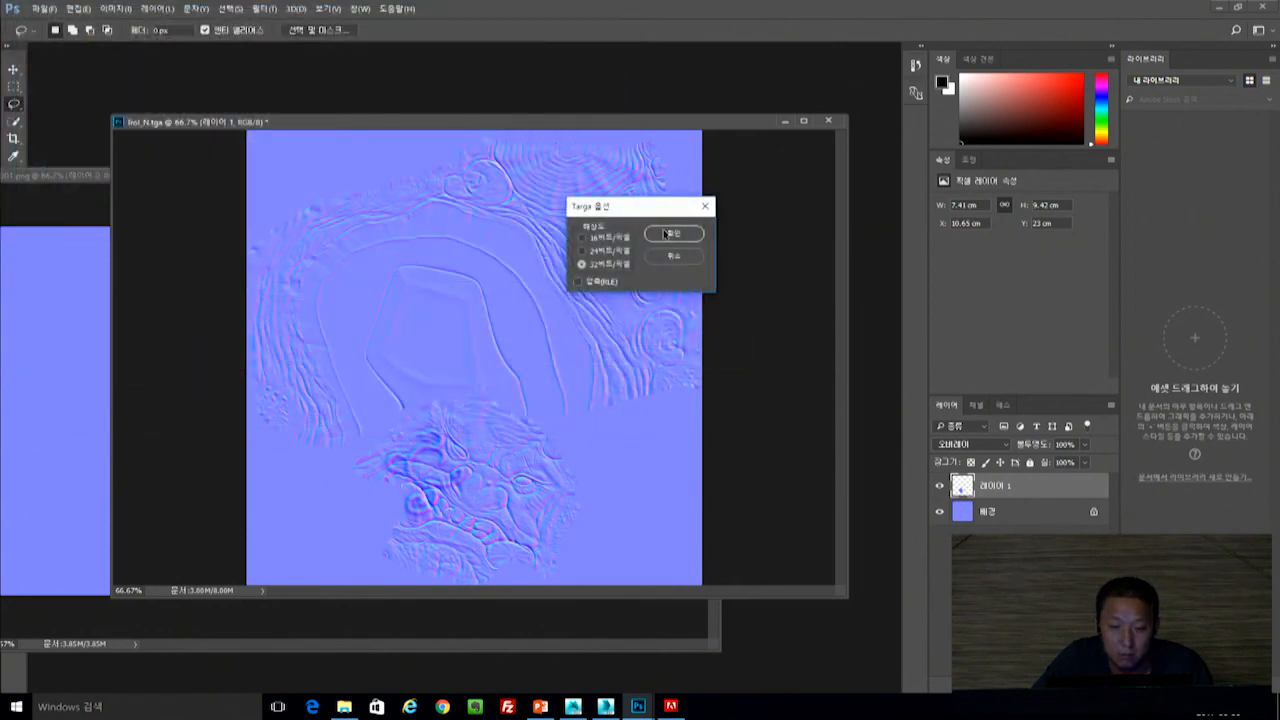
{"action": "left_click", "coordinate": [660, 234]}
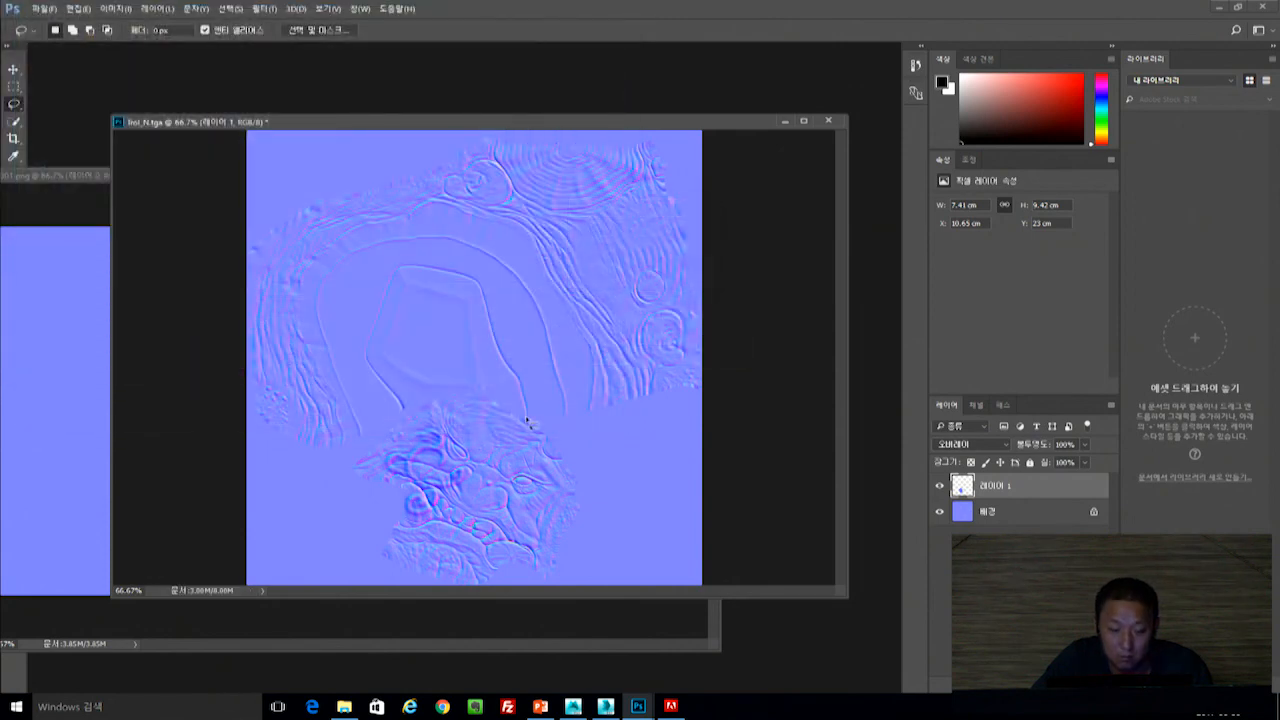
Switch back to Mudbox and turn off the Normal Map viewport filter.
{"action": "left_click", "coordinate": [583, 706]}
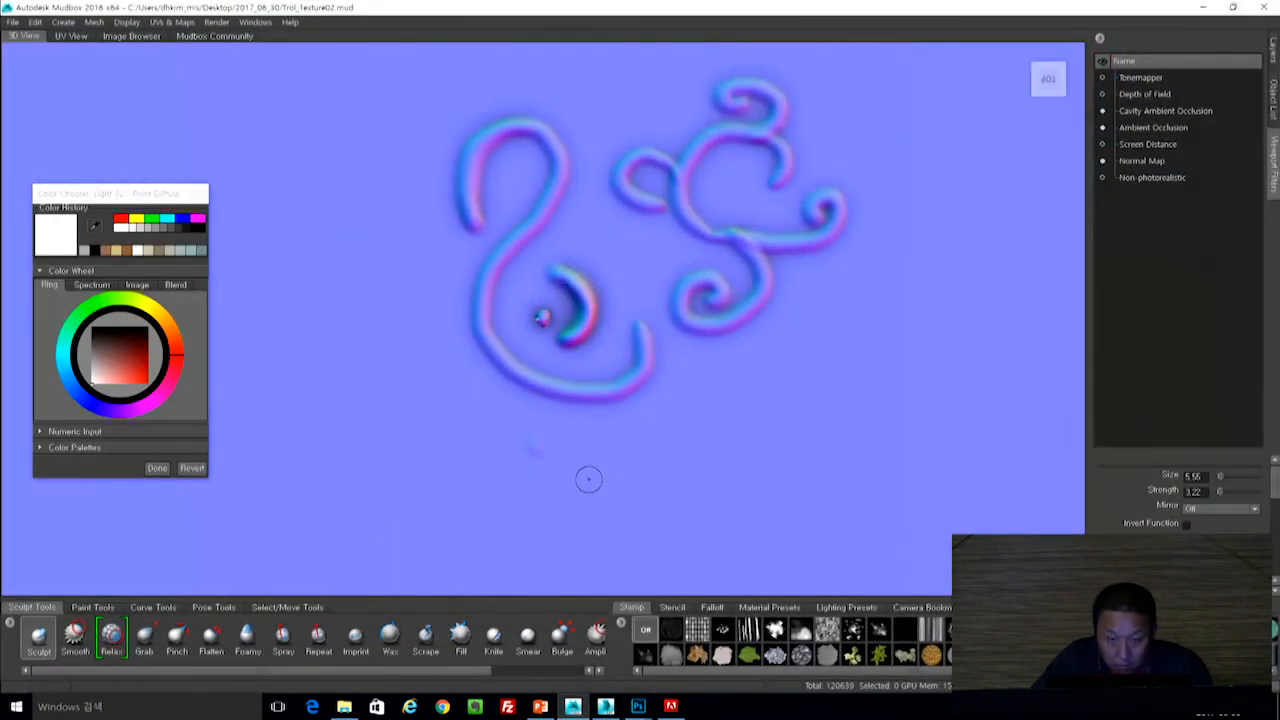
{"action": "left_click_drag", "start_coordinate": [614, 502], "coordinate": [1033, 207], "text": "alt"}
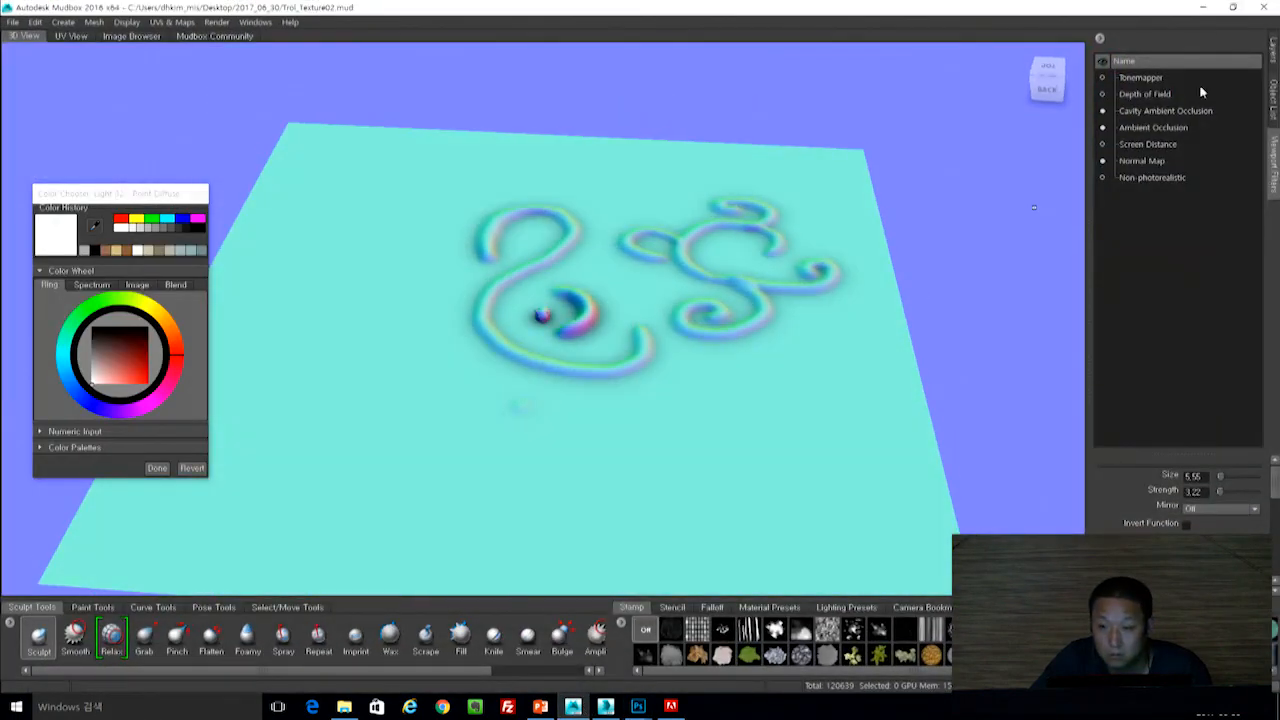
{"action": "left_click", "coordinate": [1103, 162]}
{"action": "left_click_drag", "start_coordinate": [541, 315], "coordinate": [548, 364], "text": "alt"}
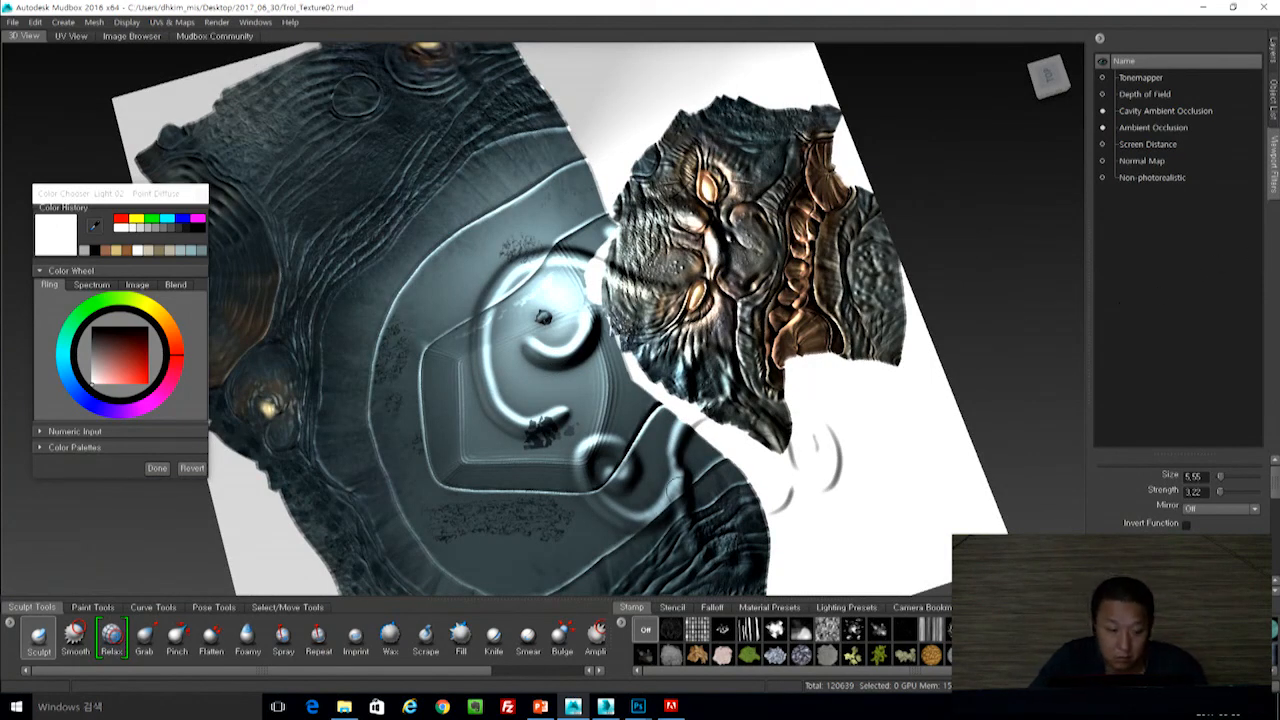
Select the sculpted plane as an object and delete it.
{"action": "left_click", "coordinate": [287, 607]}
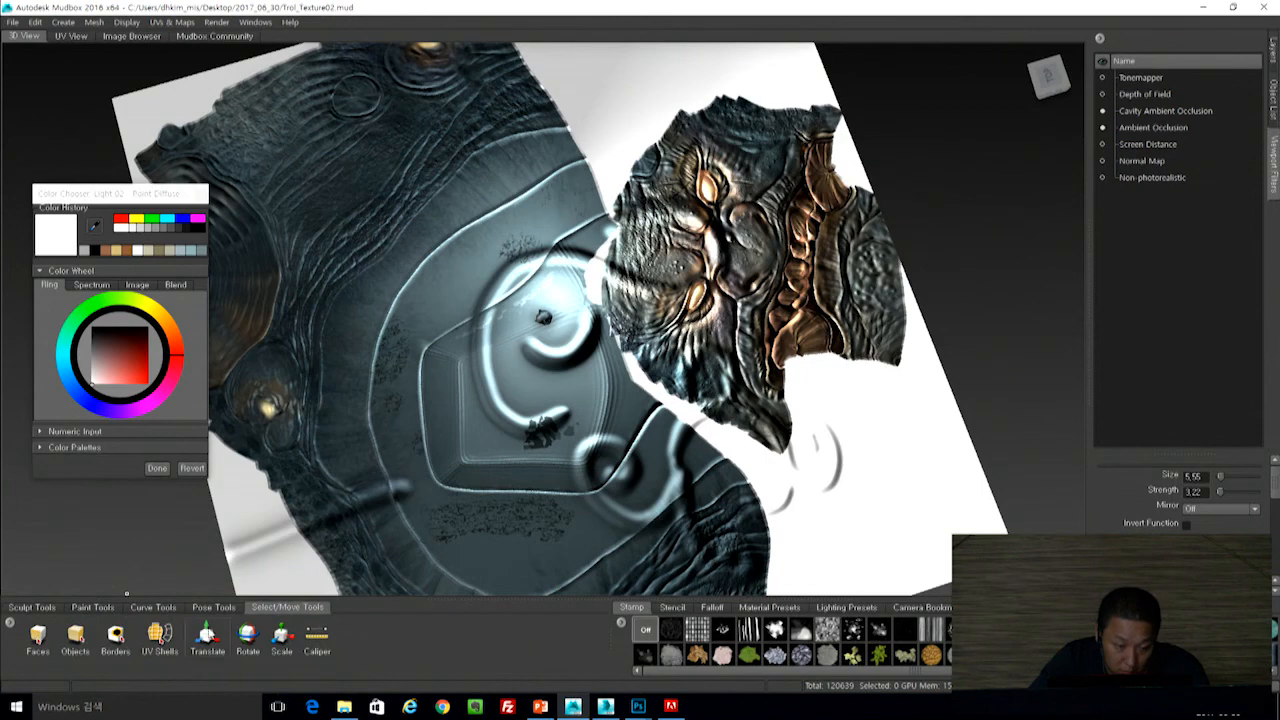
{"action": "left_click", "coordinate": [75, 637]}
{"action": "left_click", "coordinate": [950, 462]}
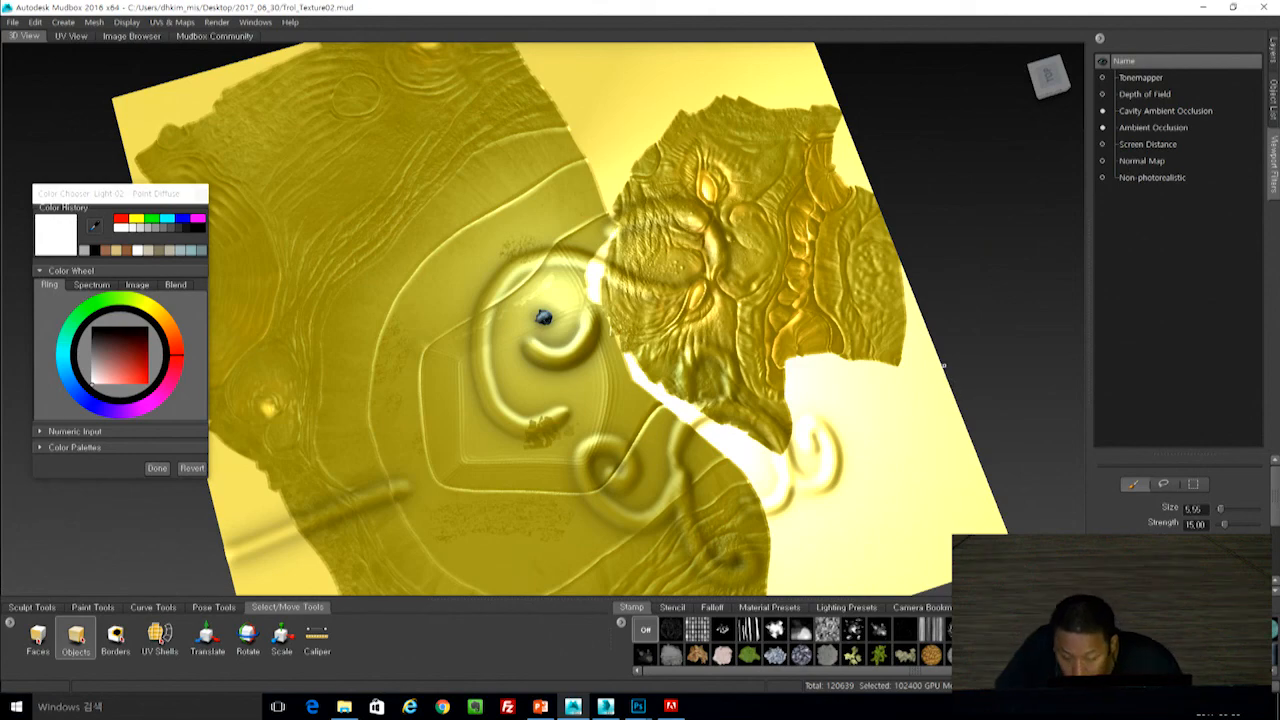
{"action": "key", "text": "Delete"}
Bring the troll head into front view and select it to show its paint layers.
{"action": "left_click_drag", "start_coordinate": [550, 333], "coordinate": [557, 237], "text": "alt"}
{"action": "right_click_drag", "start_coordinate": [557, 237], "coordinate": [722, 350], "text": "alt"}
{"action": "left_click_drag", "start_coordinate": [722, 350], "coordinate": [811, 381], "text": "alt"}
{"action": "left_click", "coordinate": [1273, 50]}
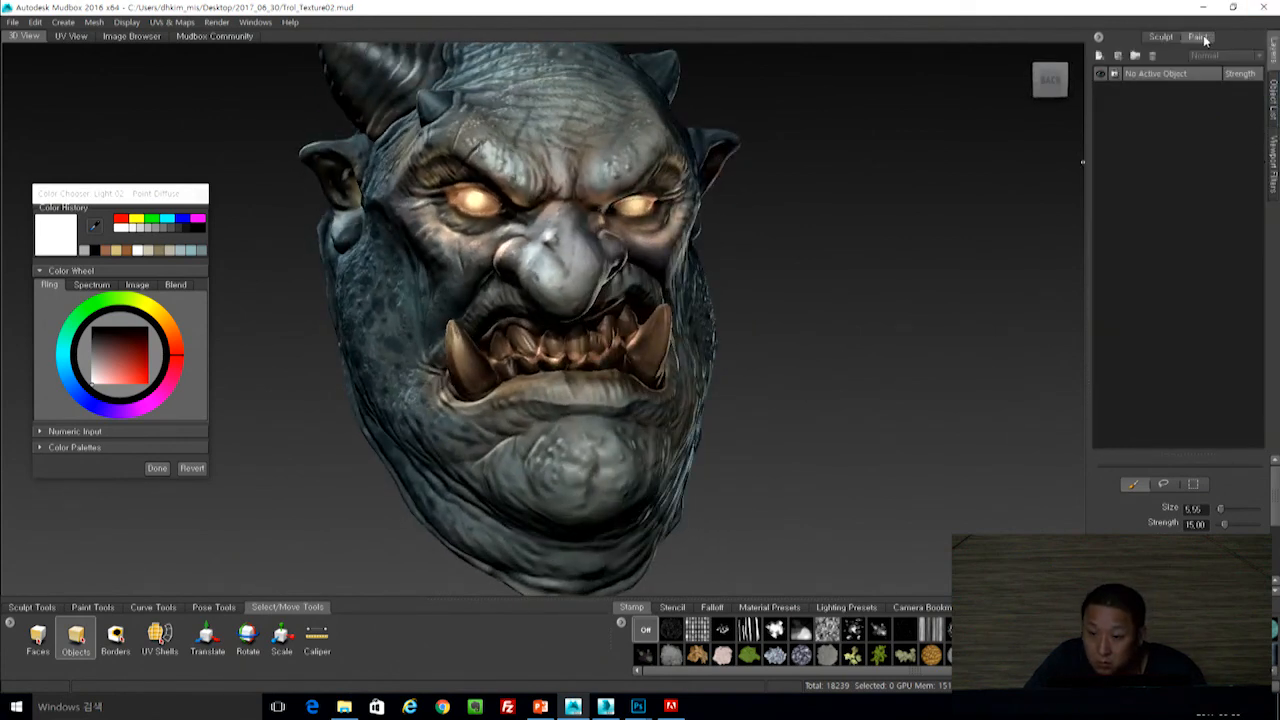
{"action": "left_click", "coordinate": [650, 235]}
{"action": "left_click", "coordinate": [884, 230]}
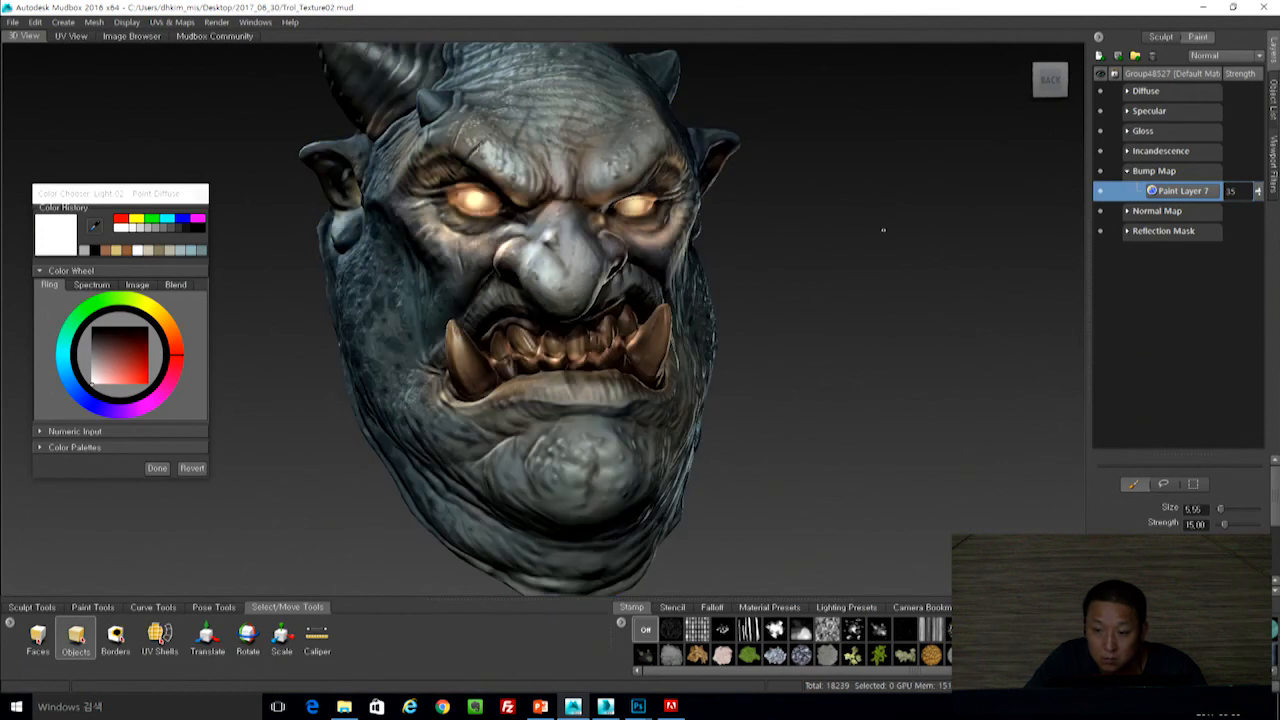
Import Trol_N.tga from the Trol_Texture01-files folder as a new paint layer in the Normal Map channel.
{"action": "left_click", "coordinate": [1127, 211]}
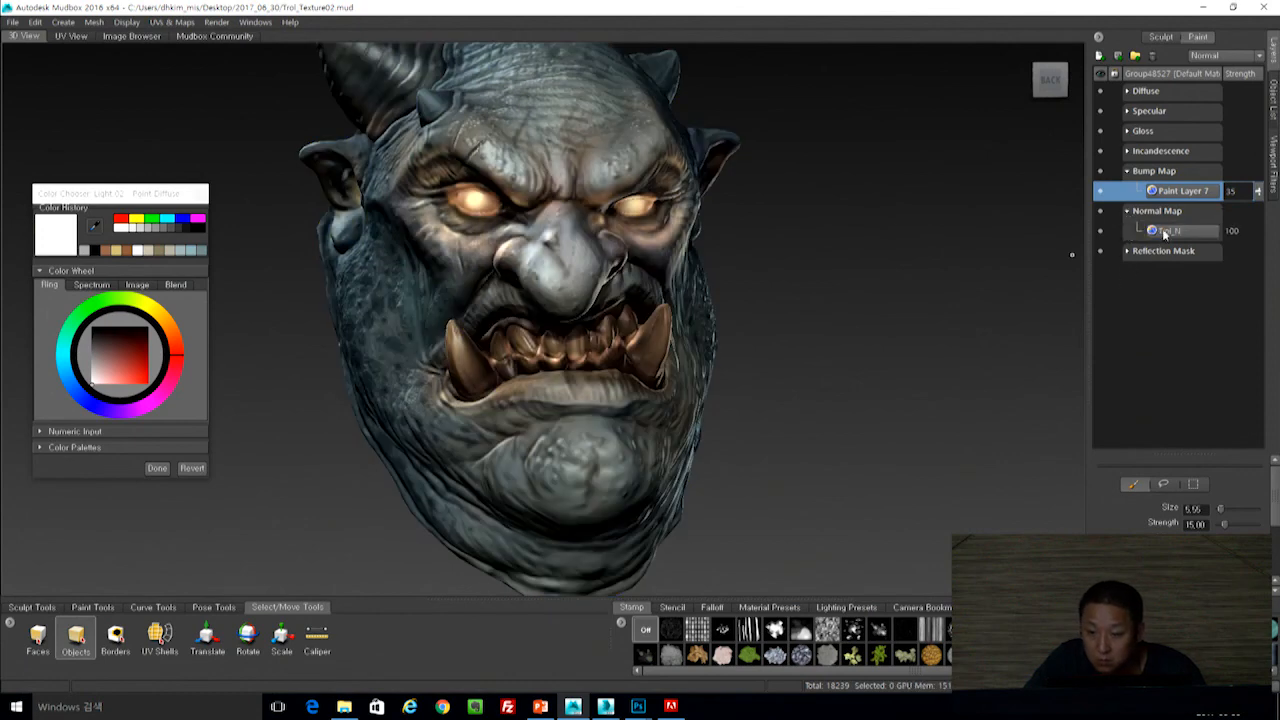
{"action": "right_click", "coordinate": [1162, 236]}
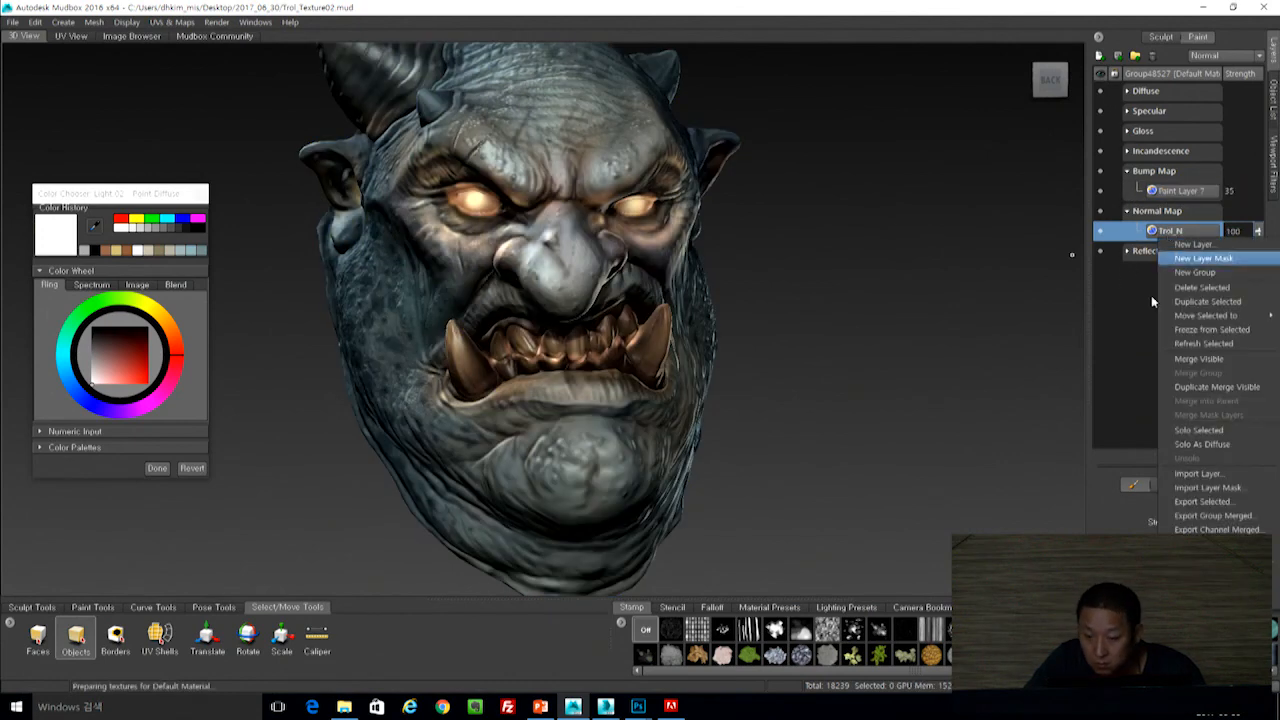
{"action": "left_click", "coordinate": [1197, 473]}
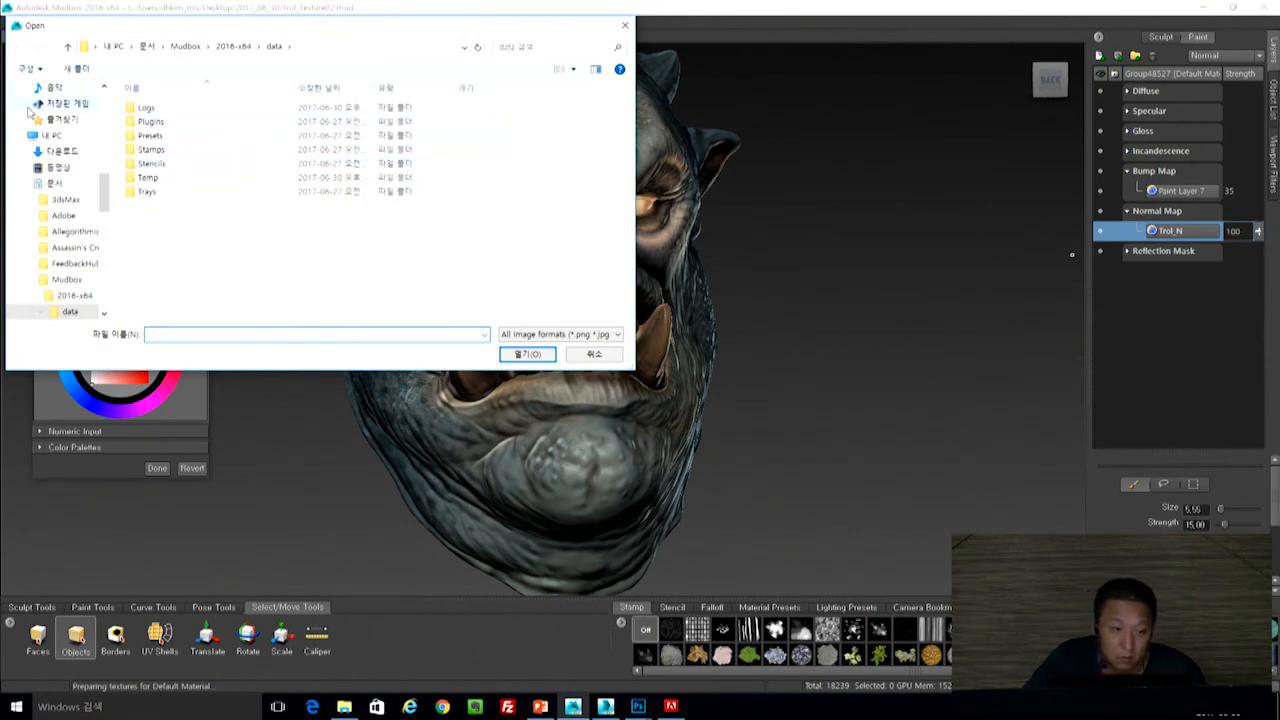
{"action": "left_click_drag", "start_coordinate": [105, 192], "coordinate": [113, 118]}
{"action": "left_click", "coordinate": [53, 156]}
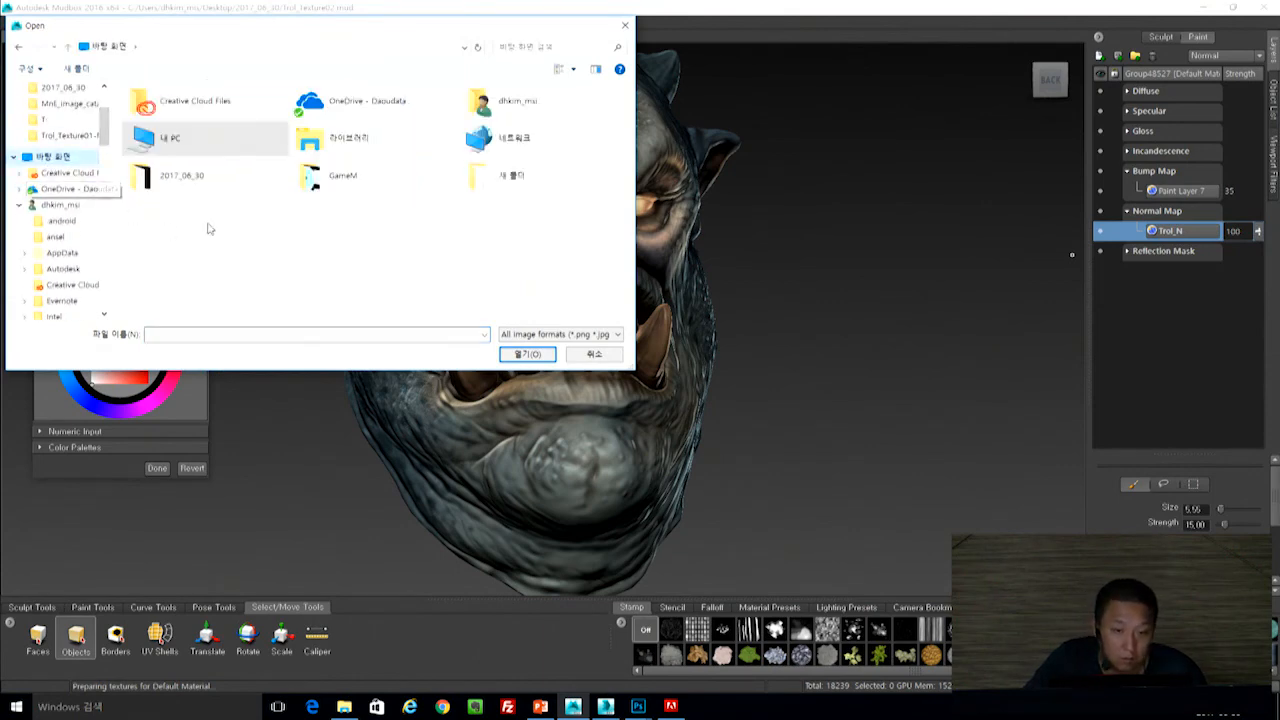
{"action": "double_click", "coordinate": [185, 181]}
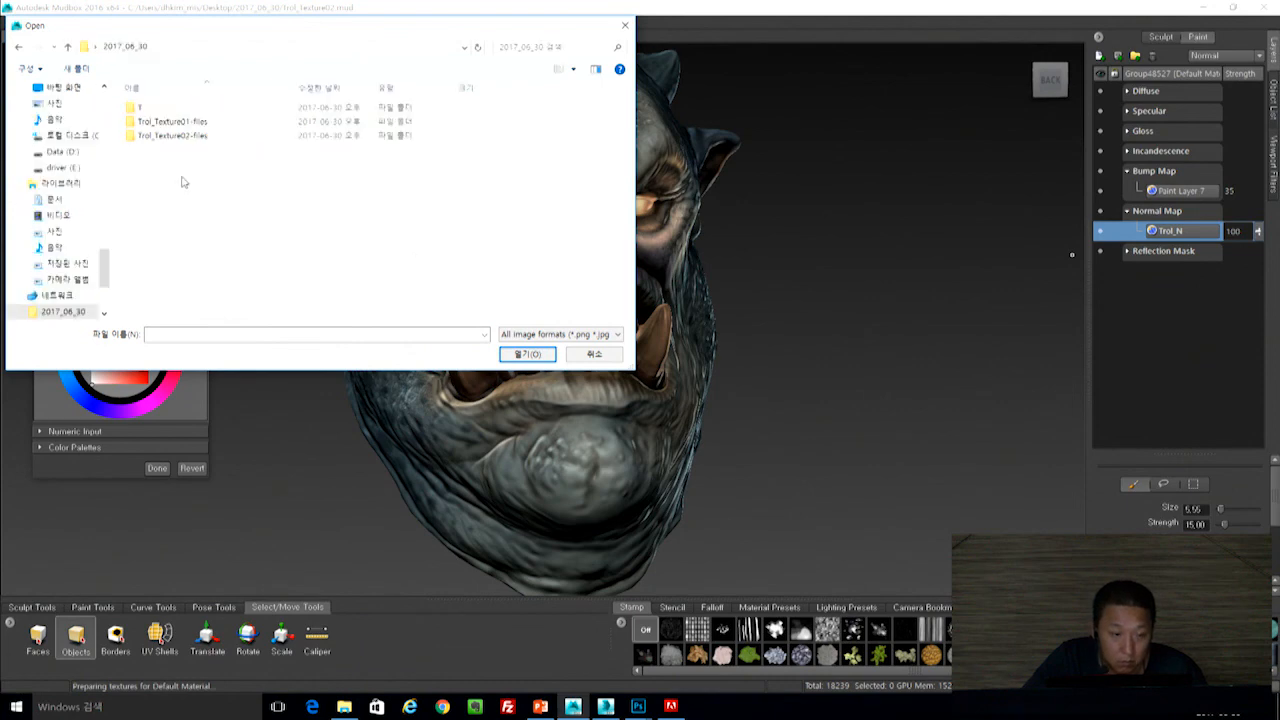
{"action": "double_click", "coordinate": [157, 124]}
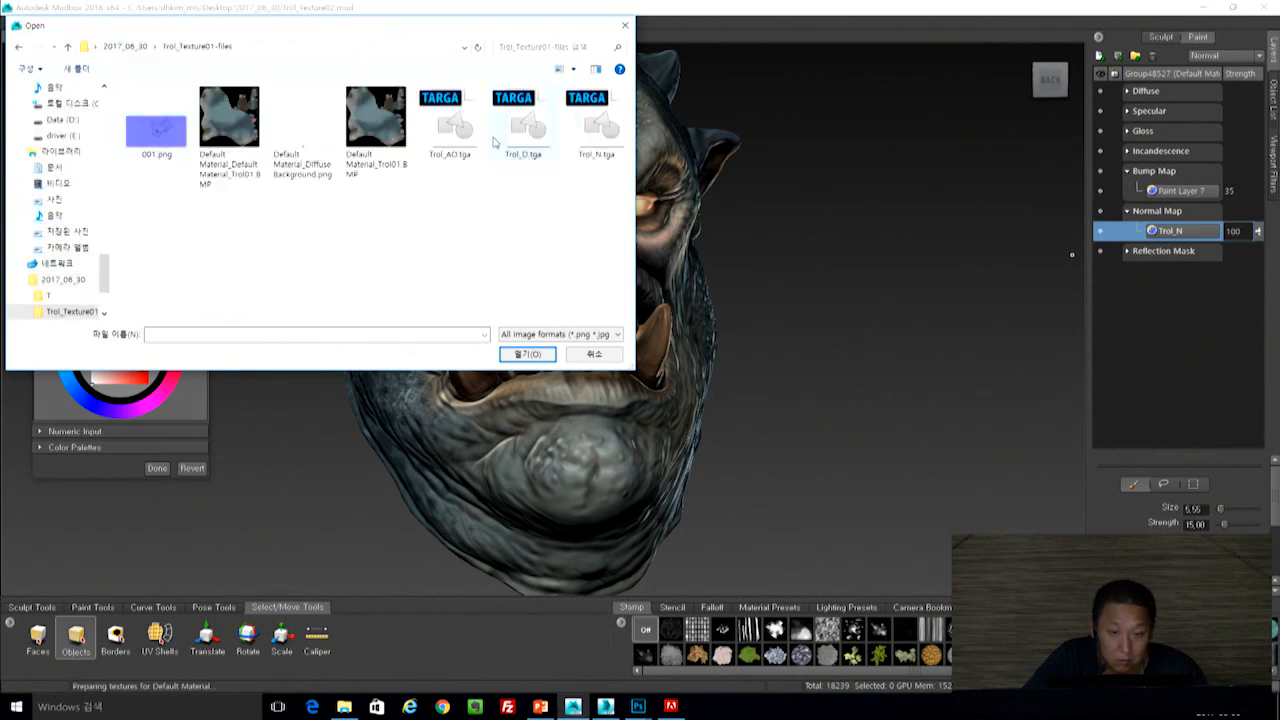
{"action": "double_click", "coordinate": [595, 130]}
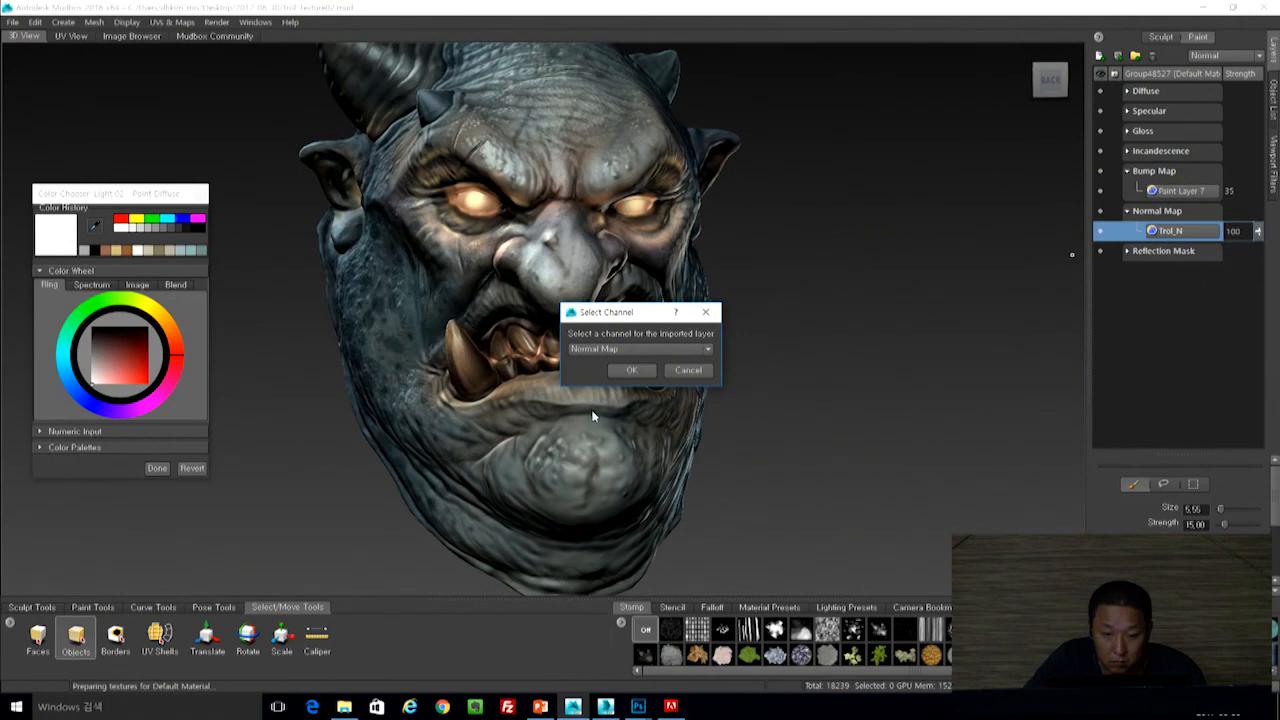
{"action": "left_click", "coordinate": [625, 379]}
{"action": "left_click_drag", "start_coordinate": [625, 379], "coordinate": [555, 380], "text": "alt"}
{"action": "left_click_drag", "start_coordinate": [829, 371], "coordinate": [845, 400], "text": "alt"}
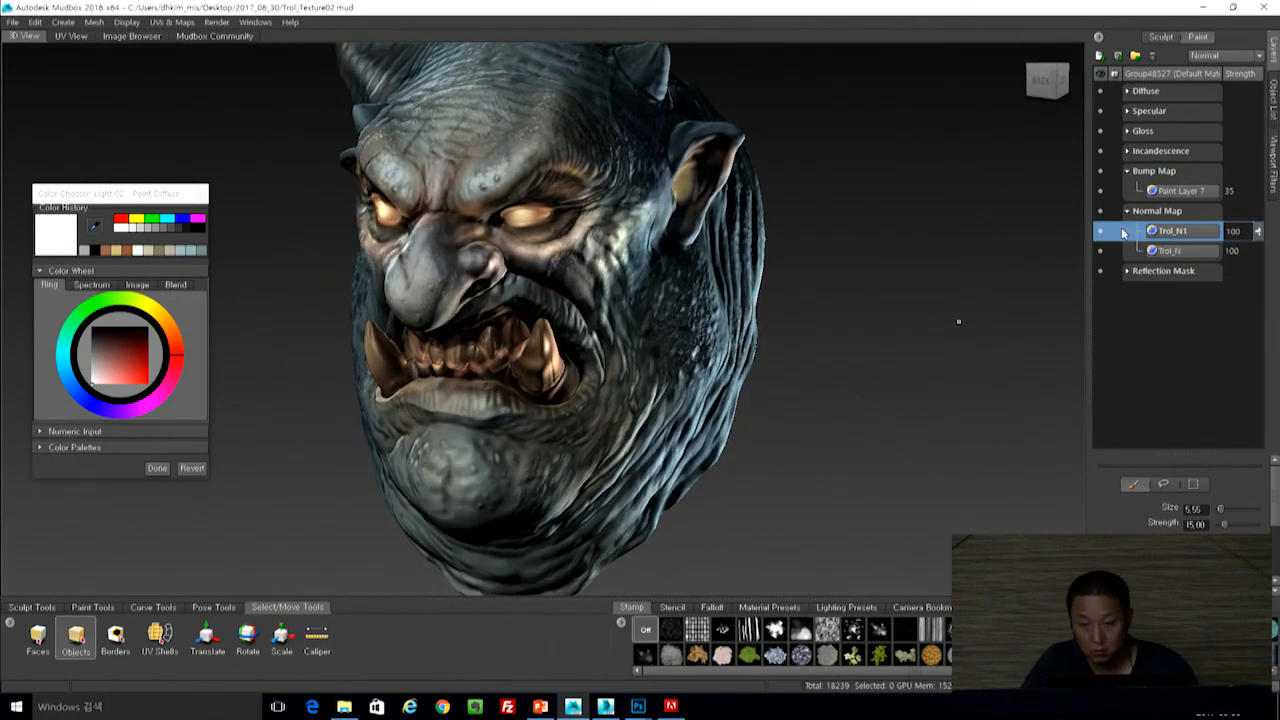
Delete the two point lights, Light 02 and Light 03, from the scene.
{"action": "left_click", "coordinate": [1273, 104]}
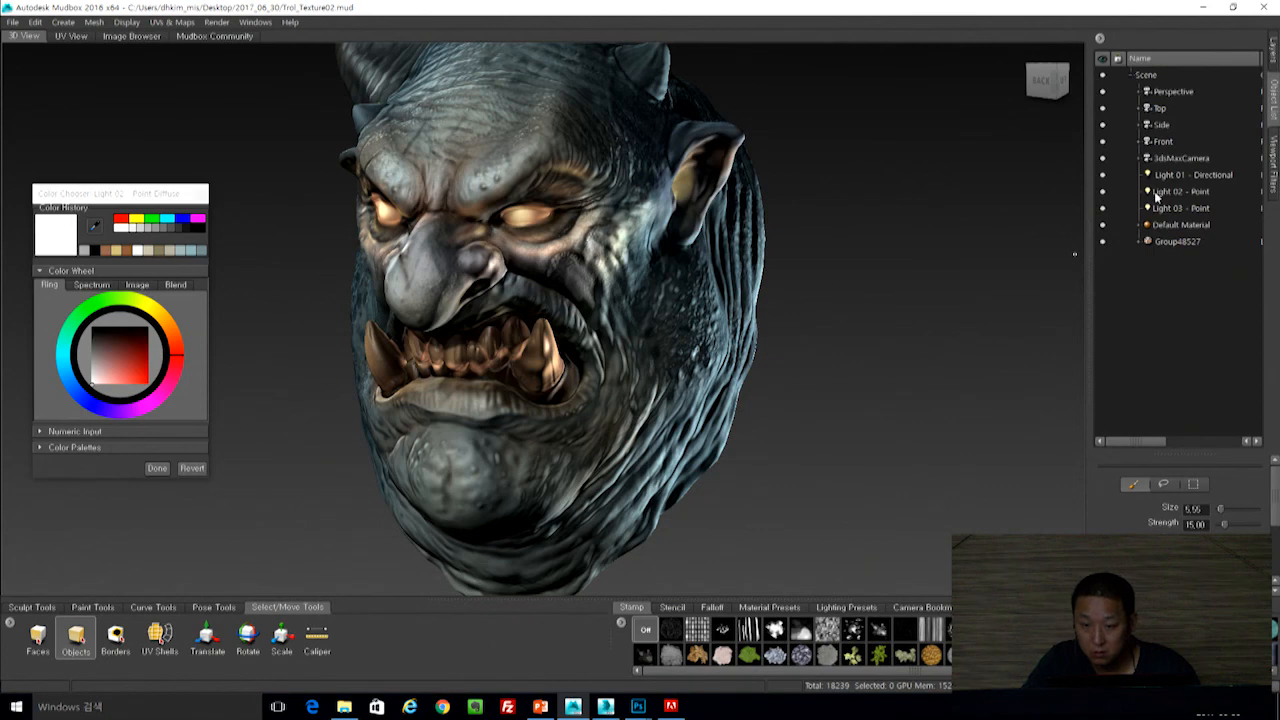
{"action": "left_click", "coordinate": [1160, 192]}
{"action": "right_click", "coordinate": [1160, 192]}
{"action": "left_click", "coordinate": [1180, 215]}
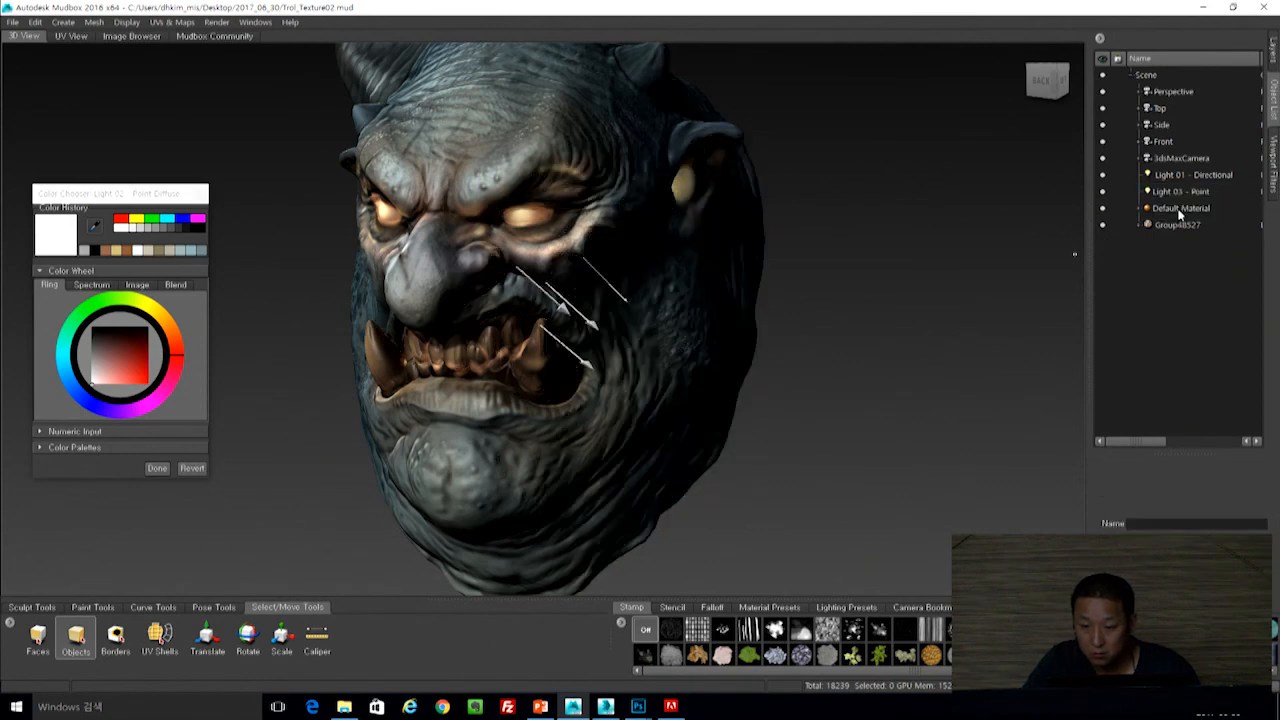
{"action": "right_click", "coordinate": [1172, 193]}
{"action": "left_click", "coordinate": [1190, 213]}
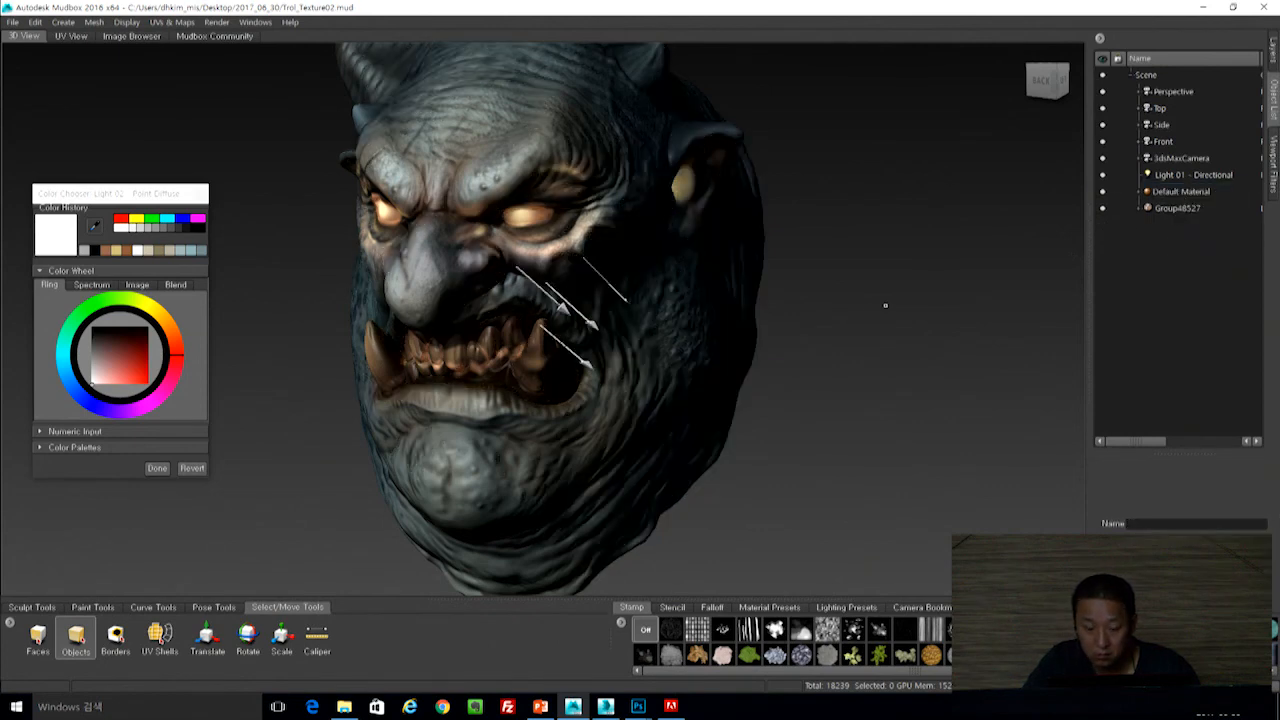
{"action": "left_click", "coordinate": [1163, 193]}
{"action": "left_click_drag", "start_coordinate": [902, 264], "coordinate": [879, 246], "text": "alt"}
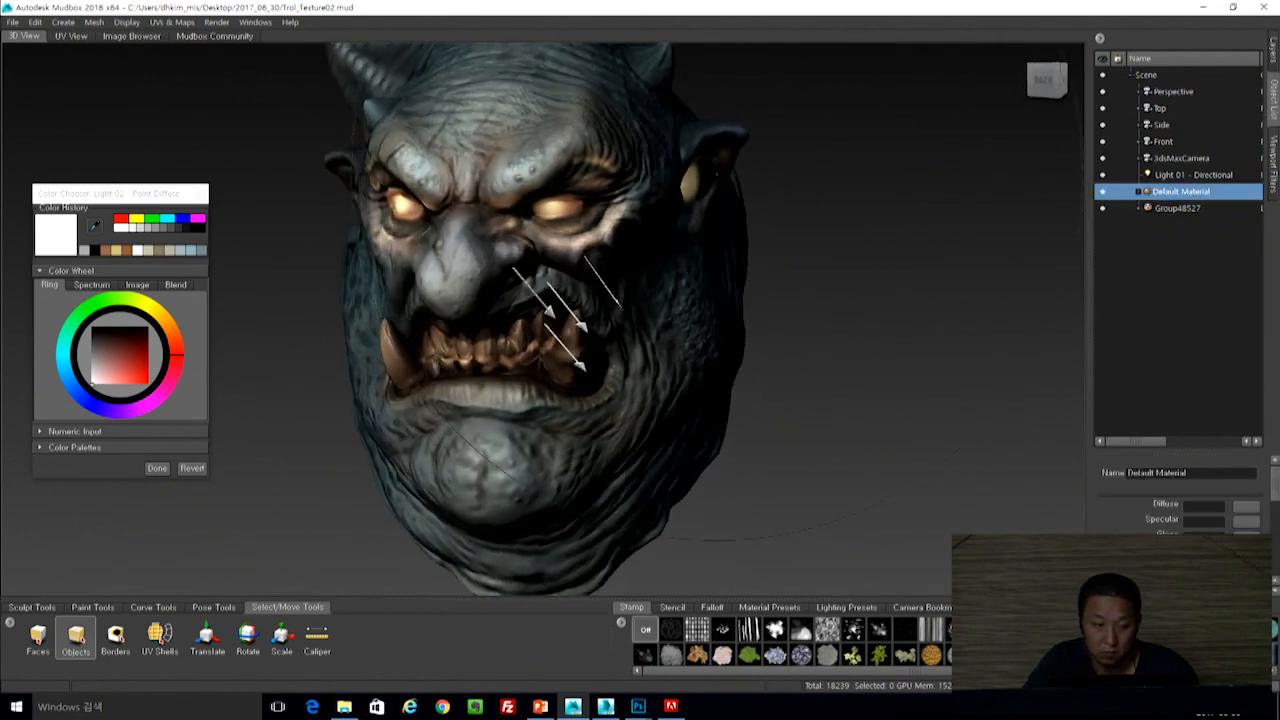
Activate the Sculpt tool and rotate the directional light around the troll head to examine its surface relief.
{"action": "left_click", "coordinate": [32, 607]}
{"action": "left_click", "coordinate": [38, 635]}
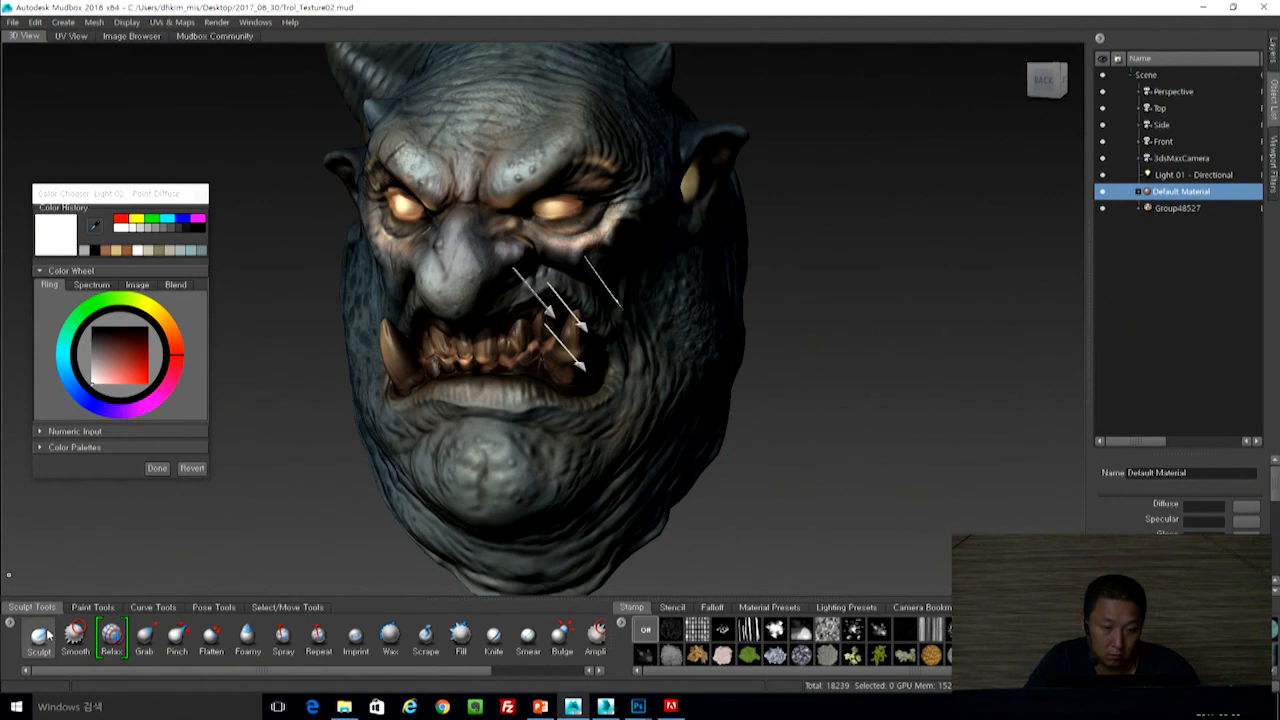
{"action": "left_click_drag", "start_coordinate": [880, 345], "coordinate": [831, 348], "text": "alt"}
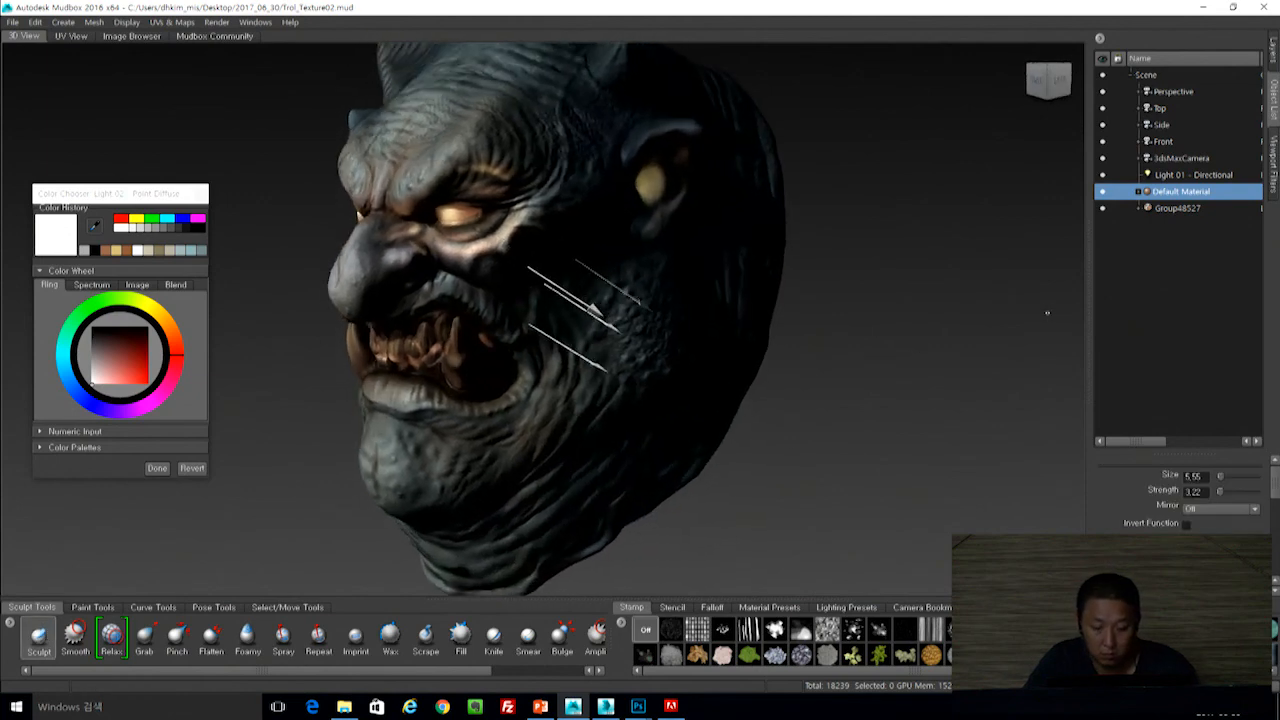
{"action": "left_click", "coordinate": [1227, 246]}
{"action": "middle_click_drag", "start_coordinate": [851, 295], "coordinate": [1224, 341]}
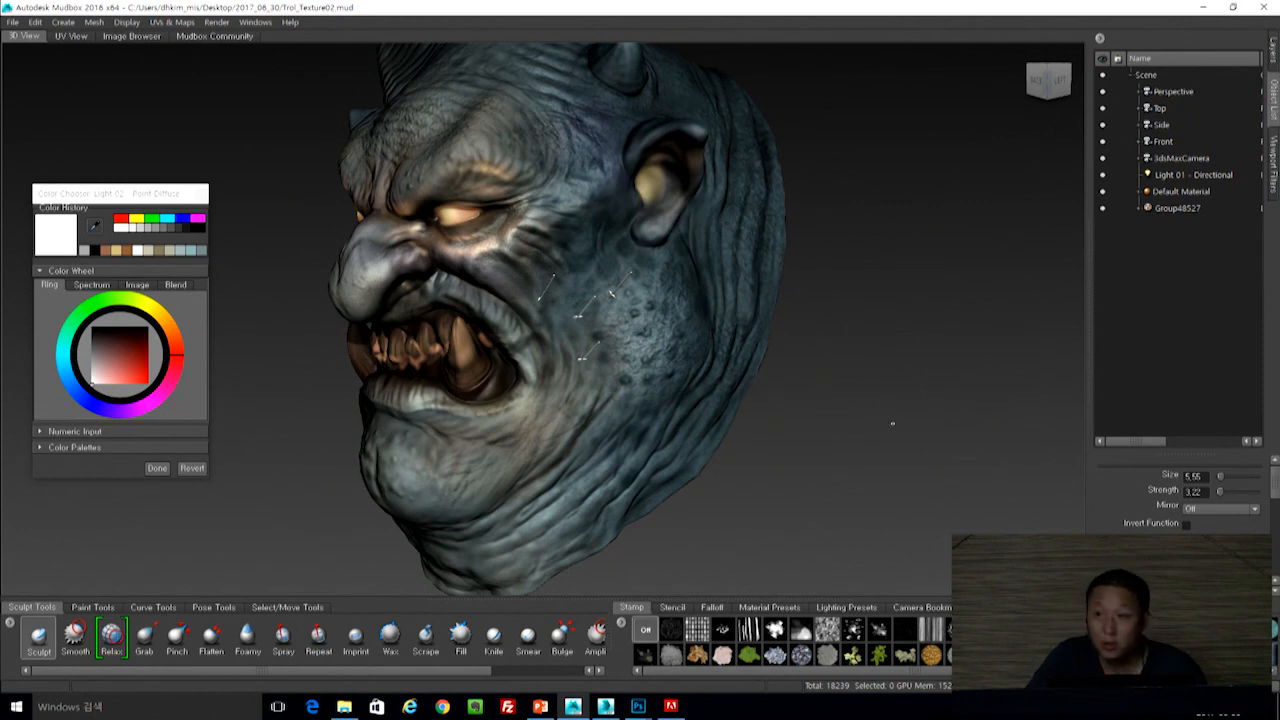
{"action": "left_click_drag", "start_coordinate": [851, 395], "coordinate": [972, 371], "text": "alt"}
{"action": "left_click_drag", "start_coordinate": [834, 358], "coordinate": [880, 389], "text": "alt"}
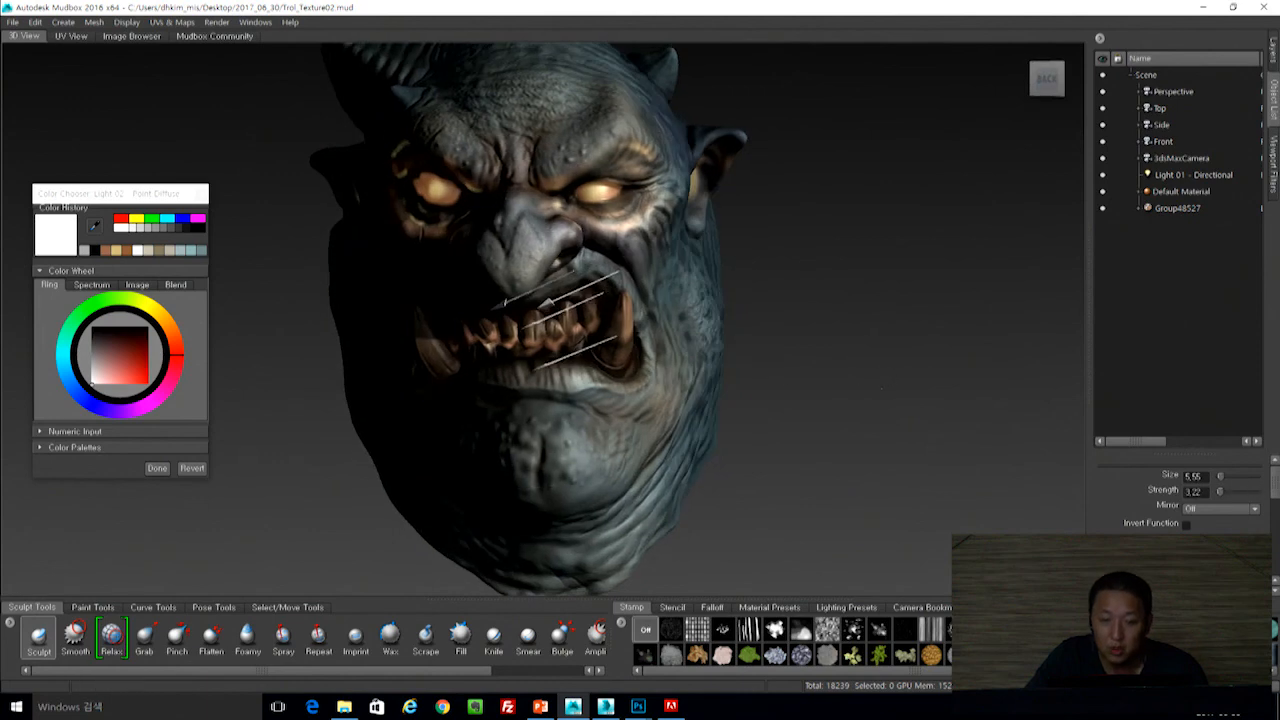
{"action": "left_click_drag", "start_coordinate": [1012, 424], "coordinate": [700, 390]}
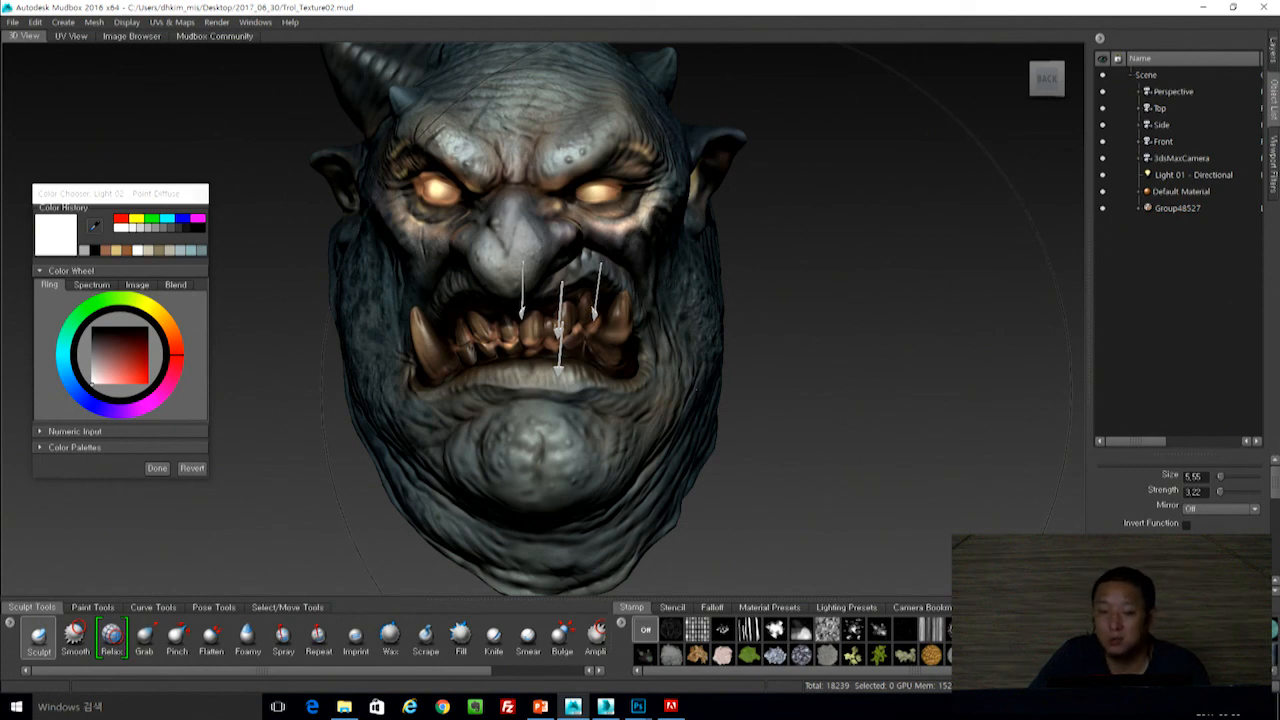
Preview the Non-photorealistic viewport filter on the head, and replace it with the Normal Map filter.
{"action": "left_click", "coordinate": [1273, 160]}
{"action": "left_click", "coordinate": [1102, 178]}
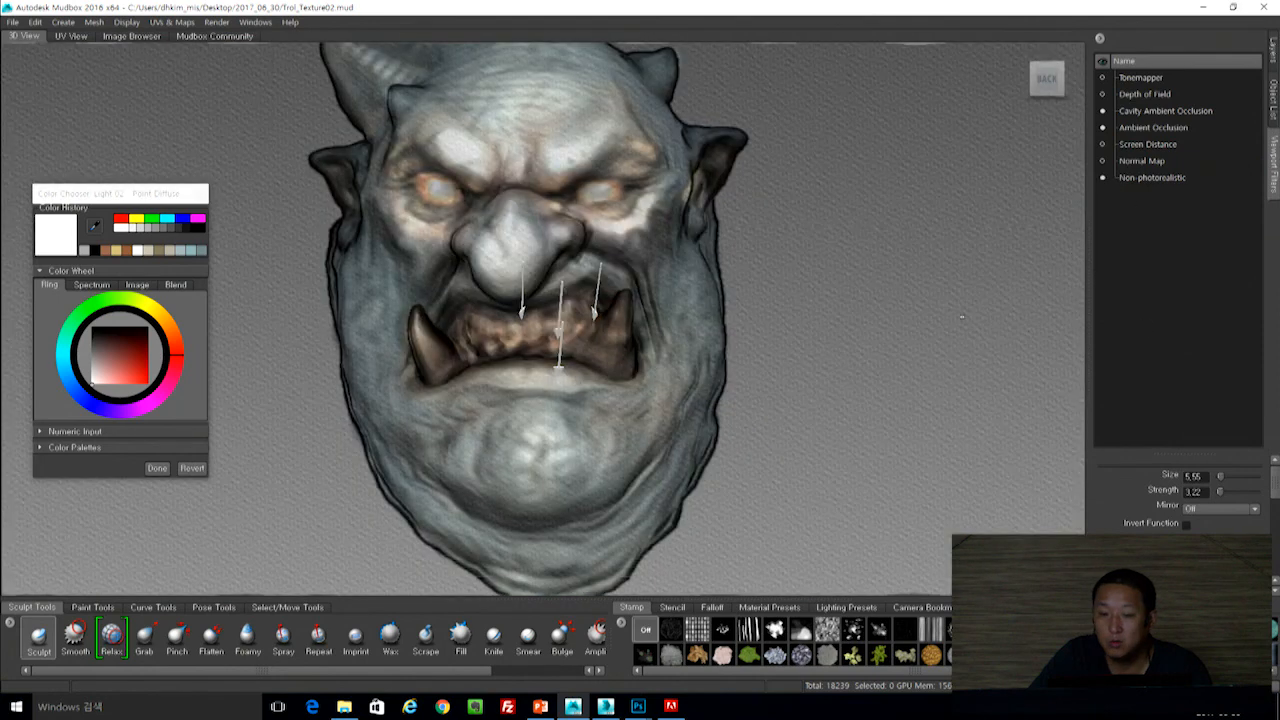
{"action": "left_click", "coordinate": [1102, 161]}
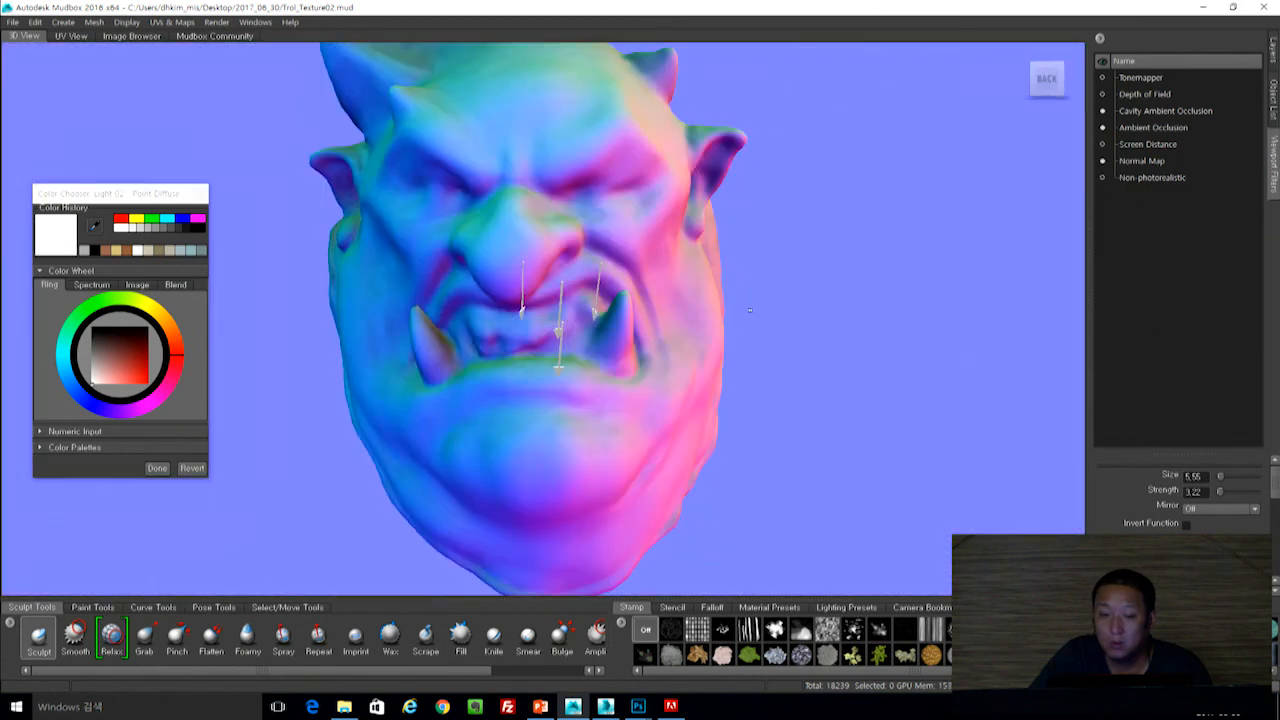
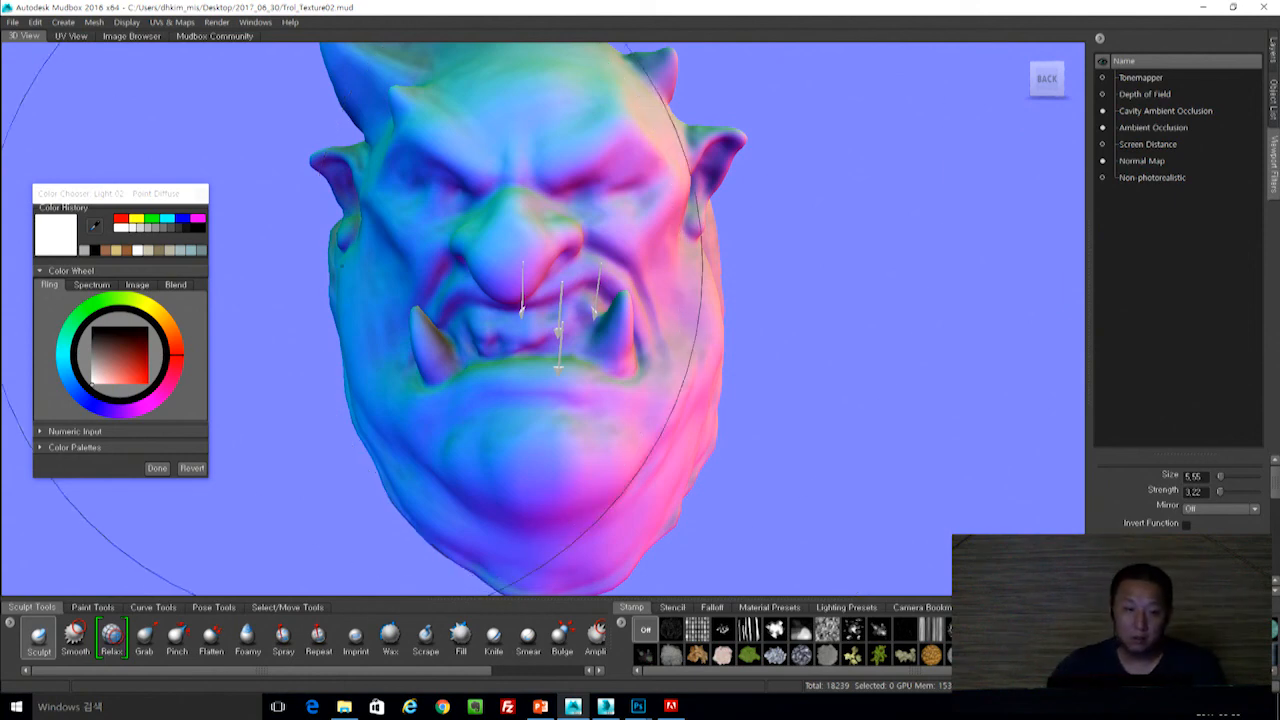
Create a sphere mesh in the scene and hide the troll head.
{"action": "left_click", "coordinate": [63, 22]}
{"action": "mouse_move", "coordinate": [88, 42]}
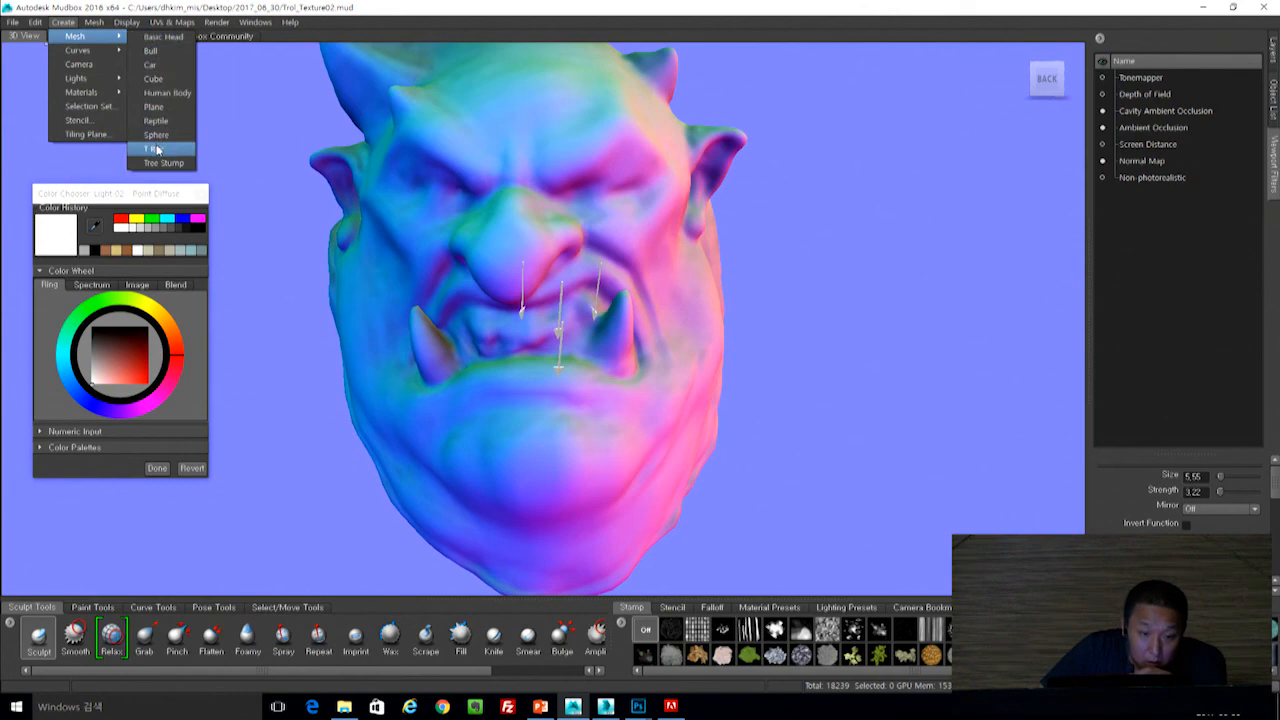
{"action": "left_click", "coordinate": [155, 135]}
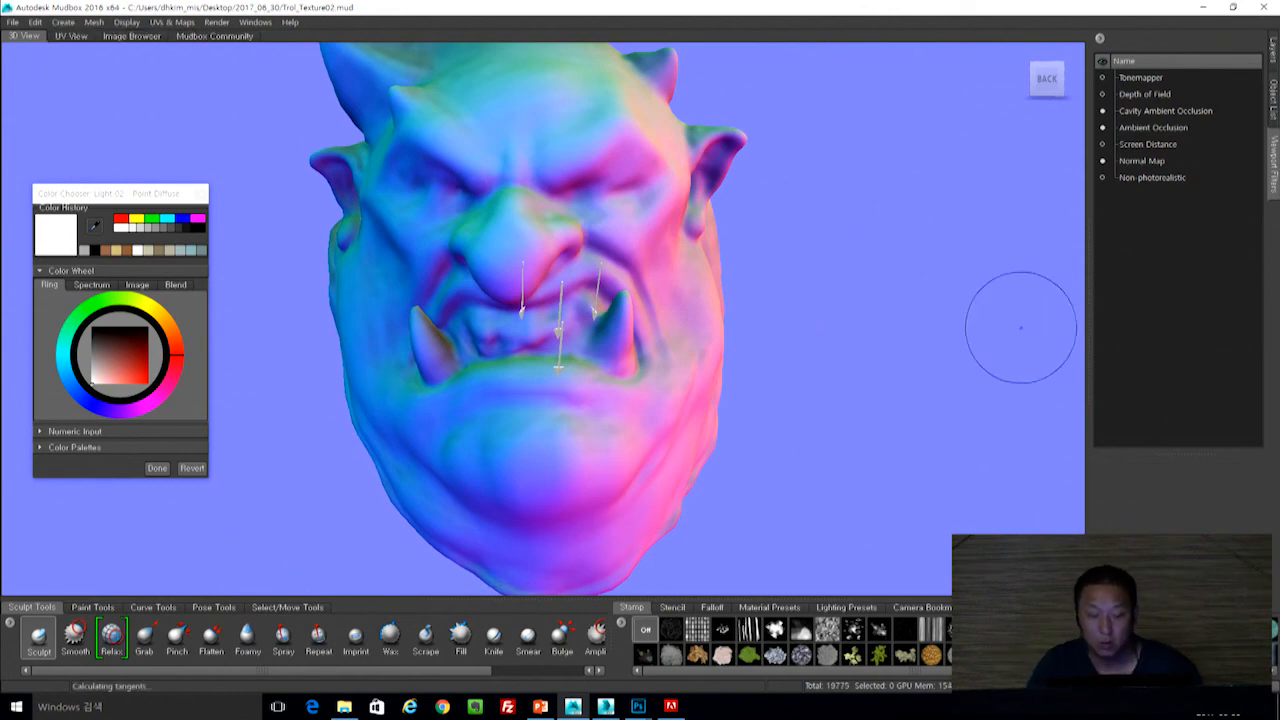
{"action": "right_click_drag", "start_coordinate": [975, 351], "coordinate": [817, 266], "text": "alt"}
{"action": "left_click_drag", "start_coordinate": [817, 266], "coordinate": [690, 265], "text": "alt"}
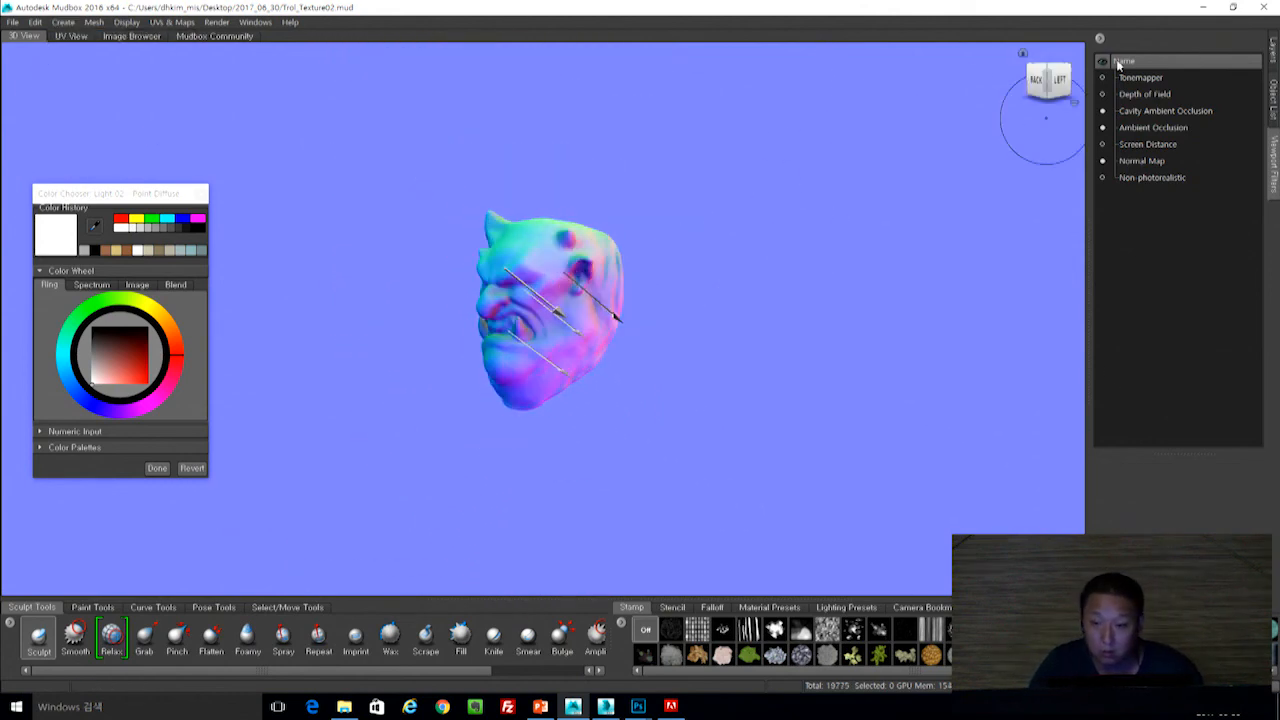
{"action": "key", "text": "Delete"}
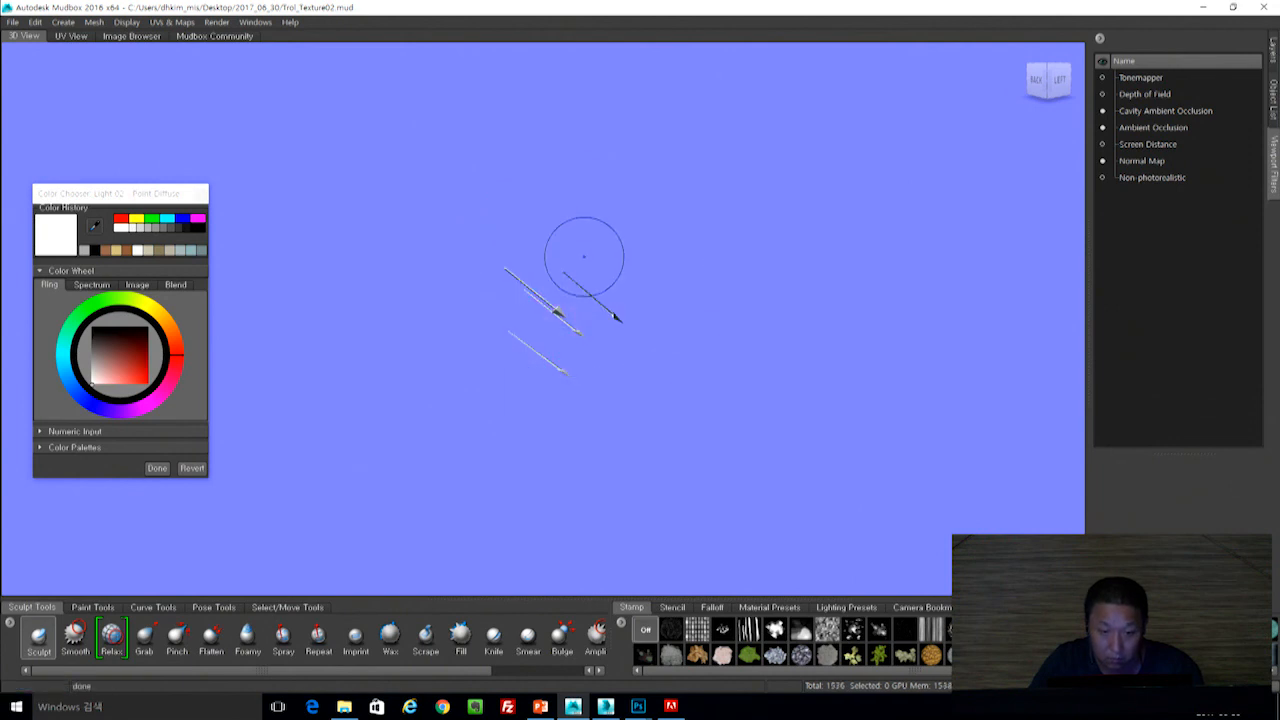
Create another sphere mesh, examine it under the Normal Map viewport filter, and turn that filter off.
{"action": "left_click", "coordinate": [76, 21]}
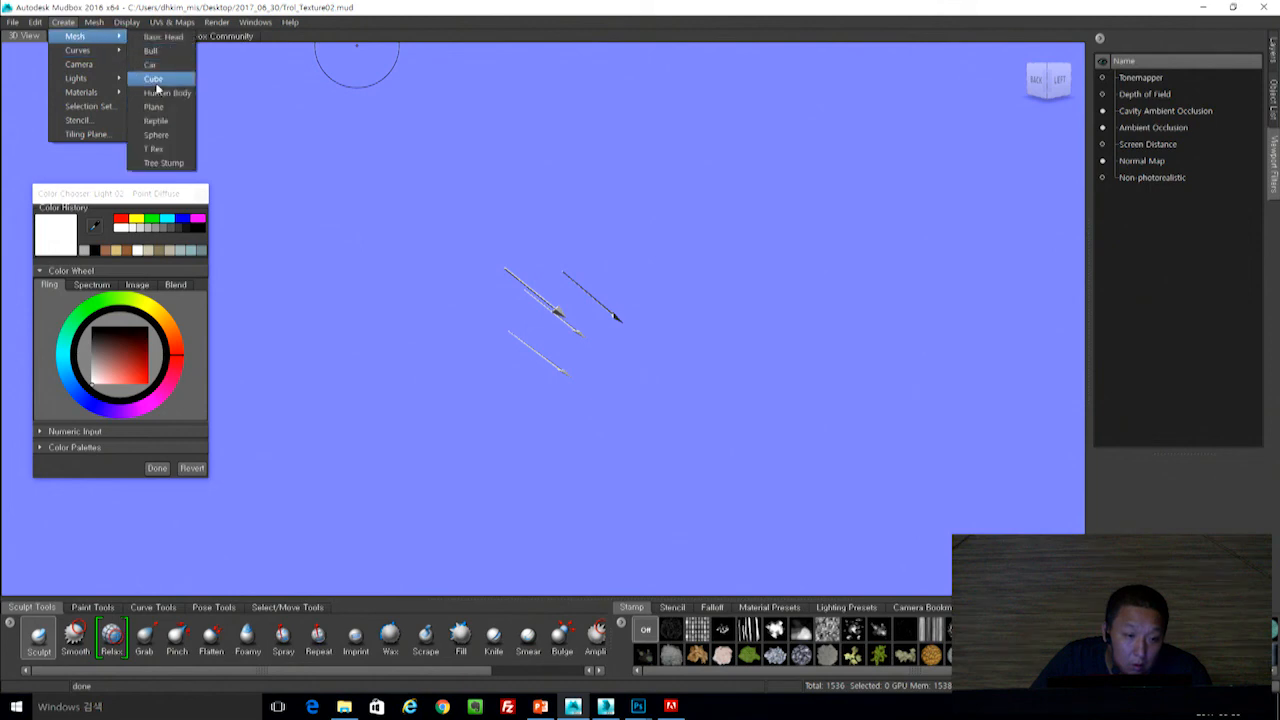
{"action": "left_click", "coordinate": [159, 134]}
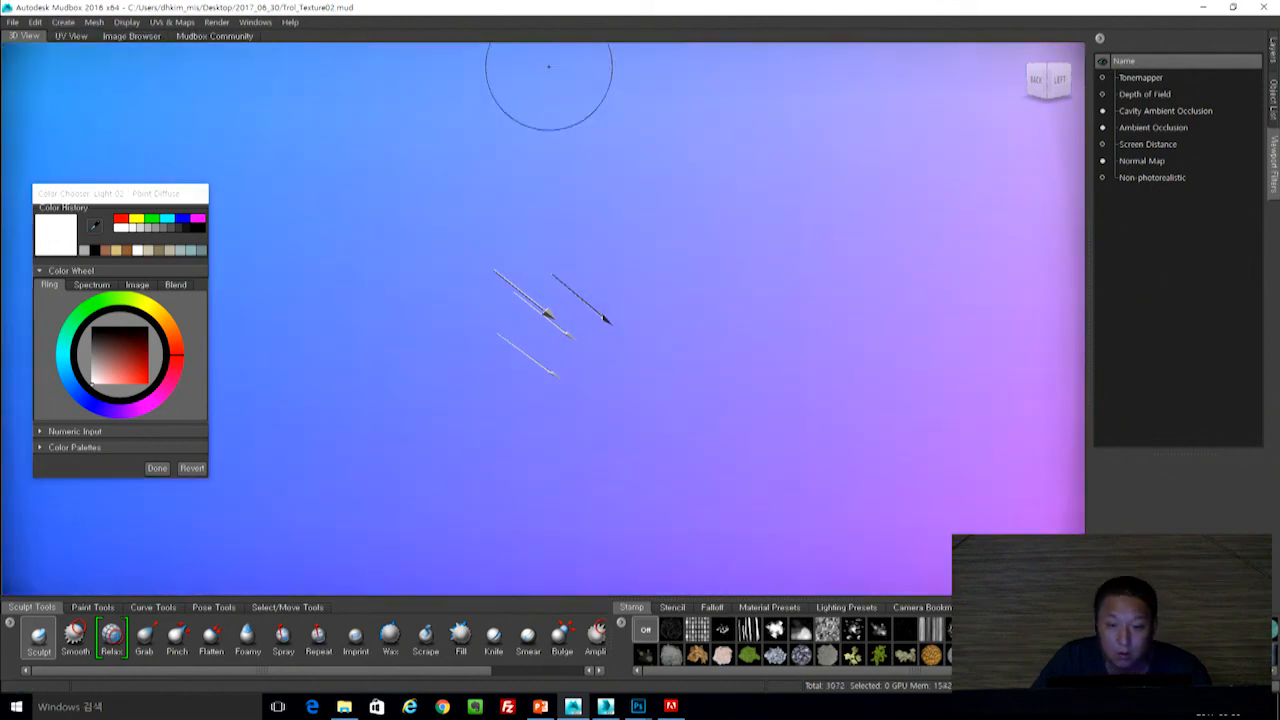
{"action": "key", "text": "a"}
{"action": "left_click_drag", "start_coordinate": [648, 313], "coordinate": [894, 325], "text": "alt"}
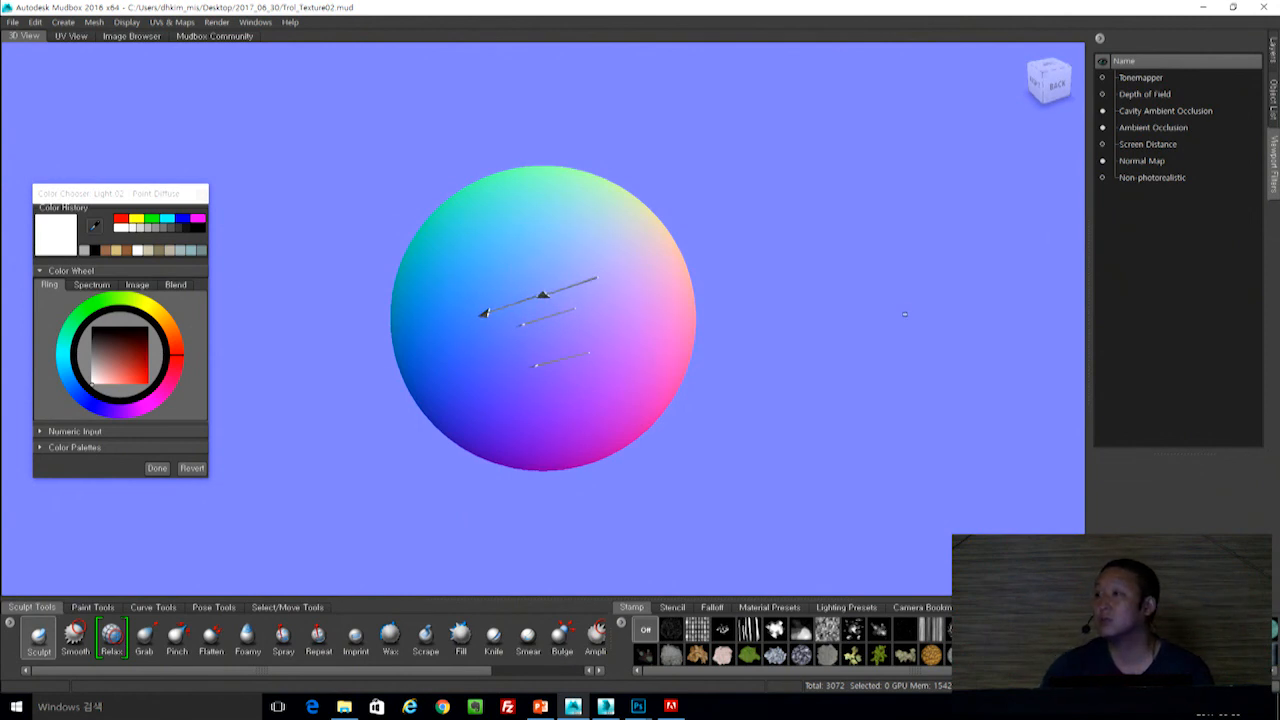
{"action": "scroll", "coordinate": [791, 360], "scroll_direction": "up", "scroll_amount": 5}
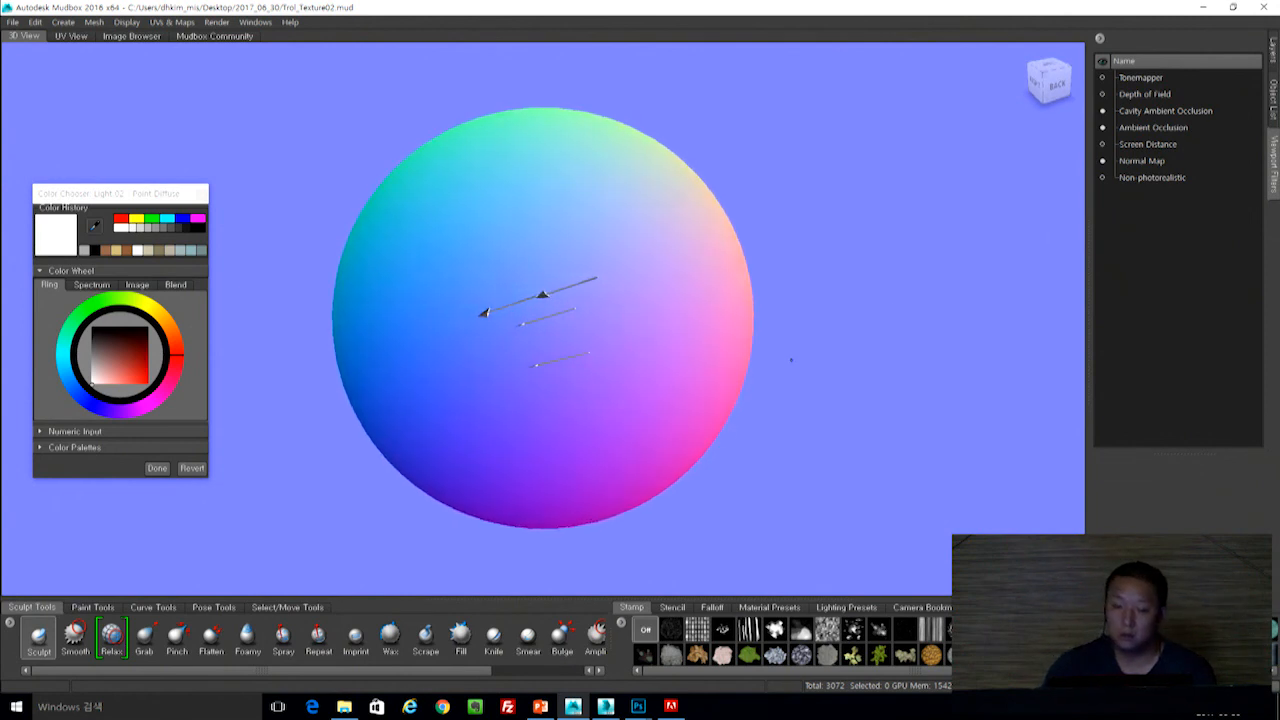
{"action": "left_click_drag", "start_coordinate": [703, 236], "coordinate": [754, 245], "text": "alt"}
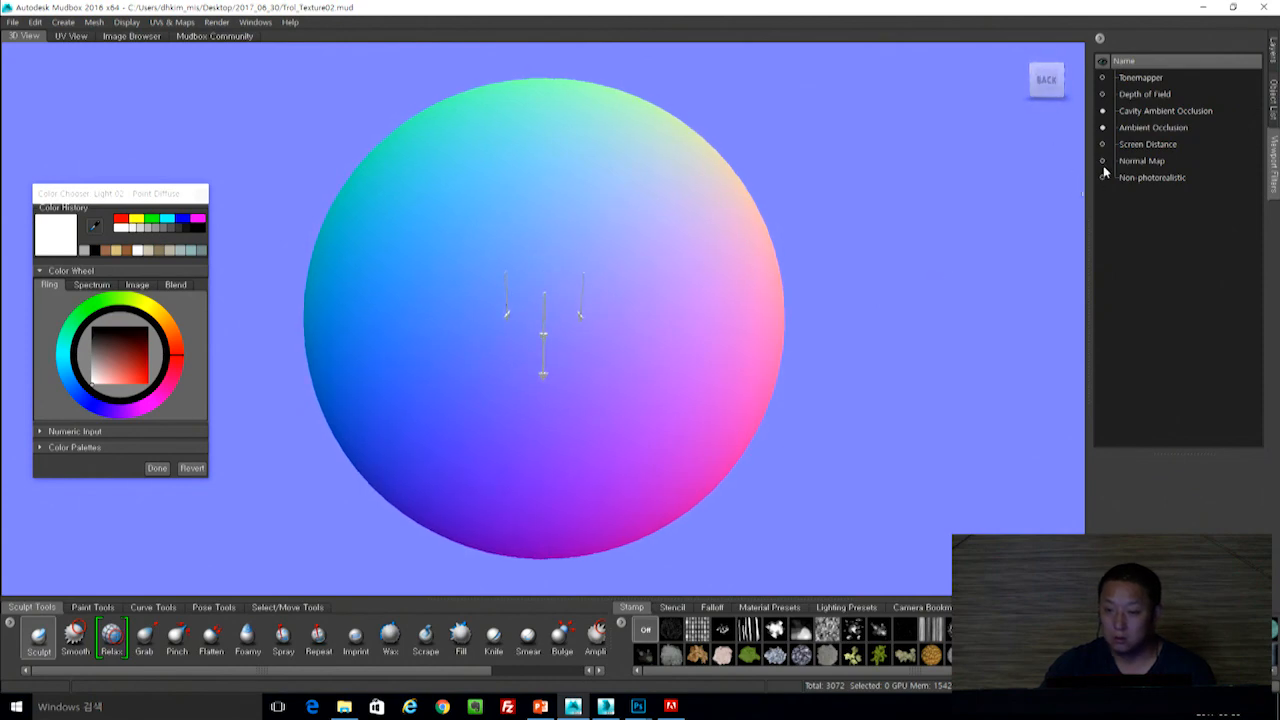
{"action": "left_click", "coordinate": [1102, 161]}
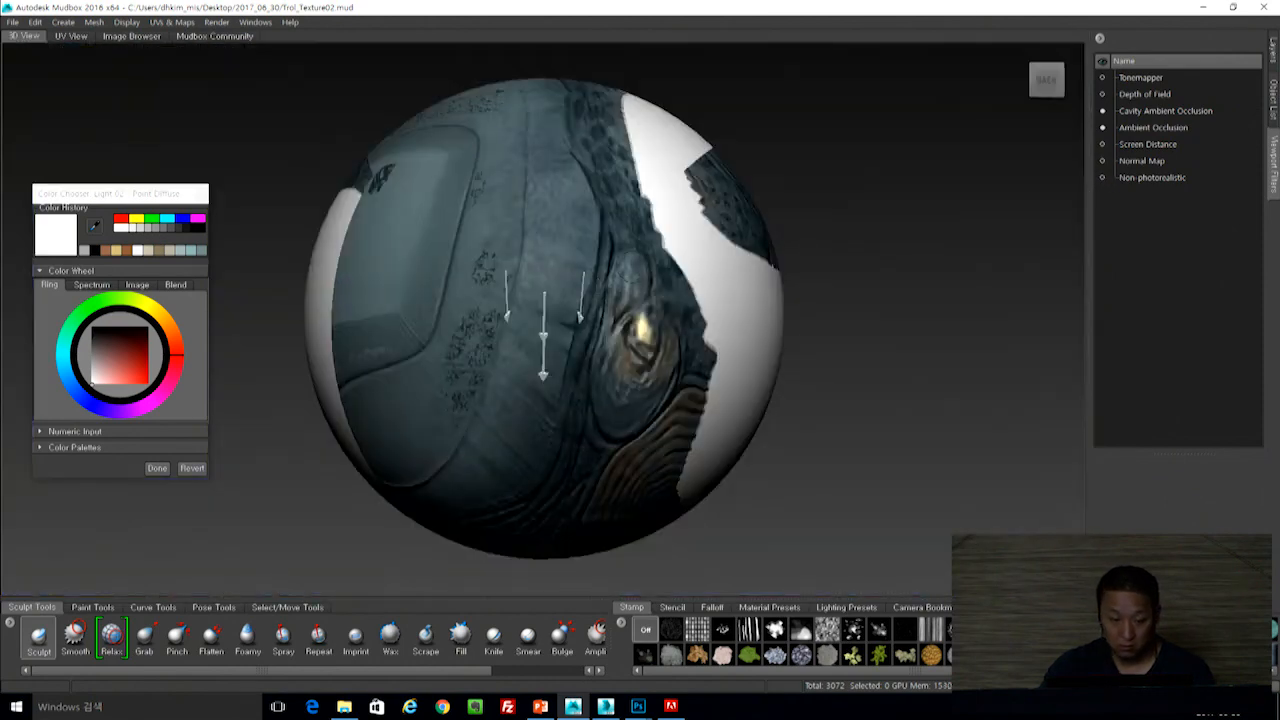
Delete both overlapping spheres as objects and unhide the troll head.
{"action": "left_click", "coordinate": [284, 609]}
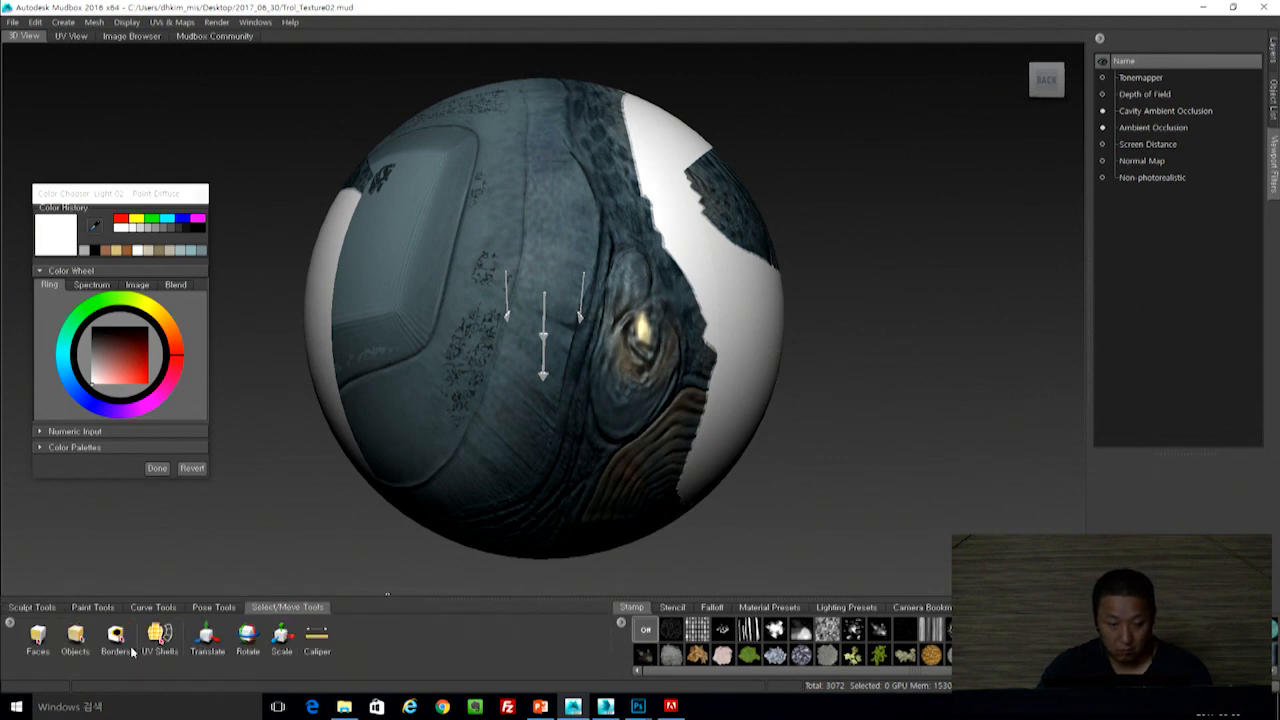
{"action": "left_click", "coordinate": [76, 636]}
{"action": "left_click", "coordinate": [704, 319]}
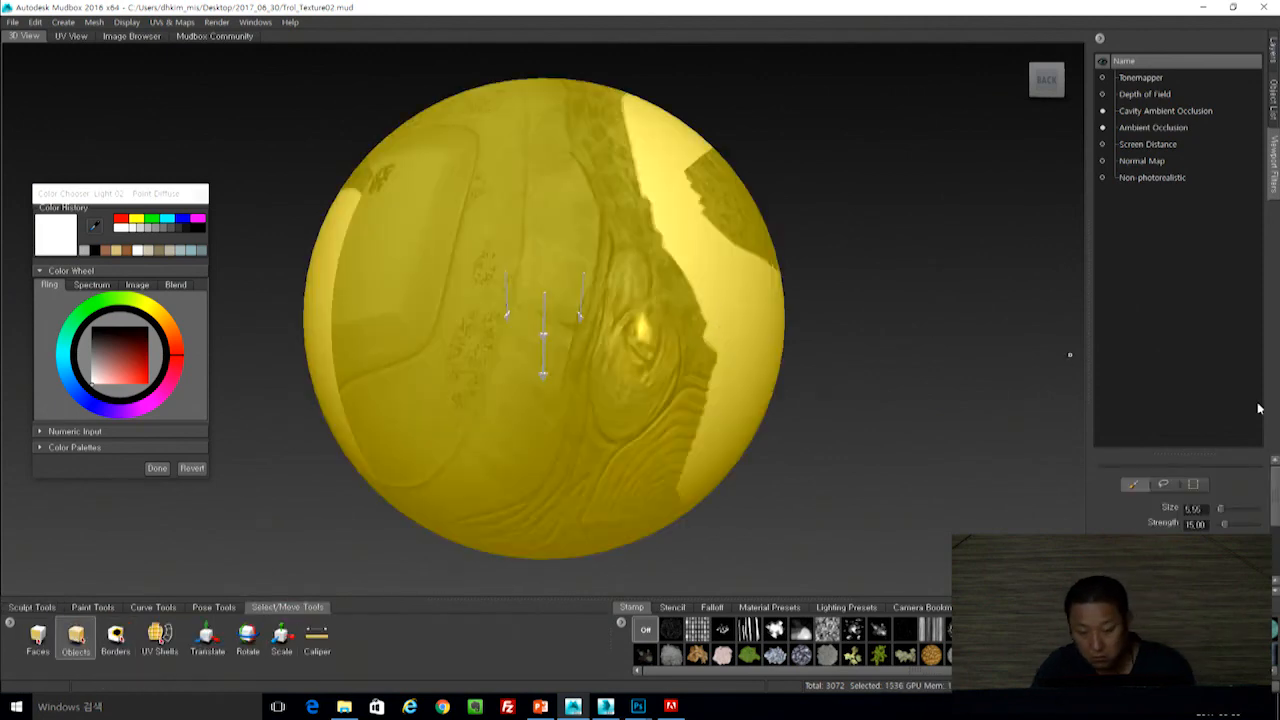
{"action": "key", "text": "Delete"}
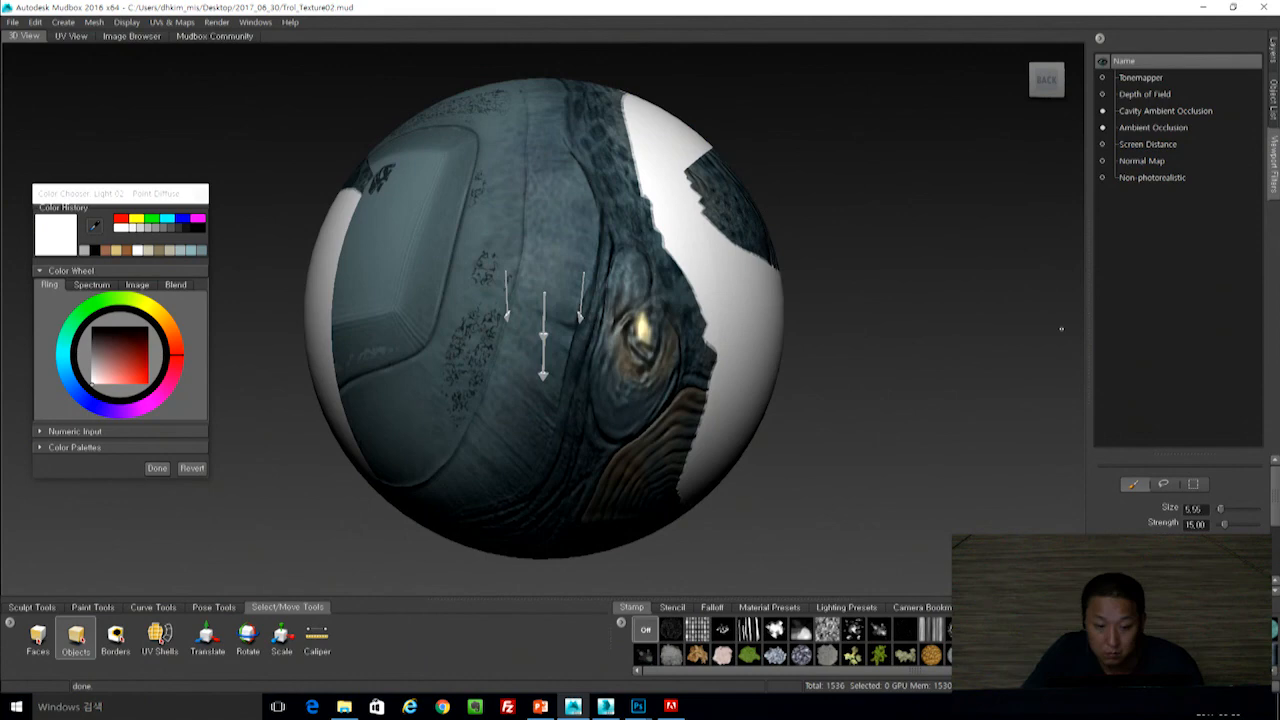
{"action": "left_click", "coordinate": [620, 350]}
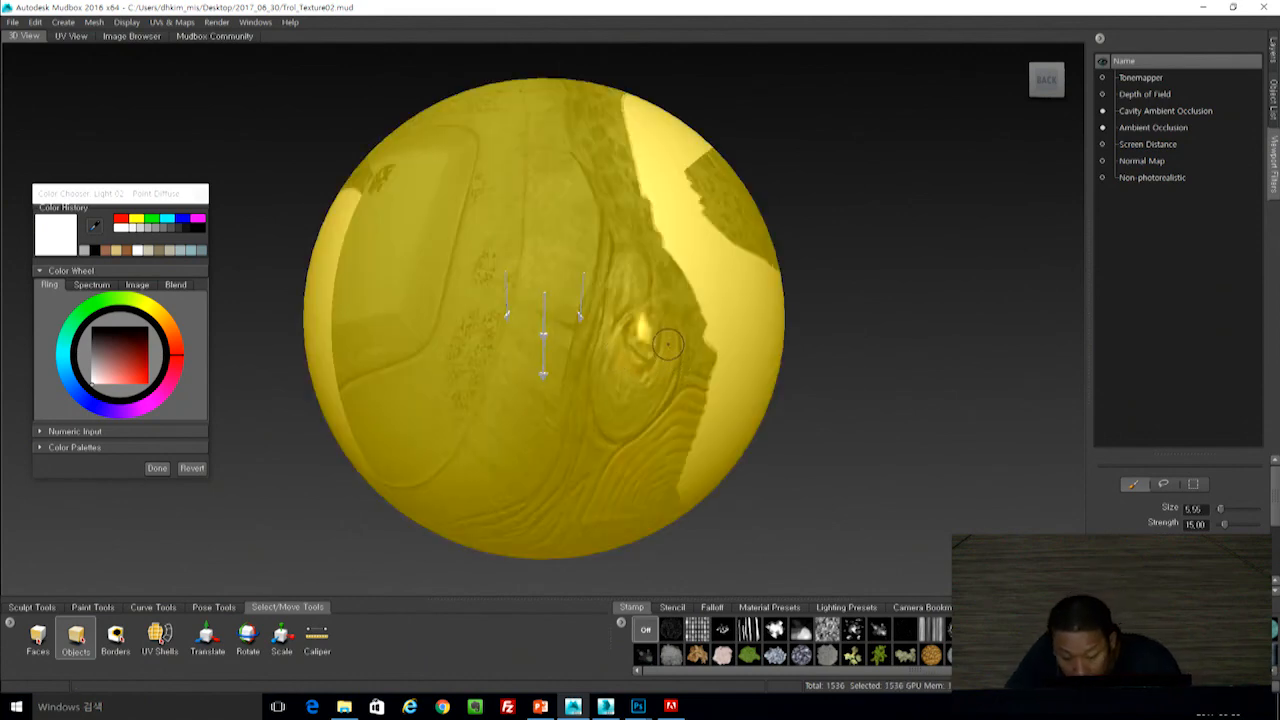
{"action": "key", "text": "Delete"}
{"action": "key", "text": "shift+h"}
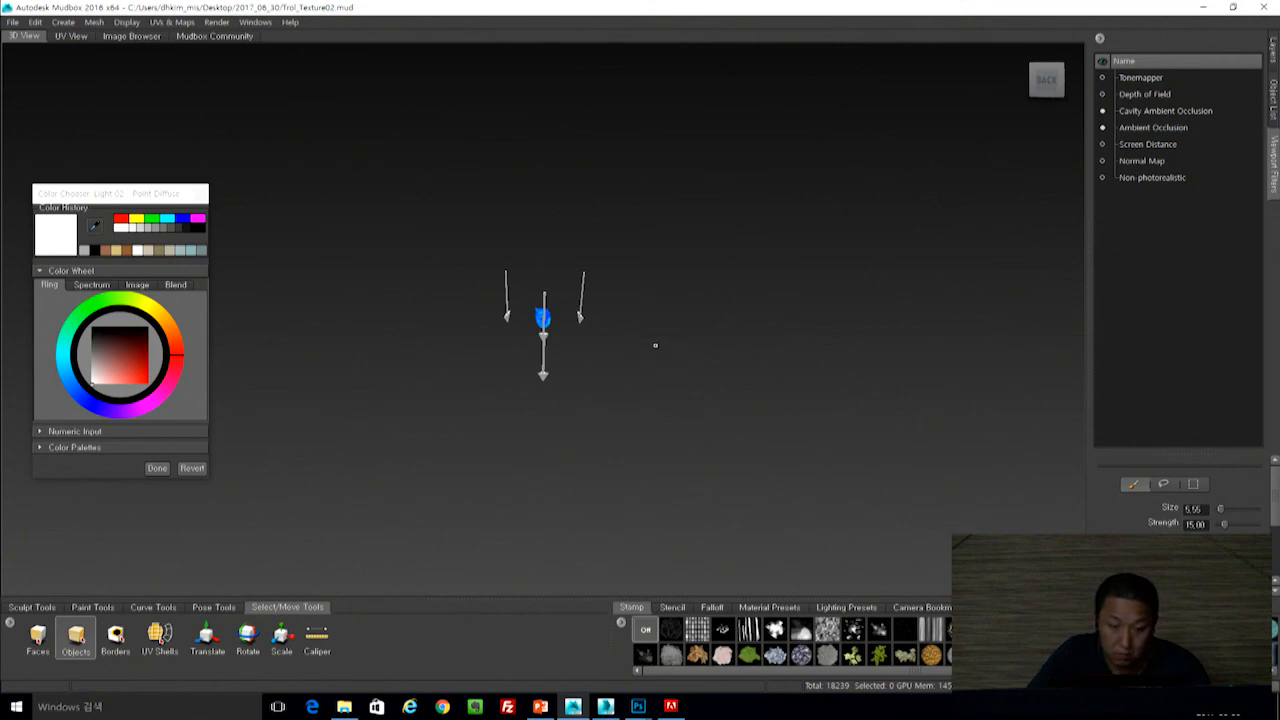
Frame the troll head in a three-quarter view with the Cavity Ambient Occlusion and Ambient Occlusion viewport filters turned off.
{"action": "key", "text": "a"}
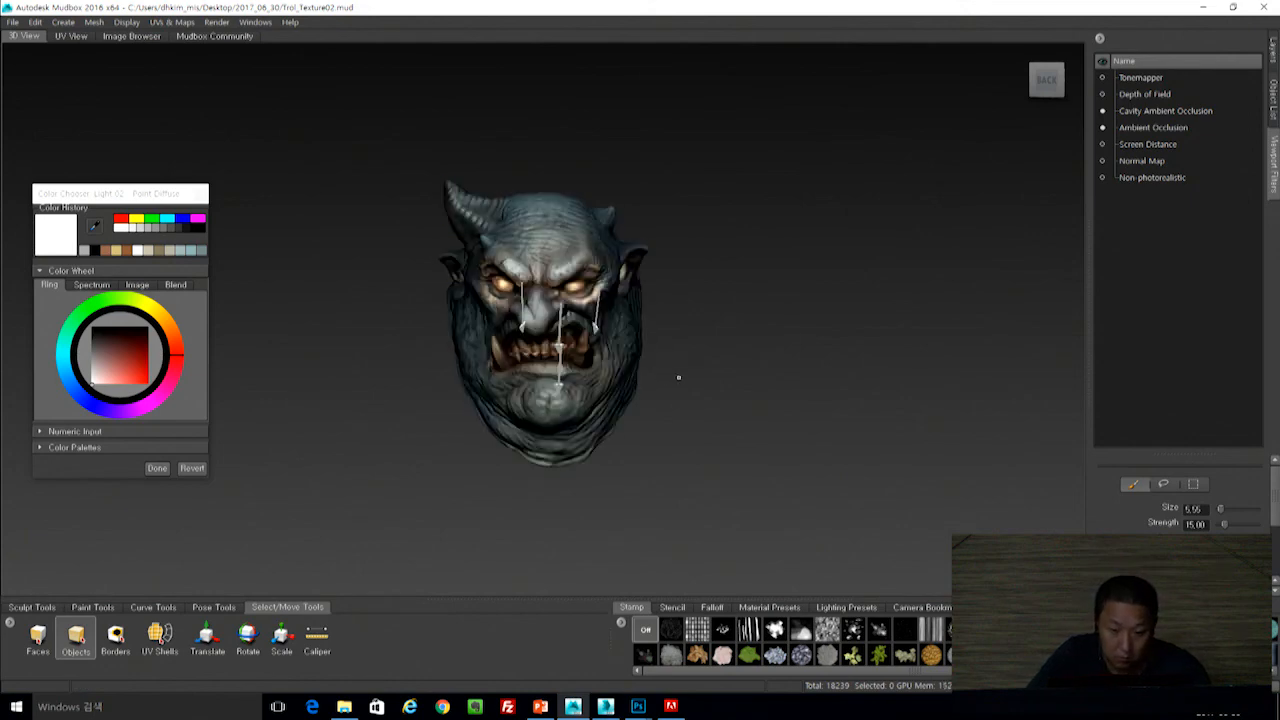
{"action": "right_click_drag", "start_coordinate": [735, 402], "coordinate": [828, 477], "text": "alt"}
{"action": "left_click_drag", "start_coordinate": [828, 477], "coordinate": [925, 427], "text": "alt"}
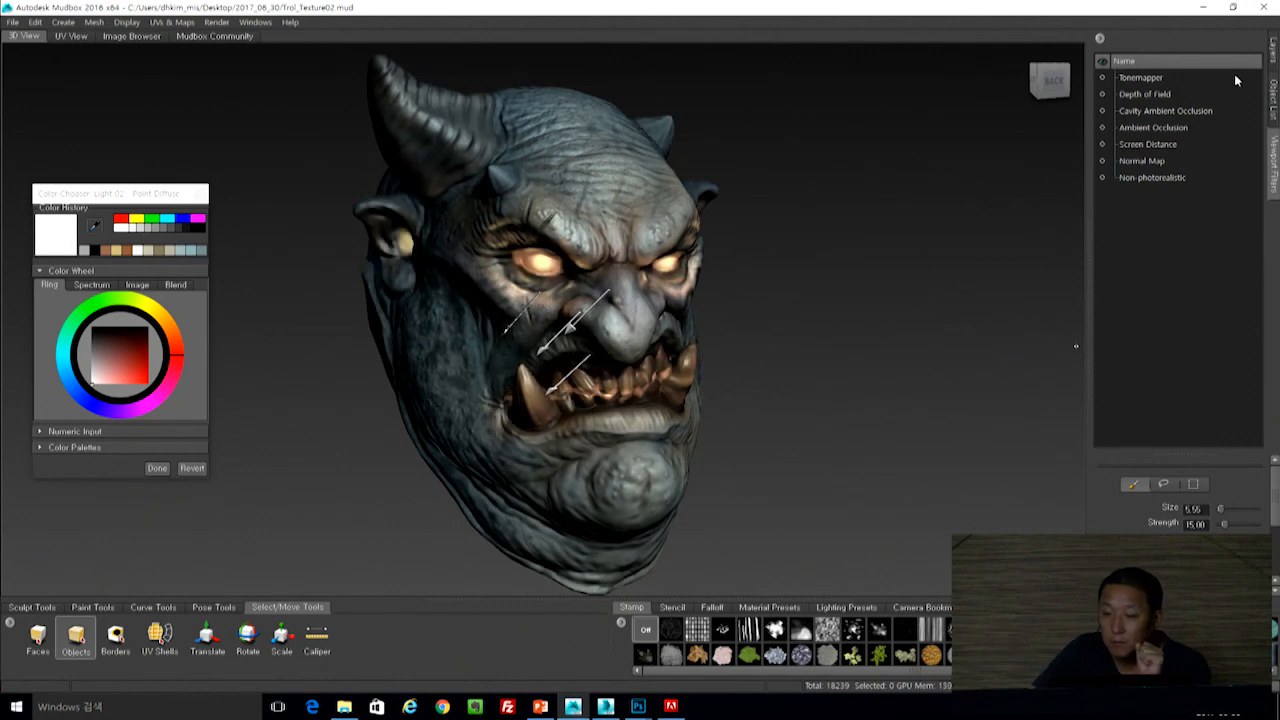
Select 3dsMaxCamera in the scene's object list, activate the Sculpt brush, and bring the troll head back to a front view.
{"action": "left_click", "coordinate": [1273, 100]}
{"action": "left_click", "coordinate": [1180, 159]}
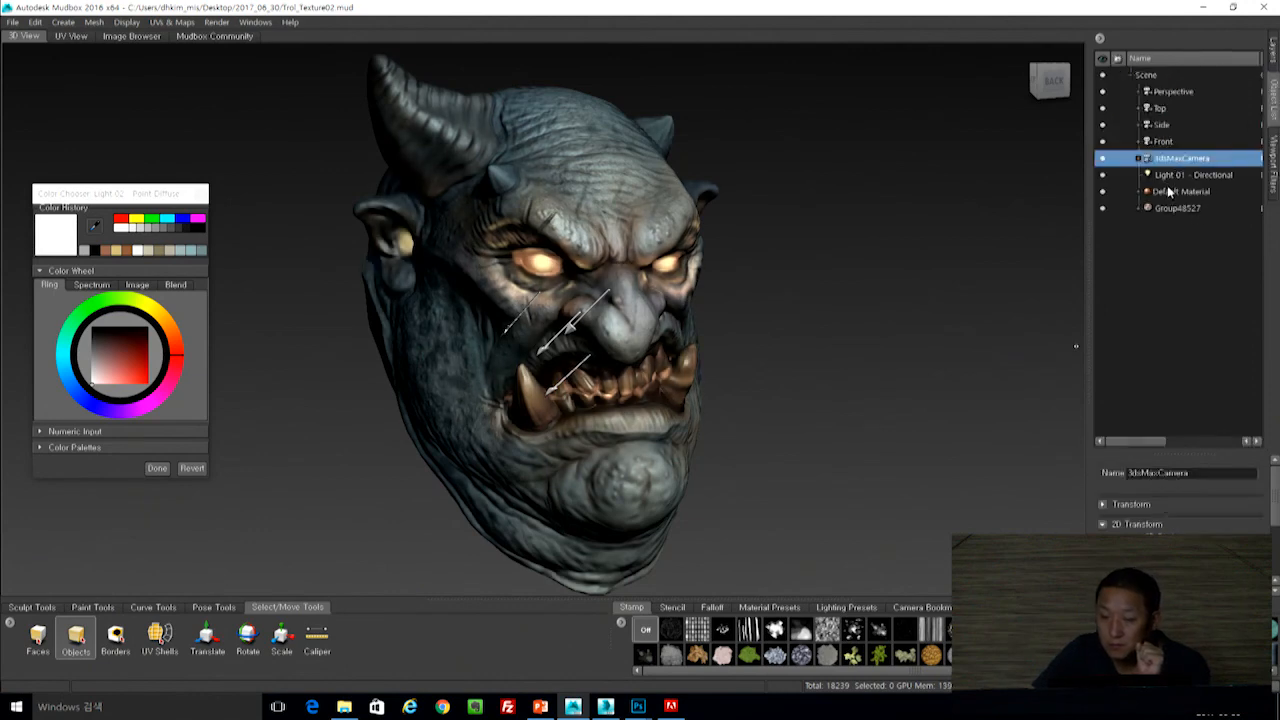
{"action": "left_click", "coordinate": [32, 607]}
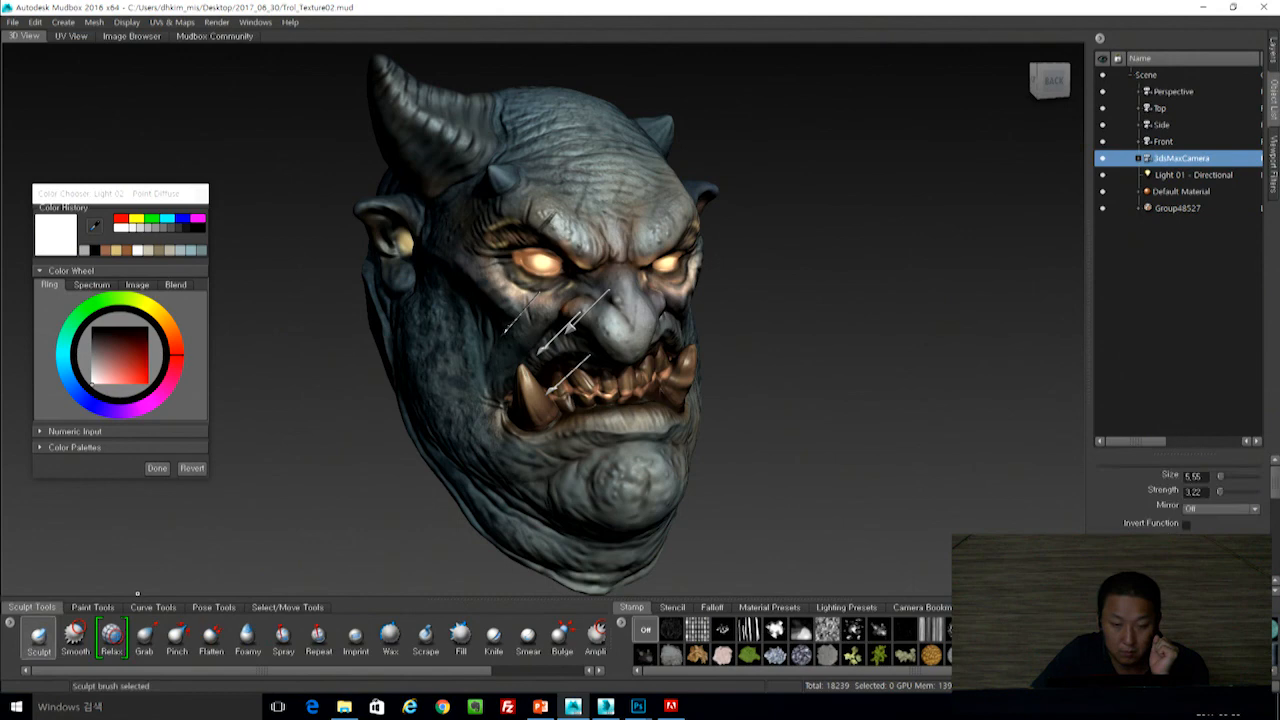
{"action": "left_click_drag", "start_coordinate": [797, 393], "coordinate": [710, 390], "text": "alt"}
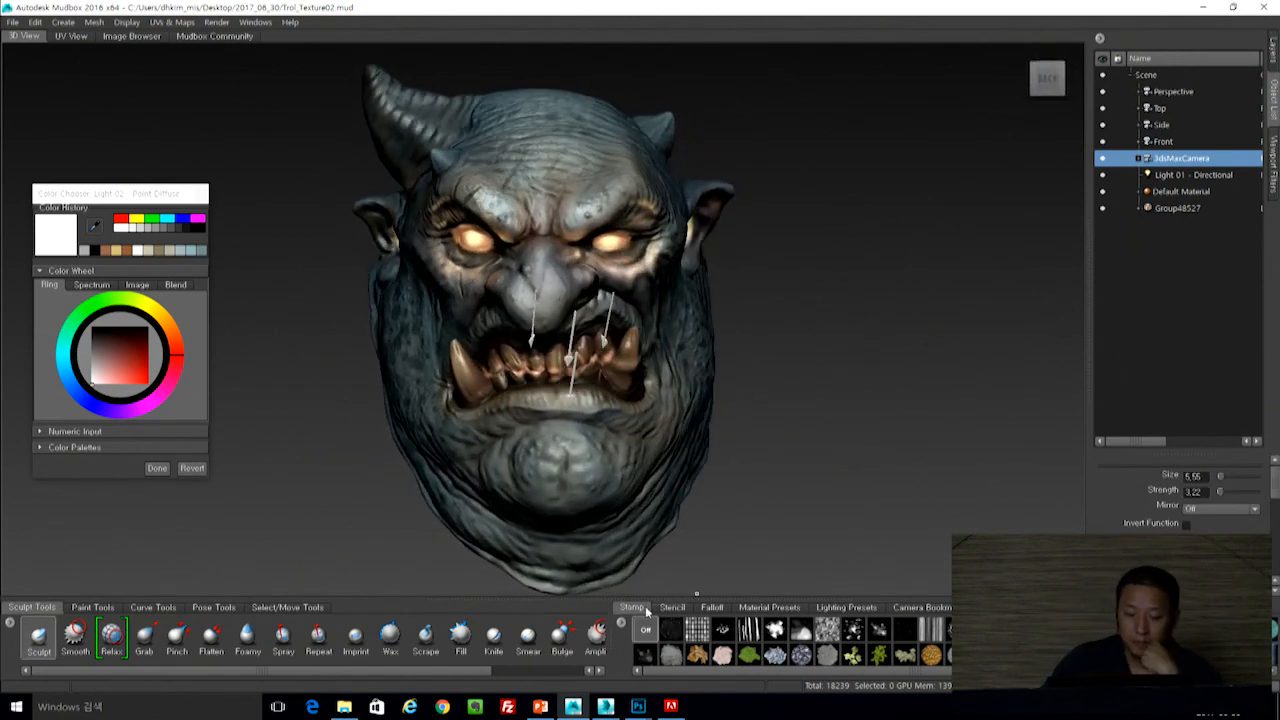
Switch to Photoshop and close the PNG normal map document with the swirl ornaments, keeping the troll normal map open.
{"action": "mouse_move", "coordinate": [638, 706]}
{"action": "left_click", "coordinate": [763, 668]}
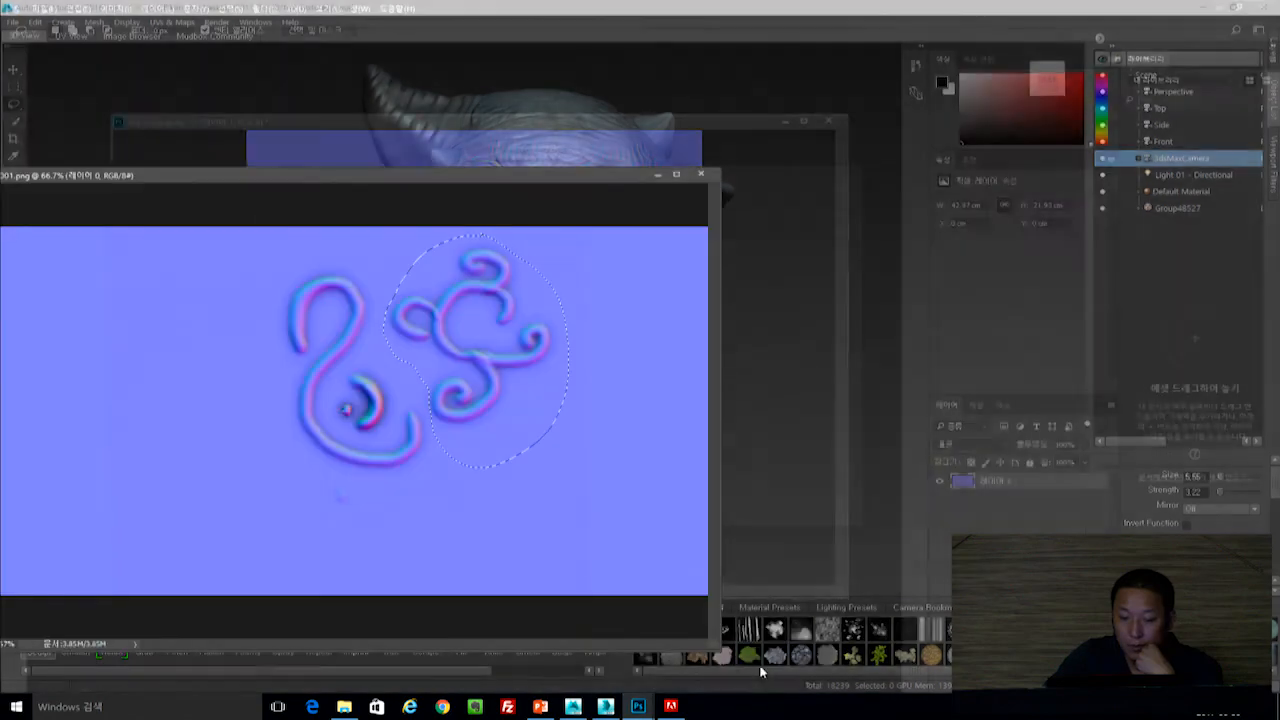
{"action": "left_click", "coordinate": [703, 173]}
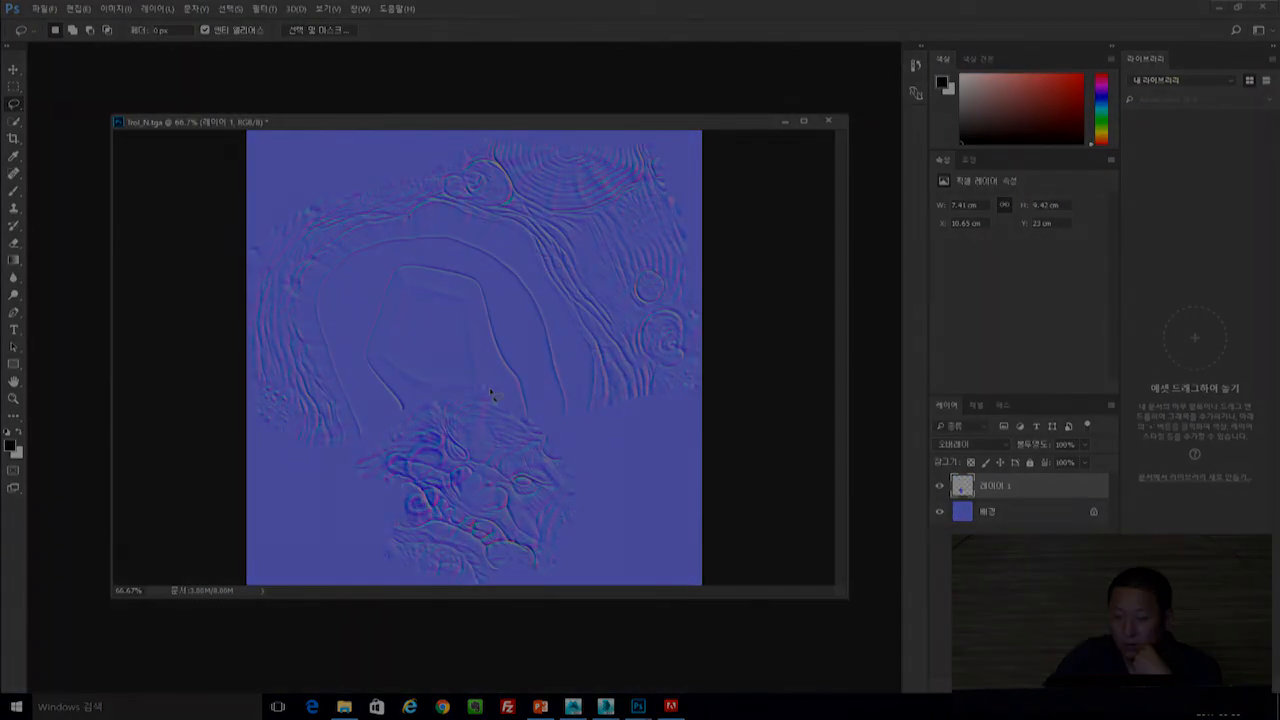